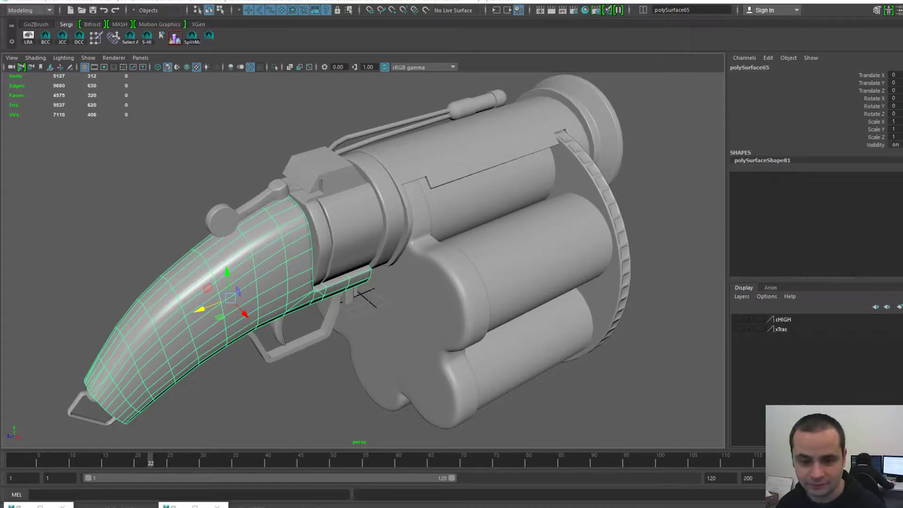
- Orbit around the whole grenade launcher to inspect it, then box-select all its meshes
{"action": "key", "text": "Caps_Lock"}
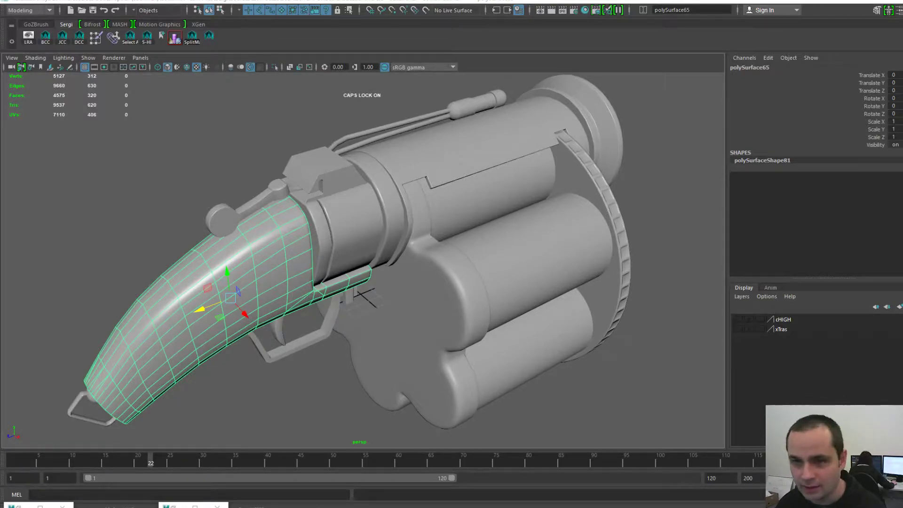
{"action": "left_click_drag", "start_coordinate": [362, 273], "coordinate": [351, 254], "text": "alt"}
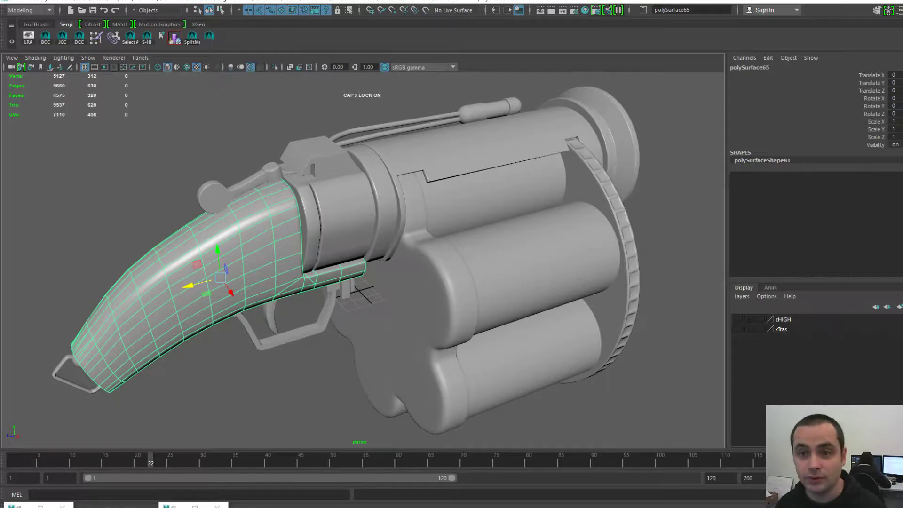
{"action": "scroll", "coordinate": [363, 260], "scroll_direction": "down", "scroll_amount": 3}
{"action": "scroll", "coordinate": [363, 260], "scroll_direction": "up", "scroll_amount": 3}
{"action": "left_click_drag", "start_coordinate": [363, 261], "coordinate": [454, 280], "text": "alt"}
{"action": "middle_click_drag", "start_coordinate": [362, 273], "coordinate": [449, 258], "text": "alt"}
{"action": "scroll", "coordinate": [414, 259], "scroll_direction": "down", "scroll_amount": 3}
{"action": "left_click_drag", "start_coordinate": [449, 259], "coordinate": [344, 247], "text": "alt"}
{"action": "middle_click_drag", "start_coordinate": [343, 247], "coordinate": [304, 222], "text": "alt"}
{"action": "left_click_drag", "start_coordinate": [358, 244], "coordinate": [171, 237], "text": "alt"}
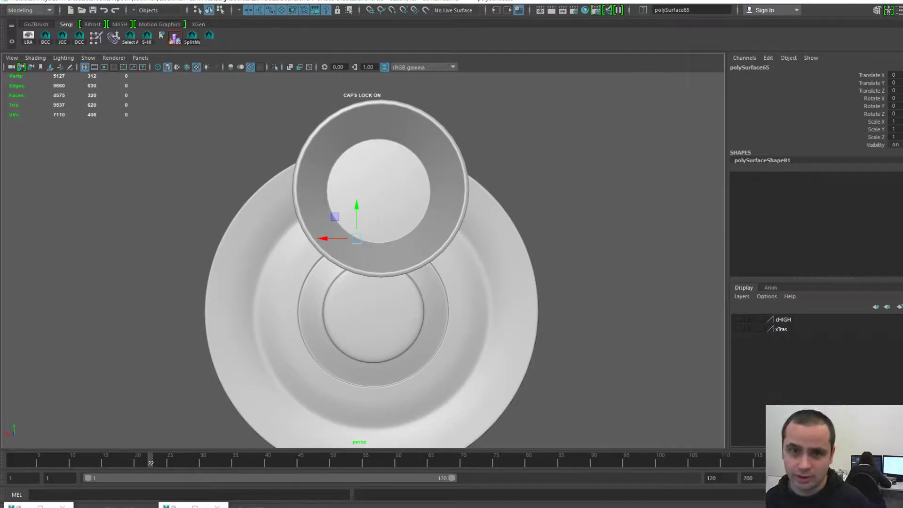
{"action": "left_click_drag", "start_coordinate": [198, 240], "coordinate": [524, 253], "text": "alt"}
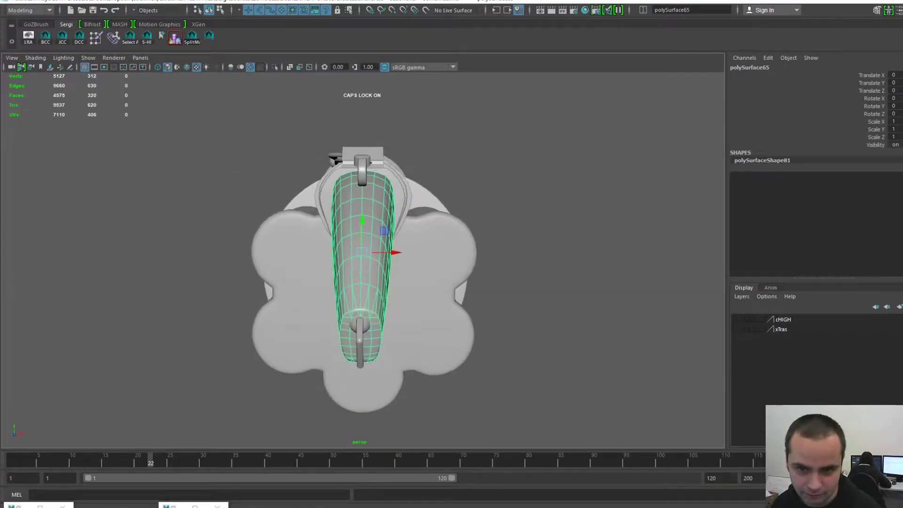
{"action": "middle_click_drag", "start_coordinate": [362, 253], "coordinate": [365, 247], "text": "alt"}
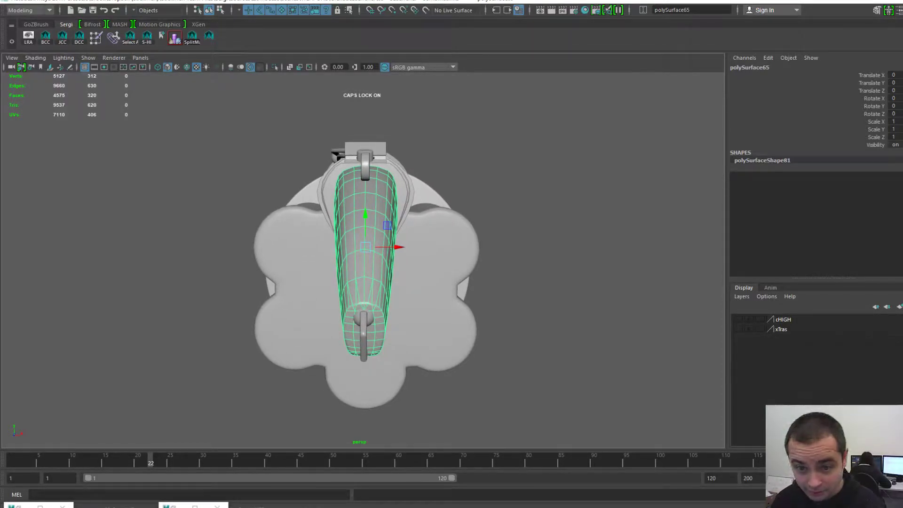
{"action": "left_click_drag", "start_coordinate": [365, 247], "coordinate": [217, 242], "text": "alt"}
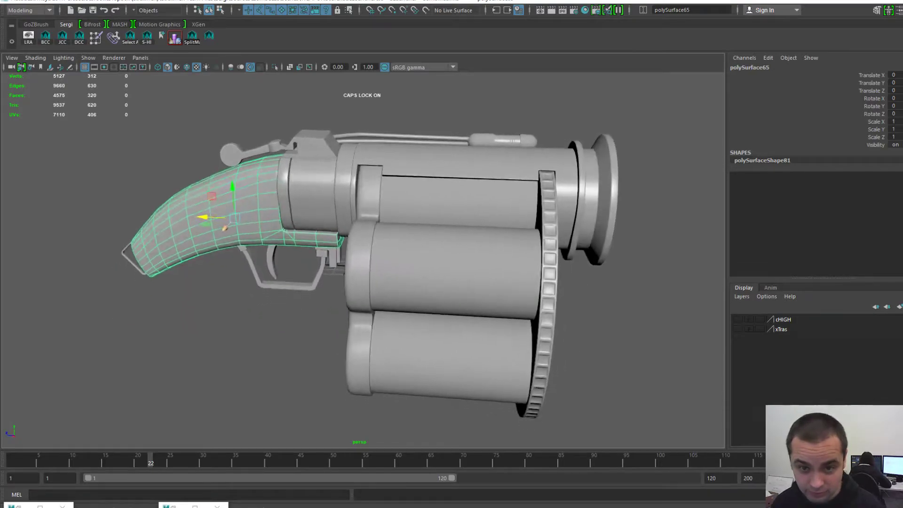
{"action": "right_click_drag", "start_coordinate": [218, 243], "coordinate": [188, 242], "text": "alt"}
{"action": "left_click_drag", "start_coordinate": [157, 123], "coordinate": [642, 395]}
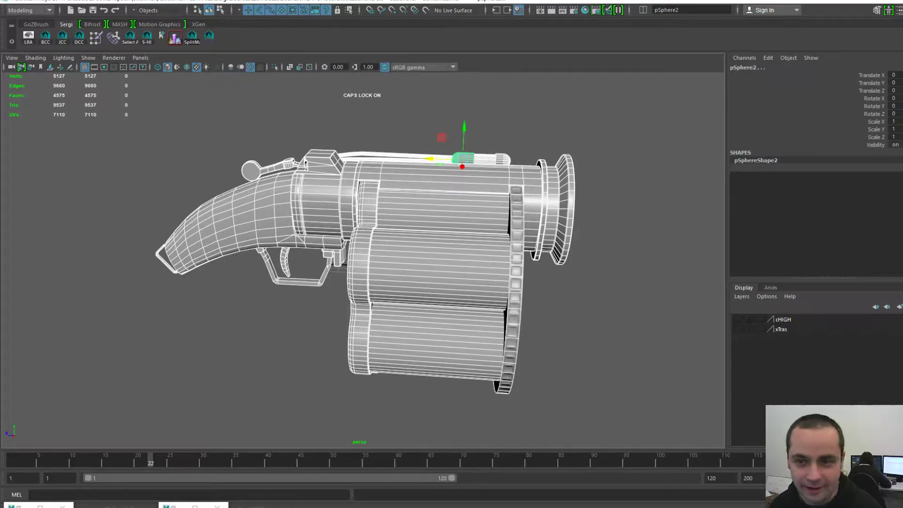
- Clear the selection and move in over the top of the barrel
{"action": "left_click", "coordinate": [598, 320]}
{"action": "scroll", "coordinate": [471, 263], "scroll_direction": "up", "scroll_amount": 3}
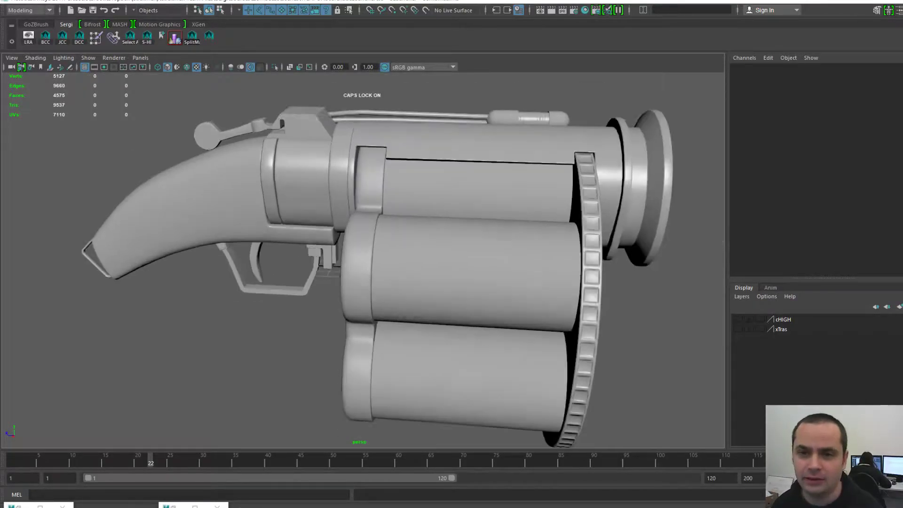
{"action": "scroll", "coordinate": [471, 263], "scroll_direction": "down", "scroll_amount": 2}
{"action": "left_click_drag", "start_coordinate": [470, 264], "coordinate": [429, 311], "text": "alt"}
{"action": "middle_click_drag", "start_coordinate": [428, 263], "coordinate": [377, 330], "text": "alt"}
{"action": "scroll", "coordinate": [376, 330], "scroll_direction": "up", "scroll_amount": 2}
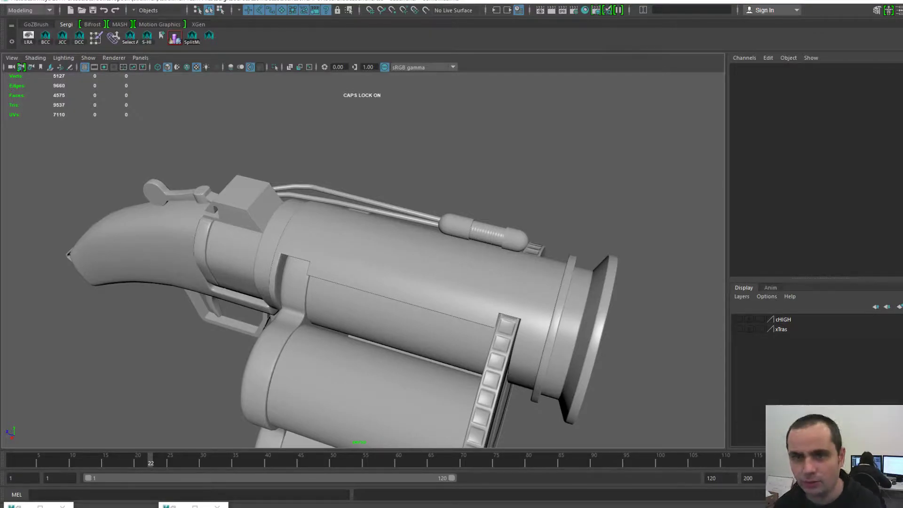
- Select the thin upper rail pipe, frame it, and orbit to a side-on view
{"action": "left_click", "coordinate": [358, 201]}
{"action": "key", "text": "f"}
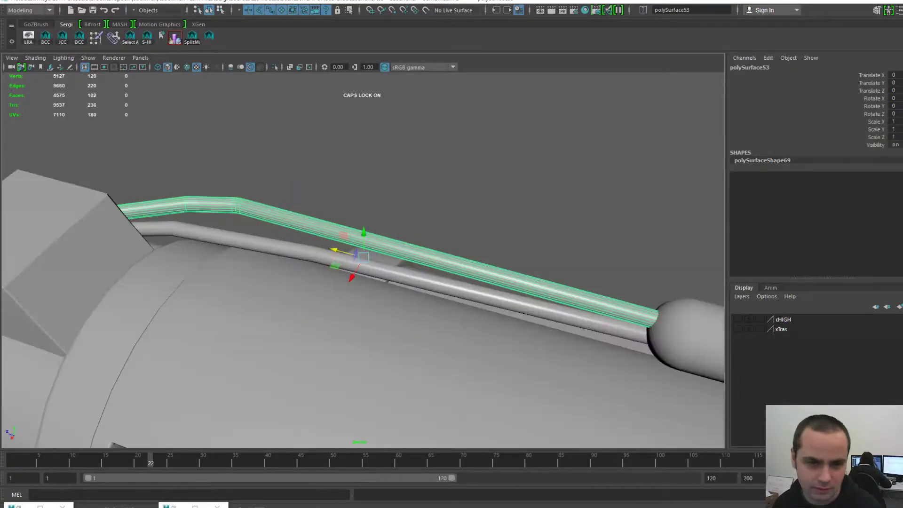
{"action": "left_click_drag", "start_coordinate": [471, 264], "coordinate": [282, 277], "text": "alt"}
{"action": "middle_click_drag", "start_coordinate": [357, 283], "coordinate": [400, 212], "text": "alt"}
{"action": "scroll", "coordinate": [400, 235], "scroll_direction": "up", "scroll_amount": 1}
{"action": "left_click_drag", "start_coordinate": [400, 236], "coordinate": [411, 259], "text": "alt"}
{"action": "scroll", "coordinate": [412, 258], "scroll_direction": "up", "scroll_amount": 1}
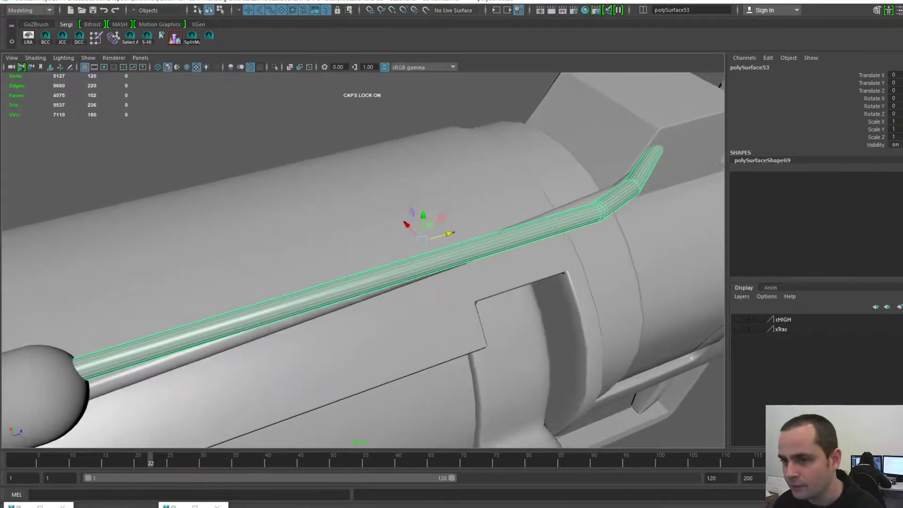
{"action": "middle_click_drag", "start_coordinate": [424, 236], "coordinate": [320, 282], "text": "alt"}
{"action": "left_click_drag", "start_coordinate": [376, 263], "coordinate": [311, 258], "text": "alt"}
{"action": "middle_click_drag", "start_coordinate": [320, 268], "coordinate": [557, 241], "text": "alt"}
- Switch the pipe to edge editing and view its end where it meets the sphere
{"action": "key", "text": "F10"}
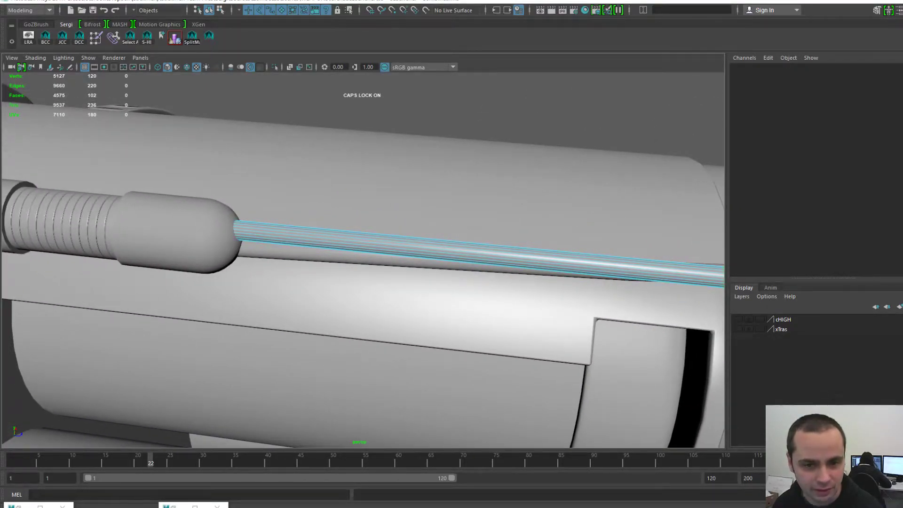
{"action": "middle_click_drag", "start_coordinate": [452, 250], "coordinate": [304, 250], "text": "alt"}
{"action": "left_click_drag", "start_coordinate": [303, 250], "coordinate": [205, 280], "text": "alt"}
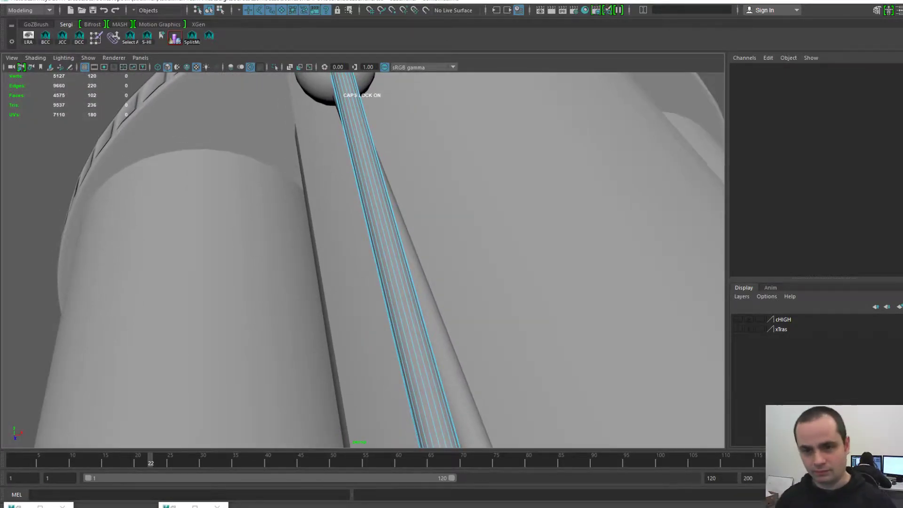
{"action": "left_click_drag", "start_coordinate": [377, 259], "coordinate": [325, 254], "text": "alt"}
- Select eight lengthwise edge loops around the upper rail pipe
{"action": "double_click", "coordinate": [382, 264]}
{"action": "left_click_drag", "start_coordinate": [382, 264], "coordinate": [464, 268], "text": "alt"}
{"action": "double_click", "coordinate": [423, 292], "text": "shift"}
{"action": "left_click_drag", "start_coordinate": [423, 293], "coordinate": [531, 254], "text": "alt"}
{"action": "double_click", "coordinate": [426, 300], "text": "shift"}
{"action": "double_click", "coordinate": [338, 293], "text": "shift"}
{"action": "double_click", "coordinate": [325, 290], "text": "shift"}
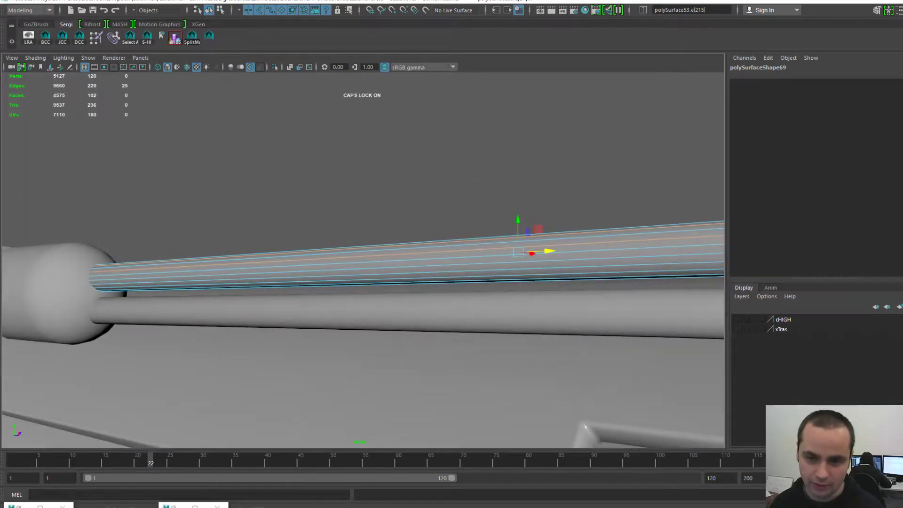
{"action": "double_click", "coordinate": [329, 271], "text": "shift"}
{"action": "left_click_drag", "start_coordinate": [330, 271], "coordinate": [271, 224], "text": "alt"}
{"action": "double_click", "coordinate": [377, 275], "text": "shift"}
{"action": "left_click_drag", "start_coordinate": [376, 274], "coordinate": [337, 258], "text": "alt"}
{"action": "double_click", "coordinate": [400, 264], "text": "shift"}
- Orbit around the pipe's underside and bend to check the selected edge loops
{"action": "left_click_drag", "start_coordinate": [400, 264], "coordinate": [260, 324], "text": "alt"}
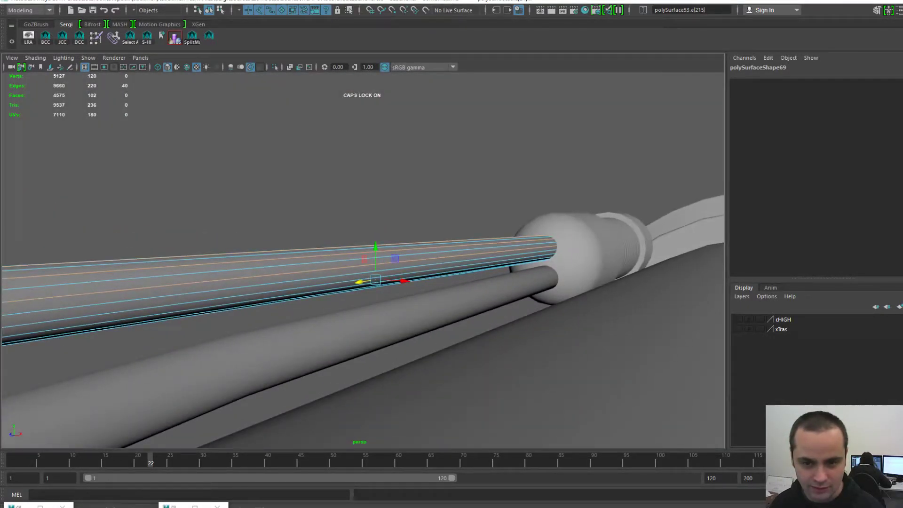
{"action": "left_click_drag", "start_coordinate": [339, 282], "coordinate": [390, 270], "text": "alt"}
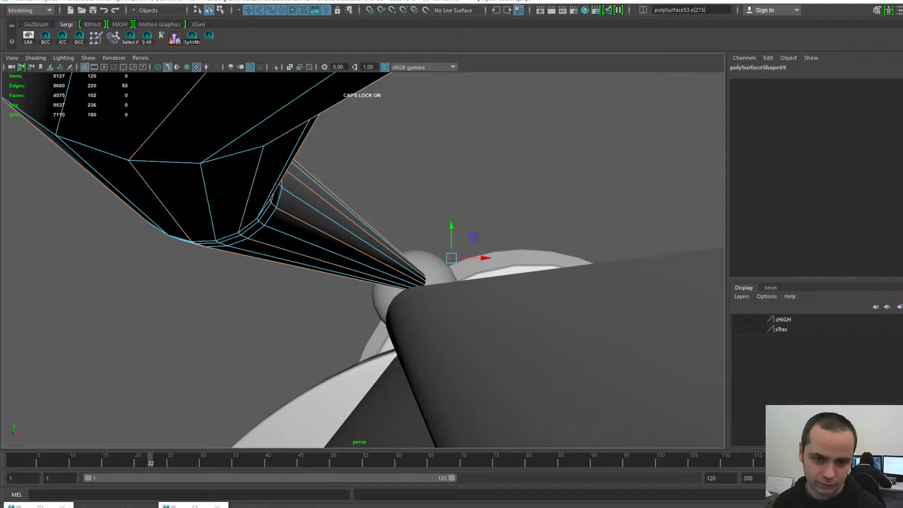
{"action": "right_click_drag", "start_coordinate": [405, 268], "coordinate": [363, 268], "text": "alt"}
{"action": "left_click_drag", "start_coordinate": [362, 268], "coordinate": [438, 324], "text": "alt"}
{"action": "right_click_drag", "start_coordinate": [438, 324], "coordinate": [475, 324], "text": "alt"}
{"action": "left_click_drag", "start_coordinate": [475, 325], "coordinate": [484, 310], "text": "alt"}
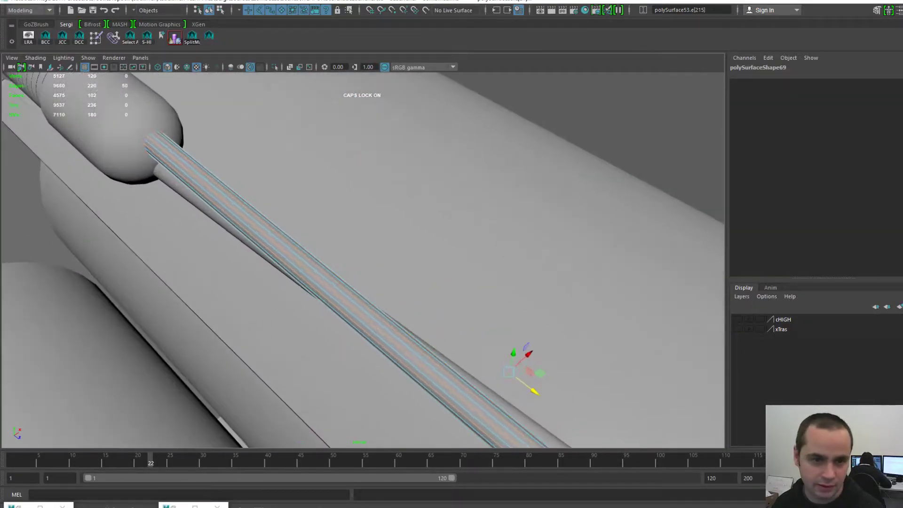
{"action": "left_click_drag", "start_coordinate": [423, 291], "coordinate": [456, 289], "text": "alt"}
{"action": "right_click_drag", "start_coordinate": [457, 289], "coordinate": [485, 297], "text": "alt"}
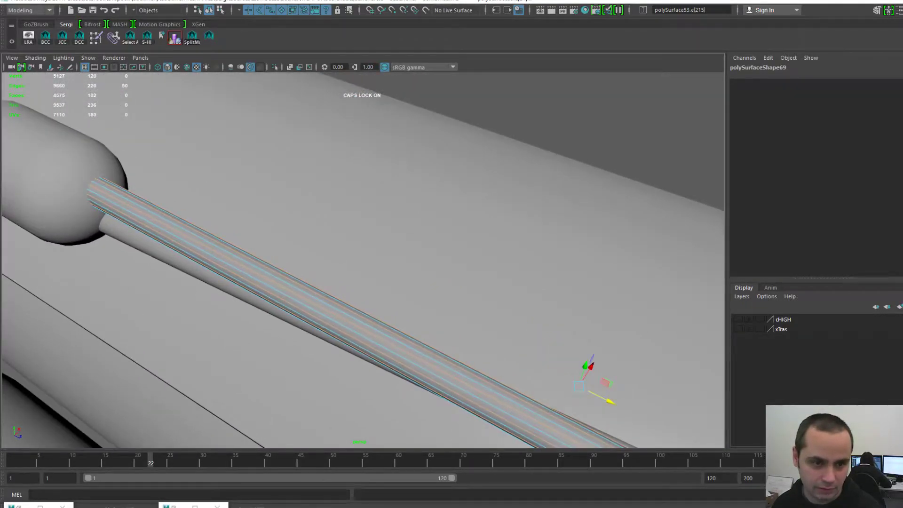
{"action": "left_click_drag", "start_coordinate": [442, 291], "coordinate": [454, 268], "text": "alt"}
{"action": "middle_click_drag", "start_coordinate": [442, 292], "coordinate": [442, 237], "text": "alt"}
{"action": "right_click_drag", "start_coordinate": [442, 238], "coordinate": [388, 237], "text": "alt"}
{"action": "middle_click_drag", "start_coordinate": [471, 291], "coordinate": [278, 238], "text": "alt"}
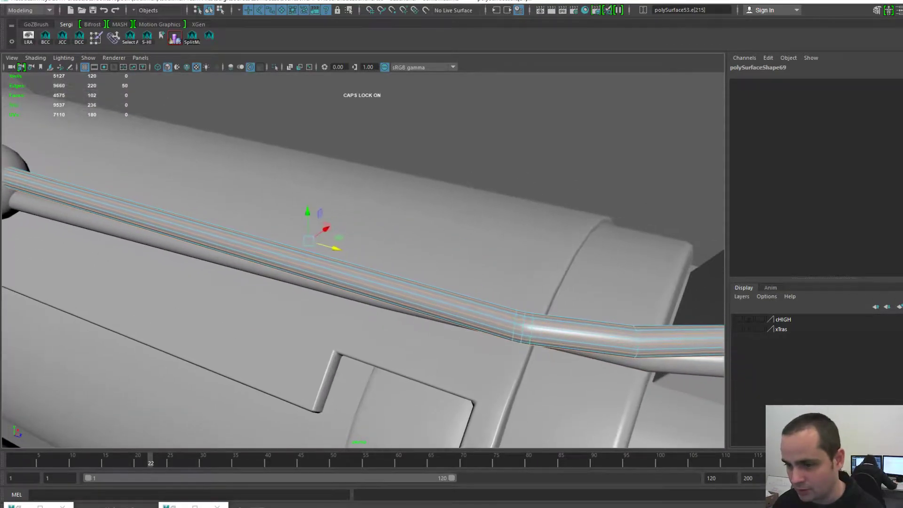
{"action": "left_click_drag", "start_coordinate": [266, 214], "coordinate": [221, 231], "text": "alt"}
{"action": "middle_click_drag", "start_coordinate": [221, 231], "coordinate": [269, 241], "text": "alt"}
{"action": "right_click_drag", "start_coordinate": [270, 242], "coordinate": [306, 241], "text": "alt"}
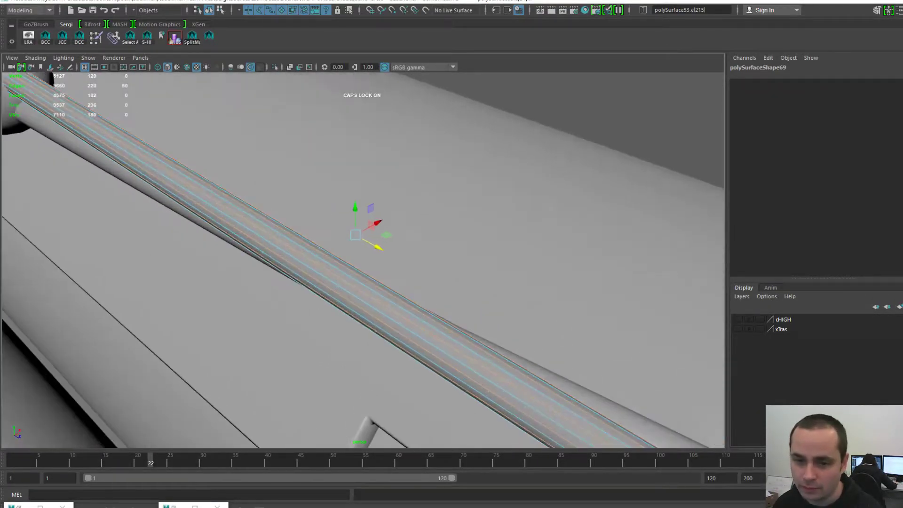
- Delete the selected loops with Edit Mesh > Delete Edge/Vertex and return to object mode
{"action": "key", "text": "space"}
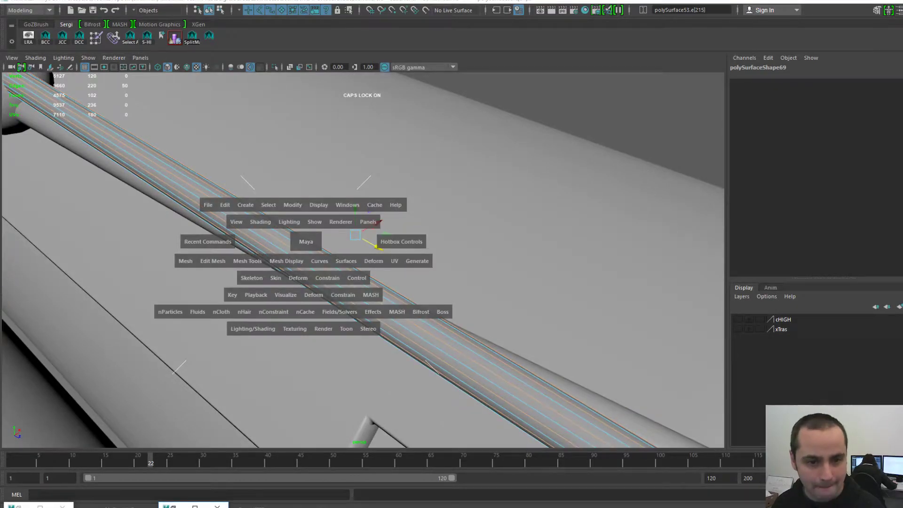
{"action": "left_click", "coordinate": [213, 261]}
{"action": "left_click", "coordinate": [235, 389]}
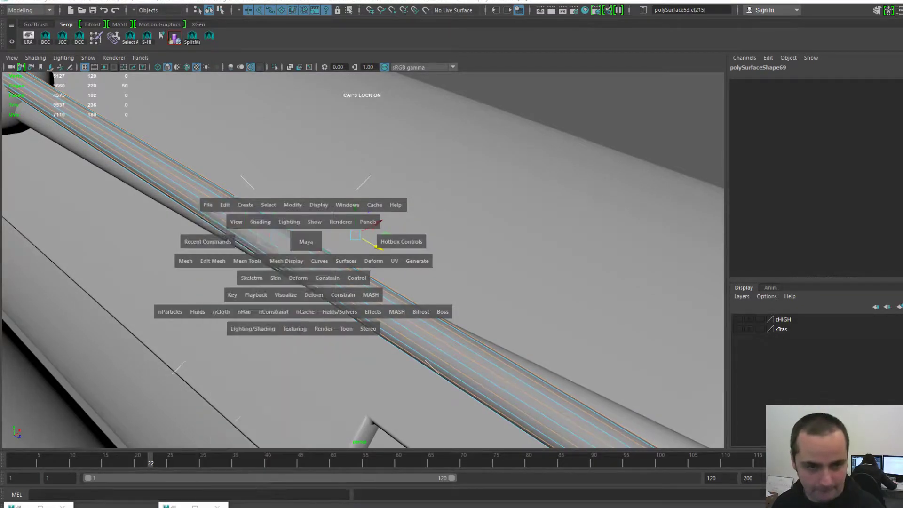
{"action": "key", "text": "F8"}
- Select the second rail pipe instead and switch it to edge mode
{"action": "left_click", "coordinate": [626, 113]}
{"action": "right_click_drag", "start_coordinate": [494, 198], "coordinate": [414, 198], "text": "alt"}
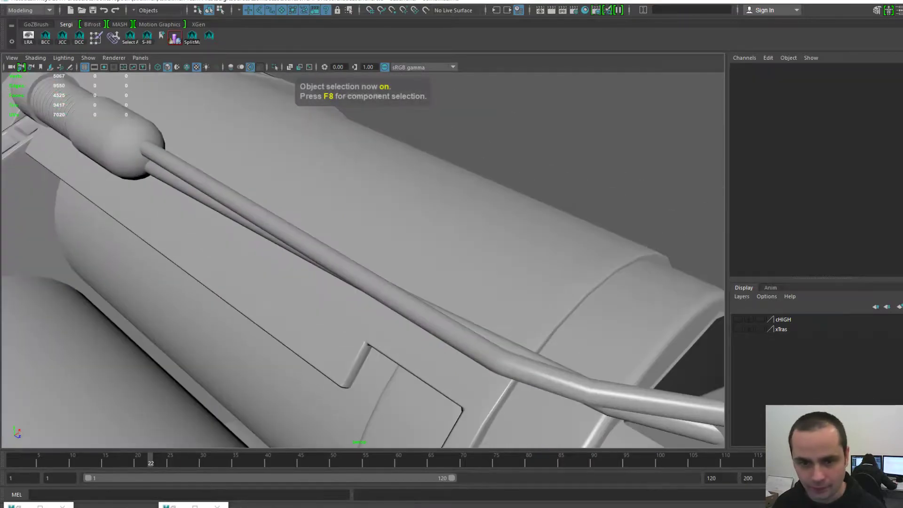
{"action": "left_click_drag", "start_coordinate": [414, 198], "coordinate": [452, 203], "text": "alt"}
{"action": "left_click", "coordinate": [405, 238]}
{"action": "key", "text": "F10"}
{"action": "right_click_drag", "start_coordinate": [404, 238], "coordinate": [456, 240], "text": "alt"}
{"action": "left_click_drag", "start_coordinate": [457, 240], "coordinate": [482, 244], "text": "alt"}
- Pick several lengthwise edge loops along the second pipe
{"action": "double_click", "coordinate": [440, 261]}
{"action": "left_click", "coordinate": [337, 313], "text": "shift"}
{"action": "left_click_drag", "start_coordinate": [362, 301], "coordinate": [165, 331], "text": "alt"}
{"action": "left_click", "coordinate": [329, 292], "text": "shift"}
{"action": "left_click_drag", "start_coordinate": [357, 282], "coordinate": [311, 282], "text": "alt"}
{"action": "scroll", "coordinate": [363, 260], "scroll_direction": "up", "scroll_amount": 1}
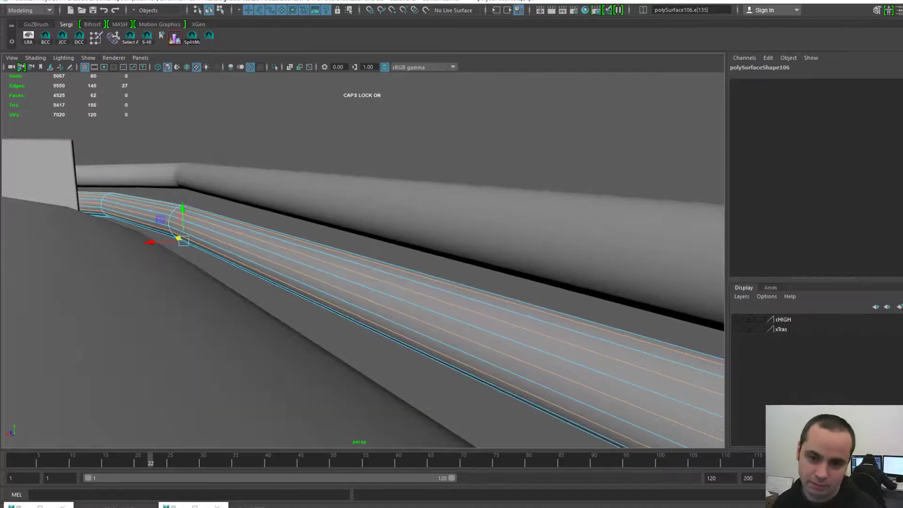
{"action": "left_click_drag", "start_coordinate": [339, 282], "coordinate": [364, 214], "text": "alt"}
{"action": "right_click_drag", "start_coordinate": [364, 214], "coordinate": [327, 214], "text": "alt"}
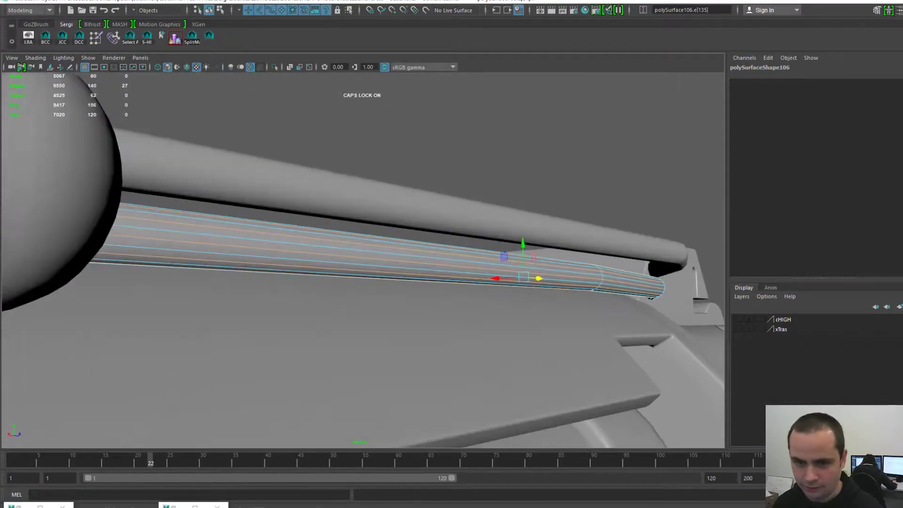
- In object mode, move the second pipe up on Y well above the barrel
{"action": "key", "text": "F8"}
{"action": "left_click_drag", "start_coordinate": [531, 249], "coordinate": [531, 137]}
{"action": "key", "text": "f"}
{"action": "left_click_drag", "start_coordinate": [367, 225], "coordinate": [476, 254], "text": "alt"}
{"action": "right_click_drag", "start_coordinate": [475, 254], "coordinate": [503, 254], "text": "alt"}
{"action": "left_click_drag", "start_coordinate": [503, 254], "coordinate": [588, 240], "text": "alt"}
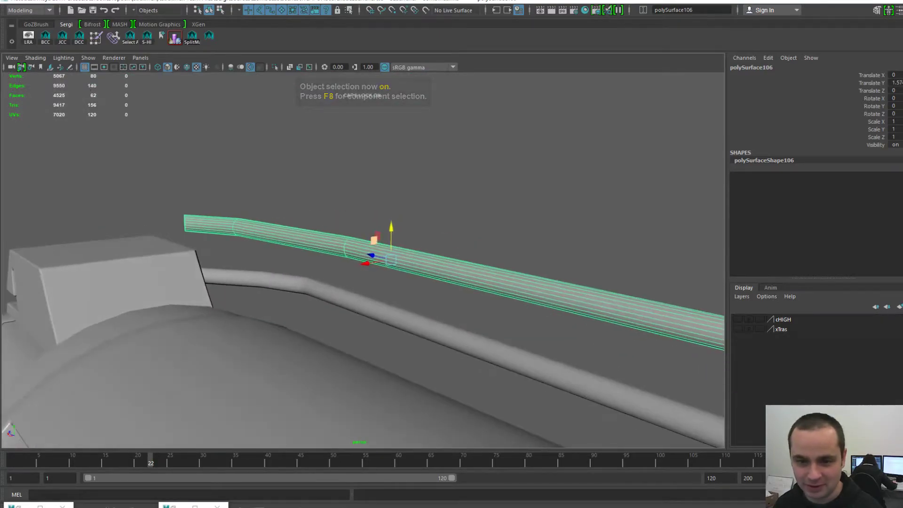
{"action": "left_click_drag", "start_coordinate": [391, 227], "coordinate": [391, 141]}
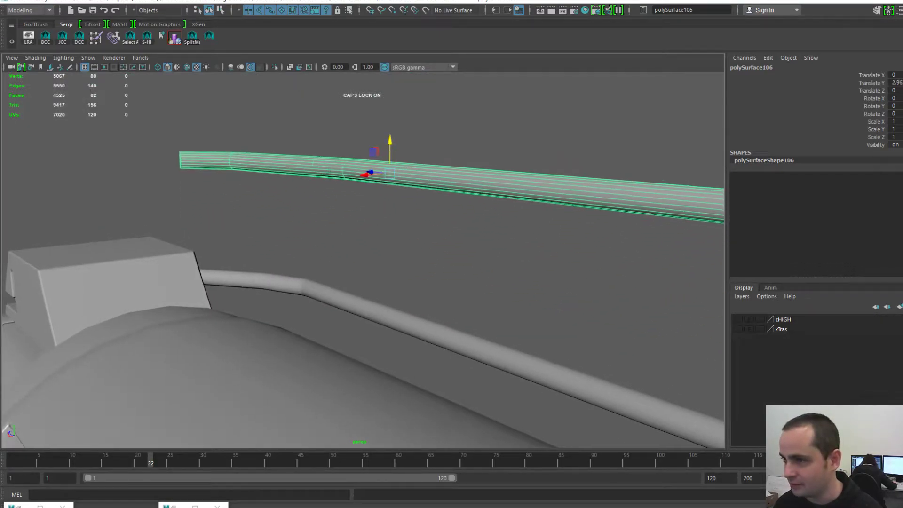
{"action": "middle_click_drag", "start_coordinate": [391, 141], "coordinate": [293, 151], "text": "alt"}
{"action": "left_click_drag", "start_coordinate": [293, 152], "coordinate": [290, 123], "text": "alt"}
- Return the raised pipe to edge mode and view it from above
{"action": "key", "text": "F10"}
{"action": "right_click_drag", "start_coordinate": [289, 123], "coordinate": [324, 130], "text": "alt"}
{"action": "left_click_drag", "start_coordinate": [324, 130], "coordinate": [336, 144], "text": "alt"}
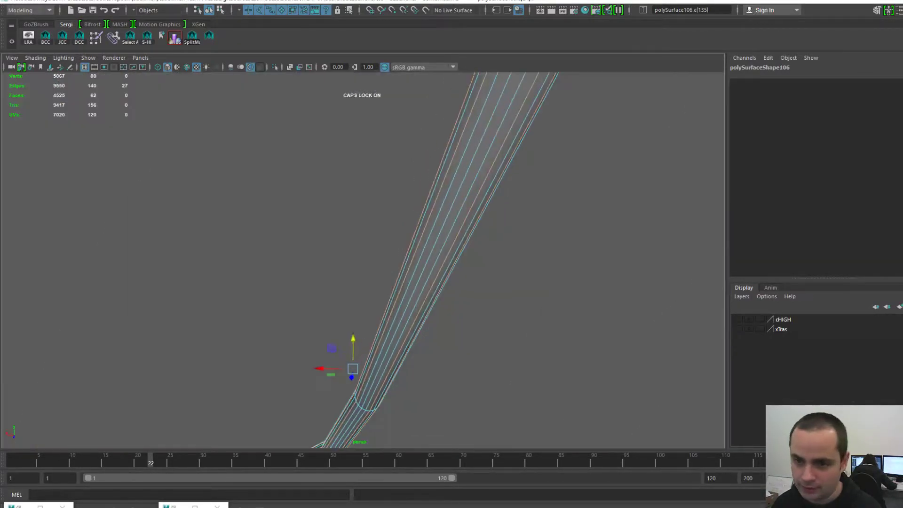
- Delete a lengthwise edge loop from the rail pipe to slim it
{"action": "left_click_drag", "start_coordinate": [263, 236], "coordinate": [377, 254], "text": "alt"}
{"action": "double_click", "coordinate": [369, 280], "text": "shift"}
{"action": "key", "text": "space"}
{"action": "left_click", "coordinate": [260, 270]}
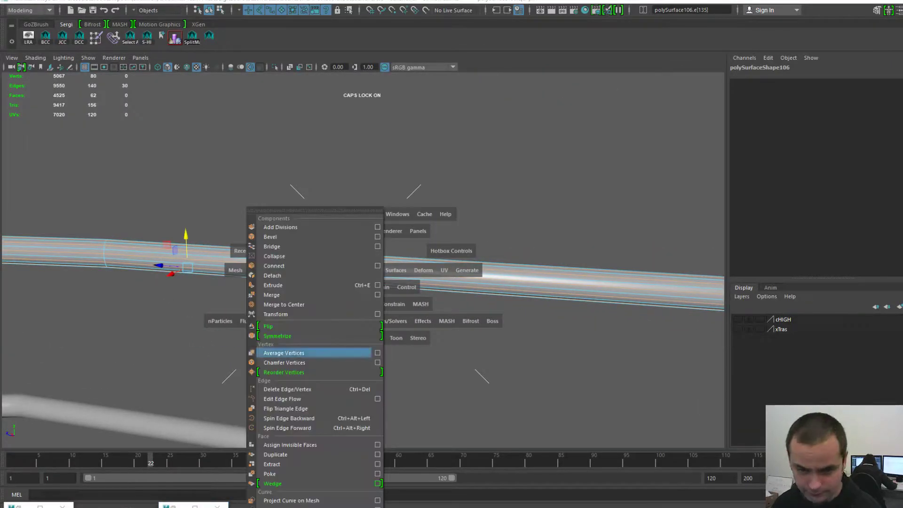
{"action": "left_click", "coordinate": [287, 389]}
- Reselect the first pipe and delete its near end-cap face
{"action": "right_click_drag", "start_coordinate": [301, 329], "coordinate": [254, 320], "text": "alt"}
{"action": "left_click_drag", "start_coordinate": [358, 263], "coordinate": [263, 282], "text": "alt"}
{"action": "key", "text": "F8"}
{"action": "left_click", "coordinate": [470, 189]}
{"action": "scroll", "coordinate": [363, 261], "scroll_direction": "up", "scroll_amount": 2}
{"action": "left_click", "coordinate": [377, 233]}
{"action": "left_click_drag", "start_coordinate": [362, 261], "coordinate": [345, 249], "text": "alt"}
{"action": "scroll", "coordinate": [362, 261], "scroll_direction": "down", "scroll_amount": 3}
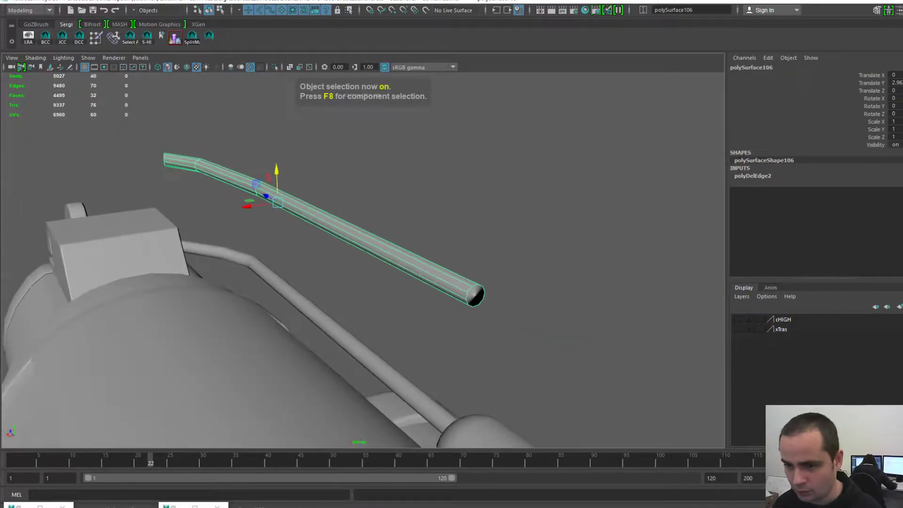
{"action": "key", "text": "F10"}
{"action": "key", "text": "Delete"}
- Delete the first pipe's far end-cap face and return it to its original height
{"action": "left_click_drag", "start_coordinate": [362, 260], "coordinate": [466, 258], "text": "alt"}
{"action": "key", "text": "Delete"}
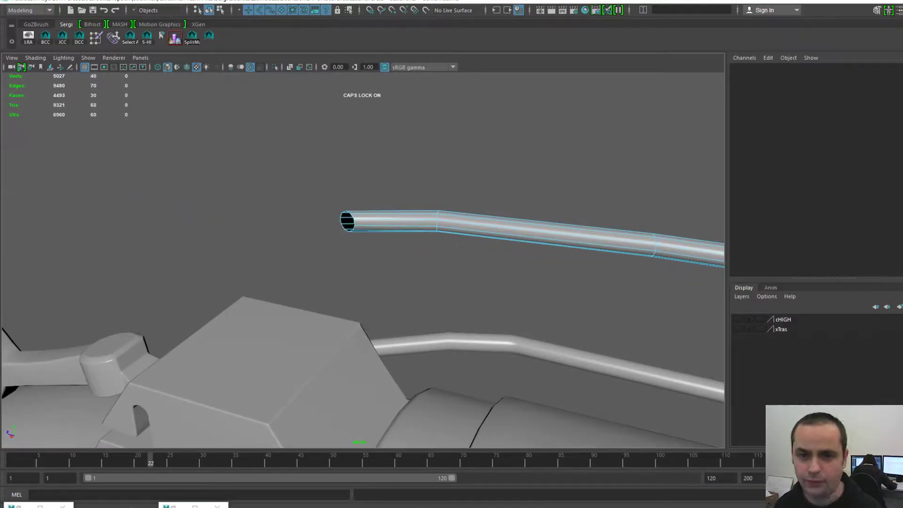
{"action": "key", "text": "F8"}
{"action": "key", "text": "Return"}
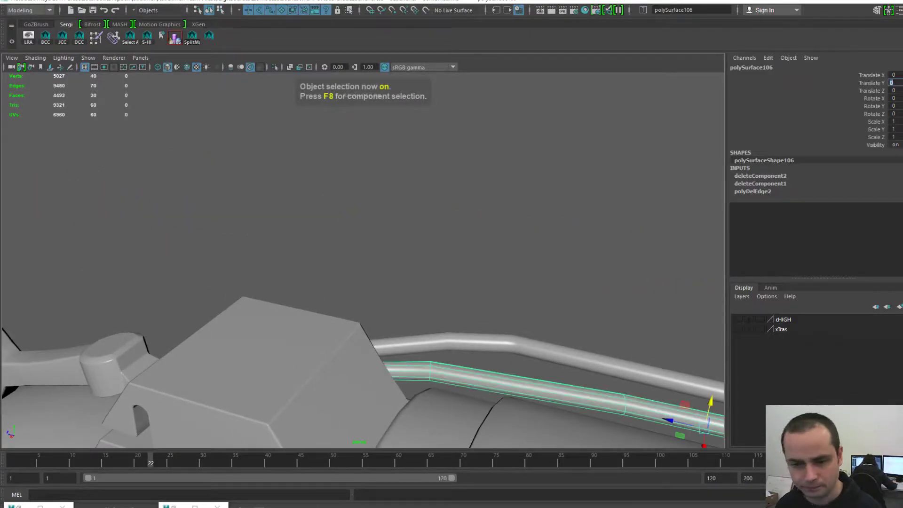
- Lift the other cable pipe clear of the gun and delete its right end-cap face
{"action": "left_click", "coordinate": [522, 347]}
{"action": "scroll", "coordinate": [522, 347], "scroll_direction": "down", "scroll_amount": 3}
{"action": "middle_click_drag", "start_coordinate": [522, 348], "coordinate": [381, 336], "text": "alt"}
{"action": "left_click_drag", "start_coordinate": [476, 327], "coordinate": [477, 245]}
{"action": "key", "text": "f"}
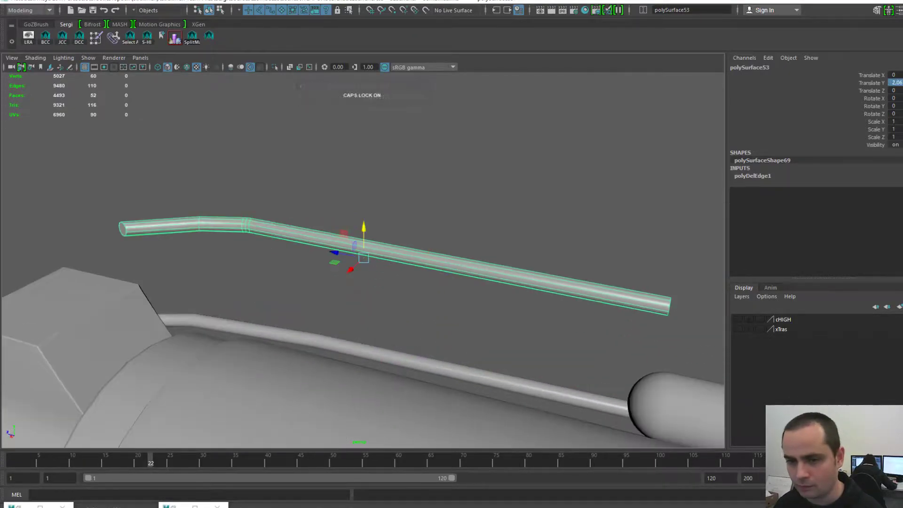
{"action": "scroll", "coordinate": [477, 245], "scroll_direction": "up", "scroll_amount": 3}
{"action": "middle_click_drag", "start_coordinate": [477, 245], "coordinate": [372, 192], "text": "alt"}
{"action": "left_click_drag", "start_coordinate": [371, 192], "coordinate": [277, 174], "text": "alt"}
{"action": "scroll", "coordinate": [278, 174], "scroll_direction": "up", "scroll_amount": 1}
{"action": "key", "text": "F11"}
{"action": "left_click", "coordinate": [640, 314]}
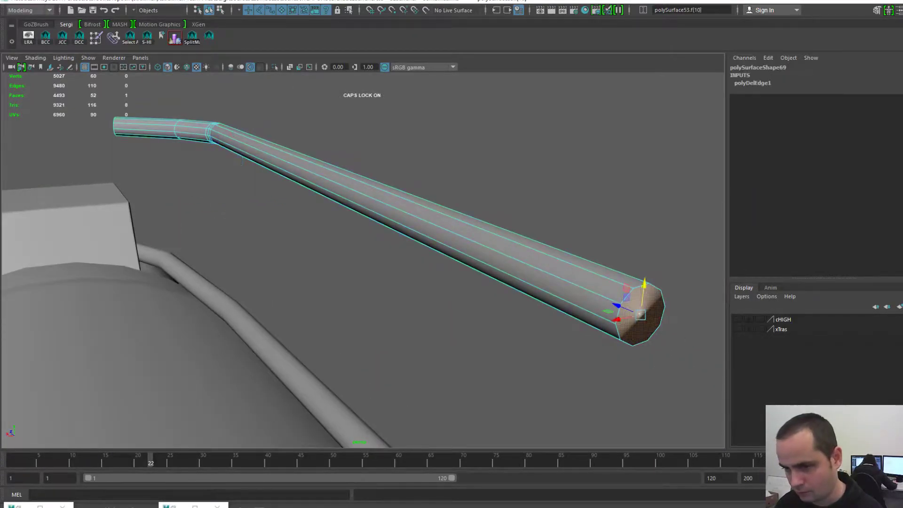
{"action": "key", "text": "Delete"}
- Delete the second pipe's left end-cap face
{"action": "scroll", "coordinate": [641, 314], "scroll_direction": "down", "scroll_amount": 5}
{"action": "scroll", "coordinate": [377, 236], "scroll_direction": "up", "scroll_amount": 3}
{"action": "middle_click_drag", "start_coordinate": [376, 235], "coordinate": [517, 325], "text": "alt"}
{"action": "left_click_drag", "start_coordinate": [376, 282], "coordinate": [404, 285], "text": "alt"}
{"action": "scroll", "coordinate": [404, 286], "scroll_direction": "up", "scroll_amount": 2}
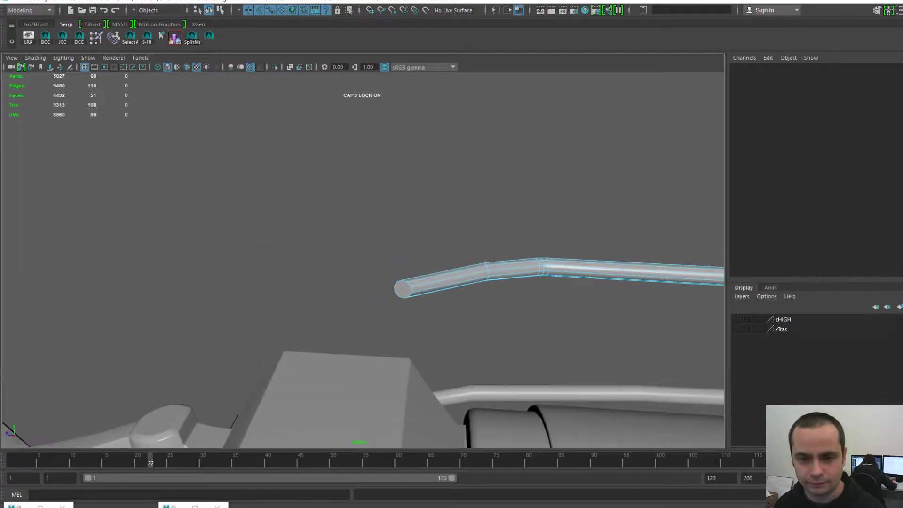
{"action": "left_click", "coordinate": [404, 289]}
{"action": "key", "text": "Delete"}
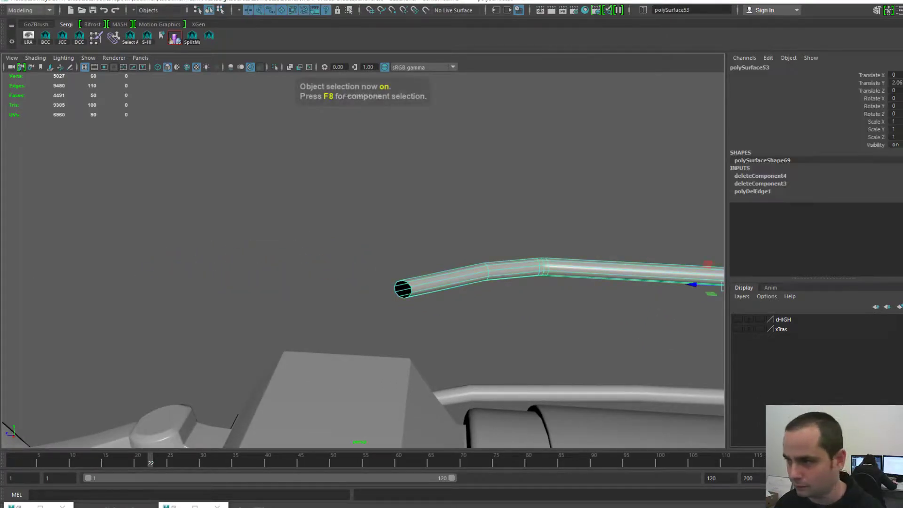
- Set the second pipe's Translate Y back to 0, lowering it onto the barrel
{"action": "left_click", "coordinate": [895, 82]}
{"action": "type", "text": "0"}
{"action": "key", "text": "Return"}
{"action": "mouse_move", "coordinate": [376, 263]}
{"action": "left_mouse_down", "text": "alt"}
{"action": "mouse_move", "coordinate": [400, 278]}
{"action": "mouse_move", "coordinate": [388, 271]}
{"action": "left_mouse_up", "text": "alt"}
{"action": "key", "text": "f"}
{"action": "scroll", "coordinate": [363, 260], "scroll_direction": "down", "scroll_amount": 3}
- Select and inspect the ringed canister cylinder, then deselect it
{"action": "middle_click_drag", "start_coordinate": [543, 278], "coordinate": [342, 203], "text": "alt"}
{"action": "left_click", "coordinate": [440, 213]}
{"action": "middle_click_drag", "start_coordinate": [423, 212], "coordinate": [377, 255], "text": "alt"}
{"action": "scroll", "coordinate": [583, 282], "scroll_direction": "up", "scroll_amount": 3}
{"action": "left_click", "coordinate": [564, 188]}
{"action": "scroll", "coordinate": [362, 260], "scroll_direction": "up", "scroll_amount": 3}
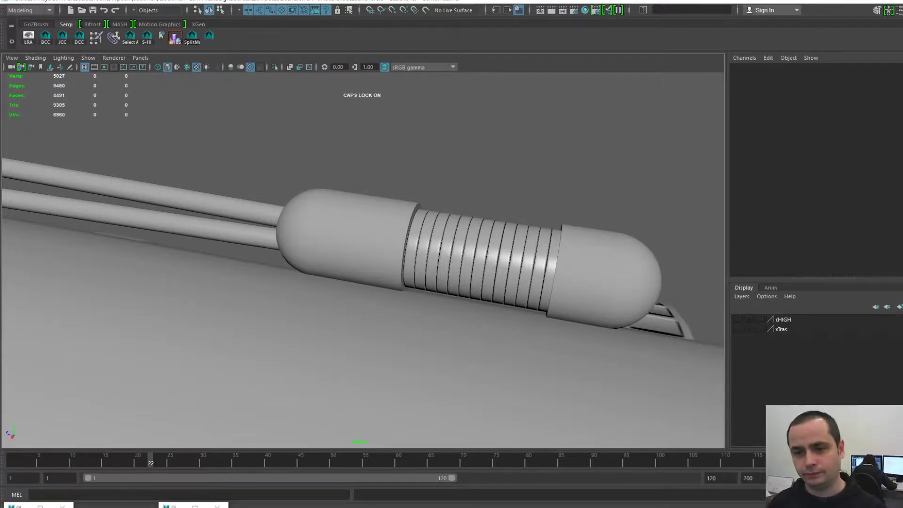
{"action": "scroll", "coordinate": [363, 260], "scroll_direction": "down", "scroll_amount": 4}
{"action": "left_click", "coordinate": [433, 260]}
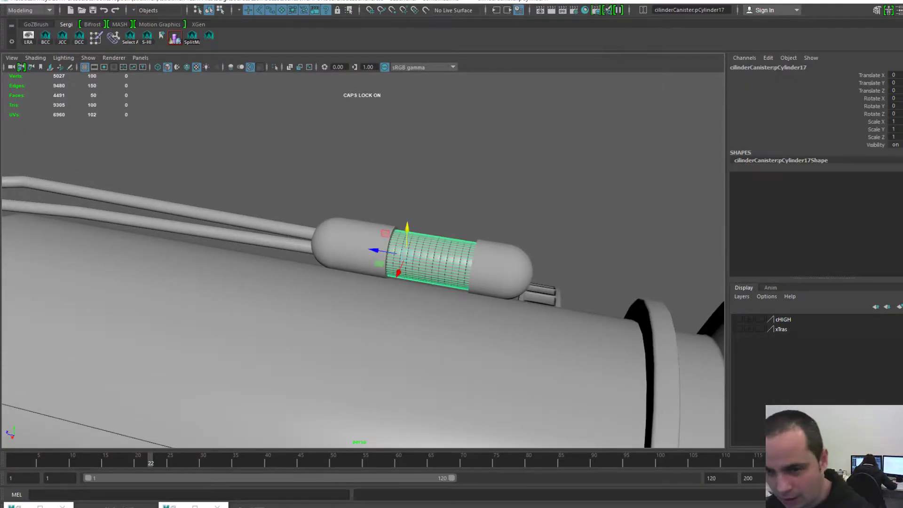
{"action": "key", "text": "f"}
{"action": "left_click_drag", "start_coordinate": [376, 259], "coordinate": [485, 287], "text": "alt"}
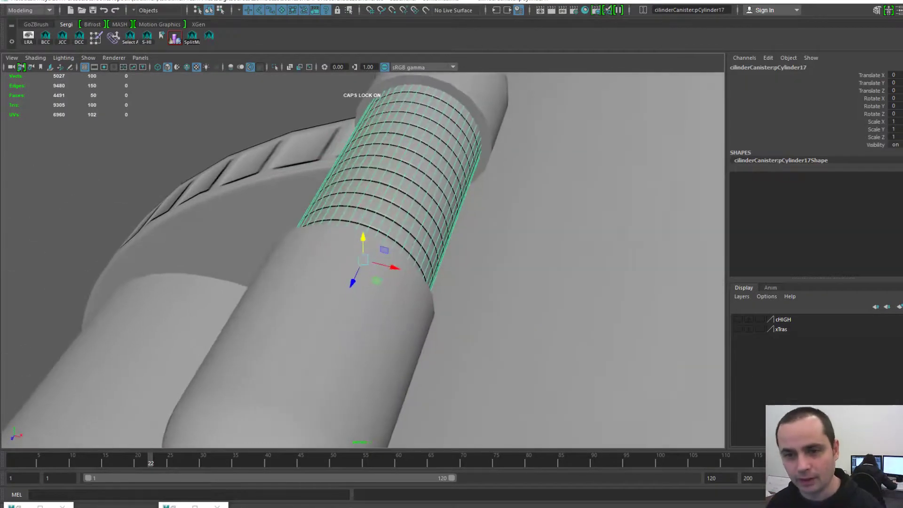
{"action": "middle_click_drag", "start_coordinate": [377, 258], "coordinate": [382, 308], "text": "alt"}
{"action": "left_click_drag", "start_coordinate": [382, 308], "coordinate": [475, 305], "text": "alt"}
{"action": "scroll", "coordinate": [363, 260], "scroll_direction": "up", "scroll_amount": 2}
{"action": "middle_click_drag", "start_coordinate": [376, 259], "coordinate": [439, 272], "text": "alt"}
{"action": "left_click_drag", "start_coordinate": [440, 271], "coordinate": [492, 284], "text": "alt"}
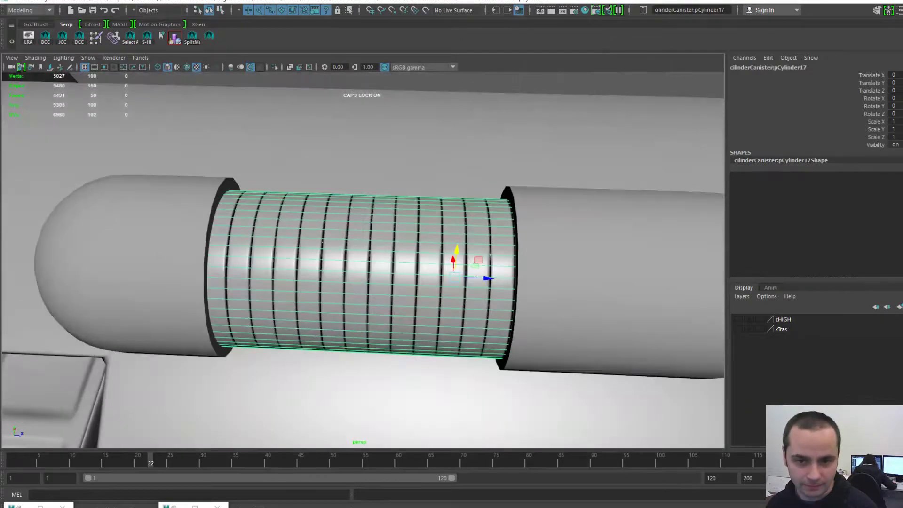
{"action": "middle_click_drag", "start_coordinate": [377, 261], "coordinate": [427, 264], "text": "alt"}
{"action": "left_click_drag", "start_coordinate": [427, 265], "coordinate": [325, 263], "text": "alt"}
{"action": "scroll", "coordinate": [419, 291], "scroll_direction": "down", "scroll_amount": 4}
{"action": "scroll", "coordinate": [325, 263], "scroll_direction": "down", "scroll_amount": 2}
{"action": "left_click", "coordinate": [226, 156]}
{"action": "scroll", "coordinate": [381, 263], "scroll_direction": "up", "scroll_amount": 3}
{"action": "left_click_drag", "start_coordinate": [381, 264], "coordinate": [565, 306], "text": "alt"}
{"action": "left_click", "coordinate": [405, 297]}
{"action": "scroll", "coordinate": [471, 292], "scroll_direction": "up", "scroll_amount": 3}
{"action": "left_click_drag", "start_coordinate": [471, 292], "coordinate": [301, 211], "text": "alt"}
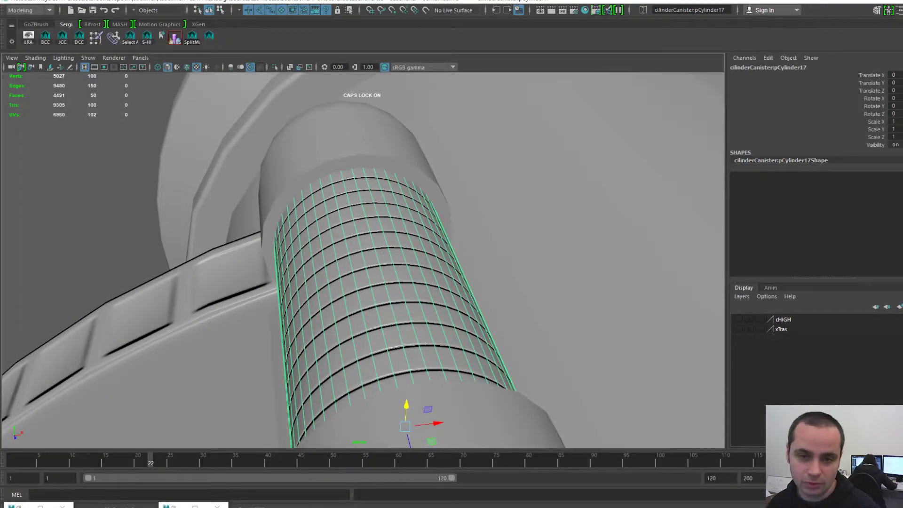
{"action": "left_click_drag", "start_coordinate": [367, 263], "coordinate": [358, 254], "text": "alt"}
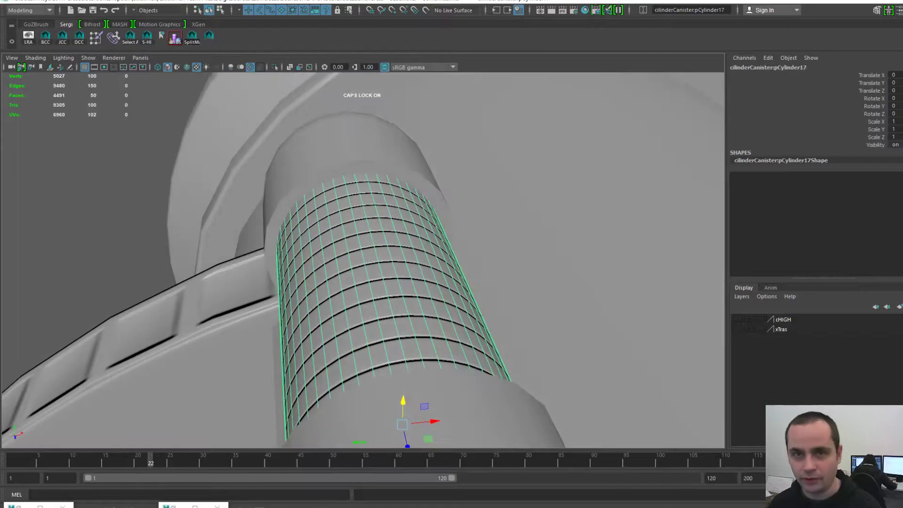
{"action": "scroll", "coordinate": [363, 260], "scroll_direction": "down", "scroll_amount": 1}
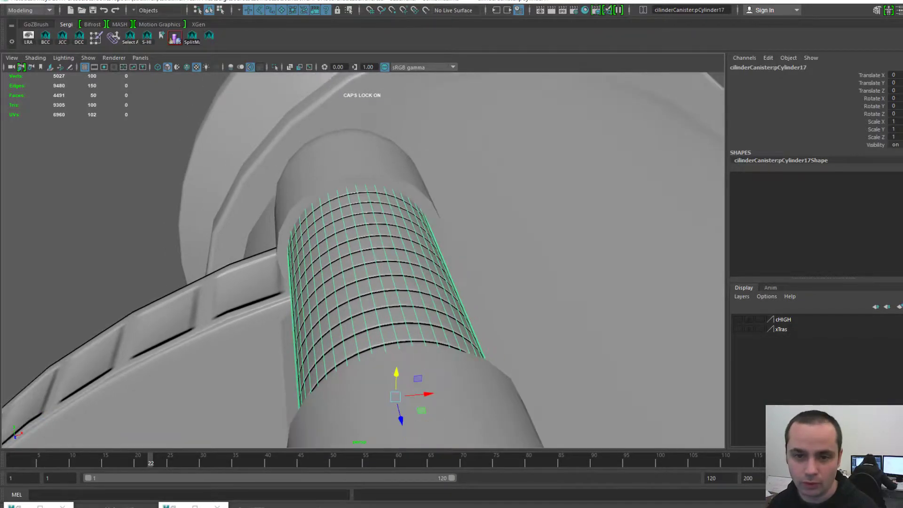
{"action": "left_click", "coordinate": [94, 188]}
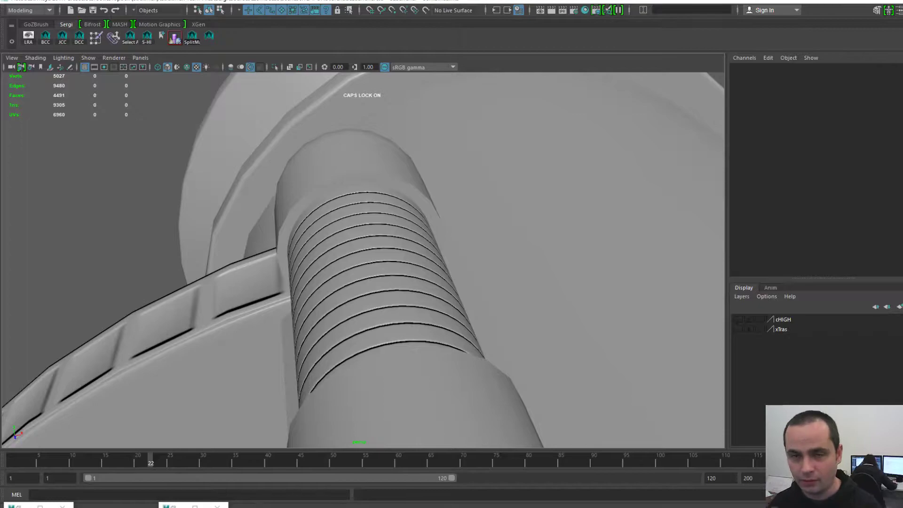
{"action": "left_click", "coordinate": [377, 282]}
{"action": "key", "text": "f"}
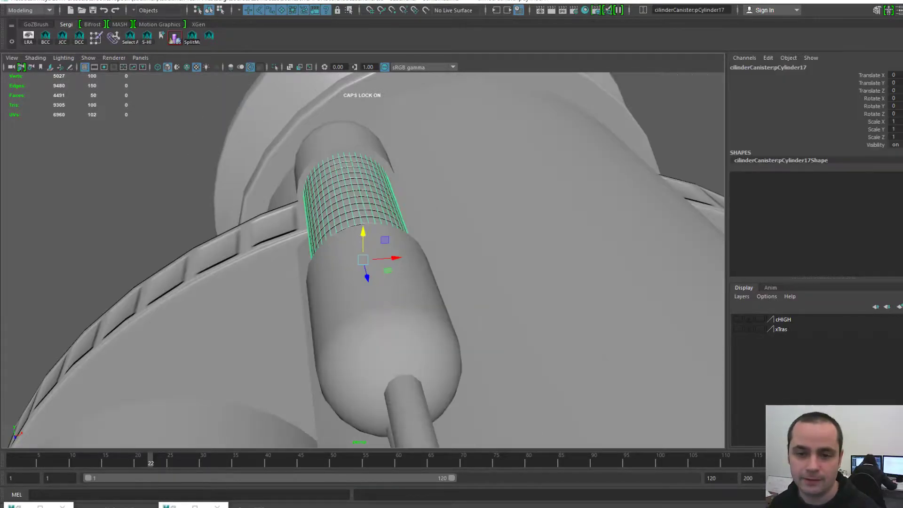
{"action": "middle_click_drag", "start_coordinate": [363, 258], "coordinate": [388, 303], "text": "alt"}
{"action": "right_click_drag", "start_coordinate": [388, 304], "coordinate": [473, 307], "text": "alt"}
{"action": "middle_click_drag", "start_coordinate": [473, 307], "coordinate": [461, 349], "text": "alt"}
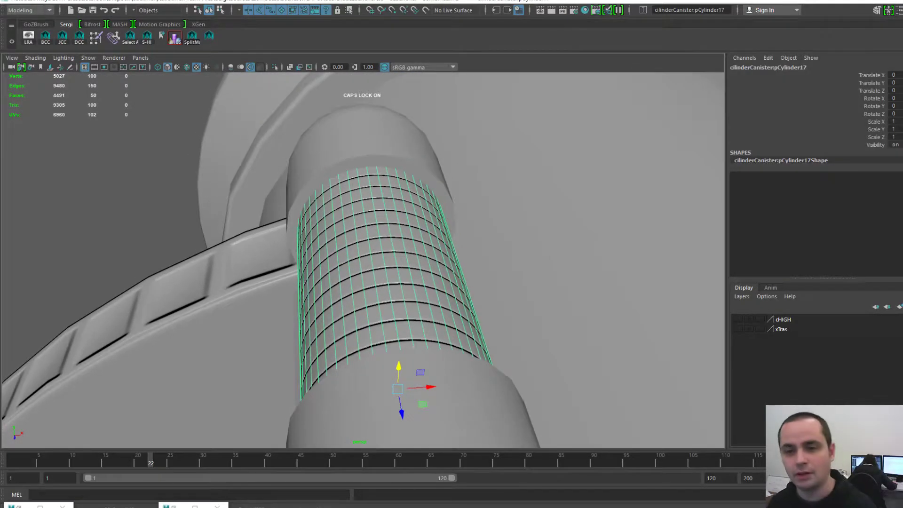
{"action": "left_click_drag", "start_coordinate": [423, 329], "coordinate": [565, 301], "text": "alt"}
{"action": "right_click_drag", "start_coordinate": [475, 292], "coordinate": [452, 285], "text": "alt"}
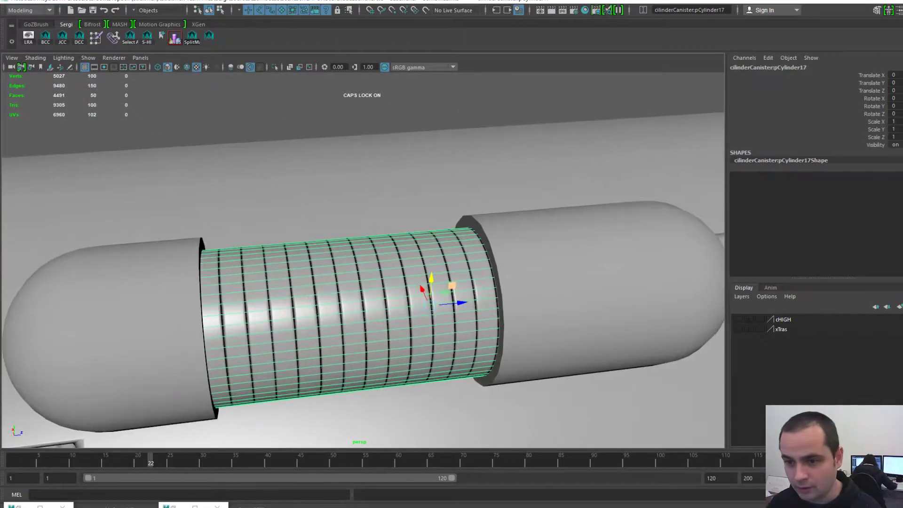
{"action": "left_click_drag", "start_coordinate": [452, 287], "coordinate": [303, 293], "text": "alt"}
{"action": "left_click", "coordinate": [203, 188]}
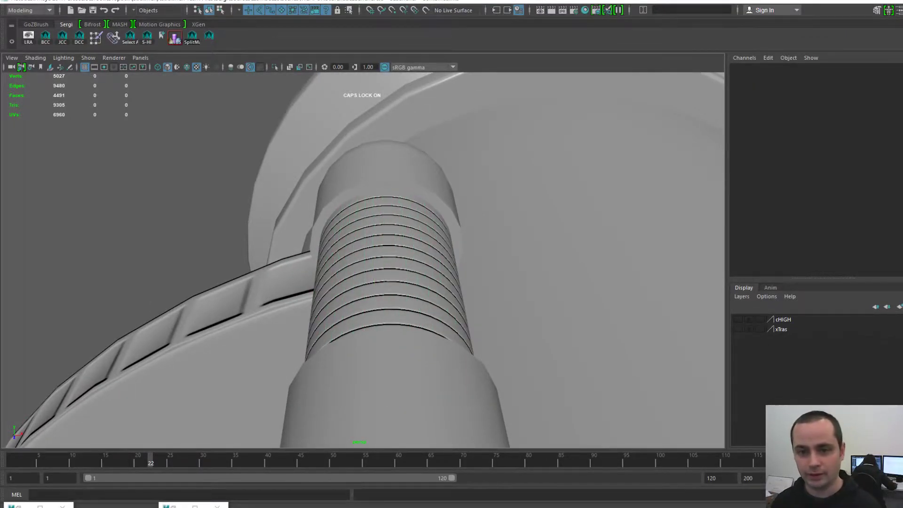
{"action": "left_click", "coordinate": [387, 282]}
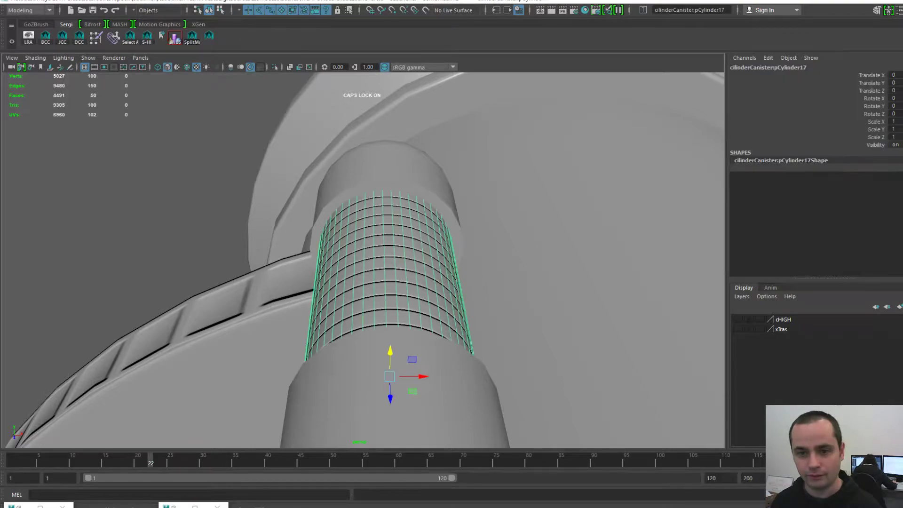
{"action": "scroll", "coordinate": [387, 282], "scroll_direction": "up", "scroll_amount": 4}
{"action": "key", "text": "F10"}
{"action": "left_click", "coordinate": [365, 283]}
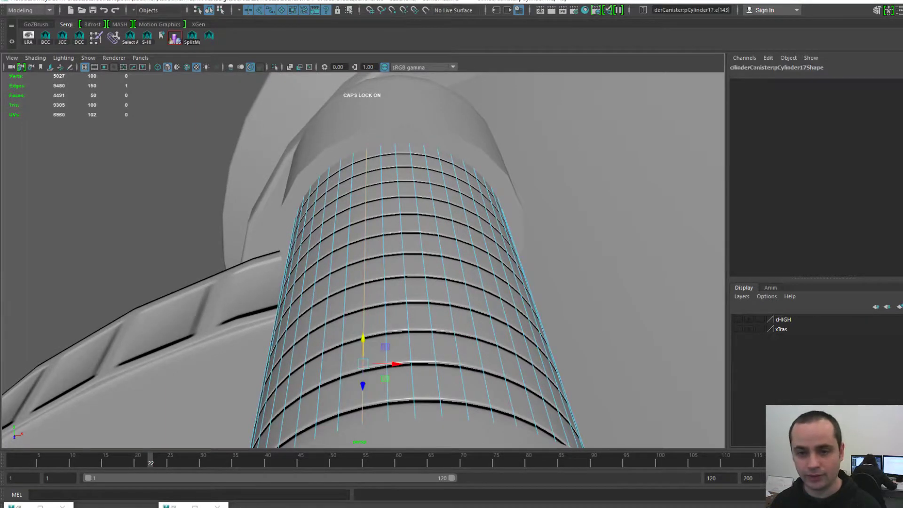
{"action": "left_click", "coordinate": [406, 282], "text": "shift"}
{"action": "left_click", "coordinate": [445, 282], "text": "shift"}
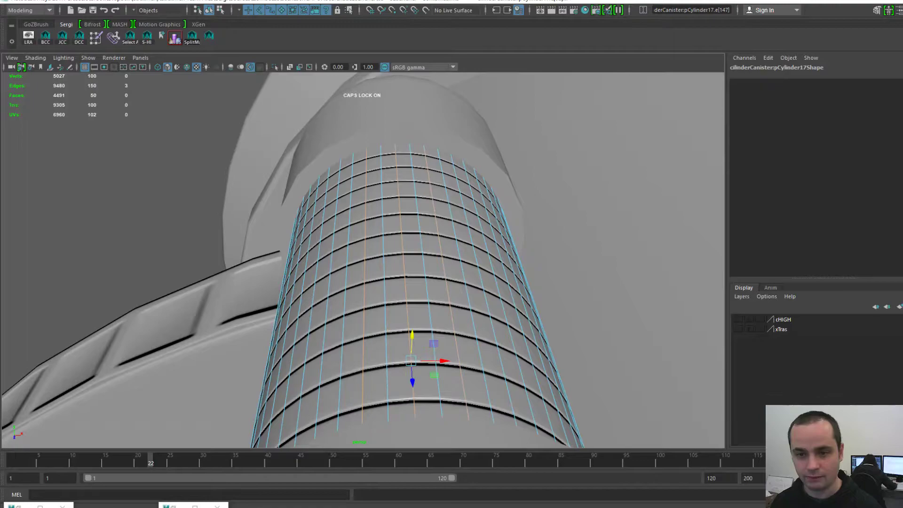
{"action": "scroll", "coordinate": [376, 259], "scroll_direction": "down", "scroll_amount": 5}
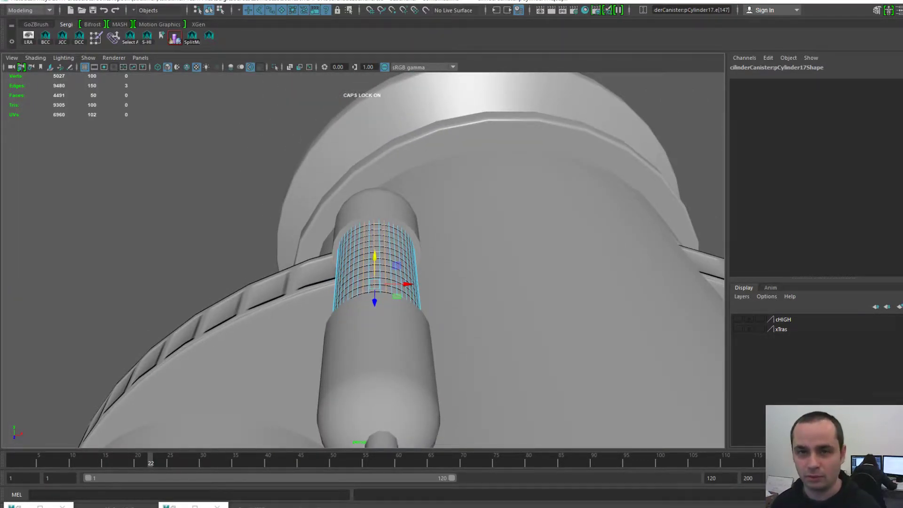
{"action": "key", "text": "F8"}
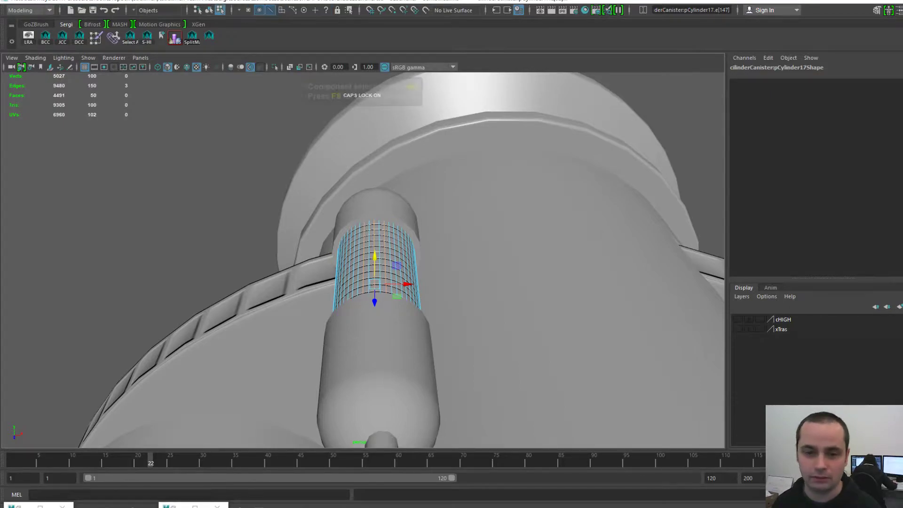
{"action": "scroll", "coordinate": [376, 258], "scroll_direction": "down", "scroll_amount": 8}
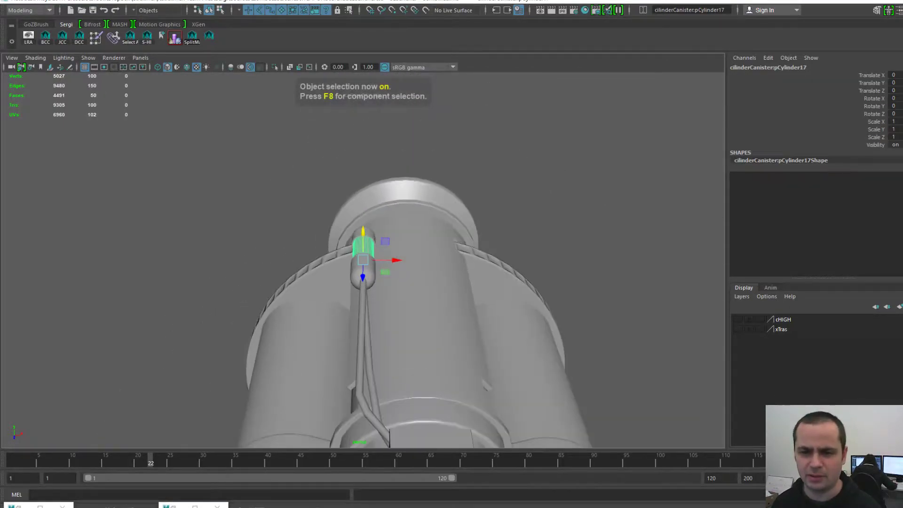
{"action": "scroll", "coordinate": [364, 259], "scroll_direction": "down", "scroll_amount": 4}
{"action": "middle_click_drag", "start_coordinate": [364, 282], "coordinate": [357, 226], "text": "alt"}
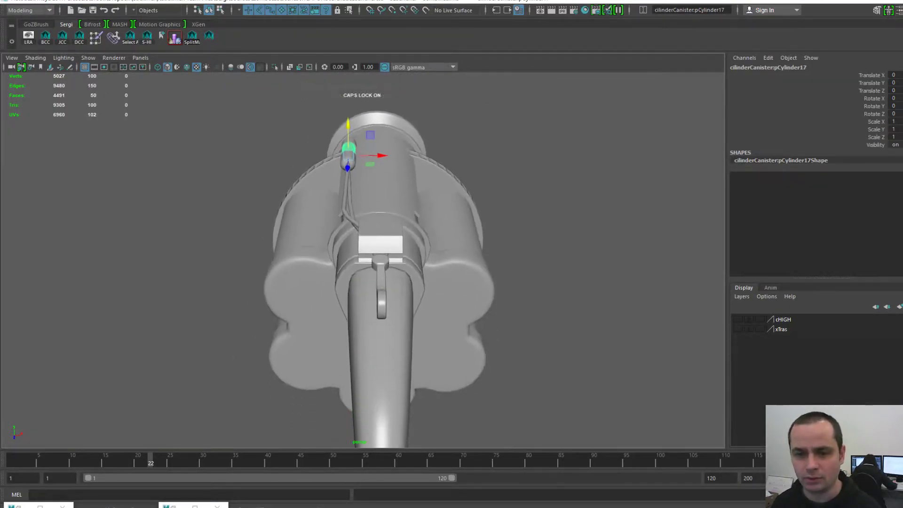
{"action": "left_click_drag", "start_coordinate": [376, 259], "coordinate": [320, 257], "text": "alt"}
{"action": "middle_click_drag", "start_coordinate": [329, 259], "coordinate": [349, 276], "text": "alt"}
{"action": "left_click", "coordinate": [310, 164]}
{"action": "scroll", "coordinate": [363, 259], "scroll_direction": "up", "scroll_amount": 4}
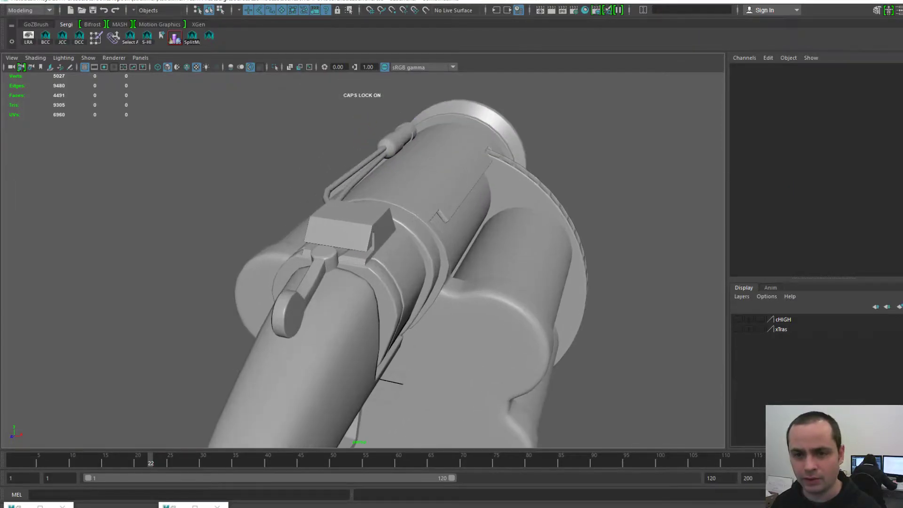
{"action": "middle_click_drag", "start_coordinate": [448, 223], "coordinate": [447, 238], "text": "alt"}
{"action": "left_click_drag", "start_coordinate": [447, 237], "coordinate": [423, 197], "text": "alt"}
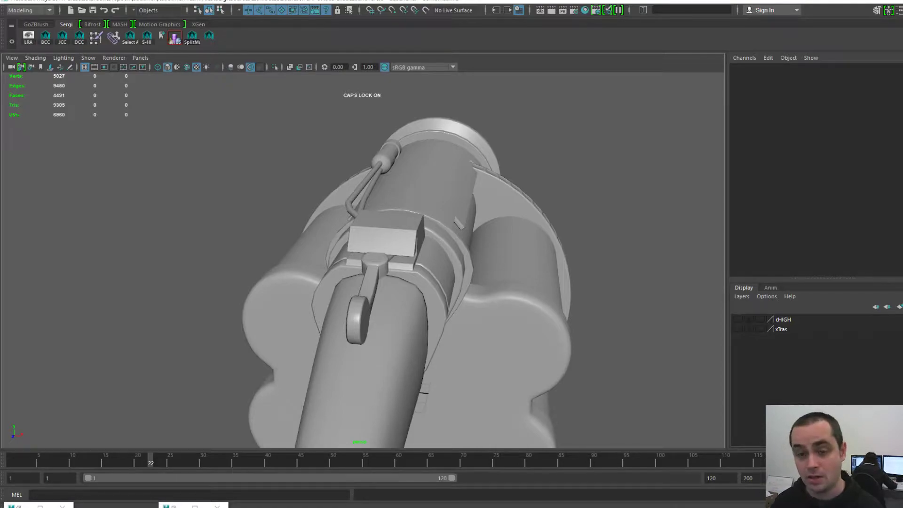
{"action": "left_click_drag", "start_coordinate": [362, 264], "coordinate": [499, 257], "text": "alt"}
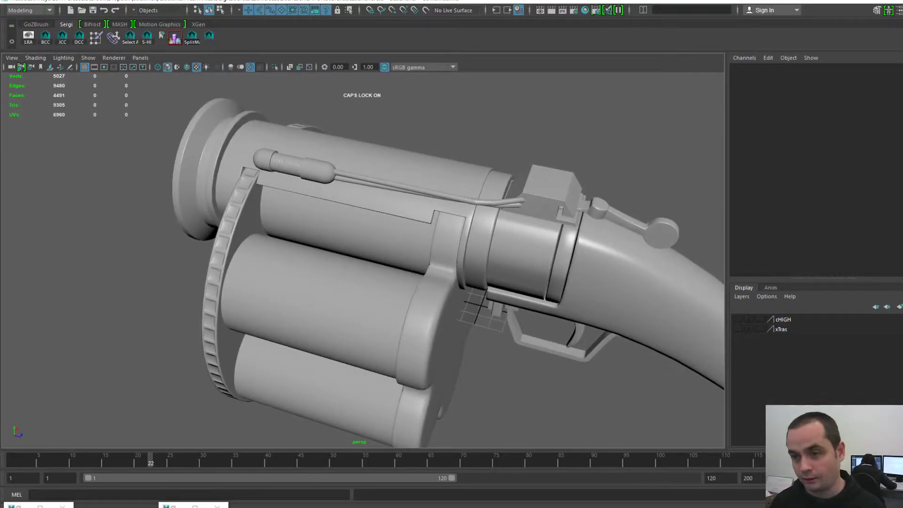
{"action": "mouse_move", "coordinate": [362, 263]}
{"action": "middle_mouse_down", "text": "alt"}
{"action": "mouse_move", "coordinate": [355, 246]}
{"action": "mouse_move", "coordinate": [367, 266]}
{"action": "middle_mouse_up", "text": "alt"}
{"action": "right_click_drag", "start_coordinate": [367, 266], "coordinate": [456, 263], "text": "alt"}
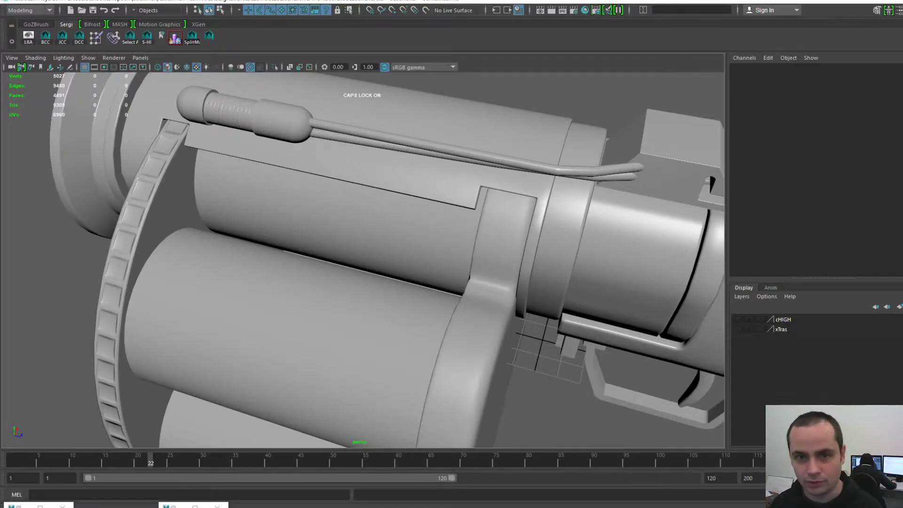
{"action": "right_click_drag", "start_coordinate": [424, 264], "coordinate": [386, 264], "text": "alt"}
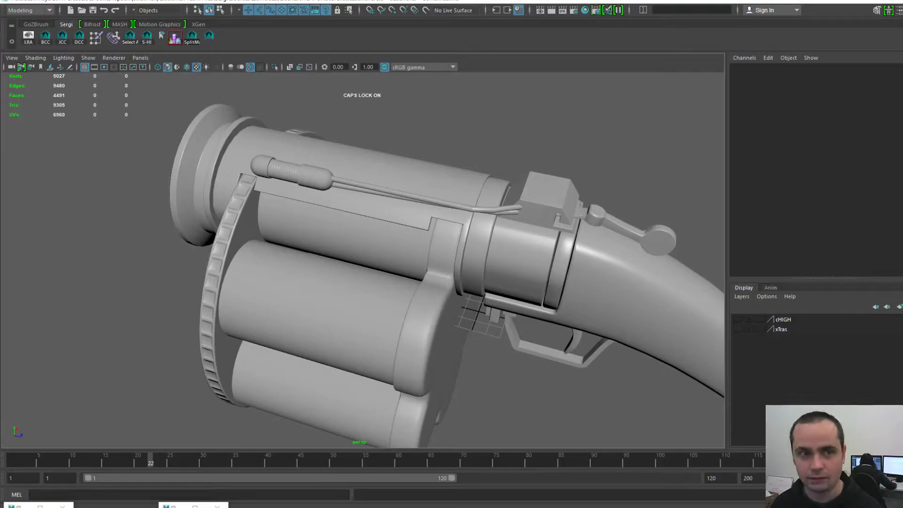
{"action": "left_click_drag", "start_coordinate": [386, 263], "coordinate": [372, 242], "text": "alt"}
{"action": "right_click_drag", "start_coordinate": [371, 243], "coordinate": [414, 245], "text": "alt"}
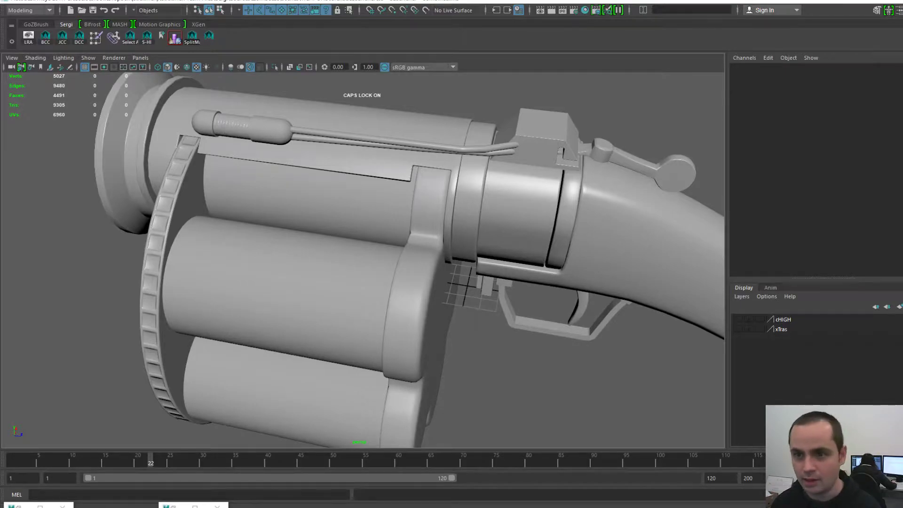
{"action": "left_click", "coordinate": [405, 142]}
{"action": "key", "text": "f"}
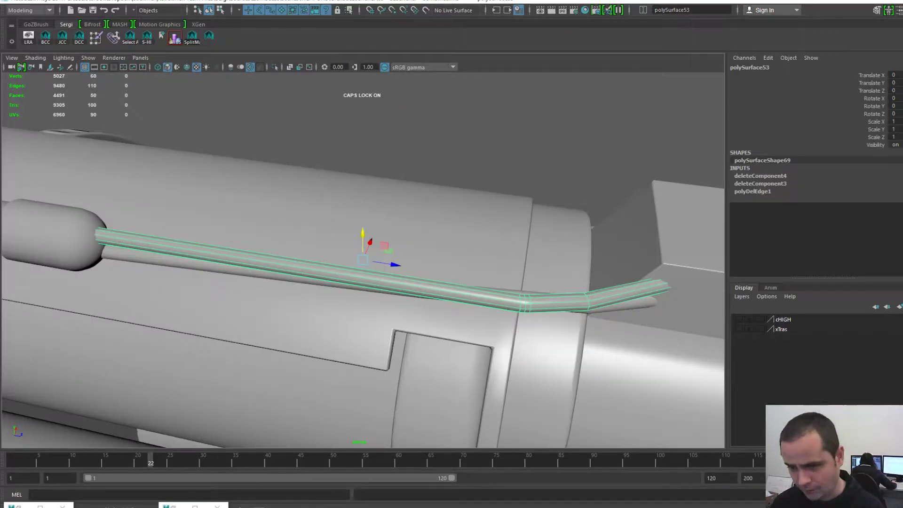
{"action": "middle_click_drag", "start_coordinate": [365, 238], "coordinate": [322, 195], "text": "alt"}
{"action": "right_click_drag", "start_coordinate": [323, 196], "coordinate": [367, 203], "text": "alt"}
{"action": "left_click_drag", "start_coordinate": [367, 203], "coordinate": [376, 231], "text": "alt"}
{"action": "right_click_drag", "start_coordinate": [423, 236], "coordinate": [369, 241], "text": "alt"}
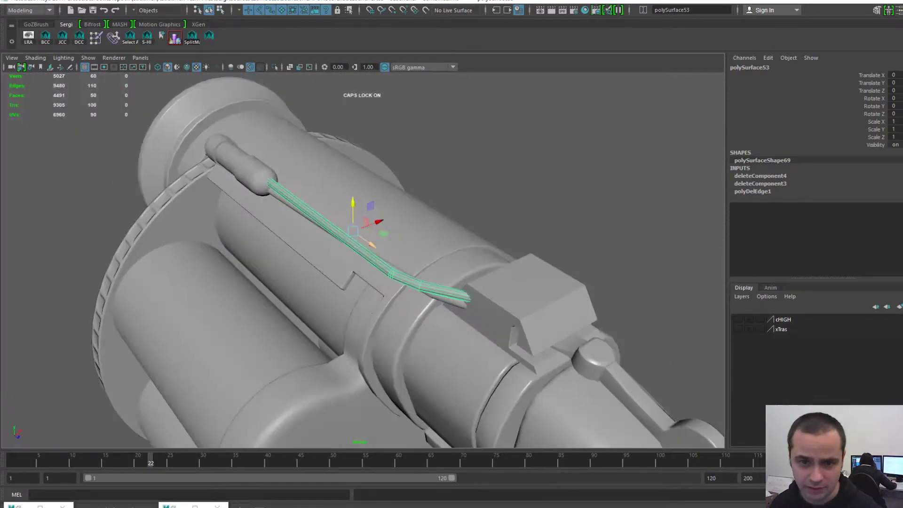
{"action": "left_click", "coordinate": [479, 160]}
{"action": "left_click_drag", "start_coordinate": [470, 188], "coordinate": [414, 184], "text": "alt"}
{"action": "right_click_drag", "start_coordinate": [414, 184], "coordinate": [452, 188], "text": "alt"}
{"action": "left_click_drag", "start_coordinate": [452, 188], "coordinate": [414, 207], "text": "alt"}
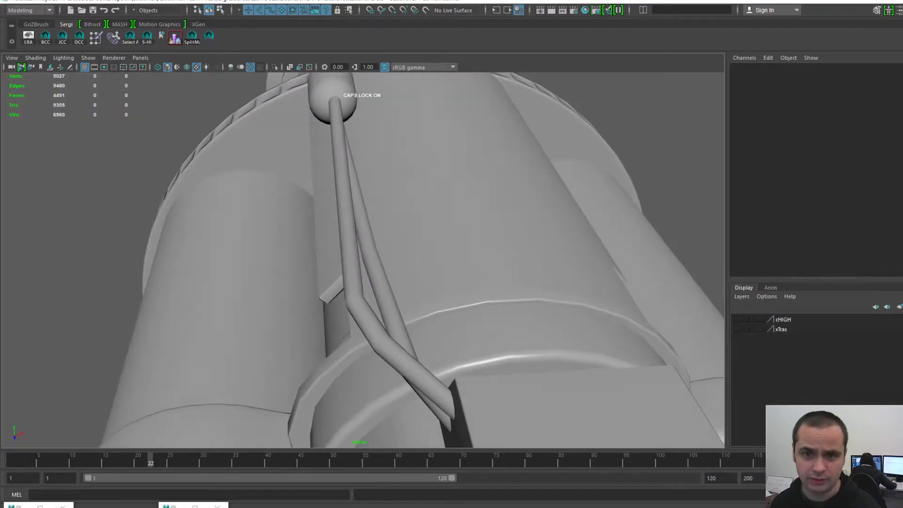
{"action": "right_click_drag", "start_coordinate": [414, 235], "coordinate": [352, 235], "text": "alt"}
{"action": "middle_click_drag", "start_coordinate": [353, 236], "coordinate": [395, 179], "text": "alt"}
{"action": "left_click", "coordinate": [313, 225]}
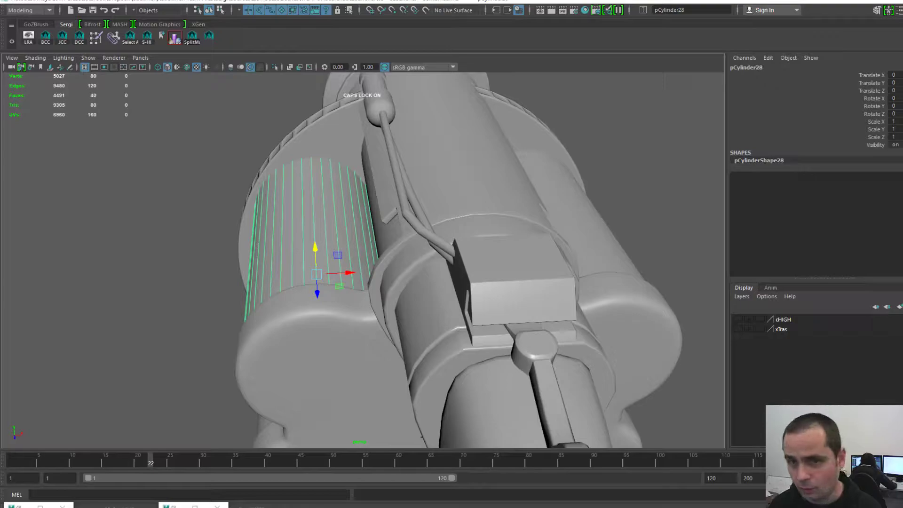
{"action": "left_click_drag", "start_coordinate": [313, 226], "coordinate": [360, 228], "text": "alt"}
{"action": "middle_click_drag", "start_coordinate": [360, 229], "coordinate": [440, 198], "text": "alt"}
{"action": "left_click_drag", "start_coordinate": [439, 198], "coordinate": [513, 165], "text": "alt"}
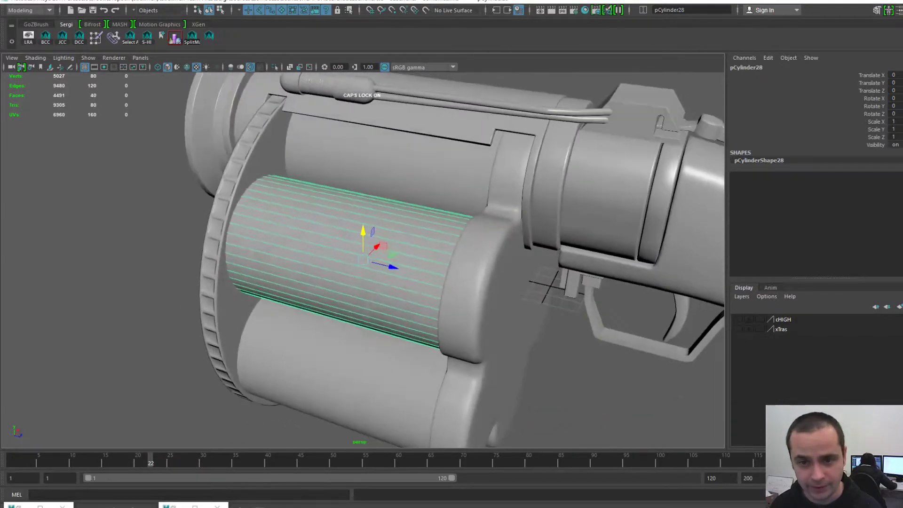
{"action": "right_click_drag", "start_coordinate": [329, 292], "coordinate": [391, 292], "text": "alt"}
{"action": "middle_click_drag", "start_coordinate": [390, 291], "coordinate": [447, 205], "text": "alt"}
{"action": "right_click_drag", "start_coordinate": [447, 205], "coordinate": [426, 205], "text": "alt"}
{"action": "middle_click_drag", "start_coordinate": [425, 282], "coordinate": [438, 214], "text": "alt"}
{"action": "left_click", "coordinate": [398, 254]}
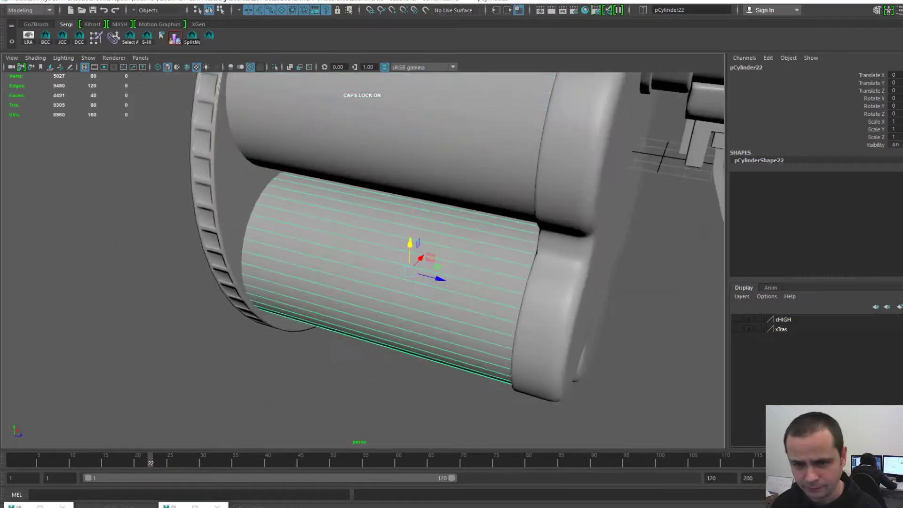
{"action": "right_click_drag", "start_coordinate": [409, 259], "coordinate": [334, 259], "text": "alt"}
{"action": "middle_click_drag", "start_coordinate": [424, 245], "coordinate": [355, 339], "text": "alt"}
{"action": "right_click_drag", "start_coordinate": [355, 339], "coordinate": [341, 339], "text": "alt"}
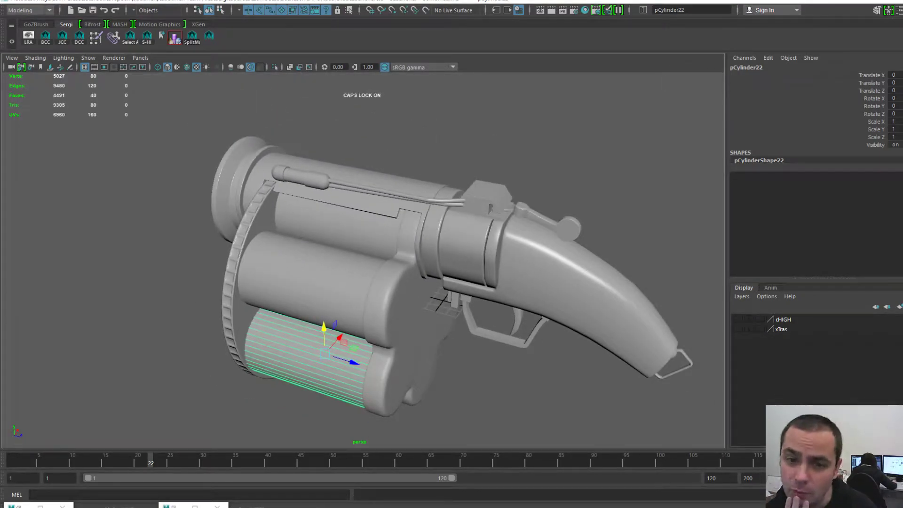
{"action": "left_click", "coordinate": [338, 230]}
{"action": "key", "text": "f"}
{"action": "left_click_drag", "start_coordinate": [400, 245], "coordinate": [292, 282], "text": "alt"}
{"action": "middle_click_drag", "start_coordinate": [291, 282], "coordinate": [207, 222], "text": "alt"}
{"action": "left_click_drag", "start_coordinate": [377, 264], "coordinate": [292, 252], "text": "alt"}
{"action": "left_click", "coordinate": [453, 264]}
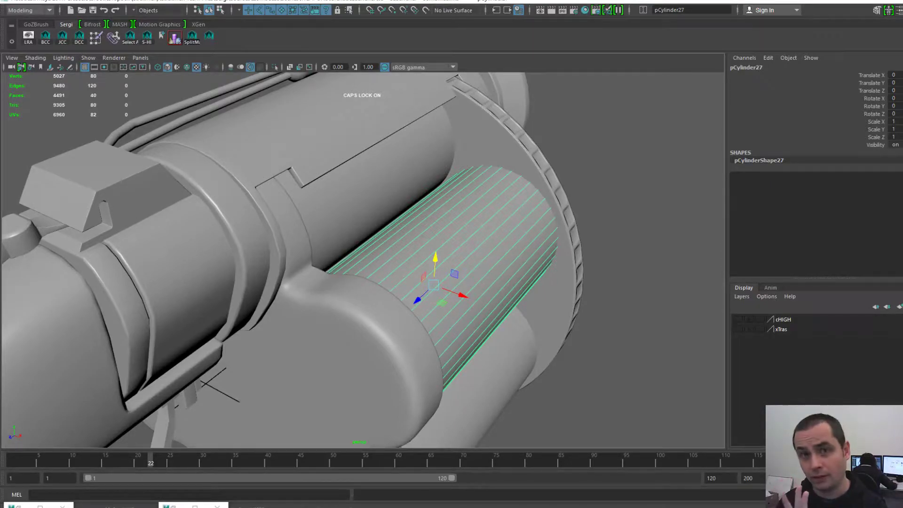
{"action": "left_click_drag", "start_coordinate": [376, 283], "coordinate": [476, 273], "text": "alt"}
{"action": "middle_click_drag", "start_coordinate": [476, 273], "coordinate": [565, 296], "text": "alt"}
{"action": "right_click_drag", "start_coordinate": [564, 296], "coordinate": [475, 287], "text": "alt"}
{"action": "left_click_drag", "start_coordinate": [475, 287], "coordinate": [531, 292], "text": "alt"}
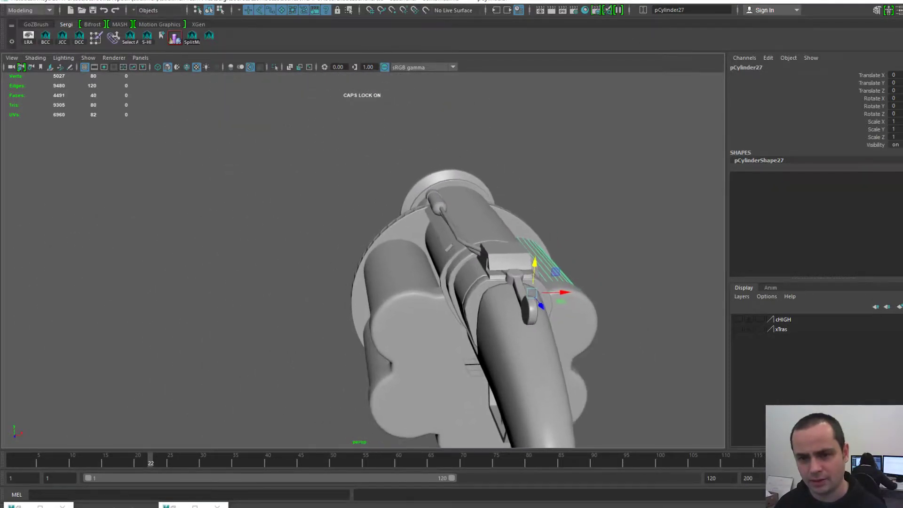
{"action": "right_click_drag", "start_coordinate": [531, 292], "coordinate": [574, 291], "text": "alt"}
{"action": "middle_click_drag", "start_coordinate": [574, 292], "coordinate": [564, 266], "text": "alt"}
{"action": "left_click", "coordinate": [635, 207]}
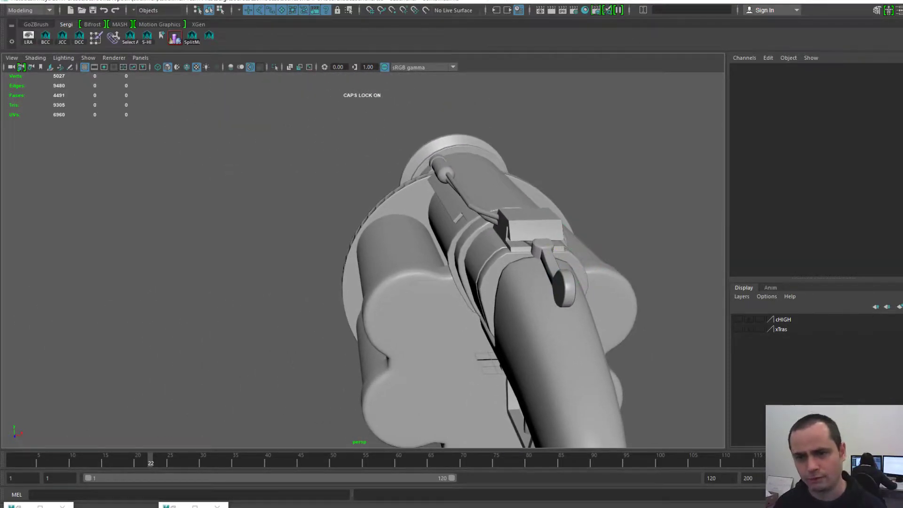
{"action": "left_click", "coordinate": [400, 245]}
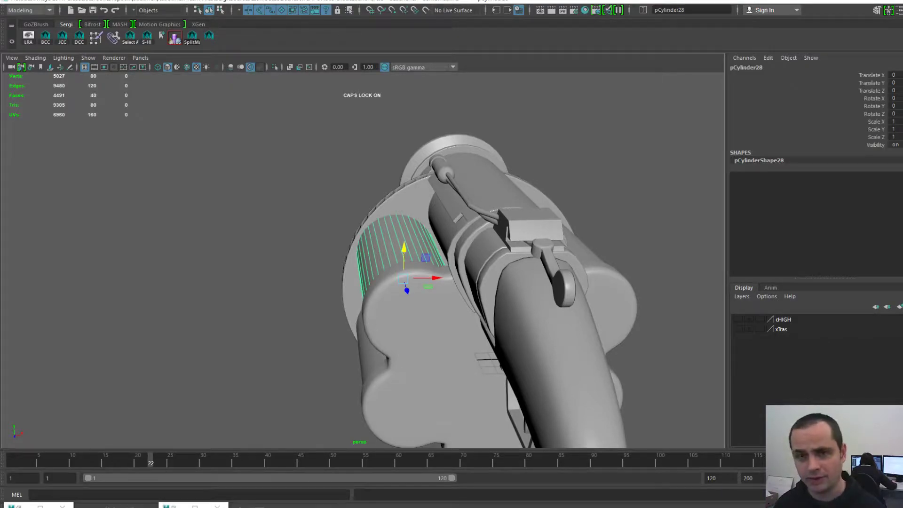
{"action": "middle_click_drag", "start_coordinate": [400, 236], "coordinate": [381, 292], "text": "alt"}
{"action": "right_click_drag", "start_coordinate": [381, 291], "coordinate": [470, 292], "text": "alt"}
{"action": "left_click", "coordinate": [546, 159]}
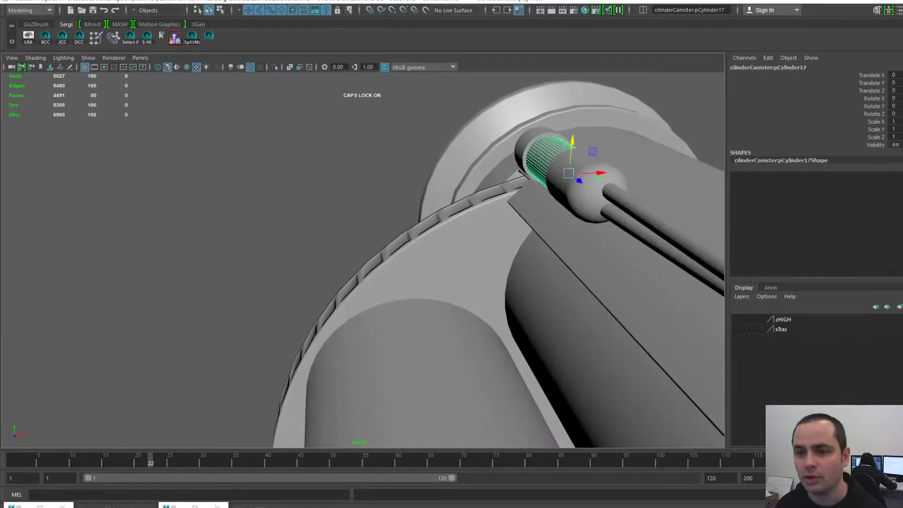
{"action": "key", "text": "f"}
{"action": "left_click", "coordinate": [673, 122]}
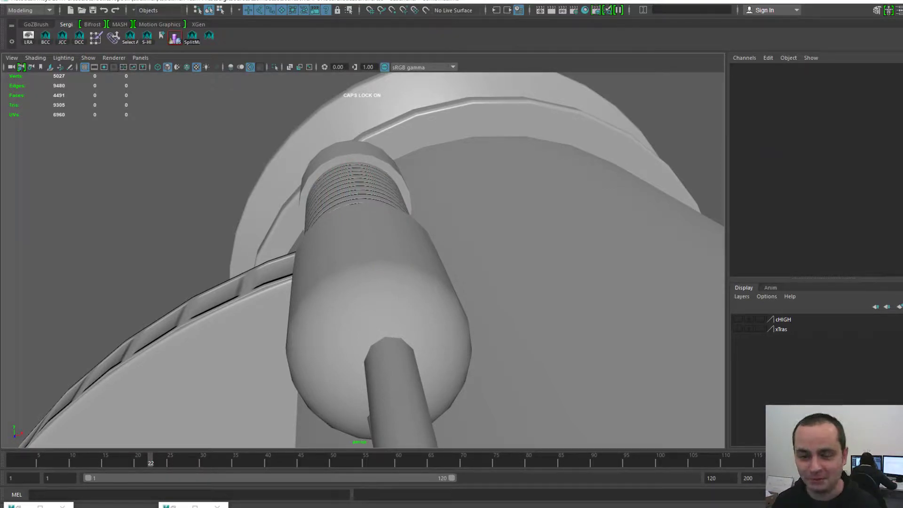
{"action": "right_click_drag", "start_coordinate": [471, 292], "coordinate": [301, 303], "text": "alt"}
{"action": "middle_click_drag", "start_coordinate": [301, 303], "coordinate": [380, 233], "text": "alt"}
{"action": "left_click", "coordinate": [362, 264]}
{"action": "right_click_drag", "start_coordinate": [381, 233], "coordinate": [452, 230], "text": "alt"}
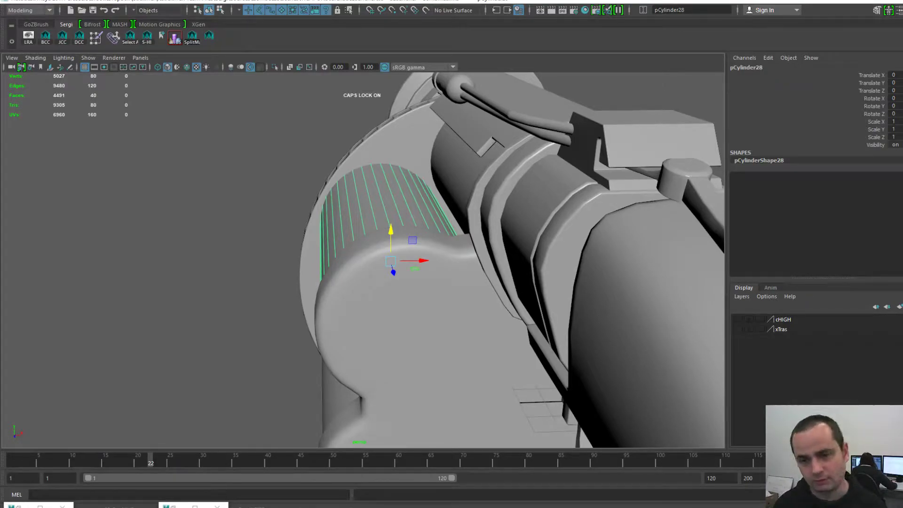
{"action": "left_click_drag", "start_coordinate": [451, 263], "coordinate": [477, 266], "text": "alt"}
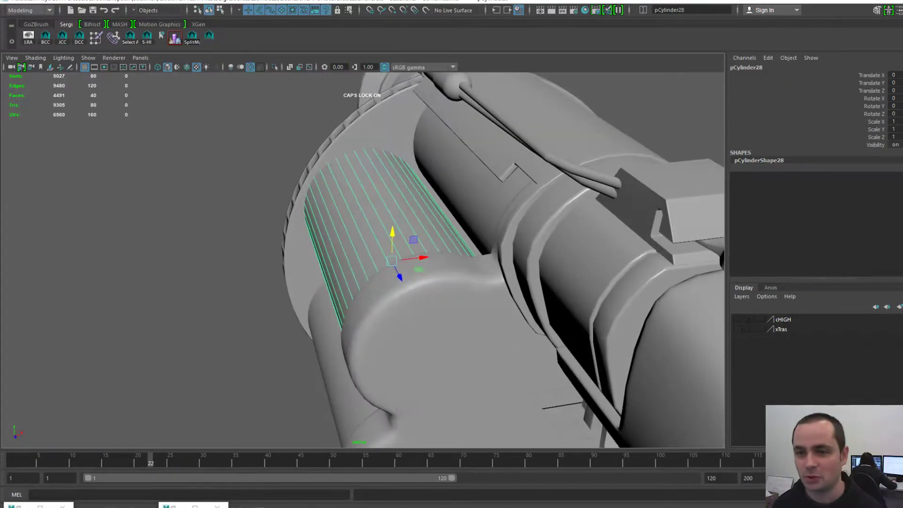
{"action": "middle_click_drag", "start_coordinate": [478, 266], "coordinate": [421, 237], "text": "alt"}
{"action": "left_click_drag", "start_coordinate": [421, 236], "coordinate": [398, 235], "text": "alt"}
{"action": "middle_click_drag", "start_coordinate": [398, 235], "coordinate": [297, 200], "text": "alt"}
{"action": "right_click_drag", "start_coordinate": [367, 235], "coordinate": [282, 245], "text": "alt"}
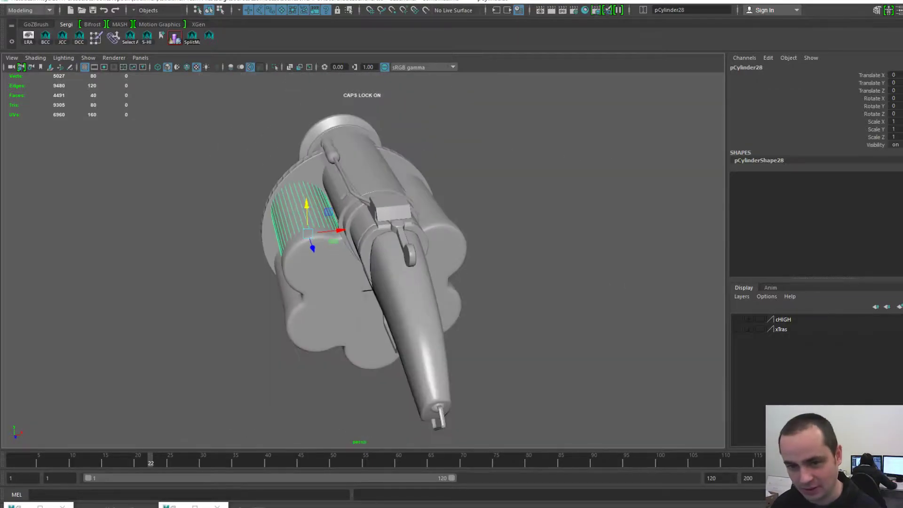
{"action": "middle_click_drag", "start_coordinate": [282, 244], "coordinate": [305, 226], "text": "alt"}
{"action": "key", "text": "f"}
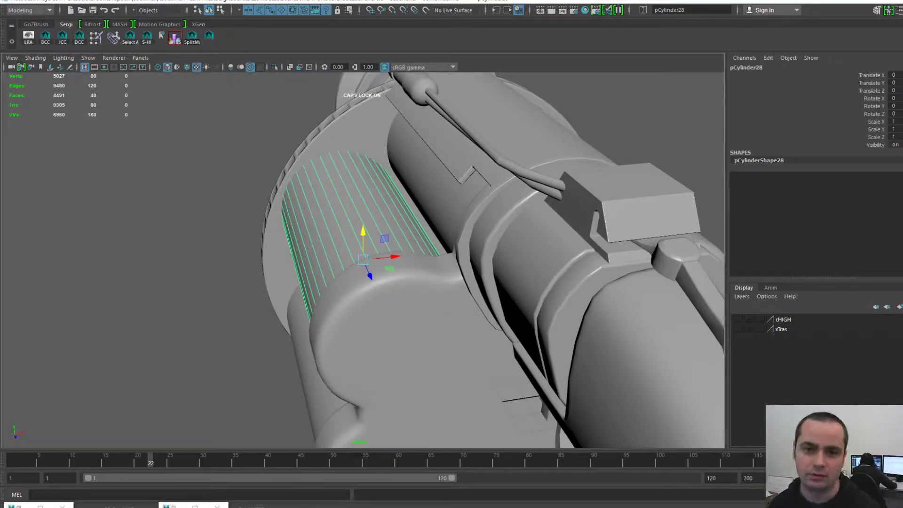
{"action": "middle_click_drag", "start_coordinate": [367, 235], "coordinate": [381, 262], "text": "alt"}
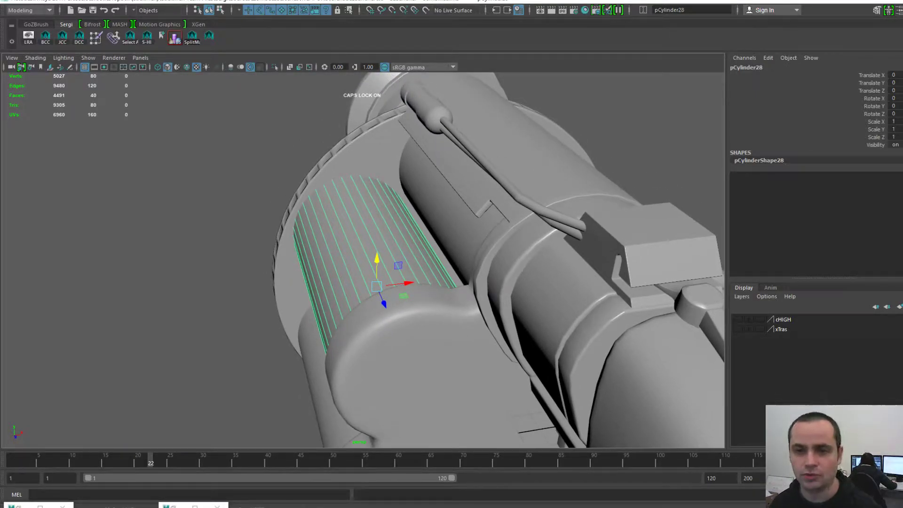
{"action": "left_click", "coordinate": [371, 158]}
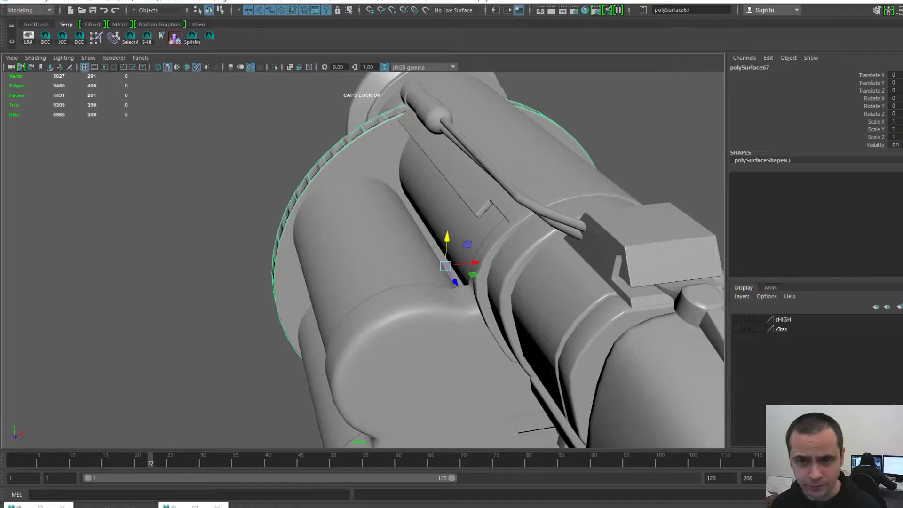
{"action": "left_click", "coordinate": [374, 96]}
{"action": "key", "text": "f"}
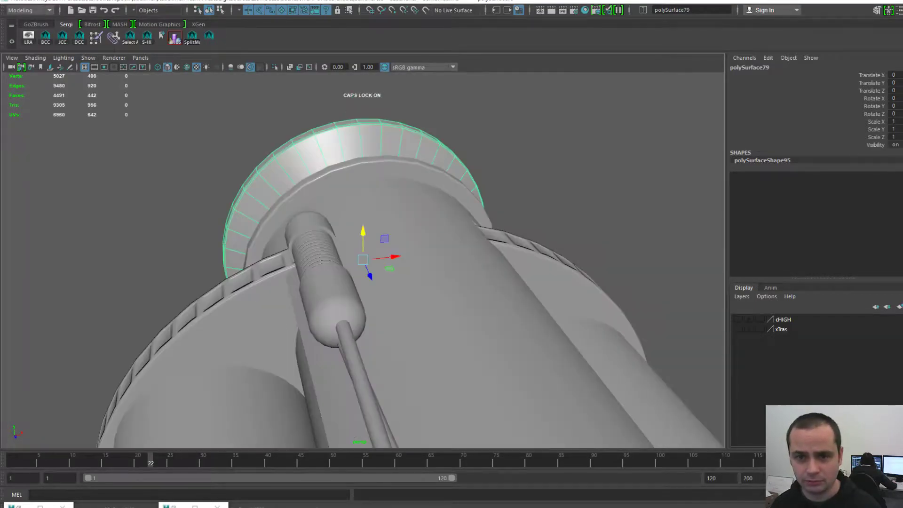
{"action": "left_click_drag", "start_coordinate": [329, 212], "coordinate": [527, 215], "text": "alt"}
{"action": "left_click_drag", "start_coordinate": [423, 235], "coordinate": [372, 235], "text": "alt"}
{"action": "middle_click_drag", "start_coordinate": [372, 235], "coordinate": [333, 215], "text": "alt"}
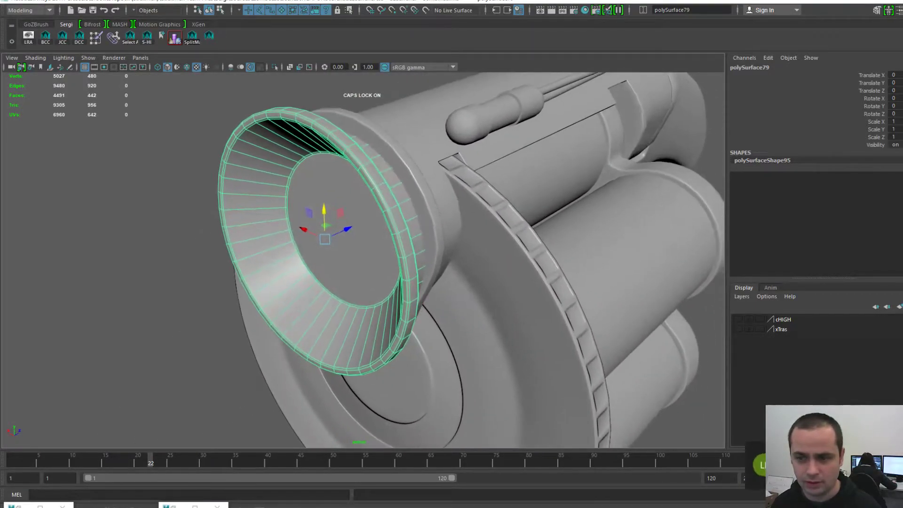
{"action": "left_click_drag", "start_coordinate": [334, 215], "coordinate": [291, 213], "text": "alt"}
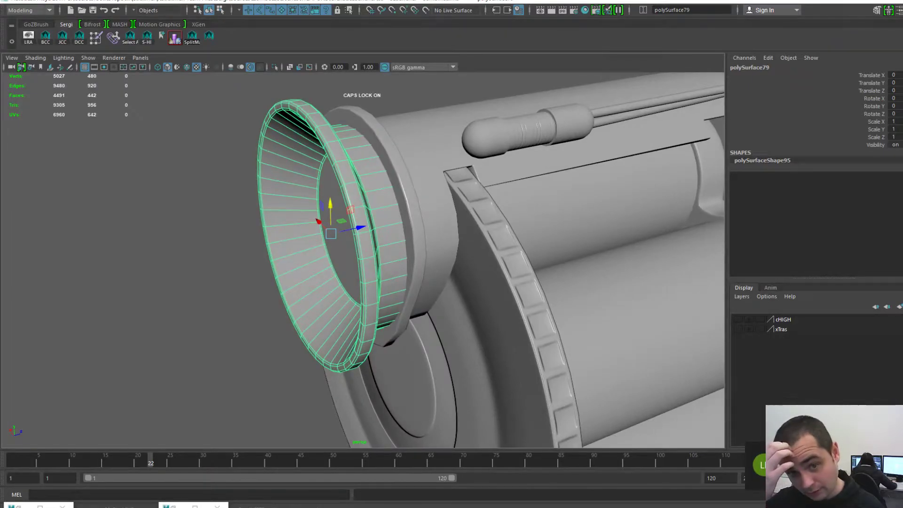
{"action": "left_click_drag", "start_coordinate": [423, 235], "coordinate": [282, 271], "text": "alt"}
{"action": "right_click_drag", "start_coordinate": [282, 271], "coordinate": [358, 273], "text": "alt"}
{"action": "middle_click_drag", "start_coordinate": [358, 273], "coordinate": [382, 414], "text": "alt"}
{"action": "left_click_drag", "start_coordinate": [382, 414], "coordinate": [326, 409], "text": "alt"}
{"action": "left_click", "coordinate": [189, 164]}
{"action": "left_click", "coordinate": [376, 158]}
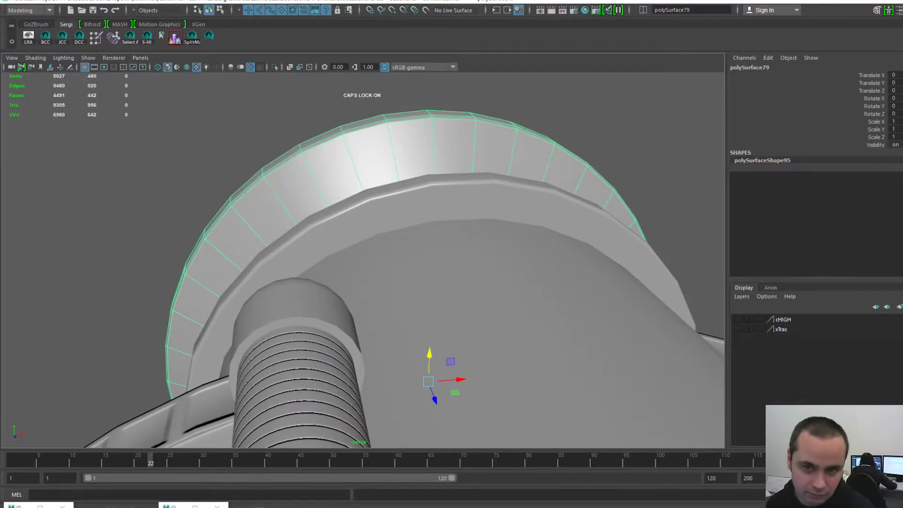
{"action": "middle_click_drag", "start_coordinate": [377, 158], "coordinate": [387, 142], "text": "alt"}
{"action": "right_click_drag", "start_coordinate": [388, 142], "coordinate": [334, 144], "text": "alt"}
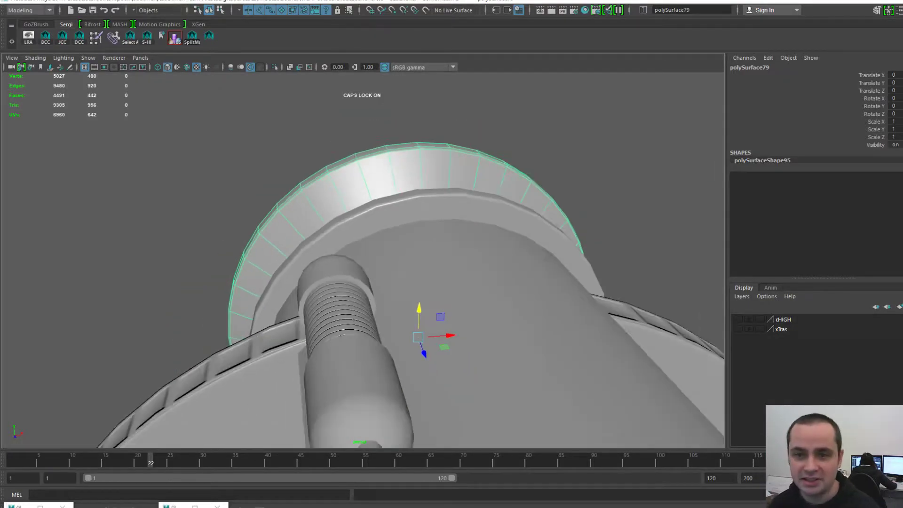
{"action": "left_click", "coordinate": [264, 141]}
{"action": "right_click_drag", "start_coordinate": [282, 188], "coordinate": [156, 193], "text": "alt"}
- Orbit around the launcher to a close side view
{"action": "middle_click_drag", "start_coordinate": [283, 283], "coordinate": [284, 181], "text": "alt"}
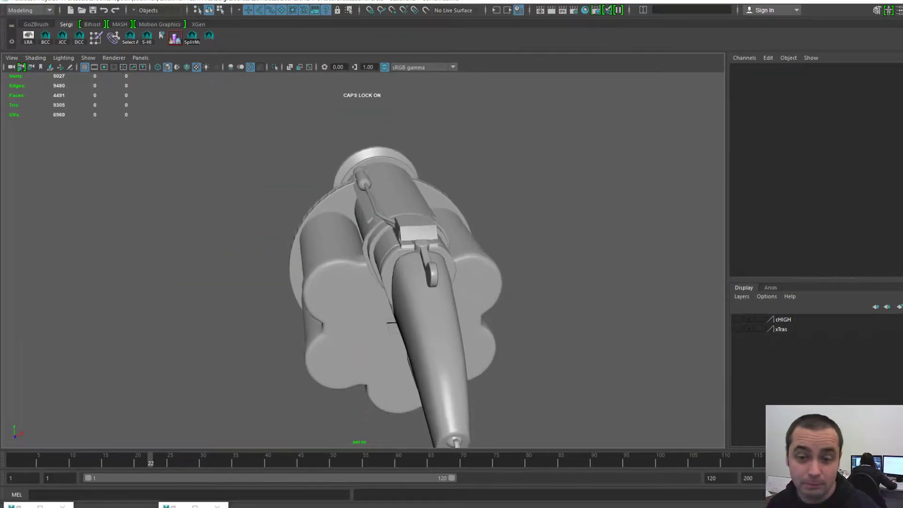
{"action": "left_click_drag", "start_coordinate": [285, 181], "coordinate": [320, 183], "text": "alt"}
{"action": "right_click_drag", "start_coordinate": [320, 184], "coordinate": [376, 188], "text": "alt"}
{"action": "left_click_drag", "start_coordinate": [377, 189], "coordinate": [371, 198], "text": "alt"}
{"action": "left_click_drag", "start_coordinate": [363, 263], "coordinate": [358, 249], "text": "alt"}
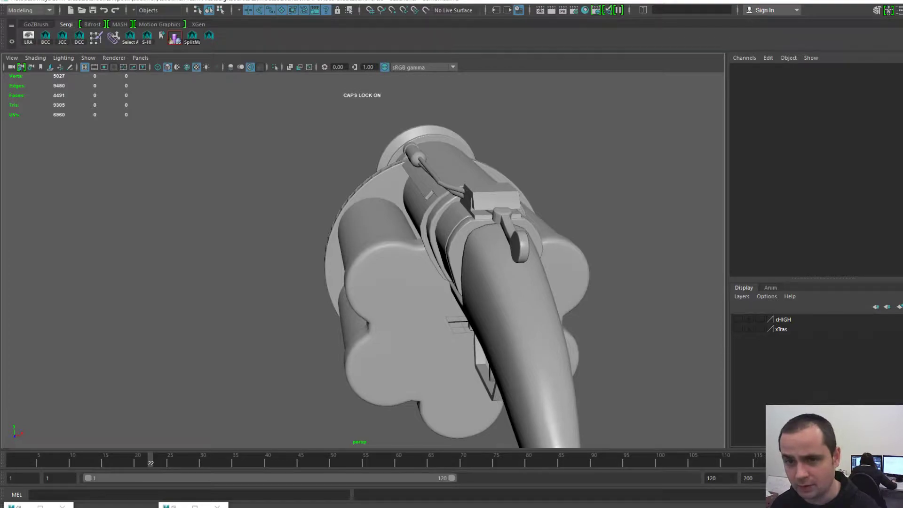
{"action": "left_click_drag", "start_coordinate": [339, 273], "coordinate": [531, 287], "text": "alt"}
{"action": "right_click_drag", "start_coordinate": [424, 264], "coordinate": [476, 269], "text": "alt"}
{"action": "middle_click_drag", "start_coordinate": [475, 268], "coordinate": [457, 315], "text": "alt"}
{"action": "left_click_drag", "start_coordinate": [457, 315], "coordinate": [428, 306], "text": "alt"}
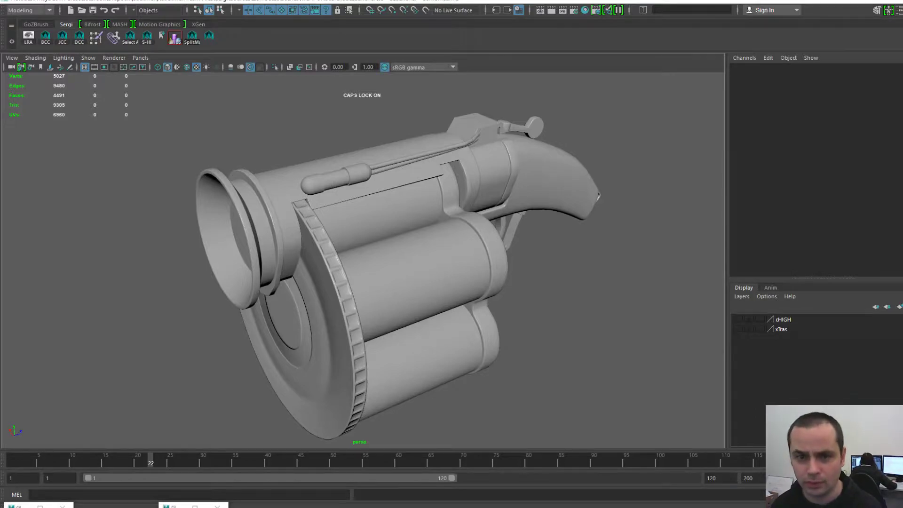
- Select the grip collar polySurface52, clear the selection, and open File from the hotbox
{"action": "left_click", "coordinate": [493, 175]}
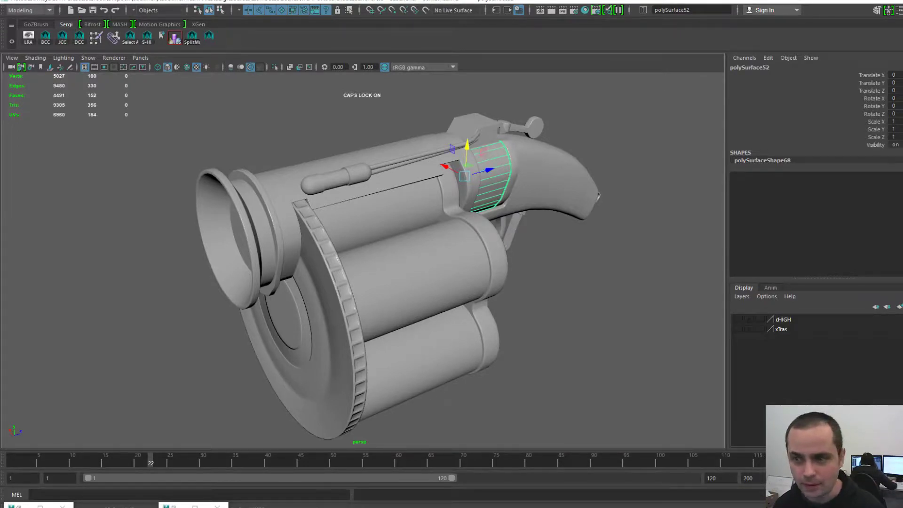
{"action": "key", "text": "alt+d"}
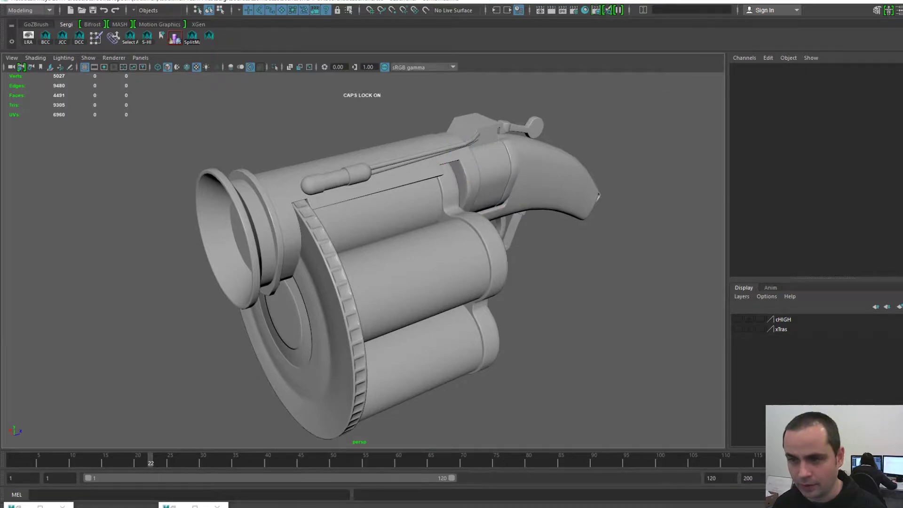
{"action": "middle_click_drag", "start_coordinate": [238, 89], "coordinate": [242, 84], "text": "alt"}
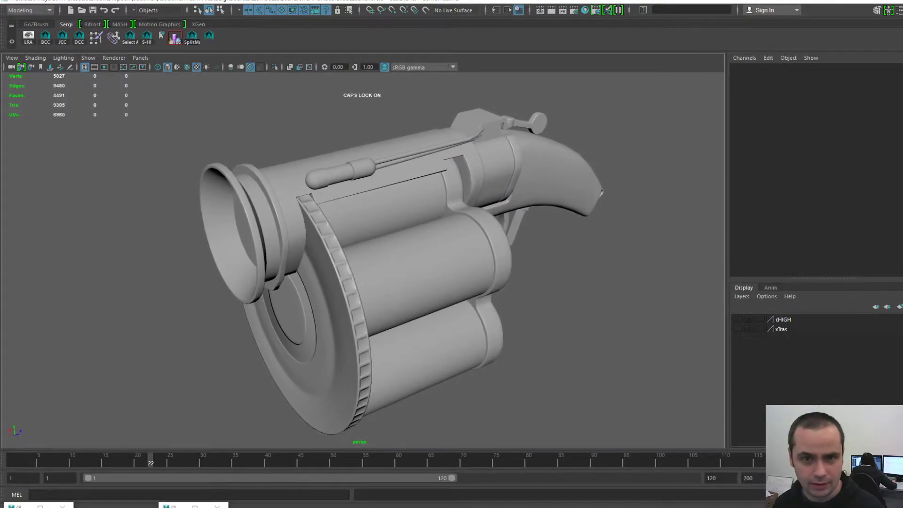
{"action": "key", "text": "space"}
{"action": "left_click", "coordinate": [143, 47]}
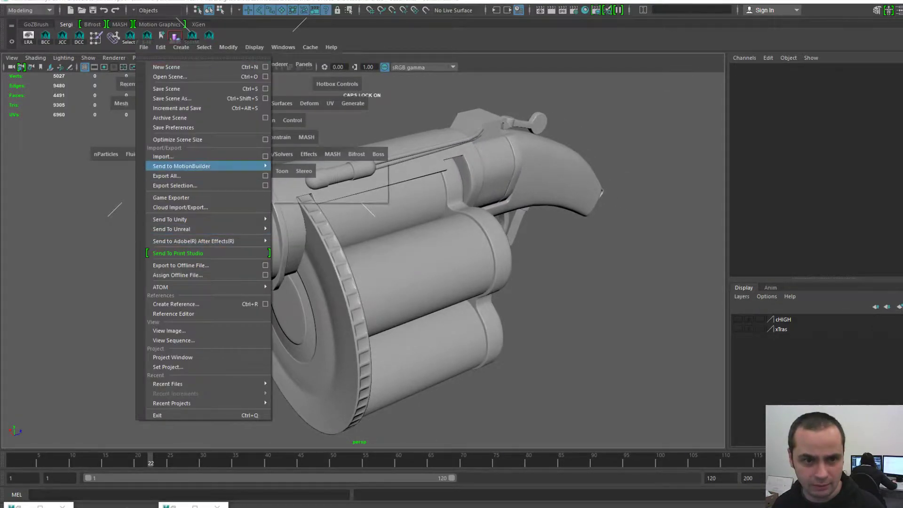
- In the Import dialog, navigate up to Zombeeze and into scenes > WEAPONS > Pistol
{"action": "left_click", "coordinate": [163, 156]}
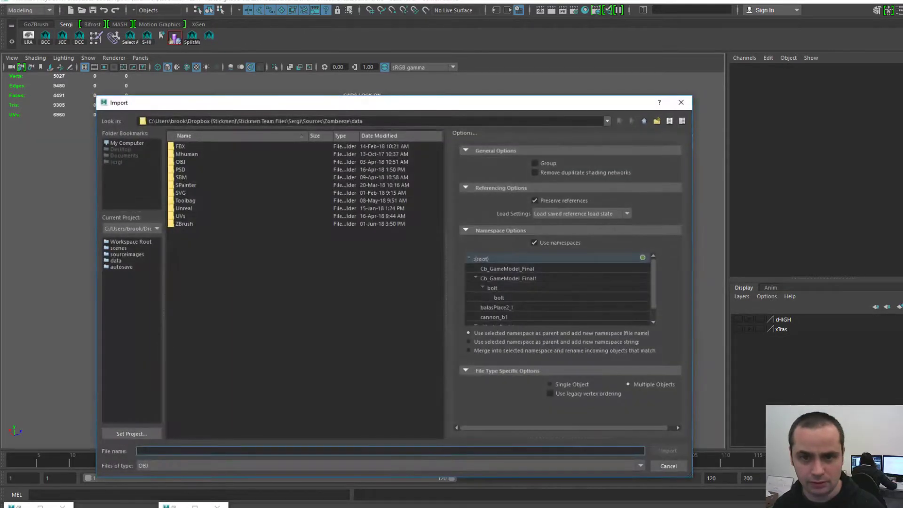
{"action": "double_click", "coordinate": [357, 121]}
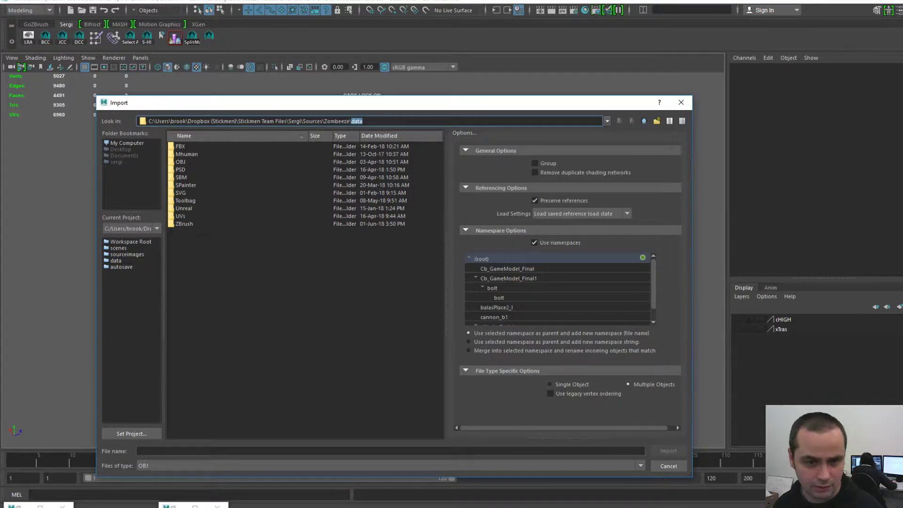
{"action": "key", "text": "BackSpace"}
{"action": "key", "text": "Return"}
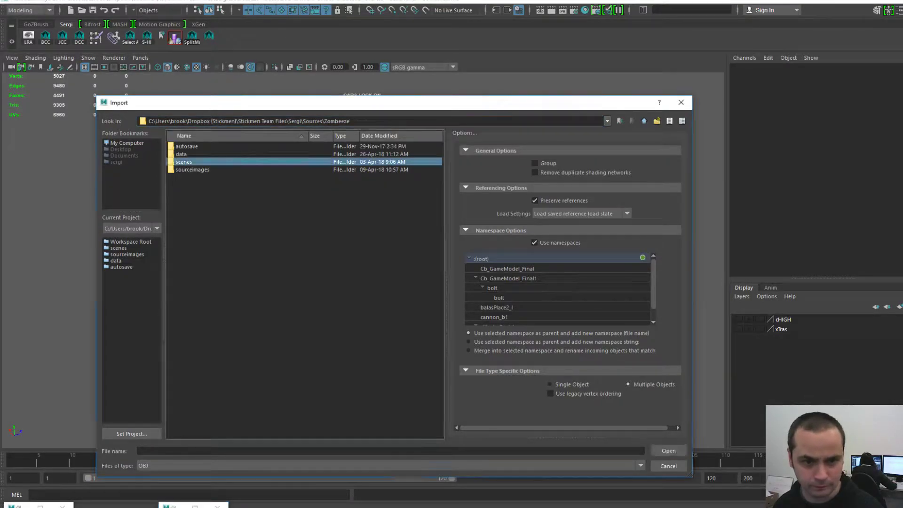
{"action": "key", "text": "Return"}
{"action": "key", "text": "Down"}
{"action": "key", "text": "Down"}
{"action": "key", "text": "Down"}
{"action": "key", "text": "Down"}
{"action": "key", "text": "Down"}
{"action": "key", "text": "Down"}
{"action": "key", "text": "Down"}
{"action": "key", "text": "Down"}
{"action": "key", "text": "Down"}
{"action": "key", "text": "Return"}
{"action": "key", "text": "Down"}
{"action": "key", "text": "Down"}
{"action": "key", "text": "Down"}
{"action": "key", "text": "Return"}
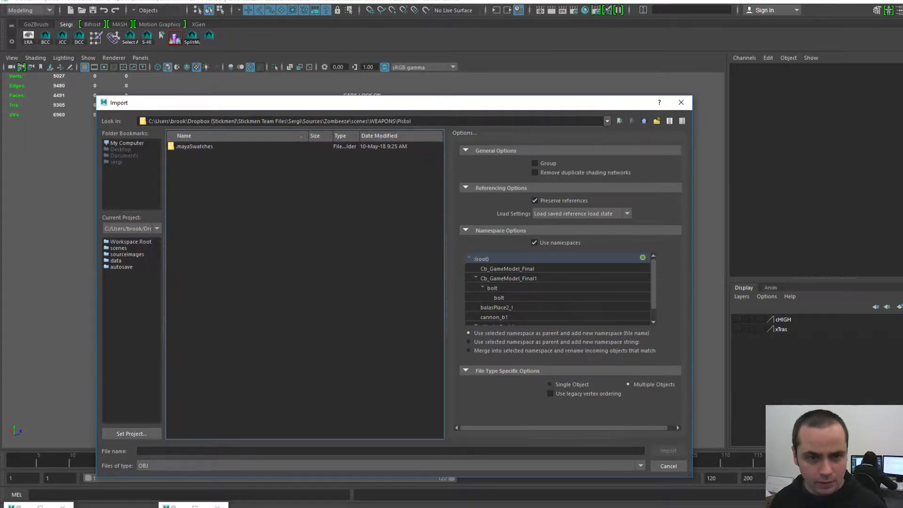
- Filter to Maya Scenes and import 03-Pistol-FinalGameModel.mb
{"action": "left_click", "coordinate": [390, 466]}
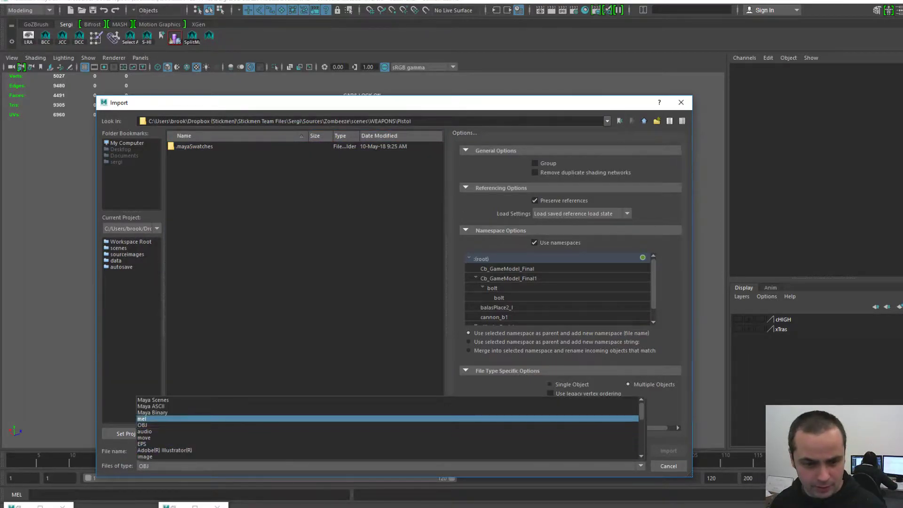
{"action": "scroll", "coordinate": [391, 432], "scroll_direction": "down", "scroll_amount": 10}
{"action": "scroll", "coordinate": [391, 431], "scroll_direction": "up", "scroll_amount": 10}
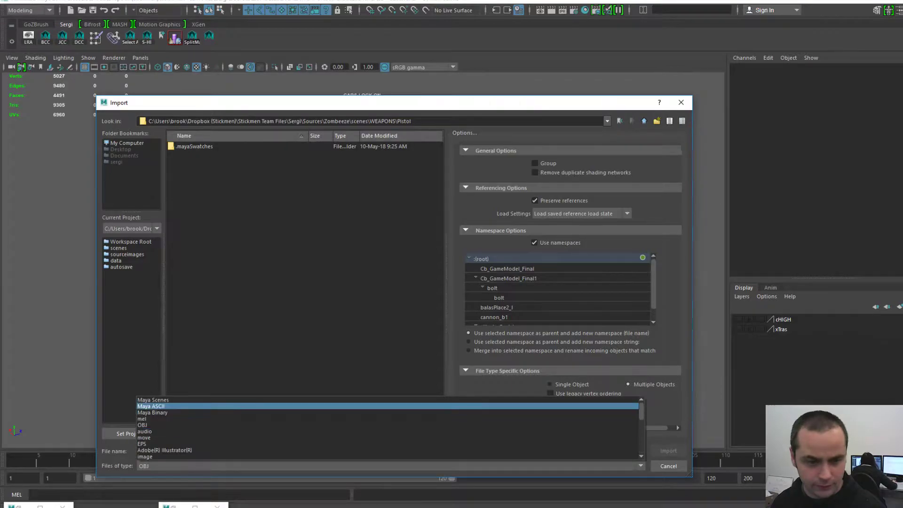
{"action": "left_click", "coordinate": [155, 400]}
{"action": "left_click", "coordinate": [212, 170]}
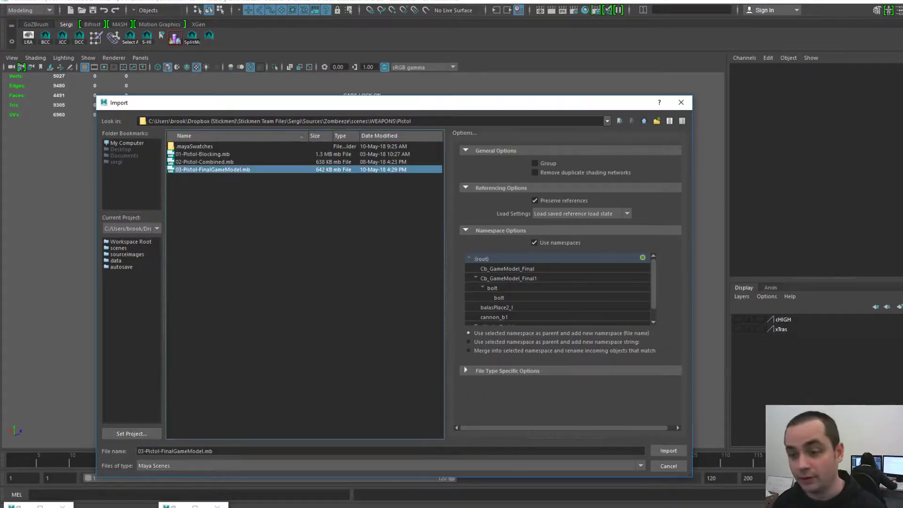
{"action": "left_click", "coordinate": [669, 450]}
- Slide the imported pistol along X away from the launcher and frame both guns
{"action": "left_click", "coordinate": [581, 231]}
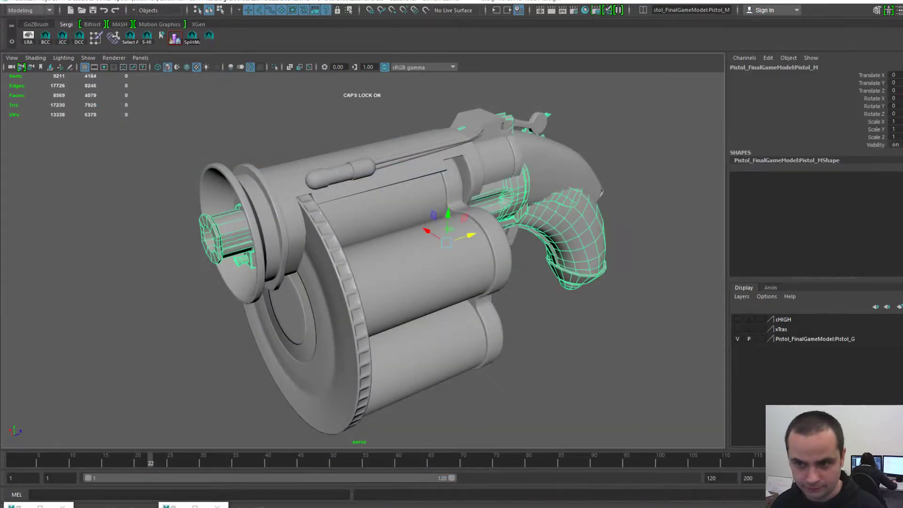
{"action": "scroll", "coordinate": [541, 235], "scroll_direction": "down", "scroll_amount": 4}
{"action": "left_click_drag", "start_coordinate": [518, 236], "coordinate": [558, 259], "text": "alt"}
{"action": "left_click_drag", "start_coordinate": [364, 206], "coordinate": [244, 141]}
{"action": "key", "text": "f"}
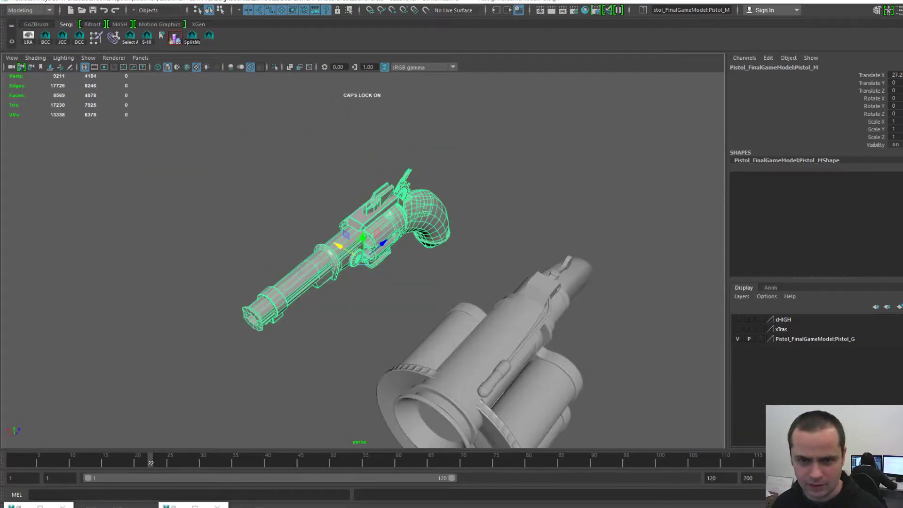
{"action": "left_click", "coordinate": [542, 188]}
{"action": "key", "text": "f"}
{"action": "scroll", "coordinate": [471, 264], "scroll_direction": "up", "scroll_amount": 3}
{"action": "left_click_drag", "start_coordinate": [471, 263], "coordinate": [475, 203], "text": "alt"}
{"action": "middle_click_drag", "start_coordinate": [371, 189], "coordinate": [447, 247], "text": "alt"}
{"action": "left_click_drag", "start_coordinate": [447, 247], "coordinate": [216, 299], "text": "alt"}
{"action": "scroll", "coordinate": [405, 263], "scroll_direction": "down", "scroll_amount": 4}
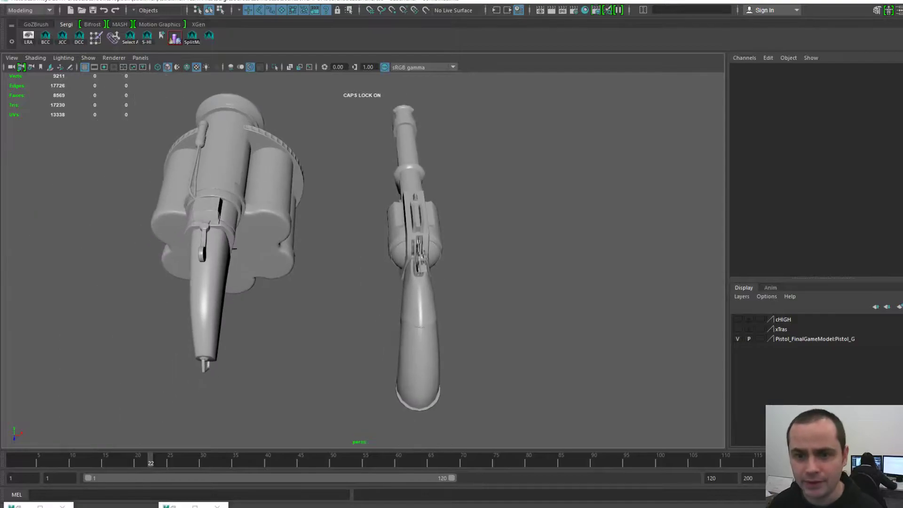
- Orbit around both guns to compare them from rear and low side angles
{"action": "left_click", "coordinate": [418, 287]}
{"action": "left_click_drag", "start_coordinate": [418, 287], "coordinate": [385, 271], "text": "alt"}
{"action": "scroll", "coordinate": [437, 250], "scroll_direction": "up", "scroll_amount": 4}
{"action": "middle_click_drag", "start_coordinate": [385, 272], "coordinate": [407, 279], "text": "alt"}
{"action": "scroll", "coordinate": [407, 279], "scroll_direction": "down", "scroll_amount": 2}
{"action": "left_click", "coordinate": [475, 324]}
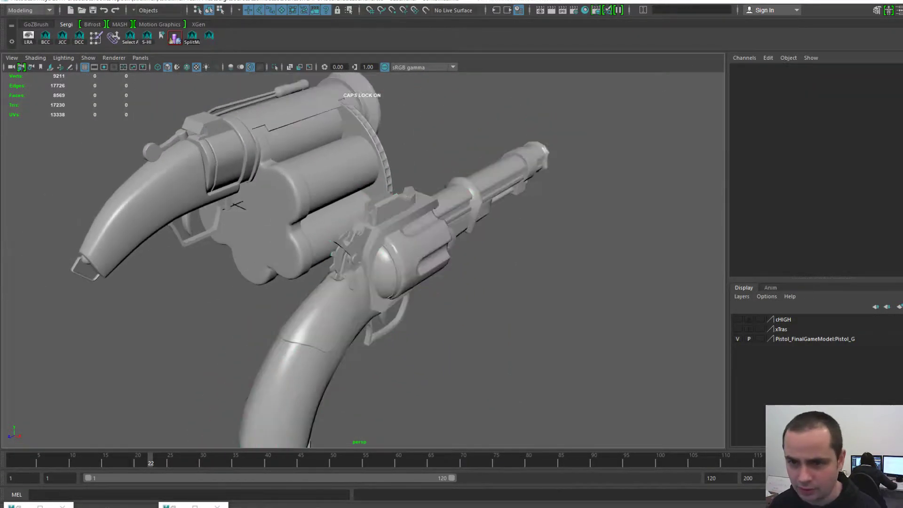
{"action": "left_click_drag", "start_coordinate": [475, 325], "coordinate": [421, 292], "text": "alt"}
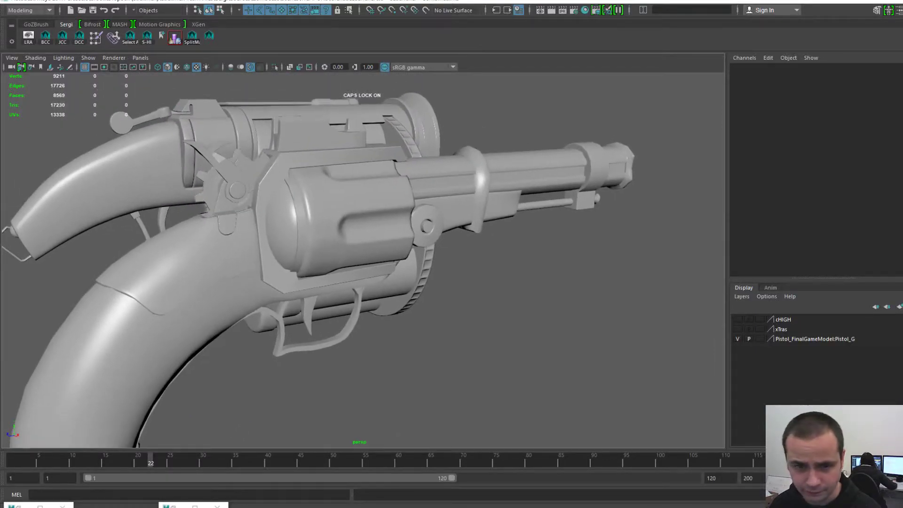
{"action": "middle_click_drag", "start_coordinate": [421, 292], "coordinate": [482, 290], "text": "alt"}
{"action": "left_click_drag", "start_coordinate": [482, 289], "coordinate": [476, 289], "text": "alt"}
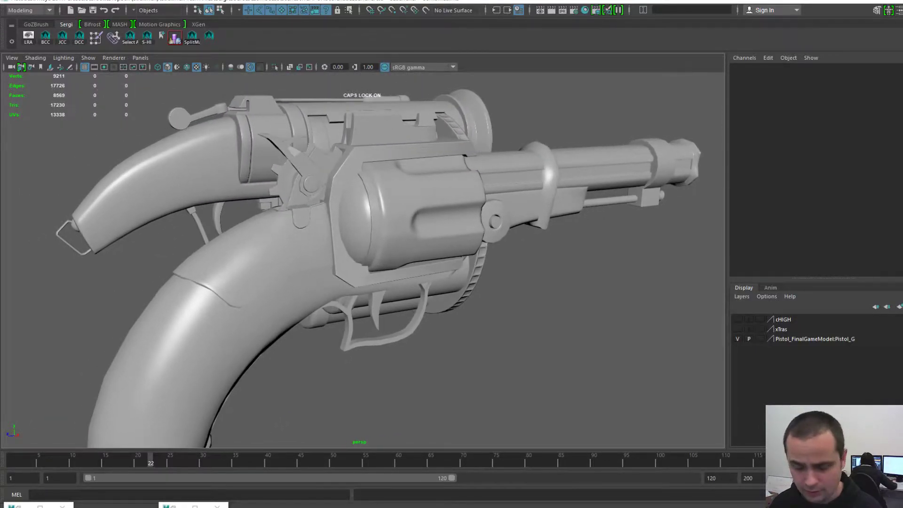
- Toggle between plain shaded and textured display (5/6) to compare the models
{"action": "key", "text": "5"}
{"action": "key", "text": "6"}
{"action": "key", "text": "5"}
{"action": "key", "text": "6"}
{"action": "key", "text": "5"}
{"action": "key", "text": "6"}
{"action": "key", "text": "5"}
{"action": "key", "text": "6"}
{"action": "key", "text": "5"}
{"action": "key", "text": "6"}
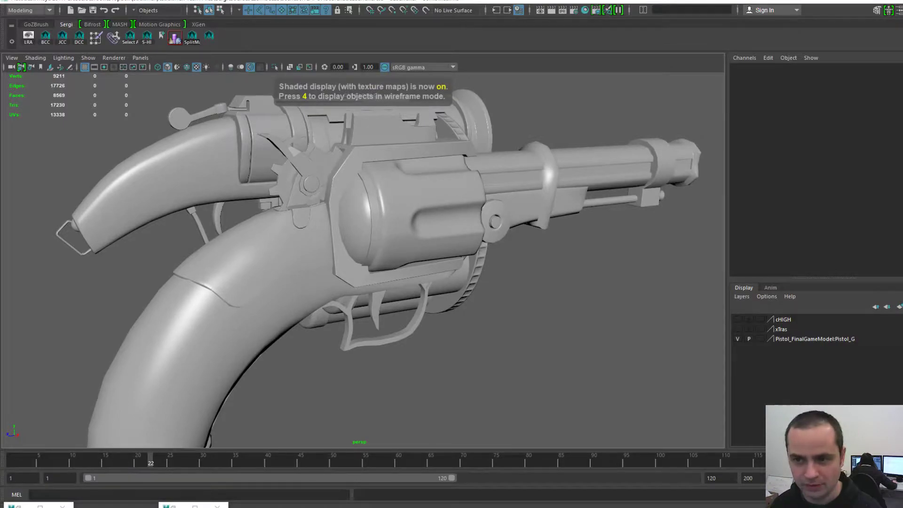
{"action": "key", "text": "5"}
{"action": "key", "text": "6"}
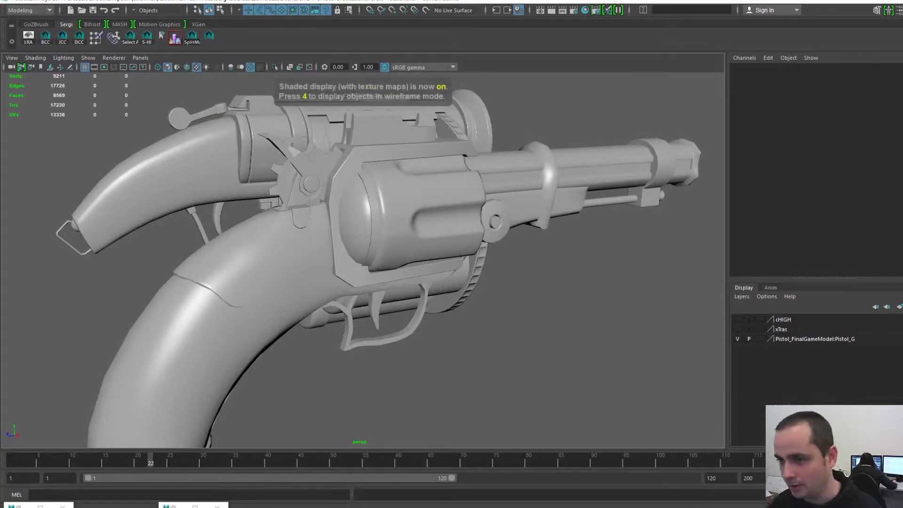
{"action": "key", "text": "5"}
{"action": "key", "text": "6"}
{"action": "key", "text": "5"}
{"action": "key", "text": "6"}
{"action": "scroll", "coordinate": [364, 260], "scroll_direction": "down", "scroll_amount": 2}
- From a higher rear view, select the pistol and toggle its texture display off and on
{"action": "left_click_drag", "start_coordinate": [363, 260], "coordinate": [433, 301], "text": "alt"}
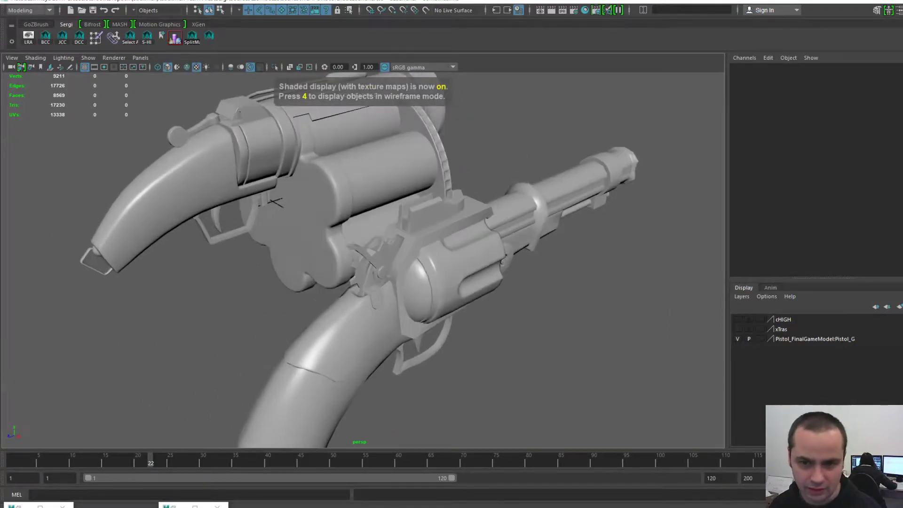
{"action": "left_click", "coordinate": [447, 283]}
{"action": "key", "text": "5"}
{"action": "left_click", "coordinate": [555, 339]}
{"action": "left_click", "coordinate": [447, 283]}
{"action": "key", "text": "6"}
{"action": "scroll", "coordinate": [363, 260], "scroll_direction": "down", "scroll_amount": 3}
{"action": "left_click_drag", "start_coordinate": [325, 178], "coordinate": [388, 207], "text": "alt"}
- Click through pCylinder27, the ribbed ring, the launcher group and Pistol_M
{"action": "left_click", "coordinate": [384, 188]}
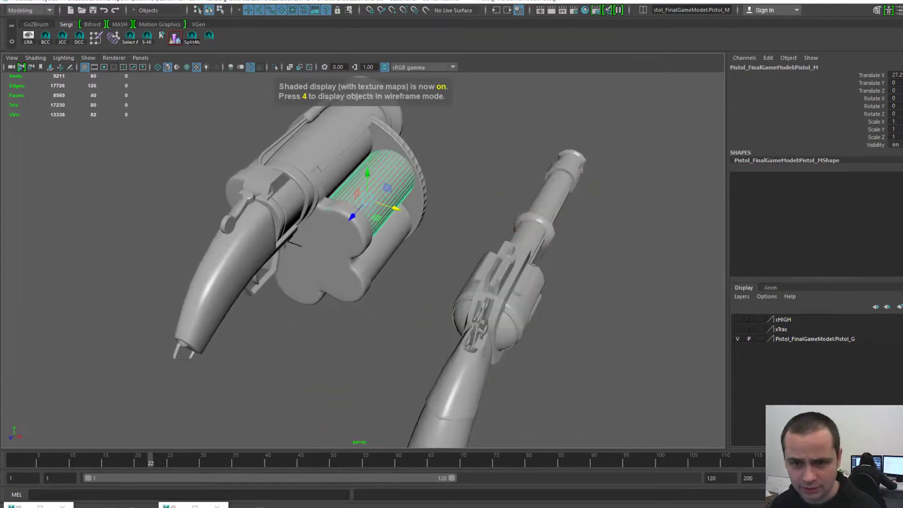
{"action": "left_click", "coordinate": [308, 188]}
{"action": "key", "text": "Up"}
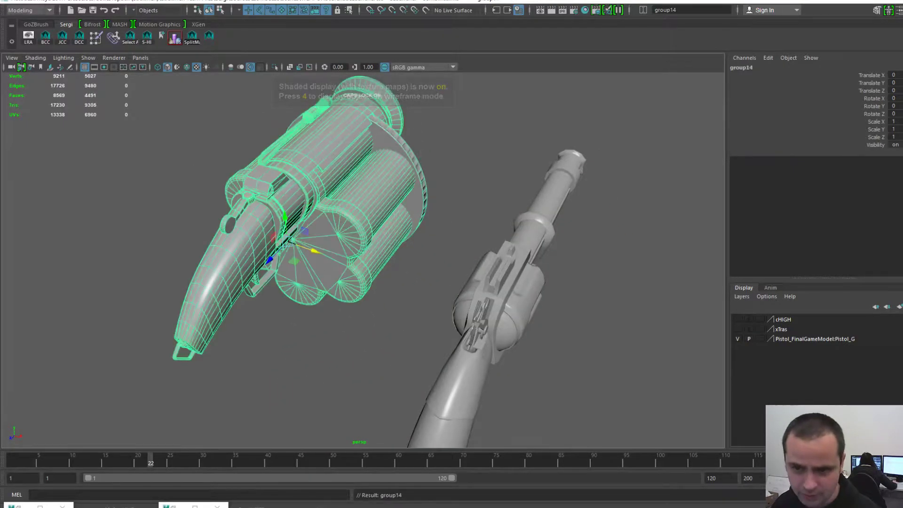
{"action": "left_click", "coordinate": [504, 301]}
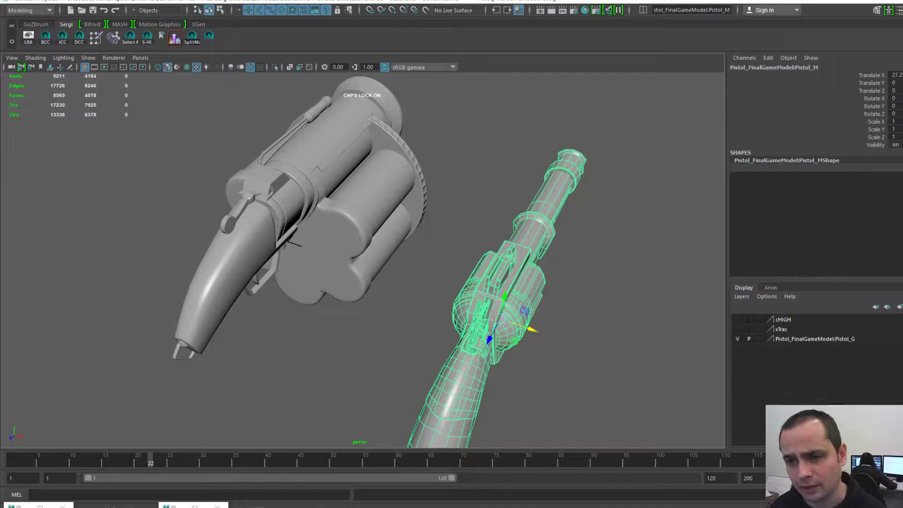
{"action": "left_click", "coordinate": [363, 201]}
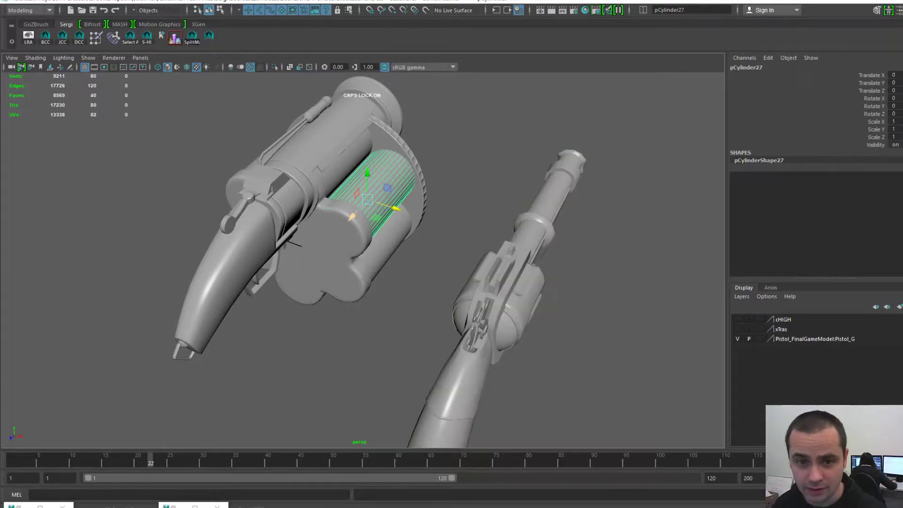
- Orbit to the guns' other side and select the launcher's curved grip, polySurface65
{"action": "middle_click_drag", "start_coordinate": [367, 202], "coordinate": [368, 226], "text": "alt"}
{"action": "right_click_drag", "start_coordinate": [368, 226], "coordinate": [400, 229], "text": "alt"}
{"action": "middle_click_drag", "start_coordinate": [376, 221], "coordinate": [394, 250], "text": "alt"}
{"action": "left_click_drag", "start_coordinate": [339, 235], "coordinate": [456, 236], "text": "alt"}
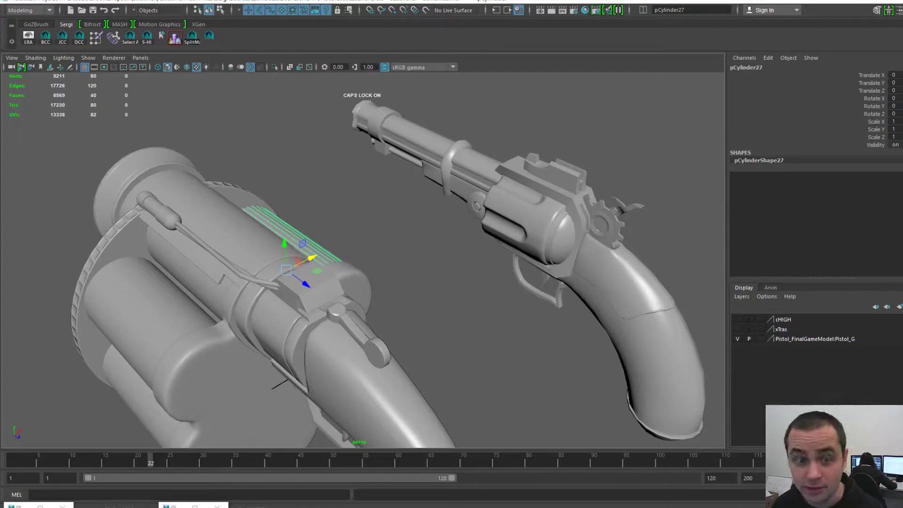
{"action": "middle_click_drag", "start_coordinate": [377, 283], "coordinate": [414, 197], "text": "alt"}
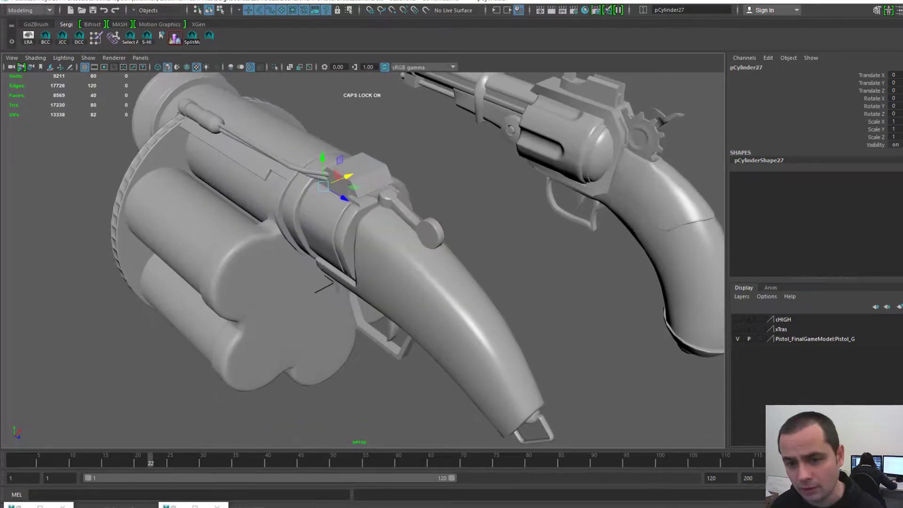
{"action": "left_click", "coordinate": [421, 287]}
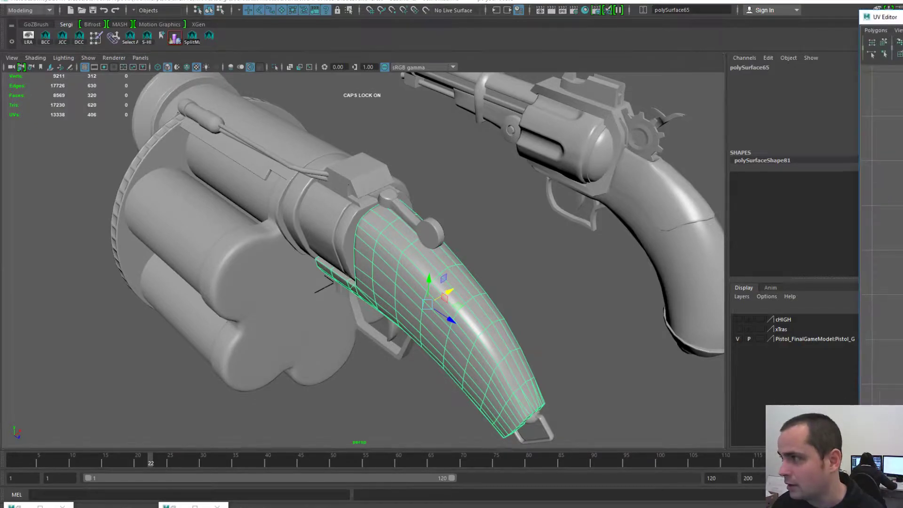
- Resize and position the UV Editor to show the grip's full UV tile, then close it
{"action": "left_click_drag", "start_coordinate": [902, 18], "coordinate": [391, 25]}
{"action": "left_click_drag", "start_coordinate": [266, 24], "coordinate": [266, 51]}
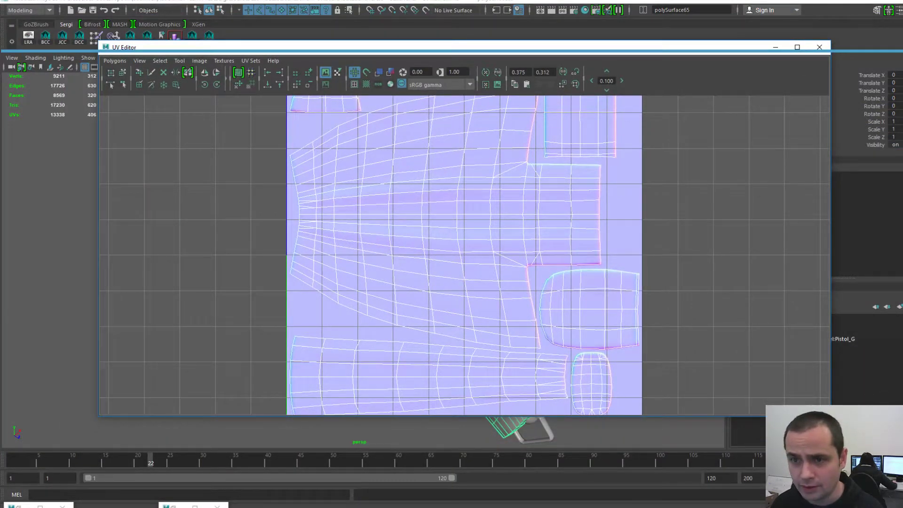
{"action": "left_click_drag", "start_coordinate": [524, 45], "coordinate": [525, 32]}
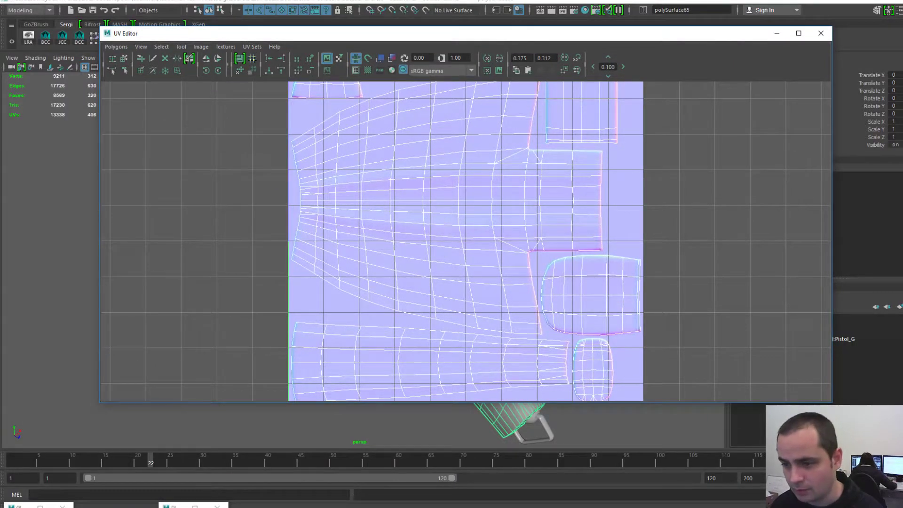
{"action": "left_click_drag", "start_coordinate": [656, 402], "coordinate": [657, 455]}
{"action": "left_click_drag", "start_coordinate": [476, 33], "coordinate": [544, 60]}
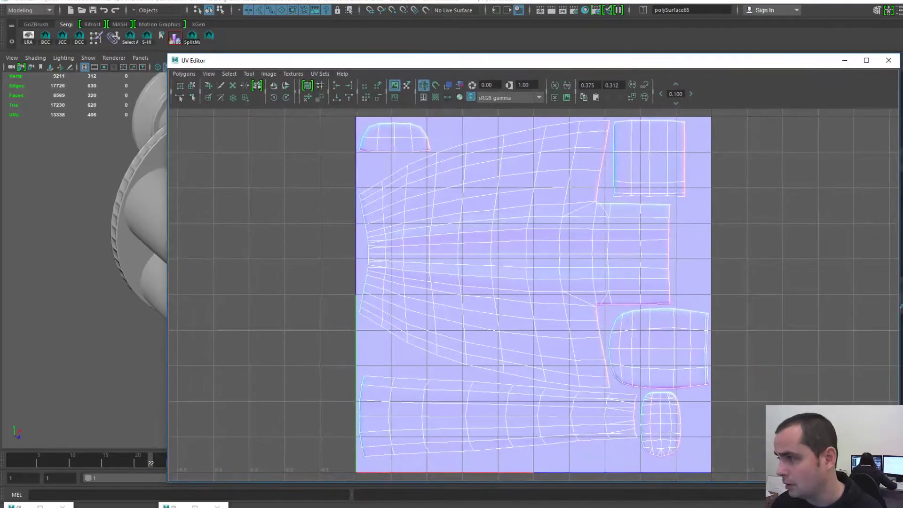
{"action": "key", "text": "alt+F4"}
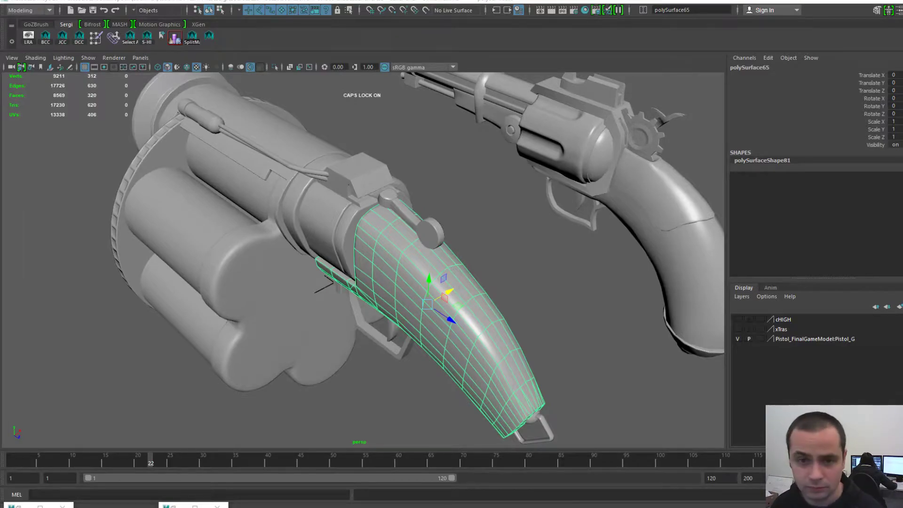
- Pan, zoom and orbit in on the top of the launcher
{"action": "middle_click_drag", "start_coordinate": [357, 254], "coordinate": [447, 264], "text": "alt"}
{"action": "right_click_drag", "start_coordinate": [447, 263], "coordinate": [517, 278], "text": "alt"}
{"action": "left_click_drag", "start_coordinate": [357, 254], "coordinate": [424, 245], "text": "alt"}
- Select pCylinder17 and the ribbed ring, placing the UV Editor beside the model
{"action": "left_click", "coordinate": [263, 136]}
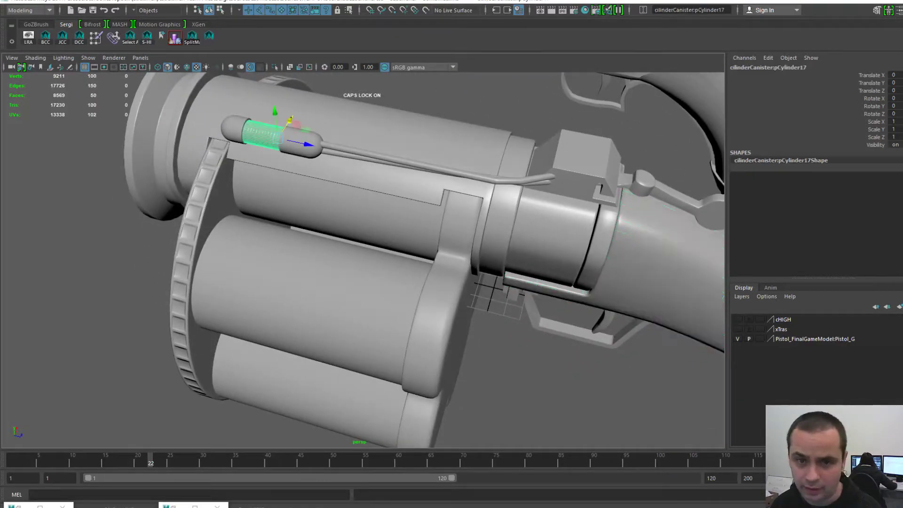
{"action": "left_click_drag", "start_coordinate": [894, 52], "coordinate": [537, 33]}
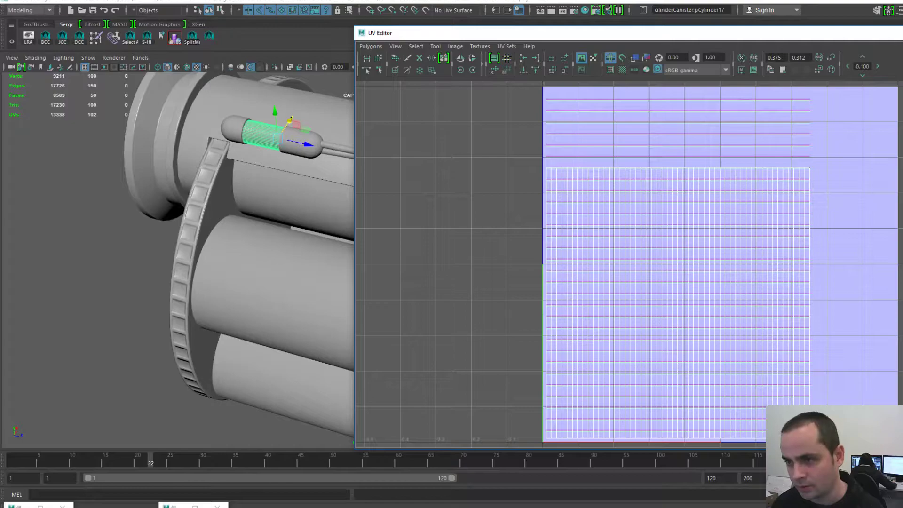
{"action": "left_click_drag", "start_coordinate": [595, 35], "coordinate": [672, 60]}
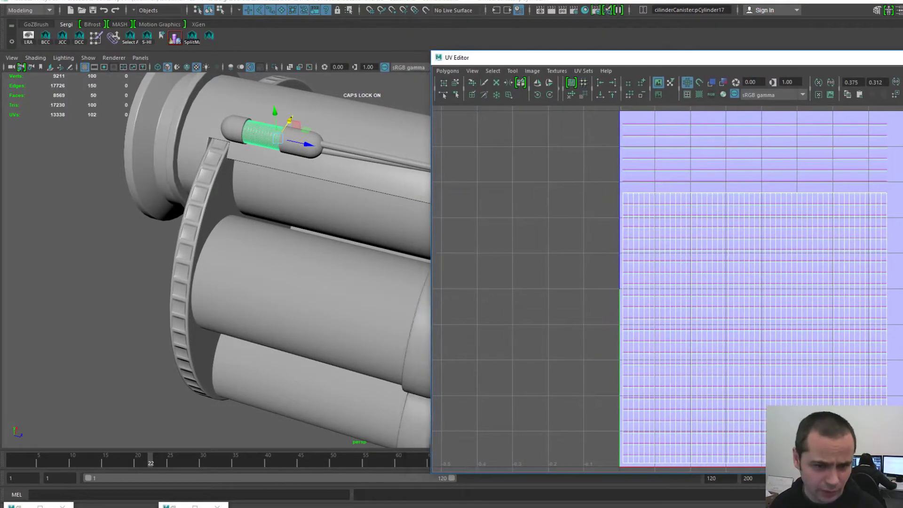
{"action": "left_click", "coordinate": [192, 221]}
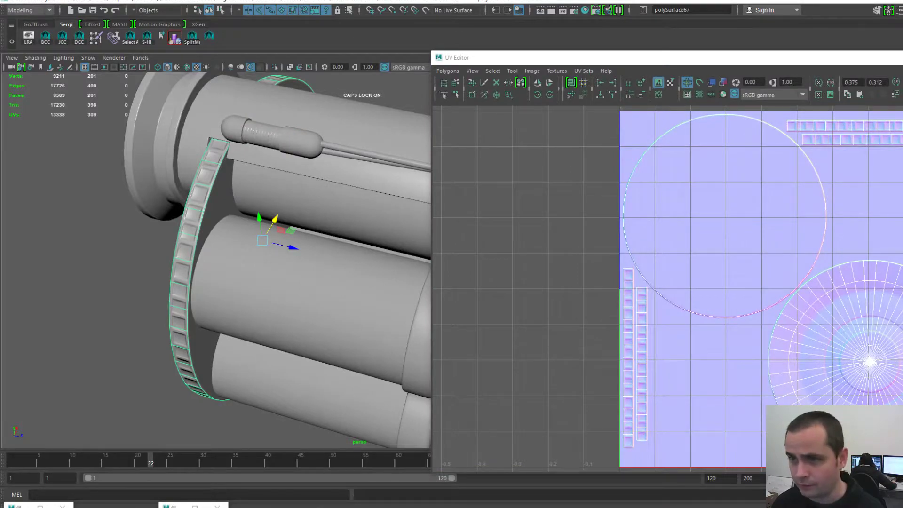
{"action": "left_click_drag", "start_coordinate": [518, 57], "coordinate": [317, 39]}
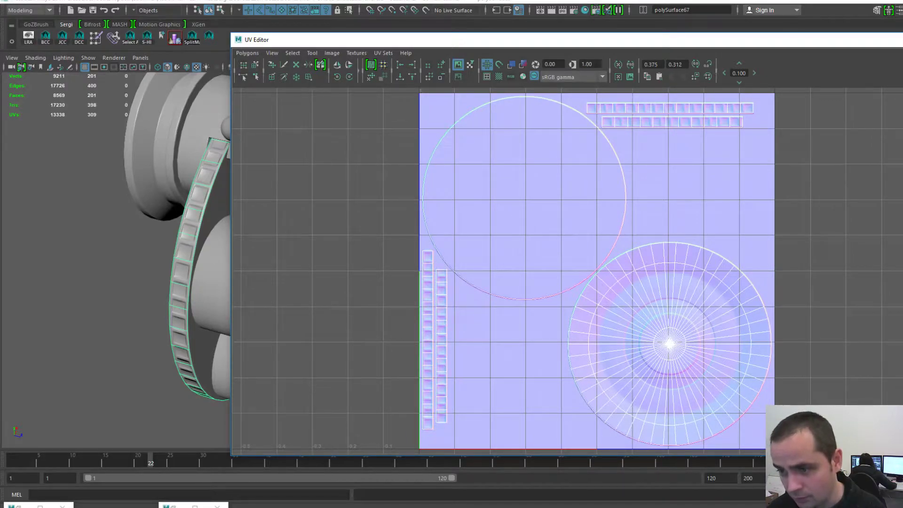
- Frame the front disc in the 3D view, then clear the selection
{"action": "scroll", "coordinate": [696, 337], "scroll_direction": "up", "scroll_amount": 6}
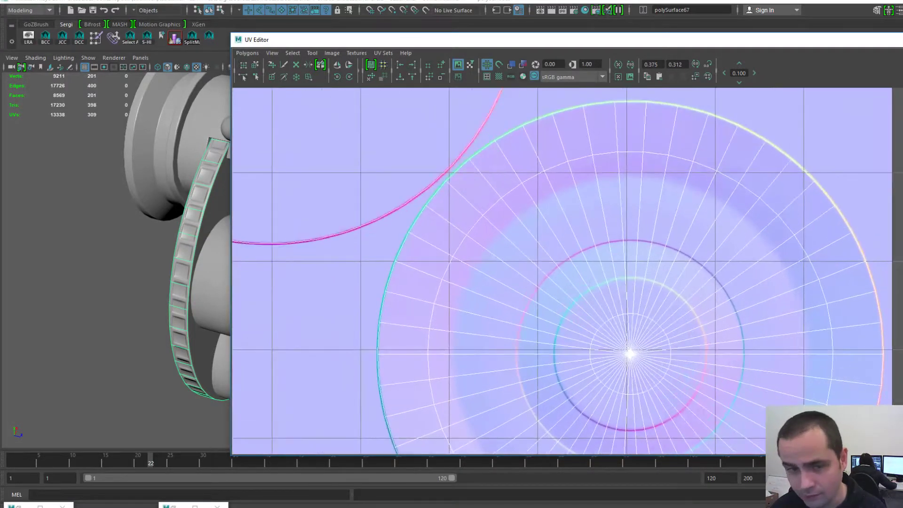
{"action": "left_click_drag", "start_coordinate": [127, 188], "coordinate": [146, 176], "text": "alt"}
{"action": "left_click_drag", "start_coordinate": [301, 40], "coordinate": [494, 49]}
{"action": "left_click_drag", "start_coordinate": [245, 264], "coordinate": [330, 257], "text": "alt"}
{"action": "middle_click_drag", "start_coordinate": [329, 282], "coordinate": [287, 228], "text": "alt"}
{"action": "scroll", "coordinate": [287, 227], "scroll_direction": "up", "scroll_amount": 3}
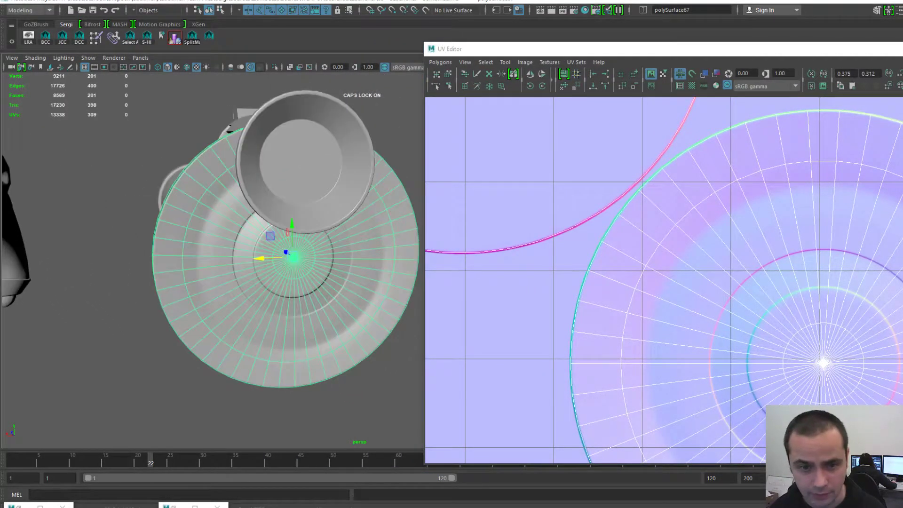
{"action": "left_click", "coordinate": [101, 301]}
{"action": "left_click_drag", "start_coordinate": [188, 283], "coordinate": [245, 279], "text": "alt"}
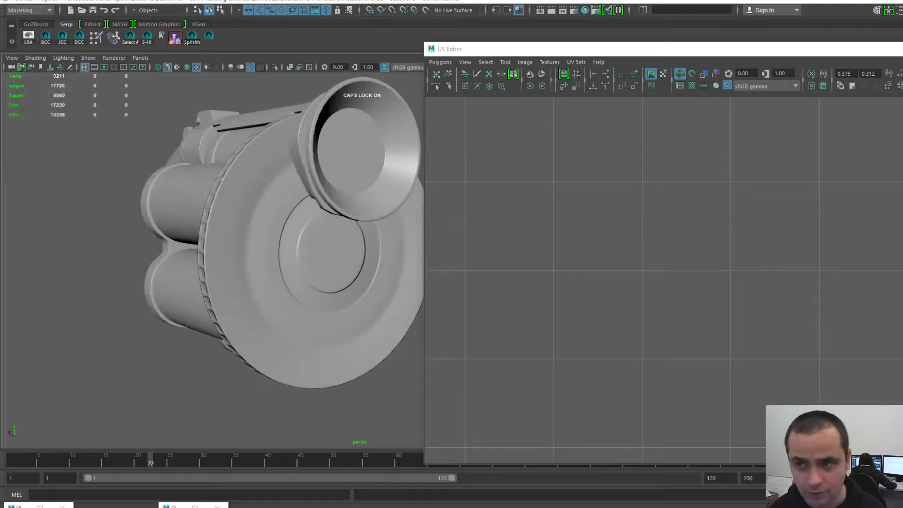
- Dismiss the UV Editor, show the cHIGH layer, and move the high-poly disc right of the gun
{"action": "left_click_drag", "start_coordinate": [777, 50], "coordinate": [1, 57]}
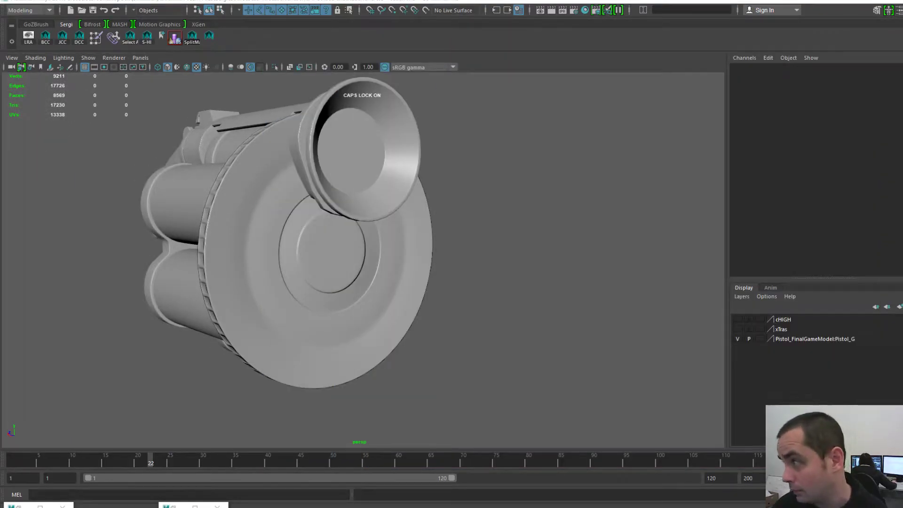
{"action": "left_click", "coordinate": [738, 319]}
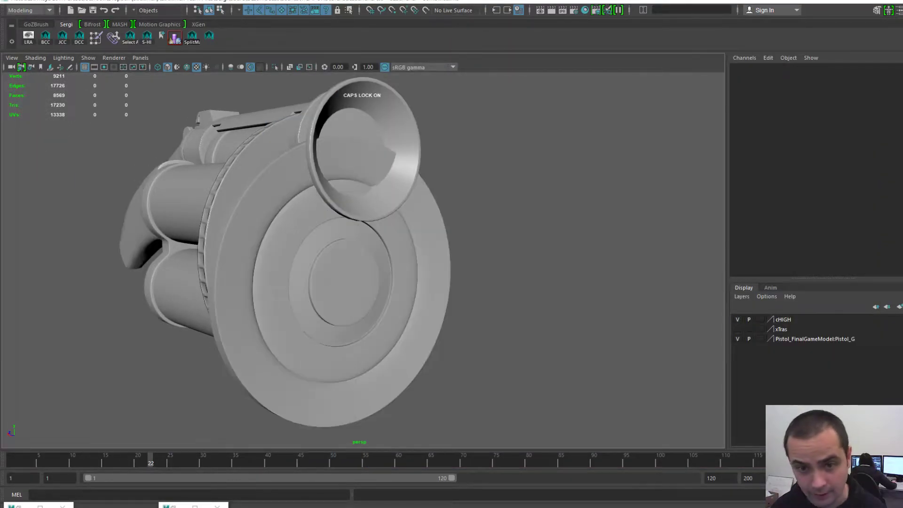
{"action": "left_click", "coordinate": [302, 301]}
{"action": "left_click_drag", "start_coordinate": [318, 283], "coordinate": [433, 266]}
{"action": "key", "text": "f"}
{"action": "left_click", "coordinate": [555, 301]}
{"action": "right_click_drag", "start_coordinate": [461, 282], "coordinate": [386, 283], "text": "alt"}
{"action": "left_click_drag", "start_coordinate": [386, 282], "coordinate": [414, 282], "text": "alt"}
{"action": "middle_click_drag", "start_coordinate": [386, 283], "coordinate": [419, 278], "text": "alt"}
{"action": "right_click_drag", "start_coordinate": [419, 277], "coordinate": [461, 278], "text": "alt"}
{"action": "left_click_drag", "start_coordinate": [404, 263], "coordinate": [471, 266], "text": "alt"}
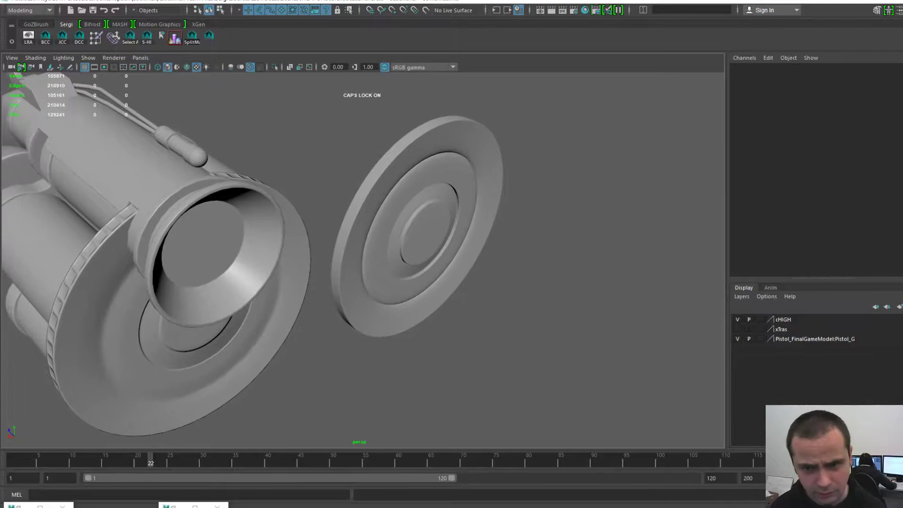
{"action": "right_click_drag", "start_coordinate": [471, 265], "coordinate": [513, 269], "text": "alt"}
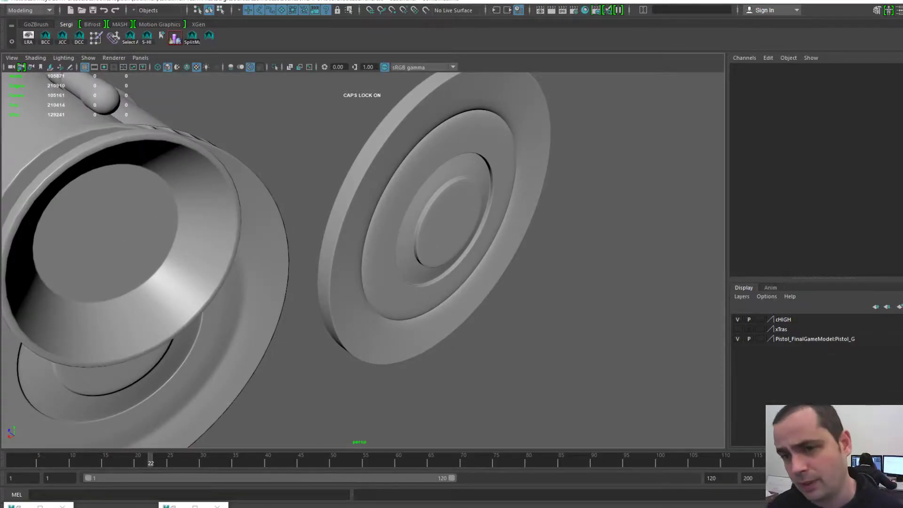
- Select pCylinder12 and compare its thickness edge-on, then inspect the drum from below and above
{"action": "left_click", "coordinate": [451, 231]}
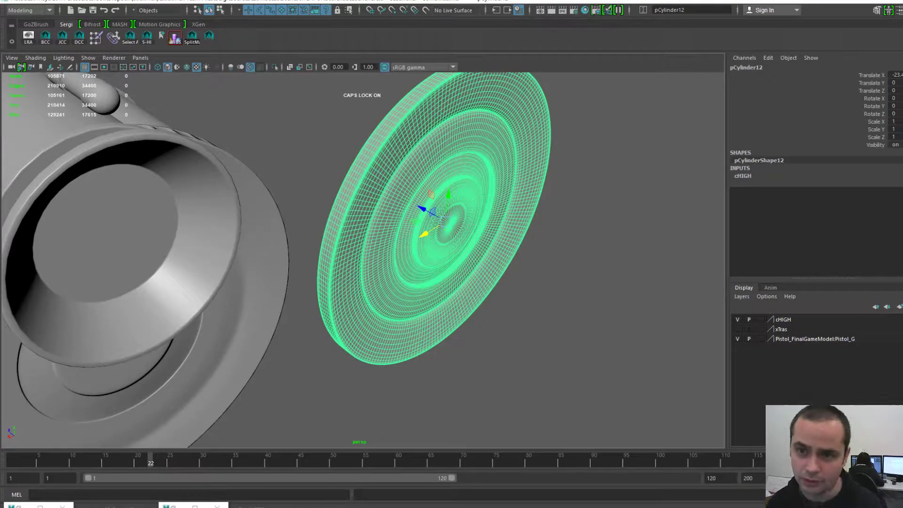
{"action": "left_click_drag", "start_coordinate": [556, 278], "coordinate": [579, 291], "text": "alt"}
{"action": "left_click", "coordinate": [583, 301]}
{"action": "left_click_drag", "start_coordinate": [471, 301], "coordinate": [555, 268], "text": "alt"}
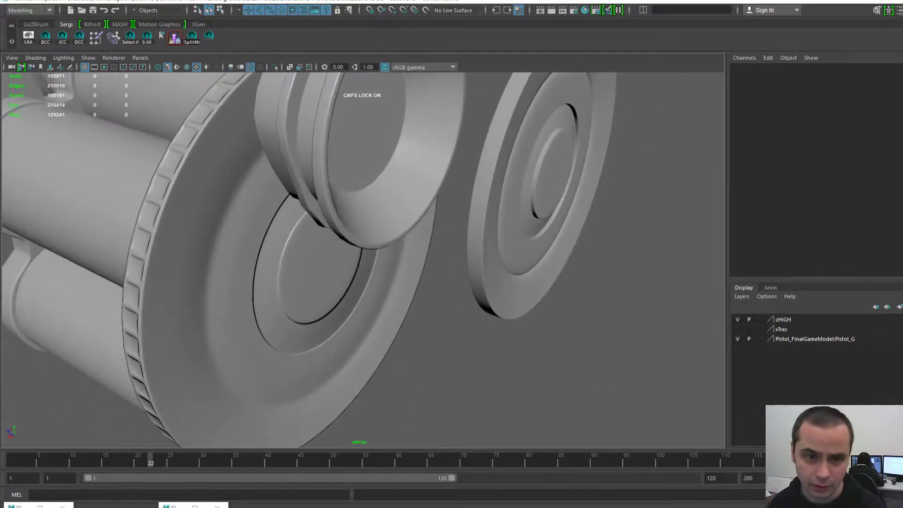
{"action": "left_click_drag", "start_coordinate": [452, 283], "coordinate": [537, 273], "text": "alt"}
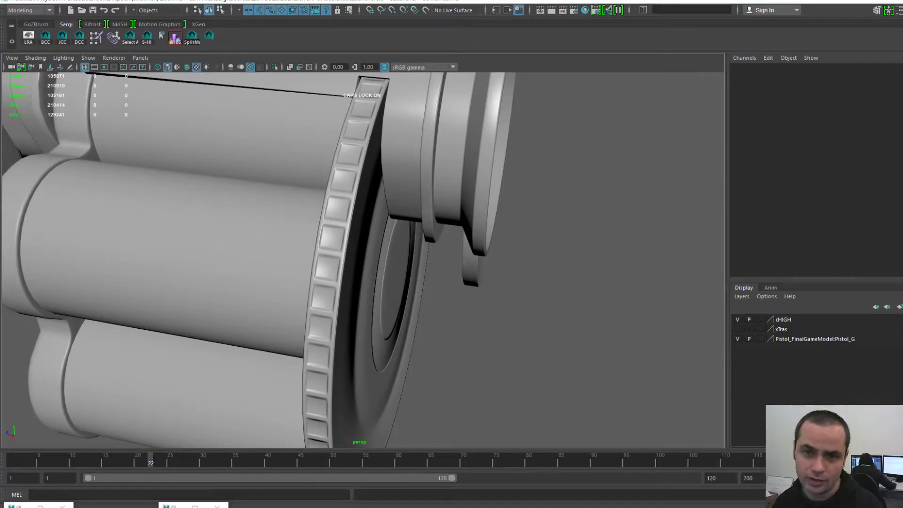
{"action": "left_click_drag", "start_coordinate": [362, 263], "coordinate": [367, 188], "text": "alt"}
{"action": "middle_click_drag", "start_coordinate": [367, 188], "coordinate": [396, 299], "text": "alt"}
{"action": "left_click_drag", "start_coordinate": [396, 299], "coordinate": [226, 275], "text": "alt"}
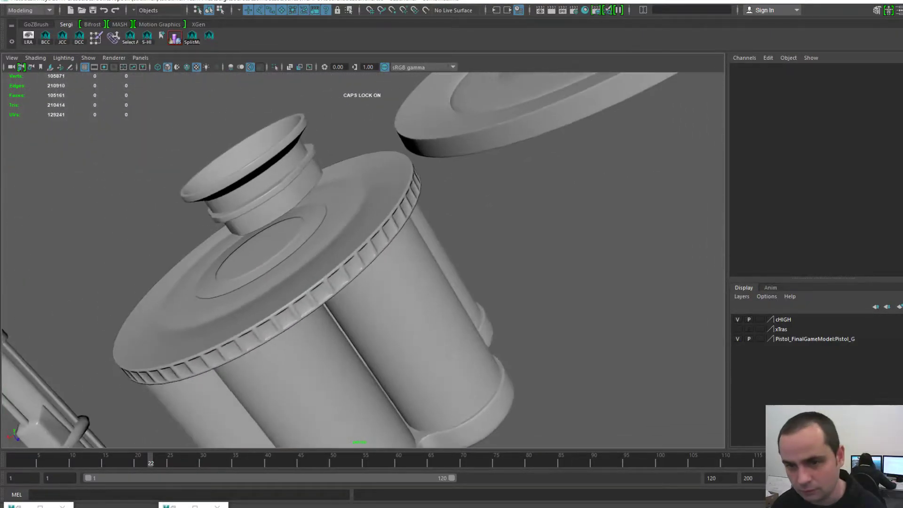
{"action": "left_click_drag", "start_coordinate": [329, 212], "coordinate": [329, 320], "text": "alt"}
{"action": "right_click_drag", "start_coordinate": [329, 282], "coordinate": [263, 282], "text": "alt"}
{"action": "middle_click_drag", "start_coordinate": [329, 292], "coordinate": [338, 254], "text": "alt"}
{"action": "right_click_drag", "start_coordinate": [339, 254], "coordinate": [376, 261], "text": "alt"}
- Hide the cHIGH layer, reframe the whole gun, and select drum plate polySurface68
{"action": "left_click", "coordinate": [553, 226]}
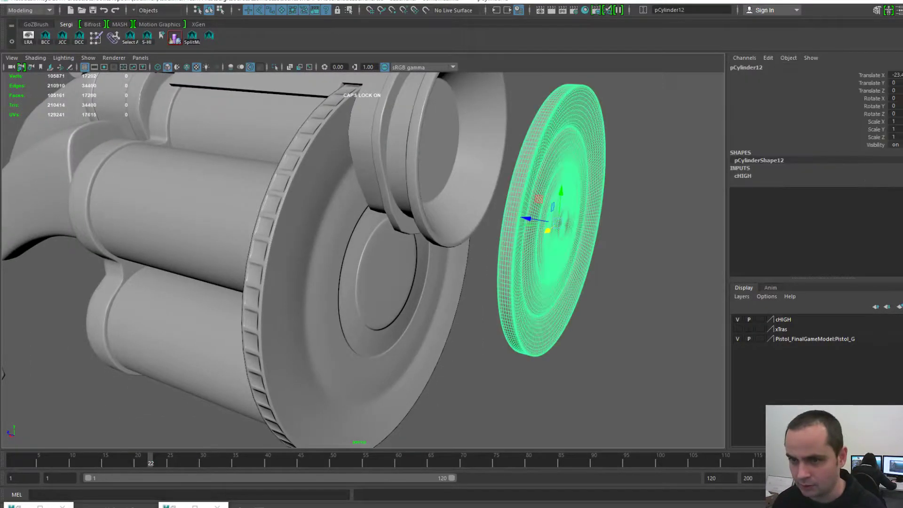
{"action": "left_click", "coordinate": [738, 319]}
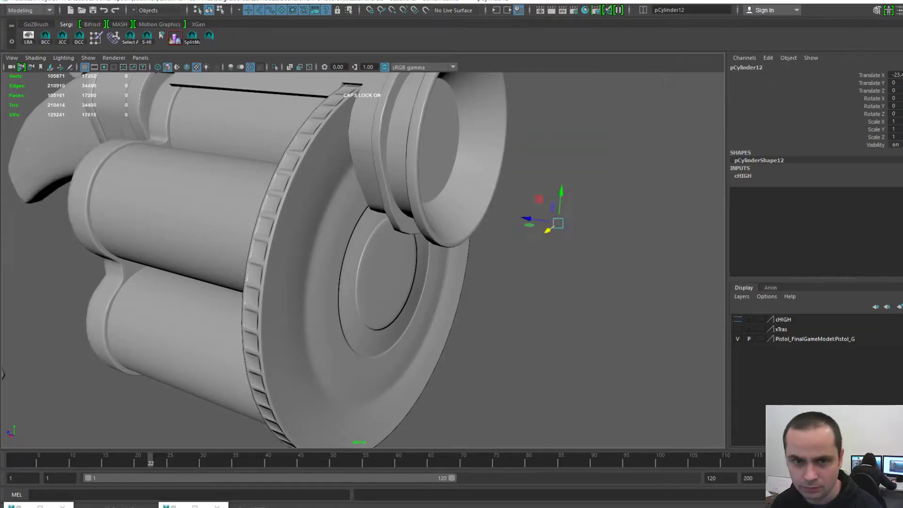
{"action": "left_click", "coordinate": [602, 264]}
{"action": "right_click_drag", "start_coordinate": [565, 263], "coordinate": [461, 259], "text": "alt"}
{"action": "middle_click_drag", "start_coordinate": [461, 258], "coordinate": [510, 294], "text": "alt"}
{"action": "left_click_drag", "start_coordinate": [302, 273], "coordinate": [424, 296], "text": "alt"}
{"action": "right_click_drag", "start_coordinate": [348, 282], "coordinate": [433, 292], "text": "alt"}
{"action": "left_click", "coordinate": [395, 297]}
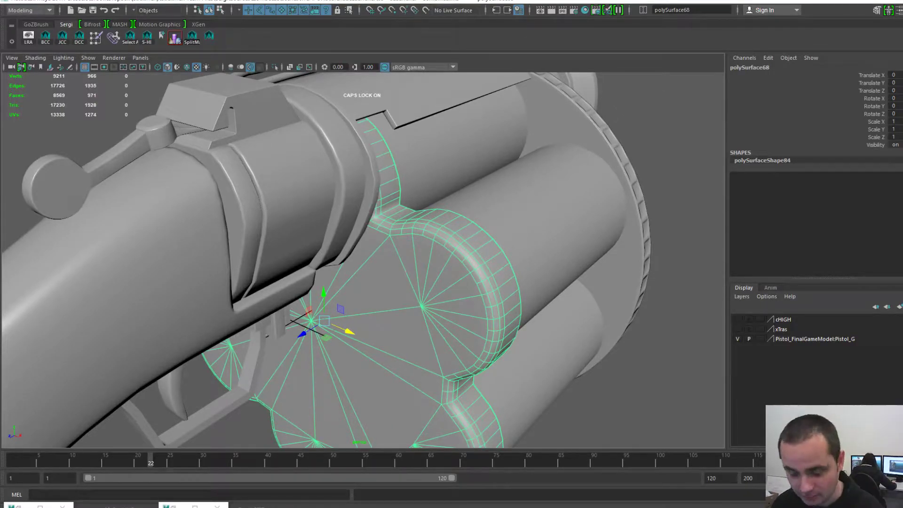
- Inspect polySurface68's flower-shaped UV shells and curved strips, then slide the UV Editor off the drum view
{"action": "scroll", "coordinate": [363, 260], "scroll_direction": "down", "scroll_amount": 5}
{"action": "left_click_drag", "start_coordinate": [329, 263], "coordinate": [522, 254], "text": "alt"}
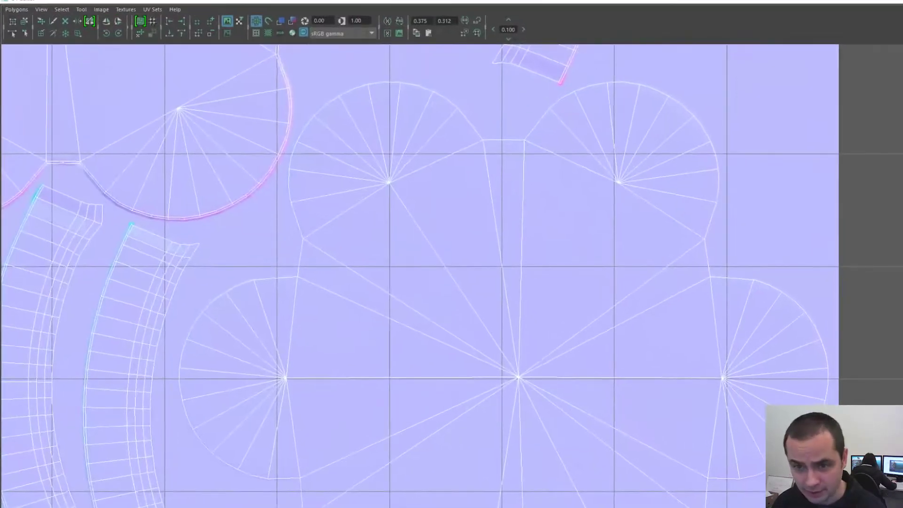
{"action": "scroll", "coordinate": [396, 240], "scroll_direction": "down", "scroll_amount": 4}
{"action": "middle_click_drag", "start_coordinate": [397, 240], "coordinate": [410, 275], "text": "alt"}
{"action": "scroll", "coordinate": [411, 275], "scroll_direction": "up", "scroll_amount": 1}
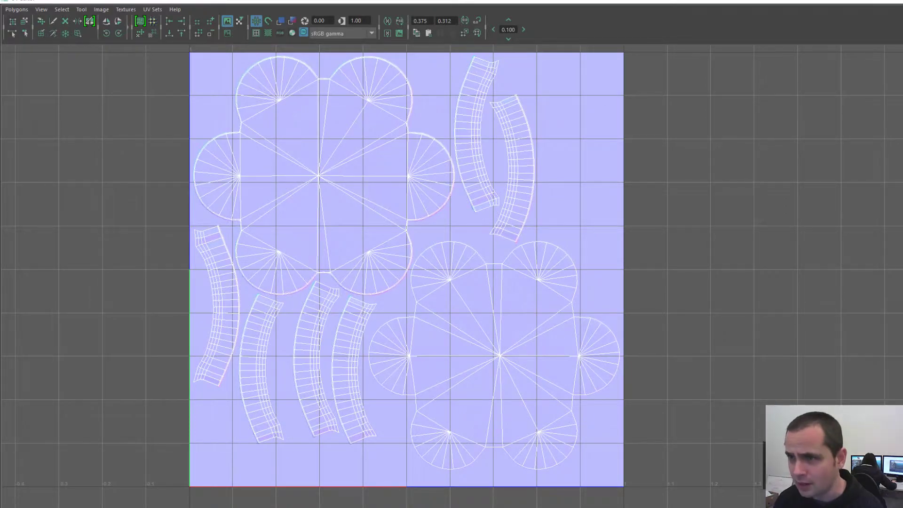
{"action": "left_click_drag", "start_coordinate": [423, 1], "coordinate": [902, 14]}
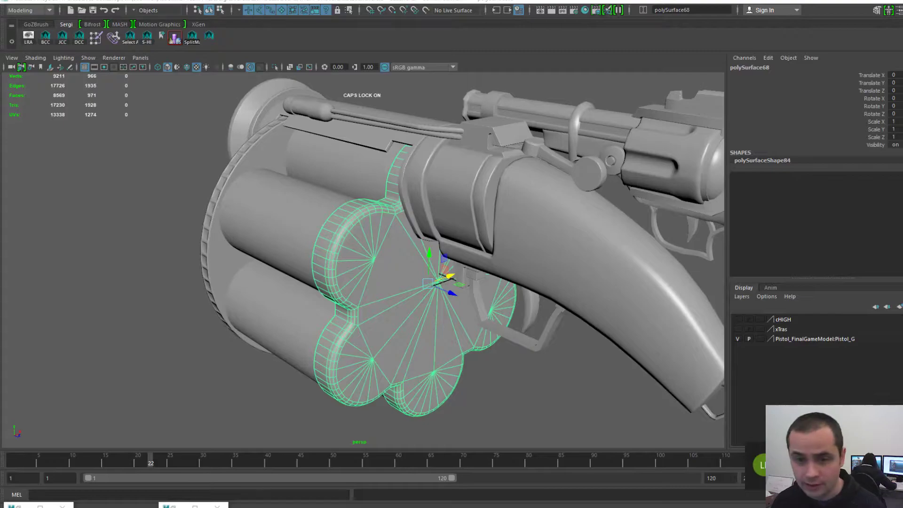
{"action": "scroll", "coordinate": [363, 260], "scroll_direction": "up", "scroll_amount": 3}
{"action": "left_click_drag", "start_coordinate": [400, 245], "coordinate": [406, 291], "text": "alt"}
{"action": "scroll", "coordinate": [405, 292], "scroll_direction": "up", "scroll_amount": 1}
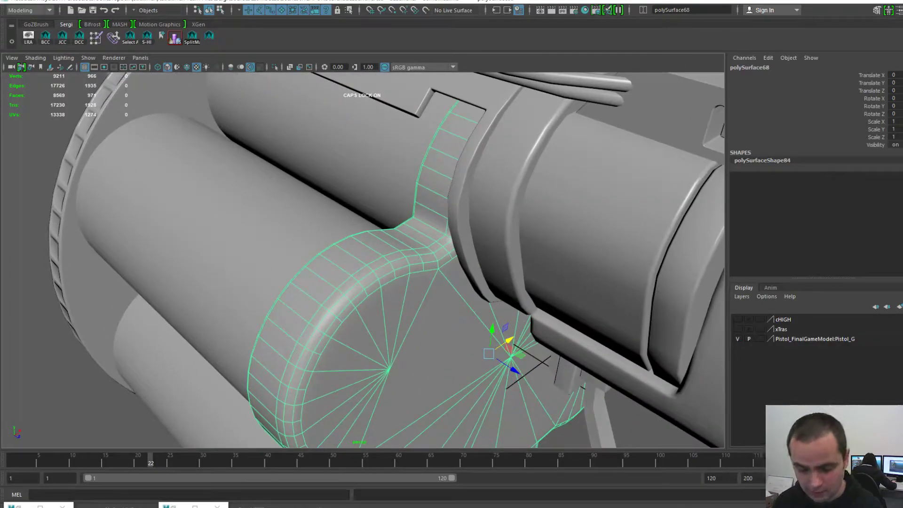
- Compare textured (6) and plain (5) shading on the drum plate, ending on textured
{"action": "key", "text": "6"}
{"action": "scroll", "coordinate": [363, 259], "scroll_direction": "up", "scroll_amount": 2}
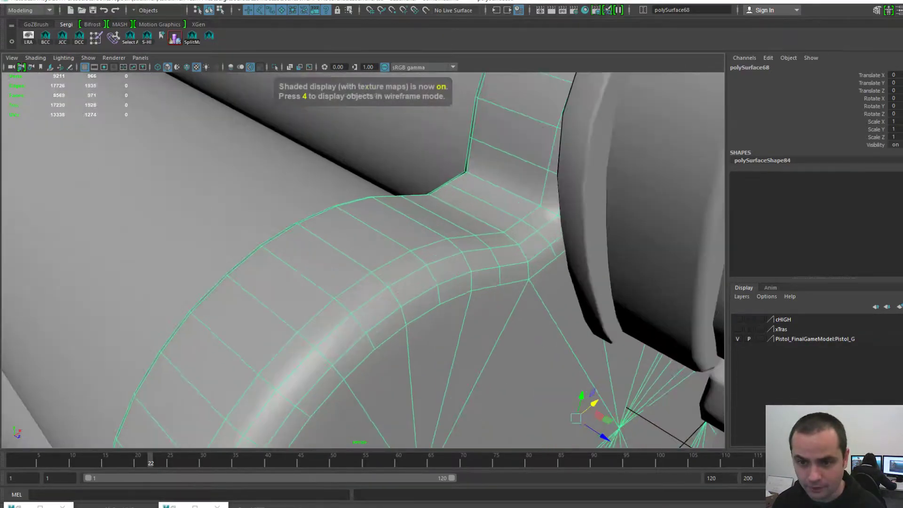
{"action": "mouse_move", "coordinate": [362, 258]}
{"action": "left_mouse_down", "text": "alt"}
{"action": "mouse_move", "coordinate": [400, 263]}
{"action": "mouse_move", "coordinate": [367, 258]}
{"action": "left_mouse_up", "text": "alt"}
{"action": "scroll", "coordinate": [367, 259], "scroll_direction": "down", "scroll_amount": 3}
{"action": "left_click", "coordinate": [513, 416]}
{"action": "scroll", "coordinate": [363, 260], "scroll_direction": "up", "scroll_amount": 4}
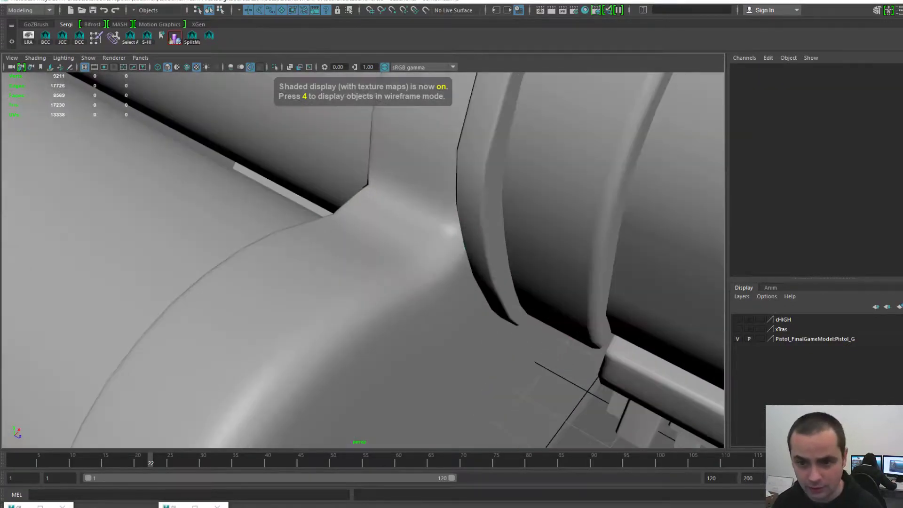
{"action": "key", "text": "5"}
{"action": "scroll", "coordinate": [364, 260], "scroll_direction": "down", "scroll_amount": 4}
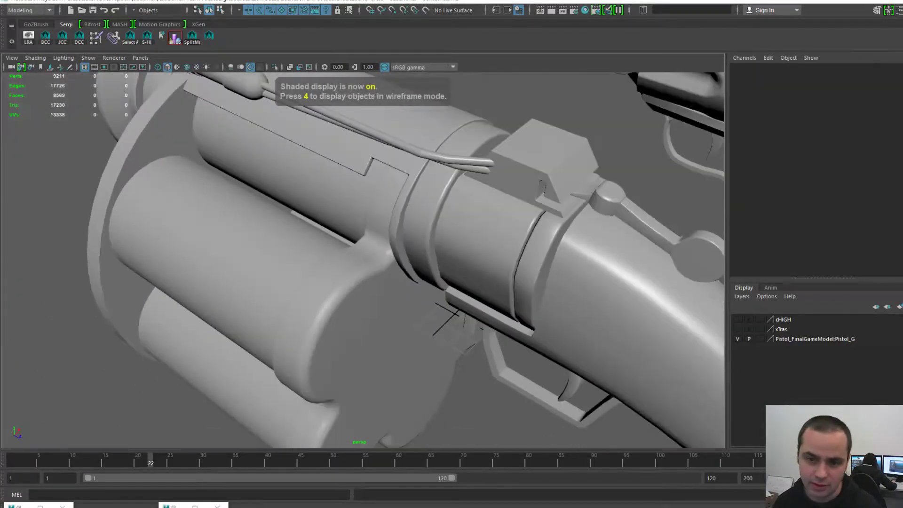
{"action": "scroll", "coordinate": [364, 259], "scroll_direction": "up", "scroll_amount": 1}
{"action": "mouse_move", "coordinate": [377, 263]}
{"action": "left_mouse_down", "text": "alt"}
{"action": "mouse_move", "coordinate": [348, 240]}
{"action": "mouse_move", "coordinate": [451, 259]}
{"action": "left_mouse_up", "text": "alt"}
{"action": "key", "text": "6"}
- Recheck the drum-to-barrel fillet in plain and textured shading, leaving textured on, then zoom out
{"action": "scroll", "coordinate": [363, 260], "scroll_direction": "up", "scroll_amount": 4}
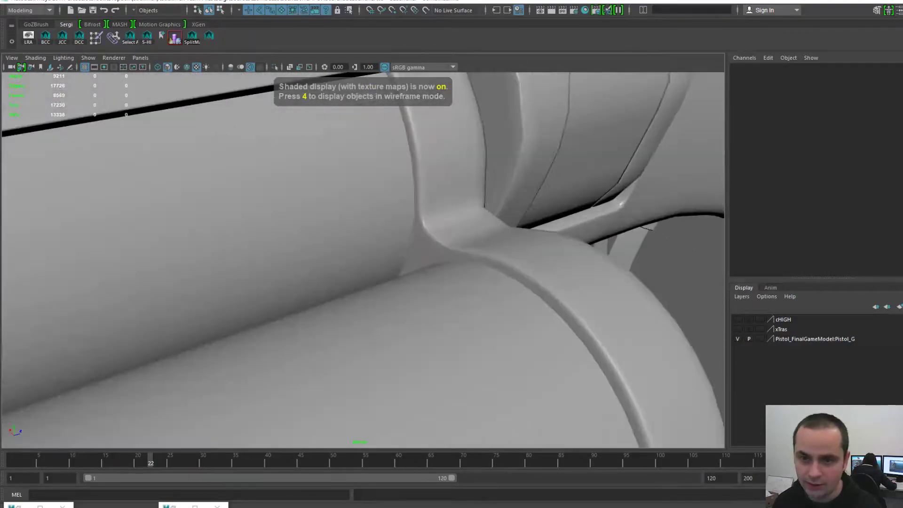
{"action": "left_click_drag", "start_coordinate": [363, 259], "coordinate": [386, 263], "text": "alt"}
{"action": "key", "text": "Caps_Lock"}
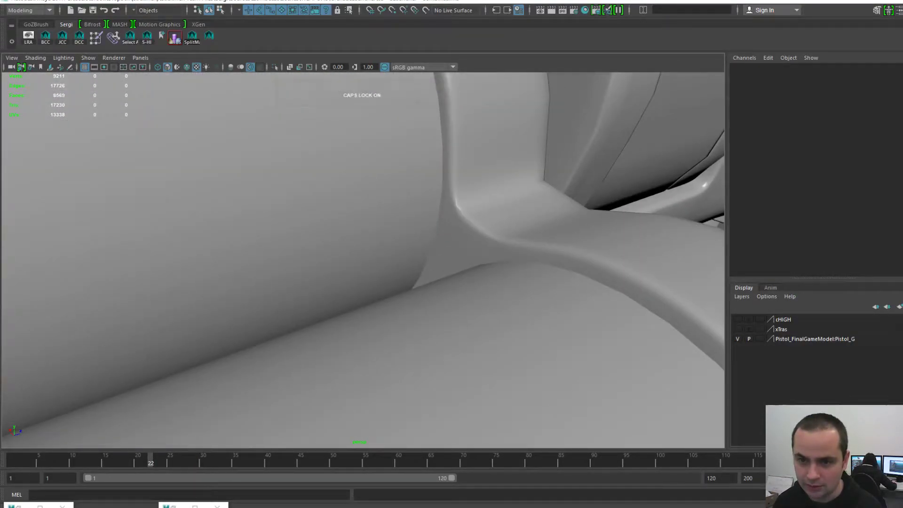
{"action": "key", "text": "5"}
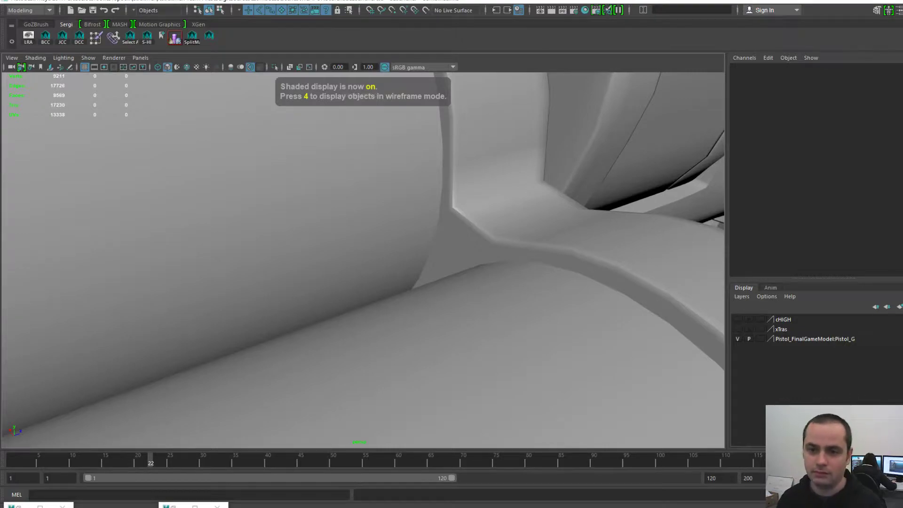
{"action": "key", "text": "6"}
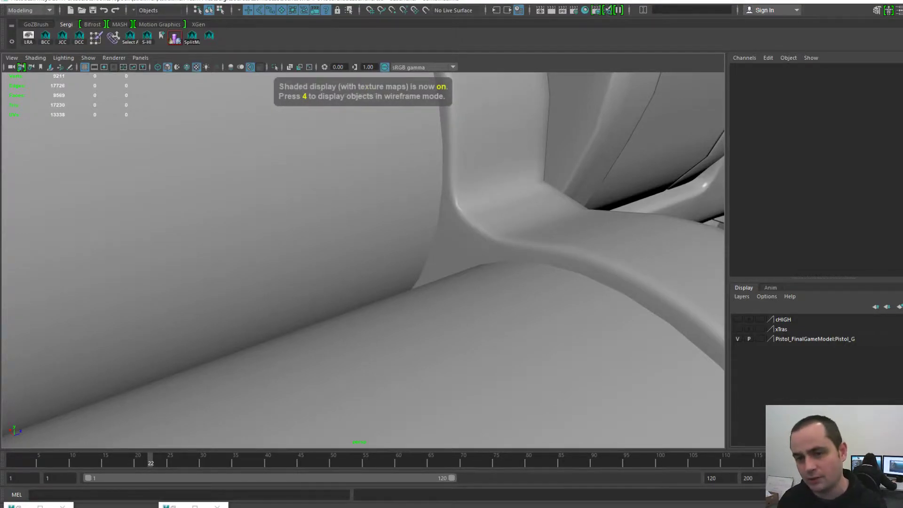
{"action": "key", "text": "Caps_Lock"}
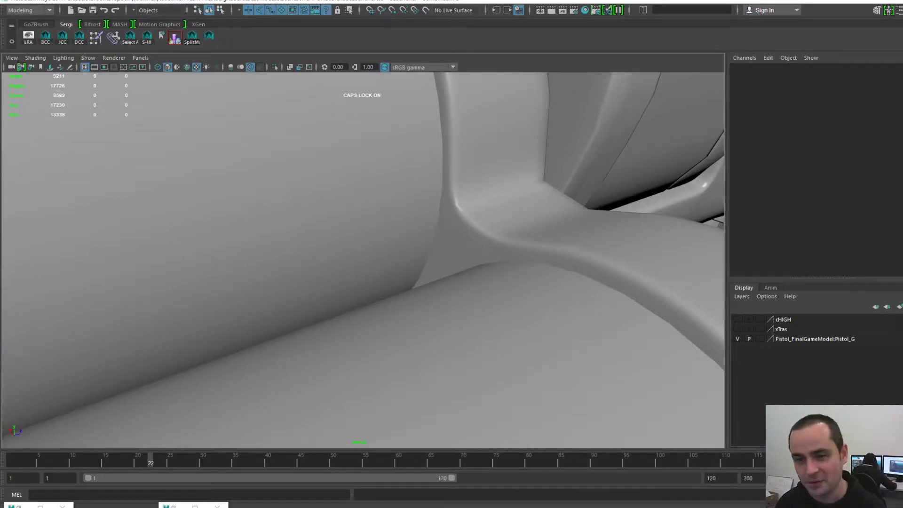
{"action": "scroll", "coordinate": [362, 260], "scroll_direction": "down", "scroll_amount": 8}
{"action": "scroll", "coordinate": [362, 260], "scroll_direction": "up", "scroll_amount": 2}
{"action": "left_click_drag", "start_coordinate": [452, 250], "coordinate": [325, 273], "text": "alt"}
{"action": "scroll", "coordinate": [362, 260], "scroll_direction": "down", "scroll_amount": 3}
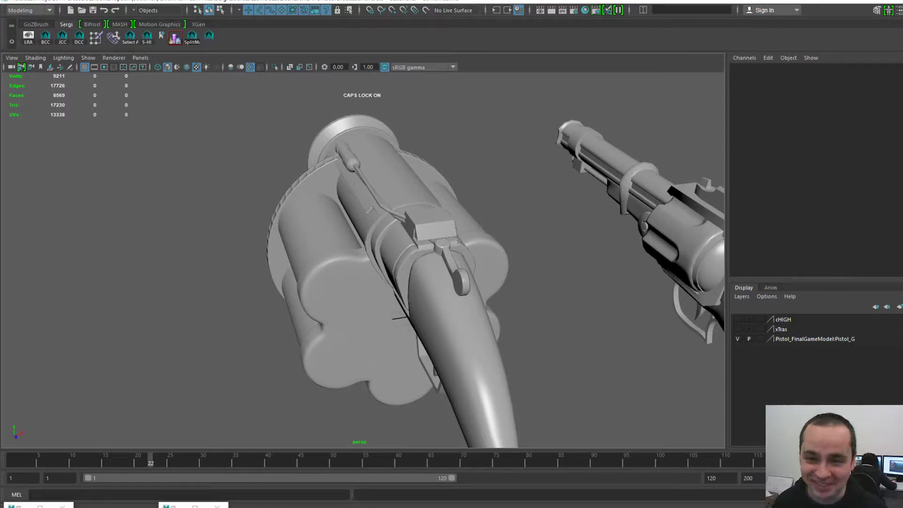
{"action": "middle_click_drag", "start_coordinate": [362, 260], "coordinate": [360, 261], "text": "alt"}
{"action": "left_click", "coordinate": [344, 154]}
{"action": "key", "text": "f"}
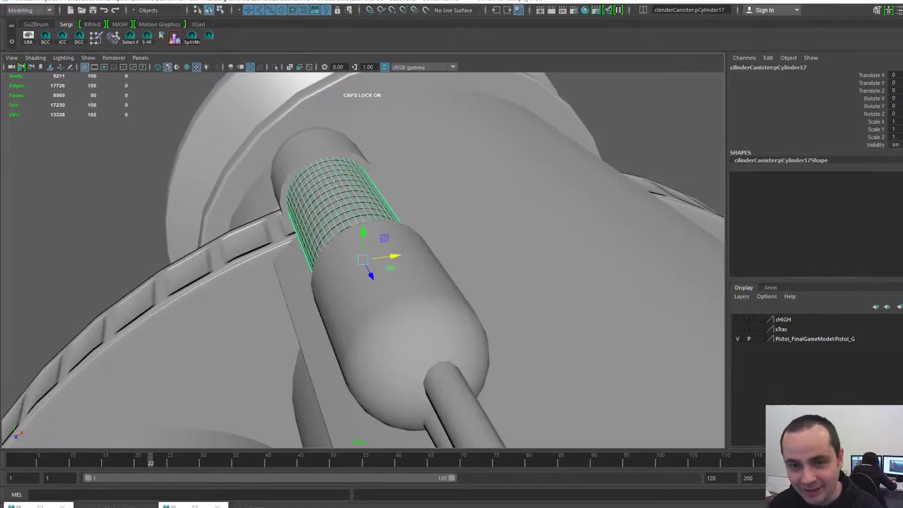
{"action": "left_click_drag", "start_coordinate": [344, 155], "coordinate": [461, 136], "text": "alt"}
{"action": "right_click_drag", "start_coordinate": [461, 137], "coordinate": [349, 141], "text": "alt"}
{"action": "left_click_drag", "start_coordinate": [348, 142], "coordinate": [457, 221], "text": "alt"}
{"action": "right_click_drag", "start_coordinate": [457, 221], "coordinate": [418, 221], "text": "alt"}
{"action": "left_click_drag", "start_coordinate": [418, 221], "coordinate": [320, 179], "text": "alt"}
{"action": "middle_click_drag", "start_coordinate": [471, 211], "coordinate": [165, 131], "text": "alt"}
{"action": "left_click_drag", "start_coordinate": [165, 132], "coordinate": [155, 89], "text": "alt"}
{"action": "left_click_drag", "start_coordinate": [541, 141], "coordinate": [339, 188], "text": "alt"}
{"action": "right_click_drag", "start_coordinate": [339, 188], "coordinate": [405, 193], "text": "alt"}
{"action": "left_click", "coordinate": [512, 207]}
{"action": "key", "text": "f"}
{"action": "right_click_drag", "start_coordinate": [470, 212], "coordinate": [527, 217], "text": "alt"}
{"action": "left_click_drag", "start_coordinate": [527, 216], "coordinate": [480, 193], "text": "alt"}
{"action": "right_click_drag", "start_coordinate": [480, 193], "coordinate": [367, 189], "text": "alt"}
{"action": "left_click_drag", "start_coordinate": [367, 188], "coordinate": [338, 184], "text": "alt"}
{"action": "middle_click_drag", "start_coordinate": [339, 184], "coordinate": [273, 188], "text": "alt"}
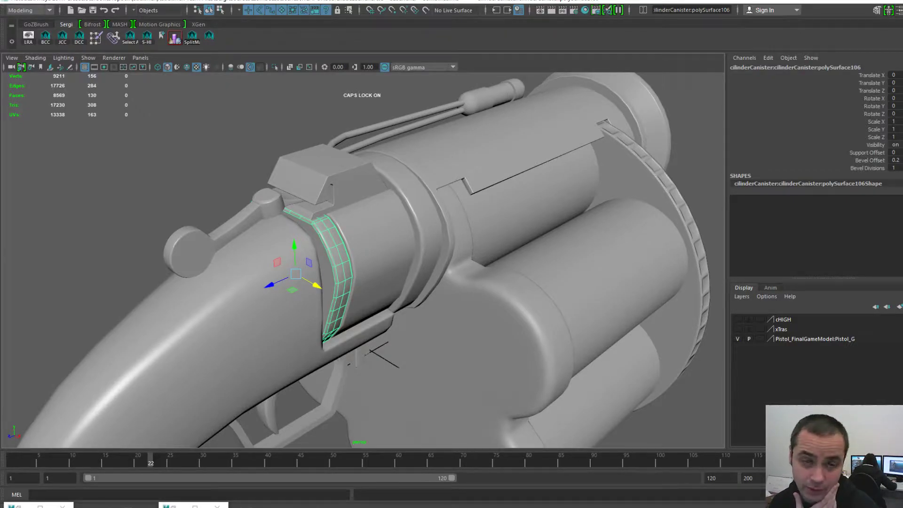
{"action": "left_click", "coordinate": [209, 36]}
{"action": "left_click_drag", "start_coordinate": [400, 174], "coordinate": [169, 65]}
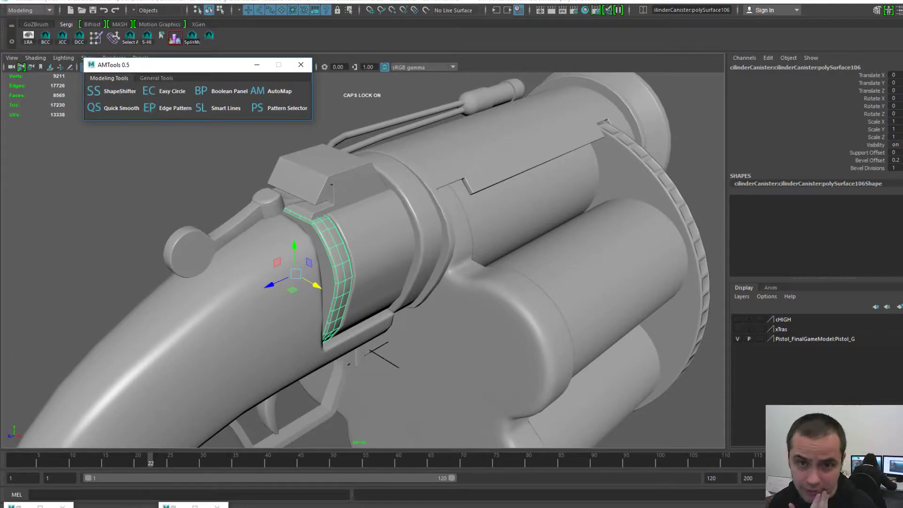
{"action": "left_click", "coordinate": [302, 65]}
{"action": "scroll", "coordinate": [364, 260], "scroll_direction": "up", "scroll_amount": 2}
{"action": "left_click_drag", "start_coordinate": [363, 260], "coordinate": [372, 285], "text": "alt"}
{"action": "middle_click_drag", "start_coordinate": [372, 286], "coordinate": [348, 314], "text": "alt"}
{"action": "left_click_drag", "start_coordinate": [348, 314], "coordinate": [344, 318], "text": "alt"}
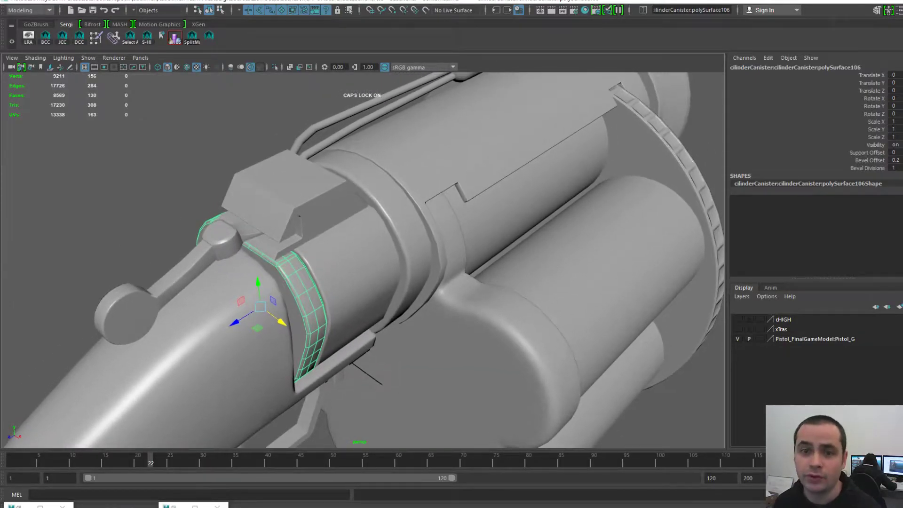
{"action": "right_click_drag", "start_coordinate": [344, 317], "coordinate": [324, 314], "text": "alt"}
{"action": "left_click_drag", "start_coordinate": [323, 315], "coordinate": [316, 305], "text": "alt"}
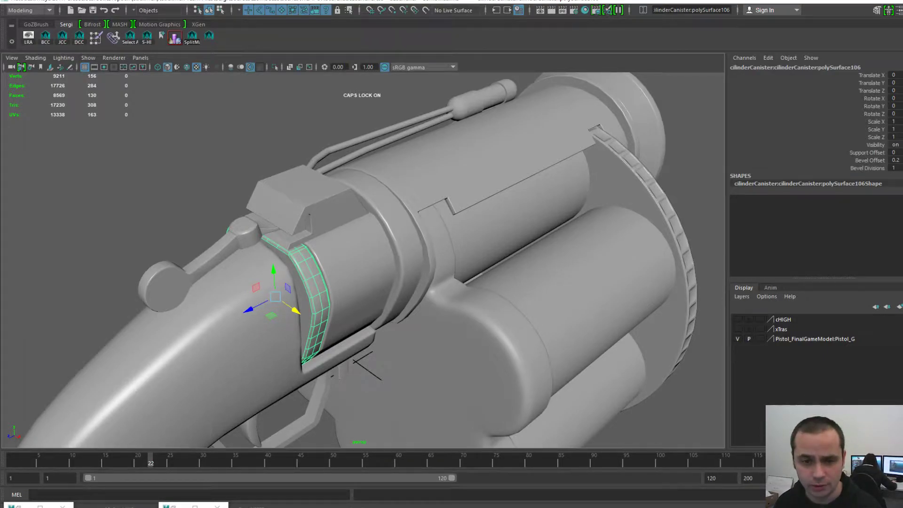
{"action": "left_click_drag", "start_coordinate": [301, 282], "coordinate": [461, 264], "text": "alt"}
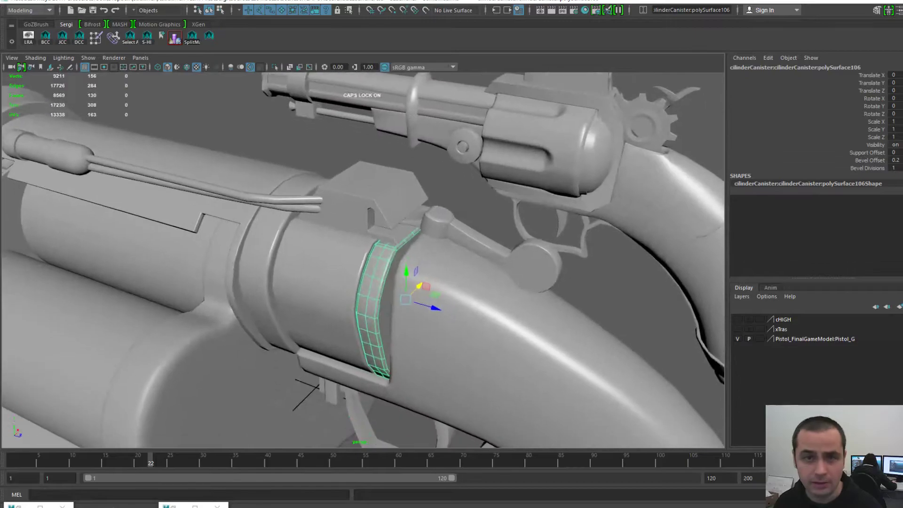
{"action": "scroll", "coordinate": [363, 260], "scroll_direction": "up", "scroll_amount": 2}
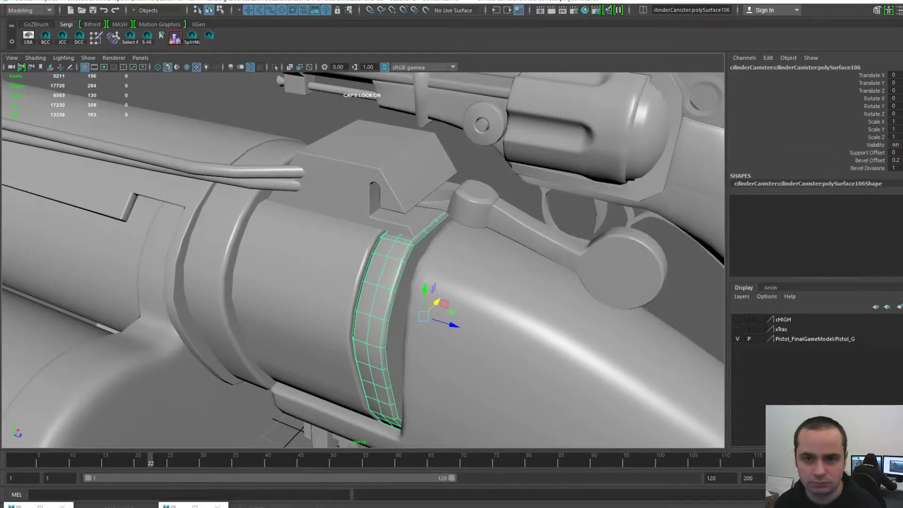
{"action": "left_click_drag", "start_coordinate": [377, 273], "coordinate": [350, 282], "text": "alt"}
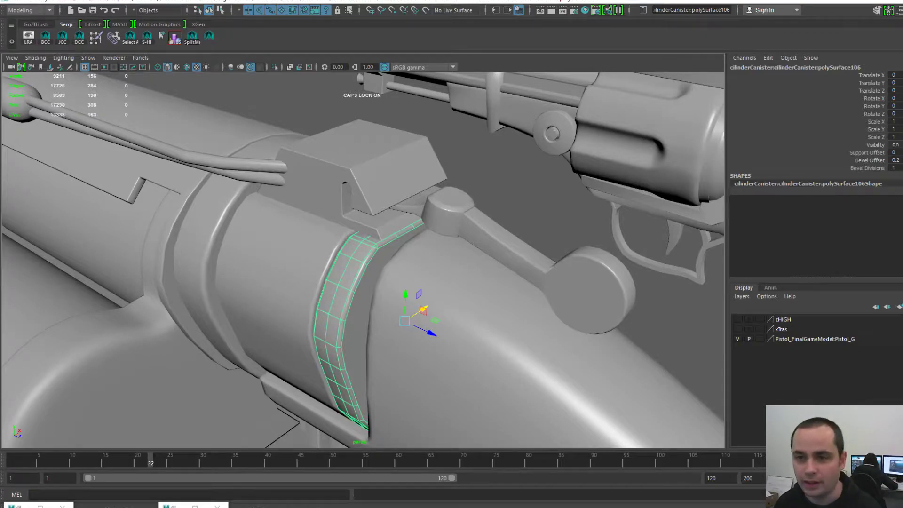
{"action": "scroll", "coordinate": [363, 261], "scroll_direction": "down", "scroll_amount": 4}
{"action": "middle_click_drag", "start_coordinate": [301, 245], "coordinate": [544, 297], "text": "alt"}
{"action": "left_click_drag", "start_coordinate": [545, 296], "coordinate": [529, 320], "text": "alt"}
{"action": "scroll", "coordinate": [553, 327], "scroll_direction": "down", "scroll_amount": 4}
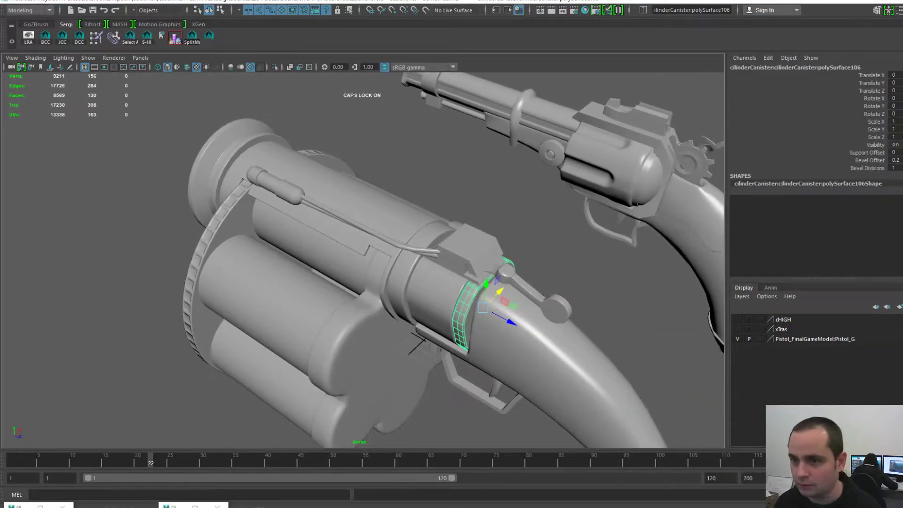
{"action": "middle_click_drag", "start_coordinate": [529, 320], "coordinate": [516, 314], "text": "alt"}
{"action": "left_click_drag", "start_coordinate": [517, 314], "coordinate": [367, 320], "text": "alt"}
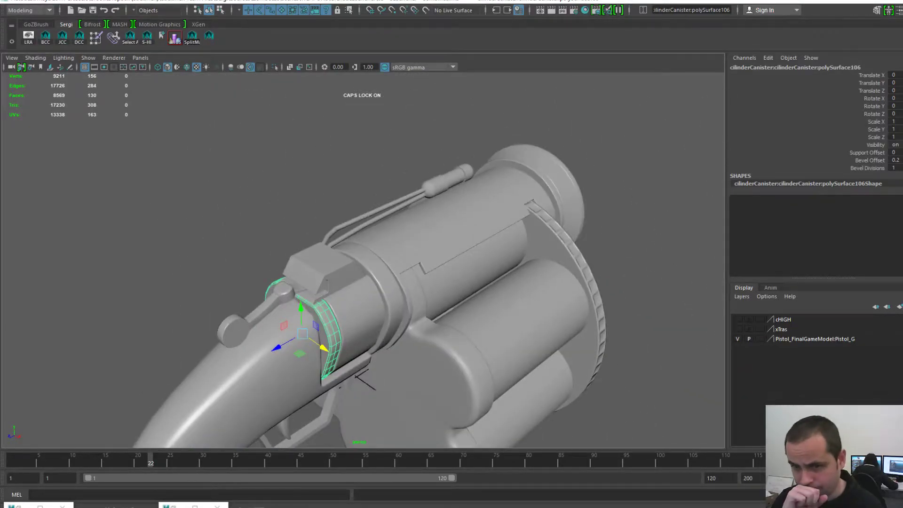
{"action": "middle_click_drag", "start_coordinate": [367, 320], "coordinate": [349, 294], "text": "alt"}
{"action": "left_click_drag", "start_coordinate": [348, 294], "coordinate": [335, 268], "text": "alt"}
{"action": "middle_click_drag", "start_coordinate": [335, 268], "coordinate": [362, 223], "text": "alt"}
{"action": "left_click_drag", "start_coordinate": [362, 223], "coordinate": [391, 211], "text": "alt"}
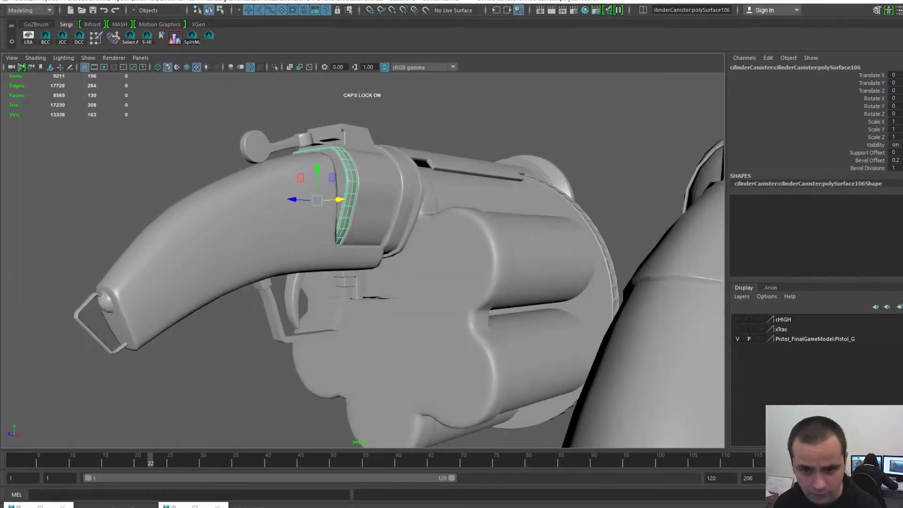
{"action": "right_click_drag", "start_coordinate": [329, 264], "coordinate": [405, 282], "text": "alt"}
{"action": "left_click", "coordinate": [320, 312]}
{"action": "key", "text": "f"}
{"action": "left_click_drag", "start_coordinate": [362, 282], "coordinate": [347, 244], "text": "alt"}
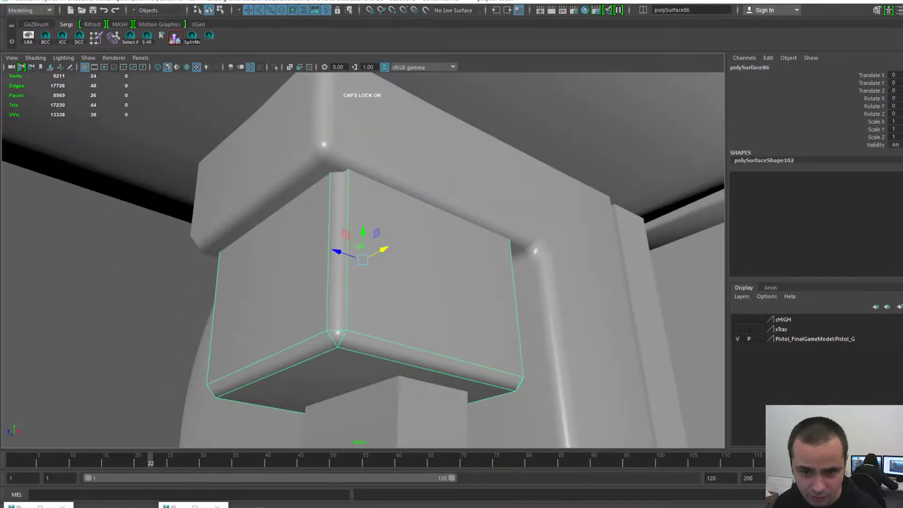
{"action": "left_click", "coordinate": [141, 292]}
{"action": "right_click_drag", "start_coordinate": [367, 272], "coordinate": [301, 263], "text": "alt"}
{"action": "left_click_drag", "start_coordinate": [357, 254], "coordinate": [269, 294], "text": "alt"}
{"action": "right_click_drag", "start_coordinate": [358, 273], "coordinate": [301, 268], "text": "alt"}
{"action": "mouse_move", "coordinate": [330, 268]}
{"action": "left_mouse_down", "text": "alt"}
{"action": "mouse_move", "coordinate": [282, 263]}
{"action": "mouse_move", "coordinate": [344, 259]}
{"action": "left_mouse_up", "text": "alt"}
{"action": "middle_click_drag", "start_coordinate": [282, 329], "coordinate": [463, 251], "text": "alt"}
{"action": "left_click", "coordinate": [451, 358]}
{"action": "key", "text": "f"}
{"action": "left_click_drag", "start_coordinate": [452, 348], "coordinate": [422, 360], "text": "alt"}
{"action": "left_click_drag", "start_coordinate": [358, 292], "coordinate": [445, 277], "text": "alt"}
{"action": "middle_click_drag", "start_coordinate": [444, 276], "coordinate": [231, 349], "text": "alt"}
{"action": "right_click_drag", "start_coordinate": [230, 349], "coordinate": [259, 351], "text": "alt"}
{"action": "left_click", "coordinate": [390, 211]}
{"action": "key", "text": "f"}
{"action": "left_click_drag", "start_coordinate": [390, 212], "coordinate": [337, 202], "text": "alt"}
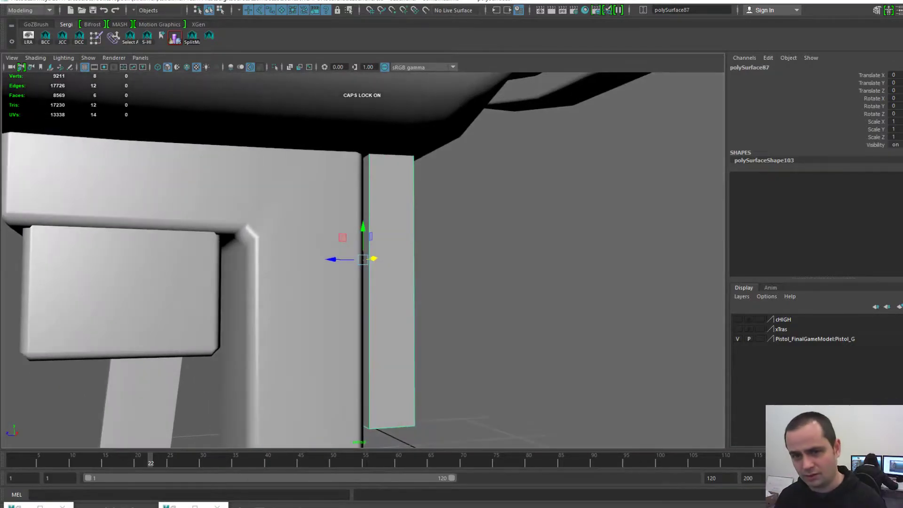
{"action": "right_click_drag", "start_coordinate": [336, 202], "coordinate": [212, 212], "text": "alt"}
{"action": "left_click_drag", "start_coordinate": [211, 212], "coordinate": [207, 238], "text": "alt"}
{"action": "left_click", "coordinate": [207, 142]}
{"action": "left_click_drag", "start_coordinate": [207, 141], "coordinate": [195, 167], "text": "alt"}
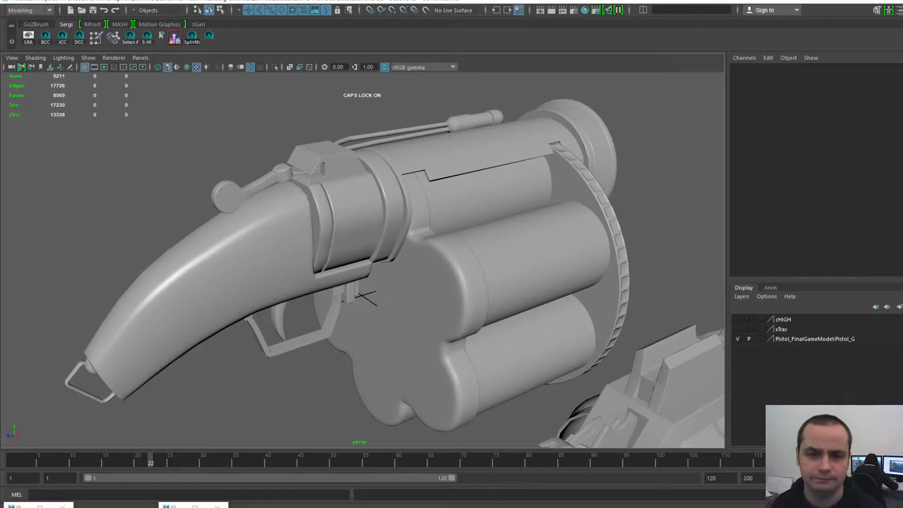
- Select the curved grip polySurface65 and move the view closer to it
{"action": "middle_click_drag", "start_coordinate": [362, 263], "coordinate": [369, 234], "text": "alt"}
{"action": "left_click", "coordinate": [586, 282]}
{"action": "scroll", "coordinate": [362, 260], "scroll_direction": "up", "scroll_amount": 4}
{"action": "scroll", "coordinate": [362, 260], "scroll_direction": "down", "scroll_amount": 2}
{"action": "left_click", "coordinate": [226, 226]}
{"action": "scroll", "coordinate": [201, 241], "scroll_direction": "up", "scroll_amount": 2}
{"action": "middle_click_drag", "start_coordinate": [201, 240], "coordinate": [306, 268], "text": "alt"}
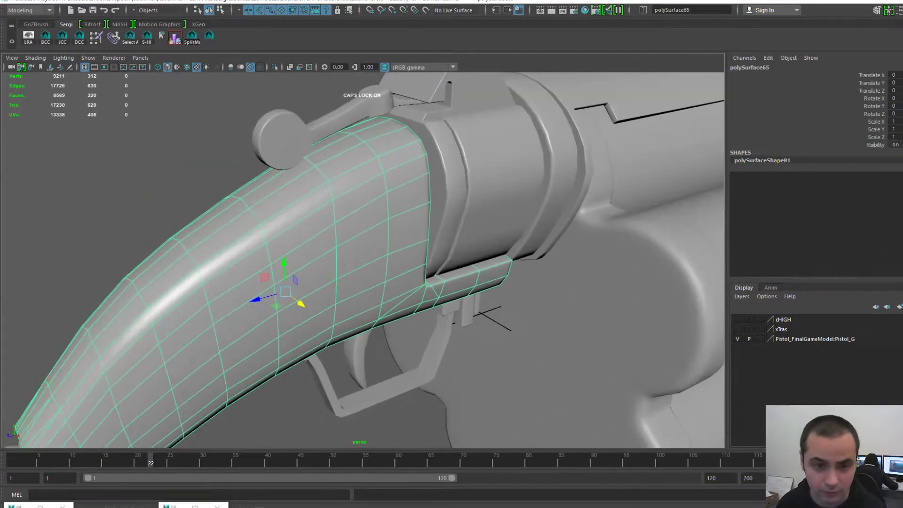
- Flip repeatedly between plain (5) and textured (6) shading, ending on textured
{"action": "key", "text": "5"}
{"action": "key", "text": "6"}
{"action": "key", "text": "5"}
{"action": "key", "text": "6"}
{"action": "key", "text": "5"}
{"action": "key", "text": "6"}
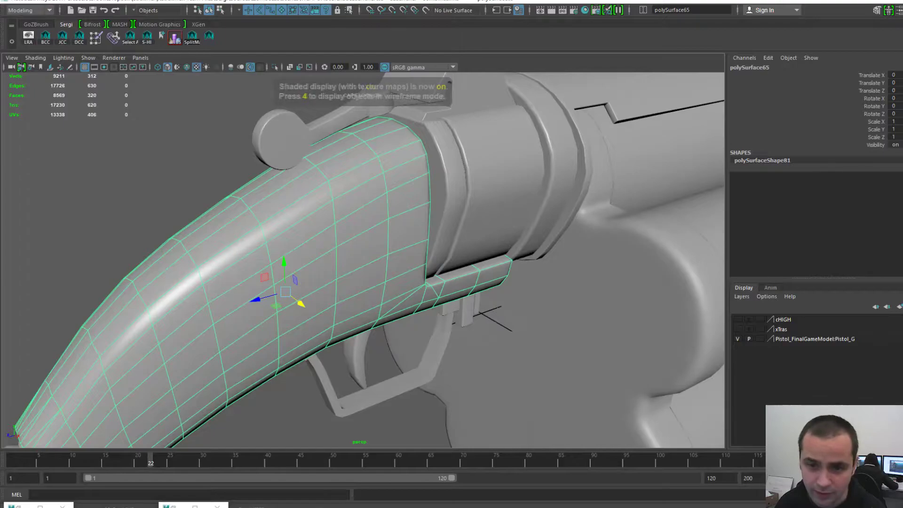
{"action": "key", "text": "5"}
{"action": "key", "text": "6"}
{"action": "key", "text": "5"}
{"action": "key", "text": "6"}
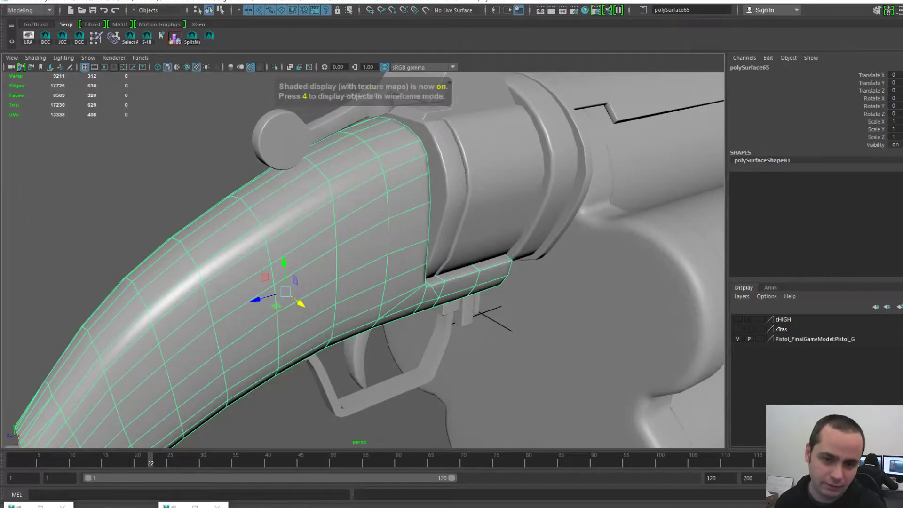
- Examine the grip's end from several angles, finishing with textured shading on and the grip reselected
{"action": "middle_click_drag", "start_coordinate": [306, 283], "coordinate": [359, 231], "text": "alt"}
{"action": "left_click_drag", "start_coordinate": [359, 230], "coordinate": [470, 202], "text": "alt"}
{"action": "key", "text": "5"}
{"action": "right_click_drag", "start_coordinate": [329, 329], "coordinate": [353, 331], "text": "alt"}
{"action": "left_click", "coordinate": [282, 377]}
{"action": "left_click_drag", "start_coordinate": [282, 377], "coordinate": [285, 353], "text": "alt"}
{"action": "right_click_drag", "start_coordinate": [284, 353], "coordinate": [341, 355], "text": "alt"}
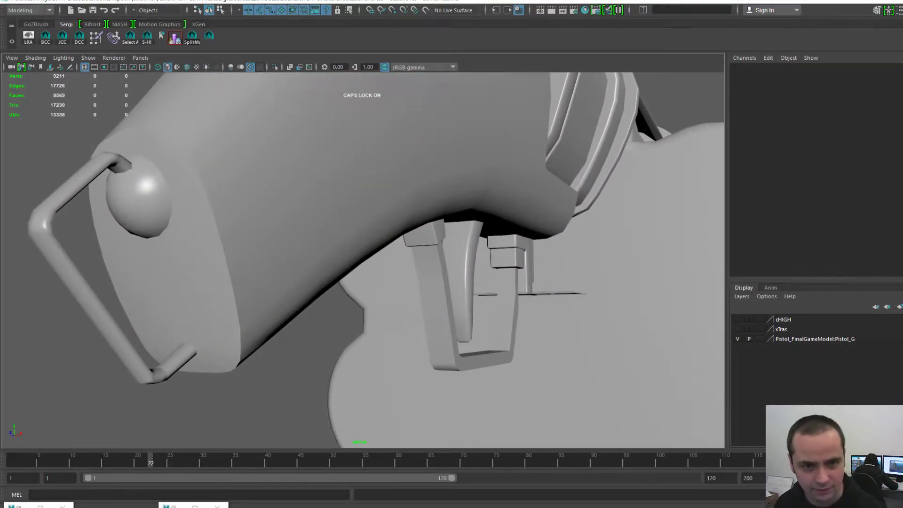
{"action": "key", "text": "6"}
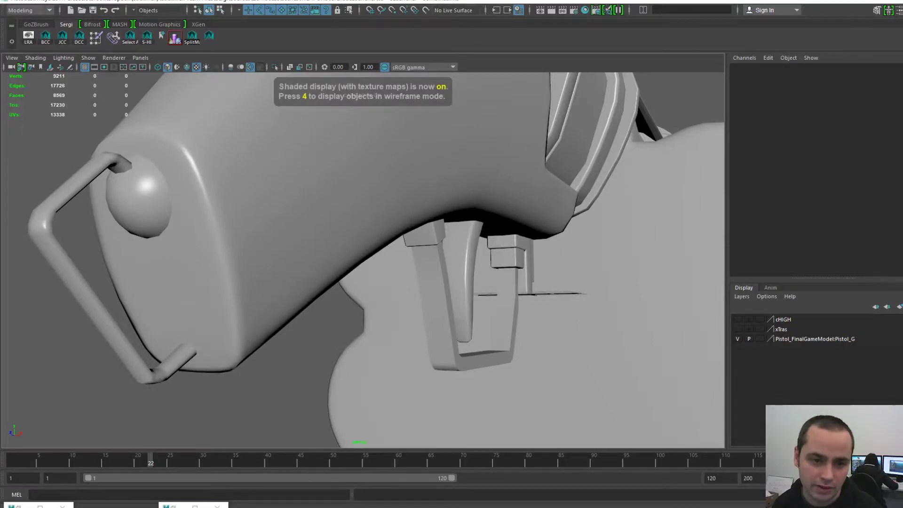
{"action": "left_click_drag", "start_coordinate": [306, 353], "coordinate": [308, 383], "text": "alt"}
{"action": "right_click_drag", "start_coordinate": [308, 383], "coordinate": [282, 382], "text": "alt"}
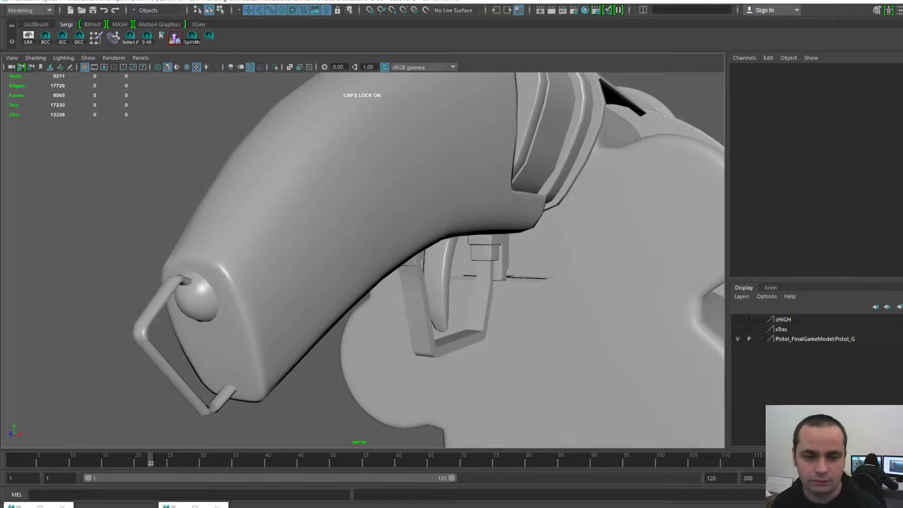
{"action": "left_click_drag", "start_coordinate": [282, 382], "coordinate": [250, 367], "text": "alt"}
{"action": "left_click", "coordinate": [292, 235]}
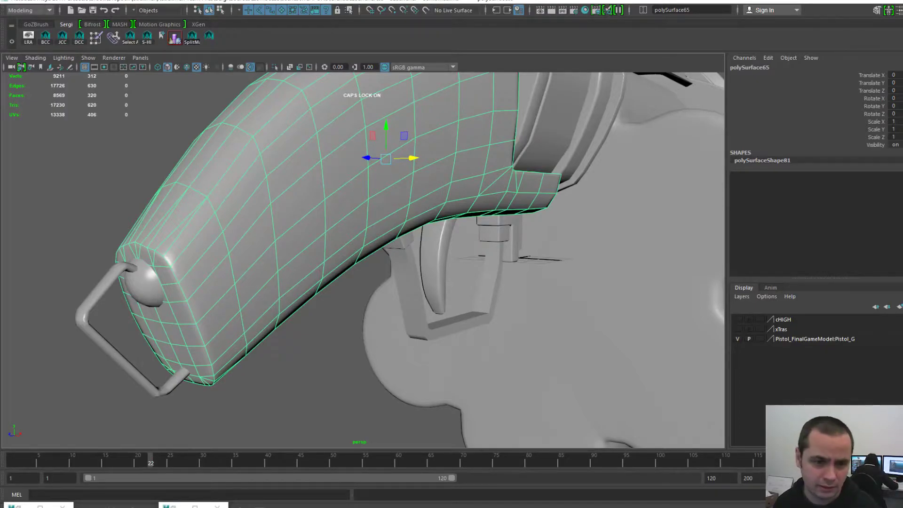
{"action": "right_click_drag", "start_coordinate": [173, 299], "coordinate": [174, 267]}
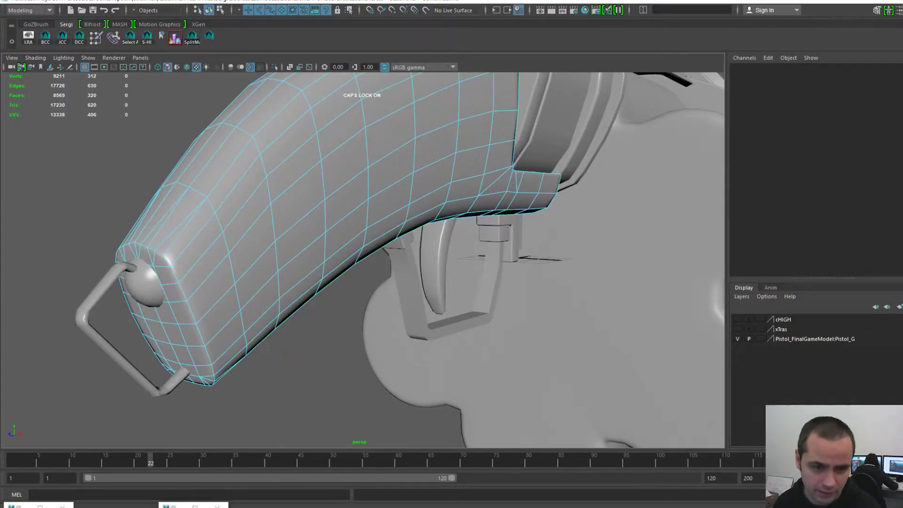
{"action": "double_click", "coordinate": [175, 276]}
{"action": "left_click", "coordinate": [175, 275]}
{"action": "double_click", "coordinate": [211, 372], "text": "shift"}
{"action": "left_click_drag", "start_coordinate": [211, 371], "coordinate": [308, 372], "text": "alt"}
{"action": "double_click", "coordinate": [495, 295], "text": "shift"}
{"action": "left_click_drag", "start_coordinate": [495, 294], "coordinate": [396, 288], "text": "alt"}
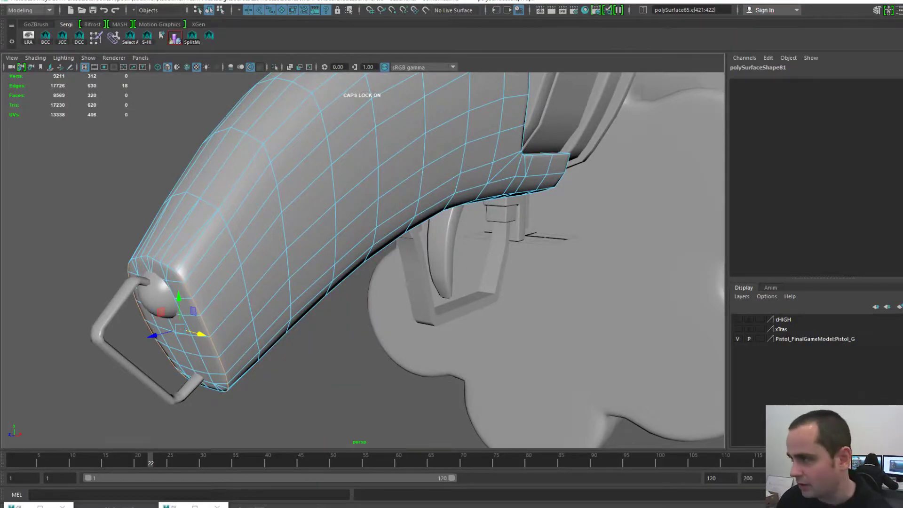
{"action": "left_click_drag", "start_coordinate": [894, 80], "coordinate": [438, 49]}
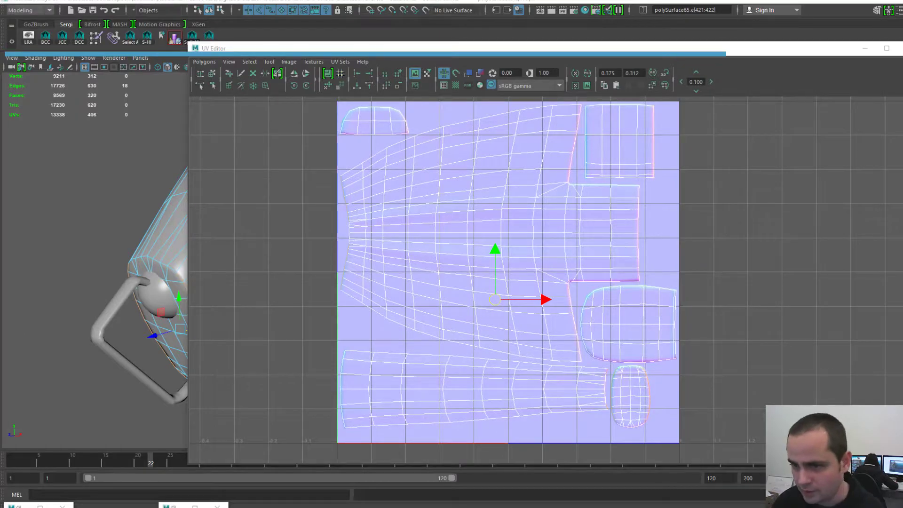
{"action": "scroll", "coordinate": [555, 279], "scroll_direction": "up", "scroll_amount": 5}
{"action": "key", "text": "super"}
{"action": "middle_click_drag", "start_coordinate": [602, 339], "coordinate": [483, 203], "text": "alt"}
{"action": "scroll", "coordinate": [553, 280], "scroll_direction": "up", "scroll_amount": 3}
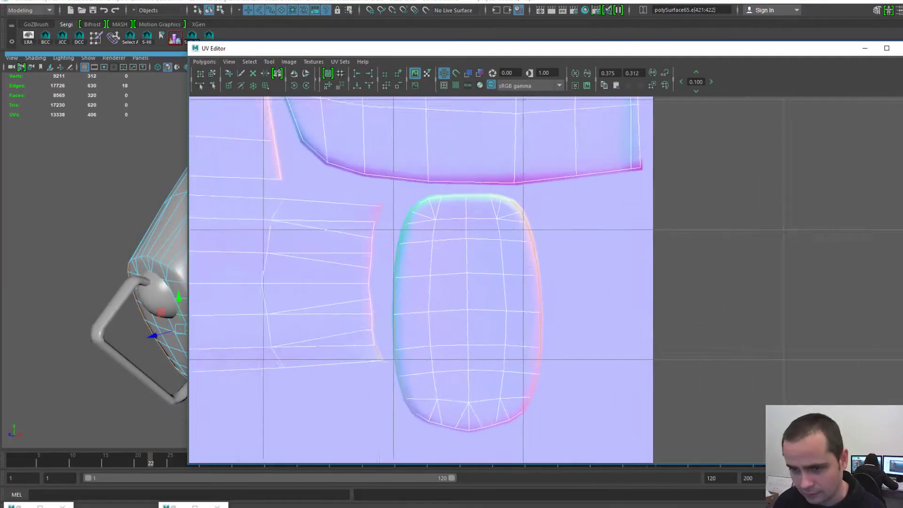
{"action": "scroll", "coordinate": [550, 283], "scroll_direction": "up", "scroll_amount": 1}
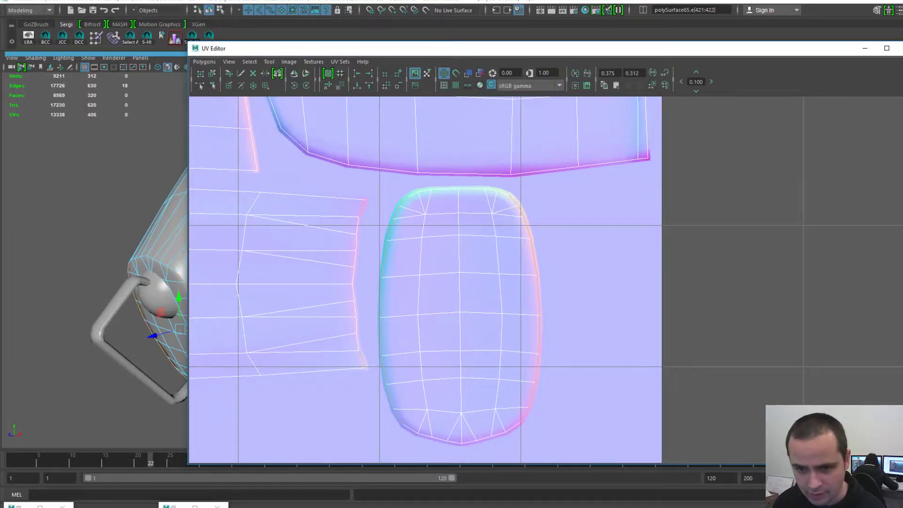
{"action": "scroll", "coordinate": [553, 279], "scroll_direction": "down", "scroll_amount": 6}
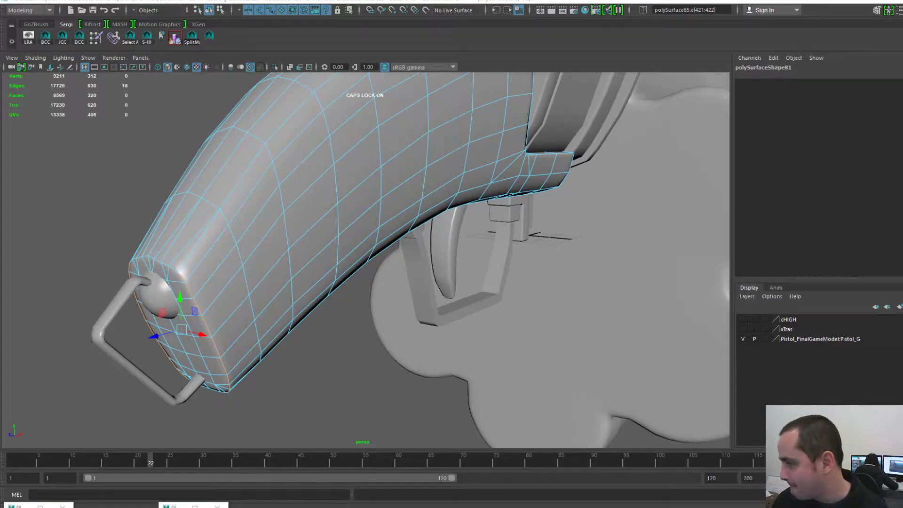
{"action": "scroll", "coordinate": [366, 261], "scroll_direction": "down", "scroll_amount": 4}
{"action": "scroll", "coordinate": [366, 261], "scroll_direction": "up", "scroll_amount": 4}
{"action": "key", "text": "F8"}
{"action": "left_click", "coordinate": [306, 377]}
{"action": "middle_click_drag", "start_coordinate": [306, 377], "coordinate": [330, 346], "text": "alt"}
{"action": "left_click_drag", "start_coordinate": [329, 283], "coordinate": [336, 228], "text": "alt"}
{"action": "left_click", "coordinate": [348, 189]}
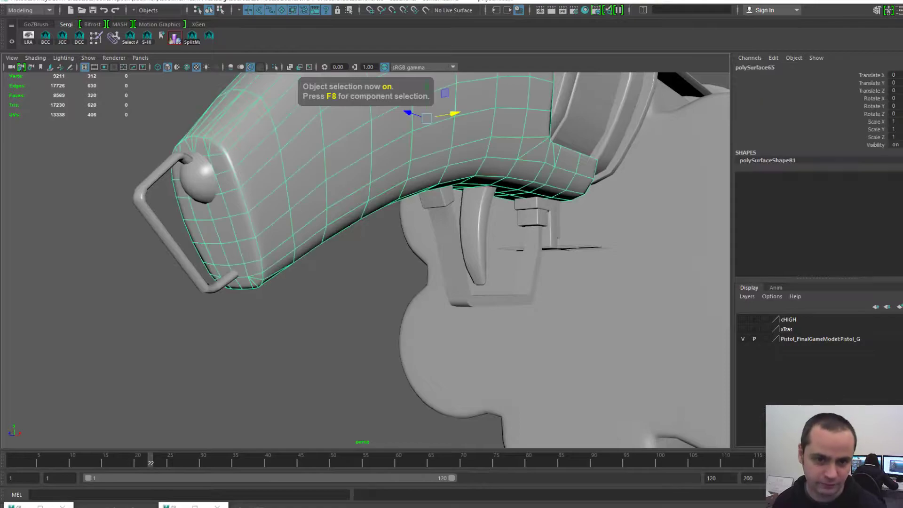
{"action": "key", "text": "Caps_Lock"}
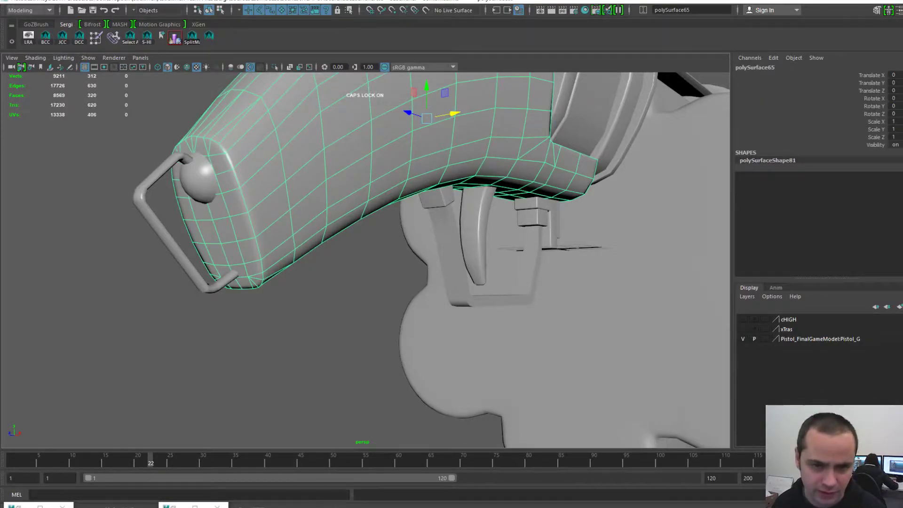
{"action": "left_click", "coordinate": [325, 325]}
{"action": "scroll", "coordinate": [325, 324], "scroll_direction": "down", "scroll_amount": 4}
{"action": "mouse_move", "coordinate": [325, 283]}
{"action": "left_mouse_down", "text": "alt"}
{"action": "mouse_move", "coordinate": [334, 306]}
{"action": "mouse_move", "coordinate": [390, 348]}
{"action": "mouse_move", "coordinate": [387, 331]}
{"action": "mouse_move", "coordinate": [306, 306]}
{"action": "mouse_move", "coordinate": [376, 277]}
{"action": "mouse_move", "coordinate": [388, 287]}
{"action": "left_mouse_up", "text": "alt"}
{"action": "key", "text": "5"}
{"action": "key", "text": "6"}
{"action": "scroll", "coordinate": [366, 260], "scroll_direction": "up", "scroll_amount": 3}
{"action": "key", "text": "5"}
{"action": "key", "text": "6"}
{"action": "key", "text": "5"}
{"action": "key", "text": "6"}
{"action": "key", "text": "5"}
{"action": "key", "text": "6"}
{"action": "scroll", "coordinate": [366, 260], "scroll_direction": "down", "scroll_amount": 2}
{"action": "mouse_move", "coordinate": [366, 260]}
{"action": "left_mouse_down", "text": "alt"}
{"action": "mouse_move", "coordinate": [341, 287]}
{"action": "mouse_move", "coordinate": [334, 263]}
{"action": "mouse_move", "coordinate": [330, 296]}
{"action": "left_mouse_up", "text": "alt"}
{"action": "scroll", "coordinate": [366, 260], "scroll_direction": "down", "scroll_amount": 4}
{"action": "scroll", "coordinate": [366, 261], "scroll_direction": "up", "scroll_amount": 1}
{"action": "left_click", "coordinate": [264, 254]}
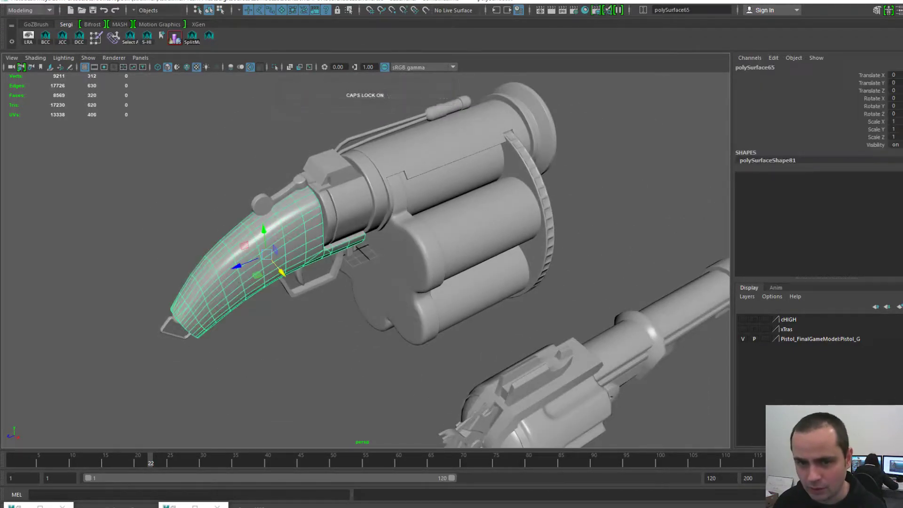
{"action": "scroll", "coordinate": [366, 260], "scroll_direction": "up", "scroll_amount": 4}
{"action": "middle_click_drag", "start_coordinate": [366, 260], "coordinate": [277, 300], "text": "alt"}
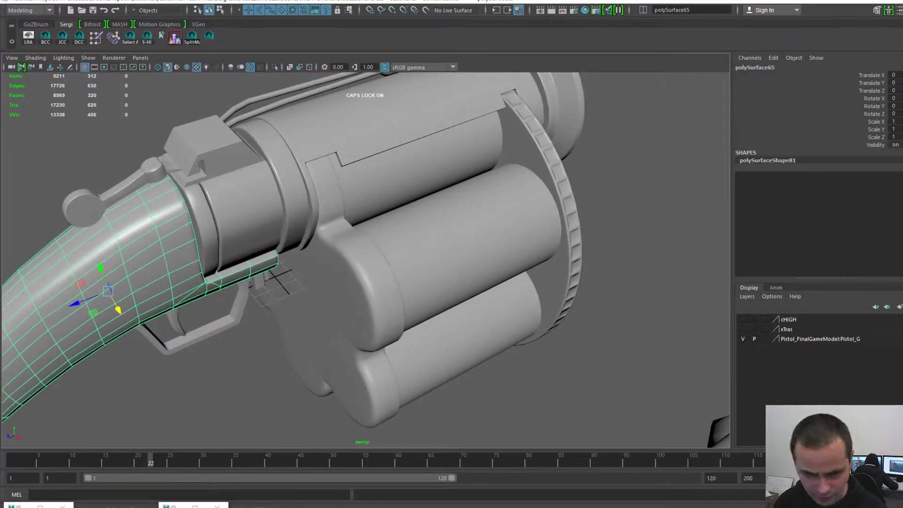
{"action": "left_click", "coordinate": [340, 292]}
{"action": "left_click_drag", "start_coordinate": [377, 273], "coordinate": [268, 280], "text": "alt"}
{"action": "left_click", "coordinate": [497, 271]}
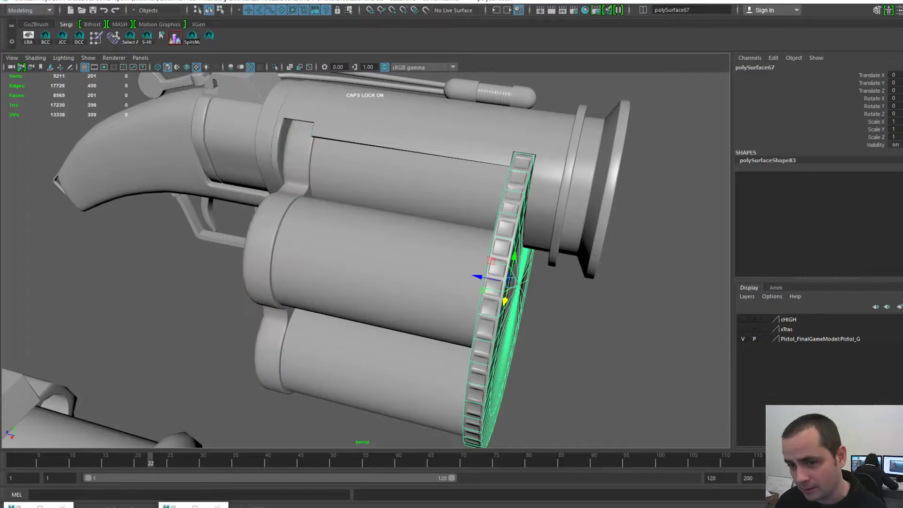
{"action": "middle_click_drag", "start_coordinate": [494, 235], "coordinate": [457, 307], "text": "alt"}
{"action": "left_click", "coordinate": [460, 161]}
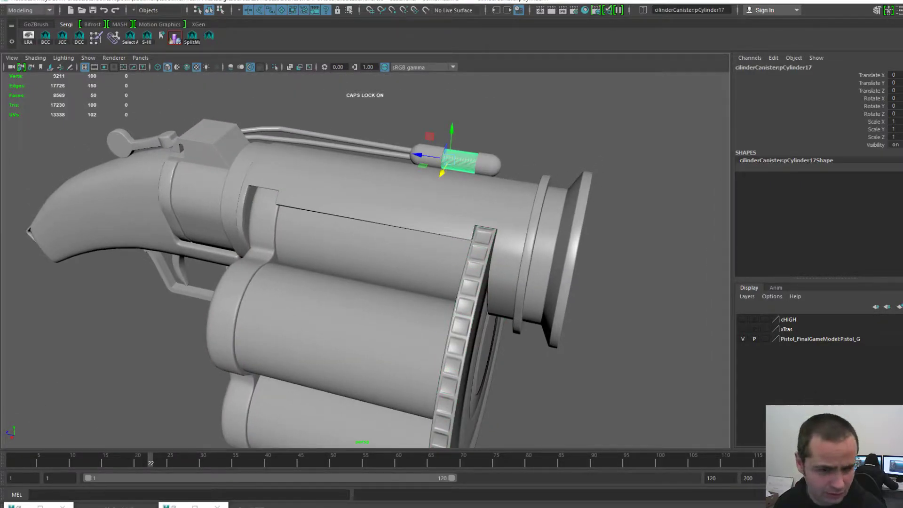
{"action": "left_click_drag", "start_coordinate": [377, 282], "coordinate": [597, 268], "text": "alt"}
{"action": "scroll", "coordinate": [366, 260], "scroll_direction": "down", "scroll_amount": 2}
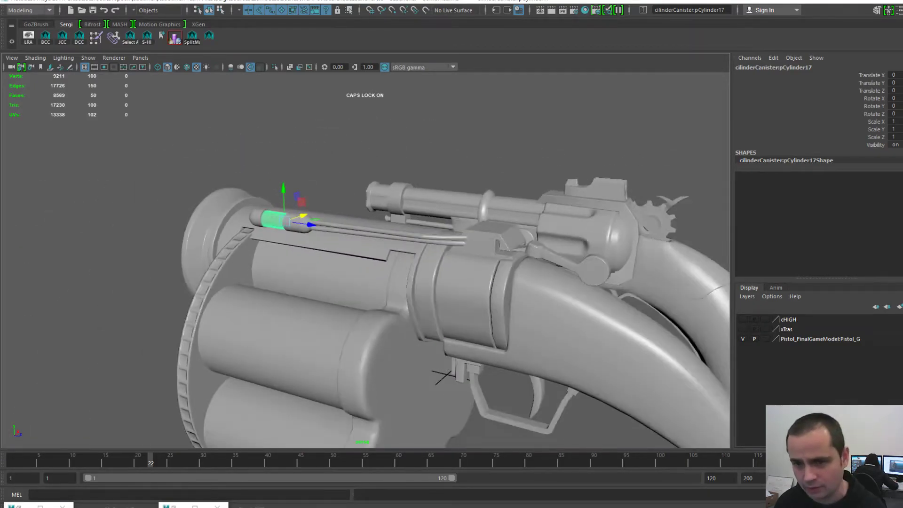
{"action": "left_click", "coordinate": [423, 136]}
{"action": "middle_click_drag", "start_coordinate": [423, 263], "coordinate": [320, 261], "text": "alt"}
- Select the imported pistol mesh and delete it
{"action": "left_click", "coordinate": [512, 231]}
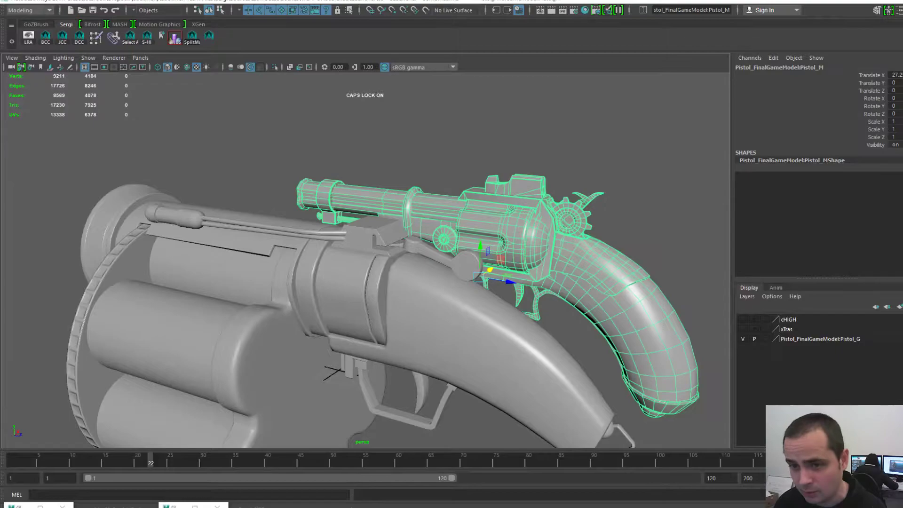
{"action": "scroll", "coordinate": [366, 260], "scroll_direction": "up", "scroll_amount": 5}
{"action": "scroll", "coordinate": [365, 261], "scroll_direction": "down", "scroll_amount": 4}
{"action": "left_click", "coordinate": [471, 132]}
{"action": "left_click", "coordinate": [522, 221]}
{"action": "key", "text": "Delete"}
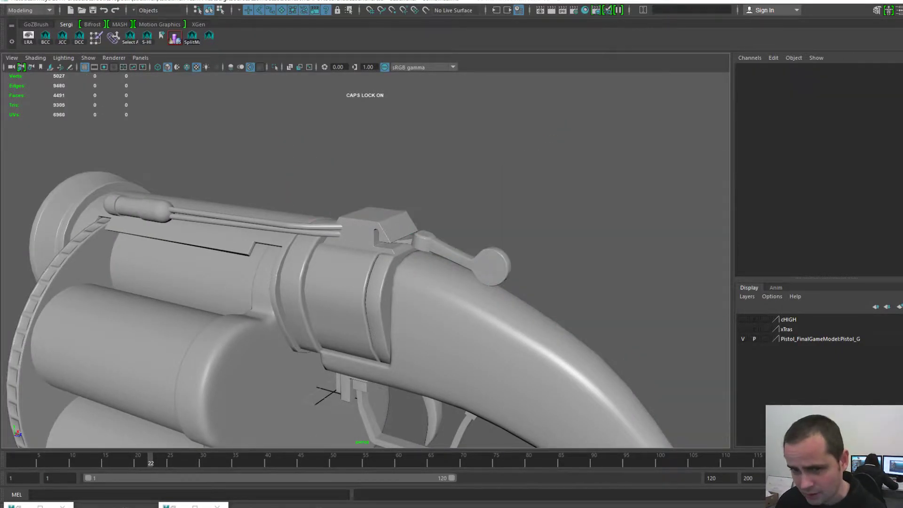
- Show the cHIGH layer and lift the Culata grip straight up along Y
{"action": "left_click", "coordinate": [743, 320]}
{"action": "scroll", "coordinate": [366, 260], "scroll_direction": "down", "scroll_amount": 8}
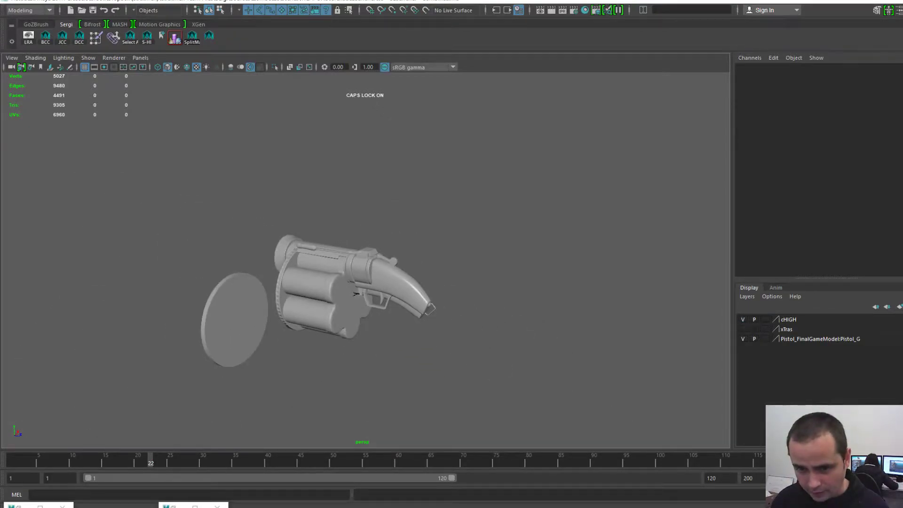
{"action": "scroll", "coordinate": [365, 260], "scroll_direction": "up", "scroll_amount": 5}
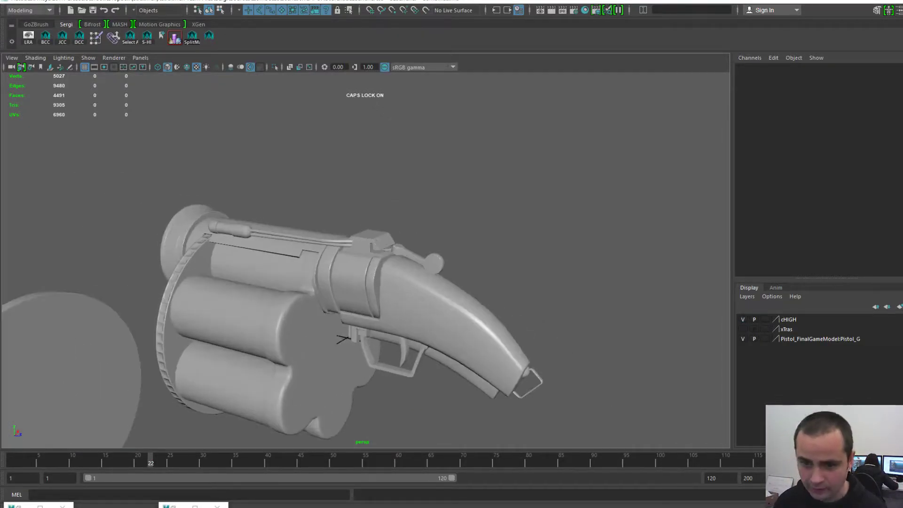
{"action": "left_click", "coordinate": [461, 372]}
{"action": "left_click_drag", "start_coordinate": [435, 304], "coordinate": [432, 113]}
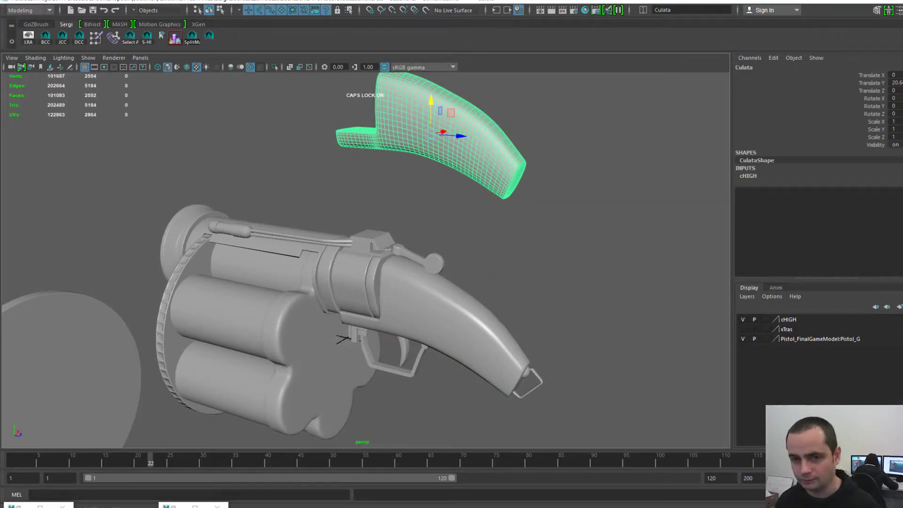
- Select the round disc and the lobed cylinder plate to inspect them from the launcher's rear
{"action": "scroll", "coordinate": [366, 260], "scroll_direction": "down", "scroll_amount": 3}
{"action": "left_click", "coordinate": [179, 345]}
{"action": "left_click_drag", "start_coordinate": [178, 346], "coordinate": [442, 350], "text": "alt"}
{"action": "scroll", "coordinate": [366, 260], "scroll_direction": "up", "scroll_amount": 3}
{"action": "left_click_drag", "start_coordinate": [376, 283], "coordinate": [494, 290], "text": "alt"}
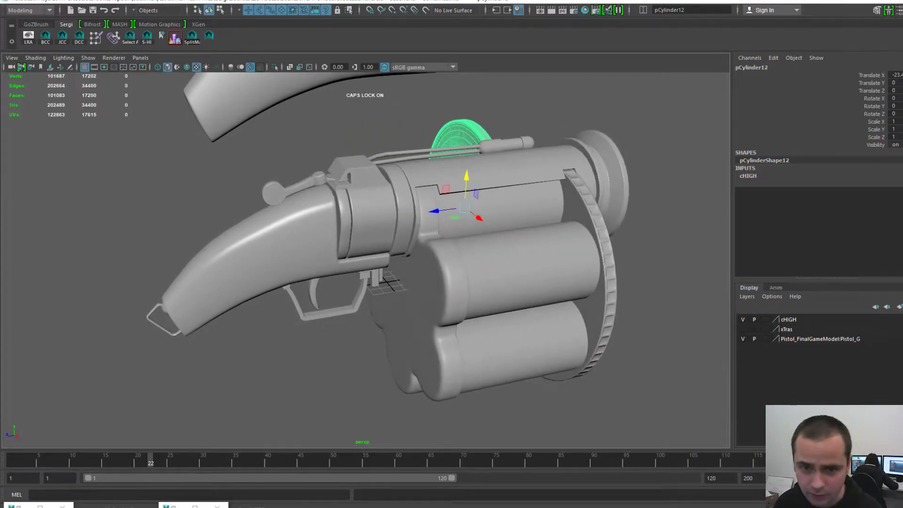
{"action": "left_click", "coordinate": [425, 301]}
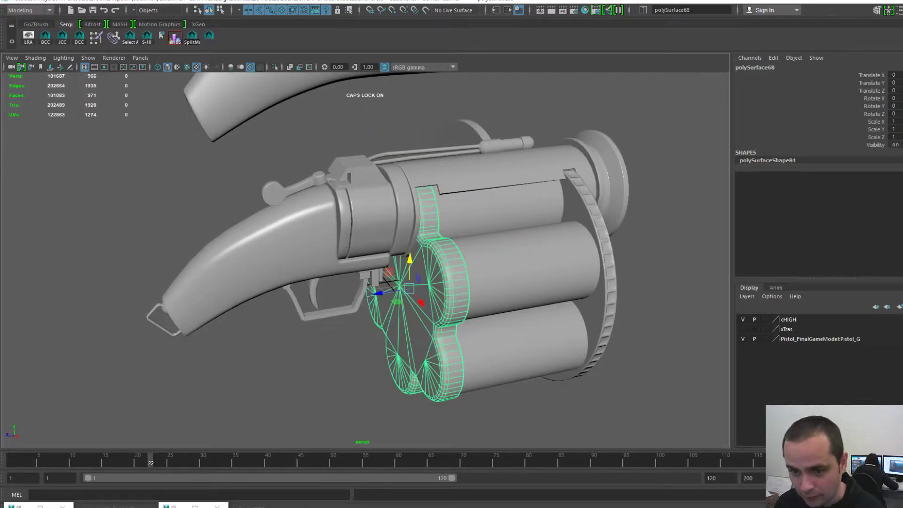
- Orbit to a rear three-quarter view and select the Culata grip piece
{"action": "left_click", "coordinate": [532, 416]}
{"action": "left_click_drag", "start_coordinate": [518, 306], "coordinate": [437, 303], "text": "alt"}
{"action": "mouse_move", "coordinate": [437, 303]}
{"action": "right_mouse_down", "text": "alt"}
{"action": "mouse_move", "coordinate": [254, 303]}
{"action": "mouse_move", "coordinate": [438, 303]}
{"action": "right_mouse_up", "text": "alt"}
{"action": "left_click_drag", "start_coordinate": [437, 304], "coordinate": [536, 315], "text": "alt"}
{"action": "right_click_drag", "start_coordinate": [536, 315], "coordinate": [461, 313], "text": "alt"}
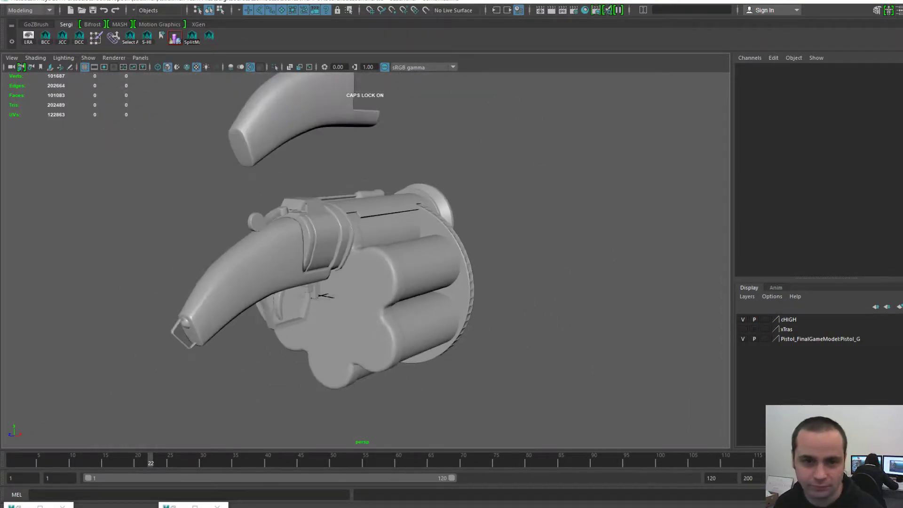
{"action": "left_click_drag", "start_coordinate": [461, 312], "coordinate": [445, 311], "text": "alt"}
{"action": "middle_click_drag", "start_coordinate": [445, 311], "coordinate": [446, 334], "text": "alt"}
{"action": "left_click", "coordinate": [301, 135]}
{"action": "left_click_drag", "start_coordinate": [330, 315], "coordinate": [386, 317], "text": "alt"}
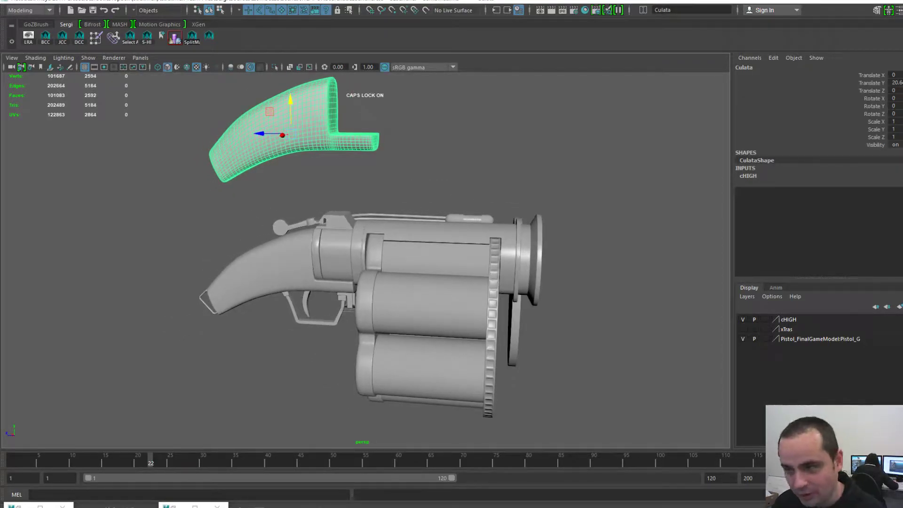
- Turn off cHIGH visibility and turn on xTras, viewing the loose extras from the front
{"action": "left_click", "coordinate": [743, 319]}
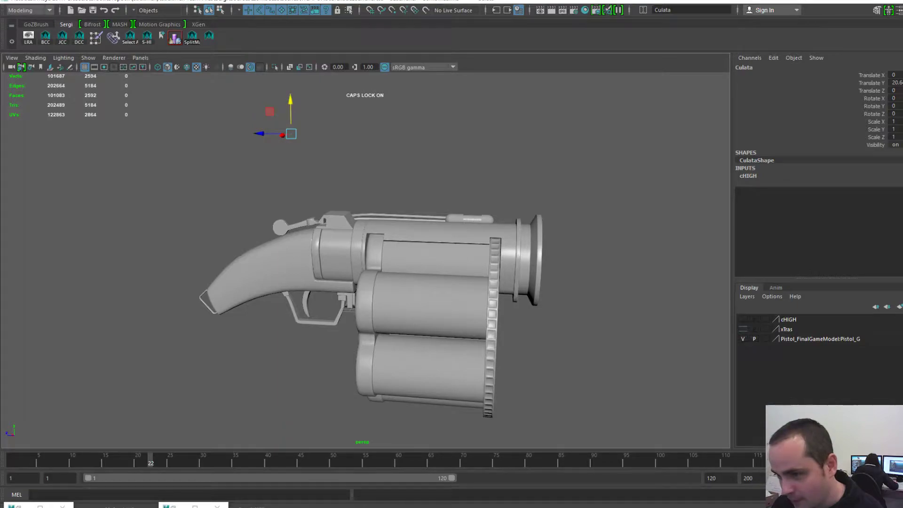
{"action": "left_click", "coordinate": [742, 329]}
{"action": "scroll", "coordinate": [376, 268], "scroll_direction": "down", "scroll_amount": 5}
{"action": "left_click_drag", "start_coordinate": [423, 283], "coordinate": [287, 294], "text": "alt"}
{"action": "middle_click_drag", "start_coordinate": [287, 294], "coordinate": [296, 306], "text": "alt"}
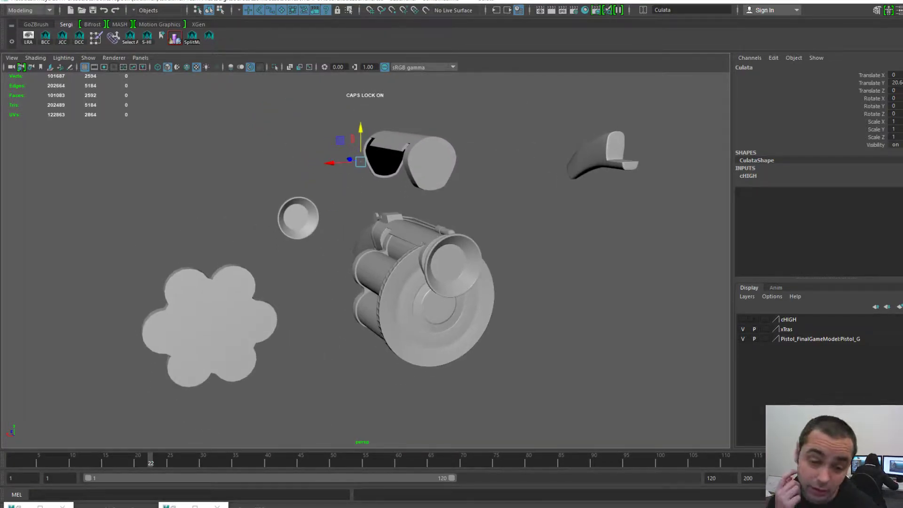
- Frame and inspect the flower-shaped piece from both sides, nudging it slightly upward
{"action": "left_click", "coordinate": [212, 324]}
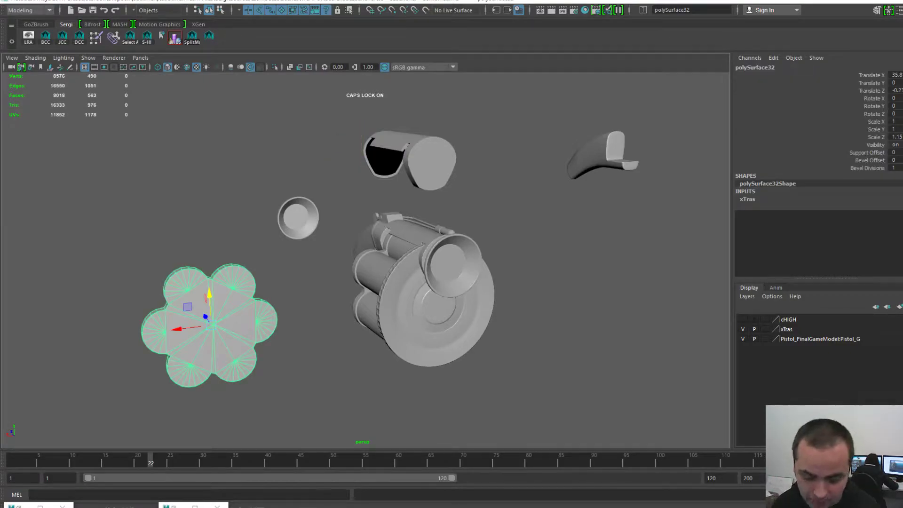
{"action": "key", "text": "f"}
{"action": "left_click_drag", "start_coordinate": [283, 302], "coordinate": [301, 282], "text": "alt"}
{"action": "scroll", "coordinate": [366, 260], "scroll_direction": "up", "scroll_amount": 4}
{"action": "left_click", "coordinate": [564, 282]}
{"action": "left_click", "coordinate": [376, 264]}
{"action": "scroll", "coordinate": [366, 260], "scroll_direction": "down", "scroll_amount": 7}
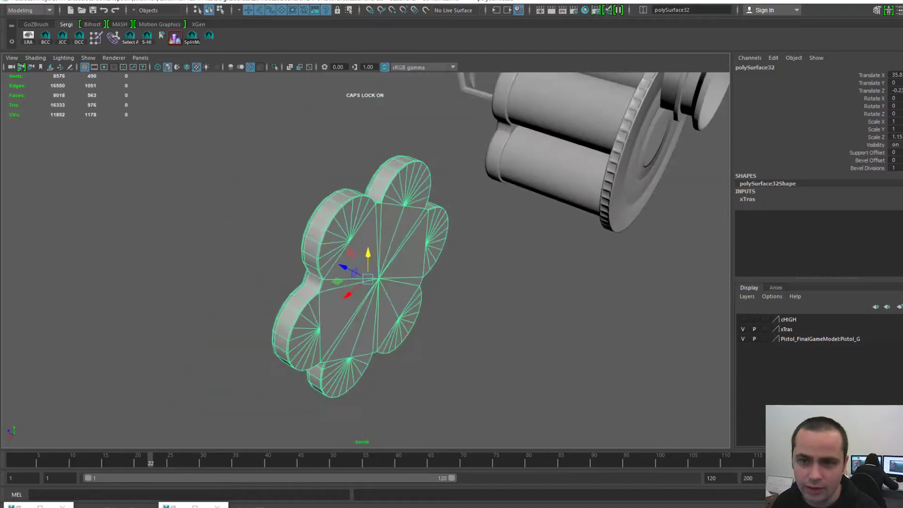
{"action": "scroll", "coordinate": [366, 260], "scroll_direction": "up", "scroll_amount": 3}
{"action": "middle_click_drag", "start_coordinate": [372, 264], "coordinate": [301, 324], "text": "alt"}
{"action": "left_click_drag", "start_coordinate": [302, 292], "coordinate": [456, 280], "text": "alt"}
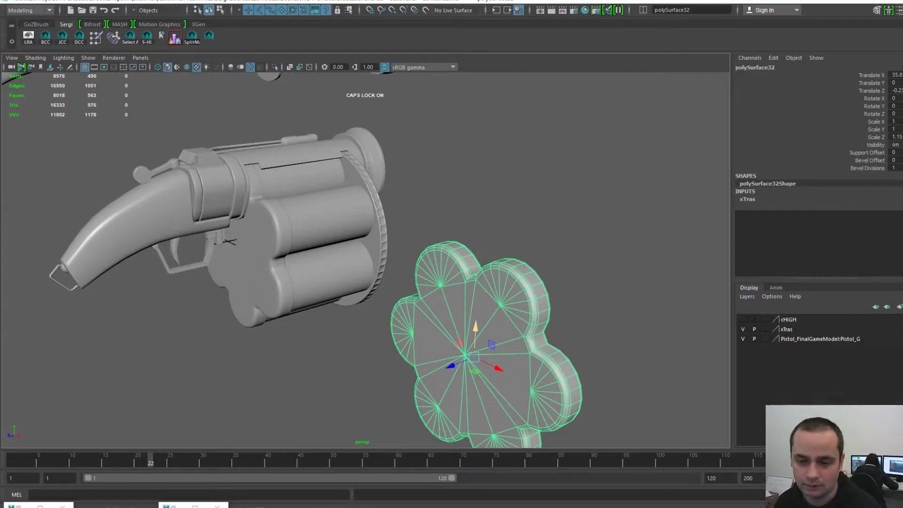
{"action": "left_click_drag", "start_coordinate": [476, 327], "coordinate": [477, 297]}
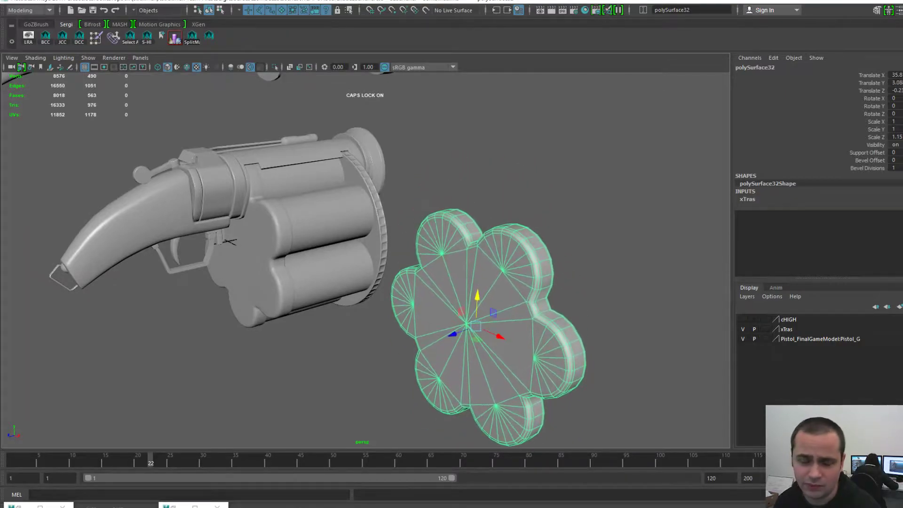
{"action": "scroll", "coordinate": [477, 297], "scroll_direction": "down", "scroll_amount": 4}
{"action": "middle_click_drag", "start_coordinate": [477, 297], "coordinate": [541, 297], "text": "alt"}
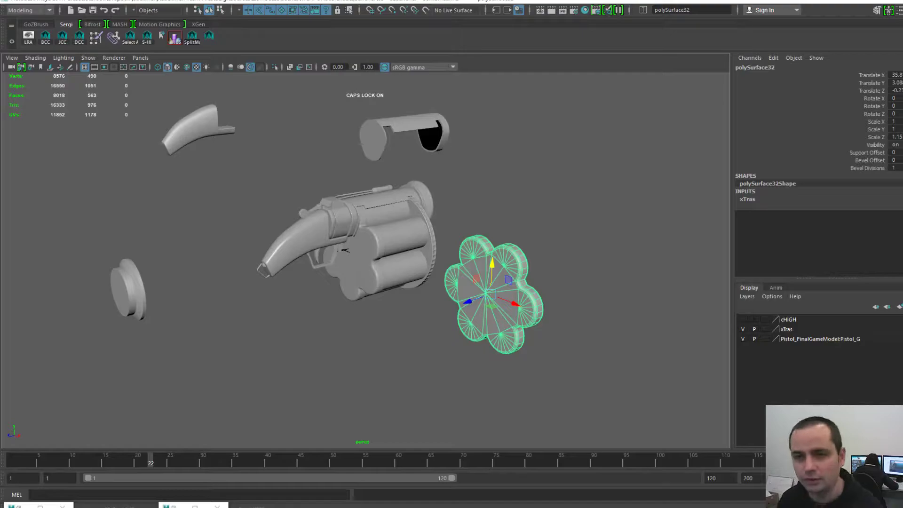
- Frame the cylinder cover piece and tumble to see the parts end-on
{"action": "left_click", "coordinate": [408, 129]}
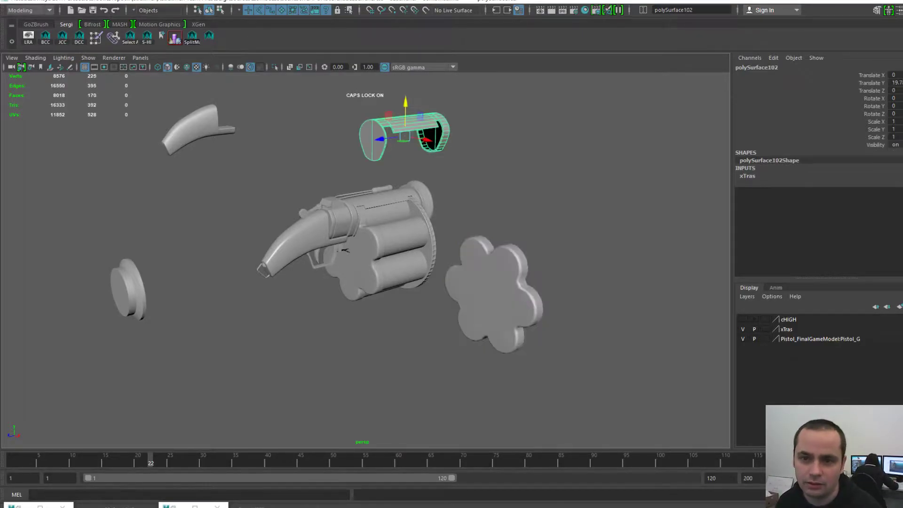
{"action": "key", "text": "f"}
{"action": "scroll", "coordinate": [308, 369], "scroll_direction": "down", "scroll_amount": 6}
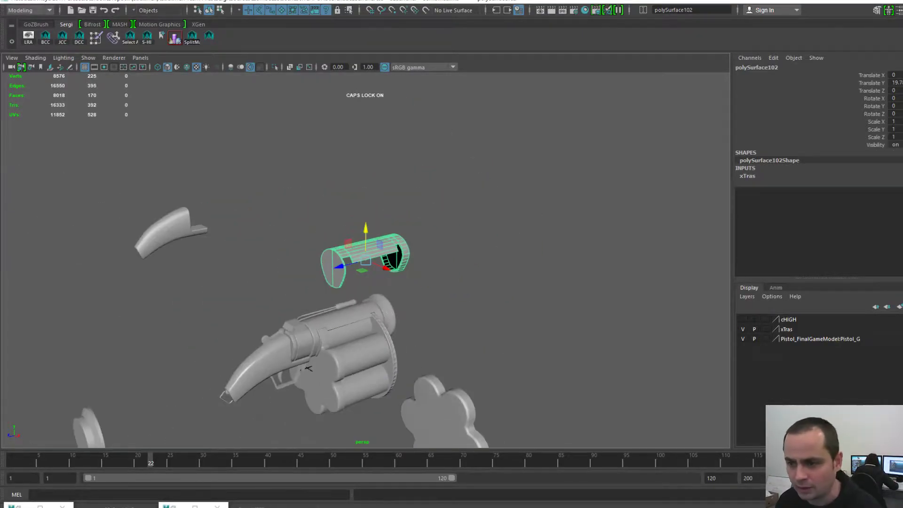
{"action": "scroll", "coordinate": [366, 283], "scroll_direction": "down", "scroll_amount": 4}
{"action": "middle_click_drag", "start_coordinate": [366, 282], "coordinate": [435, 198], "text": "alt"}
{"action": "left_click_drag", "start_coordinate": [435, 197], "coordinate": [377, 212], "text": "alt"}
{"action": "scroll", "coordinate": [376, 211], "scroll_direction": "up", "scroll_amount": 3}
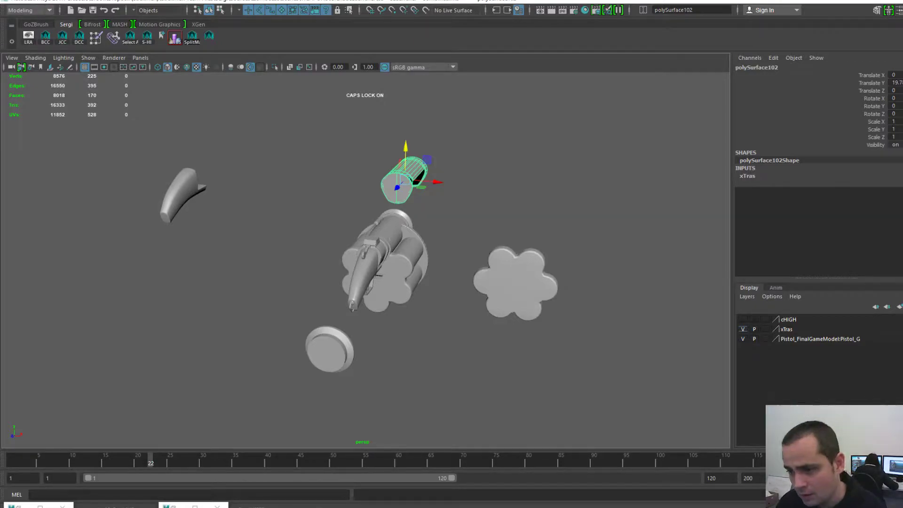
- Hide the xTras layer and delete the pistol display layer
{"action": "left_click", "coordinate": [743, 329]}
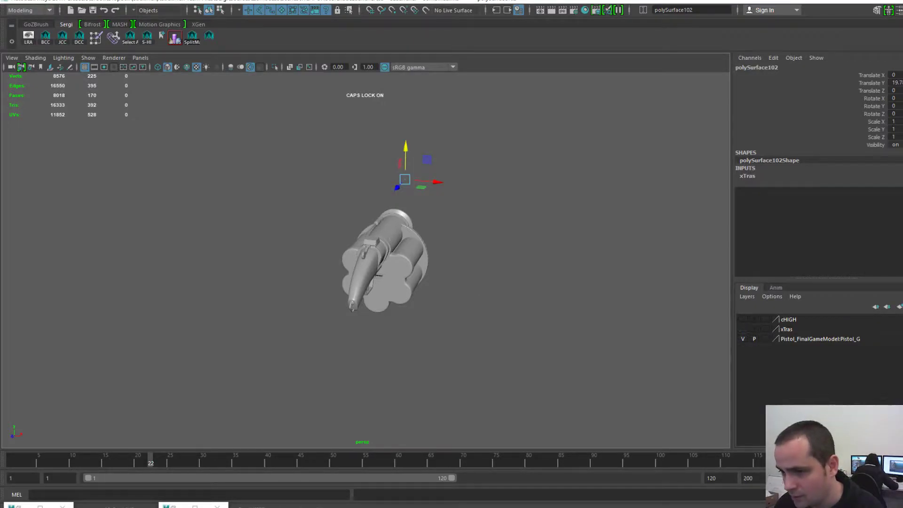
{"action": "right_click", "coordinate": [802, 340]}
{"action": "key", "text": "Escape"}
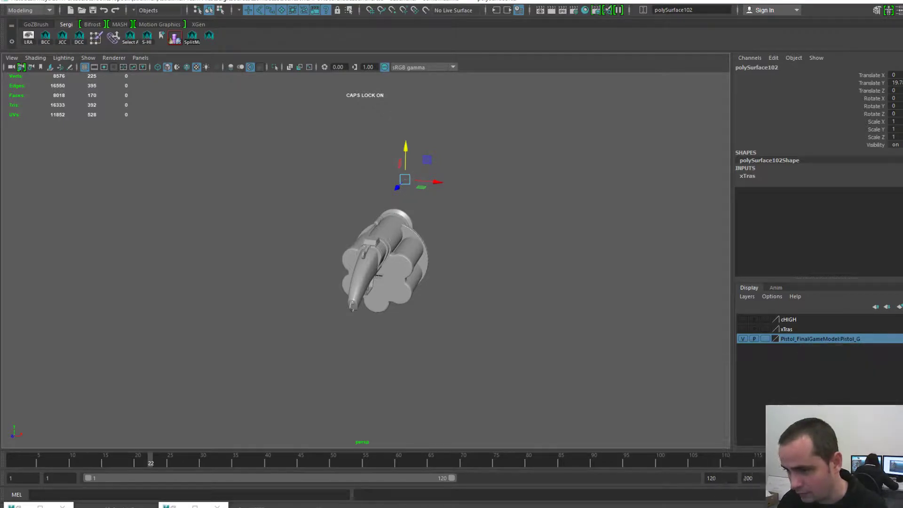
{"action": "left_click", "coordinate": [565, 264]}
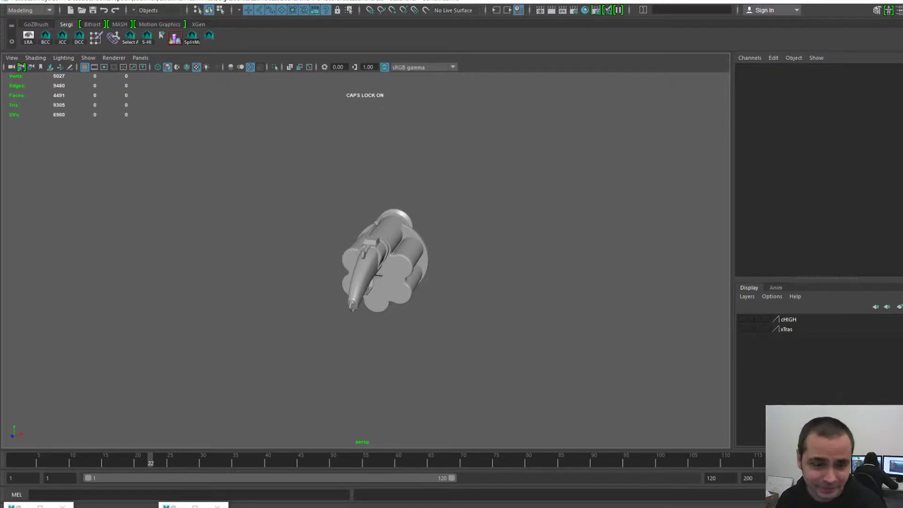
- Select all launcher parts and group them with Ctrl+G into group14
{"action": "scroll", "coordinate": [403, 270], "scroll_direction": "up", "scroll_amount": 3}
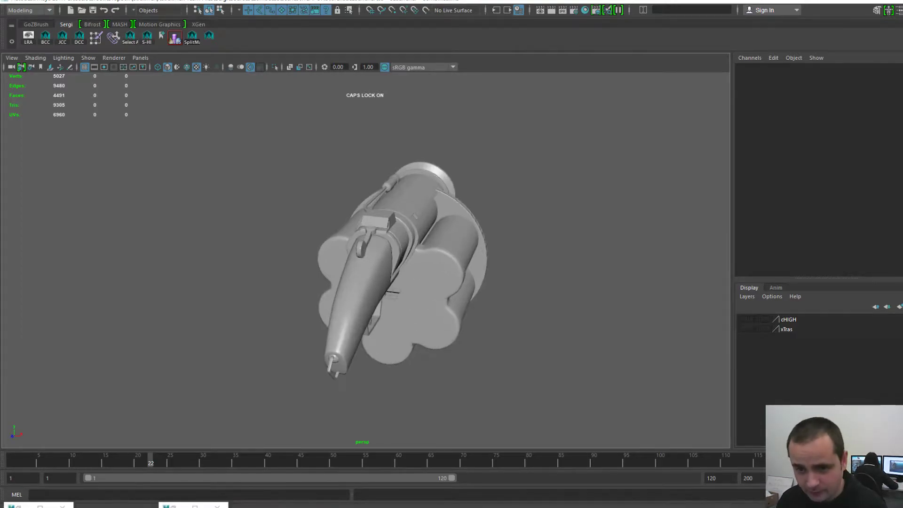
{"action": "left_click_drag", "start_coordinate": [423, 270], "coordinate": [358, 262], "text": "alt"}
{"action": "left_click", "coordinate": [397, 207]}
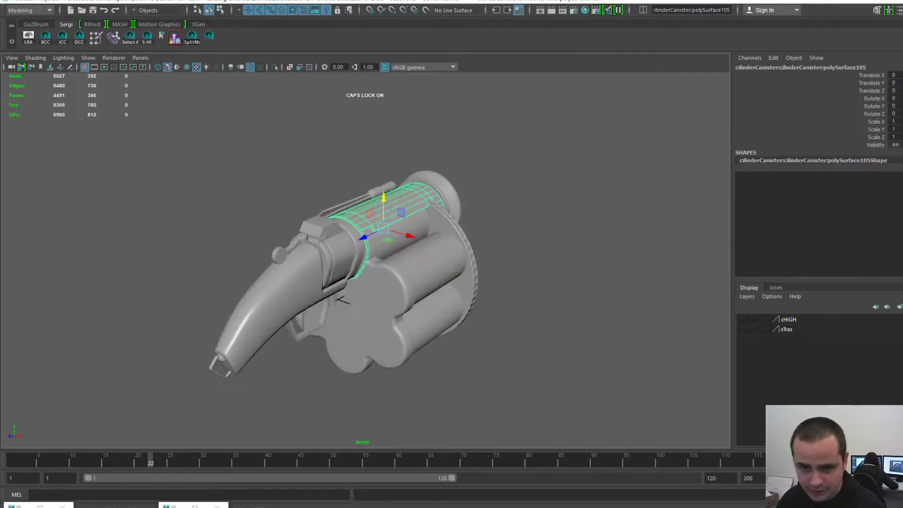
{"action": "key", "text": "ctrl+g"}
{"action": "key", "text": "space"}
{"action": "left_click", "coordinate": [571, 99]}
- Review the grouped model's UV layout in the UV Editor
{"action": "mouse_move", "coordinate": [595, 156]}
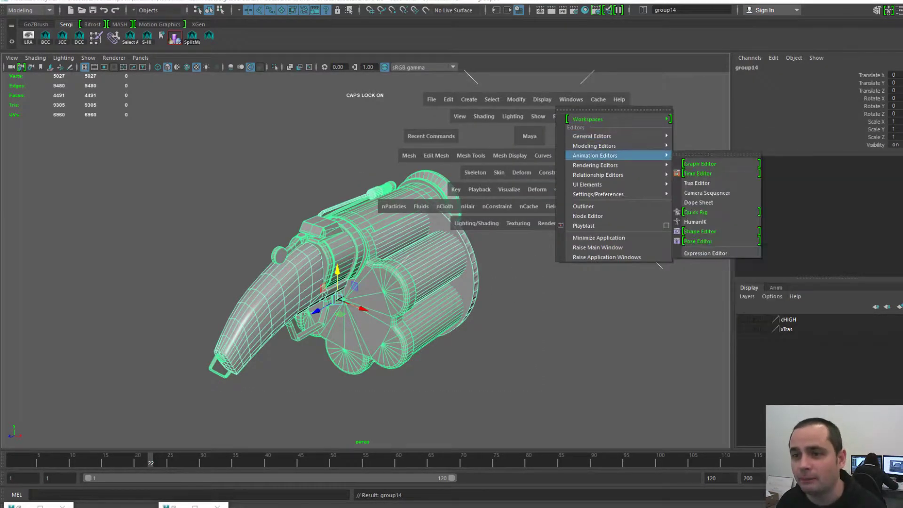
{"action": "left_click", "coordinate": [699, 173]}
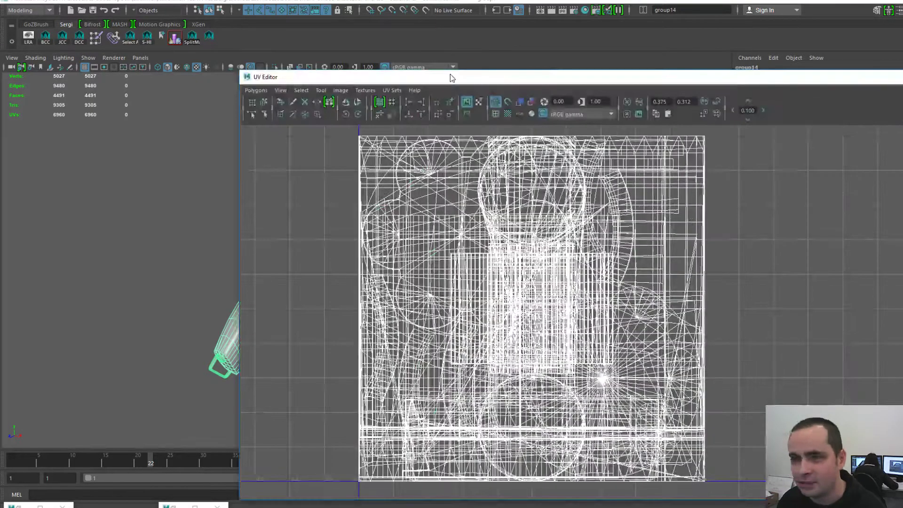
{"action": "left_click_drag", "start_coordinate": [450, 74], "coordinate": [902, 70]}
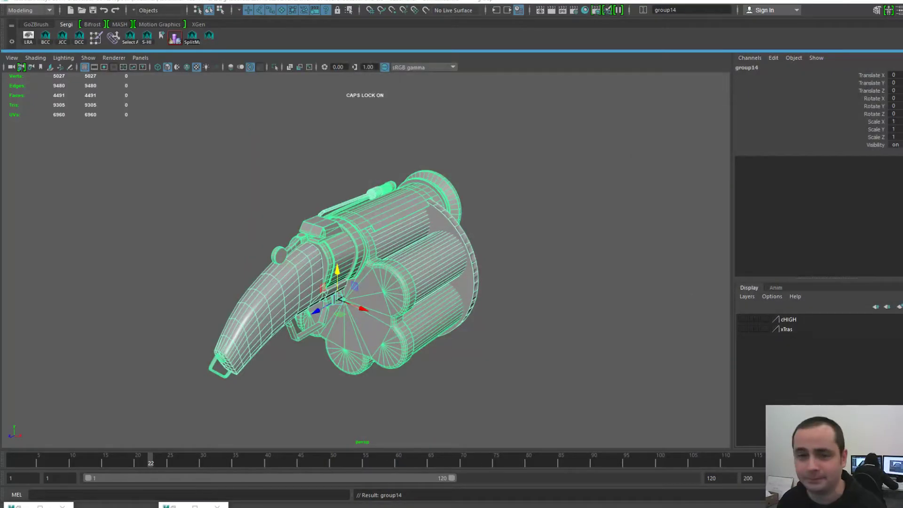
{"action": "left_click_drag", "start_coordinate": [416, 163], "coordinate": [406, 160], "text": "alt"}
- Bring up the Hypershade through the hotbox's Rendering Editors menu
{"action": "key", "text": "space"}
{"action": "left_click", "coordinate": [447, 124]}
{"action": "mouse_move", "coordinate": [475, 170]}
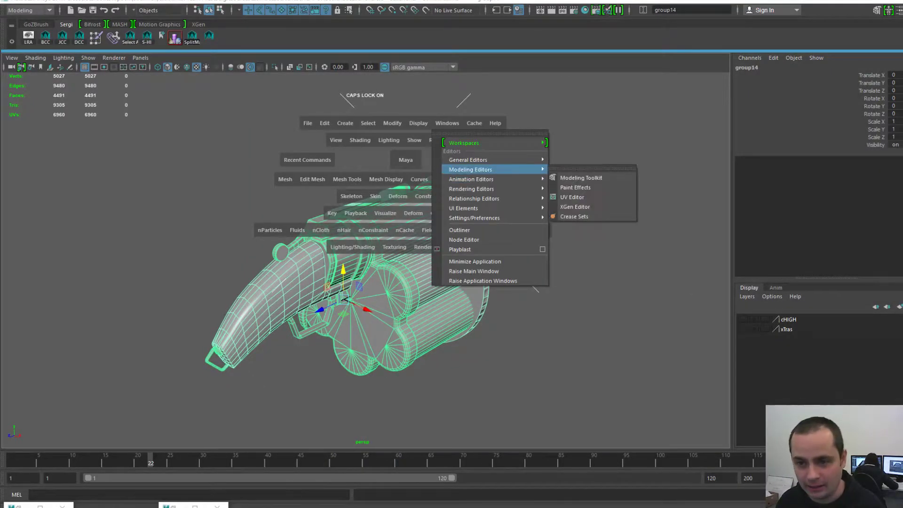
{"action": "mouse_move", "coordinate": [471, 189]}
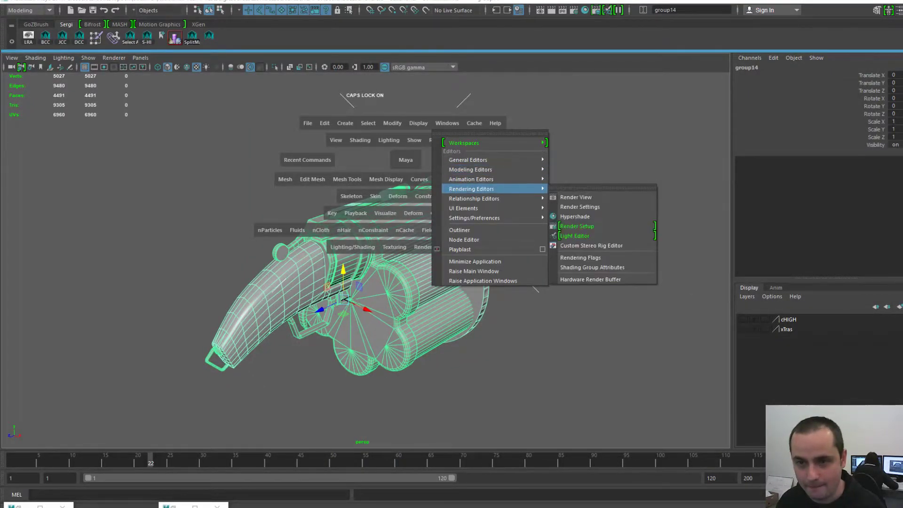
{"action": "left_click", "coordinate": [575, 217]}
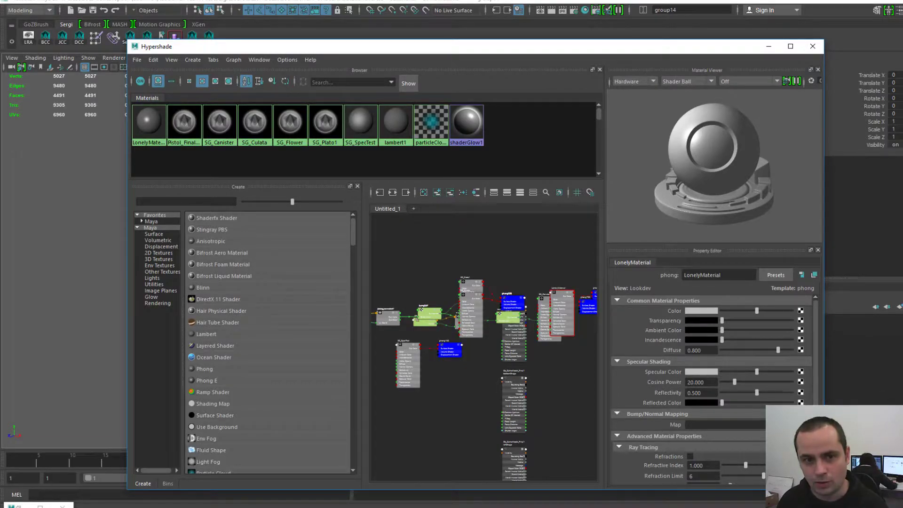
- Compare M_Pistol with SG_Canister, then delete Pistol_FinalGameModel:M_Pistol via Edit > Delete
{"action": "left_click", "coordinate": [184, 122]}
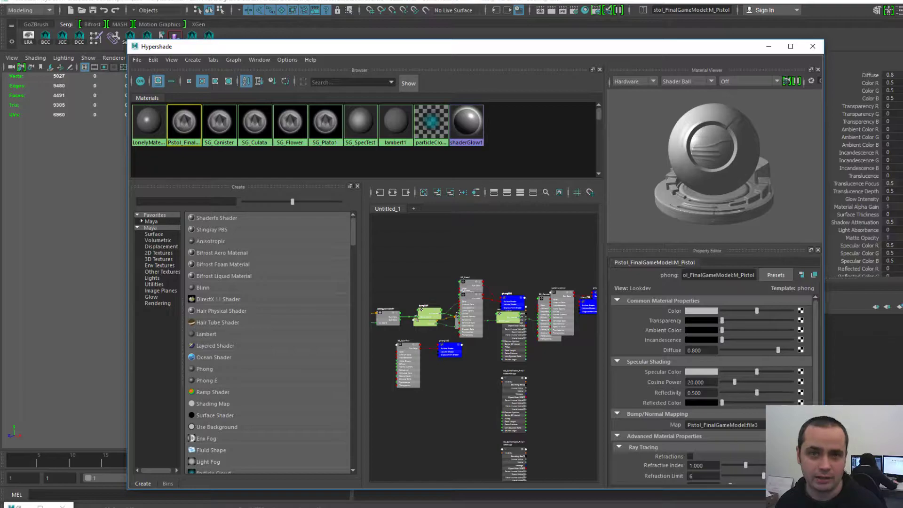
{"action": "left_click", "coordinate": [221, 115]}
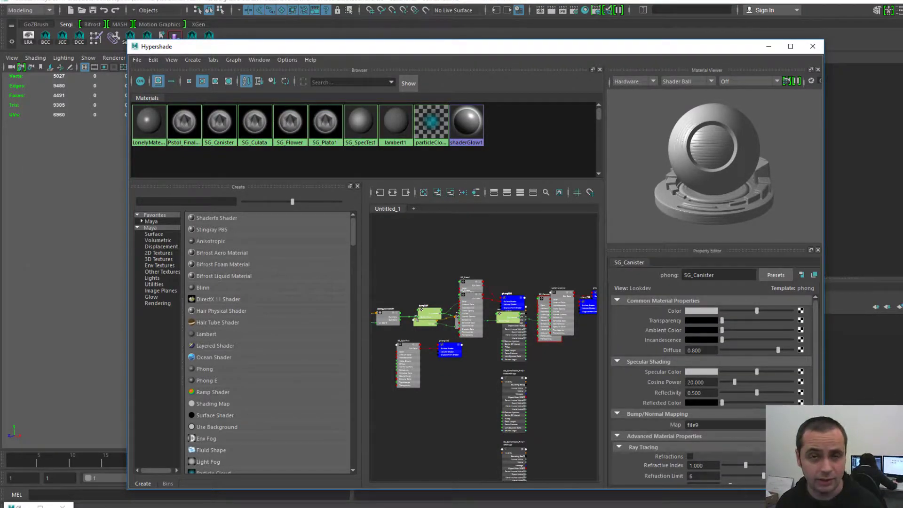
{"action": "left_click", "coordinate": [185, 124]}
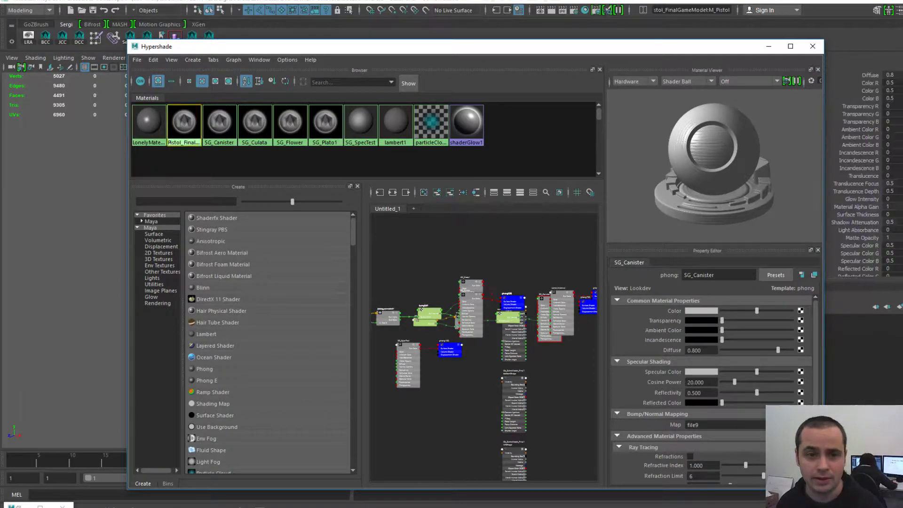
{"action": "left_click", "coordinate": [153, 60]}
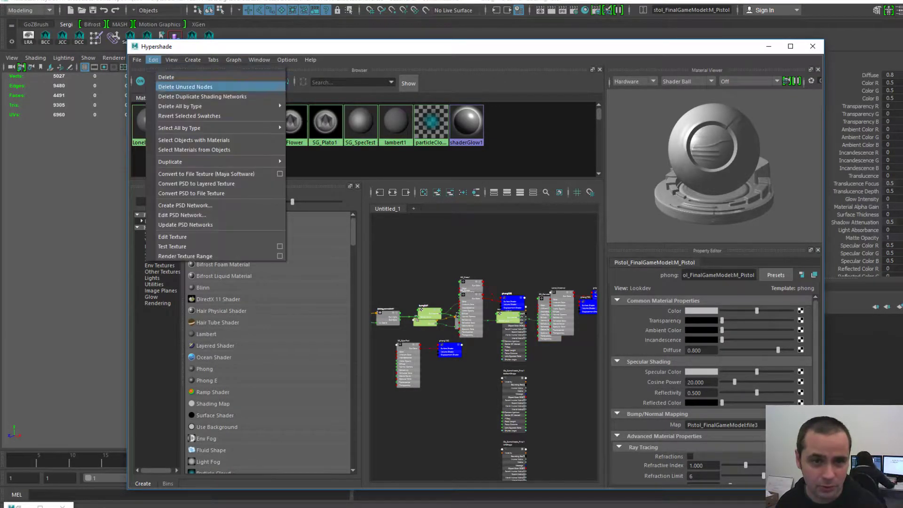
{"action": "left_click", "coordinate": [160, 74]}
{"action": "left_click", "coordinate": [193, 118]}
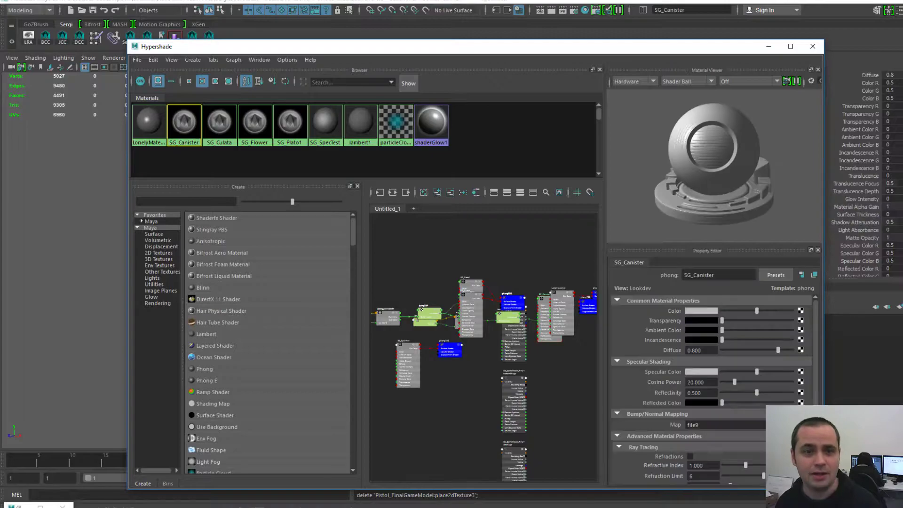
- Move Hypershade aside and select the objects using SG_Canister, SG_Culata and SG_Flower
{"action": "left_click_drag", "start_coordinate": [234, 46], "coordinate": [612, 50]}
{"action": "right_click", "coordinate": [565, 138]}
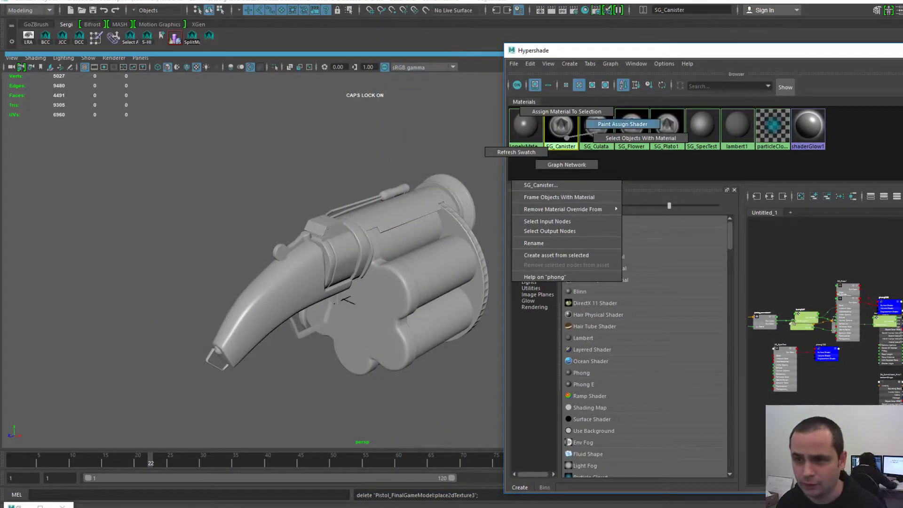
{"action": "left_click", "coordinate": [641, 138]}
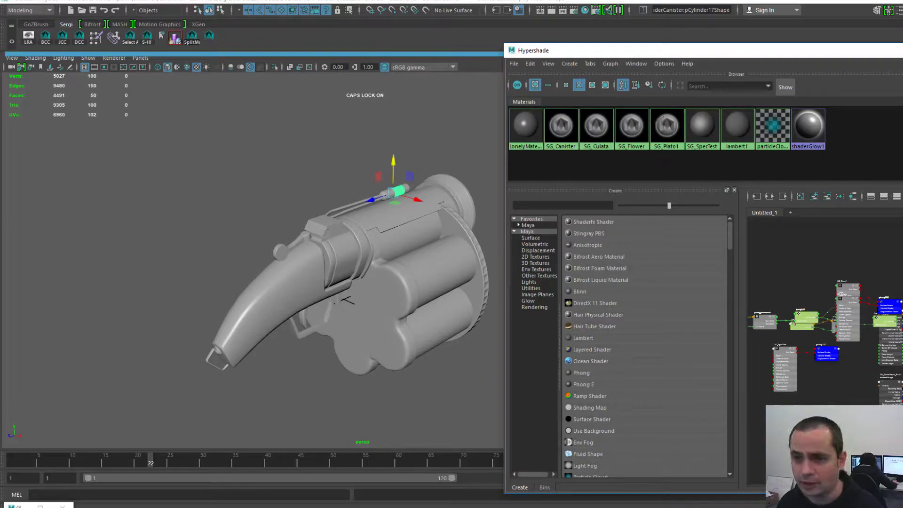
{"action": "right_click", "coordinate": [596, 133]}
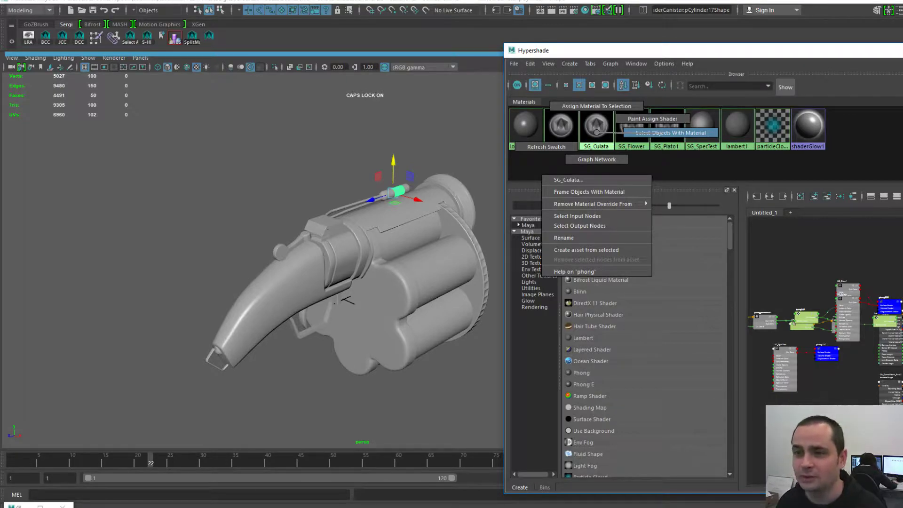
{"action": "left_click", "coordinate": [671, 133]}
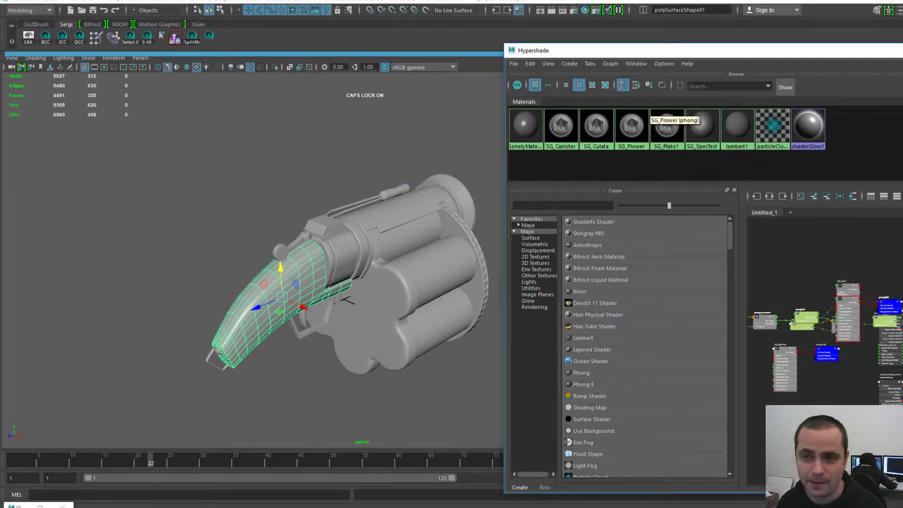
{"action": "right_click", "coordinate": [632, 126]}
{"action": "left_click", "coordinate": [696, 127]}
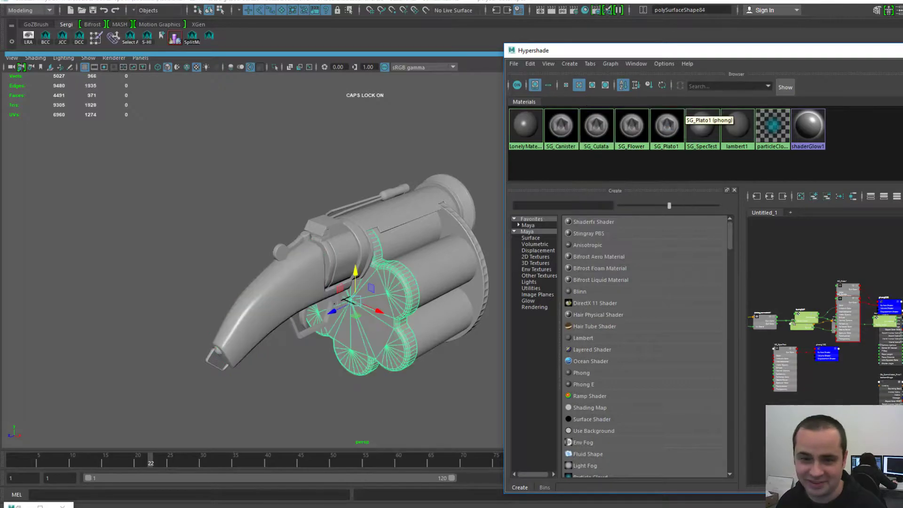
- Select the SG_Plato1 objects and orbit around the gun's front ring and side
{"action": "right_click", "coordinate": [667, 126]}
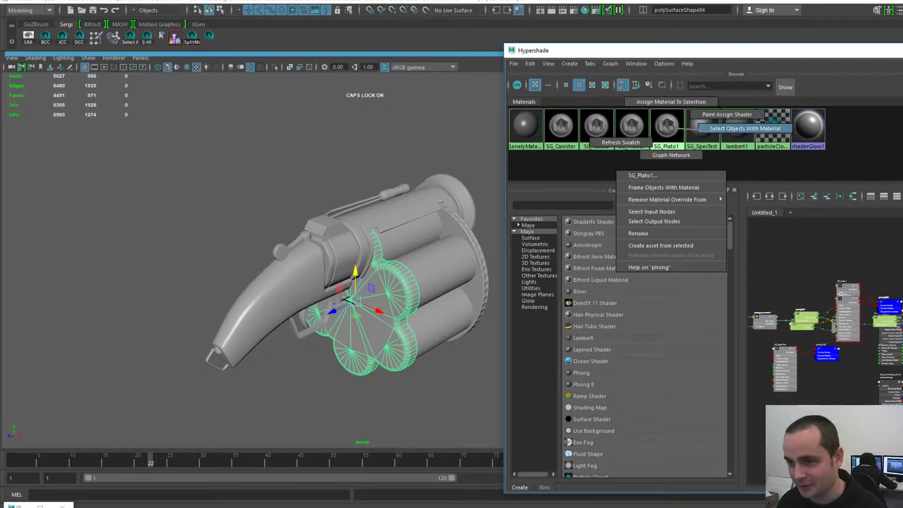
{"action": "left_click", "coordinate": [731, 127]}
{"action": "left_click_drag", "start_coordinate": [438, 268], "coordinate": [301, 277], "text": "alt"}
{"action": "middle_click_drag", "start_coordinate": [301, 277], "coordinate": [188, 195], "text": "alt"}
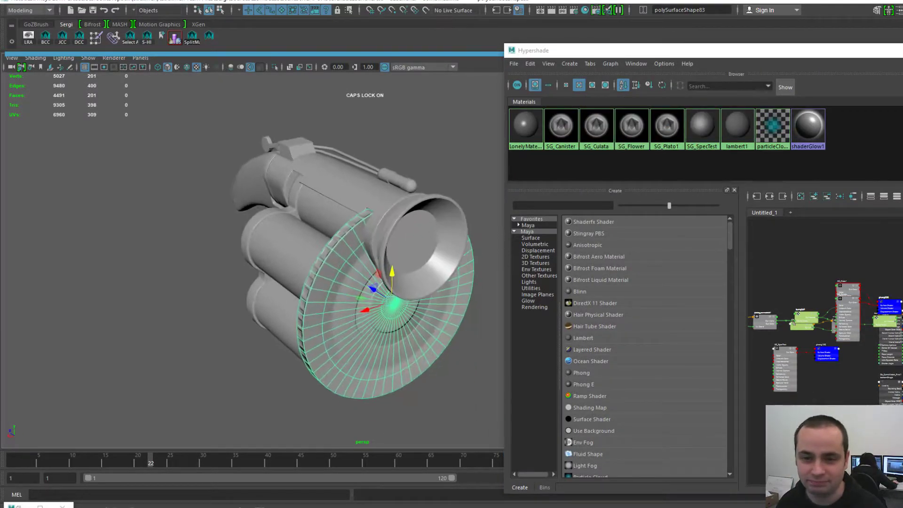
{"action": "right_click_drag", "start_coordinate": [188, 195], "coordinate": [216, 200], "text": "alt"}
{"action": "scroll", "coordinate": [348, 259], "scroll_direction": "up", "scroll_amount": 1}
{"action": "scroll", "coordinate": [348, 264], "scroll_direction": "down", "scroll_amount": 1}
{"action": "left_click_drag", "start_coordinate": [348, 263], "coordinate": [419, 259], "text": "alt"}
{"action": "middle_click_drag", "start_coordinate": [419, 260], "coordinate": [371, 255], "text": "alt"}
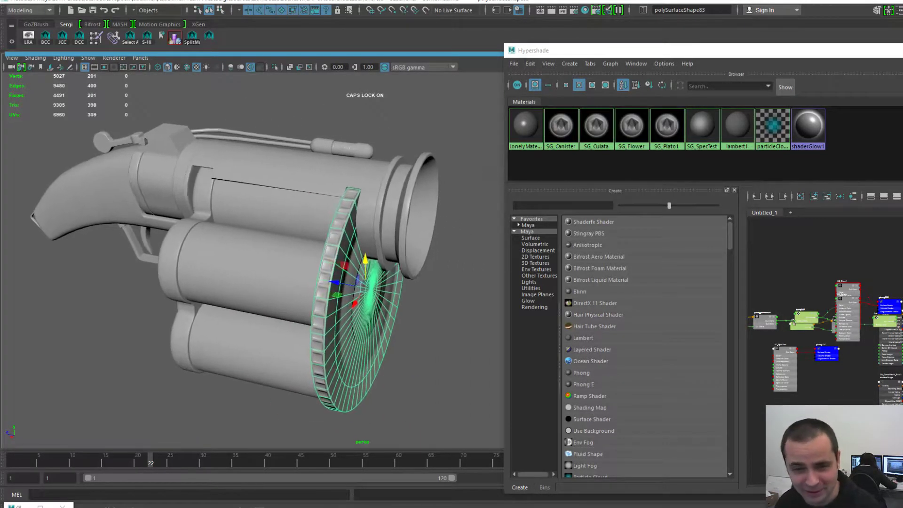
{"action": "scroll", "coordinate": [371, 255], "scroll_direction": "up", "scroll_amount": 1}
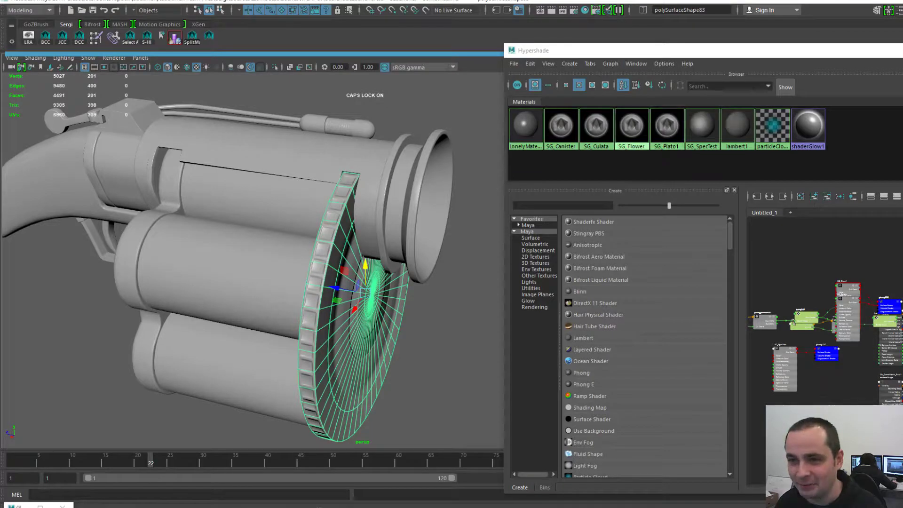
- Select the objects assigned the SG_SpecTest material
{"action": "left_click_drag", "start_coordinate": [620, 50], "coordinate": [566, 43]}
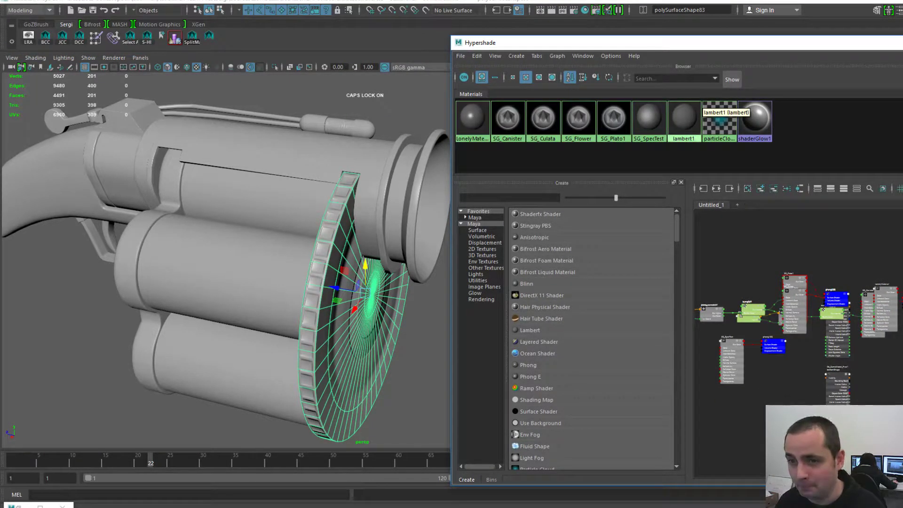
{"action": "right_click", "coordinate": [654, 115]}
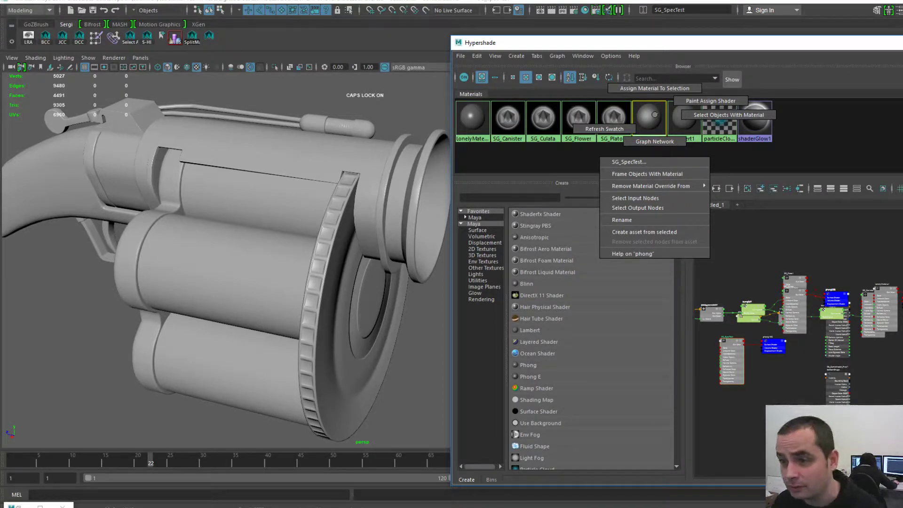
{"action": "left_click", "coordinate": [729, 115]}
{"action": "right_click_drag", "start_coordinate": [647, 123], "coordinate": [671, 120]}
{"action": "scroll", "coordinate": [301, 211], "scroll_direction": "down", "scroll_amount": 4}
{"action": "scroll", "coordinate": [301, 211], "scroll_direction": "up", "scroll_amount": 3}
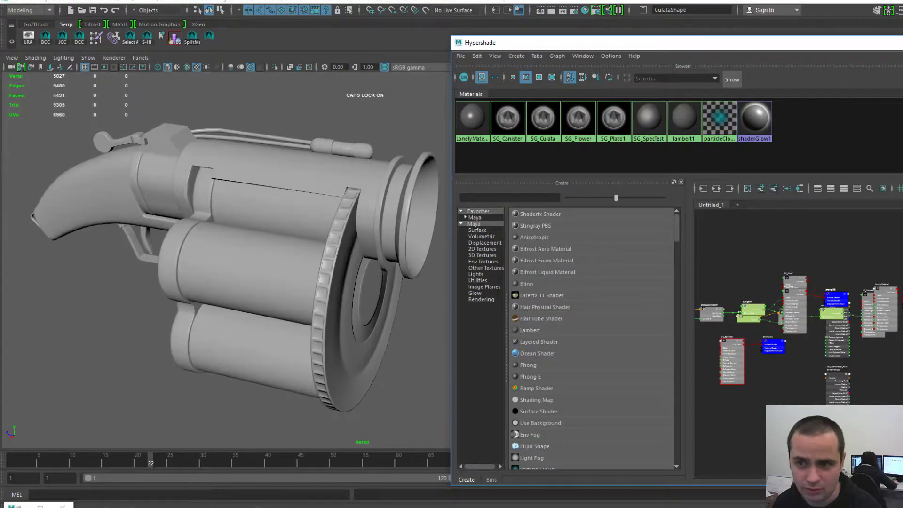
- Select the LonelyMaterial faces, inspect the gun's opposite side, then deselect them
{"action": "right_click_drag", "start_coordinate": [489, 110], "coordinate": [560, 111]}
{"action": "left_click_drag", "start_coordinate": [188, 263], "coordinate": [400, 287], "text": "alt"}
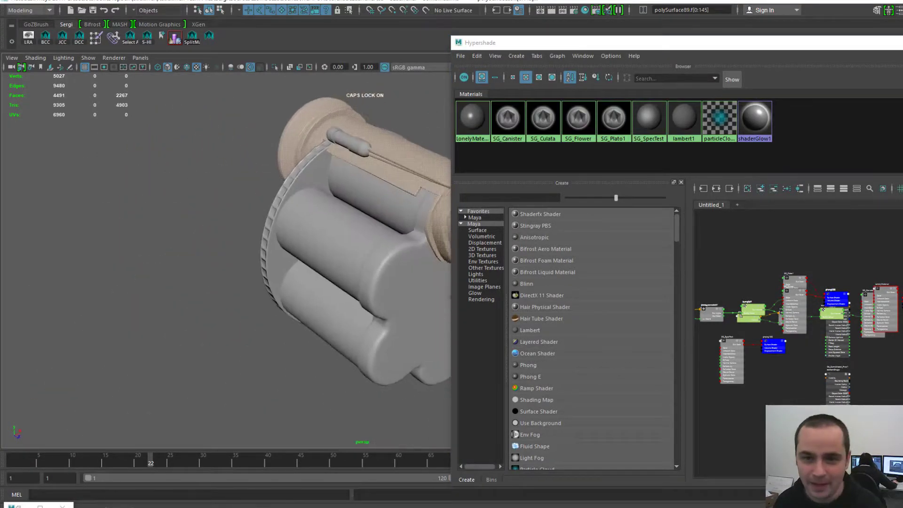
{"action": "middle_click_drag", "start_coordinate": [400, 287], "coordinate": [231, 297], "text": "alt"}
{"action": "right_click_drag", "start_coordinate": [230, 296], "coordinate": [145, 282], "text": "alt"}
{"action": "left_click_drag", "start_coordinate": [283, 263], "coordinate": [156, 256], "text": "alt"}
{"action": "right_click_drag", "start_coordinate": [188, 257], "coordinate": [264, 259], "text": "alt"}
{"action": "middle_click_drag", "start_coordinate": [357, 235], "coordinate": [274, 269], "text": "alt"}
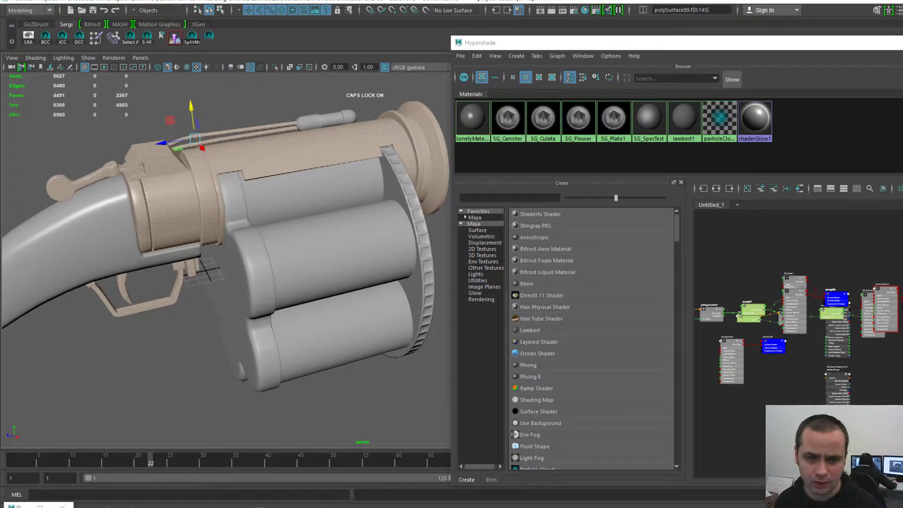
{"action": "left_click", "coordinate": [776, 103]}
- Drag the Hypershade window off the right edge of the screen
{"action": "left_click_drag", "start_coordinate": [856, 43], "coordinate": [741, 38]}
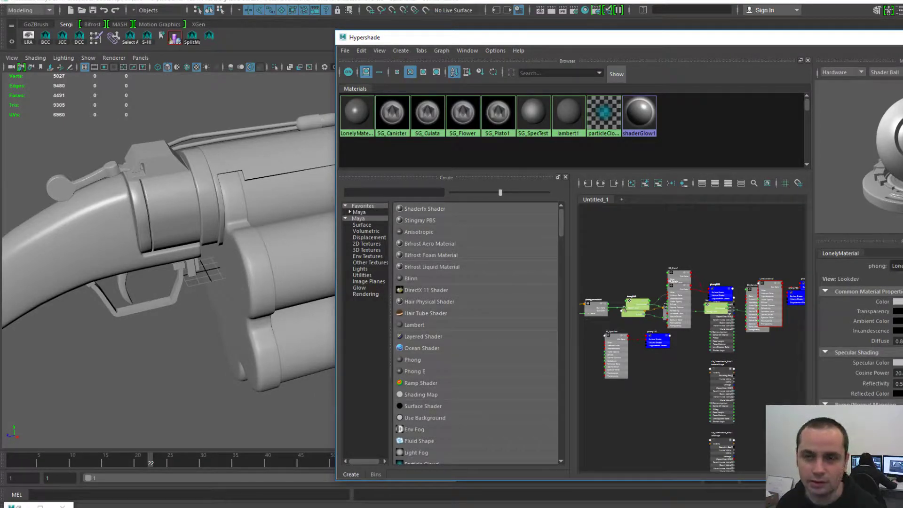
{"action": "left_click_drag", "start_coordinate": [468, 39], "coordinate": [394, 19]}
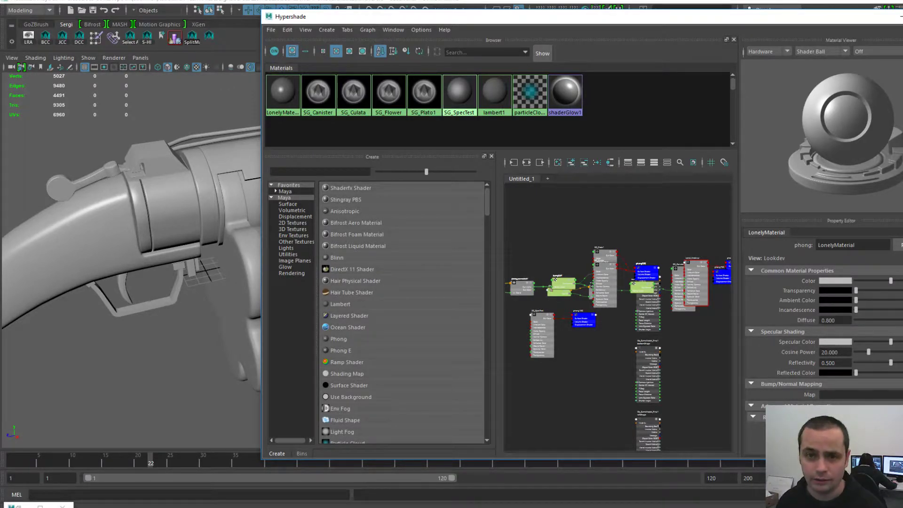
{"action": "left_click_drag", "start_coordinate": [516, 16], "coordinate": [902, 15]}
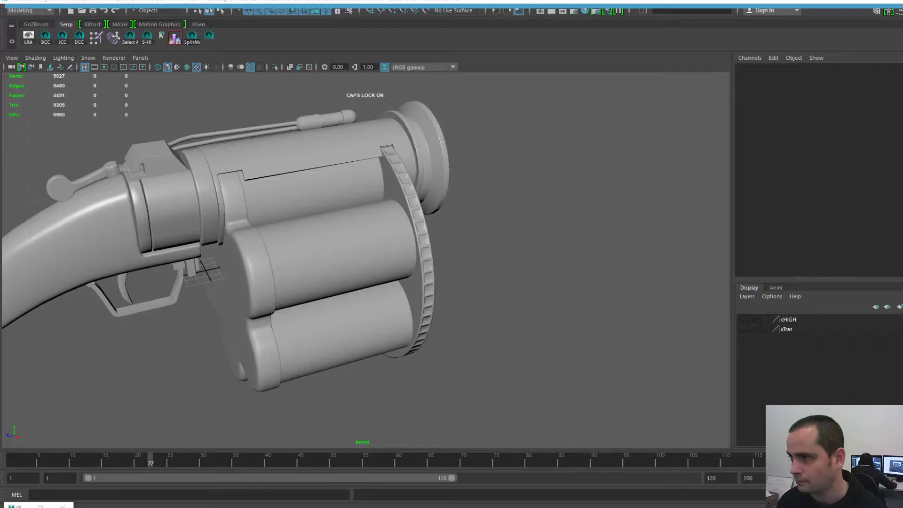
- Float the UV Editor as a separate window and show 3D-Coat 4.8.16A in a small window
{"action": "left_click_drag", "start_coordinate": [902, 47], "coordinate": [352, 57]}
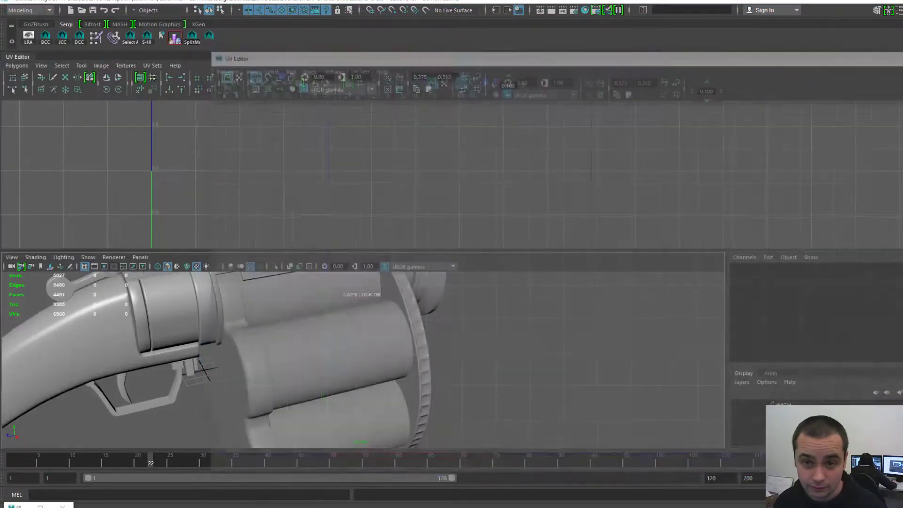
{"action": "left_click_drag", "start_coordinate": [17, 57], "coordinate": [902, 57]}
{"action": "left_click_drag", "start_coordinate": [902, 129], "coordinate": [529, 114]}
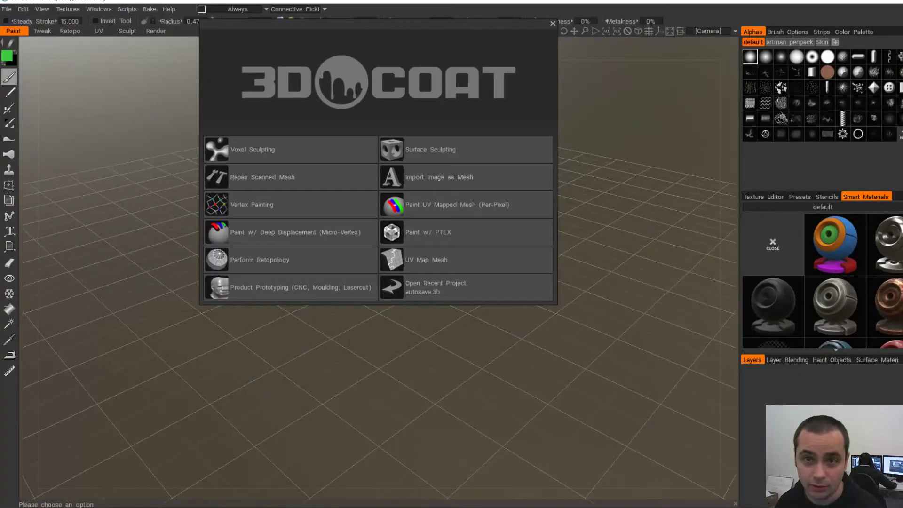
{"action": "left_click_drag", "start_coordinate": [377, 24], "coordinate": [416, 154]}
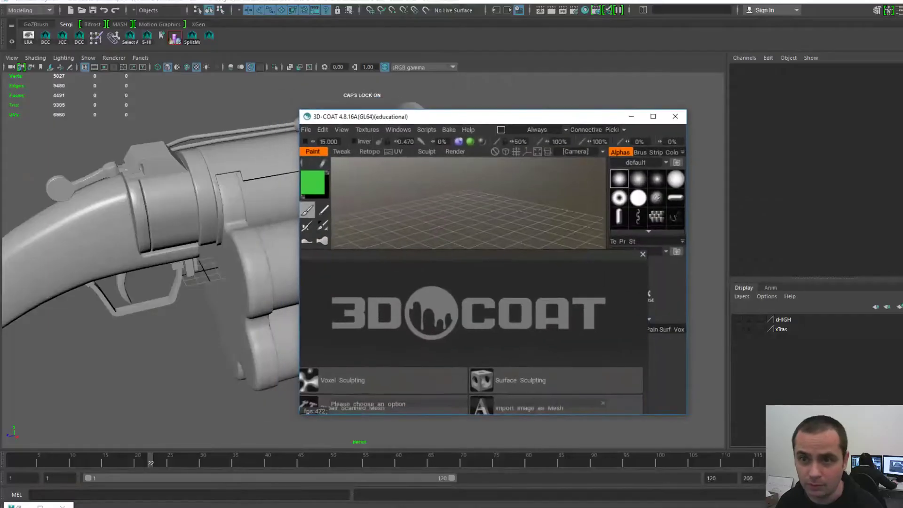
- Minimise 3D-Coat and orbit Maya's view higher over the launcher's muzzle side
{"action": "key", "text": "super+Down"}
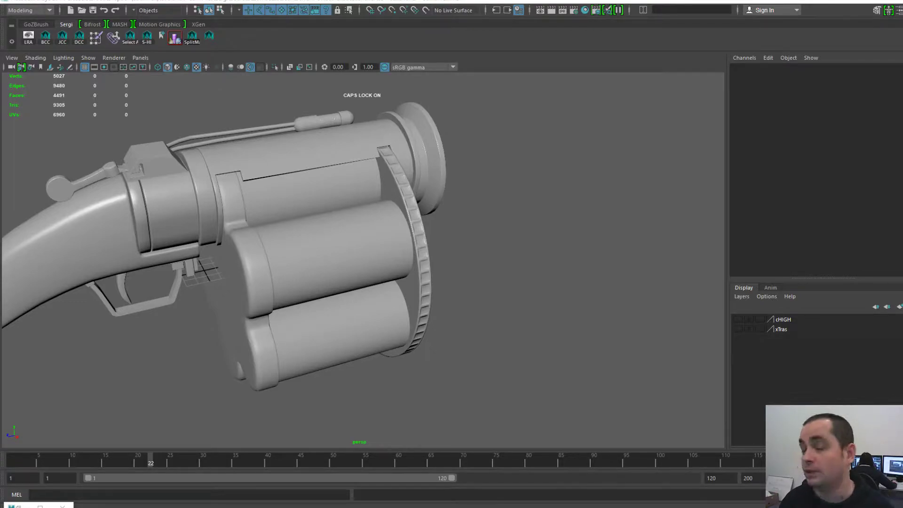
{"action": "right_click_drag", "start_coordinate": [358, 254], "coordinate": [414, 263], "text": "alt"}
{"action": "left_click_drag", "start_coordinate": [414, 264], "coordinate": [340, 283], "text": "alt"}
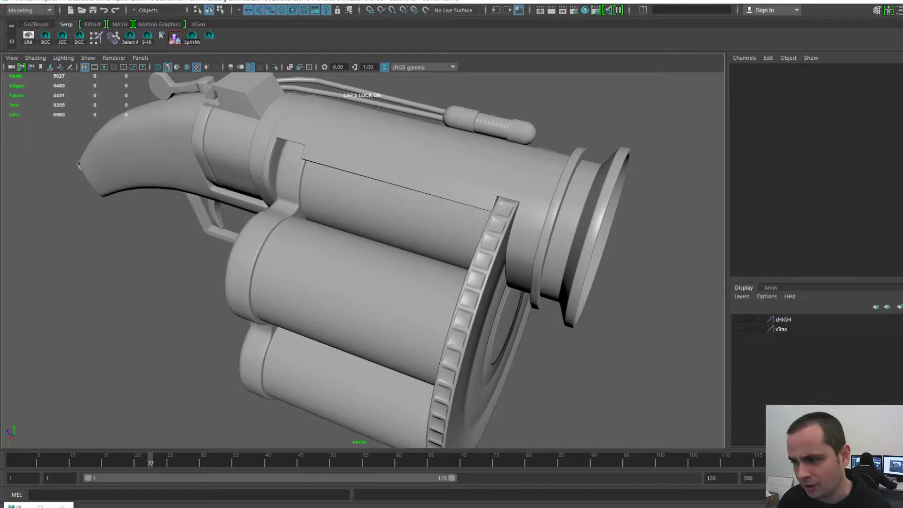
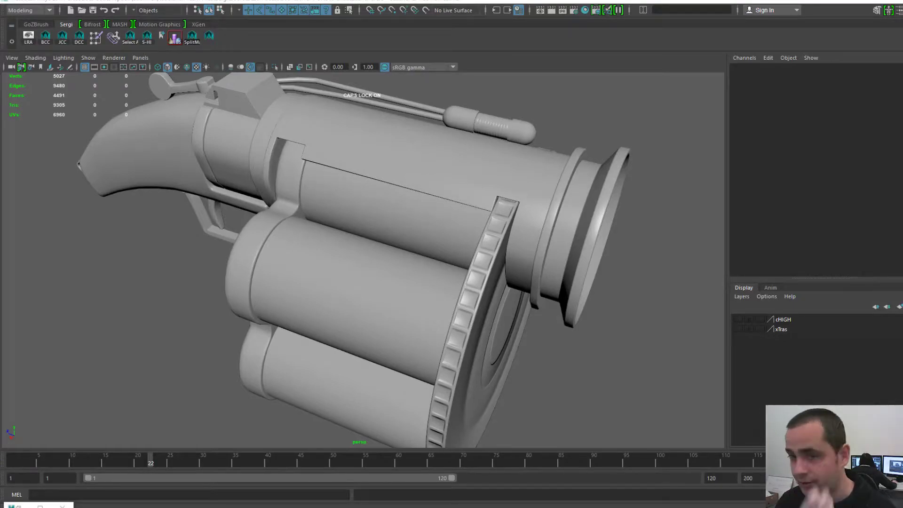
- Select the small canister on the barrel and pull the view back to show the whole launcher
{"action": "left_click", "coordinate": [492, 126]}
{"action": "scroll", "coordinate": [492, 141], "scroll_direction": "down", "scroll_amount": 4}
{"action": "scroll", "coordinate": [492, 141], "scroll_direction": "up", "scroll_amount": 3}
{"action": "left_click_drag", "start_coordinate": [493, 141], "coordinate": [440, 141], "text": "alt"}
{"action": "middle_click_drag", "start_coordinate": [386, 264], "coordinate": [351, 242], "text": "alt"}
{"action": "scroll", "coordinate": [351, 241], "scroll_direction": "down", "scroll_amount": 3}
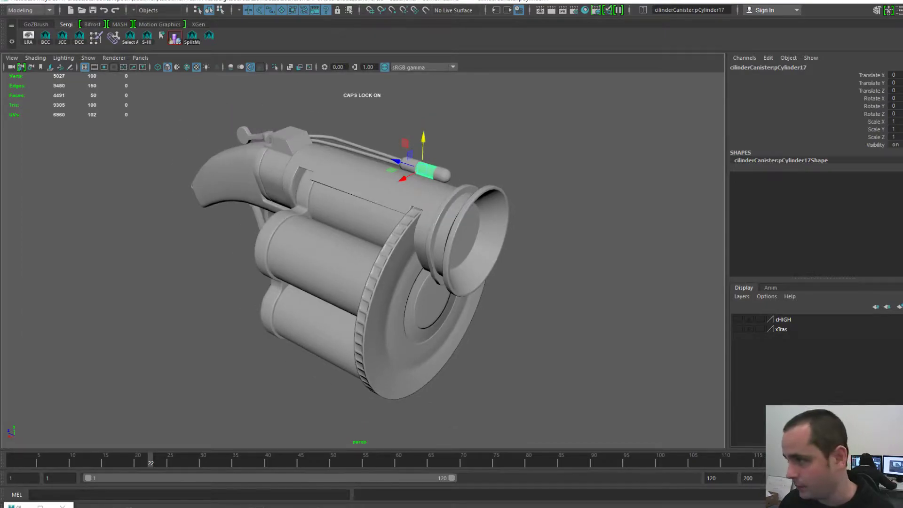
- Dock the UV Editor beside the viewport and select the curved grip to show its UVs
{"action": "left_click_drag", "start_coordinate": [902, 122], "coordinate": [608, 45]}
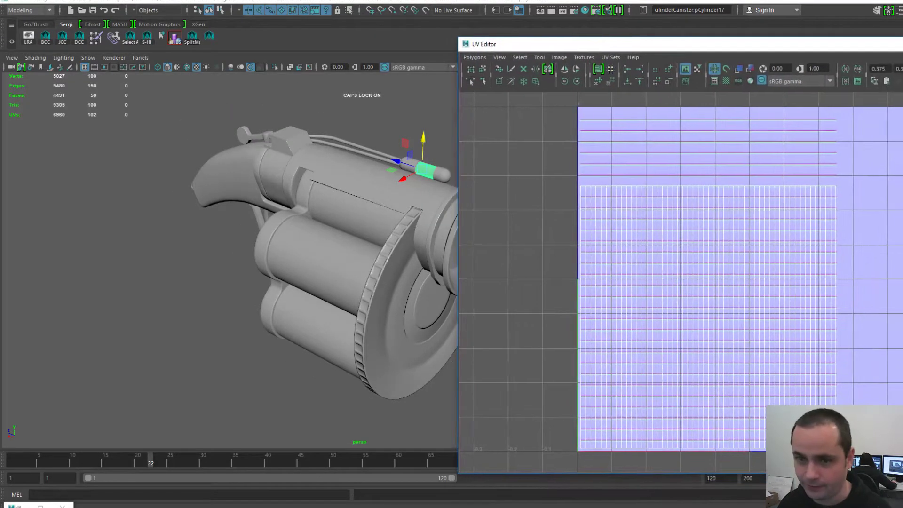
{"action": "key", "text": "Up"}
{"action": "left_click_drag", "start_coordinate": [671, 46], "coordinate": [640, 43]}
{"action": "middle_click_drag", "start_coordinate": [343, 264], "coordinate": [223, 262], "text": "alt"}
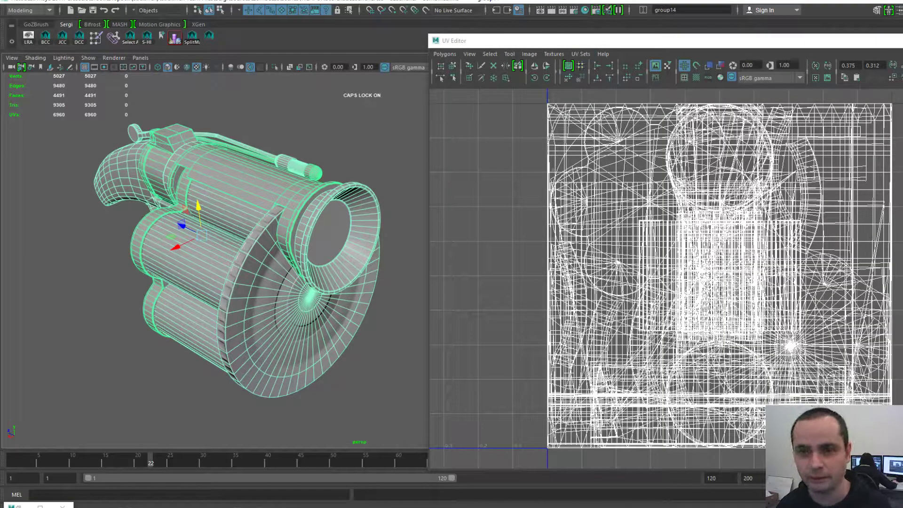
{"action": "left_click_drag", "start_coordinate": [469, 43], "coordinate": [425, 34]}
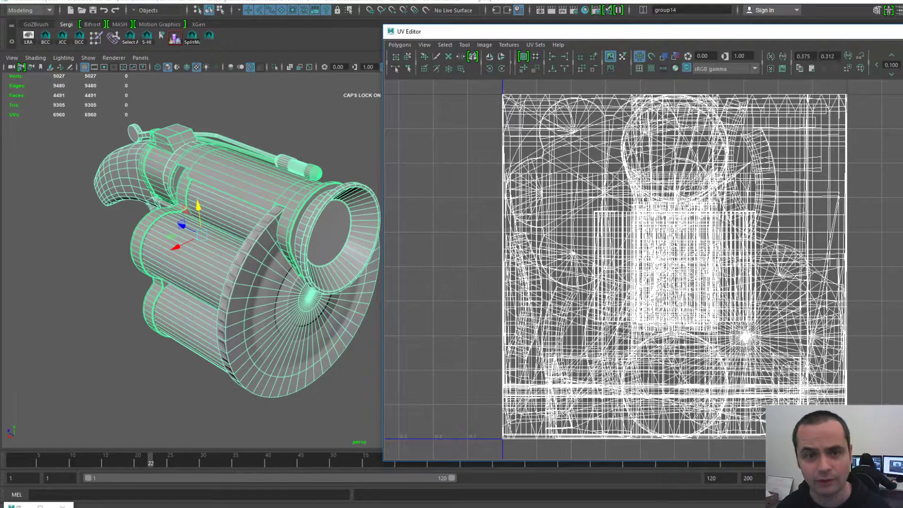
{"action": "left_click", "coordinate": [118, 175]}
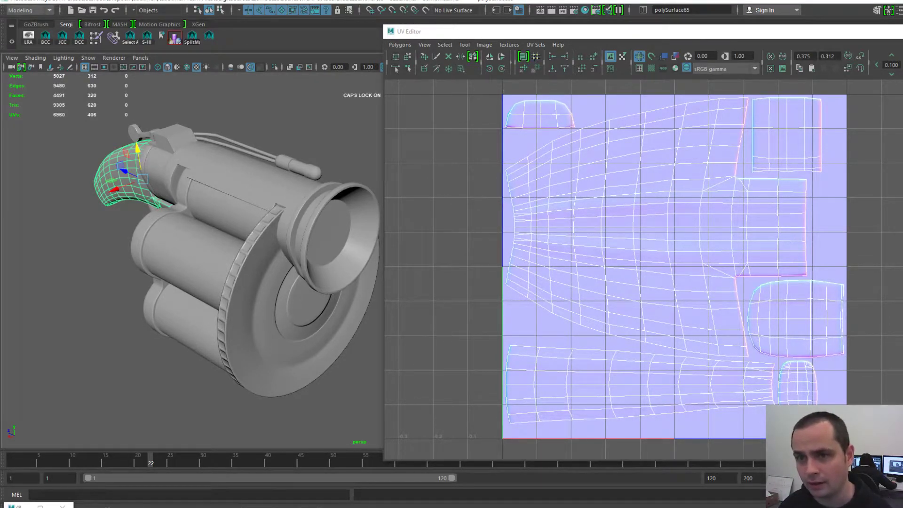
- Turn off Image > Display Image in the UV Editor
{"action": "left_click", "coordinate": [509, 44]}
{"action": "mouse_move", "coordinate": [484, 44]}
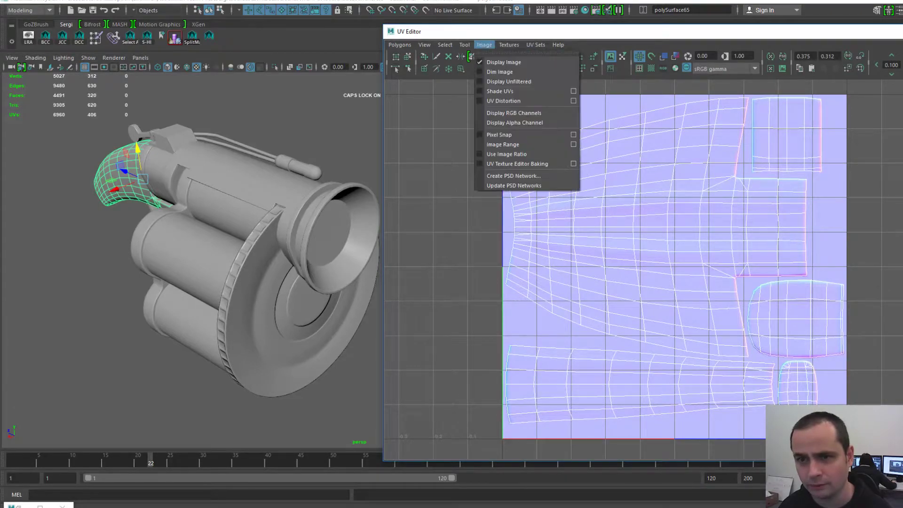
{"action": "left_click", "coordinate": [505, 61]}
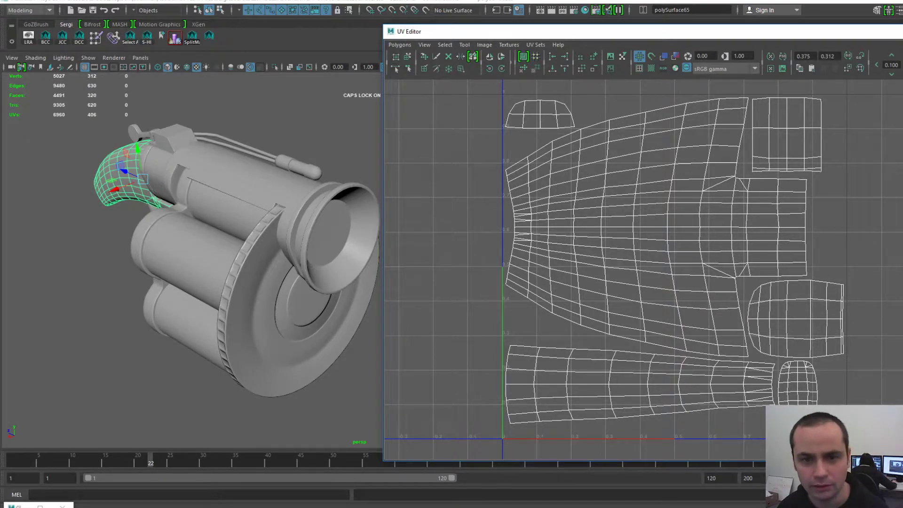
- Select the canister, the larger tube and the outer barrel shell to inspect their UVs
{"action": "left_click", "coordinate": [298, 168]}
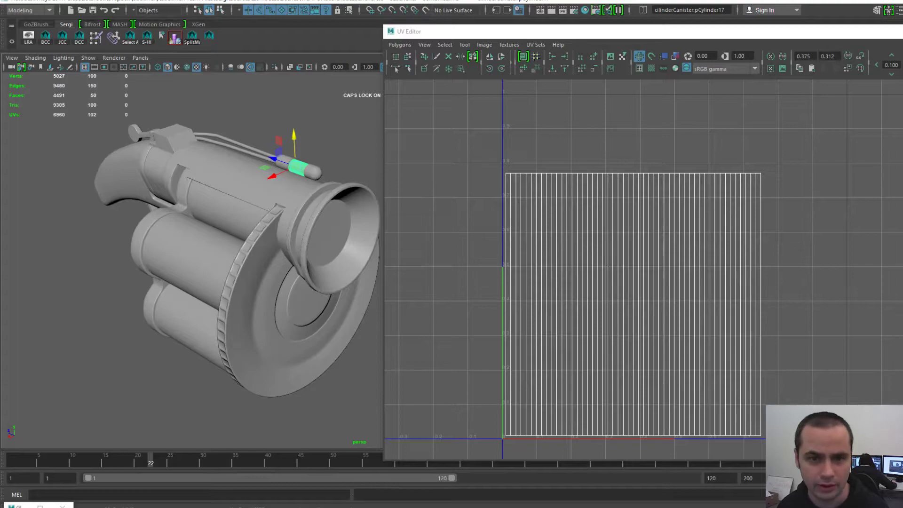
{"action": "left_click", "coordinate": [226, 212]}
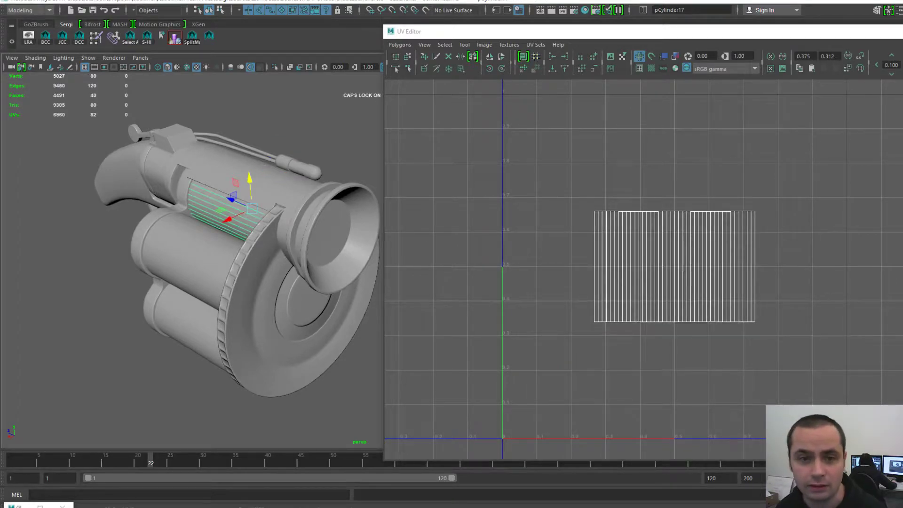
{"action": "left_click", "coordinate": [234, 165]}
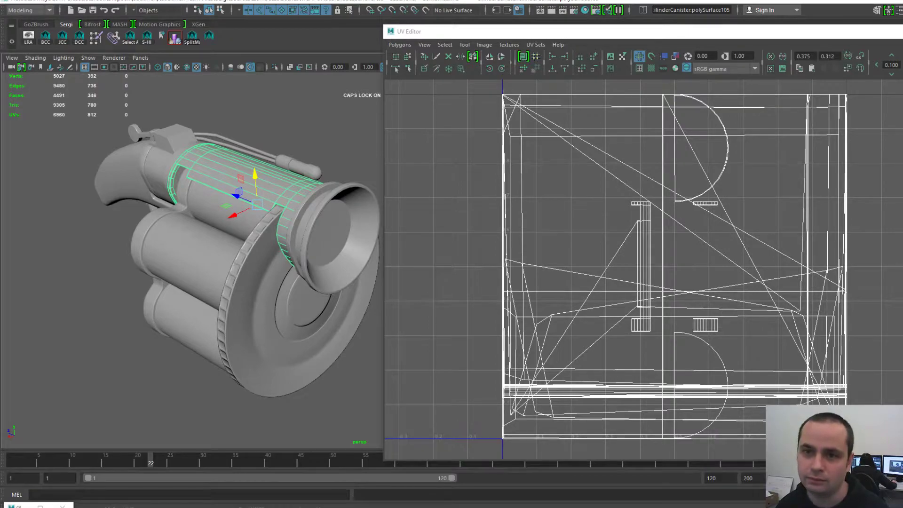
{"action": "left_click_drag", "start_coordinate": [441, 33], "coordinate": [385, 26]}
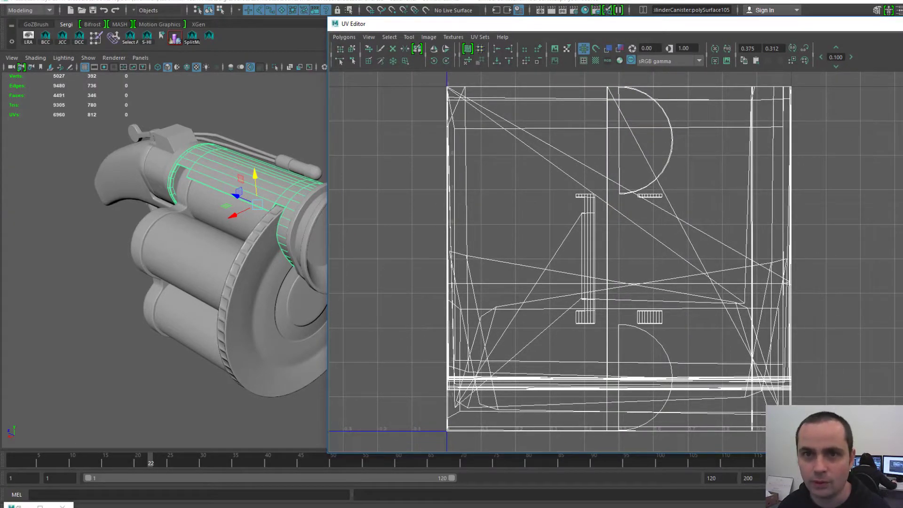
{"action": "left_click_drag", "start_coordinate": [385, 23], "coordinate": [500, 62]}
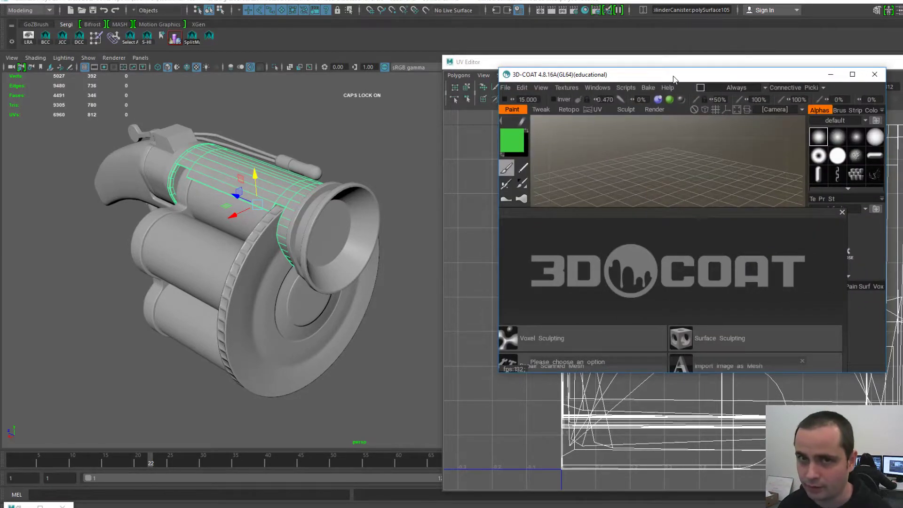
{"action": "left_click_drag", "start_coordinate": [673, 77], "coordinate": [902, 91]}
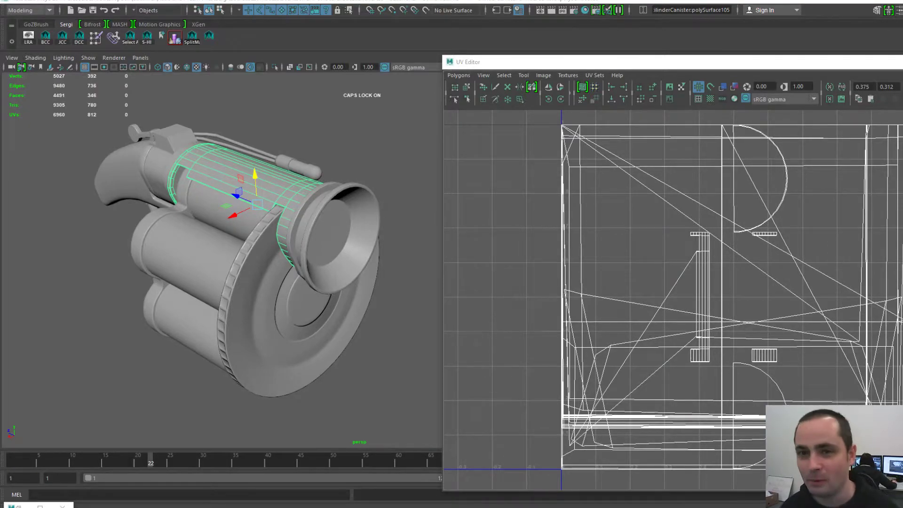
- Orbit and pan the view from the outer barrel shell around toward the grip
{"action": "scroll", "coordinate": [236, 244], "scroll_direction": "up", "scroll_amount": 3}
{"action": "middle_click_drag", "start_coordinate": [235, 244], "coordinate": [293, 264], "text": "alt"}
{"action": "left_click_drag", "start_coordinate": [281, 163], "coordinate": [327, 157], "text": "alt"}
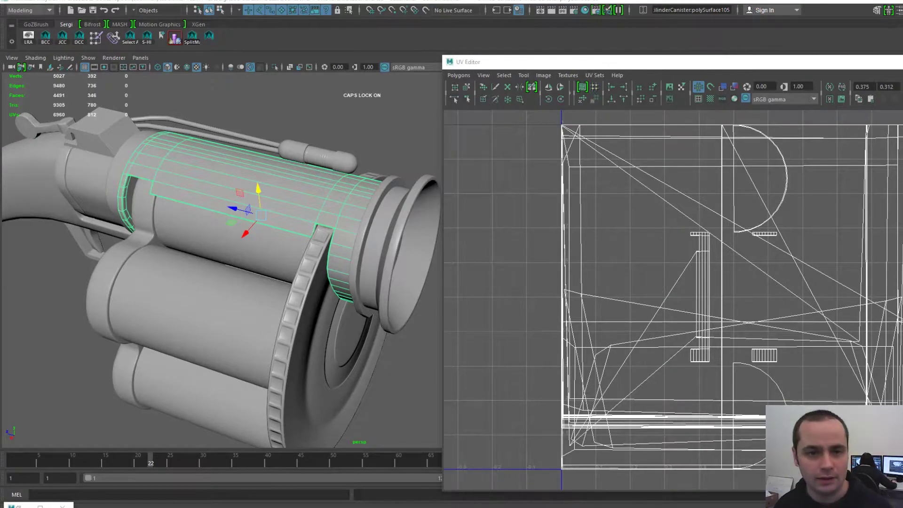
{"action": "left_click_drag", "start_coordinate": [245, 245], "coordinate": [216, 263], "text": "alt"}
{"action": "middle_click_drag", "start_coordinate": [216, 263], "coordinate": [221, 271], "text": "alt"}
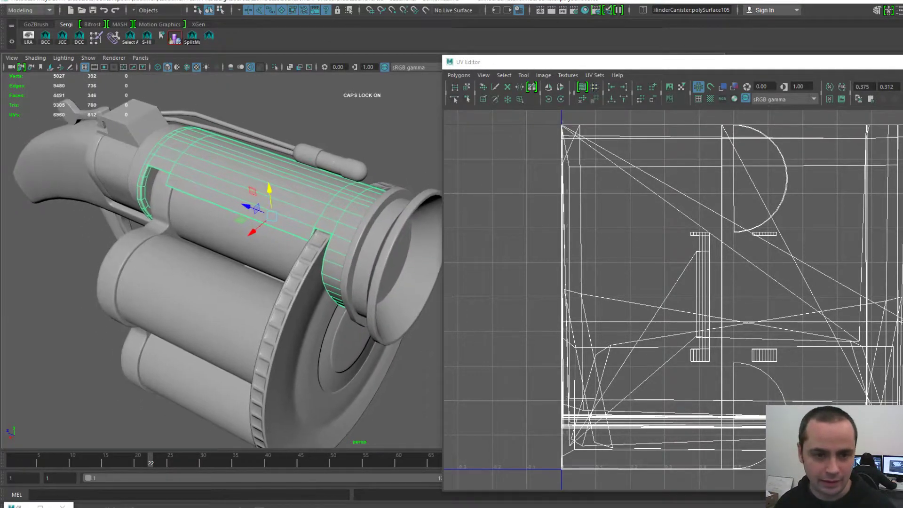
{"action": "right_click_drag", "start_coordinate": [220, 271], "coordinate": [164, 271], "text": "alt"}
{"action": "middle_click_drag", "start_coordinate": [165, 271], "coordinate": [207, 271], "text": "alt"}
{"action": "right_click_drag", "start_coordinate": [207, 271], "coordinate": [254, 271], "text": "alt"}
{"action": "left_click_drag", "start_coordinate": [235, 271], "coordinate": [287, 249], "text": "alt"}
{"action": "right_click_drag", "start_coordinate": [287, 249], "coordinate": [329, 250], "text": "alt"}
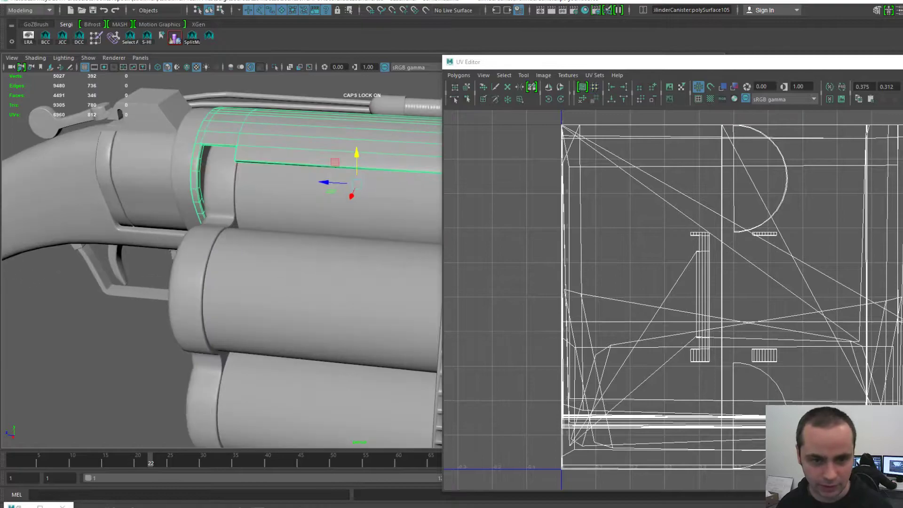
{"action": "middle_click_drag", "start_coordinate": [188, 263], "coordinate": [320, 231], "text": "alt"}
{"action": "left_click_drag", "start_coordinate": [320, 231], "coordinate": [362, 230], "text": "alt"}
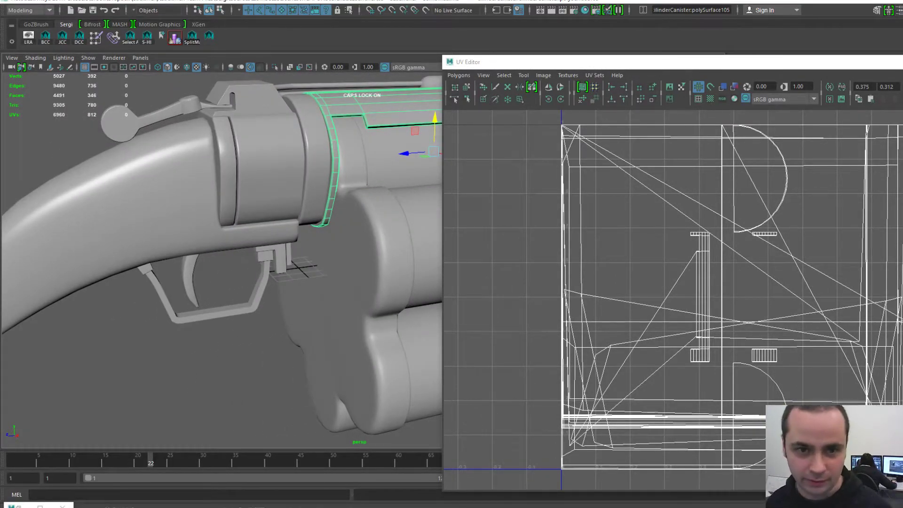
- Select and frame the hammer piece, then orbit out to view the rear of the gun
{"action": "left_click", "coordinate": [121, 123]}
{"action": "key", "text": "f"}
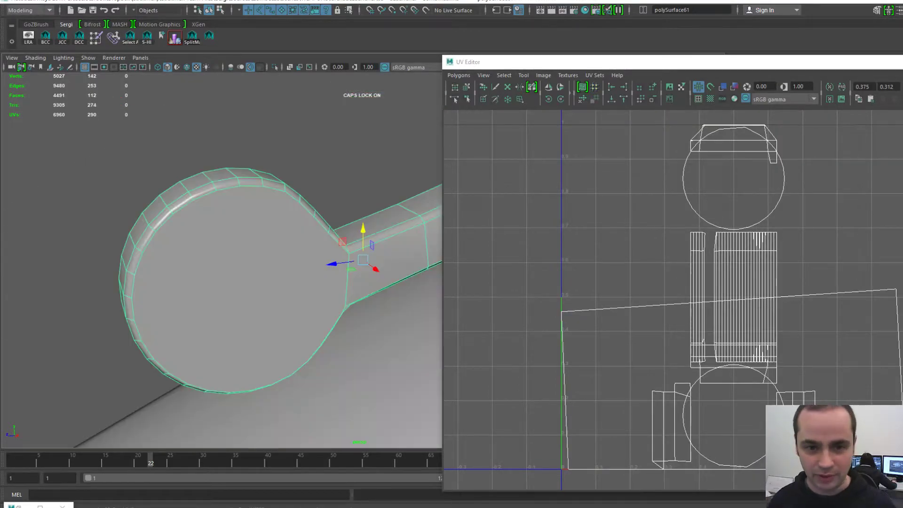
{"action": "left_click_drag", "start_coordinate": [301, 254], "coordinate": [268, 252], "text": "alt"}
{"action": "middle_click_drag", "start_coordinate": [268, 252], "coordinate": [184, 220], "text": "alt"}
{"action": "right_click_drag", "start_coordinate": [278, 254], "coordinate": [108, 254], "text": "alt"}
{"action": "middle_click_drag", "start_coordinate": [224, 292], "coordinate": [64, 235], "text": "alt"}
{"action": "left_click_drag", "start_coordinate": [141, 235], "coordinate": [202, 244], "text": "alt"}
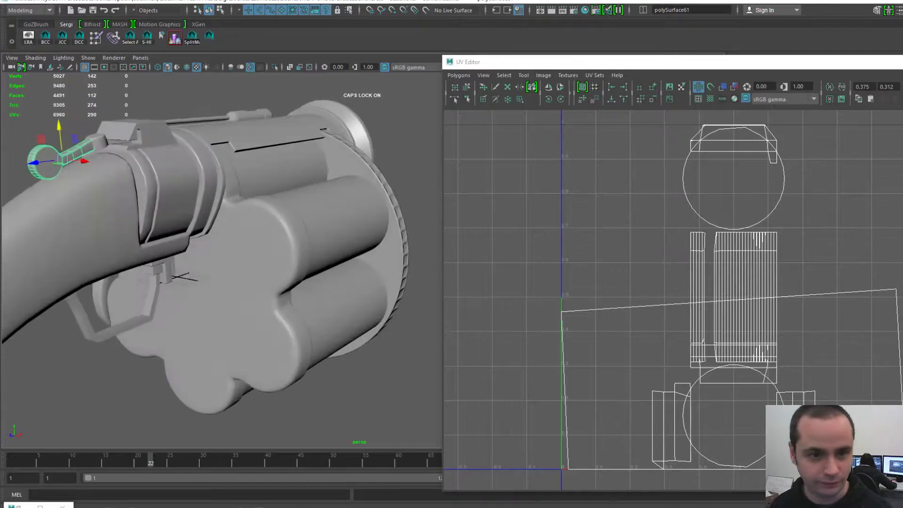
{"action": "middle_click_drag", "start_coordinate": [203, 245], "coordinate": [377, 190], "text": "alt"}
- Select the end cap at the grip's tip and frame it in the viewport and UV layout
{"action": "left_click", "coordinate": [135, 285]}
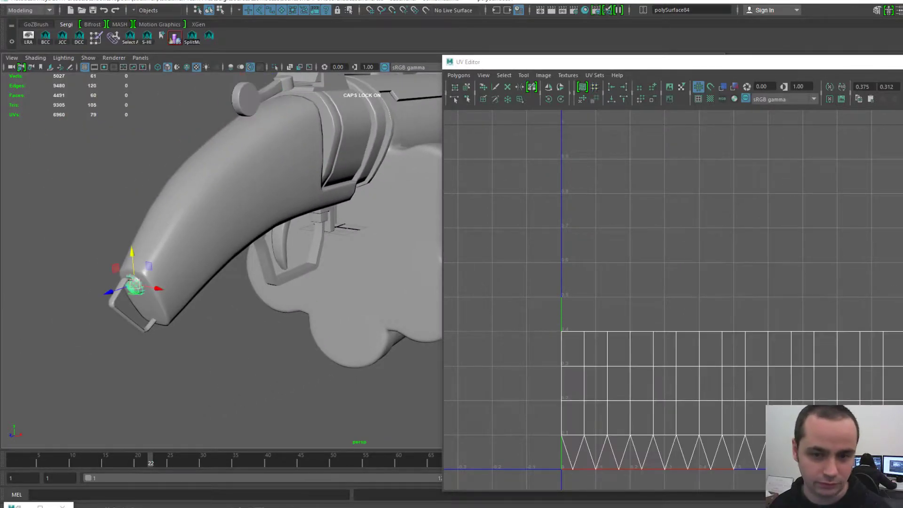
{"action": "left_click_drag", "start_coordinate": [734, 62], "coordinate": [690, 28]}
{"action": "right_click_drag", "start_coordinate": [696, 264], "coordinate": [673, 264], "text": "alt"}
{"action": "middle_click_drag", "start_coordinate": [706, 282], "coordinate": [639, 245], "text": "alt"}
{"action": "right_click_drag", "start_coordinate": [639, 245], "coordinate": [668, 245], "text": "alt"}
{"action": "middle_click_drag", "start_coordinate": [668, 245], "coordinate": [723, 251], "text": "alt"}
{"action": "key", "text": "f"}
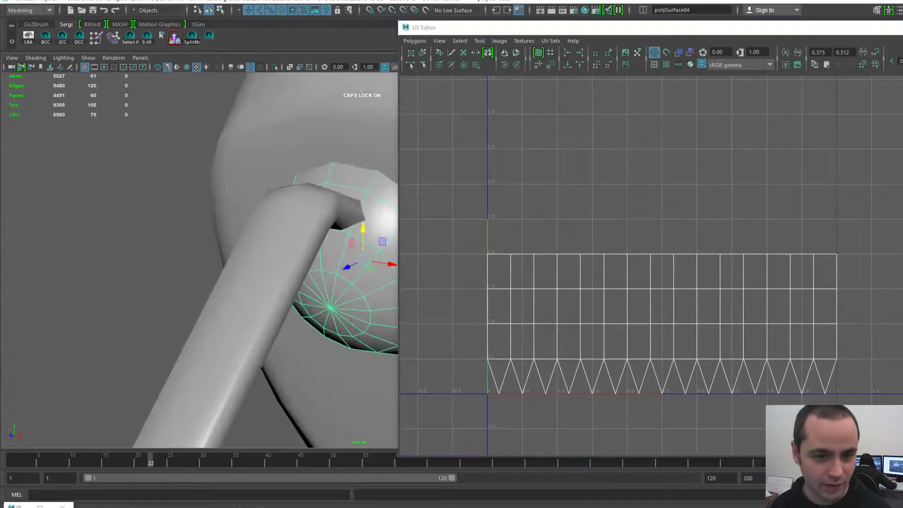
{"action": "middle_click_drag", "start_coordinate": [358, 258], "coordinate": [256, 245], "text": "alt"}
{"action": "right_click_drag", "start_coordinate": [256, 245], "coordinate": [212, 247], "text": "alt"}
{"action": "left_click_drag", "start_coordinate": [277, 264], "coordinate": [297, 273], "text": "alt"}
{"action": "middle_click_drag", "start_coordinate": [298, 273], "coordinate": [218, 250], "text": "alt"}
- Delete the end cap's construction history with Edit > Delete by Type > History from the hotbox
{"action": "key", "text": "space"}
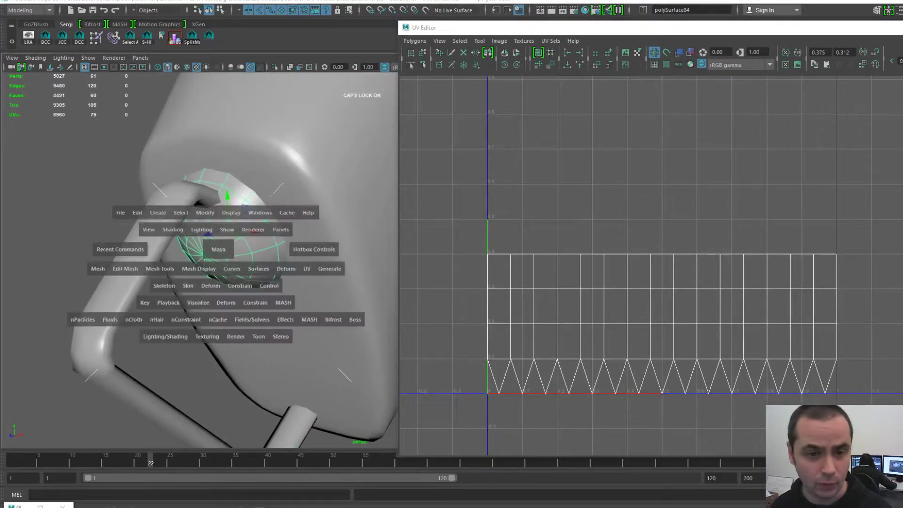
{"action": "left_click", "coordinate": [137, 213]}
{"action": "mouse_move", "coordinate": [162, 329]}
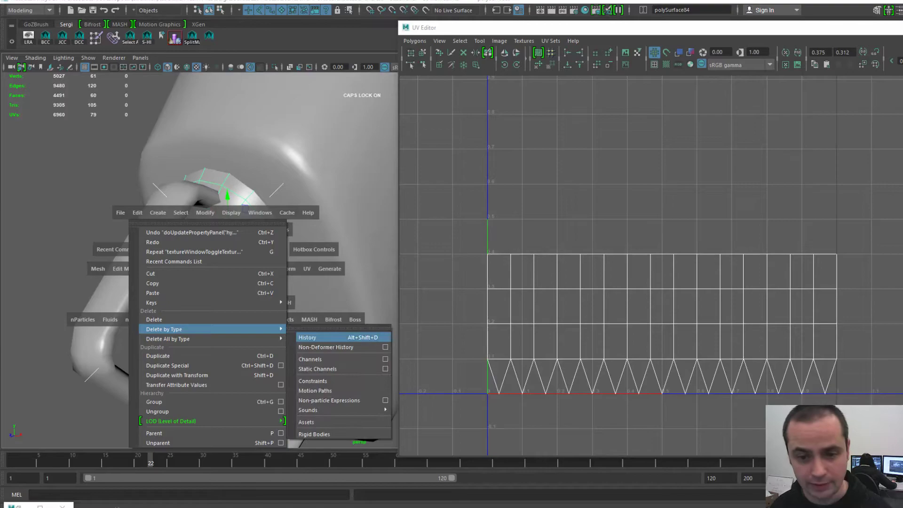
{"action": "left_click", "coordinate": [308, 337]}
{"action": "left_click_drag", "start_coordinate": [302, 325], "coordinate": [313, 343], "text": "alt"}
{"action": "right_click_drag", "start_coordinate": [313, 343], "coordinate": [272, 336], "text": "alt"}
{"action": "left_click_drag", "start_coordinate": [291, 292], "coordinate": [226, 282], "text": "alt"}
- Test-move the end cap away from the grip, then undo the move
{"action": "left_click_drag", "start_coordinate": [283, 228], "coordinate": [75, 257]}
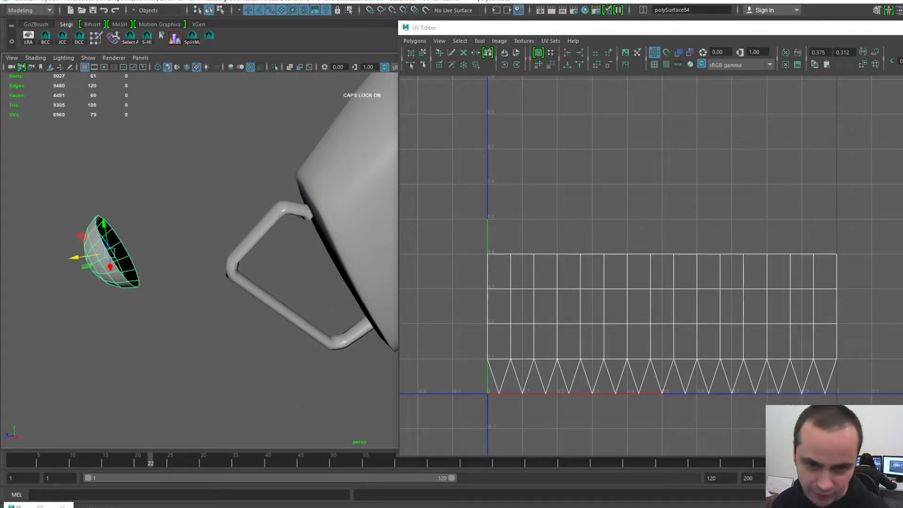
{"action": "key", "text": "ctrl+z"}
{"action": "left_click_drag", "start_coordinate": [141, 266], "coordinate": [225, 271], "text": "alt"}
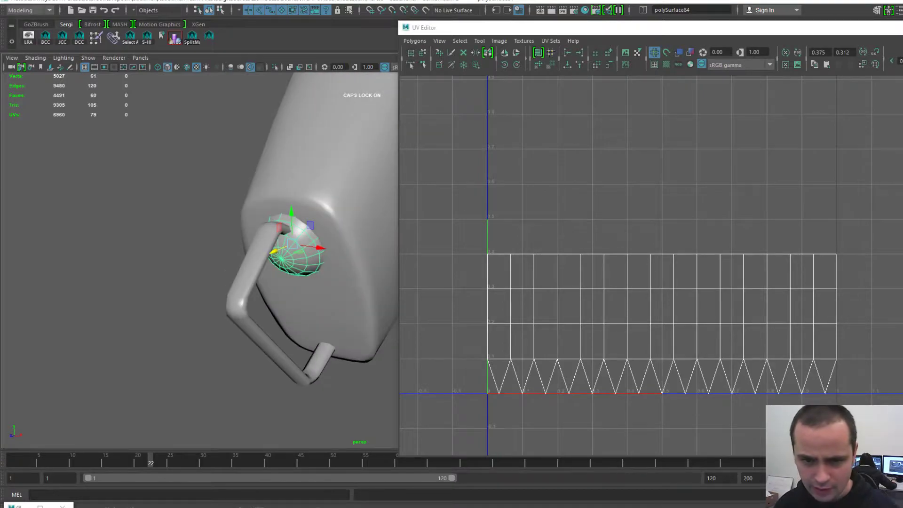
{"action": "key", "text": "super+e"}
- Drag the File Explorer window off the right edge of the screen
{"action": "left_click_drag", "start_coordinate": [482, 171], "coordinate": [902, 226]}
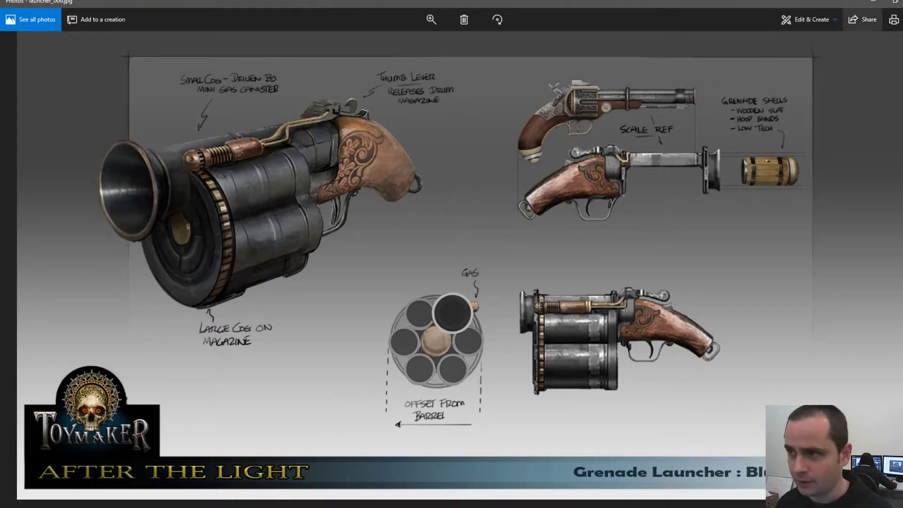
- Restore the Photos window to a smaller size and position launcher_006.jpg beside the Maya model
{"action": "left_click", "coordinate": [896, 2]}
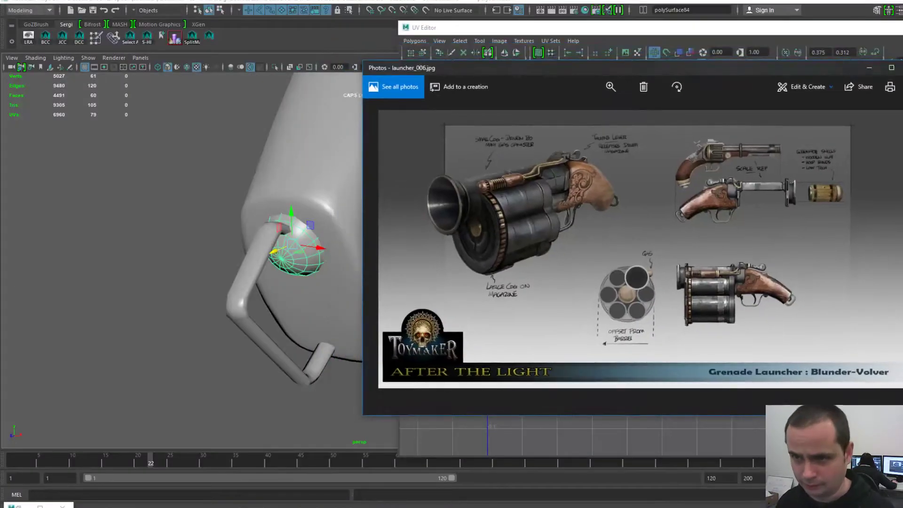
{"action": "left_click_drag", "start_coordinate": [541, 65], "coordinate": [362, 63]}
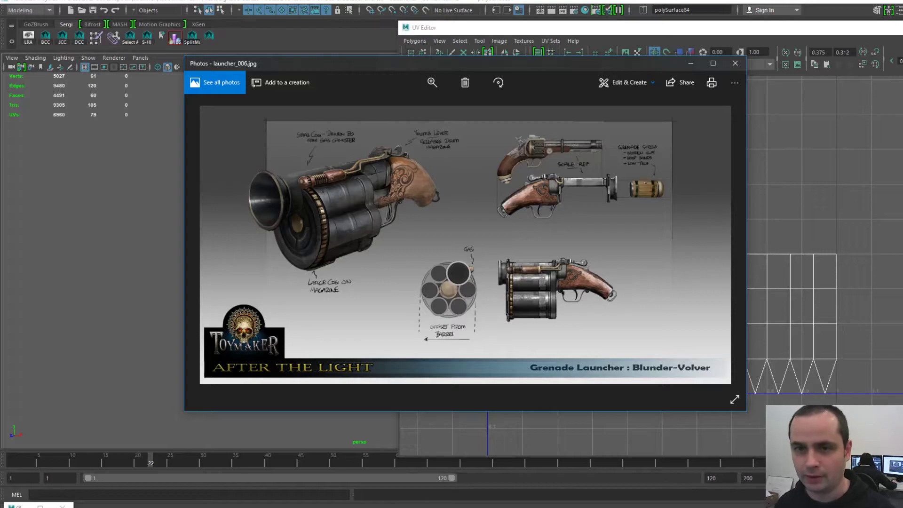
{"action": "left_click_drag", "start_coordinate": [362, 64], "coordinate": [494, 97]}
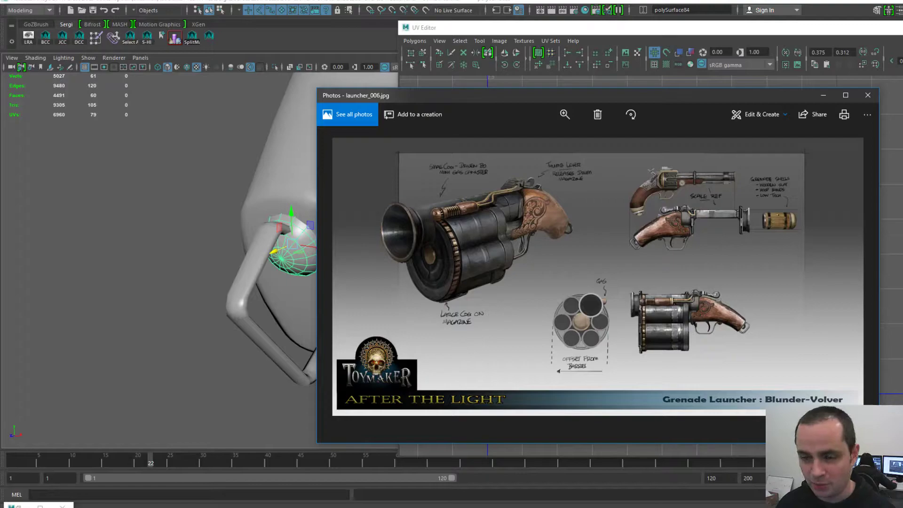
{"action": "left_click_drag", "start_coordinate": [498, 94], "coordinate": [345, 56]}
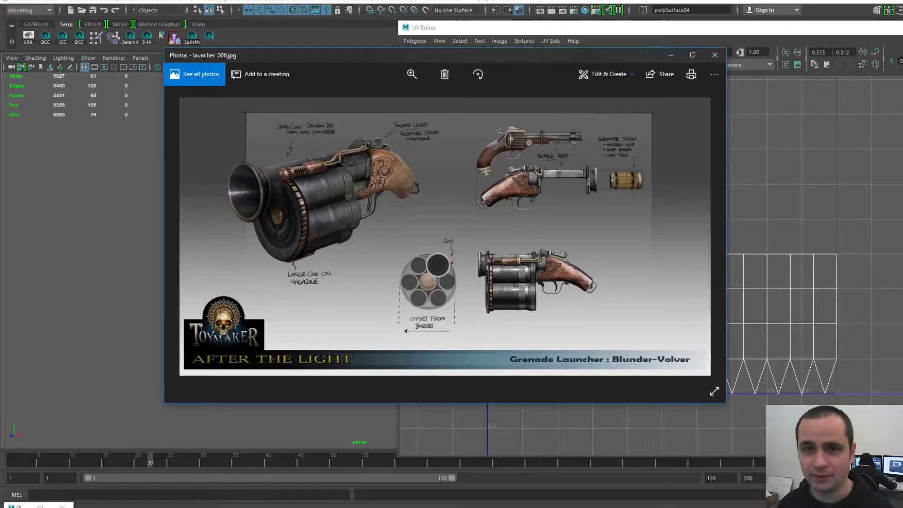
{"action": "left_click_drag", "start_coordinate": [360, 54], "coordinate": [388, 58]}
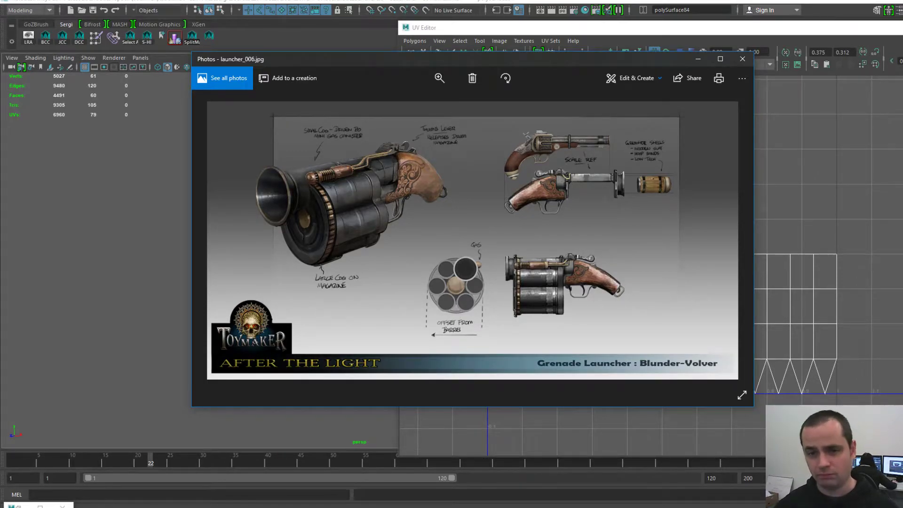
{"action": "left_click_drag", "start_coordinate": [403, 60], "coordinate": [520, 42]}
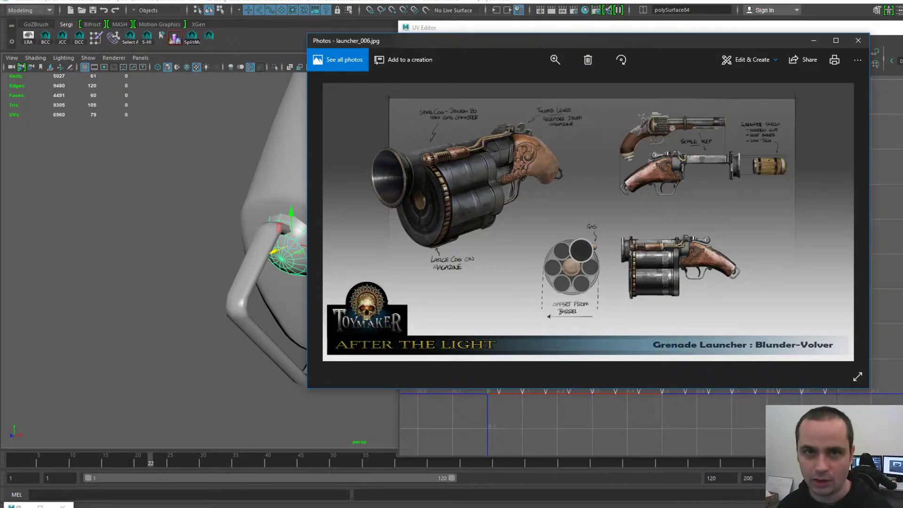
{"action": "left_click_drag", "start_coordinate": [538, 37], "coordinate": [494, 30]}
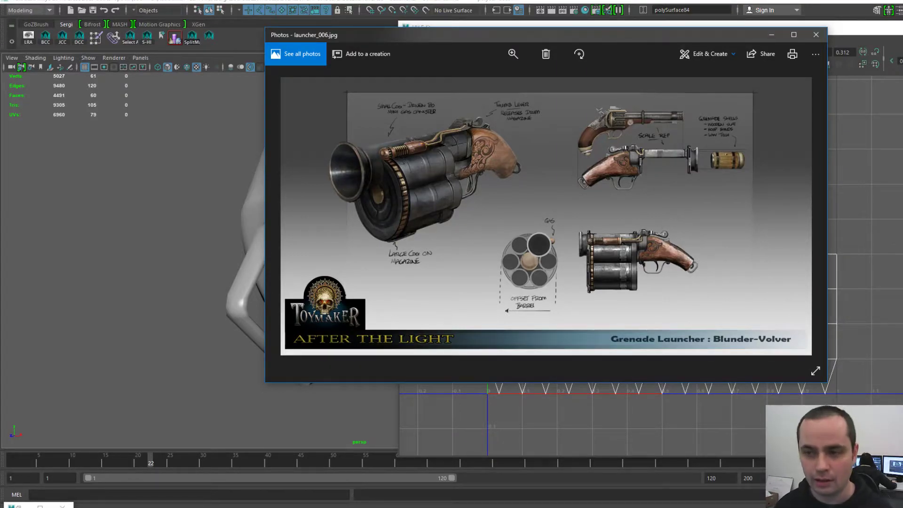
{"action": "left_click_drag", "start_coordinate": [491, 36], "coordinate": [390, 30]}
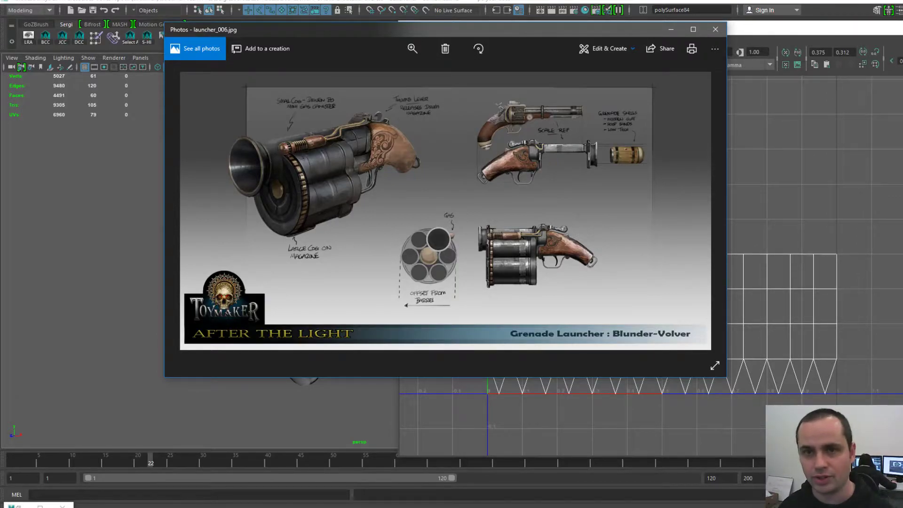
- Switch back to Maya and orbit to a rear view of the grip
{"action": "key", "text": "alt+Tab"}
{"action": "scroll", "coordinate": [652, 265], "scroll_direction": "down", "scroll_amount": 1}
{"action": "left_click_drag", "start_coordinate": [264, 273], "coordinate": [329, 254], "text": "alt"}
{"action": "scroll", "coordinate": [320, 256], "scroll_direction": "down", "scroll_amount": 5}
{"action": "middle_click_drag", "start_coordinate": [329, 254], "coordinate": [277, 258], "text": "alt"}
{"action": "mouse_move", "coordinate": [278, 258]}
{"action": "left_mouse_down", "text": "alt"}
{"action": "mouse_move", "coordinate": [259, 259]}
{"action": "mouse_move", "coordinate": [279, 269]}
{"action": "left_mouse_up", "text": "alt"}
{"action": "middle_click_drag", "start_coordinate": [279, 269], "coordinate": [290, 270], "text": "alt"}
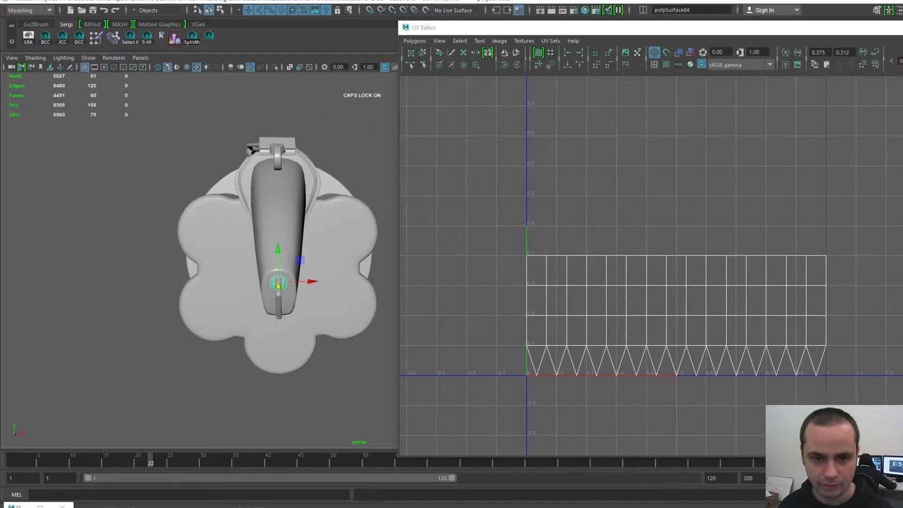
- Select polySurface106, the ring behind the grip, and tumble the camera around it to inspect
{"action": "left_click", "coordinate": [311, 185]}
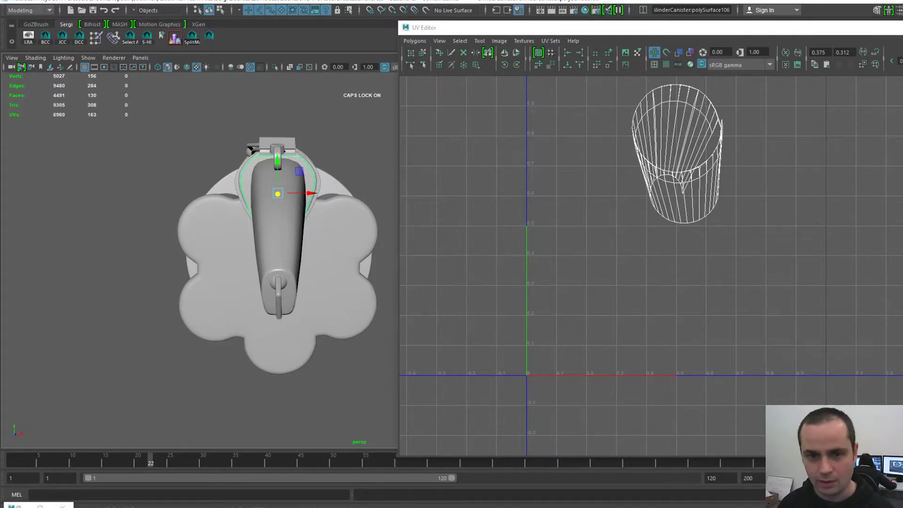
{"action": "scroll", "coordinate": [301, 226], "scroll_direction": "down", "scroll_amount": 3}
{"action": "middle_click_drag", "start_coordinate": [301, 226], "coordinate": [322, 226], "text": "alt"}
{"action": "mouse_move", "coordinate": [321, 226]}
{"action": "left_mouse_down", "text": "alt"}
{"action": "mouse_move", "coordinate": [376, 259]}
{"action": "mouse_move", "coordinate": [325, 244]}
{"action": "mouse_move", "coordinate": [326, 214]}
{"action": "left_mouse_up", "text": "alt"}
{"action": "middle_click_drag", "start_coordinate": [325, 221], "coordinate": [271, 234], "text": "alt"}
{"action": "scroll", "coordinate": [270, 234], "scroll_direction": "up", "scroll_amount": 3}
{"action": "left_click_drag", "start_coordinate": [270, 234], "coordinate": [252, 235], "text": "alt"}
{"action": "middle_click_drag", "start_coordinate": [270, 235], "coordinate": [290, 244], "text": "alt"}
{"action": "scroll", "coordinate": [290, 244], "scroll_direction": "up", "scroll_amount": 1}
{"action": "left_click_drag", "start_coordinate": [291, 243], "coordinate": [309, 244], "text": "alt"}
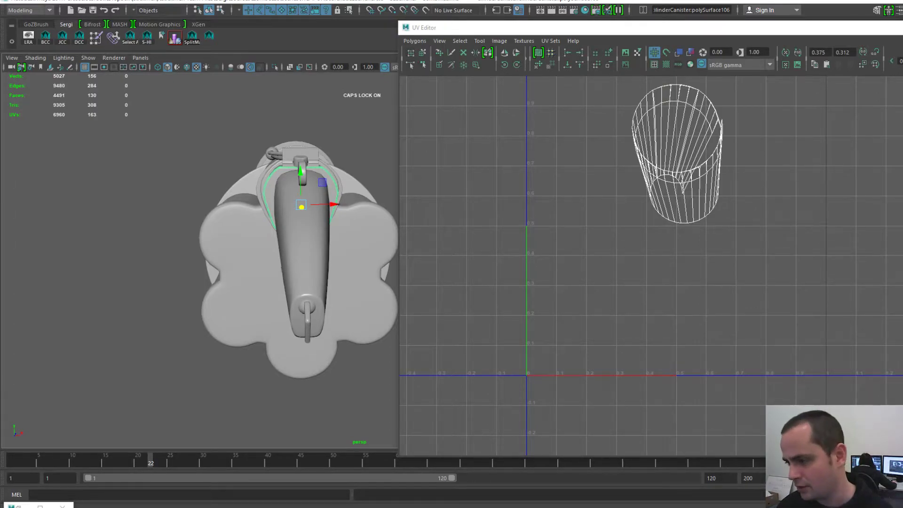
- Bring the concept art back, move it aside, and orbit the model to a higher frontal angle
{"action": "key", "text": "alt+Tab"}
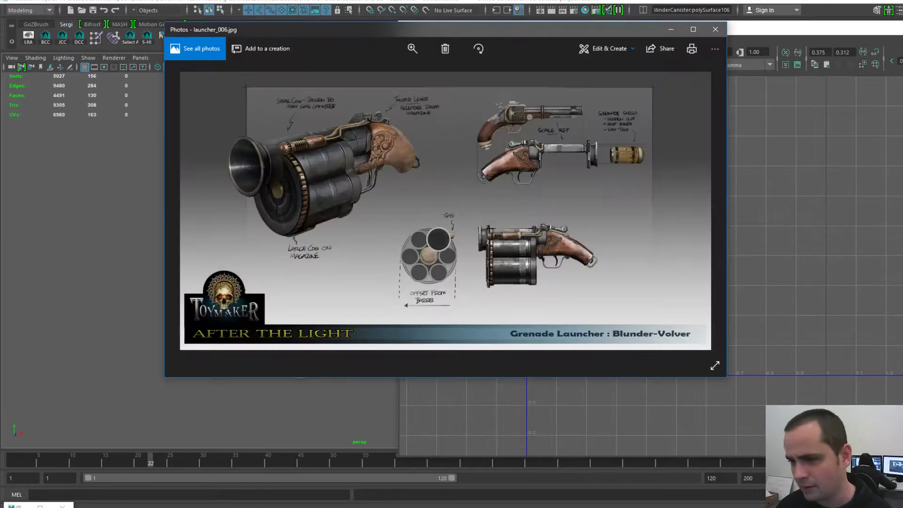
{"action": "left_click_drag", "start_coordinate": [329, 29], "coordinate": [490, 74]}
{"action": "left_click_drag", "start_coordinate": [188, 245], "coordinate": [282, 252], "text": "alt"}
{"action": "middle_click_drag", "start_coordinate": [263, 264], "coordinate": [309, 230], "text": "alt"}
{"action": "left_click_drag", "start_coordinate": [282, 245], "coordinate": [315, 266], "text": "alt"}
{"action": "middle_click_drag", "start_coordinate": [315, 266], "coordinate": [220, 196], "text": "alt"}
- Minimize the UV Editor and reposition the concept art higher to uncover the model
{"action": "left_click_drag", "start_coordinate": [602, 28], "coordinate": [381, 27]}
{"action": "left_click", "coordinate": [850, 29]}
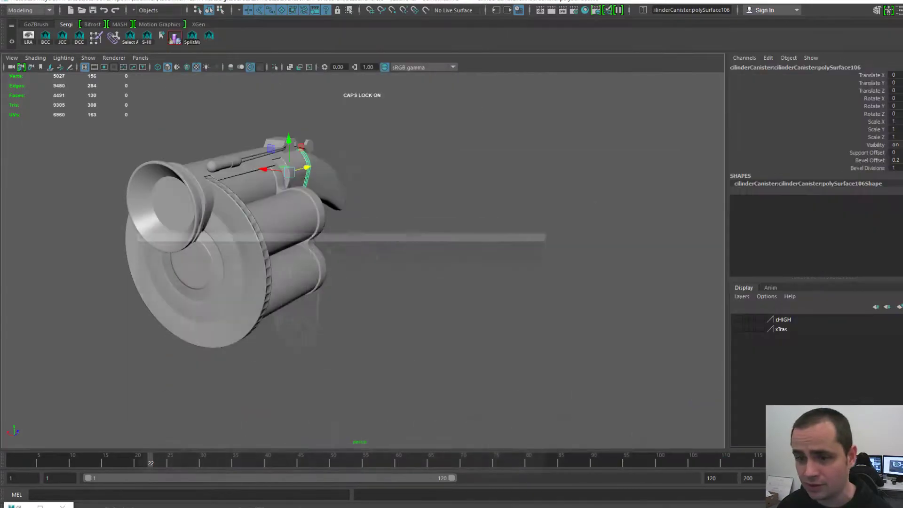
{"action": "mouse_move", "coordinate": [227, 505]}
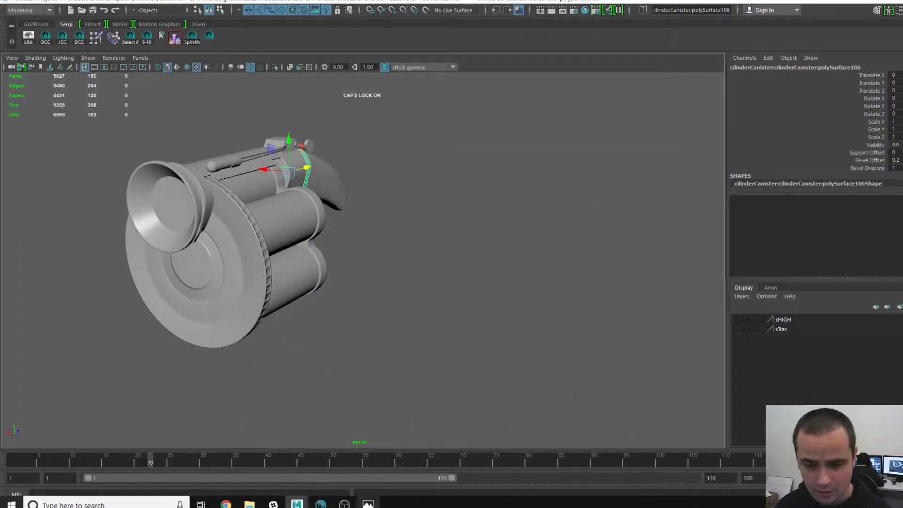
{"action": "left_click", "coordinate": [368, 505]}
{"action": "left_click_drag", "start_coordinate": [531, 71], "coordinate": [578, 47]}
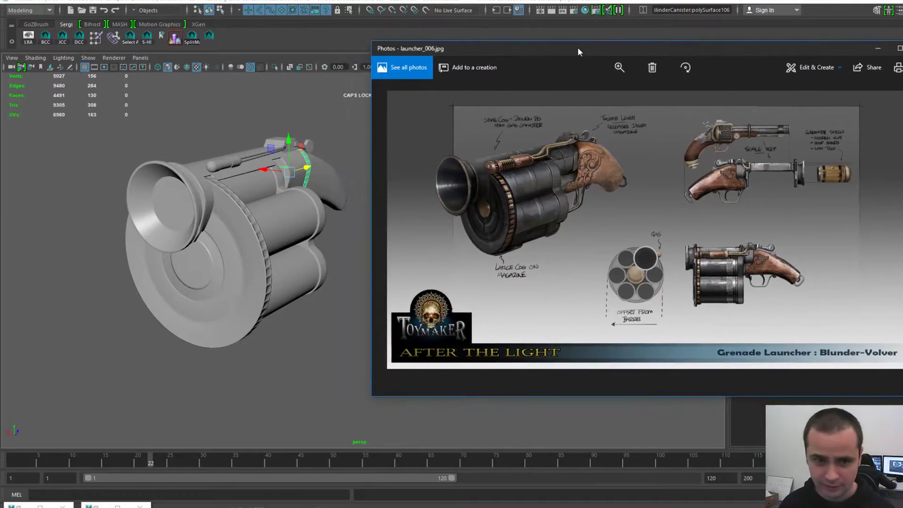
- Clear the selection and orbit the gun to a side view
{"action": "left_click_drag", "start_coordinate": [301, 292], "coordinate": [230, 283], "text": "alt"}
{"action": "left_click", "coordinate": [230, 301]}
{"action": "middle_click_drag", "start_coordinate": [230, 301], "coordinate": [372, 347], "text": "alt"}
{"action": "right_click_drag", "start_coordinate": [372, 348], "coordinate": [418, 348], "text": "alt"}
{"action": "left_click_drag", "start_coordinate": [419, 347], "coordinate": [400, 344], "text": "alt"}
{"action": "scroll", "coordinate": [399, 347], "scroll_direction": "down", "scroll_amount": 2}
{"action": "scroll", "coordinate": [244, 343], "scroll_direction": "up", "scroll_amount": 2}
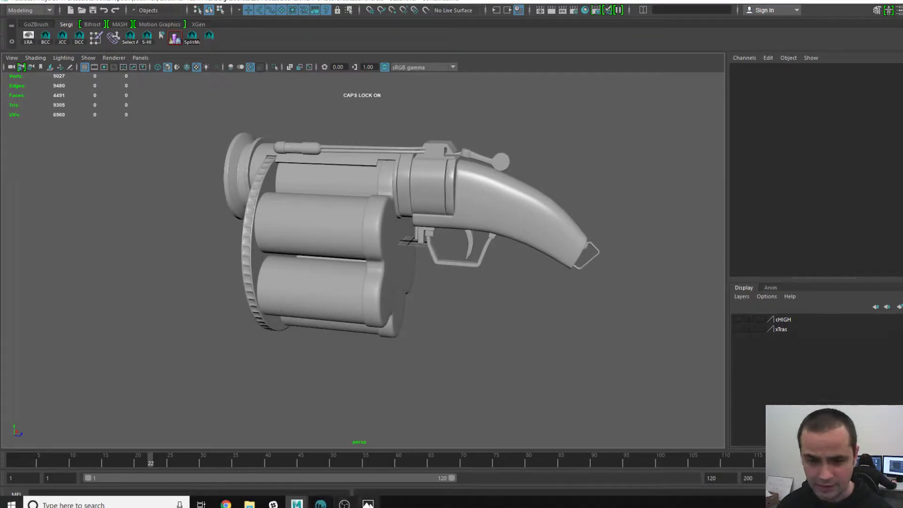
- Reopen the concept art and orbit the gun to a side view with the barrel pointing right
{"action": "left_click", "coordinate": [367, 501]}
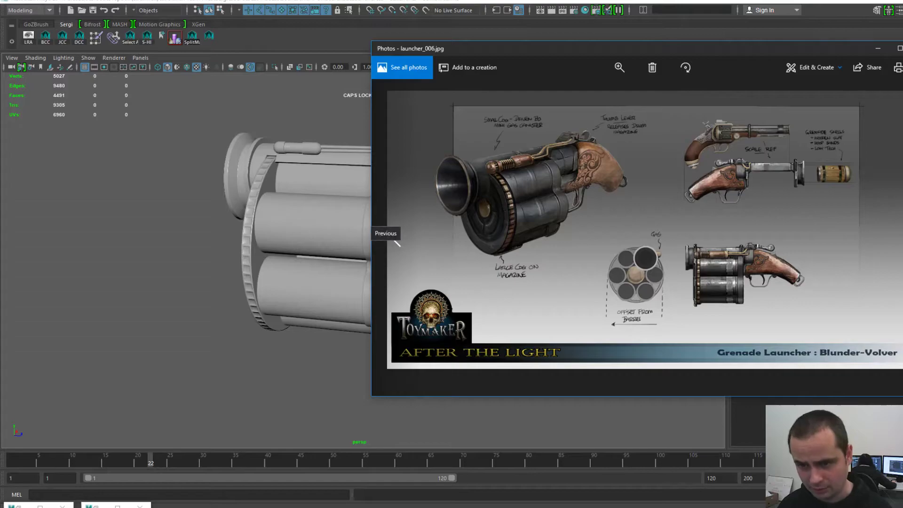
{"action": "left_click_drag", "start_coordinate": [264, 268], "coordinate": [640, 281], "text": "alt"}
{"action": "right_click_drag", "start_coordinate": [640, 281], "coordinate": [668, 283], "text": "alt"}
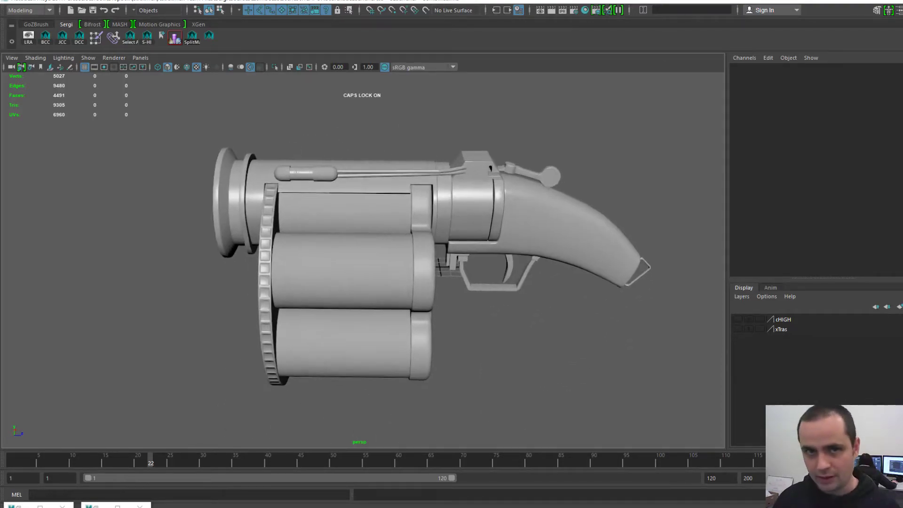
{"action": "middle_click_drag", "start_coordinate": [668, 282], "coordinate": [663, 264], "text": "alt"}
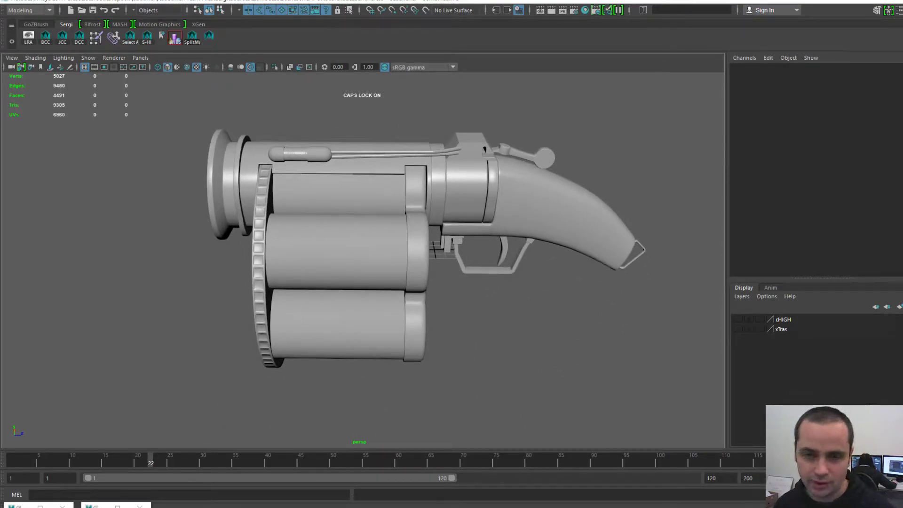
{"action": "left_click_drag", "start_coordinate": [663, 264], "coordinate": [671, 276], "text": "alt"}
- Glance at the concept art again, then return to Maya and orbit to a rear view
{"action": "mouse_move", "coordinate": [227, 505]}
{"action": "left_click", "coordinate": [368, 504]}
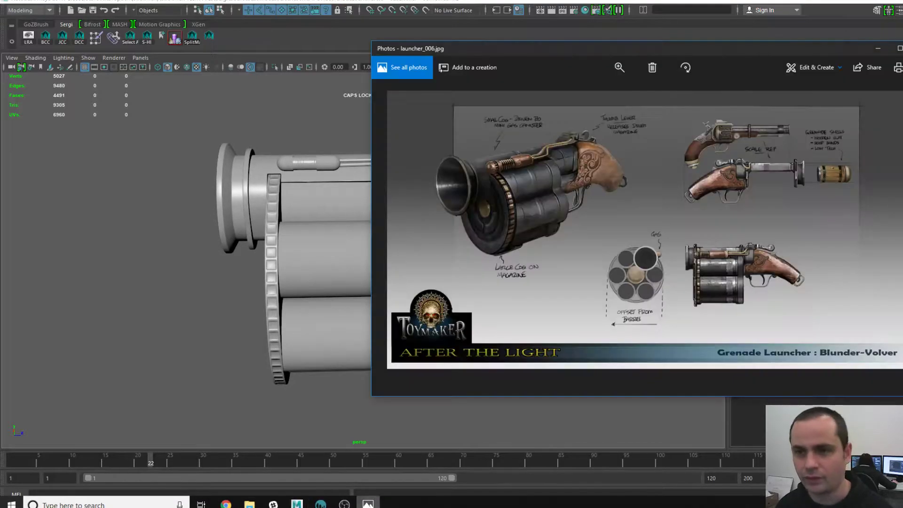
{"action": "key", "text": "alt+Tab"}
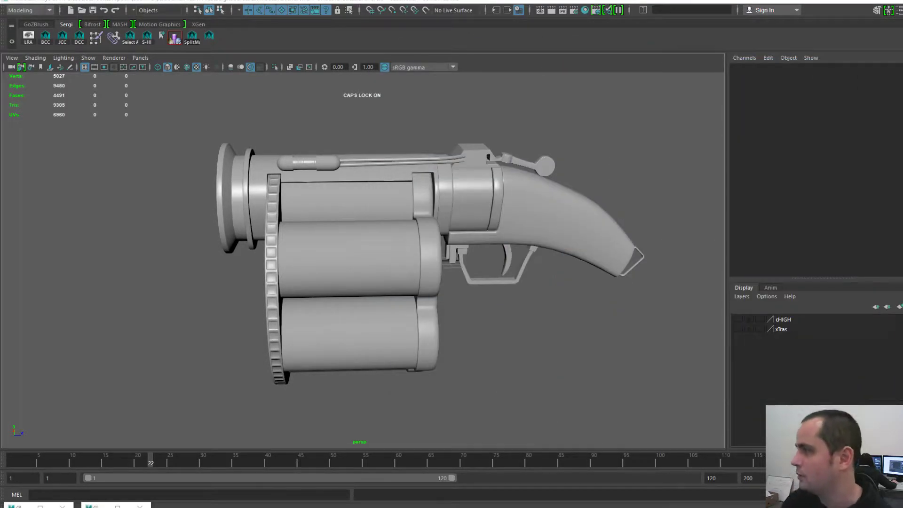
{"action": "left_click_drag", "start_coordinate": [377, 263], "coordinate": [254, 280], "text": "alt"}
- Select and frame the grip's end cap polySurface84, then choose File > Export Selection with OBJexport
{"action": "left_click", "coordinate": [274, 296]}
{"action": "key", "text": "f"}
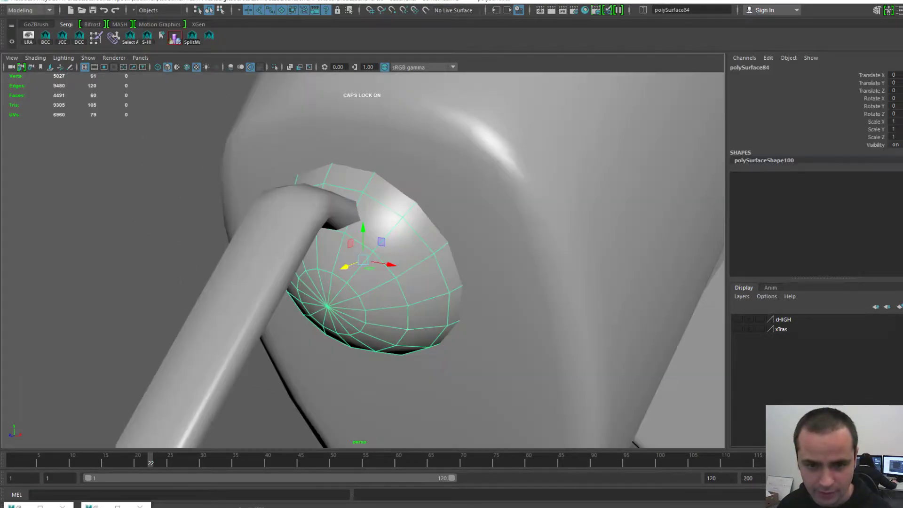
{"action": "middle_click_drag", "start_coordinate": [282, 294], "coordinate": [249, 253], "text": "alt"}
{"action": "left_click_drag", "start_coordinate": [249, 253], "coordinate": [179, 245], "text": "alt"}
{"action": "right_click_drag", "start_coordinate": [264, 254], "coordinate": [174, 266], "text": "alt"}
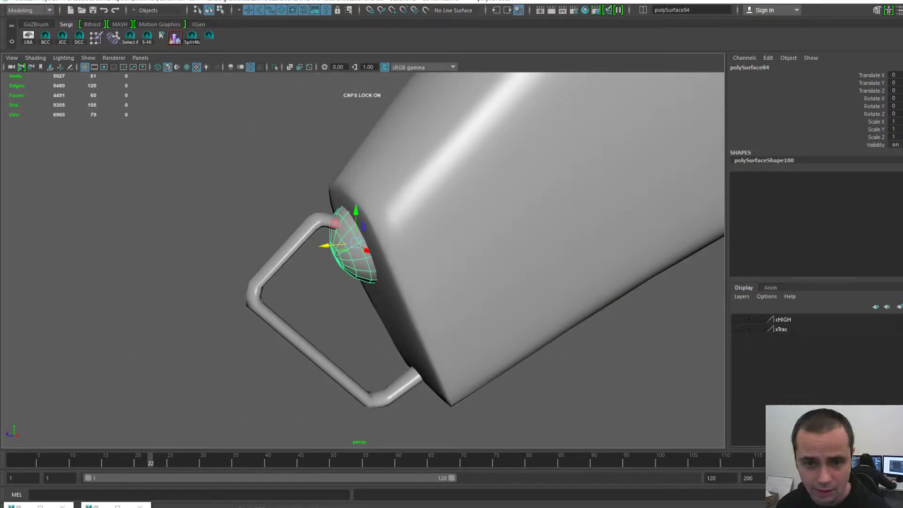
{"action": "key", "text": "space"}
{"action": "left_click_drag", "start_coordinate": [205, 135], "coordinate": [237, 273]}
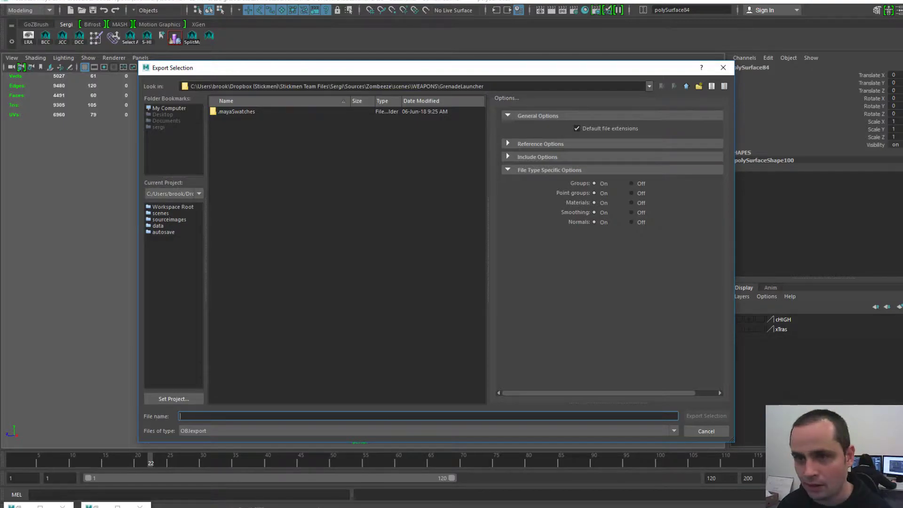
- Trim scenes\WEAPONS\GrenadeLauncher from the Look in path to browse the Zombeeze folder
{"action": "left_click_drag", "start_coordinate": [431, 69], "coordinate": [420, 60]}
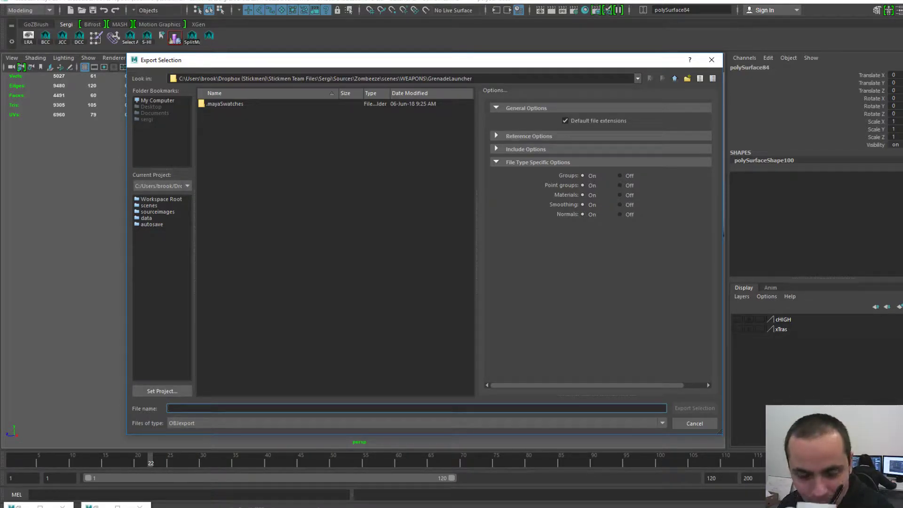
{"action": "left_click_drag", "start_coordinate": [422, 63], "coordinate": [416, 38]}
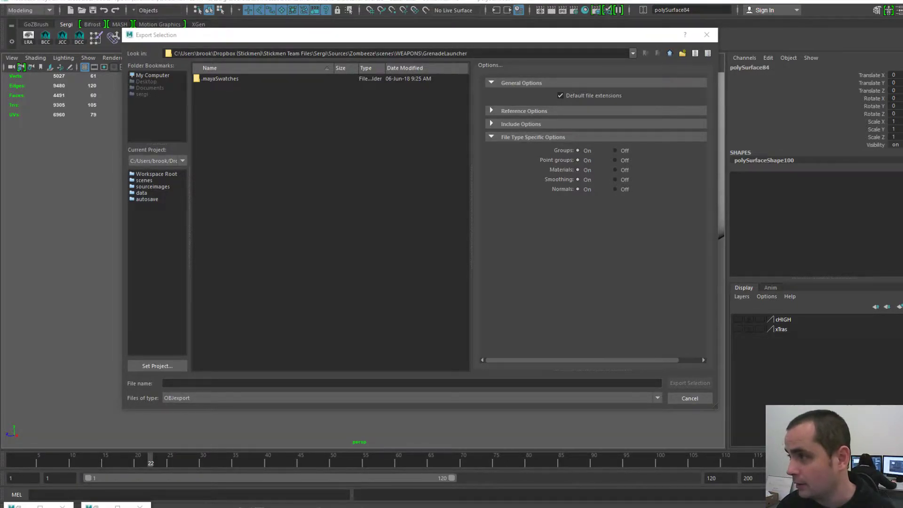
{"action": "left_click", "coordinate": [331, 218]}
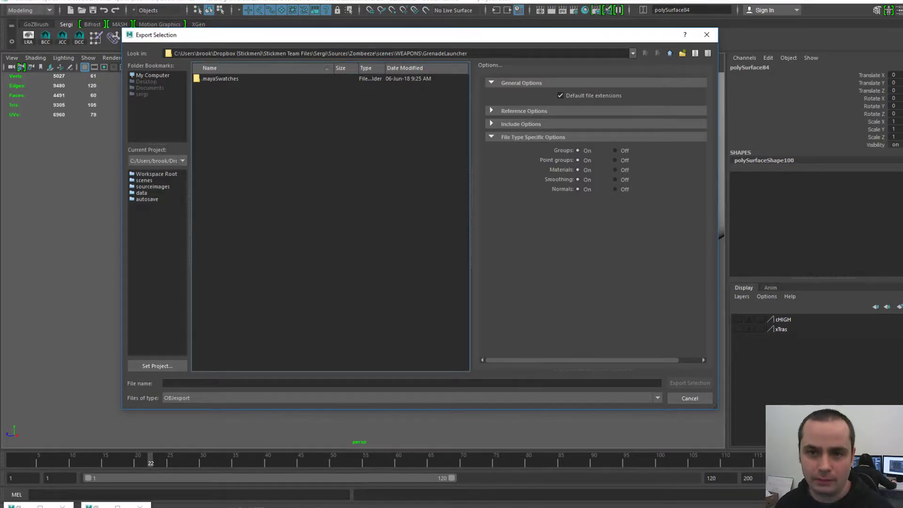
{"action": "double_click", "coordinate": [445, 53]}
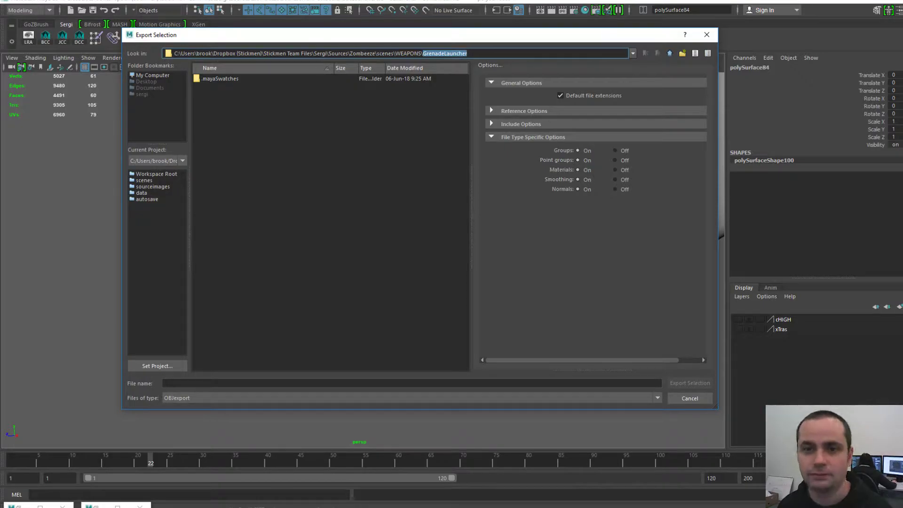
{"action": "key", "text": "ctrl+shift+Left"}
{"action": "key", "text": "ctrl+shift+Left"}
{"action": "key", "text": "ctrl+shift+Left"}
{"action": "key", "text": "ctrl+shift+Left"}
{"action": "key", "text": "BackSpace"}
{"action": "key", "text": "Return"}
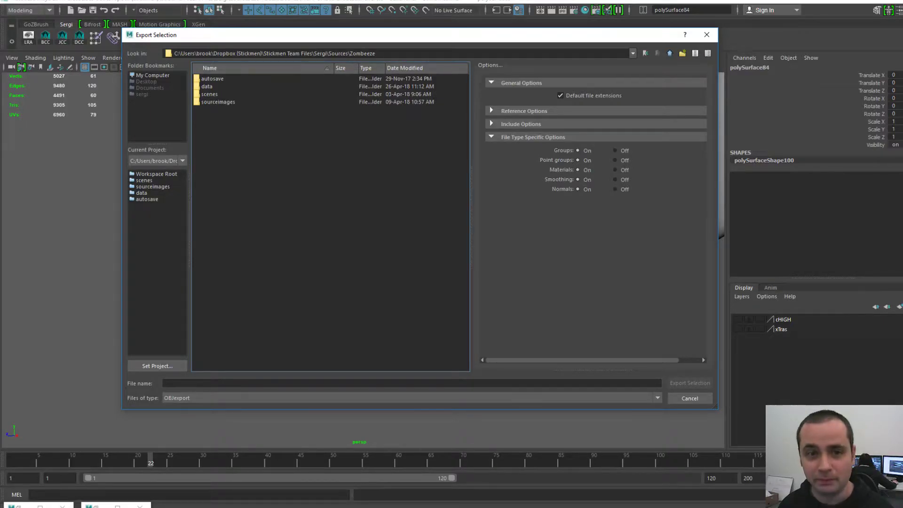
- Open the data folder, settle on its OBJ subfolder, and move the export dialog aside
{"action": "left_click", "coordinate": [207, 87]}
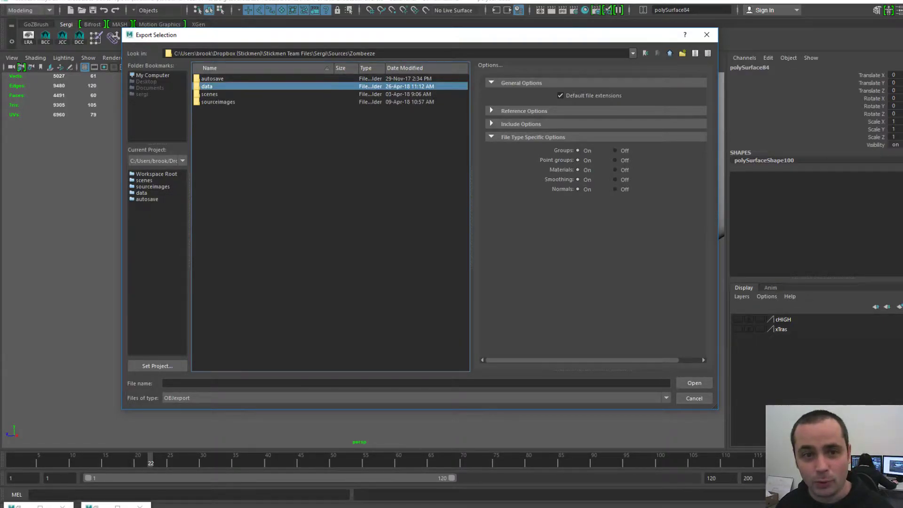
{"action": "double_click", "coordinate": [207, 87]}
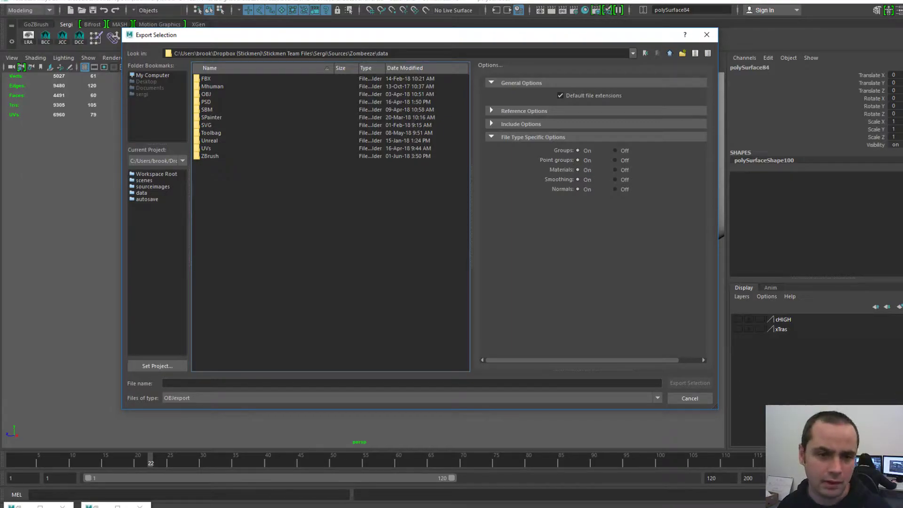
{"action": "left_click", "coordinate": [207, 149]}
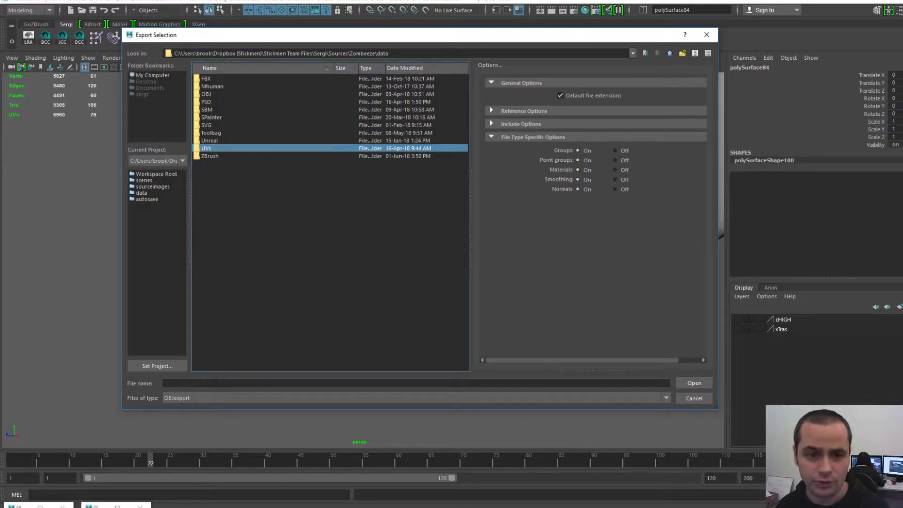
{"action": "left_click", "coordinate": [210, 157]}
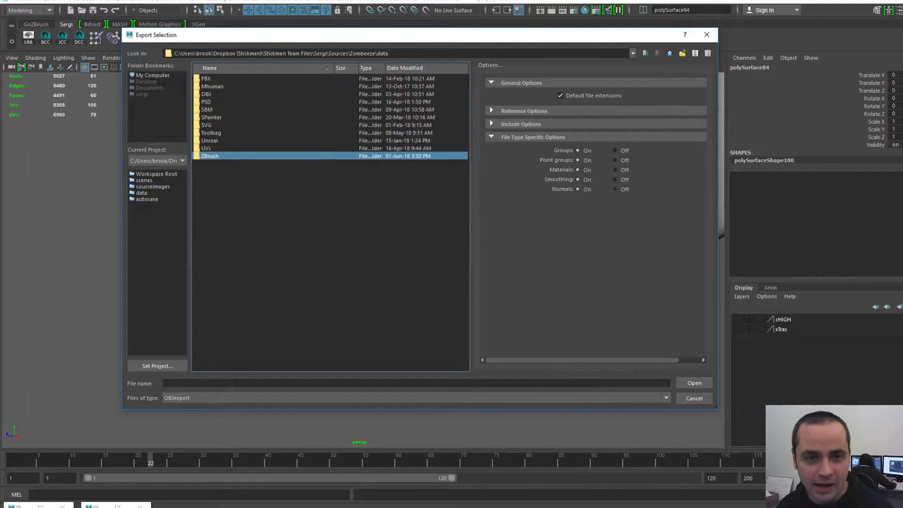
{"action": "left_click", "coordinate": [206, 94]}
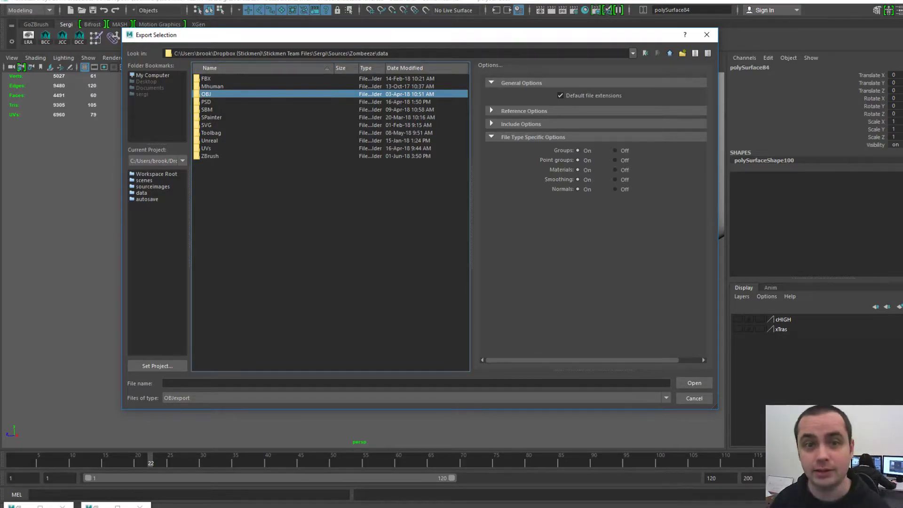
{"action": "left_click_drag", "start_coordinate": [242, 39], "coordinate": [500, 52]}
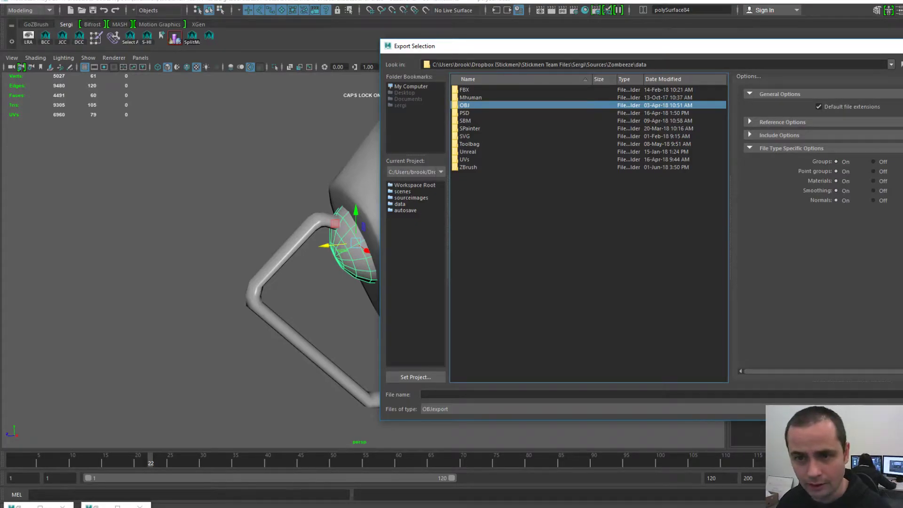
- Browse from the OBJ folder into WEAPONS\GrenadeLauncher in the export window
{"action": "key", "text": "Return"}
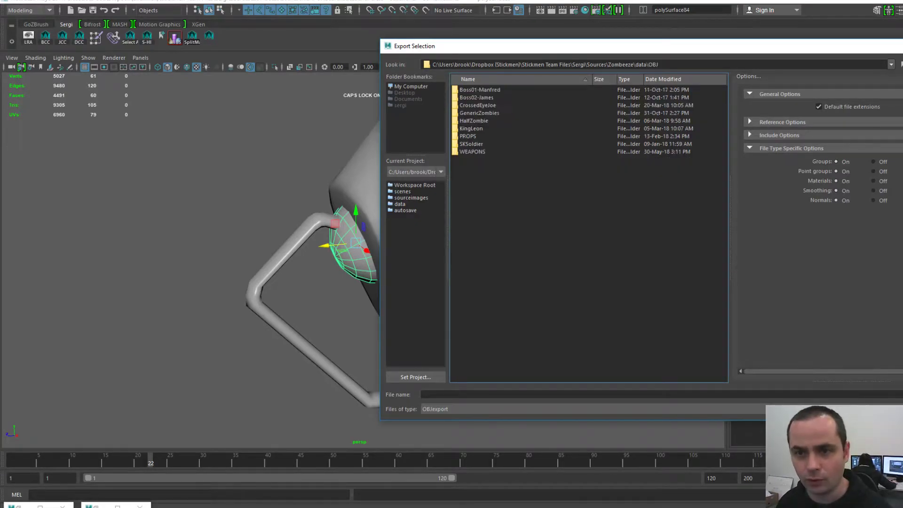
{"action": "left_click_drag", "start_coordinate": [495, 50], "coordinate": [283, 40]}
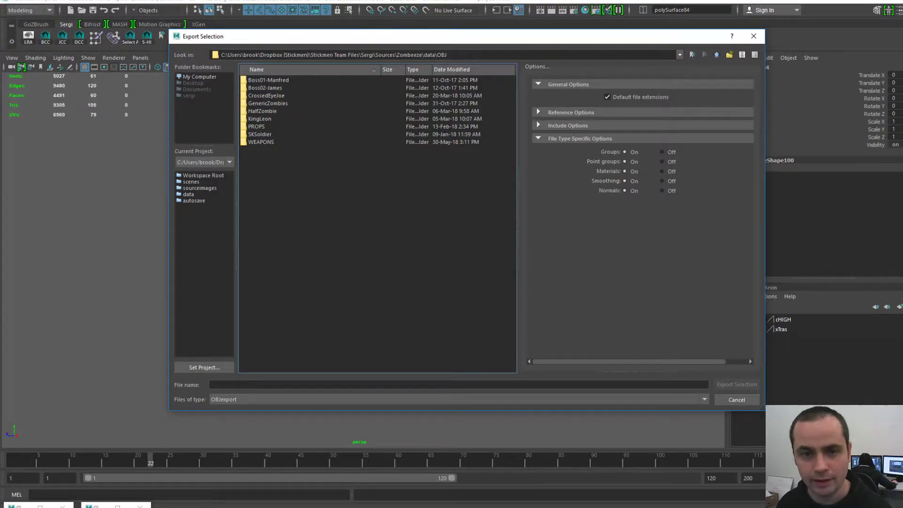
{"action": "double_click", "coordinate": [261, 142]}
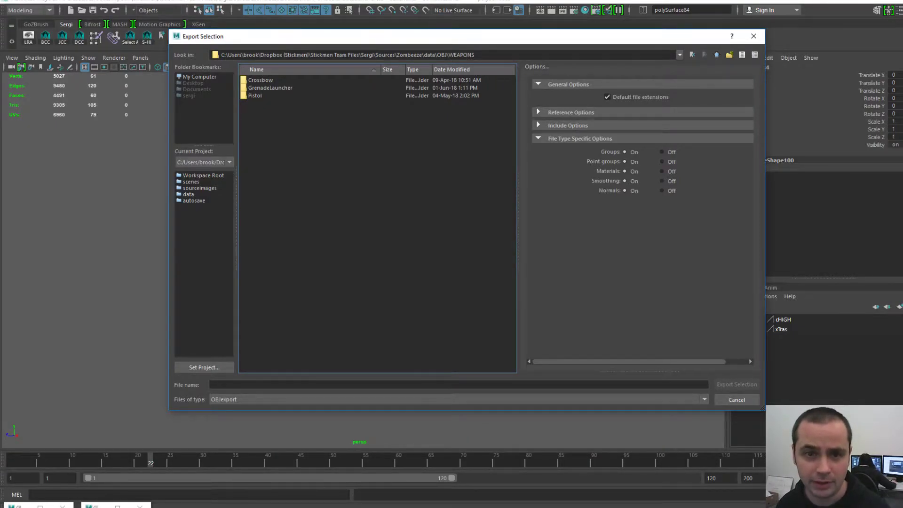
{"action": "left_click", "coordinate": [271, 88]}
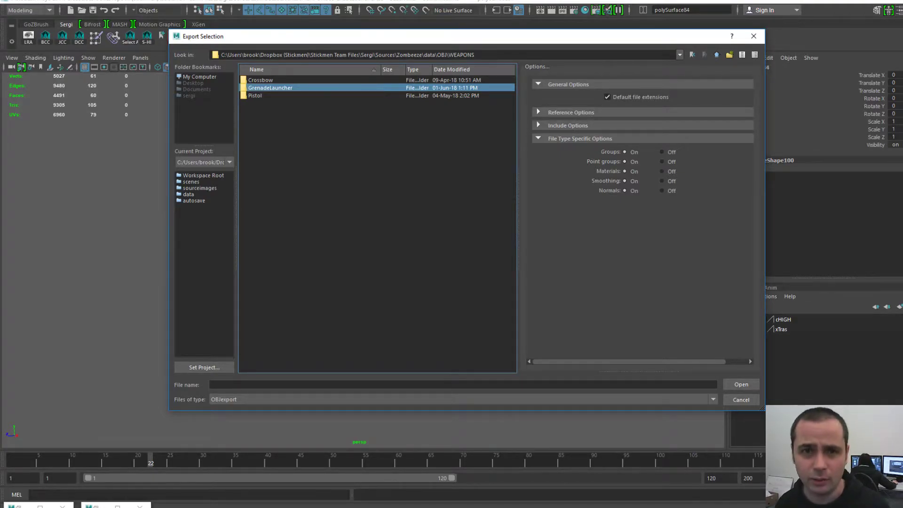
{"action": "double_click", "coordinate": [271, 88]}
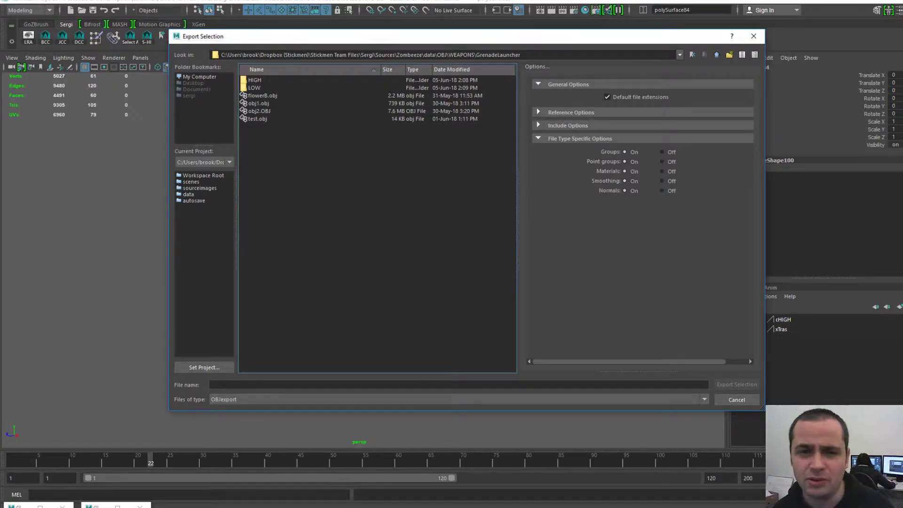
- Open the HIGH folder, select its full path, and close the export window without exporting
{"action": "mouse_move", "coordinate": [467, 37]}
{"action": "left_mouse_down"}
{"action": "mouse_move", "coordinate": [481, 47]}
{"action": "mouse_move", "coordinate": [472, 45]}
{"action": "left_mouse_up"}
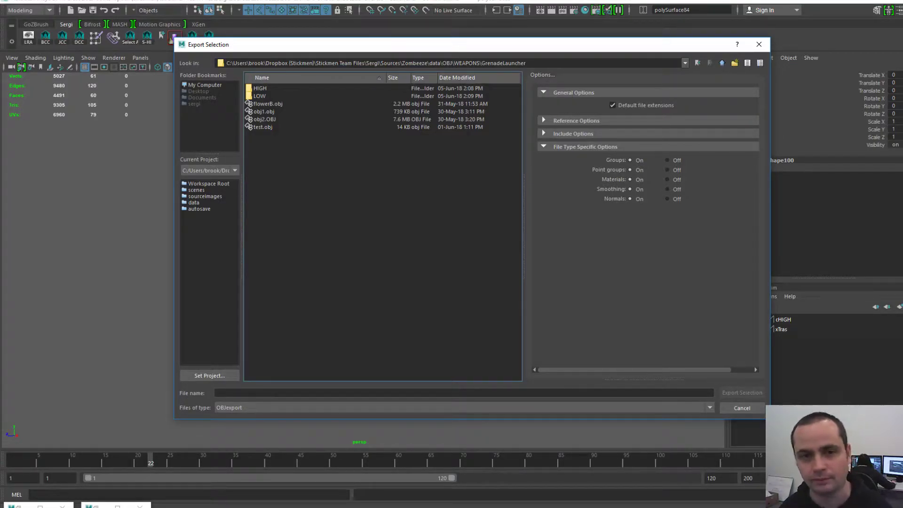
{"action": "left_click", "coordinate": [260, 88]}
{"action": "left_click", "coordinate": [259, 96]}
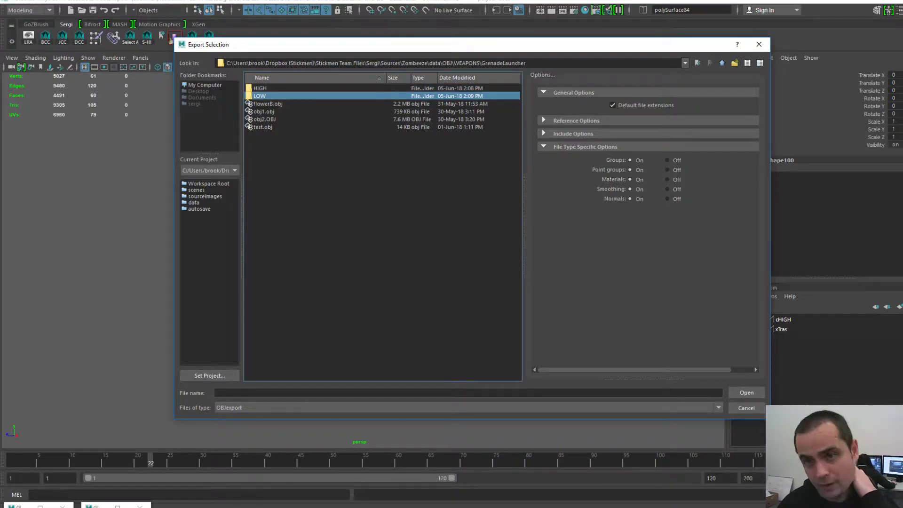
{"action": "left_click", "coordinate": [260, 88]}
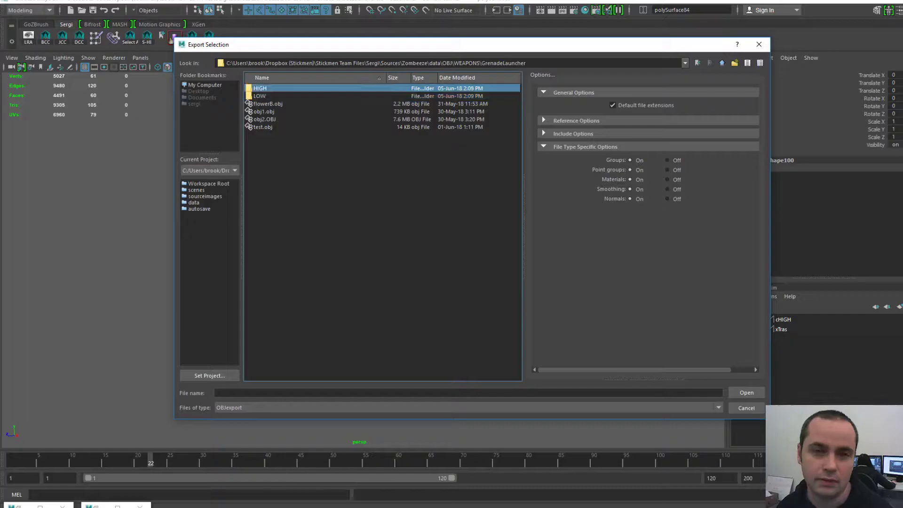
{"action": "double_click", "coordinate": [261, 89]}
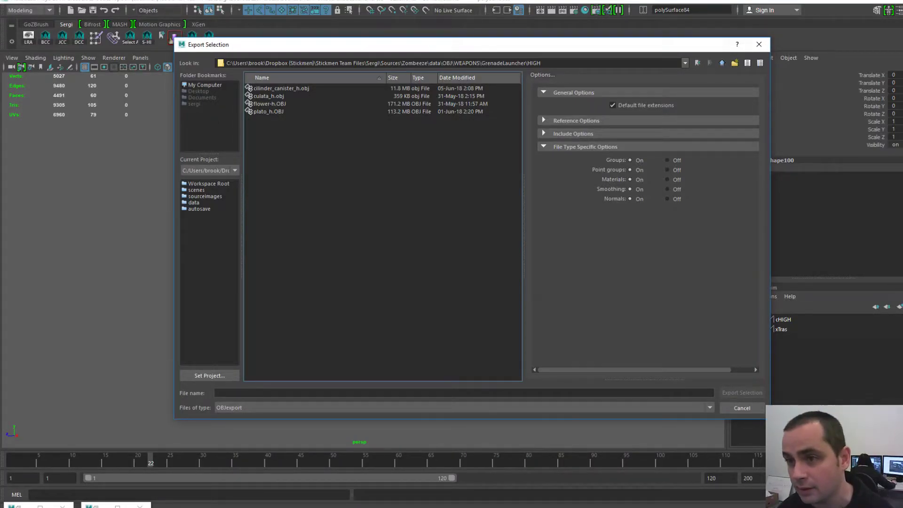
{"action": "left_click_drag", "start_coordinate": [546, 63], "coordinate": [225, 63]}
{"action": "key", "text": "ctrl+c"}
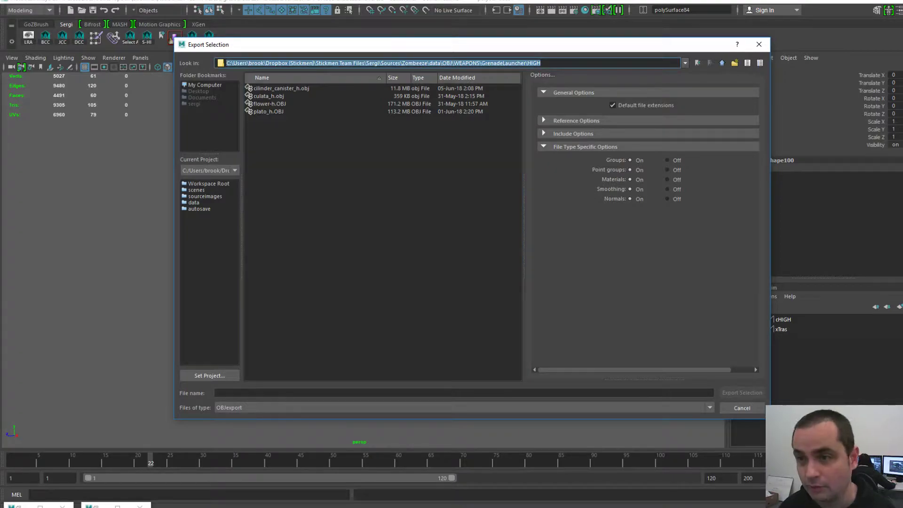
{"action": "left_click", "coordinate": [759, 44]}
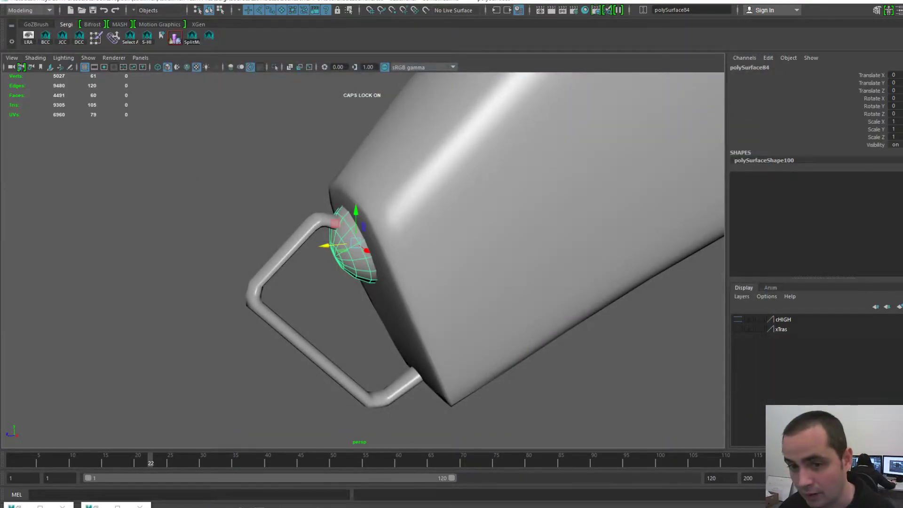
- Select the Culata grip and frame it in a three-quarter view
{"action": "scroll", "coordinate": [363, 260], "scroll_direction": "down", "scroll_amount": 10}
{"action": "scroll", "coordinate": [364, 260], "scroll_direction": "up", "scroll_amount": 3}
{"action": "scroll", "coordinate": [363, 260], "scroll_direction": "down", "scroll_amount": 4}
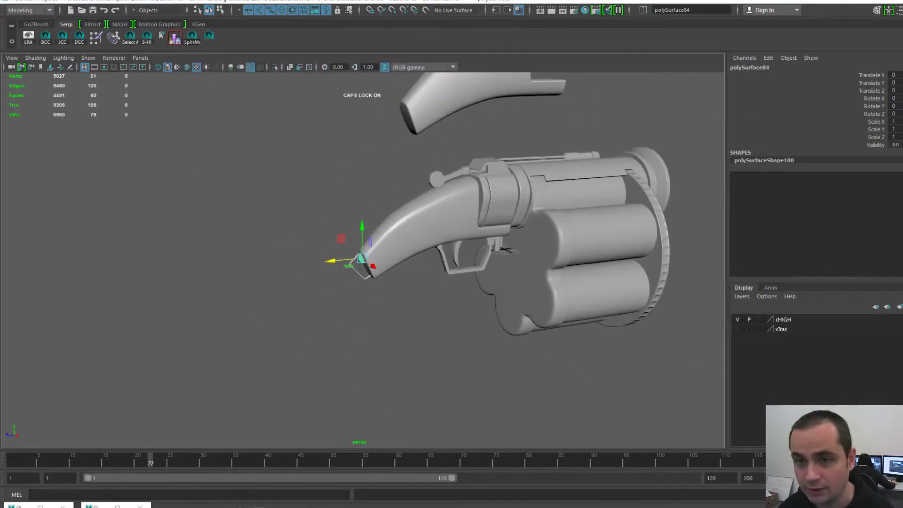
{"action": "left_click", "coordinate": [451, 98]}
{"action": "middle_click_drag", "start_coordinate": [452, 142], "coordinate": [440, 226], "text": "alt"}
{"action": "key", "text": "f"}
{"action": "left_click_drag", "start_coordinate": [440, 245], "coordinate": [419, 256], "text": "alt"}
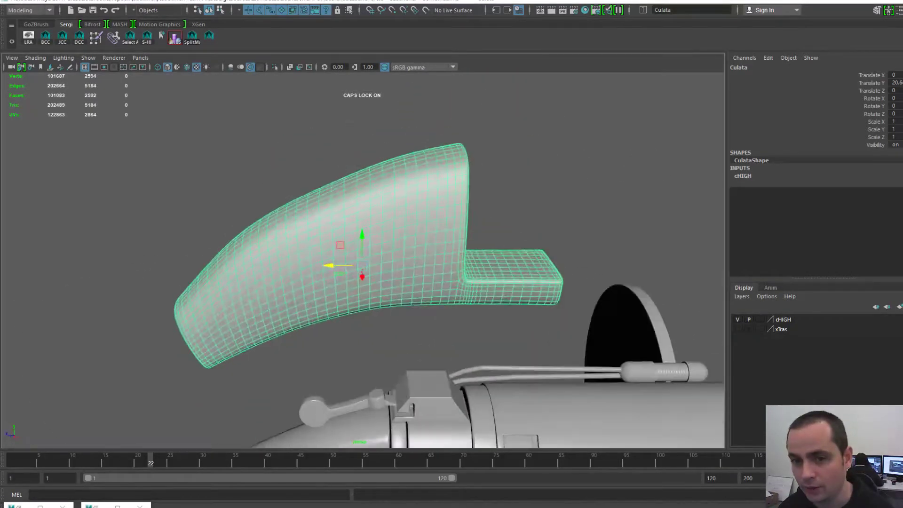
{"action": "middle_click_drag", "start_coordinate": [419, 257], "coordinate": [458, 232], "text": "alt"}
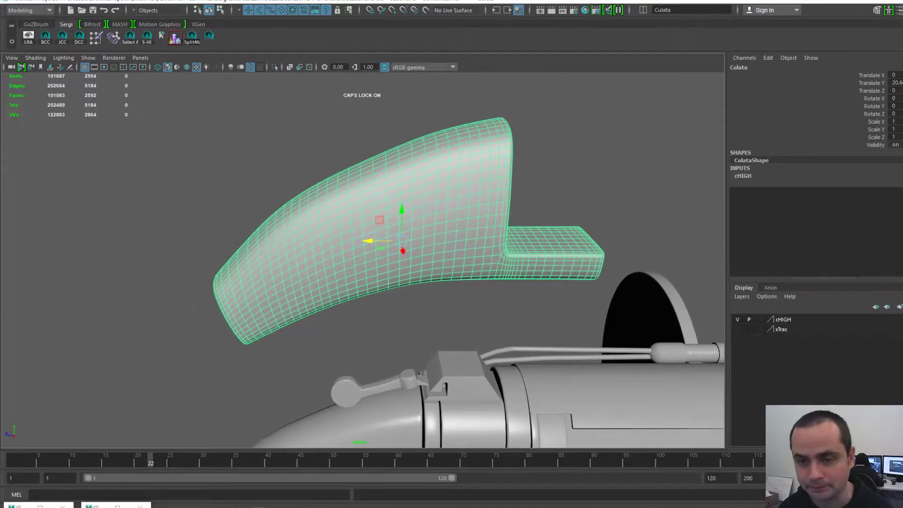
{"action": "left_click_drag", "start_coordinate": [458, 231], "coordinate": [518, 224], "text": "alt"}
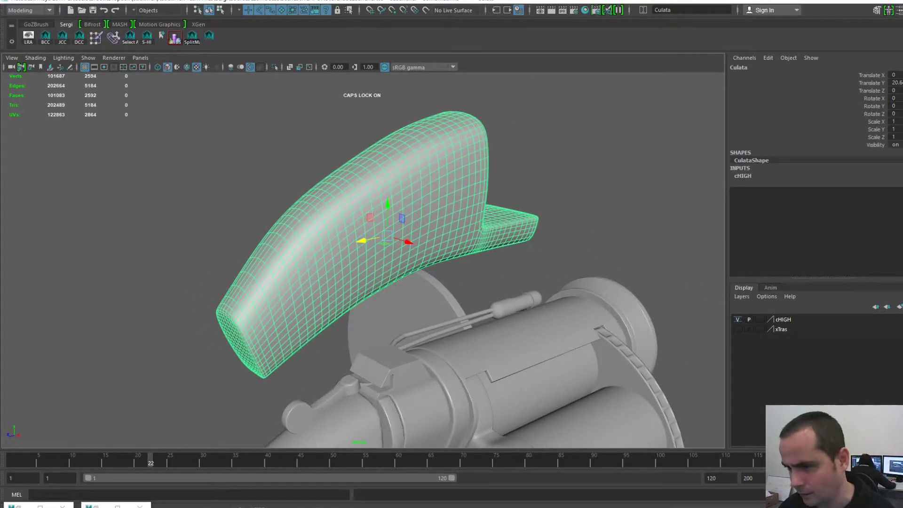
- Hide the cHIGH layer, select the small piece at the grip end, and bring up the hotbox File menu
{"action": "left_click", "coordinate": [738, 319]}
{"action": "key", "text": "a"}
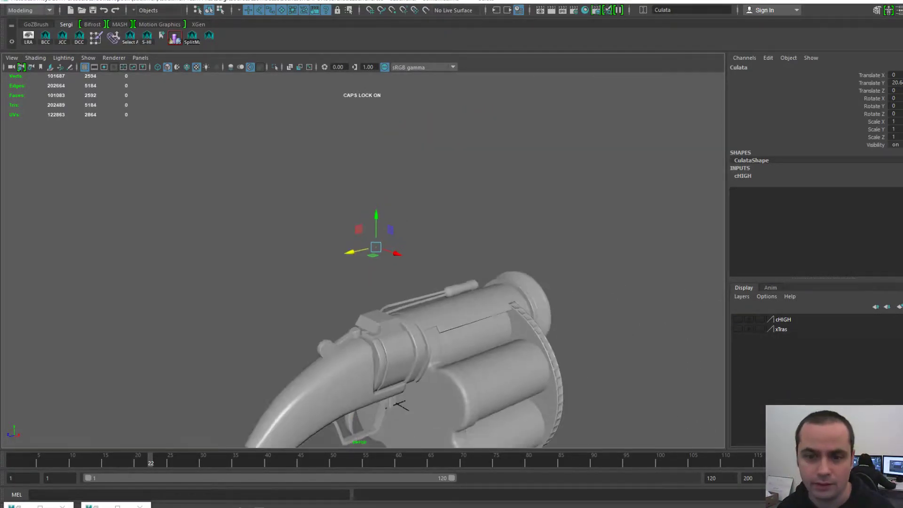
{"action": "left_click", "coordinate": [191, 234]}
{"action": "middle_click_drag", "start_coordinate": [190, 234], "coordinate": [284, 241], "text": "alt"}
{"action": "right_click_drag", "start_coordinate": [284, 241], "coordinate": [330, 245], "text": "alt"}
{"action": "middle_click_drag", "start_coordinate": [329, 245], "coordinate": [339, 323], "text": "alt"}
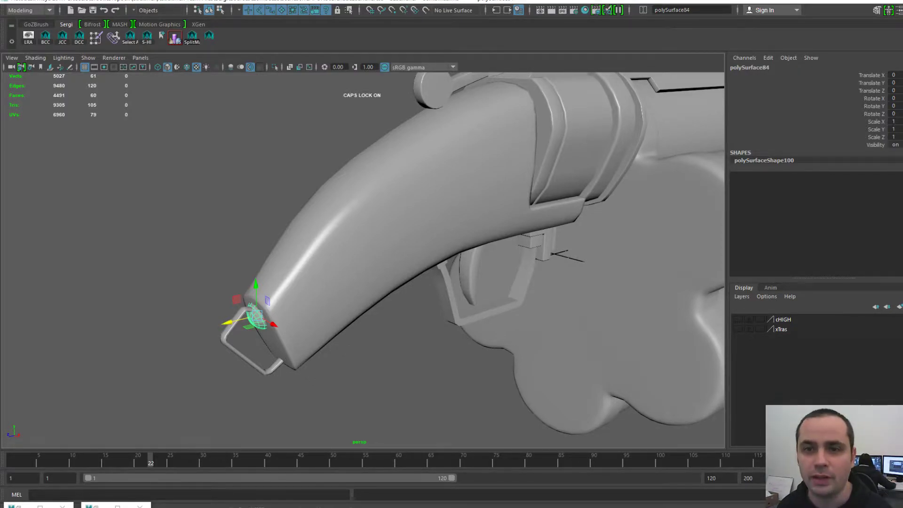
{"action": "key", "text": "space"}
{"action": "left_click", "coordinate": [260, 69]}
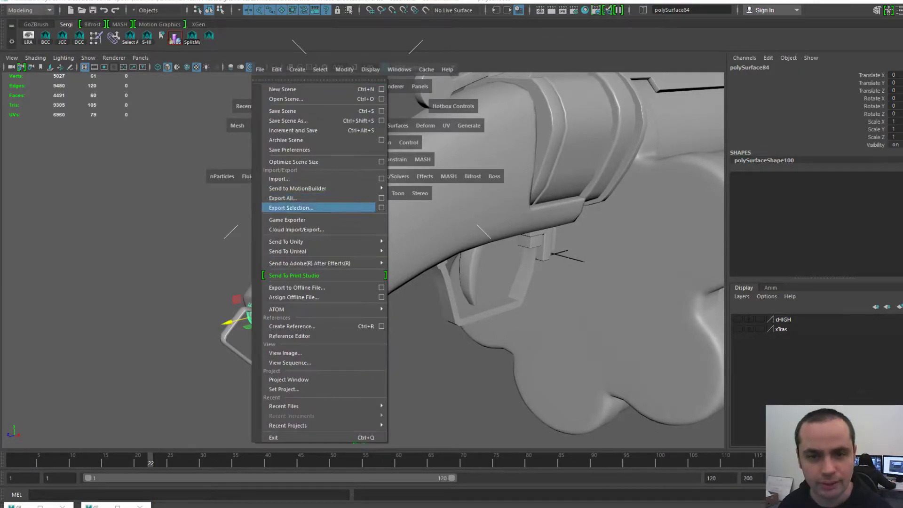
- Start exporting the selected piece and browse from Zombeeze into data\OBJ
{"action": "left_click", "coordinate": [291, 208]}
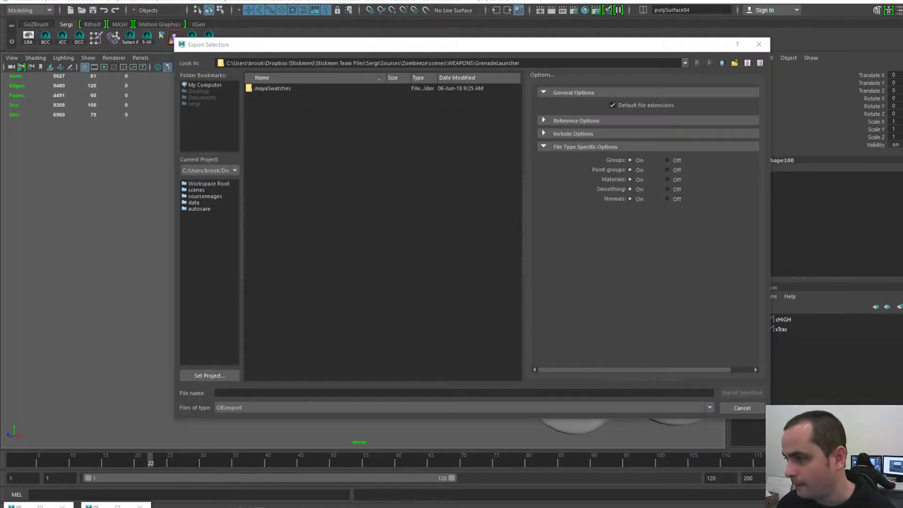
{"action": "left_click", "coordinate": [464, 392]}
{"action": "left_click", "coordinate": [383, 235]}
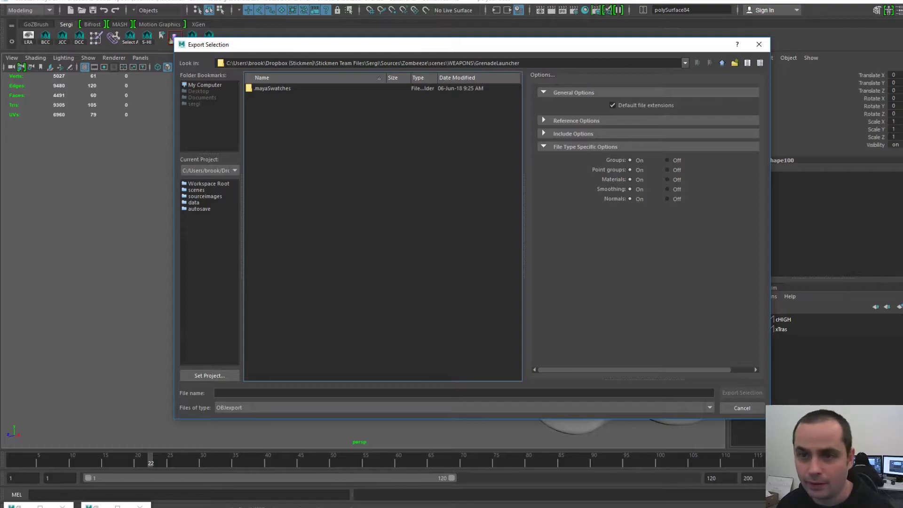
{"action": "left_click_drag", "start_coordinate": [522, 63], "coordinate": [429, 63]}
{"action": "key", "text": "BackSpace"}
{"action": "key", "text": "Return"}
{"action": "double_click", "coordinate": [259, 96]}
{"action": "left_click_drag", "start_coordinate": [259, 96], "coordinate": [259, 106]}
{"action": "double_click", "coordinate": [259, 104]}
- Paste the GrenadeLauncher HIGH path, go up a level, and open the LOW folder
{"action": "left_click_drag", "start_coordinate": [470, 63], "coordinate": [225, 63]}
{"action": "key", "text": "ctrl+v"}
{"action": "key", "text": "Return"}
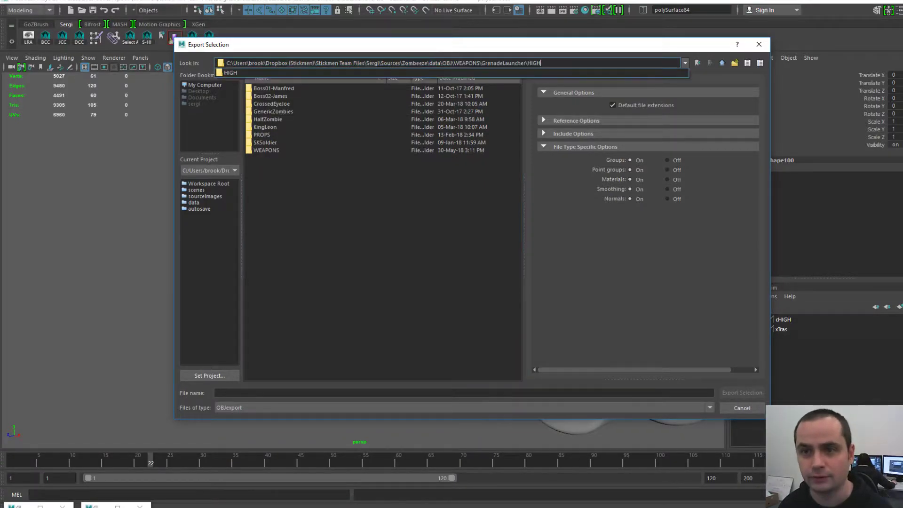
{"action": "left_click_drag", "start_coordinate": [541, 63], "coordinate": [526, 63]}
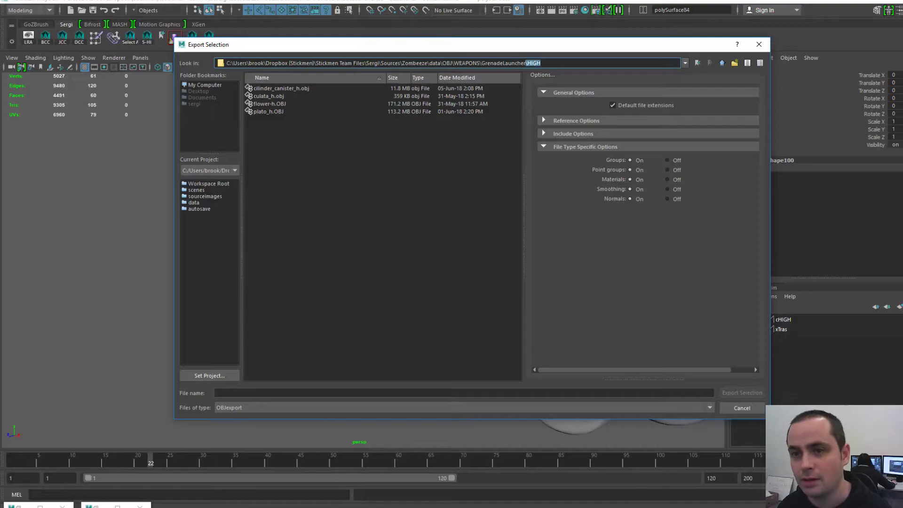
{"action": "key", "text": "BackSpace"}
{"action": "key", "text": "Return"}
{"action": "left_click", "coordinate": [384, 226]}
{"action": "left_click", "coordinate": [260, 96]}
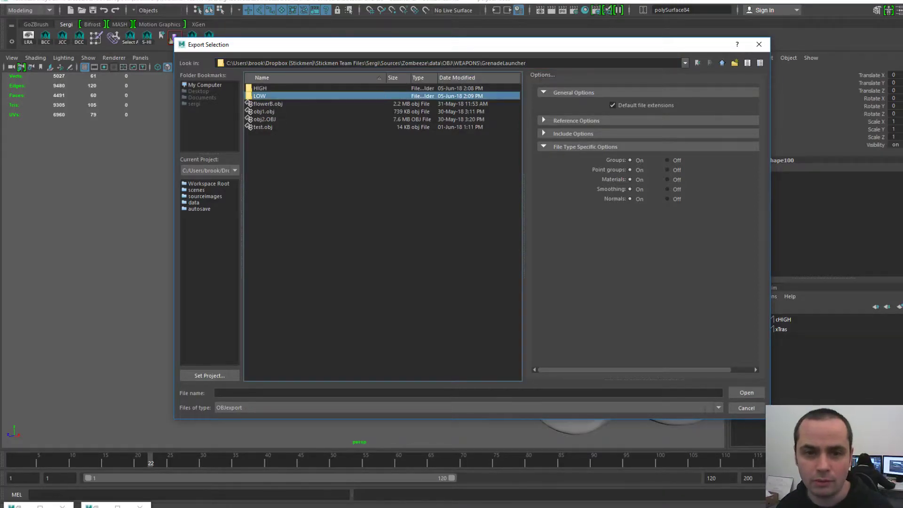
{"action": "double_click", "coordinate": [260, 96]}
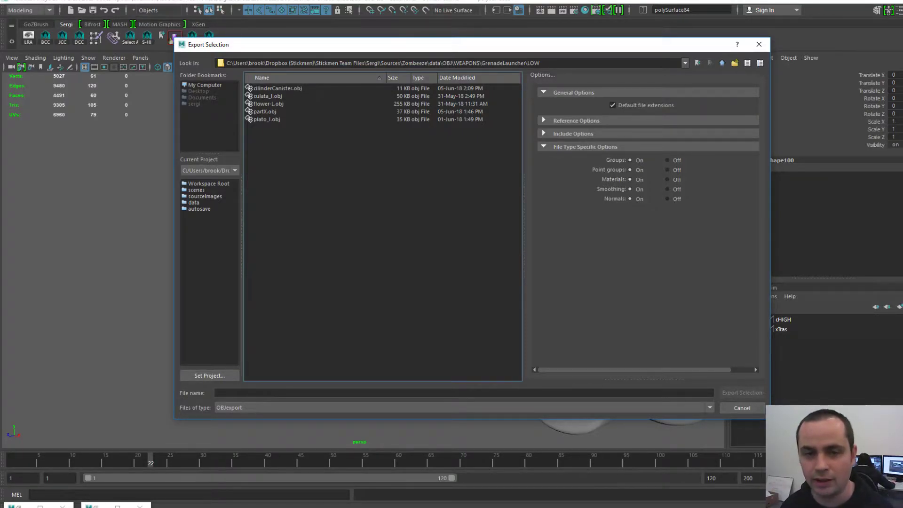
- Select the LOW export path and bring the File Explorer LOW window over the dialog
{"action": "left_click_drag", "start_coordinate": [443, 44], "coordinate": [446, 25]}
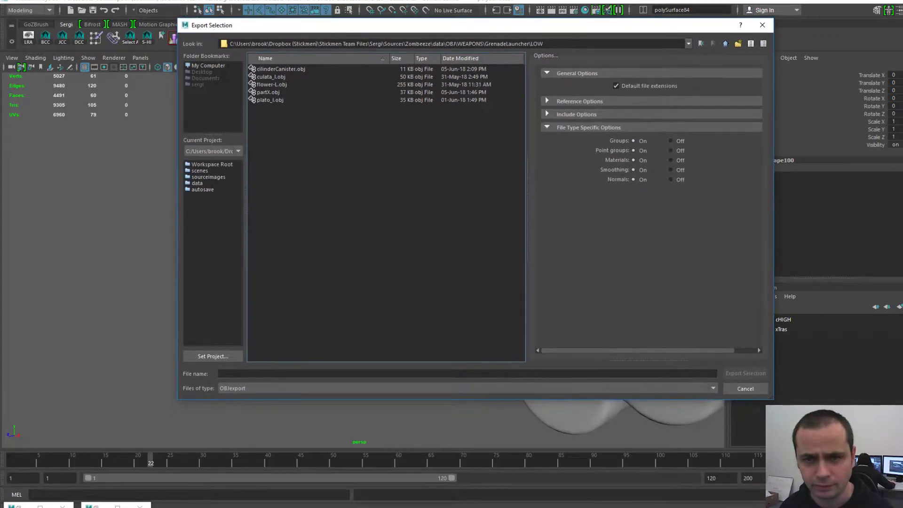
{"action": "left_click", "coordinate": [452, 44]}
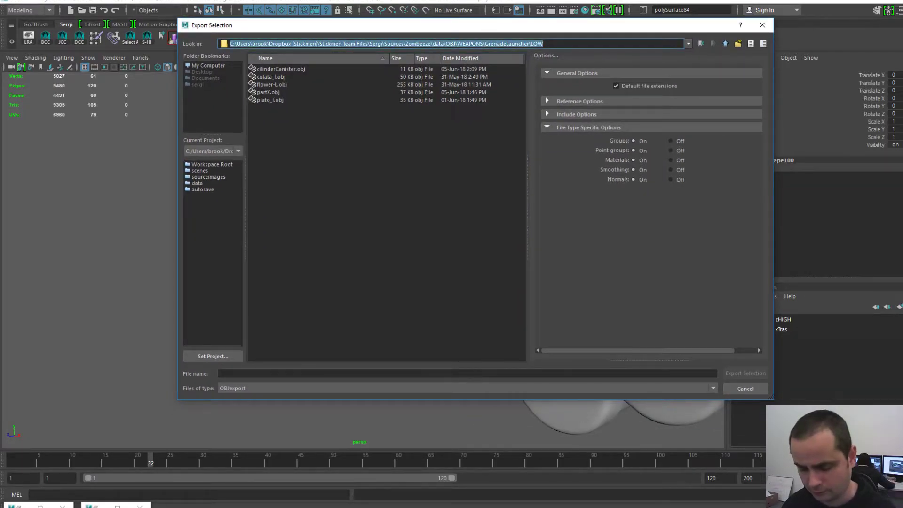
{"action": "key", "text": "alt+Tab"}
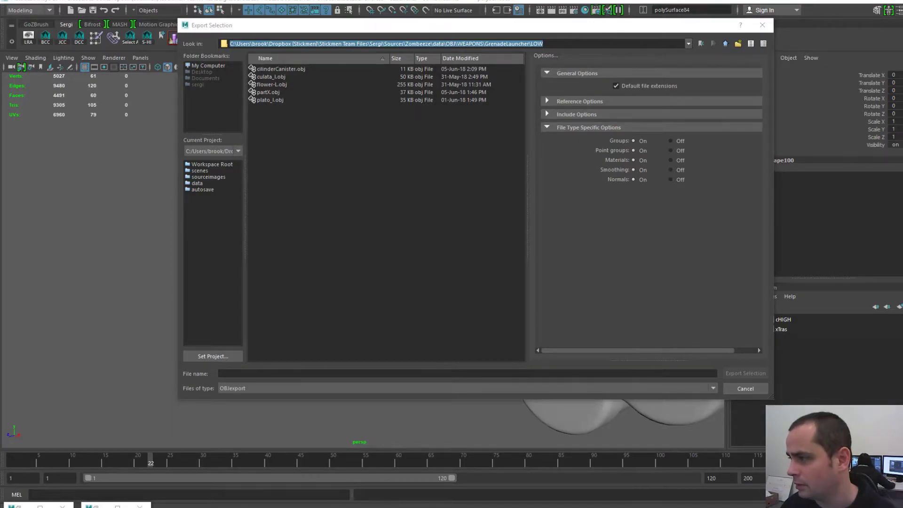
{"action": "left_click_drag", "start_coordinate": [902, 113], "coordinate": [452, 126]}
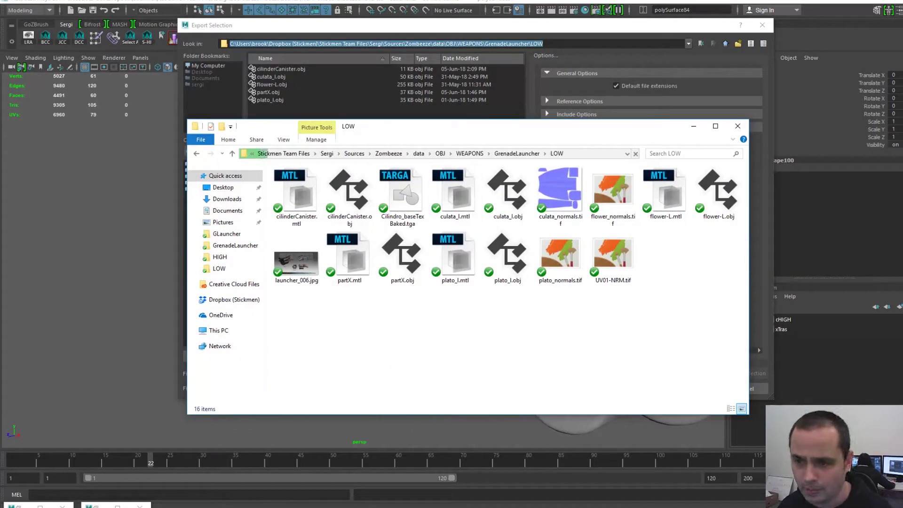
- Delete the four normal-map .tif images and launcher_006.jpg from the LOW folder
{"action": "left_click", "coordinate": [560, 195]}
{"action": "left_click", "coordinate": [613, 192], "text": "ctrl"}
{"action": "left_click", "coordinate": [613, 254], "text": "ctrl"}
{"action": "left_click", "coordinate": [561, 254], "text": "ctrl"}
{"action": "key", "text": "Delete"}
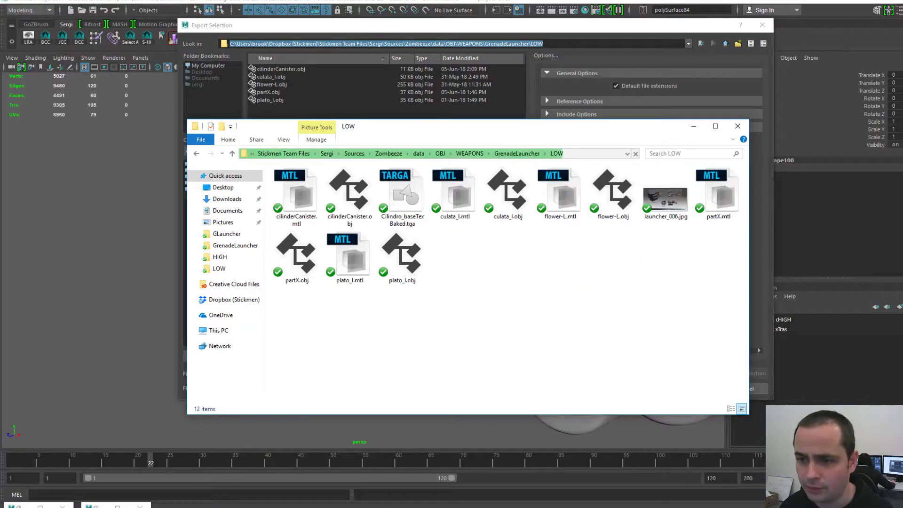
{"action": "left_click", "coordinate": [665, 195]}
{"action": "key", "text": "Delete"}
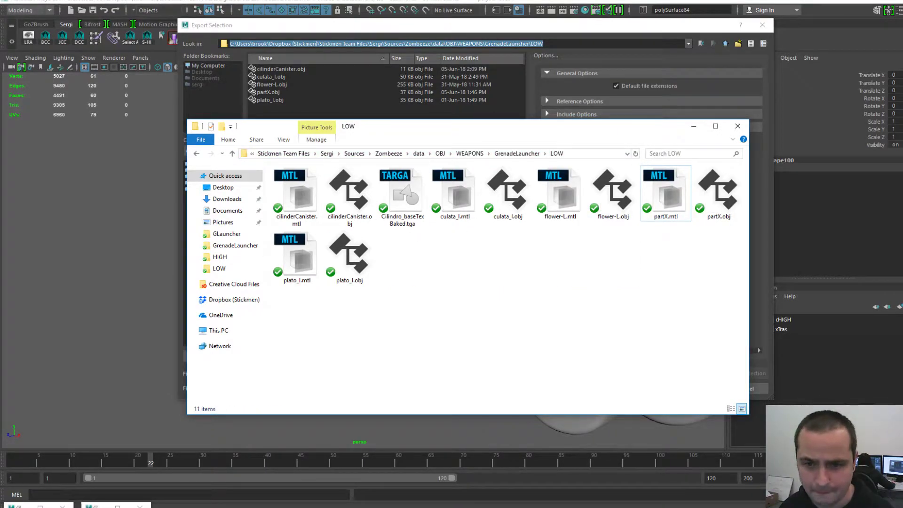
- Create a new folder named nrm in LOW
{"action": "right_click", "coordinate": [313, 256]}
{"action": "left_click_drag", "start_coordinate": [399, 129], "coordinate": [467, 112]}
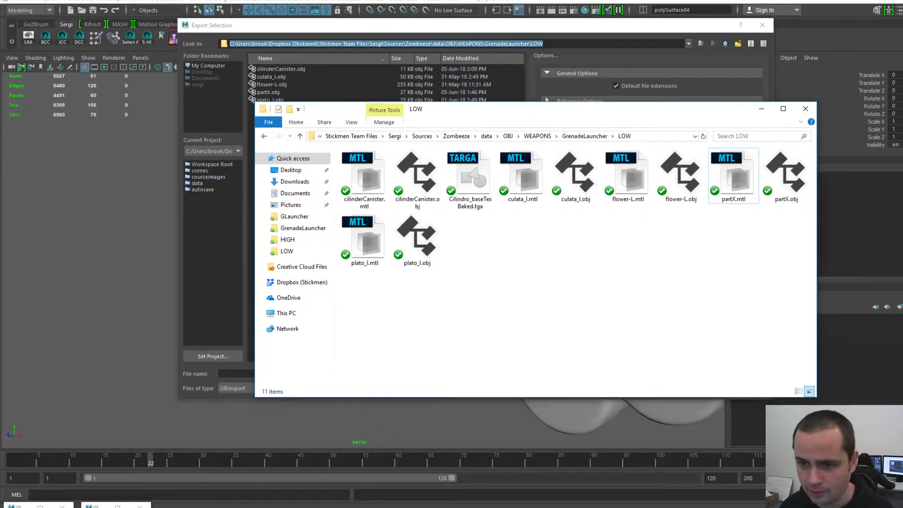
{"action": "right_click", "coordinate": [550, 247]}
{"action": "left_click", "coordinate": [628, 189]}
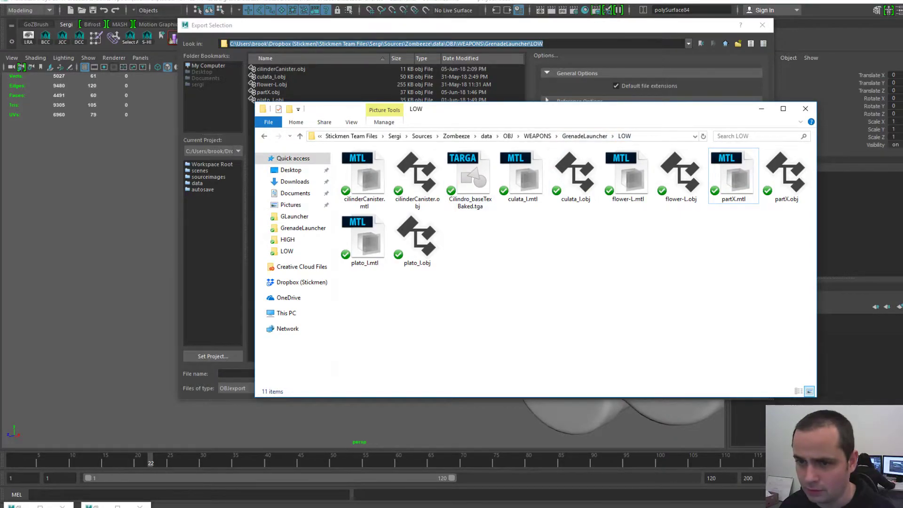
{"action": "right_click", "coordinate": [396, 223]}
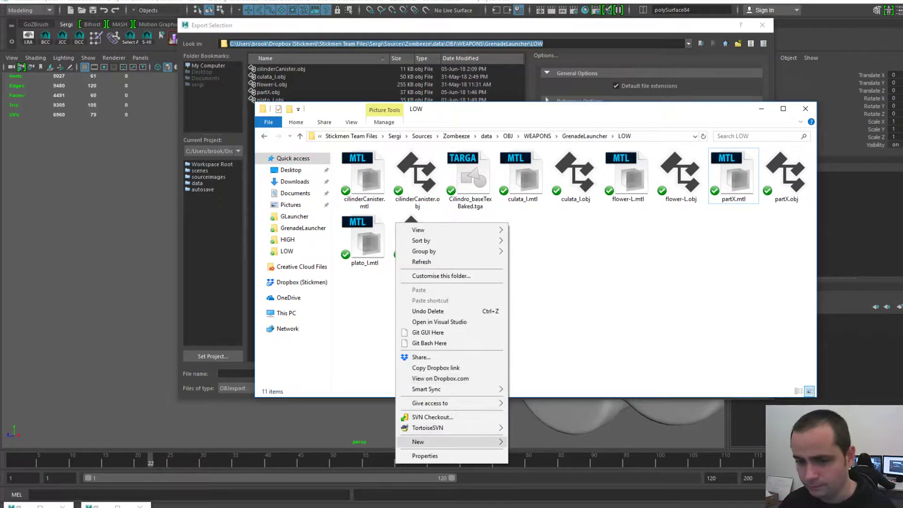
{"action": "mouse_move", "coordinate": [452, 441]}
{"action": "left_click", "coordinate": [530, 374]}
{"action": "type", "text": "nrm"}
{"action": "key", "text": "Return"}
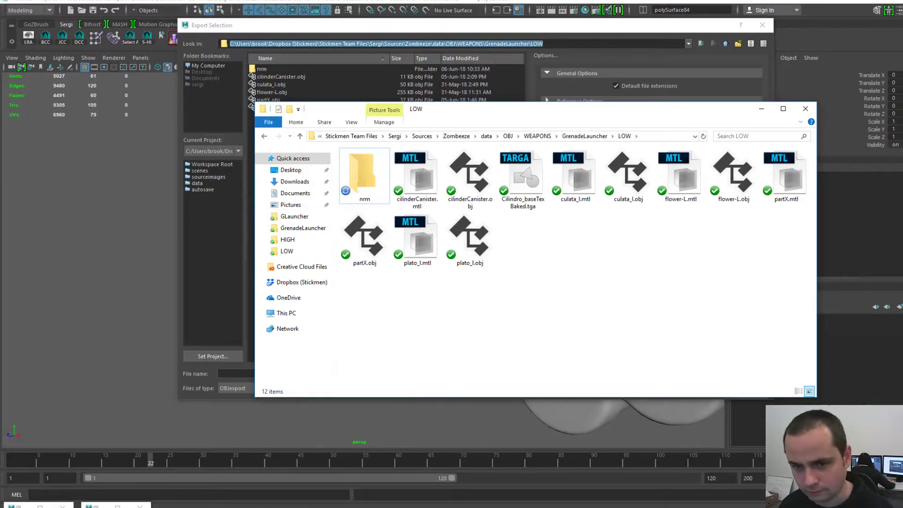
- Create a second folder named REST, then leave File Explorer
{"action": "right_click", "coordinate": [418, 263]}
{"action": "mouse_move", "coordinate": [447, 480]}
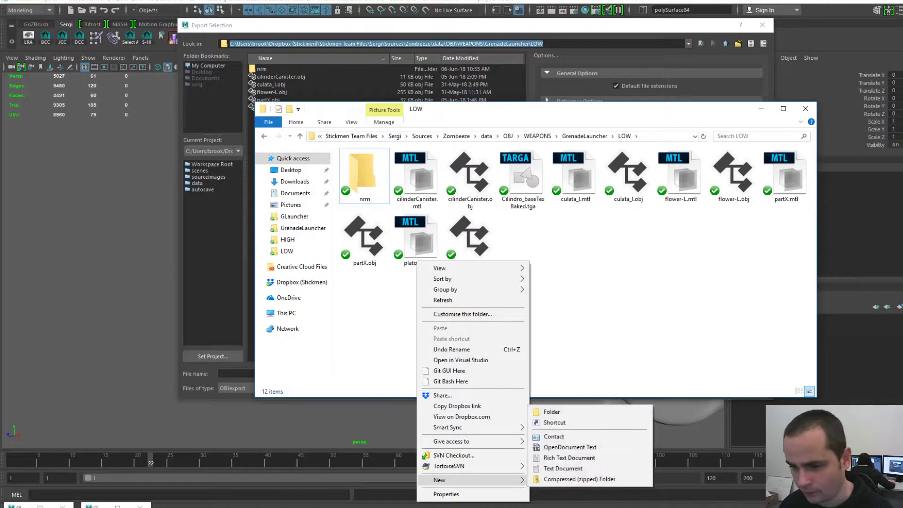
{"action": "left_click", "coordinate": [552, 412]}
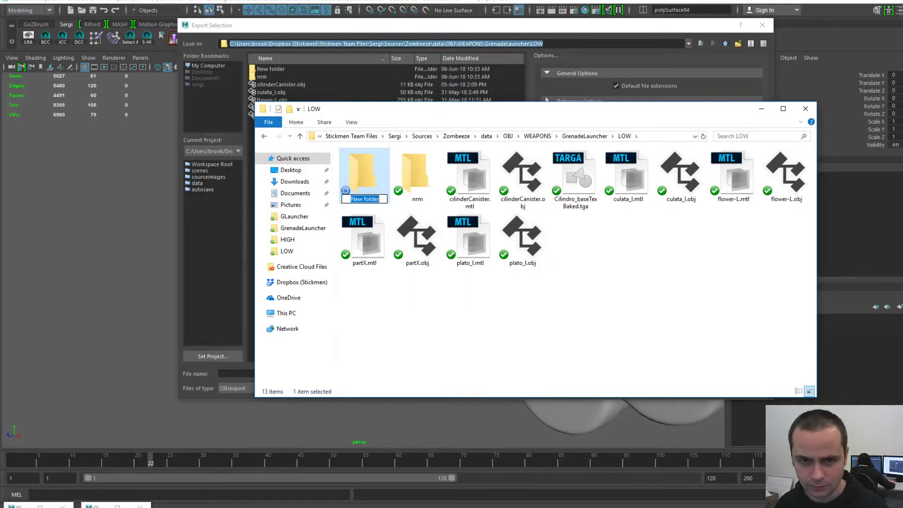
{"action": "key", "text": "Return"}
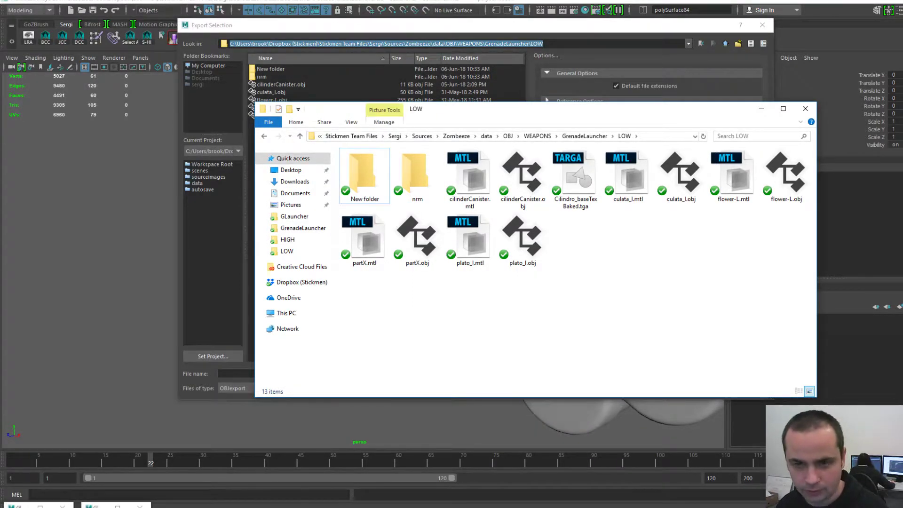
{"action": "left_click", "coordinate": [365, 177]}
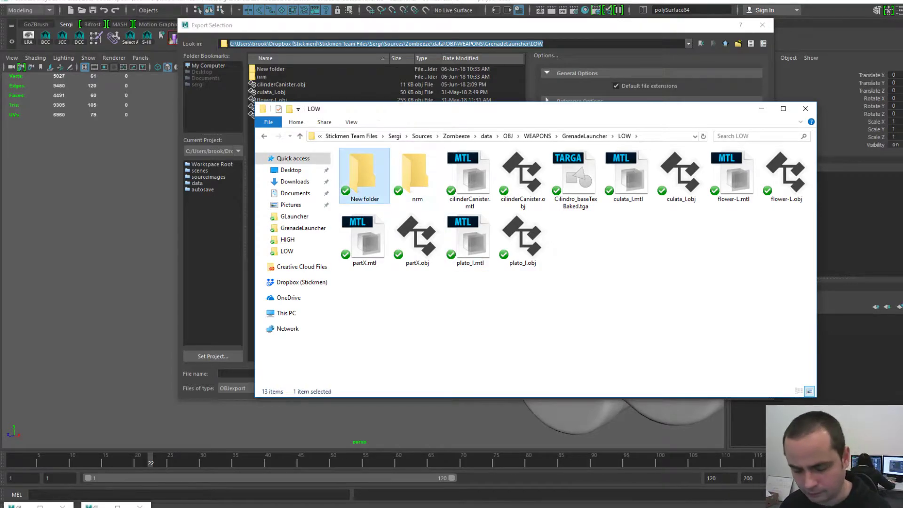
{"action": "key", "text": "F2"}
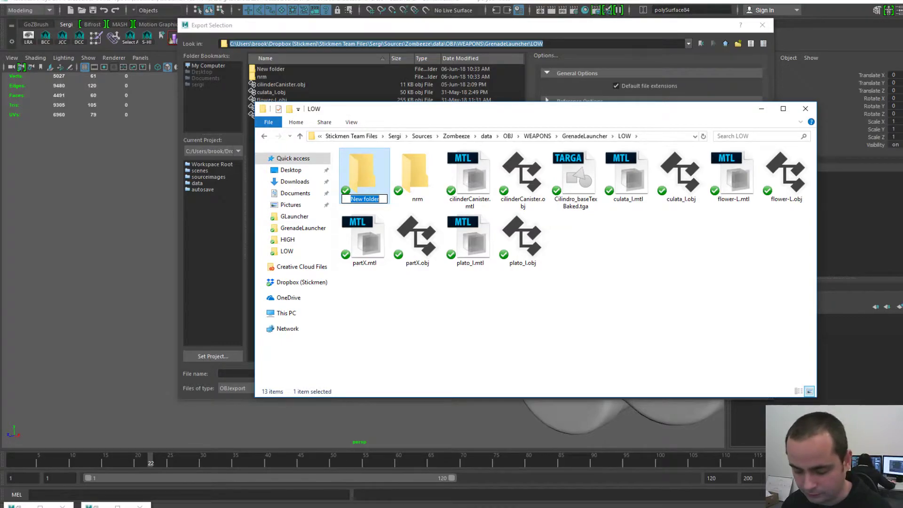
{"action": "type", "text": "REST"}
{"action": "key", "text": "Return"}
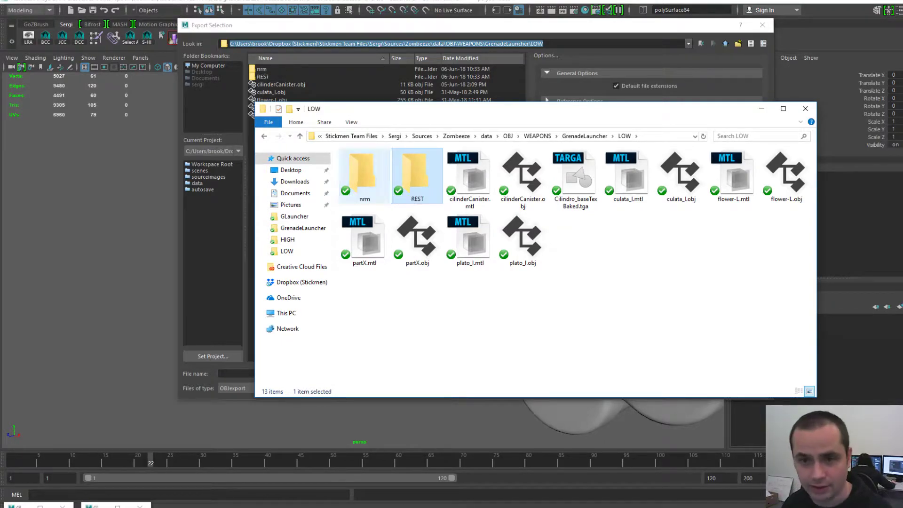
{"action": "key", "text": "F2"}
{"action": "type", "text": "REST"}
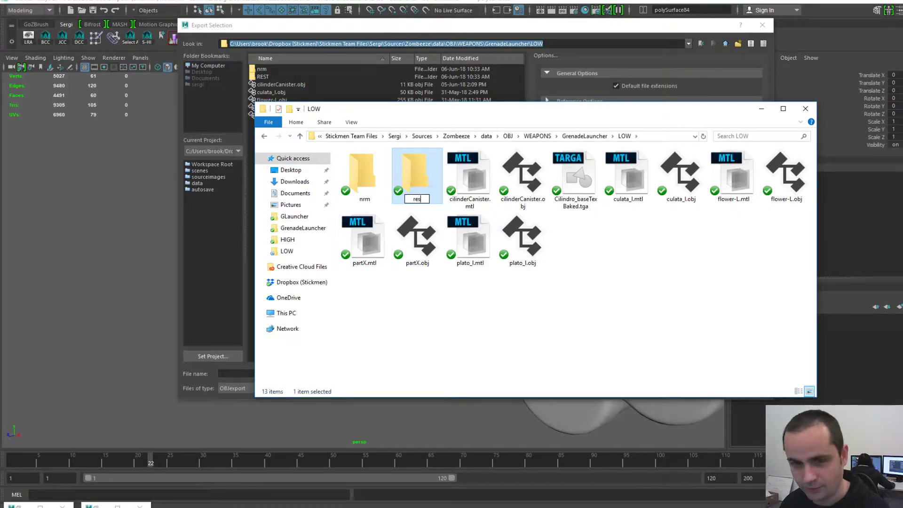
{"action": "key", "text": "Return"}
{"action": "left_click_drag", "start_coordinate": [508, 109], "coordinate": [590, 99]}
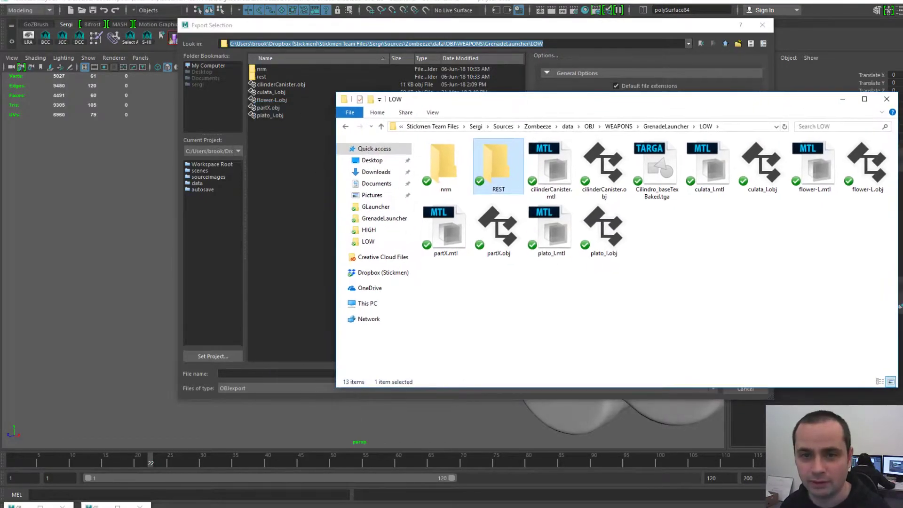
{"action": "key", "text": "alt+Tab"}
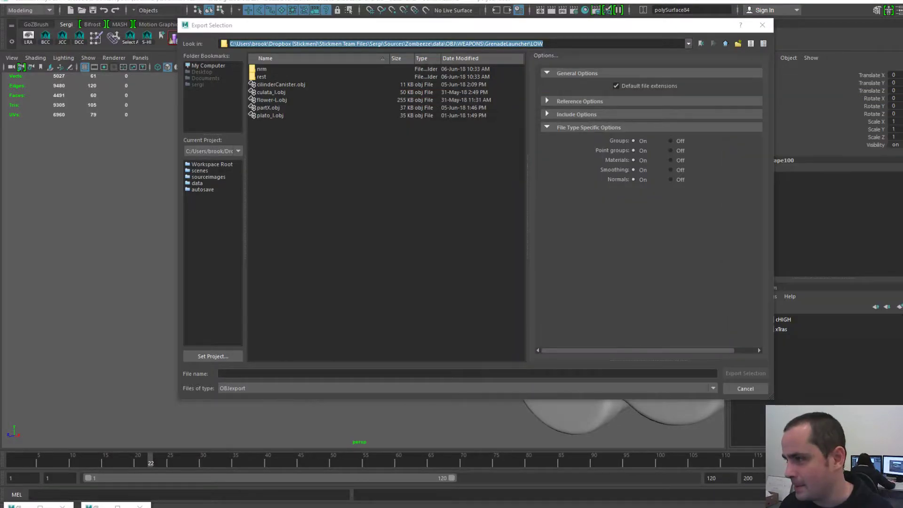
- Check the nrm folder, return to LOW, and open the empty rest folder as destination
{"action": "left_click", "coordinate": [386, 207]}
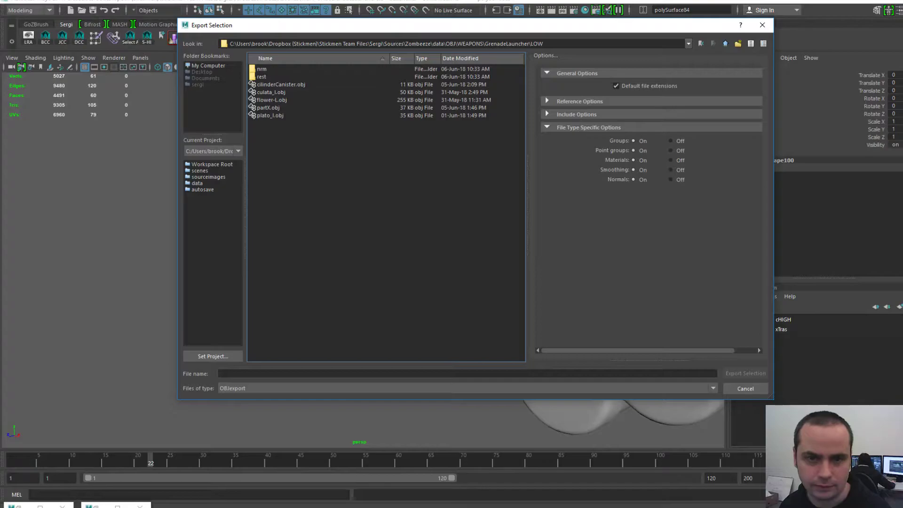
{"action": "key", "text": "alt+Tab"}
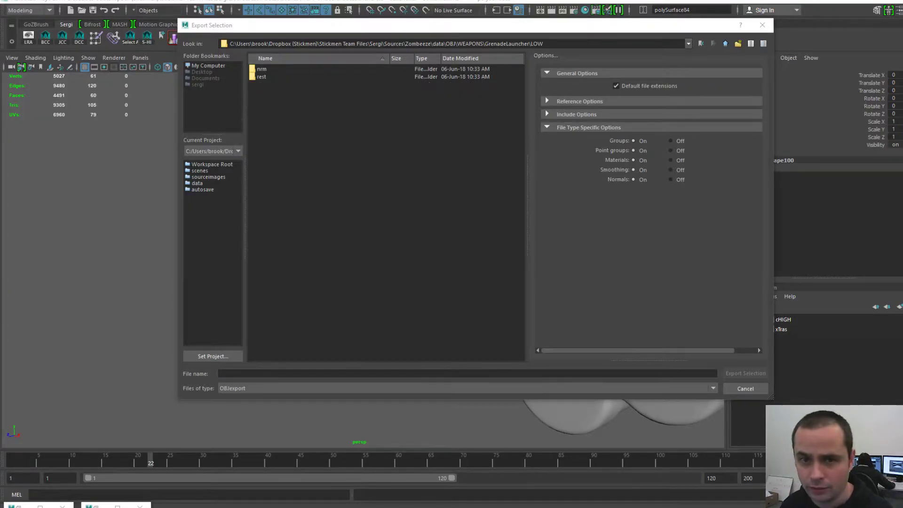
{"action": "double_click", "coordinate": [262, 69]}
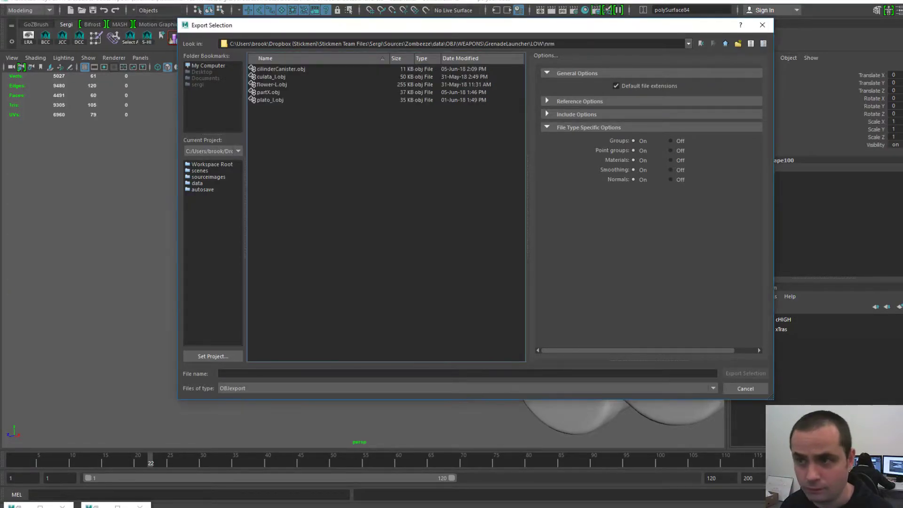
{"action": "left_click", "coordinate": [725, 43]}
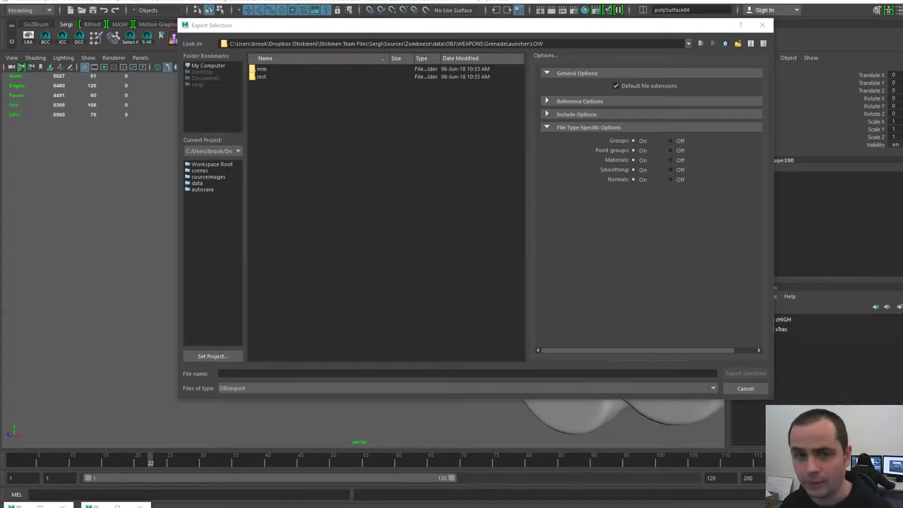
{"action": "left_click", "coordinate": [261, 76]}
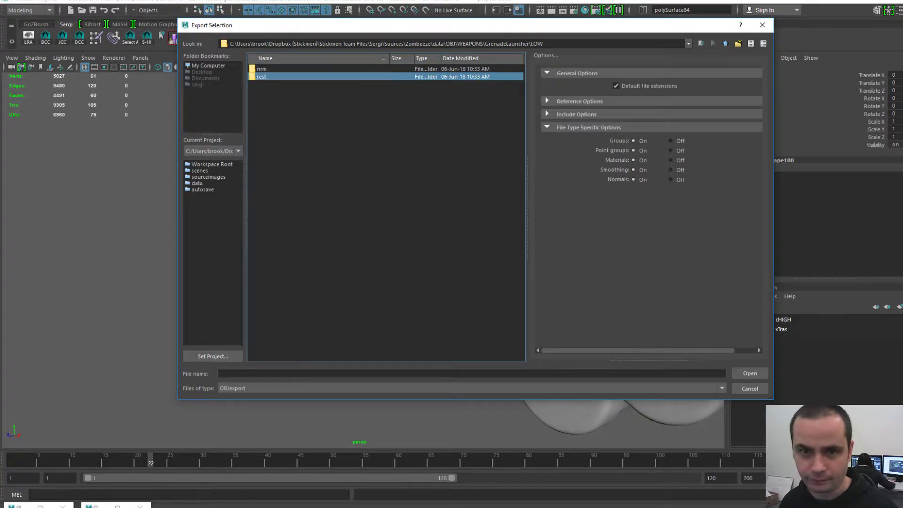
{"action": "key", "text": "Return"}
- Name the file halfBallBack-L and export it as OBJ into the rest folder
{"action": "left_click", "coordinate": [263, 373]}
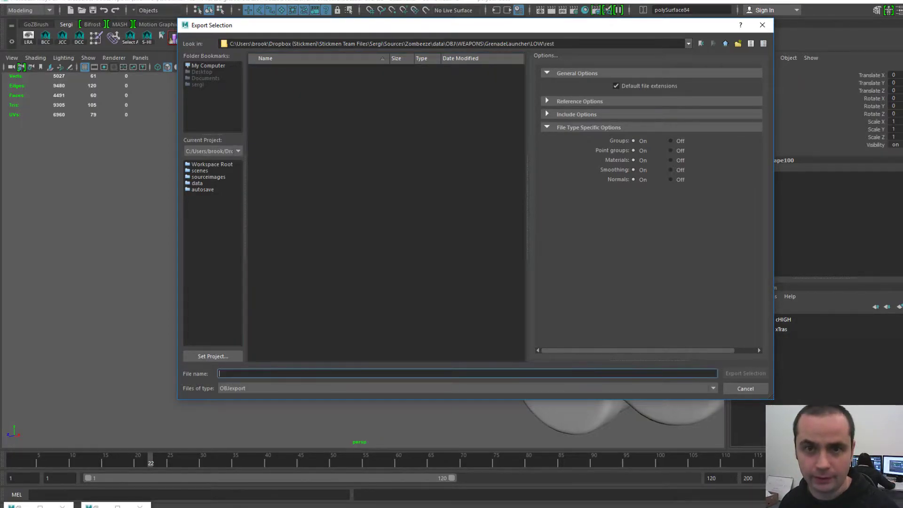
{"action": "left_click_drag", "start_coordinate": [356, 28], "coordinate": [674, 56]}
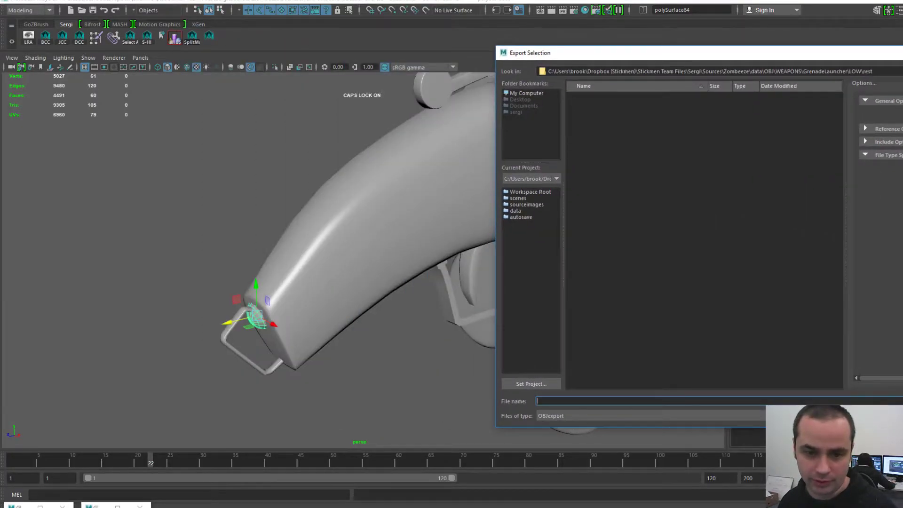
{"action": "left_click_drag", "start_coordinate": [633, 56], "coordinate": [479, 28]}
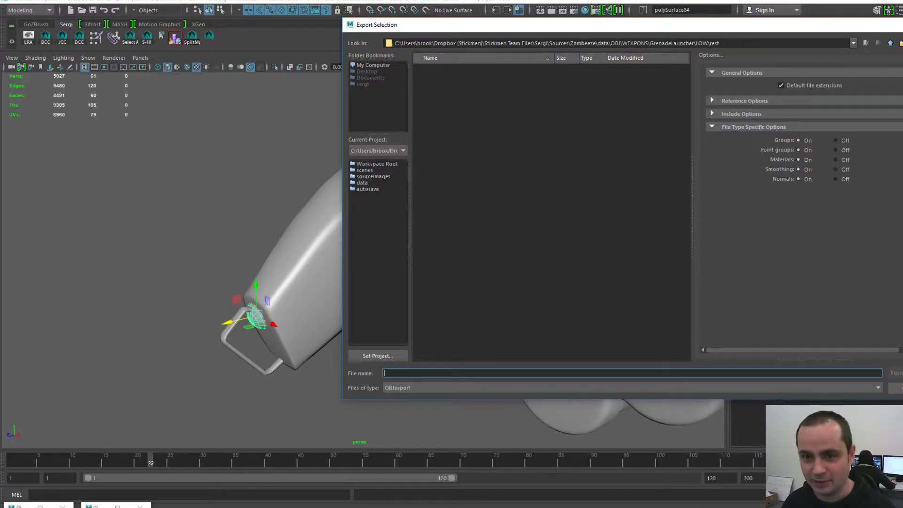
{"action": "left_click_drag", "start_coordinate": [565, 24], "coordinate": [613, 18]}
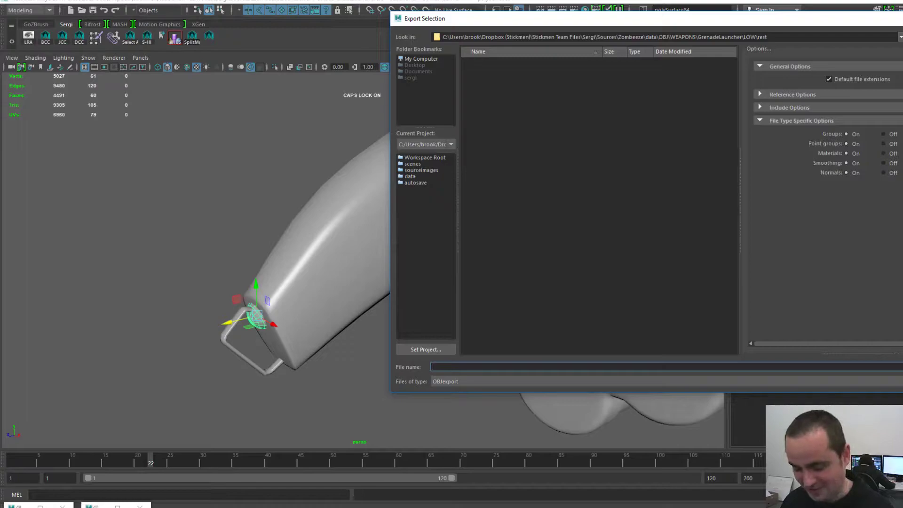
{"action": "type", "text": "alf"}
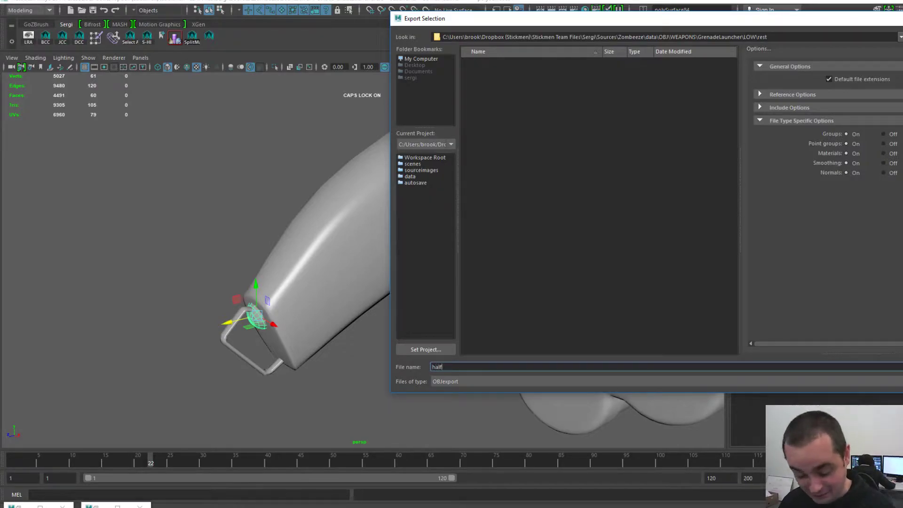
{"action": "type", "text": "BallBack-"}
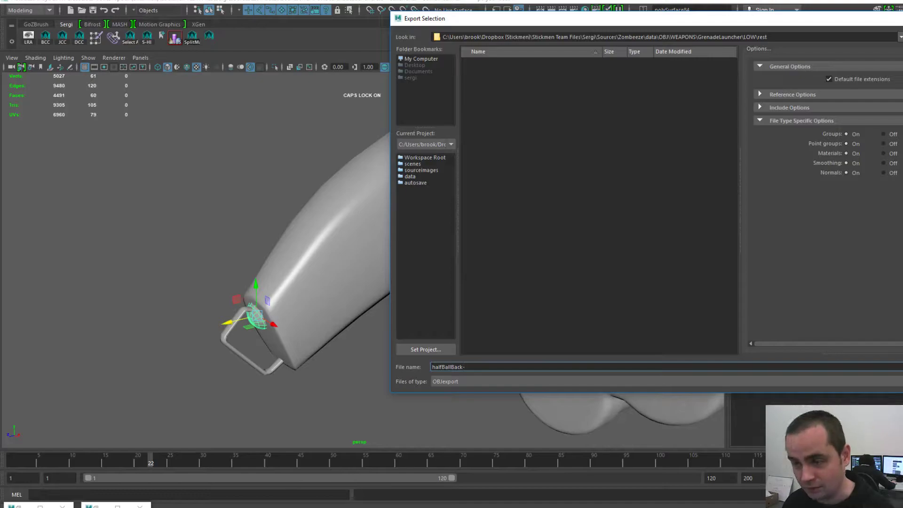
{"action": "type", "text": "L"}
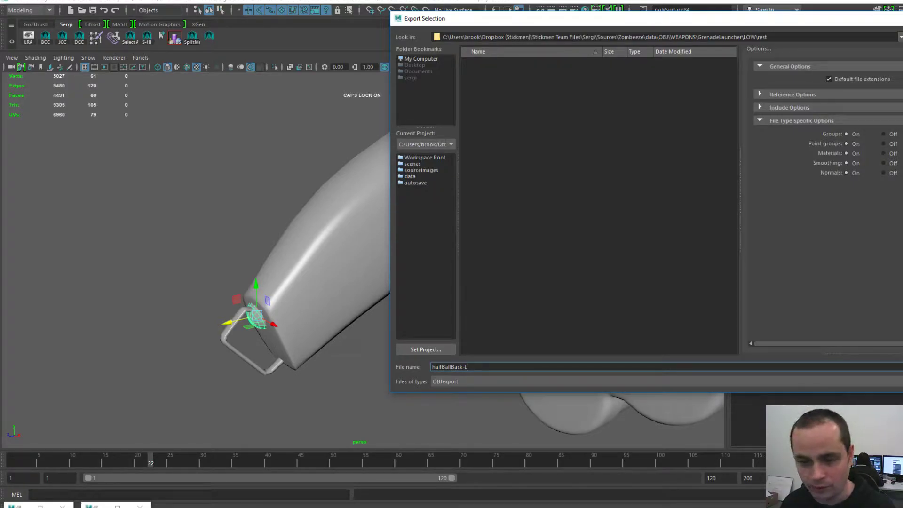
{"action": "key", "text": "Return"}
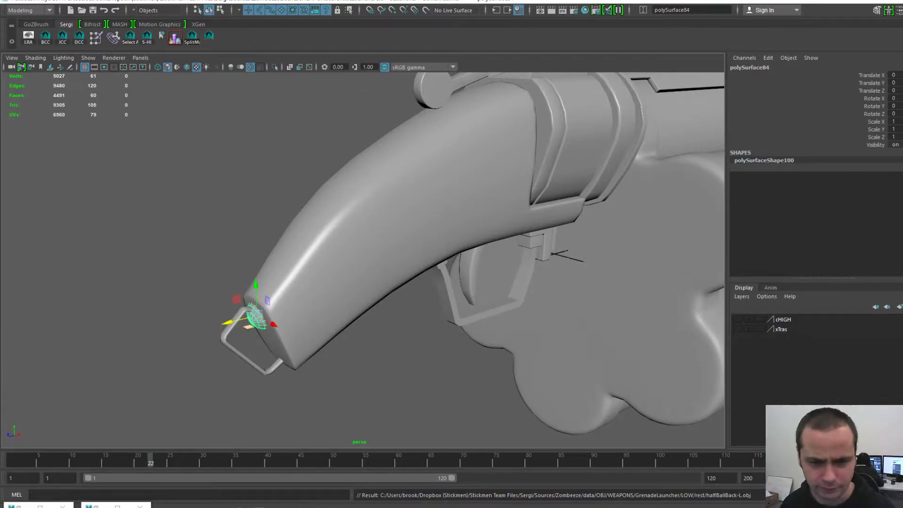
- Reselect the half-ball mesh and frame it alongside the grip
{"action": "left_click", "coordinate": [188, 245]}
{"action": "scroll", "coordinate": [363, 260], "scroll_direction": "up", "scroll_amount": 2}
{"action": "left_click_drag", "start_coordinate": [329, 263], "coordinate": [358, 256], "text": "alt"}
{"action": "mouse_move", "coordinate": [273, 305]}
{"action": "left_mouse_down", "text": "alt"}
{"action": "mouse_move", "coordinate": [301, 296]}
{"action": "mouse_move", "coordinate": [289, 313]}
{"action": "left_mouse_up", "text": "alt"}
{"action": "left_click", "coordinate": [293, 308]}
{"action": "key", "text": "f"}
{"action": "scroll", "coordinate": [363, 260], "scroll_direction": "down", "scroll_amount": 8}
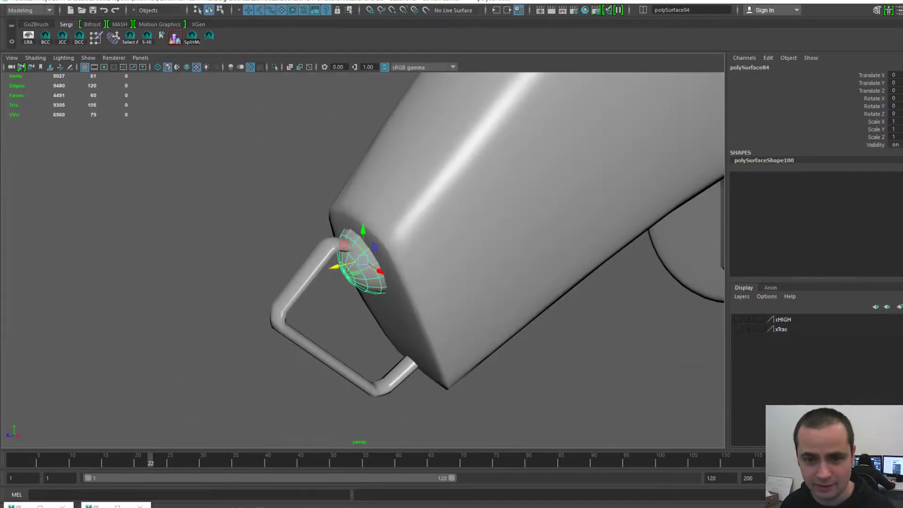
{"action": "middle_click_drag", "start_coordinate": [362, 261], "coordinate": [338, 279], "text": "alt"}
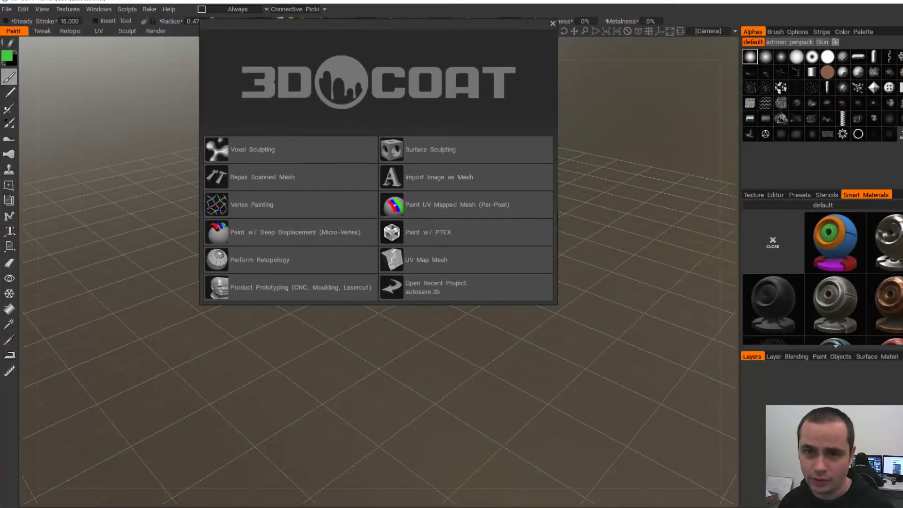
- Choose UV Map Mesh and open halfBallBack-L.obj from the rest folder
{"action": "left_click", "coordinate": [499, 357]}
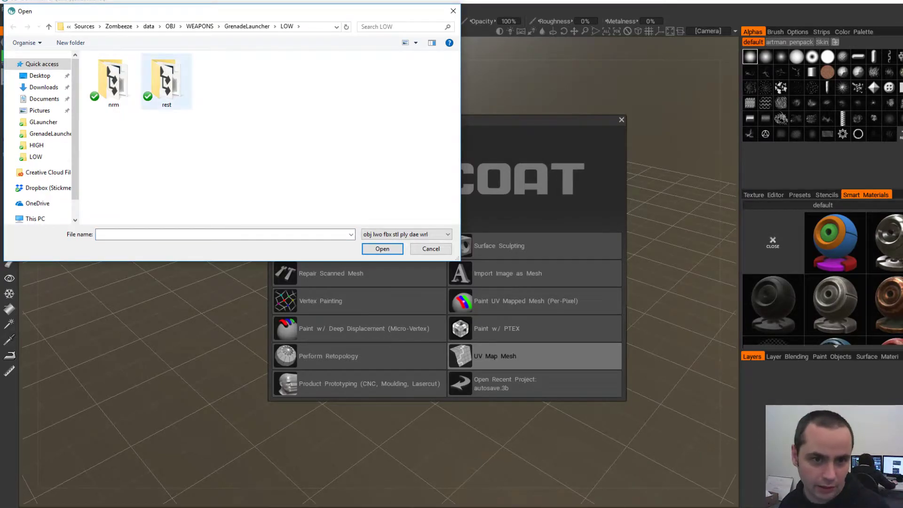
{"action": "double_click", "coordinate": [167, 83]}
{"action": "left_click", "coordinate": [113, 85]}
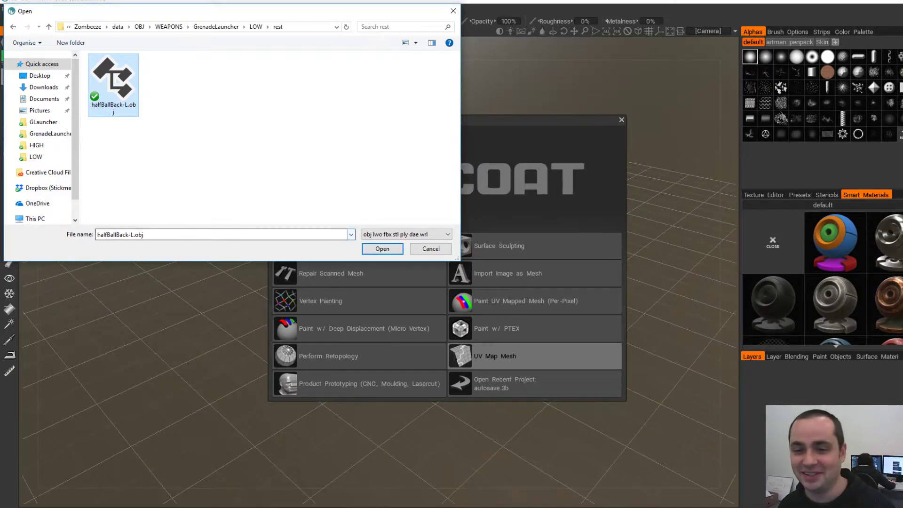
{"action": "left_click", "coordinate": [382, 249]}
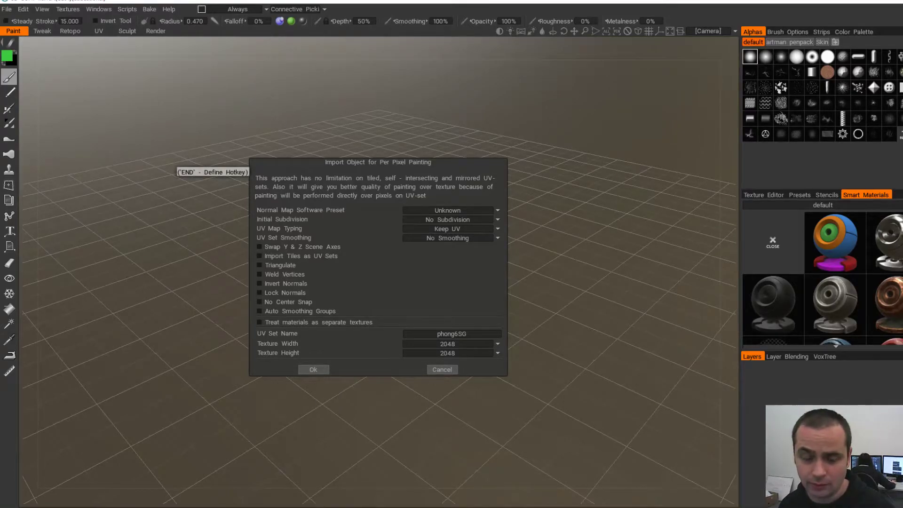
- Tick Lock Normals, set UV Map Typing to Auto-Mapping, and confirm the import
{"action": "left_click", "coordinate": [260, 293]}
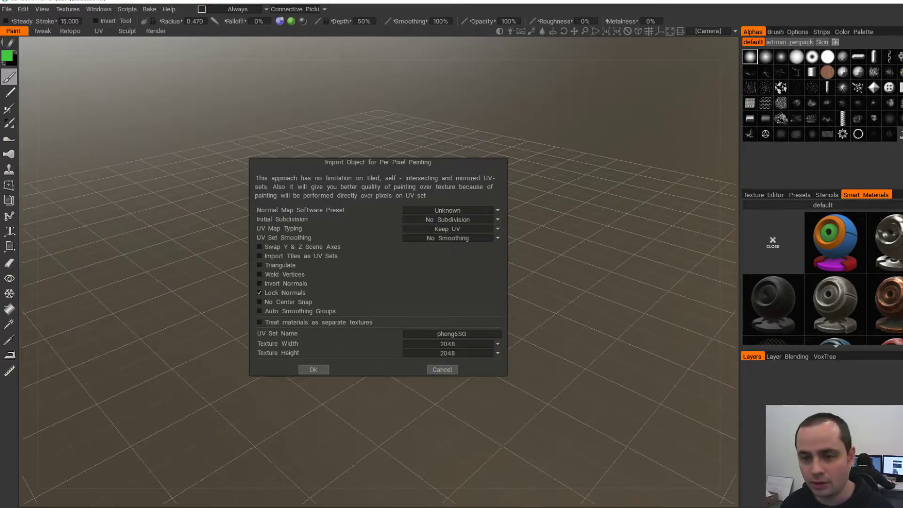
{"action": "left_click", "coordinate": [448, 229]}
{"action": "left_click", "coordinate": [448, 248]}
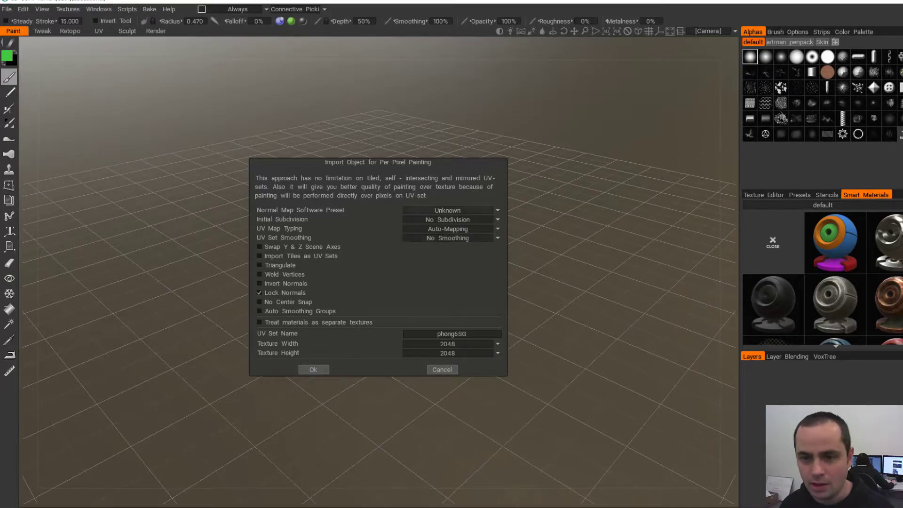
{"action": "left_click", "coordinate": [313, 369]}
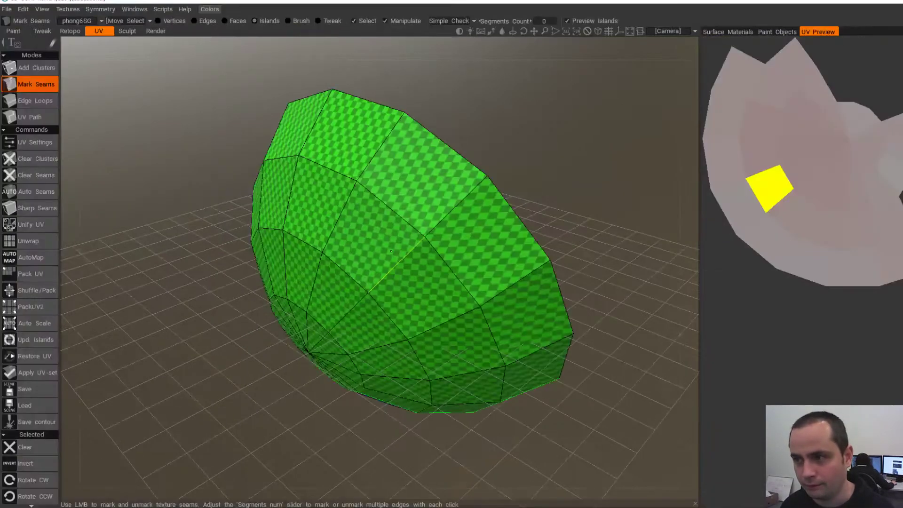
- Run Unwrap from the Commands panel and orbit to inspect the green, magenta and blue islands
{"action": "left_click_drag", "start_coordinate": [386, 241], "coordinate": [406, 220], "text": "alt"}
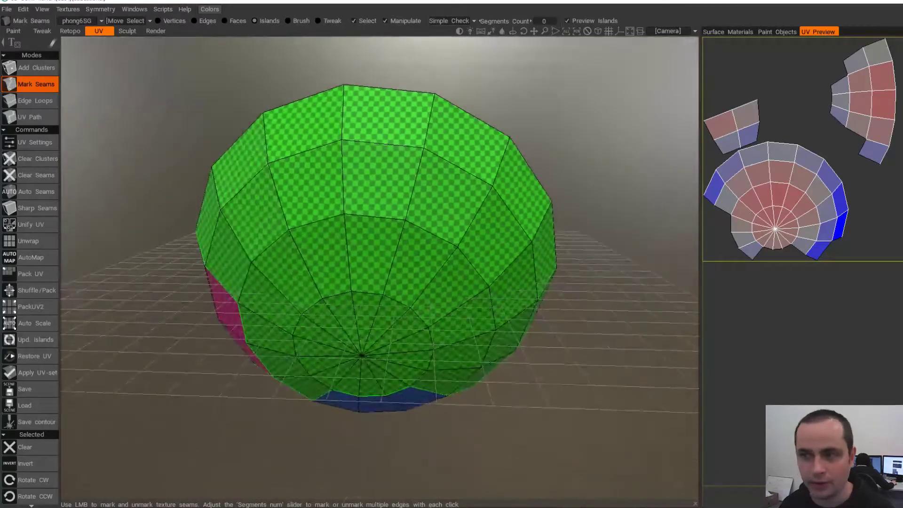
{"action": "left_click_drag", "start_coordinate": [386, 264], "coordinate": [358, 233], "text": "alt"}
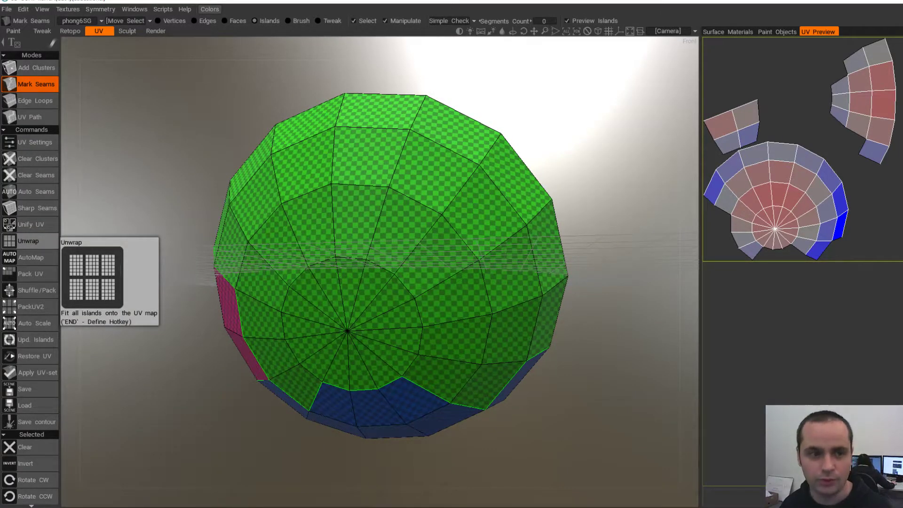
{"action": "left_click", "coordinate": [28, 240]}
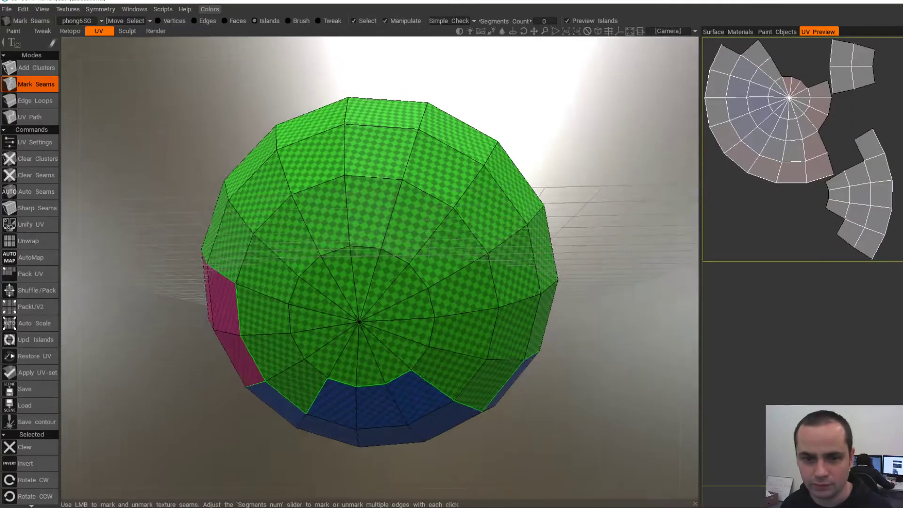
{"action": "left_click_drag", "start_coordinate": [482, 272], "coordinate": [532, 264], "text": "alt"}
{"action": "left_click_drag", "start_coordinate": [225, 256], "coordinate": [254, 278], "text": "alt"}
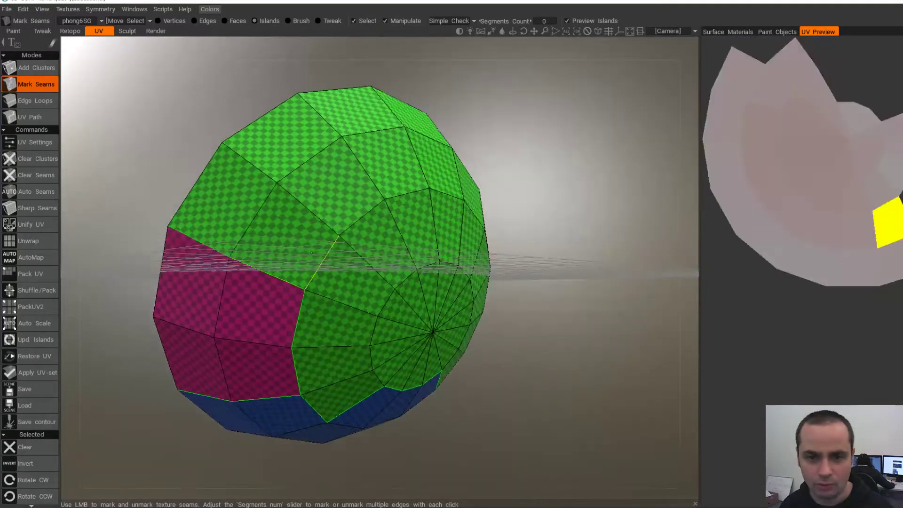
{"action": "left_click_drag", "start_coordinate": [314, 234], "coordinate": [279, 233], "text": "alt"}
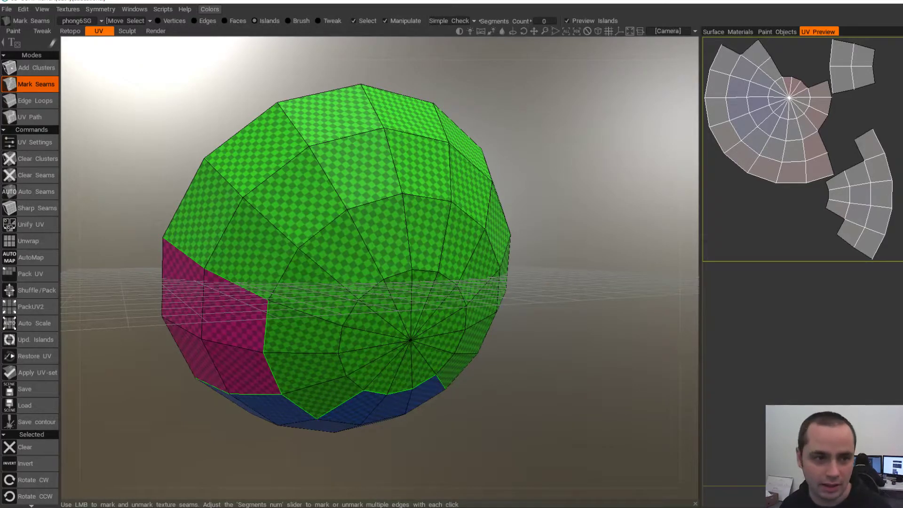
{"action": "left_click_drag", "start_coordinate": [357, 273], "coordinate": [395, 254], "text": "alt"}
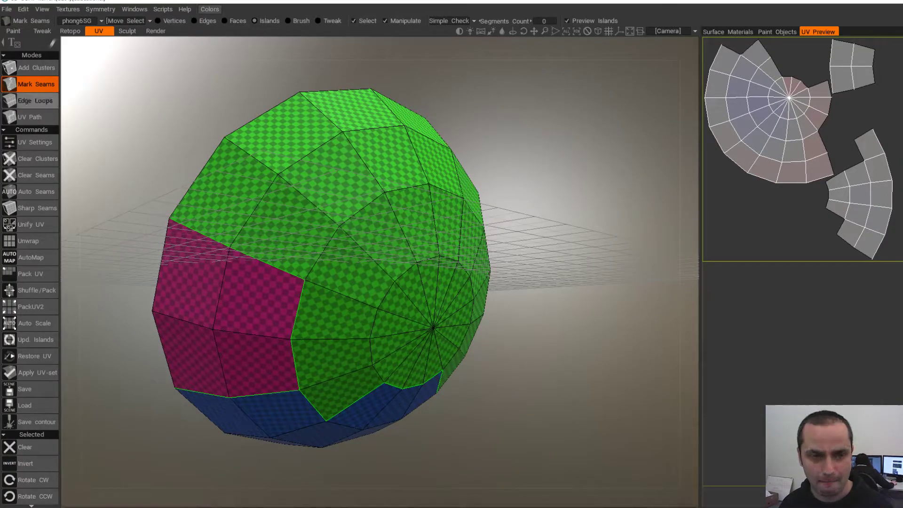
- In Edge Loops mode, un-mark the internal and radial seam loops so the half-ball turns into one green island
{"action": "left_click", "coordinate": [35, 101]}
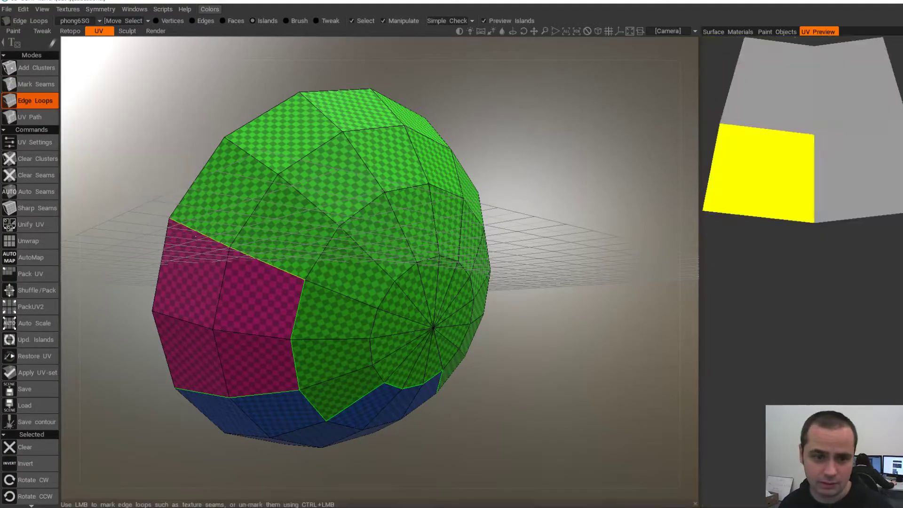
{"action": "left_click", "coordinate": [268, 307], "text": "ctrl"}
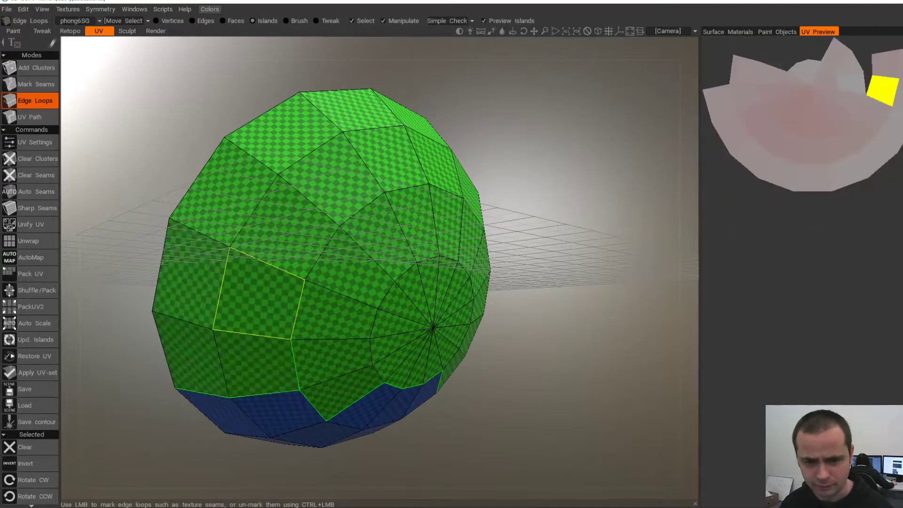
{"action": "left_click", "coordinate": [294, 361], "text": "ctrl"}
{"action": "middle_click_drag", "start_coordinate": [284, 343], "coordinate": [280, 228], "text": "alt"}
{"action": "left_click", "coordinate": [266, 271], "text": "ctrl"}
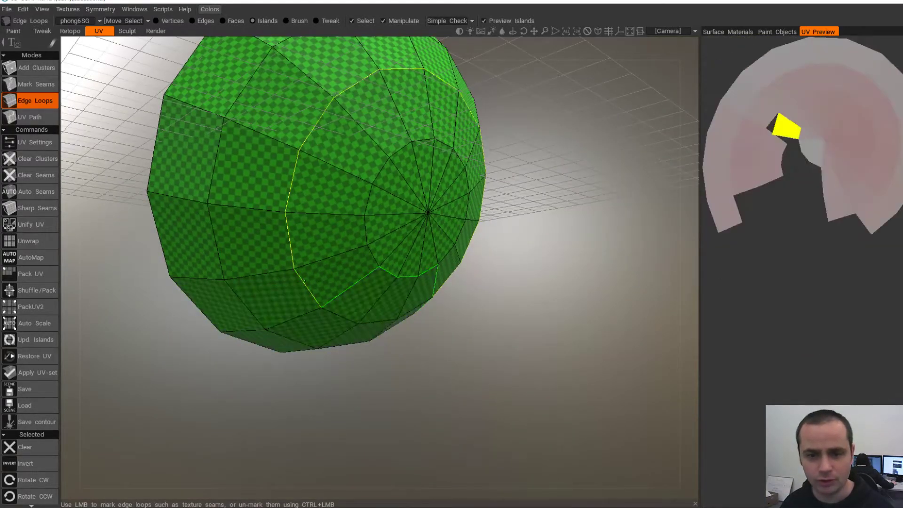
{"action": "left_click", "coordinate": [309, 283], "text": "ctrl"}
{"action": "left_click_drag", "start_coordinate": [335, 295], "coordinate": [290, 292], "text": "alt"}
{"action": "left_click", "coordinate": [325, 290], "text": "ctrl"}
{"action": "left_click", "coordinate": [360, 273], "text": "ctrl"}
{"action": "left_click", "coordinate": [444, 291], "text": "ctrl"}
{"action": "left_click_drag", "start_coordinate": [367, 254], "coordinate": [273, 243], "text": "alt"}
{"action": "left_click", "coordinate": [379, 250], "text": "ctrl"}
{"action": "left_click", "coordinate": [471, 254], "text": "ctrl"}
{"action": "left_click", "coordinate": [442, 279], "text": "ctrl"}
{"action": "left_click_drag", "start_coordinate": [325, 257], "coordinate": [286, 243], "text": "alt"}
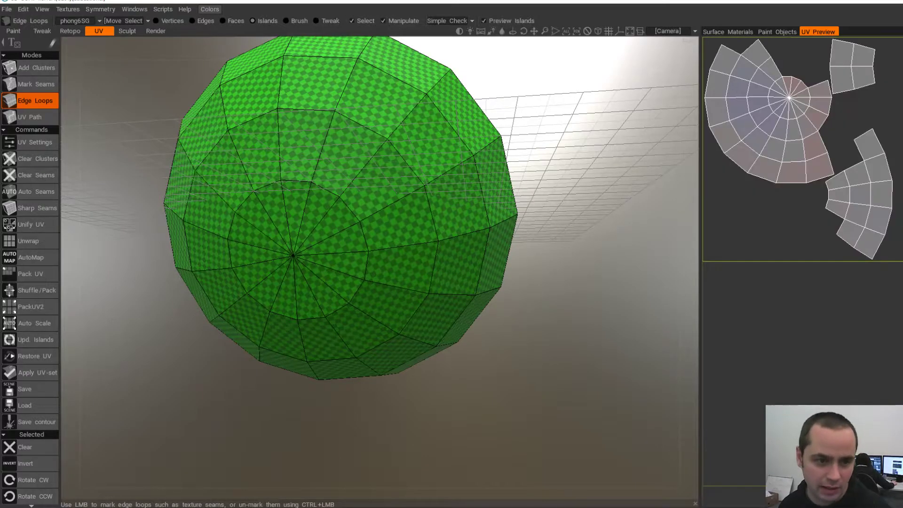
{"action": "left_click_drag", "start_coordinate": [439, 263], "coordinate": [355, 317], "text": "alt"}
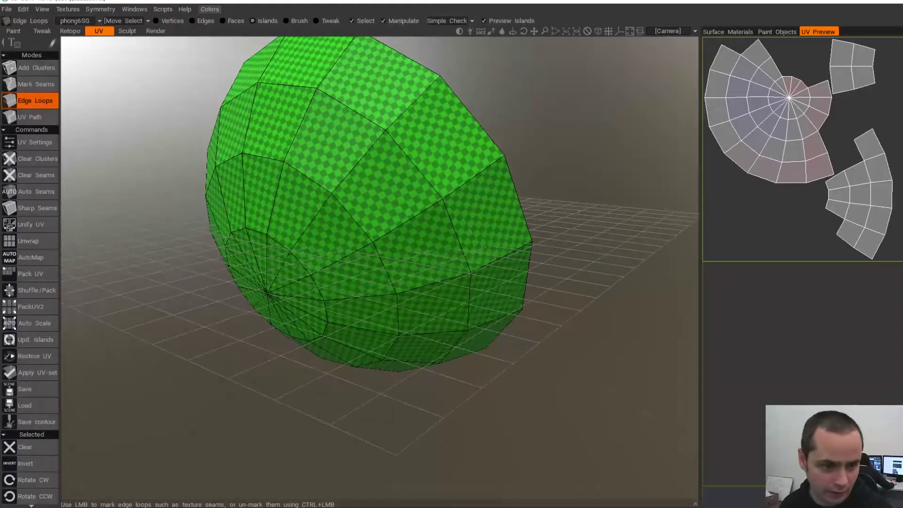
- Unwrap the merged half-ball into one circular UV disc and inspect the checkered dome
{"action": "left_click", "coordinate": [28, 241]}
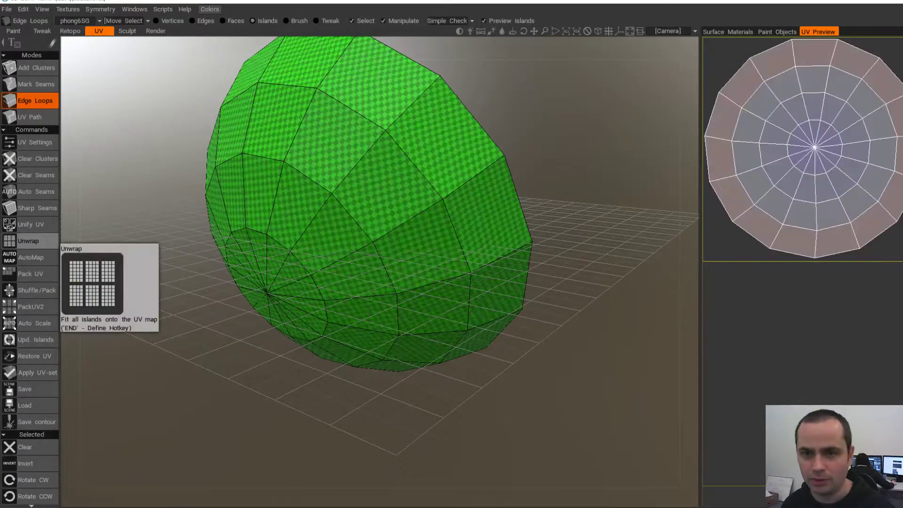
{"action": "left_click_drag", "start_coordinate": [301, 282], "coordinate": [475, 292], "text": "alt"}
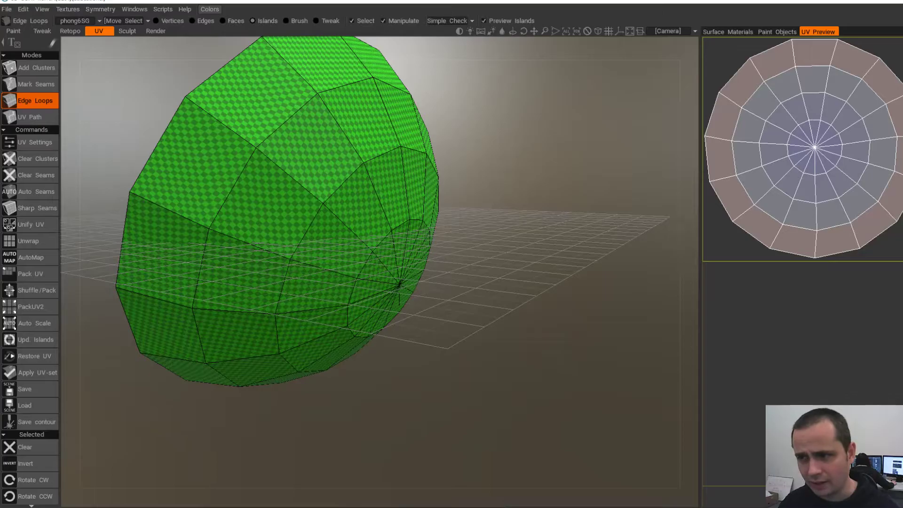
{"action": "left_click_drag", "start_coordinate": [423, 282], "coordinate": [318, 289], "text": "alt"}
{"action": "right_click_drag", "start_coordinate": [318, 289], "coordinate": [269, 312], "text": "alt"}
{"action": "middle_click_drag", "start_coordinate": [316, 325], "coordinate": [318, 421], "text": "alt"}
{"action": "left_click_drag", "start_coordinate": [318, 421], "coordinate": [405, 419], "text": "alt"}
{"action": "left_click_drag", "start_coordinate": [376, 226], "coordinate": [513, 224], "text": "alt"}
{"action": "left_click_drag", "start_coordinate": [254, 254], "coordinate": [302, 193], "text": "alt"}
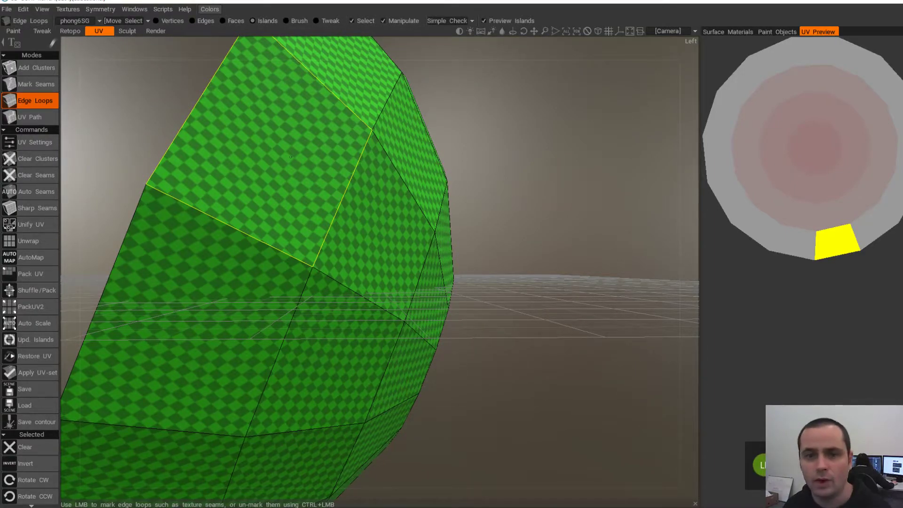
{"action": "left_click_drag", "start_coordinate": [424, 188], "coordinate": [359, 212], "text": "alt"}
{"action": "scroll", "coordinate": [346, 193], "scroll_direction": "down", "scroll_amount": 4}
{"action": "left_click_drag", "start_coordinate": [334, 170], "coordinate": [203, 166], "text": "alt"}
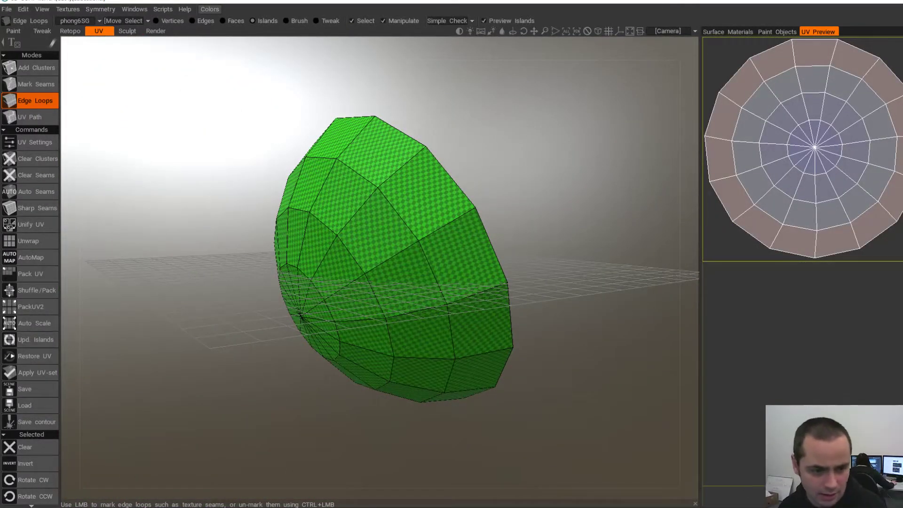
- Apply the new UV set to the mesh and export it as OBJ over halfBallBack-L.obj
{"action": "left_click", "coordinate": [33, 373]}
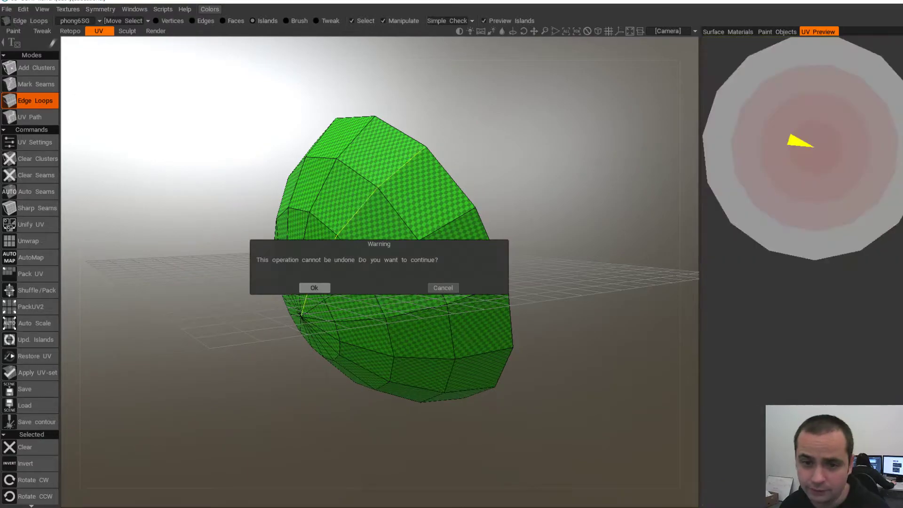
{"action": "left_click", "coordinate": [314, 288]}
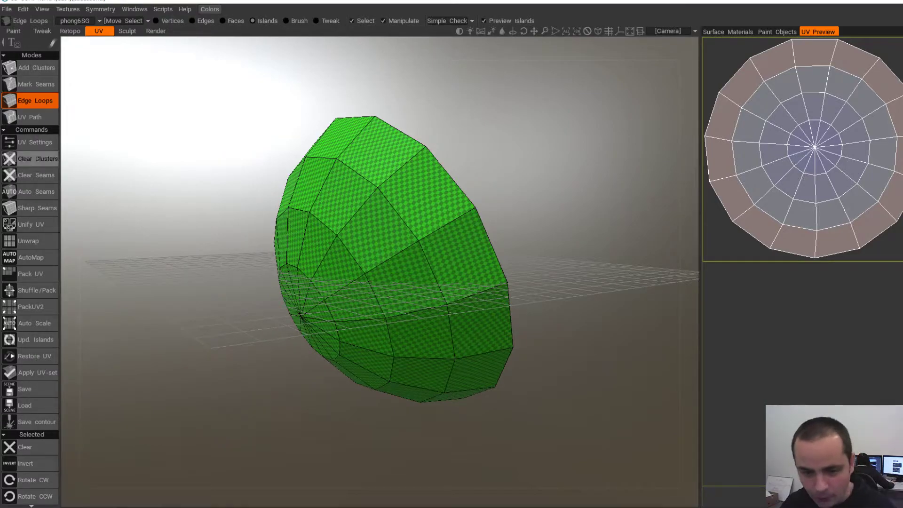
{"action": "left_click", "coordinate": [7, 9]}
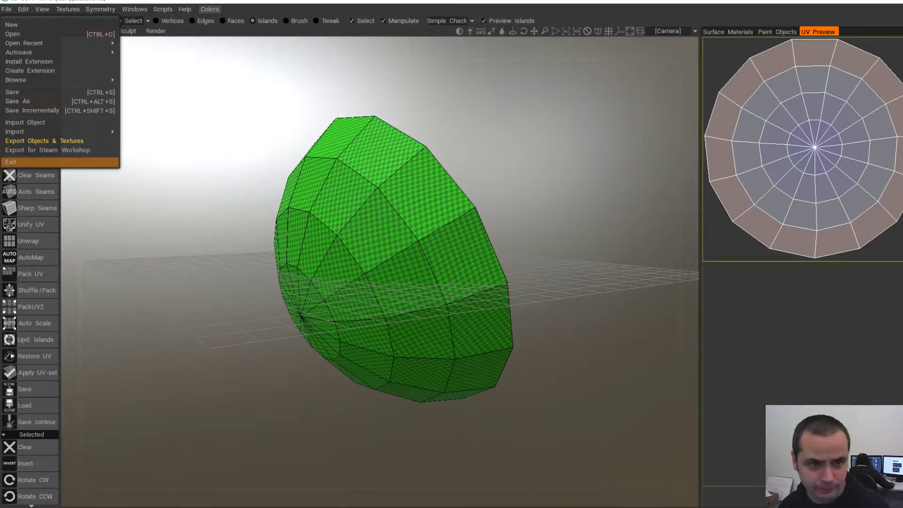
{"action": "left_click", "coordinate": [44, 141]}
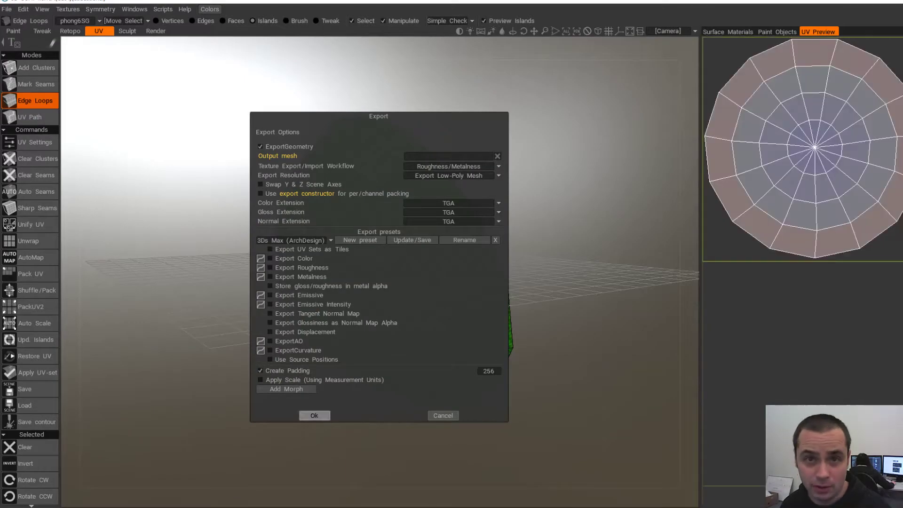
{"action": "left_click", "coordinate": [314, 415]}
{"action": "left_click", "coordinate": [114, 85]}
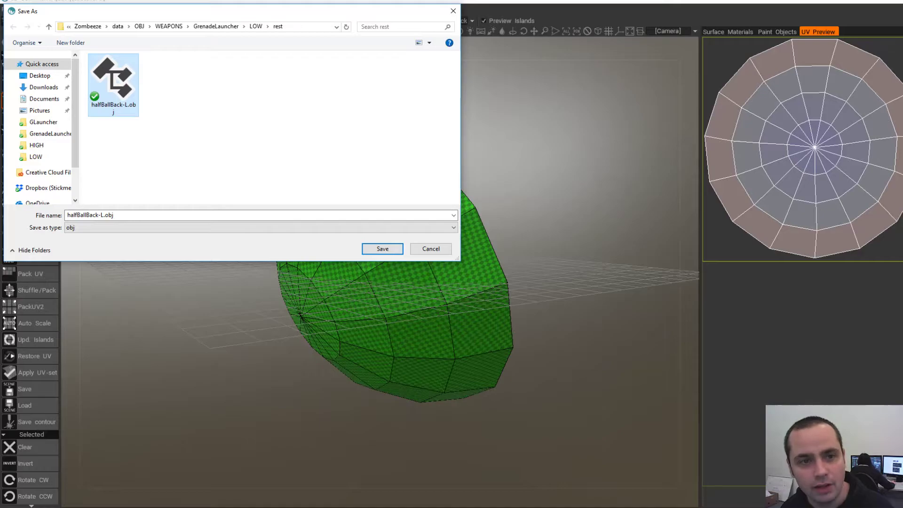
{"action": "key", "text": "Return"}
- Confirm overwriting halfBallBack-L.obj, then delete the old half-ball mesh in Maya
{"action": "left_click", "coordinate": [488, 259]}
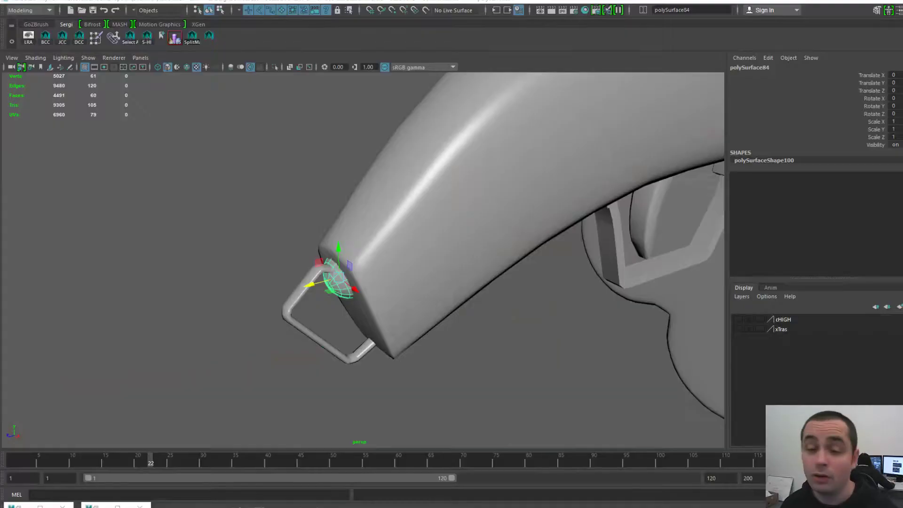
{"action": "scroll", "coordinate": [362, 260], "scroll_direction": "up", "scroll_amount": 3}
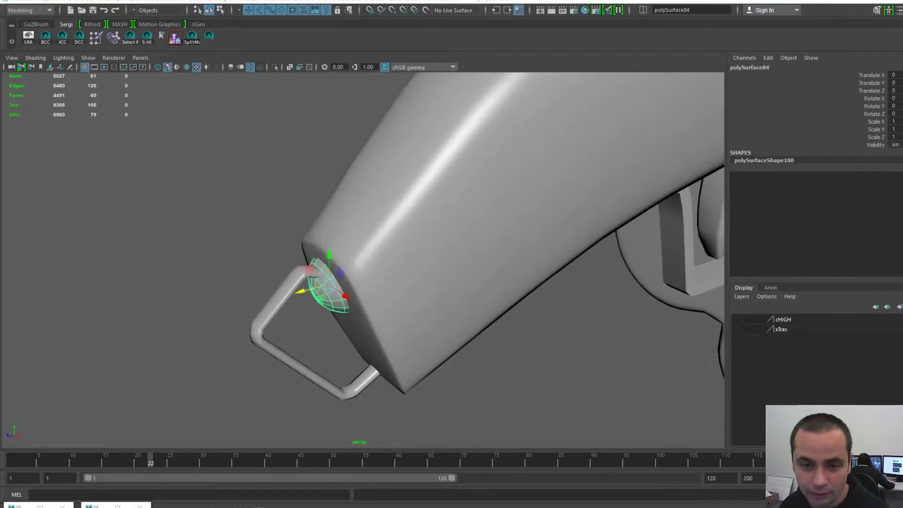
{"action": "key", "text": "Delete"}
- Import halfBallBack-L.obj with the OBJ file type onto the handle end
{"action": "key", "text": "space"}
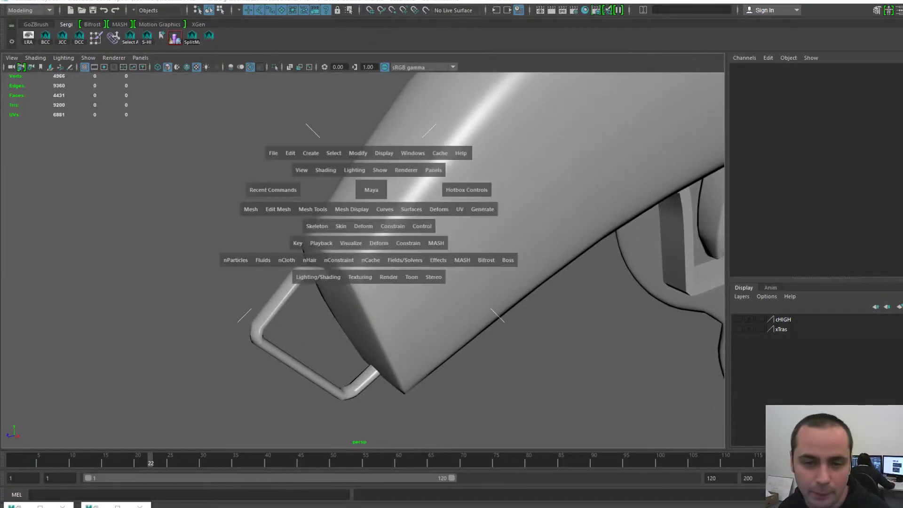
{"action": "left_click", "coordinate": [273, 153]}
{"action": "left_click", "coordinate": [301, 251]}
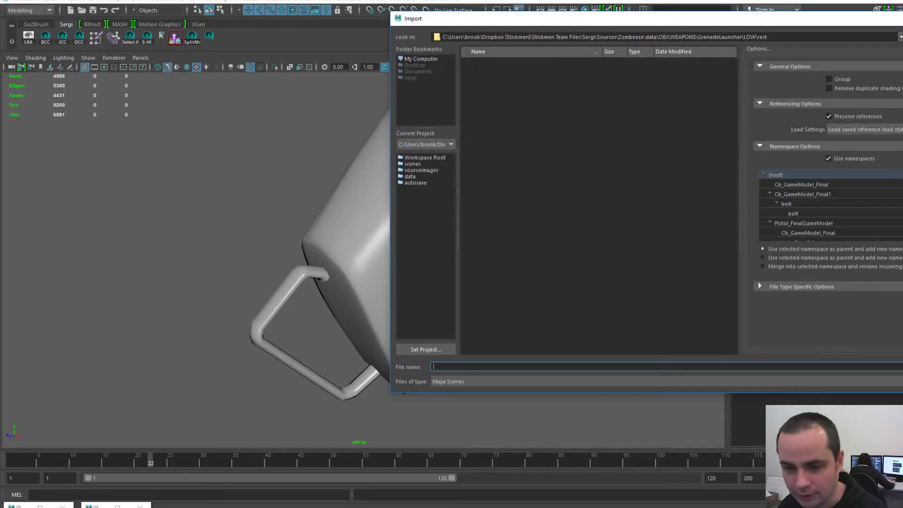
{"action": "left_click", "coordinate": [465, 381]}
{"action": "left_click", "coordinate": [461, 415]}
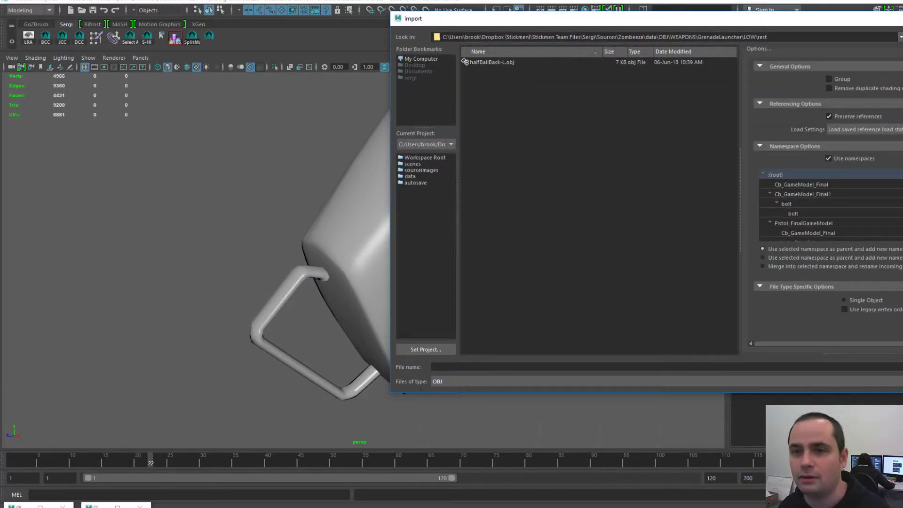
{"action": "left_click", "coordinate": [466, 62]}
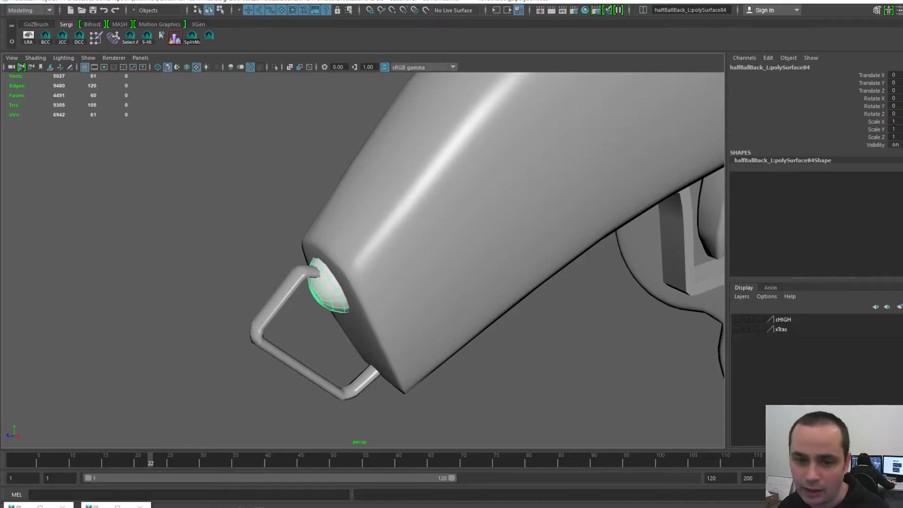
{"action": "scroll", "coordinate": [363, 260], "scroll_direction": "up", "scroll_amount": 3}
{"action": "middle_click_drag", "start_coordinate": [362, 283], "coordinate": [370, 259], "text": "alt"}
{"action": "left_click_drag", "start_coordinate": [330, 268], "coordinate": [230, 266], "text": "alt"}
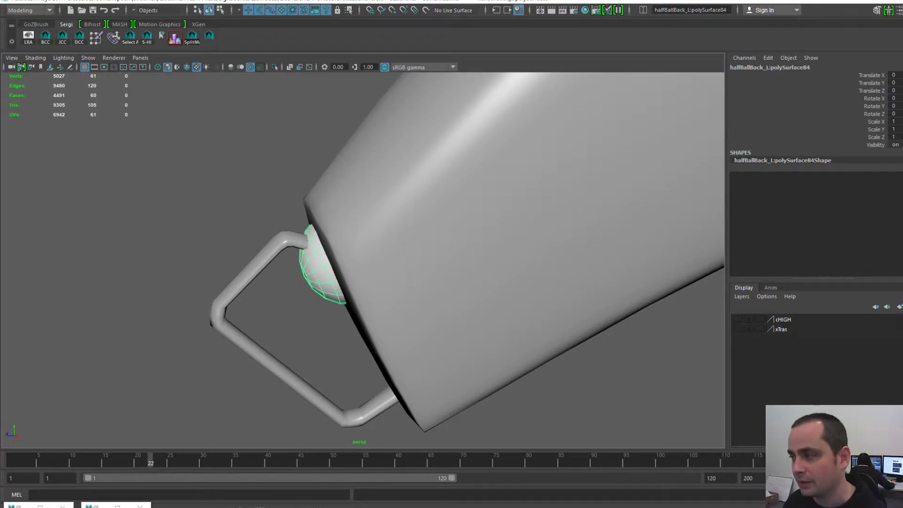
- Bring up the Hypershade from the Rendering Editors menu
{"action": "key", "text": "space"}
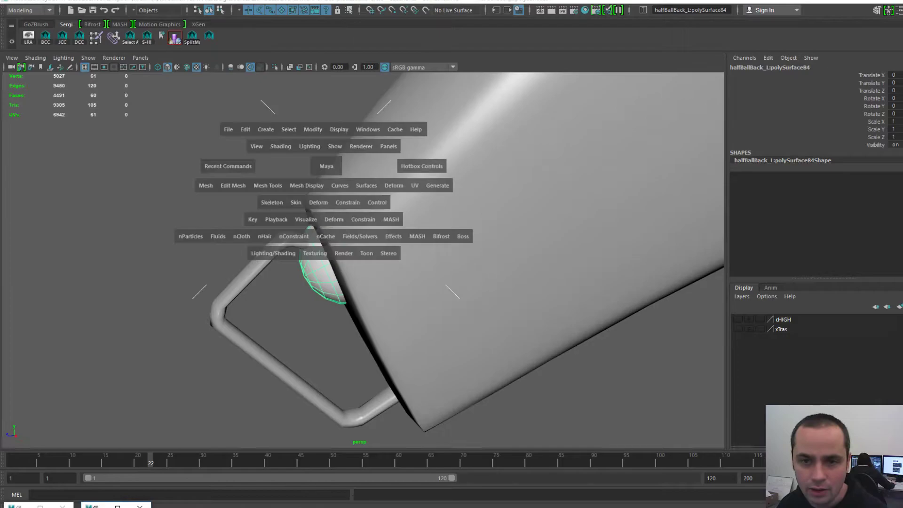
{"action": "left_click", "coordinate": [367, 130]}
{"action": "mouse_move", "coordinate": [414, 176]}
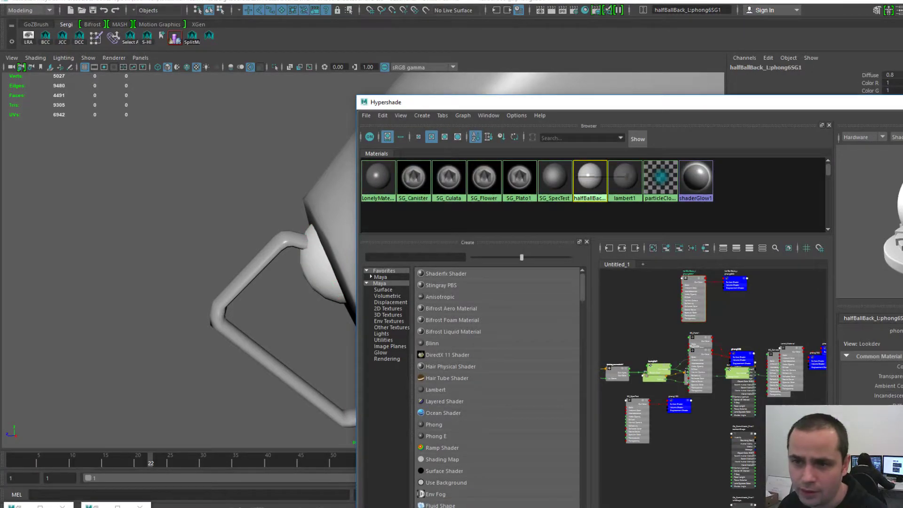
- Assign the SG_SpecTest material to the imported half ball
{"action": "left_click_drag", "start_coordinate": [488, 105], "coordinate": [553, 84]}
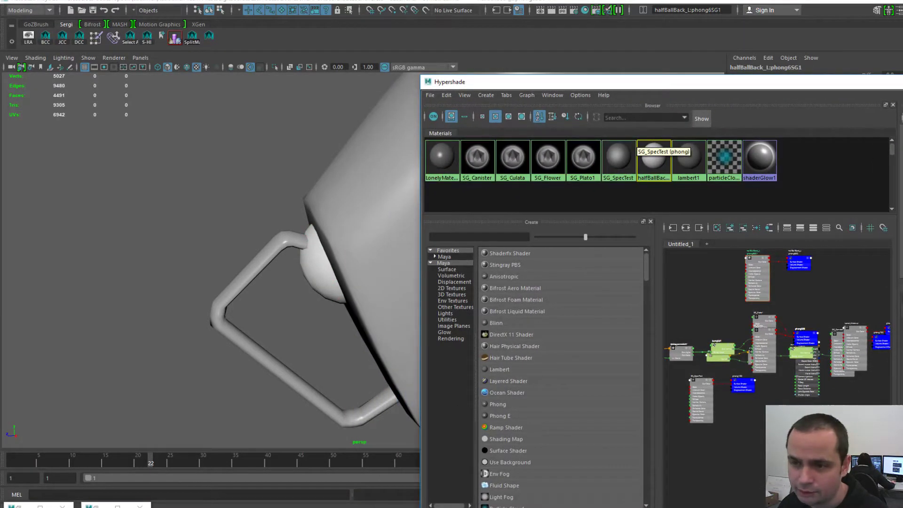
{"action": "left_click", "coordinate": [622, 158]}
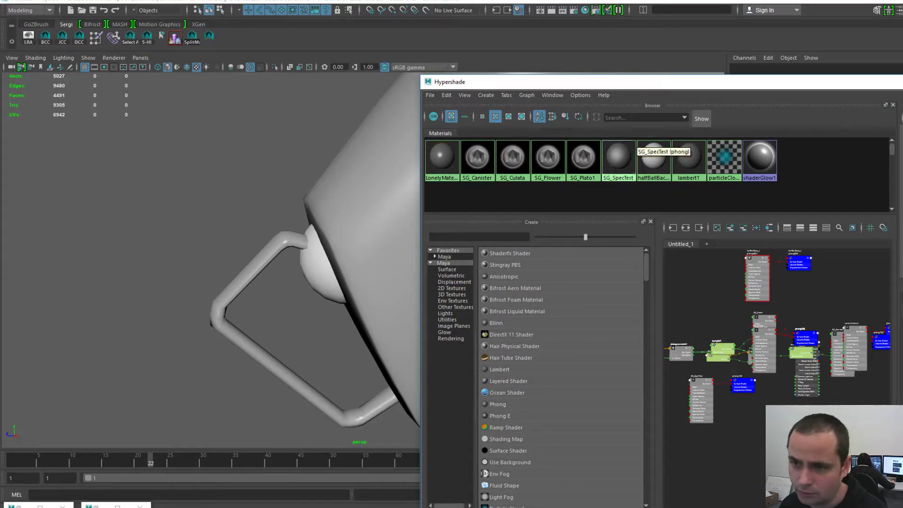
{"action": "middle_click_drag", "start_coordinate": [619, 157], "coordinate": [323, 270]}
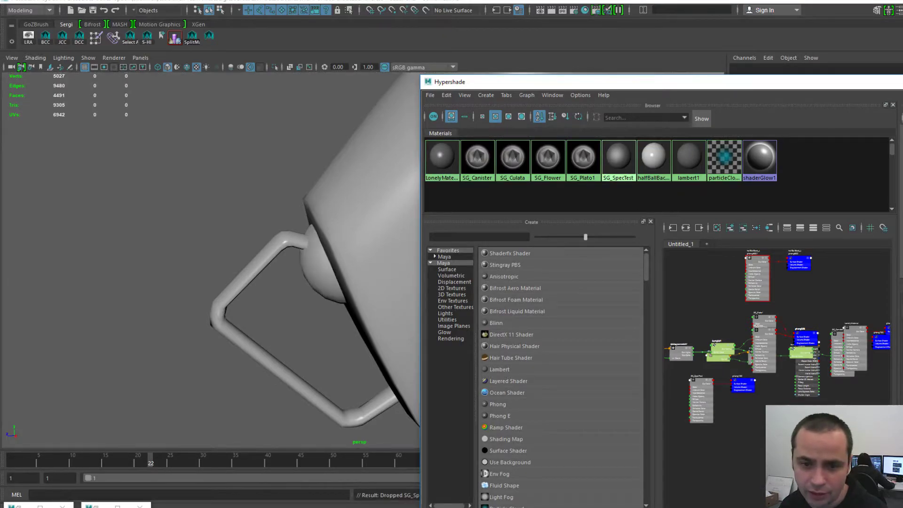
- Delete unused shading nodes, move Hypershade off screen and select the half ball
{"action": "left_click", "coordinate": [446, 95]}
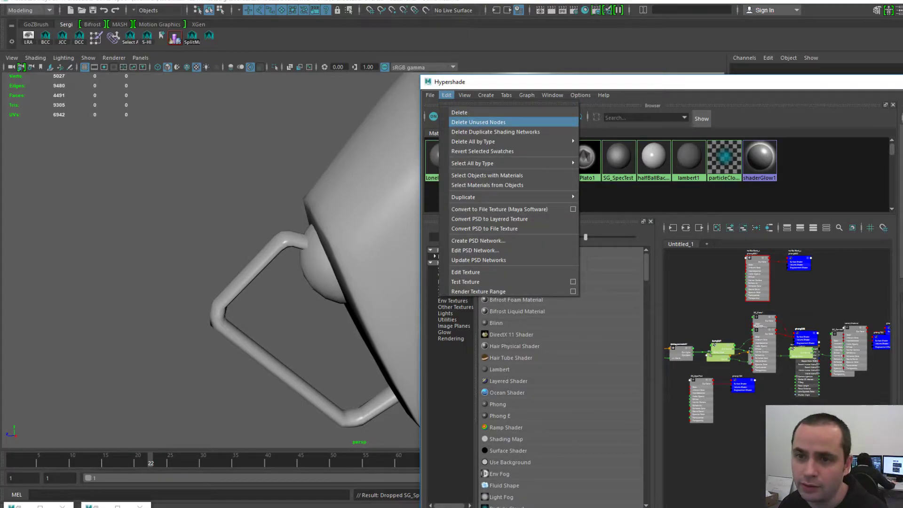
{"action": "left_click", "coordinate": [479, 122]}
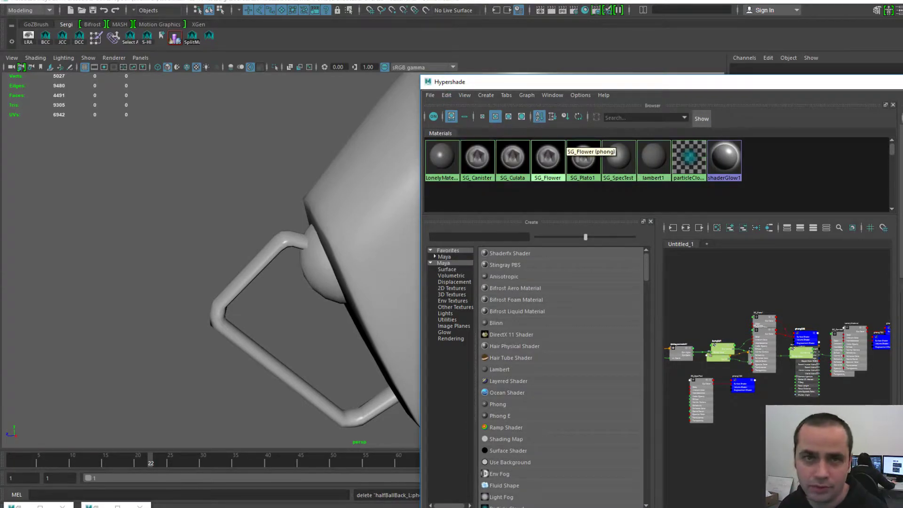
{"action": "left_click_drag", "start_coordinate": [576, 82], "coordinate": [902, 77]}
{"action": "left_click", "coordinate": [322, 277]}
{"action": "left_click_drag", "start_coordinate": [325, 276], "coordinate": [412, 256], "text": "alt"}
{"action": "key", "text": "space"}
- Freeze the half ball's transformations and centre its pivot
{"action": "left_click", "coordinate": [398, 220]}
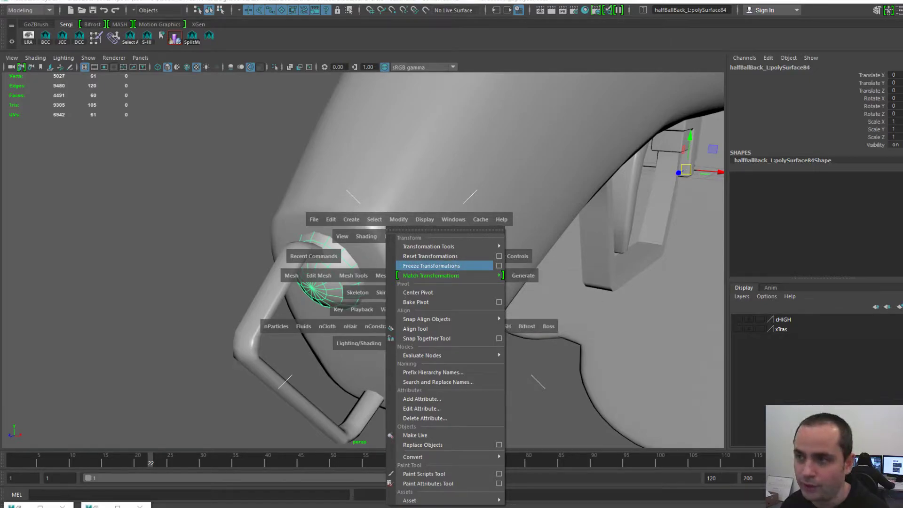
{"action": "left_click", "coordinate": [432, 266]}
{"action": "key", "text": "space"}
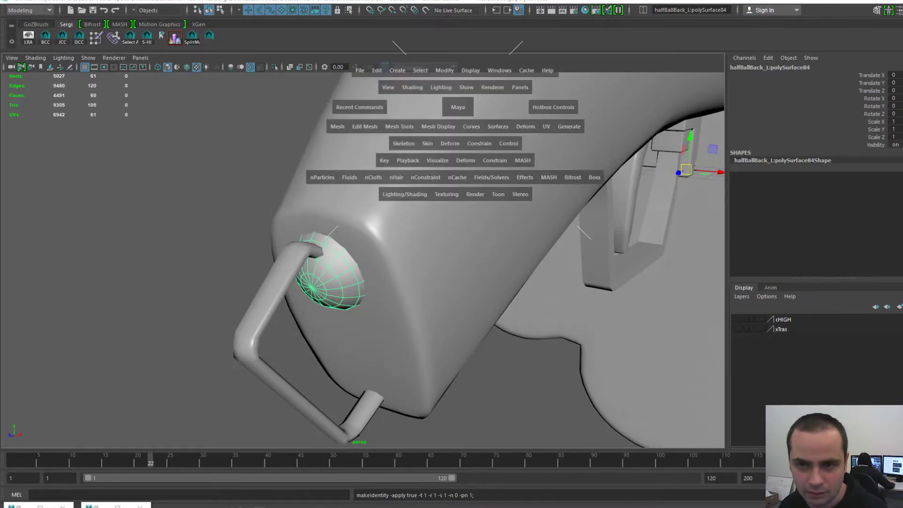
{"action": "left_click", "coordinate": [444, 70]}
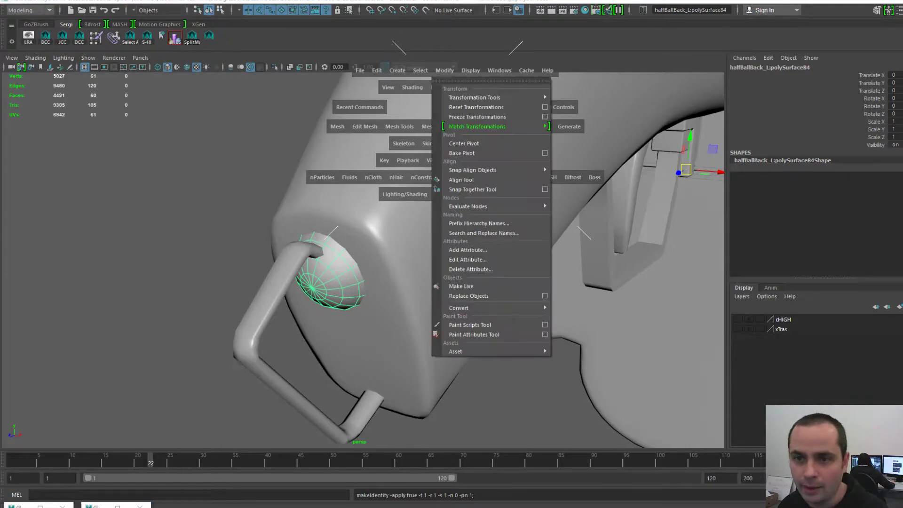
{"action": "left_click", "coordinate": [444, 70]}
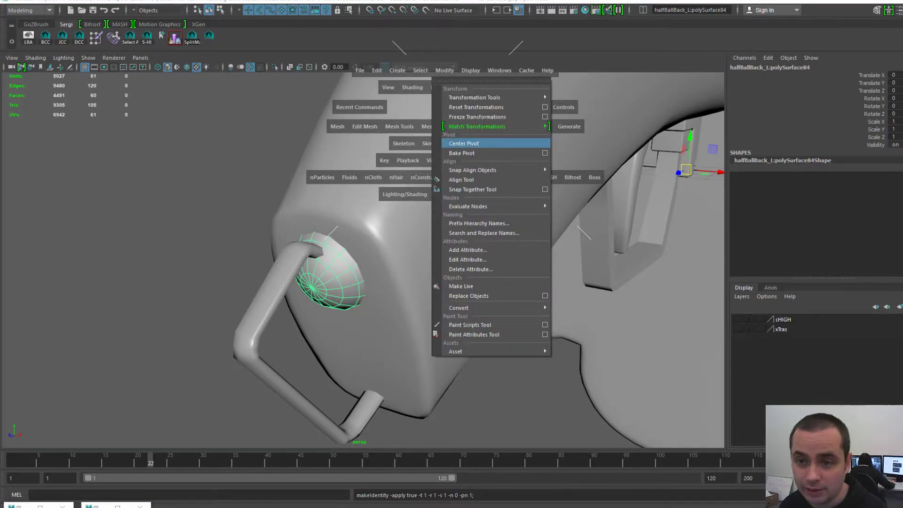
{"action": "left_click", "coordinate": [464, 143]}
{"action": "left_click_drag", "start_coordinate": [348, 193], "coordinate": [369, 195], "text": "alt"}
- Delete the half ball's construction history
{"action": "key", "text": "space"}
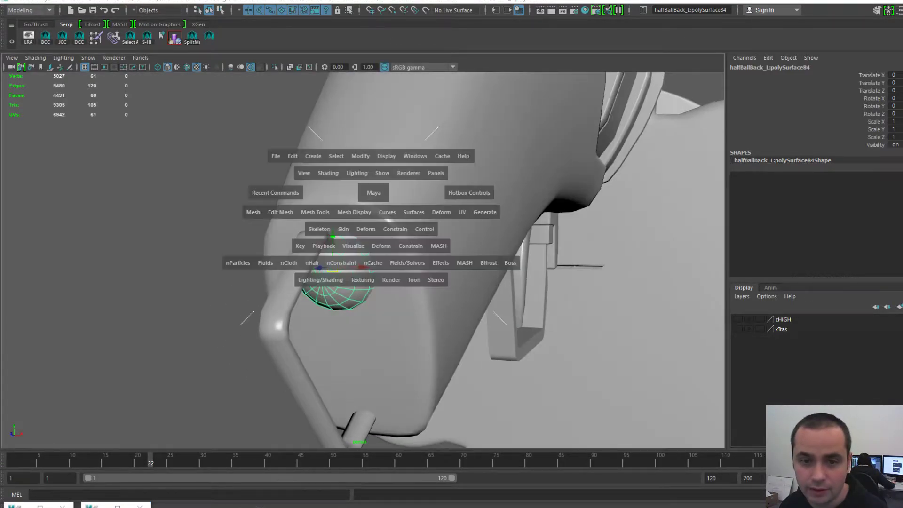
{"action": "left_click", "coordinate": [293, 156]}
{"action": "mouse_move", "coordinate": [348, 282]}
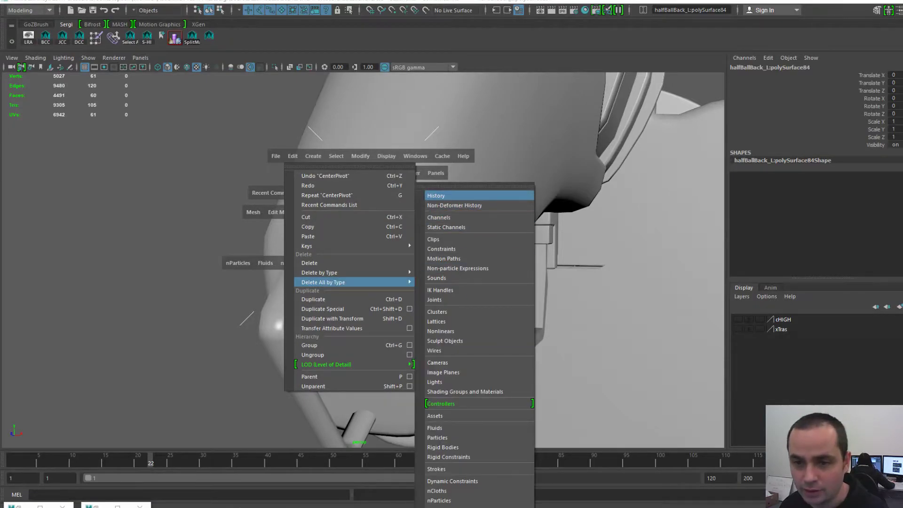
{"action": "left_click", "coordinate": [442, 196]}
{"action": "left_click_drag", "start_coordinate": [424, 226], "coordinate": [372, 202], "text": "alt"}
- Rename the half ball to BallHalfBack_M in the Channel Box
{"action": "left_click", "coordinate": [780, 68]}
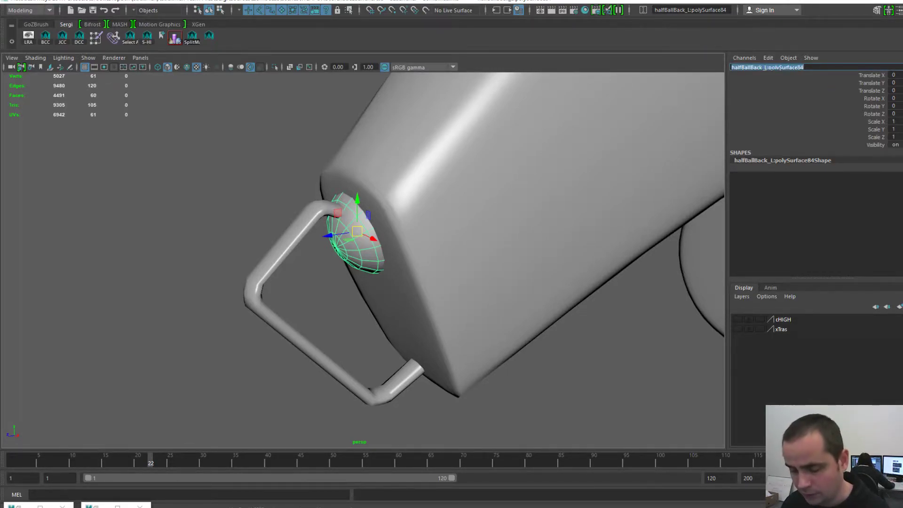
{"action": "key", "text": "BackSpace"}
{"action": "type", "text": "BallHalfBack"}
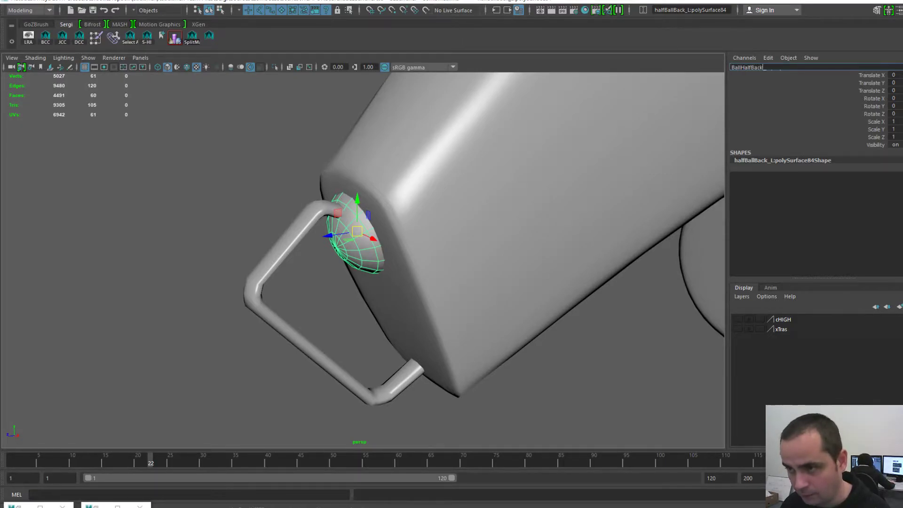
{"action": "type", "text": "_M"}
{"action": "key", "text": "Return"}
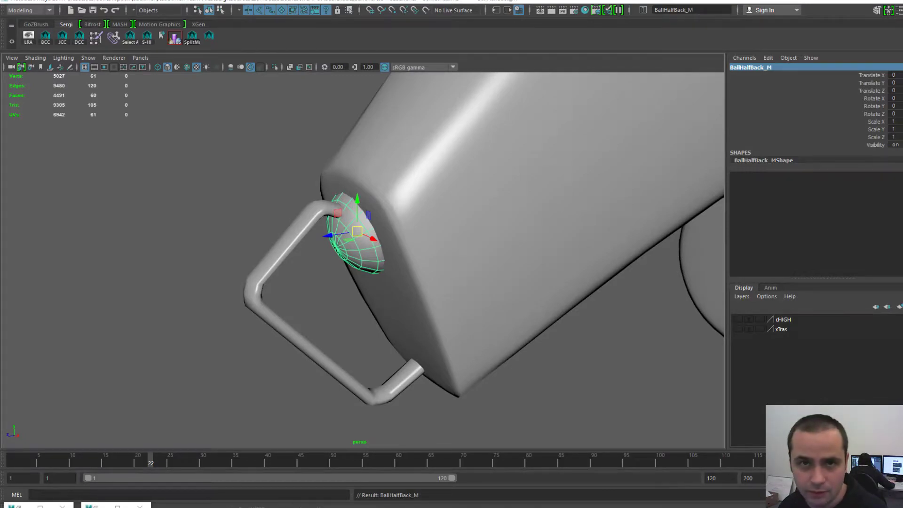
{"action": "left_click_drag", "start_coordinate": [404, 263], "coordinate": [356, 258], "text": "alt"}
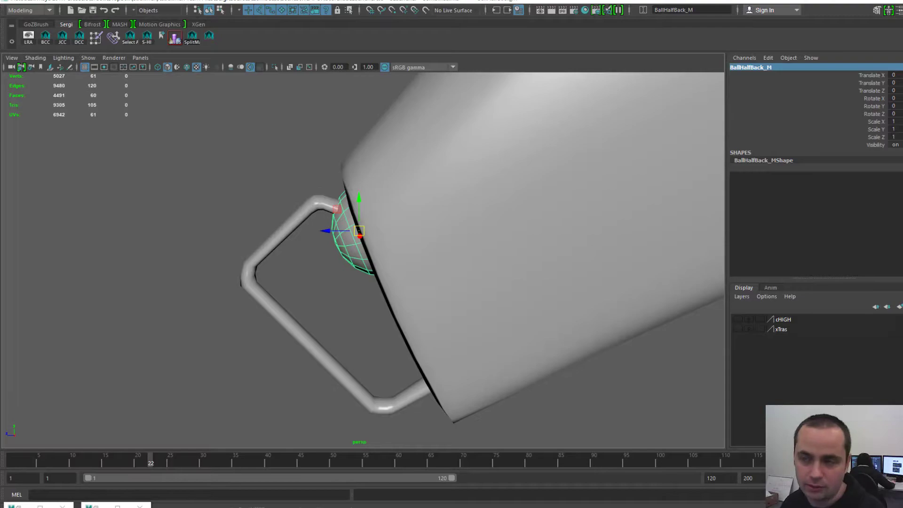
- Frame BallHalfBack_M in the perspective viewport
{"action": "left_click_drag", "start_coordinate": [358, 259], "coordinate": [400, 261], "text": "alt"}
{"action": "key", "text": "f"}
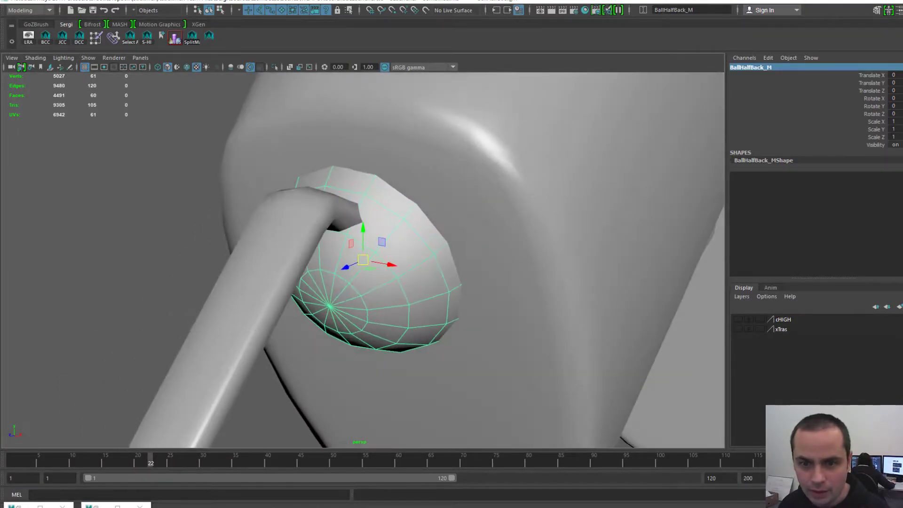
{"action": "left_click_drag", "start_coordinate": [405, 214], "coordinate": [408, 214], "text": "alt"}
- Review the half ball's UV shell in the UV Editor, then close it and zoom out
{"action": "key", "text": "space"}
{"action": "left_click", "coordinate": [450, 176]}
{"action": "mouse_move", "coordinate": [473, 223]}
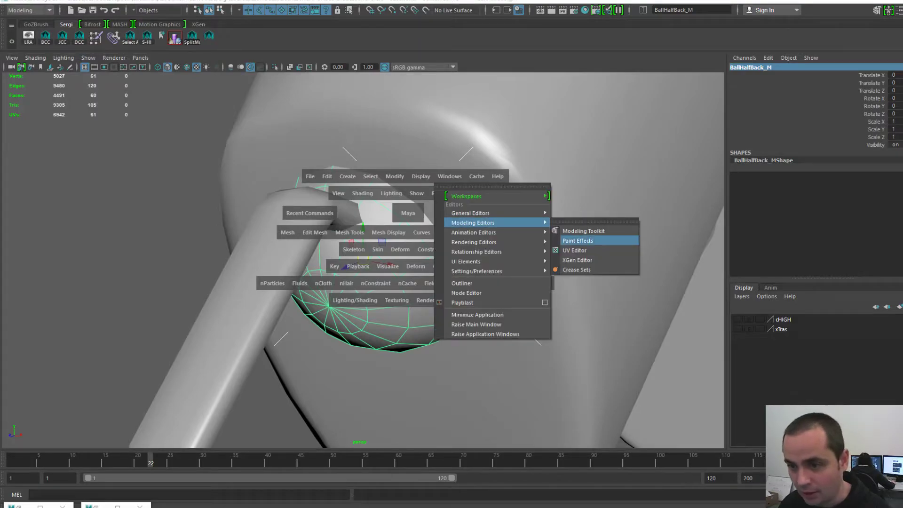
{"action": "left_click", "coordinate": [575, 251]}
{"action": "middle_click_drag", "start_coordinate": [575, 251], "coordinate": [625, 321], "text": "alt"}
{"action": "mouse_move", "coordinate": [625, 321]}
{"action": "right_mouse_down", "text": "alt"}
{"action": "mouse_move", "coordinate": [645, 321]}
{"action": "mouse_move", "coordinate": [612, 321]}
{"action": "right_mouse_up", "text": "alt"}
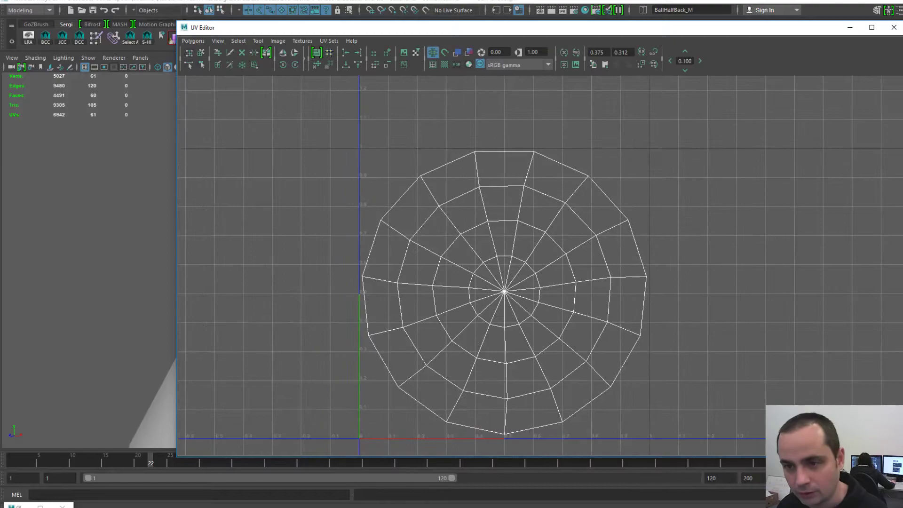
{"action": "middle_click_drag", "start_coordinate": [612, 321], "coordinate": [594, 284], "text": "alt"}
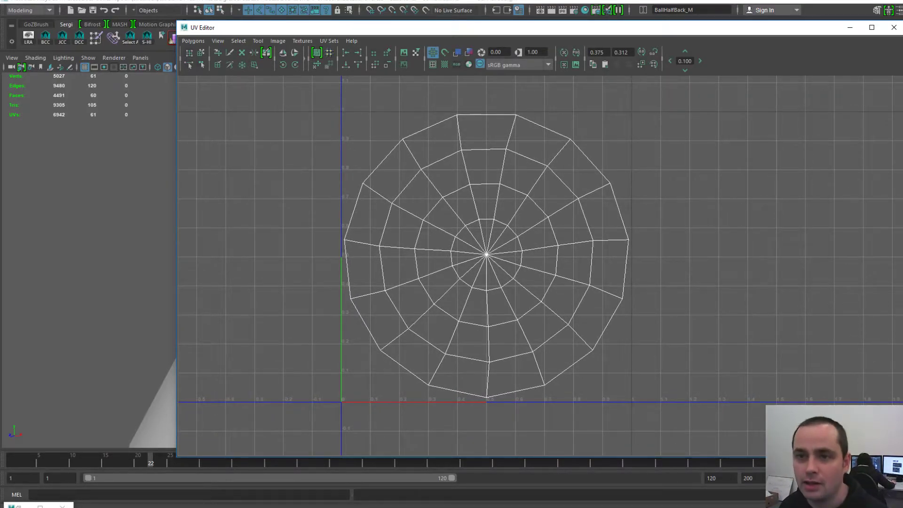
{"action": "left_click_drag", "start_coordinate": [516, 31], "coordinate": [492, 19]}
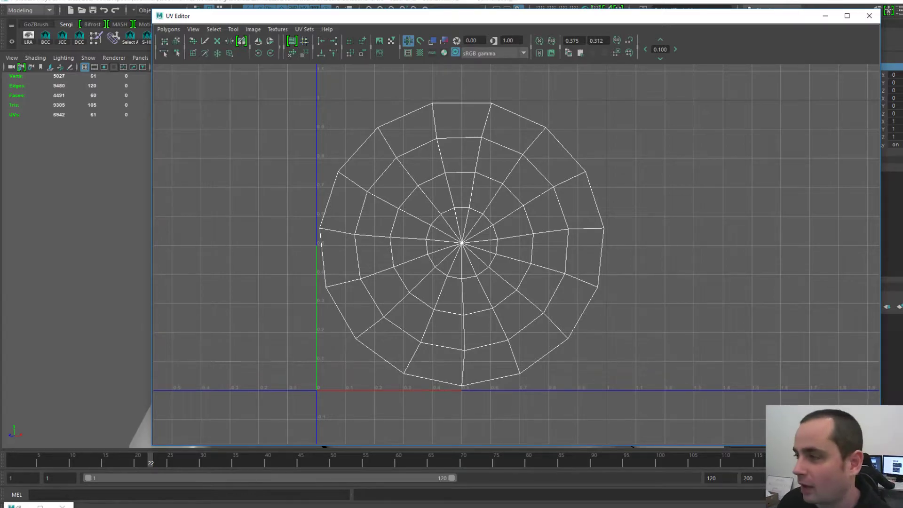
{"action": "key", "text": "alt+F4"}
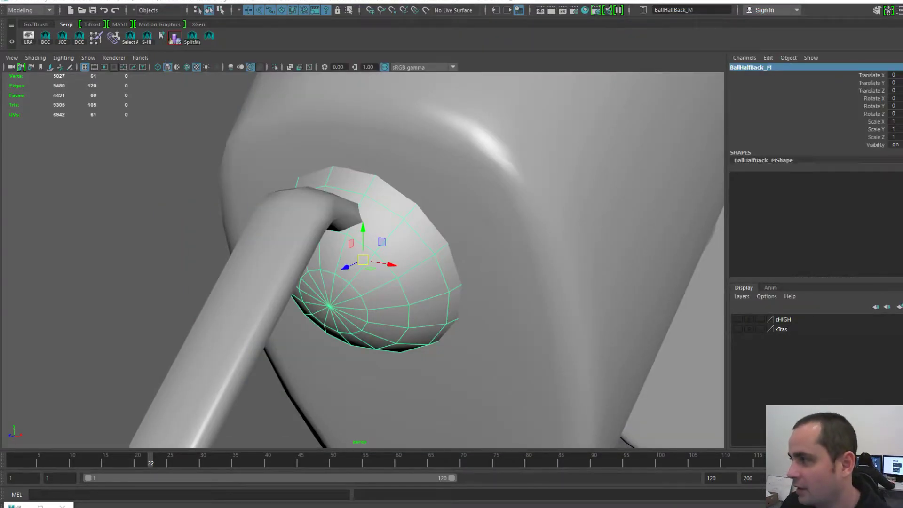
{"action": "scroll", "coordinate": [391, 265], "scroll_direction": "down", "scroll_amount": 8}
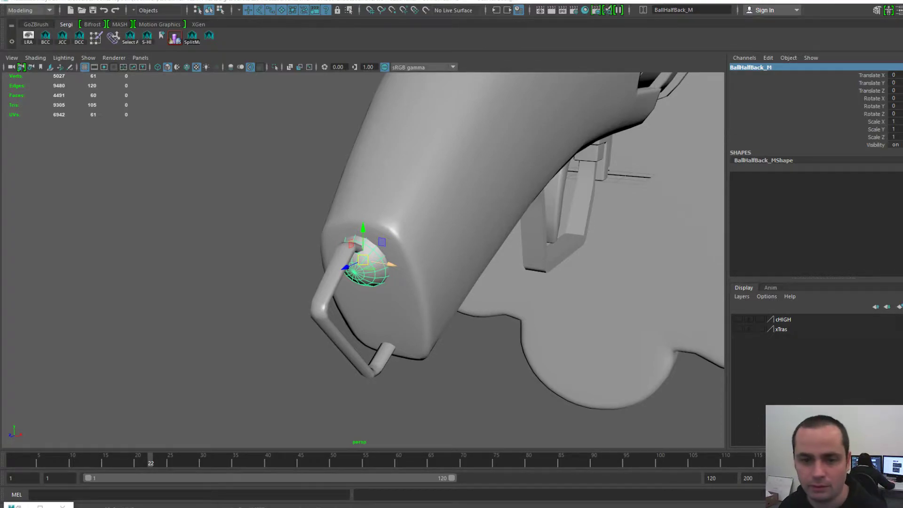
- Select the bent handle pipe polySurface64 and inspect it and its UV layout
{"action": "left_click", "coordinate": [329, 284]}
{"action": "key", "text": "f"}
{"action": "left_click_drag", "start_coordinate": [414, 264], "coordinate": [363, 261], "text": "alt"}
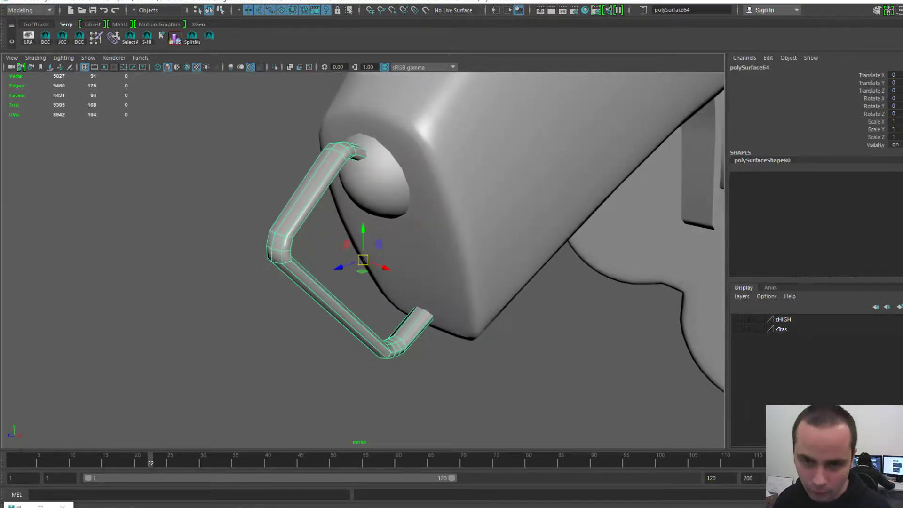
{"action": "middle_click_drag", "start_coordinate": [362, 261], "coordinate": [384, 299], "text": "alt"}
{"action": "right_click_drag", "start_coordinate": [384, 299], "coordinate": [407, 301], "text": "alt"}
{"action": "left_click_drag", "start_coordinate": [407, 301], "coordinate": [360, 301], "text": "alt"}
{"action": "middle_click_drag", "start_coordinate": [360, 301], "coordinate": [403, 263], "text": "alt"}
{"action": "right_click_drag", "start_coordinate": [404, 264], "coordinate": [431, 266], "text": "alt"}
{"action": "left_click_drag", "start_coordinate": [431, 266], "coordinate": [360, 262], "text": "alt"}
{"action": "right_click_drag", "start_coordinate": [360, 262], "coordinate": [325, 259], "text": "alt"}
{"action": "left_click_drag", "start_coordinate": [324, 260], "coordinate": [404, 240], "text": "alt"}
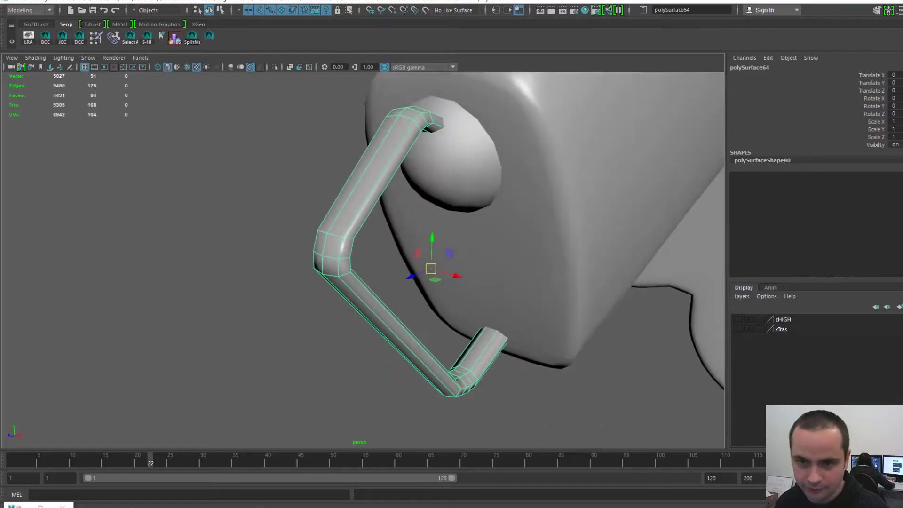
{"action": "middle_click_drag", "start_coordinate": [404, 240], "coordinate": [346, 264], "text": "alt"}
{"action": "right_click_drag", "start_coordinate": [346, 264], "coordinate": [377, 265], "text": "alt"}
{"action": "left_click_drag", "start_coordinate": [902, 42], "coordinate": [651, 26]}
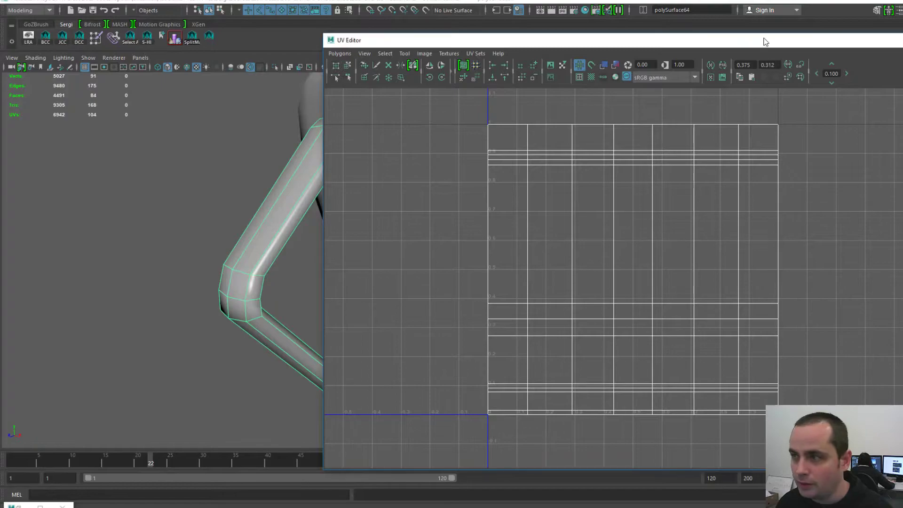
{"action": "left_click_drag", "start_coordinate": [800, 41], "coordinate": [902, 41]}
- Export the selected handle as HandleBack-L in OBJexport format
{"action": "key", "text": "space"}
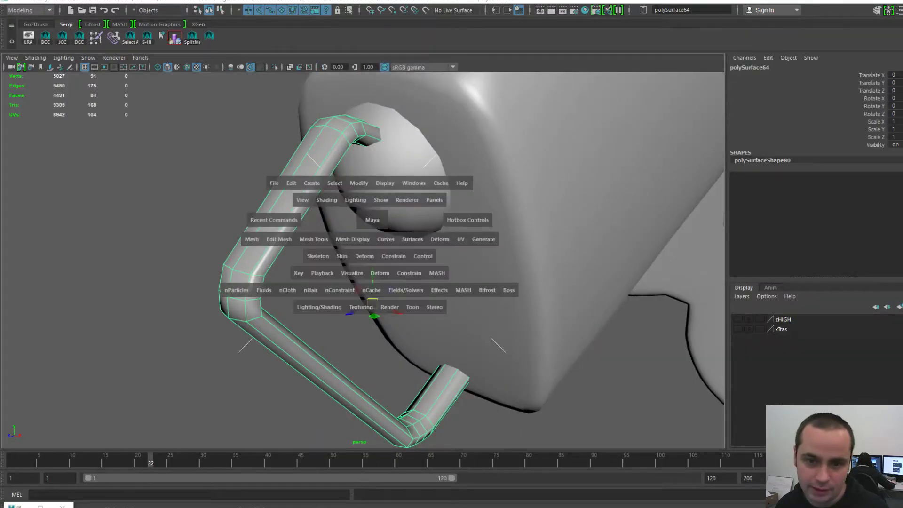
{"action": "scroll", "coordinate": [370, 219], "scroll_direction": "down", "scroll_amount": 4}
{"action": "key", "text": "space"}
{"action": "left_click", "coordinate": [194, 164]}
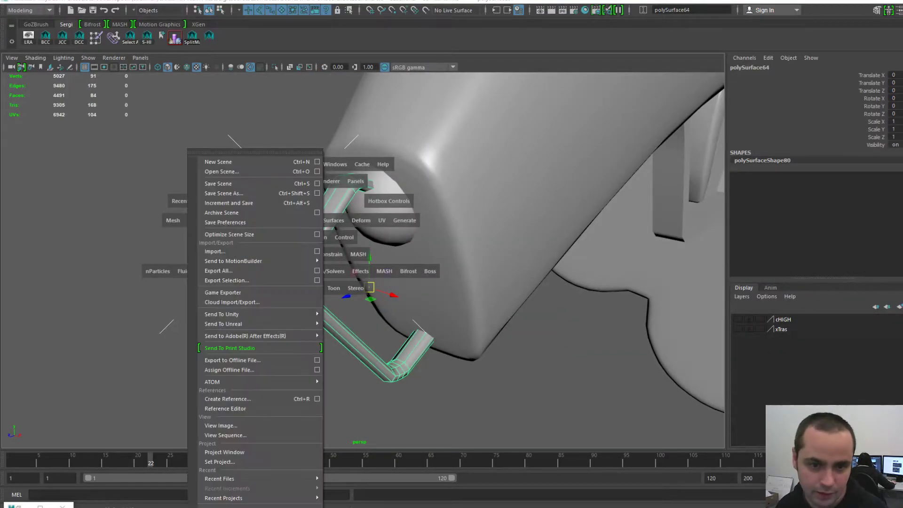
{"action": "left_click", "coordinate": [227, 281]}
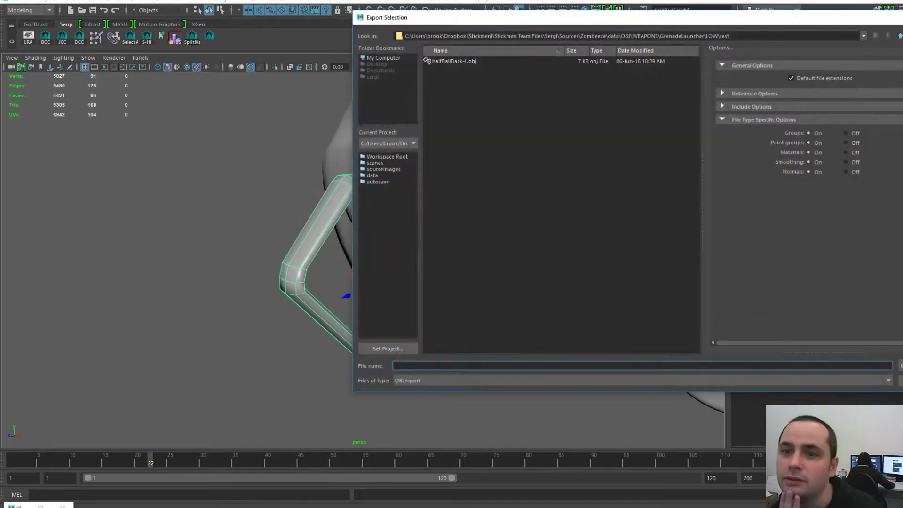
{"action": "left_click_drag", "start_coordinate": [461, 17], "coordinate": [569, 19]}
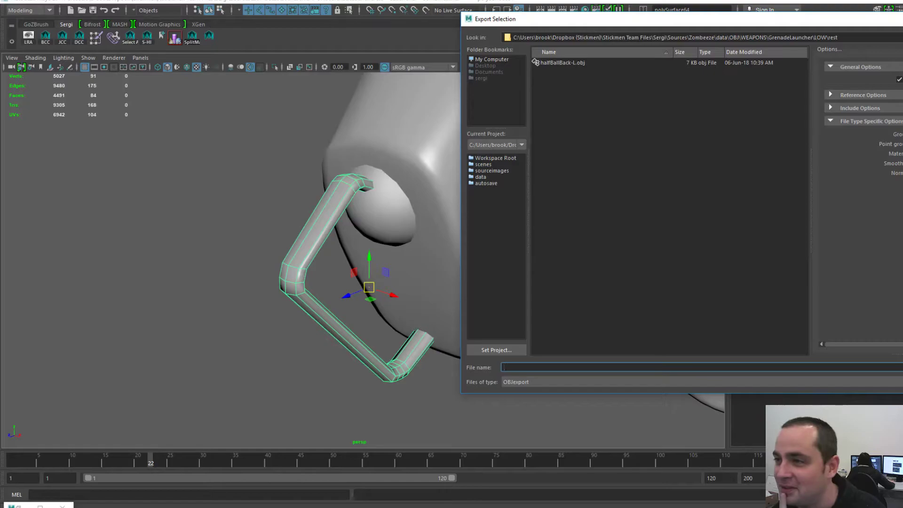
{"action": "left_click_drag", "start_coordinate": [592, 19], "coordinate": [620, 26]}
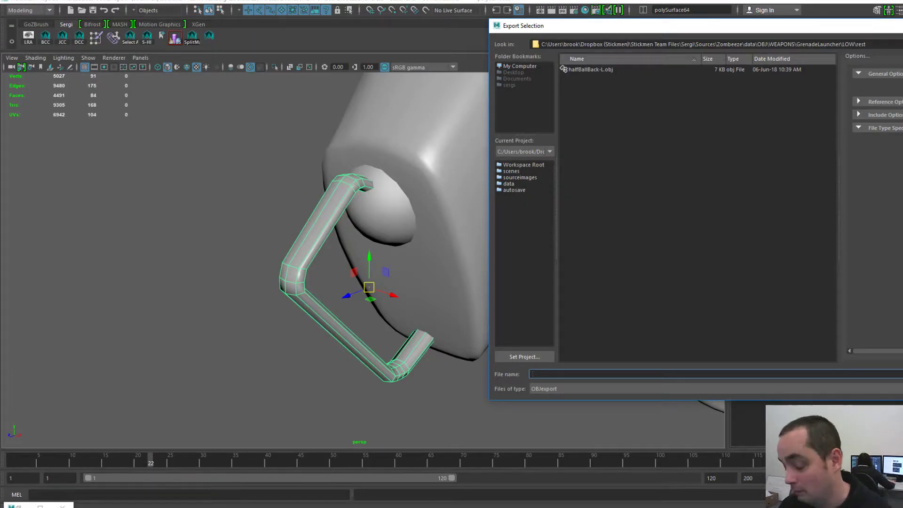
{"action": "type", "text": "Handle"}
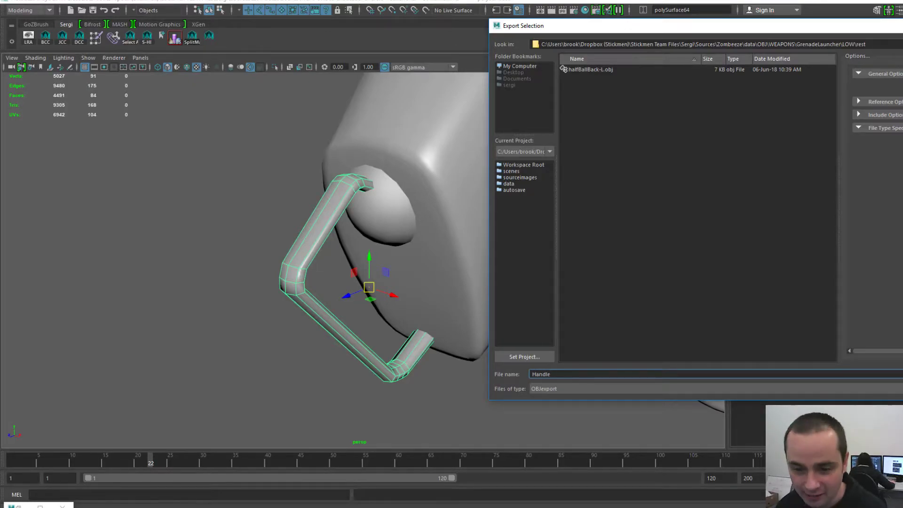
{"action": "type", "text": "Bac"}
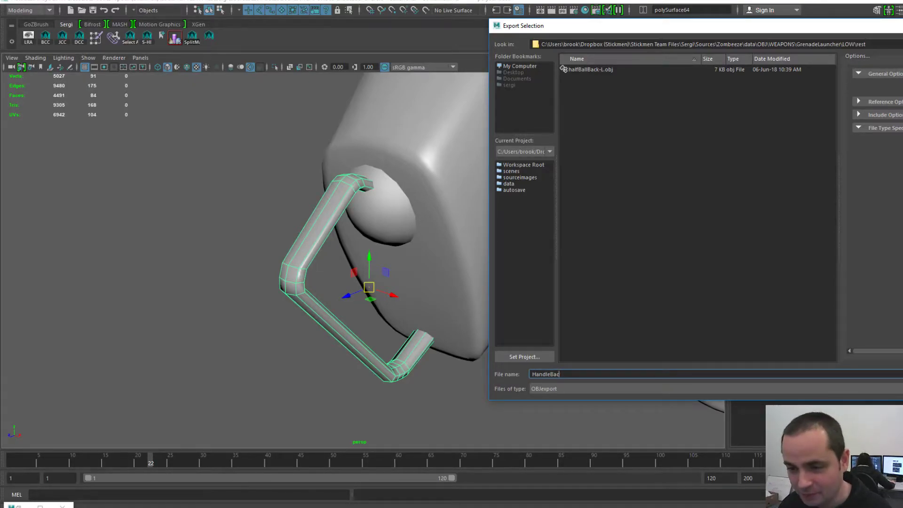
{"action": "type", "text": "k-L"}
{"action": "left_click_drag", "start_coordinate": [673, 25], "coordinate": [517, 22]}
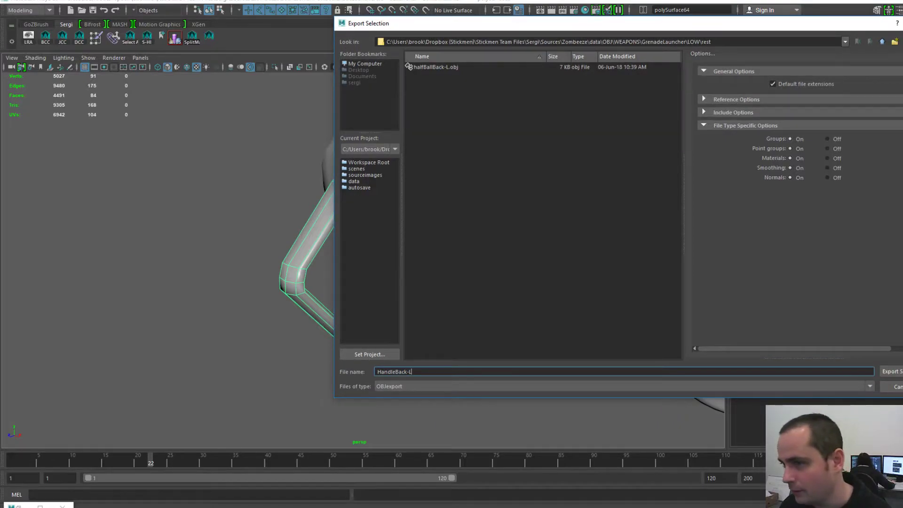
{"action": "mouse_move", "coordinate": [517, 24]}
{"action": "left_mouse_down"}
{"action": "mouse_move", "coordinate": [572, 10]}
{"action": "mouse_move", "coordinate": [609, 26]}
{"action": "mouse_move", "coordinate": [516, 22]}
{"action": "left_mouse_up"}
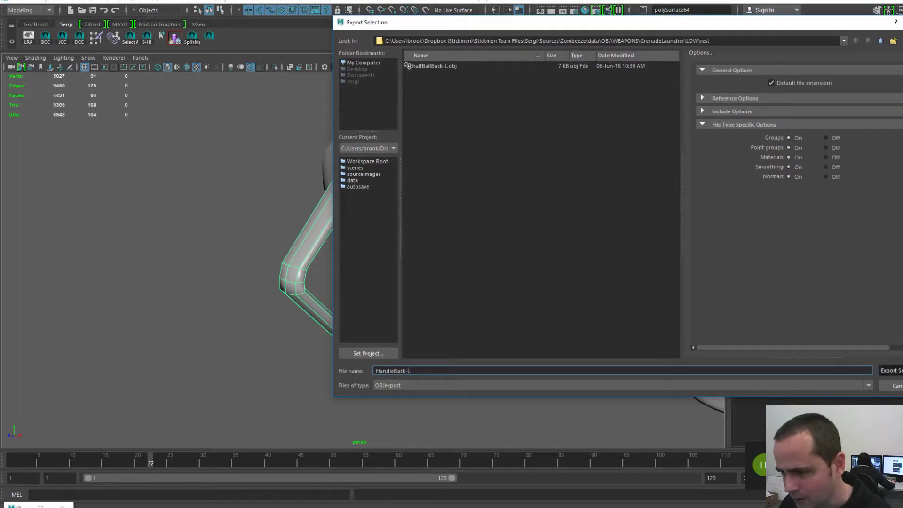
{"action": "key", "text": "Return"}
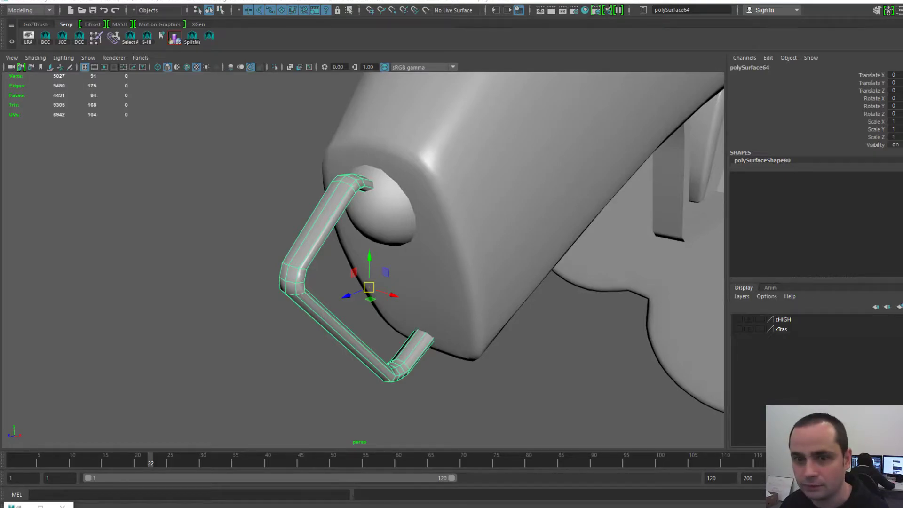
{"action": "left_click", "coordinate": [387, 215]}
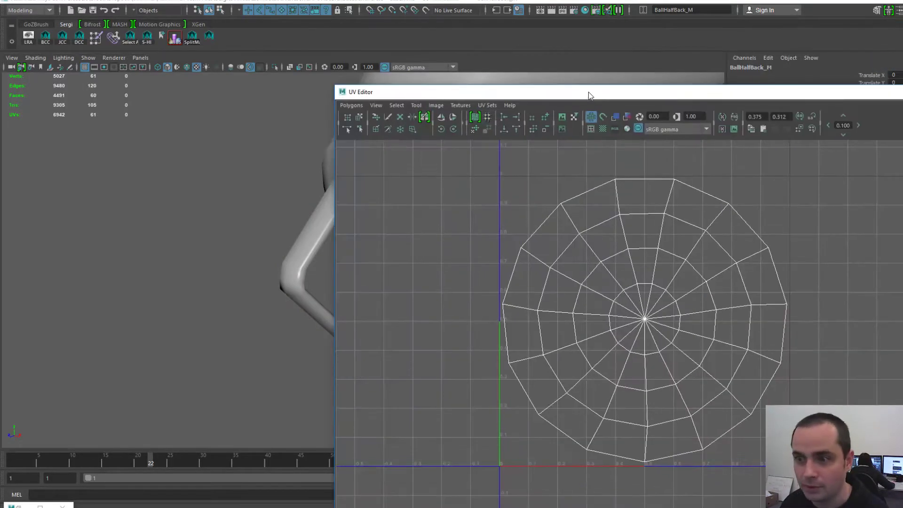
{"action": "left_click_drag", "start_coordinate": [589, 95], "coordinate": [583, 66]}
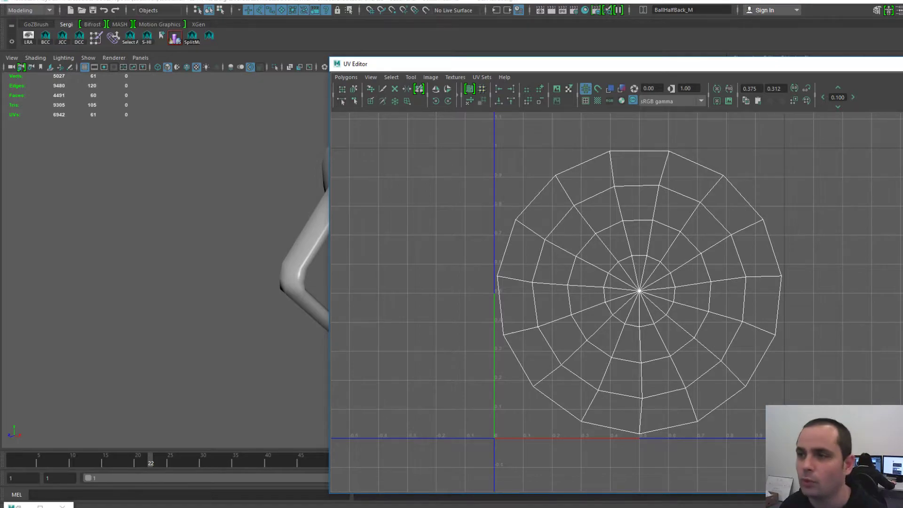
{"action": "left_click_drag", "start_coordinate": [582, 63], "coordinate": [682, 58]}
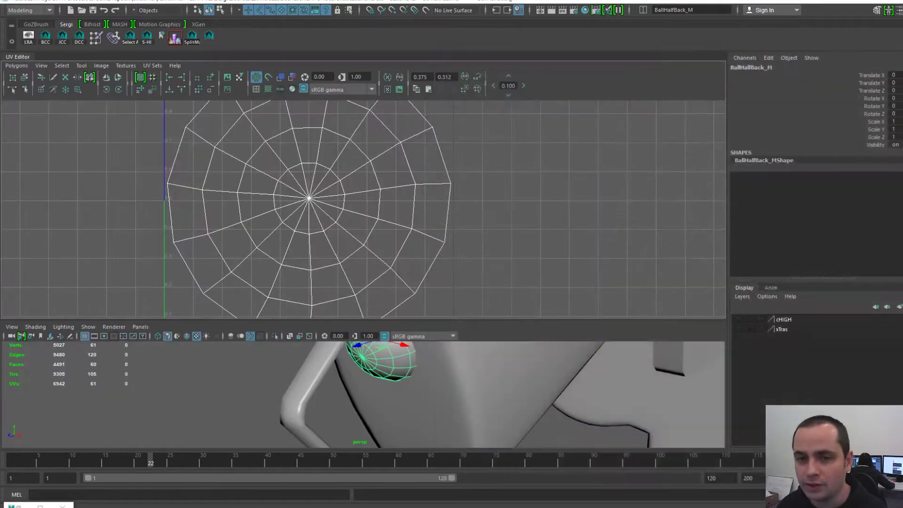
{"action": "left_click_drag", "start_coordinate": [18, 57], "coordinate": [902, 141]}
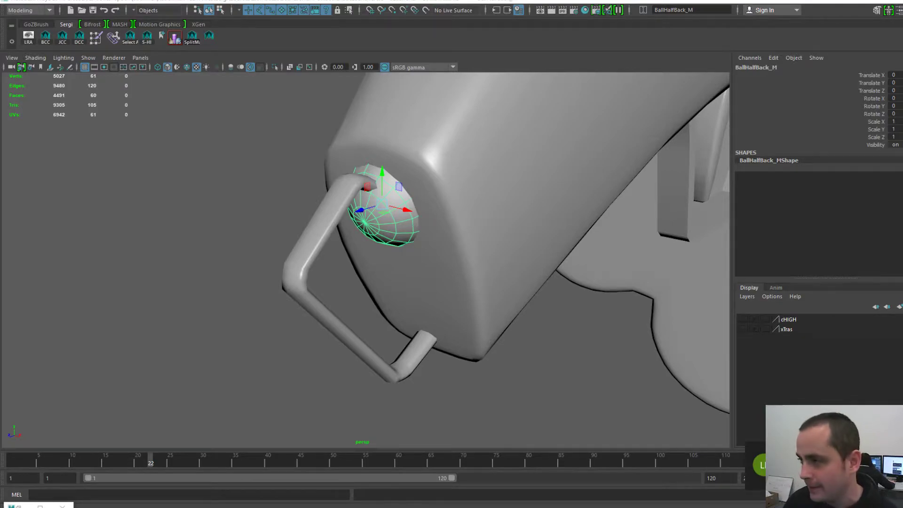
{"action": "left_click", "coordinate": [325, 315]}
{"action": "left_click_drag", "start_coordinate": [325, 316], "coordinate": [275, 302], "text": "alt"}
{"action": "key", "text": "space"}
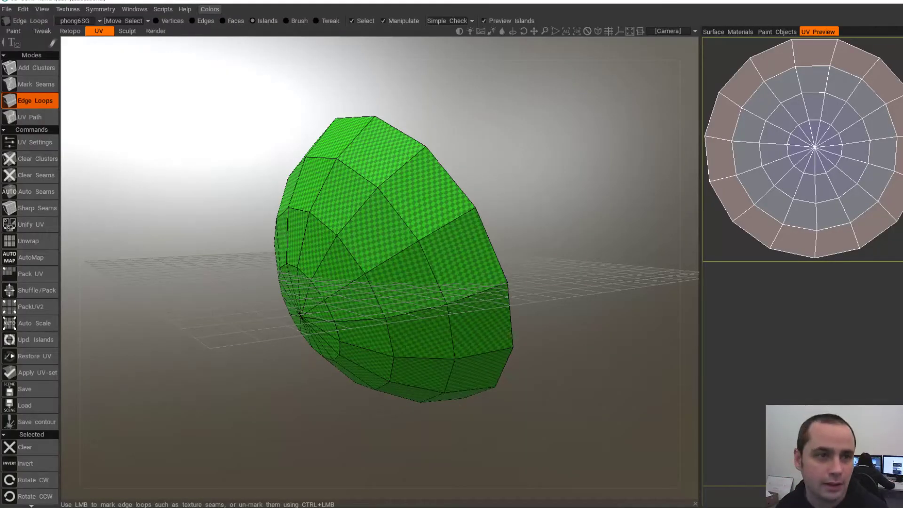
- Start a new 3D-Coat scene without saving the current one
{"action": "left_click", "coordinate": [7, 9]}
{"action": "left_click", "coordinate": [10, 25]}
{"action": "left_click", "coordinate": [372, 287]}
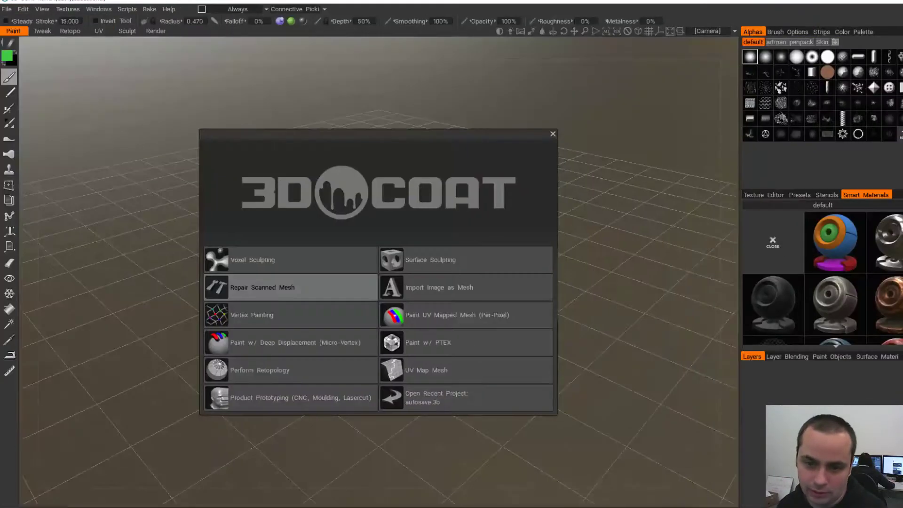
- Open HandleBack-L.obj as a UV Map Mesh with Auto-Mapping UV typing
{"action": "left_click", "coordinate": [425, 369]}
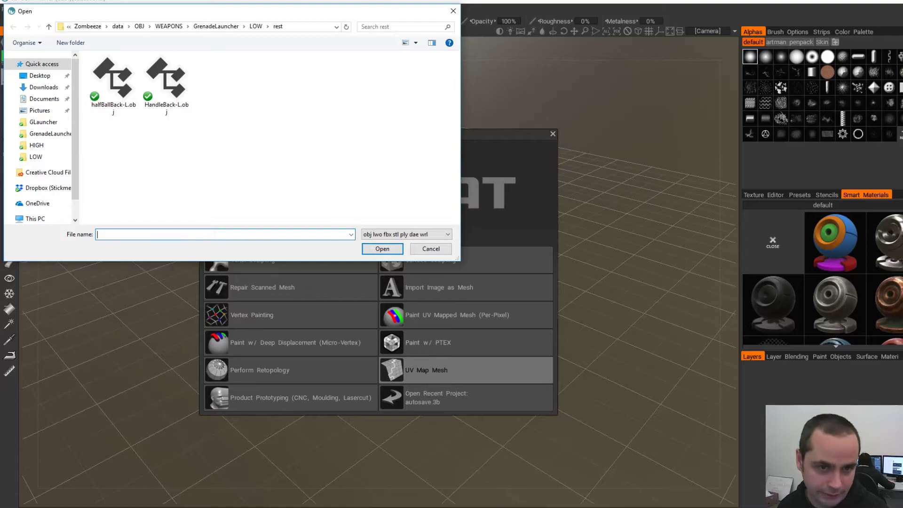
{"action": "double_click", "coordinate": [166, 78]}
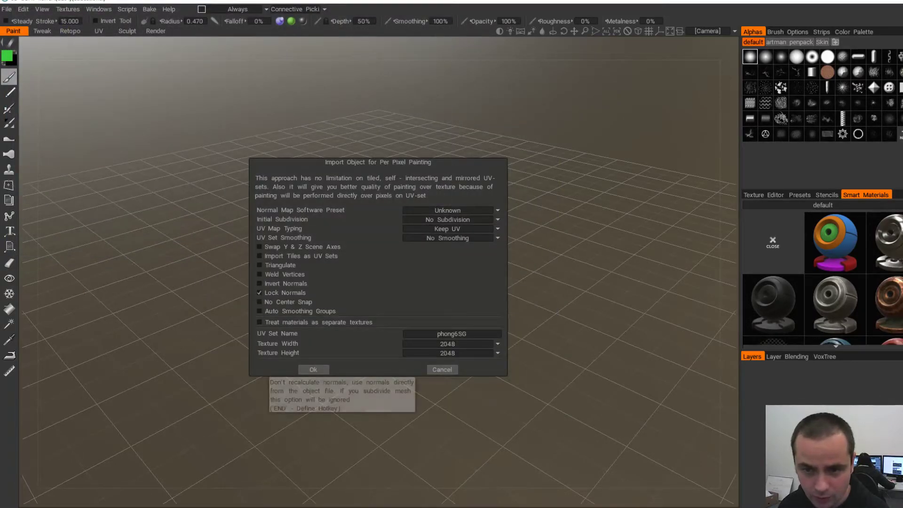
{"action": "left_click", "coordinate": [448, 228]}
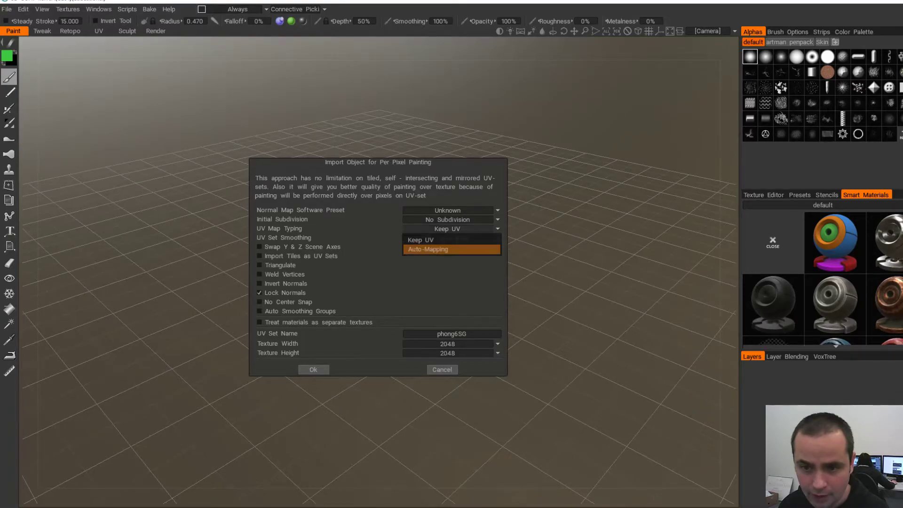
{"action": "left_click", "coordinate": [438, 247]}
{"action": "left_click", "coordinate": [313, 369]}
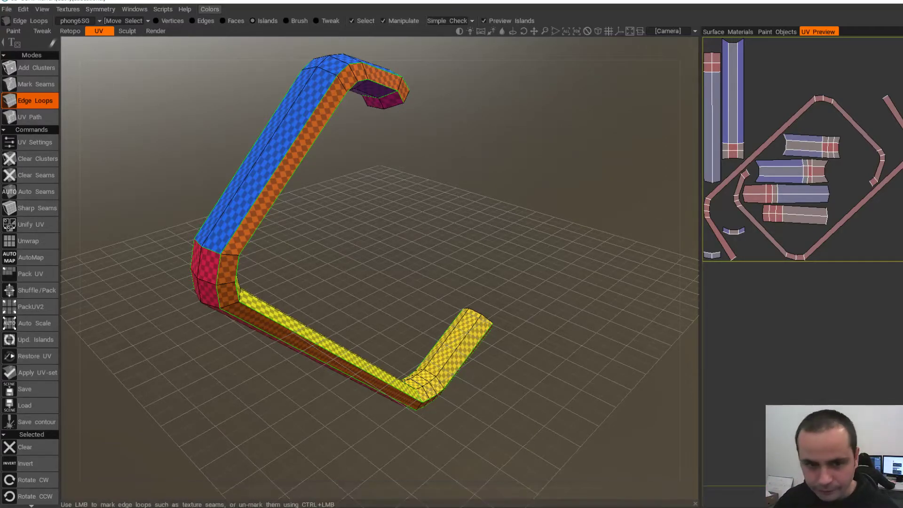
- Clear all seams on the handle so it forms one island, and inspect the upper bend
{"action": "left_click_drag", "start_coordinate": [268, 282], "coordinate": [235, 277]}
{"action": "left_click_drag", "start_coordinate": [384, 277], "coordinate": [406, 289]}
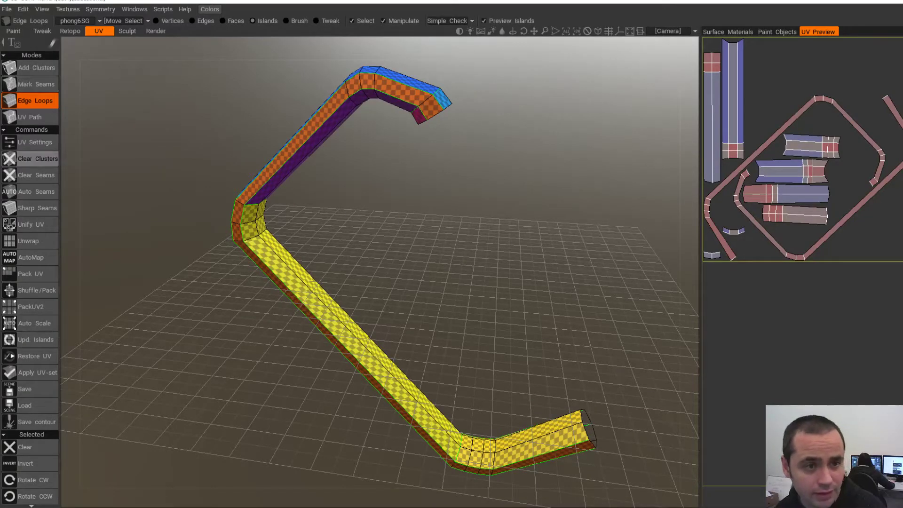
{"action": "left_click", "coordinate": [37, 175]}
{"action": "left_click_drag", "start_coordinate": [404, 282], "coordinate": [508, 294]}
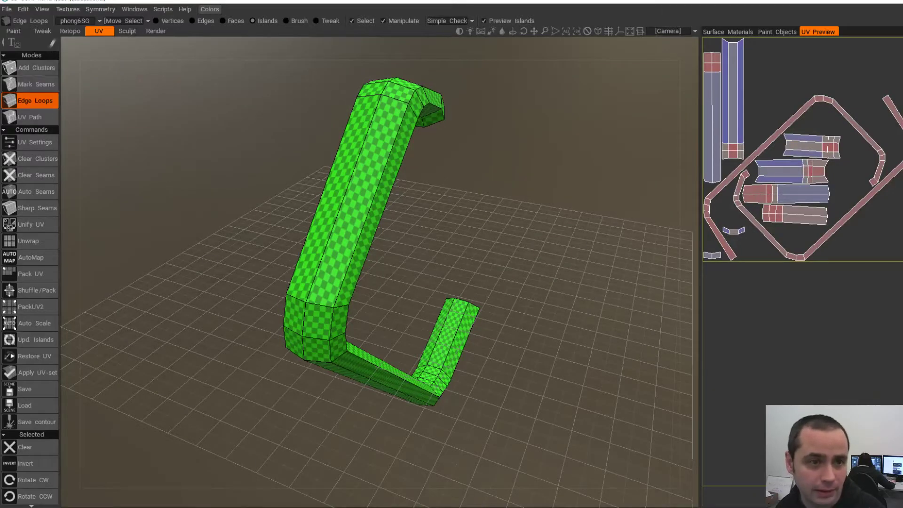
{"action": "left_click_drag", "start_coordinate": [527, 282], "coordinate": [390, 252]}
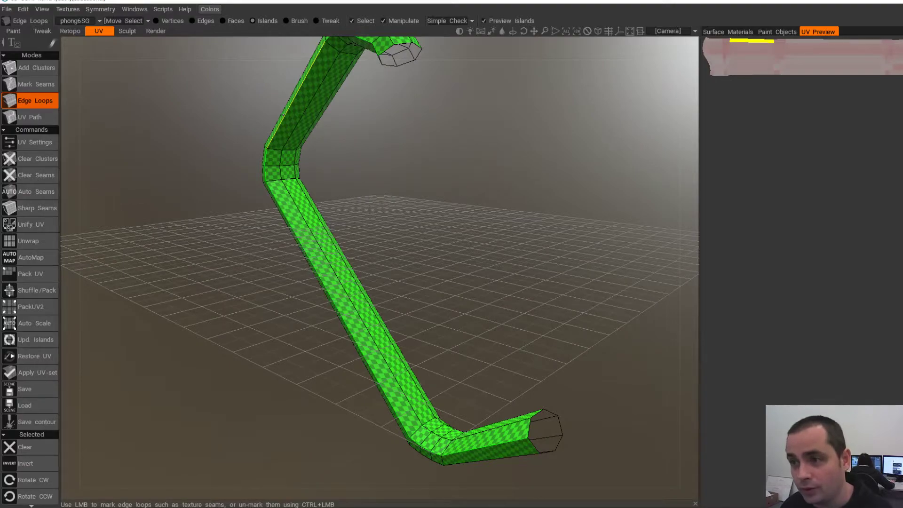
{"action": "left_click_drag", "start_coordinate": [283, 114], "coordinate": [301, 132], "text": "alt"}
{"action": "middle_click_drag", "start_coordinate": [339, 141], "coordinate": [325, 179], "text": "alt"}
{"action": "right_click_drag", "start_coordinate": [325, 179], "coordinate": [326, 89], "text": "alt"}
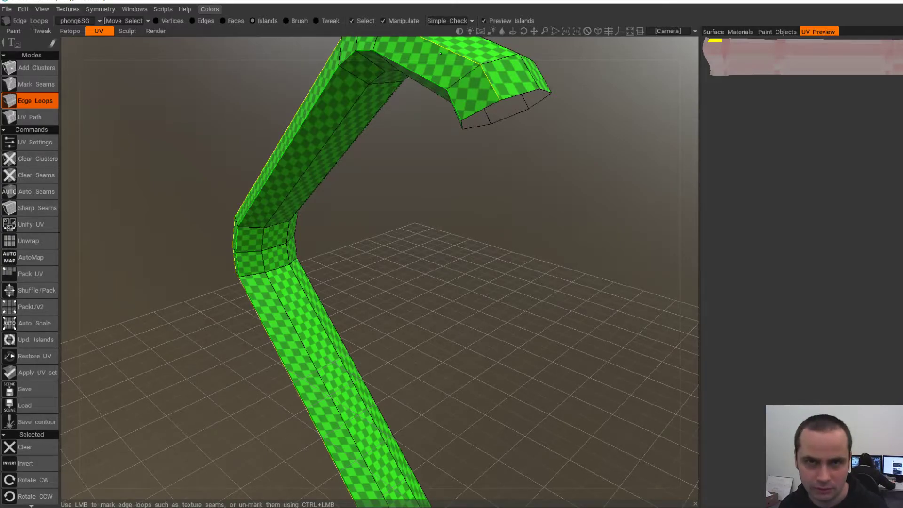
- Unwrap the handle into one long straight UV strip and zoom around the arm
{"action": "left_click", "coordinate": [29, 241]}
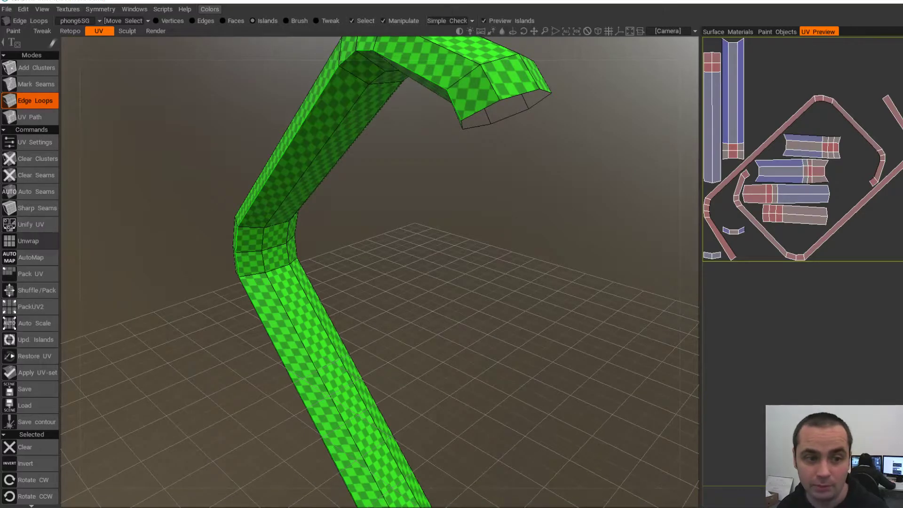
{"action": "left_click_drag", "start_coordinate": [198, 306], "coordinate": [414, 354], "text": "alt"}
{"action": "scroll", "coordinate": [376, 301], "scroll_direction": "down", "scroll_amount": 5}
{"action": "scroll", "coordinate": [385, 301], "scroll_direction": "up", "scroll_amount": 5}
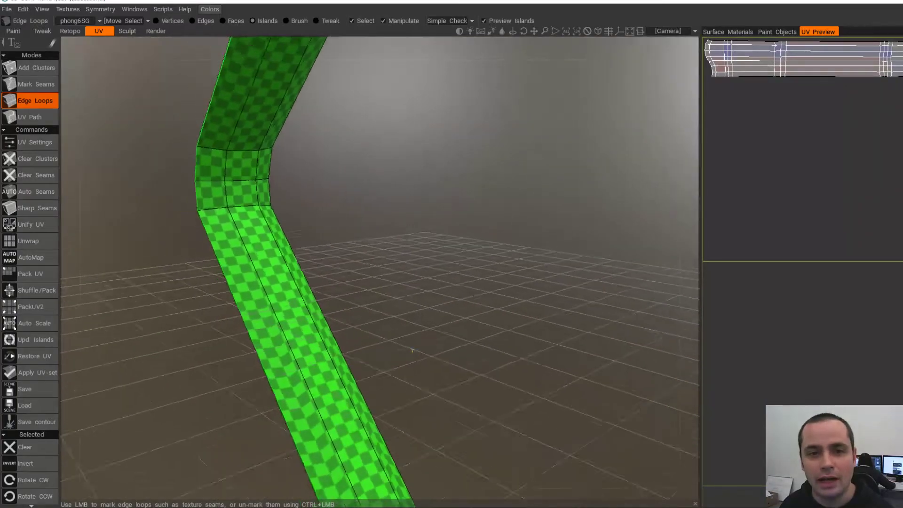
{"action": "scroll", "coordinate": [415, 353], "scroll_direction": "down", "scroll_amount": 3}
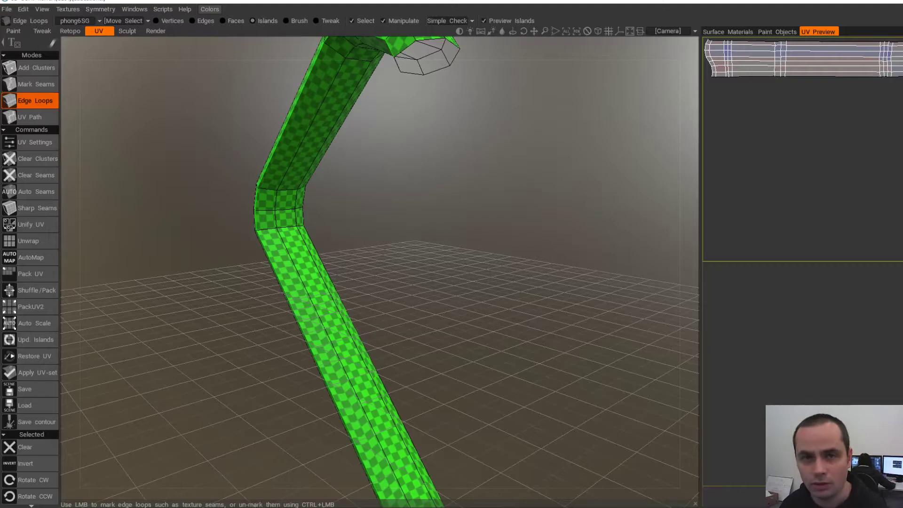
- Mark seams on the edge loops at and below the handle's bend, then unwrap
{"action": "left_click_drag", "start_coordinate": [254, 287], "coordinate": [416, 346]}
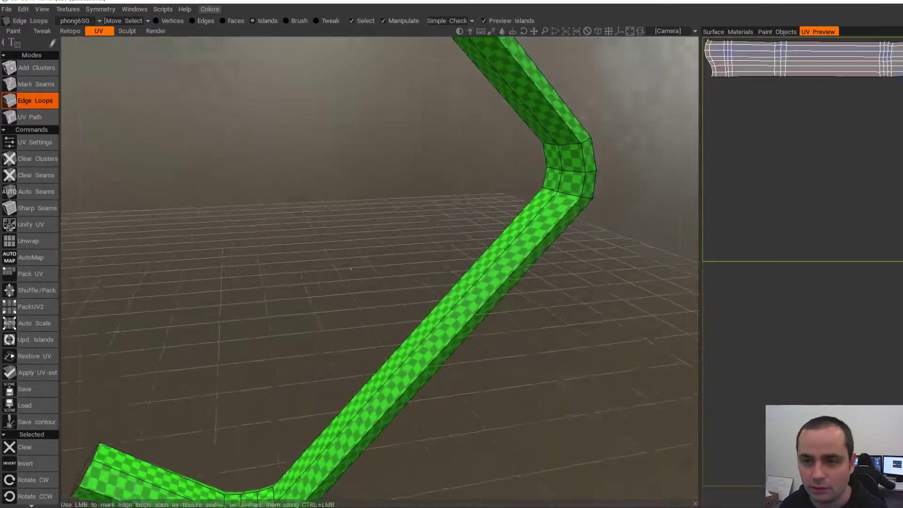
{"action": "left_click_drag", "start_coordinate": [351, 268], "coordinate": [580, 188]}
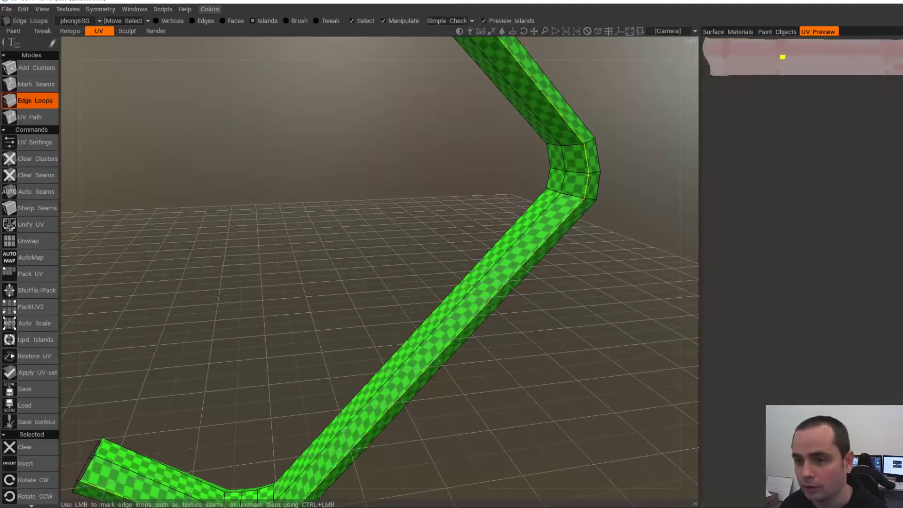
{"action": "left_click", "coordinate": [587, 161]}
{"action": "left_click_drag", "start_coordinate": [426, 183], "coordinate": [492, 181]}
{"action": "left_click", "coordinate": [502, 177]}
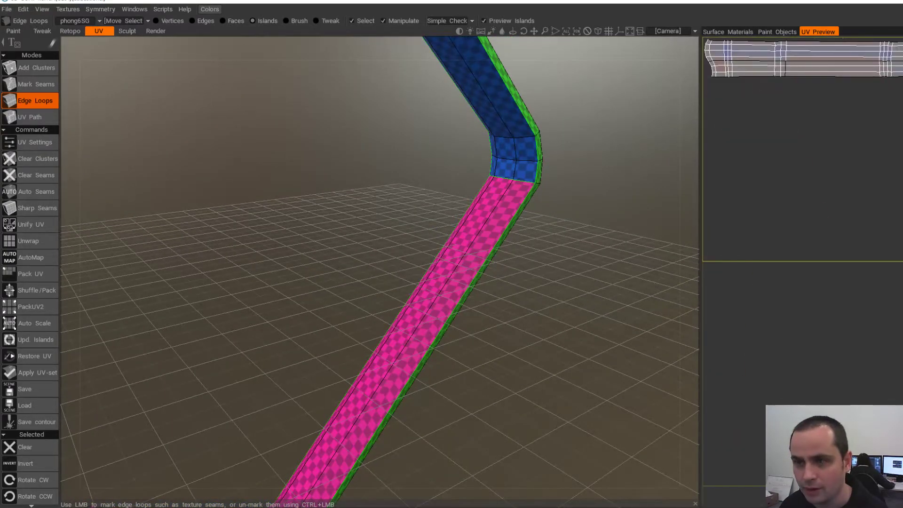
{"action": "left_click", "coordinate": [29, 241]}
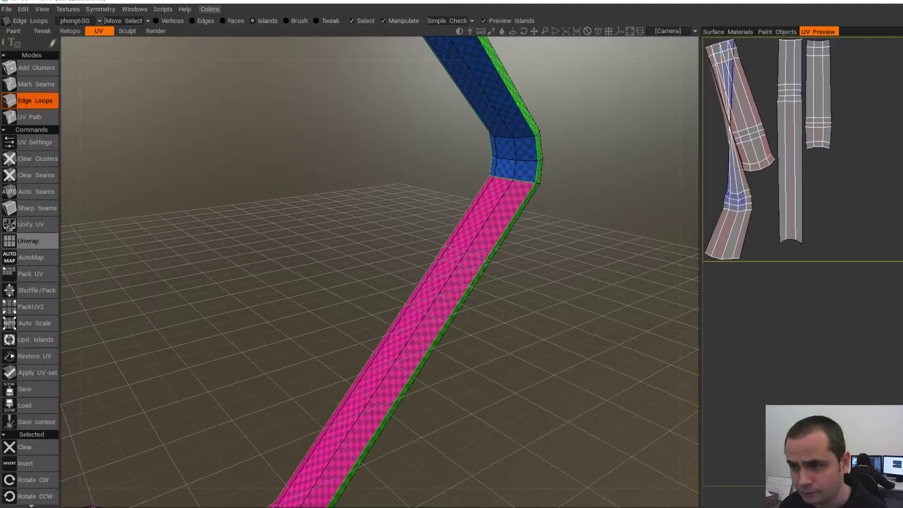
- Add a lengthwise edge-loop seam along the handle's green side and unwrap again
{"action": "left_click_drag", "start_coordinate": [579, 221], "coordinate": [490, 217], "text": "alt"}
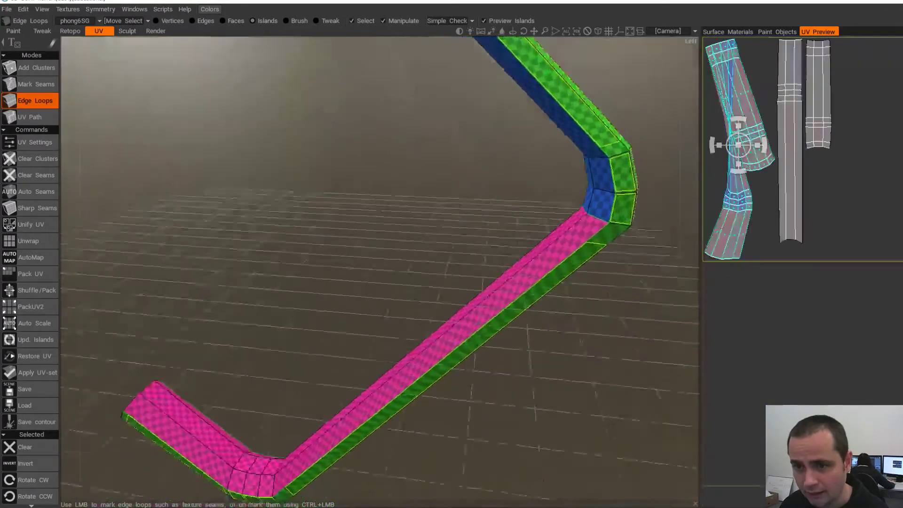
{"action": "left_click_drag", "start_coordinate": [621, 235], "coordinate": [506, 254], "text": "alt"}
{"action": "left_click", "coordinate": [506, 254]}
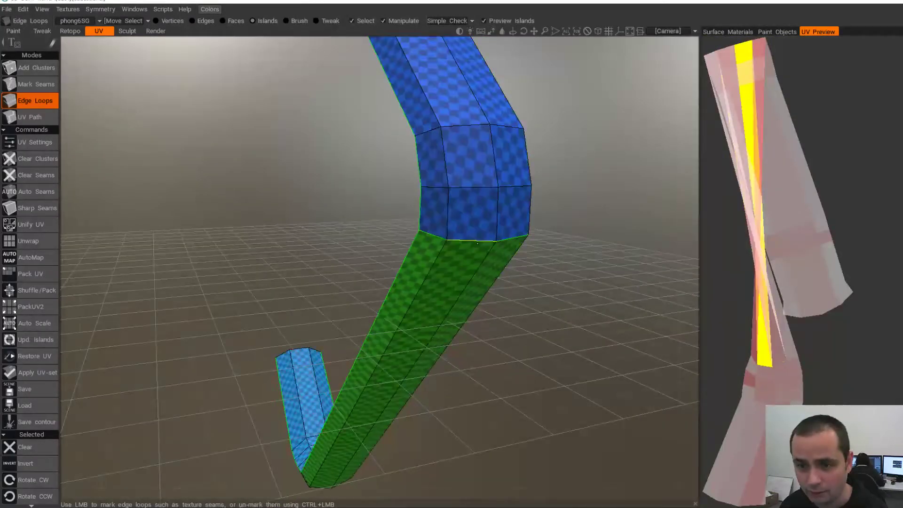
{"action": "left_click", "coordinate": [29, 241]}
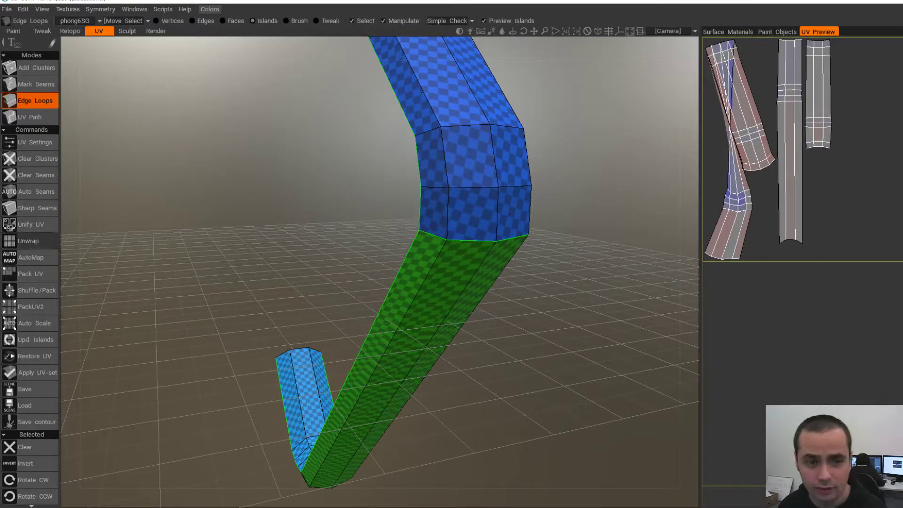
- From below the handle, mark edge-loop seams at the lower bend to split the green island
{"action": "left_click_drag", "start_coordinate": [264, 263], "coordinate": [433, 292], "text": "alt"}
{"action": "left_click_drag", "start_coordinate": [351, 268], "coordinate": [438, 276], "text": "alt"}
{"action": "right_click_drag", "start_coordinate": [437, 275], "coordinate": [329, 287], "text": "alt"}
{"action": "left_click_drag", "start_coordinate": [329, 287], "coordinate": [236, 278], "text": "alt"}
{"action": "middle_click_drag", "start_coordinate": [236, 278], "coordinate": [231, 262], "text": "alt"}
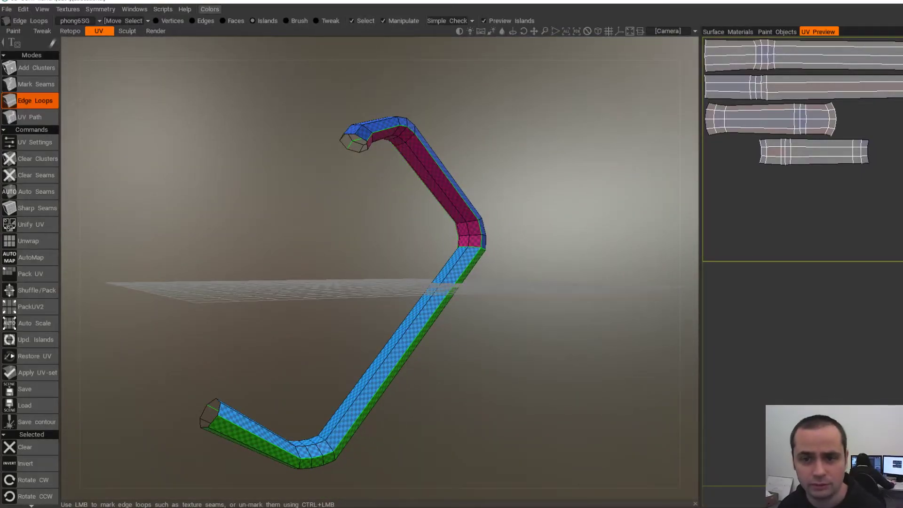
{"action": "left_click_drag", "start_coordinate": [358, 263], "coordinate": [407, 294], "text": "alt"}
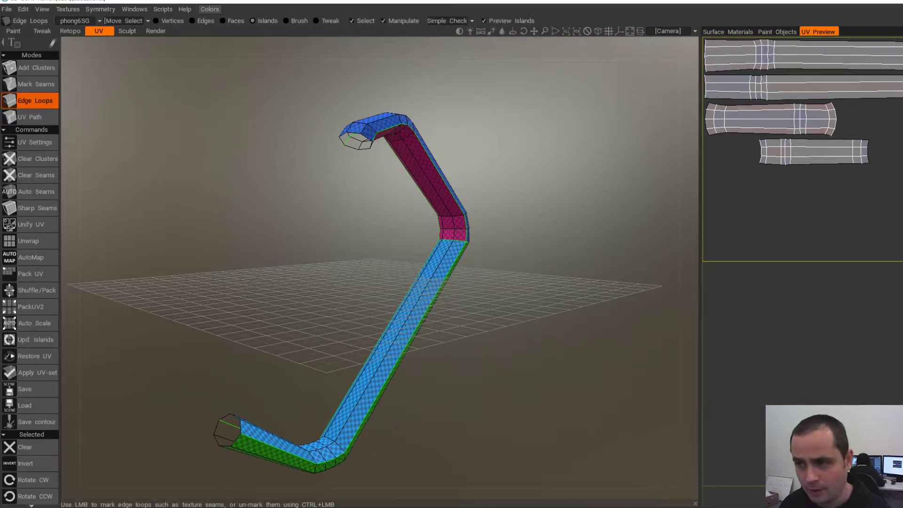
{"action": "left_click_drag", "start_coordinate": [376, 264], "coordinate": [404, 290], "text": "alt"}
{"action": "middle_click_drag", "start_coordinate": [403, 289], "coordinate": [425, 201], "text": "alt"}
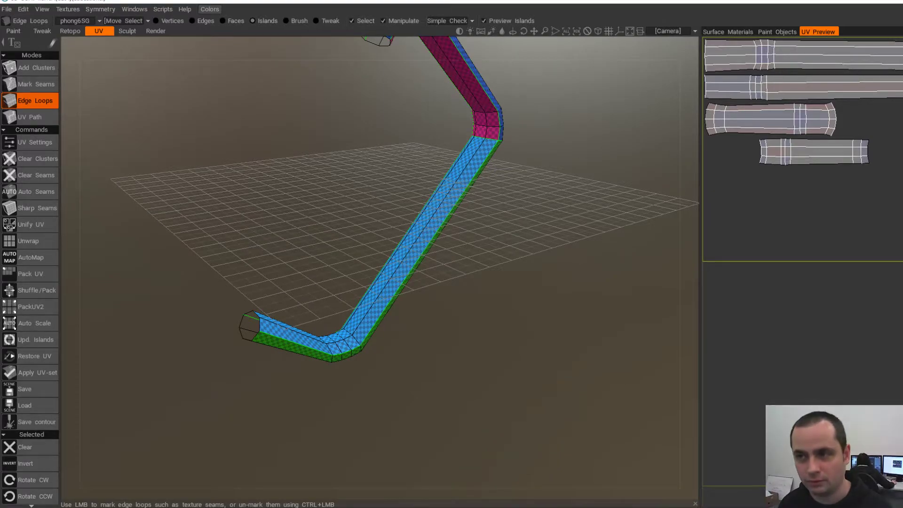
{"action": "middle_click_drag", "start_coordinate": [376, 282], "coordinate": [416, 219], "text": "alt"}
{"action": "right_click_drag", "start_coordinate": [416, 219], "coordinate": [464, 216], "text": "alt"}
{"action": "left_click_drag", "start_coordinate": [400, 339], "coordinate": [375, 264], "text": "alt"}
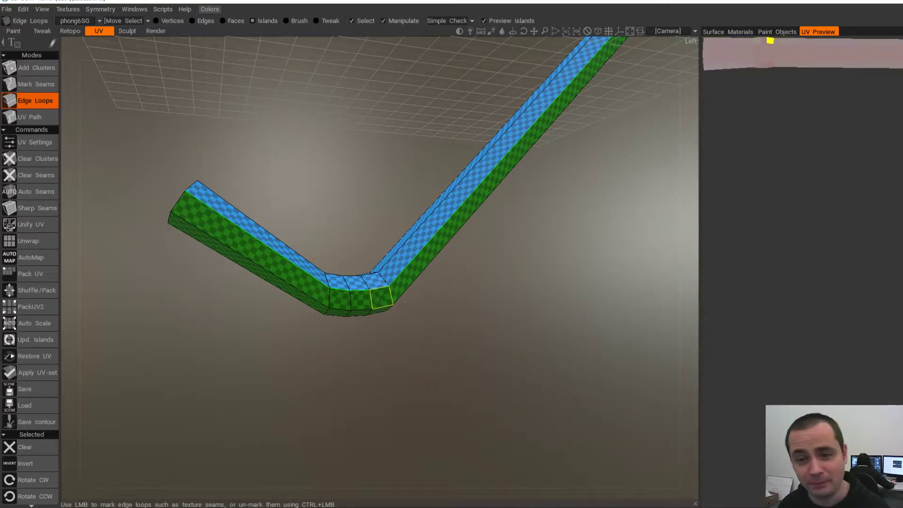
{"action": "left_click", "coordinate": [392, 296]}
{"action": "left_click", "coordinate": [392, 295]}
{"action": "mouse_move", "coordinate": [392, 296]}
{"action": "left_mouse_down", "text": "alt"}
{"action": "mouse_move", "coordinate": [452, 245]}
{"action": "mouse_move", "coordinate": [483, 150]}
{"action": "mouse_move", "coordinate": [546, 283]}
{"action": "mouse_move", "coordinate": [457, 42]}
{"action": "mouse_move", "coordinate": [376, 292]}
{"action": "left_mouse_up", "text": "alt"}
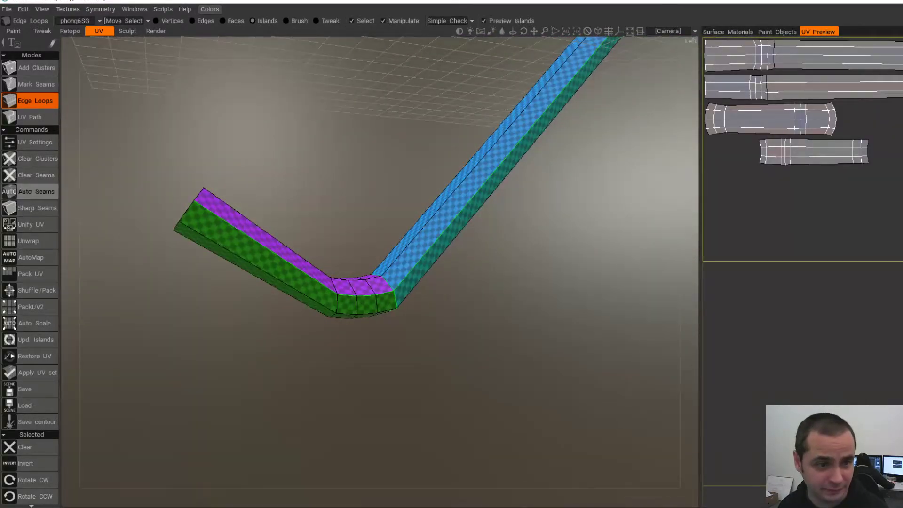
- Unwrap the handle into six flat islands and review the coloured islands around both bends
{"action": "left_click", "coordinate": [28, 240]}
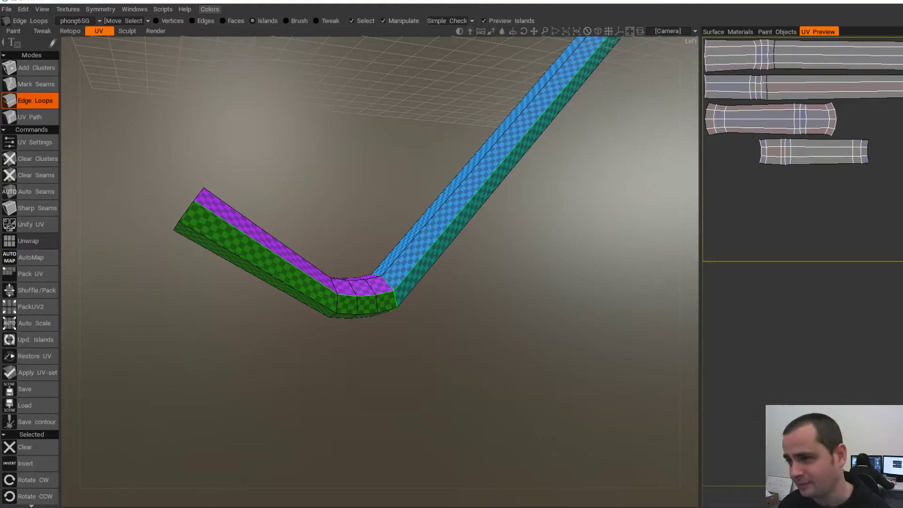
{"action": "middle_click_drag", "start_coordinate": [423, 189], "coordinate": [314, 290]}
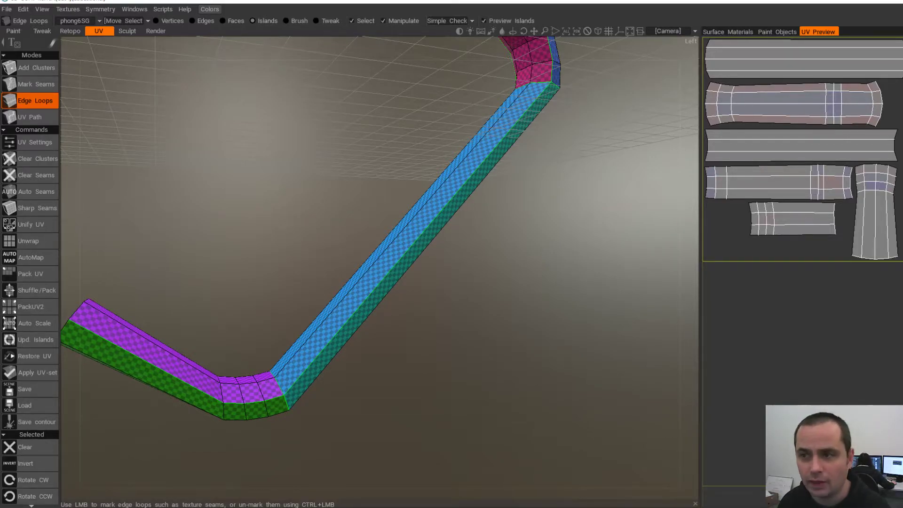
{"action": "left_click_drag", "start_coordinate": [377, 235], "coordinate": [461, 311], "text": "alt"}
{"action": "scroll", "coordinate": [461, 311], "scroll_direction": "down", "scroll_amount": 3}
{"action": "left_click_drag", "start_coordinate": [348, 221], "coordinate": [366, 255], "text": "alt"}
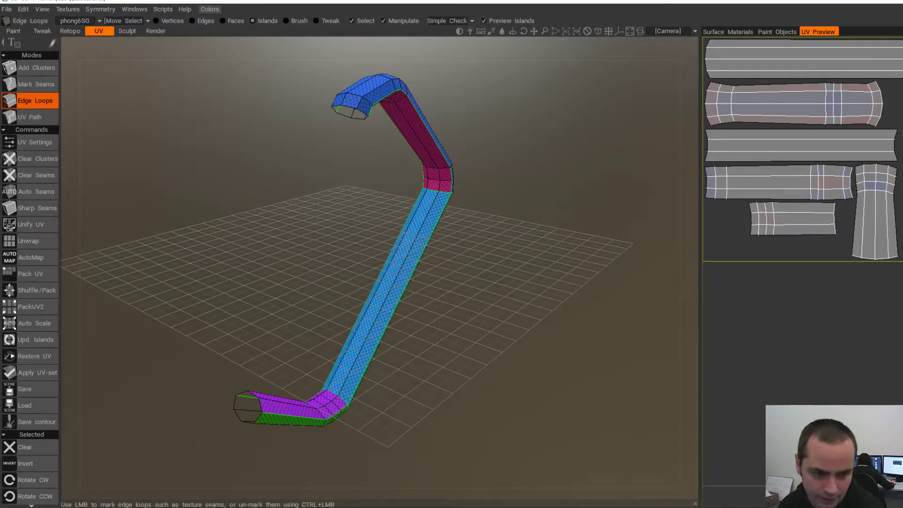
- Apply the new UV set and export the handle as OBJ over HandleBack-L.obj
{"action": "left_click", "coordinate": [33, 373]}
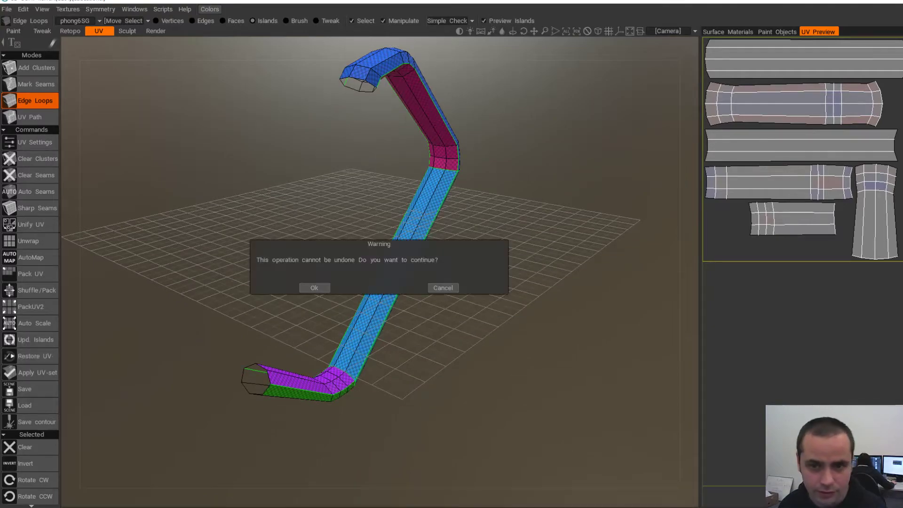
{"action": "left_click", "coordinate": [314, 288]}
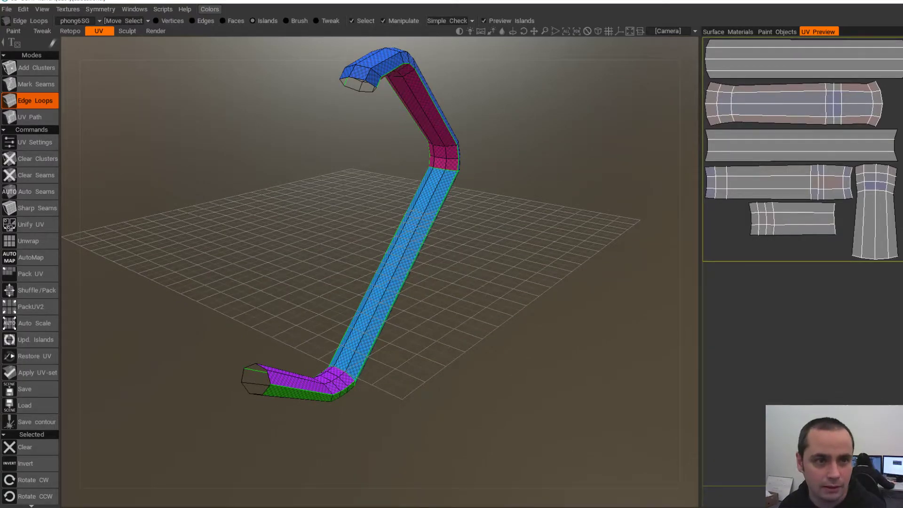
{"action": "left_click", "coordinate": [7, 9]}
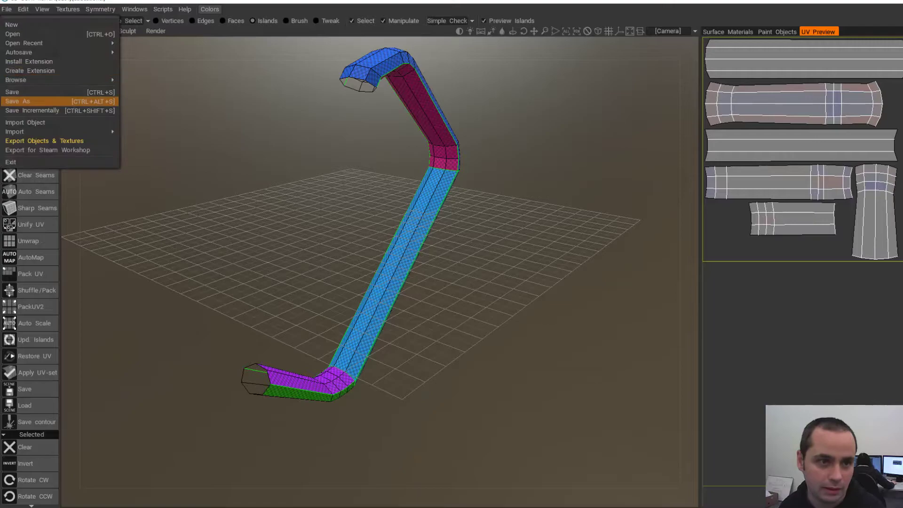
{"action": "left_click", "coordinate": [44, 141]}
{"action": "left_click", "coordinate": [314, 416]}
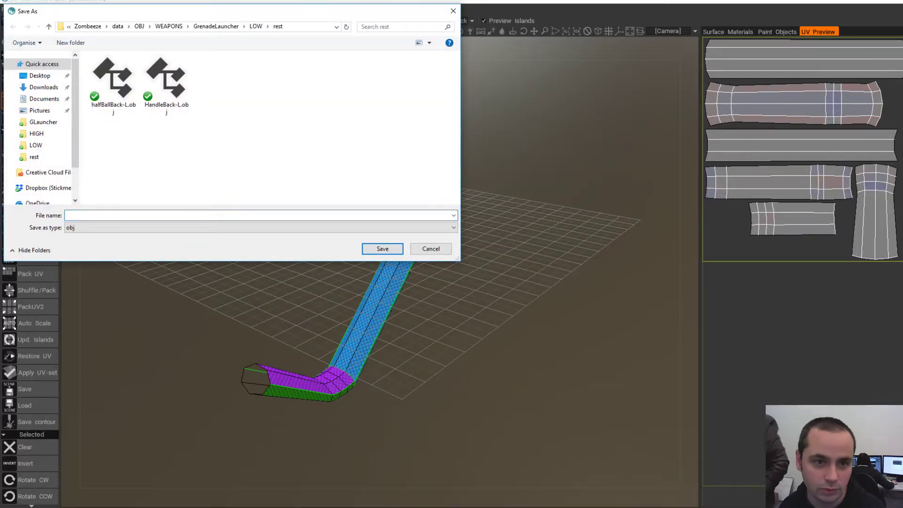
{"action": "left_click", "coordinate": [167, 85]}
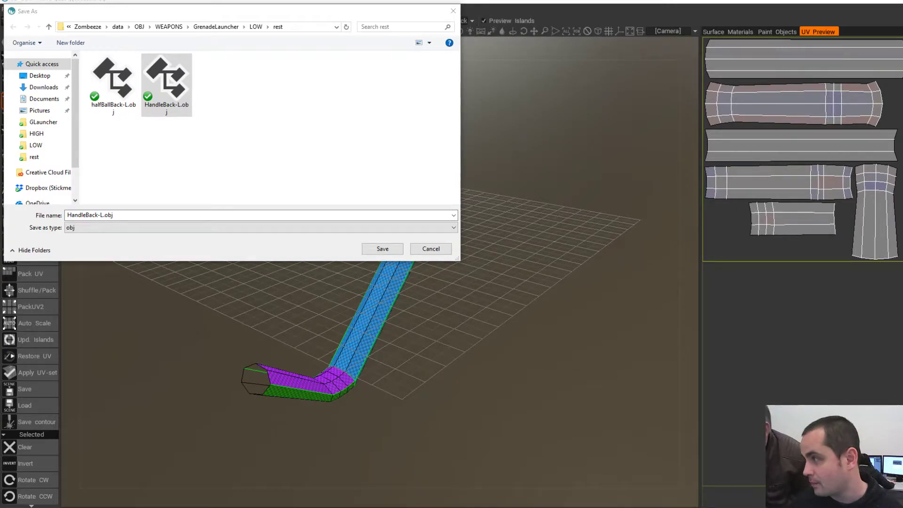
{"action": "left_click", "coordinate": [170, 81]}
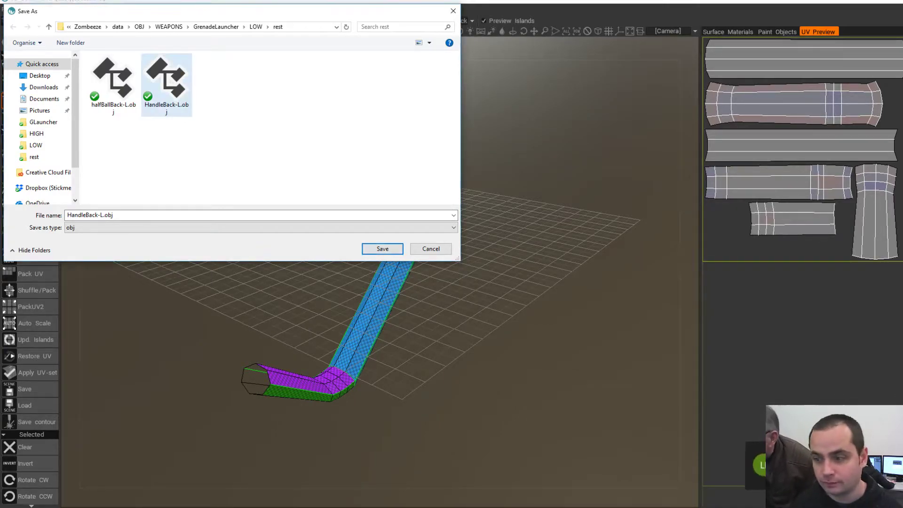
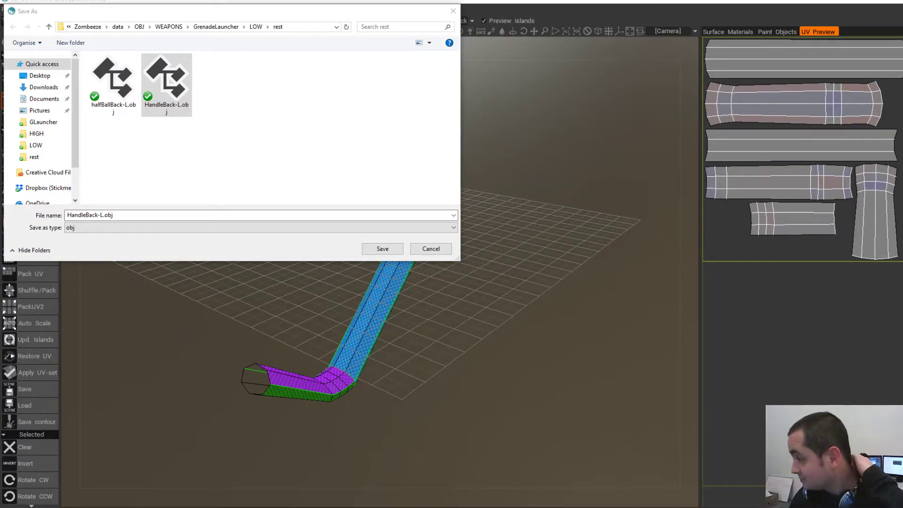
- Move the pending Save As dialog around to inspect the model and UV preview
{"action": "key", "text": "alt+Tab"}
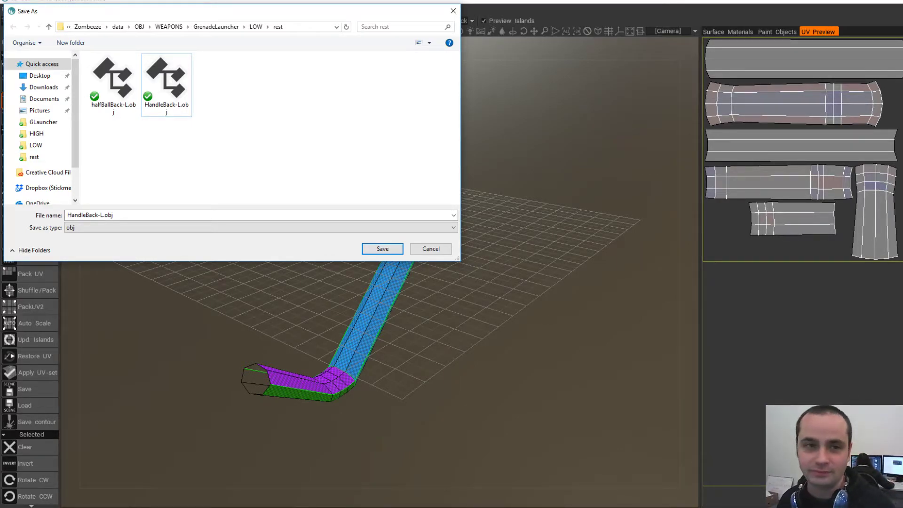
{"action": "left_click_drag", "start_coordinate": [153, 10], "coordinate": [230, 59]}
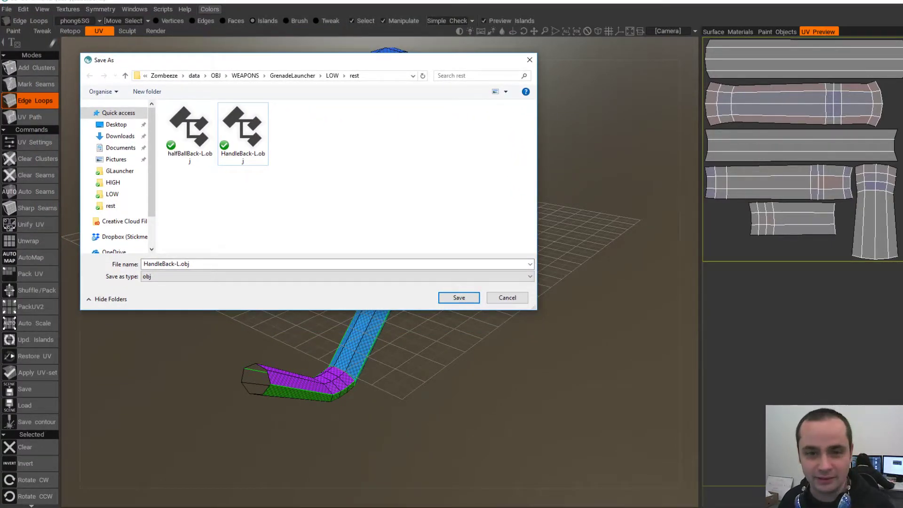
{"action": "left_click_drag", "start_coordinate": [229, 58], "coordinate": [218, 46]}
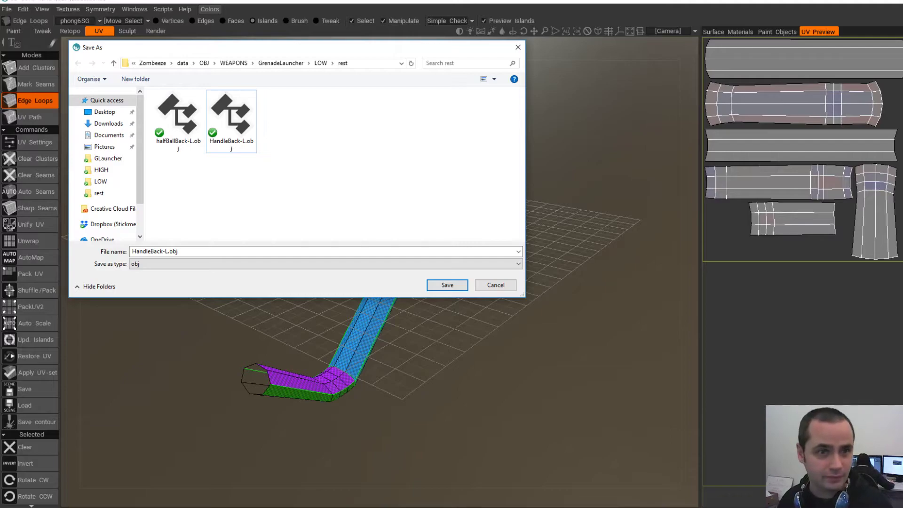
{"action": "left_click_drag", "start_coordinate": [282, 48], "coordinate": [301, 35]}
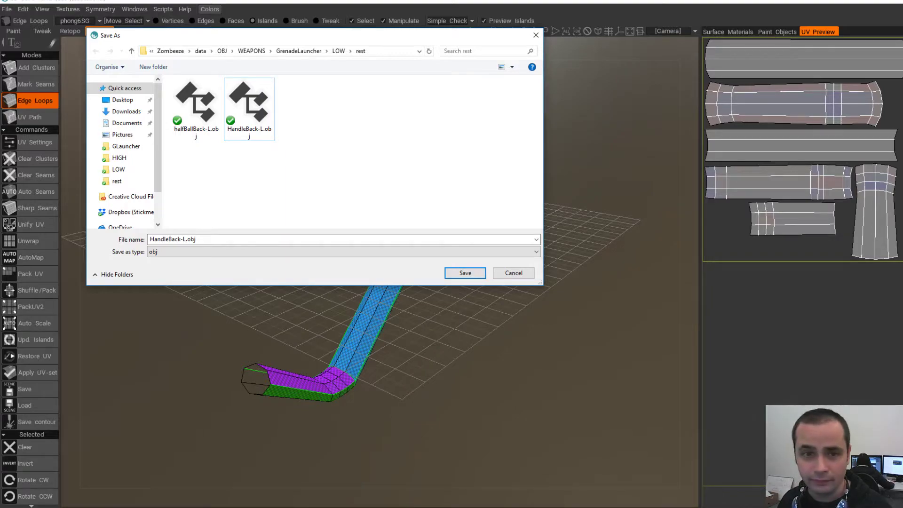
{"action": "left_click_drag", "start_coordinate": [198, 36], "coordinate": [596, 55]}
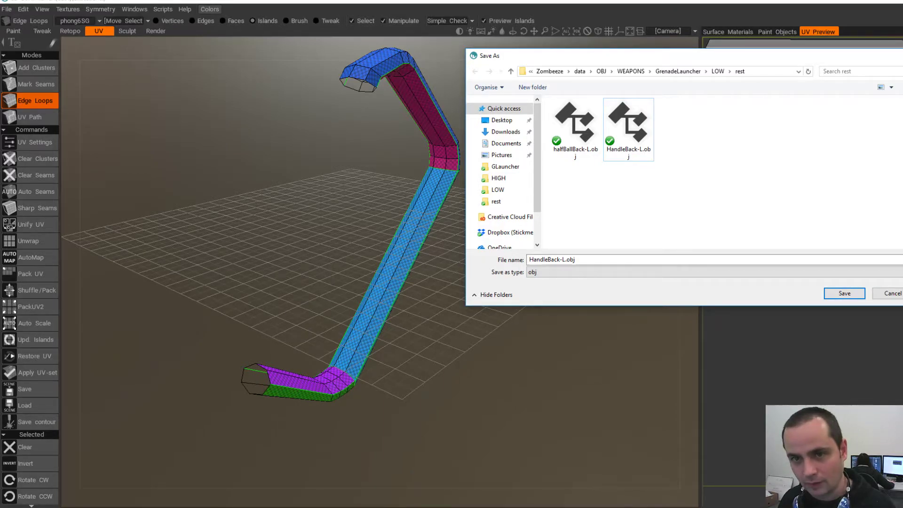
{"action": "left_click_drag", "start_coordinate": [624, 59], "coordinate": [335, 111]}
{"action": "left_click_drag", "start_coordinate": [491, 111], "coordinate": [777, 127]}
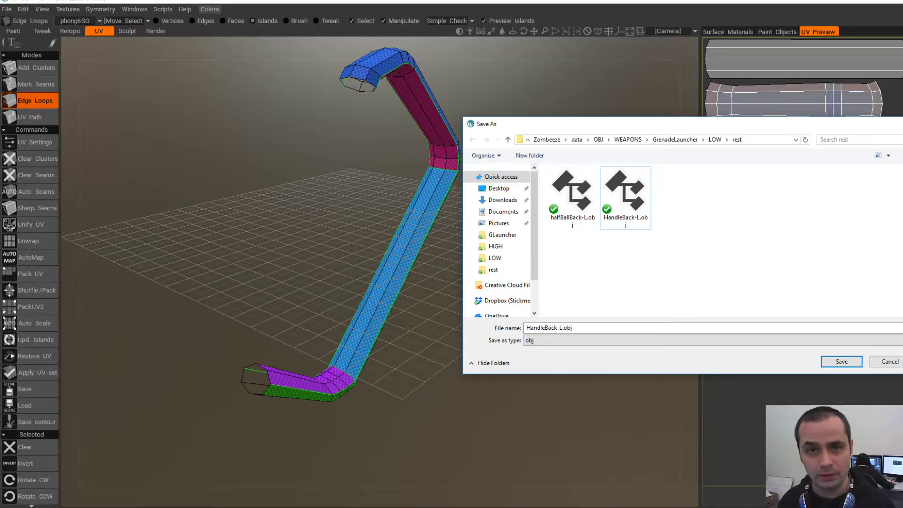
{"action": "left_click_drag", "start_coordinate": [658, 124], "coordinate": [604, 68]}
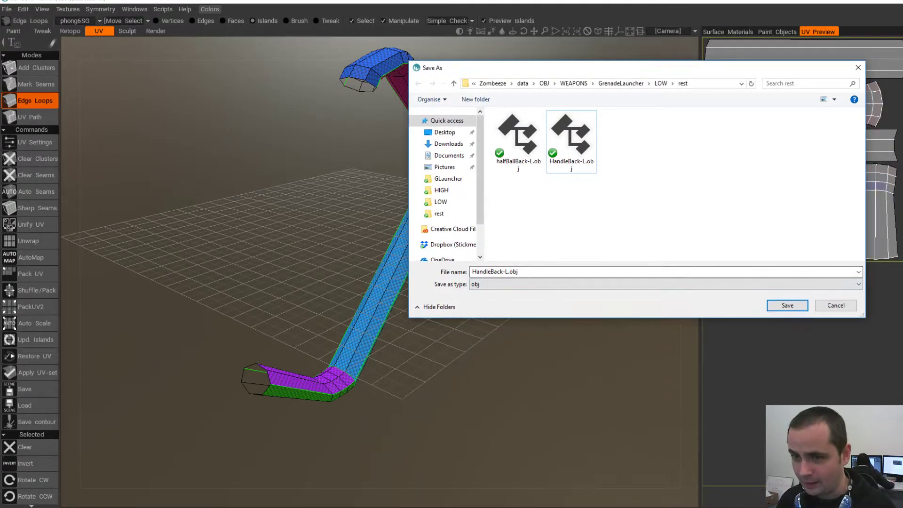
- Cancel the save and apply the new UV set to the trigger frame
{"action": "left_click", "coordinate": [836, 306]}
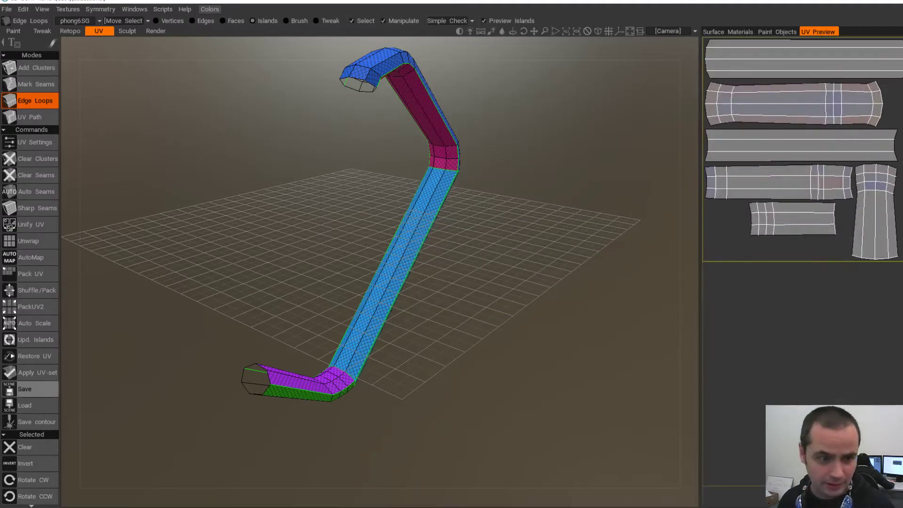
{"action": "left_click", "coordinate": [31, 373]}
{"action": "left_click", "coordinate": [316, 287]}
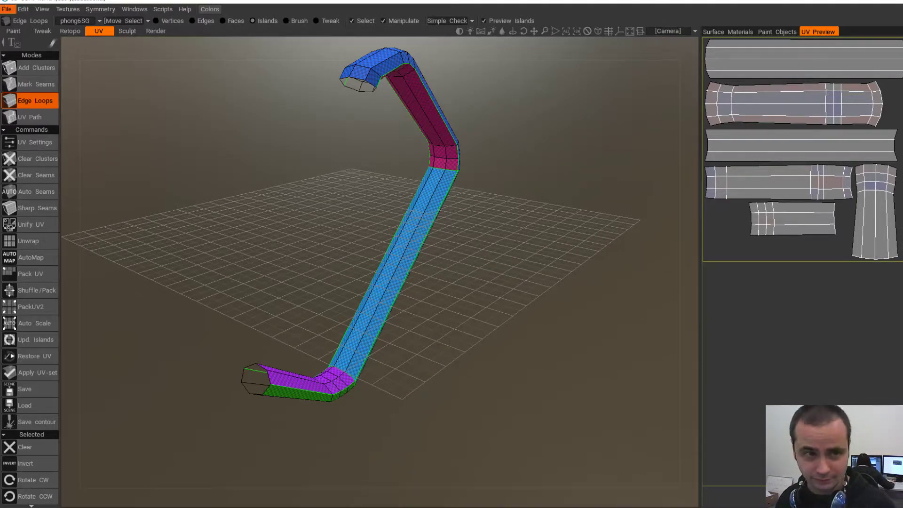
- Export objects and textures over the existing HandleBack-L.obj, replacing it
{"action": "left_click", "coordinate": [7, 9]}
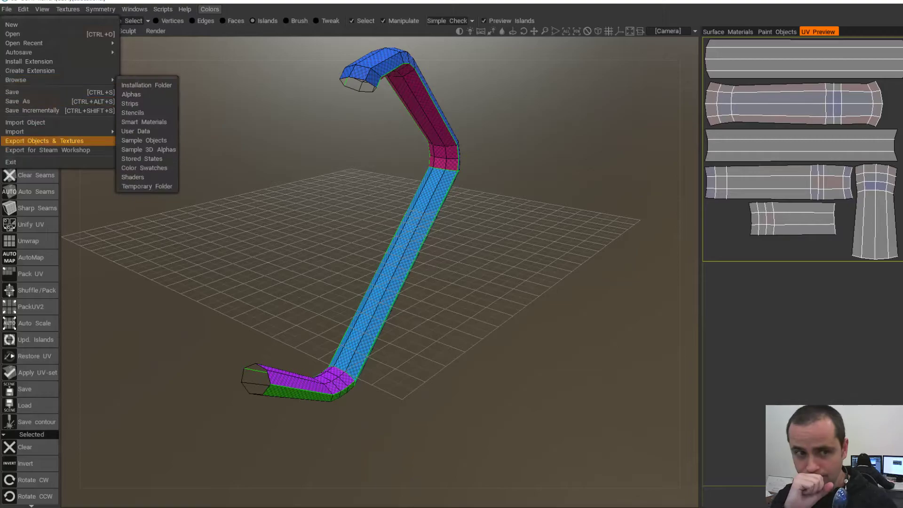
{"action": "left_click", "coordinate": [44, 141]}
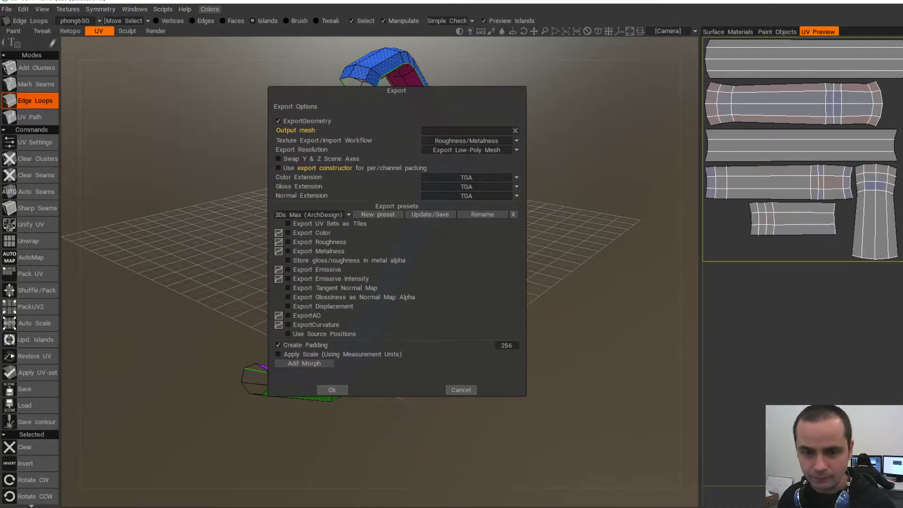
{"action": "left_click", "coordinate": [332, 390]}
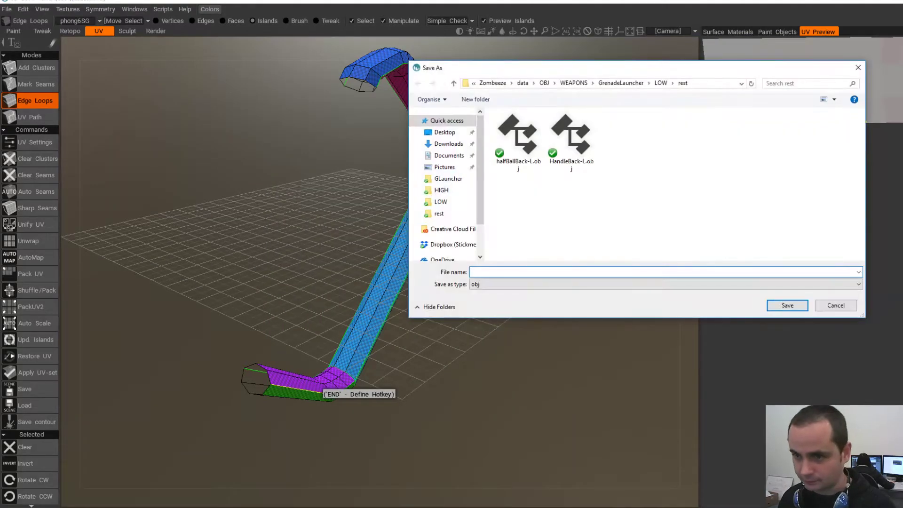
{"action": "left_click", "coordinate": [572, 141]}
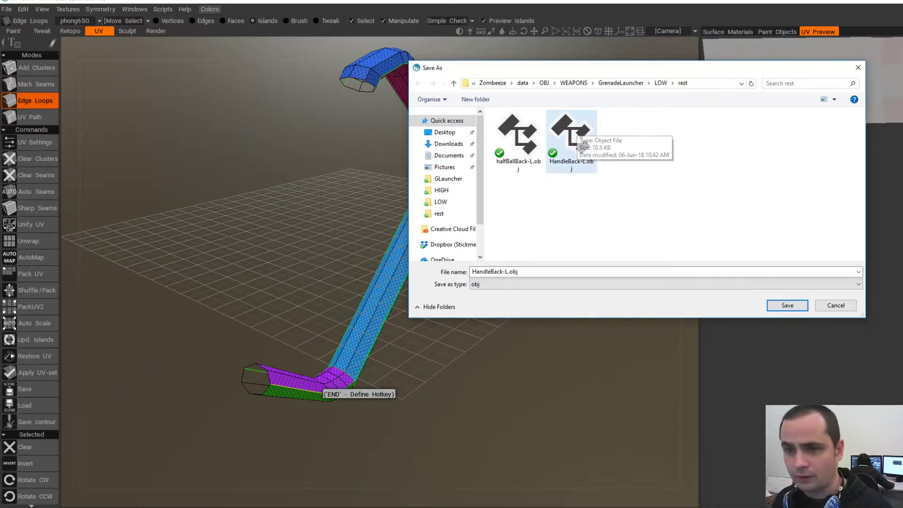
{"action": "key", "text": "Return"}
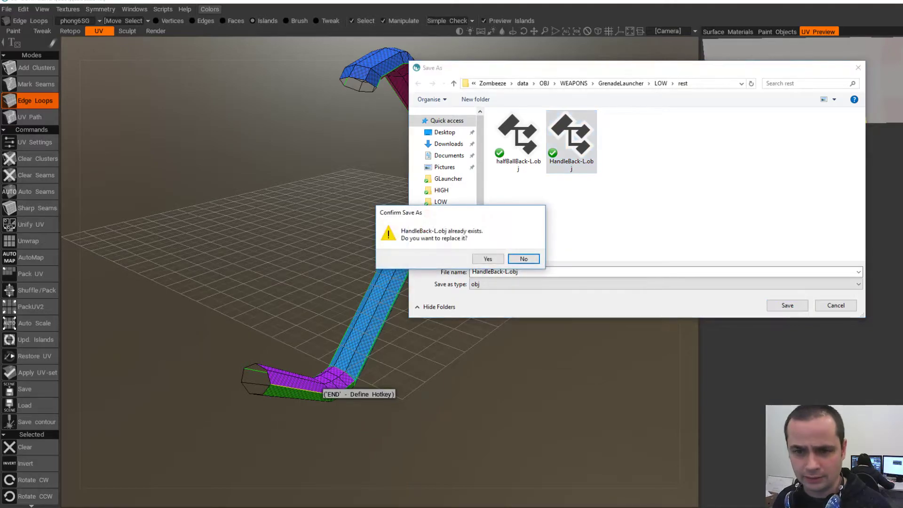
{"action": "key", "text": "Left"}
{"action": "key", "text": "Return"}
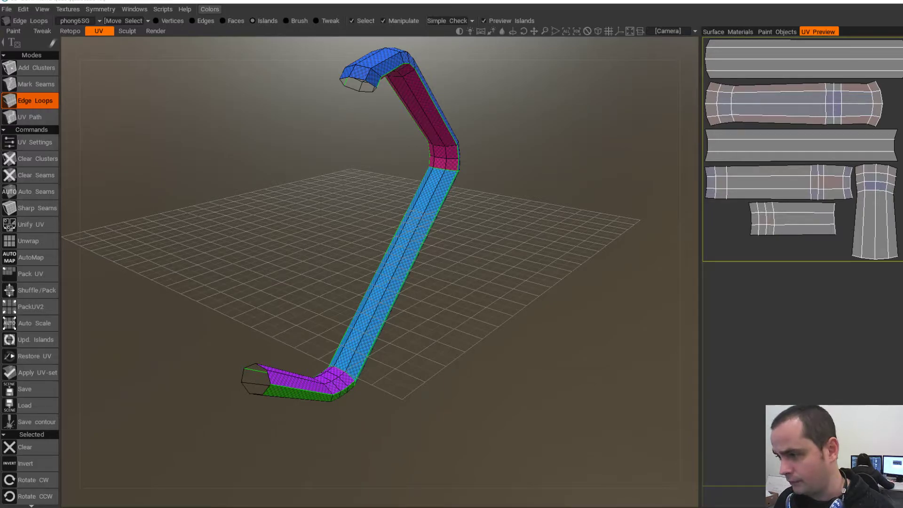
- Back in Maya, tuck away the Outliner and delete the old handle mesh
{"action": "key", "text": "alt+Tab"}
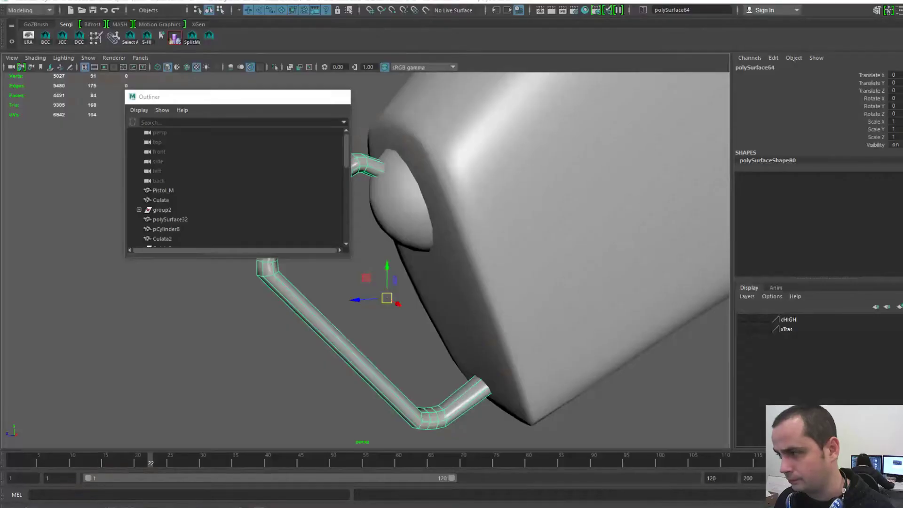
{"action": "key", "text": "super+Down"}
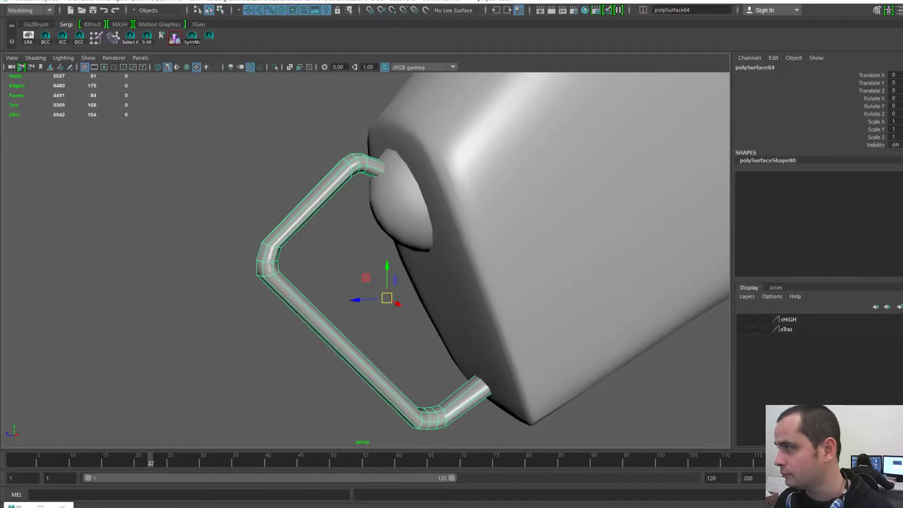
{"action": "scroll", "coordinate": [366, 260], "scroll_direction": "down", "scroll_amount": 4}
{"action": "scroll", "coordinate": [367, 260], "scroll_direction": "up", "scroll_amount": 4}
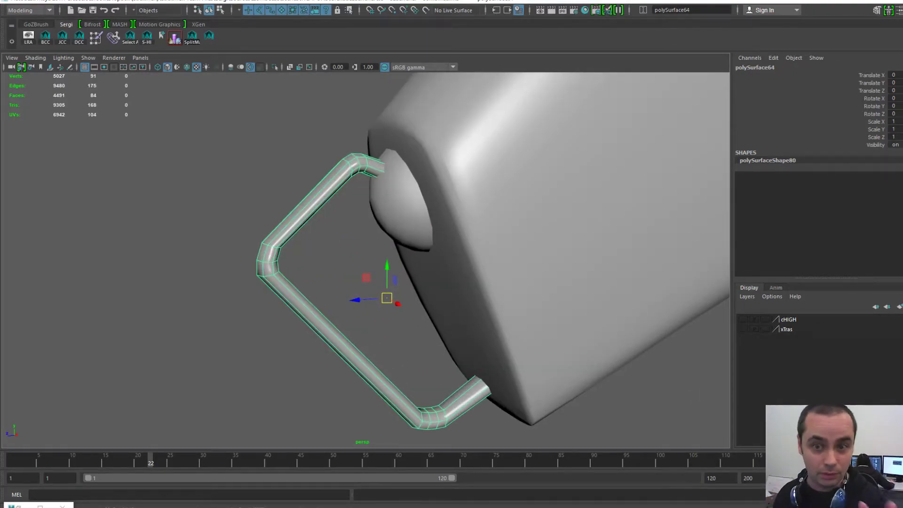
{"action": "left_click", "coordinate": [403, 203]}
{"action": "left_click", "coordinate": [324, 191]}
{"action": "key", "text": "Delete"}
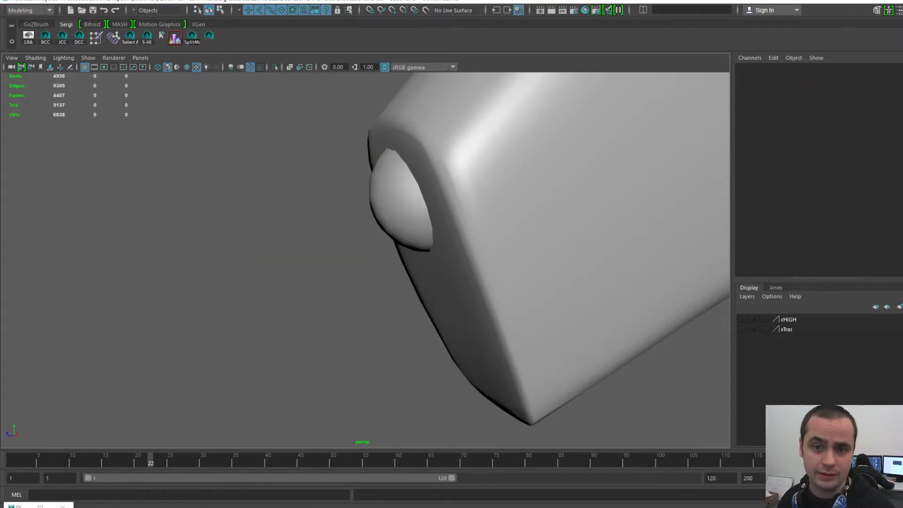
- Open the Import browser from the hotbox and navigate up to the Zombeeze project folder
{"action": "key", "text": "space"}
{"action": "left_click", "coordinate": [247, 121]}
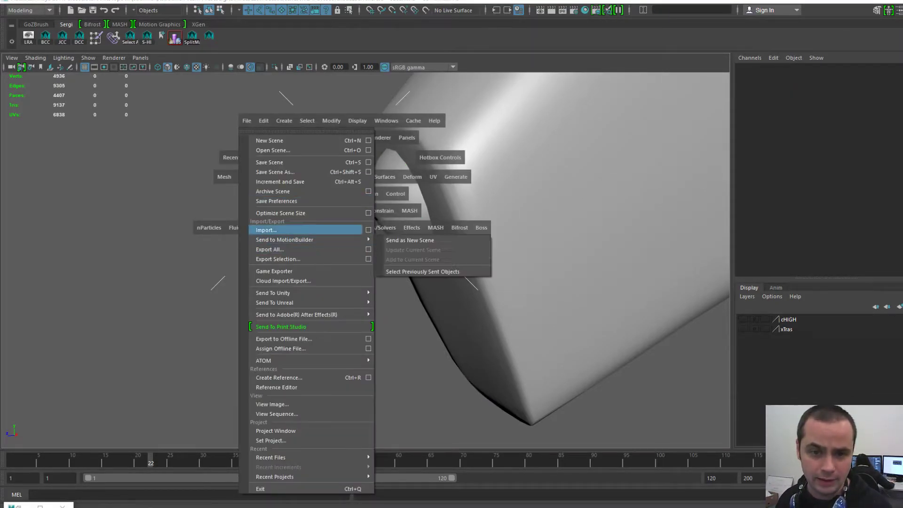
{"action": "left_click", "coordinate": [267, 230]}
{"action": "key", "text": "space"}
{"action": "left_click", "coordinate": [276, 101]}
{"action": "left_click", "coordinate": [297, 209]}
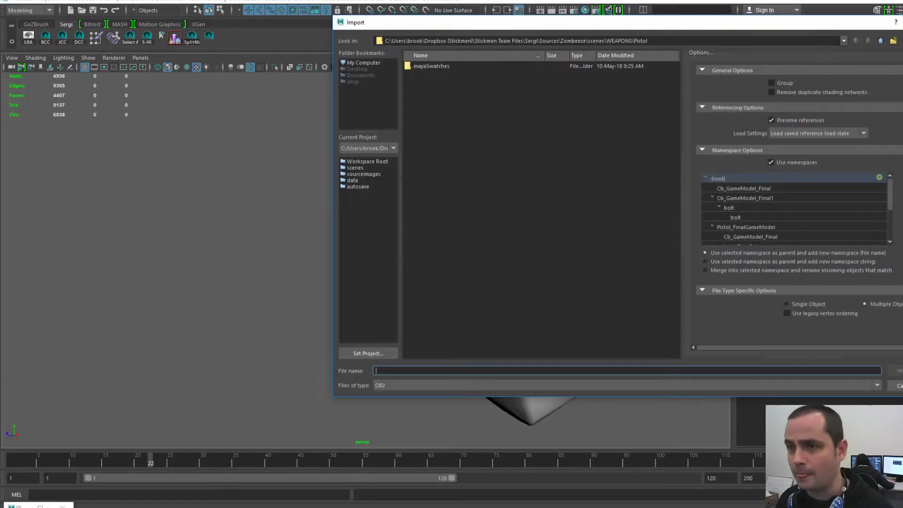
{"action": "left_click", "coordinate": [673, 41]}
{"action": "key", "text": "BackSpace"}
{"action": "key", "text": "BackSpace"}
{"action": "key", "text": "BackSpace"}
{"action": "key", "text": "BackSpace"}
{"action": "key", "text": "BackSpace"}
{"action": "key", "text": "BackSpace"}
{"action": "key", "text": "BackSpace"}
{"action": "key", "text": "Return"}
{"action": "double_click", "coordinate": [434, 74]}
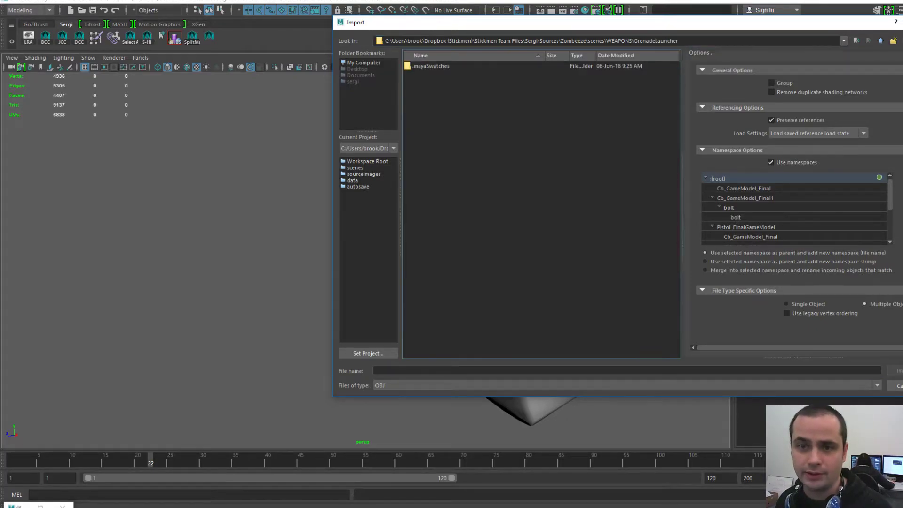
{"action": "key", "text": "BackSpace"}
{"action": "key", "text": "BackSpace"}
{"action": "key", "text": "BackSpace"}
{"action": "key", "text": "BackSpace"}
{"action": "key", "text": "BackSpace"}
{"action": "key", "text": "BackSpace"}
{"action": "key", "text": "BackSpace"}
{"action": "key", "text": "BackSpace"}
{"action": "key", "text": "BackSpace"}
{"action": "key", "text": "BackSpace"}
{"action": "key", "text": "BackSpace"}
{"action": "key", "text": "BackSpace"}
{"action": "key", "text": "BackSpace"}
{"action": "key", "text": "BackSpace"}
{"action": "key", "text": "BackSpace"}
{"action": "key", "text": "BackSpace"}
{"action": "key", "text": "BackSpace"}
{"action": "key", "text": "BackSpace"}
{"action": "key", "text": "BackSpace"}
{"action": "key", "text": "BackSpace"}
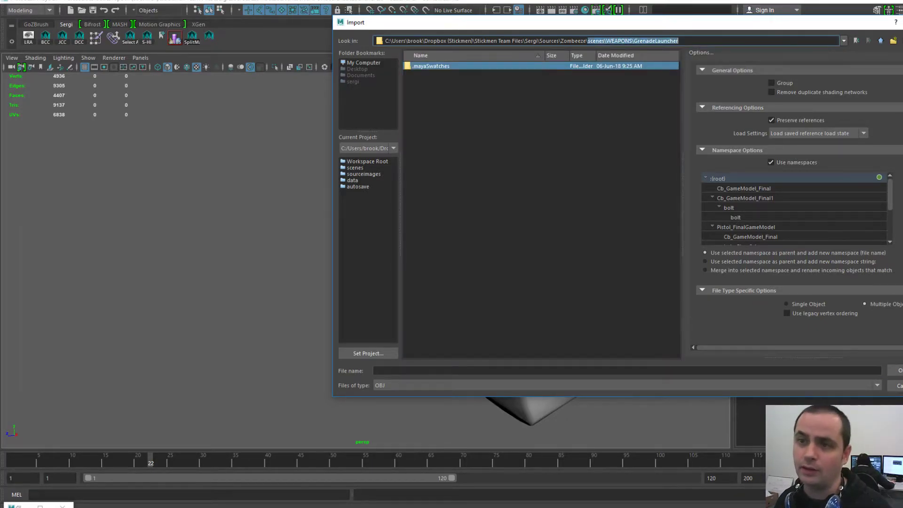
{"action": "key", "text": "Return"}
- Browse to data\OBJ\WEAPONS\GrenadeLauncher\LOW\rest and import HandleBack-L.obj
{"action": "double_click", "coordinate": [418, 74]}
{"action": "left_click", "coordinate": [418, 82]}
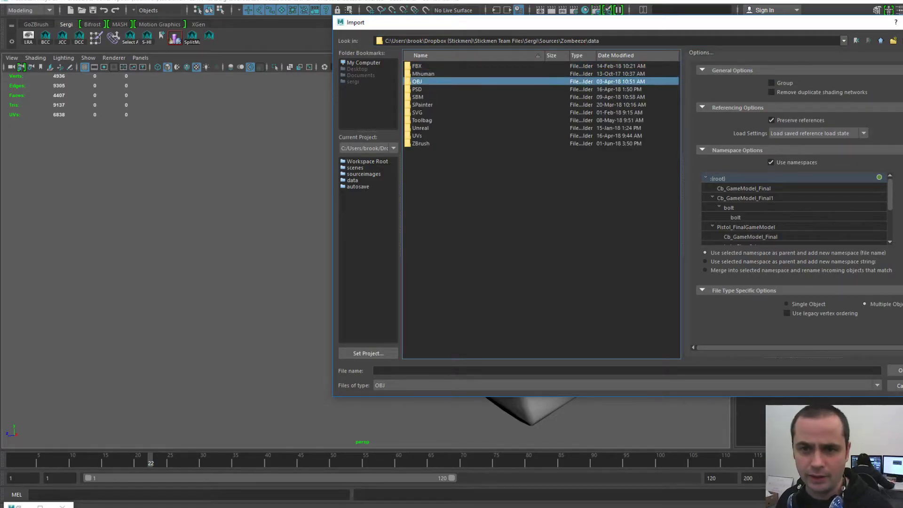
{"action": "key", "text": "Return"}
{"action": "key", "text": "Down"}
{"action": "key", "text": "Down"}
{"action": "key", "text": "Down"}
{"action": "key", "text": "Down"}
{"action": "key", "text": "Down"}
{"action": "key", "text": "Down"}
{"action": "key", "text": "Down"}
{"action": "key", "text": "Down"}
{"action": "key", "text": "Down"}
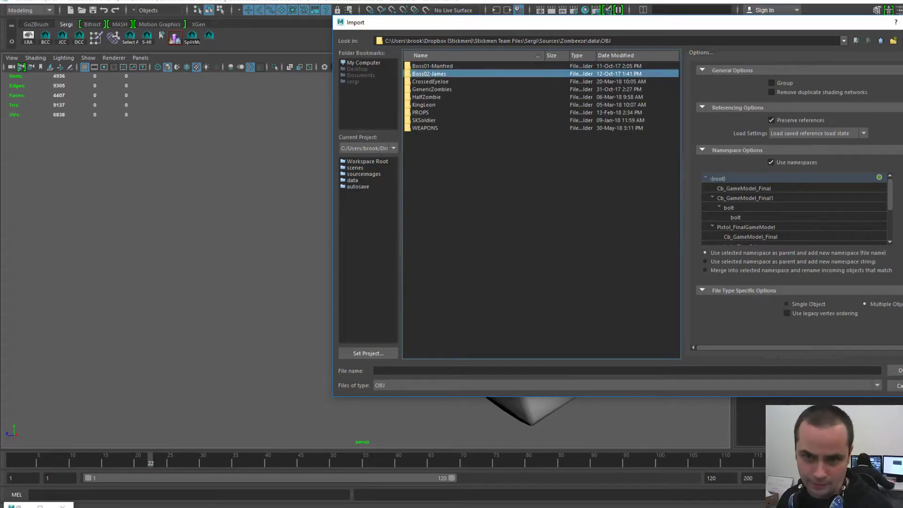
{"action": "key", "text": "Return"}
{"action": "key", "text": "Down"}
{"action": "key", "text": "Return"}
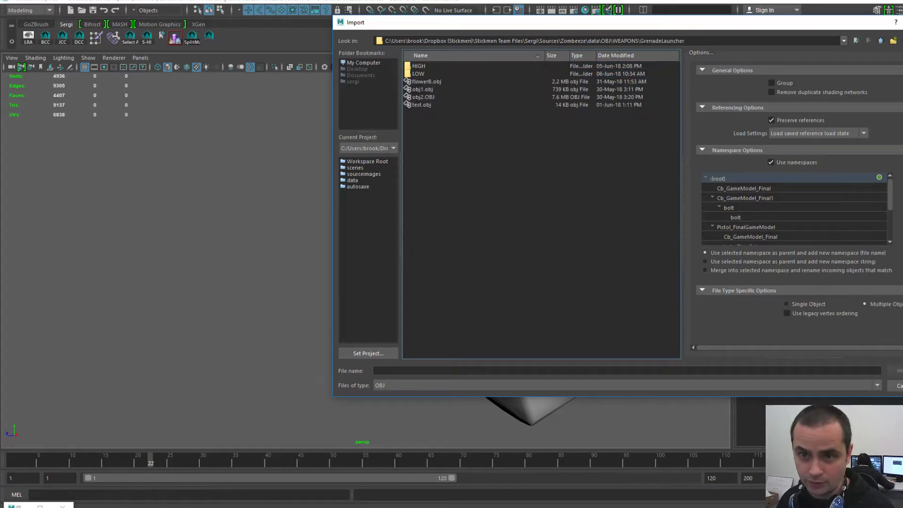
{"action": "key", "text": "Return"}
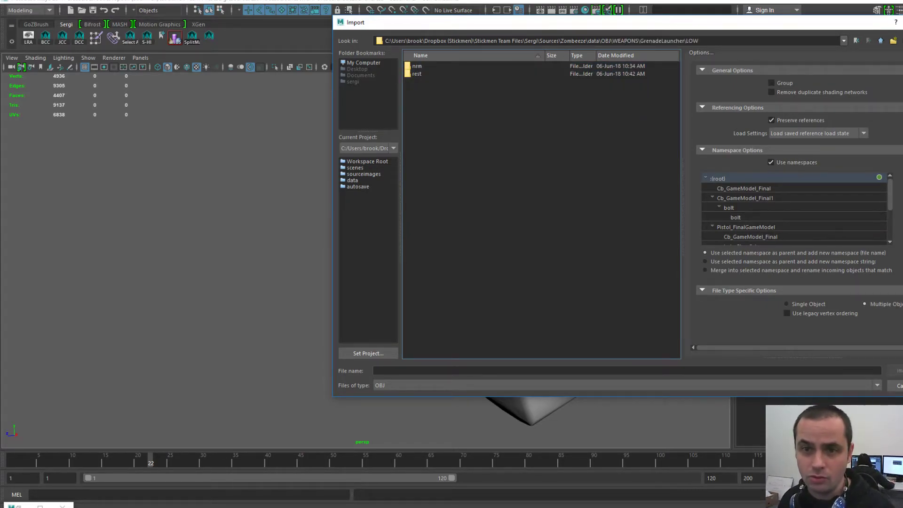
{"action": "key", "text": "Down"}
{"action": "key", "text": "Down"}
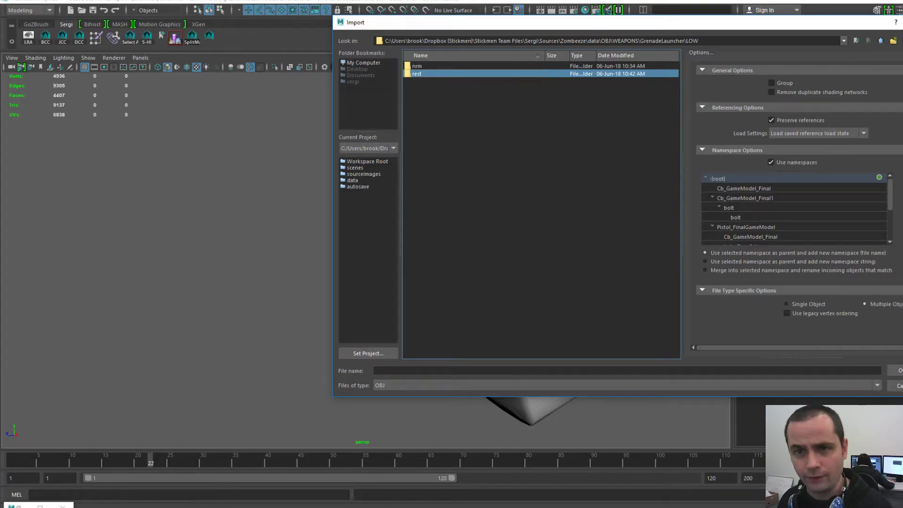
{"action": "key", "text": "Up"}
{"action": "key", "text": "Down"}
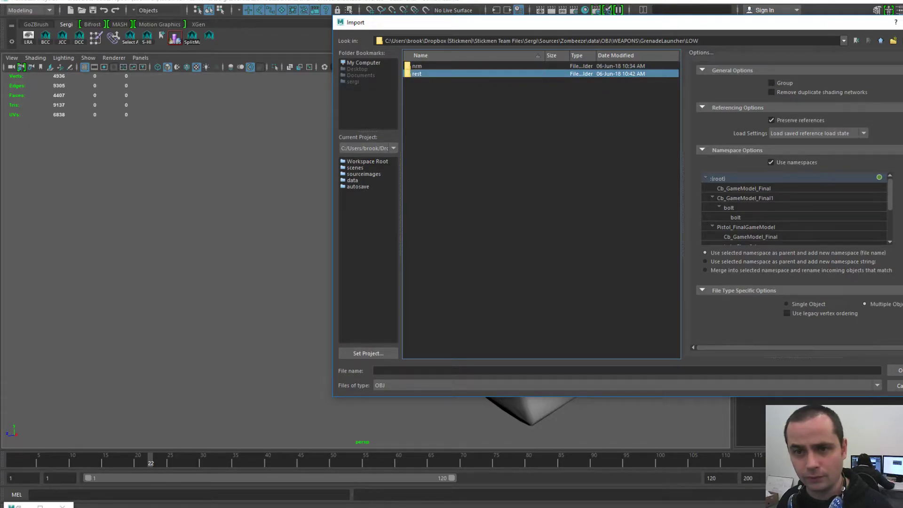
{"action": "key", "text": "Return"}
{"action": "key", "text": "Down"}
{"action": "key", "text": "Down"}
{"action": "key", "text": "Return"}
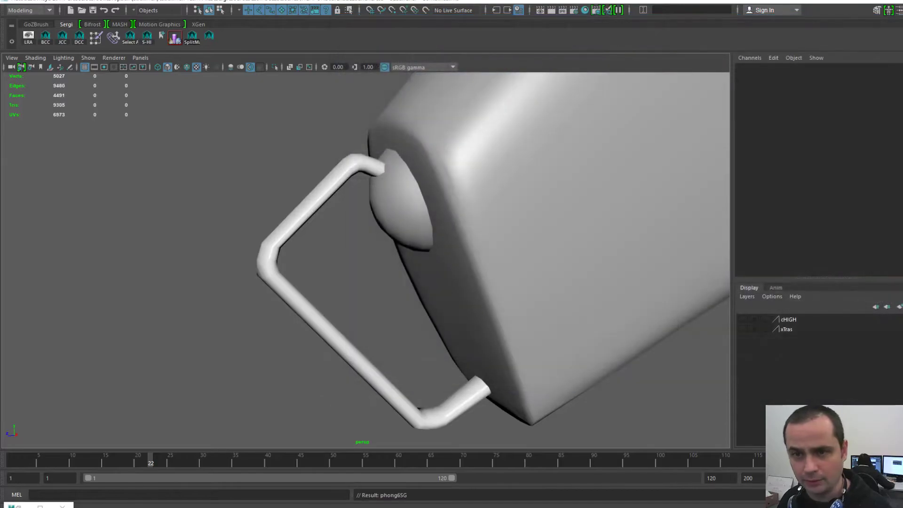
- Select the imported HandleBack_L handle, push the UV Editor aside, and orbit around it
{"action": "left_click", "coordinate": [345, 349]}
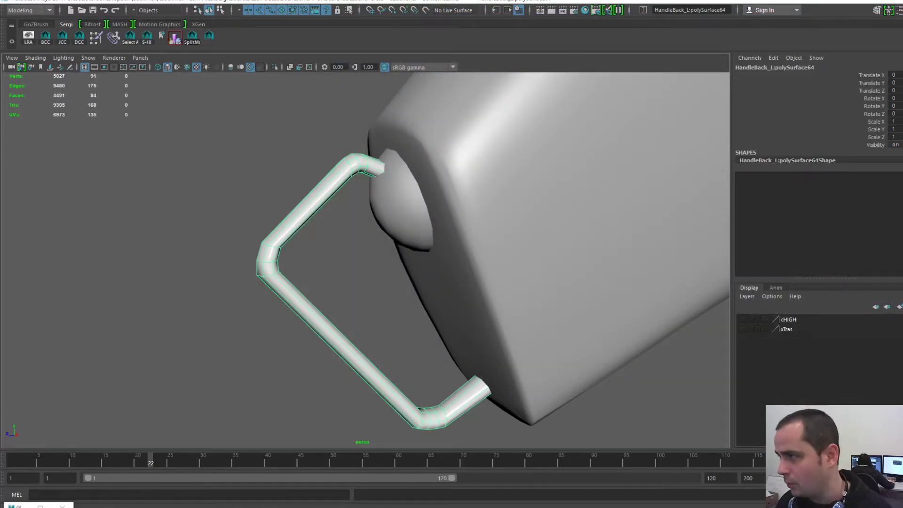
{"action": "left_click_drag", "start_coordinate": [0, 141], "coordinate": [478, 51]}
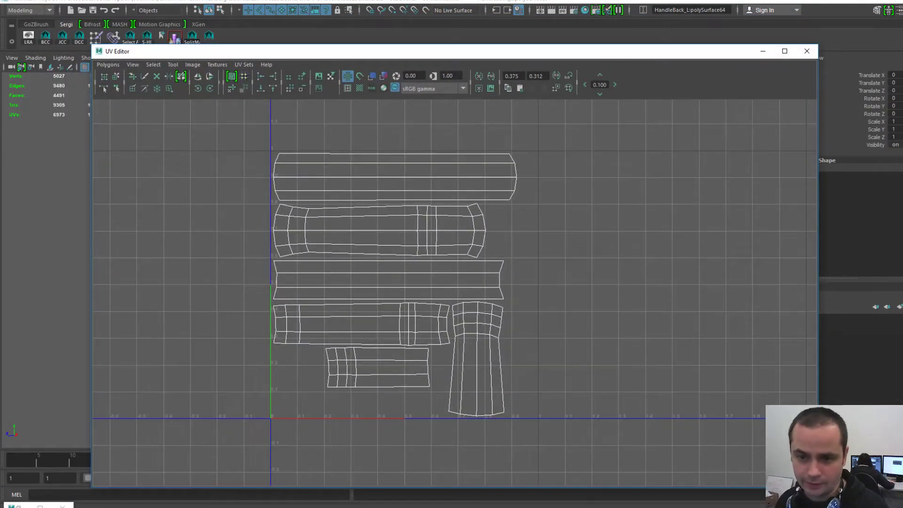
{"action": "scroll", "coordinate": [455, 292], "scroll_direction": "up", "scroll_amount": 3}
{"action": "scroll", "coordinate": [455, 292], "scroll_direction": "down", "scroll_amount": 4}
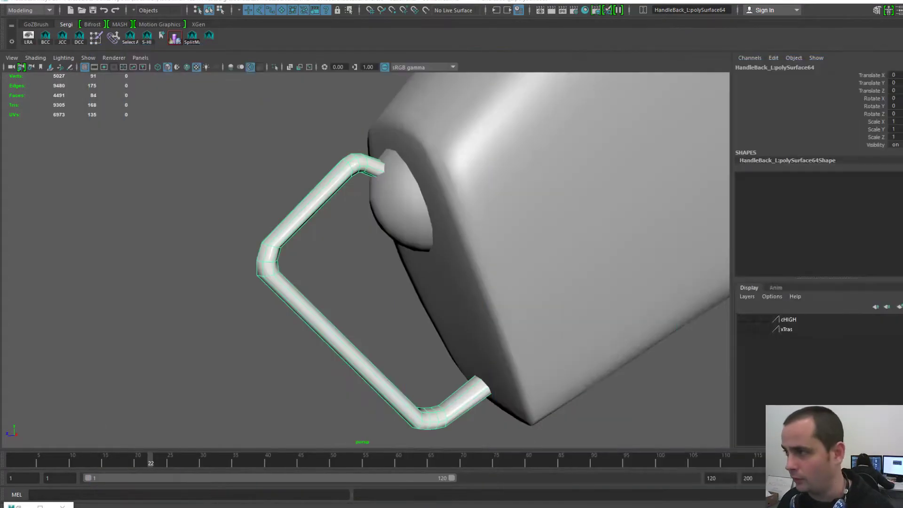
{"action": "scroll", "coordinate": [366, 260], "scroll_direction": "down", "scroll_amount": 3}
{"action": "scroll", "coordinate": [365, 260], "scroll_direction": "up", "scroll_amount": 4}
{"action": "left_click_drag", "start_coordinate": [366, 260], "coordinate": [379, 262], "text": "alt"}
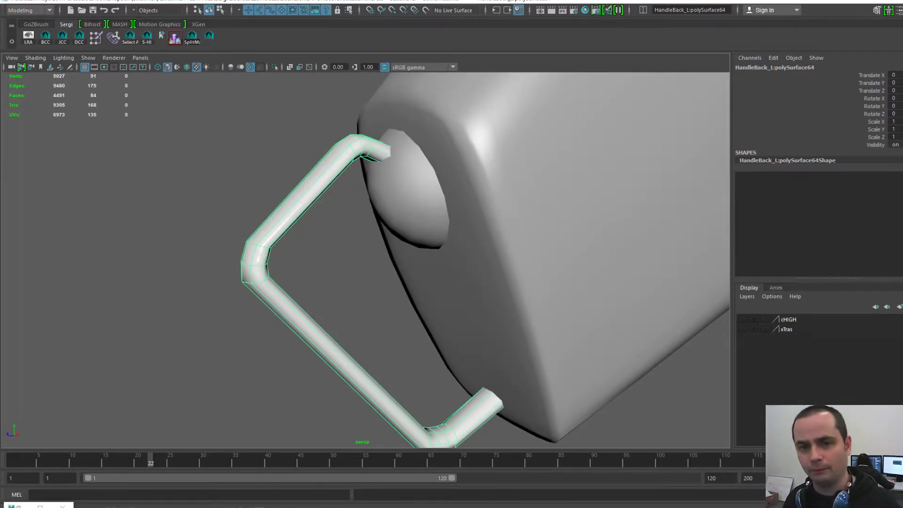
{"action": "scroll", "coordinate": [366, 260], "scroll_direction": "down", "scroll_amount": 2}
{"action": "left_click_drag", "start_coordinate": [366, 261], "coordinate": [358, 240], "text": "alt"}
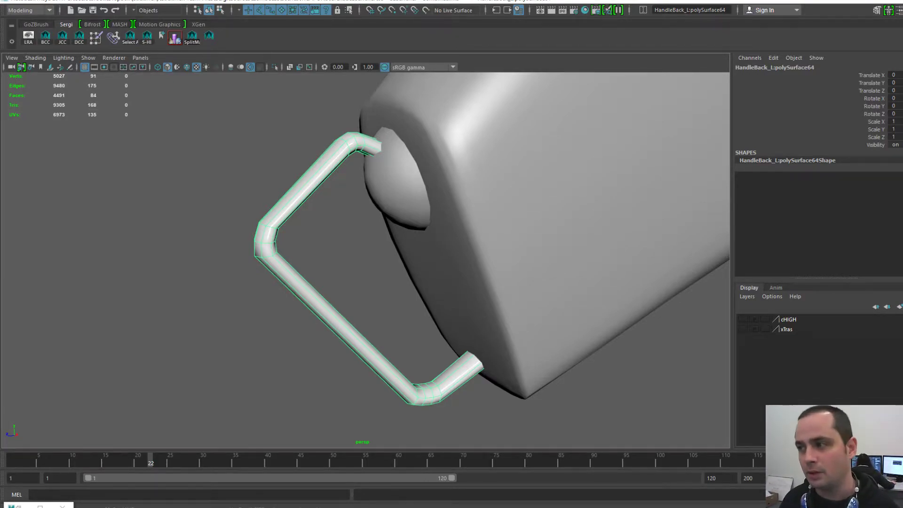
- Open Hypershade and assign LonelyMaterial to the imported handle
{"action": "key", "text": "space"}
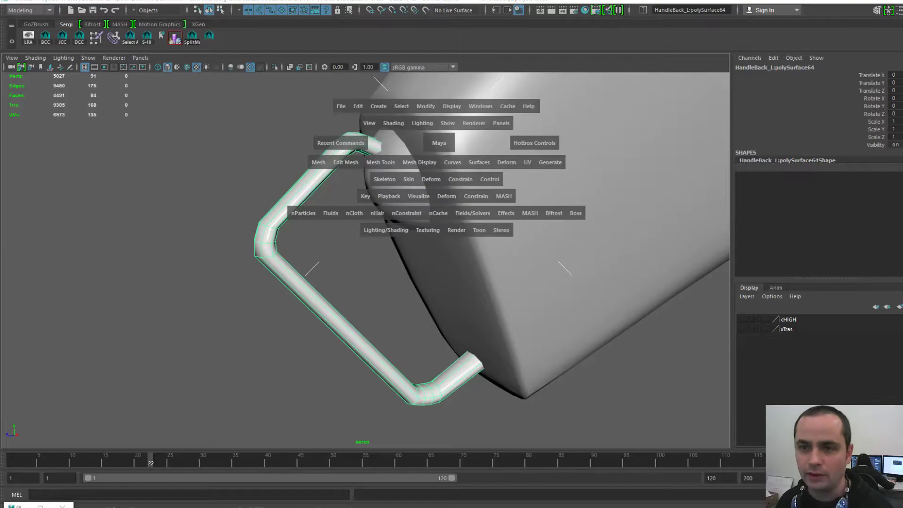
{"action": "left_click", "coordinate": [480, 106]}
{"action": "mouse_move", "coordinate": [505, 173]}
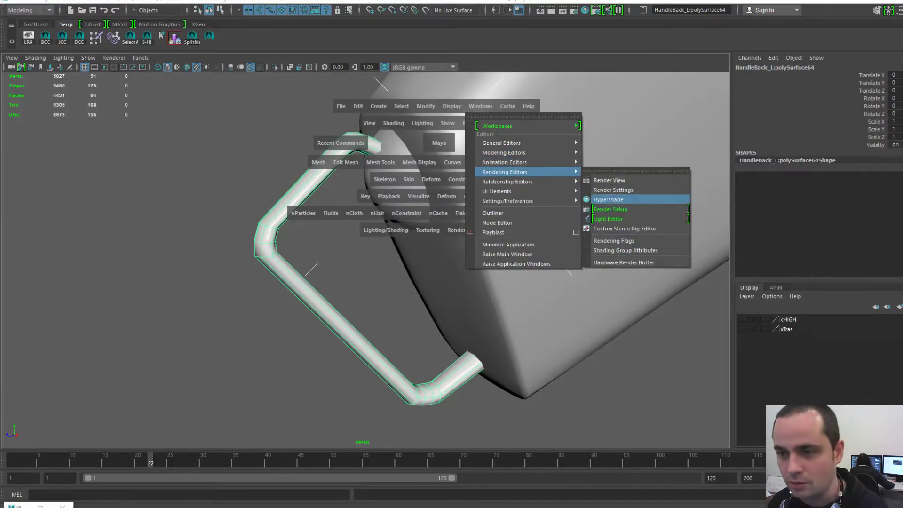
{"action": "left_click", "coordinate": [609, 199]}
{"action": "left_click_drag", "start_coordinate": [902, 110], "coordinate": [550, 81]}
{"action": "left_click", "coordinate": [484, 156]}
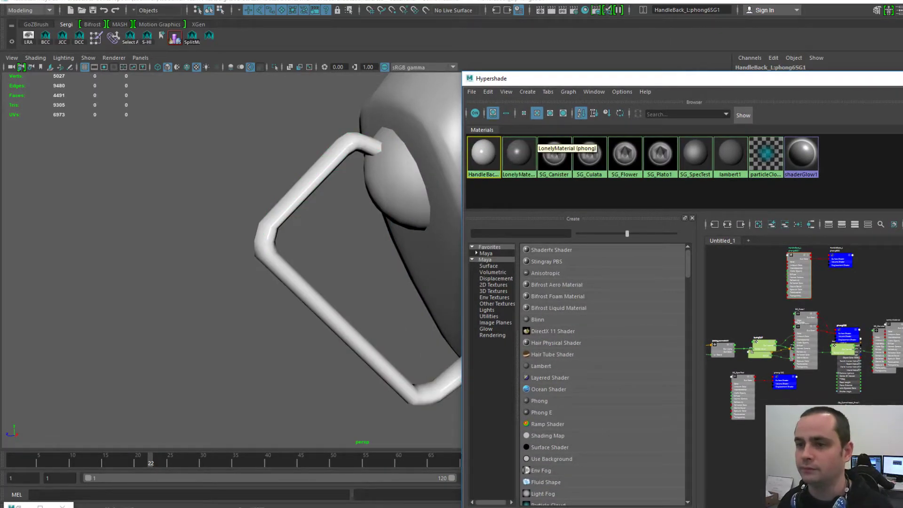
{"action": "left_click", "coordinate": [541, 192]}
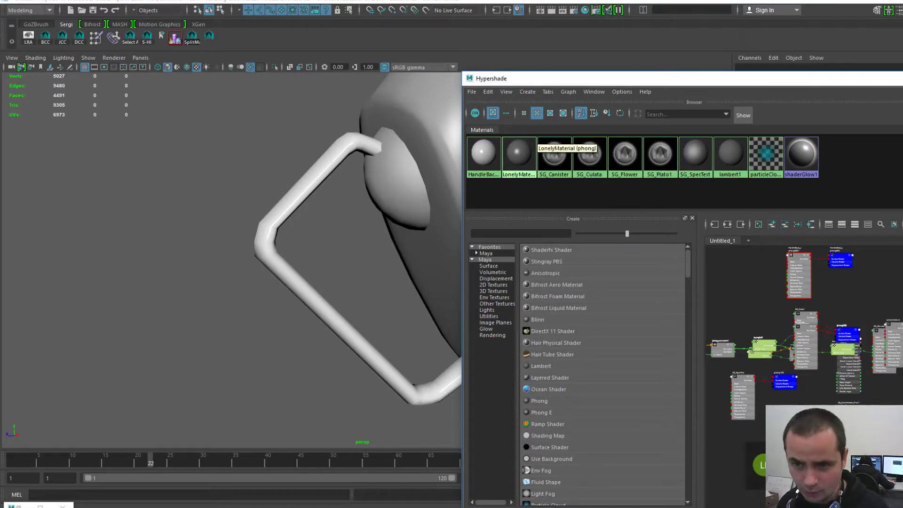
{"action": "middle_click_drag", "start_coordinate": [520, 153], "coordinate": [330, 165]}
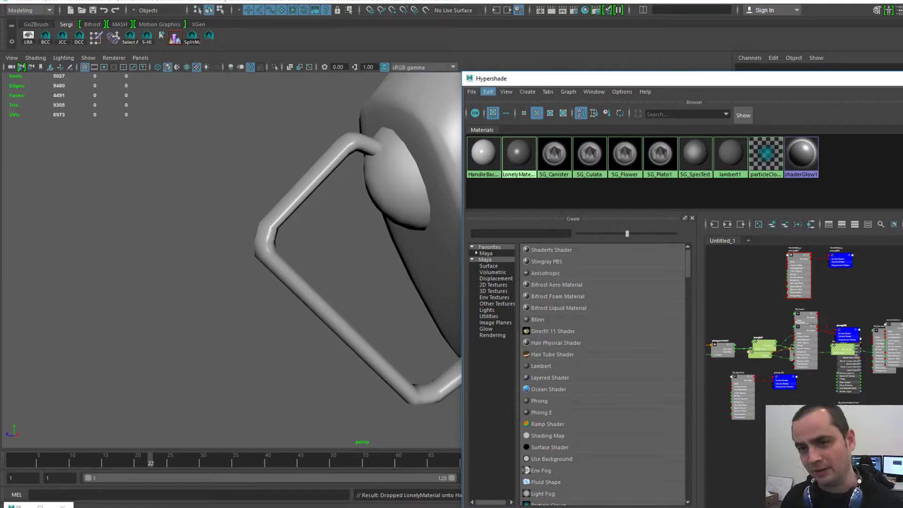
- Delete unused nodes to purge the HandleBack_L:phong6SG1 shading group
{"action": "left_click", "coordinate": [488, 92]}
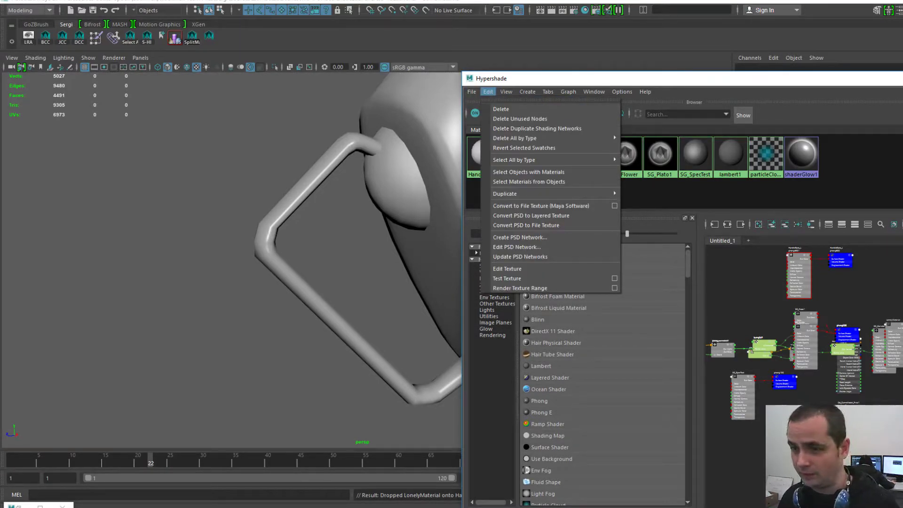
{"action": "left_click", "coordinate": [519, 118]}
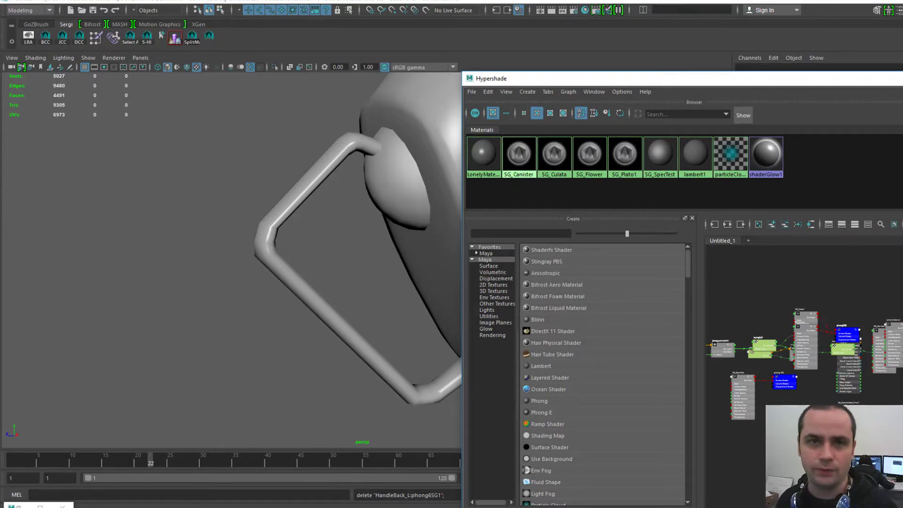
{"action": "left_click_drag", "start_coordinate": [588, 79], "coordinate": [902, 76]}
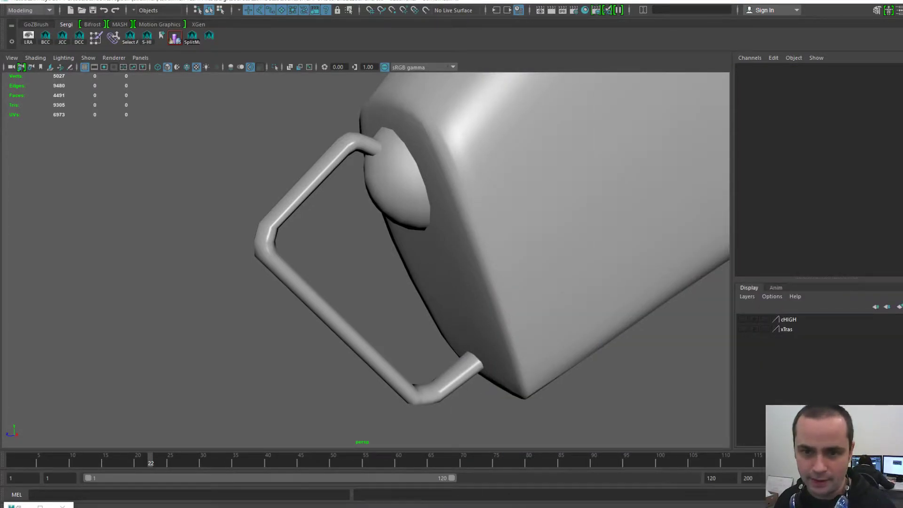
- Show the UV Editor and alternate between handle and half-ball to compare their UV shells
{"action": "left_click", "coordinate": [339, 328]}
{"action": "left_click_drag", "start_coordinate": [902, 90], "coordinate": [561, 69]}
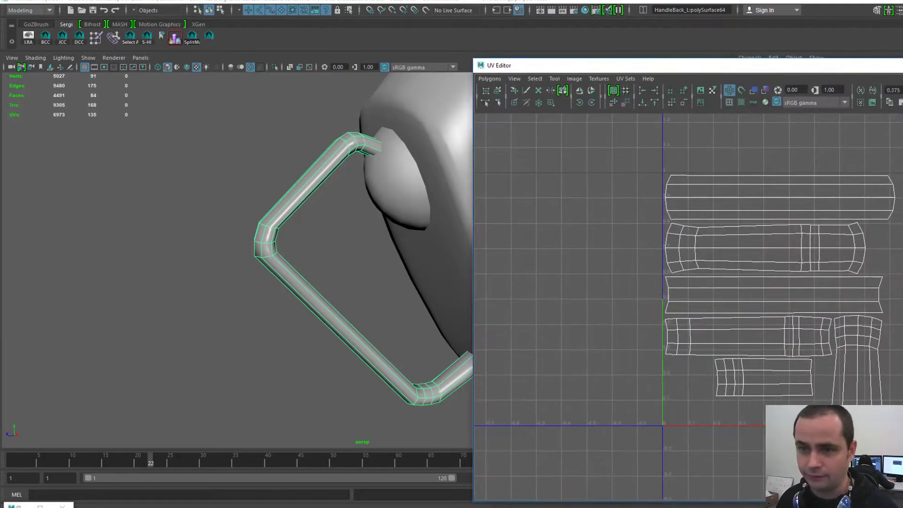
{"action": "left_click", "coordinate": [396, 189]}
{"action": "left_click", "coordinate": [330, 164]}
{"action": "left_click", "coordinate": [396, 189]}
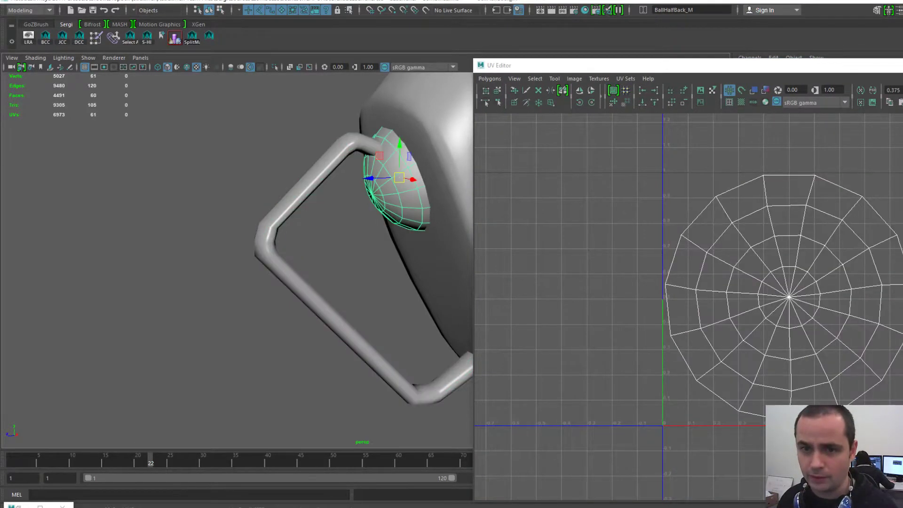
{"action": "left_click", "coordinate": [330, 164]}
{"action": "left_click", "coordinate": [396, 188]}
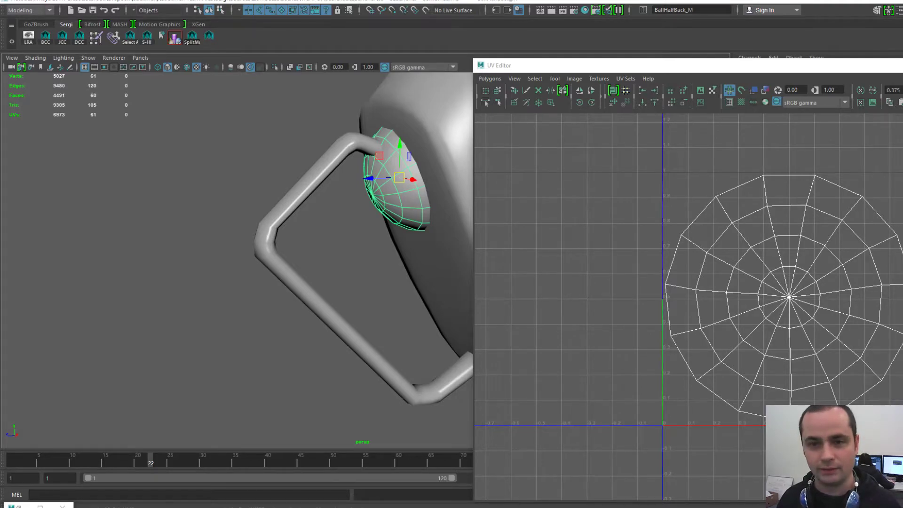
{"action": "left_click", "coordinate": [330, 164]}
{"action": "left_click", "coordinate": [396, 193]}
{"action": "left_click", "coordinate": [329, 164]}
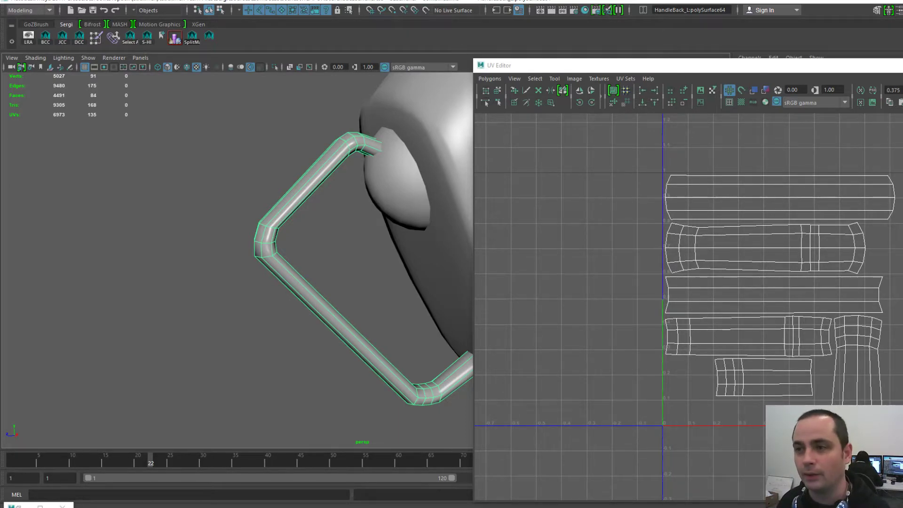
- Close the UV layout, select the grip polySurface65, and bring its UV Editor on screen
{"action": "key", "text": "alt+F4"}
{"action": "scroll", "coordinate": [366, 260], "scroll_direction": "down", "scroll_amount": 8}
{"action": "left_click", "coordinate": [452, 202]}
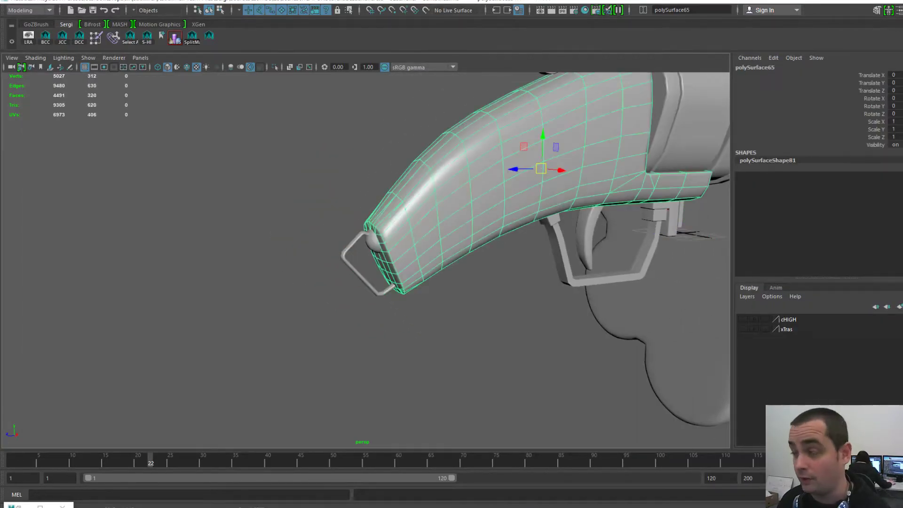
{"action": "left_click_drag", "start_coordinate": [902, 47], "coordinate": [597, 53]}
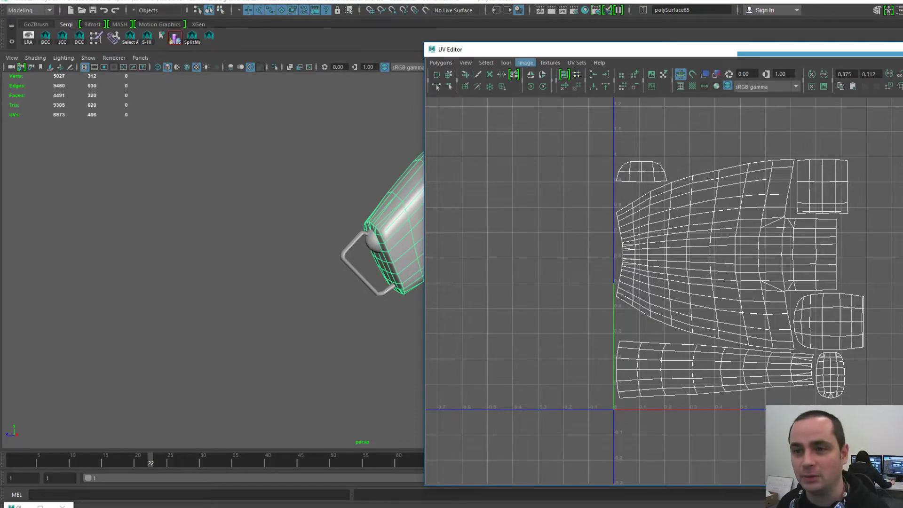
{"action": "left_click", "coordinate": [526, 63]}
{"action": "left_click", "coordinate": [526, 63]}
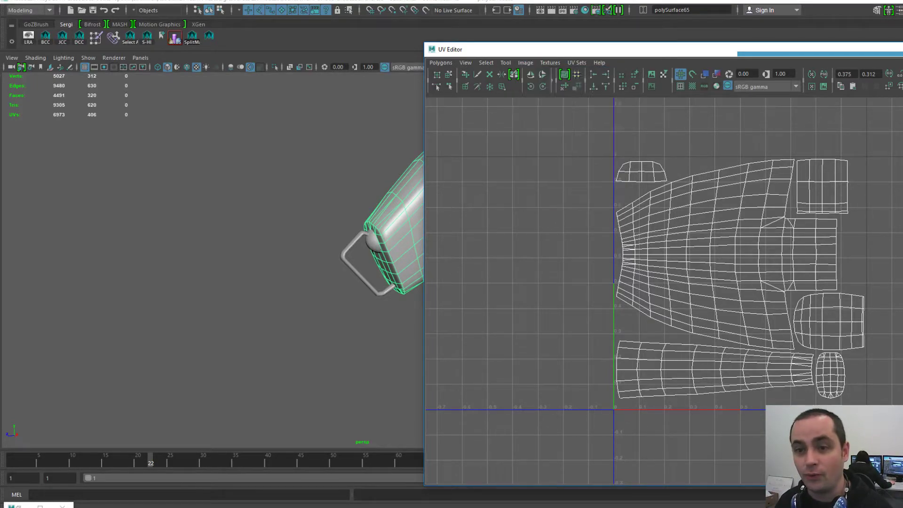
{"action": "left_click_drag", "start_coordinate": [519, 53], "coordinate": [674, 56]}
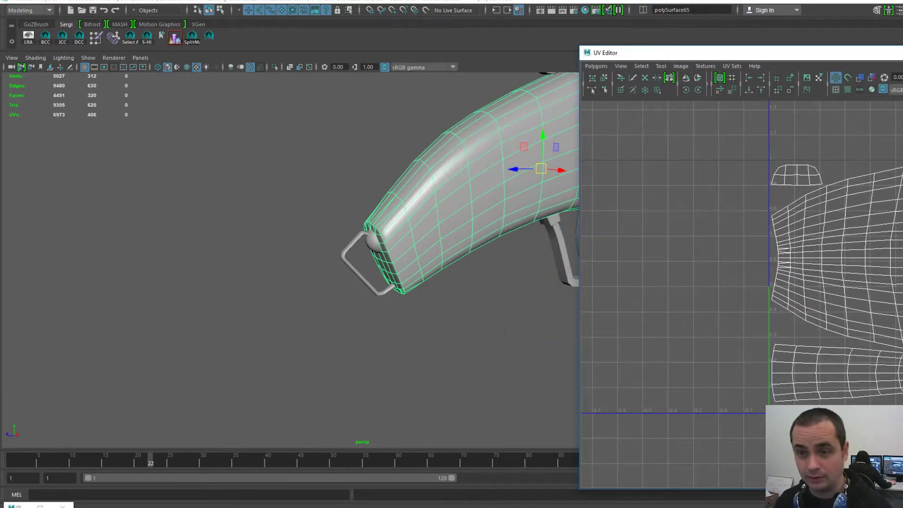
{"action": "left_click_drag", "start_coordinate": [626, 53], "coordinate": [510, 26]}
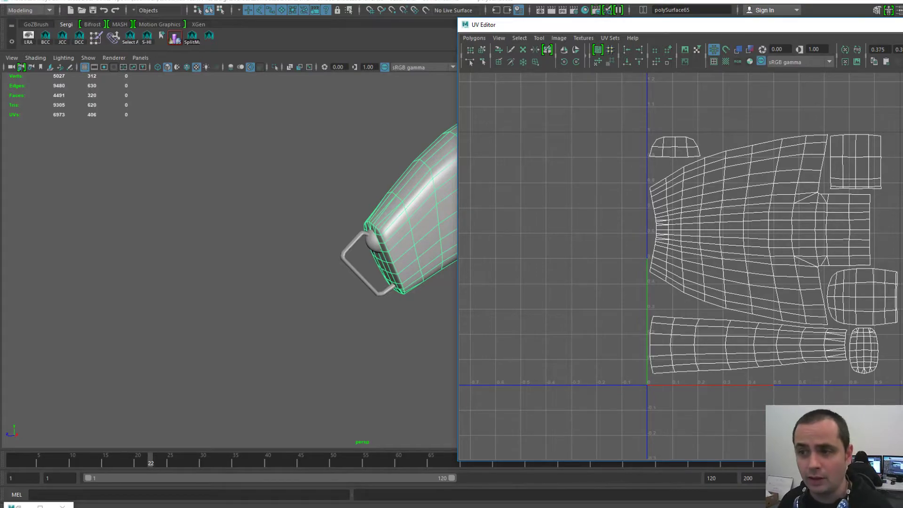
- Display the grip's normal map behind its UVs with Dim Image turned off
{"action": "left_click", "coordinate": [559, 37]}
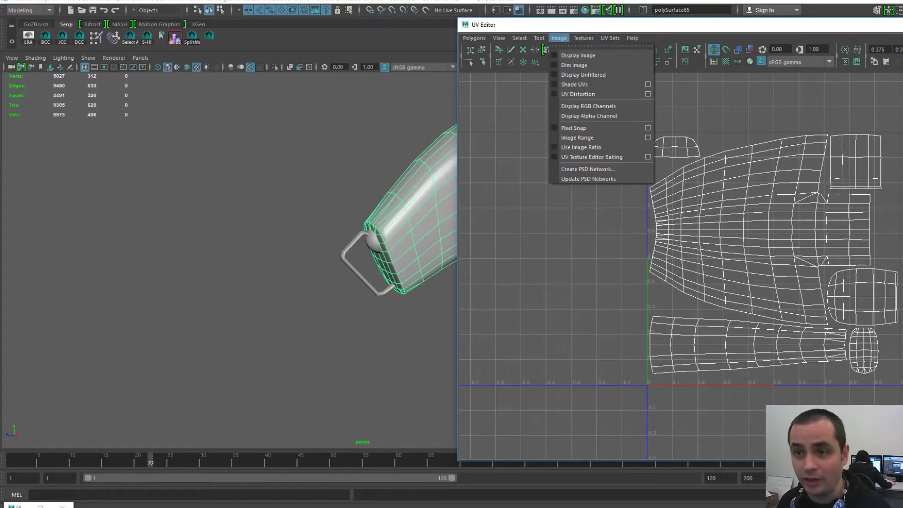
{"action": "left_click", "coordinate": [566, 64]}
{"action": "left_click", "coordinate": [559, 38]}
{"action": "left_click", "coordinate": [558, 39]}
{"action": "left_click", "coordinate": [565, 51]}
{"action": "scroll", "coordinate": [682, 266], "scroll_direction": "up", "scroll_amount": 1}
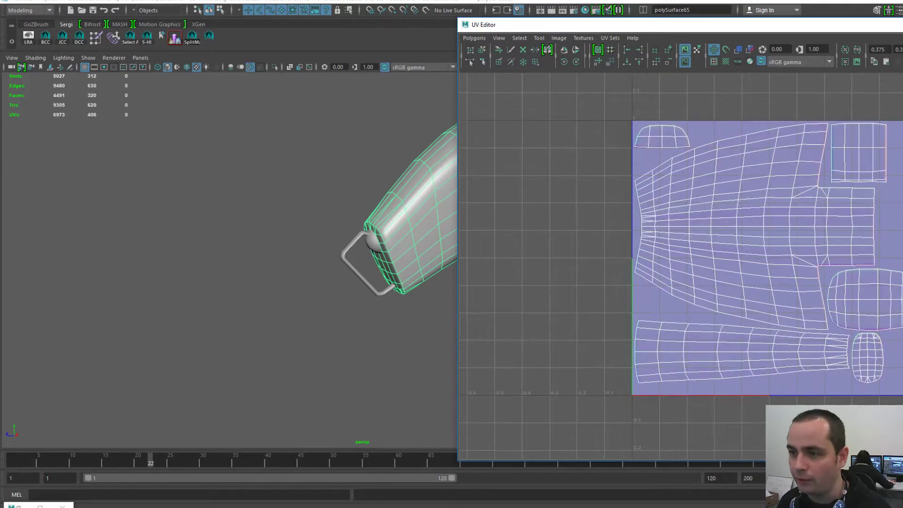
{"action": "left_click", "coordinate": [559, 37]}
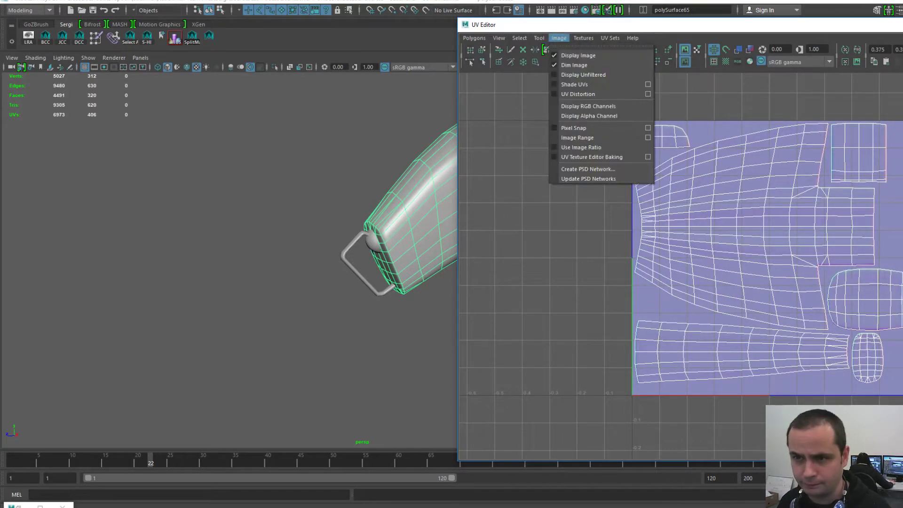
{"action": "left_click", "coordinate": [566, 64]}
{"action": "scroll", "coordinate": [819, 268], "scroll_direction": "up", "scroll_amount": 1}
{"action": "left_click_drag", "start_coordinate": [734, 25], "coordinate": [706, 19]}
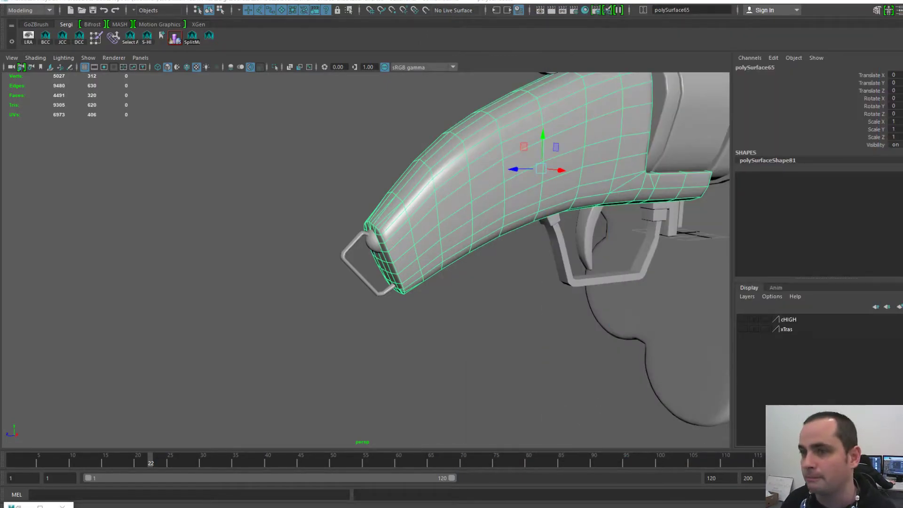
- Navigate to the trigger area, select the small polySurface85 block, and frame it
{"action": "middle_click_drag", "start_coordinate": [498, 245], "coordinate": [396, 317], "text": "alt"}
{"action": "middle_click_drag", "start_coordinate": [427, 214], "coordinate": [426, 207], "text": "alt"}
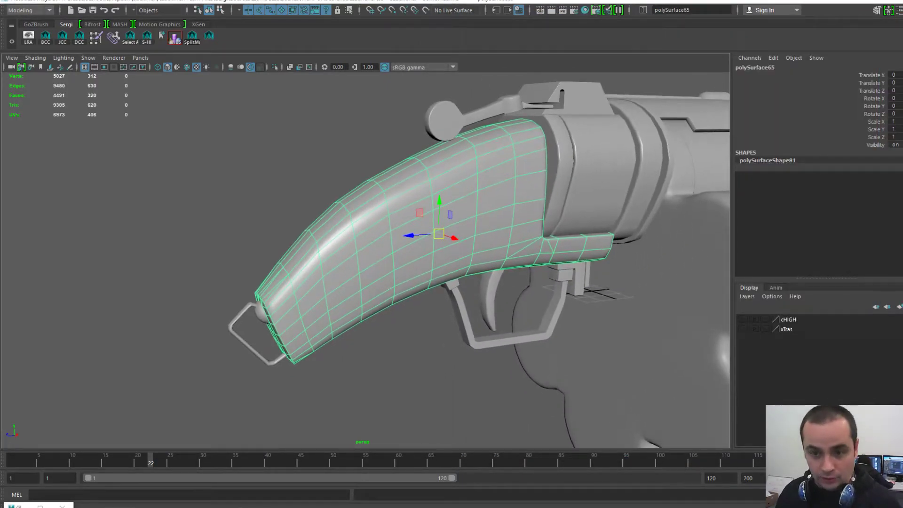
{"action": "right_click_drag", "start_coordinate": [425, 208], "coordinate": [478, 207], "text": "alt"}
{"action": "middle_click_drag", "start_coordinate": [478, 207], "coordinate": [474, 229], "text": "alt"}
{"action": "middle_click_drag", "start_coordinate": [458, 287], "coordinate": [380, 230], "text": "alt"}
{"action": "right_click_drag", "start_coordinate": [381, 230], "coordinate": [351, 232], "text": "alt"}
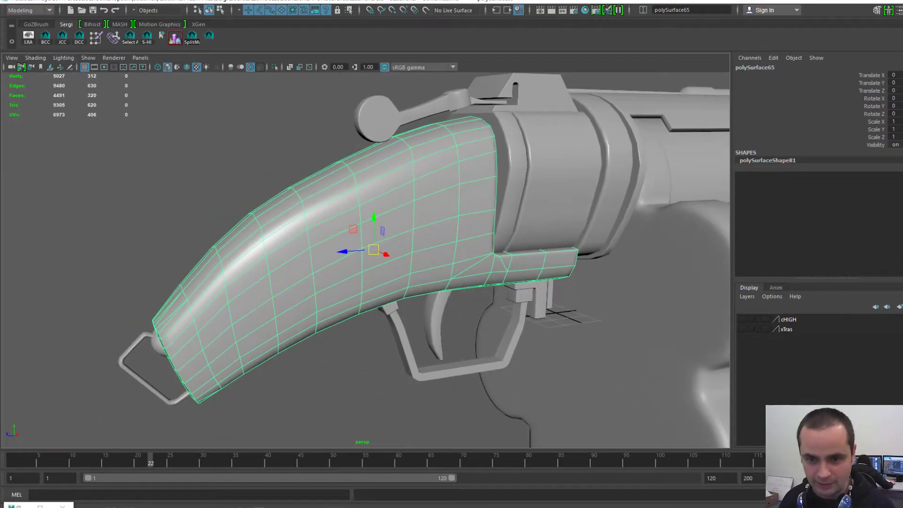
{"action": "left_click", "coordinate": [390, 309]}
{"action": "key", "text": "f"}
{"action": "left_click_drag", "start_coordinate": [390, 309], "coordinate": [393, 279], "text": "alt"}
{"action": "right_click_drag", "start_coordinate": [393, 280], "coordinate": [358, 278], "text": "alt"}
{"action": "mouse_move", "coordinate": [357, 278]}
{"action": "left_mouse_down", "text": "alt"}
{"action": "mouse_move", "coordinate": [345, 256]}
{"action": "mouse_move", "coordinate": [320, 260]}
{"action": "mouse_move", "coordinate": [281, 286]}
{"action": "mouse_move", "coordinate": [259, 265]}
{"action": "mouse_move", "coordinate": [360, 281]}
{"action": "left_mouse_up", "text": "alt"}
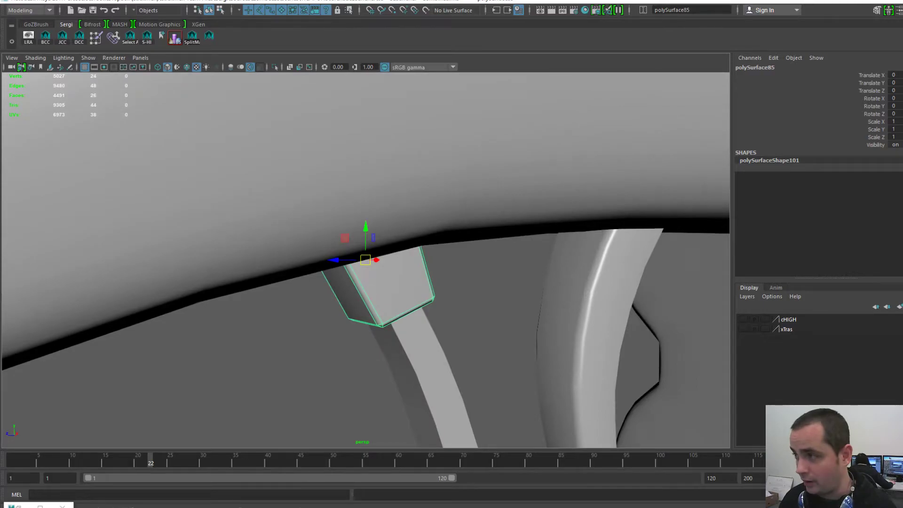
- Check the block's simple cross-shaped UV layout, then close the UV Editor
{"action": "key", "text": "ctrl+u"}
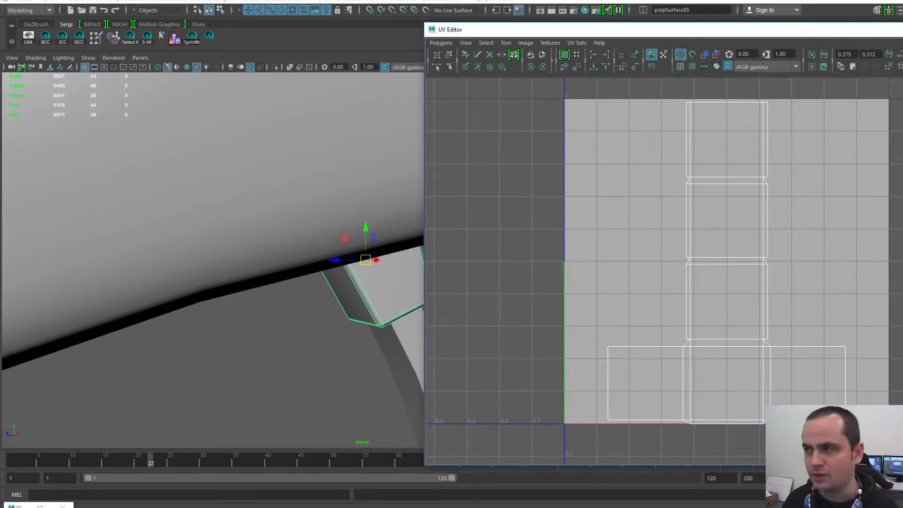
{"action": "left_click_drag", "start_coordinate": [696, 30], "coordinate": [902, 1]}
{"action": "scroll", "coordinate": [494, 302], "scroll_direction": "down", "scroll_amount": 1}
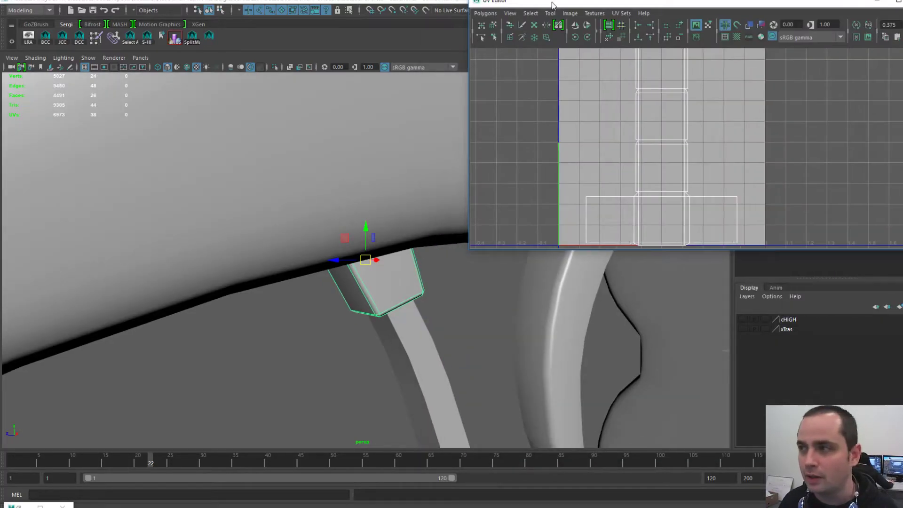
{"action": "left_click", "coordinate": [902, 1]}
{"action": "scroll", "coordinate": [365, 261], "scroll_direction": "down", "scroll_amount": 1}
{"action": "scroll", "coordinate": [366, 260], "scroll_direction": "up", "scroll_amount": 1}
{"action": "scroll", "coordinate": [366, 261], "scroll_direction": "up", "scroll_amount": 1}
{"action": "left_click_drag", "start_coordinate": [365, 283], "coordinate": [388, 263], "text": "alt"}
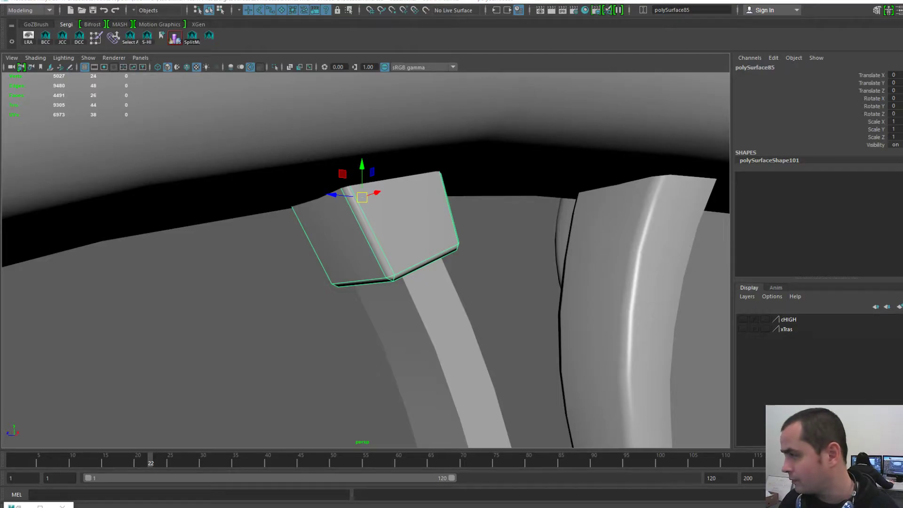
- Reselect the trigger-guard block and start Export Selection from the hotbox File menu
{"action": "left_click", "coordinate": [437, 325]}
{"action": "left_click", "coordinate": [399, 216]}
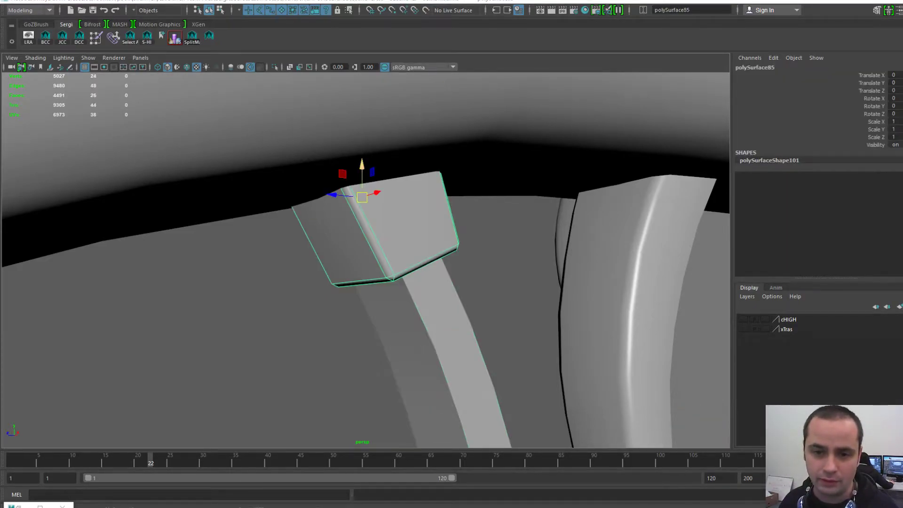
{"action": "key", "text": "space"}
{"action": "left_click", "coordinate": [260, 147]}
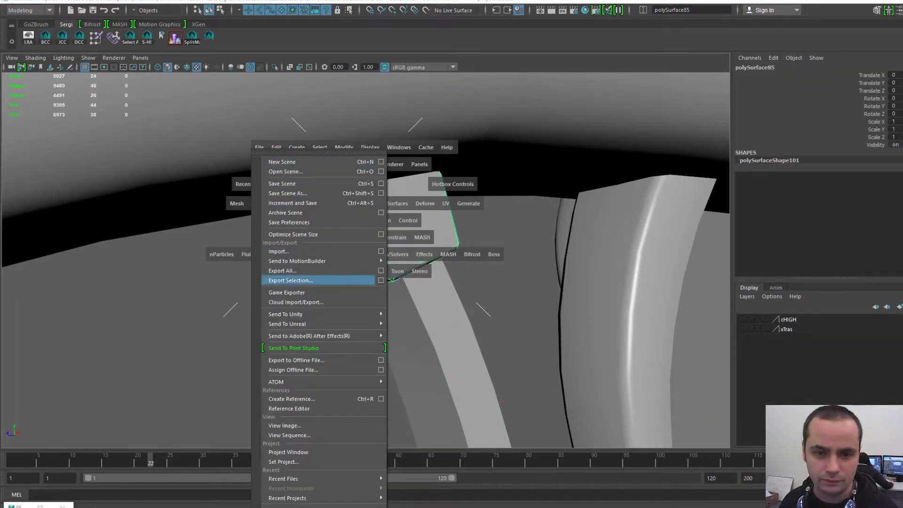
- Start an Export Selection, type a partial 'SmallCube' file name, then dismiss the export window
{"action": "left_click", "coordinate": [306, 280]}
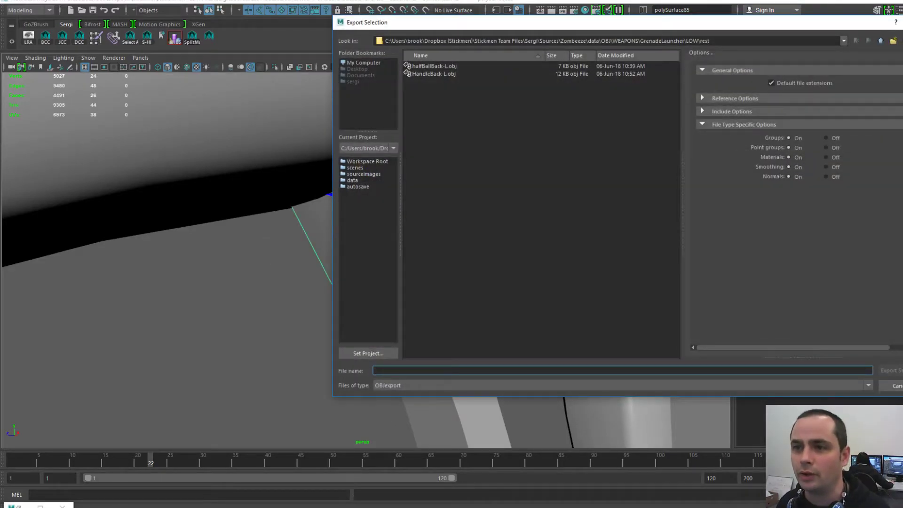
{"action": "left_click_drag", "start_coordinate": [623, 24], "coordinate": [438, 29]}
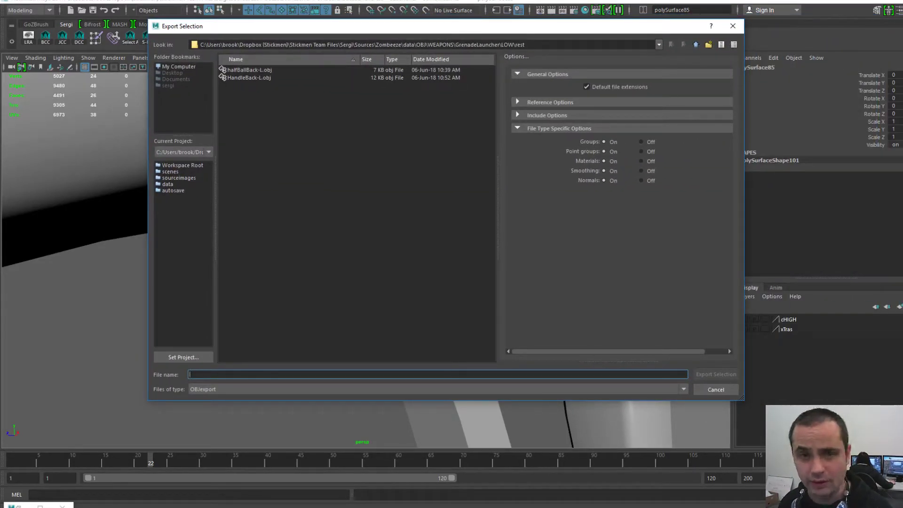
{"action": "left_click_drag", "start_coordinate": [326, 30], "coordinate": [644, 89]}
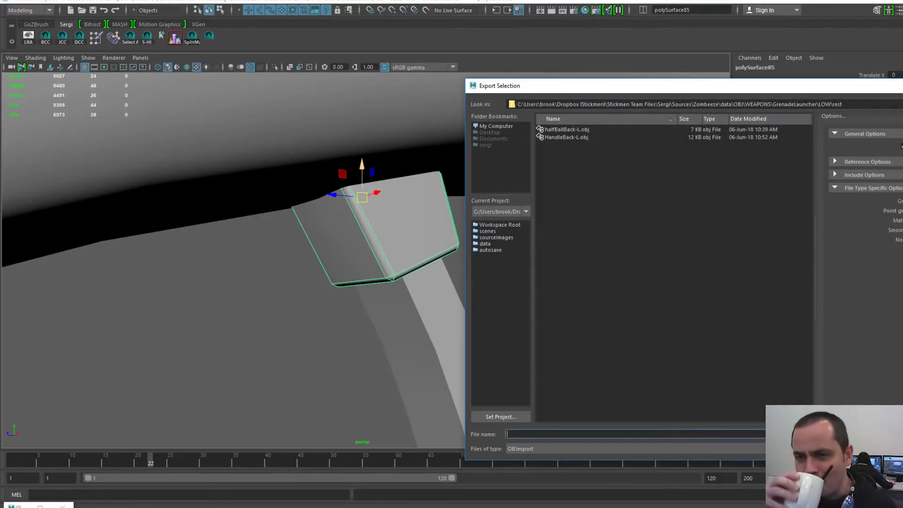
{"action": "left_click_drag", "start_coordinate": [682, 86], "coordinate": [714, 73]}
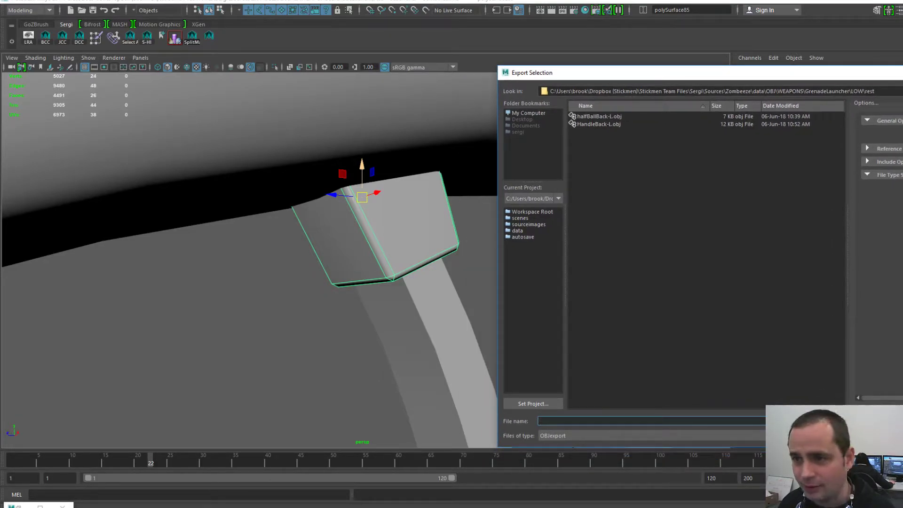
{"action": "left_click_drag", "start_coordinate": [645, 72], "coordinate": [631, 34]}
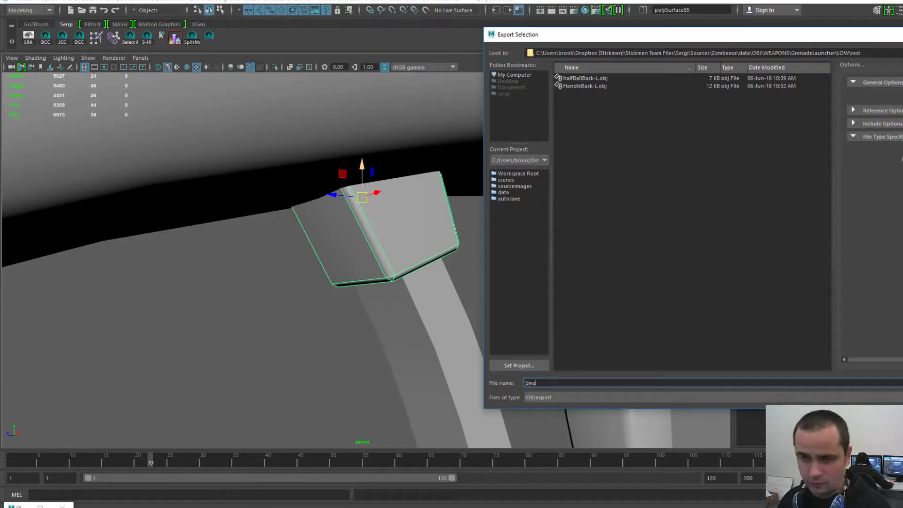
{"action": "type", "text": "Snakl"}
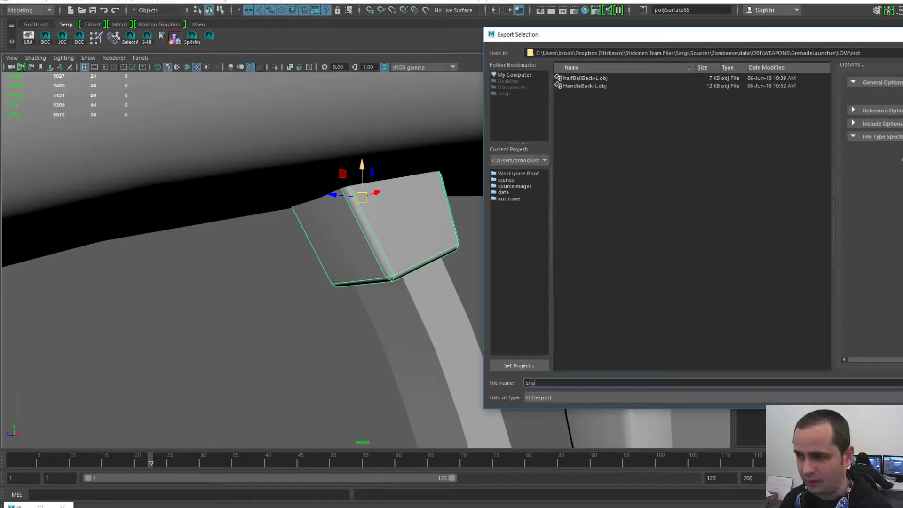
{"action": "key", "text": "BackSpace"}
{"action": "key", "text": "BackSpace"}
{"action": "key", "text": "BackSpace"}
{"action": "key", "text": "BackSpace"}
{"action": "type", "text": "mallCube"}
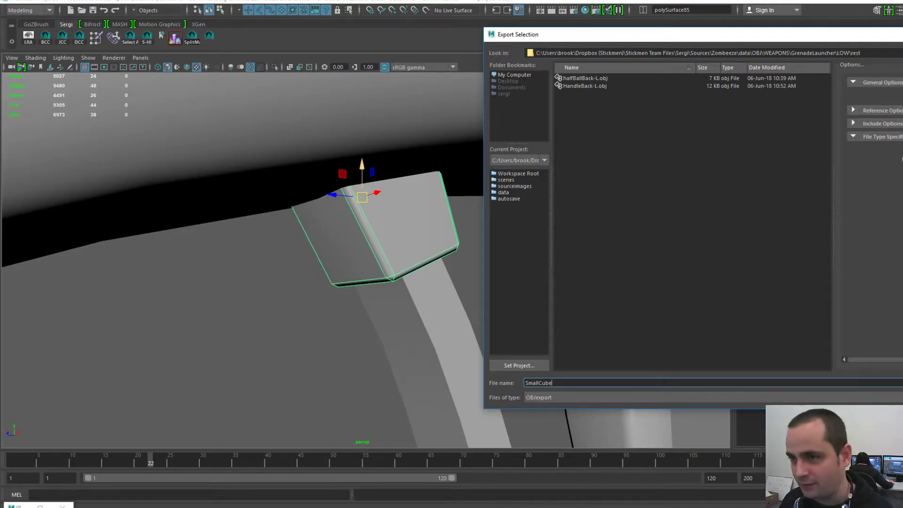
{"action": "key", "text": "Tab"}
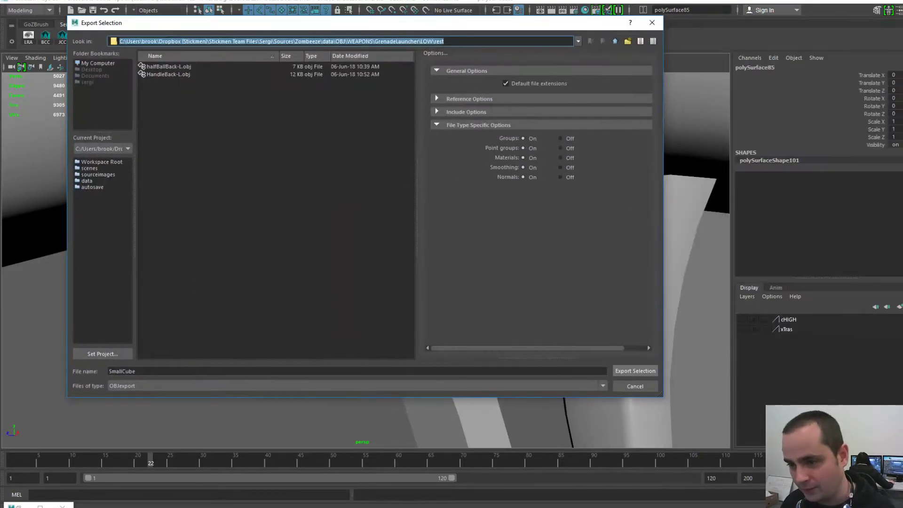
{"action": "left_click", "coordinate": [636, 386]}
- Try selecting the right block, rear bar, L-shaped bracket and left bracket pieces
{"action": "scroll", "coordinate": [367, 259], "scroll_direction": "down", "scroll_amount": 5}
{"action": "left_click_drag", "start_coordinate": [367, 259], "coordinate": [353, 268], "text": "alt"}
{"action": "scroll", "coordinate": [366, 261], "scroll_direction": "up", "scroll_amount": 2}
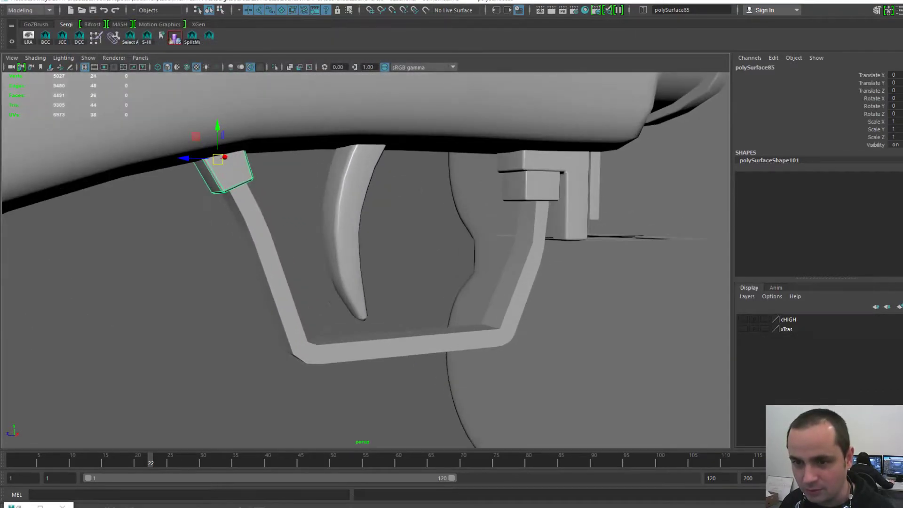
{"action": "left_click", "coordinate": [540, 187]}
{"action": "left_click", "coordinate": [596, 193]}
{"action": "left_click_drag", "start_coordinate": [595, 193], "coordinate": [537, 202], "text": "alt"}
{"action": "left_click", "coordinate": [670, 203]}
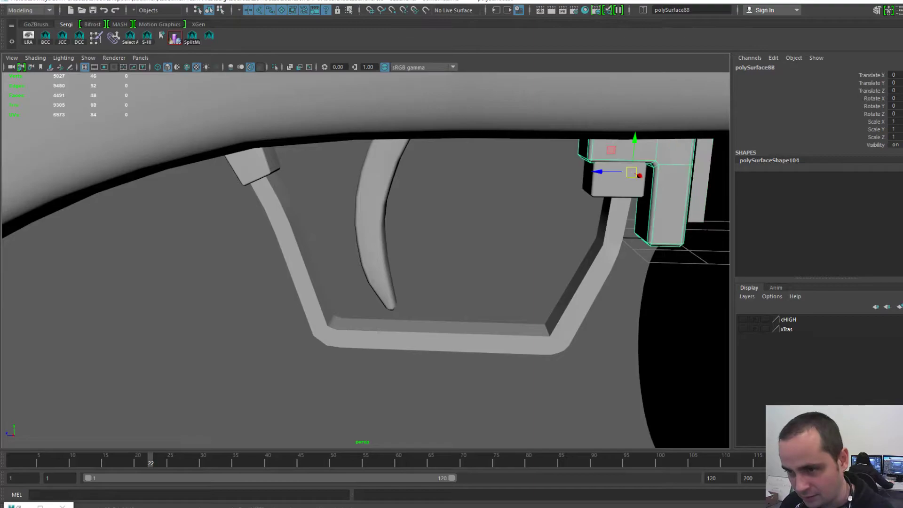
{"action": "left_click", "coordinate": [254, 165]}
{"action": "left_click", "coordinate": [618, 180]}
{"action": "left_click", "coordinate": [701, 188]}
{"action": "mouse_move", "coordinate": [701, 189]}
{"action": "right_mouse_down", "text": "alt"}
{"action": "mouse_move", "coordinate": [541, 193]}
{"action": "mouse_move", "coordinate": [691, 194]}
{"action": "right_mouse_up", "text": "alt"}
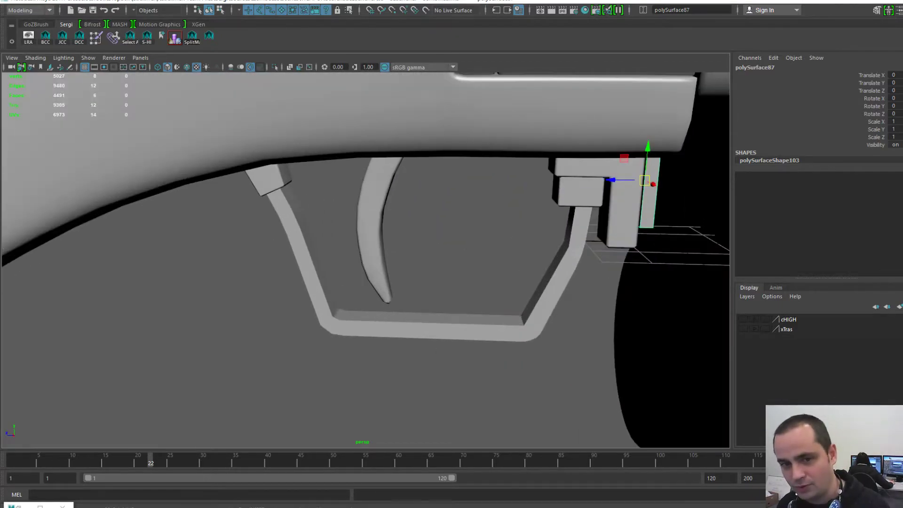
- Select the small left bracket piece of the trigger guard
{"action": "left_click", "coordinate": [548, 301]}
{"action": "left_click_drag", "start_coordinate": [548, 301], "coordinate": [586, 291], "text": "alt"}
{"action": "middle_click_drag", "start_coordinate": [586, 291], "coordinate": [628, 308], "text": "alt"}
{"action": "left_click", "coordinate": [296, 207]}
- Export the selected bracket as SmallCube01-L with Export Selection
{"action": "key", "text": "space"}
{"action": "left_click", "coordinate": [211, 172]}
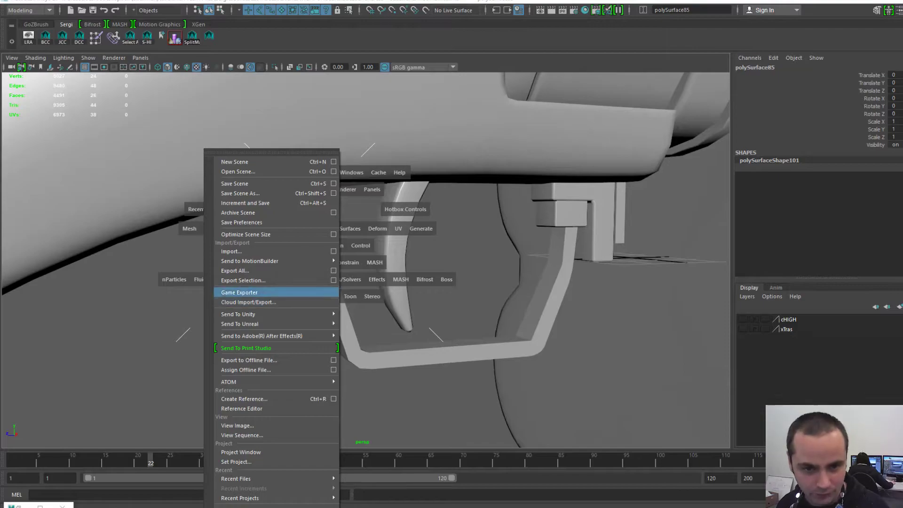
{"action": "left_click", "coordinate": [243, 280]}
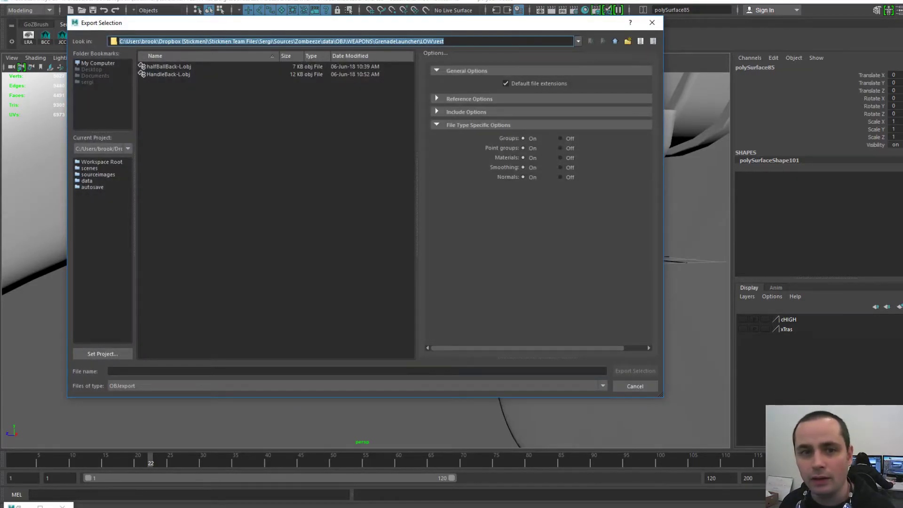
{"action": "left_click", "coordinate": [235, 371]}
{"action": "type", "text": "S"}
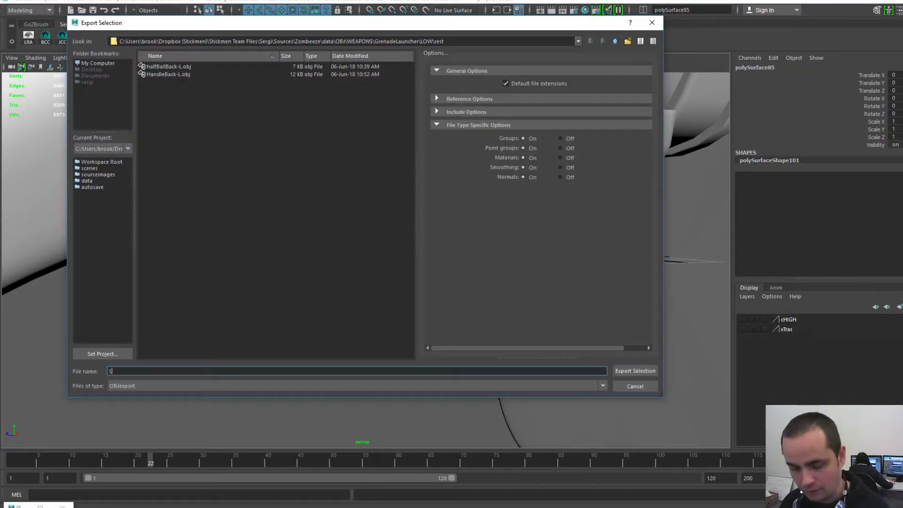
{"action": "type", "text": "mallCube01"}
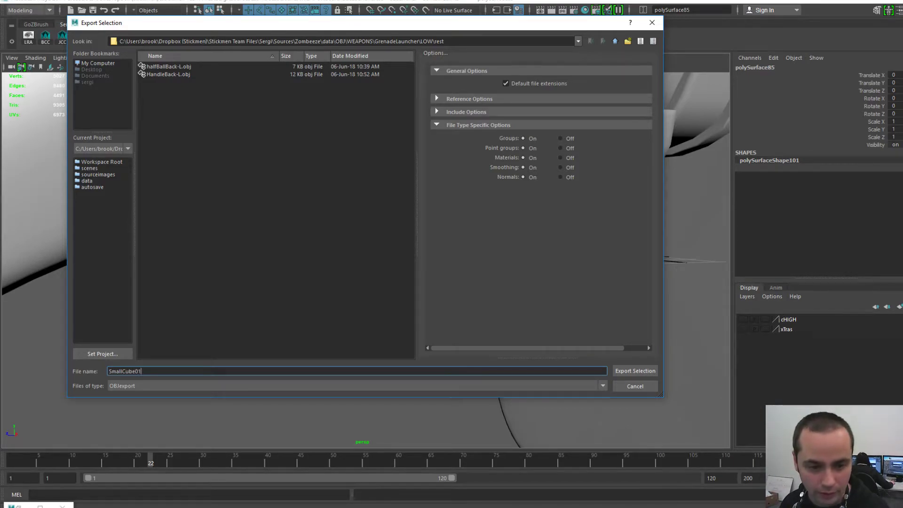
{"action": "type", "text": "-L"}
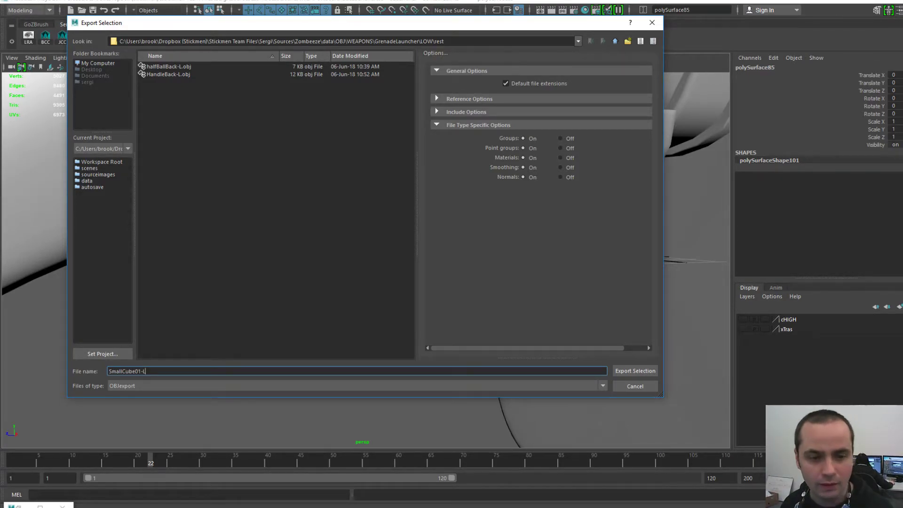
{"action": "key", "text": "Return"}
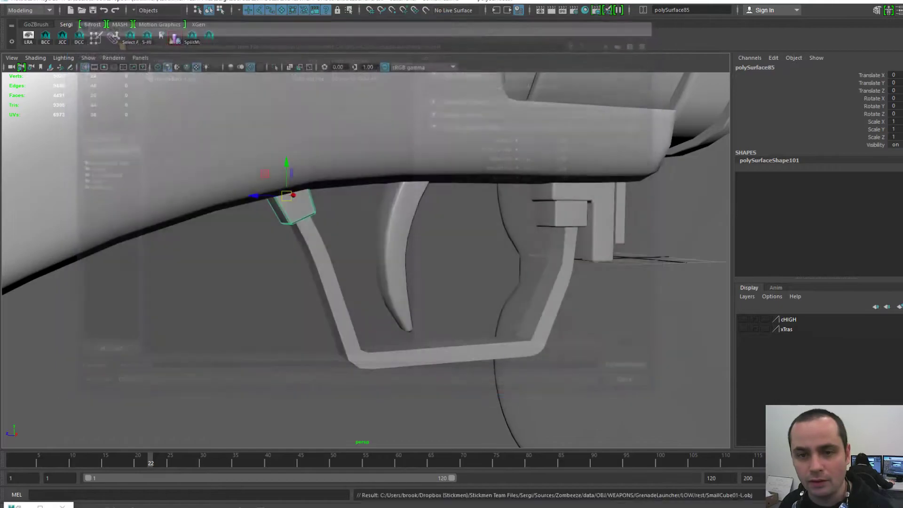
{"action": "scroll", "coordinate": [366, 260], "scroll_direction": "up", "scroll_amount": 1}
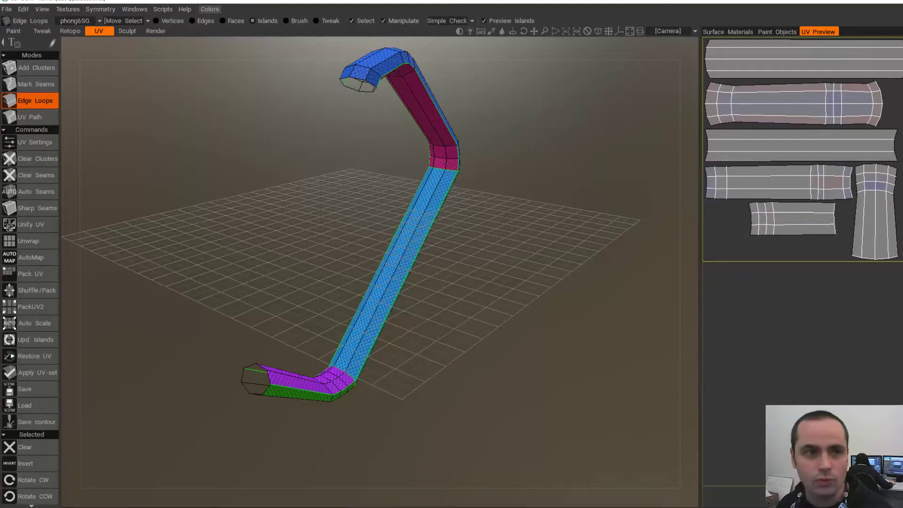
- Start a new UV Map Mesh scene from SmallCube01-L.obj with UV Map Typing set to Keep UV
{"action": "left_click", "coordinate": [7, 9]}
{"action": "left_click", "coordinate": [12, 24]}
{"action": "left_click", "coordinate": [424, 371]}
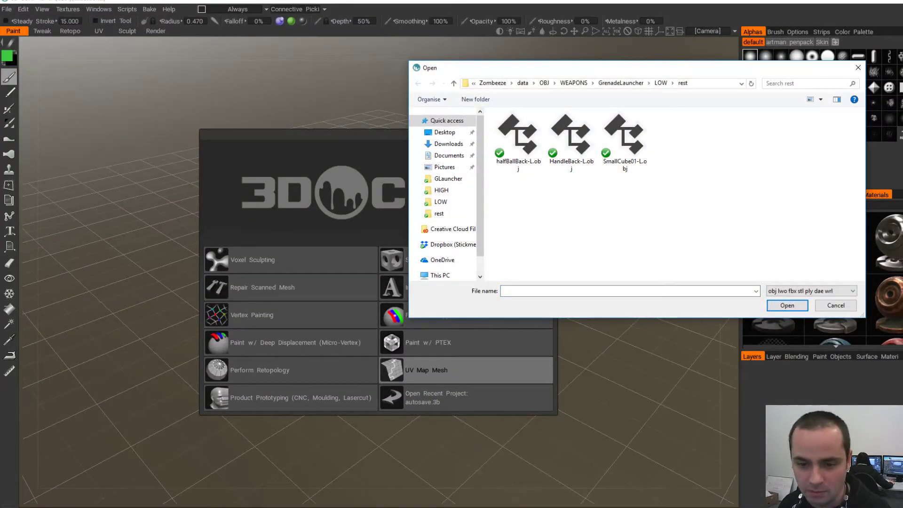
{"action": "double_click", "coordinate": [625, 139]}
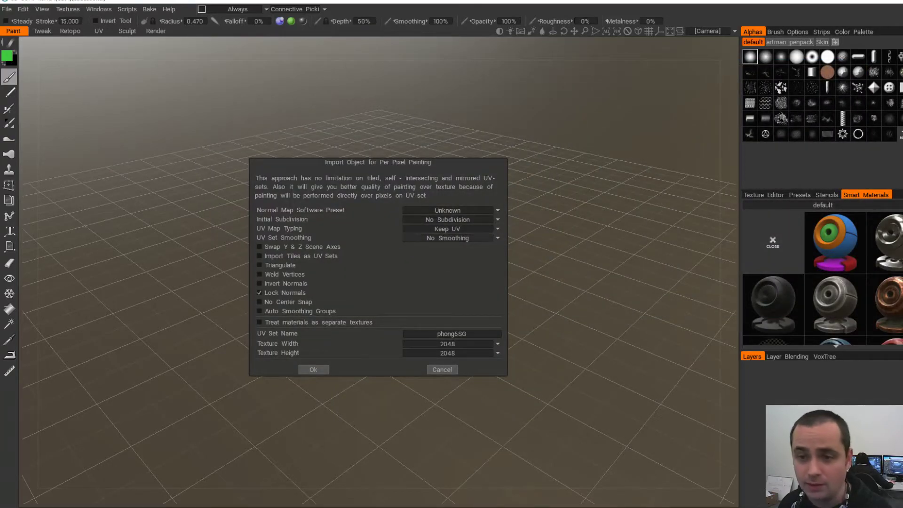
{"action": "left_click", "coordinate": [471, 228]}
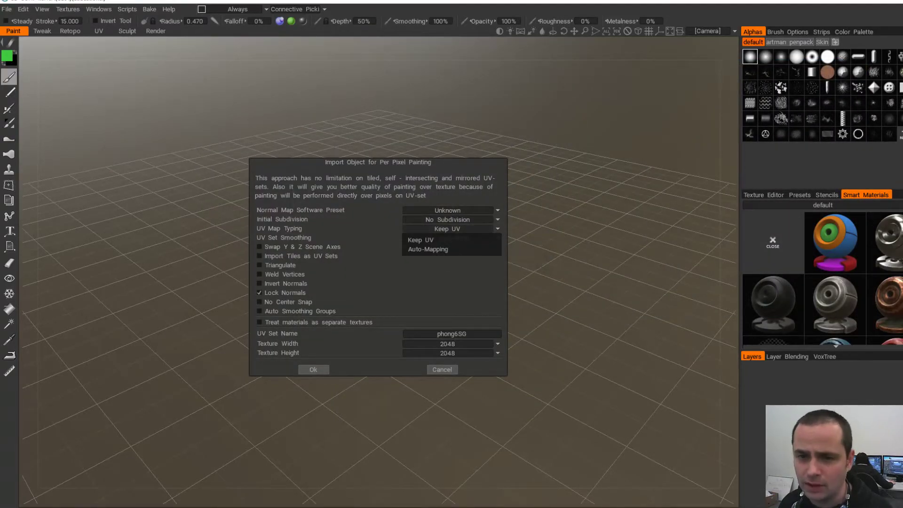
{"action": "left_click", "coordinate": [443, 240]}
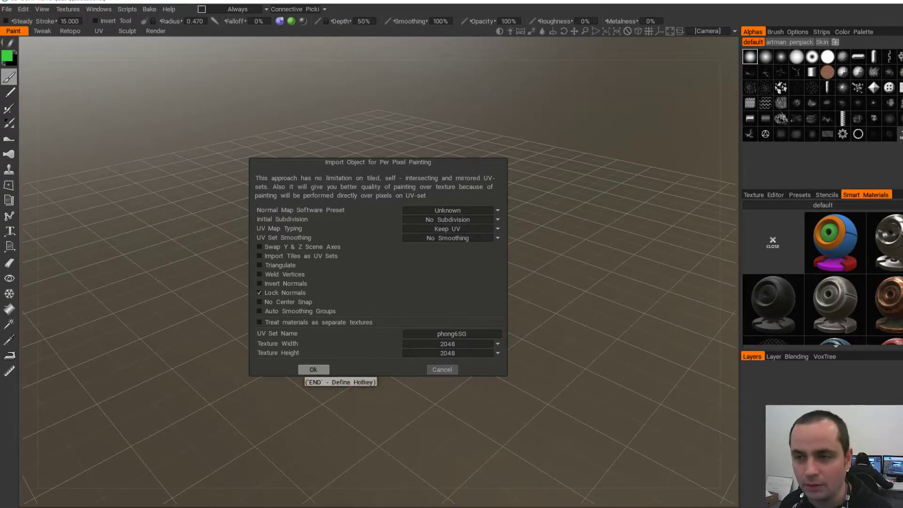
{"action": "left_click", "coordinate": [313, 370]}
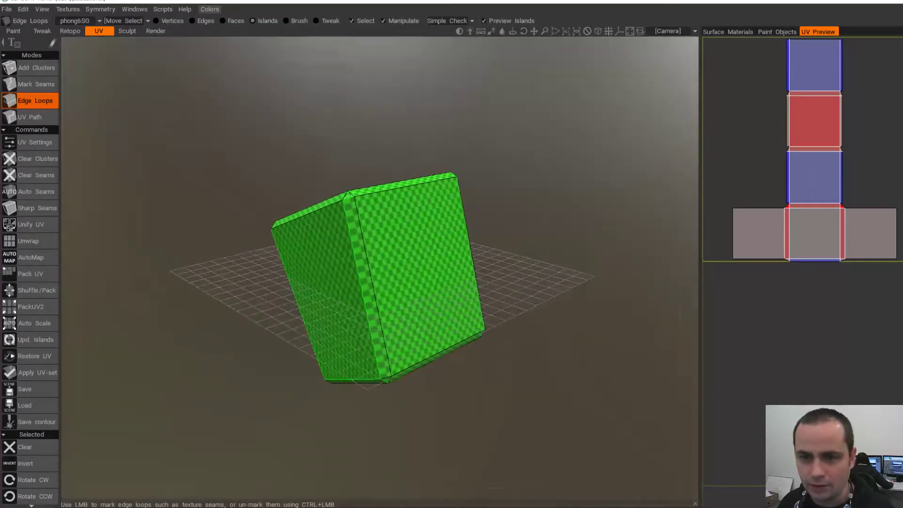
{"action": "left_click_drag", "start_coordinate": [380, 301], "coordinate": [497, 263], "text": "alt"}
{"action": "scroll", "coordinate": [387, 273], "scroll_direction": "up", "scroll_amount": 2}
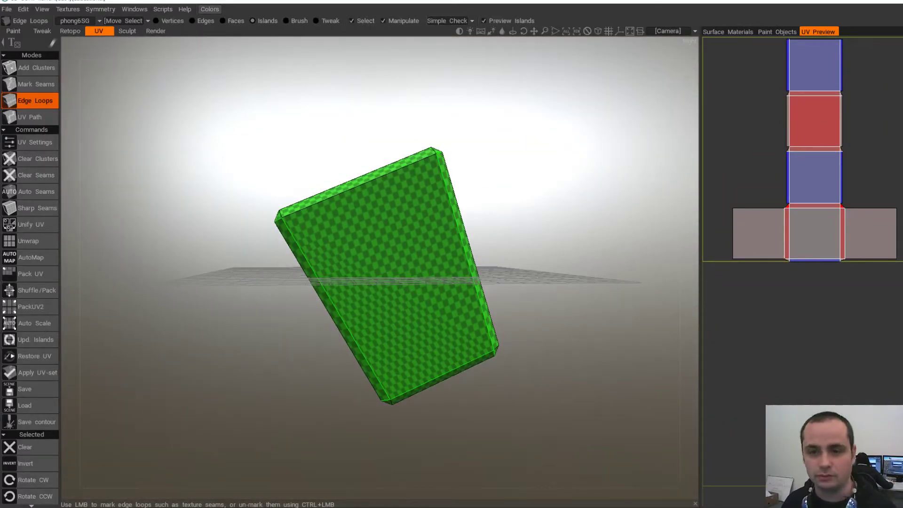
{"action": "left_click_drag", "start_coordinate": [497, 263], "coordinate": [414, 275], "text": "alt"}
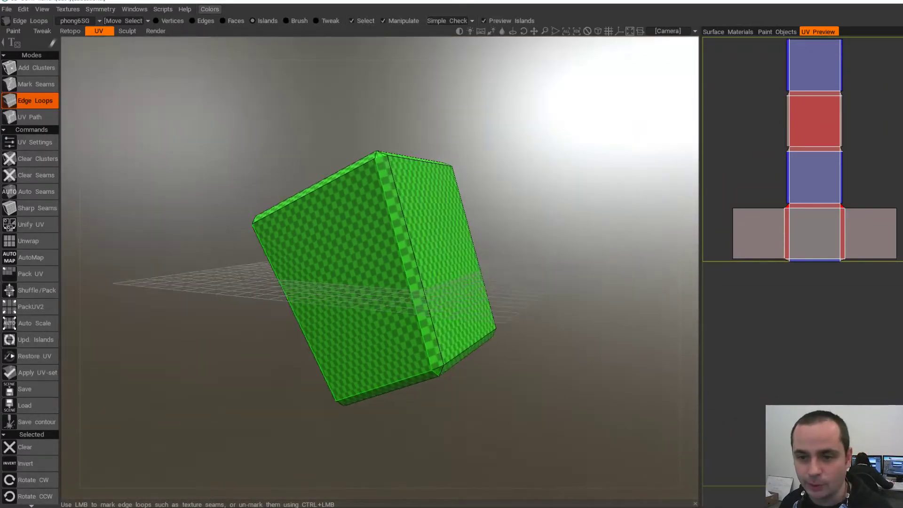
{"action": "middle_click_drag", "start_coordinate": [414, 275], "coordinate": [413, 266], "text": "alt"}
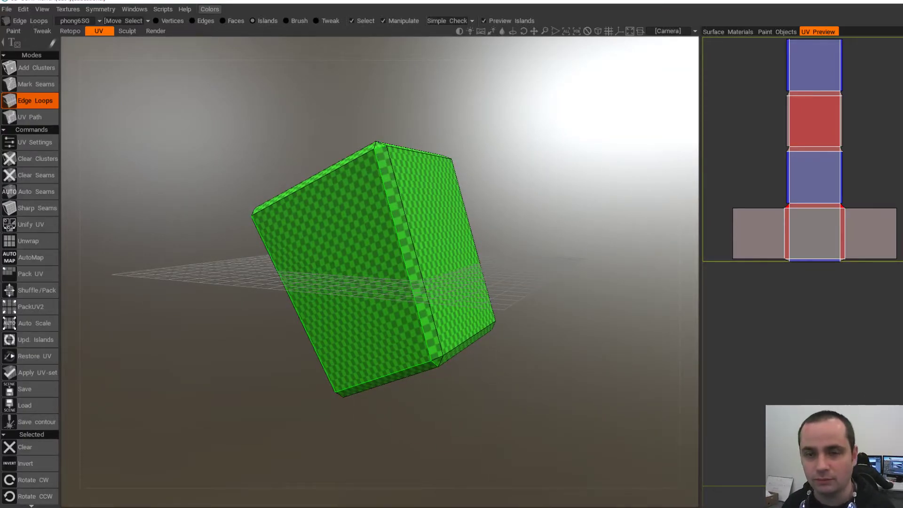
{"action": "left_click_drag", "start_coordinate": [415, 267], "coordinate": [363, 183], "text": "alt"}
{"action": "left_click_drag", "start_coordinate": [442, 313], "coordinate": [419, 390], "text": "alt"}
{"action": "left_click_drag", "start_coordinate": [311, 367], "coordinate": [437, 355], "text": "alt"}
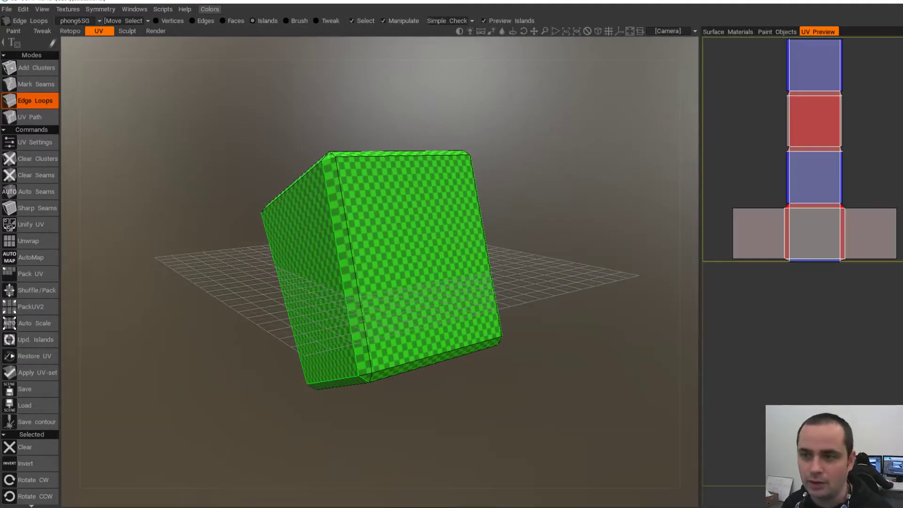
{"action": "left_click_drag", "start_coordinate": [348, 278], "coordinate": [440, 249], "text": "alt"}
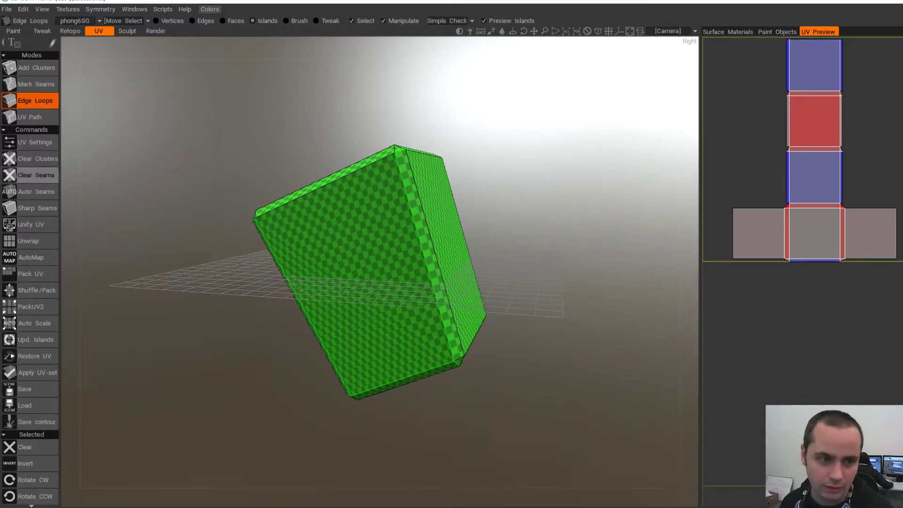
- Unwrap the block, mark a seam loop splitting off the bottom face, and unwrap again
{"action": "left_click", "coordinate": [28, 241]}
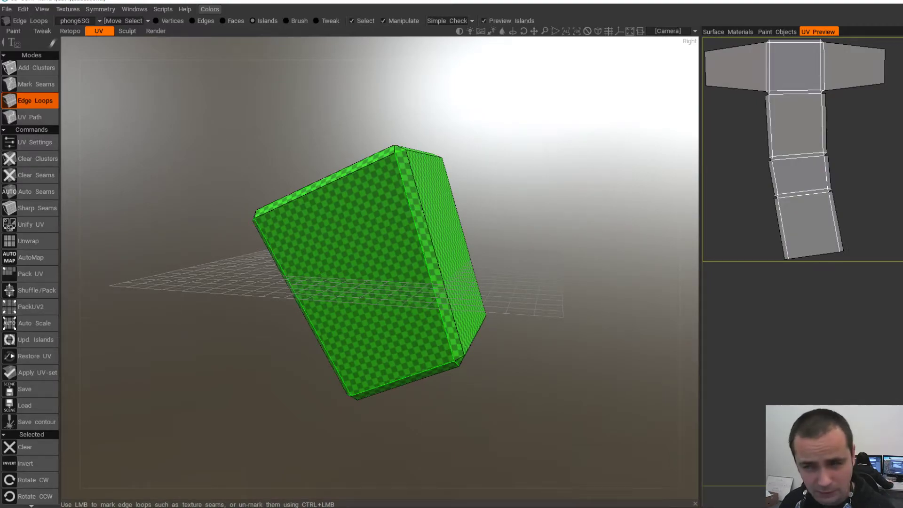
{"action": "mouse_move", "coordinate": [452, 263]}
{"action": "left_mouse_down", "text": "alt"}
{"action": "mouse_move", "coordinate": [334, 285]}
{"action": "mouse_move", "coordinate": [388, 287]}
{"action": "mouse_move", "coordinate": [442, 256]}
{"action": "mouse_move", "coordinate": [508, 256]}
{"action": "mouse_move", "coordinate": [470, 275]}
{"action": "mouse_move", "coordinate": [441, 254]}
{"action": "left_mouse_up", "text": "alt"}
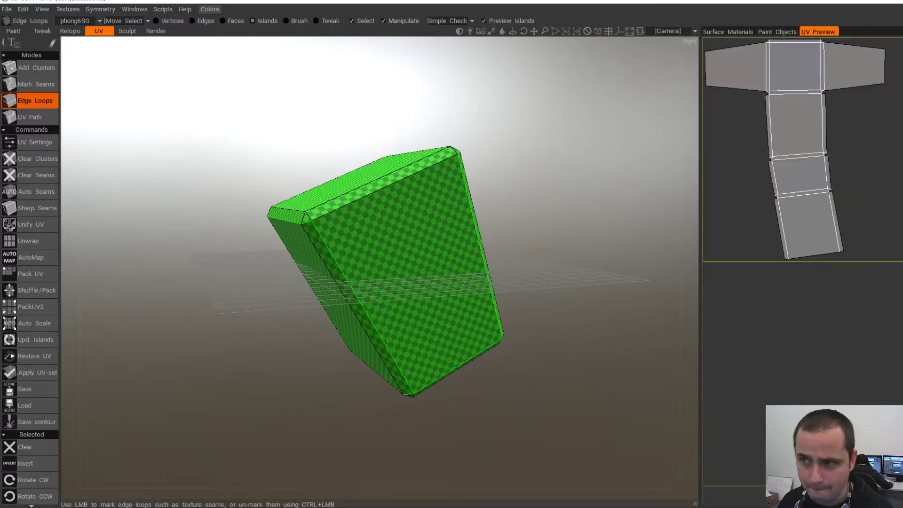
{"action": "left_click_drag", "start_coordinate": [454, 287], "coordinate": [397, 352], "text": "alt"}
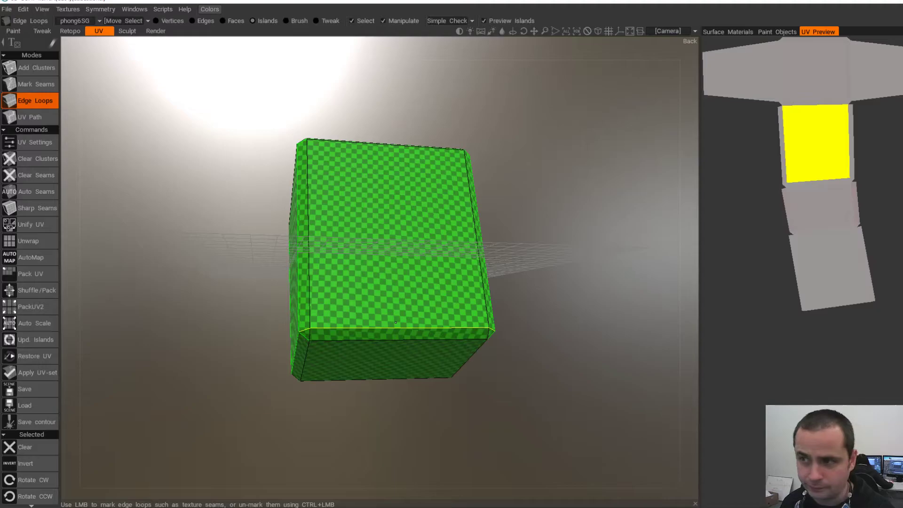
{"action": "left_click", "coordinate": [382, 327]}
{"action": "left_click_drag", "start_coordinate": [383, 342], "coordinate": [439, 347], "text": "alt"}
{"action": "left_click", "coordinate": [29, 241]}
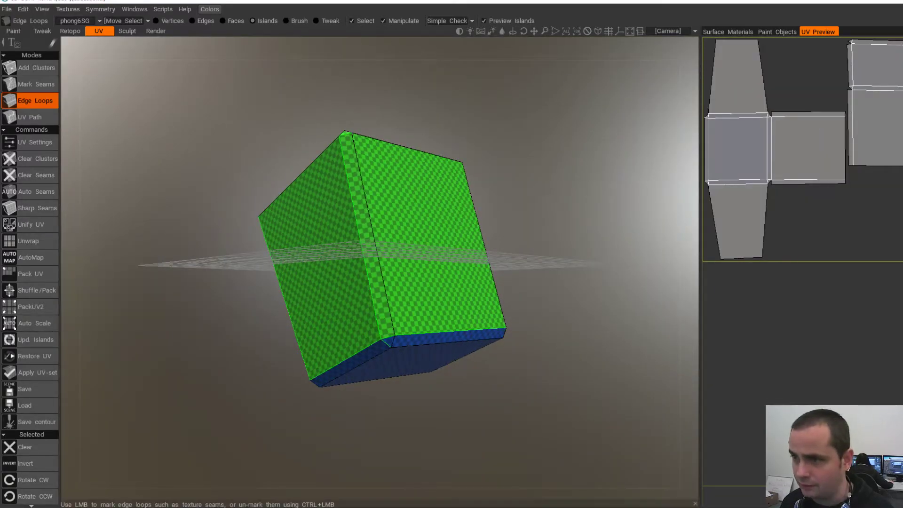
- Inspect the block's faces while selecting, clearing, reselecting and deselecting the right UV island
{"action": "left_click_drag", "start_coordinate": [330, 301], "coordinate": [470, 297], "text": "alt"}
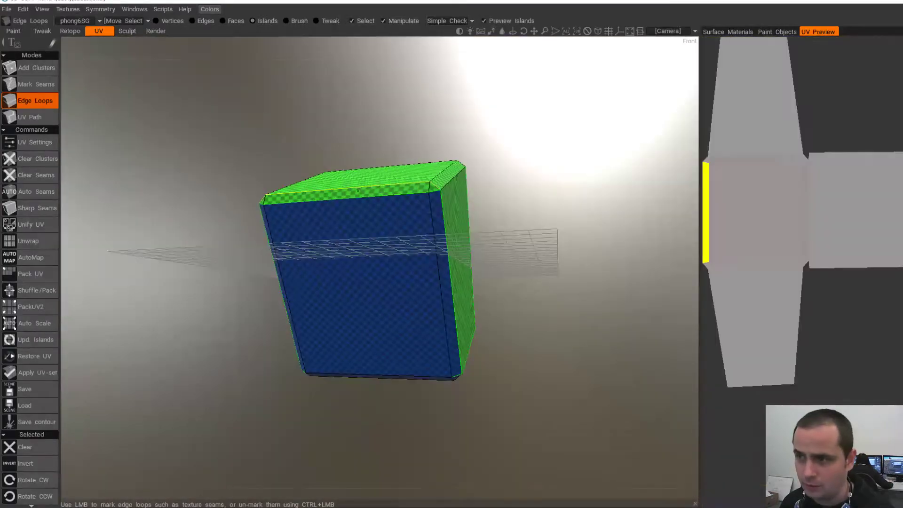
{"action": "left_click_drag", "start_coordinate": [404, 192], "coordinate": [273, 176], "text": "alt"}
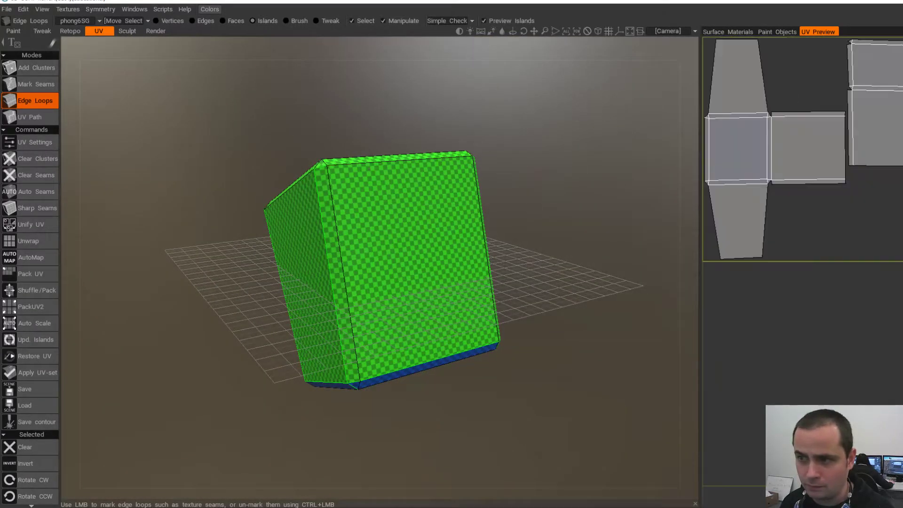
{"action": "left_click_drag", "start_coordinate": [522, 263], "coordinate": [461, 257], "text": "alt"}
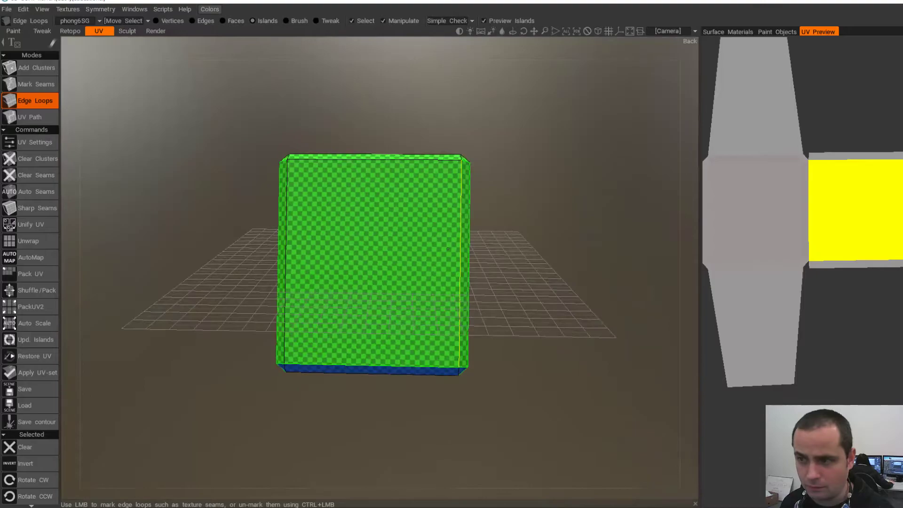
{"action": "left_click_drag", "start_coordinate": [292, 257], "coordinate": [400, 226], "text": "alt"}
{"action": "left_click_drag", "start_coordinate": [287, 207], "coordinate": [344, 264], "text": "alt"}
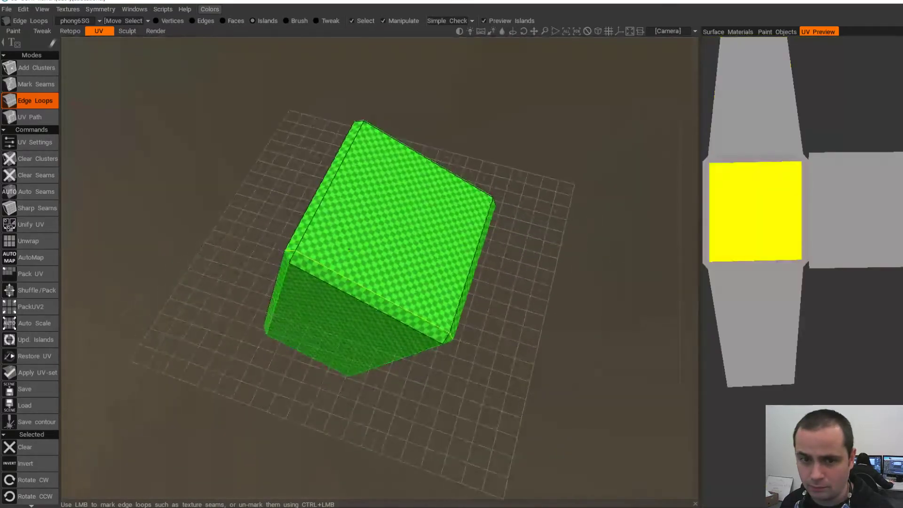
{"action": "left_click_drag", "start_coordinate": [326, 204], "coordinate": [404, 155], "text": "alt"}
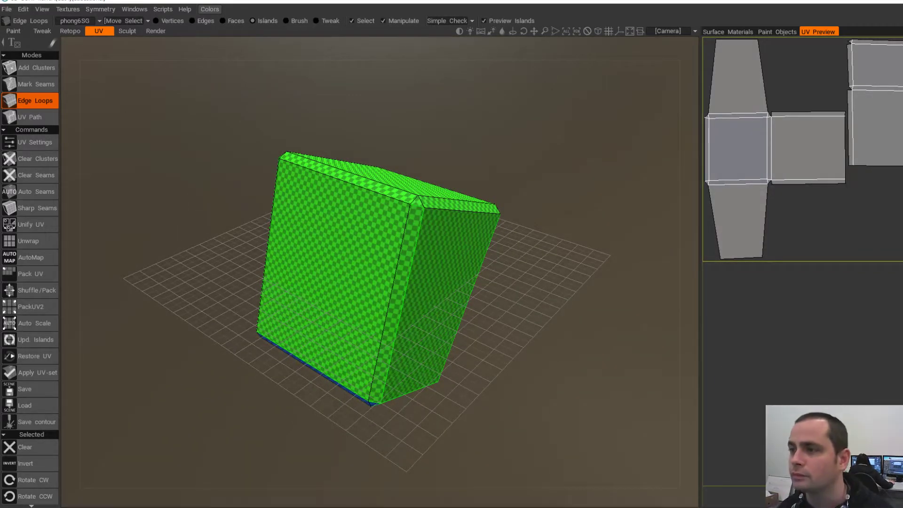
{"action": "left_click", "coordinate": [879, 113]}
{"action": "left_click_drag", "start_coordinate": [508, 330], "coordinate": [380, 212], "text": "alt"}
{"action": "key", "text": "Escape"}
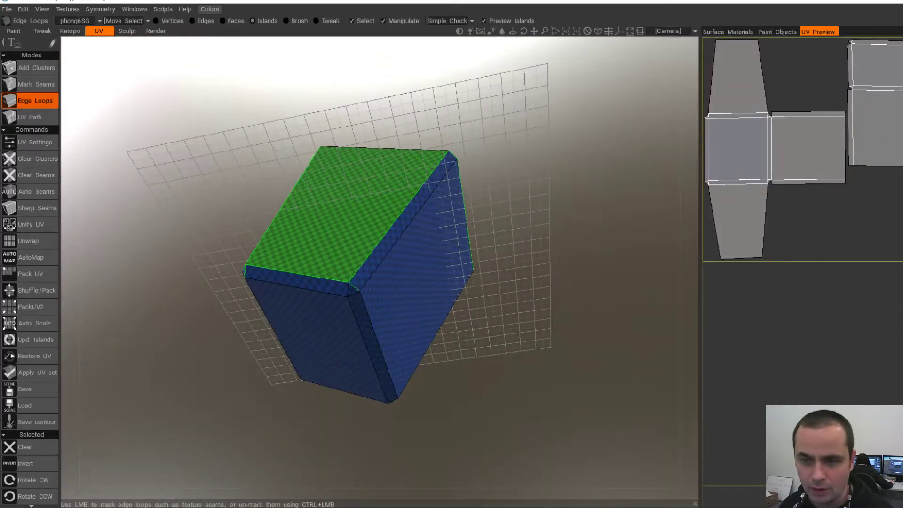
{"action": "left_click", "coordinate": [883, 83]}
{"action": "mouse_move", "coordinate": [423, 329]}
{"action": "left_mouse_down", "text": "alt"}
{"action": "mouse_move", "coordinate": [440, 245]}
{"action": "mouse_move", "coordinate": [431, 315]}
{"action": "left_mouse_up", "text": "alt"}
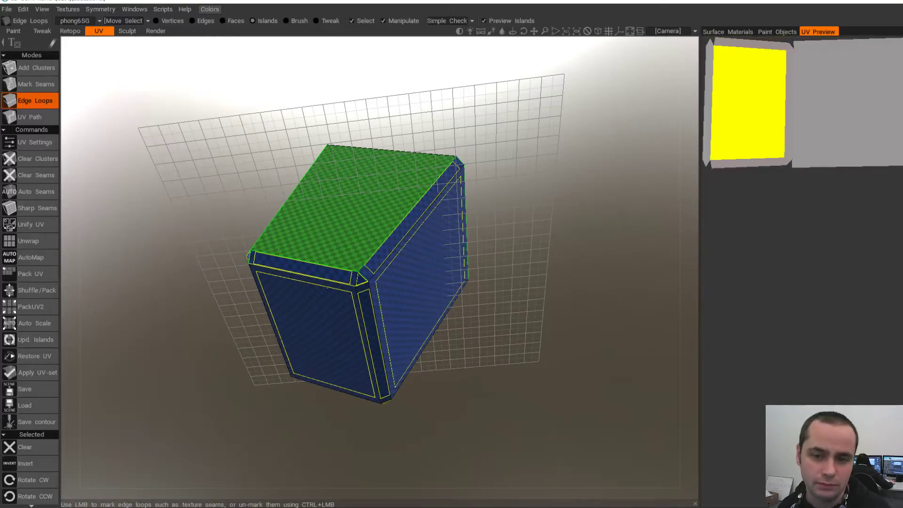
{"action": "left_click", "coordinate": [875, 310]}
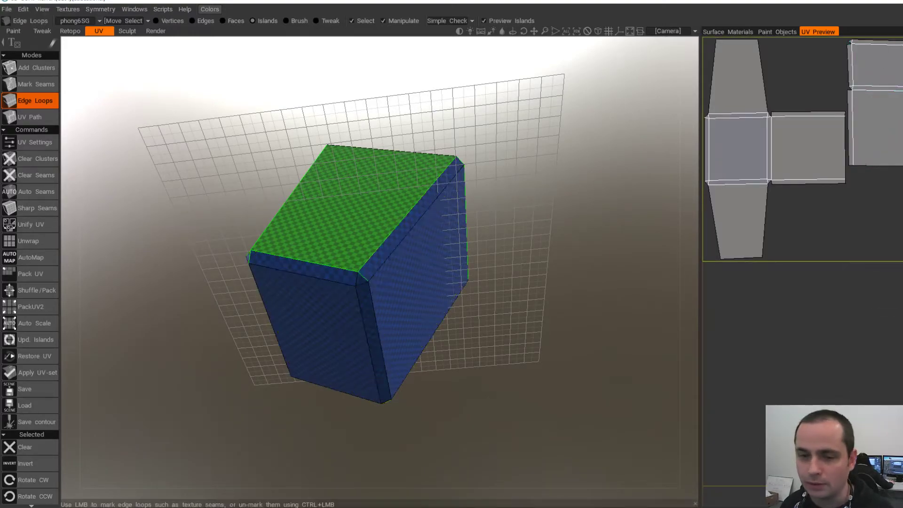
- Turn the block upright and unwrap its UV islands once more
{"action": "left_click_drag", "start_coordinate": [388, 339], "coordinate": [387, 331], "text": "alt"}
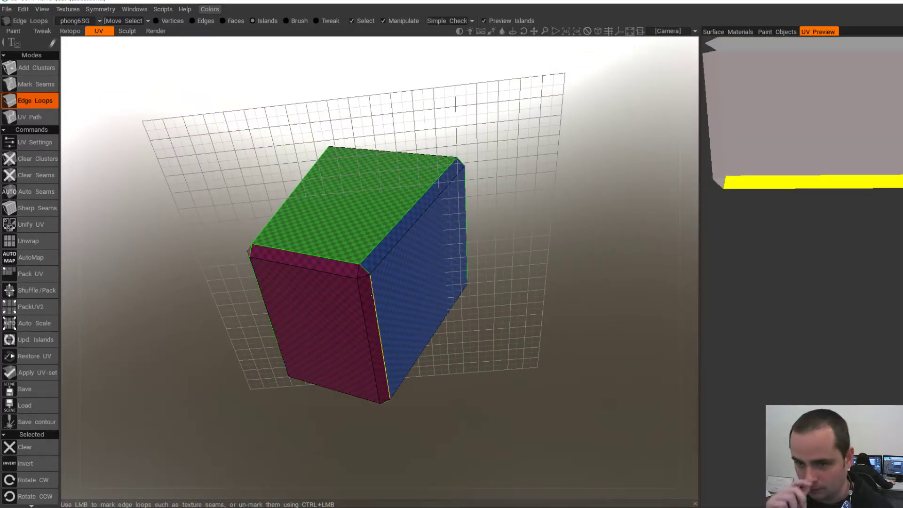
{"action": "left_click_drag", "start_coordinate": [351, 284], "coordinate": [376, 254], "text": "alt"}
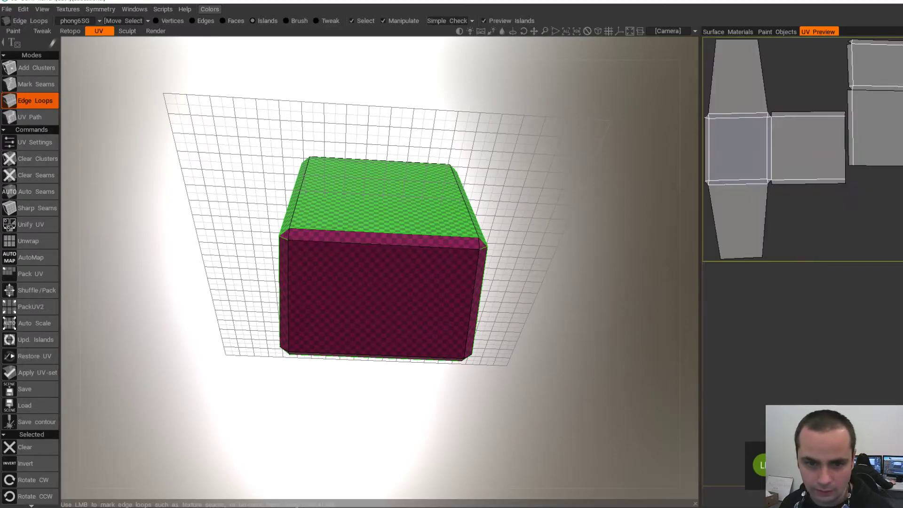
{"action": "left_click_drag", "start_coordinate": [279, 243], "coordinate": [329, 283], "text": "alt"}
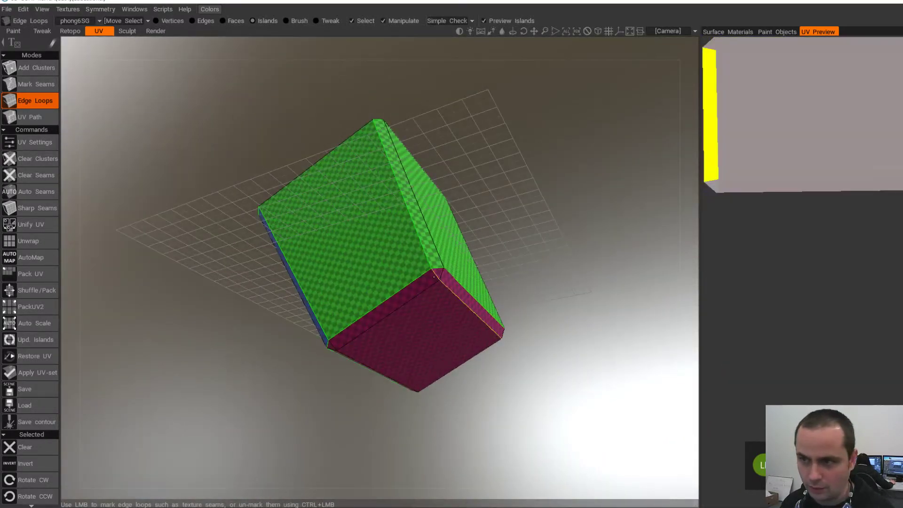
{"action": "left_click_drag", "start_coordinate": [437, 273], "coordinate": [400, 238], "text": "alt"}
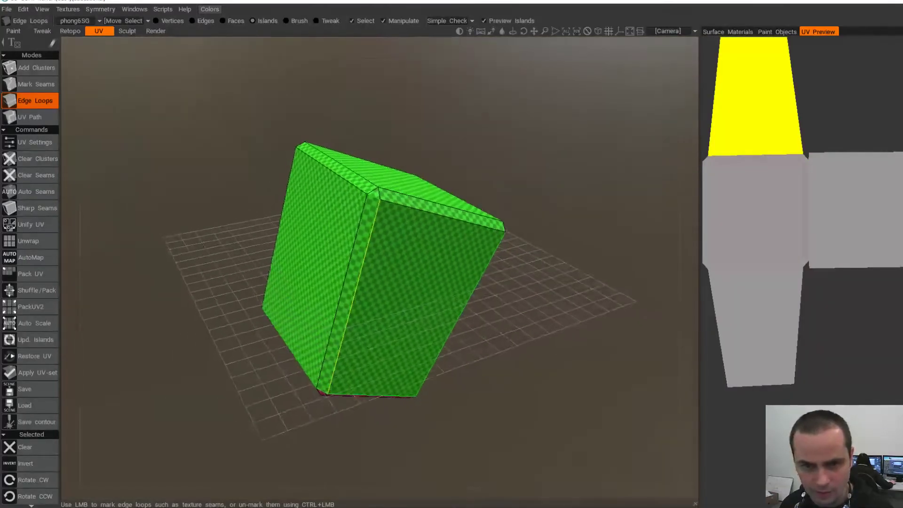
{"action": "left_click", "coordinate": [29, 241]}
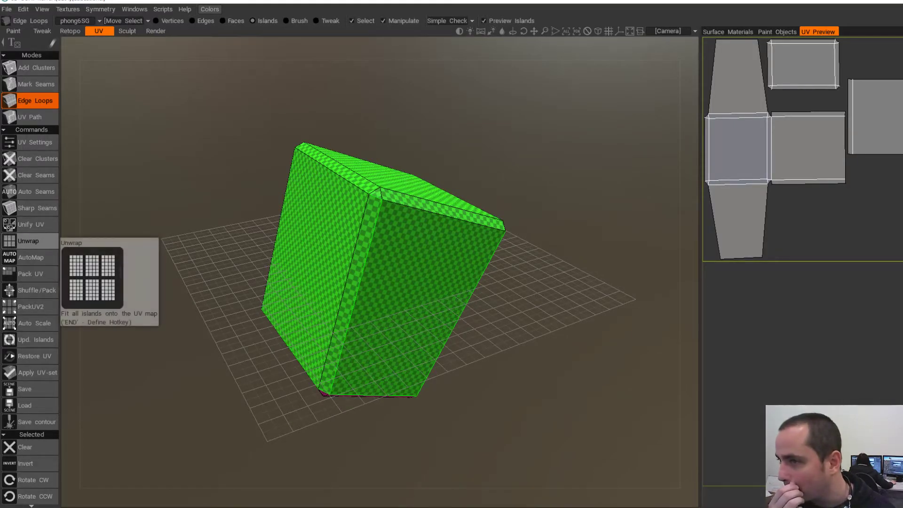
- Cut the front face off as its own island with a seam and re-unwrap
{"action": "mouse_move", "coordinate": [386, 264]}
{"action": "left_mouse_down", "text": "alt"}
{"action": "mouse_move", "coordinate": [432, 247]}
{"action": "mouse_move", "coordinate": [456, 103]}
{"action": "mouse_move", "coordinate": [438, 198]}
{"action": "mouse_move", "coordinate": [382, 282]}
{"action": "mouse_move", "coordinate": [379, 270]}
{"action": "left_mouse_up", "text": "alt"}
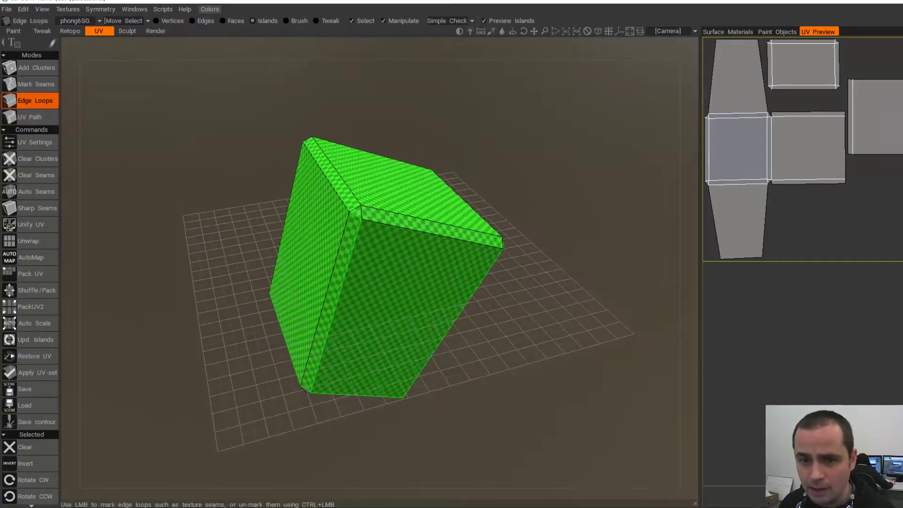
{"action": "left_click_drag", "start_coordinate": [362, 241], "coordinate": [301, 245], "text": "alt"}
{"action": "left_click", "coordinate": [395, 212]}
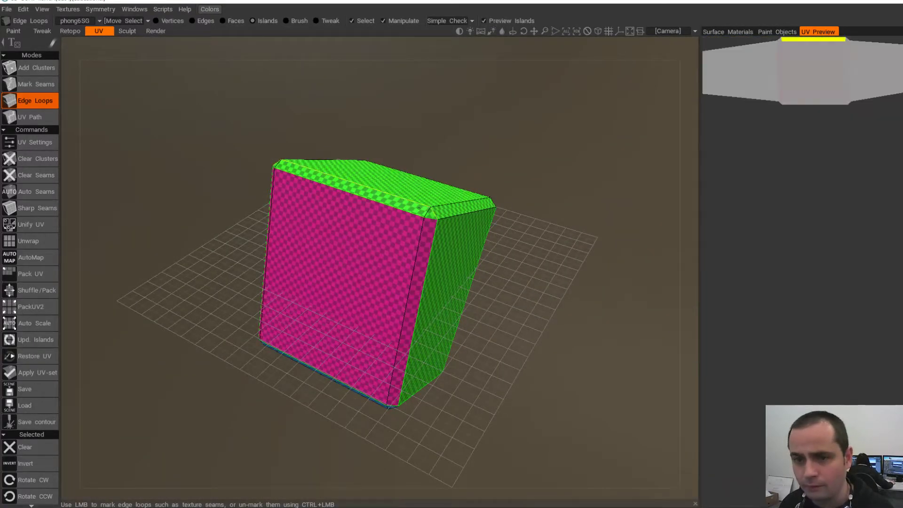
{"action": "left_click", "coordinate": [29, 241]}
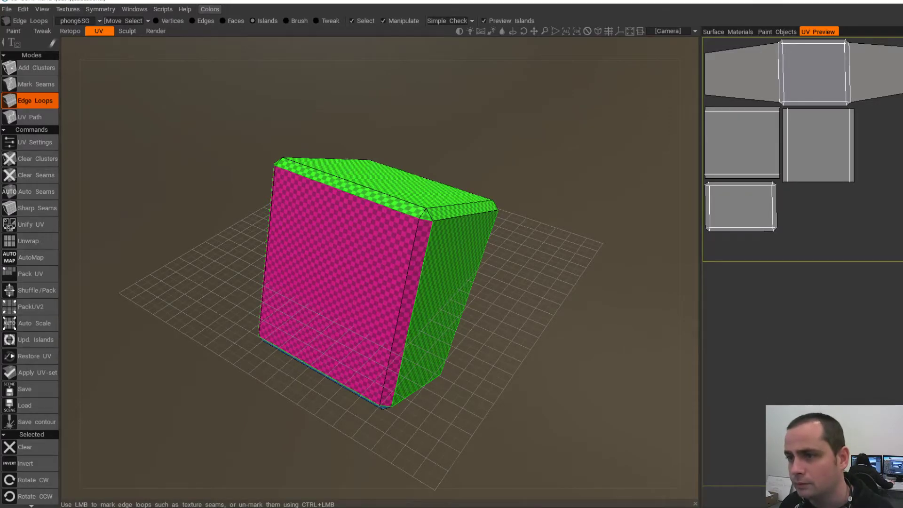
- Mark the right and top-front edge loops as seams and unwrap
{"action": "left_click_drag", "start_coordinate": [376, 301], "coordinate": [329, 268], "text": "alt"}
{"action": "left_click_drag", "start_coordinate": [367, 198], "coordinate": [353, 259], "text": "alt"}
{"action": "left_click_drag", "start_coordinate": [353, 211], "coordinate": [245, 223], "text": "alt"}
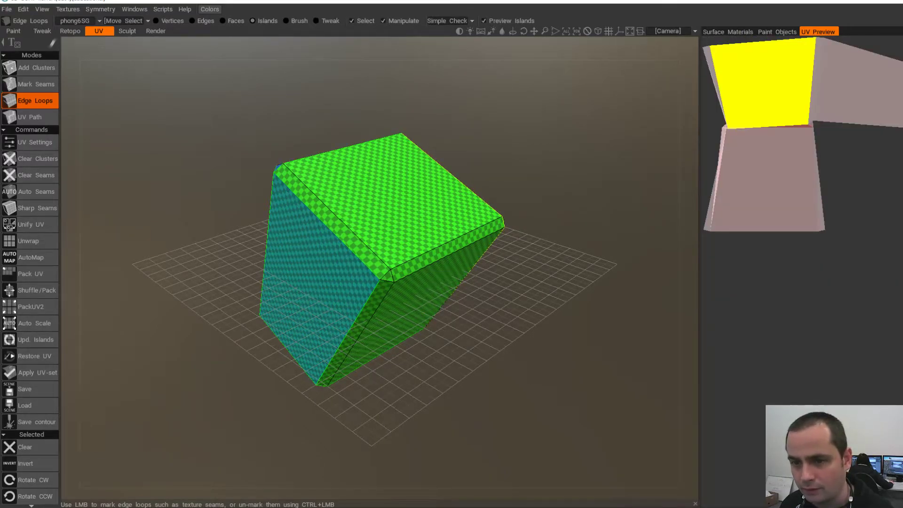
{"action": "left_click_drag", "start_coordinate": [454, 188], "coordinate": [410, 186], "text": "alt"}
{"action": "left_click", "coordinate": [459, 193]}
{"action": "left_click", "coordinate": [415, 243]}
{"action": "left_click_drag", "start_coordinate": [414, 244], "coordinate": [541, 221], "text": "alt"}
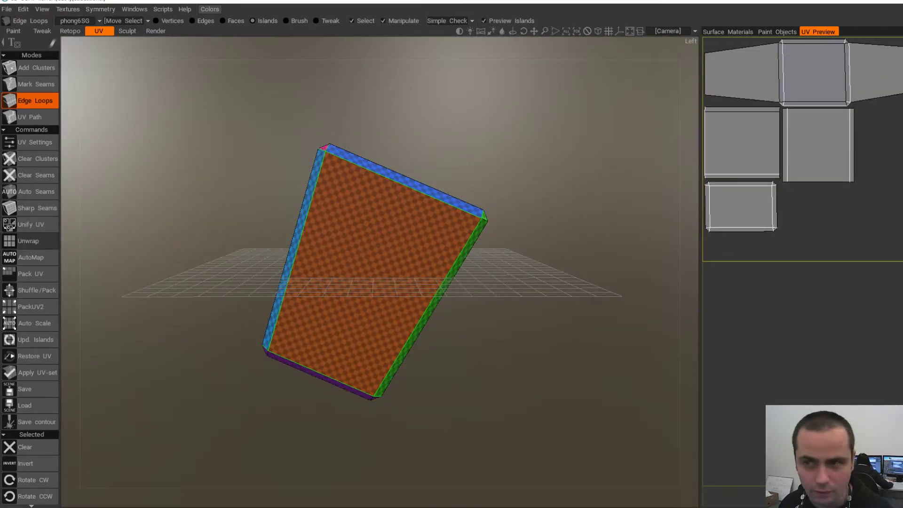
{"action": "left_click", "coordinate": [28, 241]}
- Un-mark two seam edge loops and unwrap the islands again
{"action": "left_click_drag", "start_coordinate": [423, 197], "coordinate": [367, 216], "text": "alt"}
{"action": "left_click", "coordinate": [301, 158]}
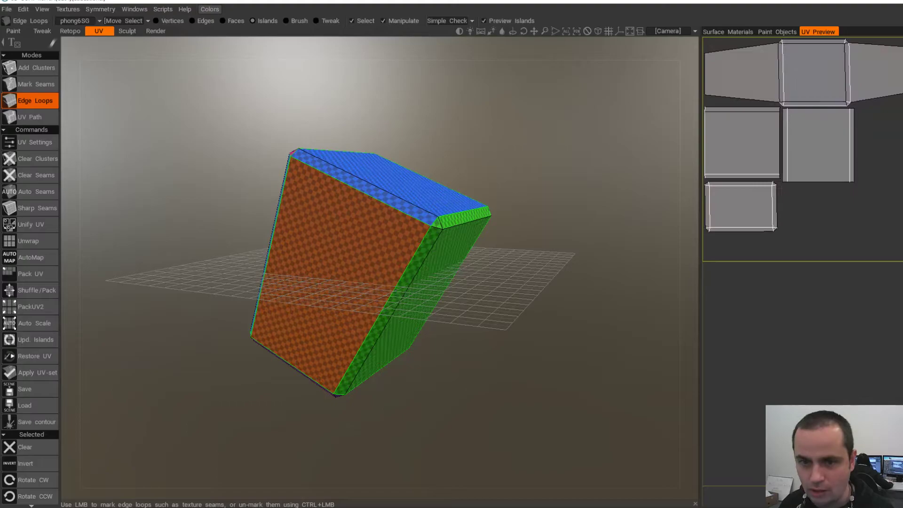
{"action": "left_click_drag", "start_coordinate": [301, 188], "coordinate": [244, 212], "text": "alt"}
{"action": "left_click_drag", "start_coordinate": [395, 189], "coordinate": [440, 184], "text": "alt"}
{"action": "left_click", "coordinate": [442, 177], "text": "ctrl"}
{"action": "left_click_drag", "start_coordinate": [263, 189], "coordinate": [202, 155], "text": "alt"}
{"action": "left_click", "coordinate": [330, 157], "text": "ctrl"}
{"action": "left_click", "coordinate": [29, 241]}
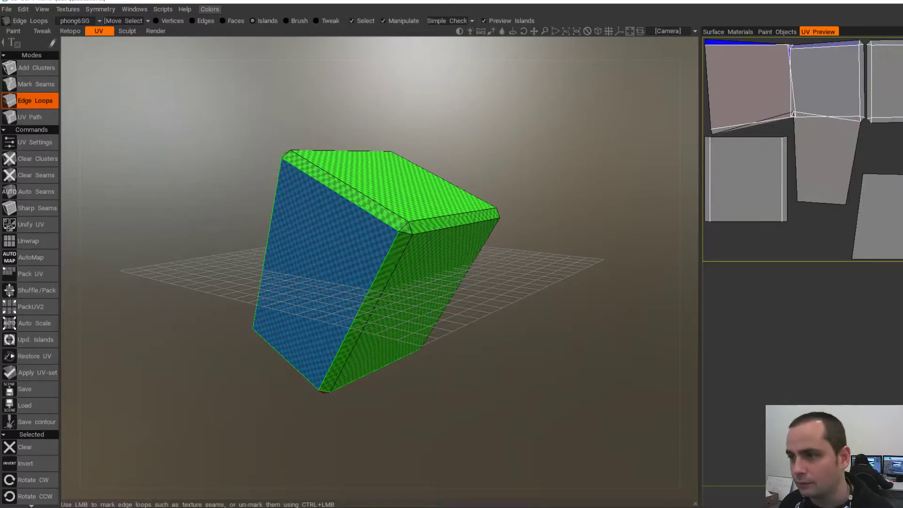
- Undo the last seam edits and unwrap into the final strip-plus-squares layout
{"action": "key", "text": "ctrl+z"}
{"action": "key", "text": "ctrl+z"}
{"action": "key", "text": "ctrl+z"}
{"action": "key", "text": "ctrl+z"}
{"action": "left_click_drag", "start_coordinate": [395, 207], "coordinate": [235, 259], "text": "alt"}
{"action": "left_click", "coordinate": [30, 241]}
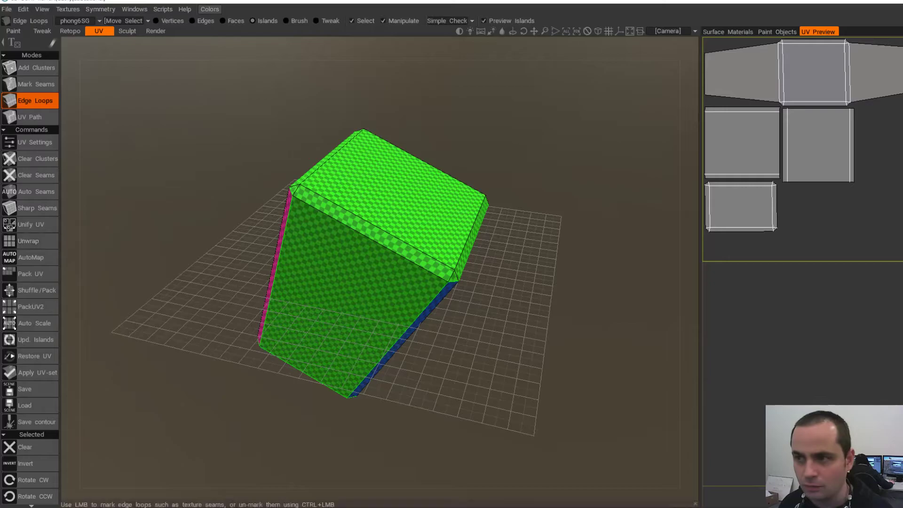
{"action": "left_click_drag", "start_coordinate": [424, 263], "coordinate": [299, 236], "text": "alt"}
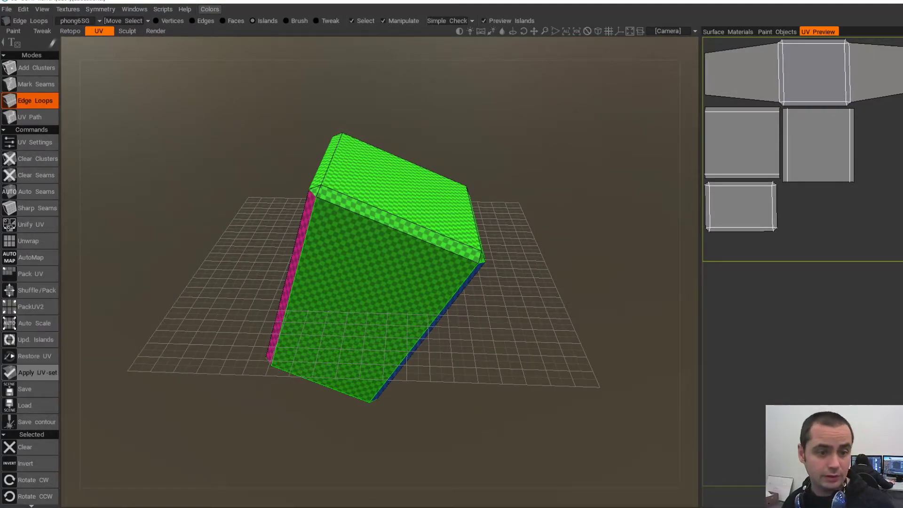
- Apply the new UV set and export the block over the existing SmallCube01-L.obj
{"action": "left_click", "coordinate": [38, 373]}
{"action": "left_click", "coordinate": [321, 287]}
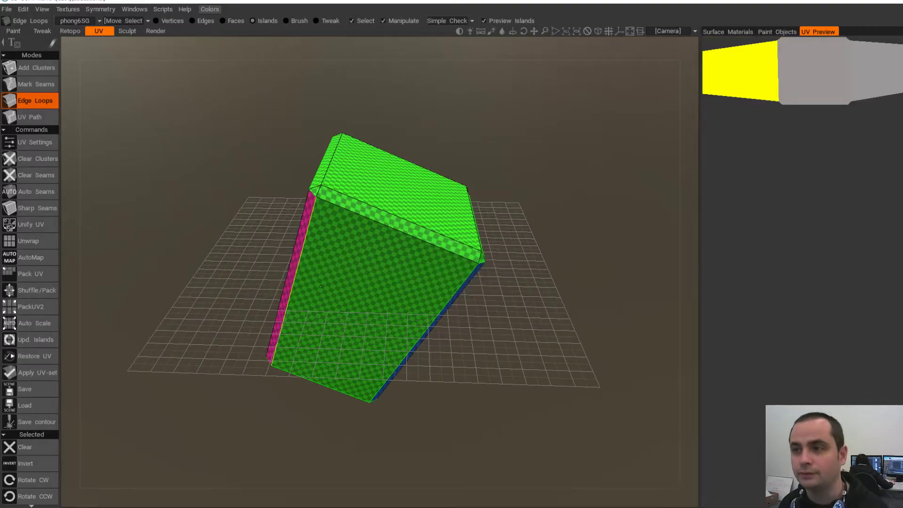
{"action": "left_click", "coordinate": [7, 9]}
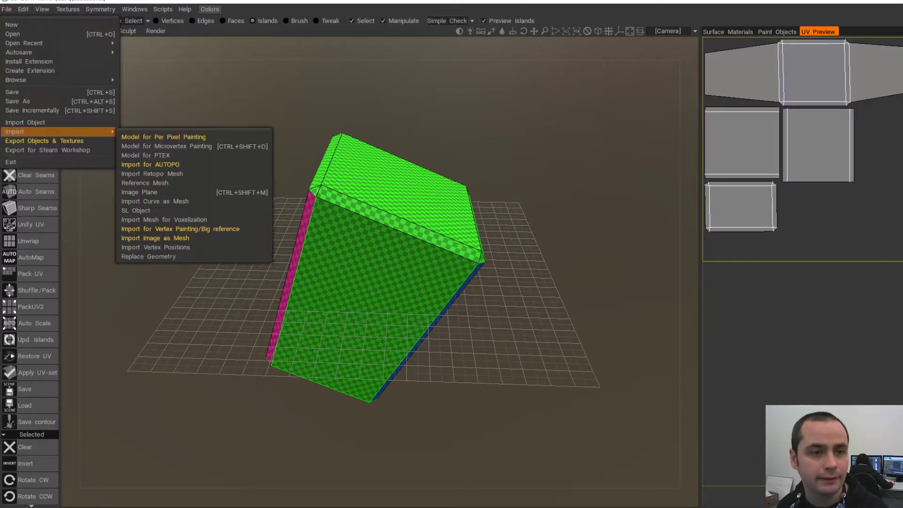
{"action": "left_click", "coordinate": [19, 141]}
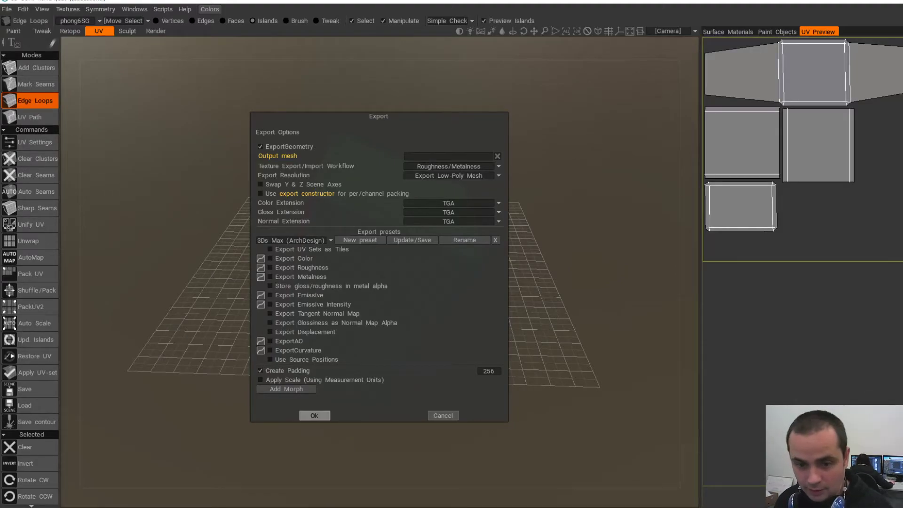
{"action": "left_click", "coordinate": [314, 415]}
{"action": "double_click", "coordinate": [624, 141]}
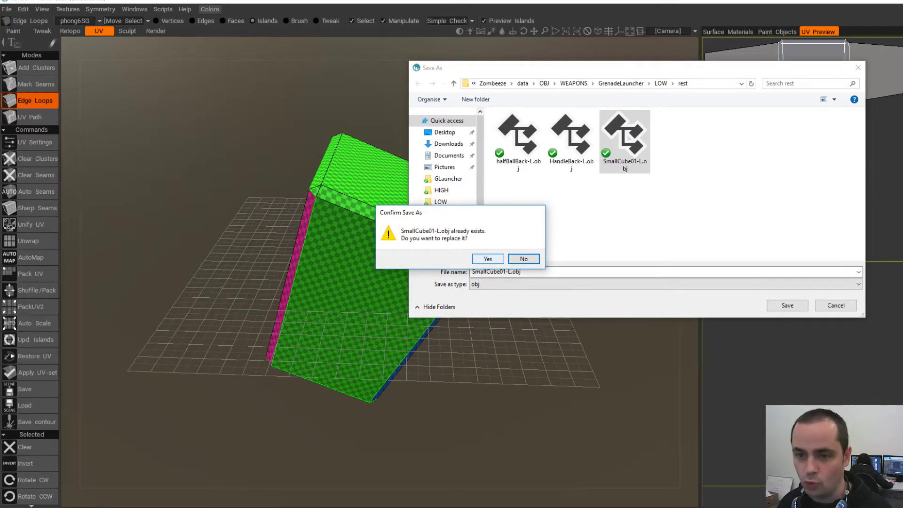
{"action": "key", "text": "Return"}
- In Maya, delete the old small bracket and import the re-unwrapped SmallCube01-L.obj
{"action": "key", "text": "alt+Tab"}
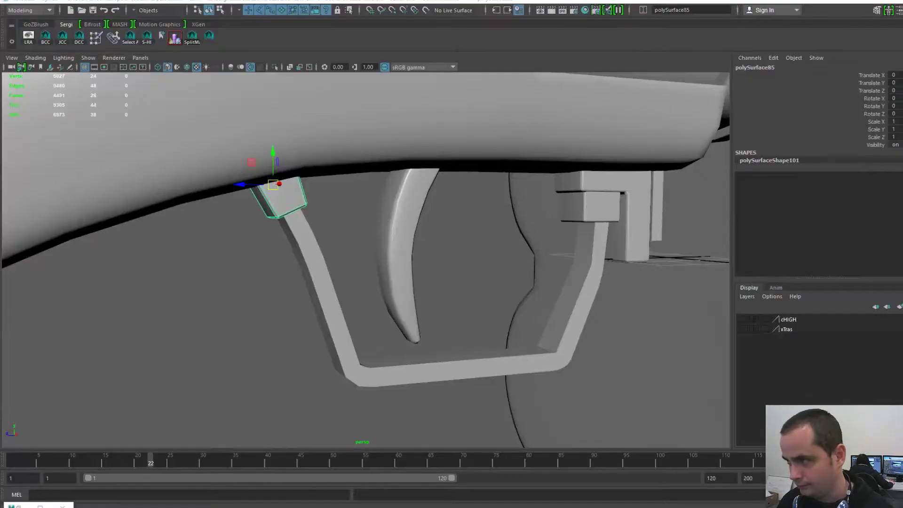
{"action": "scroll", "coordinate": [292, 163], "scroll_direction": "down", "scroll_amount": 5}
{"action": "scroll", "coordinate": [292, 163], "scroll_direction": "up", "scroll_amount": 8}
{"action": "key", "text": "Delete"}
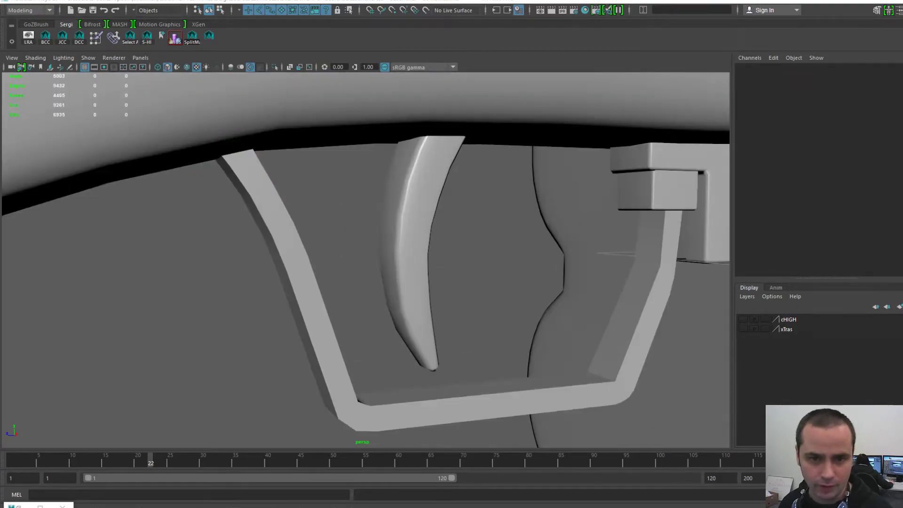
{"action": "key", "text": "space"}
{"action": "left_click", "coordinate": [194, 126]}
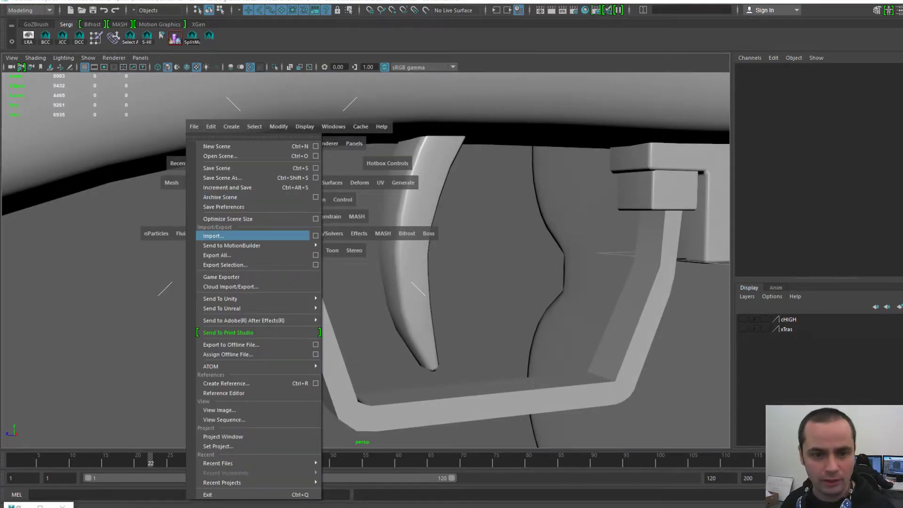
{"action": "left_click", "coordinate": [210, 236]}
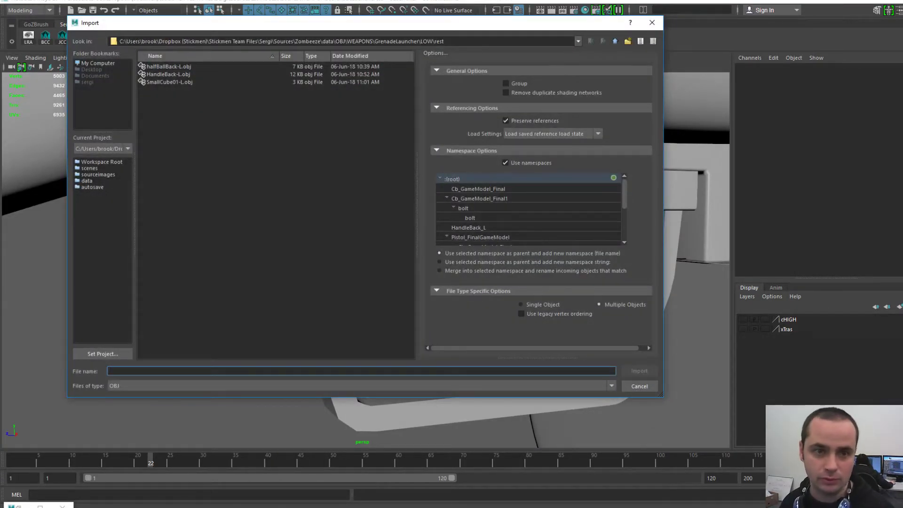
{"action": "double_click", "coordinate": [170, 82]}
- Show the imported cube in the UV Editor with Display Image turned off
{"action": "left_click", "coordinate": [253, 173]}
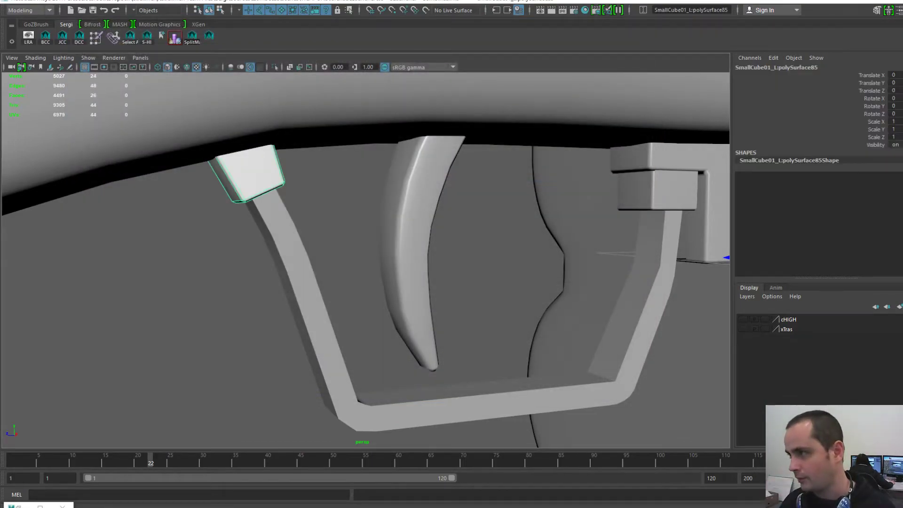
{"action": "key", "text": "alt+u"}
{"action": "left_click", "coordinate": [419, 112]}
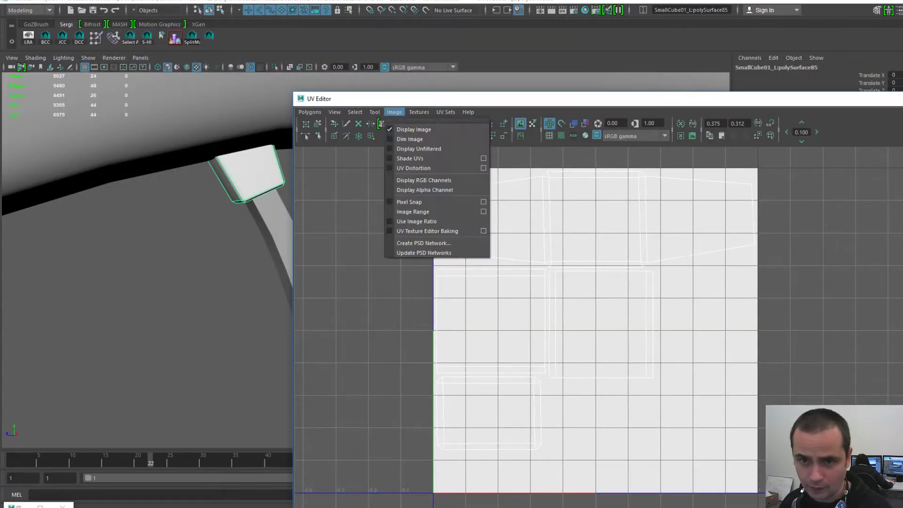
{"action": "left_click", "coordinate": [424, 126]}
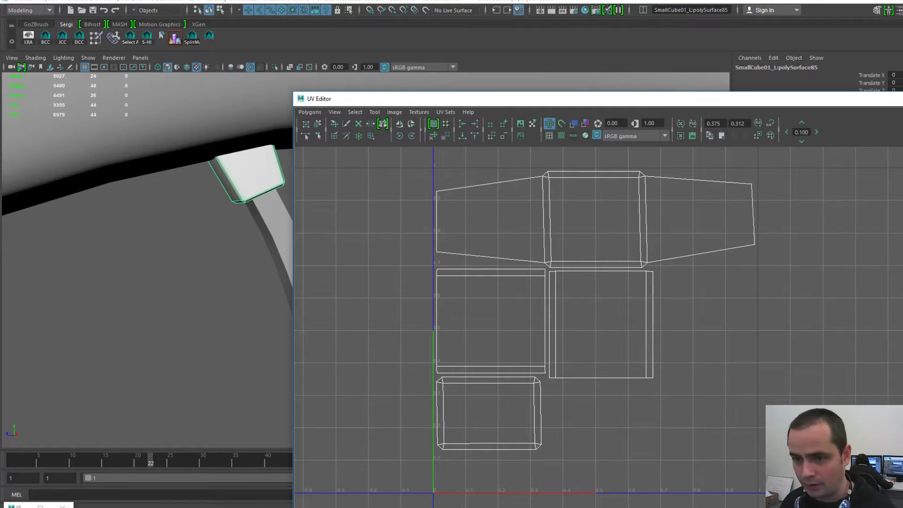
- Move the UV Editor aside, select the small cube and centre its pivot
{"action": "left_click_drag", "start_coordinate": [534, 99], "coordinate": [902, 80]}
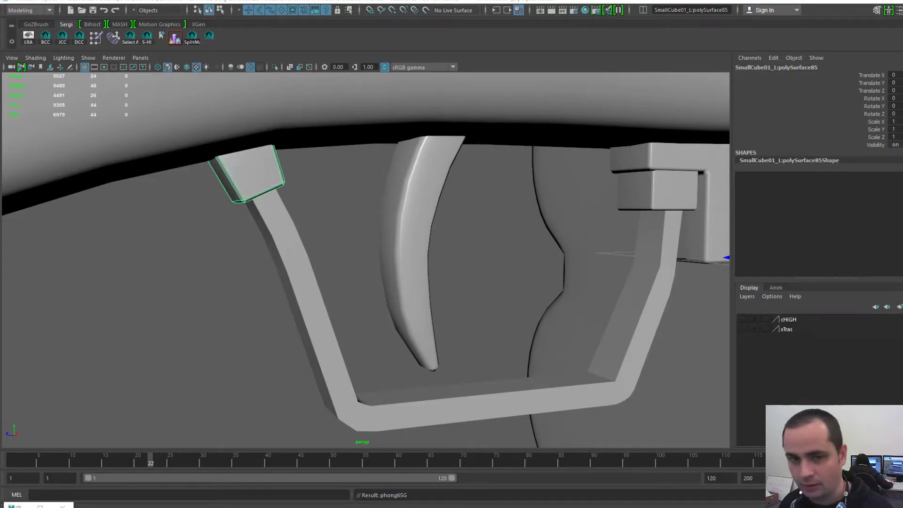
{"action": "scroll", "coordinate": [366, 260], "scroll_direction": "down", "scroll_amount": 3}
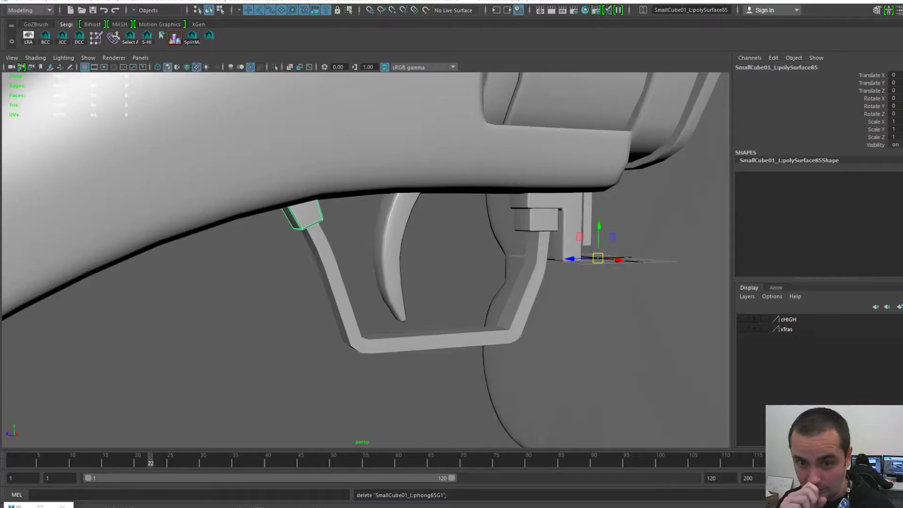
{"action": "left_click", "coordinate": [333, 275]}
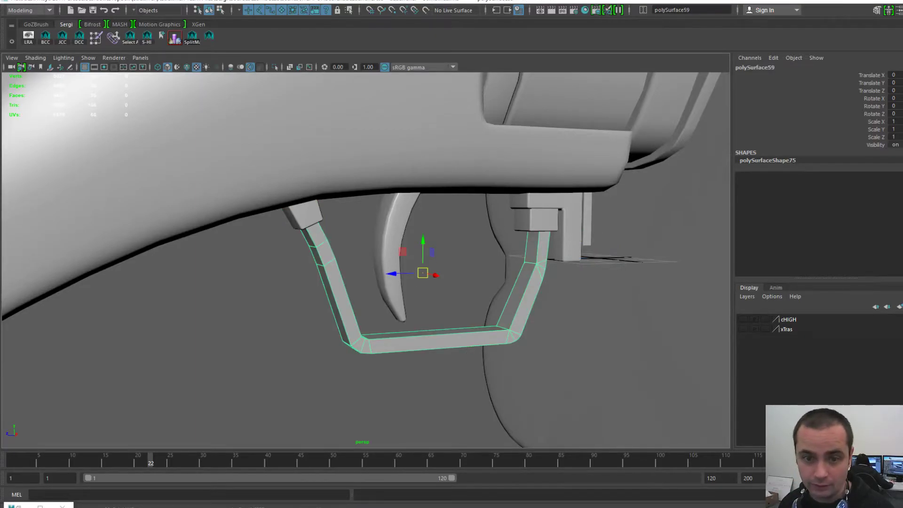
{"action": "left_click", "coordinate": [304, 215]}
{"action": "scroll", "coordinate": [304, 215], "scroll_direction": "up", "scroll_amount": 4}
{"action": "key", "text": "space"}
{"action": "left_click", "coordinate": [279, 152]}
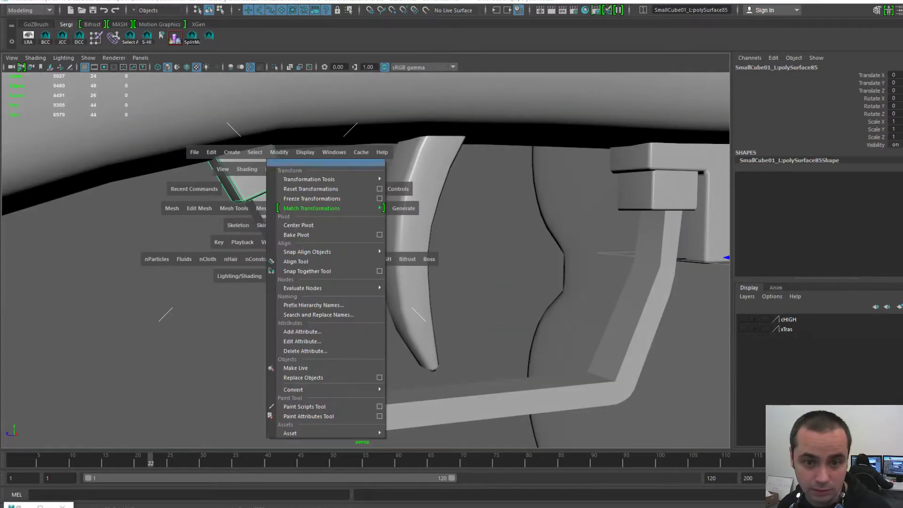
{"action": "left_click", "coordinate": [298, 225]}
- Delete the construction history and rename the small cube SmallCube01_L1
{"action": "key", "text": "space"}
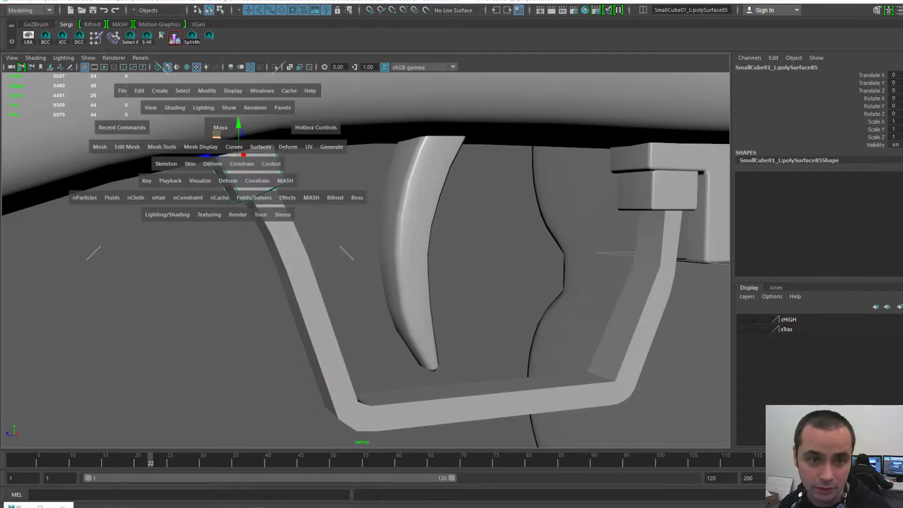
{"action": "left_click", "coordinate": [139, 90]}
{"action": "mouse_move", "coordinate": [212, 217]}
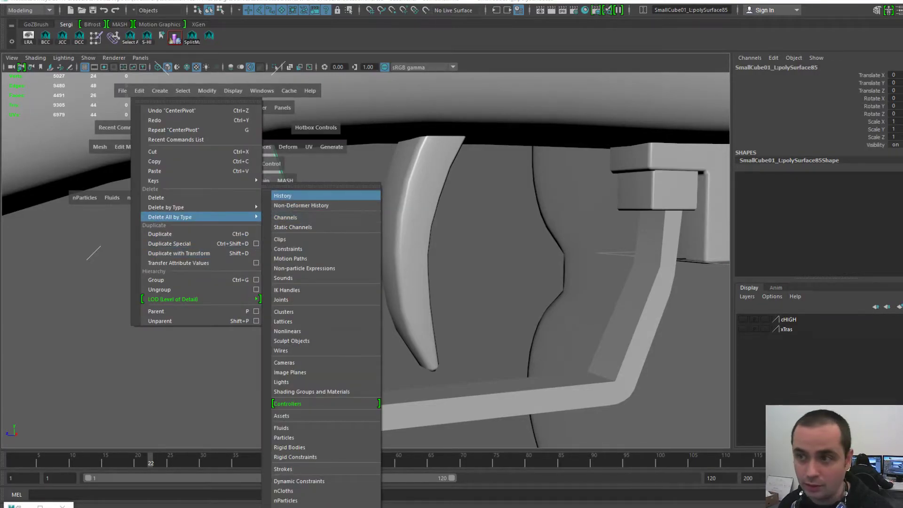
{"action": "left_click", "coordinate": [292, 196]}
{"action": "double_click", "coordinate": [773, 67]}
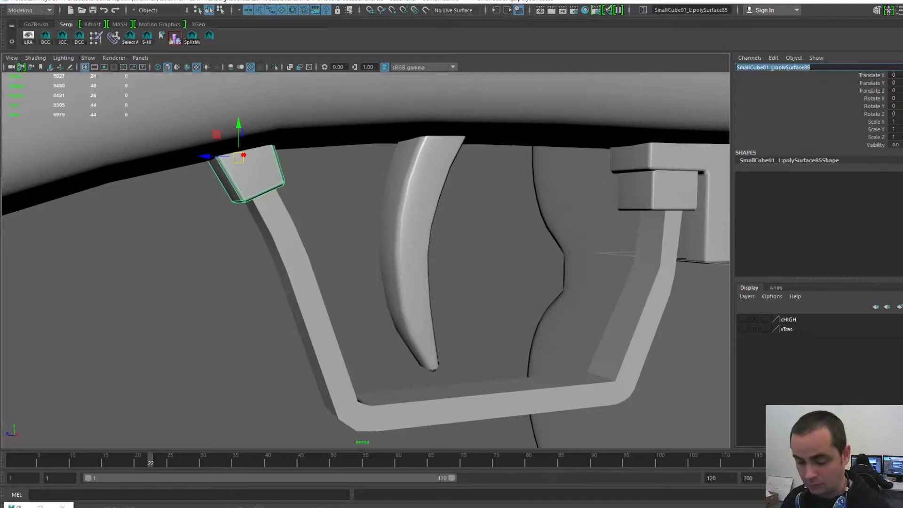
{"action": "type", "text": "SmallCube01_"}
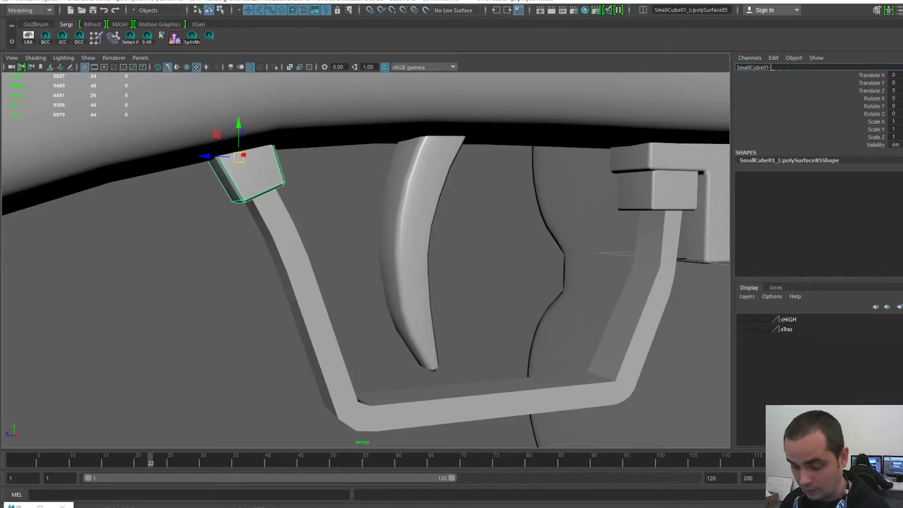
{"action": "type", "text": "L1"}
{"action": "key", "text": "Return"}
- Select the wire handle at the grip's end and rename it HandleBack_L1
{"action": "right_click_drag", "start_coordinate": [405, 263], "coordinate": [245, 263], "text": "alt"}
{"action": "middle_click_drag", "start_coordinate": [245, 263], "coordinate": [381, 244], "text": "alt"}
{"action": "left_click_drag", "start_coordinate": [381, 245], "coordinate": [452, 240], "text": "alt"}
{"action": "left_click", "coordinate": [231, 270]}
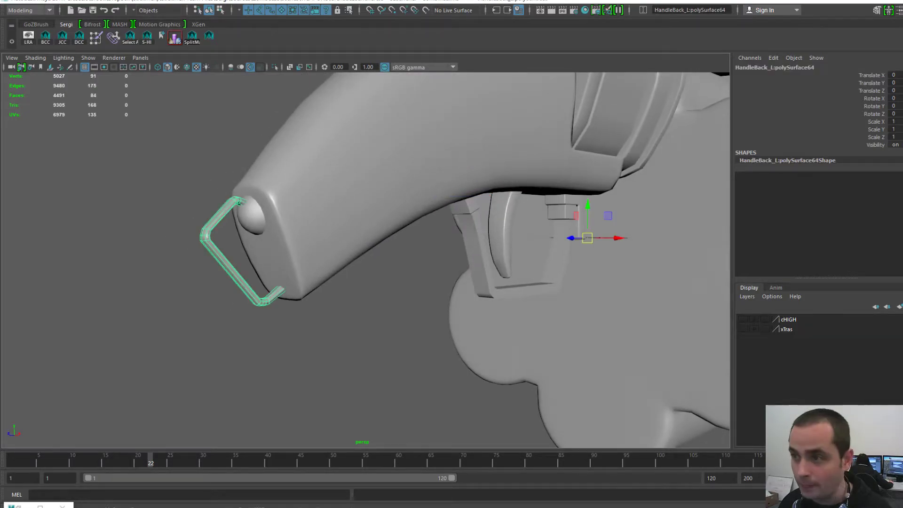
{"action": "double_click", "coordinate": [774, 67]}
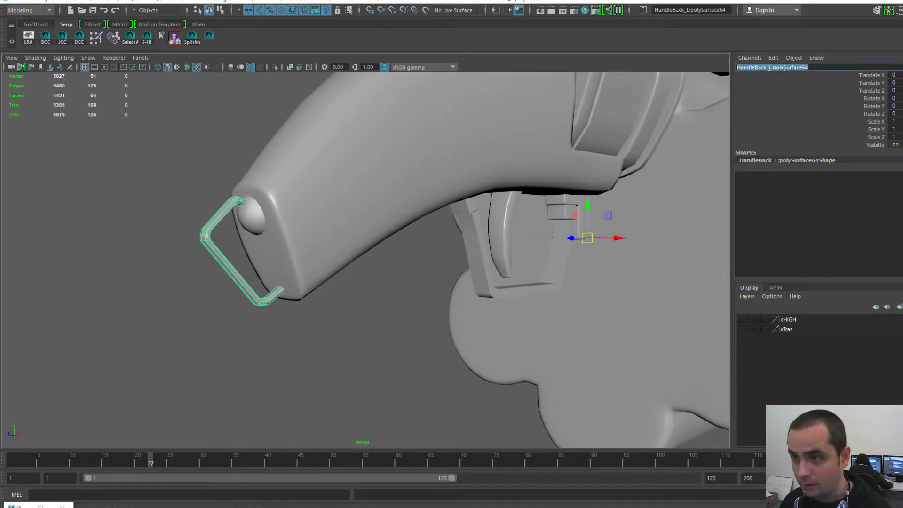
{"action": "left_click", "coordinate": [772, 67]}
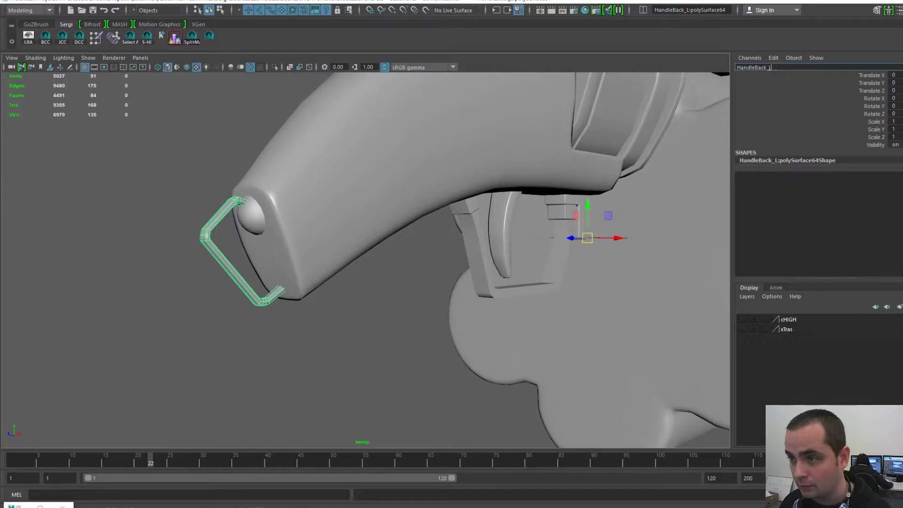
{"action": "type", "text": "1"}
{"action": "key", "text": "Return"}
- Select the trigger and grip body meshes and open the Windows menu
{"action": "left_click_drag", "start_coordinate": [461, 283], "coordinate": [414, 310], "text": "alt"}
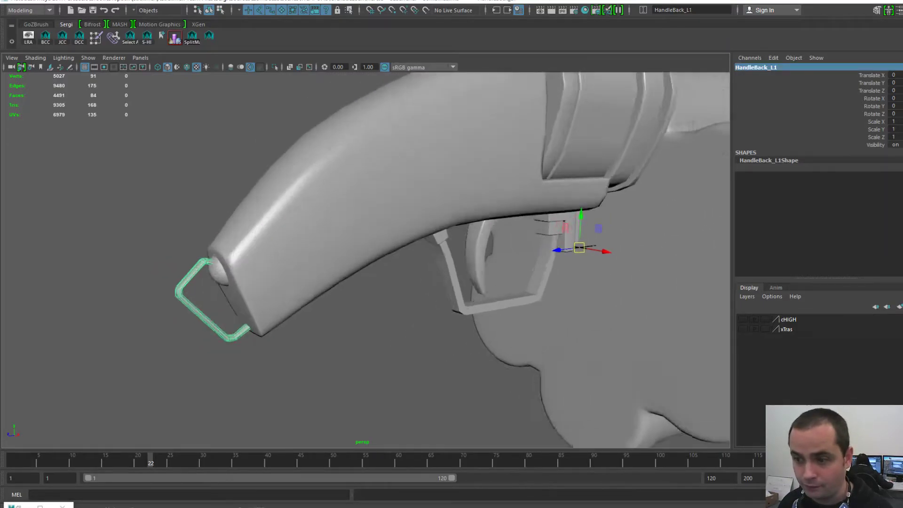
{"action": "right_click_drag", "start_coordinate": [414, 311], "coordinate": [461, 315], "text": "alt"}
{"action": "left_click", "coordinate": [414, 320]}
{"action": "left_click", "coordinate": [513, 264]}
{"action": "left_click", "coordinate": [424, 306]}
{"action": "left_click", "coordinate": [378, 136]}
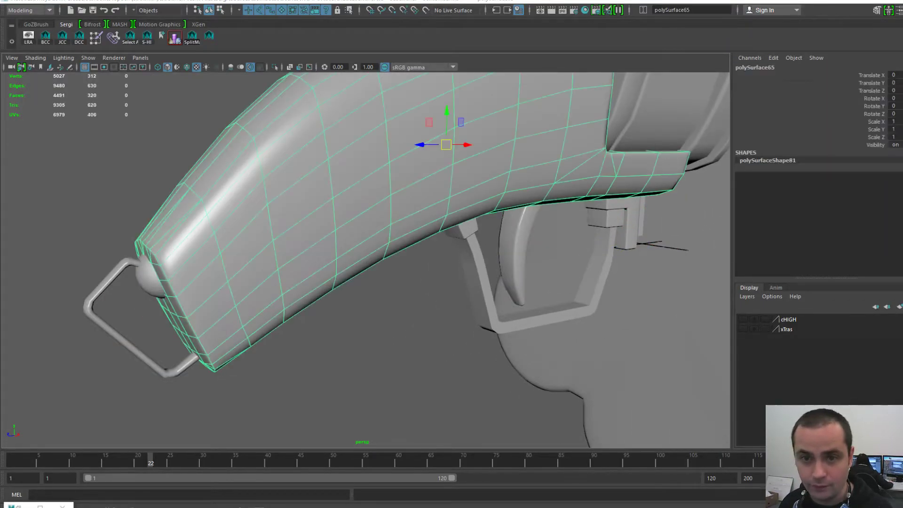
{"action": "key", "text": "space"}
{"action": "left_click", "coordinate": [420, 89]}
{"action": "mouse_move", "coordinate": [442, 135]}
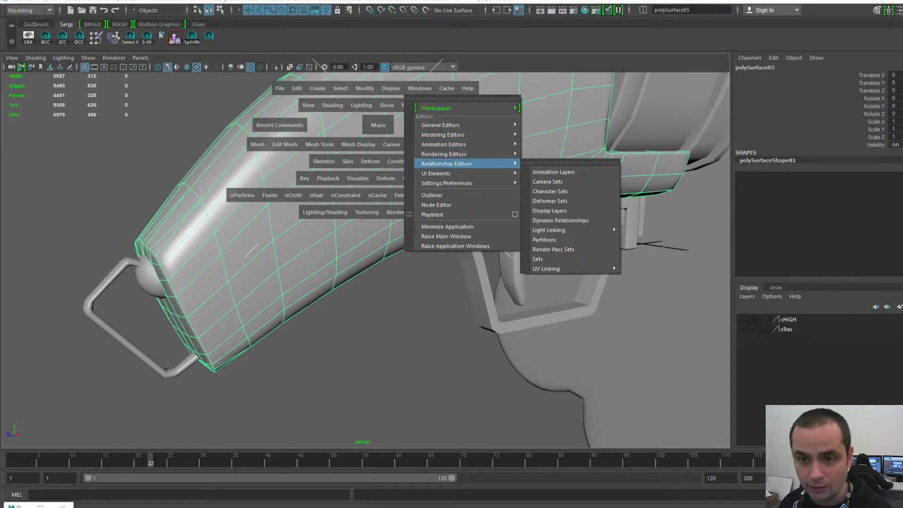
- Open the Outliner, expand group14 and park the window beside the model
{"action": "left_click", "coordinate": [438, 195]}
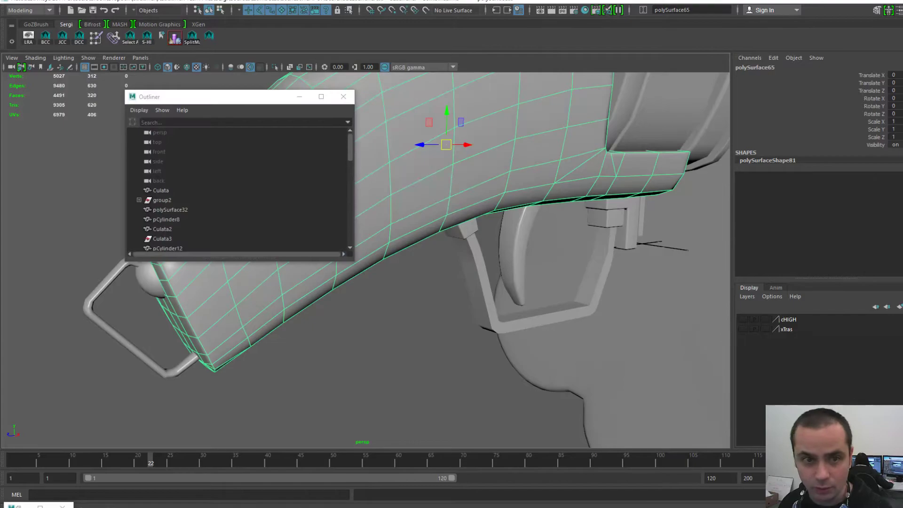
{"action": "double_click", "coordinate": [188, 96]}
{"action": "left_click", "coordinate": [15, 331]}
{"action": "double_click", "coordinate": [226, 1]}
{"action": "left_click_drag", "start_coordinate": [228, 103], "coordinate": [719, 73]}
{"action": "scroll", "coordinate": [366, 260], "scroll_direction": "down", "scroll_amount": 2}
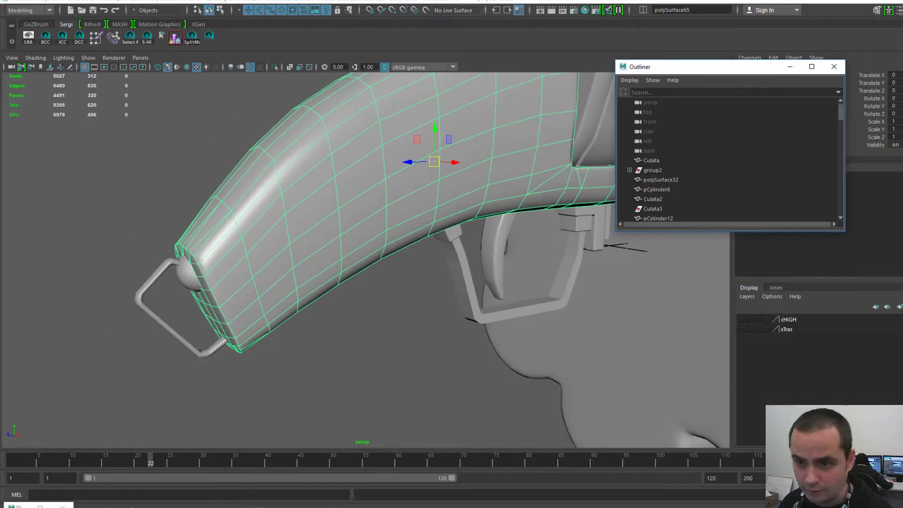
- Select the small cube in the viewport, find it in the Outliner and make the Outliner taller
{"action": "left_click", "coordinate": [453, 233]}
{"action": "key", "text": "f"}
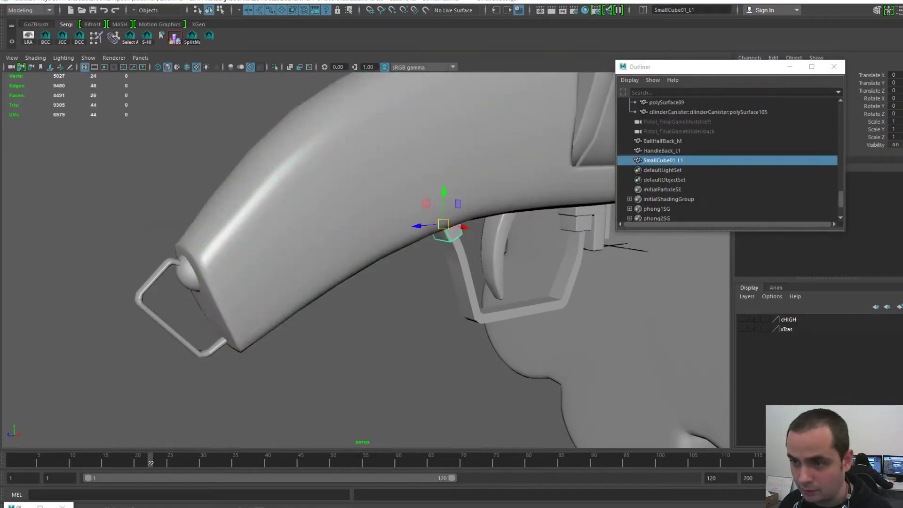
{"action": "scroll", "coordinate": [727, 160], "scroll_direction": "up", "scroll_amount": 3}
{"action": "scroll", "coordinate": [728, 160], "scroll_direction": "down", "scroll_amount": 4}
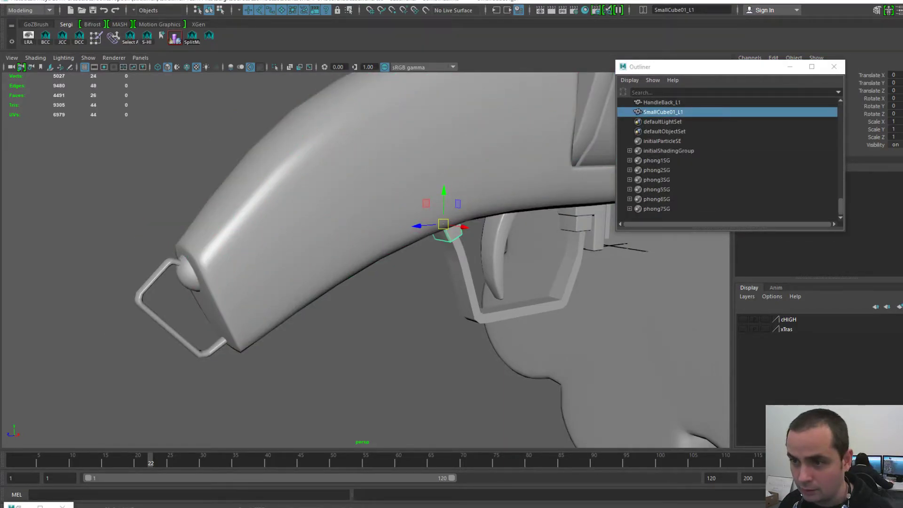
{"action": "left_click_drag", "start_coordinate": [663, 71], "coordinate": [668, 79]}
{"action": "left_click_drag", "start_coordinate": [821, 239], "coordinate": [821, 409]}
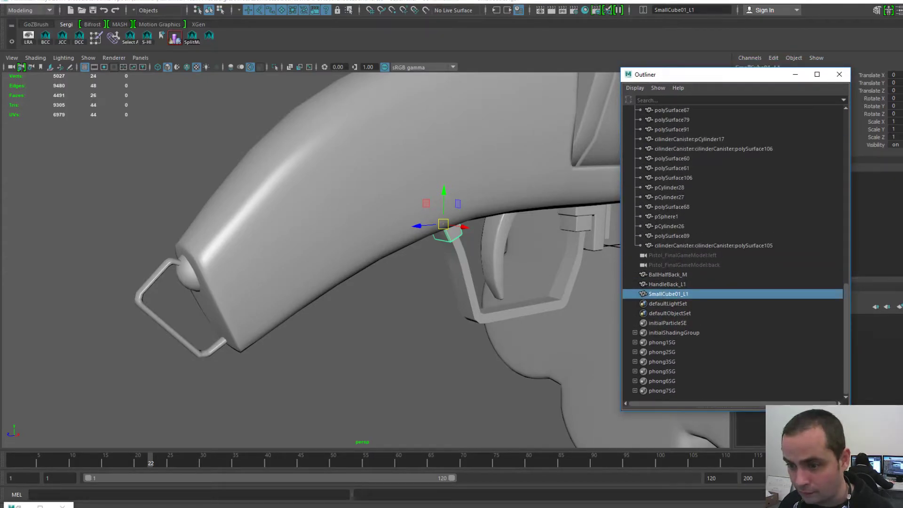
{"action": "scroll", "coordinate": [732, 254], "scroll_direction": "up", "scroll_amount": 9}
{"action": "scroll", "coordinate": [732, 254], "scroll_direction": "up", "scroll_amount": 6}
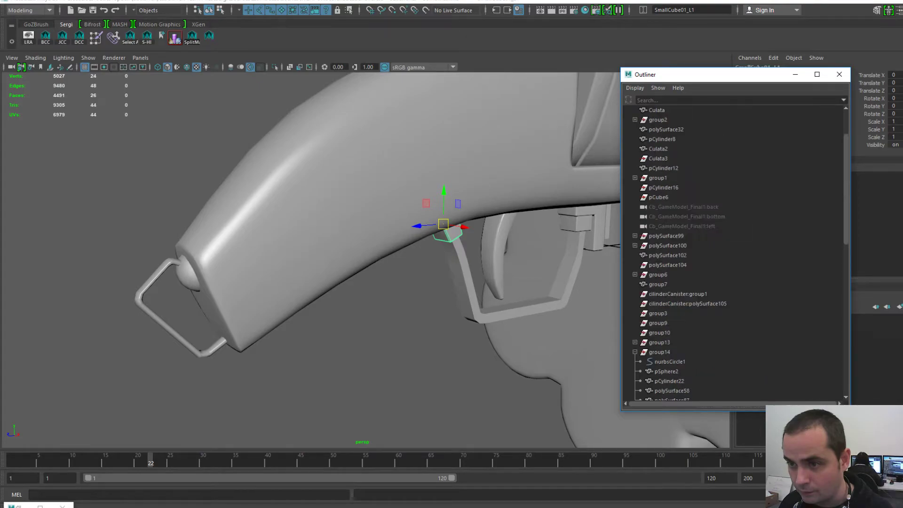
- Delete history on all objects in the scene
{"action": "key", "text": "space"}
{"action": "left_click", "coordinate": [374, 97]}
{"action": "mouse_move", "coordinate": [494, 223]}
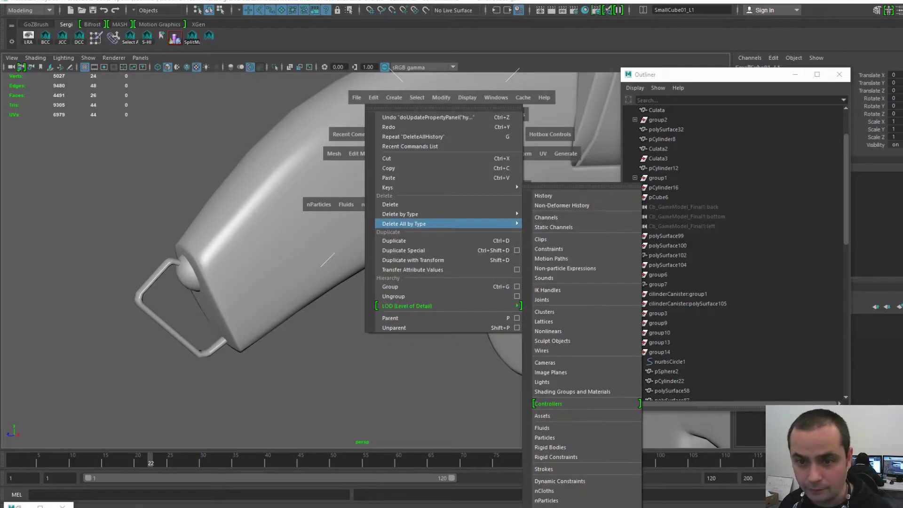
{"action": "left_click", "coordinate": [545, 196]}
- Delete Culata3, group1, pCylinder16, pCube6 and the extra back, bottom and left cameras
{"action": "left_click", "coordinate": [658, 158]}
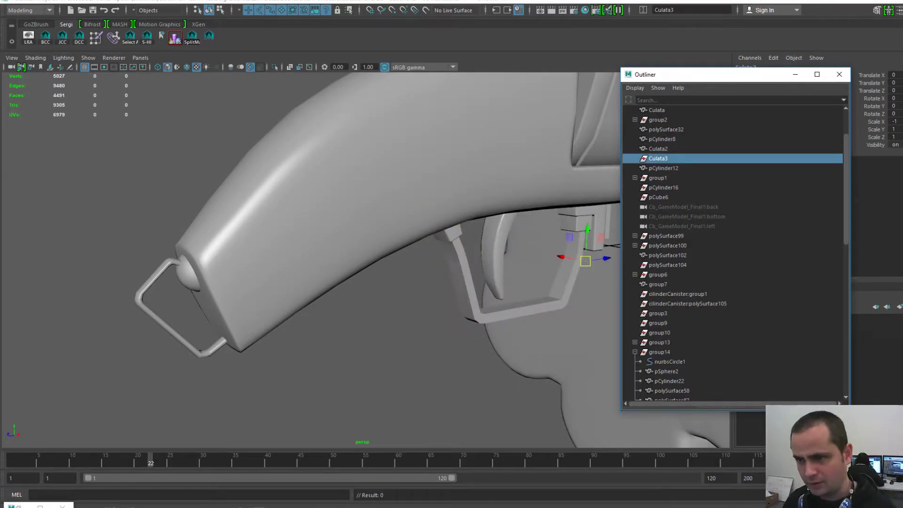
{"action": "key", "text": "Delete"}
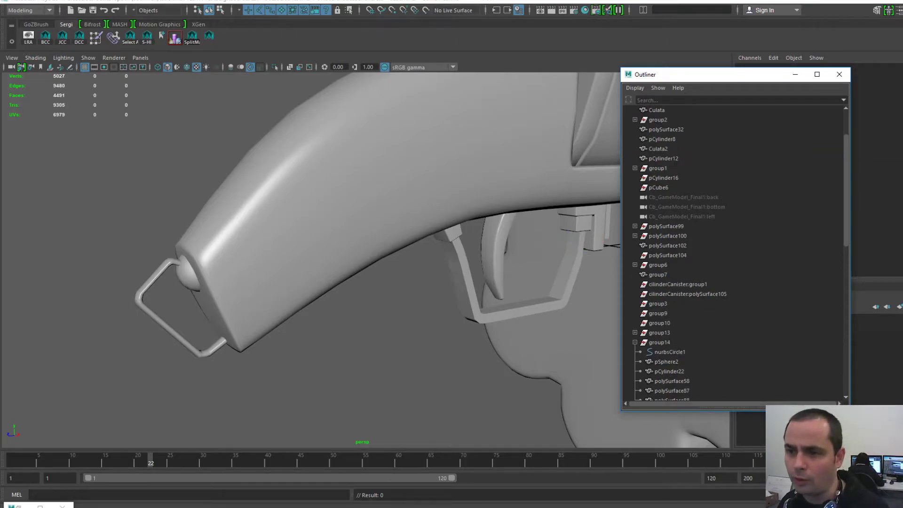
{"action": "left_click", "coordinate": [635, 169]}
{"action": "left_click", "coordinate": [658, 168]}
{"action": "key", "text": "Delete"}
{"action": "left_click", "coordinate": [661, 168]}
{"action": "key", "text": "Delete"}
{"action": "left_click", "coordinate": [659, 168]}
{"action": "key", "text": "Delete"}
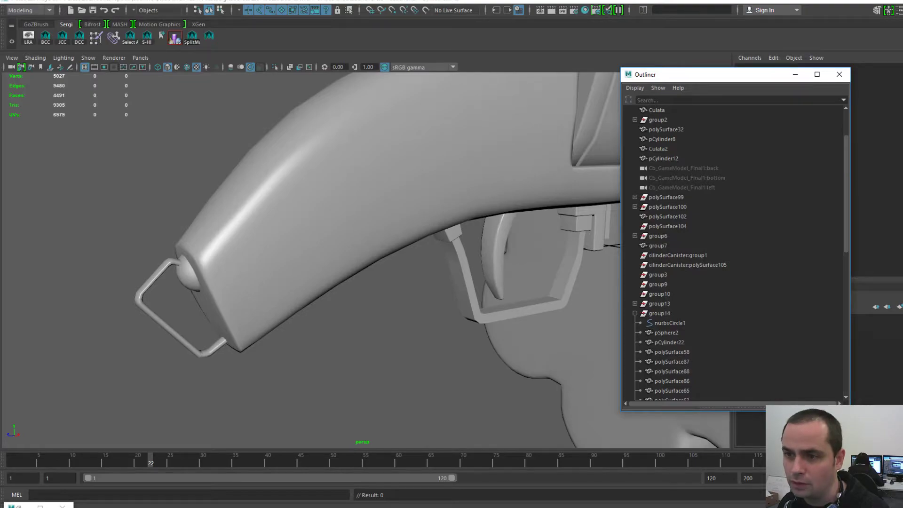
{"action": "left_click", "coordinate": [684, 168]}
{"action": "left_click", "coordinate": [682, 188], "text": "shift"}
{"action": "key", "text": "Delete"}
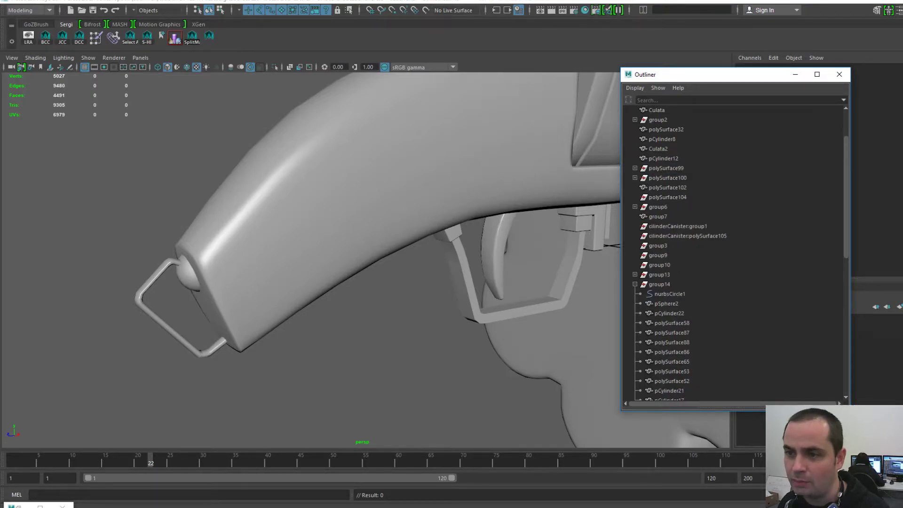
- Delete polySurface99, polySurface100, polySurface104 and group6 with all its parts
{"action": "left_click", "coordinate": [635, 169]}
{"action": "left_click", "coordinate": [666, 169]}
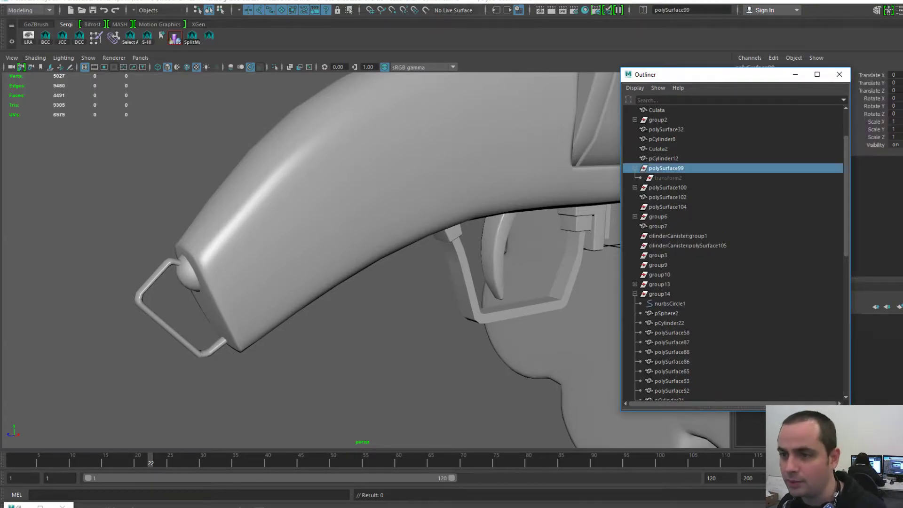
{"action": "mouse_move", "coordinate": [405, 260]}
{"action": "right_mouse_down", "text": "alt"}
{"action": "mouse_move", "coordinate": [245, 260]}
{"action": "mouse_move", "coordinate": [395, 260]}
{"action": "right_mouse_up", "text": "alt"}
{"action": "key", "text": "Delete"}
{"action": "left_click", "coordinate": [635, 168]}
{"action": "left_click", "coordinate": [667, 168]}
{"action": "key", "text": "Delete"}
{"action": "left_click", "coordinate": [667, 177]}
{"action": "key", "text": "Delete"}
{"action": "left_click", "coordinate": [635, 178]}
{"action": "left_click", "coordinate": [641, 187]}
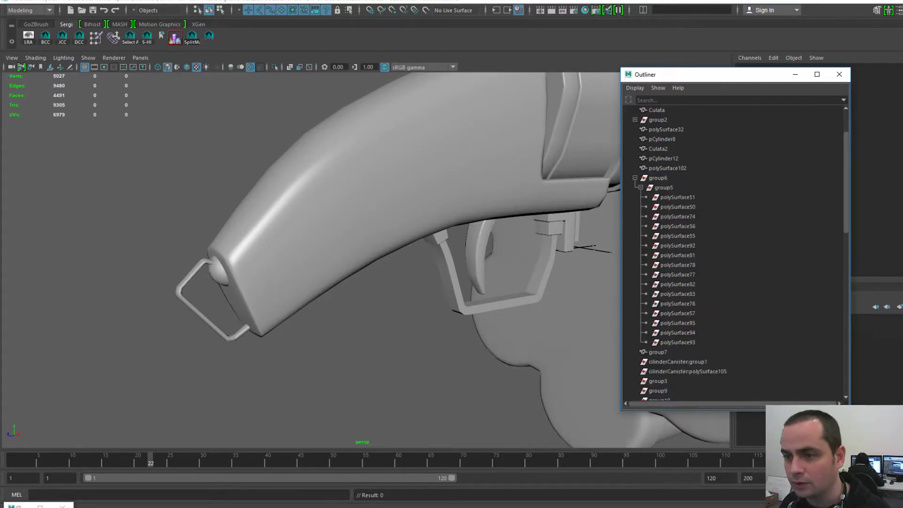
{"action": "left_click", "coordinate": [658, 178]}
{"action": "key", "text": "Delete"}
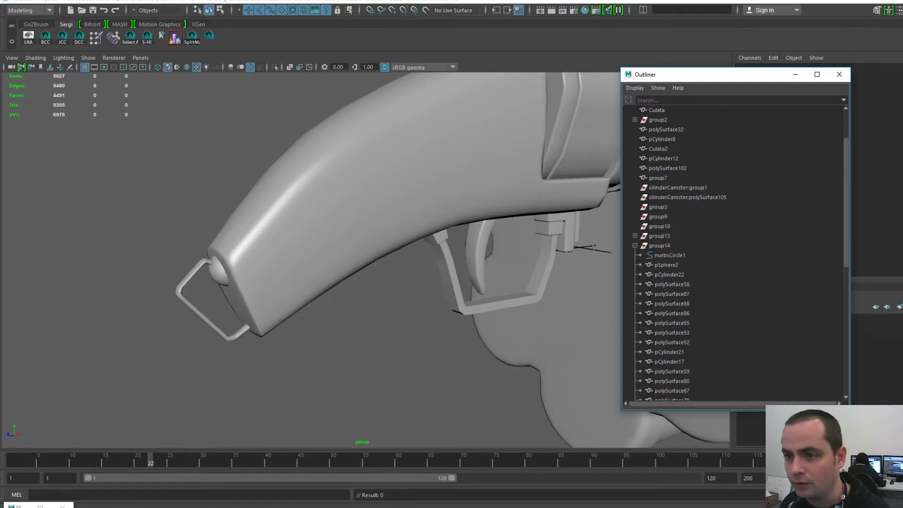
- Delete group2 with its children, then group3 and group10
{"action": "left_click", "coordinate": [636, 120]}
{"action": "left_click", "coordinate": [672, 130]}
{"action": "left_click", "coordinate": [672, 158]}
{"action": "left_click", "coordinate": [658, 120]}
{"action": "key", "text": "Delete"}
{"action": "left_click", "coordinate": [658, 197]}
{"action": "key", "text": "Delete"}
{"action": "left_click", "coordinate": [659, 197]}
{"action": "left_click", "coordinate": [659, 198]}
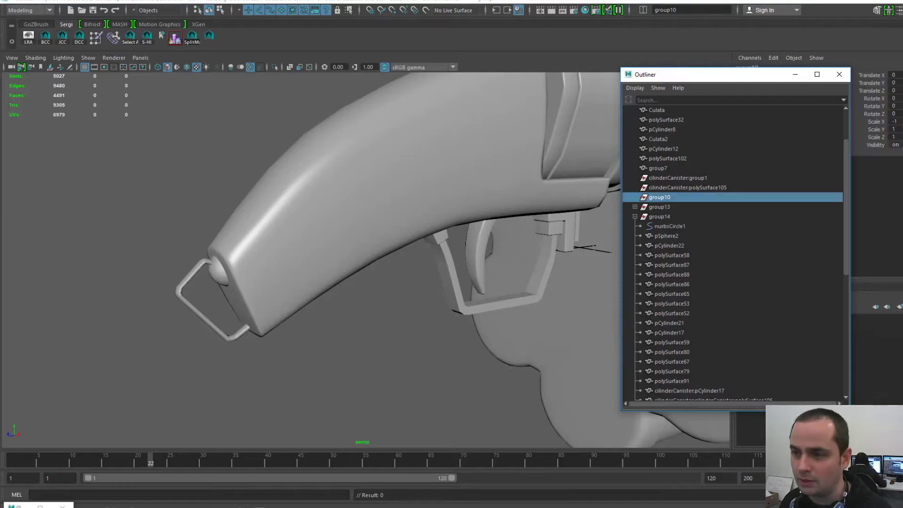
{"action": "key", "text": "Delete"}
- Delete cilinderCanister:group1 and the stray cilinderCanister:polySurface105 surface
{"action": "left_click", "coordinate": [677, 179]}
{"action": "key", "text": "Delete"}
{"action": "left_click", "coordinate": [678, 178]}
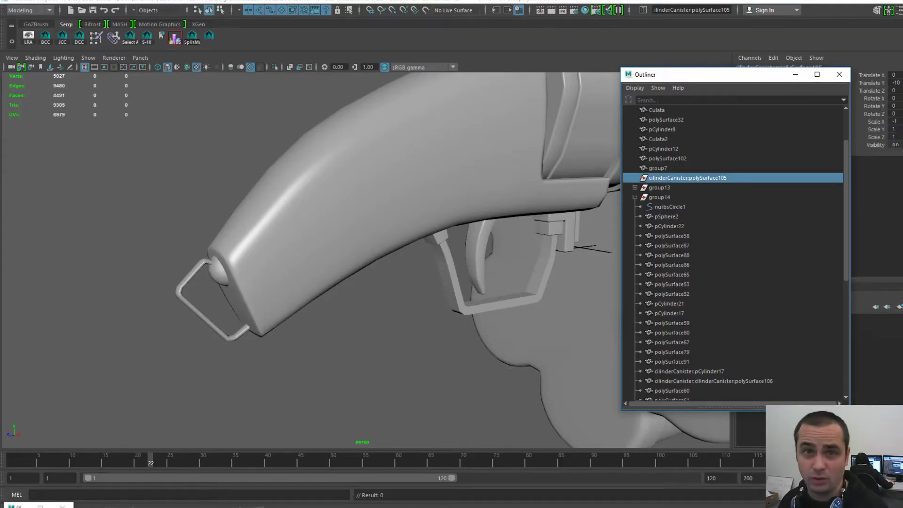
{"action": "key", "text": "Delete"}
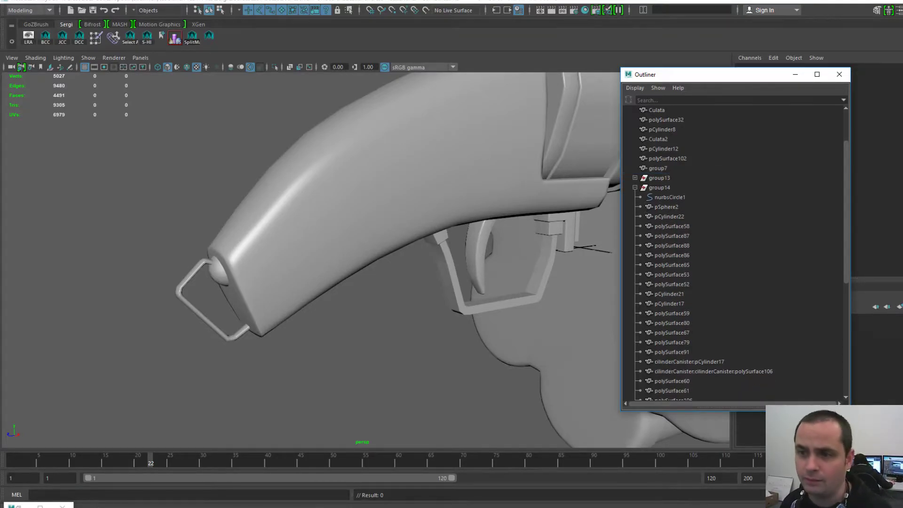
- Delete the group13 hierarchy containing group11 and group12, then orbit to the muzzle
{"action": "left_click", "coordinate": [635, 178]}
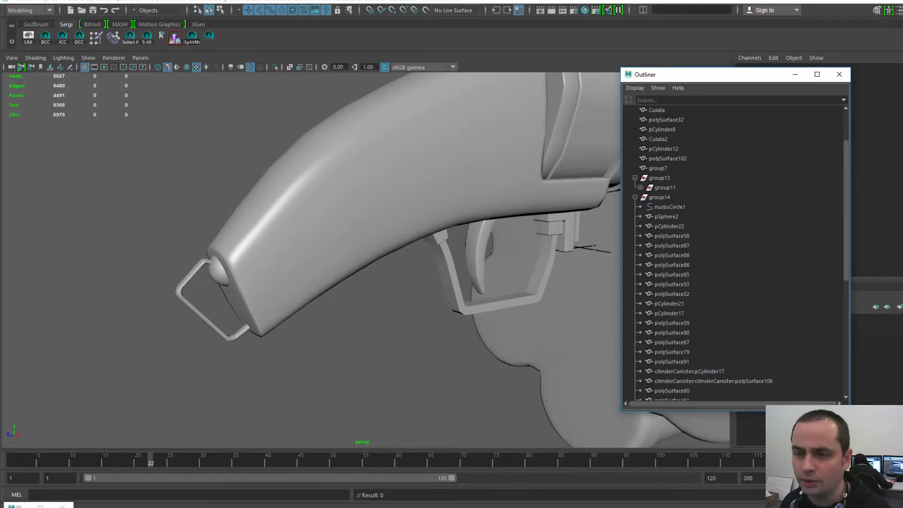
{"action": "left_click", "coordinate": [641, 187]}
{"action": "left_click", "coordinate": [660, 177]}
{"action": "key", "text": "Delete"}
{"action": "scroll", "coordinate": [366, 260], "scroll_direction": "down", "scroll_amount": 8}
{"action": "left_click_drag", "start_coordinate": [405, 264], "coordinate": [395, 245], "text": "alt"}
{"action": "scroll", "coordinate": [366, 260], "scroll_direction": "up", "scroll_amount": 4}
{"action": "scroll", "coordinate": [366, 260], "scroll_direction": "up", "scroll_amount": 2}
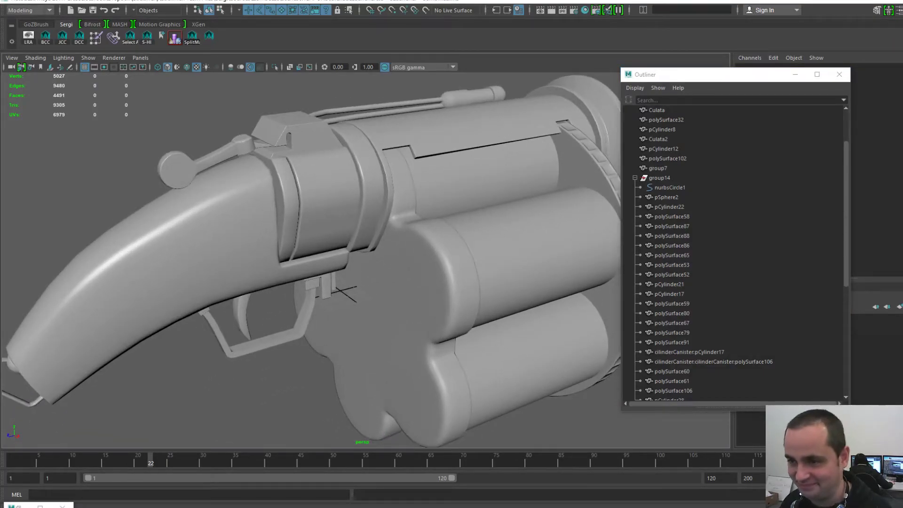
- Delete the nurbsCircle1 curve and select group14 to check its remaining contents
{"action": "left_click", "coordinate": [670, 188]}
{"action": "left_click_drag", "start_coordinate": [377, 264], "coordinate": [357, 240], "text": "alt"}
{"action": "left_click", "coordinate": [732, 207]}
{"action": "left_click", "coordinate": [732, 188]}
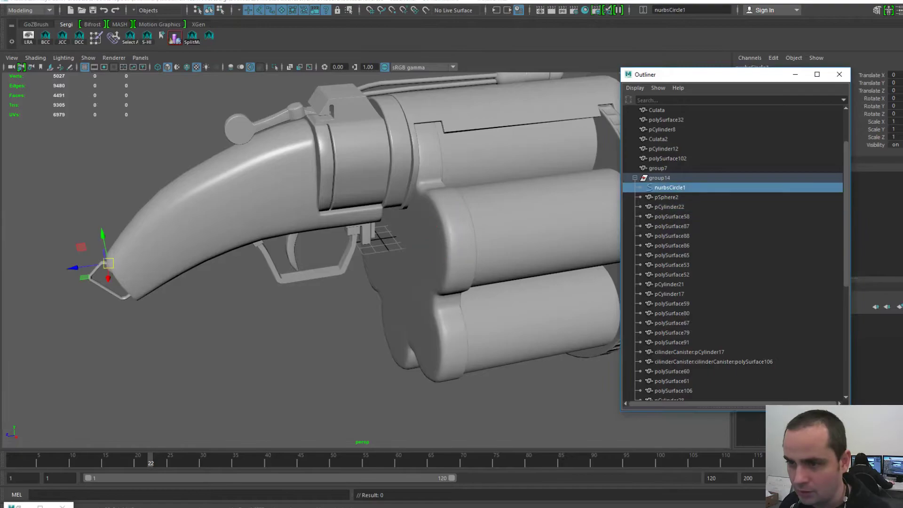
{"action": "key", "text": "Delete"}
{"action": "left_click", "coordinate": [660, 178]}
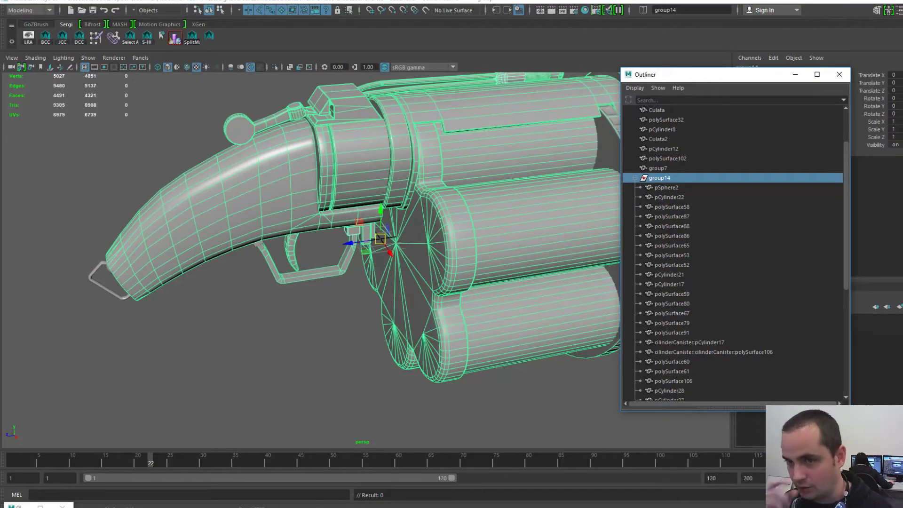
{"action": "scroll", "coordinate": [734, 254], "scroll_direction": "down", "scroll_amount": 7}
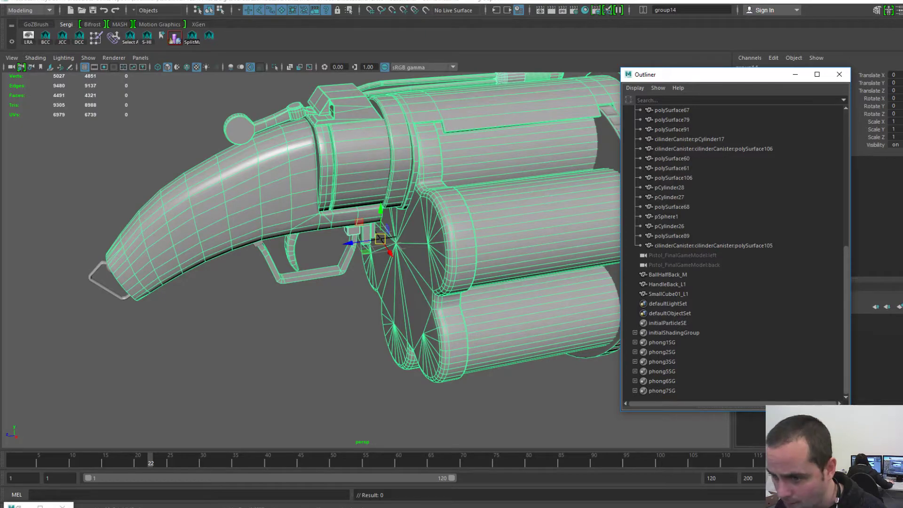
- Rename SmallCube01_L1 to SmallCube01_L2, then rename it back to SmallCube01_L1
{"action": "double_click", "coordinate": [669, 294]}
{"action": "left_click", "coordinate": [689, 294]}
{"action": "key", "text": "BackSpace"}
{"action": "type", "text": "2"}
{"action": "key", "text": "Return"}
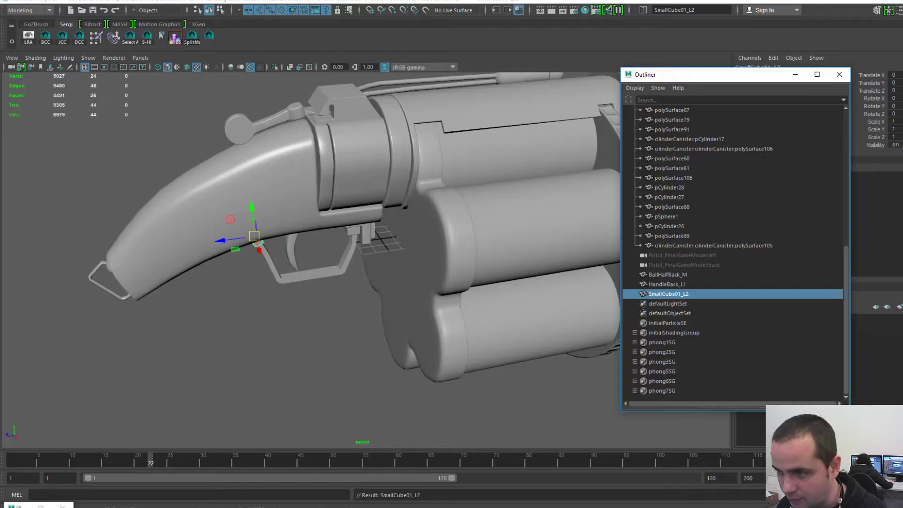
{"action": "left_click_drag", "start_coordinate": [706, 74], "coordinate": [582, 72]}
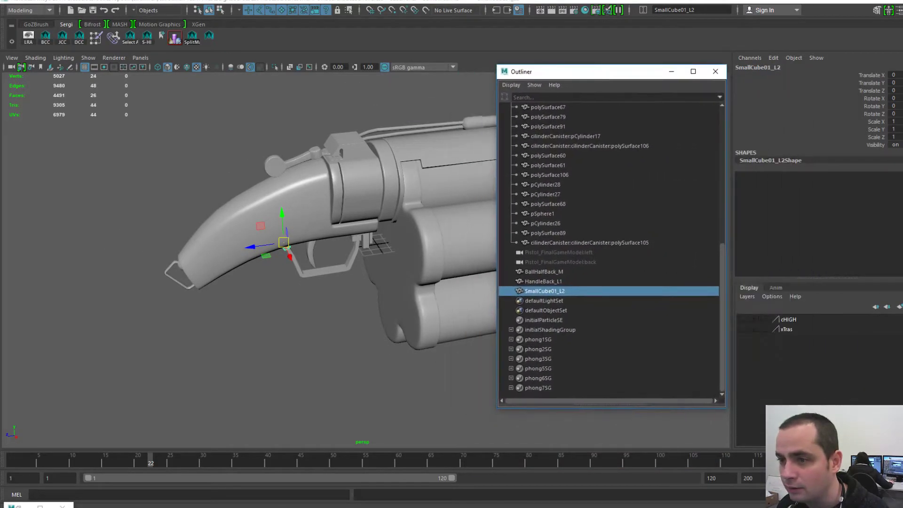
{"action": "double_click", "coordinate": [544, 292]}
{"action": "left_click", "coordinate": [566, 291]}
{"action": "key", "text": "BackSpace"}
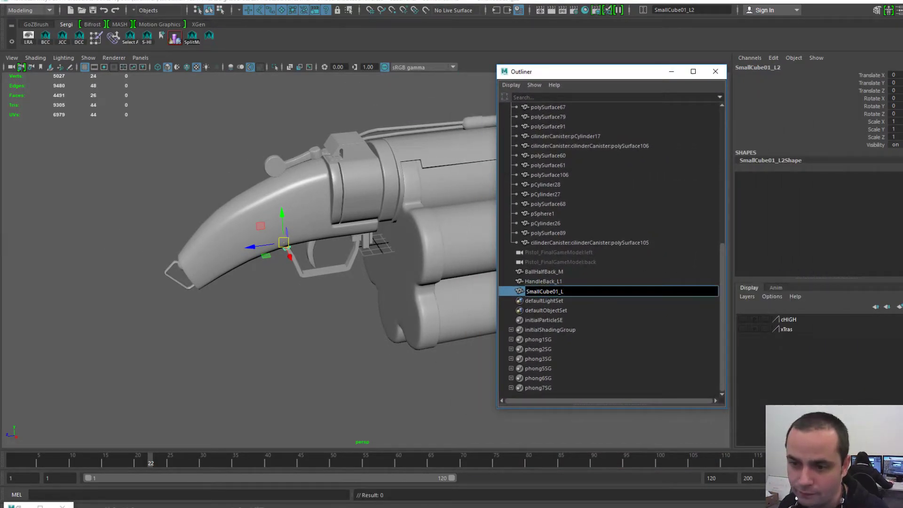
{"action": "type", "text": "1"}
{"action": "key", "text": "Return"}
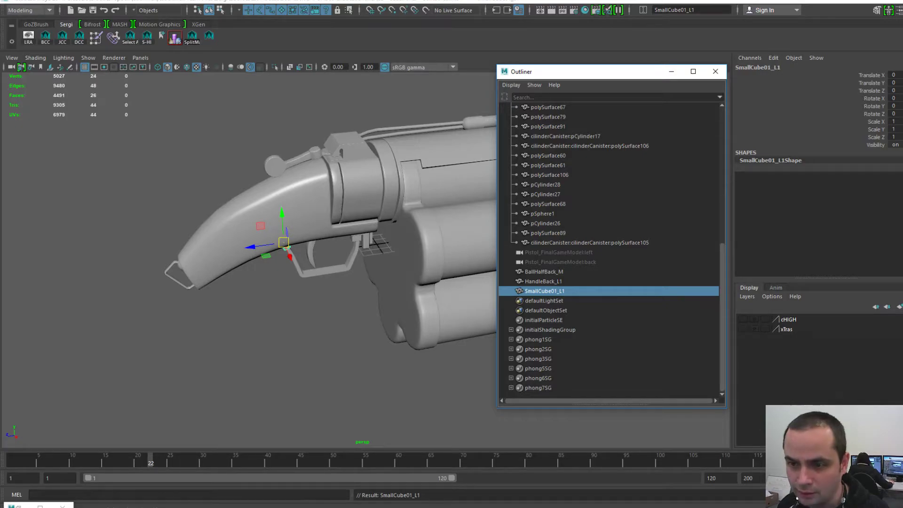
- Move the Outliner off screen, frame the trigger guard and pull back to the whole gun
{"action": "scroll", "coordinate": [609, 249], "scroll_direction": "up", "scroll_amount": 9}
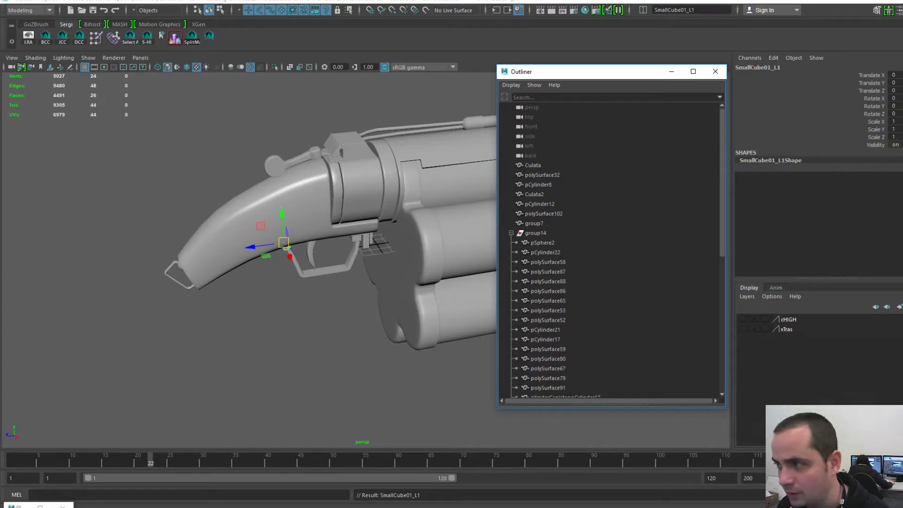
{"action": "left_click_drag", "start_coordinate": [635, 71], "coordinate": [902, 71]}
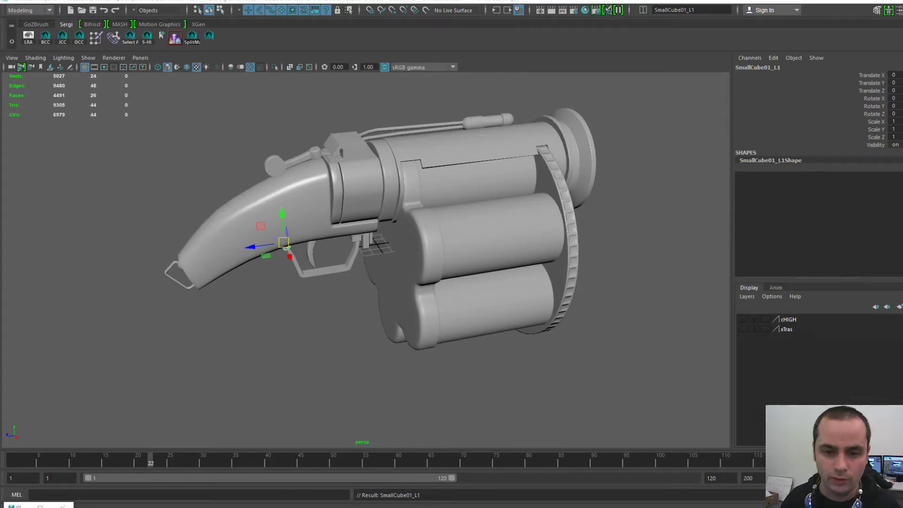
{"action": "left_click", "coordinate": [329, 301]}
{"action": "left_click", "coordinate": [327, 271]}
{"action": "key", "text": "f"}
{"action": "left_click_drag", "start_coordinate": [400, 264], "coordinate": [410, 237], "text": "alt"}
{"action": "right_click_drag", "start_coordinate": [409, 237], "coordinate": [348, 238], "text": "alt"}
{"action": "left_click_drag", "start_coordinate": [348, 237], "coordinate": [316, 247], "text": "alt"}
{"action": "right_click_drag", "start_coordinate": [315, 247], "coordinate": [277, 247], "text": "alt"}
{"action": "middle_click_drag", "start_coordinate": [278, 247], "coordinate": [270, 292], "text": "alt"}
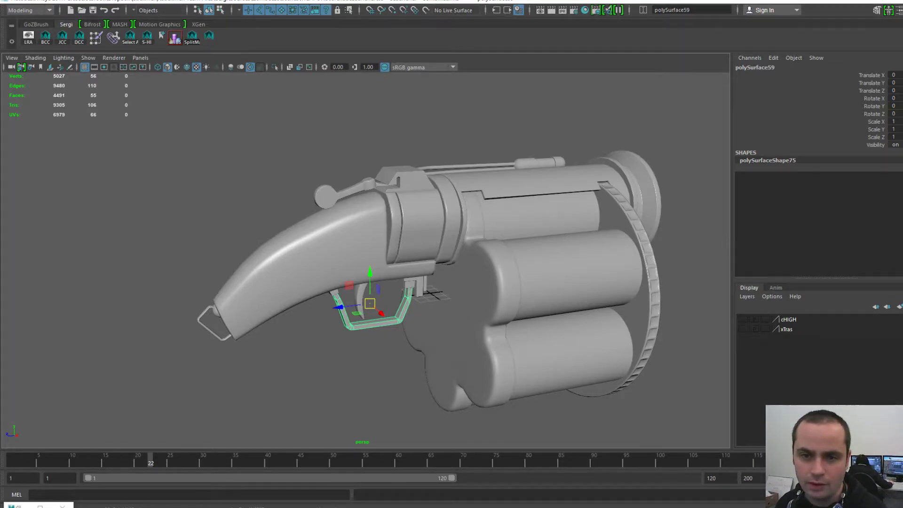
- Inspect the hammer, its ball joint and the sight box, then close in on the grip
{"action": "left_click", "coordinate": [347, 192]}
{"action": "left_click_drag", "start_coordinate": [348, 193], "coordinate": [348, 233], "text": "alt"}
{"action": "left_click", "coordinate": [370, 204]}
{"action": "left_click", "coordinate": [400, 186]}
{"action": "left_click_drag", "start_coordinate": [400, 186], "coordinate": [386, 144], "text": "alt"}
{"action": "left_click", "coordinate": [372, 136]}
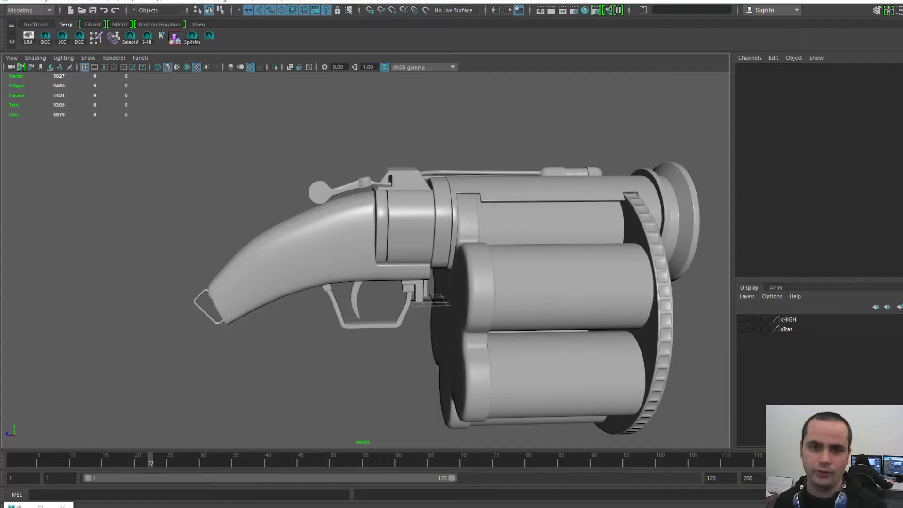
{"action": "middle_click_drag", "start_coordinate": [366, 260], "coordinate": [368, 212], "text": "alt"}
{"action": "right_click_drag", "start_coordinate": [368, 213], "coordinate": [418, 213], "text": "alt"}
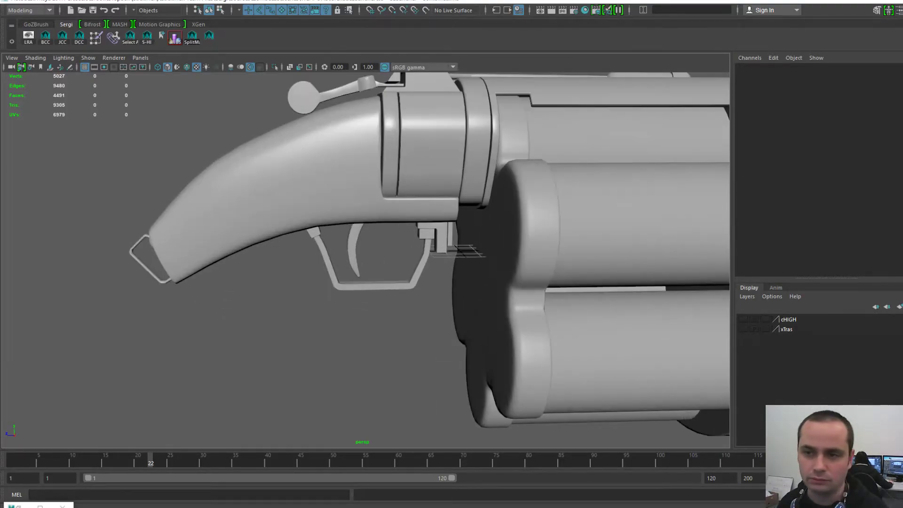
- Frame the trigger guard and bring its UV layout in the UV Editor beside the viewport
{"action": "left_click", "coordinate": [375, 285]}
{"action": "key", "text": "f"}
{"action": "middle_click_drag", "start_coordinate": [375, 285], "coordinate": [417, 306], "text": "alt"}
{"action": "right_click_drag", "start_coordinate": [416, 307], "coordinate": [360, 307], "text": "alt"}
{"action": "left_click_drag", "start_coordinate": [360, 307], "coordinate": [392, 314], "text": "alt"}
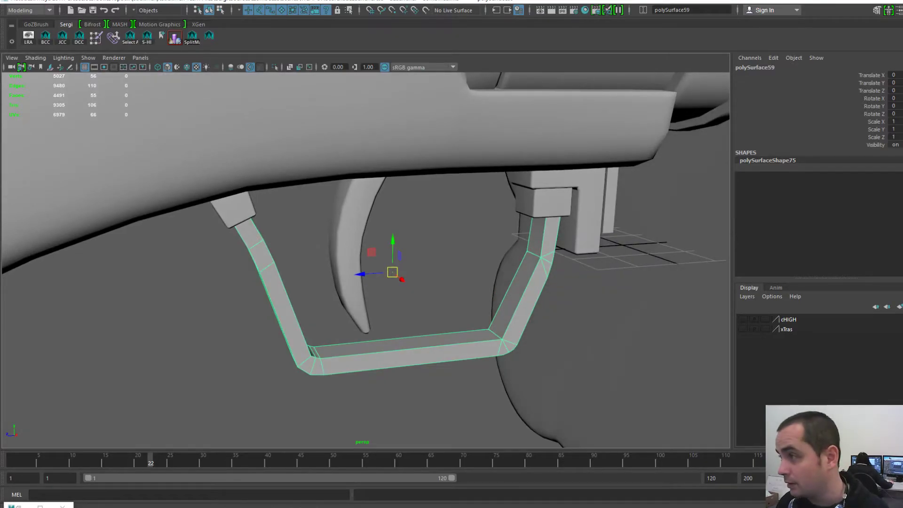
{"action": "left_click_drag", "start_coordinate": [902, 38], "coordinate": [528, 32]}
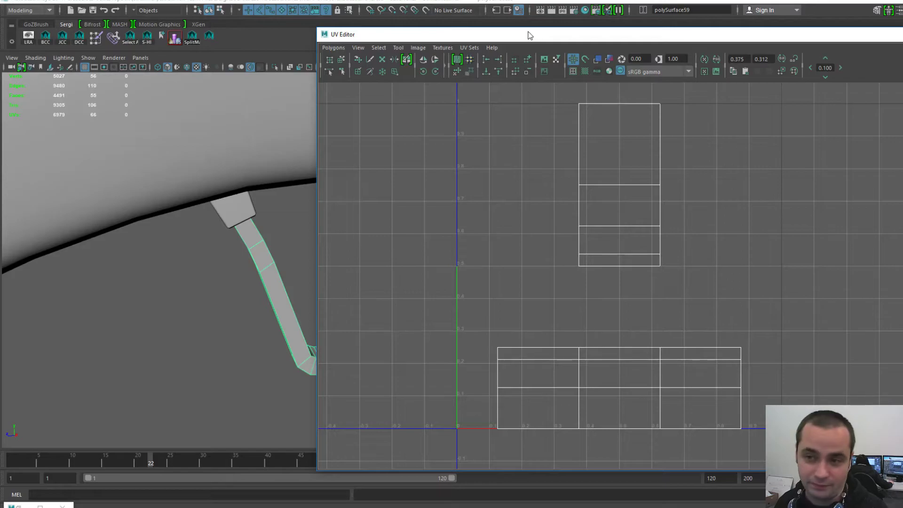
- Resize the panels and view the trigger guard from below, closing in on the trigger
{"action": "scroll", "coordinate": [612, 276], "scroll_direction": "down", "scroll_amount": 2}
{"action": "left_click_drag", "start_coordinate": [366, 37], "coordinate": [463, 37]}
{"action": "scroll", "coordinate": [339, 264], "scroll_direction": "down", "scroll_amount": 3}
{"action": "middle_click_drag", "start_coordinate": [339, 263], "coordinate": [252, 245], "text": "alt"}
{"action": "left_click_drag", "start_coordinate": [252, 245], "coordinate": [290, 263], "text": "alt"}
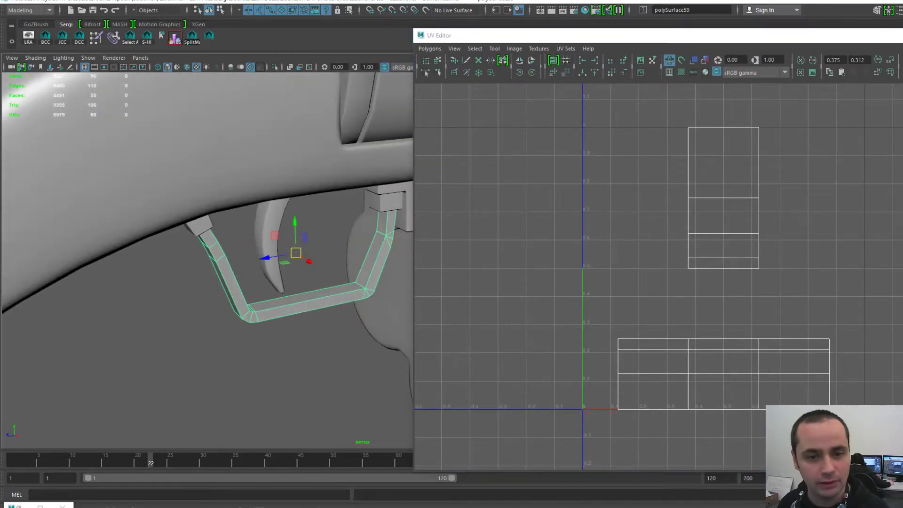
{"action": "scroll", "coordinate": [290, 264], "scroll_direction": "up", "scroll_amount": 3}
{"action": "middle_click_drag", "start_coordinate": [290, 264], "coordinate": [233, 256], "text": "alt"}
{"action": "left_click", "coordinate": [245, 367]}
{"action": "left_click_drag", "start_coordinate": [245, 367], "coordinate": [254, 315], "text": "alt"}
{"action": "scroll", "coordinate": [254, 301], "scroll_direction": "up", "scroll_amount": 3}
{"action": "middle_click_drag", "start_coordinate": [254, 301], "coordinate": [195, 318], "text": "alt"}
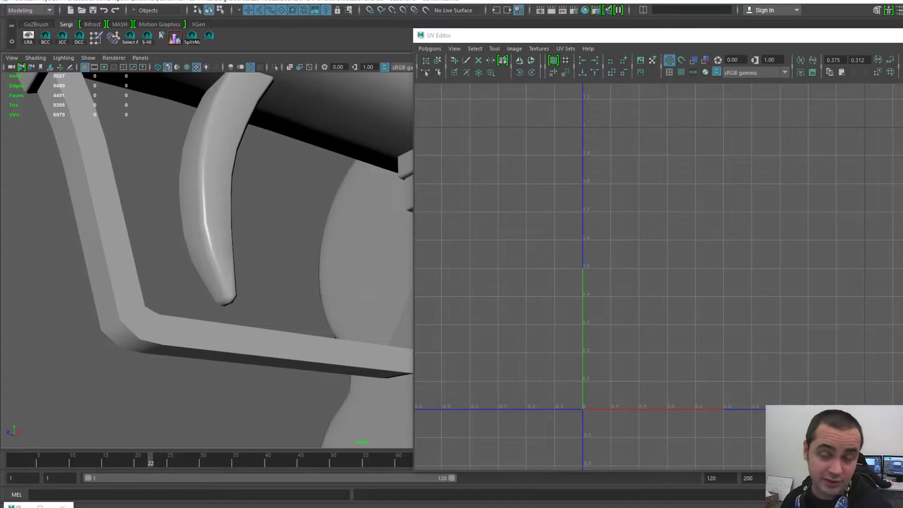
{"action": "scroll", "coordinate": [207, 263], "scroll_direction": "down", "scroll_amount": 4}
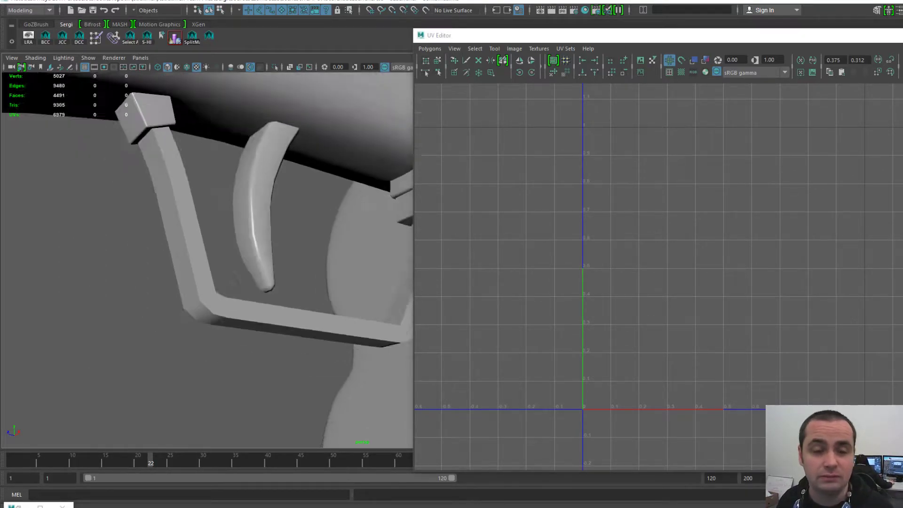
- Select the frame bar to show its UVs and orbit to its inner side
{"action": "left_click", "coordinate": [194, 257]}
{"action": "left_click_drag", "start_coordinate": [202, 254], "coordinate": [235, 263], "text": "alt"}
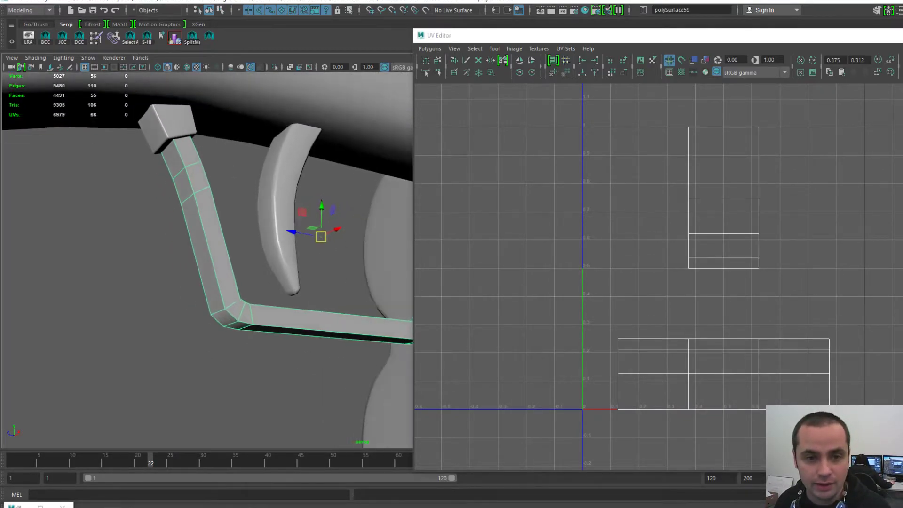
{"action": "left_click", "coordinate": [239, 264]}
{"action": "scroll", "coordinate": [240, 263], "scroll_direction": "up", "scroll_amount": 4}
{"action": "middle_click_drag", "start_coordinate": [240, 263], "coordinate": [351, 264], "text": "alt"}
{"action": "left_click_drag", "start_coordinate": [273, 254], "coordinate": [207, 294], "text": "alt"}
{"action": "scroll", "coordinate": [207, 294], "scroll_direction": "up", "scroll_amount": 4}
{"action": "middle_click_drag", "start_coordinate": [188, 339], "coordinate": [245, 264], "text": "alt"}
- Pick the edge at the frame bar's bend in edge mode, then return to object mode
{"action": "left_click", "coordinate": [221, 282]}
{"action": "key", "text": "F10"}
{"action": "left_click", "coordinate": [219, 280]}
{"action": "key", "text": "F8"}
{"action": "left_click", "coordinate": [160, 339]}
{"action": "scroll", "coordinate": [160, 339], "scroll_direction": "down", "scroll_amount": 4}
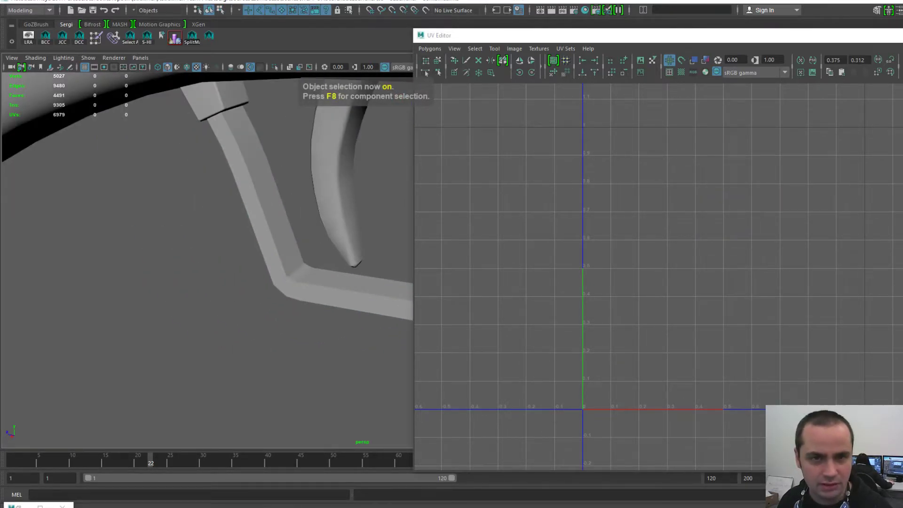
- Select the trigger guard and bring up the File commands from the hotbox
{"action": "left_click", "coordinate": [264, 225]}
{"action": "left_click_drag", "start_coordinate": [264, 226], "coordinate": [278, 221], "text": "alt"}
{"action": "scroll", "coordinate": [278, 222], "scroll_direction": "down", "scroll_amount": 4}
{"action": "middle_click_drag", "start_coordinate": [299, 150], "coordinate": [194, 148], "text": "alt"}
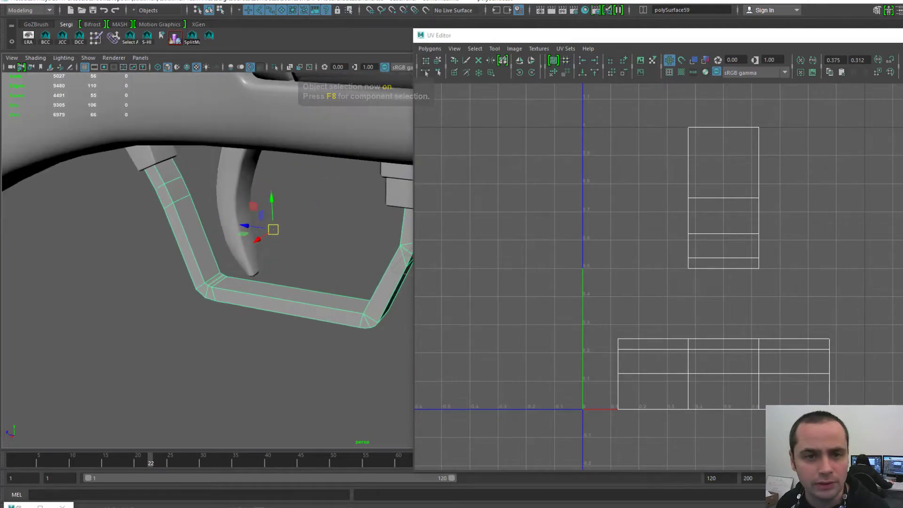
{"action": "key", "text": "space"}
{"action": "left_click", "coordinate": [95, 111]}
- Export the selected trigger frame to LOW/rest as TriggerFrame-L.obj, renaming from SmallCube01-L.obj
{"action": "left_click", "coordinate": [156, 246]}
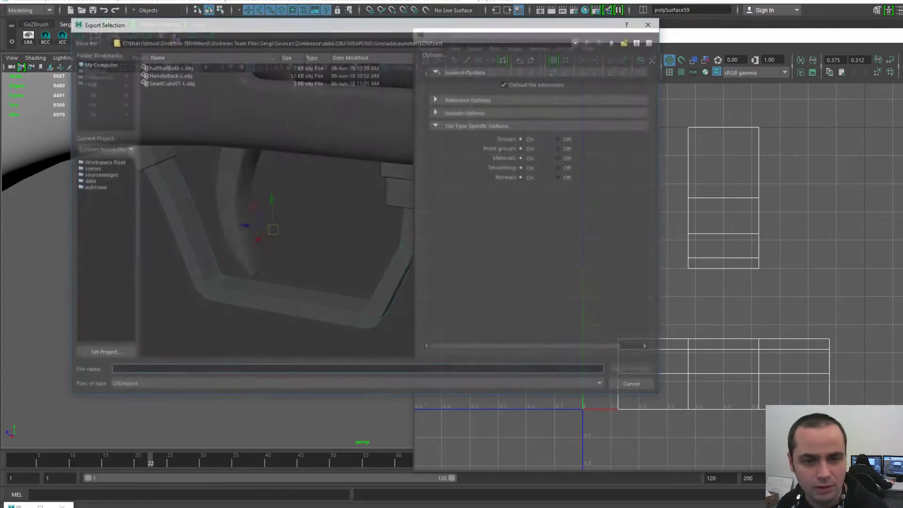
{"action": "left_click", "coordinate": [169, 82]}
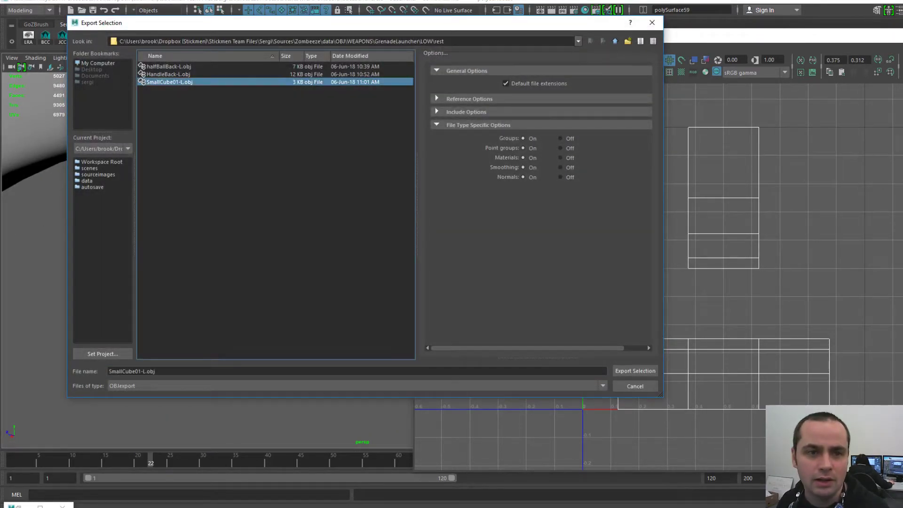
{"action": "left_click", "coordinate": [132, 372]}
{"action": "double_click", "coordinate": [132, 371]}
{"action": "key", "text": "BackSpace"}
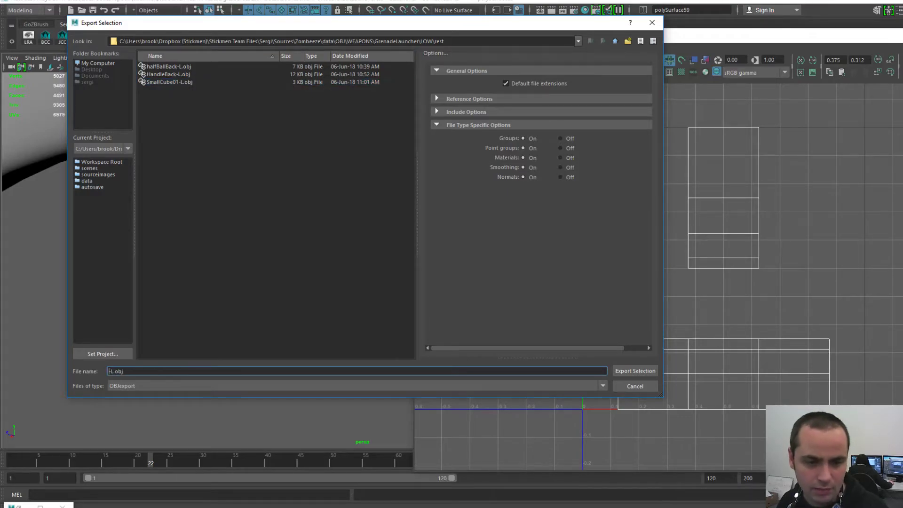
{"action": "type", "text": "Trigger"}
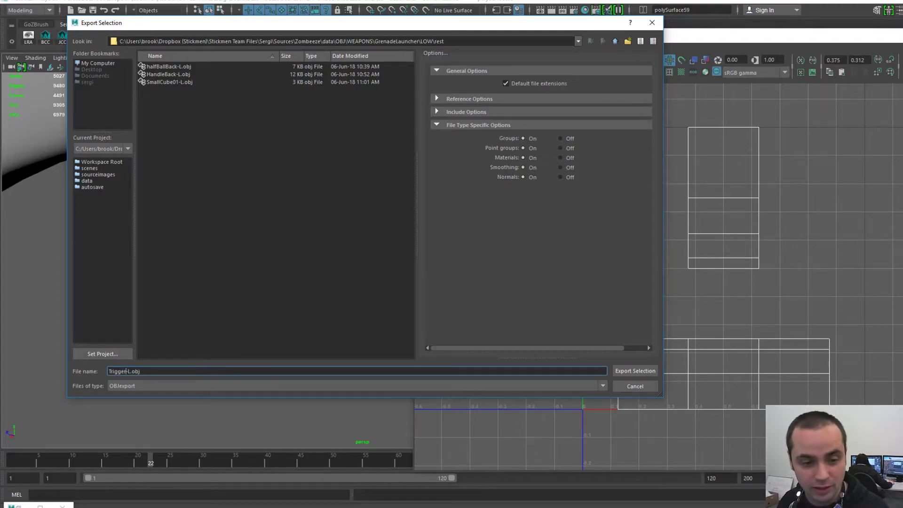
{"action": "type", "text": "F"}
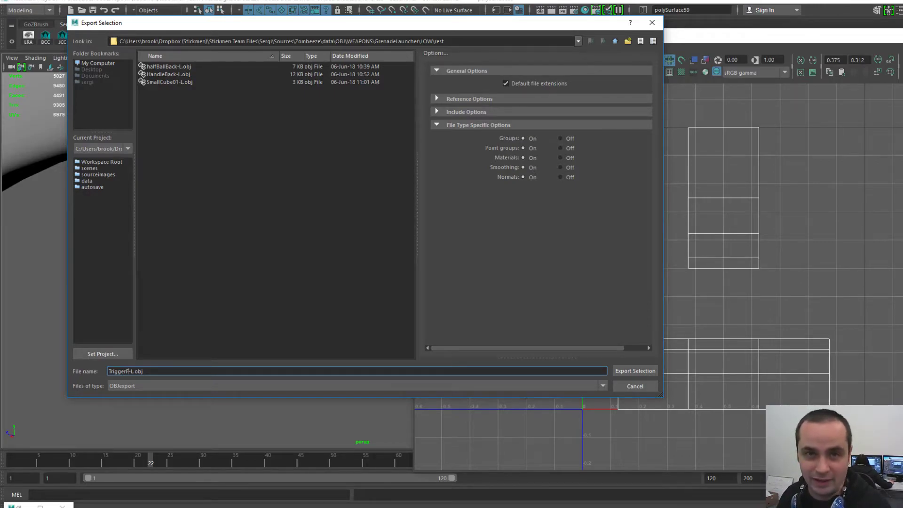
{"action": "type", "text": "rame"}
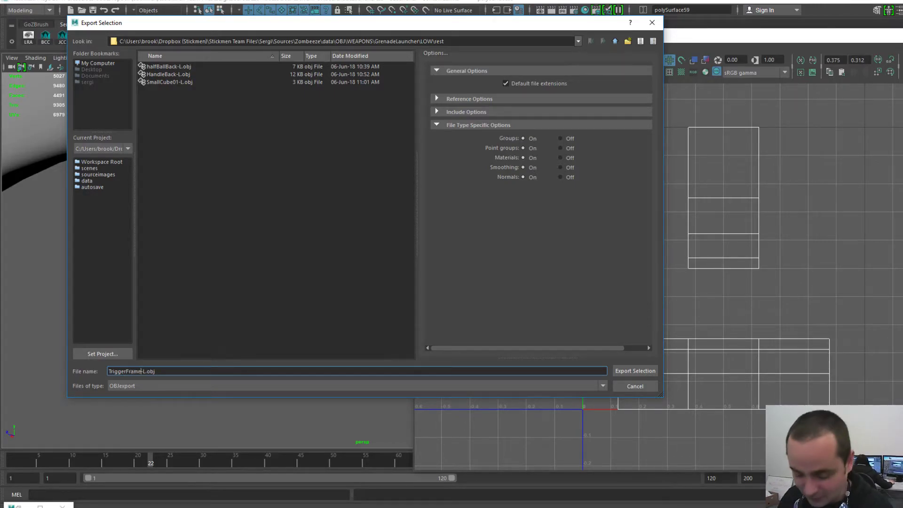
{"action": "key", "text": "Right"}
{"action": "key", "text": "Right"}
{"action": "key", "text": "Right"}
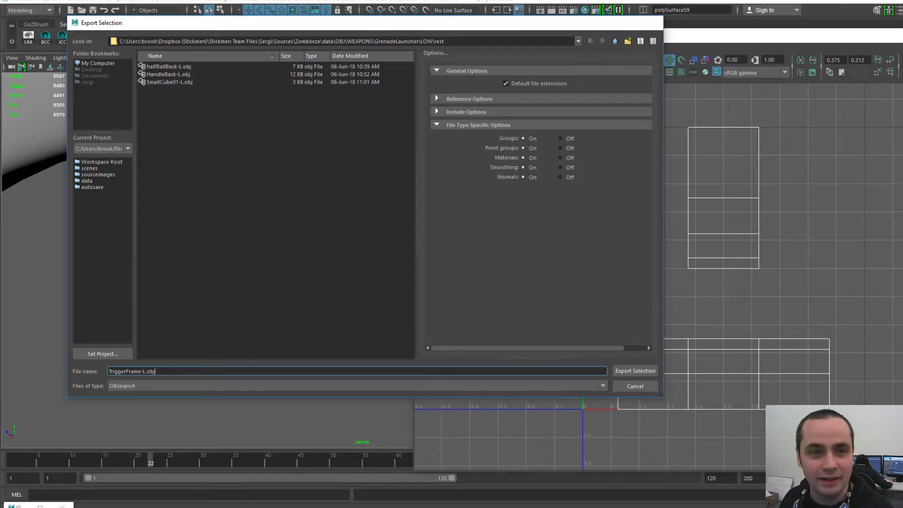
{"action": "key", "text": "Return"}
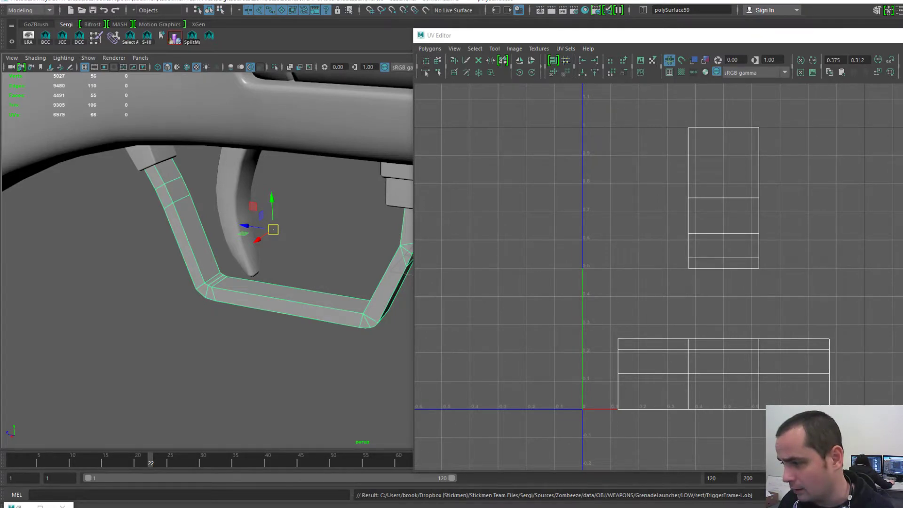
- In 3D-Coat, start a new scene without saving the old one
{"action": "key", "text": "alt+Tab"}
{"action": "left_click", "coordinate": [7, 9]}
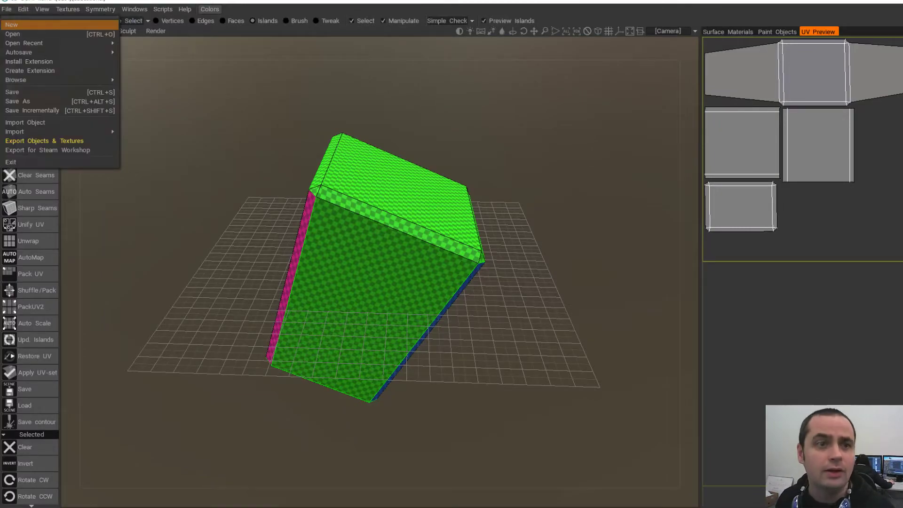
{"action": "left_click", "coordinate": [14, 24]}
{"action": "left_click", "coordinate": [377, 287]}
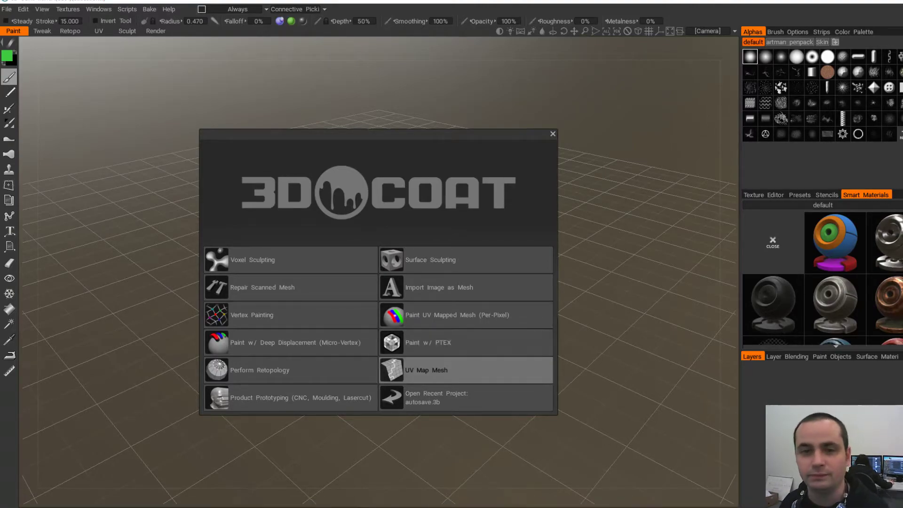
- Import TriggerFrame-L.obj via UV Map Mesh with UV Map Typing set to Auto-Mapping
{"action": "left_click", "coordinate": [466, 371]}
{"action": "left_click", "coordinate": [678, 141]}
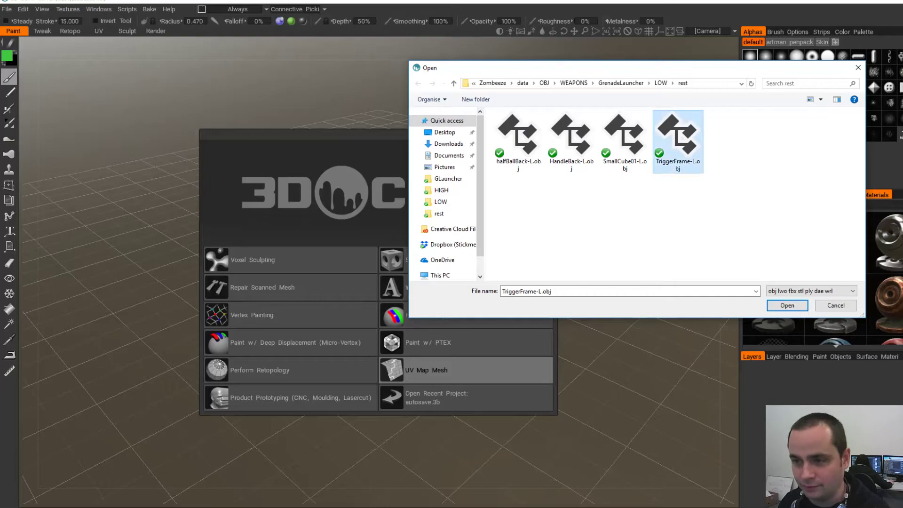
{"action": "key", "text": "Return"}
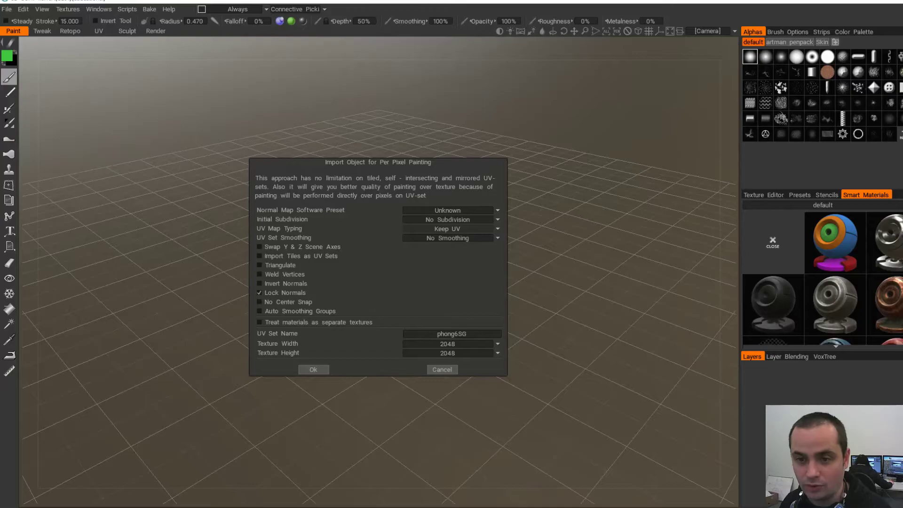
{"action": "left_click", "coordinate": [497, 228]}
{"action": "left_click", "coordinate": [494, 254]}
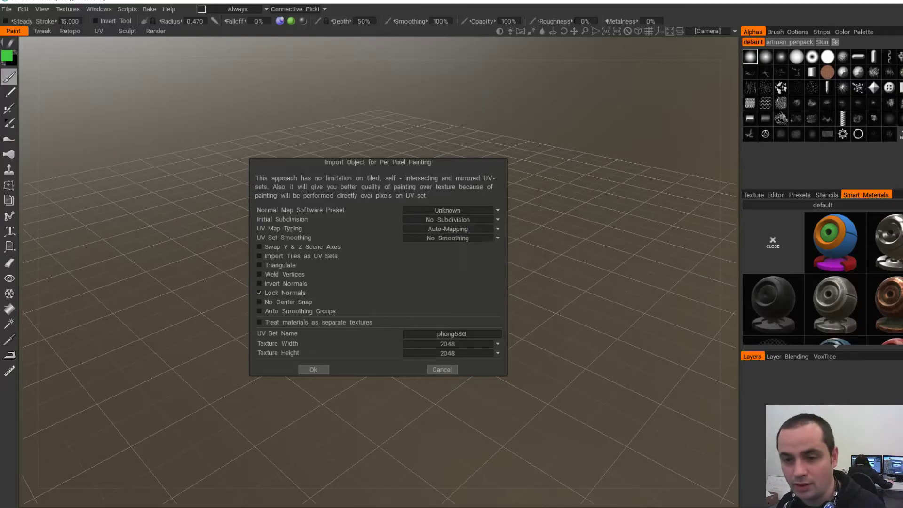
{"action": "left_click", "coordinate": [313, 369]}
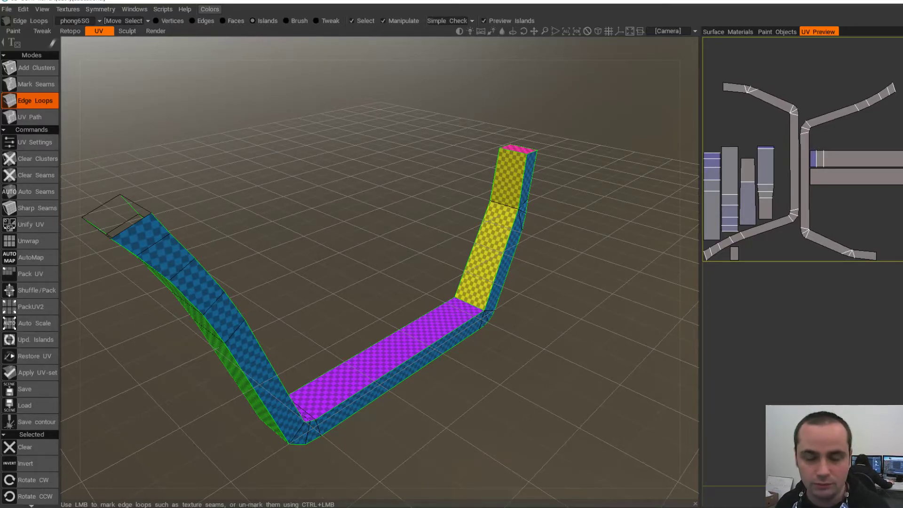
- Clear all existing seams from the trigger frame
{"action": "left_click_drag", "start_coordinate": [492, 240], "coordinate": [412, 231], "text": "alt"}
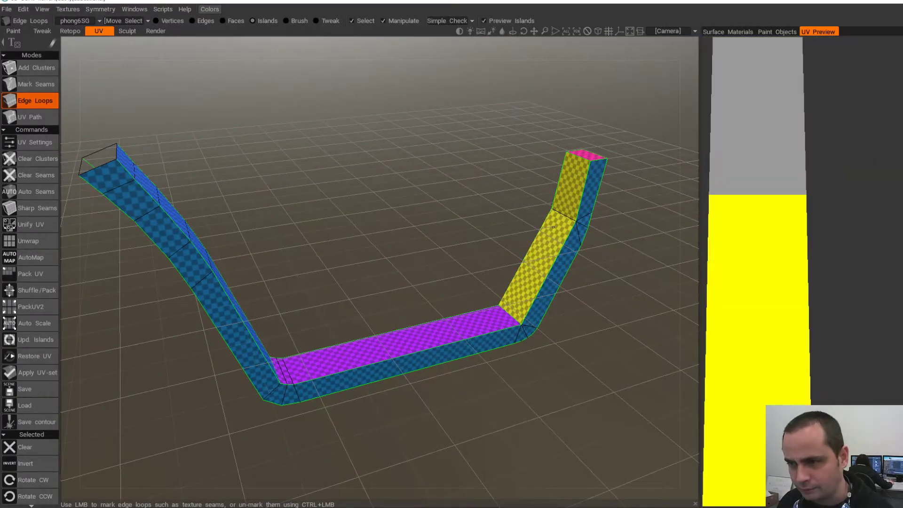
{"action": "left_click_drag", "start_coordinate": [358, 249], "coordinate": [447, 228], "text": "alt"}
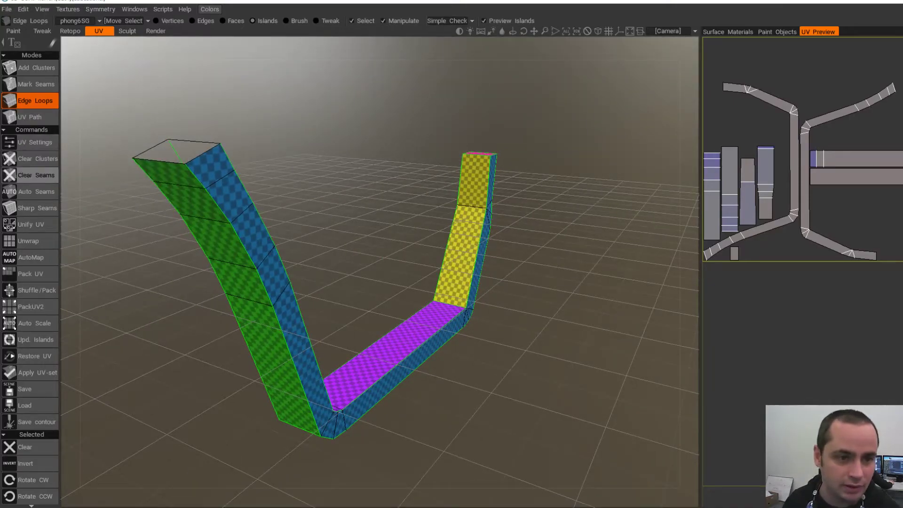
{"action": "left_click", "coordinate": [33, 175]}
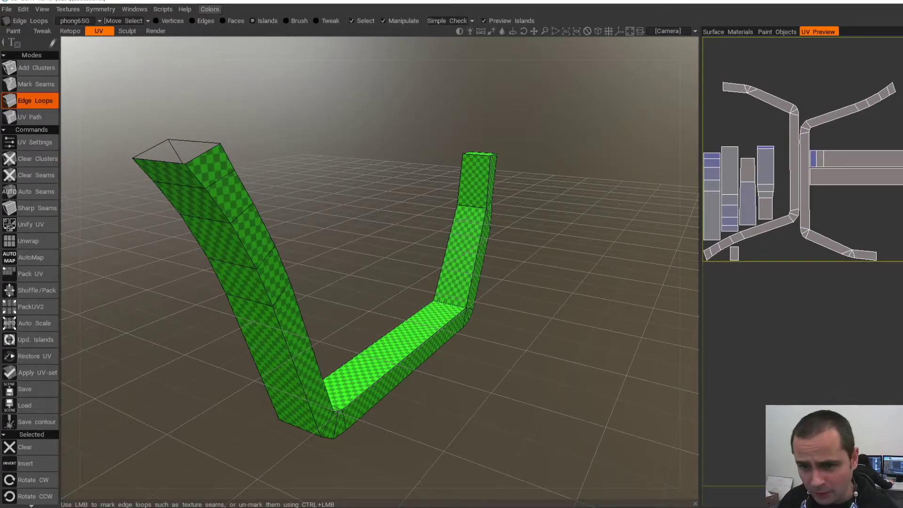
- Cut an edge loop that splits the right leg off as its own island
{"action": "left_click_drag", "start_coordinate": [301, 282], "coordinate": [155, 306], "text": "alt"}
{"action": "middle_click_drag", "start_coordinate": [155, 306], "coordinate": [249, 352], "text": "alt"}
{"action": "left_click_drag", "start_coordinate": [249, 348], "coordinate": [310, 297], "text": "alt"}
{"action": "middle_click_drag", "start_coordinate": [366, 228], "coordinate": [289, 167], "text": "alt"}
{"action": "left_click_drag", "start_coordinate": [471, 253], "coordinate": [447, 252], "text": "alt"}
{"action": "middle_click_drag", "start_coordinate": [447, 251], "coordinate": [287, 249], "text": "alt"}
{"action": "left_click_drag", "start_coordinate": [287, 249], "coordinate": [306, 251], "text": "alt"}
{"action": "left_click", "coordinate": [430, 353]}
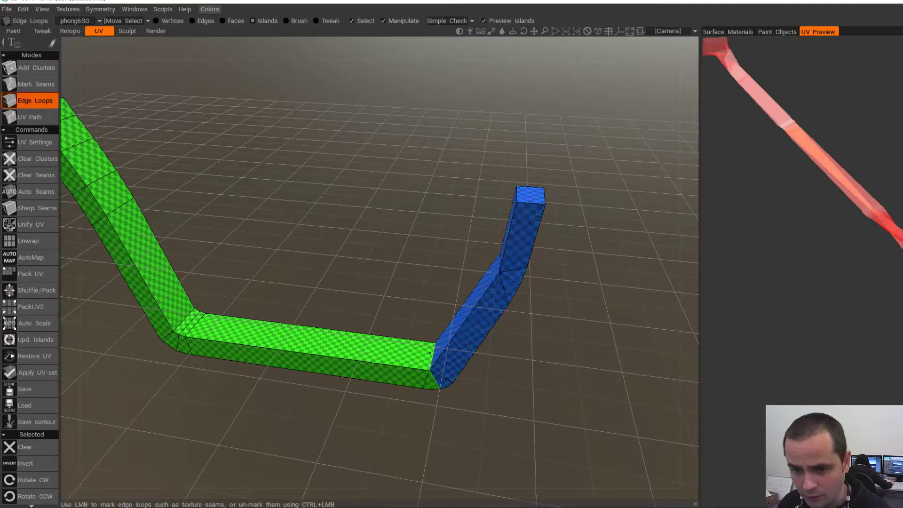
- Mark an edge-loop seam along the blue leg, then inspect the bend and block top
{"action": "left_click_drag", "start_coordinate": [424, 306], "coordinate": [325, 233], "text": "alt"}
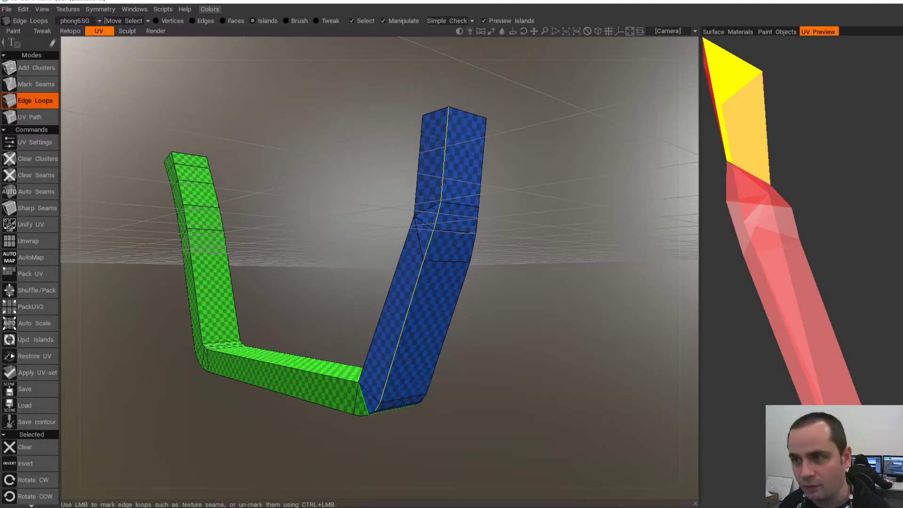
{"action": "left_click", "coordinate": [445, 184]}
{"action": "left_click_drag", "start_coordinate": [445, 183], "coordinate": [479, 376], "text": "alt"}
{"action": "middle_click_drag", "start_coordinate": [479, 376], "coordinate": [408, 286], "text": "alt"}
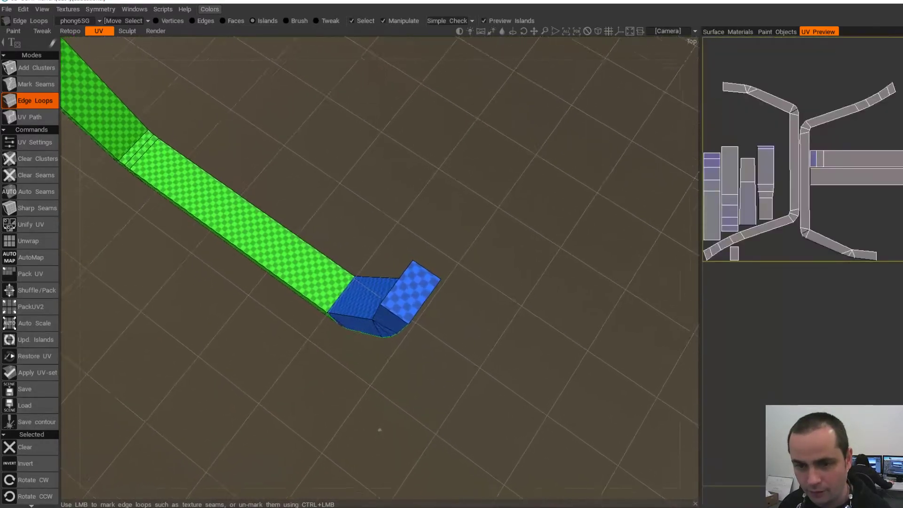
{"action": "right_click_drag", "start_coordinate": [409, 286], "coordinate": [448, 322], "text": "alt"}
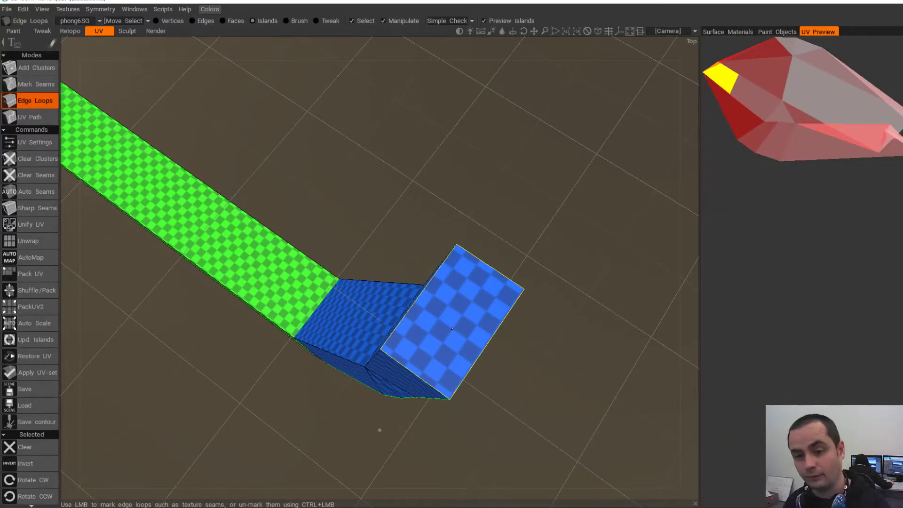
{"action": "left_click_drag", "start_coordinate": [408, 411], "coordinate": [387, 325], "text": "alt"}
{"action": "right_click_drag", "start_coordinate": [387, 325], "coordinate": [349, 330], "text": "alt"}
{"action": "left_click_drag", "start_coordinate": [349, 329], "coordinate": [371, 258], "text": "alt"}
{"action": "right_click_drag", "start_coordinate": [372, 259], "coordinate": [408, 282], "text": "alt"}
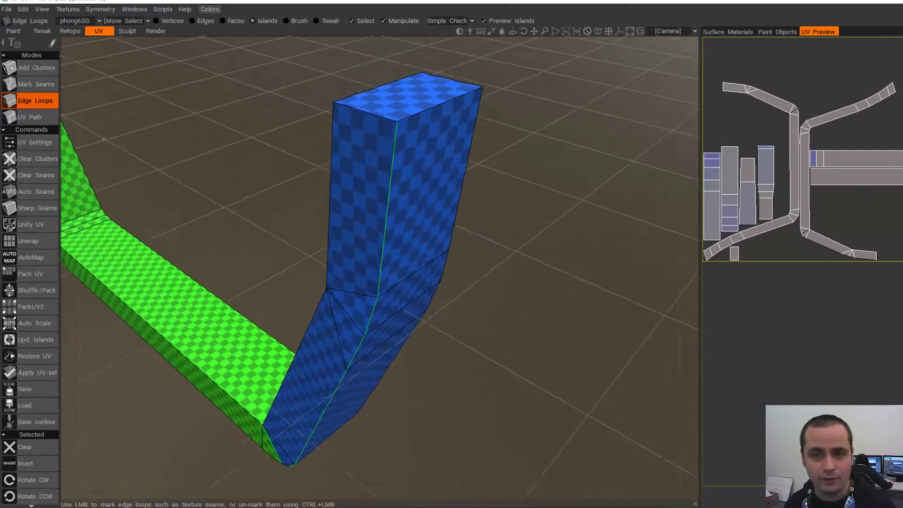
{"action": "left_click_drag", "start_coordinate": [408, 282], "coordinate": [407, 324], "text": "alt"}
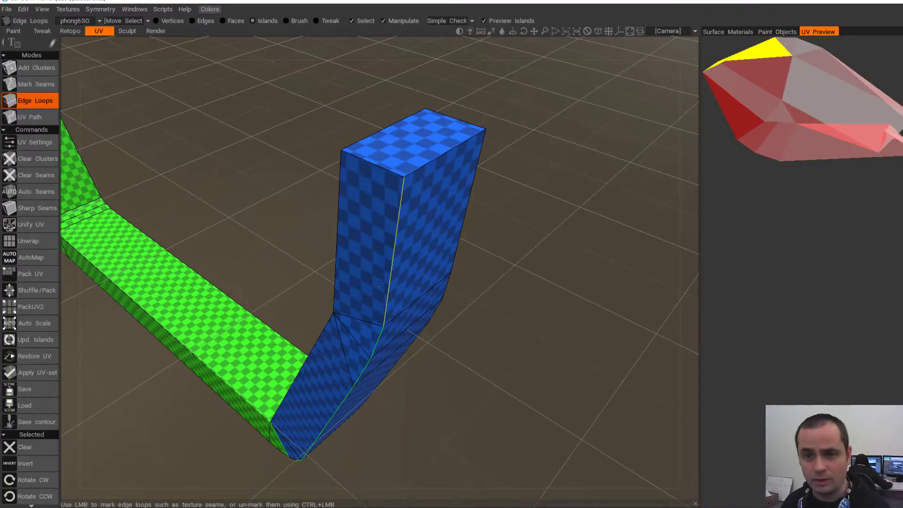
{"action": "left_click_drag", "start_coordinate": [403, 190], "coordinate": [401, 217], "text": "alt"}
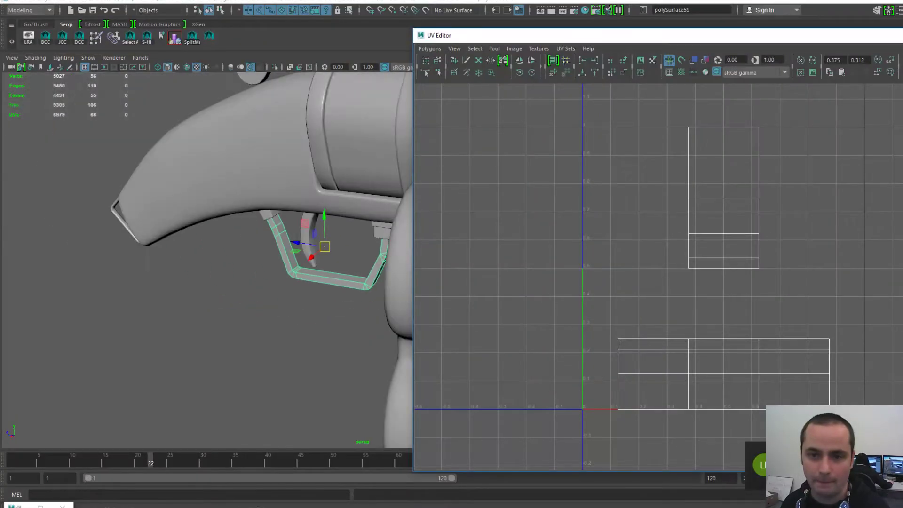
- Minimize the UV layout window and frame the trigger guard in the viewport
{"action": "left_click_drag", "start_coordinate": [659, 35], "coordinate": [393, 46]}
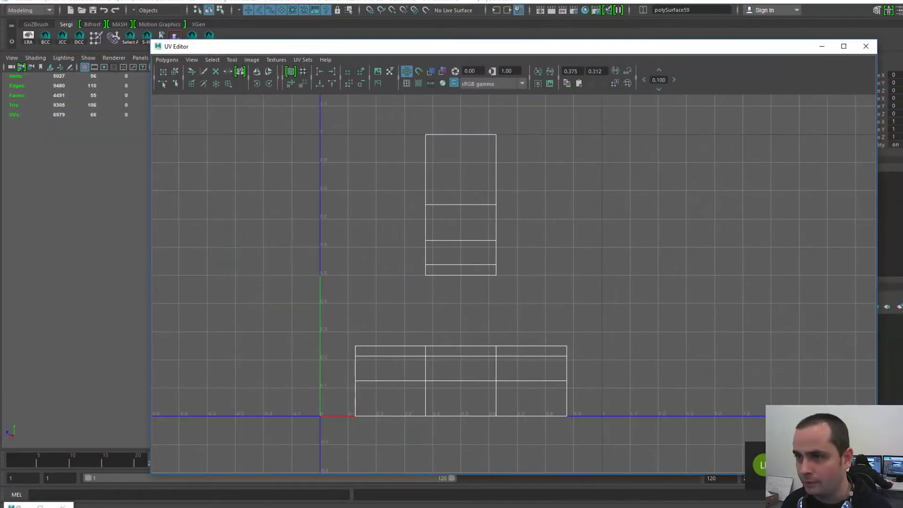
{"action": "left_click", "coordinate": [822, 46]}
{"action": "scroll", "coordinate": [369, 261], "scroll_direction": "up", "scroll_amount": 3}
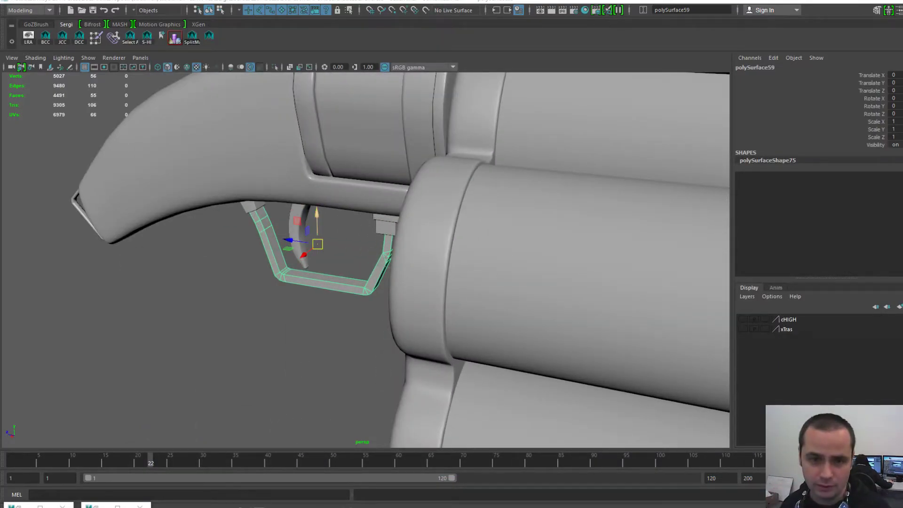
{"action": "left_click_drag", "start_coordinate": [317, 217], "coordinate": [391, 357], "text": "alt"}
{"action": "key", "text": "f"}
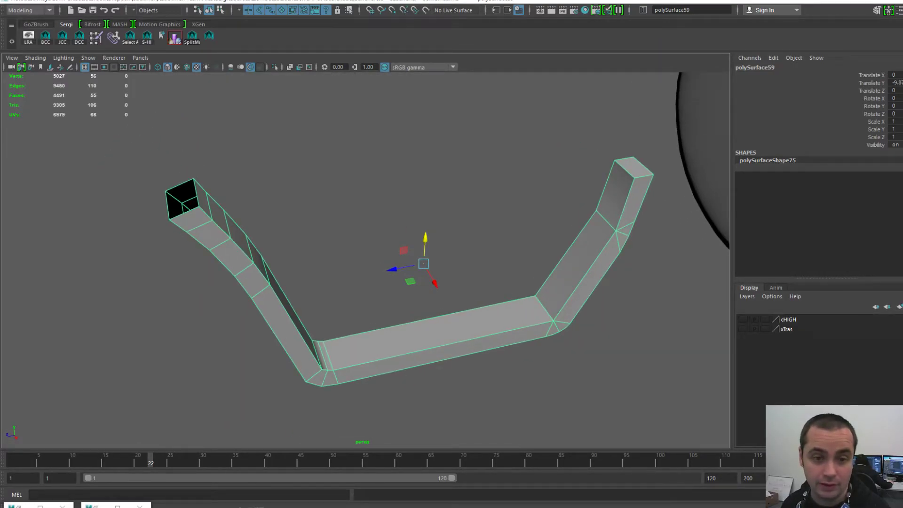
{"action": "middle_click_drag", "start_coordinate": [390, 329], "coordinate": [437, 339], "text": "alt"}
{"action": "left_click_drag", "start_coordinate": [437, 340], "coordinate": [450, 360], "text": "alt"}
{"action": "middle_click_drag", "start_coordinate": [449, 360], "coordinate": [304, 360], "text": "alt"}
{"action": "left_click_drag", "start_coordinate": [304, 360], "coordinate": [291, 346], "text": "alt"}
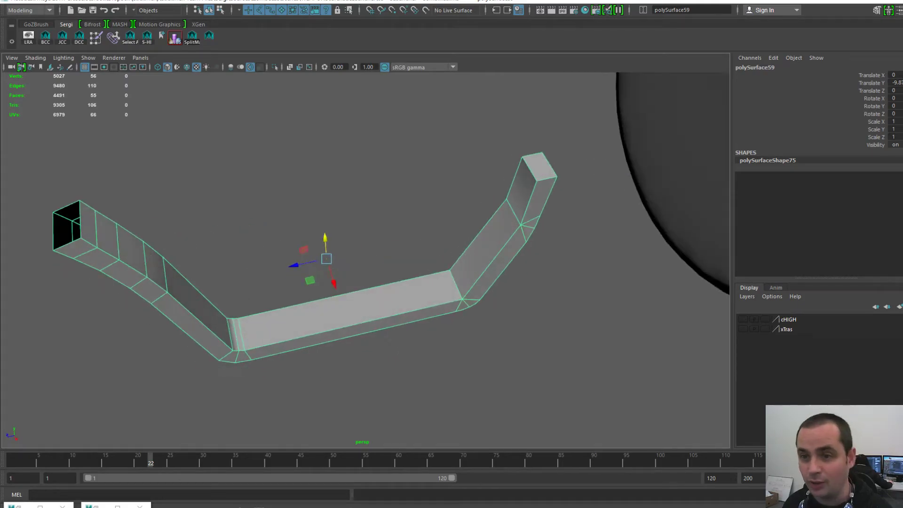
- Delete the end-cap face on the guard's right arm
{"action": "key", "text": "F11"}
{"action": "left_click", "coordinate": [540, 167]}
{"action": "key", "text": "Delete"}
{"action": "key", "text": "F8"}
{"action": "key", "text": "F8"}
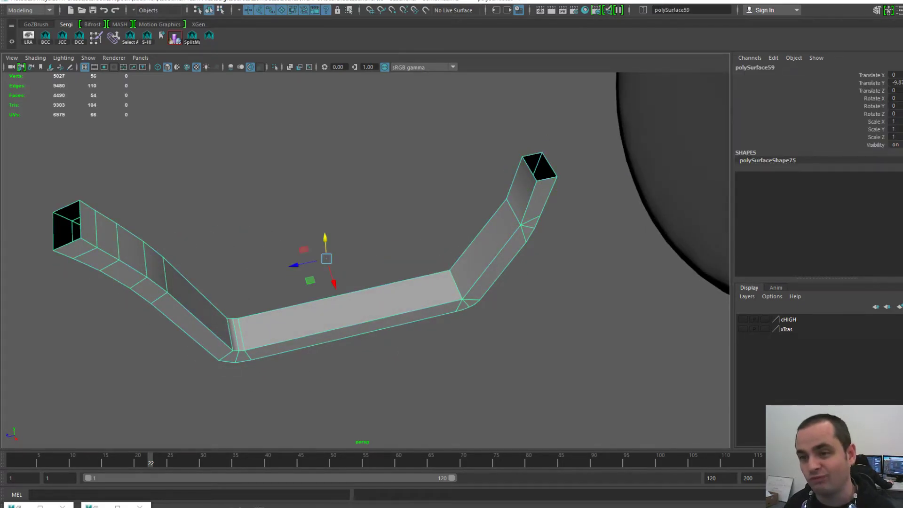
- Set the guard's Translate Y back to 0 and reframe it in view
{"action": "left_click", "coordinate": [896, 83]}
{"action": "type", "text": "0"}
{"action": "key", "text": "Return"}
{"action": "right_click_drag", "start_coordinate": [517, 245], "coordinate": [391, 188], "text": "alt"}
{"action": "middle_click_drag", "start_coordinate": [391, 188], "coordinate": [391, 287], "text": "alt"}
{"action": "key", "text": "f"}
{"action": "left_click_drag", "start_coordinate": [369, 200], "coordinate": [333, 238], "text": "alt"}
{"action": "key", "text": "space"}
- Export Selection the edited trigger guard, replacing TriggerFrame-L.obj in LOW/rest
{"action": "left_click", "coordinate": [234, 201]}
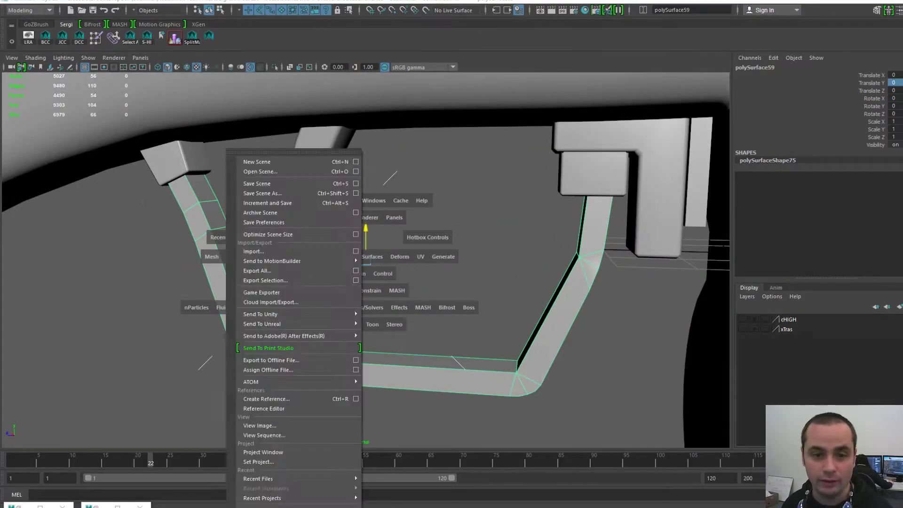
{"action": "left_click", "coordinate": [283, 280]}
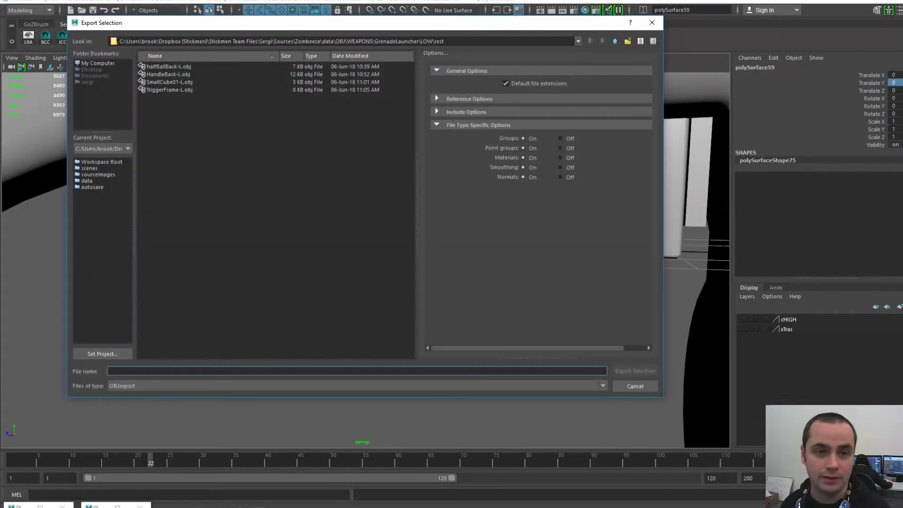
{"action": "double_click", "coordinate": [170, 90]}
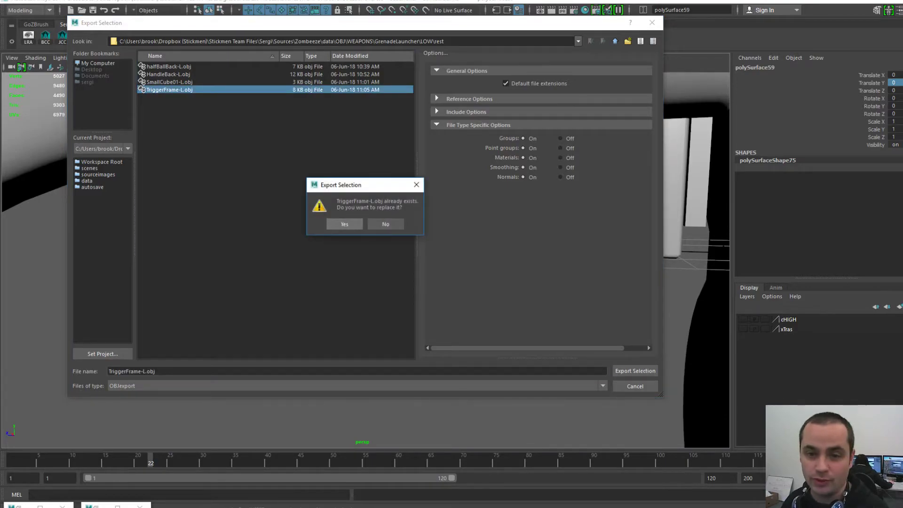
{"action": "left_click", "coordinate": [344, 224]}
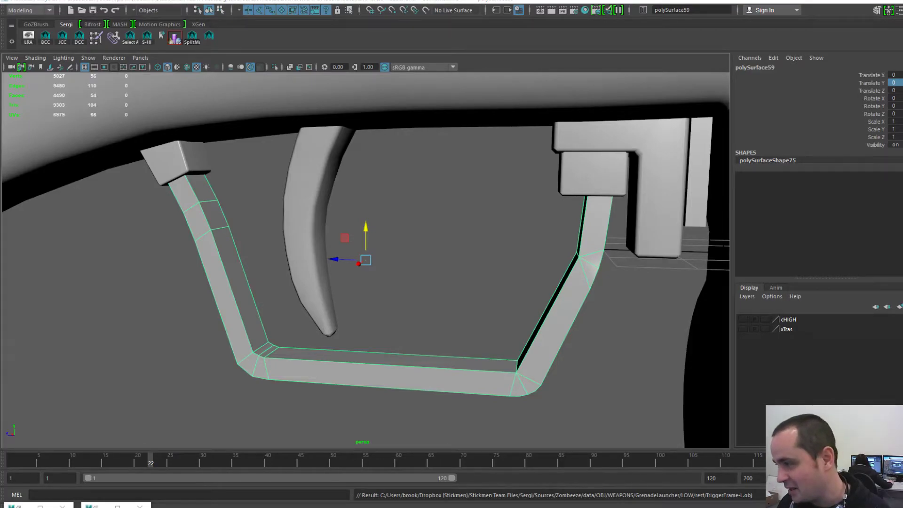
{"action": "mouse_move", "coordinate": [249, 506]}
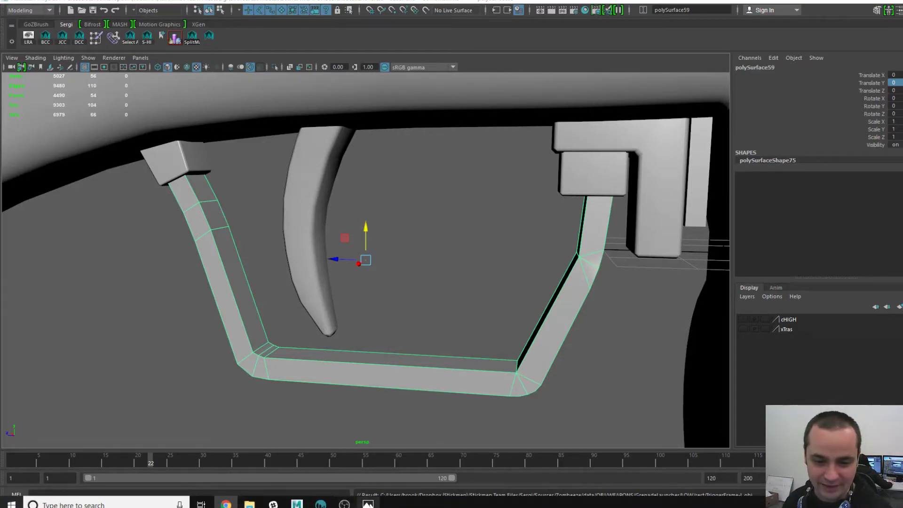
- In 3D-Coat, start a new scene and discard the unsaved changes
{"action": "left_click", "coordinate": [320, 505]}
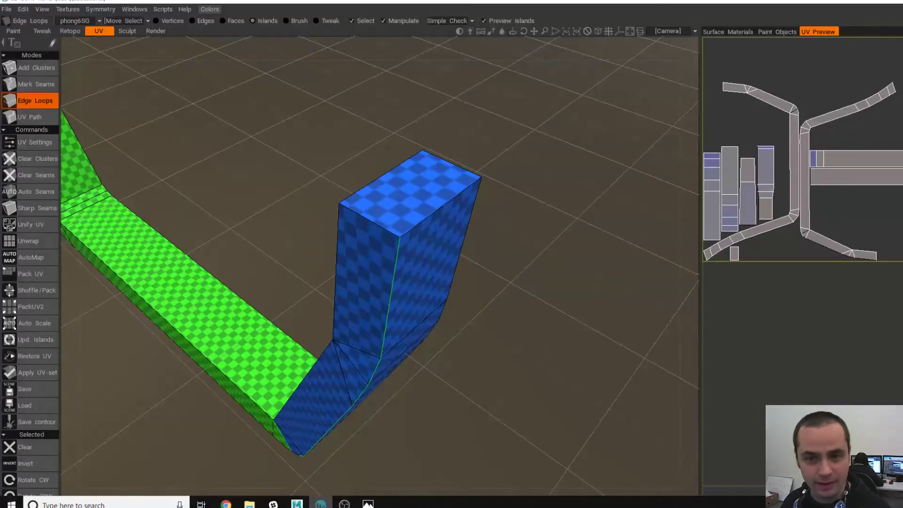
{"action": "left_click", "coordinate": [7, 10]}
{"action": "left_click", "coordinate": [11, 24]}
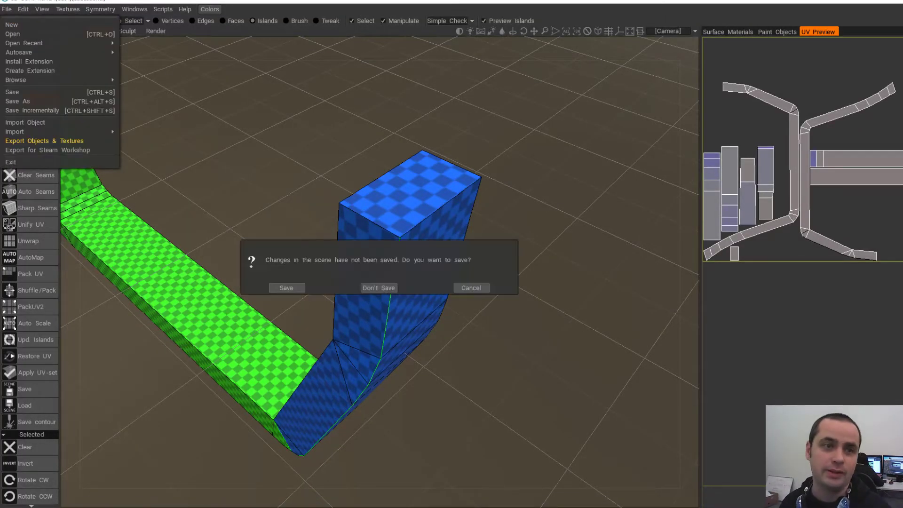
{"action": "left_click", "coordinate": [375, 288]}
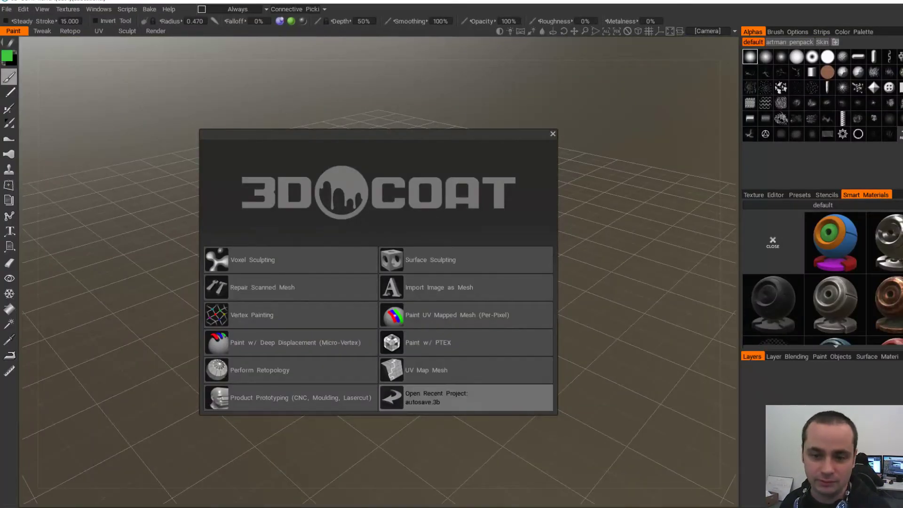
- Load the updated TriggerFrame-L.obj via UV Map Mesh with Auto-Mapping UV typing
{"action": "left_click", "coordinate": [425, 370]}
{"action": "double_click", "coordinate": [678, 139]}
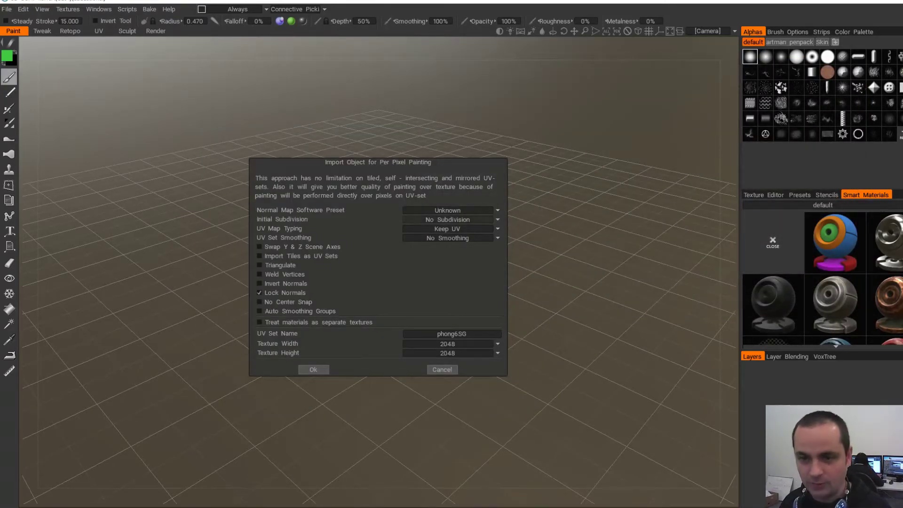
{"action": "left_click", "coordinate": [448, 229]}
{"action": "left_click", "coordinate": [448, 251]}
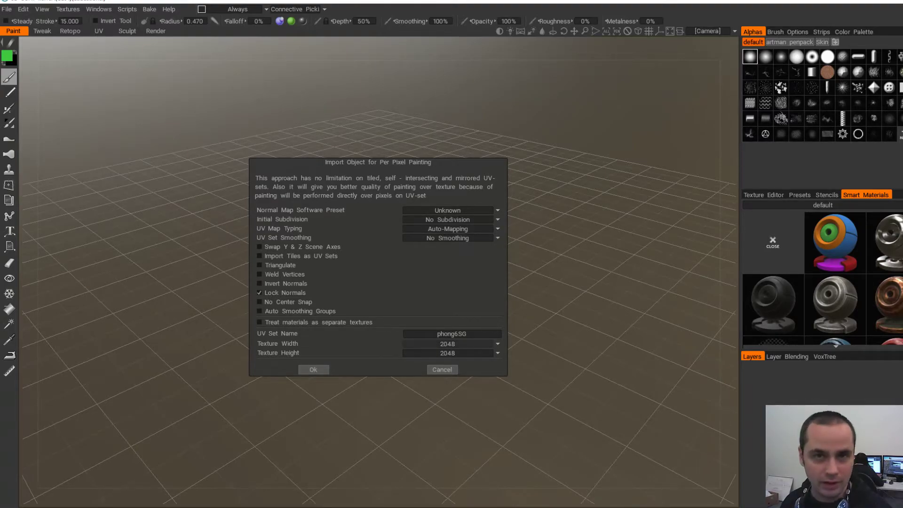
{"action": "left_click", "coordinate": [314, 370]}
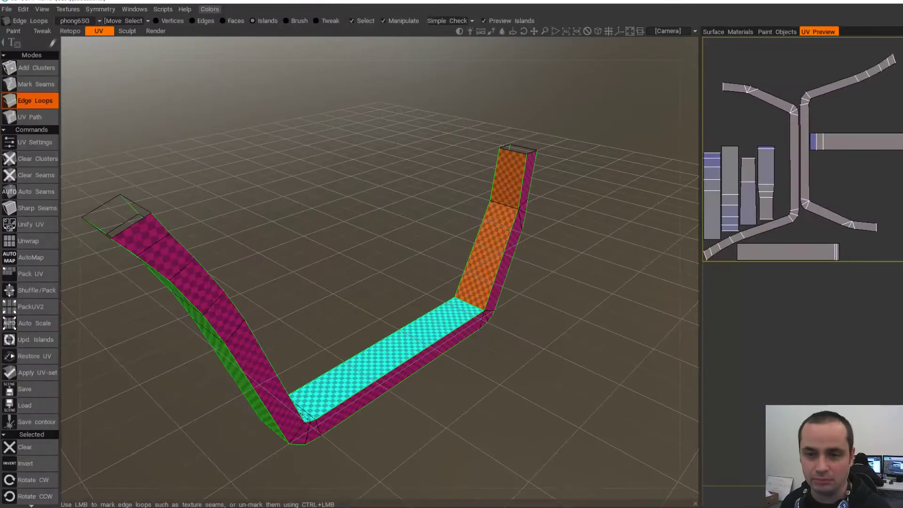
- Clear all seams and cut a loop separating the right arm into its own island
{"action": "left_click_drag", "start_coordinate": [504, 264], "coordinate": [470, 257], "text": "alt"}
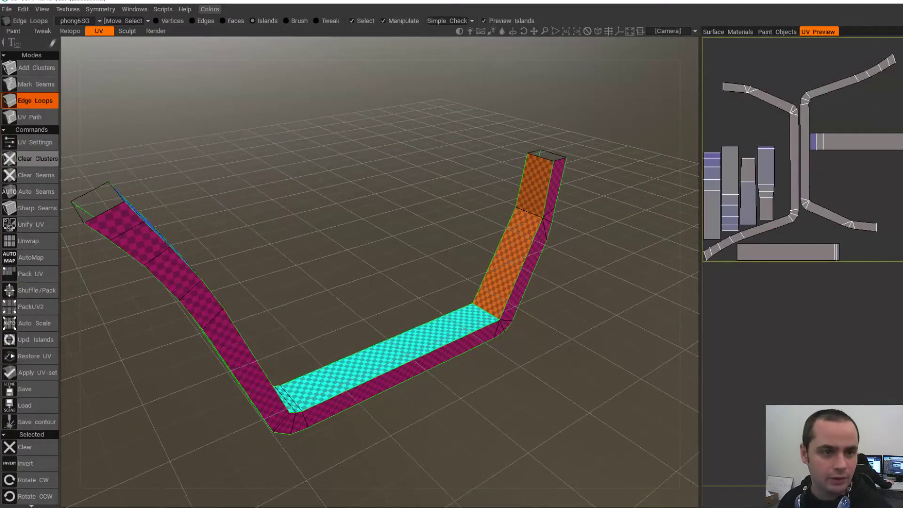
{"action": "left_click", "coordinate": [28, 175]}
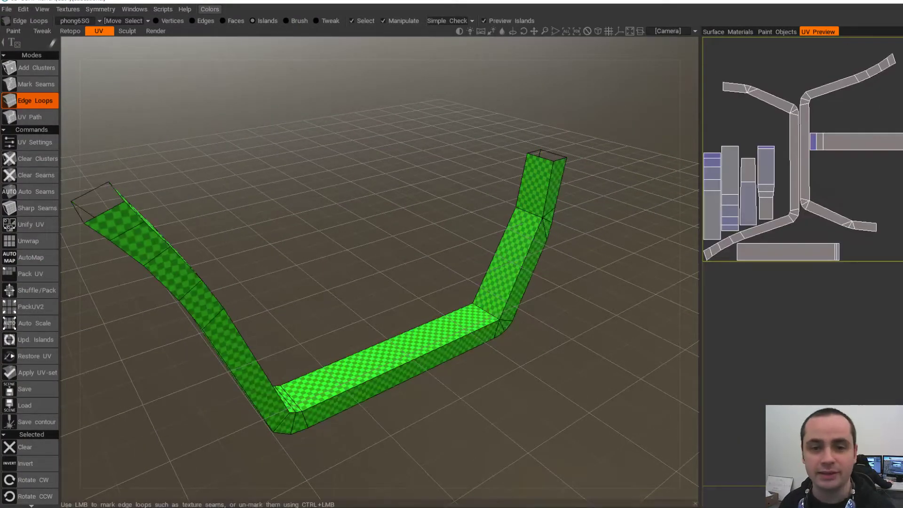
{"action": "middle_click_drag", "start_coordinate": [424, 263], "coordinate": [400, 243], "text": "alt"}
{"action": "left_click_drag", "start_coordinate": [400, 244], "coordinate": [278, 226], "text": "alt"}
{"action": "middle_click_drag", "start_coordinate": [541, 212], "coordinate": [471, 177], "text": "alt"}
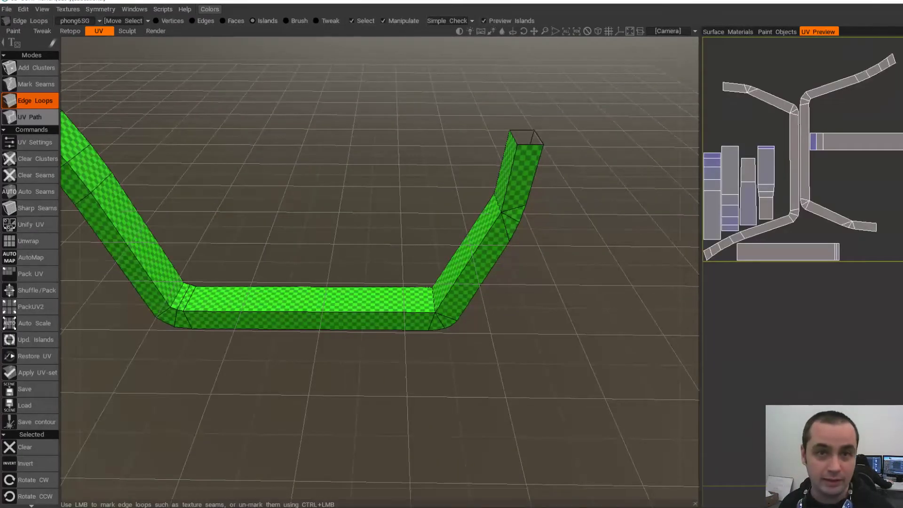
{"action": "scroll", "coordinate": [464, 314], "scroll_direction": "up", "scroll_amount": 4}
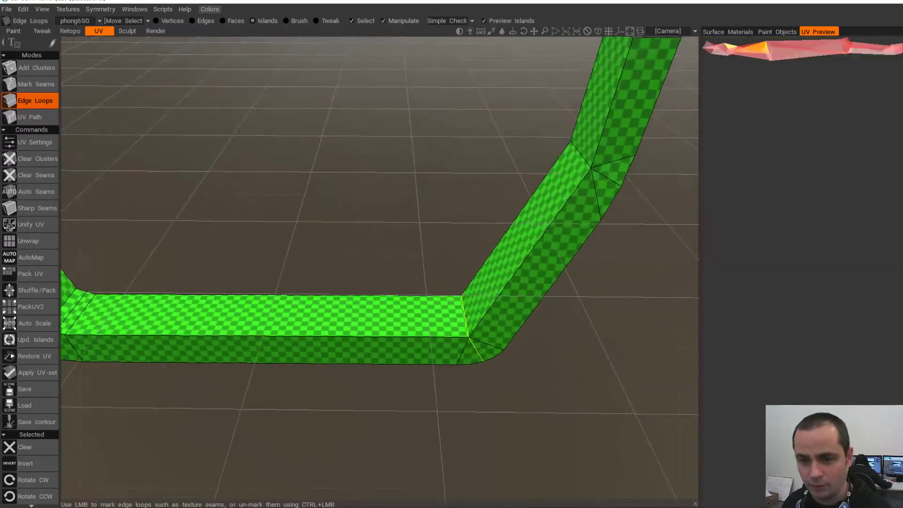
{"action": "left_click", "coordinate": [464, 314]}
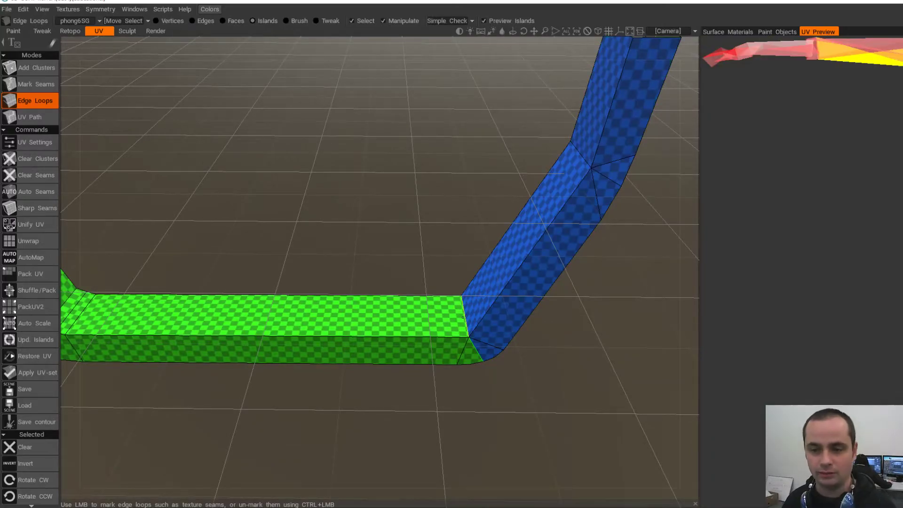
- Mark a lengthwise seam along the blue arm's corner
{"action": "middle_click_drag", "start_coordinate": [574, 170], "coordinate": [484, 292], "text": "alt"}
{"action": "left_click_drag", "start_coordinate": [484, 292], "coordinate": [423, 277], "text": "alt"}
{"action": "middle_click_drag", "start_coordinate": [513, 388], "coordinate": [491, 298], "text": "alt"}
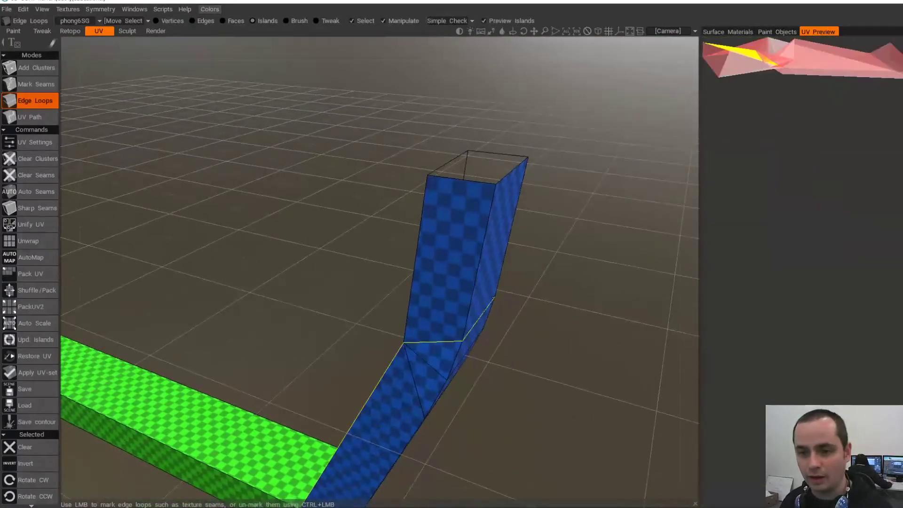
{"action": "left_click", "coordinate": [482, 263]}
{"action": "left_click_drag", "start_coordinate": [466, 263], "coordinate": [457, 332], "text": "alt"}
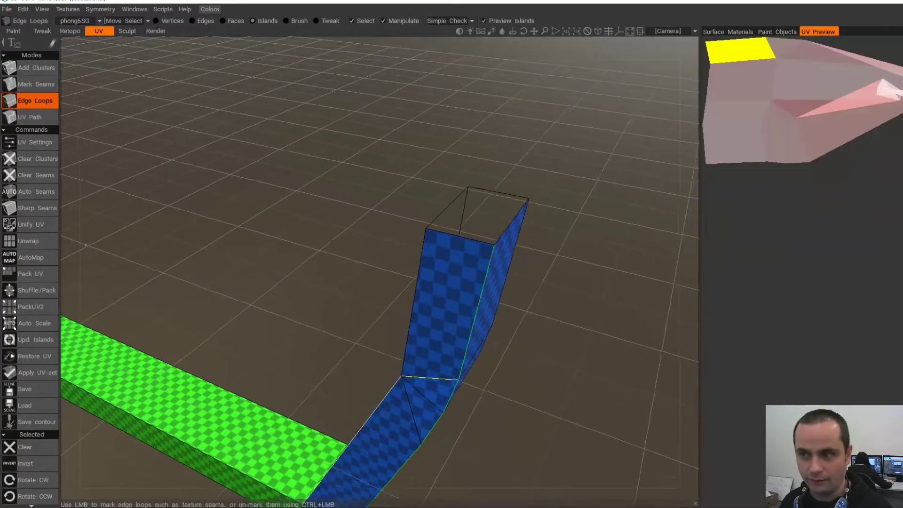
- Cut an edge loop at the other bend so the bottom bar becomes its own island
{"action": "middle_click_drag", "start_coordinate": [438, 379], "coordinate": [470, 245], "text": "alt"}
{"action": "left_click_drag", "start_coordinate": [471, 245], "coordinate": [523, 249], "text": "alt"}
{"action": "middle_click_drag", "start_coordinate": [494, 207], "coordinate": [497, 266], "text": "alt"}
{"action": "left_click_drag", "start_coordinate": [405, 292], "coordinate": [470, 221], "text": "alt"}
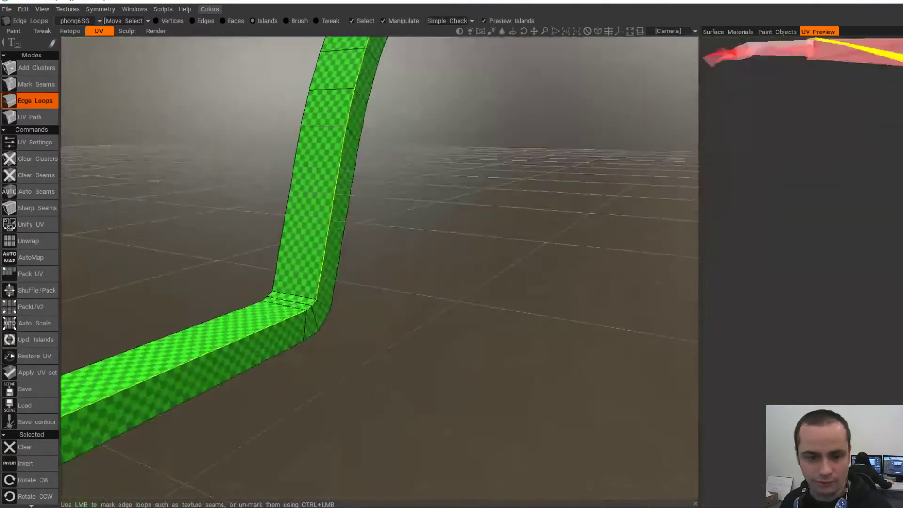
{"action": "right_click_drag", "start_coordinate": [400, 245], "coordinate": [329, 264], "text": "alt"}
{"action": "middle_click_drag", "start_coordinate": [329, 263], "coordinate": [438, 259], "text": "alt"}
{"action": "left_click_drag", "start_coordinate": [386, 306], "coordinate": [423, 207], "text": "alt"}
{"action": "left_click_drag", "start_coordinate": [405, 282], "coordinate": [523, 291], "text": "alt"}
{"action": "right_click_drag", "start_coordinate": [494, 302], "coordinate": [546, 299], "text": "alt"}
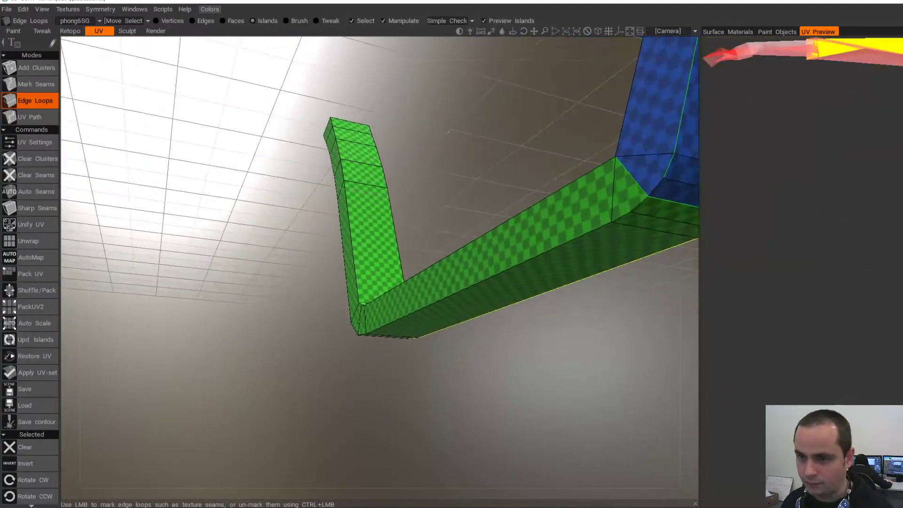
{"action": "middle_click_drag", "start_coordinate": [546, 297], "coordinate": [524, 305], "text": "alt"}
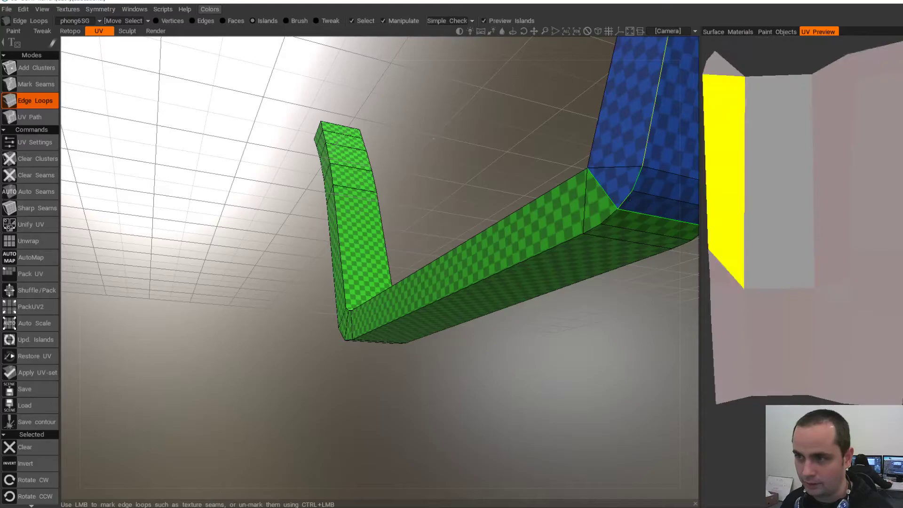
{"action": "left_click_drag", "start_coordinate": [612, 197], "coordinate": [532, 245], "text": "alt"}
{"action": "right_click_drag", "start_coordinate": [531, 245], "coordinate": [466, 245], "text": "alt"}
{"action": "left_click_drag", "start_coordinate": [466, 244], "coordinate": [513, 282], "text": "alt"}
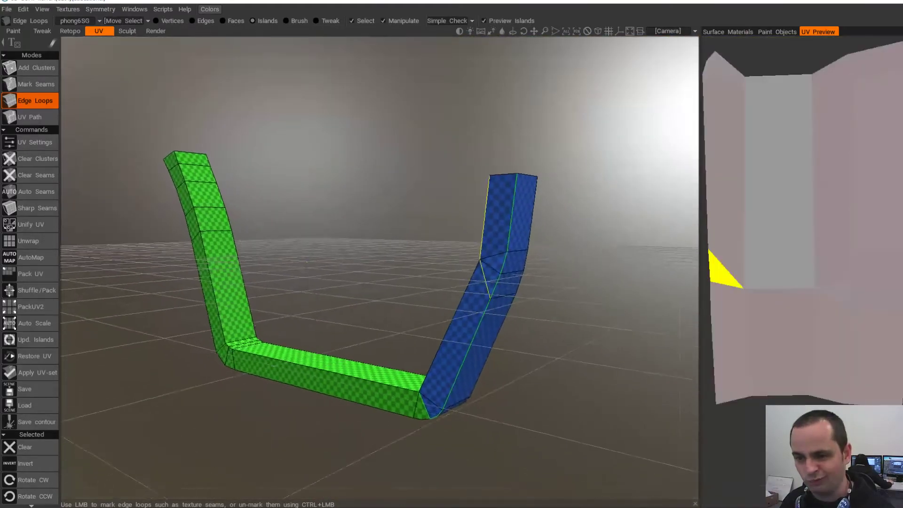
{"action": "middle_click_drag", "start_coordinate": [498, 234], "coordinate": [491, 231], "text": "alt"}
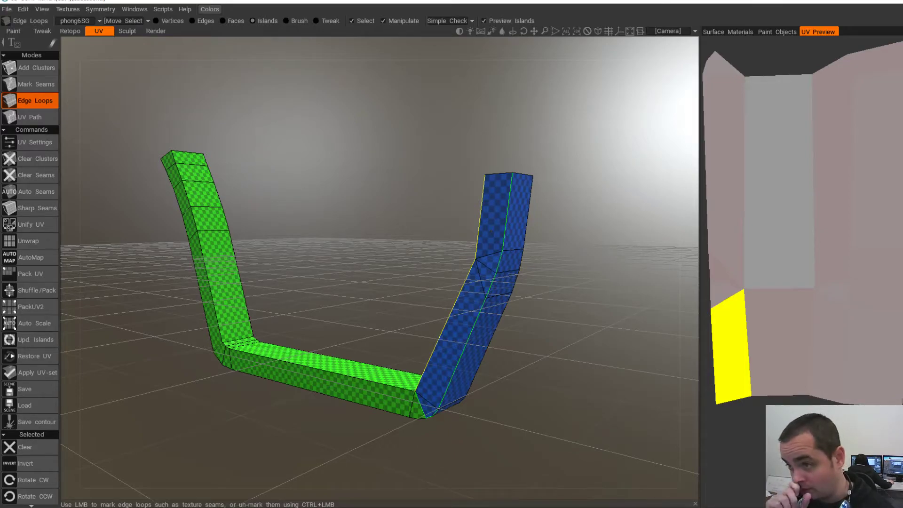
{"action": "left_click_drag", "start_coordinate": [268, 301], "coordinate": [325, 284], "text": "alt"}
{"action": "middle_click_drag", "start_coordinate": [325, 285], "coordinate": [435, 252], "text": "alt"}
{"action": "left_click_drag", "start_coordinate": [436, 252], "coordinate": [420, 232], "text": "alt"}
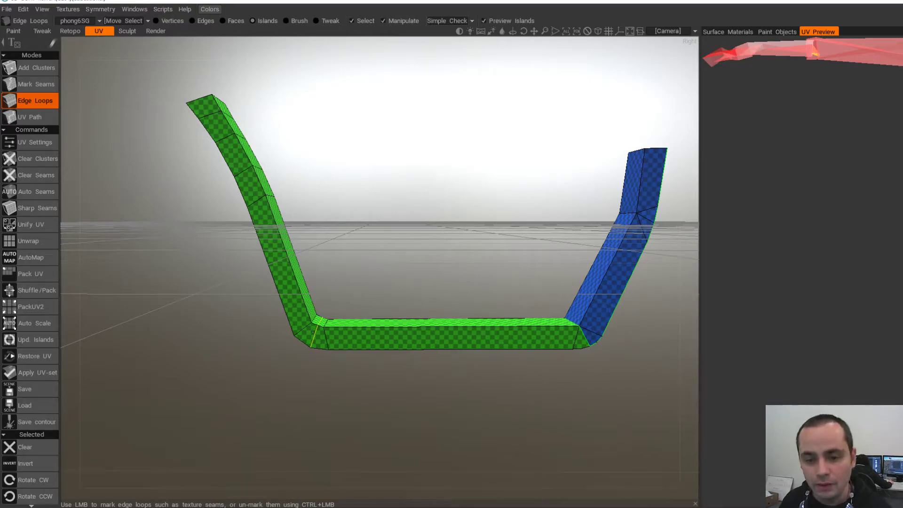
{"action": "left_click", "coordinate": [313, 333]}
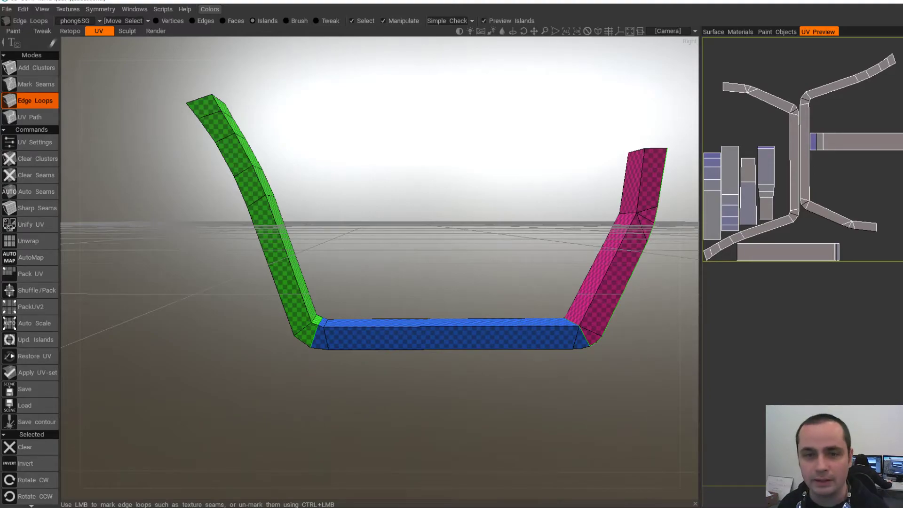
- Mark two lengthwise seams along the blue bottom bar and one along the green arm
{"action": "left_click_drag", "start_coordinate": [414, 198], "coordinate": [367, 247]}
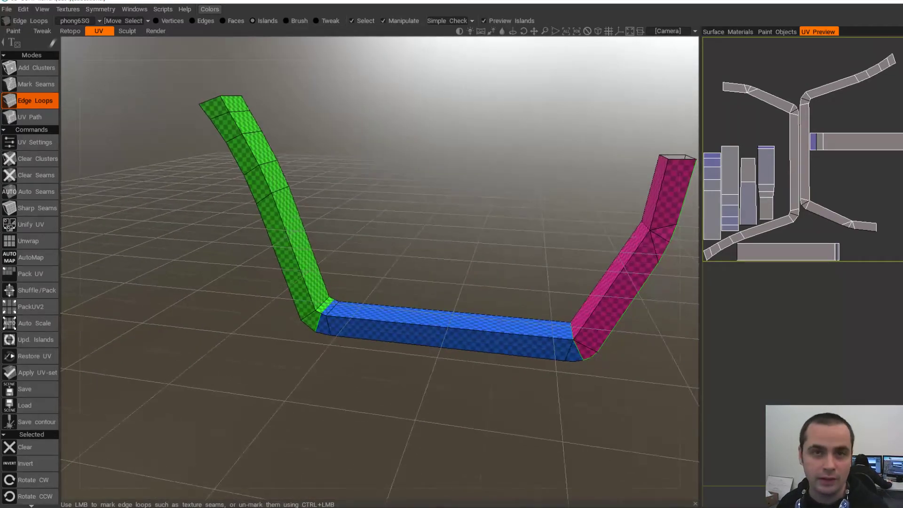
{"action": "left_click_drag", "start_coordinate": [423, 225], "coordinate": [397, 223]}
{"action": "left_click", "coordinate": [387, 252]}
{"action": "left_click", "coordinate": [384, 248]}
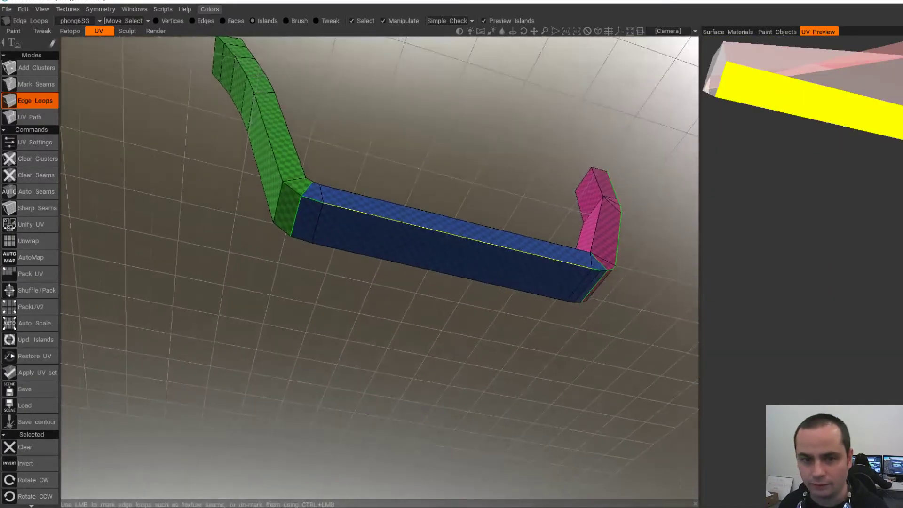
{"action": "left_click_drag", "start_coordinate": [625, 254], "coordinate": [533, 258], "text": "alt"}
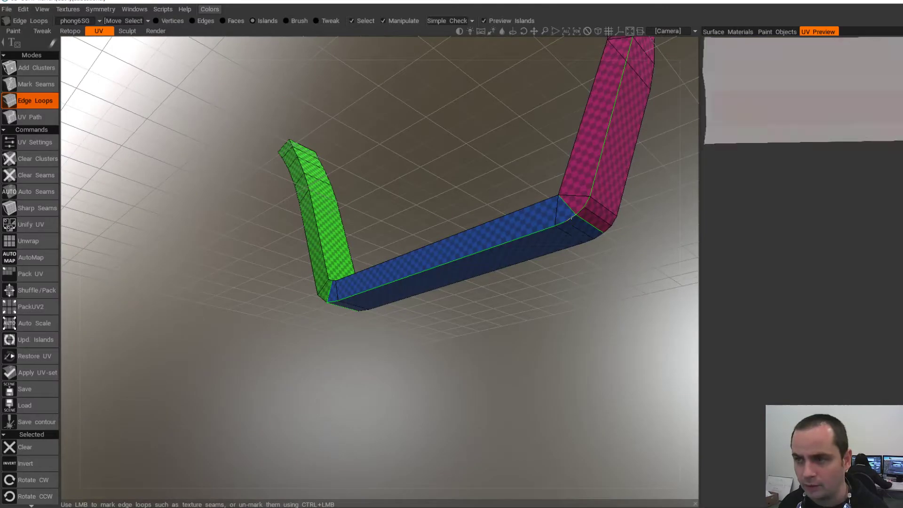
{"action": "left_click_drag", "start_coordinate": [527, 291], "coordinate": [652, 320], "text": "alt"}
{"action": "left_click", "coordinate": [307, 141]}
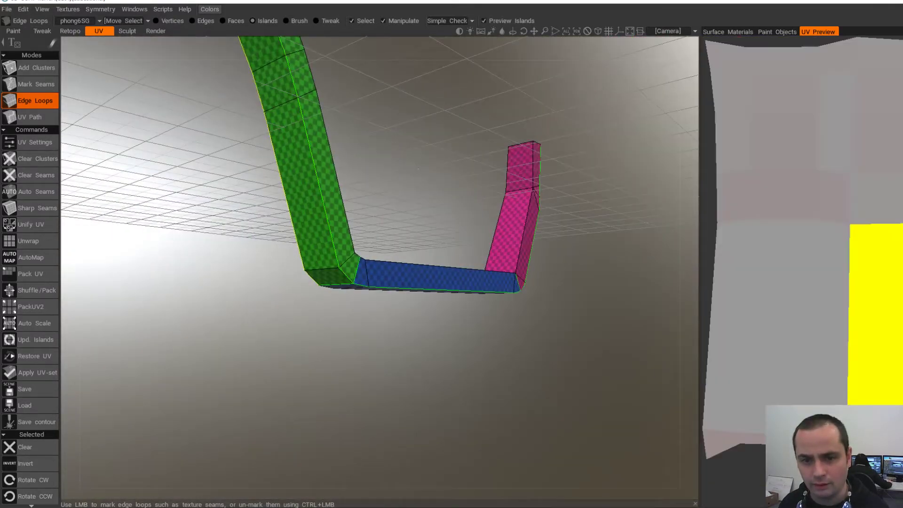
- Check the seams from all sides and apply the new UV set to the mesh
{"action": "left_click_drag", "start_coordinate": [290, 150], "coordinate": [324, 225], "text": "alt"}
{"action": "left_click_drag", "start_coordinate": [346, 325], "coordinate": [212, 349], "text": "alt"}
{"action": "left_click_drag", "start_coordinate": [470, 301], "coordinate": [551, 264], "text": "alt"}
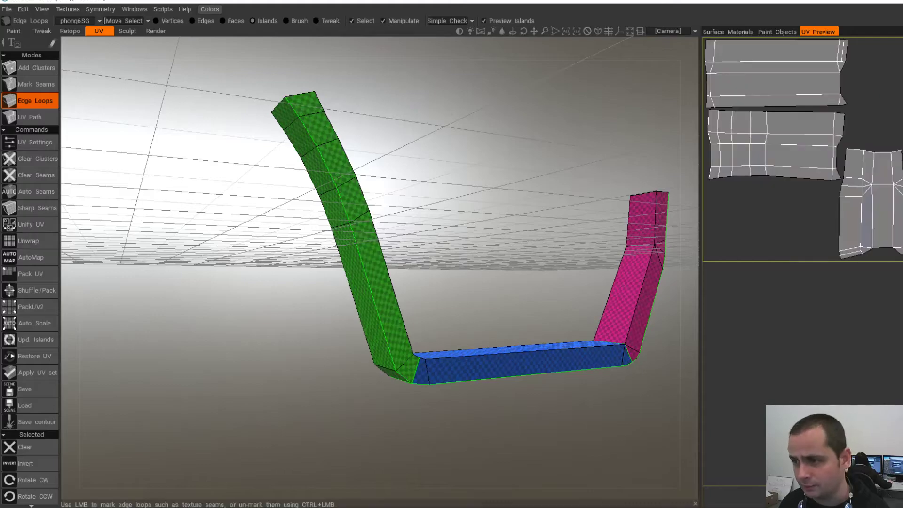
{"action": "left_click_drag", "start_coordinate": [423, 191], "coordinate": [423, 277], "text": "alt"}
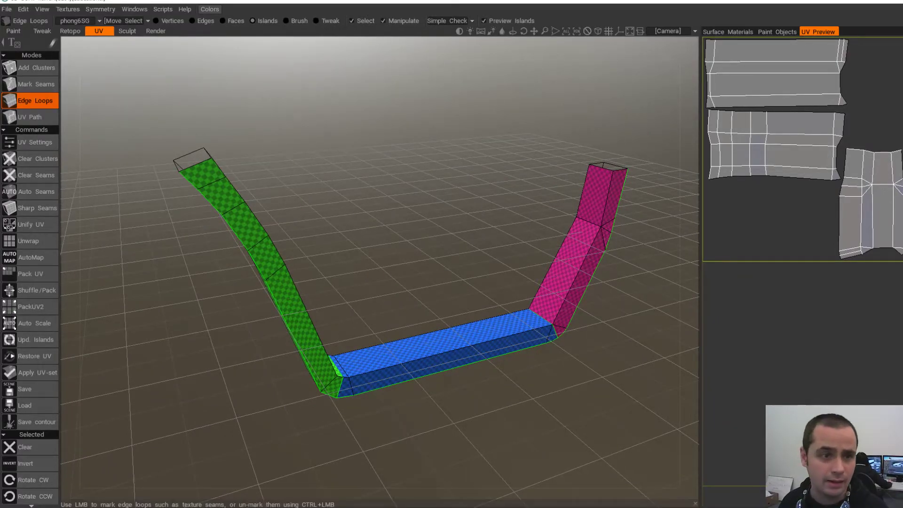
{"action": "left_click", "coordinate": [37, 373]}
- Accept the Apply UV-set warning, then export via Export Objects & Textures over TriggerFrame-L.obj
{"action": "left_click", "coordinate": [315, 288]}
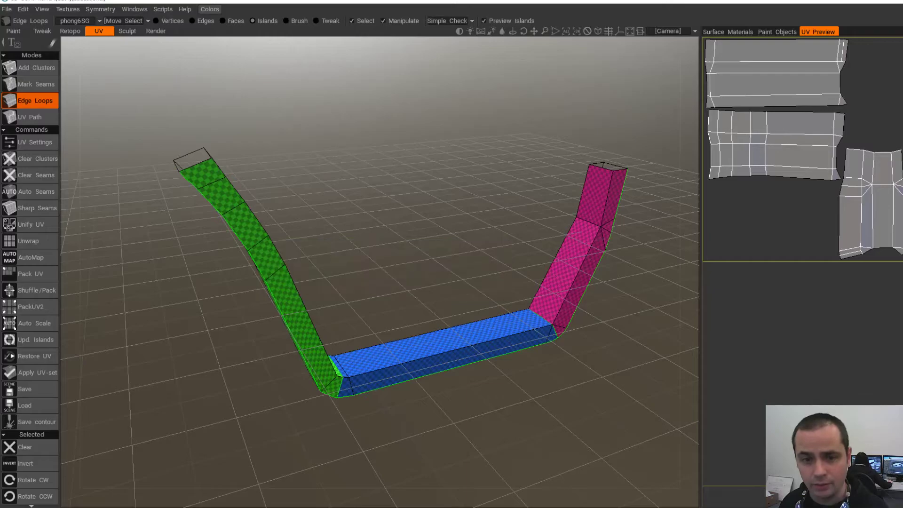
{"action": "left_click", "coordinate": [7, 9]}
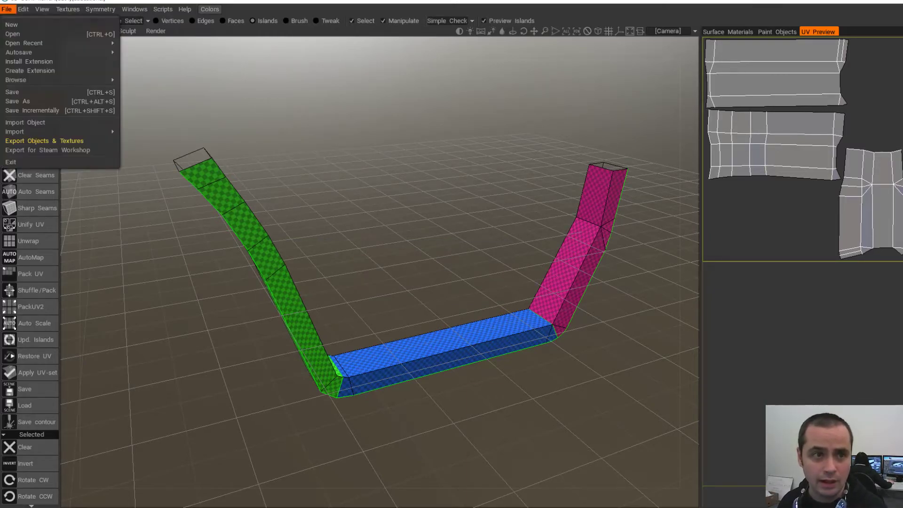
{"action": "left_click", "coordinate": [44, 141]}
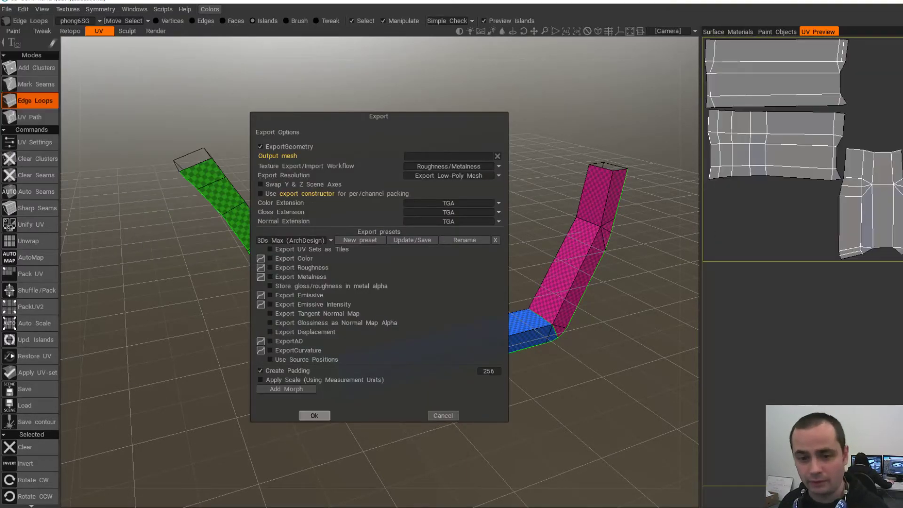
{"action": "left_click", "coordinate": [314, 415]}
{"action": "double_click", "coordinate": [678, 139]}
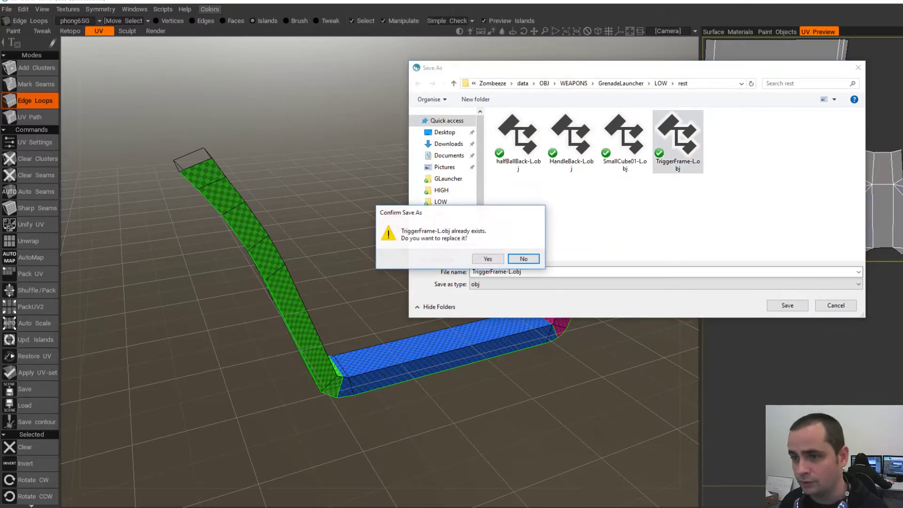
{"action": "left_click", "coordinate": [488, 259]}
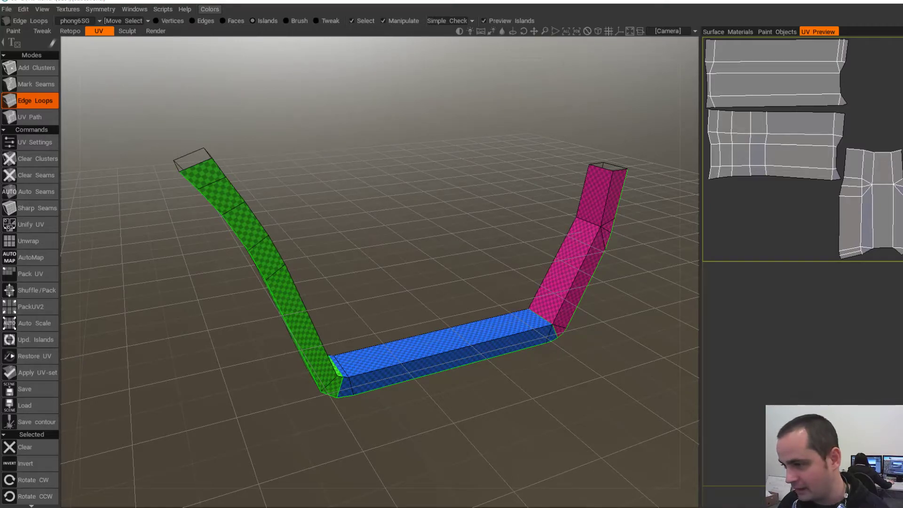
{"action": "key", "text": "alt+Tab"}
- Delete the old trigger frame mesh from the scene
{"action": "scroll", "coordinate": [365, 260], "scroll_direction": "down", "scroll_amount": 6}
{"action": "left_click_drag", "start_coordinate": [366, 260], "coordinate": [442, 273], "text": "alt"}
{"action": "scroll", "coordinate": [365, 261], "scroll_direction": "down", "scroll_amount": 4}
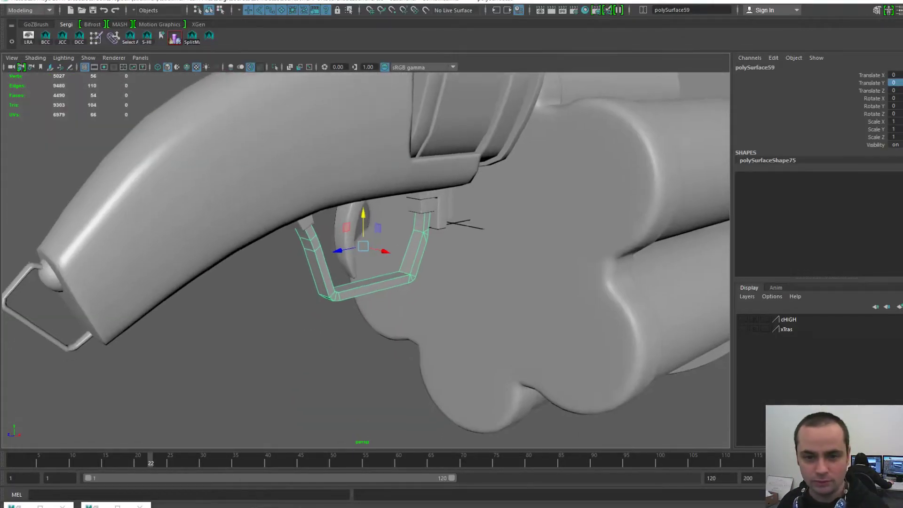
{"action": "scroll", "coordinate": [302, 260], "scroll_direction": "up", "scroll_amount": 3}
{"action": "middle_click_drag", "start_coordinate": [302, 287], "coordinate": [302, 260], "text": "alt"}
{"action": "key", "text": "Delete"}
- Import TriggerFrame-L.obj into the scene
{"action": "key", "text": "space"}
{"action": "left_click", "coordinate": [204, 224]}
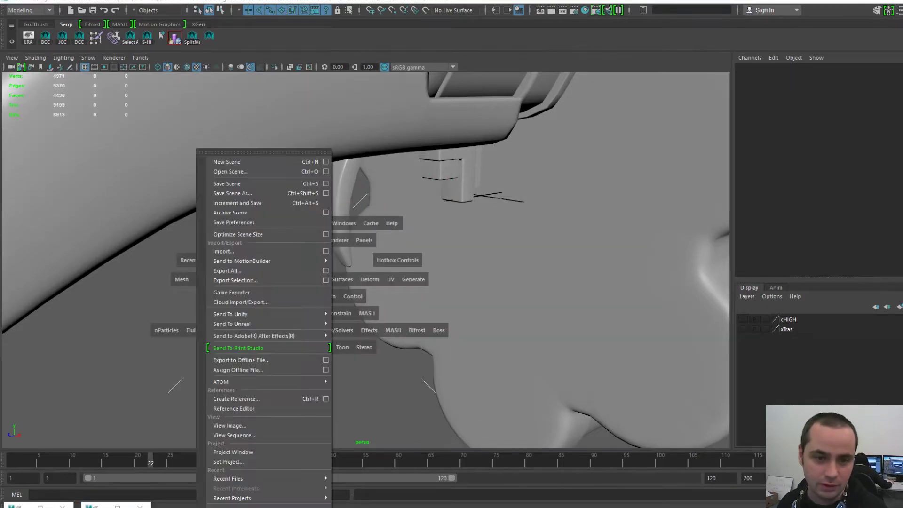
{"action": "left_click", "coordinate": [224, 251]}
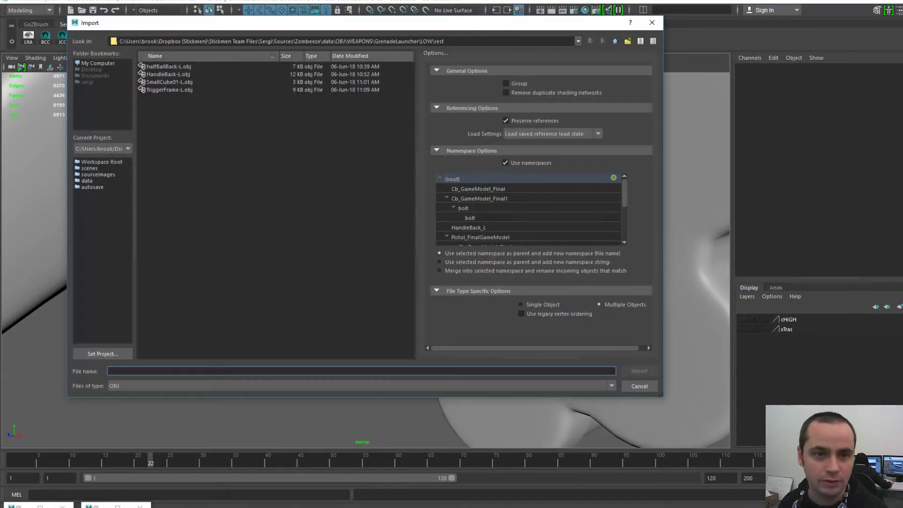
{"action": "double_click", "coordinate": [170, 90]}
- Assign LonelyMaterial to the imported trigger frame
{"action": "left_click", "coordinate": [372, 278]}
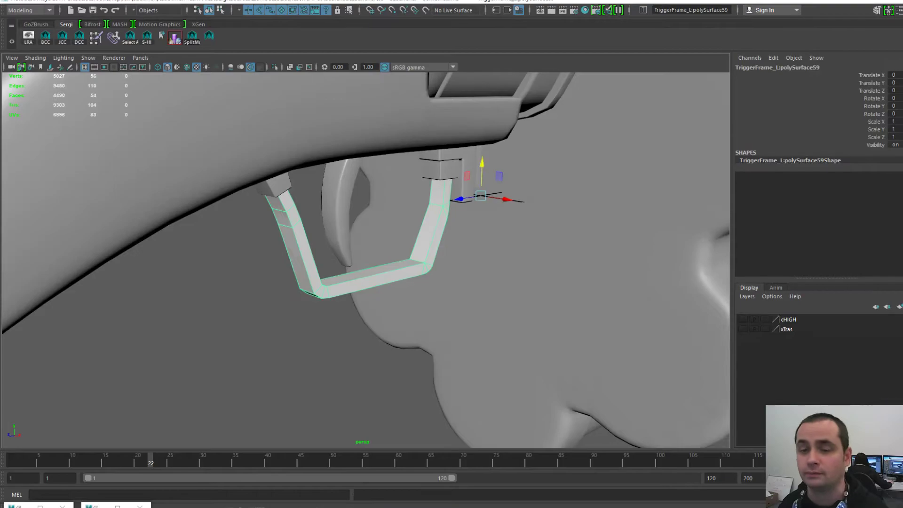
{"action": "left_click_drag", "start_coordinate": [902, 101], "coordinate": [597, 57]}
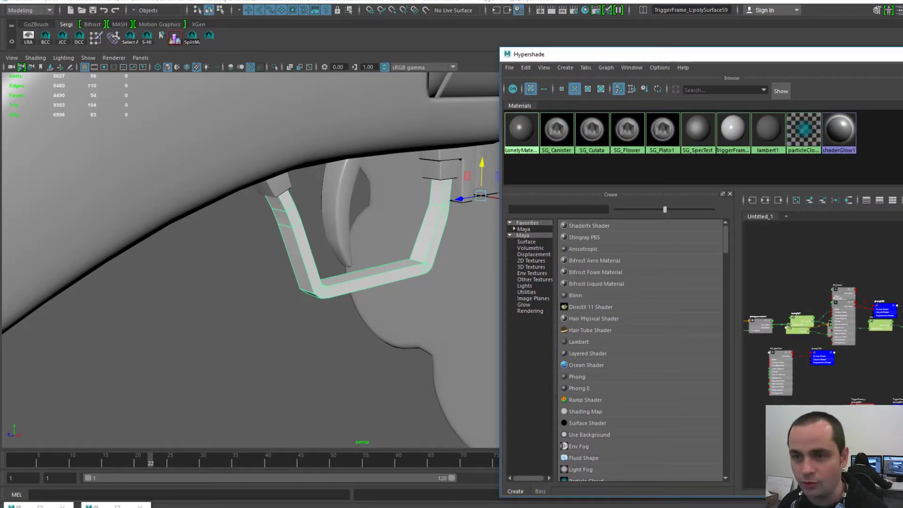
{"action": "right_click", "coordinate": [526, 119]}
{"action": "left_click", "coordinate": [526, 93]}
- Delete unused shading nodes, removing the leftover imported shading group
{"action": "left_click", "coordinate": [525, 68]}
{"action": "left_click", "coordinate": [558, 95]}
{"action": "left_click_drag", "start_coordinate": [564, 54], "coordinate": [902, 54]}
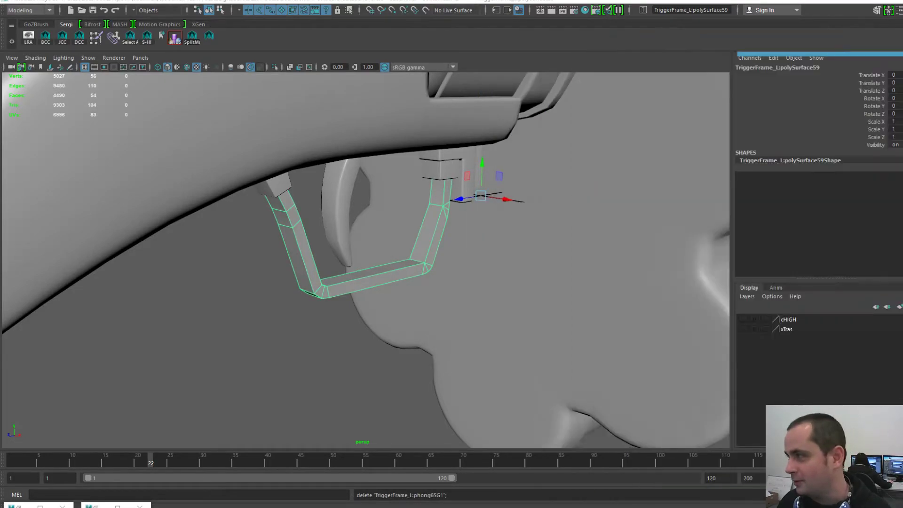
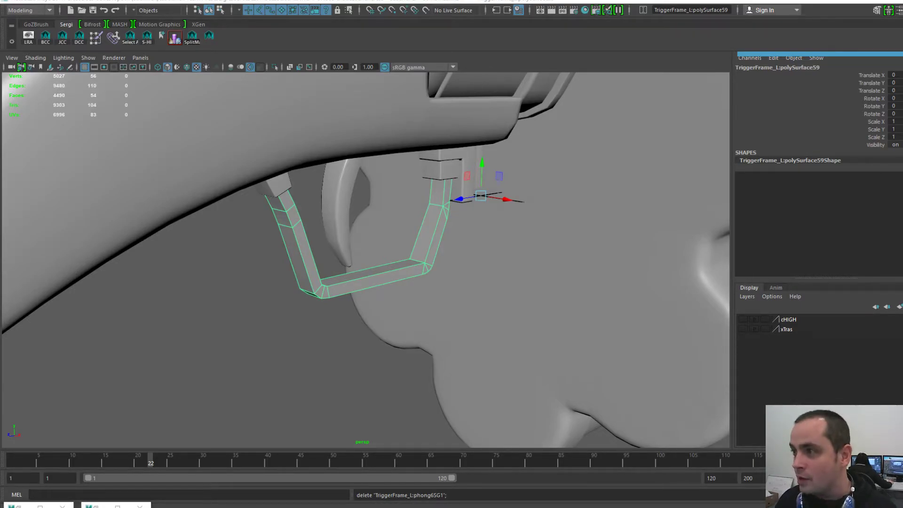
- Select the trigger guard and inspect its UV layout in the UV Editor
{"action": "left_click", "coordinate": [510, 245]}
{"action": "left_click", "coordinate": [438, 226]}
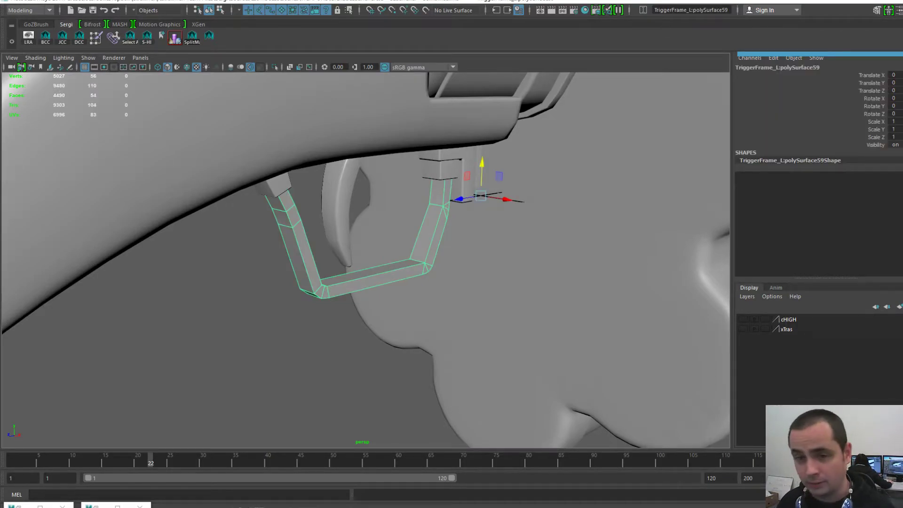
{"action": "key", "text": "space"}
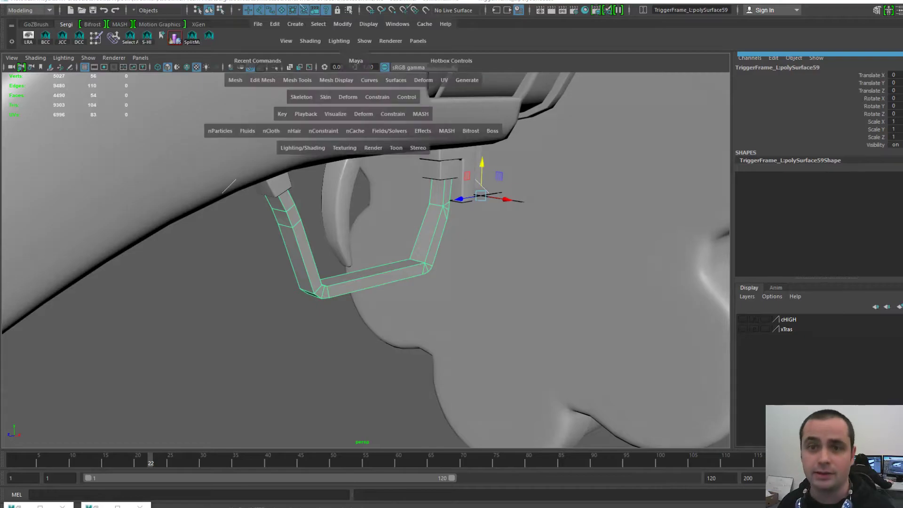
{"action": "left_click", "coordinate": [397, 23]}
{"action": "mouse_move", "coordinate": [442, 72]}
{"action": "left_click", "coordinate": [534, 87]}
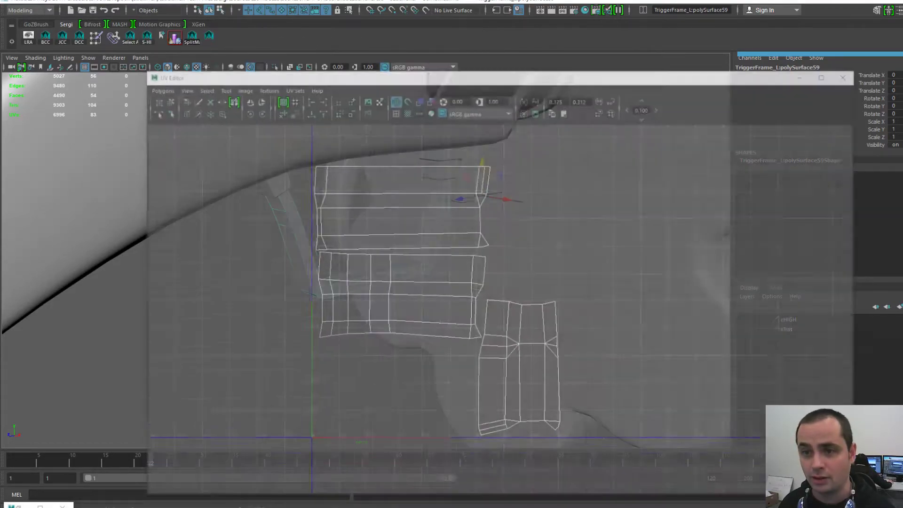
{"action": "scroll", "coordinate": [516, 285], "scroll_direction": "up", "scroll_amount": 4}
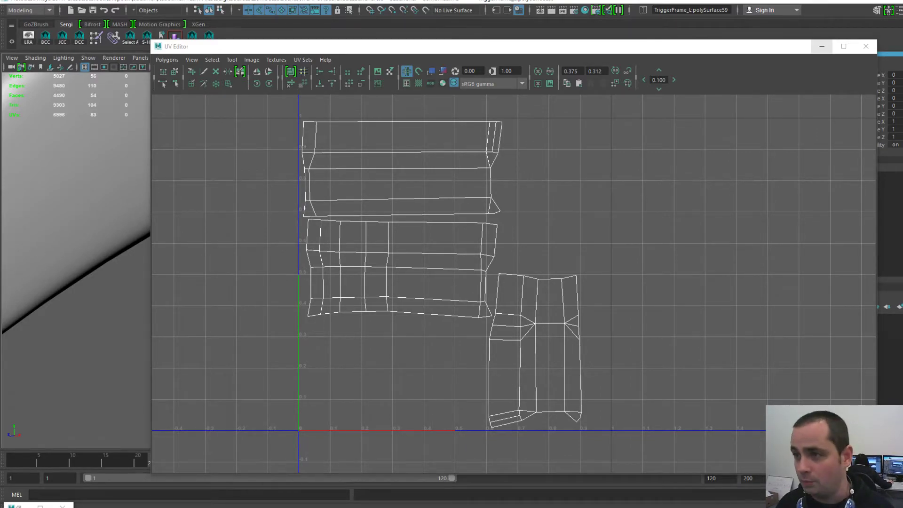
- Select the curved trigger and zoom in on it inside the guard
{"action": "left_click", "coordinate": [822, 46]}
{"action": "left_click_drag", "start_coordinate": [452, 263], "coordinate": [339, 278], "text": "alt"}
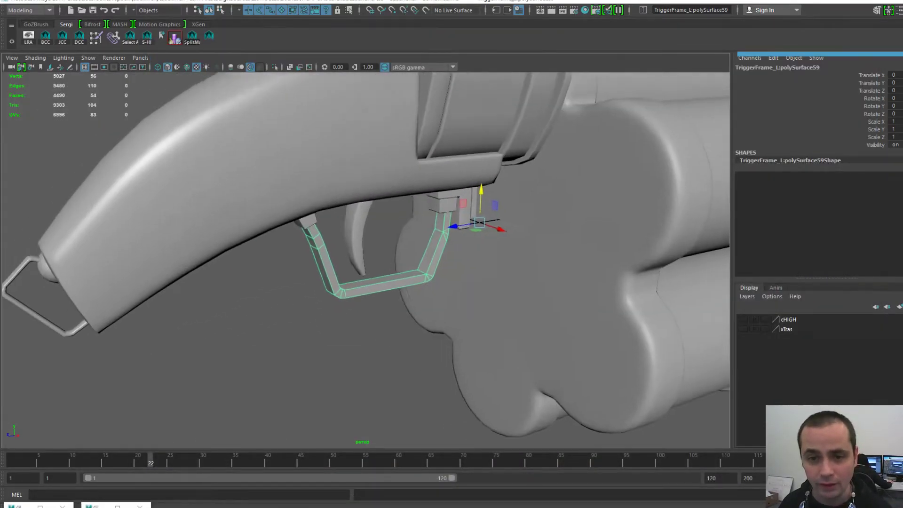
{"action": "right_click_drag", "start_coordinate": [338, 278], "coordinate": [377, 278], "text": "alt"}
{"action": "middle_click_drag", "start_coordinate": [377, 278], "coordinate": [402, 305], "text": "alt"}
{"action": "left_click_drag", "start_coordinate": [403, 305], "coordinate": [372, 313], "text": "alt"}
{"action": "left_click", "coordinate": [368, 248]}
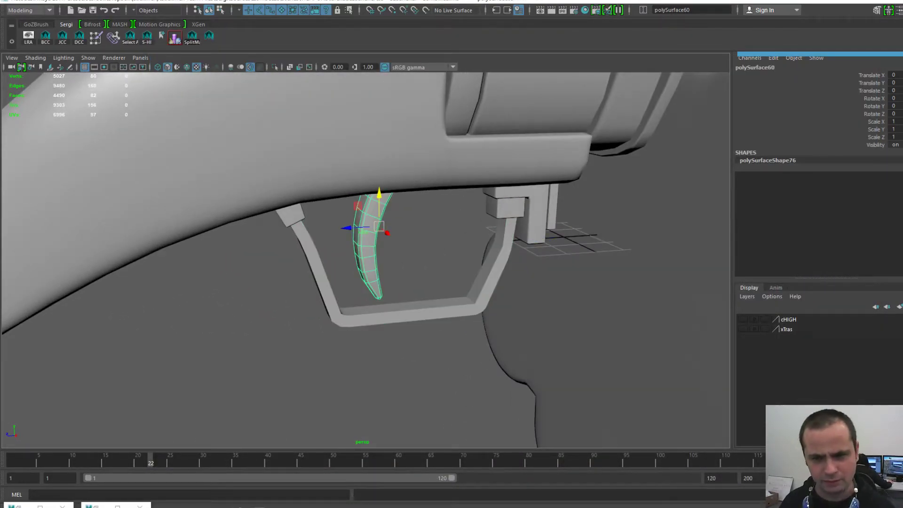
{"action": "right_click_drag", "start_coordinate": [369, 248], "coordinate": [414, 254], "text": "alt"}
{"action": "left_click_drag", "start_coordinate": [414, 254], "coordinate": [485, 233], "text": "alt"}
{"action": "middle_click_drag", "start_coordinate": [485, 233], "coordinate": [484, 238], "text": "alt"}
{"action": "right_click_drag", "start_coordinate": [484, 239], "coordinate": [452, 239], "text": "alt"}
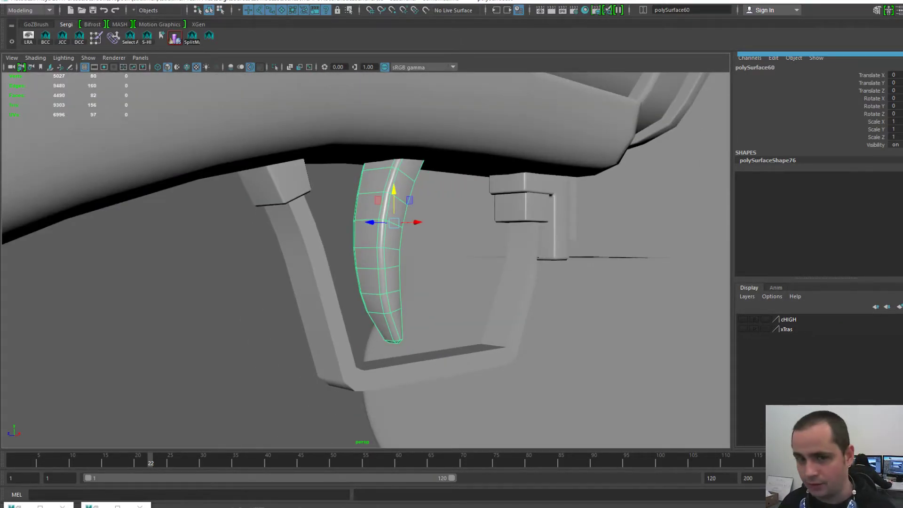
- Check the curved trigger's unfolded UV shells in the UV Editor, then open the File commands
{"action": "left_click", "coordinate": [96, 505]}
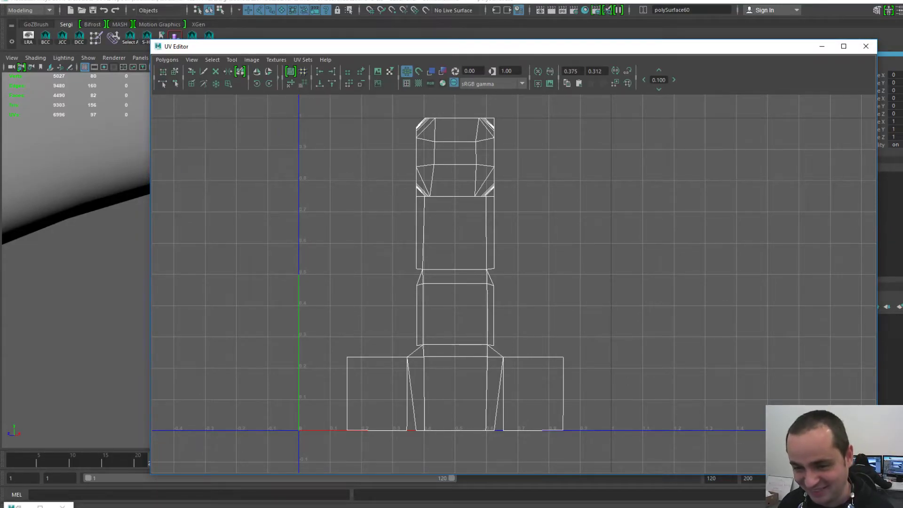
{"action": "left_click", "coordinate": [823, 46]}
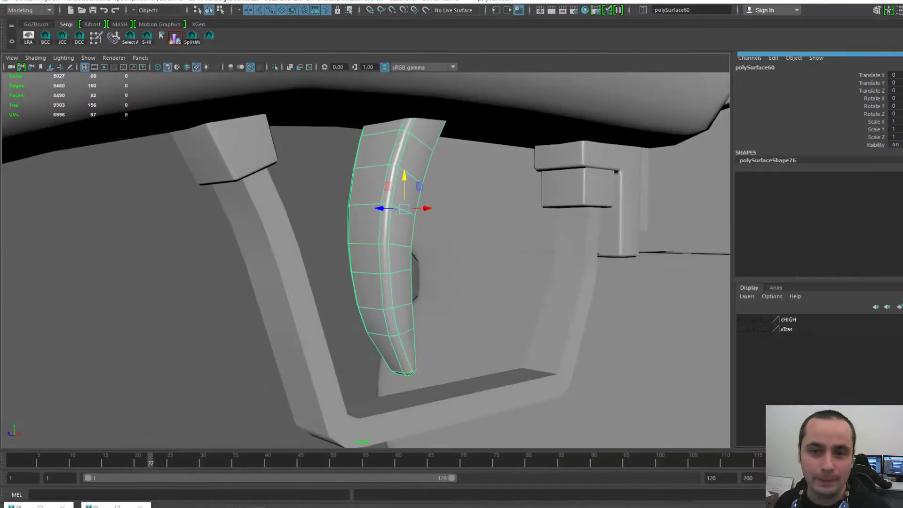
{"action": "key", "text": "space"}
{"action": "left_click", "coordinate": [247, 113]}
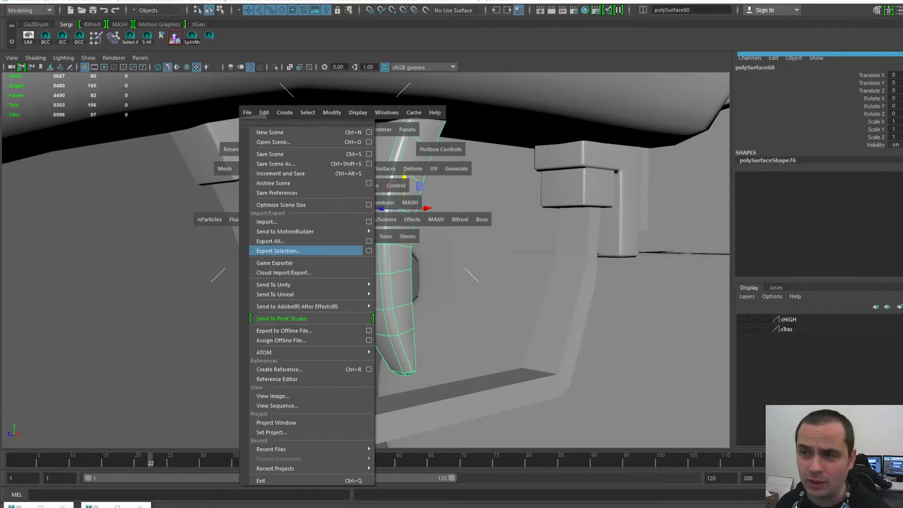
- Rename the trigger guard to TriggerFrame_L1 by removing the :polySurface59 suffix
{"action": "left_click", "coordinate": [292, 292]}
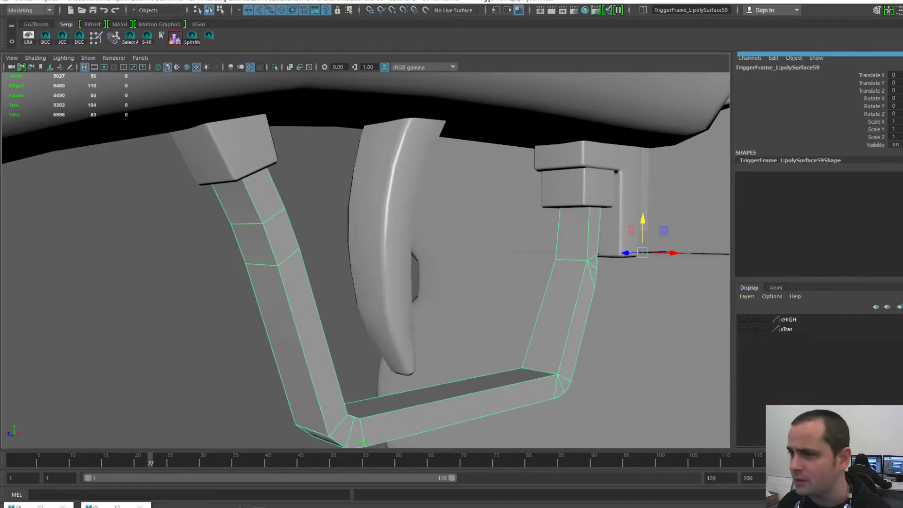
{"action": "left_click", "coordinate": [795, 67]}
{"action": "left_click_drag", "start_coordinate": [813, 67], "coordinate": [775, 67]}
{"action": "key", "text": "BackSpace"}
{"action": "key", "text": "Return"}
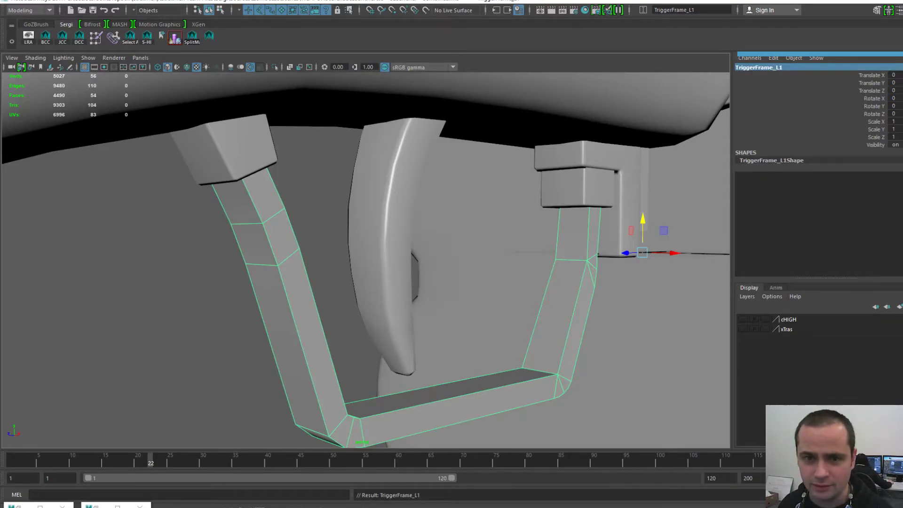
{"action": "key", "text": "w"}
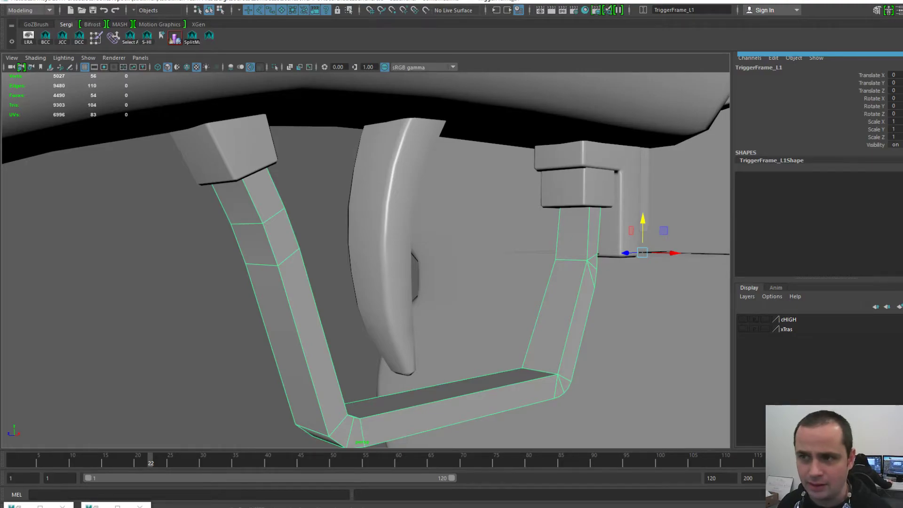
- Review the guard's transform, shape and material settings in the Attribute Editor
{"action": "key", "text": "ctrl+a"}
{"action": "left_click", "coordinate": [844, 76]}
{"action": "left_click", "coordinate": [788, 76]}
{"action": "left_click", "coordinate": [728, 76]}
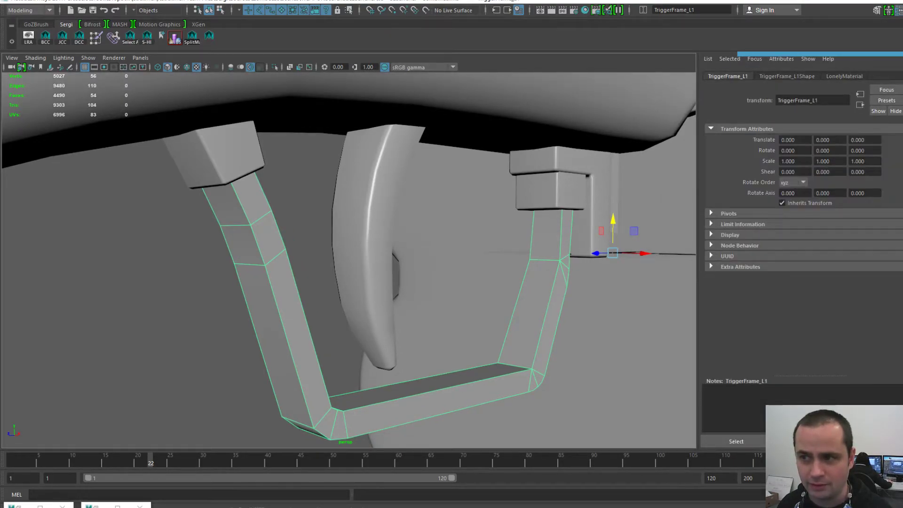
{"action": "left_click", "coordinate": [787, 76]}
- Export only the curved trigger as Trigger-L.obj
{"action": "left_click", "coordinate": [306, 203]}
{"action": "left_click", "coordinate": [382, 186]}
{"action": "left_click_drag", "start_coordinate": [385, 181], "coordinate": [360, 197], "text": "alt"}
{"action": "key", "text": "space"}
{"action": "left_click", "coordinate": [261, 160]}
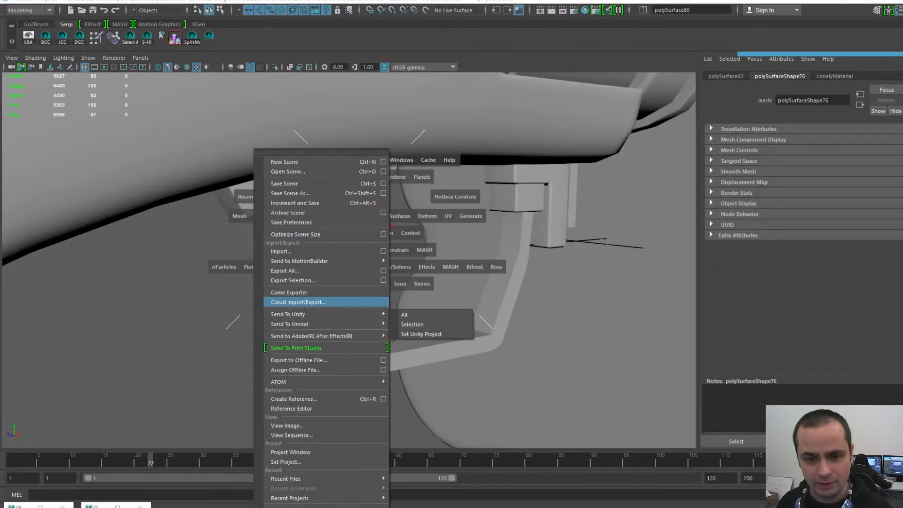
{"action": "left_click", "coordinate": [282, 281]}
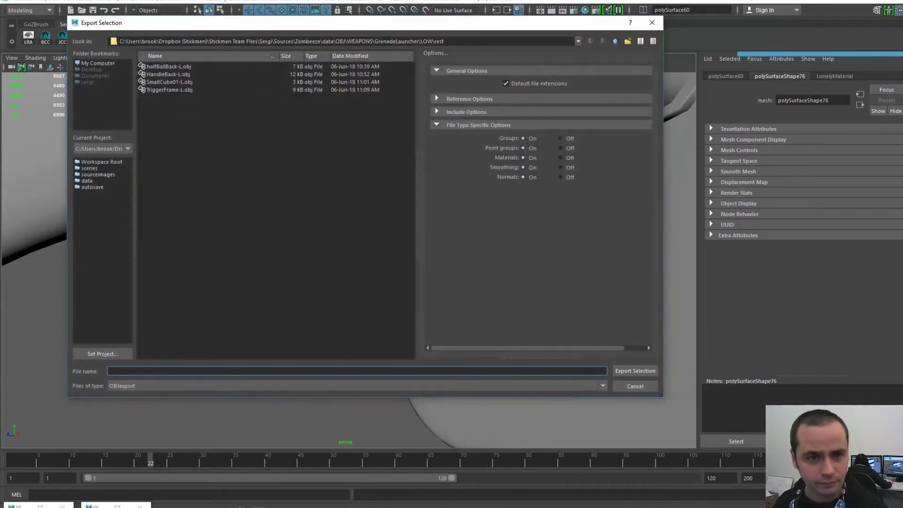
{"action": "type", "text": "Trigger-L"}
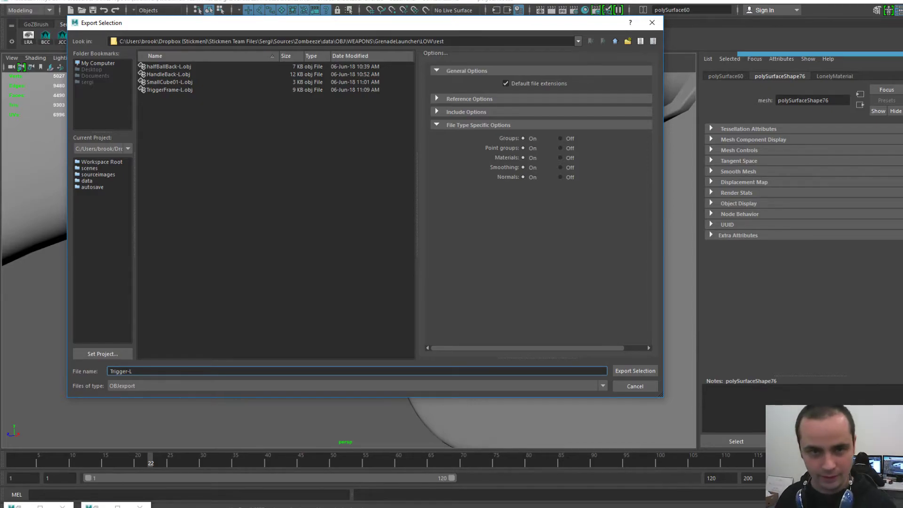
{"action": "key", "text": "Return"}
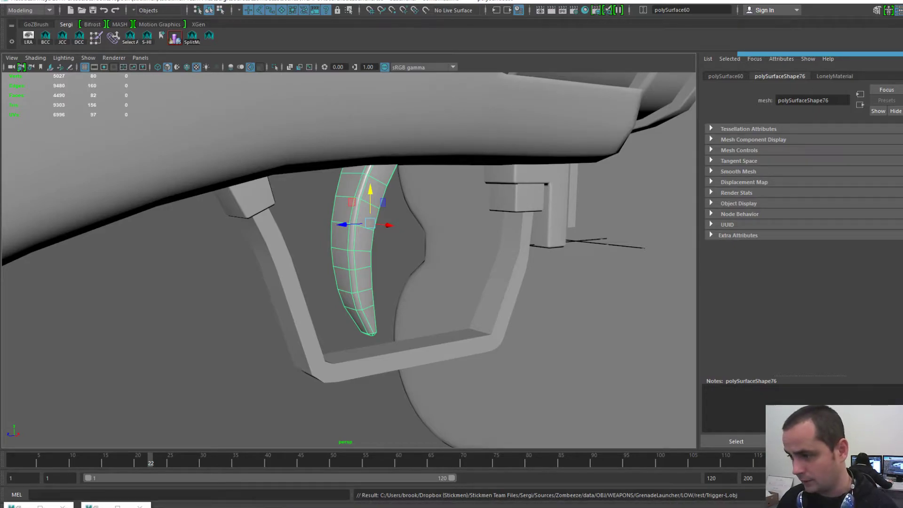
- In 3D-Coat, start an unsaved new scene and load Trigger-L.obj for UV mapping with Auto-Mapping
{"action": "key", "text": "alt+Tab"}
{"action": "left_click", "coordinate": [6, 9]}
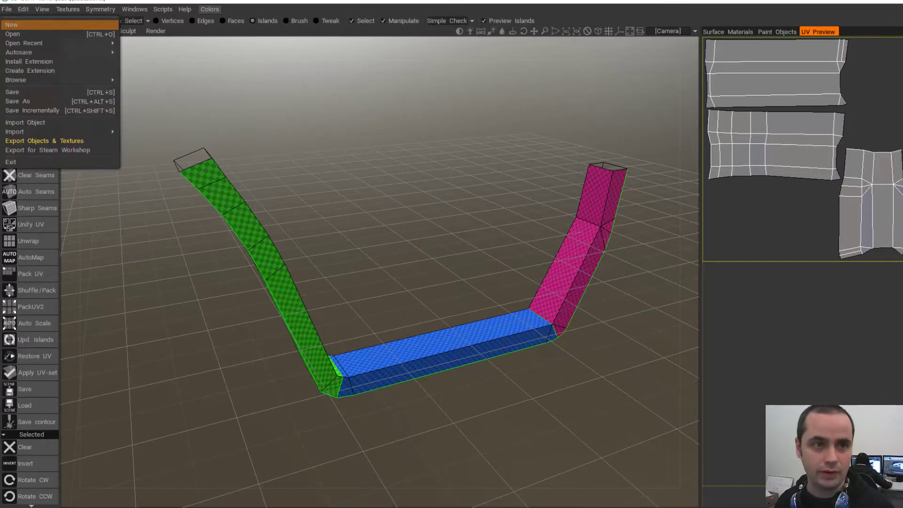
{"action": "left_click", "coordinate": [13, 25]}
{"action": "left_click", "coordinate": [378, 287]}
{"action": "left_click", "coordinate": [466, 370]}
{"action": "double_click", "coordinate": [728, 141]}
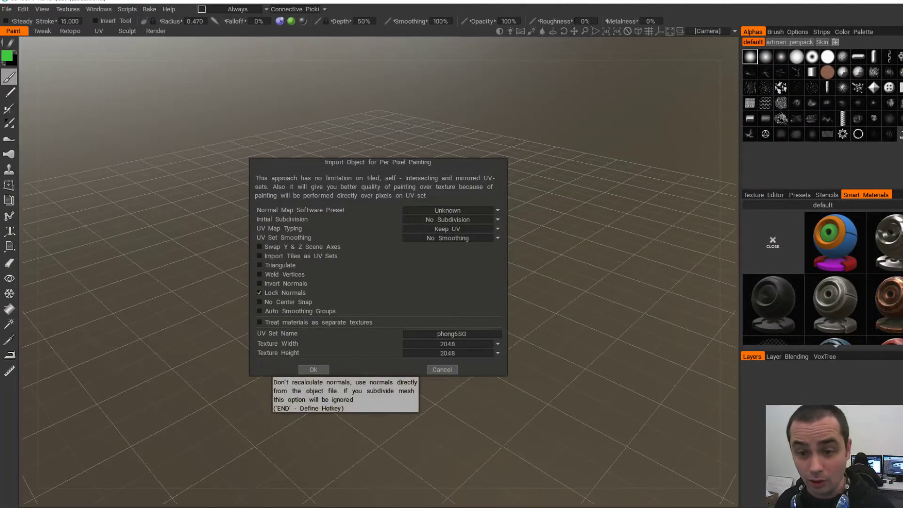
{"action": "left_click", "coordinate": [448, 228]}
{"action": "left_click", "coordinate": [448, 250]}
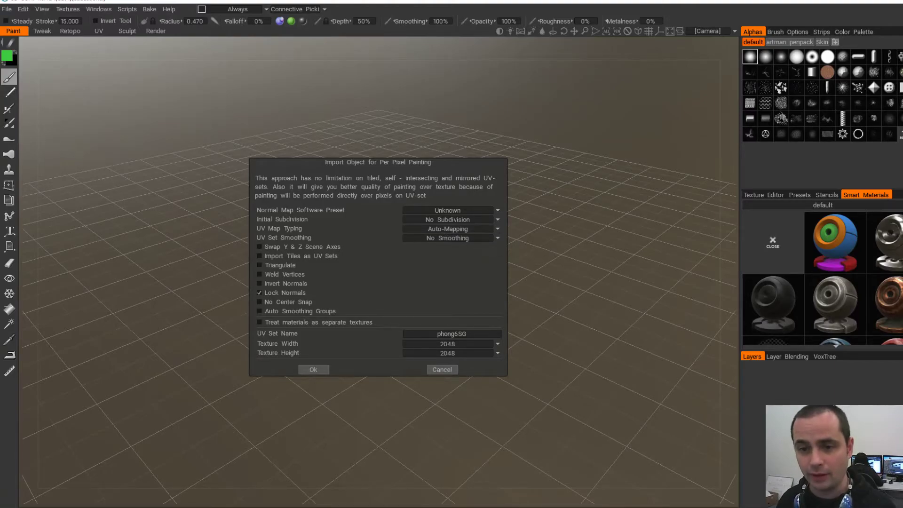
{"action": "left_click", "coordinate": [313, 370]}
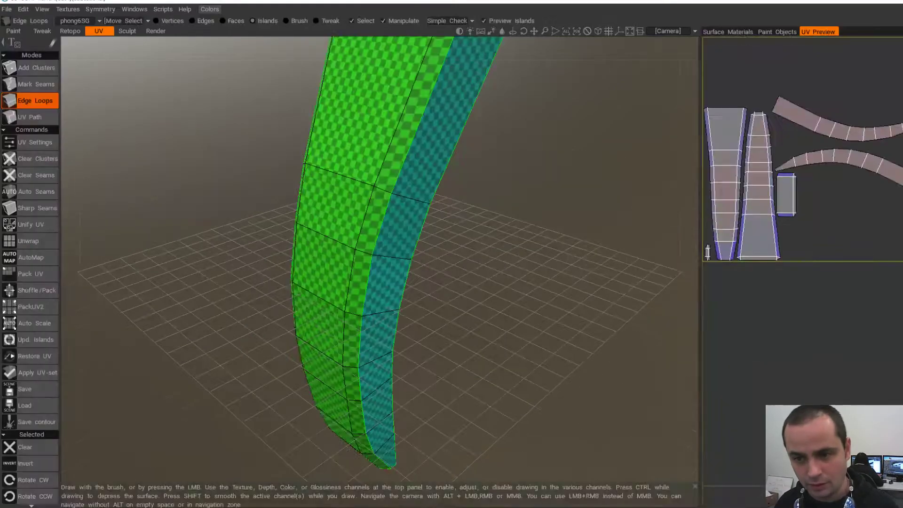
- Clear all seams on the trigger and inspect the resulting single green island
{"action": "left_click_drag", "start_coordinate": [376, 236], "coordinate": [278, 306], "text": "alt"}
{"action": "right_click_drag", "start_coordinate": [377, 282], "coordinate": [442, 282], "text": "alt"}
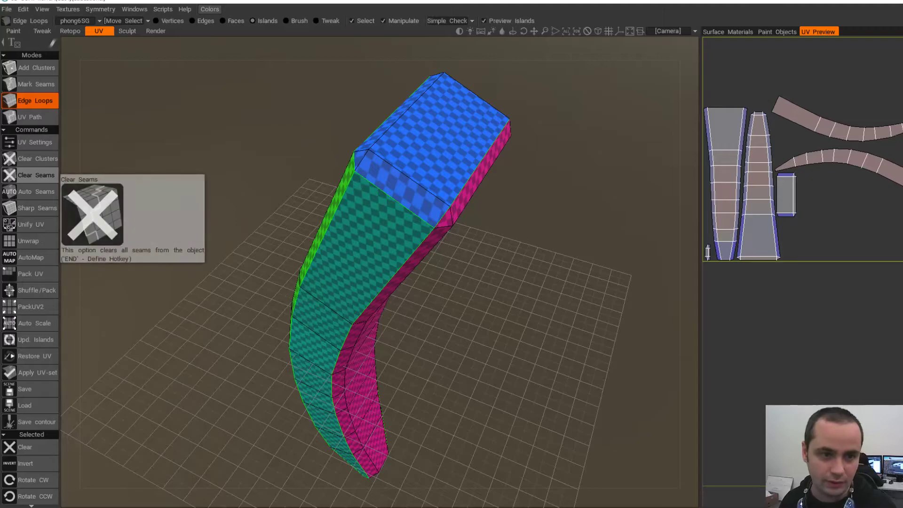
{"action": "left_click", "coordinate": [35, 175]}
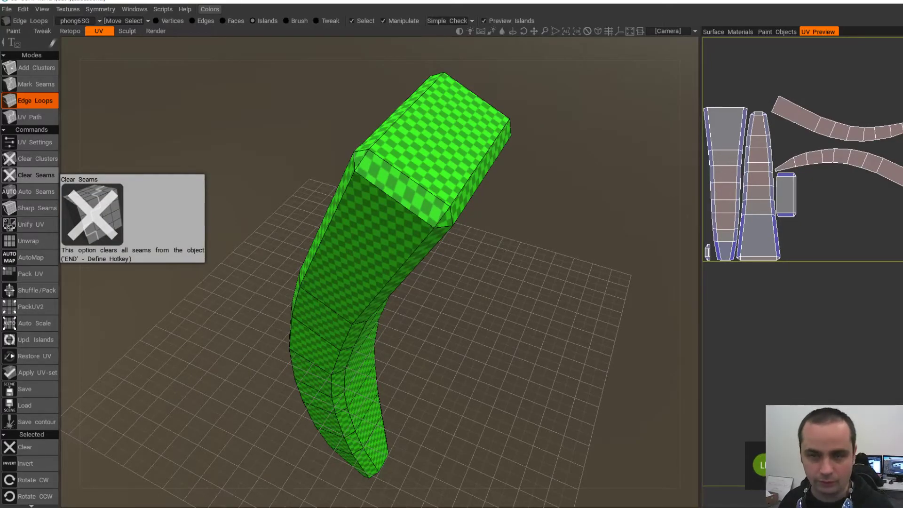
{"action": "left_click_drag", "start_coordinate": [263, 244], "coordinate": [202, 193]}
{"action": "middle_click_drag", "start_coordinate": [202, 193], "coordinate": [203, 230]}
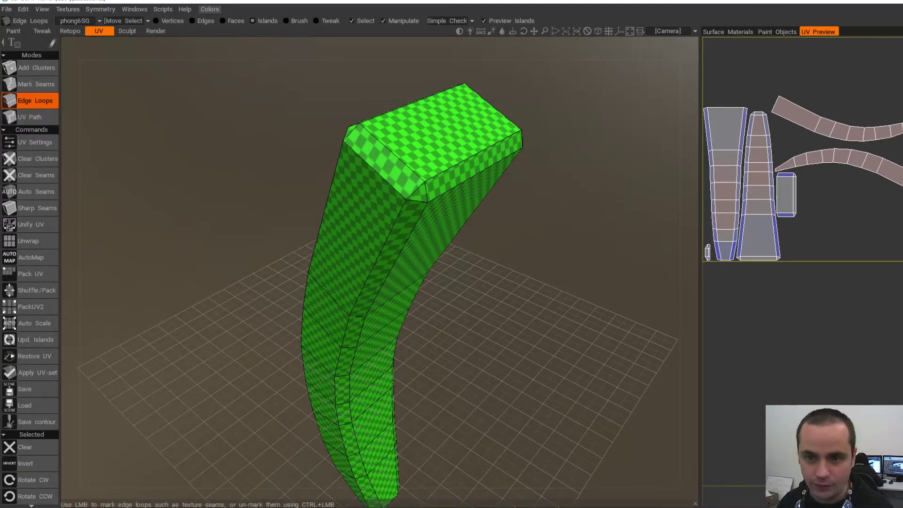
{"action": "middle_click_drag", "start_coordinate": [306, 226], "coordinate": [263, 205]}
{"action": "left_click_drag", "start_coordinate": [264, 205], "coordinate": [247, 208]}
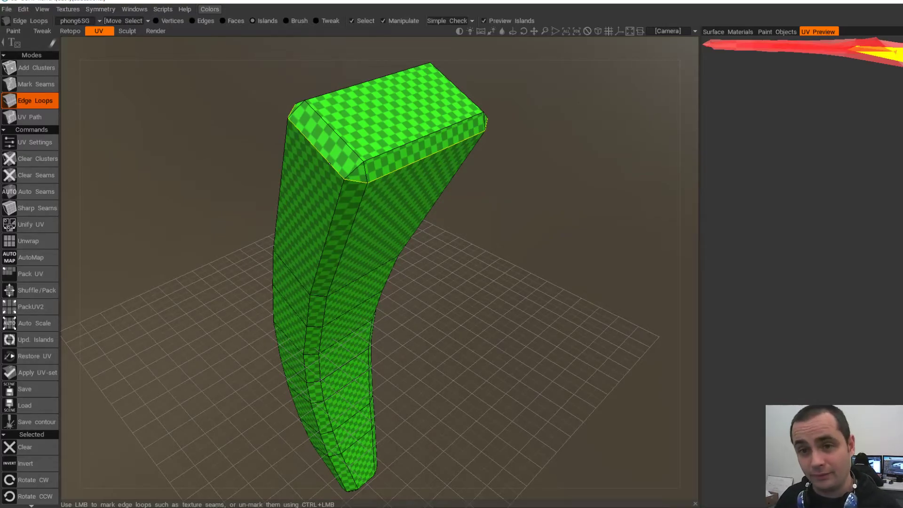
{"action": "left_click_drag", "start_coordinate": [329, 164], "coordinate": [400, 150], "text": "alt"}
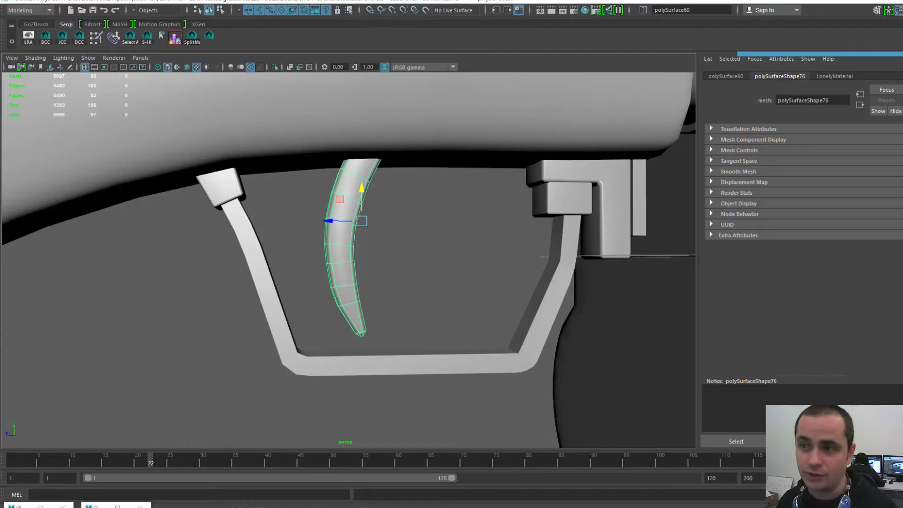
- Move the trigger down to Translate Y -6.30 and zoom in on its end cap
{"action": "key", "text": "ctrl+a"}
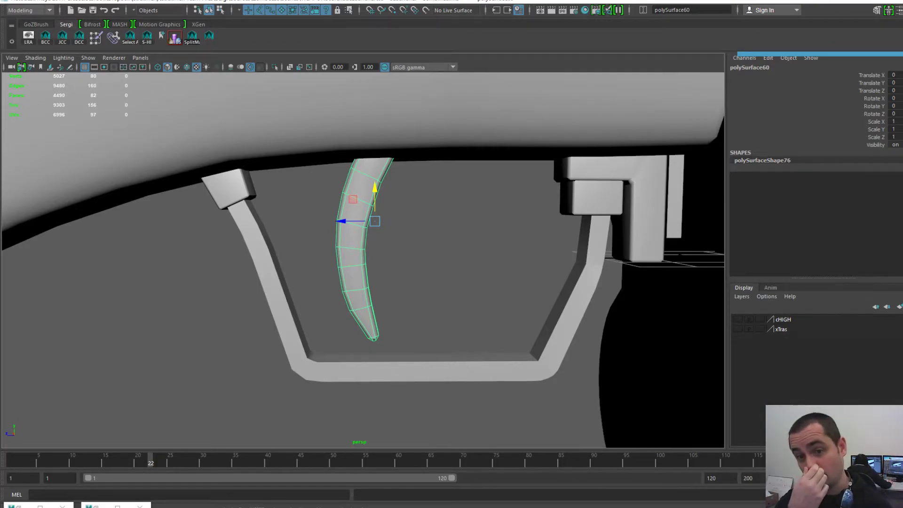
{"action": "left_click_drag", "start_coordinate": [374, 198], "coordinate": [374, 478]}
{"action": "middle_click_drag", "start_coordinate": [375, 423], "coordinate": [364, 312], "text": "alt"}
{"action": "left_click_drag", "start_coordinate": [364, 368], "coordinate": [364, 391]}
{"action": "middle_click_drag", "start_coordinate": [364, 391], "coordinate": [336, 346], "text": "alt"}
{"action": "right_click_drag", "start_coordinate": [336, 345], "coordinate": [400, 358], "text": "alt"}
{"action": "left_click_drag", "start_coordinate": [400, 357], "coordinate": [374, 378], "text": "alt"}
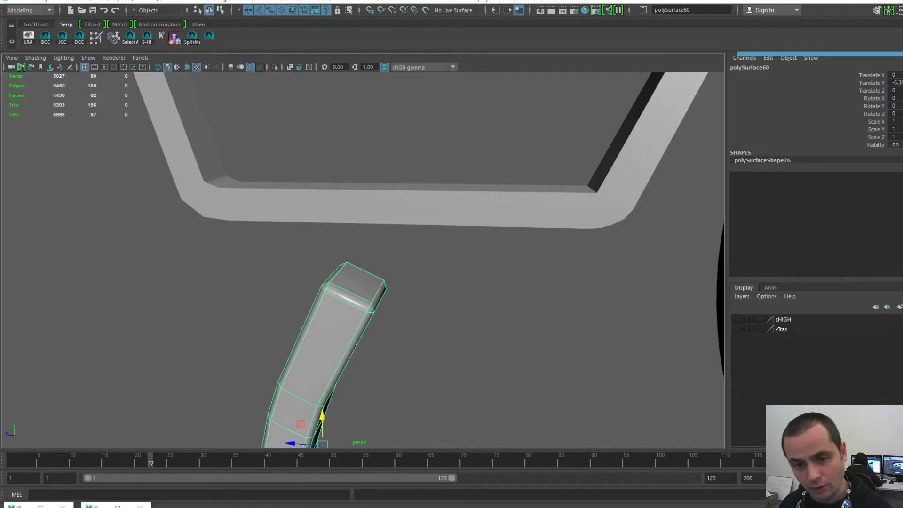
- Select and delete the end-cap and bevel faces at the trigger bar's top
{"action": "right_click_drag", "start_coordinate": [349, 274], "coordinate": [349, 306]}
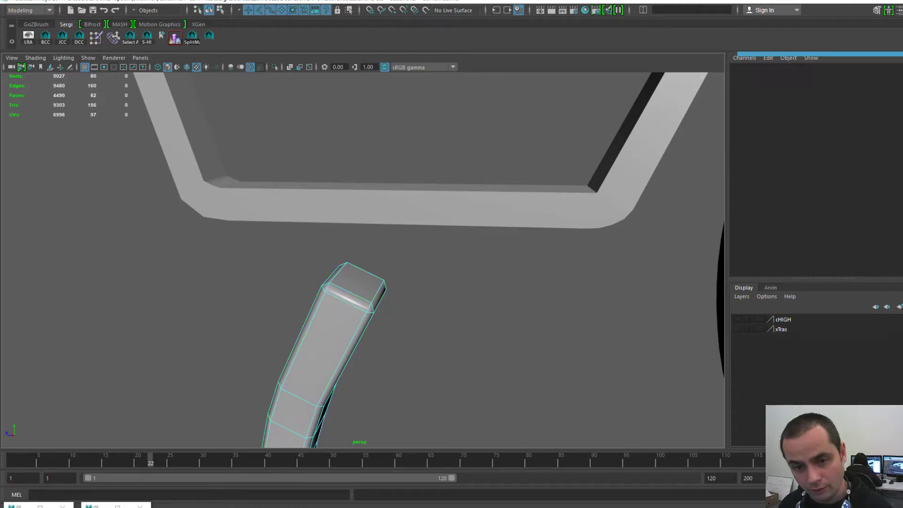
{"action": "left_click", "coordinate": [356, 283]}
{"action": "left_click", "coordinate": [349, 298], "text": "shift"}
{"action": "left_click", "coordinate": [379, 296], "text": "shift"}
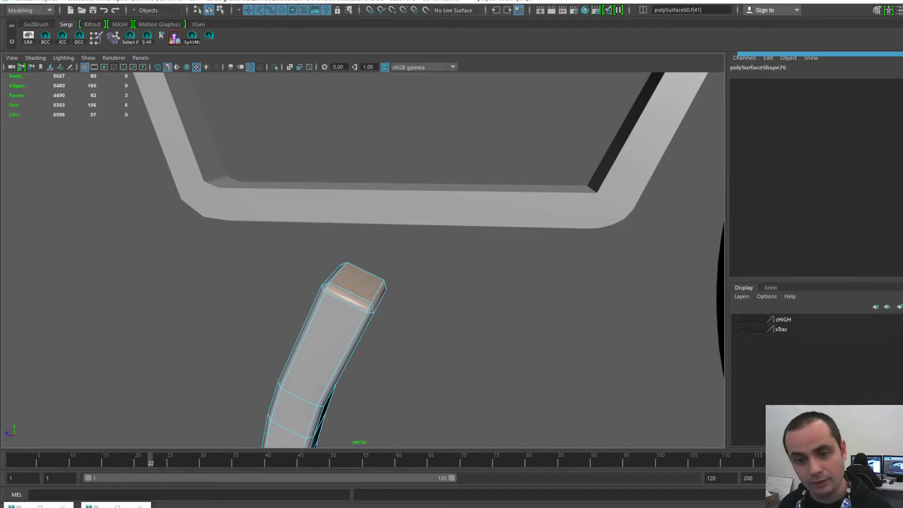
{"action": "left_click", "coordinate": [373, 309], "text": "shift"}
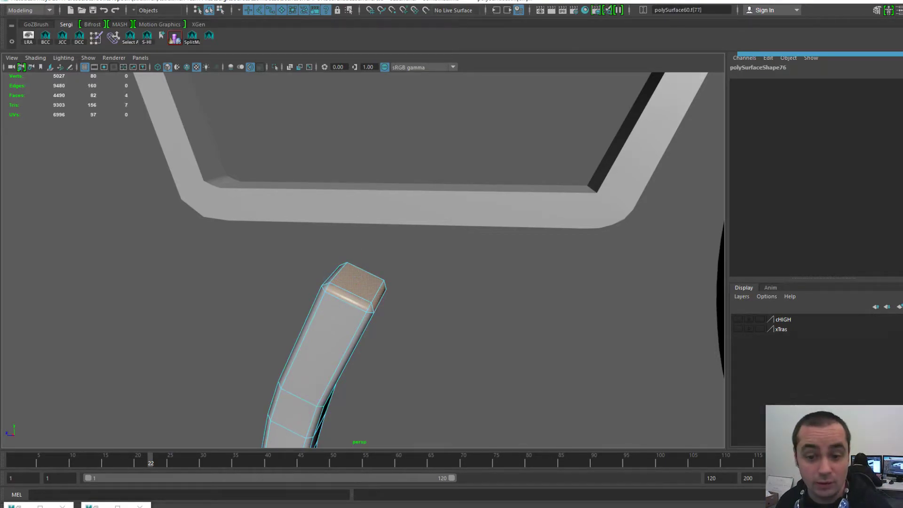
{"action": "left_click_drag", "start_coordinate": [372, 309], "coordinate": [423, 327], "text": "alt"}
{"action": "left_click", "coordinate": [364, 286], "text": "ctrl"}
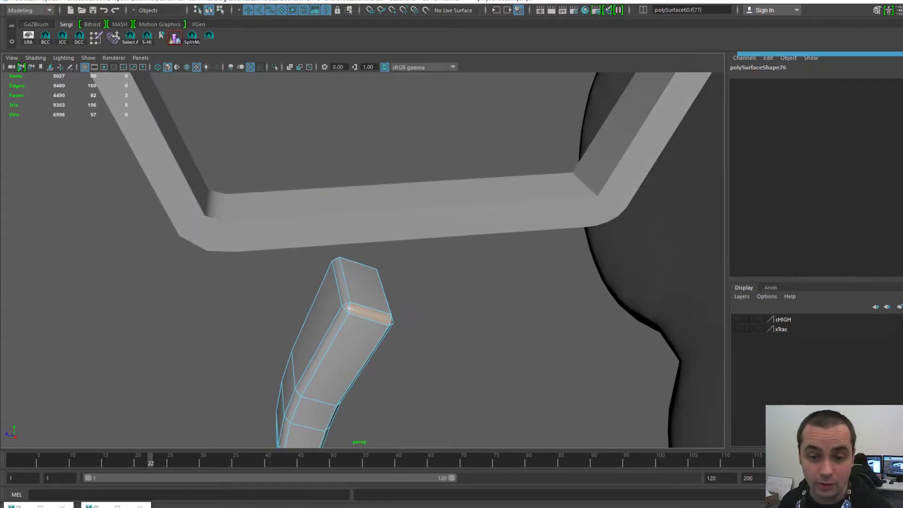
{"action": "key", "text": "f"}
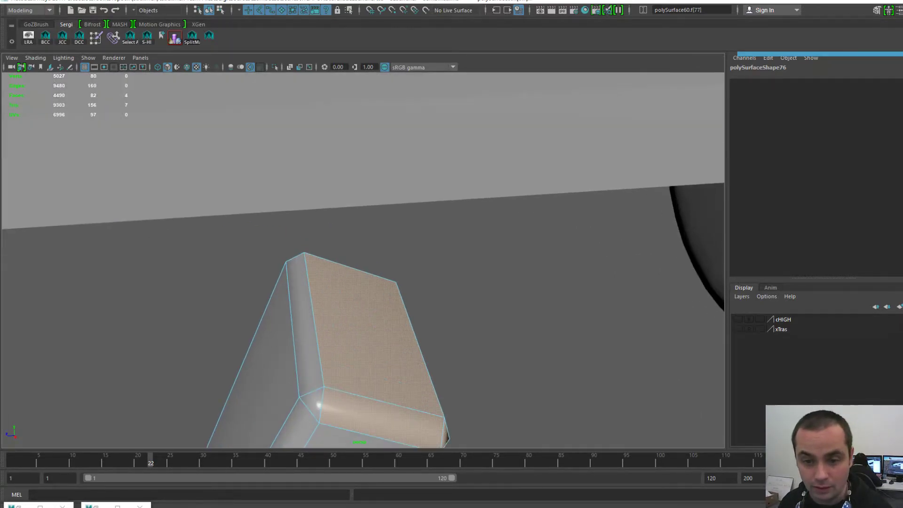
{"action": "left_click_drag", "start_coordinate": [454, 350], "coordinate": [273, 320], "text": "alt"}
{"action": "key", "text": "Delete"}
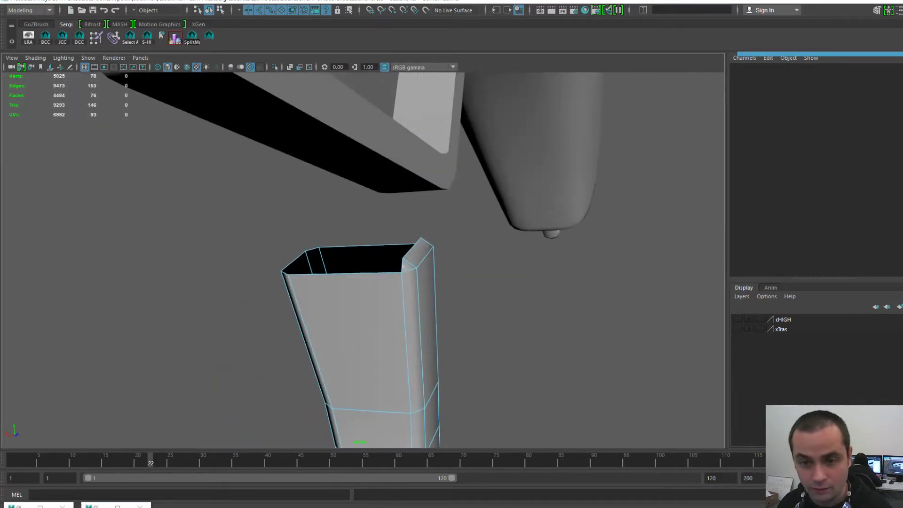
- Delete the three leftover rim faces and return to object selection mode
{"action": "left_click", "coordinate": [419, 254]}
{"action": "key", "text": "Delete"}
{"action": "left_click", "coordinate": [407, 266]}
{"action": "key", "text": "Delete"}
{"action": "left_click", "coordinate": [425, 242]}
{"action": "key", "text": "Delete"}
{"action": "left_click_drag", "start_coordinate": [425, 242], "coordinate": [560, 247], "text": "alt"}
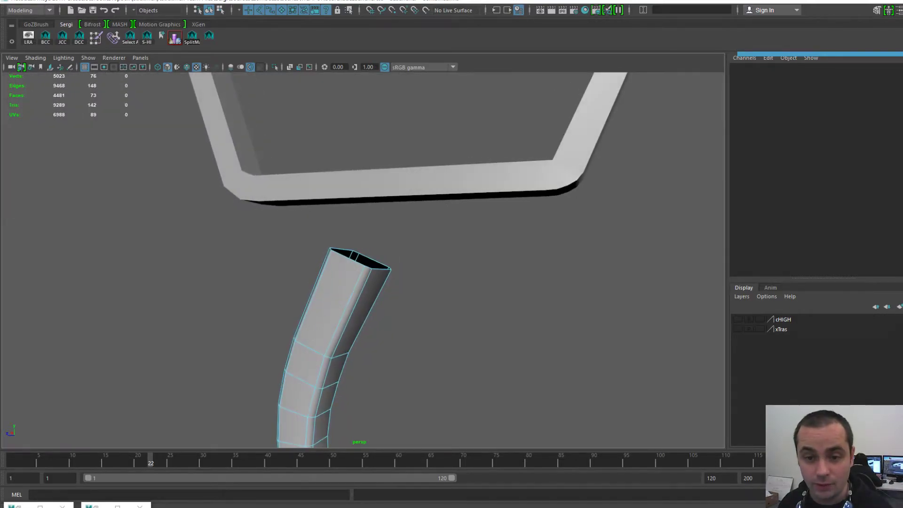
{"action": "key", "text": "F8"}
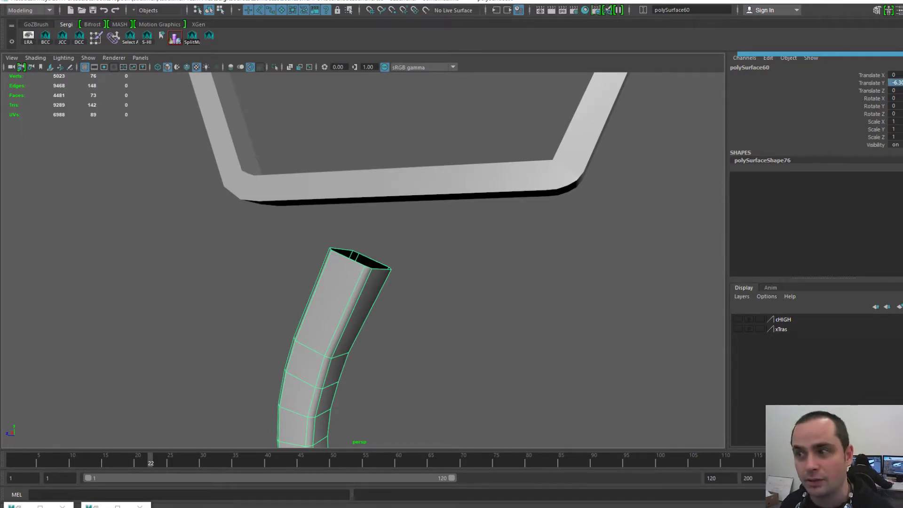
- Set the trigger's Translate Y back to 0 so it sits inside the guard
{"action": "type", "text": "0"}
{"action": "key", "text": "Return"}
{"action": "scroll", "coordinate": [363, 259], "scroll_direction": "down", "scroll_amount": 3}
{"action": "scroll", "coordinate": [363, 260], "scroll_direction": "up", "scroll_amount": 3}
{"action": "scroll", "coordinate": [363, 260], "scroll_direction": "down", "scroll_amount": 5}
{"action": "middle_click_drag", "start_coordinate": [363, 226], "coordinate": [364, 306], "text": "alt"}
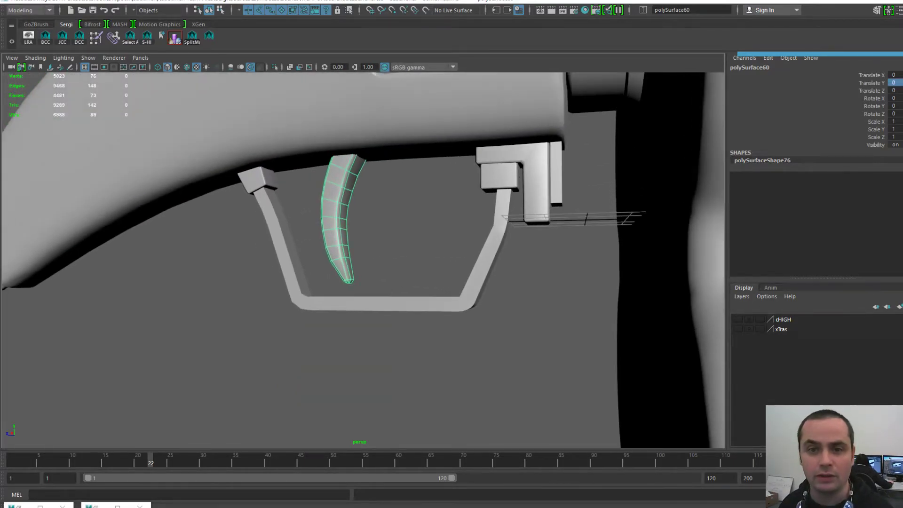
{"action": "left_click_drag", "start_coordinate": [363, 236], "coordinate": [390, 259], "text": "alt"}
{"action": "key", "text": "w"}
{"action": "scroll", "coordinate": [363, 259], "scroll_direction": "up", "scroll_amount": 3}
{"action": "middle_click_drag", "start_coordinate": [364, 235], "coordinate": [364, 261], "text": "alt"}
{"action": "left_click_drag", "start_coordinate": [365, 261], "coordinate": [393, 273], "text": "alt"}
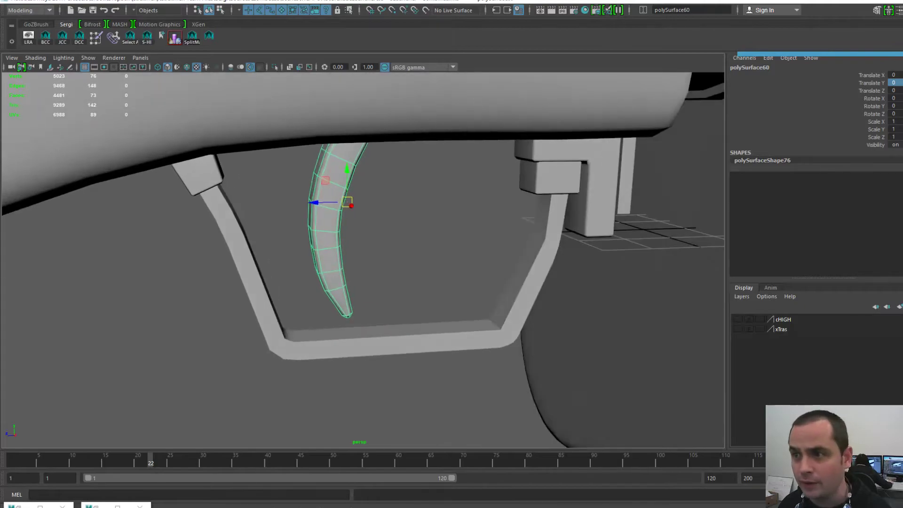
- Export the selected trigger over Trigger-L.obj and switch to 3D-Coat
{"action": "left_click", "coordinate": [385, 211]}
{"action": "left_click", "coordinate": [335, 189]}
{"action": "scroll", "coordinate": [348, 181], "scroll_direction": "up", "scroll_amount": 3}
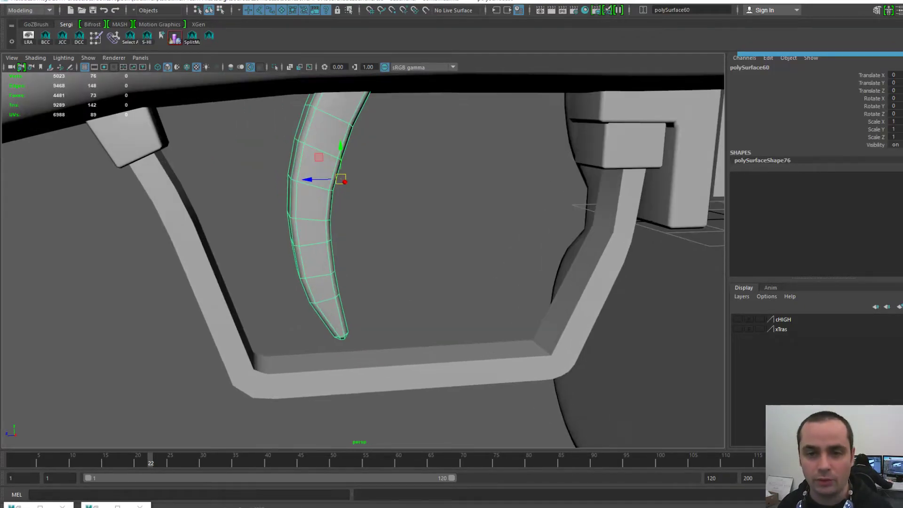
{"action": "mouse_move", "coordinate": [301, 164]}
{"action": "left_mouse_down", "text": "alt"}
{"action": "mouse_move", "coordinate": [316, 202]}
{"action": "mouse_move", "coordinate": [308, 168]}
{"action": "left_mouse_up", "text": "alt"}
{"action": "key", "text": "space"}
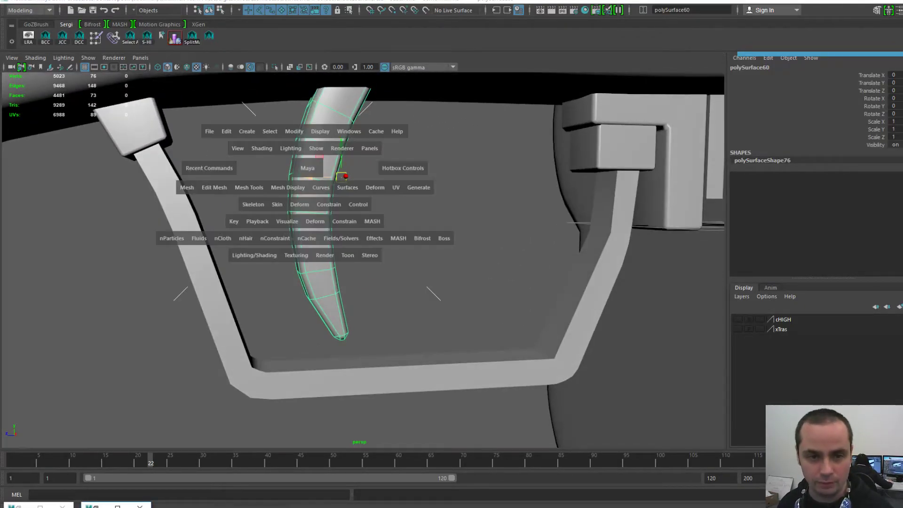
{"action": "left_click", "coordinate": [209, 132]}
{"action": "left_click", "coordinate": [241, 269]}
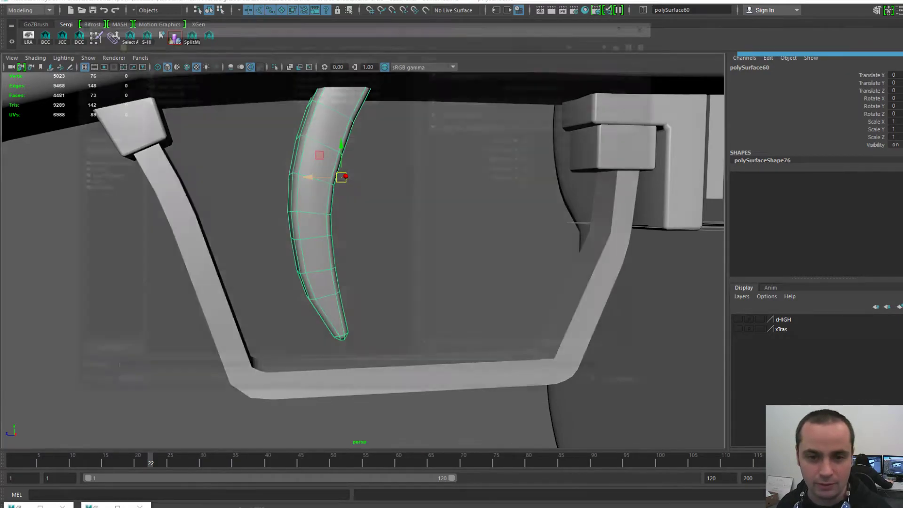
{"action": "double_click", "coordinate": [162, 90]}
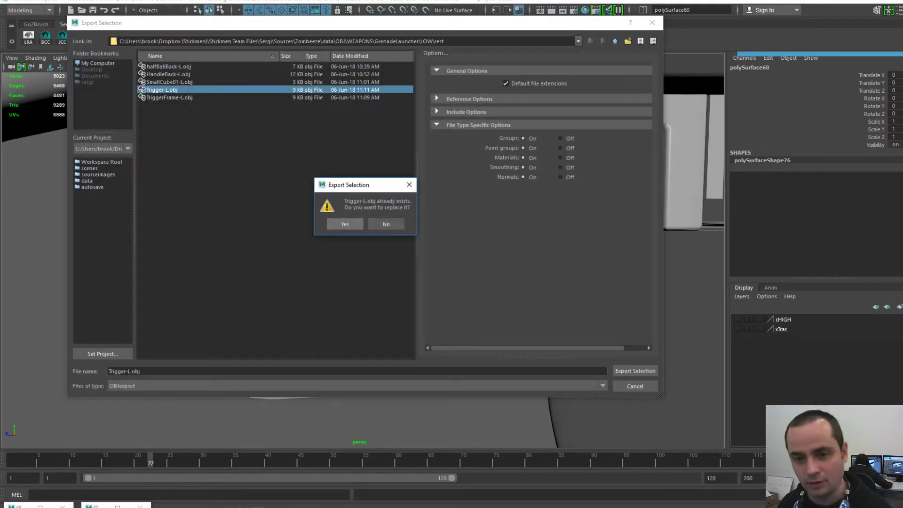
{"action": "left_click", "coordinate": [346, 225]}
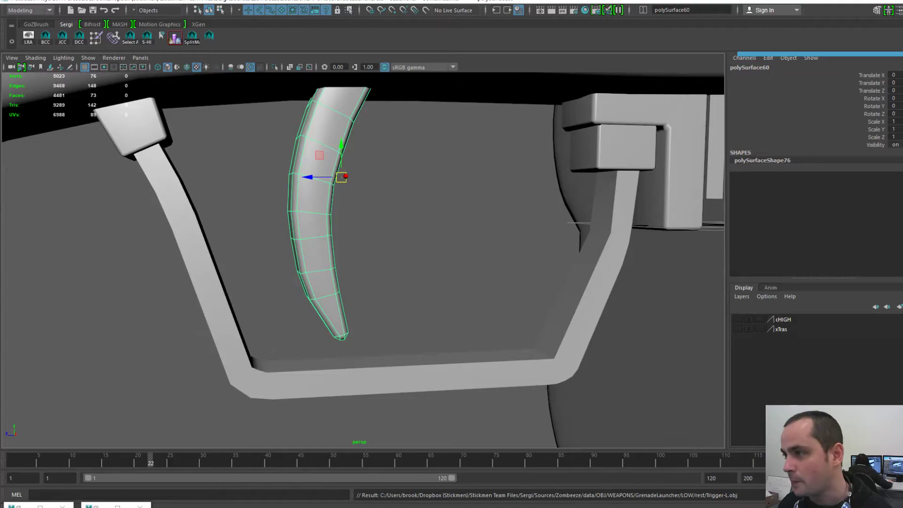
{"action": "key", "text": "alt+Tab"}
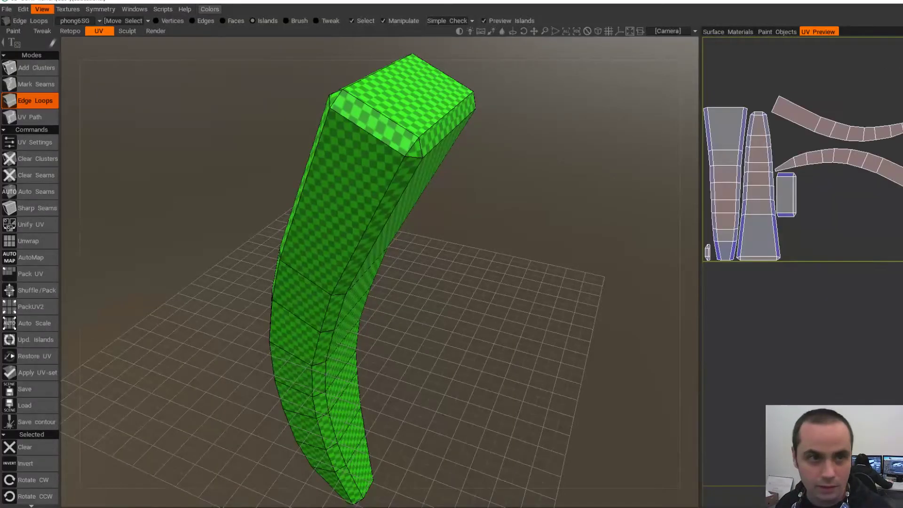
- Load the open-ended Trigger-L.obj into an unsaved new UV Map Mesh scene with Auto Mapping
{"action": "left_click", "coordinate": [6, 9]}
{"action": "left_click", "coordinate": [12, 25]}
{"action": "left_click", "coordinate": [379, 288]}
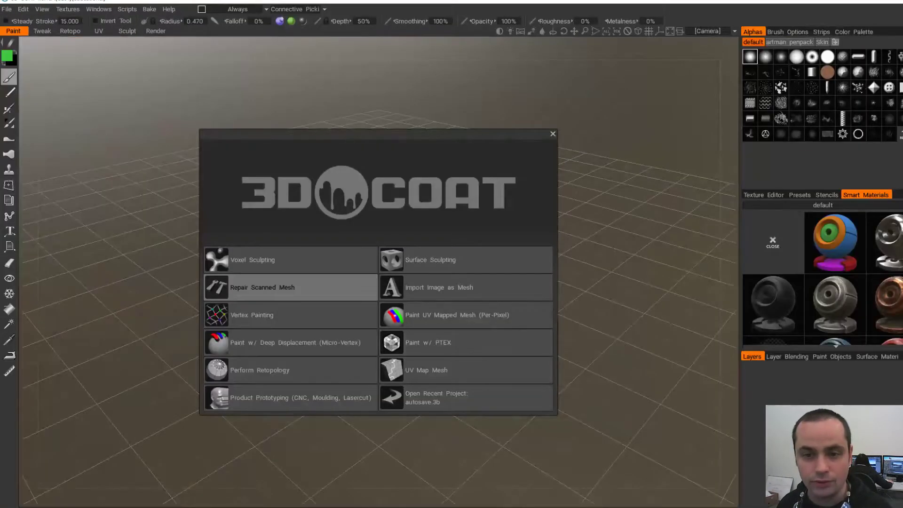
{"action": "left_click", "coordinate": [466, 369]}
{"action": "double_click", "coordinate": [730, 139]}
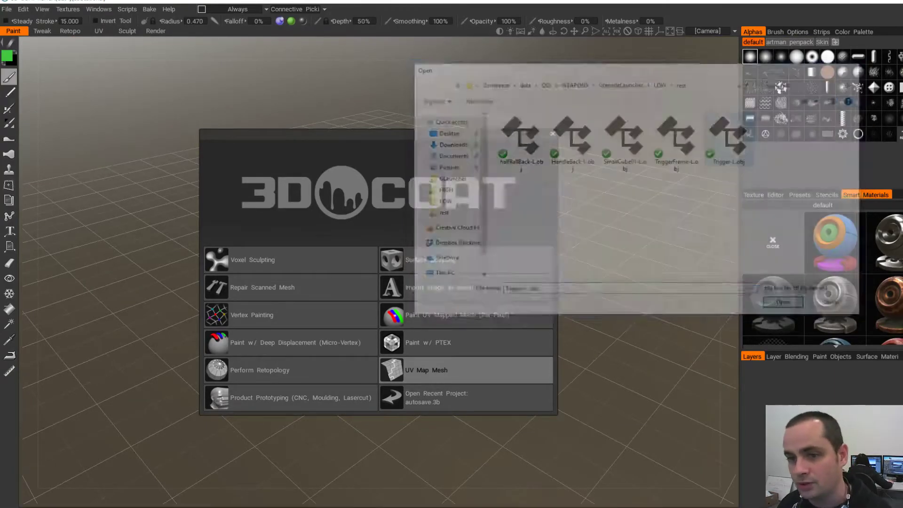
{"action": "left_click", "coordinate": [448, 229]}
{"action": "left_click", "coordinate": [442, 250]}
{"action": "left_click", "coordinate": [313, 370]}
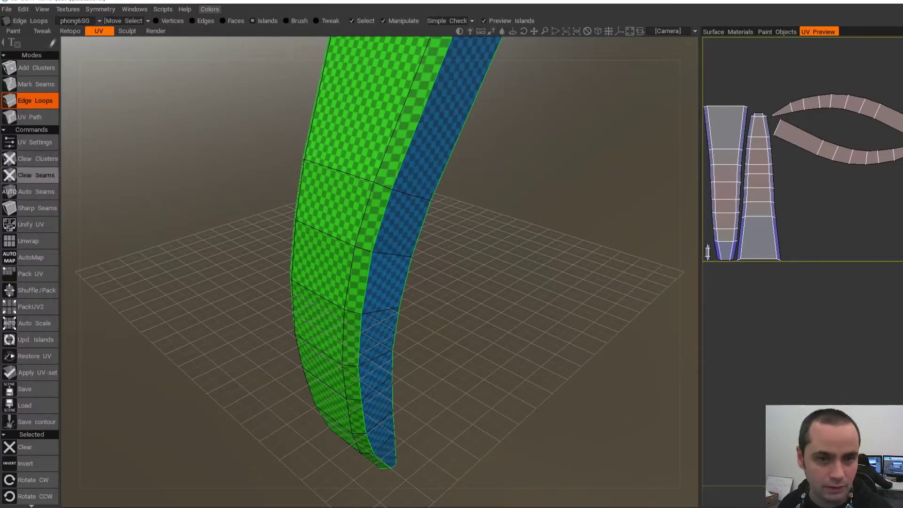
- Clear the trigger's automatic seams and view its open top and underside
{"action": "left_click", "coordinate": [36, 175]}
{"action": "scroll", "coordinate": [372, 324], "scroll_direction": "down", "scroll_amount": 5}
{"action": "left_click_drag", "start_coordinate": [371, 324], "coordinate": [475, 343], "text": "alt"}
{"action": "scroll", "coordinate": [372, 282], "scroll_direction": "up", "scroll_amount": 3}
{"action": "left_click_drag", "start_coordinate": [452, 263], "coordinate": [357, 231], "text": "alt"}
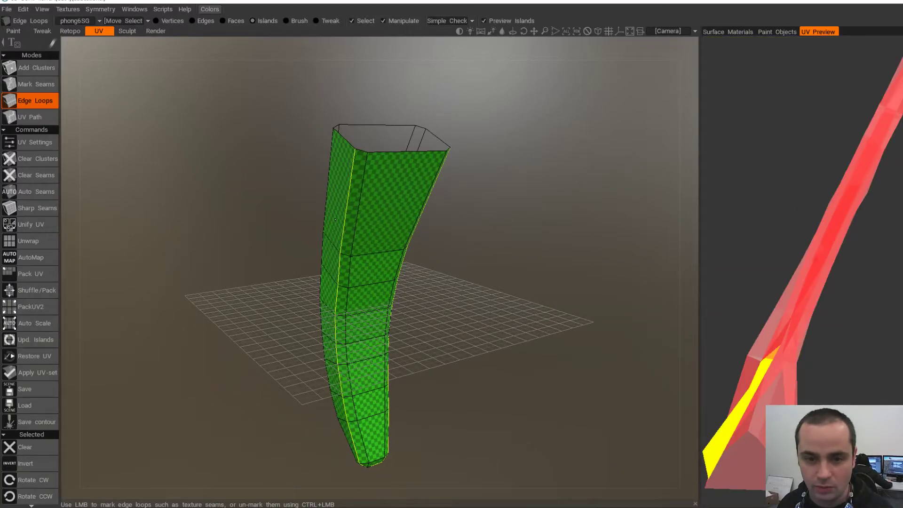
{"action": "left_click_drag", "start_coordinate": [301, 223], "coordinate": [399, 165], "text": "alt"}
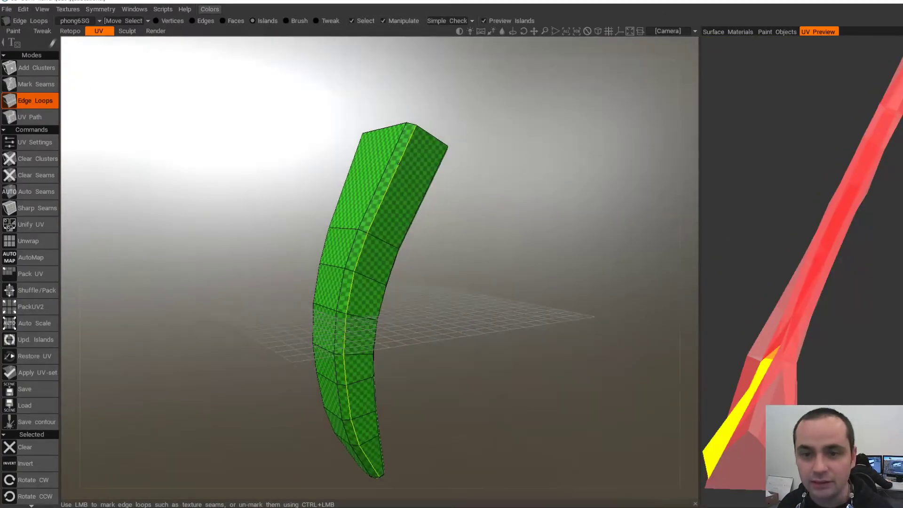
{"action": "left_click_drag", "start_coordinate": [376, 263], "coordinate": [400, 179], "text": "alt"}
{"action": "left_click_drag", "start_coordinate": [376, 244], "coordinate": [322, 186], "text": "alt"}
{"action": "scroll", "coordinate": [339, 278], "scroll_direction": "up", "scroll_amount": 2}
{"action": "left_click_drag", "start_coordinate": [405, 264], "coordinate": [334, 268], "text": "alt"}
- Mark edge-loop seams at the tip and lengthwise along the body, then unmark the tip cap's edge
{"action": "left_click", "coordinate": [318, 241]}
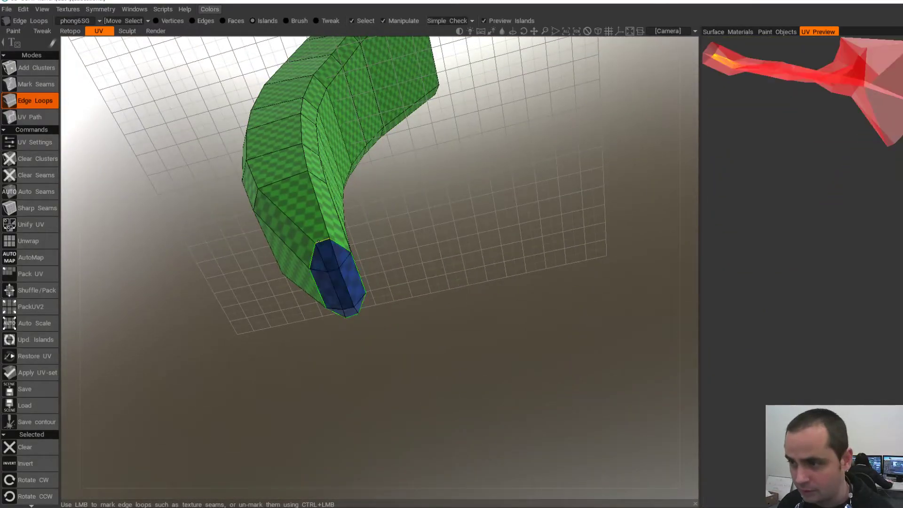
{"action": "left_click_drag", "start_coordinate": [376, 235], "coordinate": [386, 263], "text": "alt"}
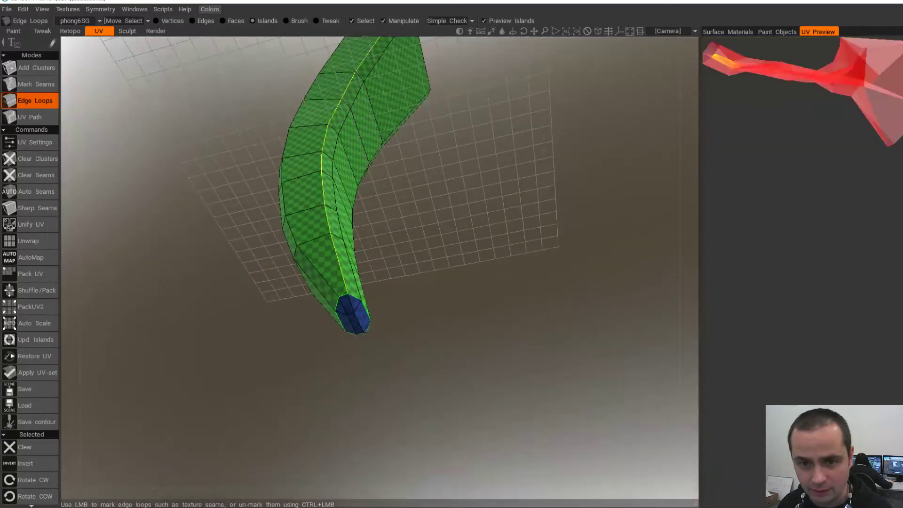
{"action": "left_click", "coordinate": [330, 237]}
{"action": "middle_click_drag", "start_coordinate": [352, 310], "coordinate": [327, 273], "text": "alt"}
{"action": "right_click_drag", "start_coordinate": [327, 273], "coordinate": [363, 273], "text": "alt"}
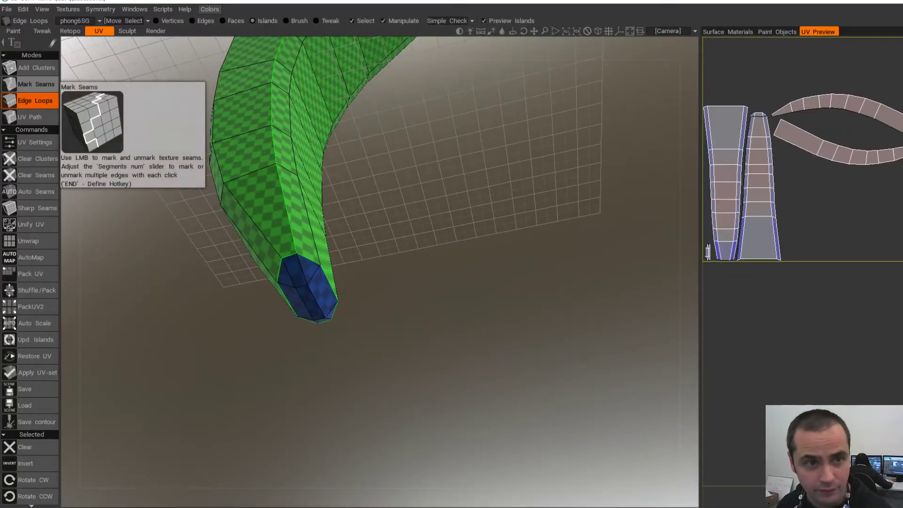
{"action": "left_click", "coordinate": [36, 84]}
{"action": "left_click_drag", "start_coordinate": [348, 291], "coordinate": [428, 266], "text": "alt"}
{"action": "mouse_move", "coordinate": [315, 270]}
{"action": "left_mouse_down", "text": "alt"}
{"action": "mouse_move", "coordinate": [218, 287]}
{"action": "mouse_move", "coordinate": [329, 264]}
{"action": "left_mouse_up", "text": "alt"}
{"action": "left_click", "coordinate": [335, 240]}
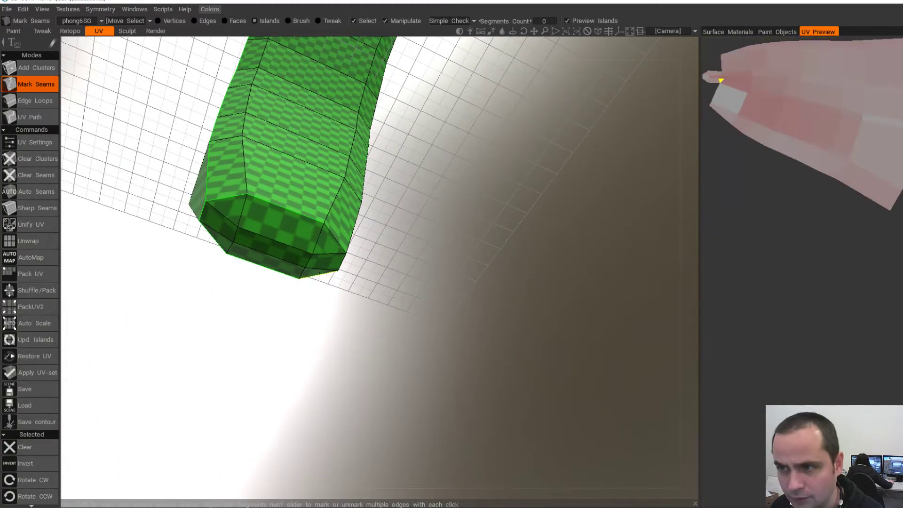
- Unwrap the trigger's UVs and orbit around to inspect its bottom cap
{"action": "left_click", "coordinate": [29, 241]}
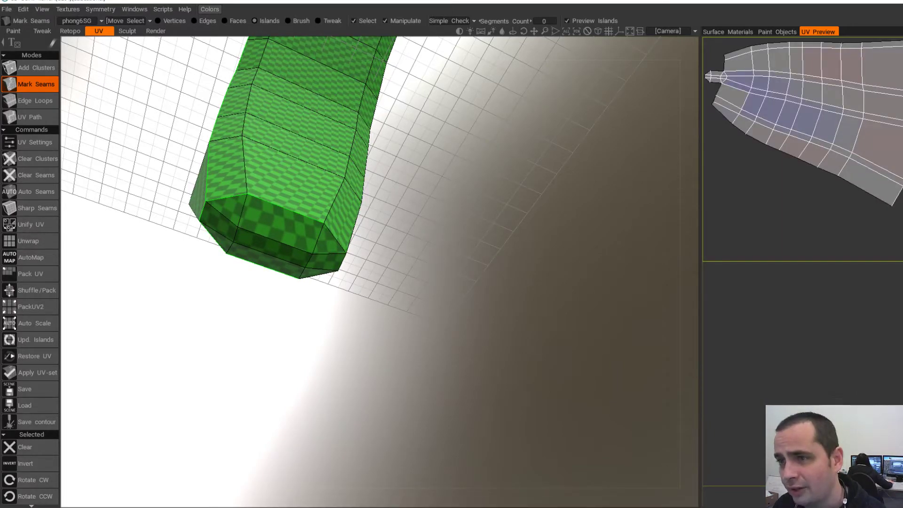
{"action": "left_click_drag", "start_coordinate": [291, 283], "coordinate": [381, 271], "text": "alt"}
{"action": "scroll", "coordinate": [381, 271], "scroll_direction": "up", "scroll_amount": 4}
{"action": "left_click_drag", "start_coordinate": [301, 207], "coordinate": [329, 212], "text": "alt"}
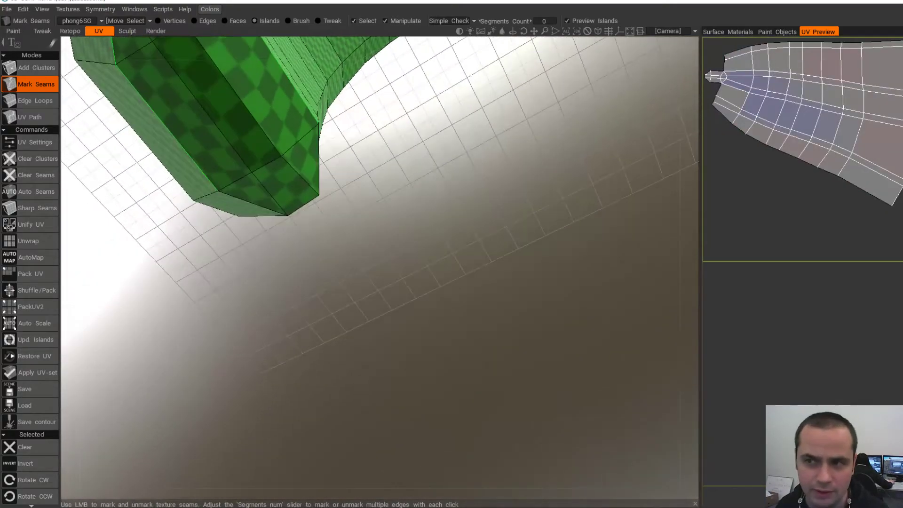
{"action": "middle_click_drag", "start_coordinate": [282, 160], "coordinate": [348, 212], "text": "alt"}
{"action": "scroll", "coordinate": [310, 197], "scroll_direction": "down", "scroll_amount": 2}
{"action": "left_click_drag", "start_coordinate": [301, 193], "coordinate": [334, 195], "text": "alt"}
- Remove the seams on both long cap edges and re-unwrap the trigger
{"action": "left_click", "coordinate": [313, 175]}
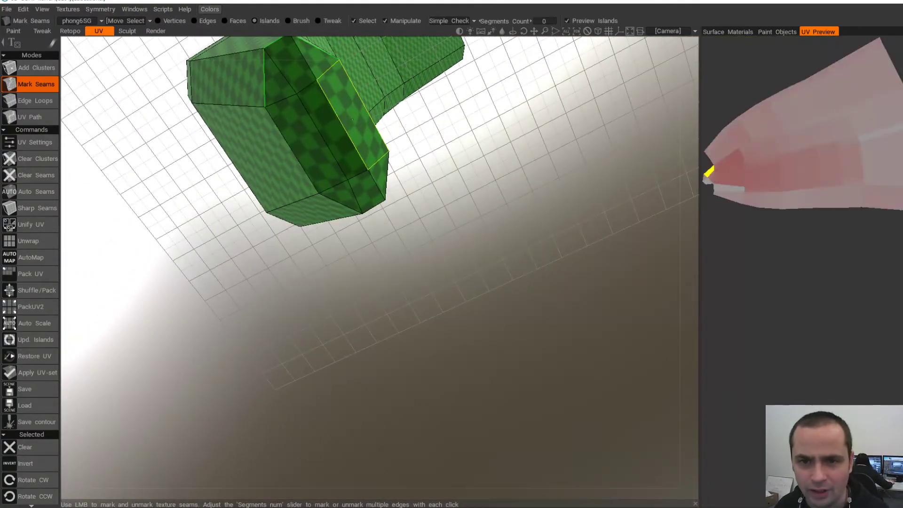
{"action": "left_click", "coordinate": [373, 126]}
{"action": "left_click_drag", "start_coordinate": [372, 136], "coordinate": [382, 188], "text": "alt"}
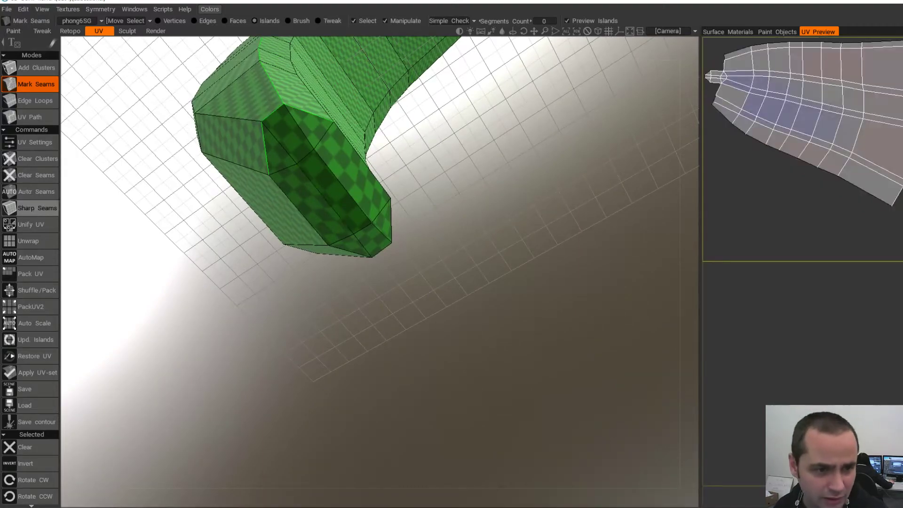
{"action": "left_click", "coordinate": [33, 241]}
- In Edge Loops mode, mark a loop along the trigger just above its tip as a seam
{"action": "left_click_drag", "start_coordinate": [301, 202], "coordinate": [243, 172], "text": "alt"}
{"action": "left_click_drag", "start_coordinate": [475, 257], "coordinate": [419, 261], "text": "alt"}
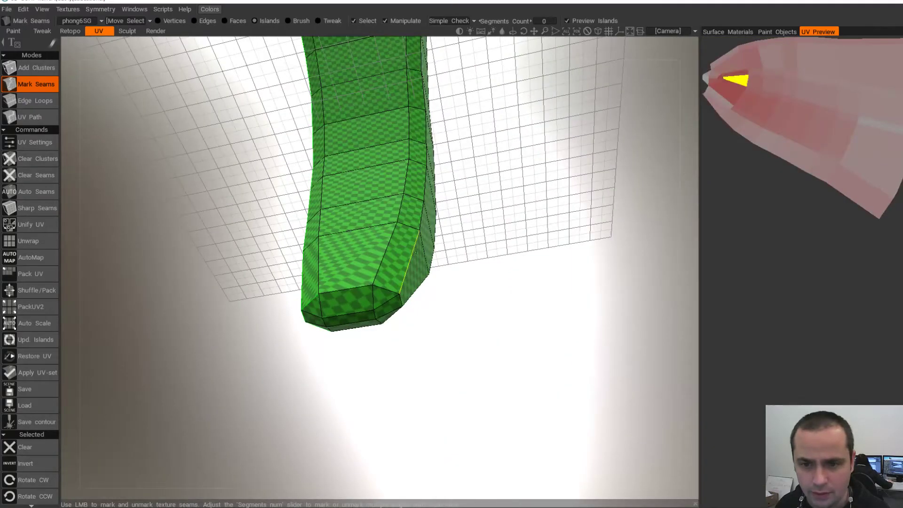
{"action": "left_click", "coordinate": [35, 101]}
{"action": "mouse_move", "coordinate": [353, 231]}
{"action": "left_mouse_down", "text": "alt"}
{"action": "mouse_move", "coordinate": [417, 223]}
{"action": "mouse_move", "coordinate": [336, 233]}
{"action": "left_mouse_up", "text": "alt"}
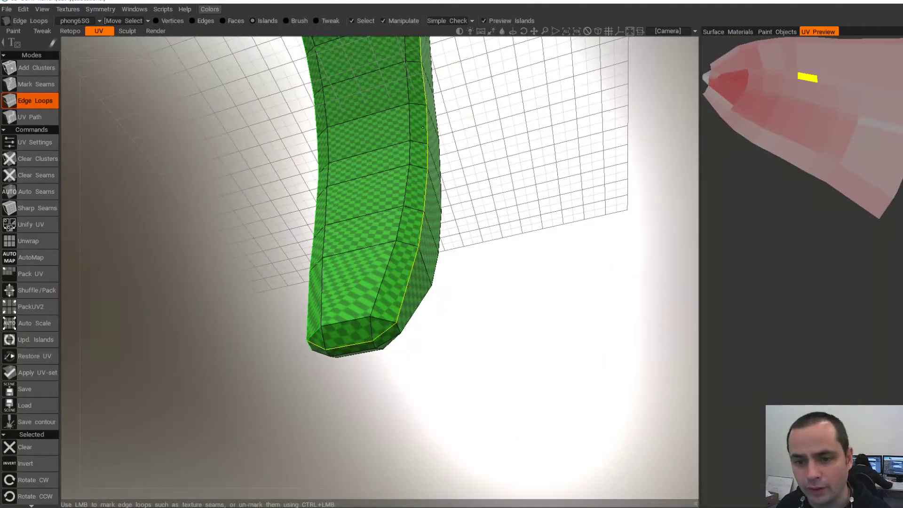
{"action": "left_click", "coordinate": [423, 127]}
{"action": "left_click_drag", "start_coordinate": [423, 127], "coordinate": [386, 141], "text": "alt"}
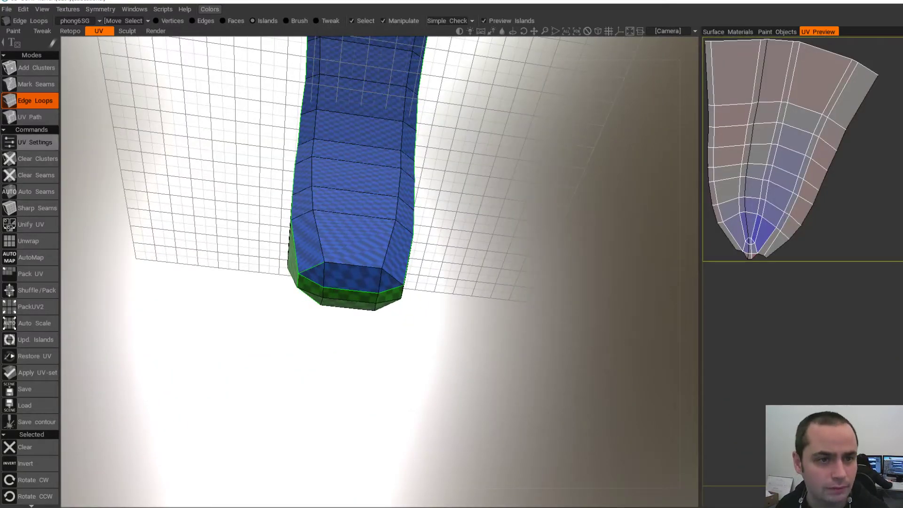
- Unmark the individual seam edges at the trigger's bottom and tip
{"action": "left_click", "coordinate": [35, 84]}
{"action": "left_click", "coordinate": [348, 288]}
{"action": "left_click", "coordinate": [391, 289]}
{"action": "left_click", "coordinate": [311, 269]}
{"action": "left_click_drag", "start_coordinate": [311, 269], "coordinate": [357, 260], "text": "alt"}
{"action": "left_click_drag", "start_coordinate": [304, 251], "coordinate": [362, 94], "text": "alt"}
- Mark the tip and end-cap loops as seams and unwrap the trigger into flat islands
{"action": "left_click", "coordinate": [35, 100]}
{"action": "left_click", "coordinate": [356, 301]}
{"action": "left_click", "coordinate": [343, 178]}
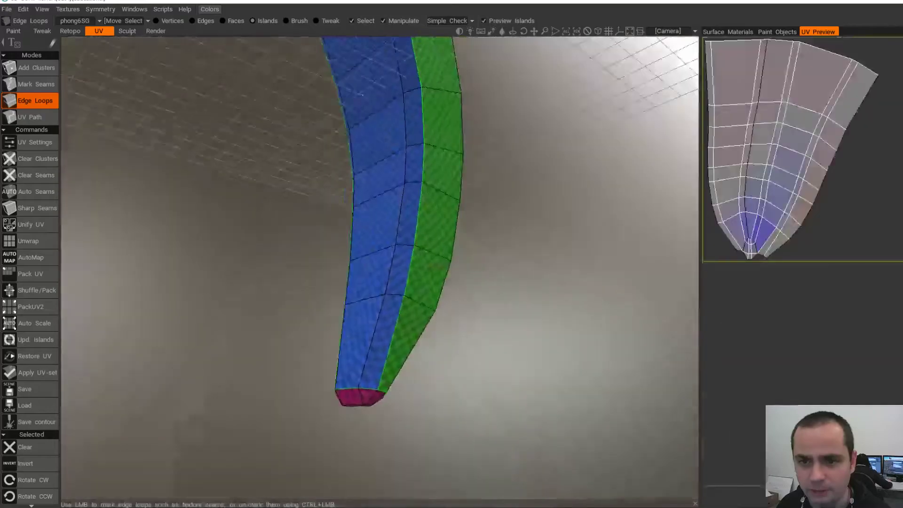
{"action": "left_click_drag", "start_coordinate": [268, 329], "coordinate": [282, 212], "text": "alt"}
{"action": "scroll", "coordinate": [284, 212], "scroll_direction": "up", "scroll_amount": 2}
{"action": "left_click_drag", "start_coordinate": [287, 249], "coordinate": [555, 263], "text": "alt"}
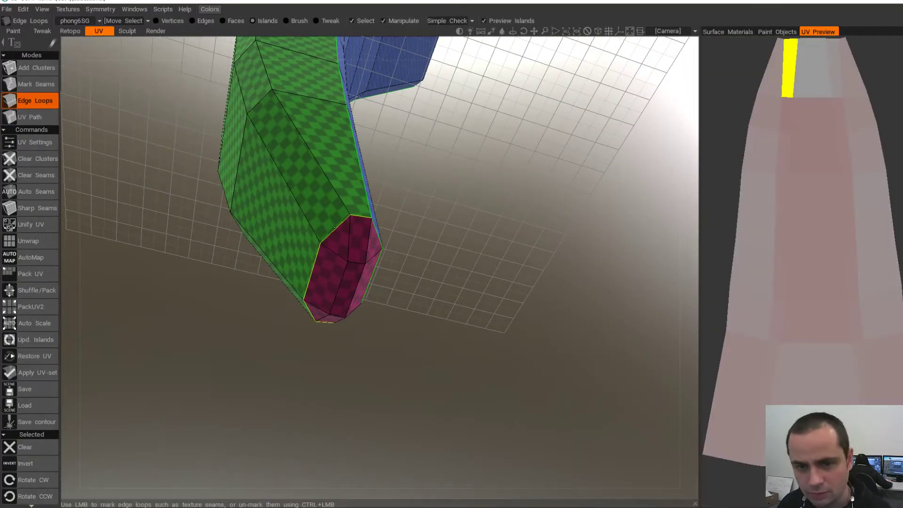
{"action": "left_click", "coordinate": [28, 241]}
{"action": "left_click_drag", "start_coordinate": [508, 301], "coordinate": [396, 310]}
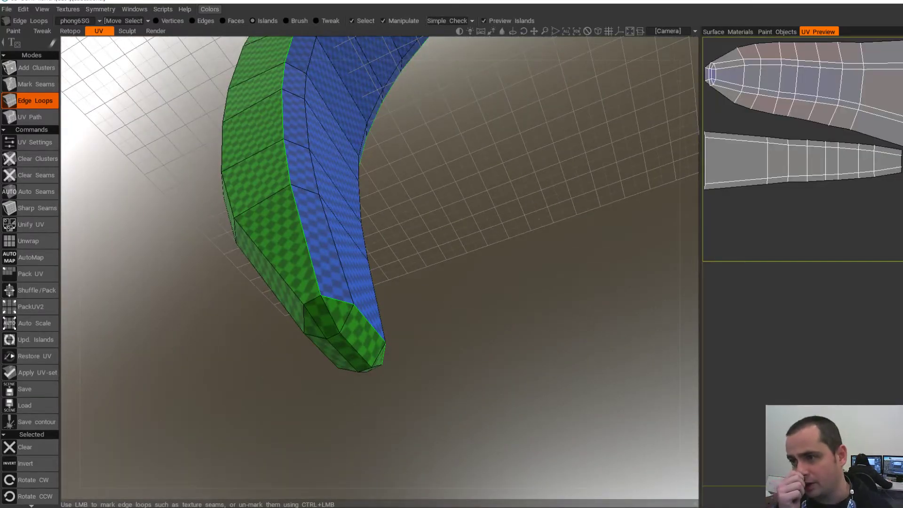
{"action": "left_click_drag", "start_coordinate": [405, 329], "coordinate": [480, 254]}
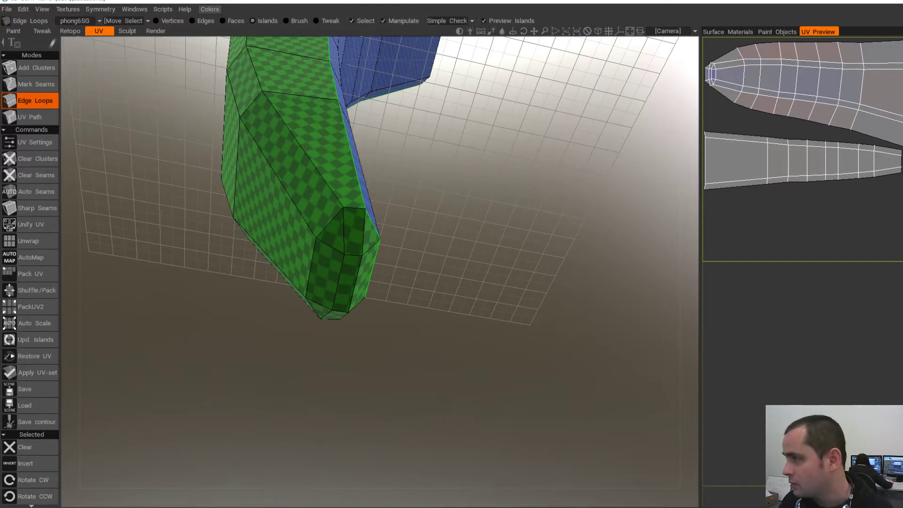
{"action": "middle_click_drag", "start_coordinate": [348, 245], "coordinate": [369, 287]}
{"action": "scroll", "coordinate": [369, 287], "scroll_direction": "down", "scroll_amount": 3}
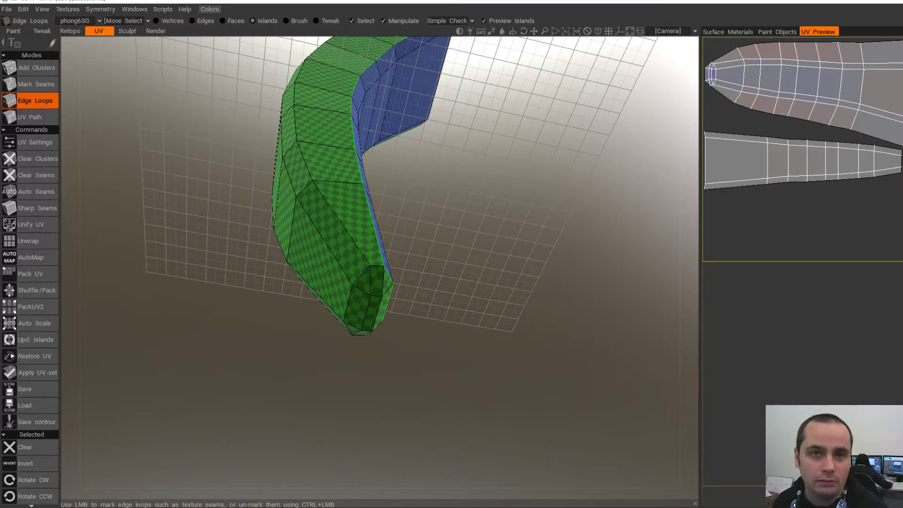
{"action": "middle_click_drag", "start_coordinate": [377, 226], "coordinate": [380, 259]}
{"action": "left_click_drag", "start_coordinate": [471, 282], "coordinate": [470, 293]}
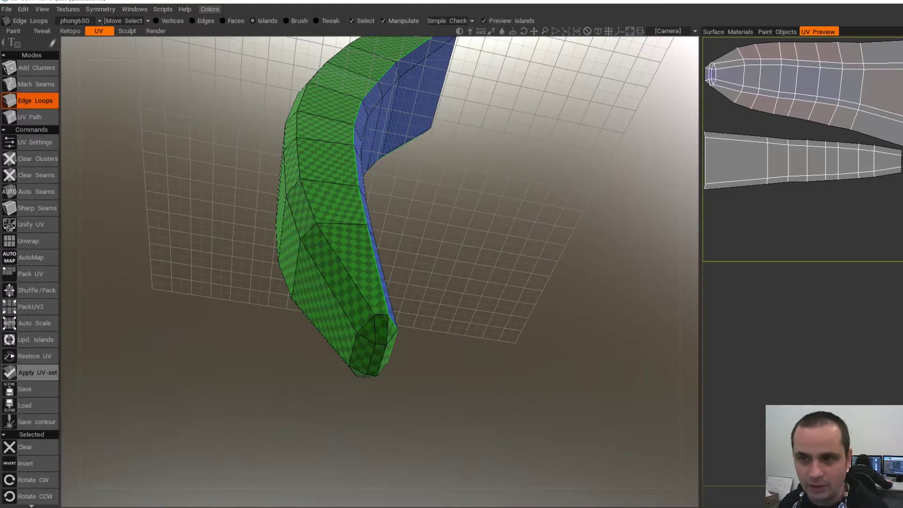
{"action": "left_click_drag", "start_coordinate": [376, 217], "coordinate": [414, 235], "text": "alt"}
{"action": "scroll", "coordinate": [382, 314], "scroll_direction": "down", "scroll_amount": 4}
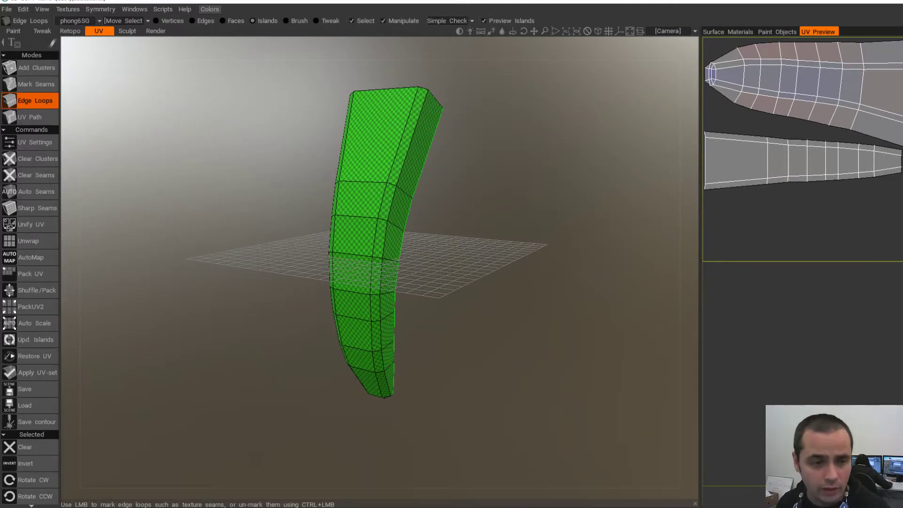
- Apply the new UV set and export the trigger, replacing Trigger-L.obj
{"action": "left_click", "coordinate": [37, 374]}
{"action": "left_click", "coordinate": [315, 287]}
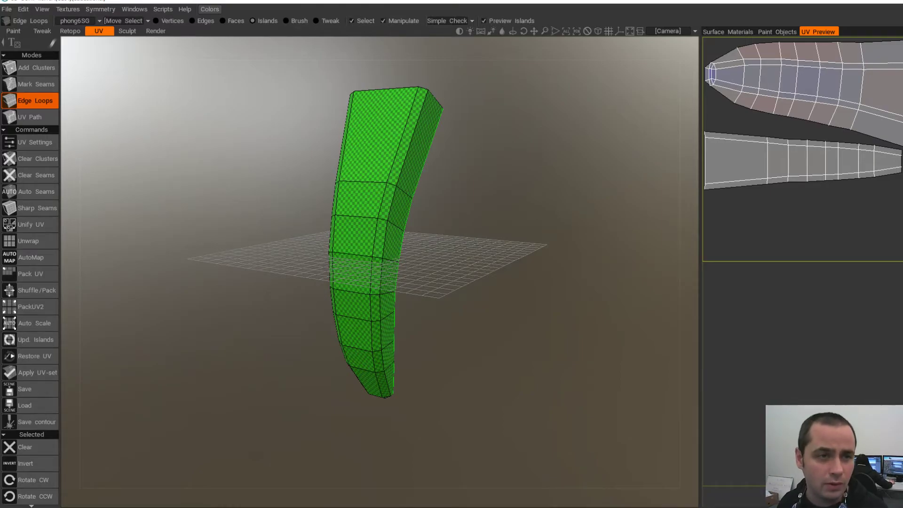
{"action": "left_click", "coordinate": [7, 9]}
{"action": "left_click", "coordinate": [59, 142]}
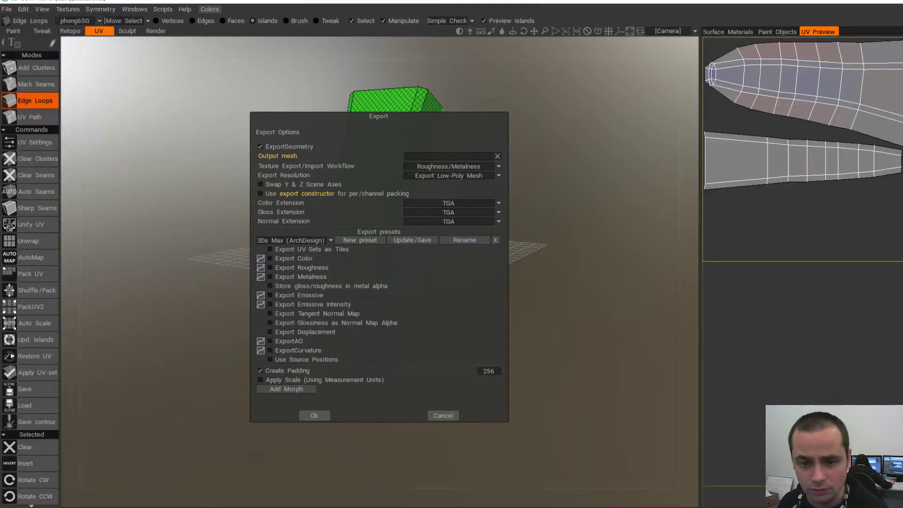
{"action": "left_click", "coordinate": [314, 416]}
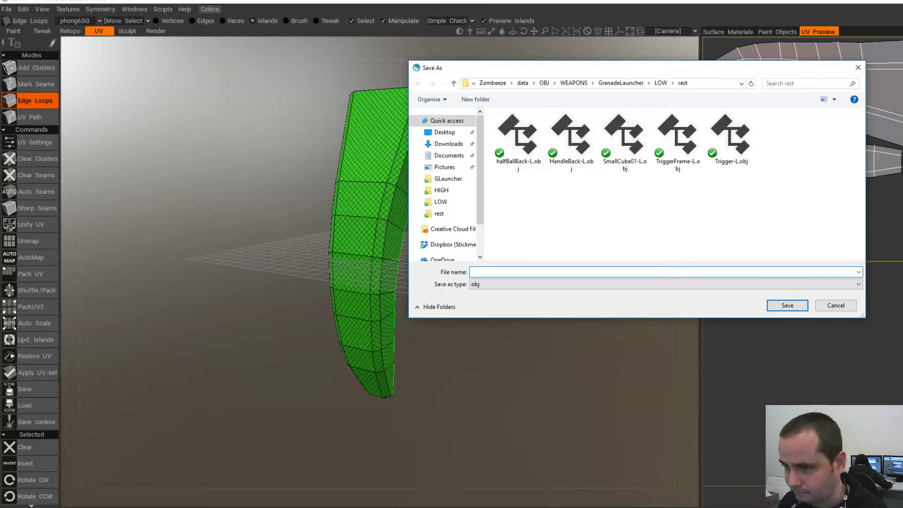
{"action": "left_click", "coordinate": [731, 139]}
{"action": "left_click", "coordinate": [788, 305]}
{"action": "left_click", "coordinate": [523, 258]}
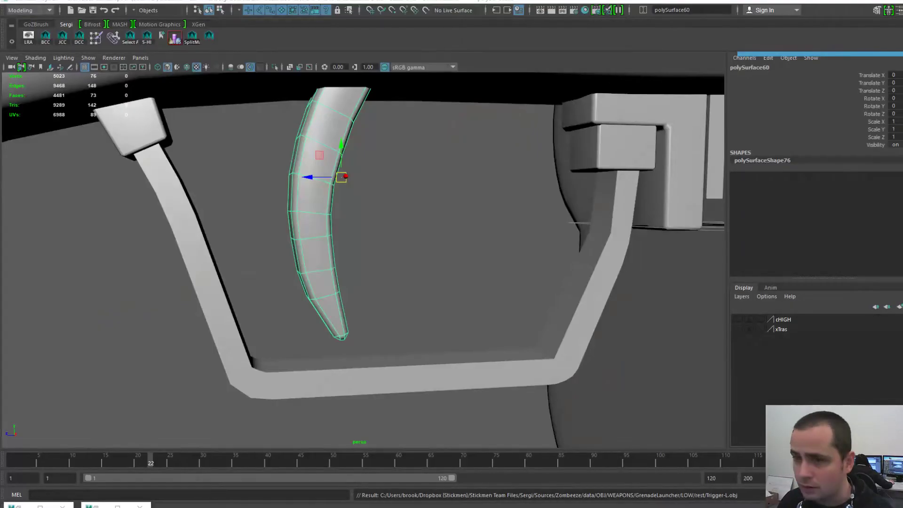
- Delete the old trigger mesh and import Trigger-L.obj in its place
{"action": "left_click", "coordinate": [400, 188]}
{"action": "left_click", "coordinate": [325, 162]}
{"action": "key", "text": "Delete"}
{"action": "key", "text": "space"}
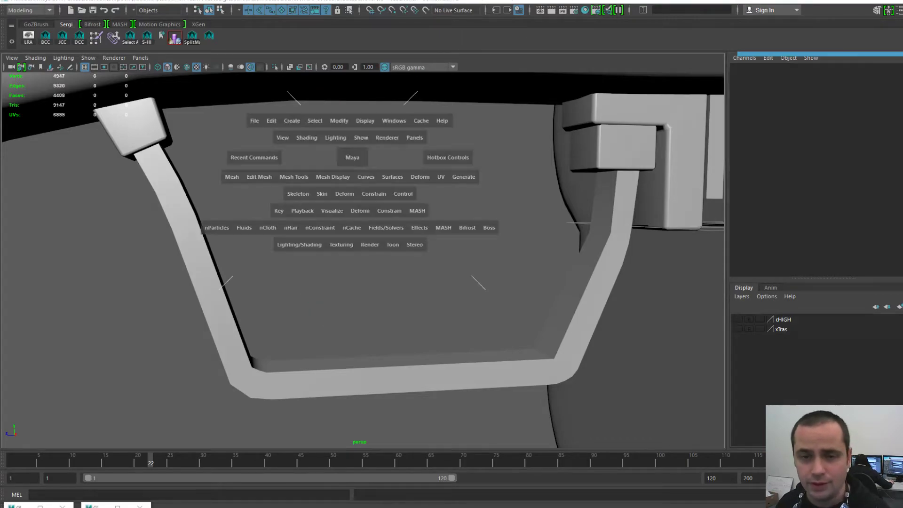
{"action": "left_click", "coordinate": [254, 121]}
{"action": "left_click", "coordinate": [278, 228]}
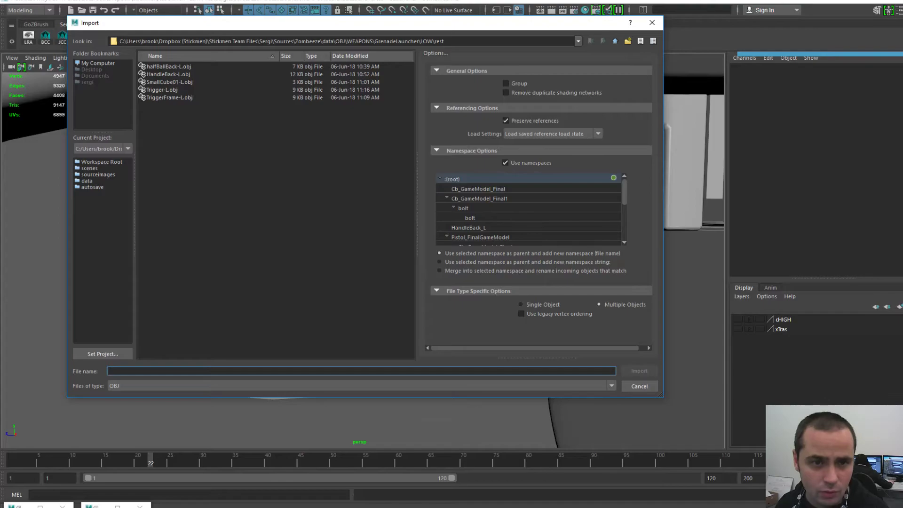
{"action": "double_click", "coordinate": [162, 90]}
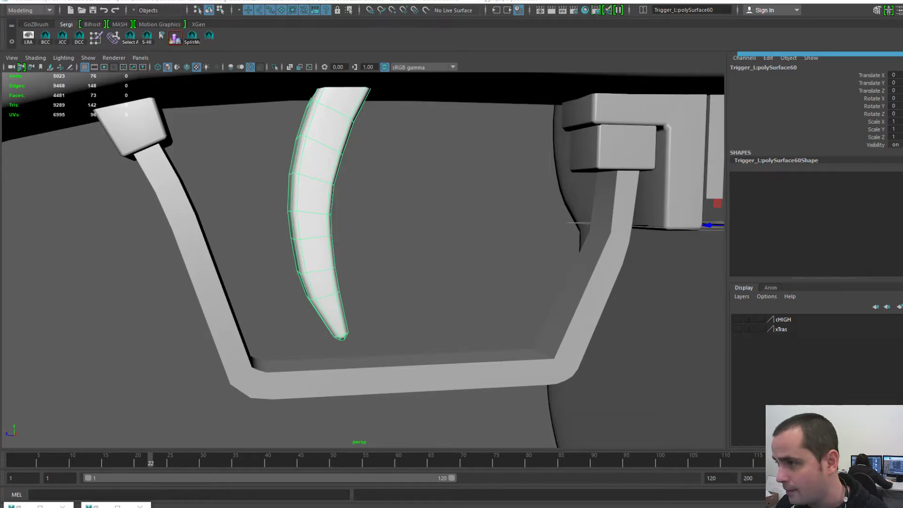
- Check the trigger's two UV shells in the UV Editor, then minimise it
{"action": "left_click", "coordinate": [96, 507]}
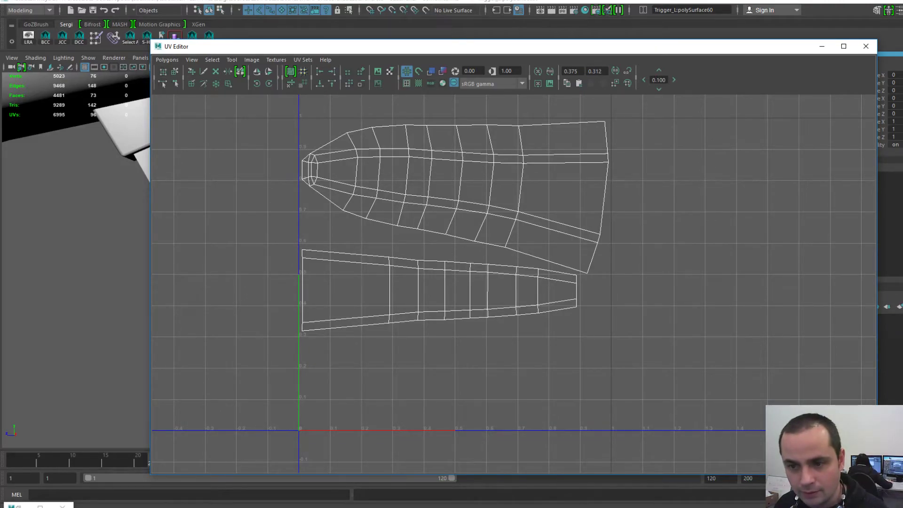
{"action": "left_click_drag", "start_coordinate": [770, 51], "coordinate": [725, 39]}
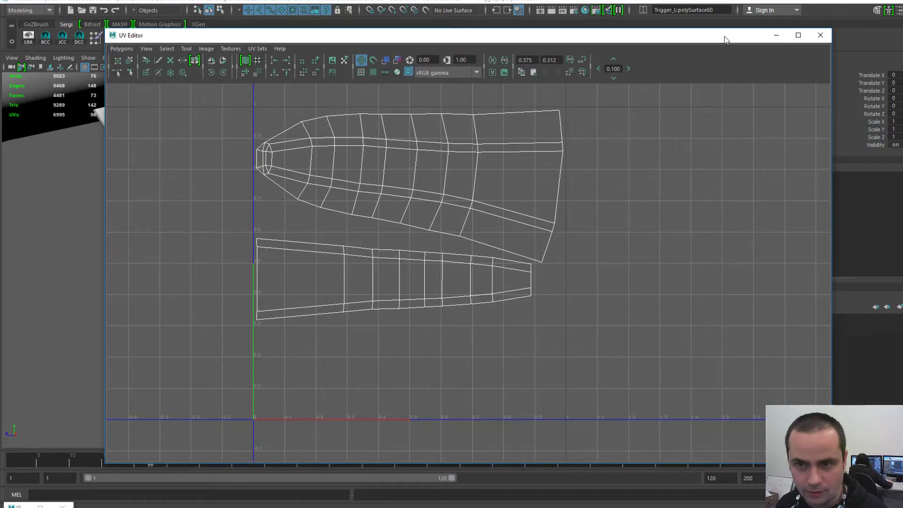
{"action": "left_click", "coordinate": [777, 35]}
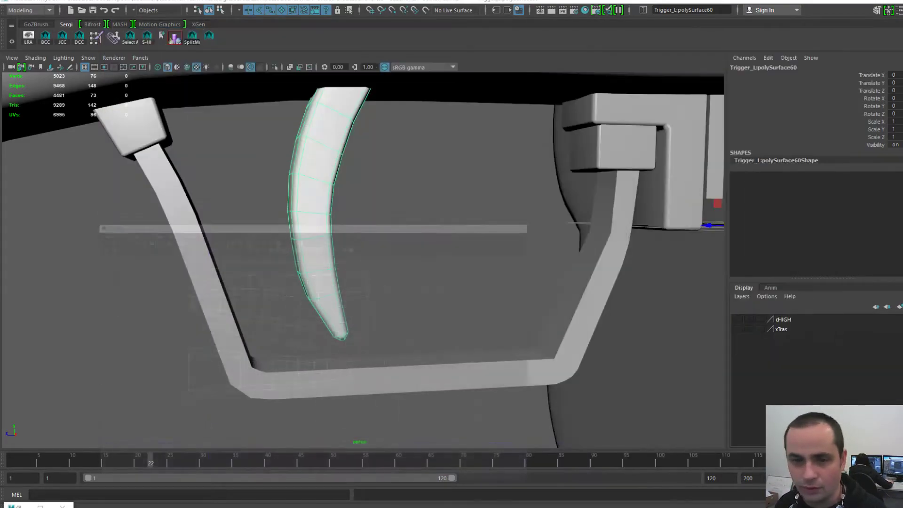
- Assign LonelyMaterial to the imported trigger, then deselect it
{"action": "left_click_drag", "start_coordinate": [423, 245], "coordinate": [400, 249], "text": "alt"}
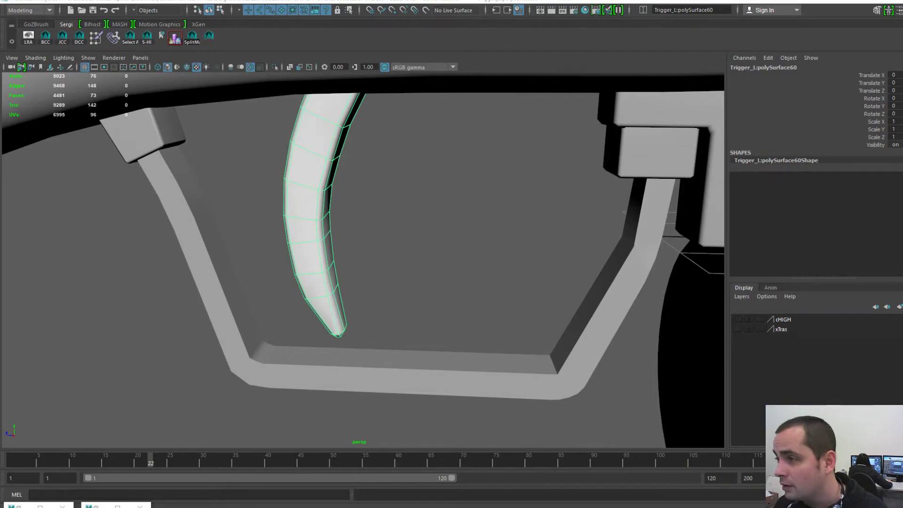
{"action": "middle_click_drag", "start_coordinate": [314, 202], "coordinate": [306, 202]}
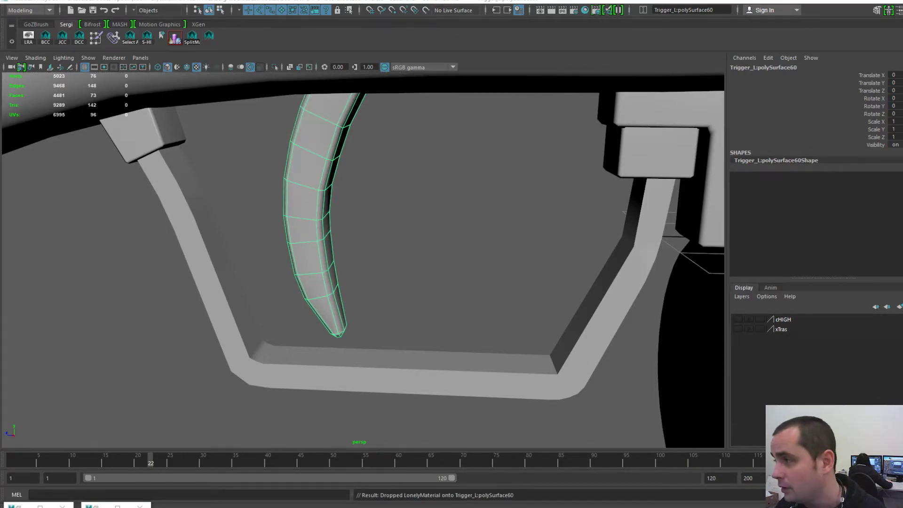
{"action": "left_click", "coordinate": [314, 203]}
{"action": "scroll", "coordinate": [362, 261], "scroll_direction": "down", "scroll_amount": 5}
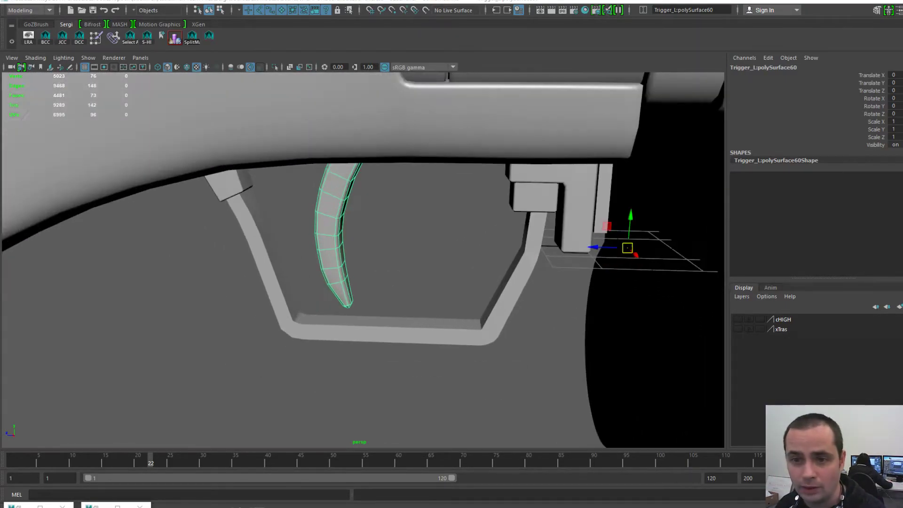
{"action": "left_click", "coordinate": [419, 245]}
{"action": "scroll", "coordinate": [363, 260], "scroll_direction": "down", "scroll_amount": 6}
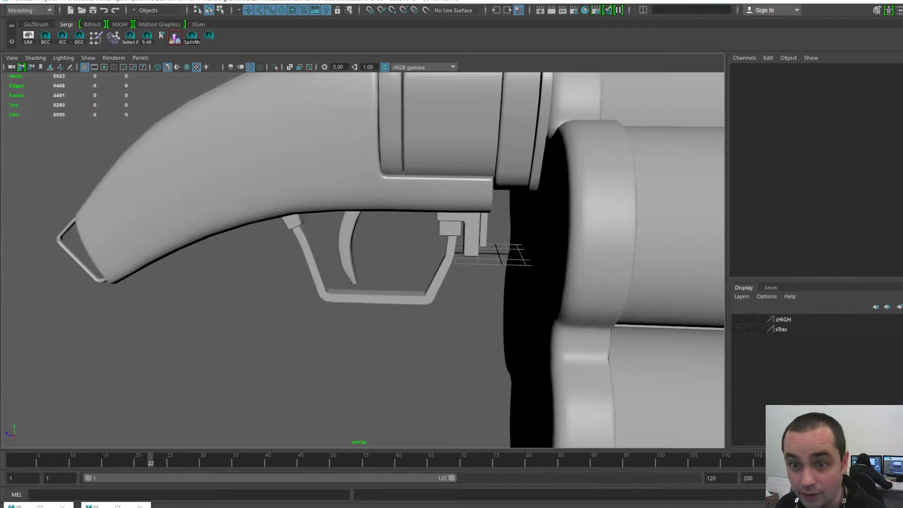
{"action": "scroll", "coordinate": [362, 260], "scroll_direction": "up", "scroll_amount": 3}
- Orbit and zoom to frame the gun, centring the trigger inside its guard
{"action": "left_click_drag", "start_coordinate": [363, 260], "coordinate": [426, 254], "text": "alt"}
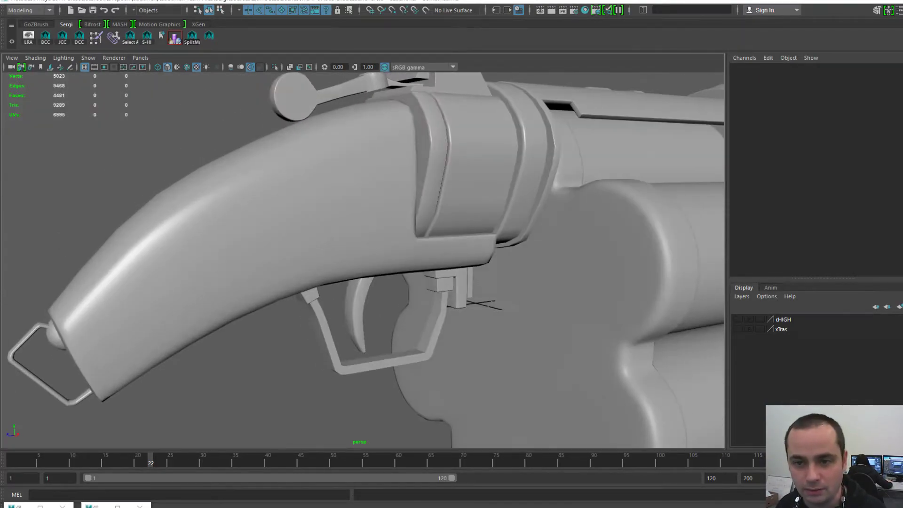
{"action": "scroll", "coordinate": [426, 254], "scroll_direction": "up", "scroll_amount": 2}
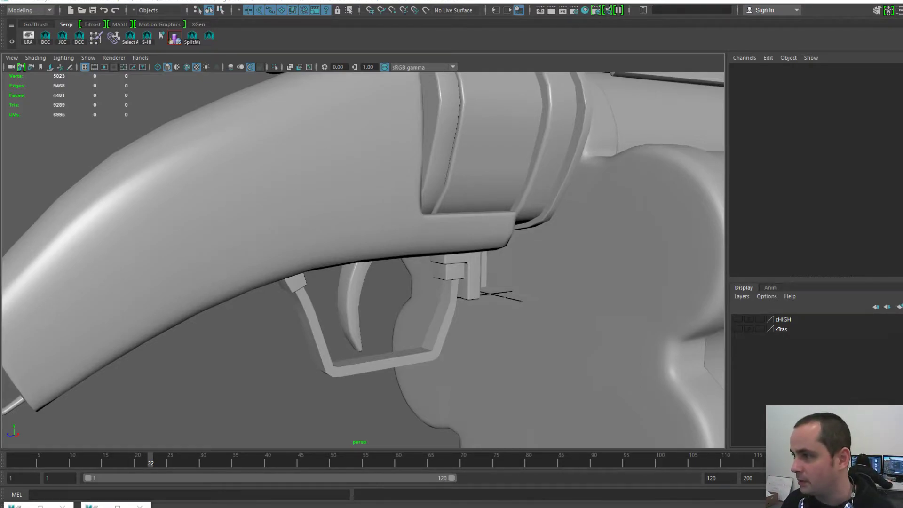
{"action": "right_click_drag", "start_coordinate": [451, 282], "coordinate": [330, 282], "text": "alt"}
{"action": "left_click_drag", "start_coordinate": [377, 282], "coordinate": [311, 278], "text": "alt"}
{"action": "right_click_drag", "start_coordinate": [330, 282], "coordinate": [395, 282], "text": "alt"}
{"action": "middle_click_drag", "start_coordinate": [395, 282], "coordinate": [399, 193], "text": "alt"}
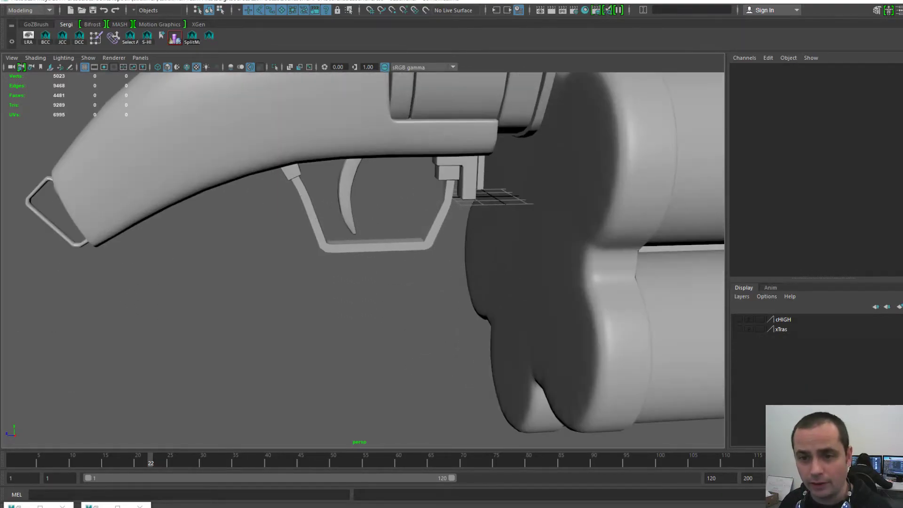
- Select the trigger guard and small cube, with the UV Editor moved beside the model
{"action": "left_click", "coordinate": [314, 221]}
{"action": "left_click", "coordinate": [293, 173], "text": "shift"}
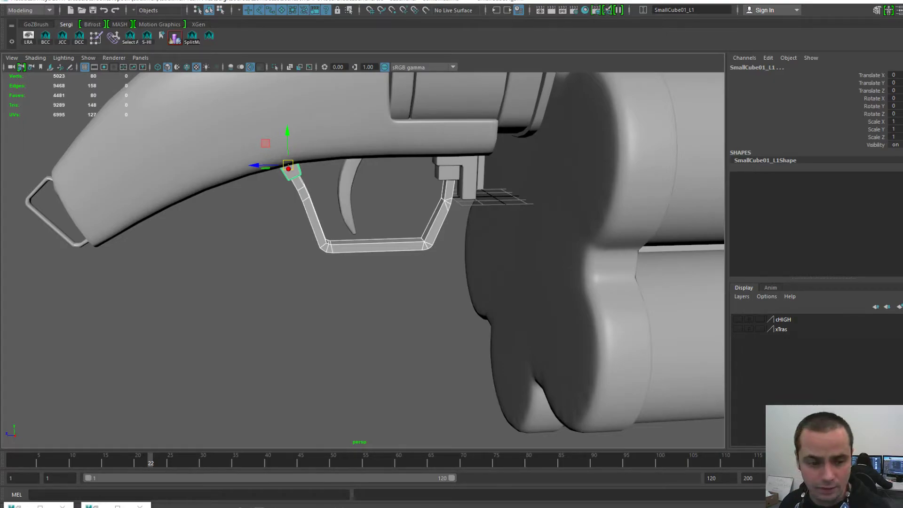
{"action": "left_click", "coordinate": [96, 506]}
{"action": "left_click_drag", "start_coordinate": [302, 36], "coordinate": [724, 150]}
{"action": "left_click_drag", "start_coordinate": [605, 151], "coordinate": [609, 59]}
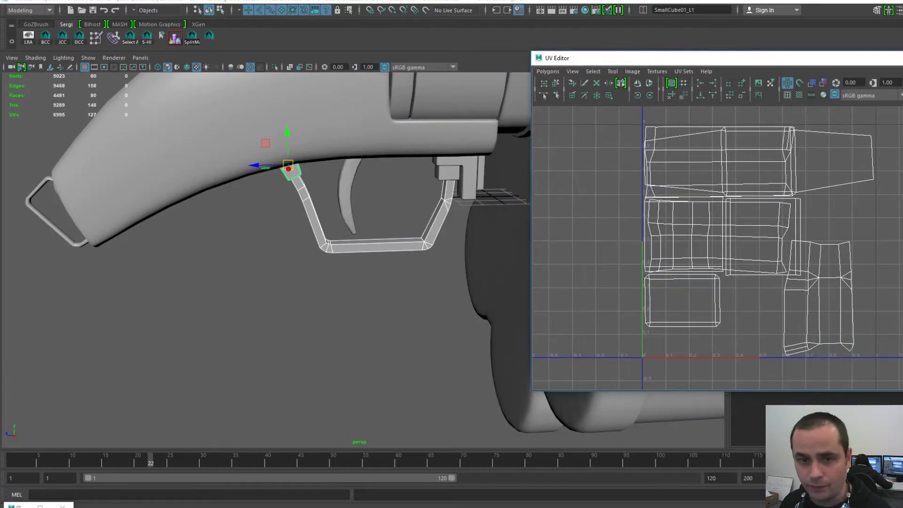
{"action": "left_click", "coordinate": [437, 222]}
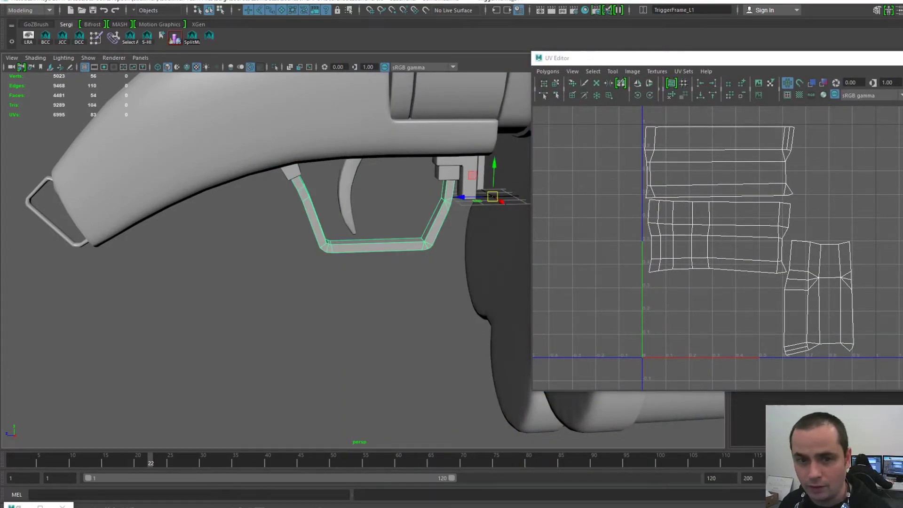
{"action": "scroll", "coordinate": [363, 235], "scroll_direction": "up", "scroll_amount": 4}
{"action": "left_click_drag", "start_coordinate": [363, 235], "coordinate": [396, 253], "text": "alt"}
- Inspect the UVs of the small block, trigger, grip, rear ring and grip knob
{"action": "left_click", "coordinate": [257, 176]}
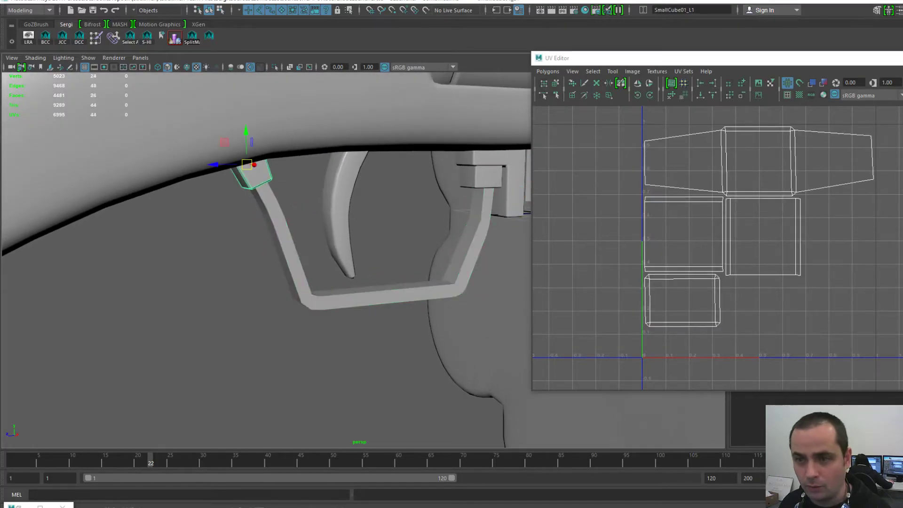
{"action": "left_click", "coordinate": [339, 221]}
{"action": "scroll", "coordinate": [338, 226], "scroll_direction": "down", "scroll_amount": 4}
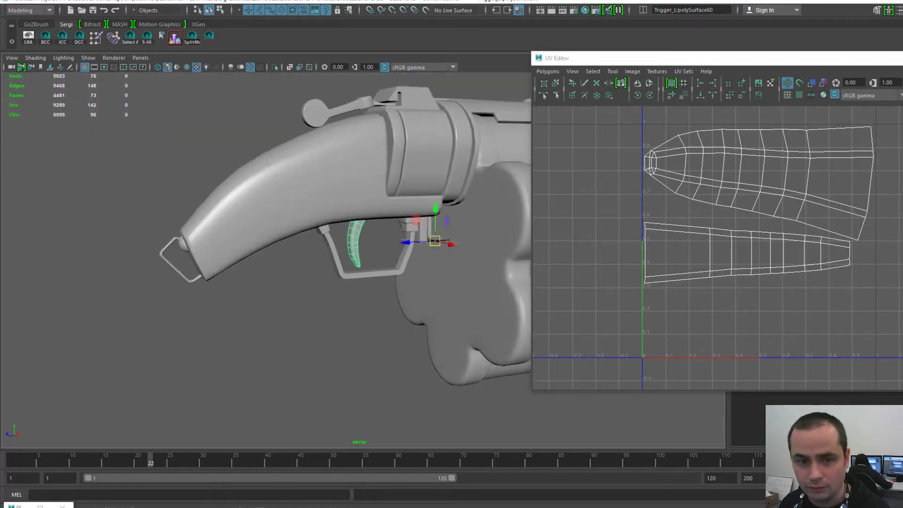
{"action": "left_click", "coordinate": [278, 198]}
{"action": "left_click", "coordinate": [175, 268]}
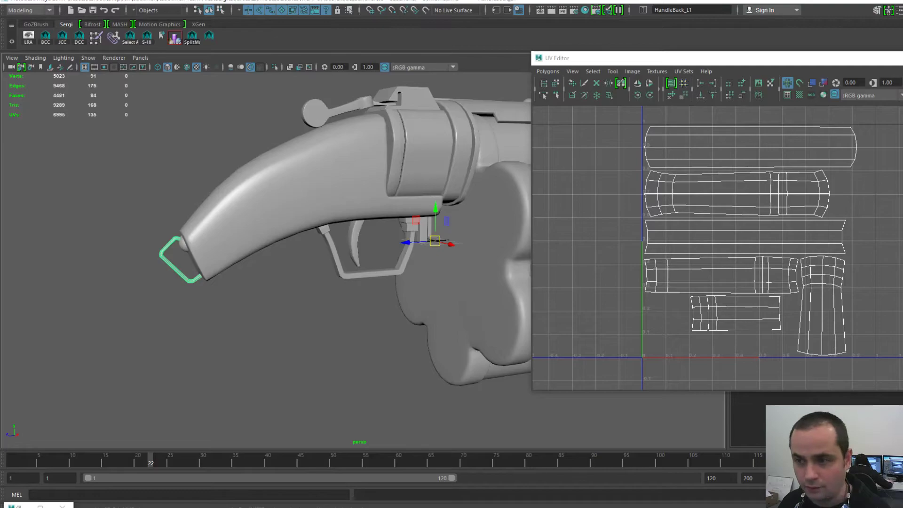
{"action": "left_click", "coordinate": [183, 244]}
{"action": "left_click", "coordinate": [226, 222]}
{"action": "left_click", "coordinate": [263, 329]}
- Compare the UVs of the small box, L-shaped bracket and thin plate near the guard
{"action": "scroll", "coordinate": [301, 282], "scroll_direction": "up", "scroll_amount": 2}
{"action": "left_click_drag", "start_coordinate": [301, 282], "coordinate": [278, 292], "text": "alt"}
{"action": "scroll", "coordinate": [264, 283], "scroll_direction": "up", "scroll_amount": 4}
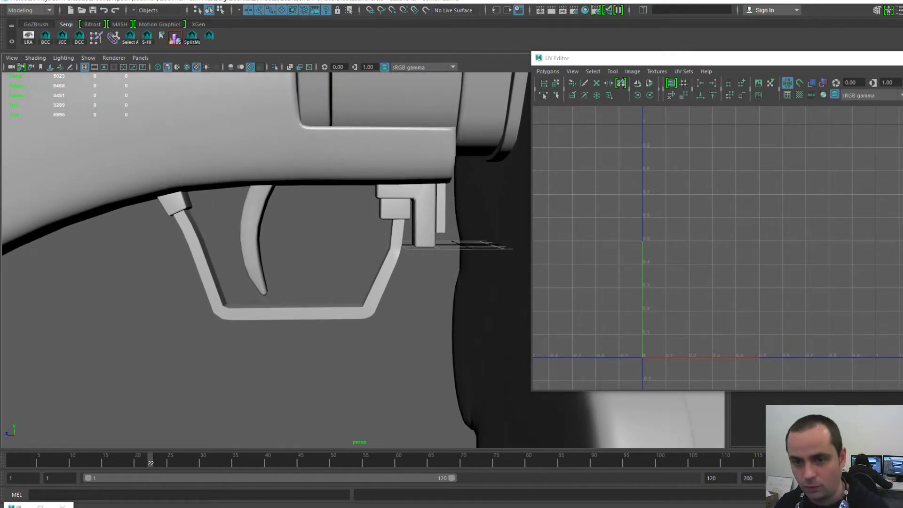
{"action": "left_click", "coordinate": [395, 210]}
{"action": "left_click", "coordinate": [425, 216]}
{"action": "left_click", "coordinate": [441, 211]}
{"action": "left_click", "coordinate": [424, 292]}
{"action": "left_click", "coordinate": [395, 210]}
{"action": "left_click", "coordinate": [425, 216]}
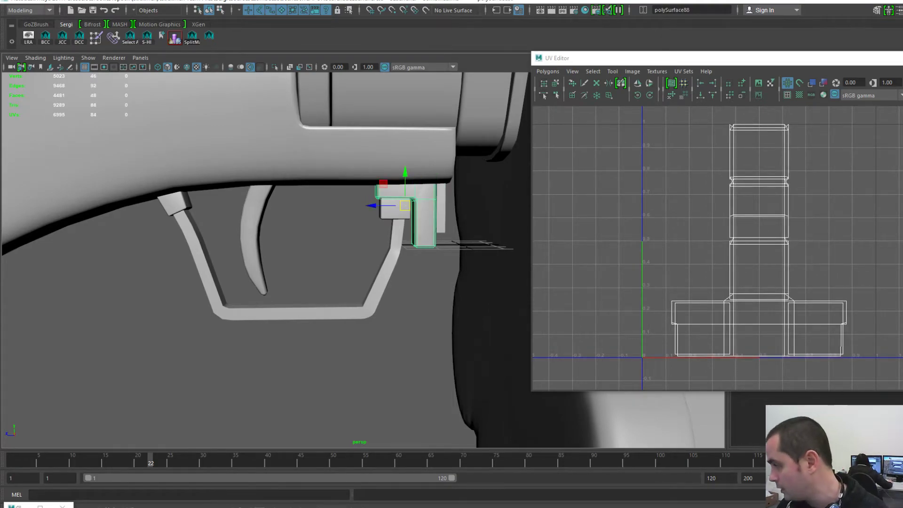
{"action": "left_click", "coordinate": [396, 210]}
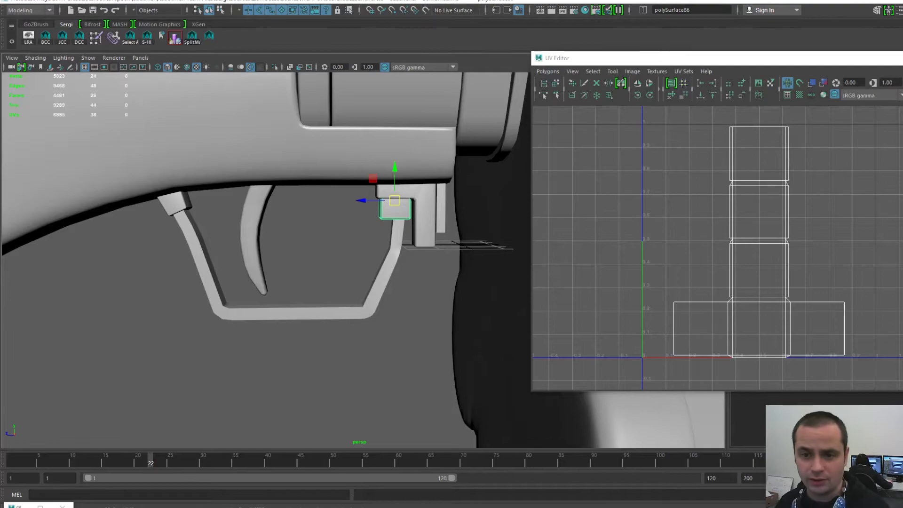
{"action": "left_click", "coordinate": [425, 216]}
{"action": "left_click", "coordinate": [441, 214]}
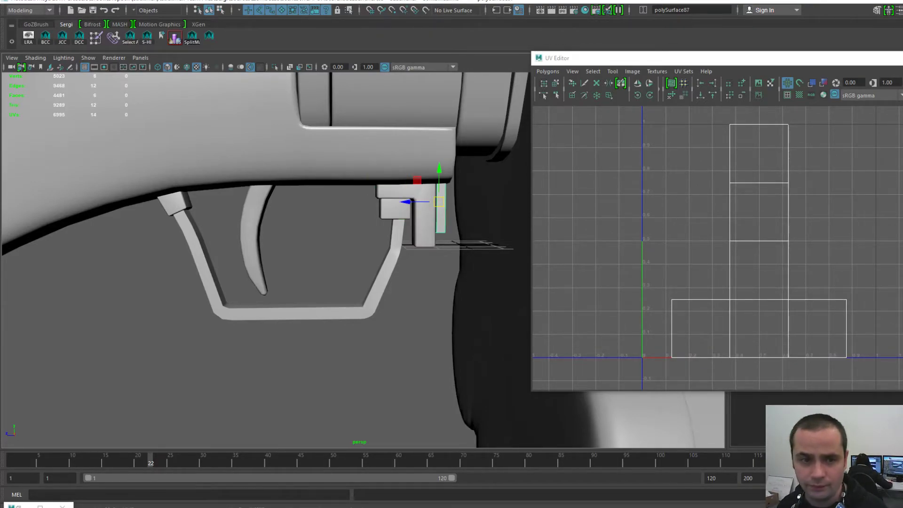
{"action": "left_click", "coordinate": [420, 285]}
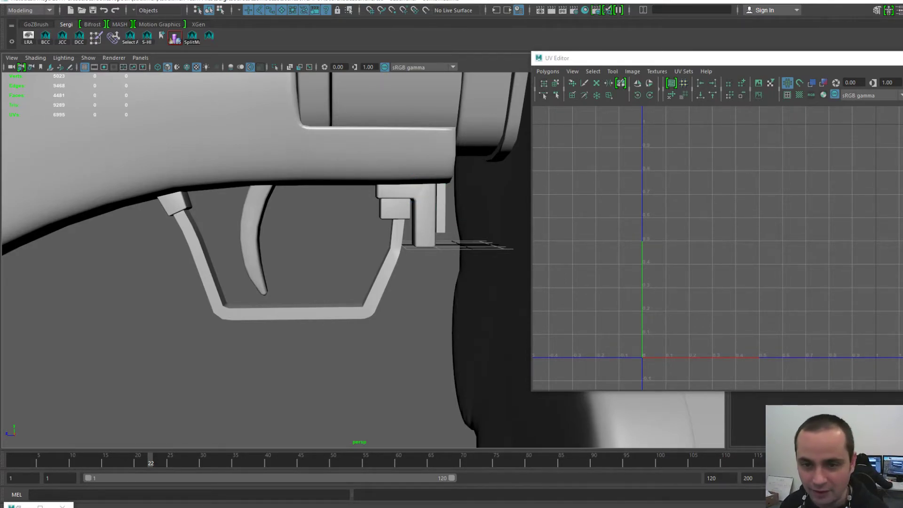
- Compare the guard's left- and right-end blocks, finishing with right-end block polySurface86 selected
{"action": "left_click", "coordinate": [395, 209]}
{"action": "left_click_drag", "start_coordinate": [395, 208], "coordinate": [346, 223], "text": "alt"}
{"action": "right_click_drag", "start_coordinate": [346, 223], "coordinate": [381, 212], "text": "alt"}
{"action": "left_click_drag", "start_coordinate": [381, 212], "coordinate": [423, 211], "text": "alt"}
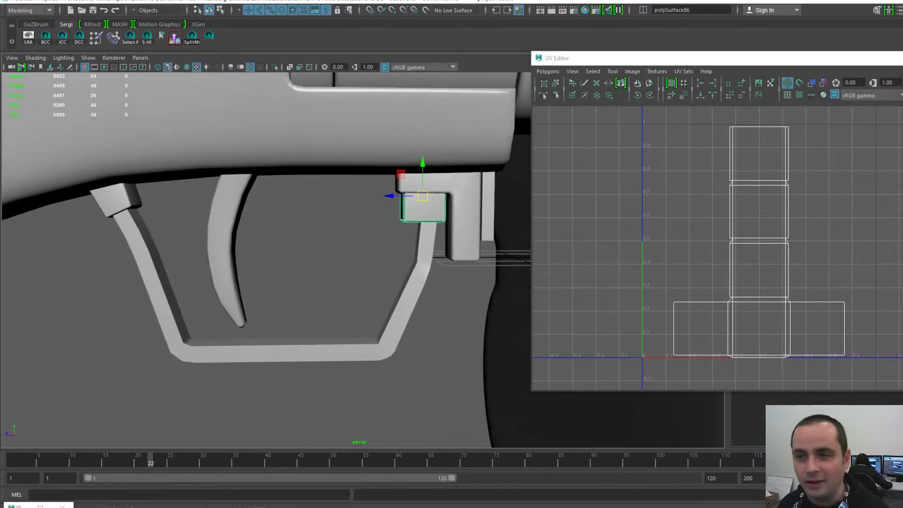
{"action": "left_click_drag", "start_coordinate": [632, 57], "coordinate": [568, 43]}
{"action": "left_click", "coordinate": [116, 200]}
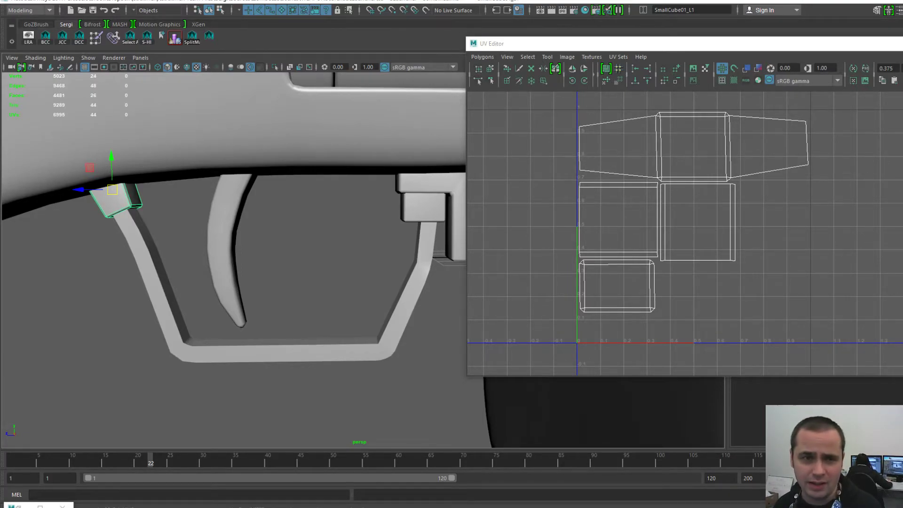
{"action": "left_click", "coordinate": [424, 208]}
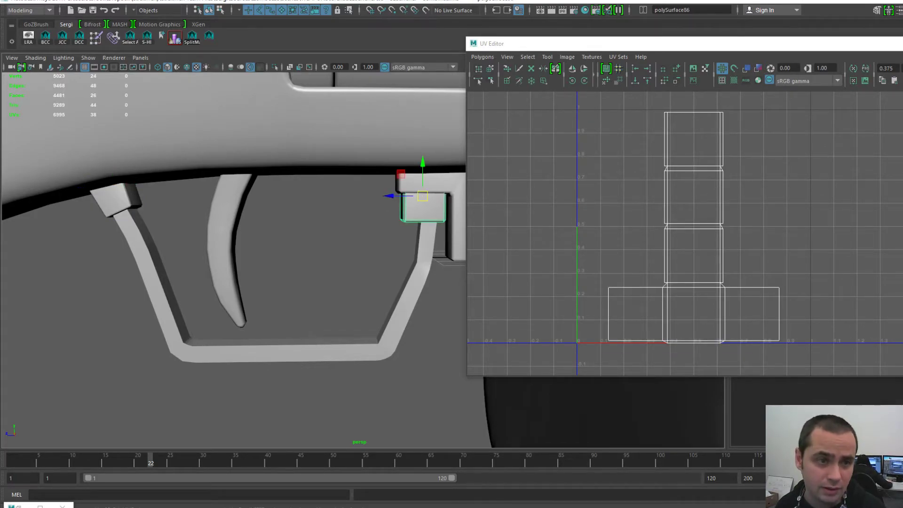
{"action": "left_click", "coordinate": [114, 200]}
{"action": "left_click", "coordinate": [425, 209]}
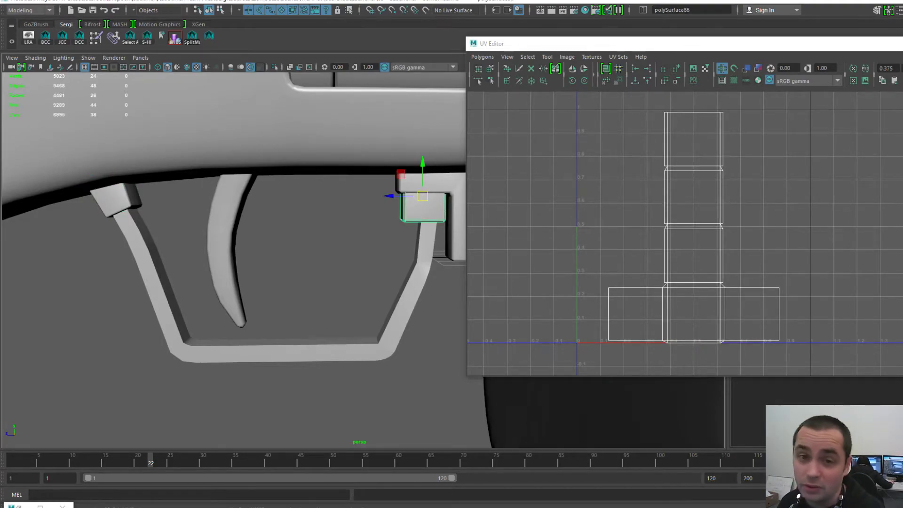
- Export the selected guard block as SmallCube02-L.obj, based on the SmallCube01-L.obj name
{"action": "key", "text": "f"}
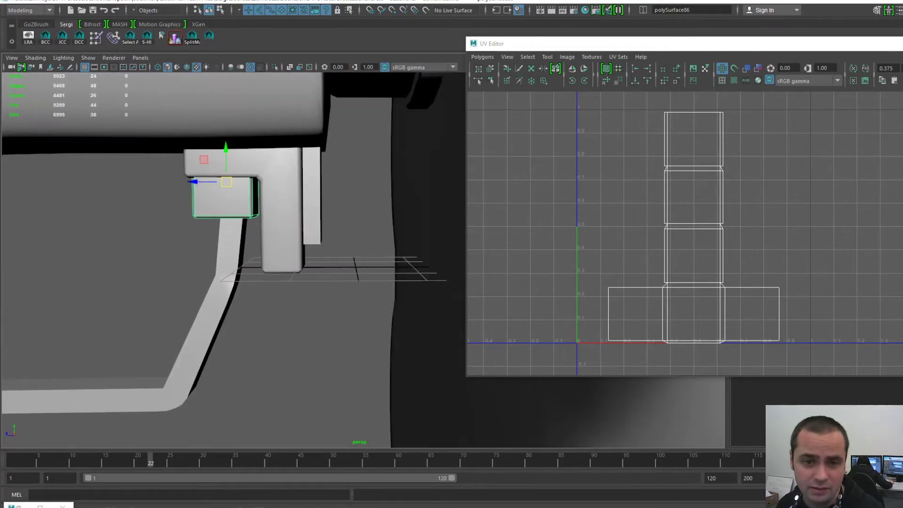
{"action": "key", "text": "space"}
{"action": "left_click", "coordinate": [172, 166]}
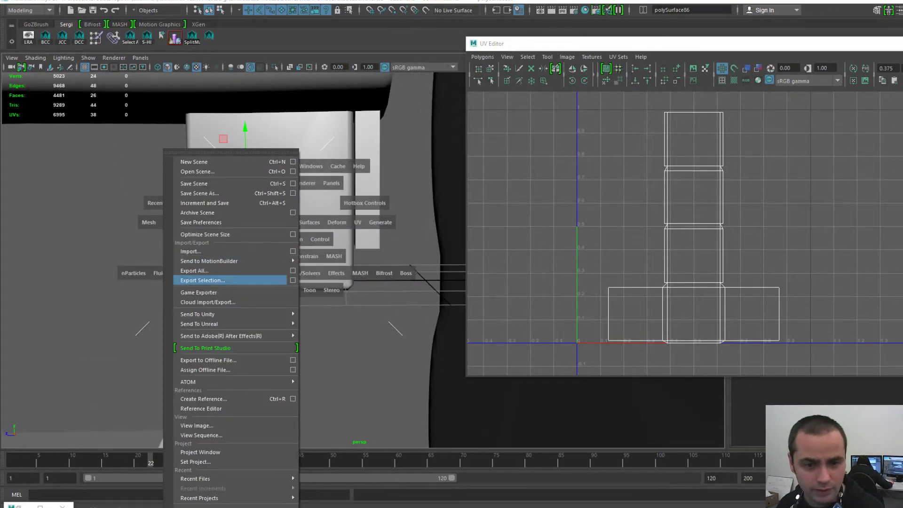
{"action": "left_click", "coordinate": [221, 278]}
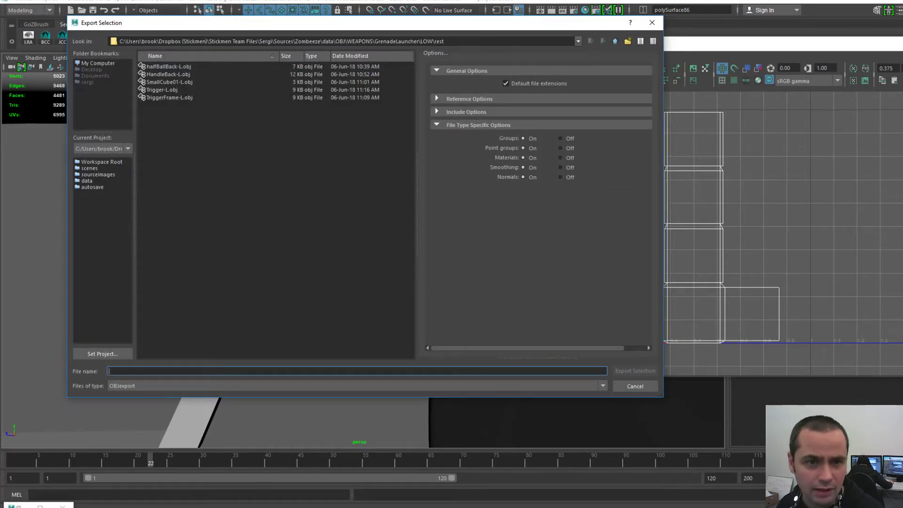
{"action": "left_click", "coordinate": [170, 82]}
{"action": "left_click", "coordinate": [131, 372]}
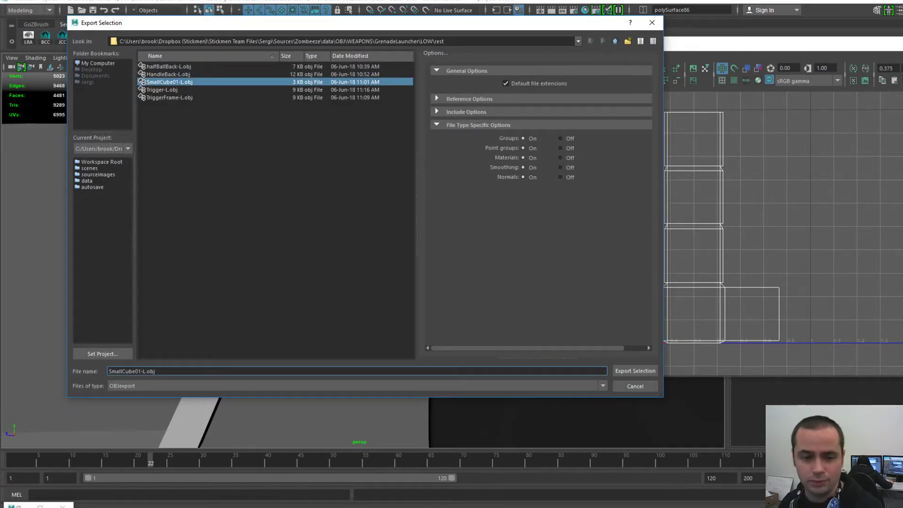
{"action": "key", "text": "BackSpace"}
{"action": "type", "text": "2"}
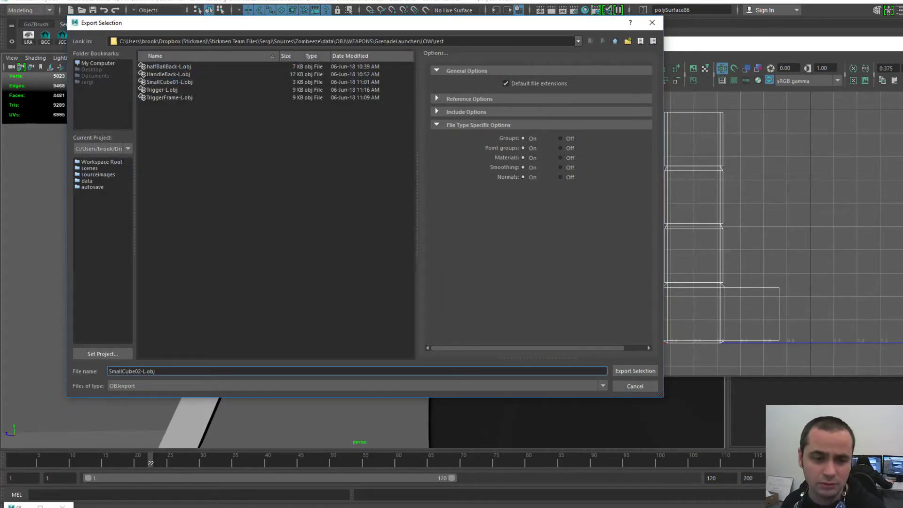
{"action": "key", "text": "Return"}
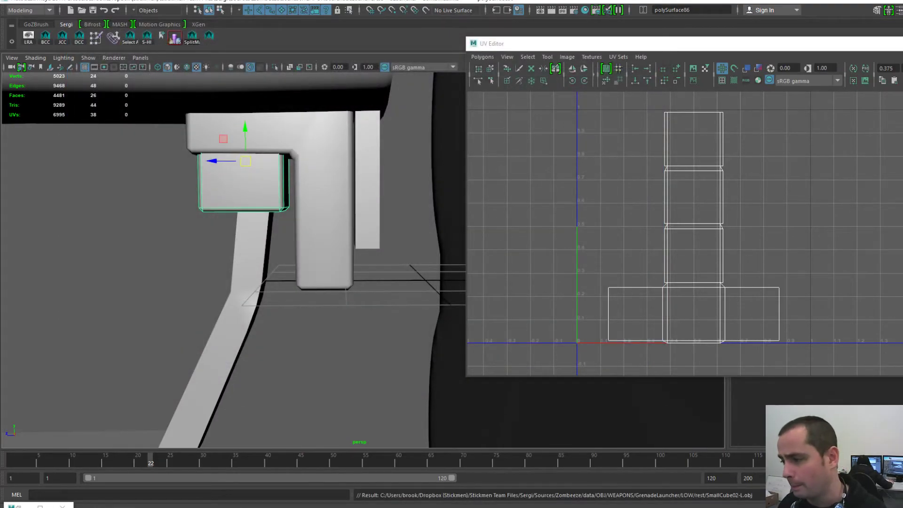
- Switch to 3D-Coat and start a new scene
{"action": "key", "text": "alt+Tab"}
{"action": "left_click", "coordinate": [6, 9]}
{"action": "left_click", "coordinate": [12, 25]}
- Load SmallCube02-L.obj as a UV Map Mesh with UV map typing set to Auto-Mapping
{"action": "left_click", "coordinate": [425, 371]}
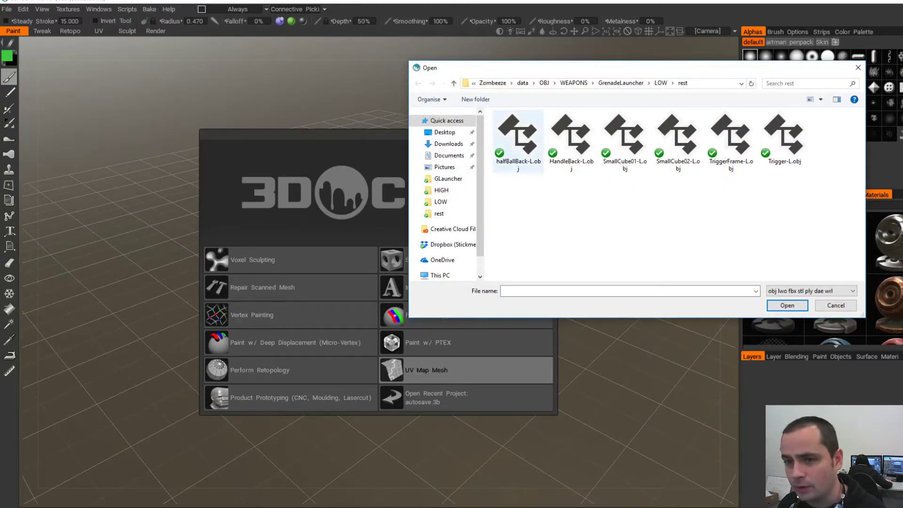
{"action": "left_click", "coordinate": [678, 139]}
{"action": "key", "text": "Return"}
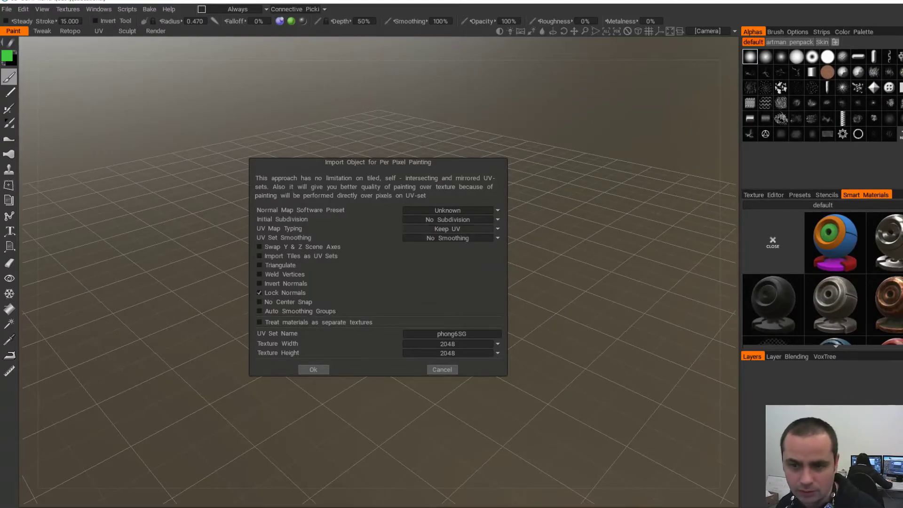
{"action": "left_click", "coordinate": [448, 229]}
{"action": "left_click", "coordinate": [448, 250]}
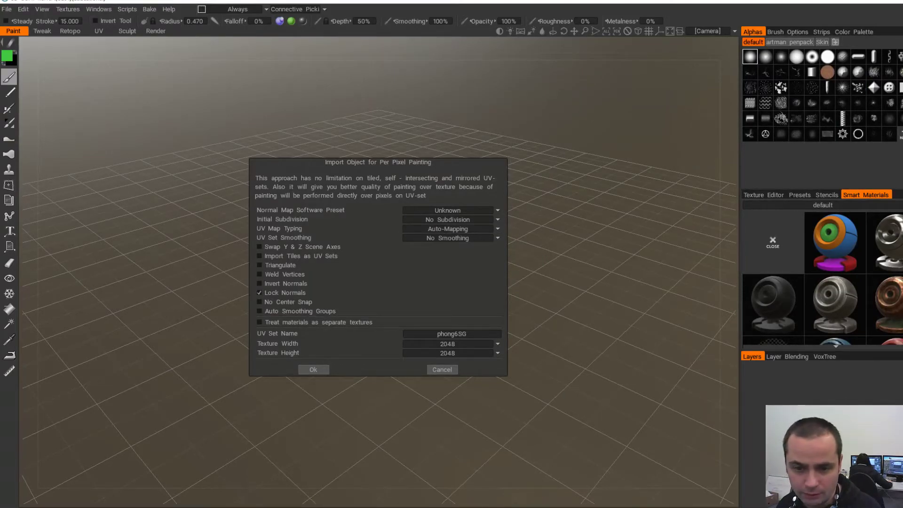
{"action": "left_click", "coordinate": [313, 369]}
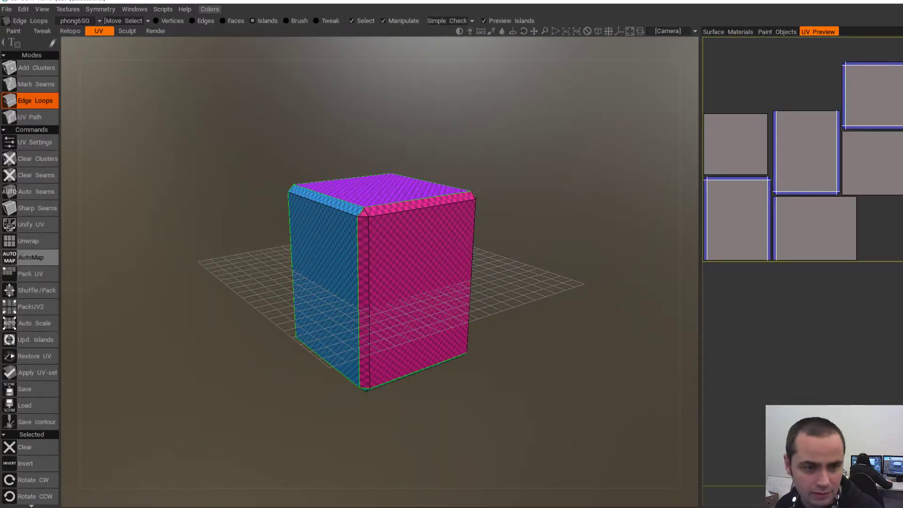
- Re-unwrap the cube, clear all its seams, and mark the front and top edge loops as seams
{"action": "left_click", "coordinate": [28, 241]}
{"action": "left_click_drag", "start_coordinate": [198, 263], "coordinate": [231, 292]}
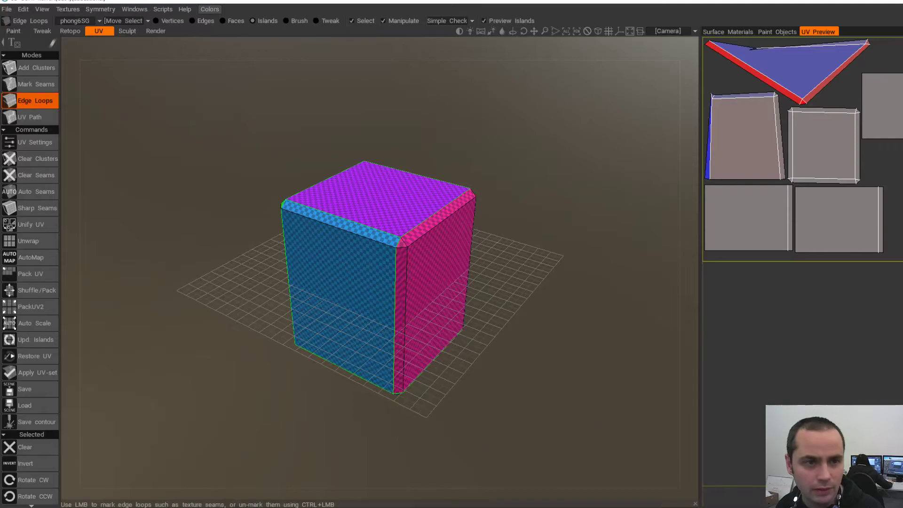
{"action": "left_click", "coordinate": [36, 175]}
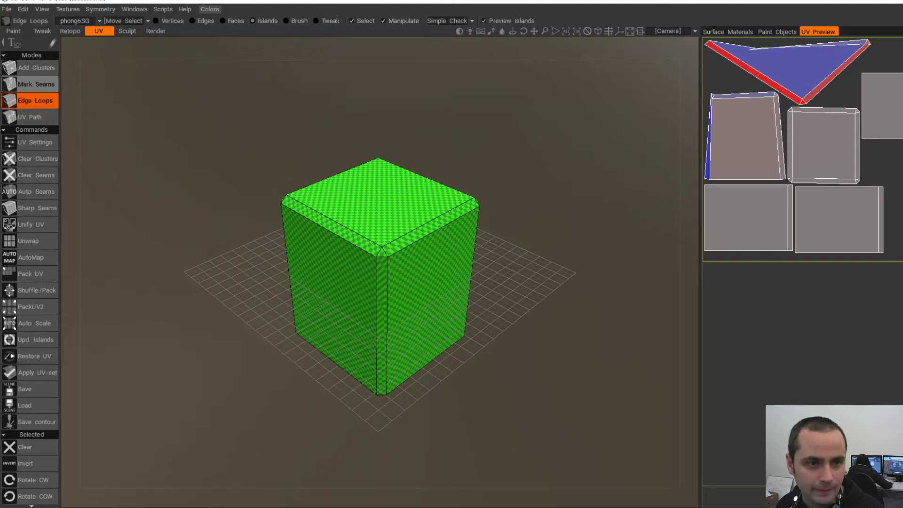
{"action": "left_click", "coordinate": [357, 283]}
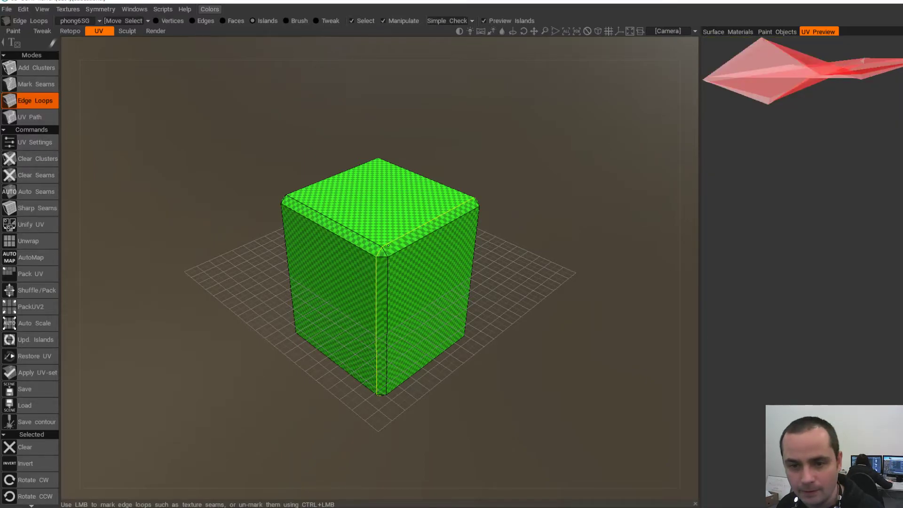
{"action": "left_click", "coordinate": [375, 269]}
{"action": "left_click_drag", "start_coordinate": [333, 234], "coordinate": [371, 234], "text": "alt"}
{"action": "left_click", "coordinate": [370, 234]}
{"action": "left_click_drag", "start_coordinate": [235, 230], "coordinate": [395, 220], "text": "alt"}
- Mark the front vertical edge as a seam, unmark the pink-blue seam, and seam the bottom loop
{"action": "left_click", "coordinate": [408, 245]}
{"action": "left_click", "coordinate": [399, 247], "text": "ctrl"}
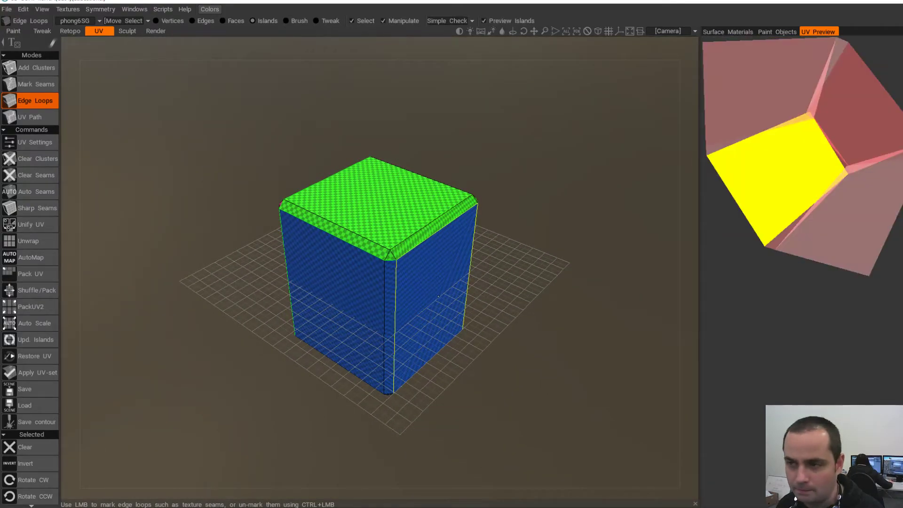
{"action": "left_click", "coordinate": [385, 270]}
{"action": "left_click_drag", "start_coordinate": [401, 273], "coordinate": [350, 165], "text": "alt"}
{"action": "left_click", "coordinate": [357, 254], "text": "ctrl"}
{"action": "left_click", "coordinate": [317, 265]}
{"action": "left_click_drag", "start_coordinate": [317, 264], "coordinate": [268, 341], "text": "alt"}
- Unwrap the cube with the new seams, check an island, and seam the bottom-right edge
{"action": "left_click", "coordinate": [28, 241]}
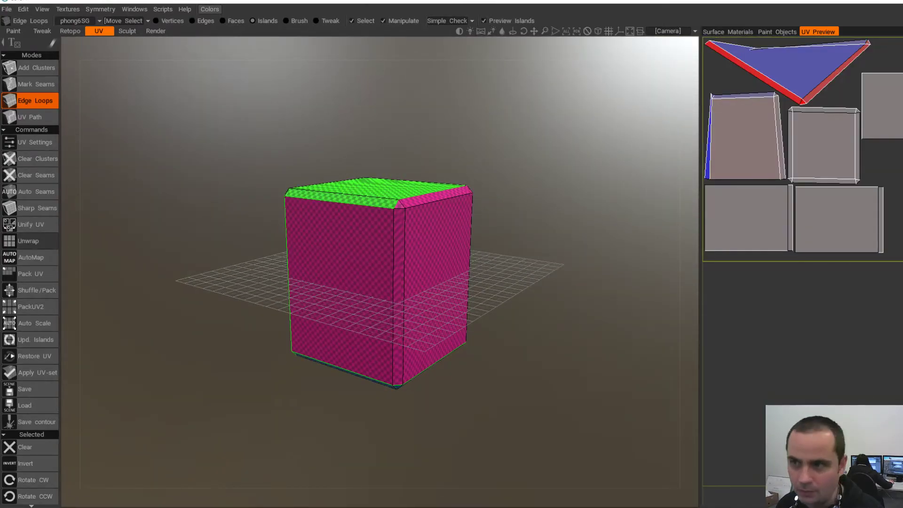
{"action": "left_click", "coordinate": [784, 163]}
{"action": "left_click_drag", "start_coordinate": [437, 320], "coordinate": [315, 324], "text": "alt"}
{"action": "left_click", "coordinate": [771, 325]}
{"action": "left_click_drag", "start_coordinate": [513, 291], "coordinate": [364, 188], "text": "alt"}
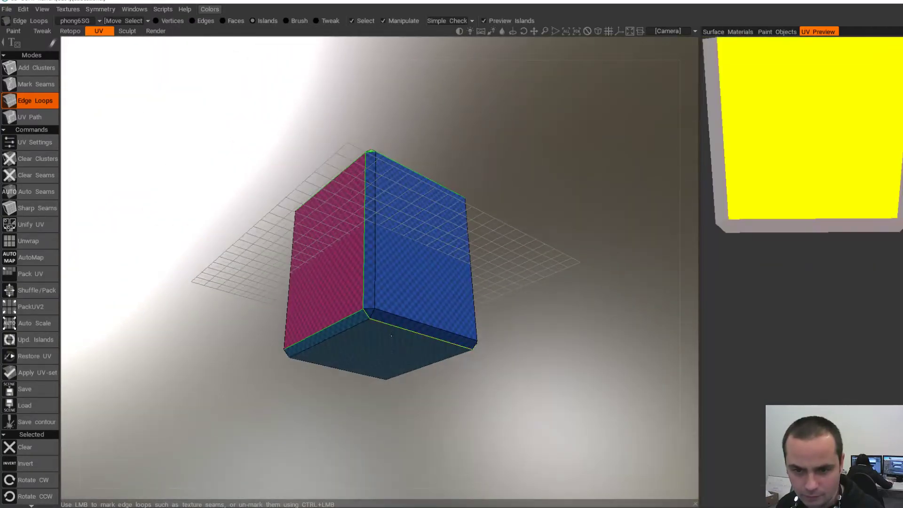
{"action": "left_click", "coordinate": [390, 325]}
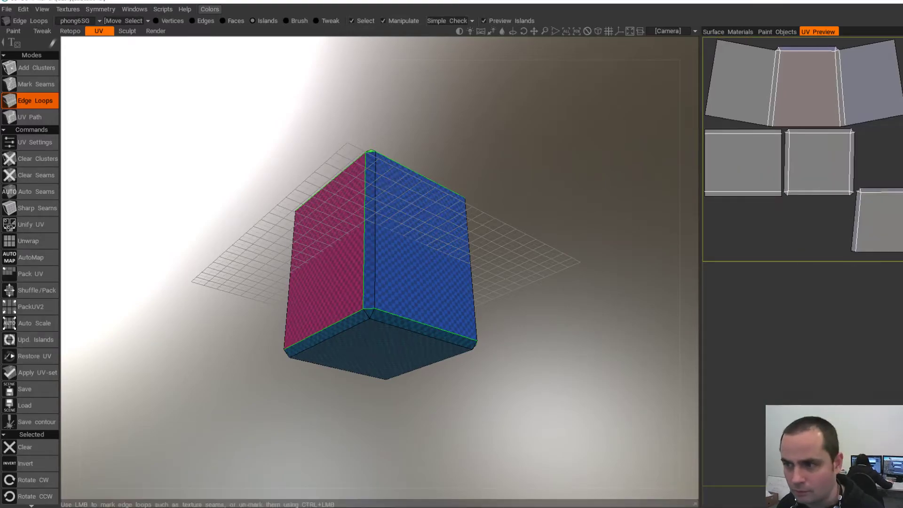
- Select the top UV island and orbit, pan and zoom around the box to inspect the islands
{"action": "left_click", "coordinate": [807, 85]}
{"action": "left_click_drag", "start_coordinate": [589, 212], "coordinate": [583, 348]}
{"action": "left_click", "coordinate": [795, 306]}
{"action": "left_click_drag", "start_coordinate": [584, 287], "coordinate": [494, 313]}
{"action": "middle_click_drag", "start_coordinate": [494, 313], "coordinate": [519, 338]}
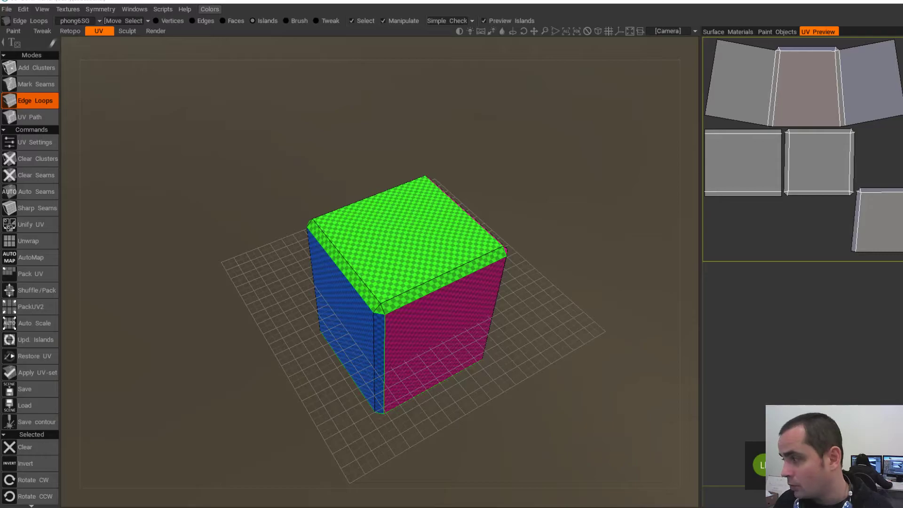
{"action": "left_click_drag", "start_coordinate": [414, 263], "coordinate": [413, 230], "text": "alt"}
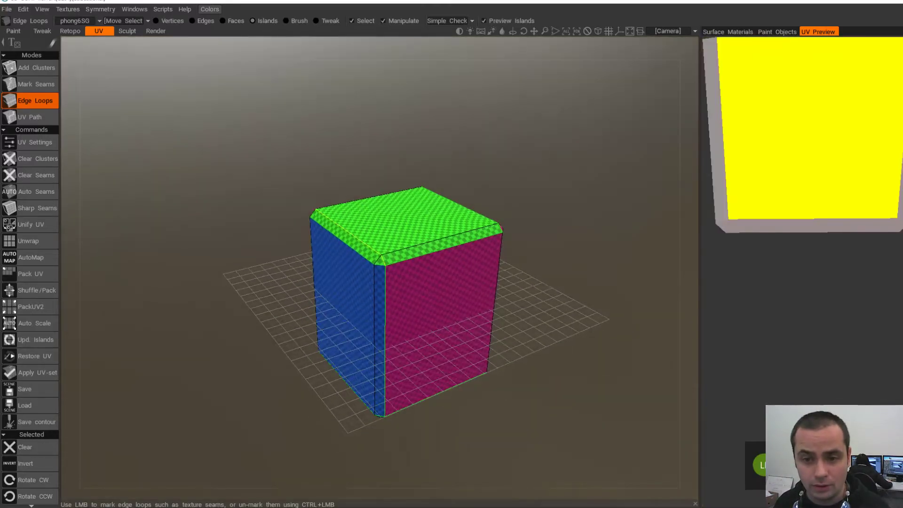
{"action": "middle_click_drag", "start_coordinate": [438, 301], "coordinate": [433, 263], "text": "alt"}
{"action": "right_click_drag", "start_coordinate": [434, 264], "coordinate": [454, 278], "text": "alt"}
{"action": "left_click_drag", "start_coordinate": [454, 278], "coordinate": [482, 278], "text": "alt"}
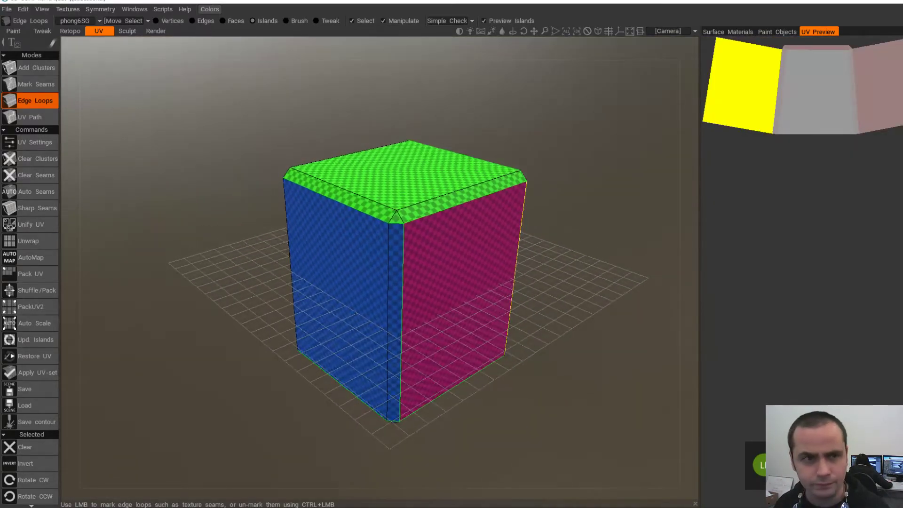
- Apply the UV set, confirm the warning, and zoom in on the box's top bevel
{"action": "left_click", "coordinate": [18, 372]}
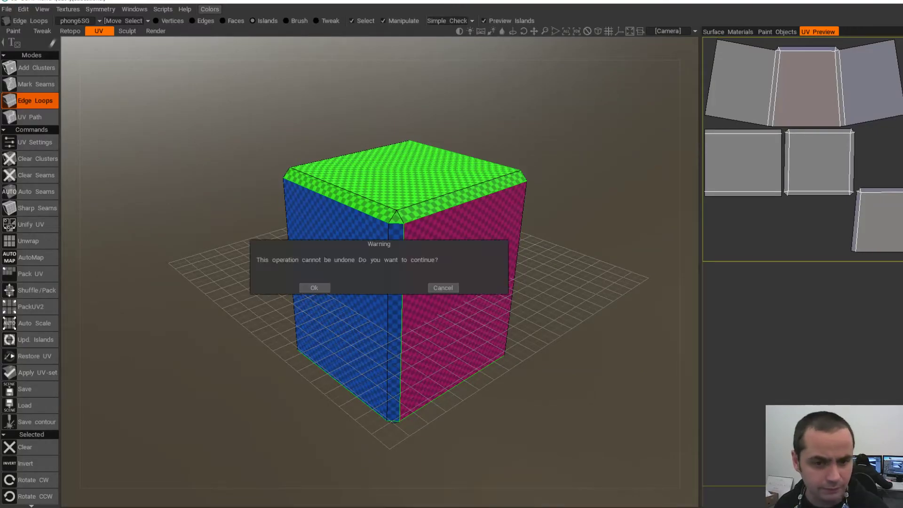
{"action": "left_click", "coordinate": [309, 286]}
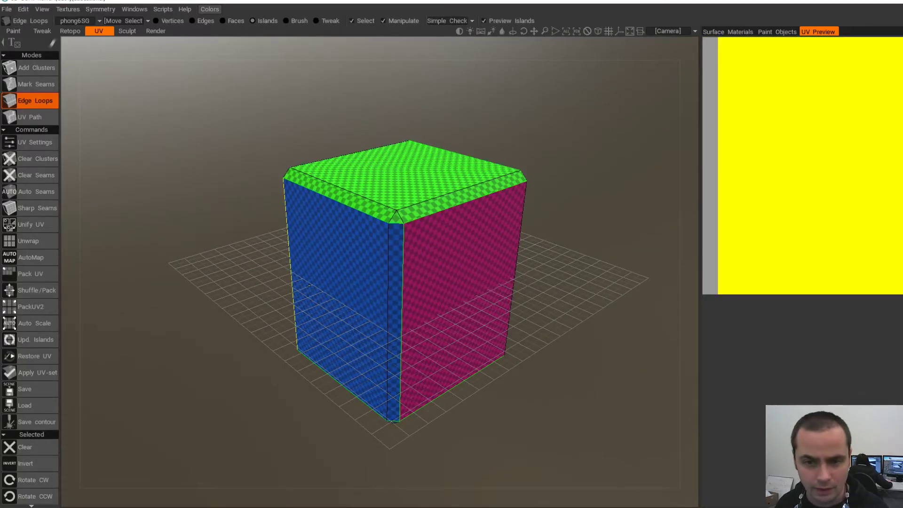
{"action": "left_click_drag", "start_coordinate": [447, 287], "coordinate": [414, 287], "text": "alt"}
{"action": "left_click_drag", "start_coordinate": [301, 236], "coordinate": [306, 282], "text": "alt"}
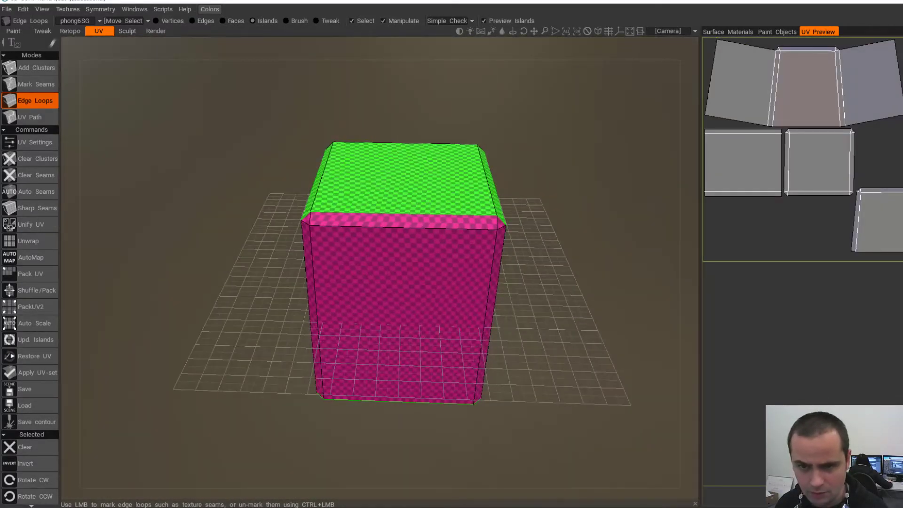
{"action": "left_click_drag", "start_coordinate": [404, 282], "coordinate": [367, 282], "text": "alt"}
{"action": "right_click_drag", "start_coordinate": [367, 282], "coordinate": [386, 136], "text": "alt"}
- Rework the top bevel seam by unmarking and re-marking its edge loops
{"action": "left_click", "coordinate": [164, 143]}
{"action": "left_click", "coordinate": [218, 126]}
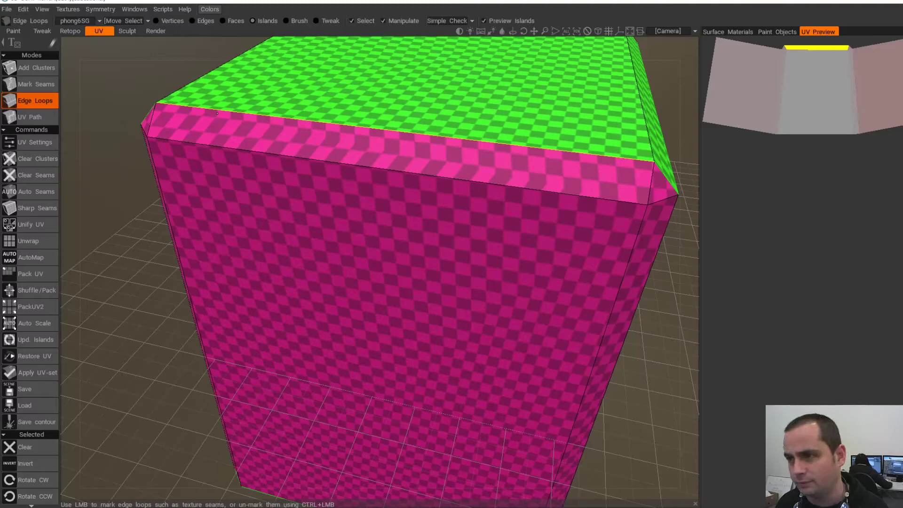
{"action": "left_click", "coordinate": [217, 114]}
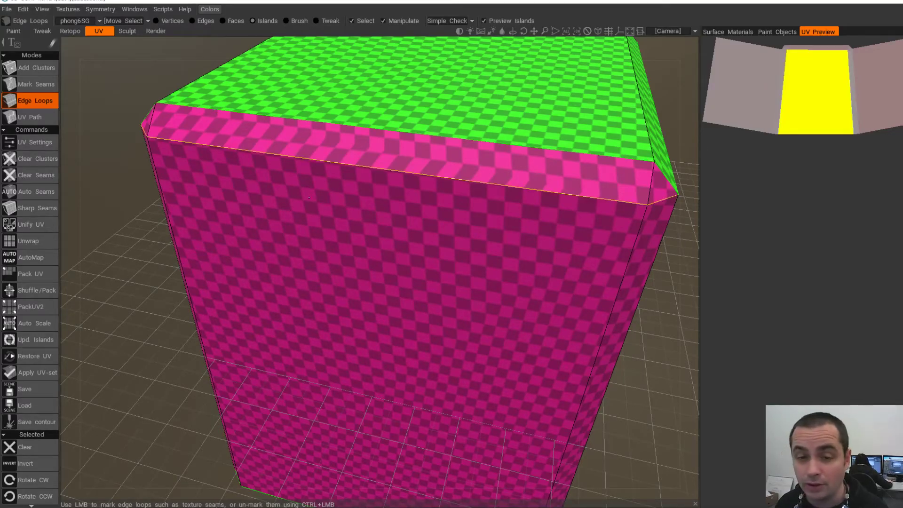
{"action": "scroll", "coordinate": [217, 114], "scroll_direction": "down", "scroll_amount": 5}
{"action": "left_click_drag", "start_coordinate": [387, 249], "coordinate": [388, 228], "text": "alt"}
{"action": "left_click", "coordinate": [387, 222], "text": "ctrl"}
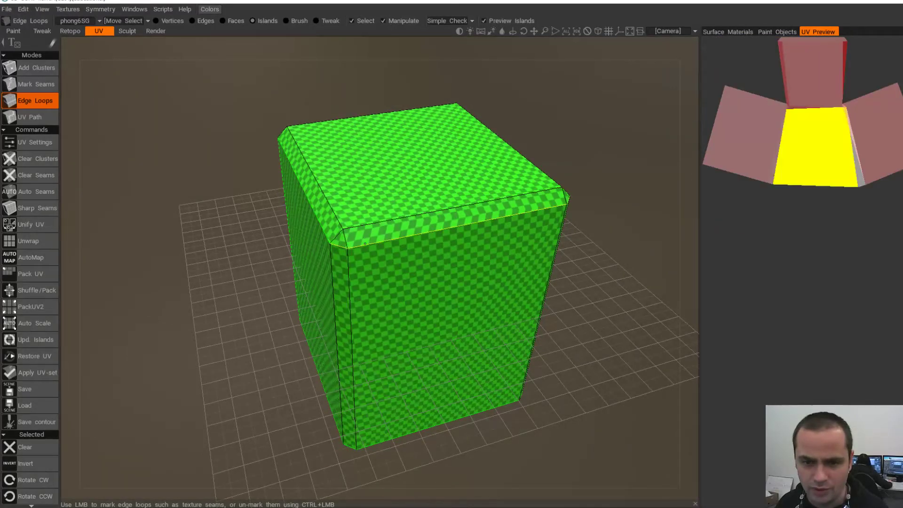
{"action": "left_click", "coordinate": [387, 241]}
- Re-unwrap the UV islands, check the blue side, and apply the new UV set with OK
{"action": "left_click", "coordinate": [29, 241]}
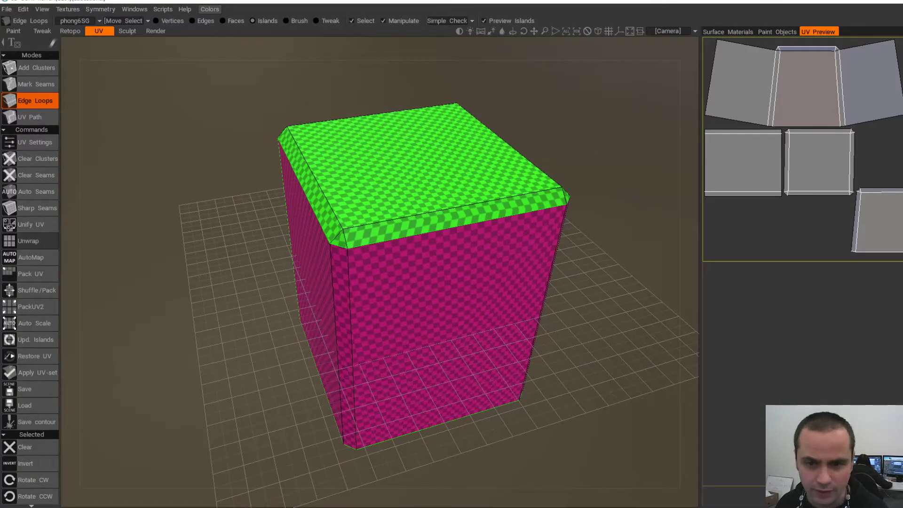
{"action": "scroll", "coordinate": [282, 141], "scroll_direction": "up", "scroll_amount": 4}
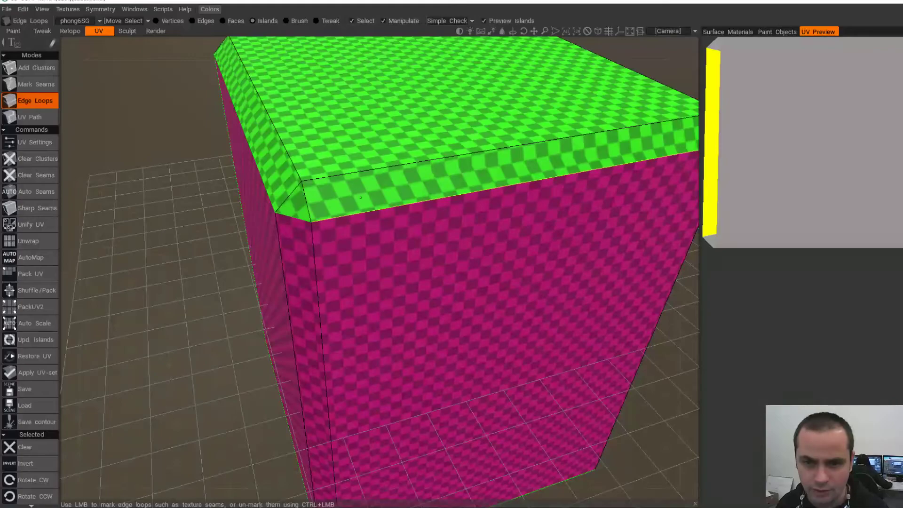
{"action": "scroll", "coordinate": [358, 245], "scroll_direction": "down", "scroll_amount": 5}
{"action": "left_click_drag", "start_coordinate": [301, 221], "coordinate": [635, 228], "text": "alt"}
{"action": "left_click_drag", "start_coordinate": [355, 282], "coordinate": [393, 268], "text": "alt"}
{"action": "scroll", "coordinate": [381, 268], "scroll_direction": "up", "scroll_amount": 1}
{"action": "left_click", "coordinate": [38, 373]}
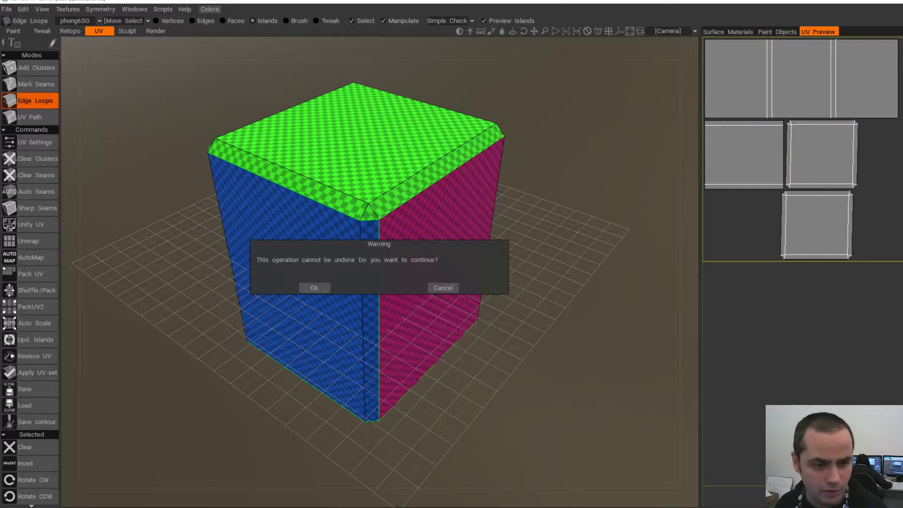
{"action": "left_click", "coordinate": [310, 286]}
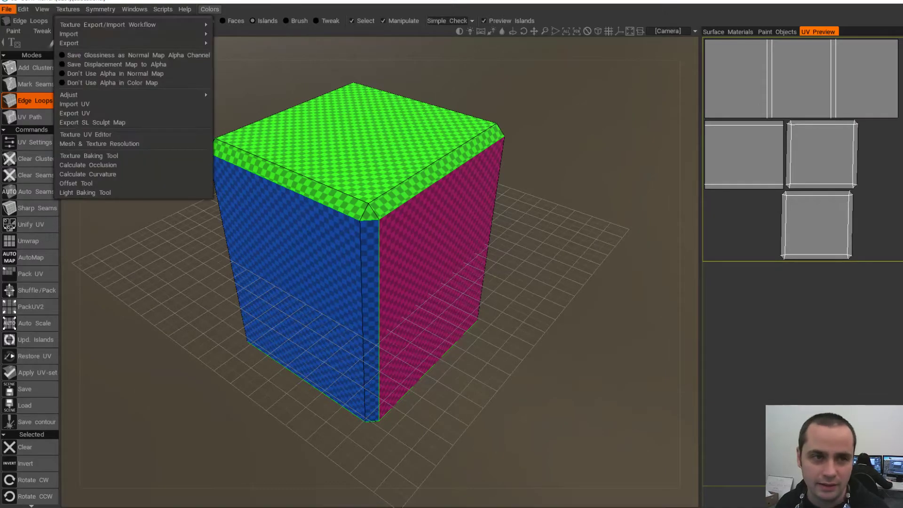
- Export Objects & Textures over SmallCube02-L.obj, confirming the replace, then return to Maya
{"action": "mouse_move", "coordinate": [6, 9]}
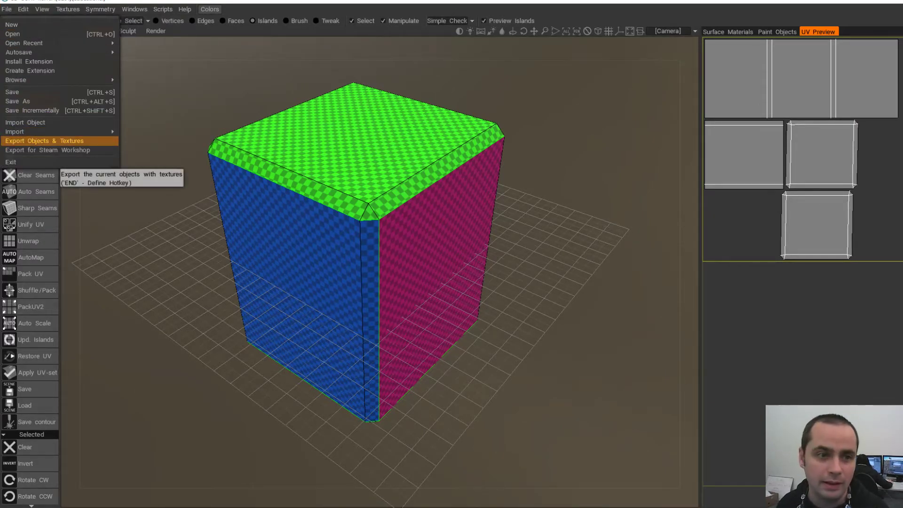
{"action": "left_click", "coordinate": [54, 141]}
{"action": "left_click", "coordinate": [314, 416]}
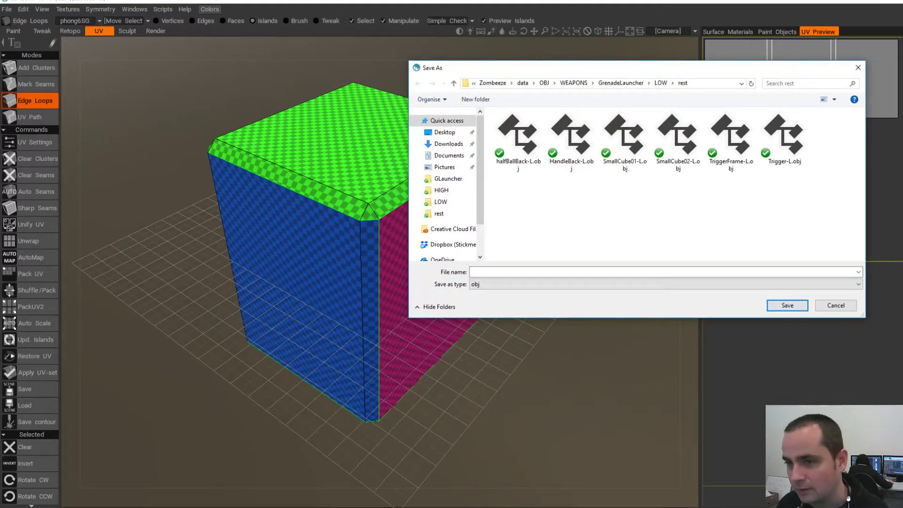
{"action": "double_click", "coordinate": [679, 136]}
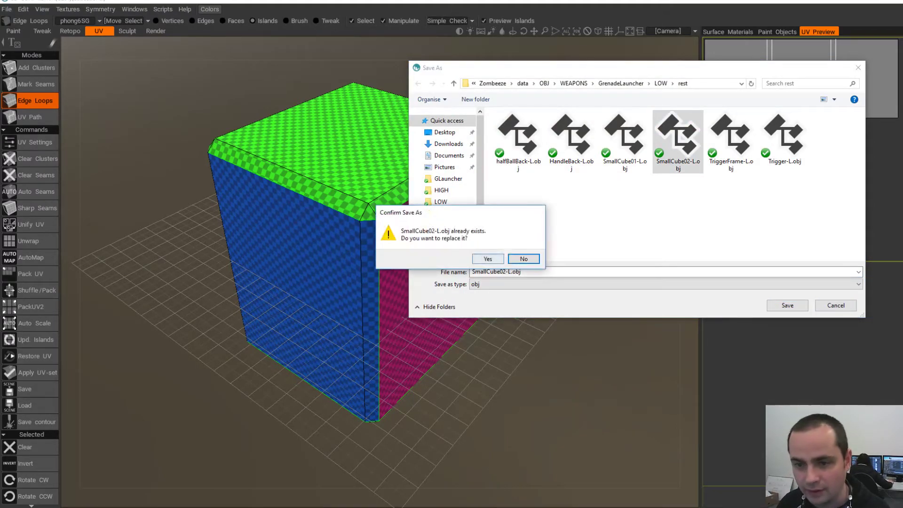
{"action": "left_click", "coordinate": [486, 259]}
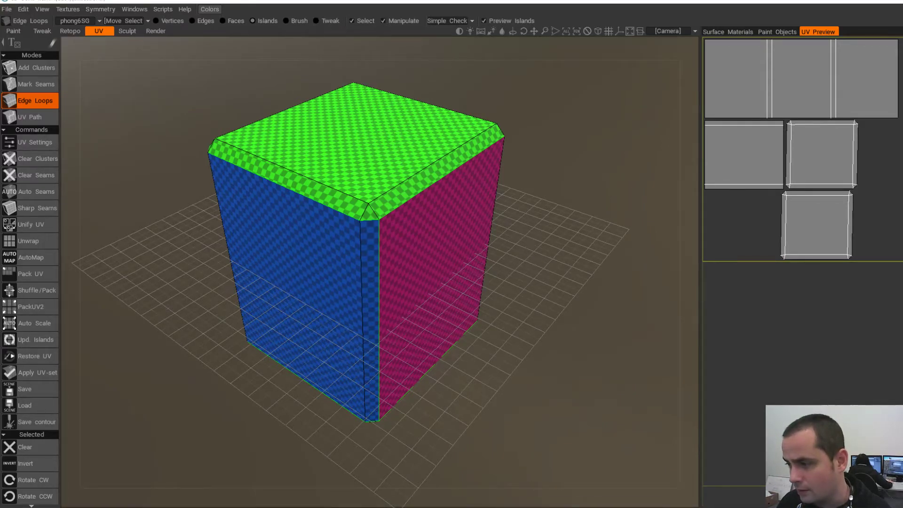
{"action": "key", "text": "alt+Tab"}
- Delete the old small cube and import SmallCube02-L.obj in its place
{"action": "scroll", "coordinate": [235, 259], "scroll_direction": "down", "scroll_amount": 8}
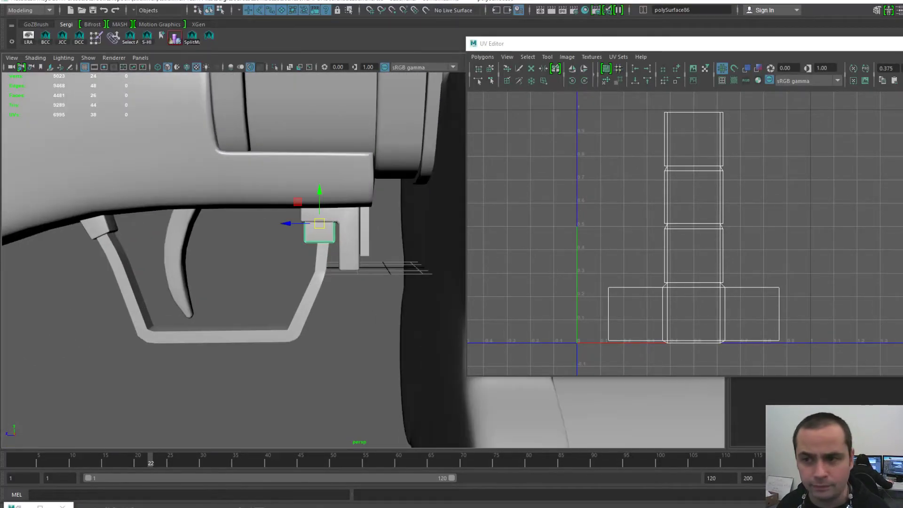
{"action": "scroll", "coordinate": [330, 228], "scroll_direction": "up", "scroll_amount": 2}
{"action": "key", "text": "Delete"}
{"action": "scroll", "coordinate": [330, 229], "scroll_direction": "up", "scroll_amount": 5}
{"action": "key", "text": "space"}
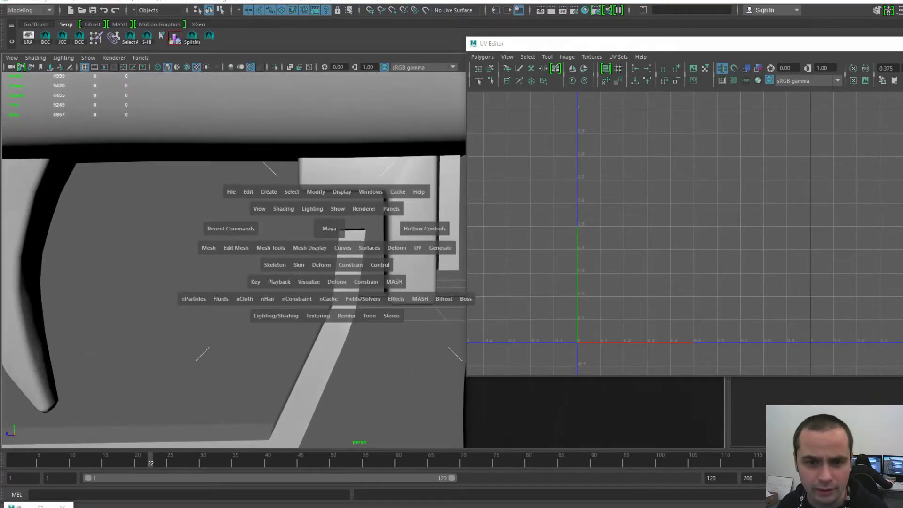
{"action": "left_click", "coordinate": [231, 192]}
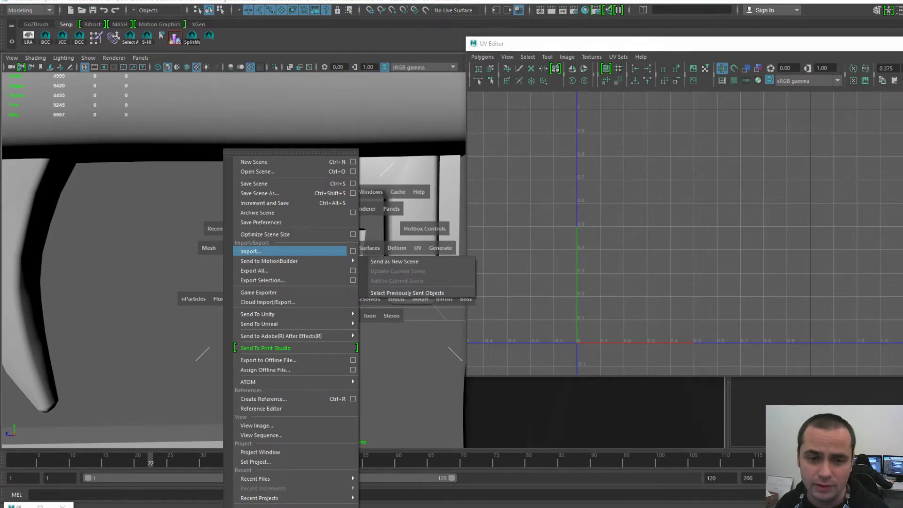
{"action": "left_click", "coordinate": [251, 252]}
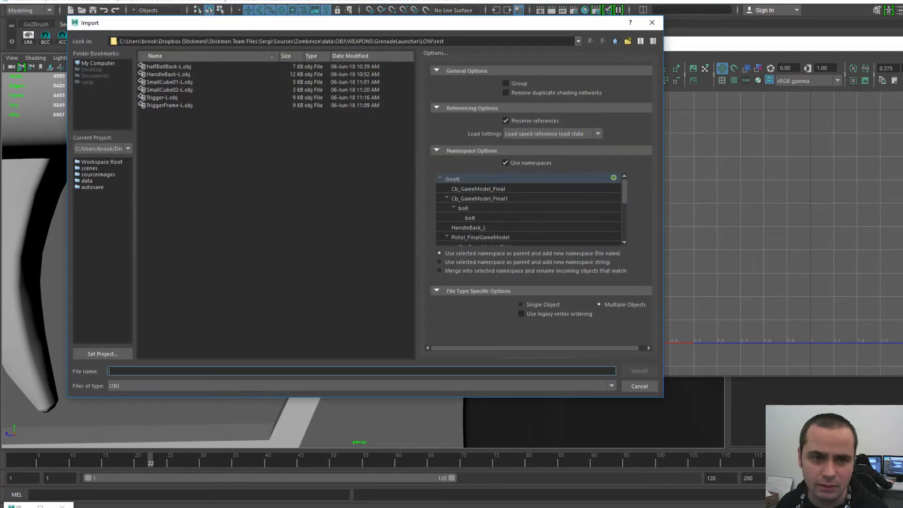
{"action": "double_click", "coordinate": [169, 90]}
- Center the imported cube's pivot and minimize the UV Editor window
{"action": "left_click", "coordinate": [343, 215]}
{"action": "key", "text": "space"}
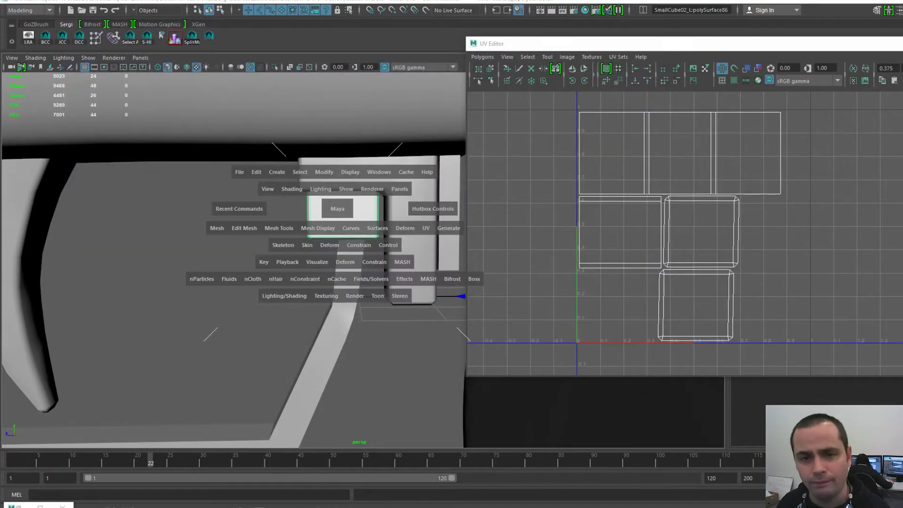
{"action": "left_click", "coordinate": [324, 173]}
{"action": "left_click", "coordinate": [344, 245]}
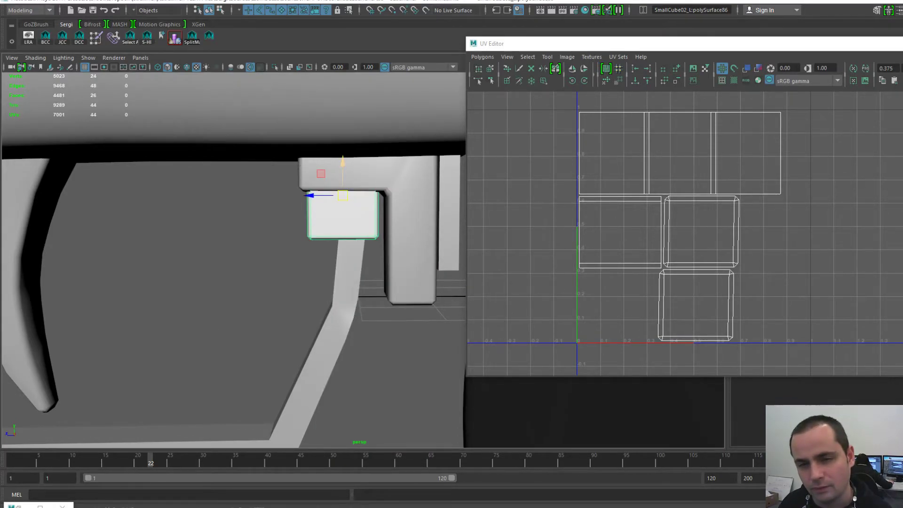
{"action": "left_click_drag", "start_coordinate": [753, 44], "coordinate": [513, 50]}
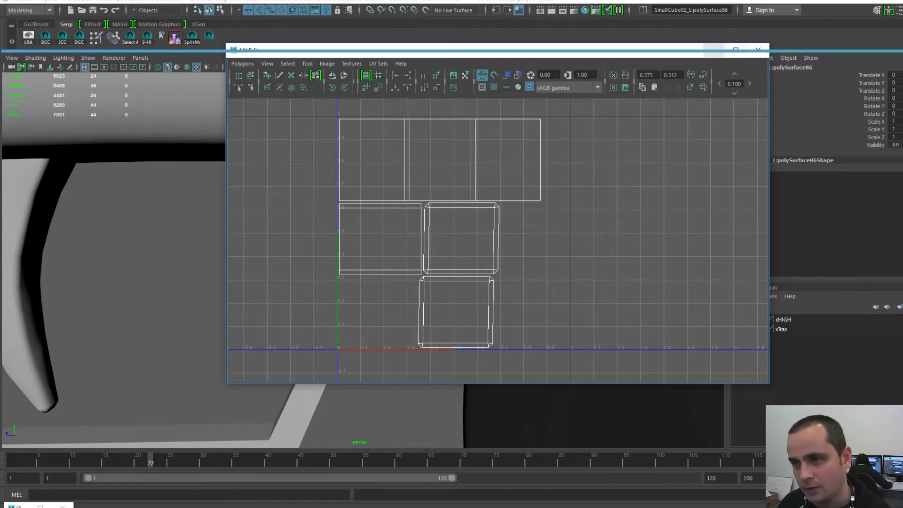
{"action": "left_click", "coordinate": [715, 50]}
{"action": "left_click_drag", "start_coordinate": [357, 264], "coordinate": [390, 258], "text": "alt"}
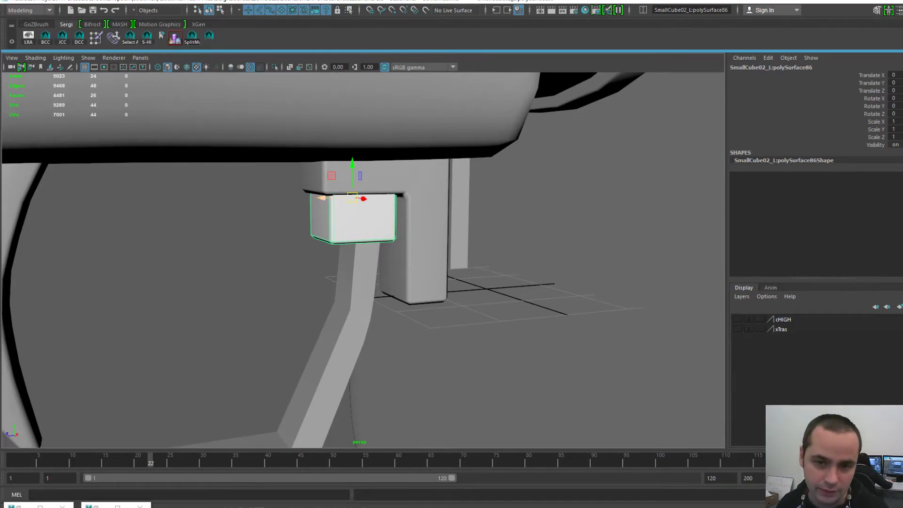
- Move the cube along Z and down along Y, then switch to face editing
{"action": "left_click_drag", "start_coordinate": [322, 199], "coordinate": [133, 202]}
{"action": "middle_click_drag", "start_coordinate": [132, 201], "coordinate": [276, 195], "text": "alt"}
{"action": "left_click_drag", "start_coordinate": [307, 165], "coordinate": [308, 228]}
{"action": "left_click_drag", "start_coordinate": [307, 227], "coordinate": [284, 259], "text": "alt"}
{"action": "right_click_drag", "start_coordinate": [283, 258], "coordinate": [284, 285]}
{"action": "left_click_drag", "start_coordinate": [283, 263], "coordinate": [295, 253], "text": "alt"}
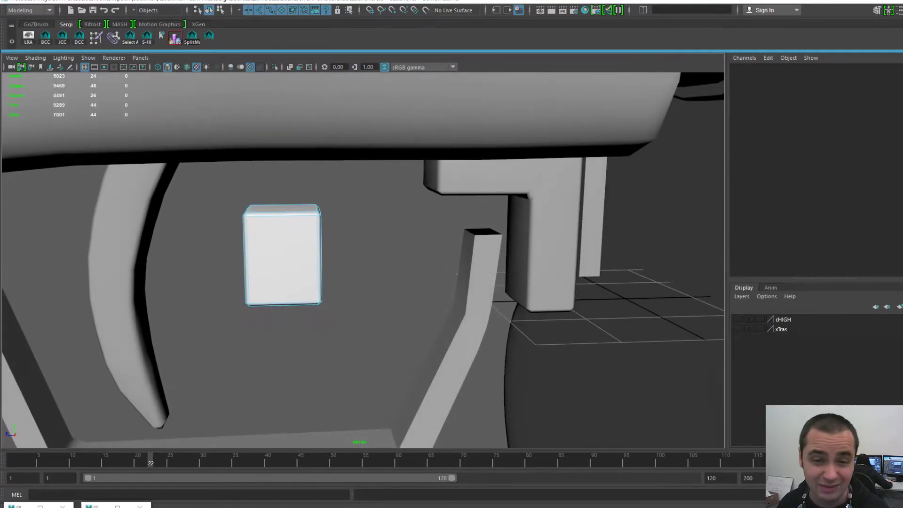
{"action": "middle_click_drag", "start_coordinate": [295, 253], "coordinate": [356, 262], "text": "alt"}
{"action": "right_click_drag", "start_coordinate": [356, 262], "coordinate": [395, 263], "text": "alt"}
{"action": "left_click_drag", "start_coordinate": [395, 264], "coordinate": [402, 255], "text": "alt"}
- Select the nine faces across the cube's top from the side view and delete them
{"action": "left_click_drag", "start_coordinate": [248, 163], "coordinate": [434, 213]}
{"action": "key", "text": "space"}
{"action": "left_click_drag", "start_coordinate": [391, 222], "coordinate": [445, 222]}
{"action": "right_click_drag", "start_coordinate": [444, 222], "coordinate": [404, 292], "text": "alt"}
{"action": "left_click_drag", "start_coordinate": [411, 301], "coordinate": [303, 241]}
{"action": "key", "text": "space"}
{"action": "left_click_drag", "start_coordinate": [369, 278], "coordinate": [369, 244]}
{"action": "left_click_drag", "start_coordinate": [369, 245], "coordinate": [320, 235], "text": "alt"}
{"action": "key", "text": "Delete"}
{"action": "key", "text": "F8"}
{"action": "key", "text": "F8"}
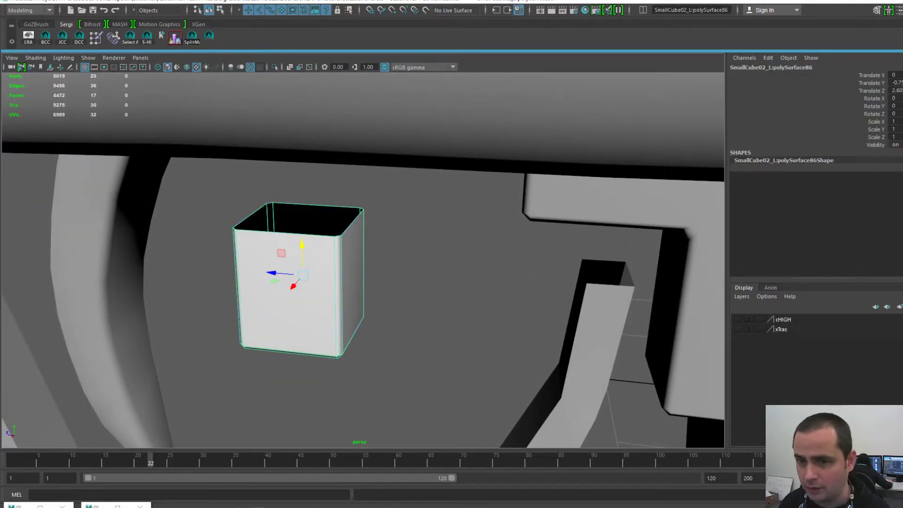
- Set the cube's Y and Z position values to 0
{"action": "left_click_drag", "start_coordinate": [896, 83], "coordinate": [896, 90]}
{"action": "type", "text": "0"}
{"action": "key", "text": "Return"}
{"action": "right_click_drag", "start_coordinate": [508, 249], "coordinate": [475, 239], "text": "alt"}
{"action": "left_click_drag", "start_coordinate": [476, 239], "coordinate": [536, 223], "text": "alt"}
{"action": "right_click_drag", "start_coordinate": [537, 223], "coordinate": [560, 224], "text": "alt"}
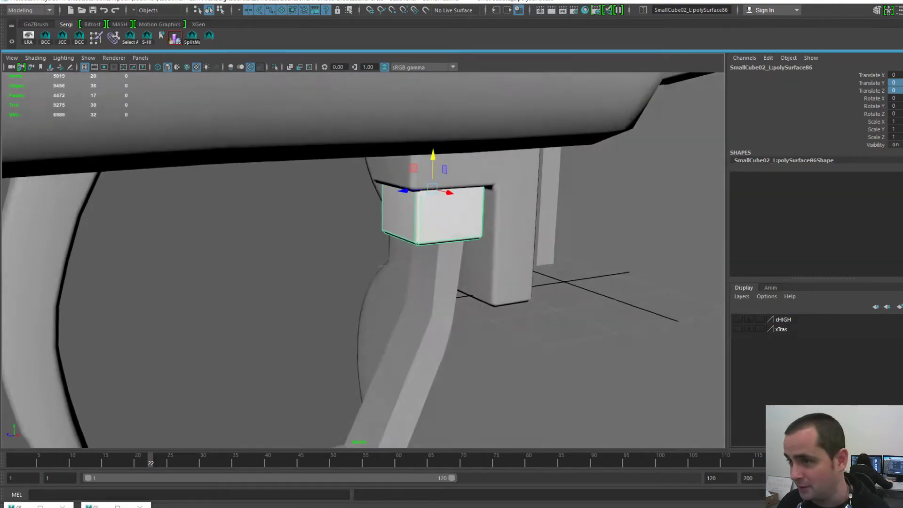
- Rename the object to SmallCube02_L1 by removing its :polySurface86 suffix
{"action": "left_click", "coordinate": [770, 67]}
{"action": "left_click_drag", "start_coordinate": [769, 67], "coordinate": [812, 67]}
{"action": "key", "text": "BackSpace"}
{"action": "key", "text": "Return"}
- Export the selected cube over SmallCube02-L.obj, replacing the existing file, then switch to 3D-Coat
{"action": "right_click_drag", "start_coordinate": [353, 180], "coordinate": [394, 176], "text": "alt"}
{"action": "middle_click_drag", "start_coordinate": [394, 176], "coordinate": [348, 192], "text": "alt"}
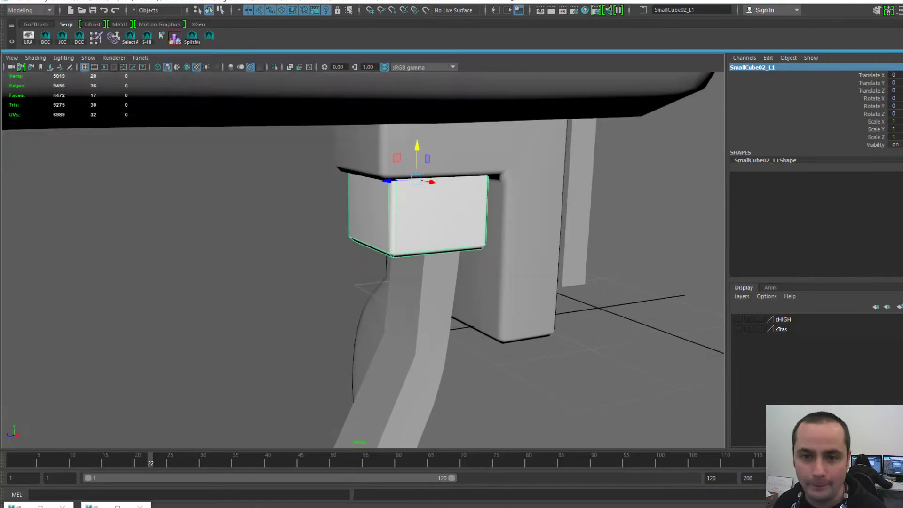
{"action": "key", "text": "space"}
{"action": "left_click", "coordinate": [252, 155]}
{"action": "left_click", "coordinate": [282, 280]}
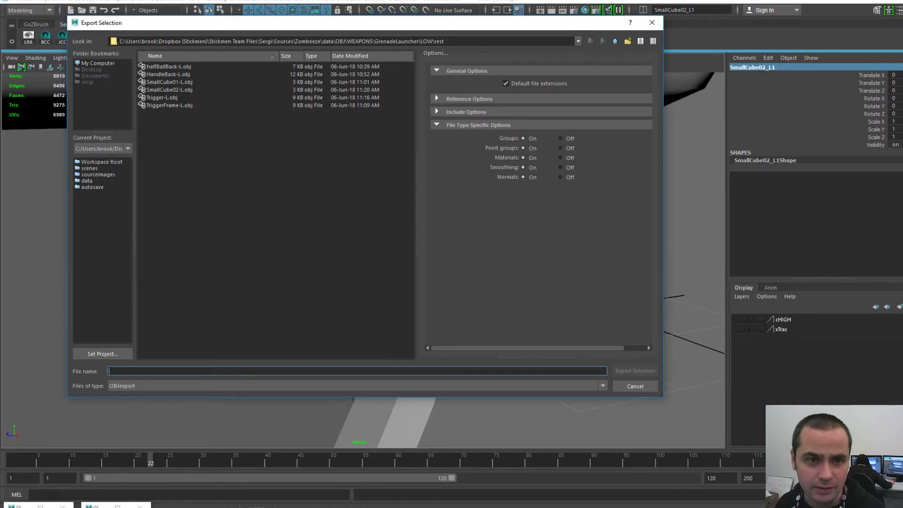
{"action": "double_click", "coordinate": [169, 90]}
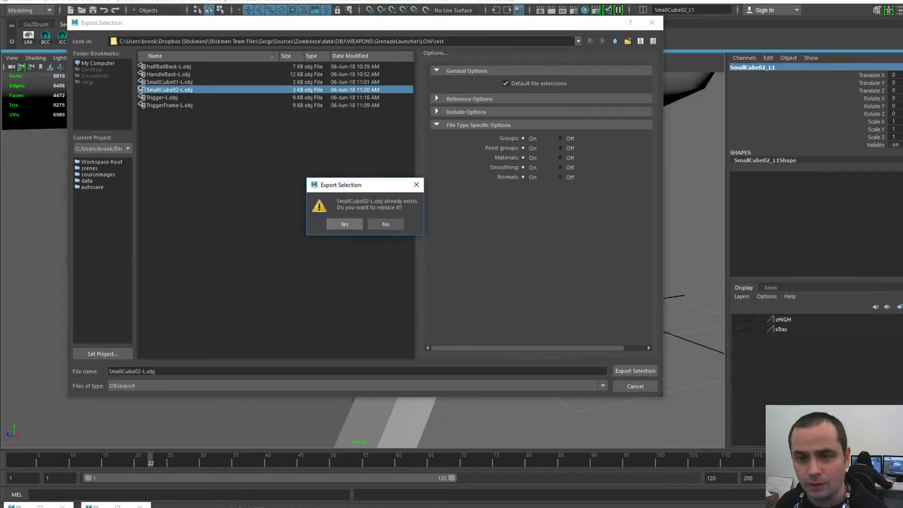
{"action": "left_click", "coordinate": [344, 224]}
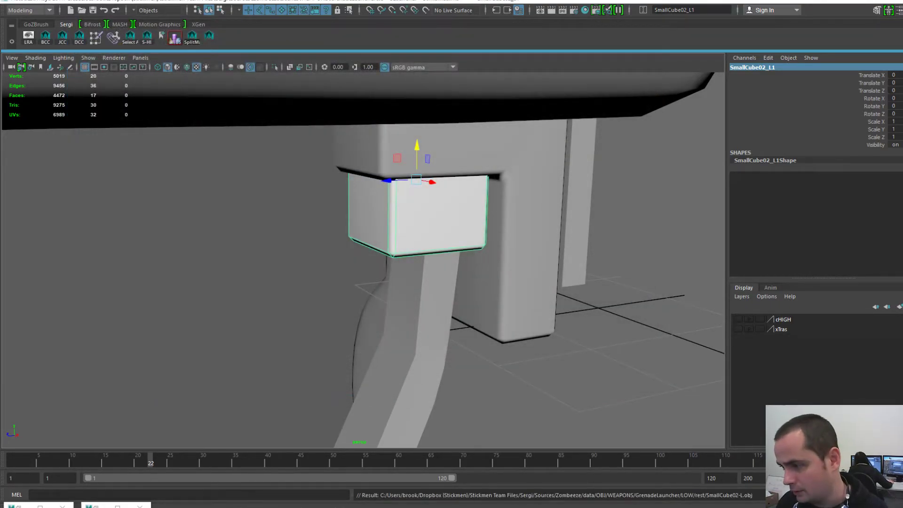
{"action": "key", "text": "alt+Tab"}
- Start a new scene without saving and load SmallCube02-L.obj via UV Map Mesh
{"action": "left_click", "coordinate": [6, 9]}
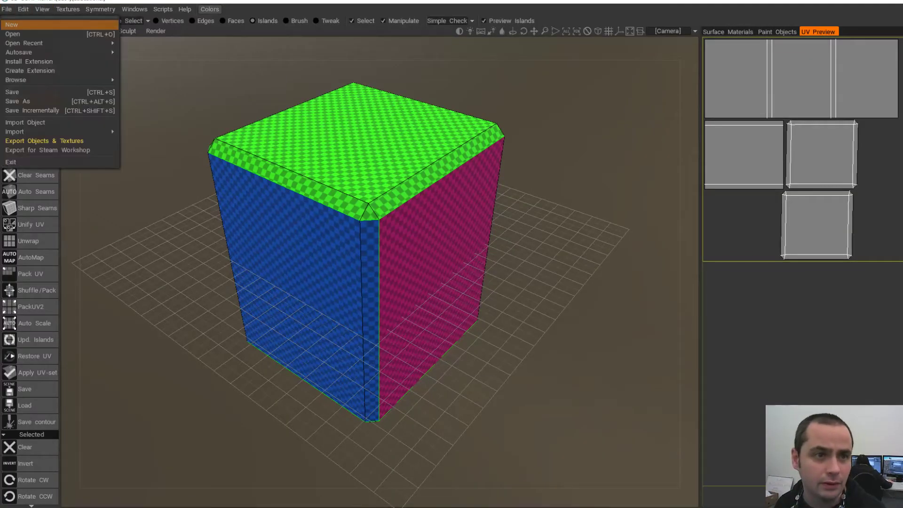
{"action": "left_click", "coordinate": [12, 25]}
{"action": "left_click", "coordinate": [378, 288]}
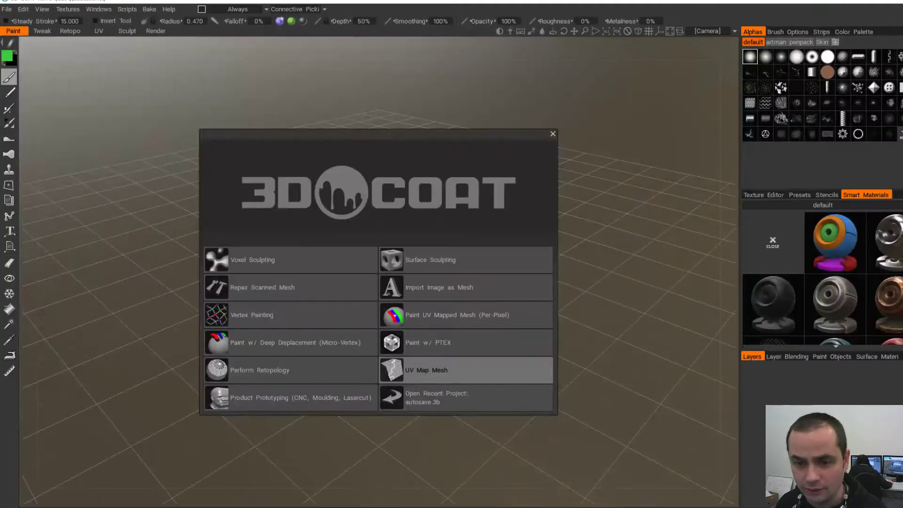
{"action": "left_click", "coordinate": [425, 370]}
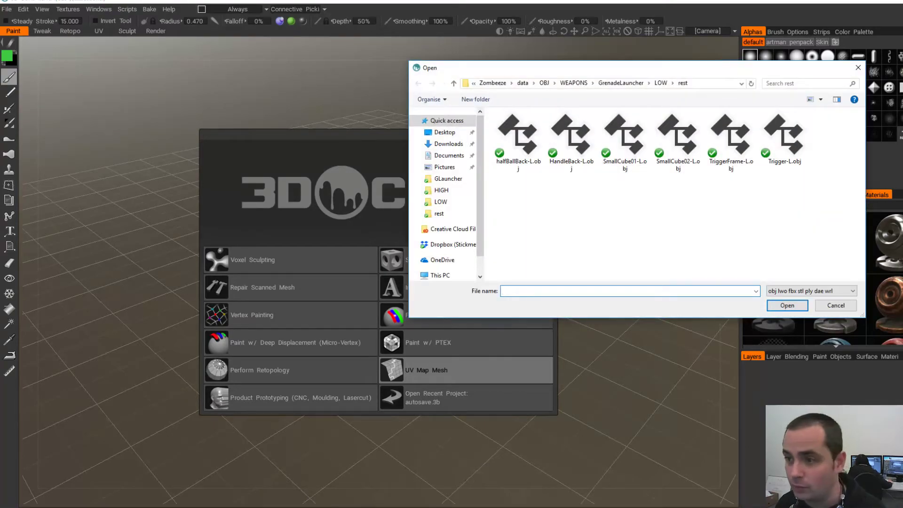
{"action": "double_click", "coordinate": [678, 137]}
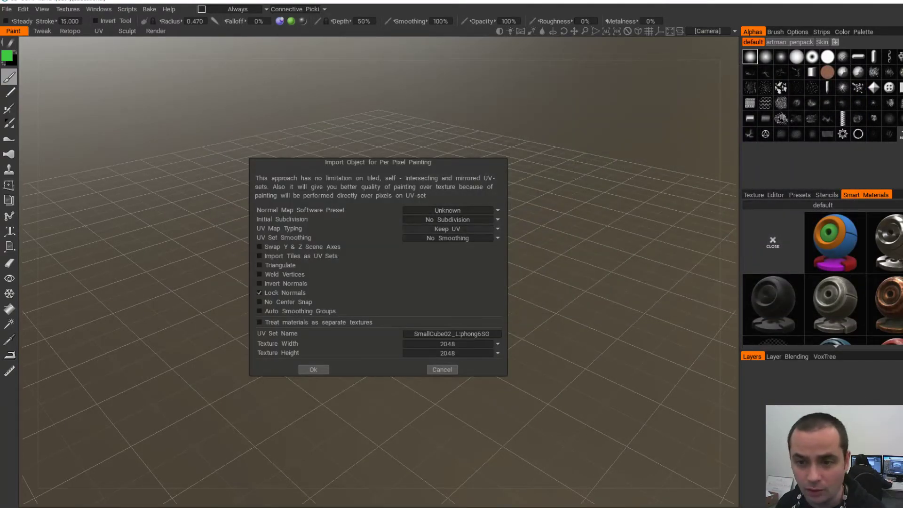
{"action": "left_click", "coordinate": [313, 369]}
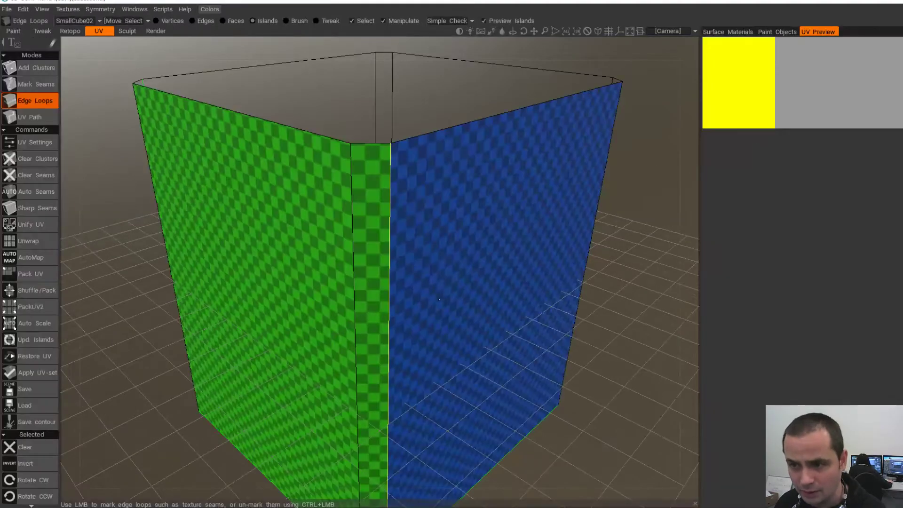
- Unwrap the cube and apply the new UV set, confirming the warning
{"action": "left_click", "coordinate": [29, 241]}
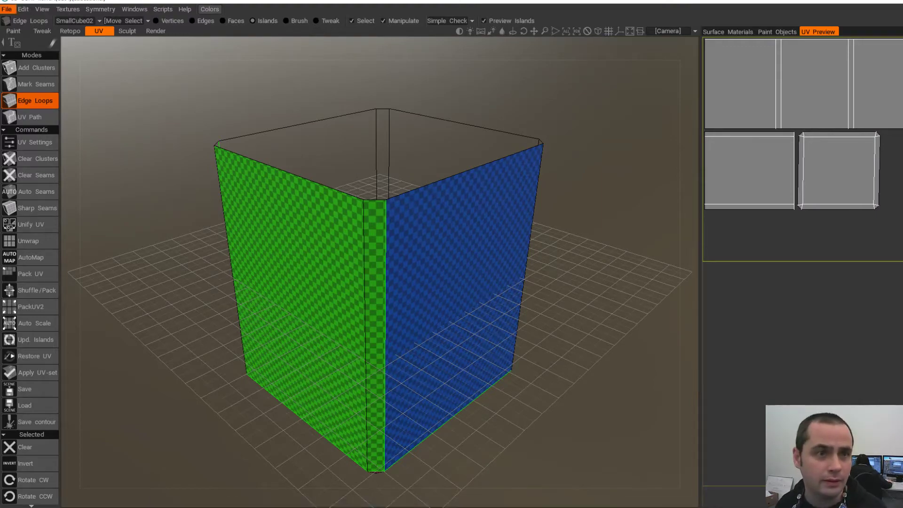
{"action": "left_click", "coordinate": [29, 373]}
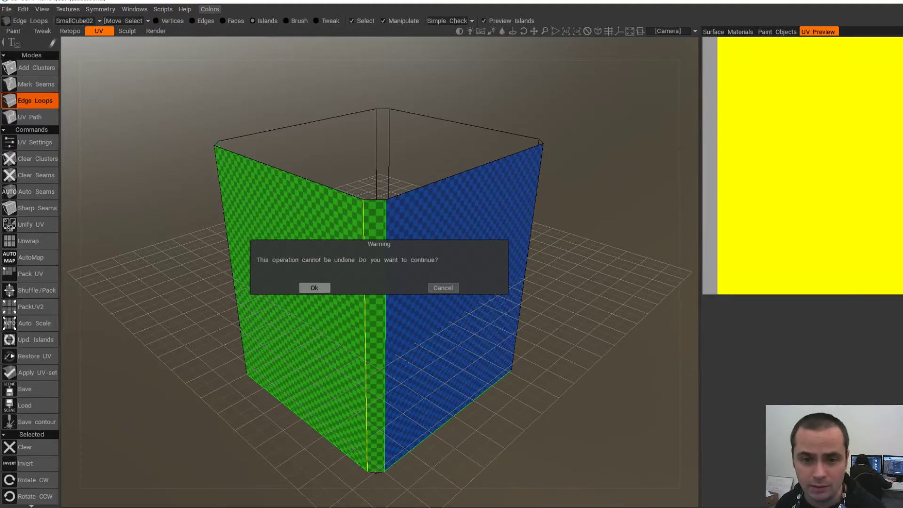
{"action": "left_click", "coordinate": [317, 288]}
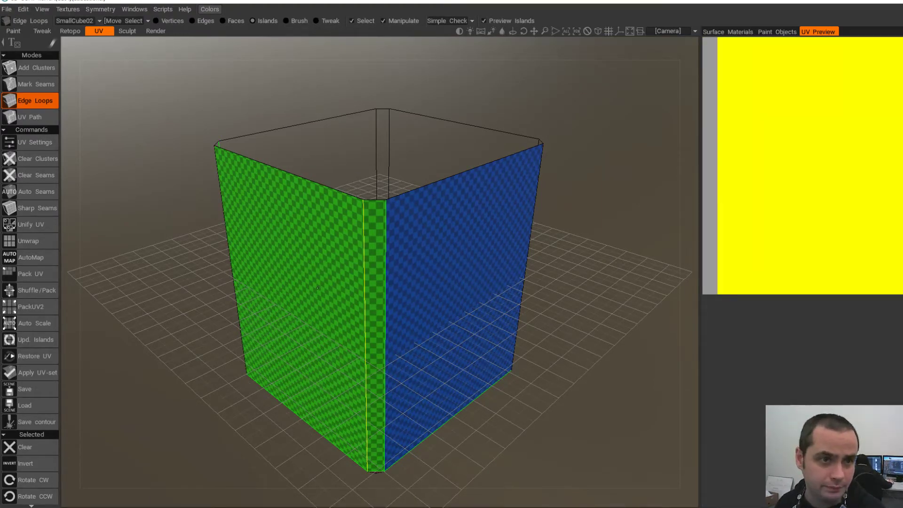
- Export Objects & Textures back over SmallCube02-L.obj in the rest folder
{"action": "left_click", "coordinate": [7, 9]}
{"action": "left_click", "coordinate": [43, 141]}
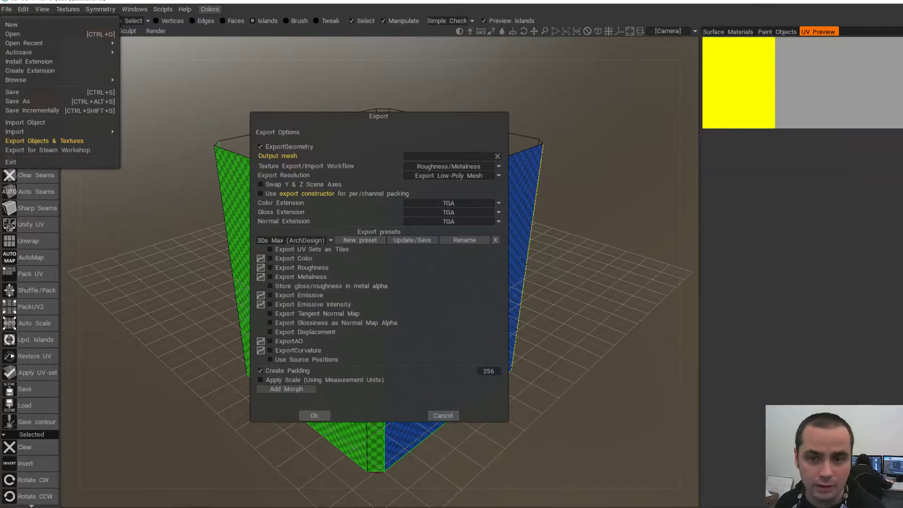
{"action": "left_click", "coordinate": [314, 416]}
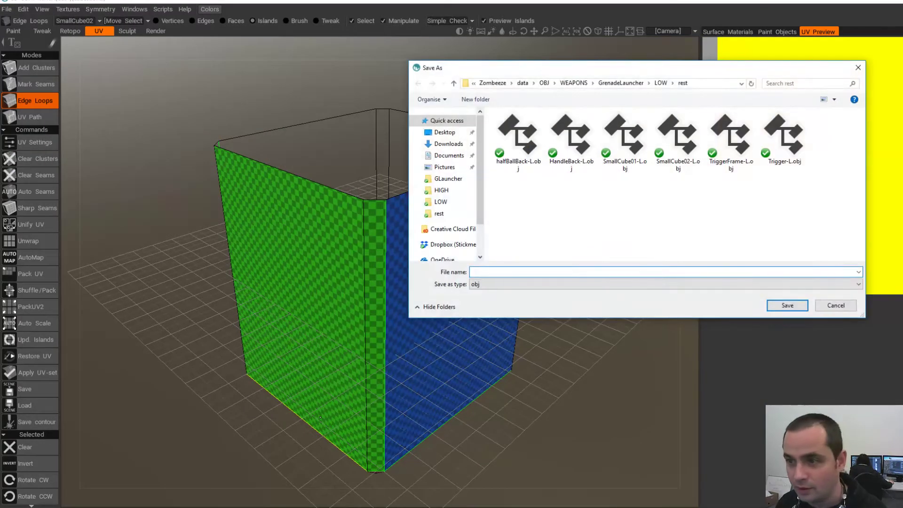
{"action": "left_click", "coordinate": [625, 141]}
{"action": "double_click", "coordinate": [678, 141]}
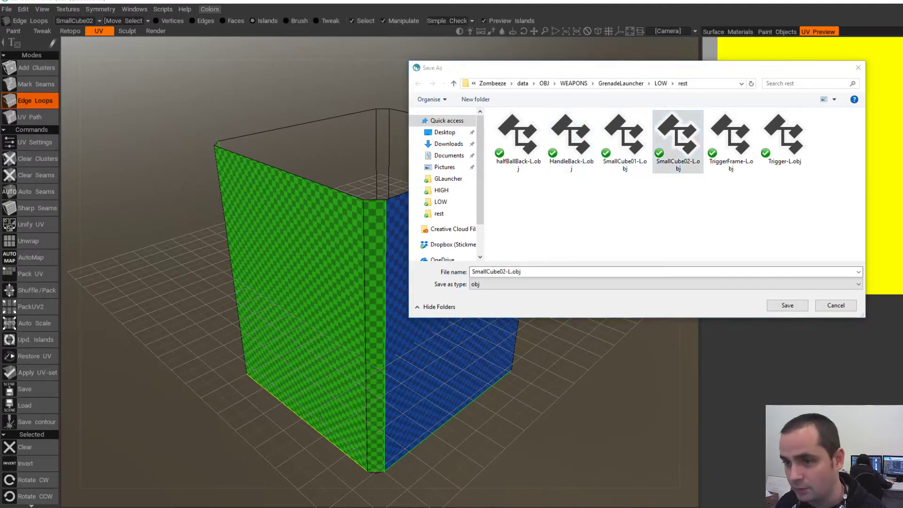
{"action": "left_click", "coordinate": [486, 259]}
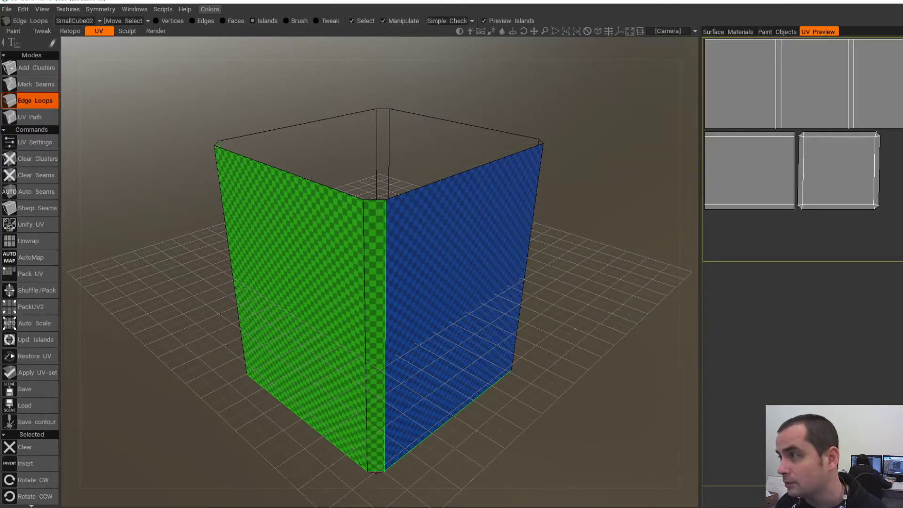
- In Maya, delete the old unmapped cube and import the re-unwrapped SmallCube02-L.obj
{"action": "key", "text": "alt+Tab"}
{"action": "scroll", "coordinate": [339, 209], "scroll_direction": "down", "scroll_amount": 3}
{"action": "key", "text": "Delete"}
{"action": "key", "text": "space"}
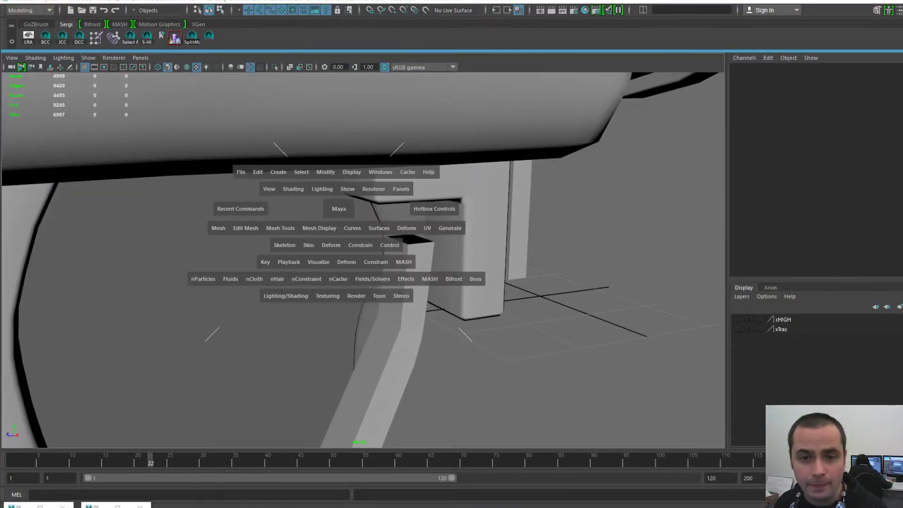
{"action": "left_click", "coordinate": [241, 172]}
{"action": "left_click", "coordinate": [283, 249]}
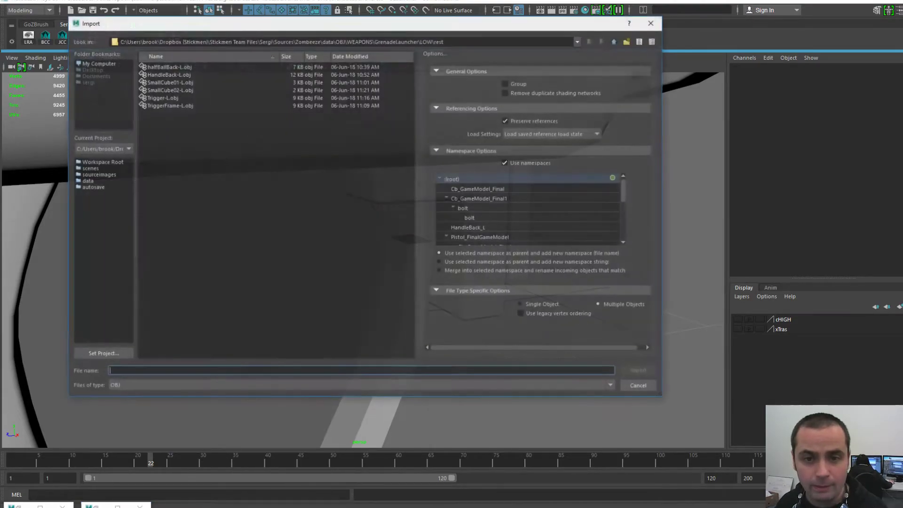
{"action": "double_click", "coordinate": [169, 89]}
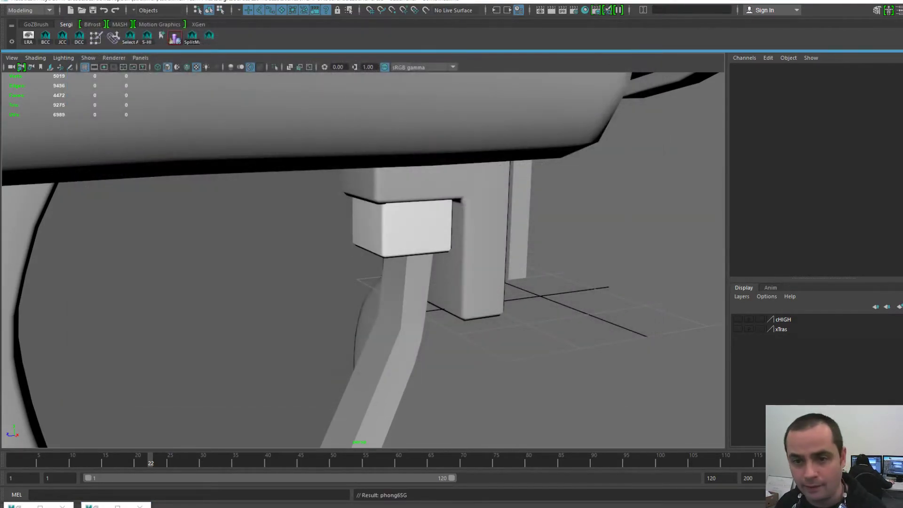
- Center the imported cube's pivot, undo two trial moves, and reopen the UV Editor
{"action": "key", "text": "space"}
{"action": "left_click", "coordinate": [375, 185]}
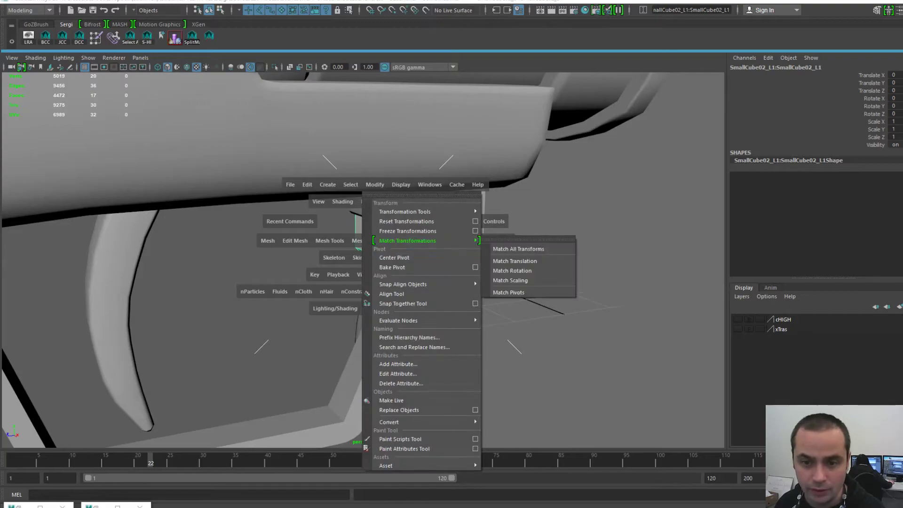
{"action": "left_click", "coordinate": [400, 257]}
{"action": "left_click_drag", "start_coordinate": [362, 221], "coordinate": [293, 225]}
{"action": "left_click_drag", "start_coordinate": [322, 190], "coordinate": [324, 273]}
{"action": "key", "text": "ctrl+z"}
{"action": "key", "text": "ctrl+z"}
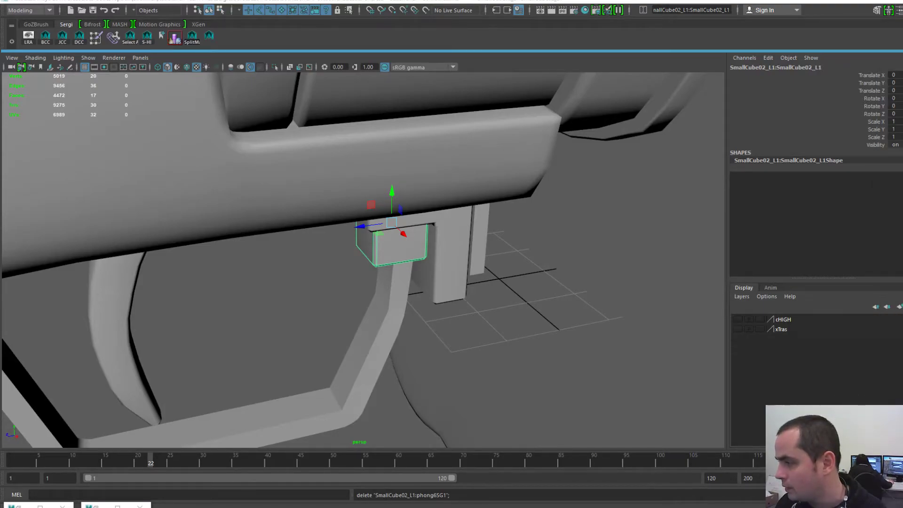
{"action": "scroll", "coordinate": [363, 261], "scroll_direction": "up", "scroll_amount": 6}
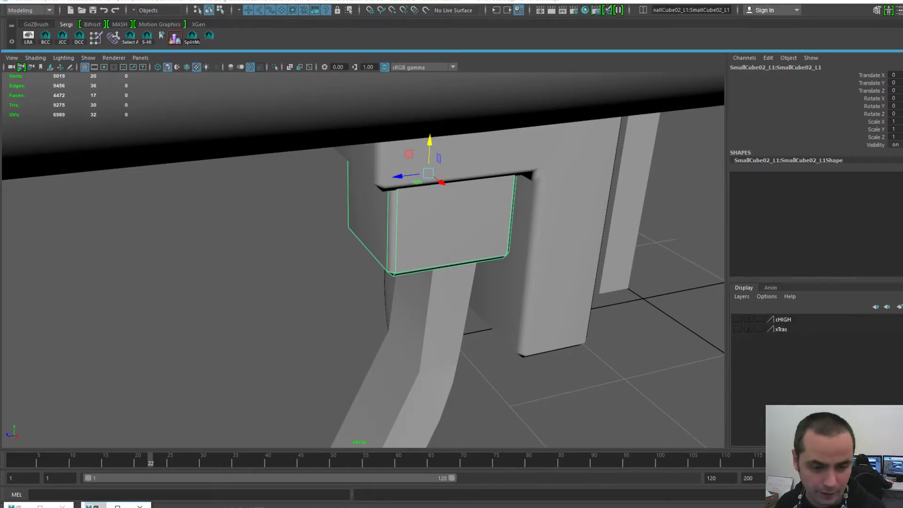
{"action": "left_click", "coordinate": [96, 506]}
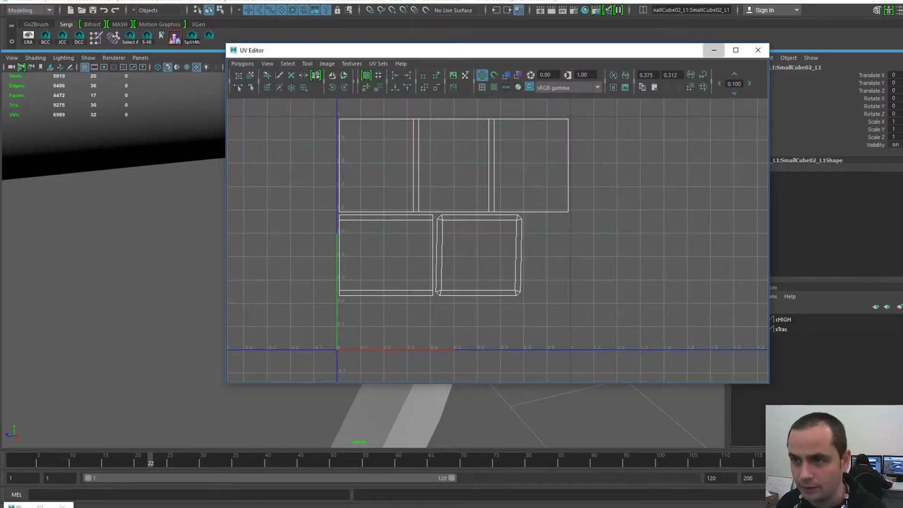
- Select the thin slab beside the L-shaped bracket and inspect it from several angles
{"action": "left_click", "coordinate": [714, 51]}
{"action": "scroll", "coordinate": [364, 260], "scroll_direction": "down", "scroll_amount": 8}
{"action": "scroll", "coordinate": [363, 260], "scroll_direction": "up", "scroll_amount": 5}
{"action": "left_click", "coordinate": [478, 240]}
{"action": "left_click_drag", "start_coordinate": [477, 240], "coordinate": [456, 224], "text": "alt"}
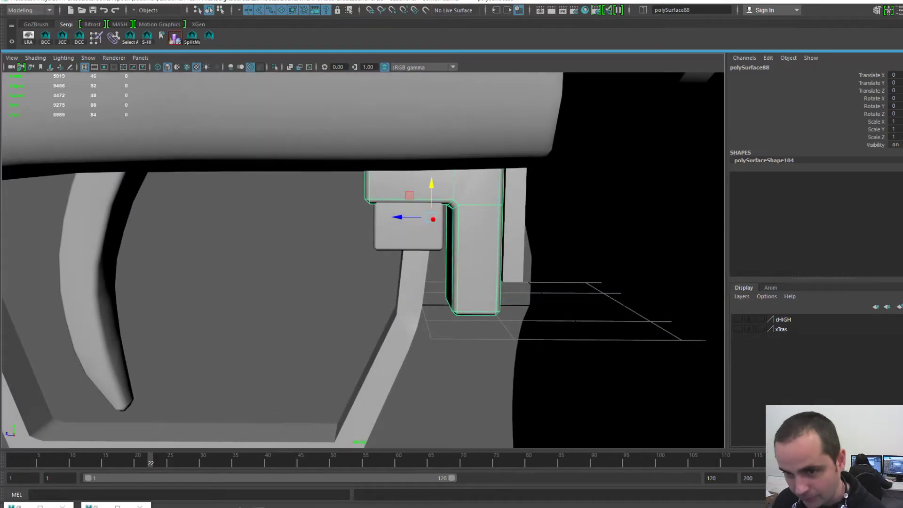
{"action": "left_click", "coordinate": [505, 209]}
{"action": "mouse_move", "coordinate": [506, 210]}
{"action": "left_mouse_down", "text": "alt"}
{"action": "mouse_move", "coordinate": [490, 214]}
{"action": "mouse_move", "coordinate": [502, 207]}
{"action": "mouse_move", "coordinate": [475, 179]}
{"action": "mouse_move", "coordinate": [517, 214]}
{"action": "left_mouse_up", "text": "alt"}
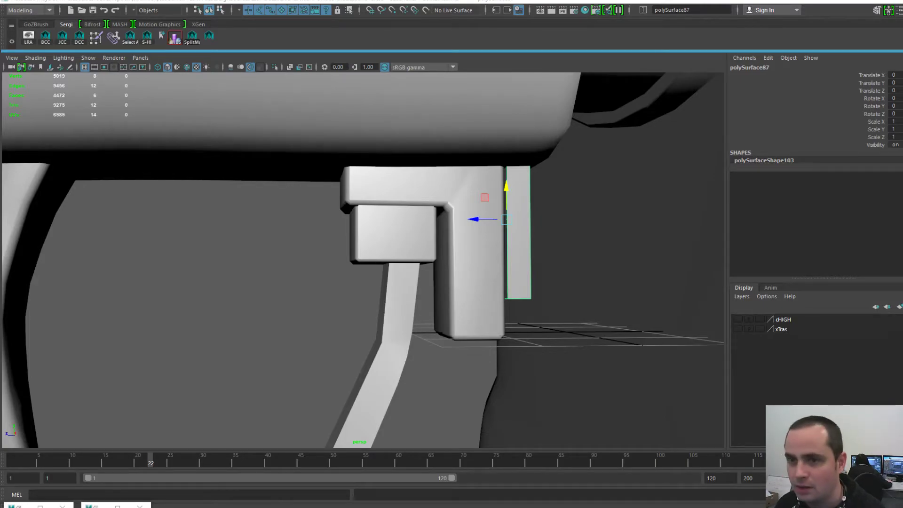
{"action": "mouse_move", "coordinate": [513, 212]}
{"action": "left_mouse_down", "text": "alt"}
{"action": "mouse_move", "coordinate": [470, 235]}
{"action": "mouse_move", "coordinate": [505, 214]}
{"action": "left_mouse_up", "text": "alt"}
{"action": "right_click_drag", "start_coordinate": [506, 214], "coordinate": [548, 221], "text": "alt"}
{"action": "middle_click_drag", "start_coordinate": [548, 221], "coordinate": [459, 189], "text": "alt"}
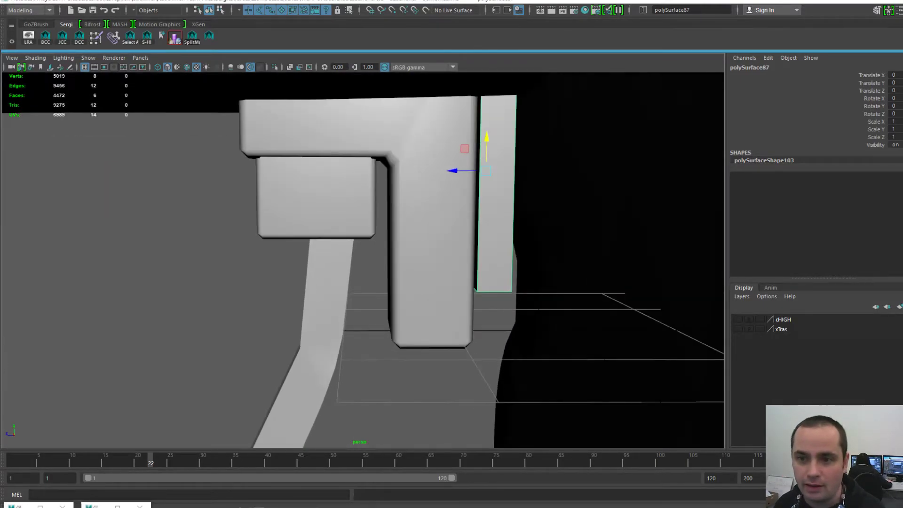
{"action": "left_click_drag", "start_coordinate": [459, 188], "coordinate": [437, 200], "text": "alt"}
{"action": "right_click_drag", "start_coordinate": [437, 200], "coordinate": [419, 200], "text": "alt"}
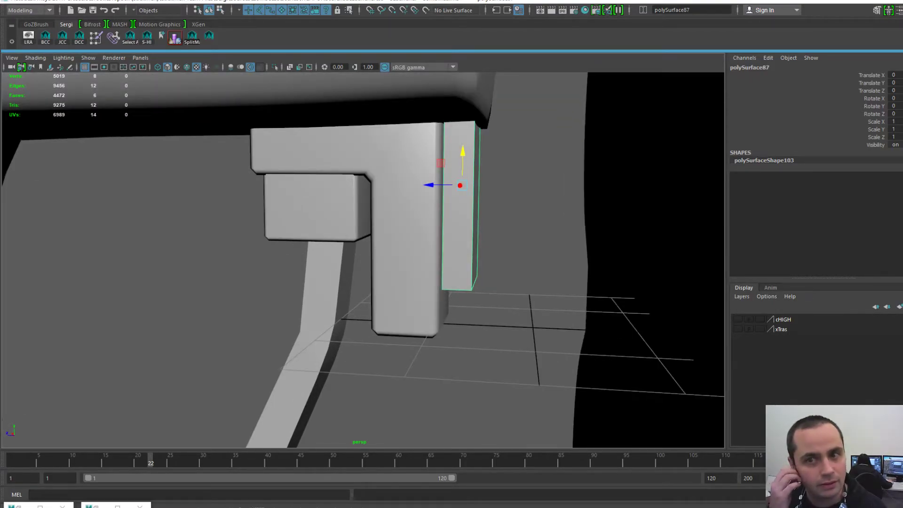
- Export the selected slab as SmallCube03-L.obj
{"action": "key", "text": "space"}
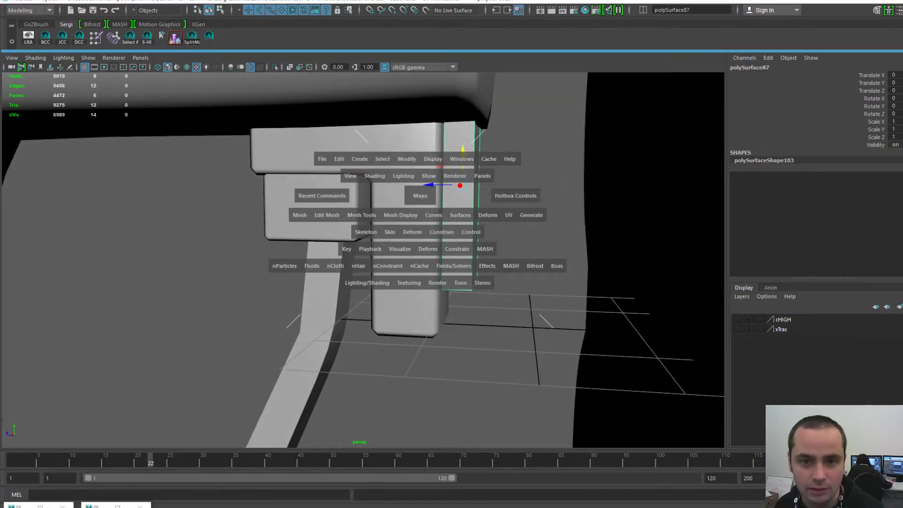
{"action": "left_click", "coordinate": [324, 159]}
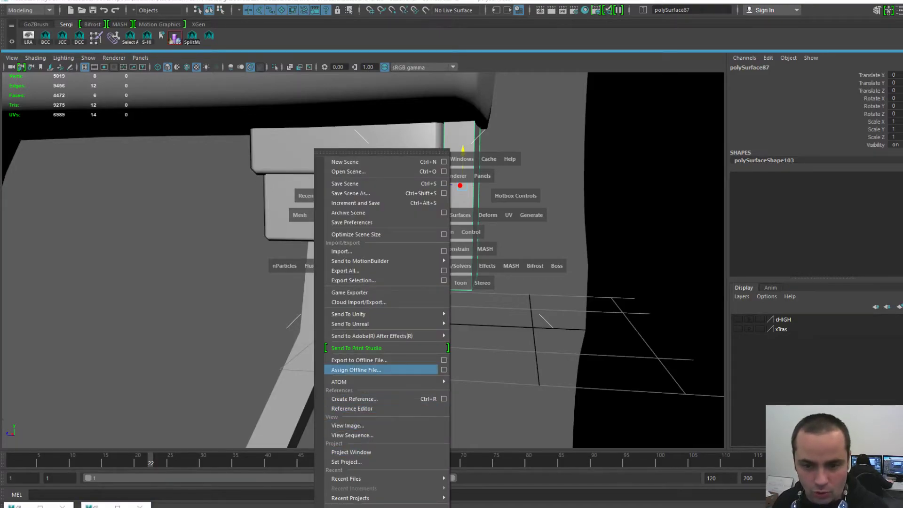
{"action": "left_click", "coordinate": [353, 281]}
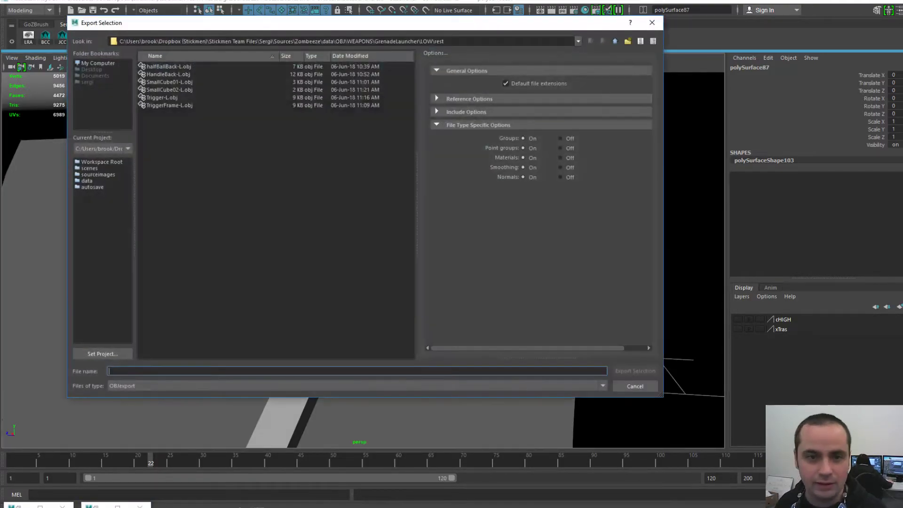
{"action": "left_click", "coordinate": [169, 90]}
{"action": "left_click", "coordinate": [142, 372]}
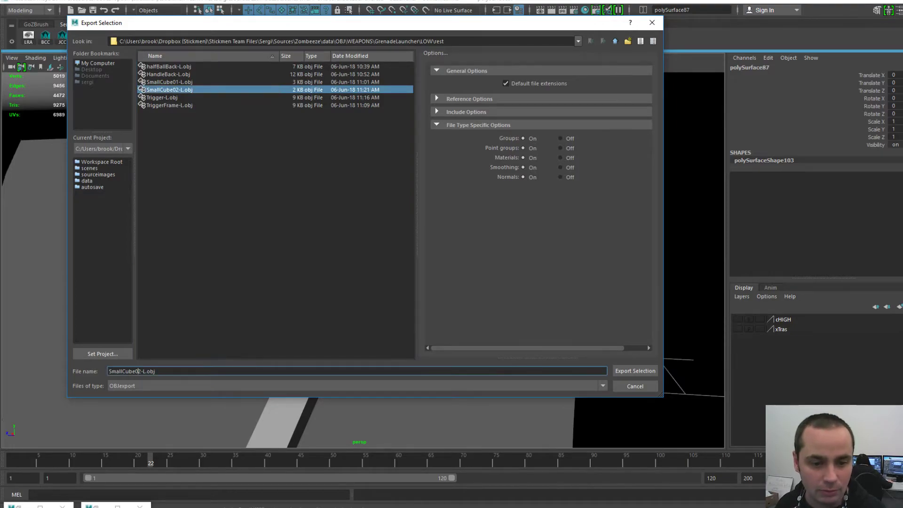
{"action": "key", "text": "BackSpace"}
{"action": "type", "text": "3"}
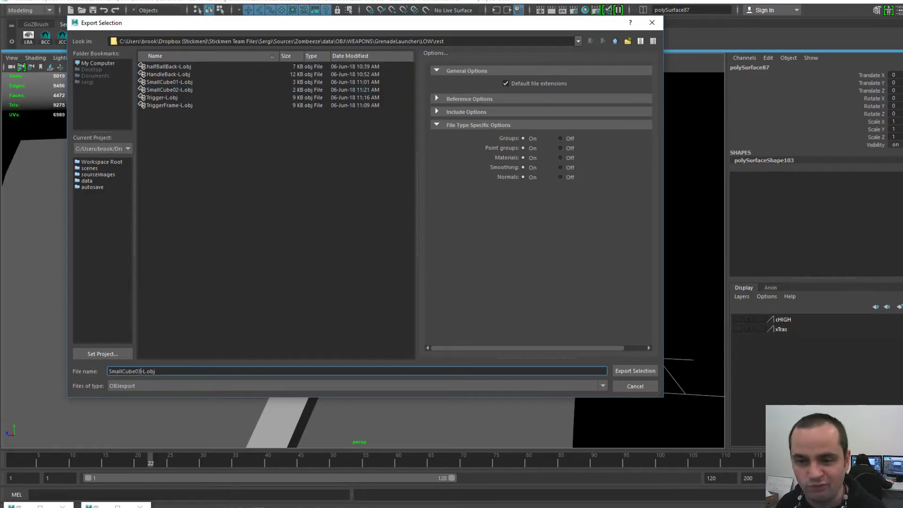
{"action": "key", "text": "Return"}
- Delete the slab's top face and set its Translate Y to 0
{"action": "left_click_drag", "start_coordinate": [463, 153], "coordinate": [449, 320]}
{"action": "right_click_drag", "start_coordinate": [454, 257], "coordinate": [454, 287]}
{"action": "left_click", "coordinate": [459, 242]}
{"action": "key", "text": "Delete"}
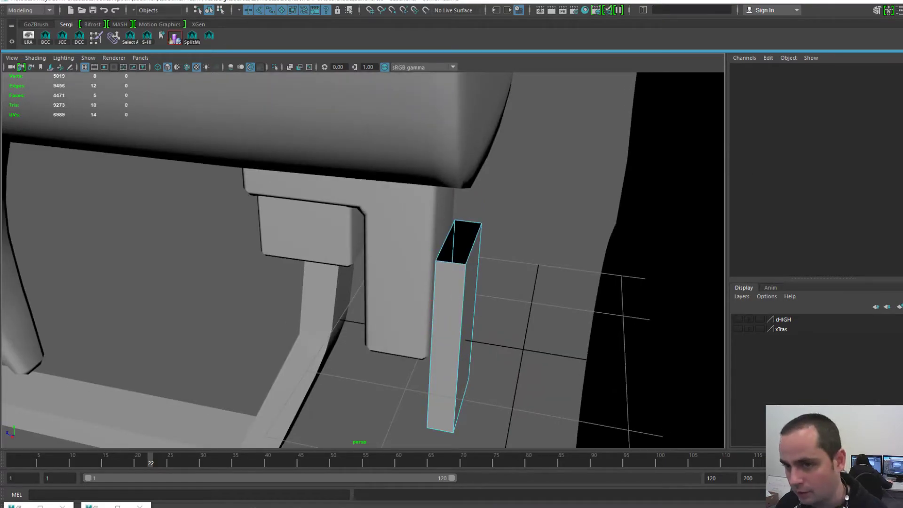
{"action": "key", "text": "F8"}
{"action": "left_click", "coordinate": [896, 83]}
{"action": "type", "text": "0"}
{"action": "key", "text": "Return"}
- Re-export the edited slab, replacing the existing SmallCube03-L.obj
{"action": "left_click_drag", "start_coordinate": [419, 245], "coordinate": [445, 200], "text": "alt"}
{"action": "key", "text": "space"}
{"action": "left_click", "coordinate": [344, 163]}
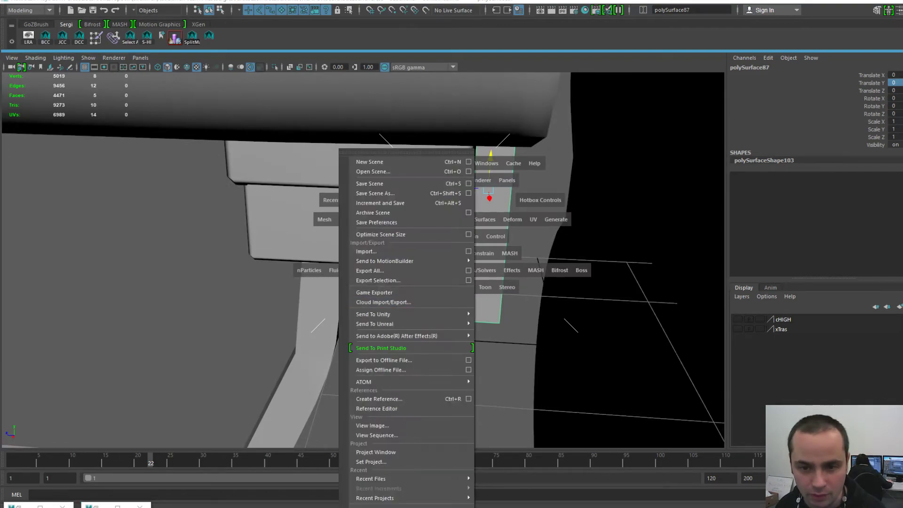
{"action": "left_click", "coordinate": [378, 280]}
{"action": "double_click", "coordinate": [170, 98]}
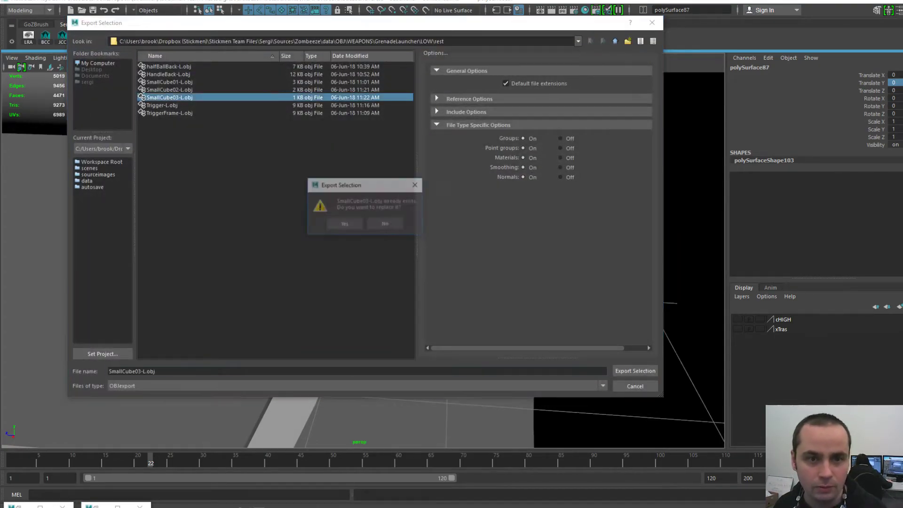
{"action": "left_click", "coordinate": [345, 224]}
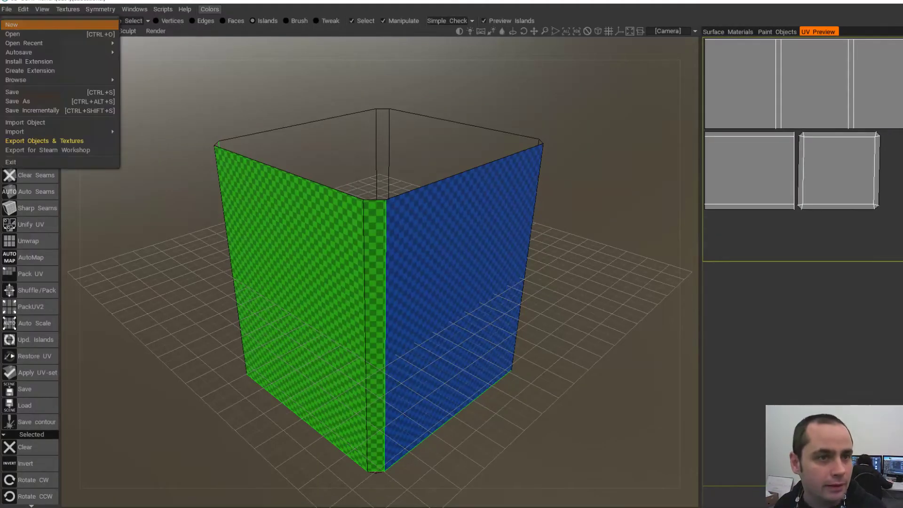
- Start a new 3D-Coat scene and load SmallCube03-L.obj for UV mapping with Auto-Mapping
{"action": "left_click", "coordinate": [379, 288]}
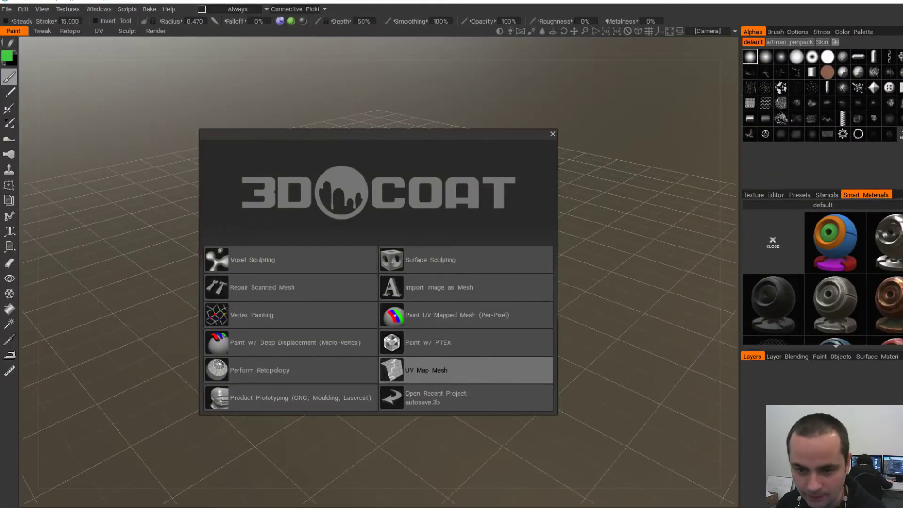
{"action": "left_click", "coordinate": [426, 370]}
{"action": "double_click", "coordinate": [730, 137]}
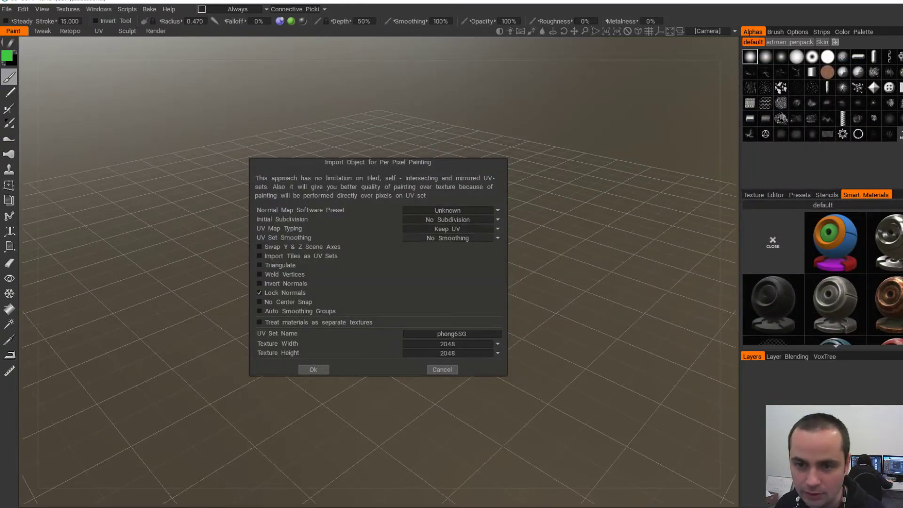
{"action": "left_click", "coordinate": [421, 229]}
{"action": "left_click", "coordinate": [421, 250]}
{"action": "left_click", "coordinate": [314, 370]}
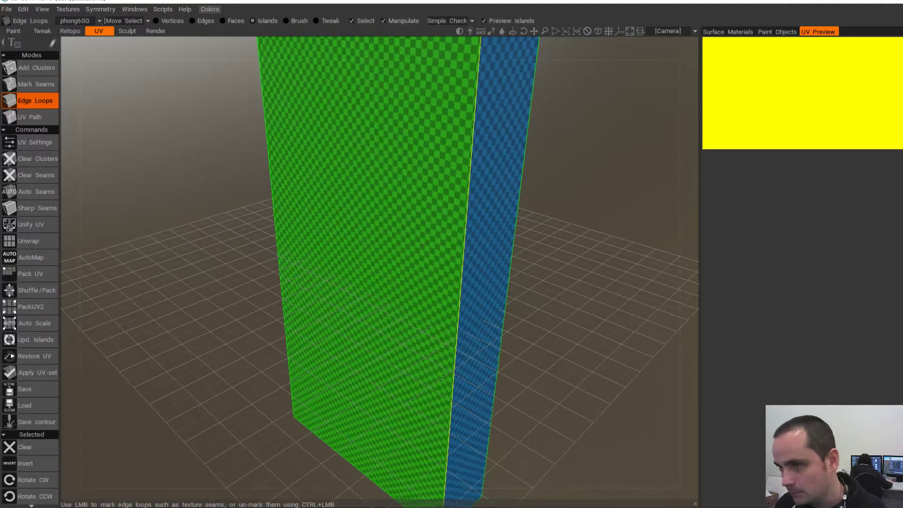
- Clear the slab's existing UV clusters
{"action": "scroll", "coordinate": [422, 246], "scroll_direction": "down", "scroll_amount": 4}
{"action": "left_click_drag", "start_coordinate": [422, 246], "coordinate": [292, 258], "text": "alt"}
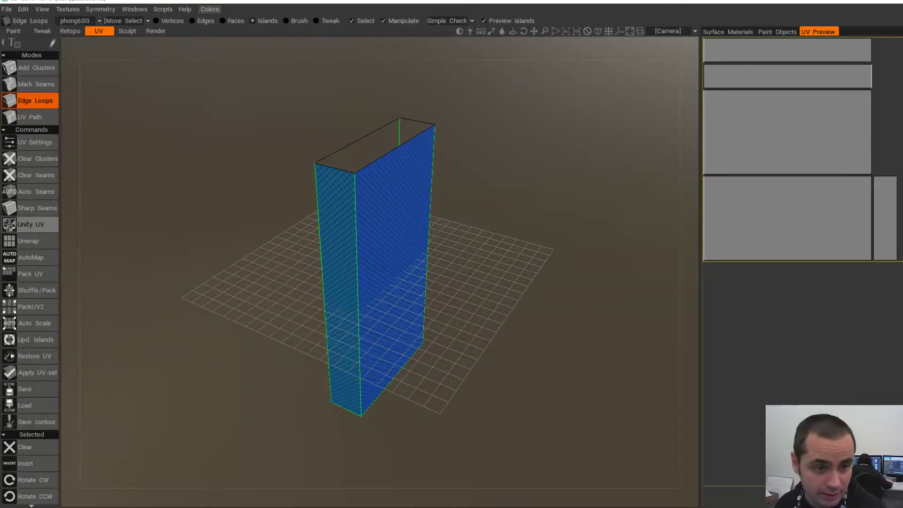
{"action": "scroll", "coordinate": [31, 222], "scroll_direction": "down", "scroll_amount": 2}
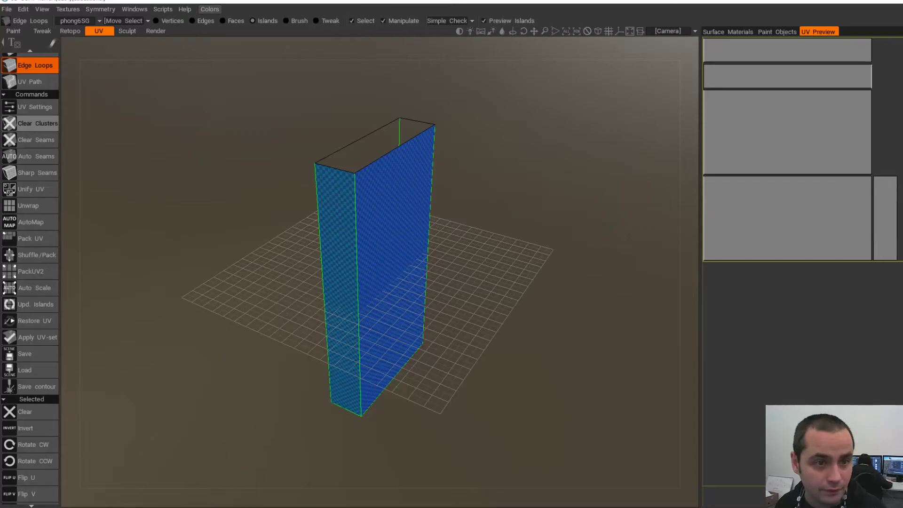
{"action": "left_click", "coordinate": [33, 124]}
{"action": "scroll", "coordinate": [404, 256], "scroll_direction": "up", "scroll_amount": 2}
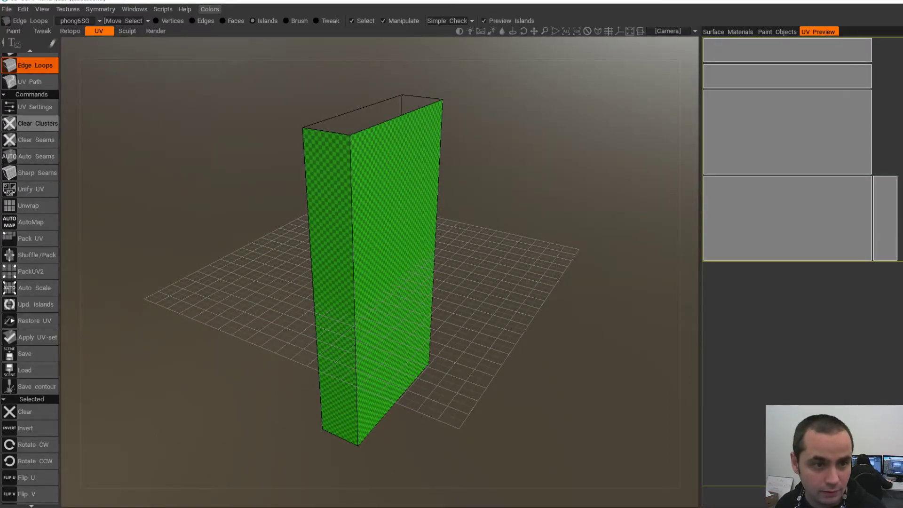
- Mark seams along the front, bottom, right-front and end-face edges of the slab
{"action": "left_click", "coordinate": [355, 197]}
{"action": "left_click_drag", "start_coordinate": [355, 197], "coordinate": [292, 137], "text": "alt"}
{"action": "left_click_drag", "start_coordinate": [377, 433], "coordinate": [358, 377], "text": "alt"}
{"action": "left_click", "coordinate": [386, 374]}
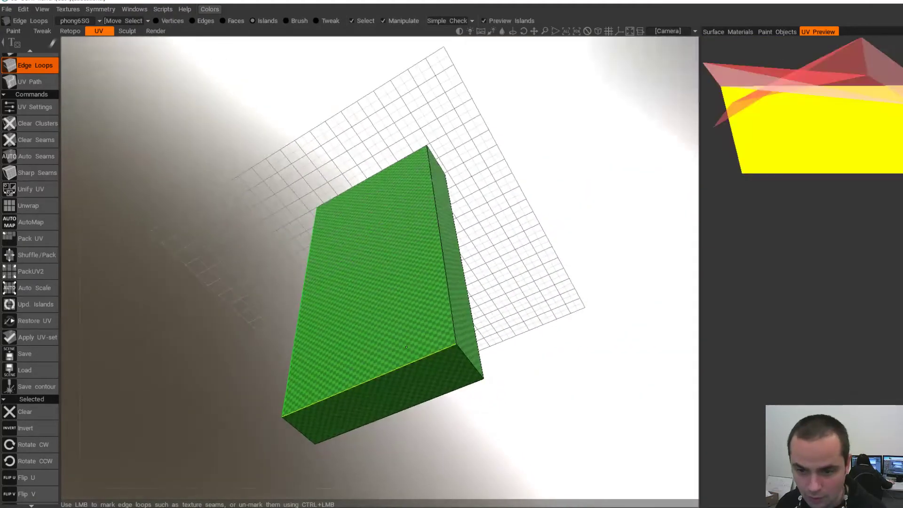
{"action": "left_click", "coordinate": [471, 362]}
{"action": "left_click_drag", "start_coordinate": [405, 414], "coordinate": [370, 423], "text": "alt"}
{"action": "left_click", "coordinate": [362, 437]}
{"action": "left_click", "coordinate": [413, 341]}
{"action": "left_click_drag", "start_coordinate": [413, 341], "coordinate": [327, 426], "text": "alt"}
- Unwrap the slab along the seams and apply the new UV set
{"action": "left_click", "coordinate": [28, 206]}
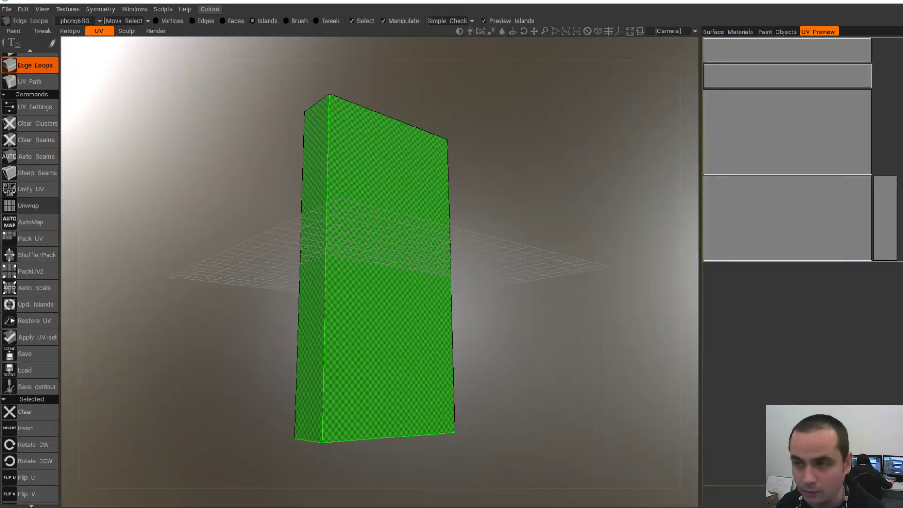
{"action": "left_click_drag", "start_coordinate": [329, 330], "coordinate": [405, 235], "text": "alt"}
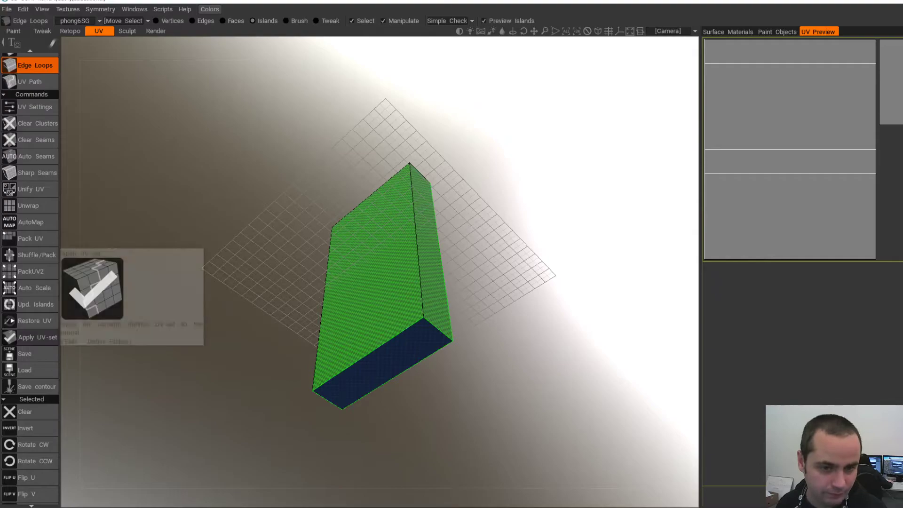
{"action": "left_click", "coordinate": [36, 338]}
{"action": "left_click", "coordinate": [314, 288]}
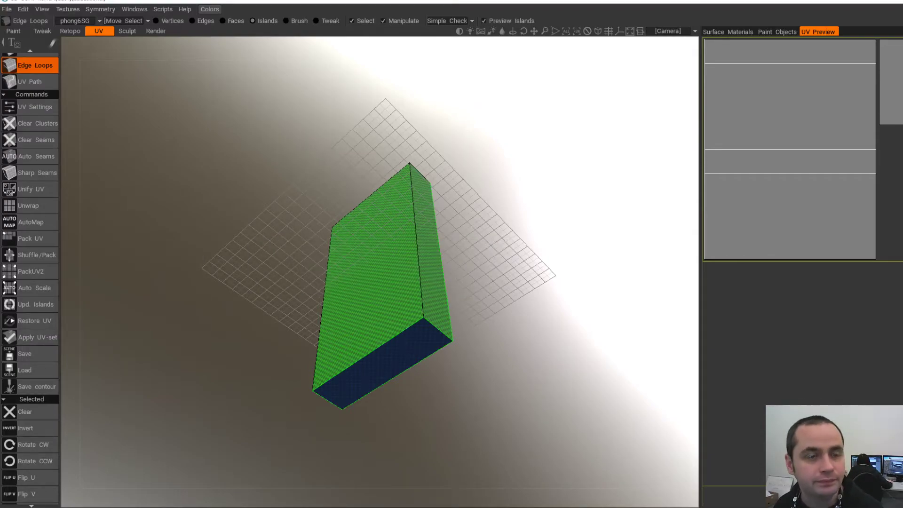
{"action": "left_click", "coordinate": [7, 9]}
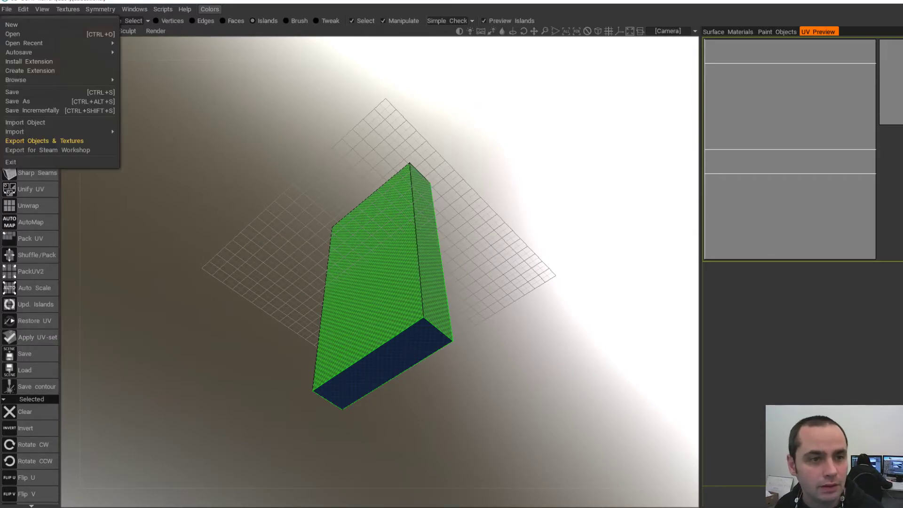
- Use Export Objects & Textures to overwrite SmallCube03-L.obj with the unwrapped slab
{"action": "left_click", "coordinate": [44, 141]}
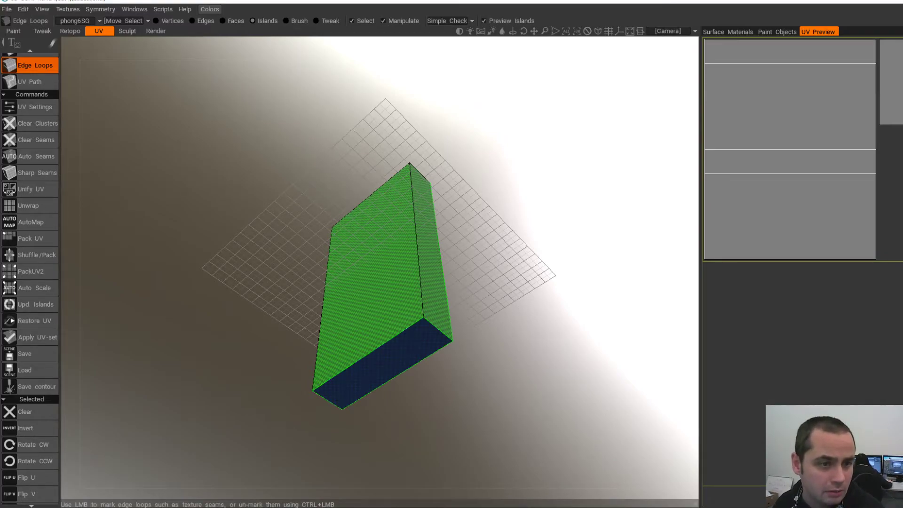
{"action": "left_click", "coordinate": [6, 9]}
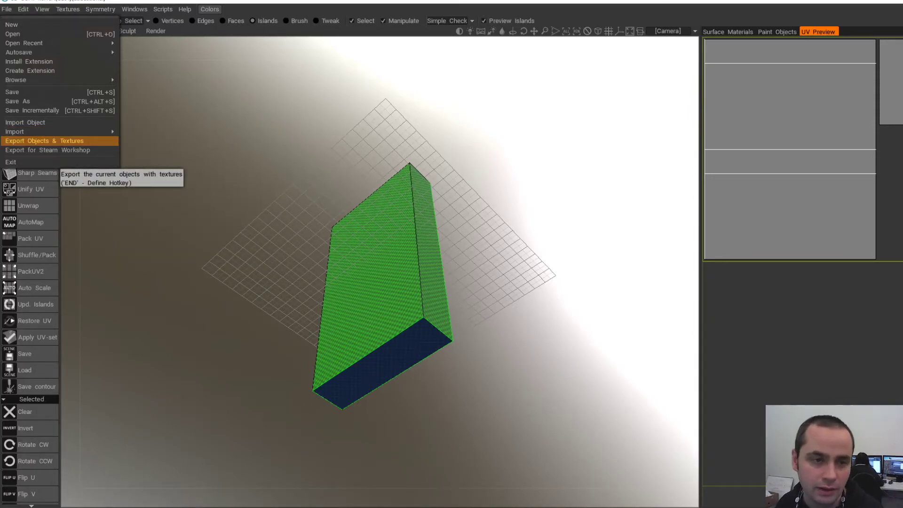
{"action": "left_click", "coordinate": [44, 141]}
{"action": "left_click", "coordinate": [313, 416]}
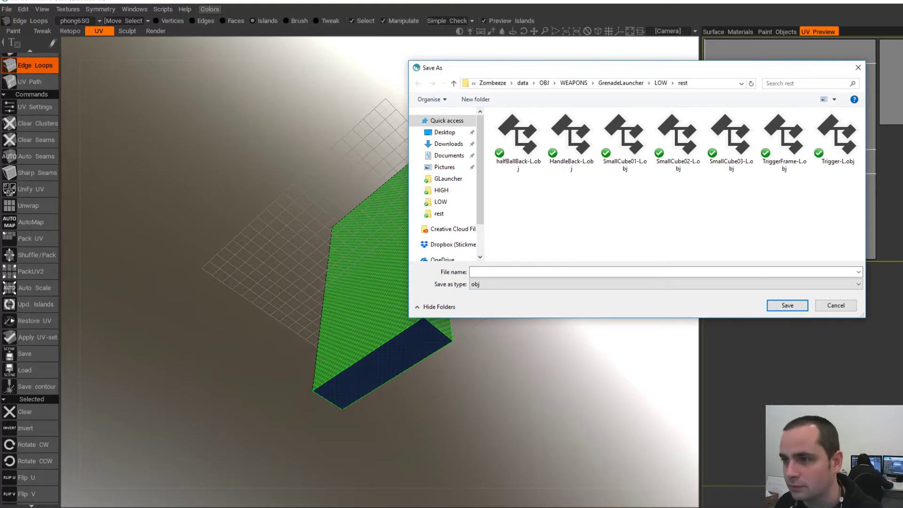
{"action": "double_click", "coordinate": [731, 141]}
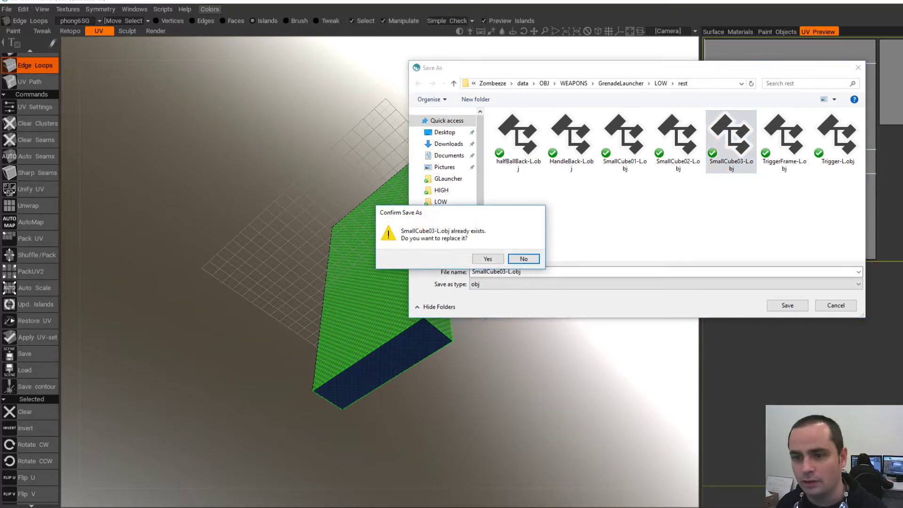
{"action": "left_click", "coordinate": [488, 258]}
- Back in Maya, delete the old slab from the scene
{"action": "key", "text": "alt+Tab"}
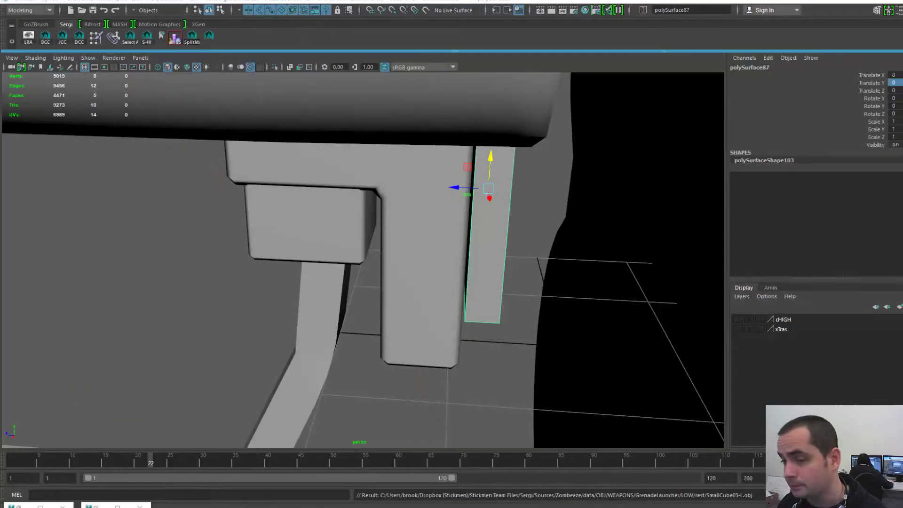
{"action": "key", "text": "bracketleft"}
{"action": "key", "text": "bracketright"}
{"action": "key", "text": "Delete"}
- Import SmallCube03-L.obj from the rest folder
{"action": "key", "text": "space"}
{"action": "left_click", "coordinate": [268, 173]}
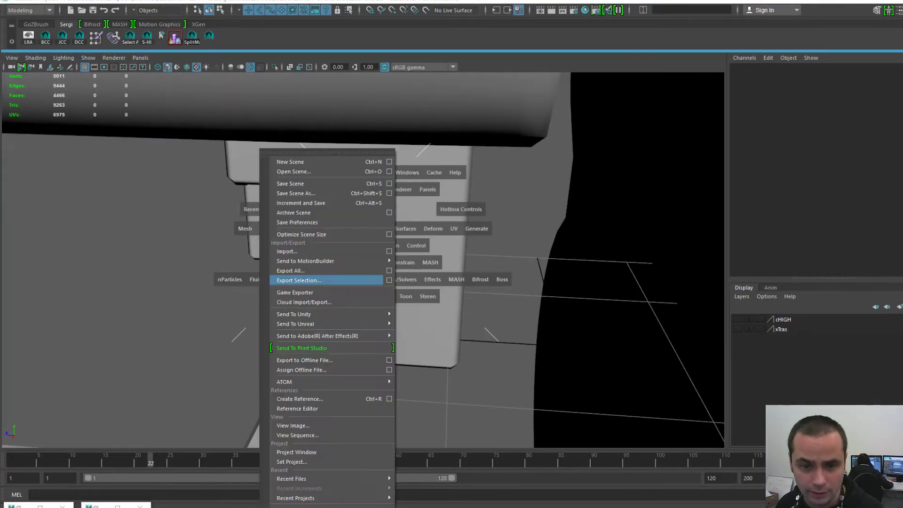
{"action": "left_click", "coordinate": [288, 251]}
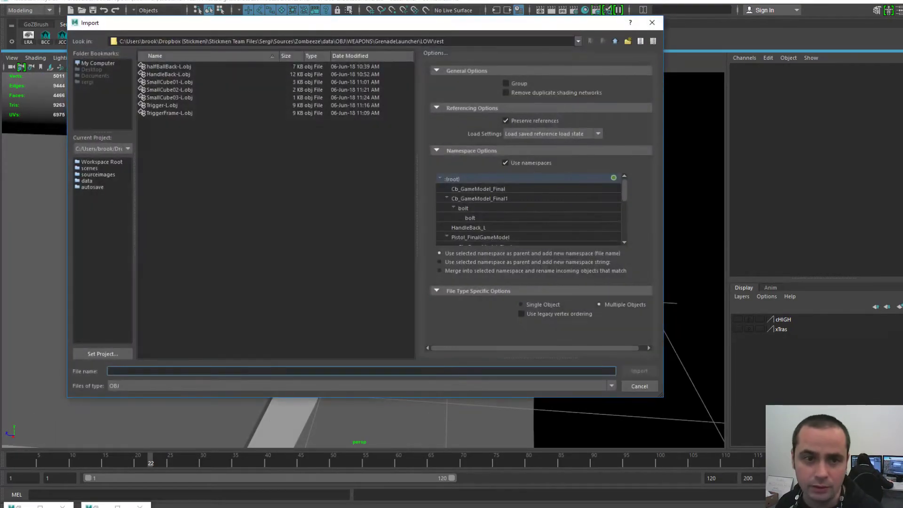
{"action": "left_click", "coordinate": [169, 83]}
{"action": "left_click", "coordinate": [169, 98]}
{"action": "left_click", "coordinate": [162, 106]}
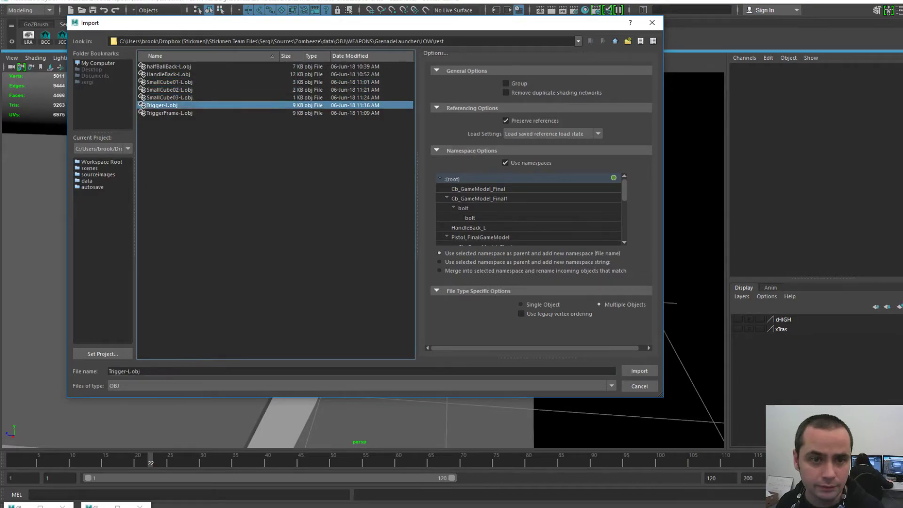
{"action": "double_click", "coordinate": [170, 97]}
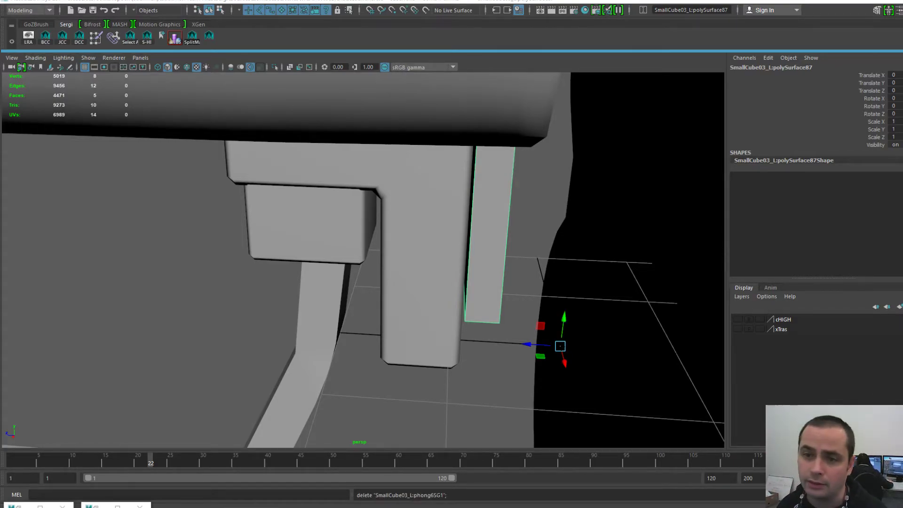
- Save the scene and rename the imported strip SmallCube03_L1
{"action": "scroll", "coordinate": [438, 262], "scroll_direction": "down", "scroll_amount": 5}
{"action": "left_click", "coordinate": [447, 249]}
{"action": "key", "text": "ctrl+s"}
{"action": "scroll", "coordinate": [447, 250], "scroll_direction": "up", "scroll_amount": 2}
{"action": "left_click", "coordinate": [425, 254]}
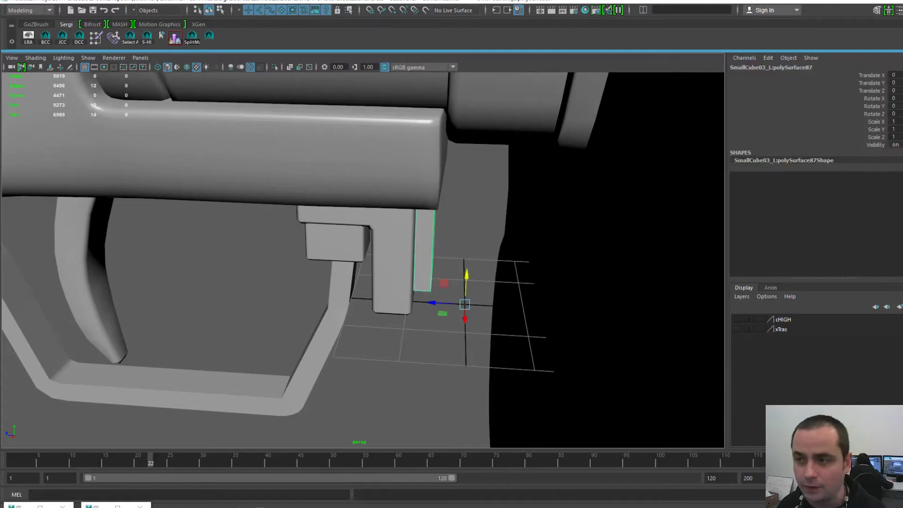
{"action": "left_click", "coordinate": [809, 67]}
{"action": "left_click", "coordinate": [809, 67]}
{"action": "key", "text": "BackSpace"}
{"action": "key", "text": "BackSpace"}
{"action": "key", "text": "BackSpace"}
{"action": "key", "text": "BackSpace"}
{"action": "key", "text": "BackSpace"}
{"action": "key", "text": "BackSpace"}
{"action": "key", "text": "BackSpace"}
{"action": "key", "text": "BackSpace"}
{"action": "key", "text": "BackSpace"}
{"action": "key", "text": "BackSpace"}
{"action": "key", "text": "BackSpace"}
{"action": "key", "text": "BackSpace"}
{"action": "key", "text": "BackSpace"}
{"action": "key", "text": "BackSpace"}
{"action": "key", "text": "BackSpace"}
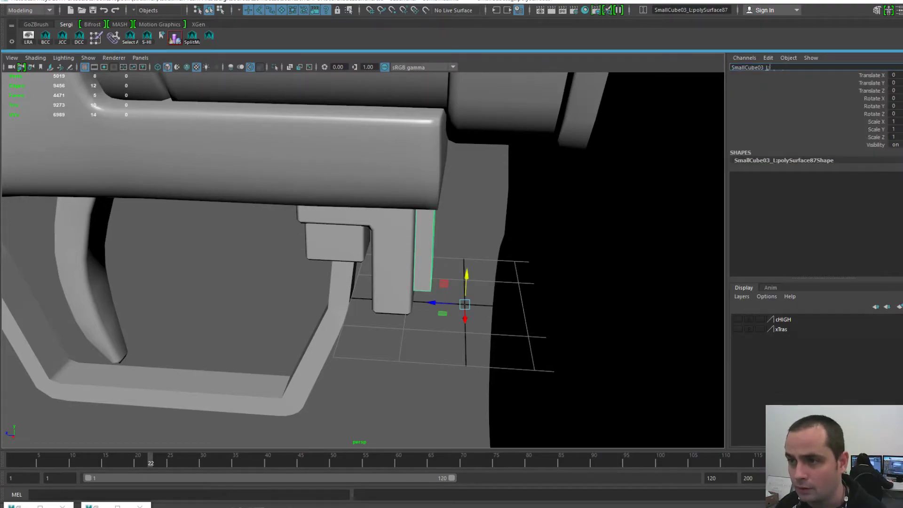
{"action": "type", "text": "L1"}
{"action": "key", "text": "Return"}
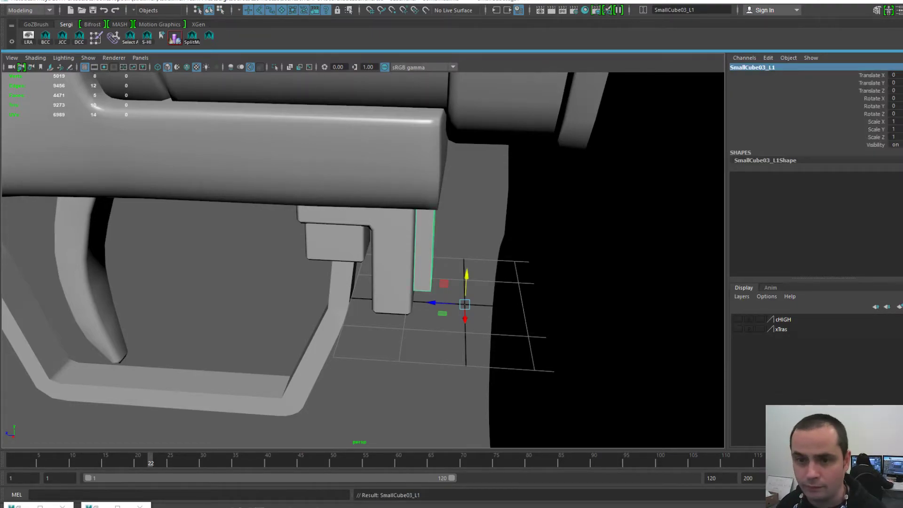
- Centre the pivot of SmallCube03_L1
{"action": "middle_click_drag", "start_coordinate": [379, 267], "coordinate": [351, 244], "text": "alt"}
{"action": "key", "text": "space"}
{"action": "left_click", "coordinate": [338, 208]}
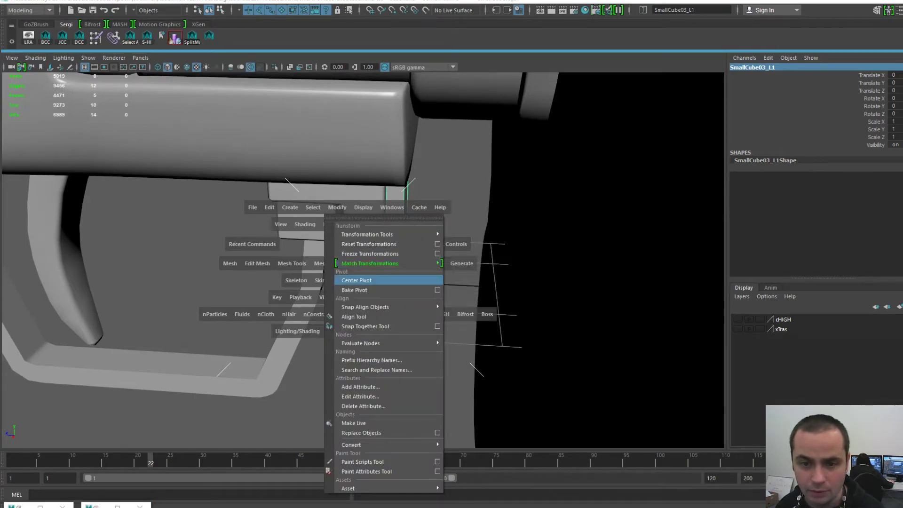
{"action": "left_click", "coordinate": [356, 280]}
- Select and frame the trigger guard, then centre its pivot
{"action": "scroll", "coordinate": [358, 263], "scroll_direction": "down", "scroll_amount": 5}
{"action": "left_click_drag", "start_coordinate": [325, 263], "coordinate": [376, 259], "text": "alt"}
{"action": "left_click", "coordinate": [367, 258]}
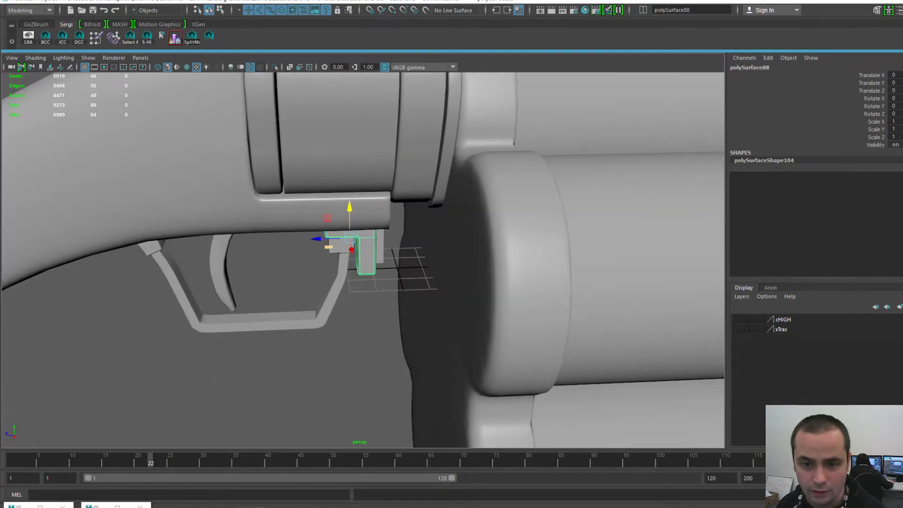
{"action": "left_click", "coordinate": [305, 270]}
{"action": "left_click", "coordinate": [340, 247]}
{"action": "left_click", "coordinate": [343, 273]}
{"action": "key", "text": "f"}
{"action": "scroll", "coordinate": [363, 260], "scroll_direction": "down", "scroll_amount": 5}
{"action": "key", "text": "g"}
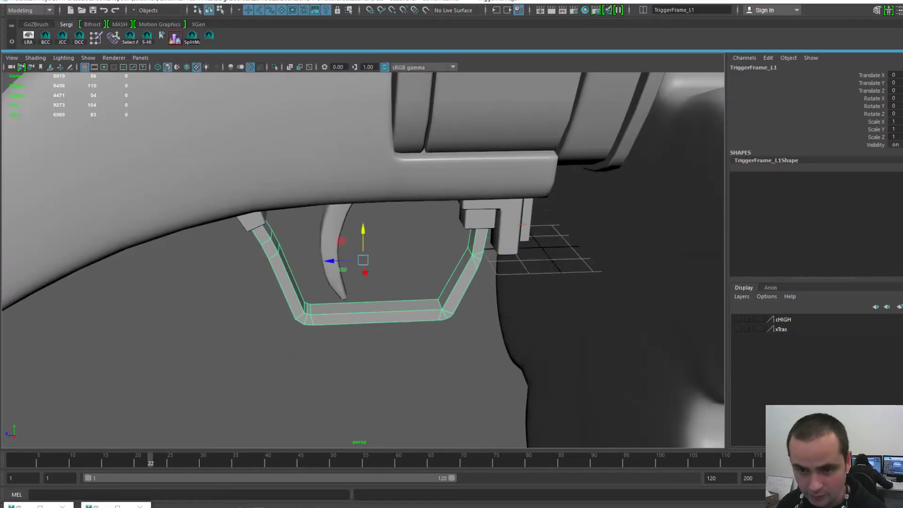
- Frame the L-shaped bracket and view it from a low angle
{"action": "left_click", "coordinate": [423, 258]}
{"action": "left_click", "coordinate": [508, 231]}
{"action": "key", "text": "f"}
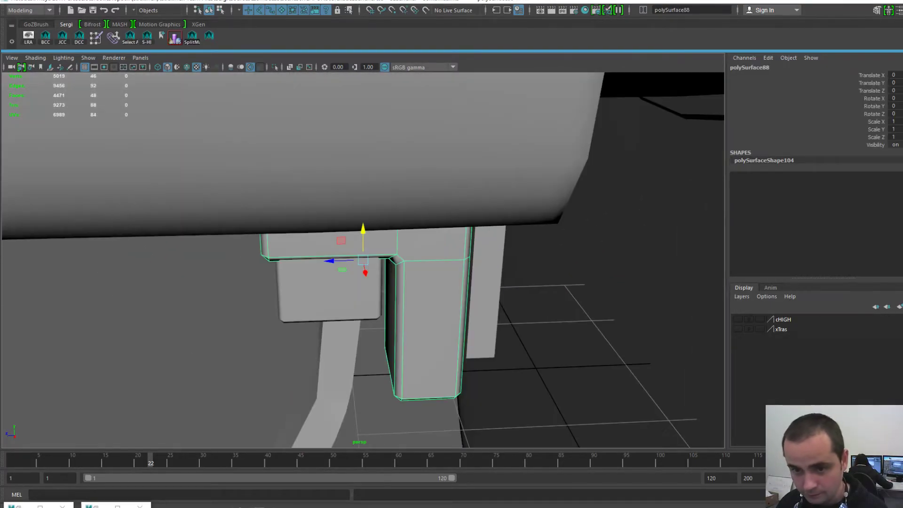
{"action": "left_click_drag", "start_coordinate": [363, 261], "coordinate": [423, 226], "text": "alt"}
{"action": "scroll", "coordinate": [424, 226], "scroll_direction": "down", "scroll_amount": 3}
{"action": "middle_click_drag", "start_coordinate": [423, 226], "coordinate": [421, 208], "text": "alt"}
{"action": "left_click_drag", "start_coordinate": [421, 209], "coordinate": [360, 240], "text": "alt"}
- Check SmallCube03_L1 and SmallCube02_L1, then return to the bracket and orbit around it
{"action": "left_click", "coordinate": [431, 264]}
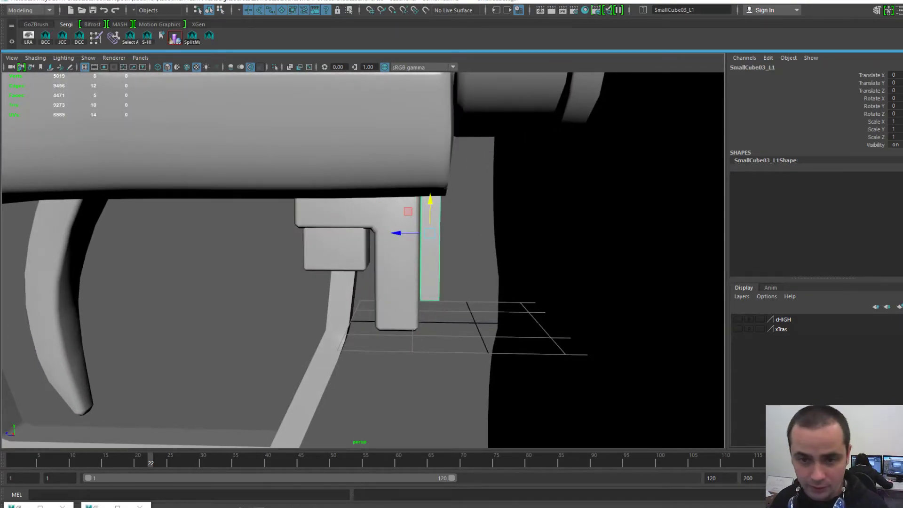
{"action": "left_click", "coordinate": [336, 252]}
{"action": "key", "text": "ctrl+z"}
{"action": "key", "text": "ctrl+z"}
{"action": "scroll", "coordinate": [363, 261], "scroll_direction": "down", "scroll_amount": 5}
{"action": "left_click_drag", "start_coordinate": [363, 260], "coordinate": [431, 246], "text": "alt"}
{"action": "key", "text": "w"}
{"action": "scroll", "coordinate": [364, 260], "scroll_direction": "down", "scroll_amount": 2}
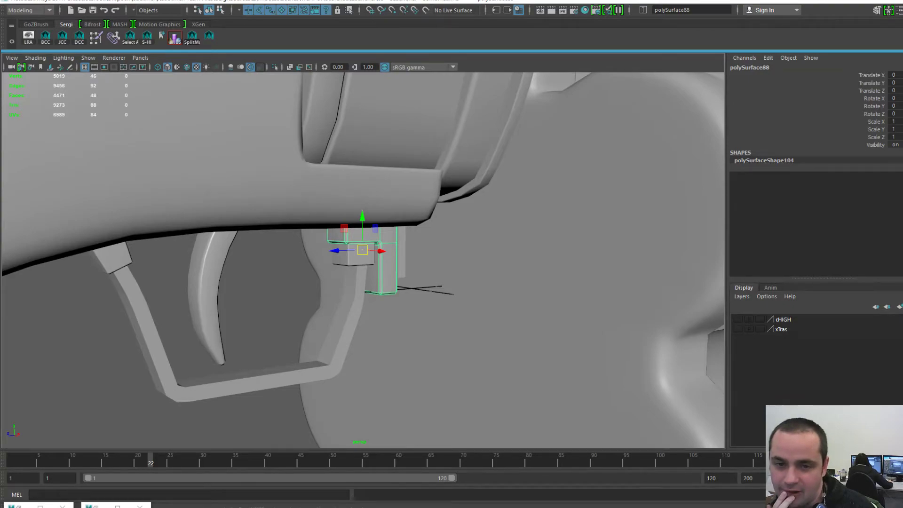
{"action": "scroll", "coordinate": [363, 260], "scroll_direction": "up", "scroll_amount": 5}
{"action": "mouse_move", "coordinate": [363, 260]}
{"action": "left_mouse_down", "text": "alt"}
{"action": "mouse_move", "coordinate": [522, 254]}
{"action": "mouse_move", "coordinate": [520, 241]}
{"action": "mouse_move", "coordinate": [523, 259]}
{"action": "mouse_move", "coordinate": [513, 242]}
{"action": "mouse_move", "coordinate": [353, 253]}
{"action": "left_mouse_up", "text": "alt"}
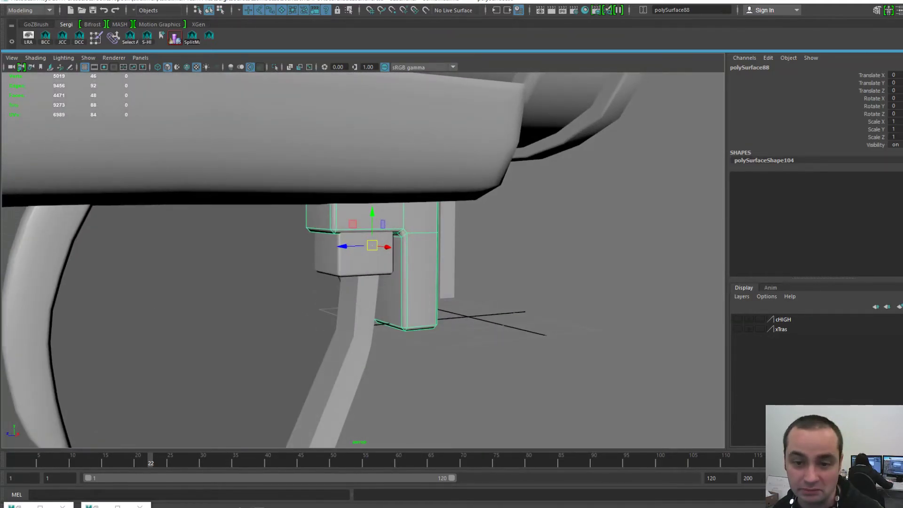
{"action": "key", "text": "space"}
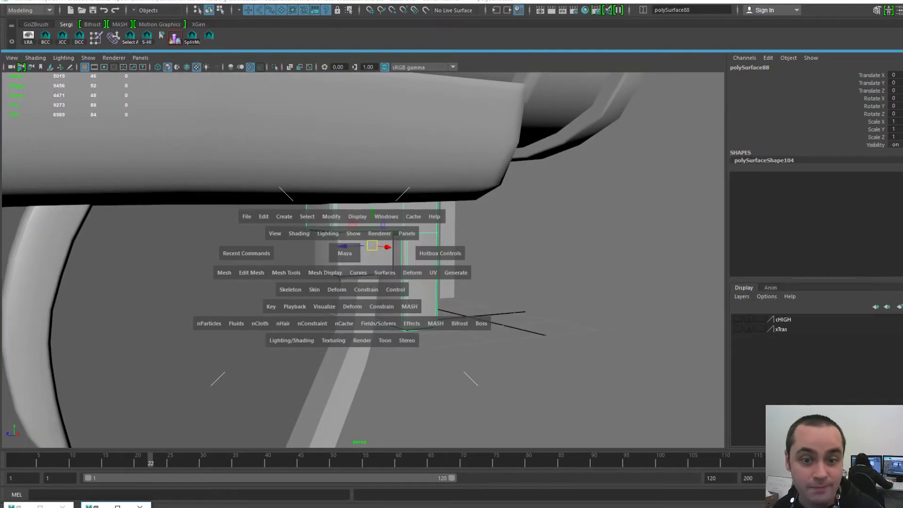
{"action": "scroll", "coordinate": [345, 253], "scroll_direction": "up", "scroll_amount": 1}
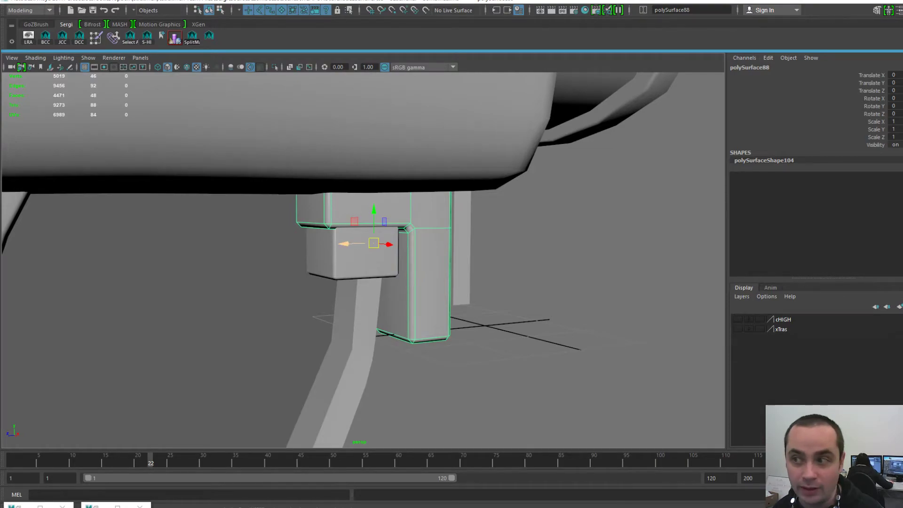
{"action": "scroll", "coordinate": [358, 244], "scroll_direction": "down", "scroll_amount": 3}
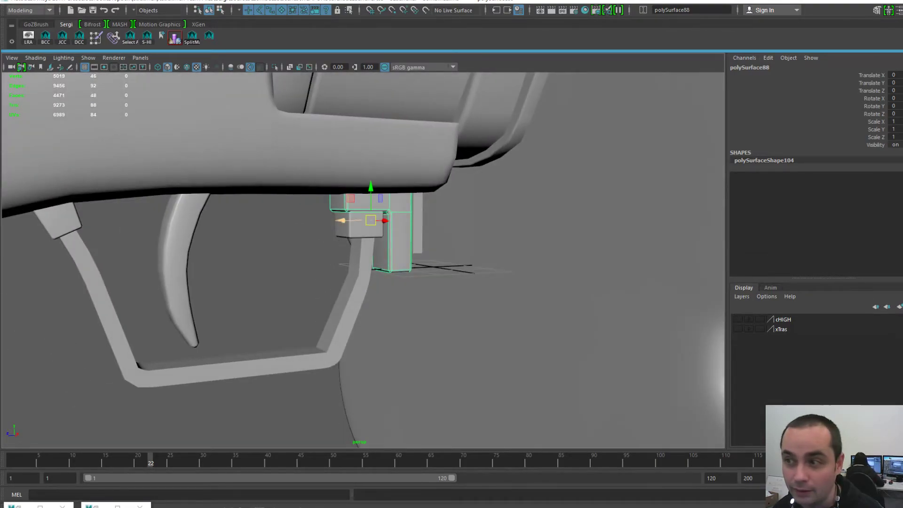
- Move the L-shaped bracket sideways along Z and down, clear of the gun
{"action": "left_click_drag", "start_coordinate": [341, 220], "coordinate": [239, 221]}
{"action": "left_click_drag", "start_coordinate": [269, 188], "coordinate": [270, 268]}
{"action": "left_click_drag", "start_coordinate": [269, 268], "coordinate": [232, 288], "text": "alt"}
{"action": "middle_click_drag", "start_coordinate": [231, 288], "coordinate": [287, 269], "text": "alt"}
{"action": "right_click_drag", "start_coordinate": [287, 269], "coordinate": [334, 271], "text": "alt"}
{"action": "left_click_drag", "start_coordinate": [334, 271], "coordinate": [332, 255], "text": "alt"}
- Select only the bracket's hidden top faces in Face mode and delete them
{"action": "key", "text": "F11"}
{"action": "middle_click_drag", "start_coordinate": [332, 255], "coordinate": [342, 226], "text": "alt"}
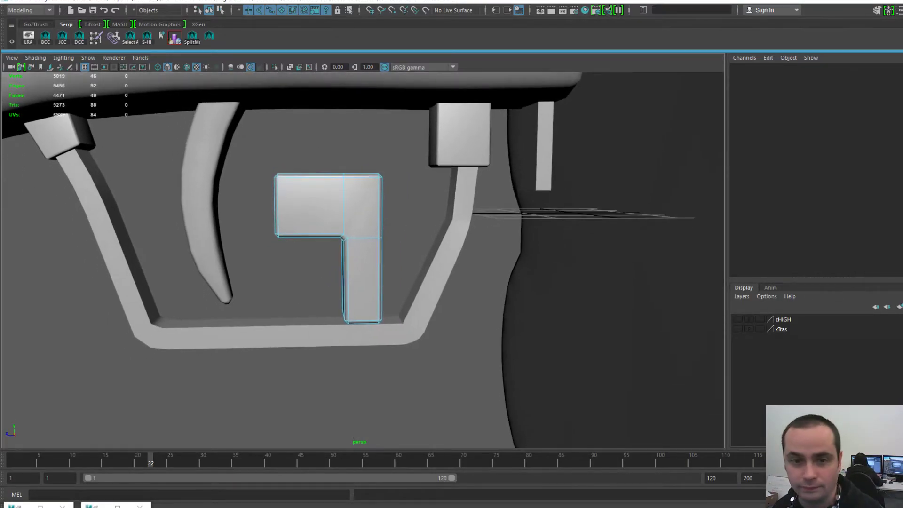
{"action": "left_click_drag", "start_coordinate": [255, 153], "coordinate": [433, 187]}
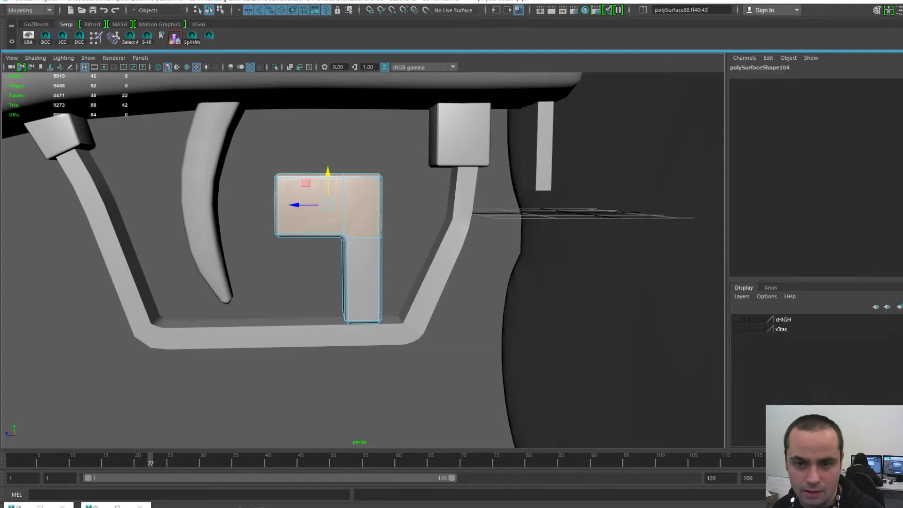
{"action": "left_click_drag", "start_coordinate": [254, 204], "coordinate": [436, 352], "text": "ctrl"}
{"action": "left_click_drag", "start_coordinate": [377, 291], "coordinate": [416, 282], "text": "alt"}
{"action": "key", "text": "Delete"}
- Set the bracket's Translate Y and Z to 0 to restore its original position
{"action": "key", "text": "F8"}
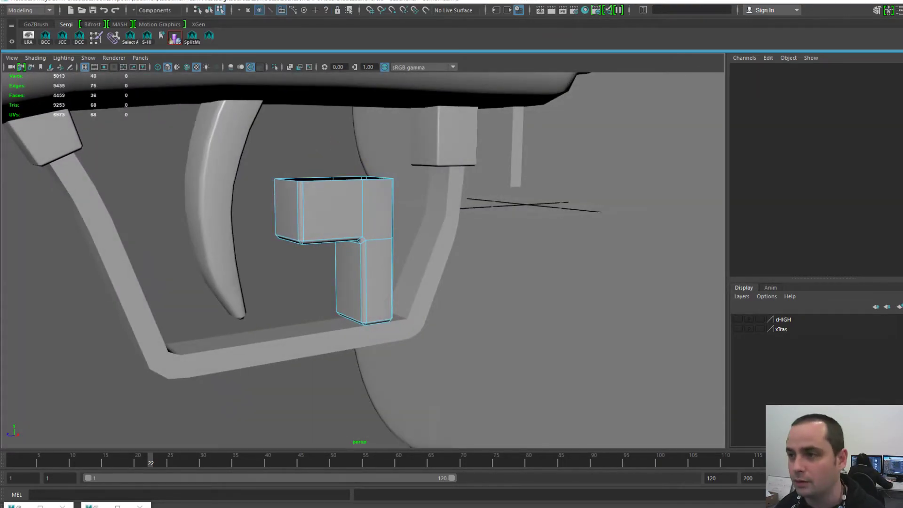
{"action": "key", "text": "F8"}
{"action": "left_click_drag", "start_coordinate": [897, 83], "coordinate": [897, 90]}
{"action": "type", "text": "0"}
{"action": "key", "text": "Return"}
- Inspect the open-topped bracket from below among the trigger pieces, leaving it selected
{"action": "right_click_drag", "start_coordinate": [470, 235], "coordinate": [564, 235], "text": "alt"}
{"action": "middle_click_drag", "start_coordinate": [611, 212], "coordinate": [473, 314], "text": "alt"}
{"action": "left_click", "coordinate": [518, 325]}
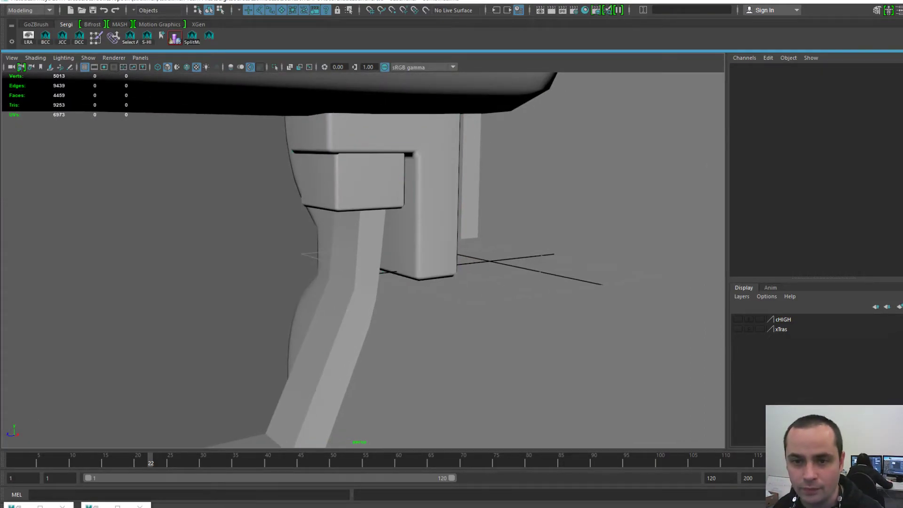
{"action": "left_click", "coordinate": [437, 202]}
{"action": "middle_click_drag", "start_coordinate": [437, 202], "coordinate": [435, 249], "text": "alt"}
{"action": "right_click_drag", "start_coordinate": [436, 250], "coordinate": [499, 255], "text": "alt"}
{"action": "left_click_drag", "start_coordinate": [499, 254], "coordinate": [518, 211], "text": "alt"}
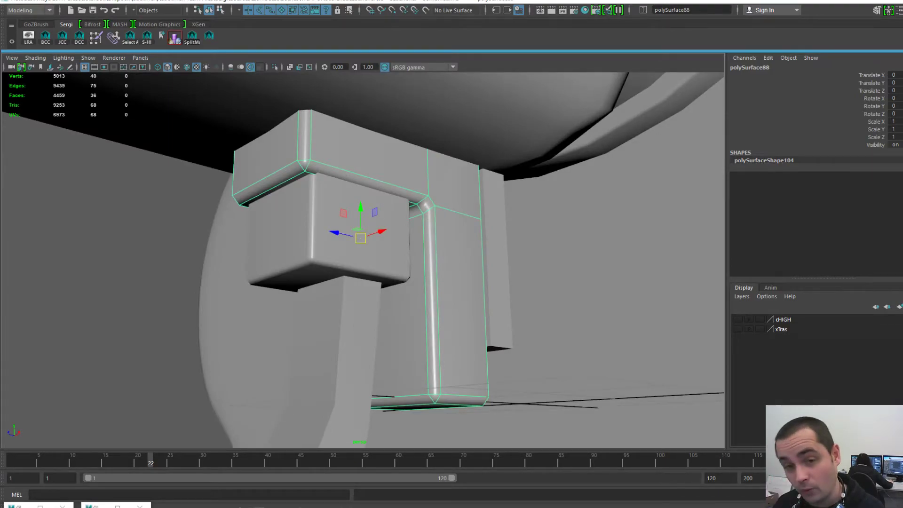
{"action": "left_click", "coordinate": [565, 282]}
{"action": "left_click_drag", "start_coordinate": [471, 264], "coordinate": [480, 301], "text": "alt"}
{"action": "left_click", "coordinate": [367, 221]}
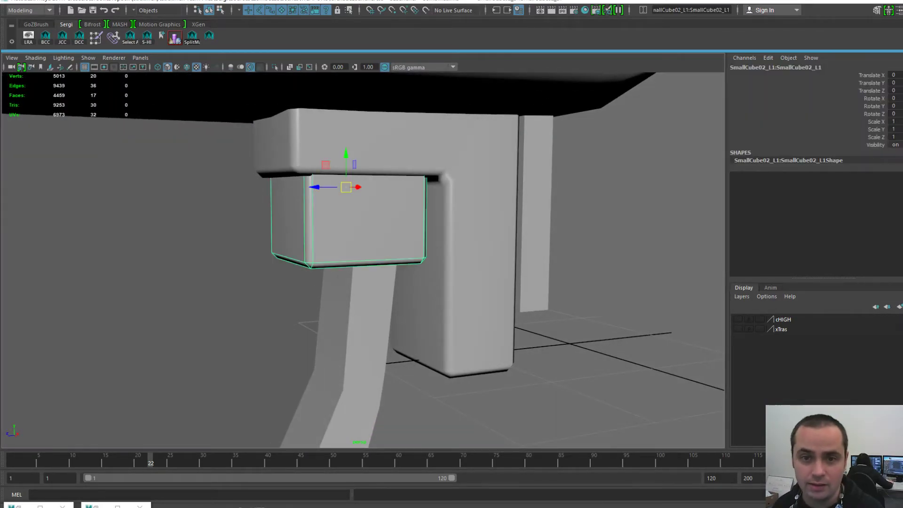
{"action": "left_click", "coordinate": [476, 203]}
- Export the selected bracket alone as BottomLShape-L.obj via File > Export Selection
{"action": "scroll", "coordinate": [476, 202], "scroll_direction": "down", "scroll_amount": 1}
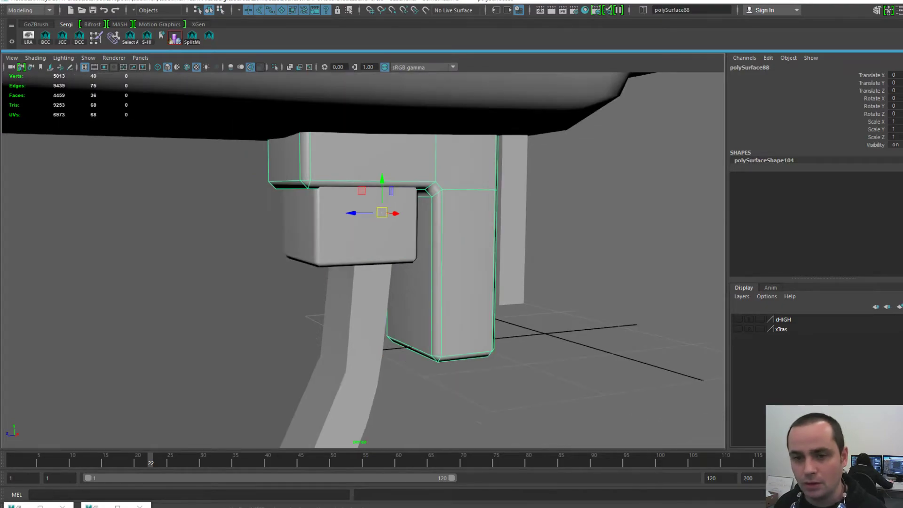
{"action": "key", "text": "space"}
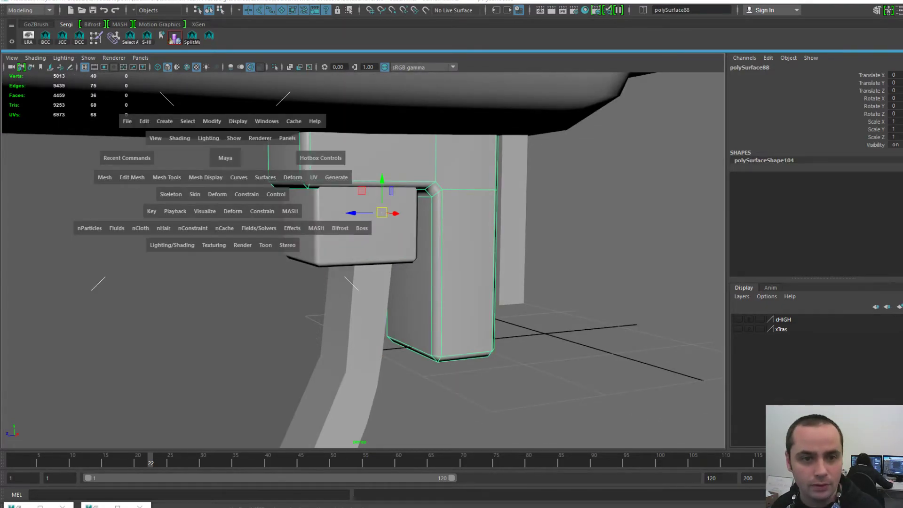
{"action": "left_click", "coordinate": [127, 122]}
{"action": "left_click", "coordinate": [158, 260]}
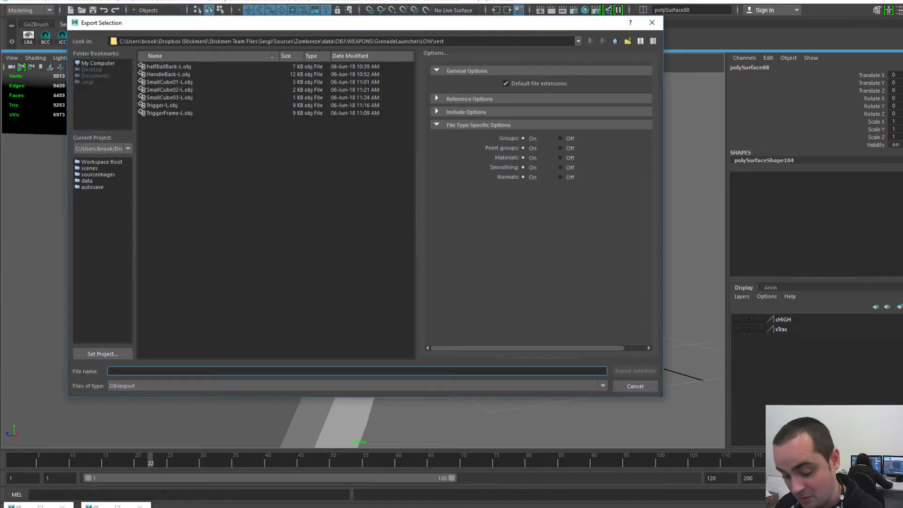
{"action": "type", "text": "Bottom"}
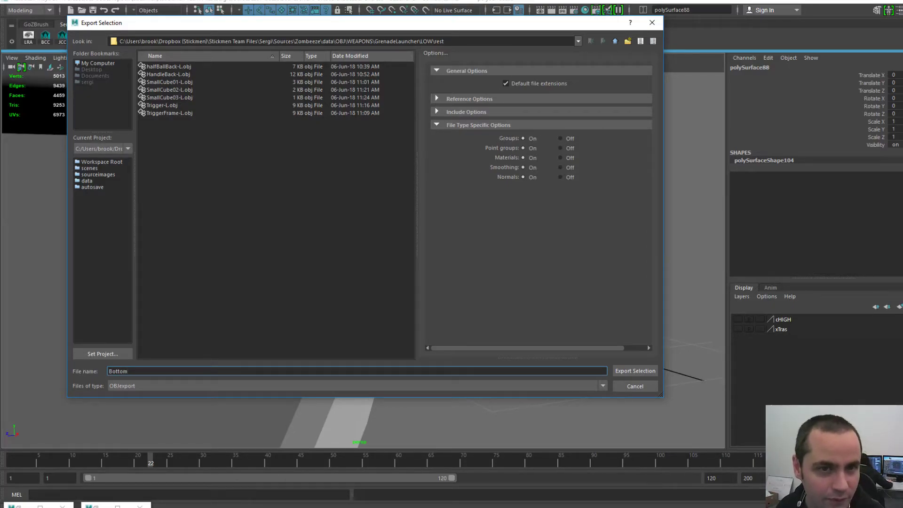
{"action": "type", "text": "L"}
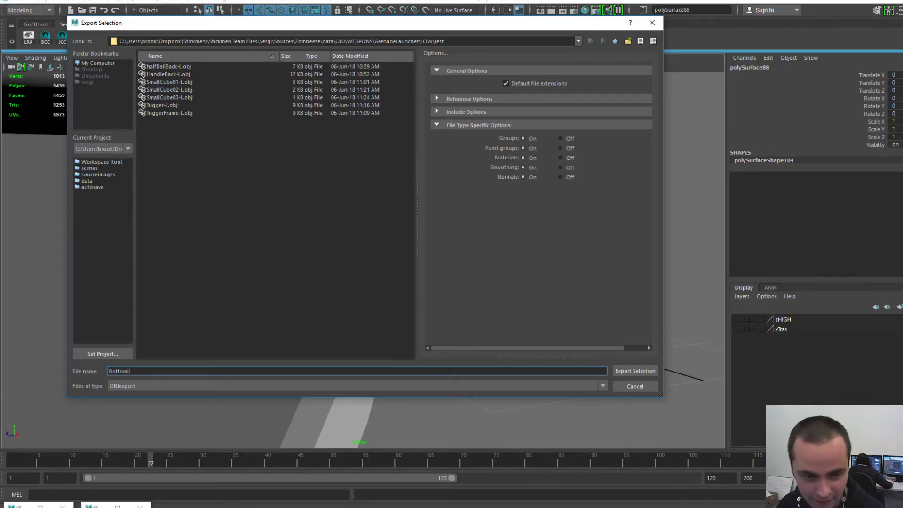
{"action": "type", "text": "Shape"}
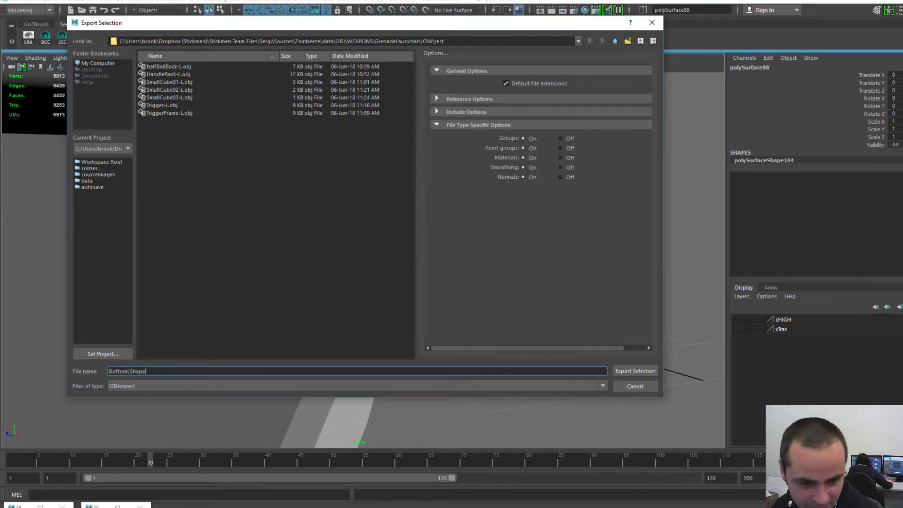
{"action": "type", "text": "-L"}
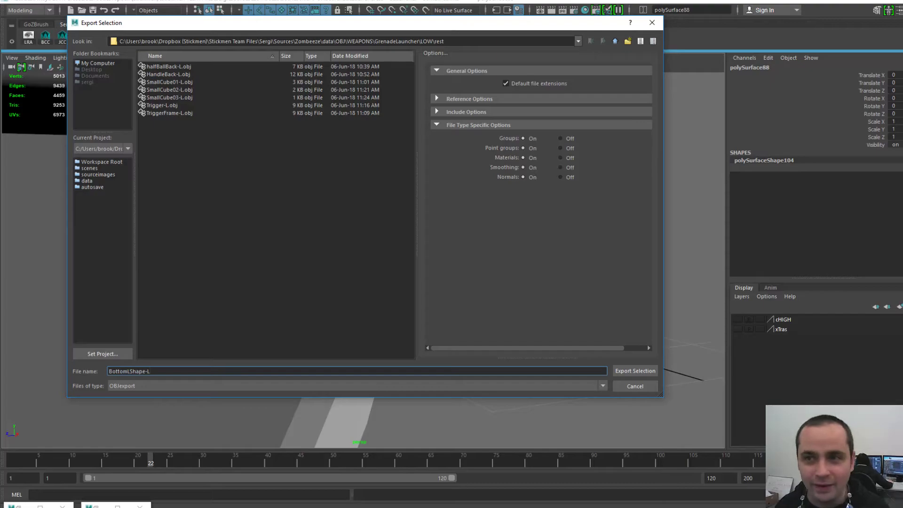
{"action": "key", "text": "Return"}
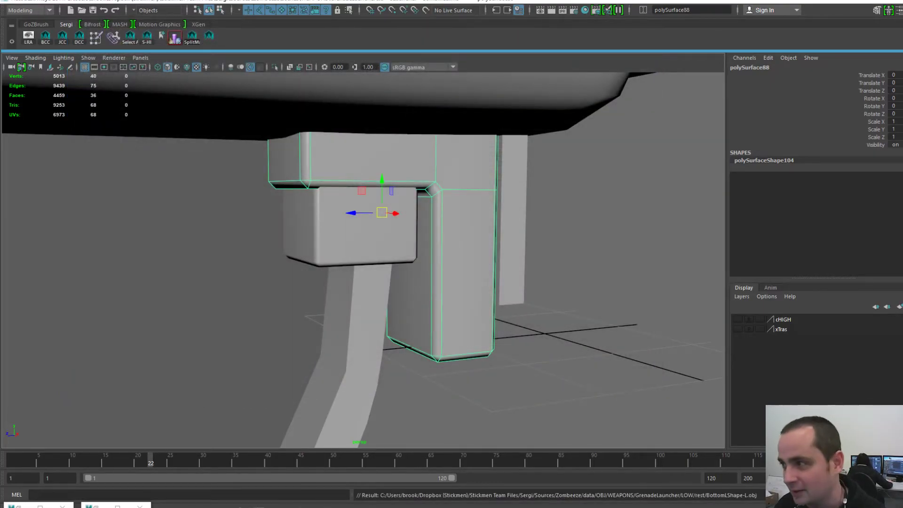
- Start a new empty scene in 3D-Coat, discarding unsaved changes
{"action": "key", "text": "alt+Tab"}
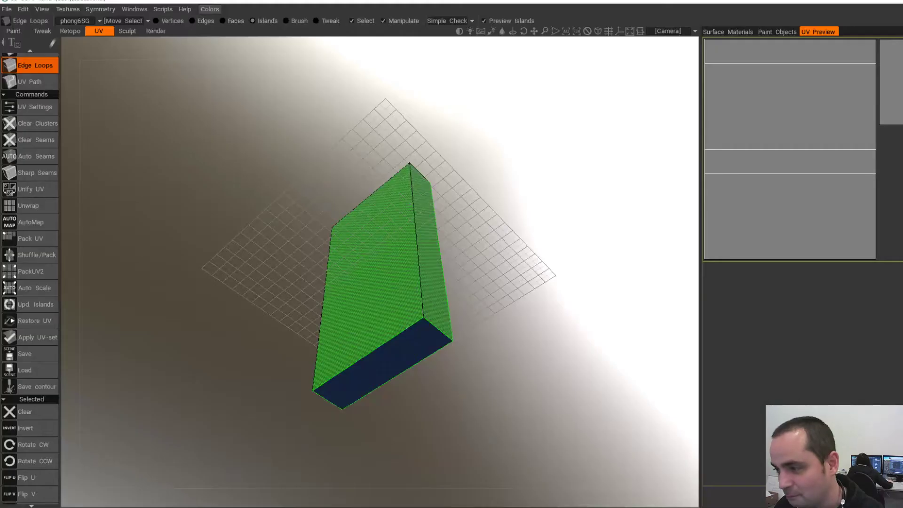
{"action": "left_click", "coordinate": [7, 9]}
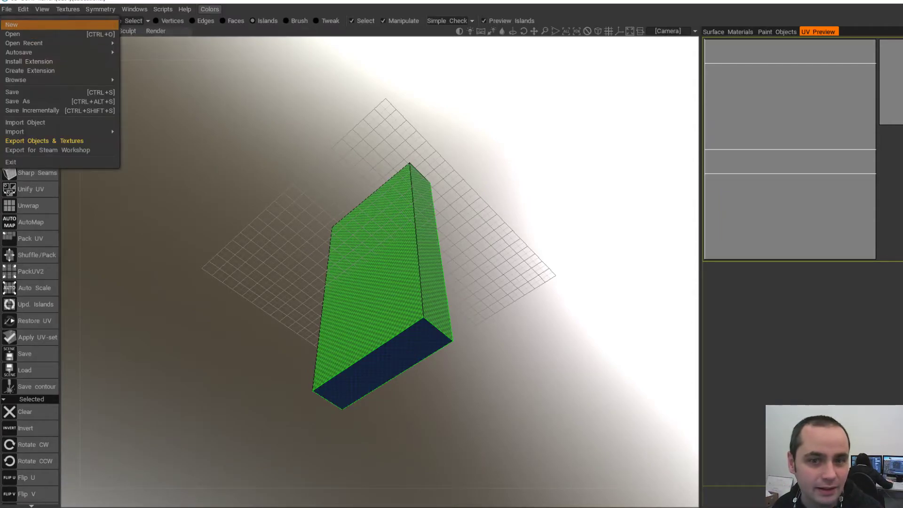
{"action": "left_click", "coordinate": [12, 25]}
{"action": "left_click", "coordinate": [374, 287]}
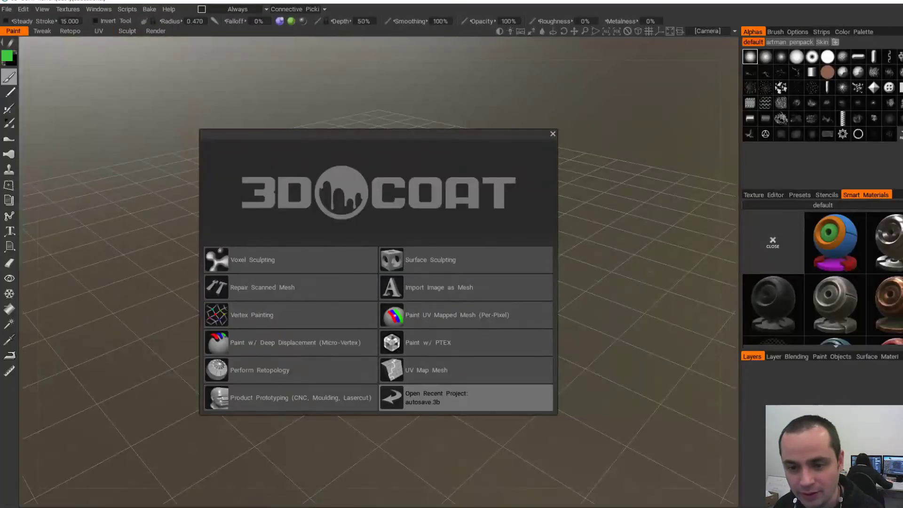
- Import BottomLShape-L.obj for UV mapping with UV Map Typing set to Auto Mapping
{"action": "left_click", "coordinate": [447, 370]}
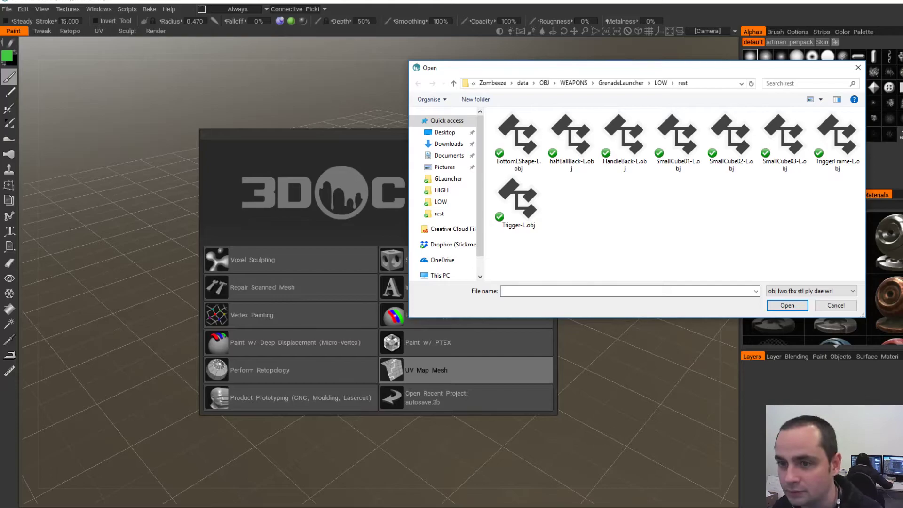
{"action": "double_click", "coordinate": [519, 142]}
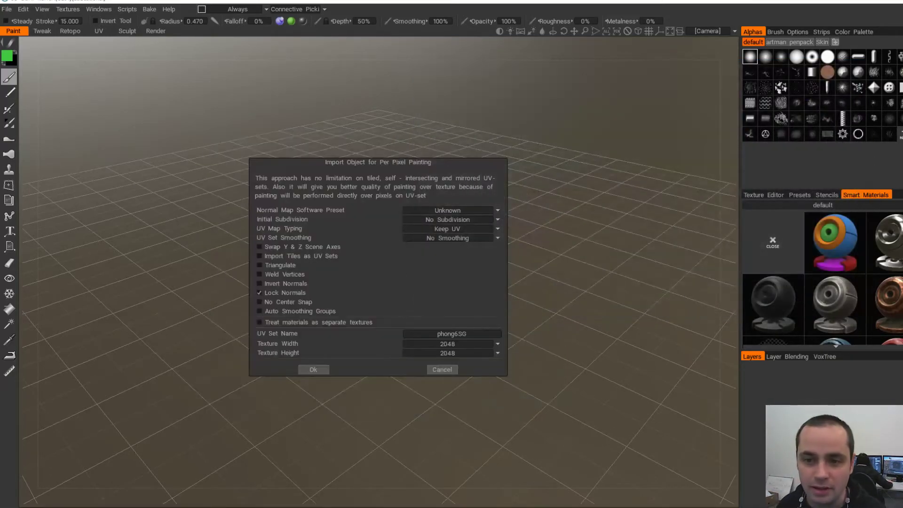
{"action": "left_click", "coordinate": [448, 229]}
{"action": "left_click", "coordinate": [448, 247]}
{"action": "left_click", "coordinate": [313, 370]}
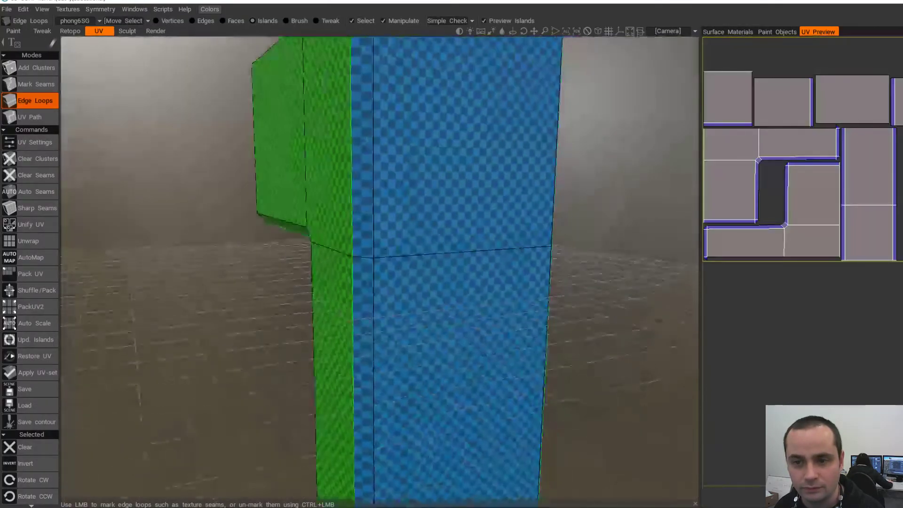
- Clear all the automatic seams from the L-shaped mesh
{"action": "left_click_drag", "start_coordinate": [244, 268], "coordinate": [408, 235], "text": "alt"}
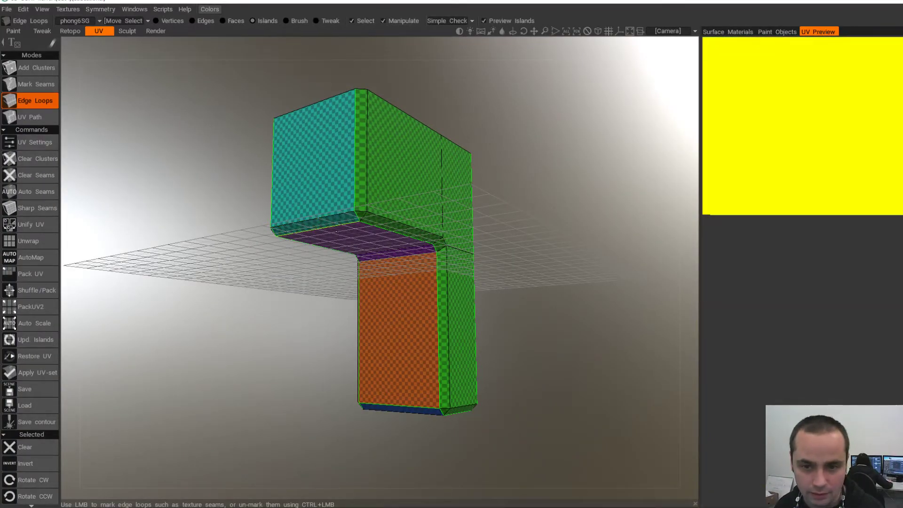
{"action": "left_click_drag", "start_coordinate": [424, 141], "coordinate": [362, 170], "text": "alt"}
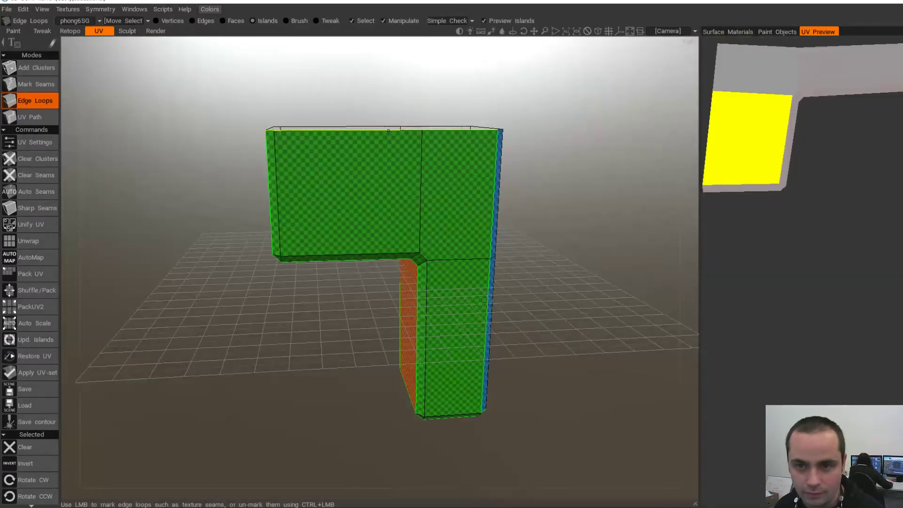
{"action": "left_click_drag", "start_coordinate": [387, 132], "coordinate": [414, 141], "text": "alt"}
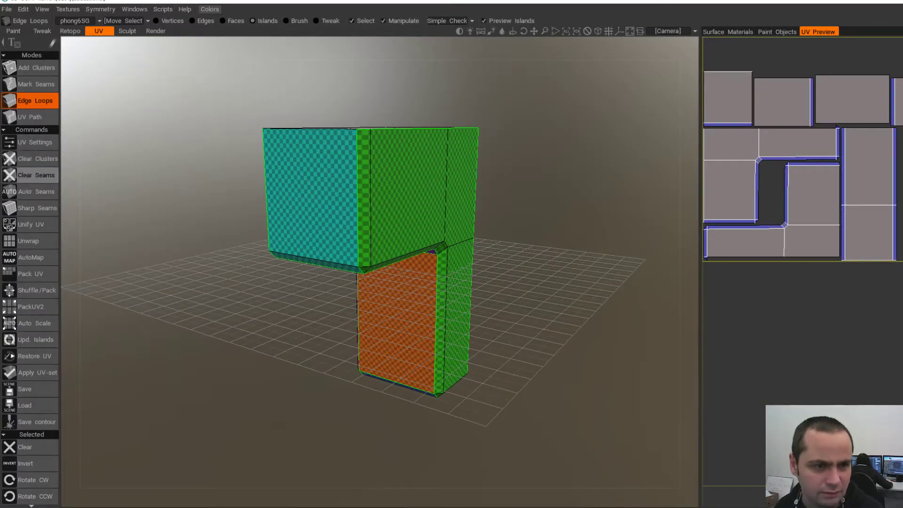
{"action": "left_click", "coordinate": [36, 175]}
- Mark edge-loop seams separating the upper block and around the bottom cap
{"action": "left_click_drag", "start_coordinate": [301, 236], "coordinate": [316, 179], "text": "alt"}
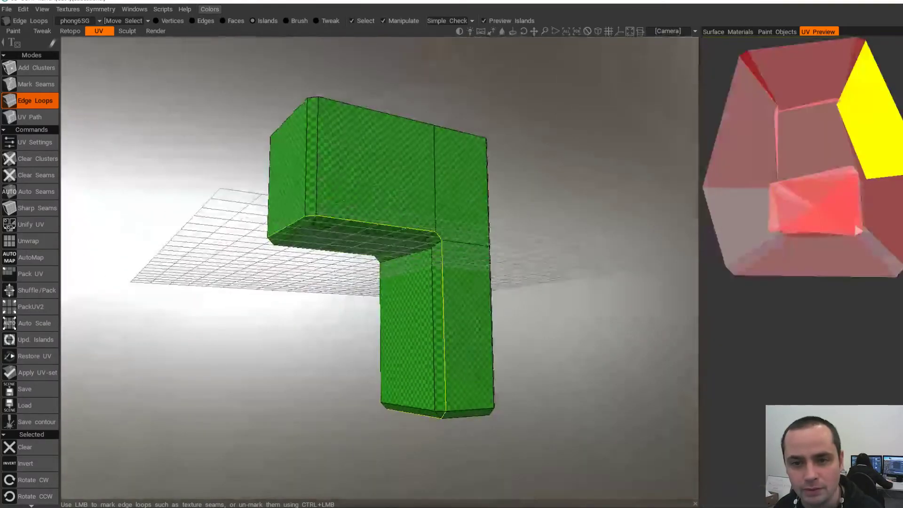
{"action": "left_click_drag", "start_coordinate": [435, 169], "coordinate": [527, 122], "text": "alt"}
{"action": "left_click_drag", "start_coordinate": [424, 240], "coordinate": [301, 292], "text": "alt"}
{"action": "left_click", "coordinate": [419, 254]}
{"action": "mouse_move", "coordinate": [377, 257]}
{"action": "left_mouse_down", "text": "alt"}
{"action": "mouse_move", "coordinate": [562, 242]}
{"action": "mouse_move", "coordinate": [367, 252]}
{"action": "left_mouse_up", "text": "alt"}
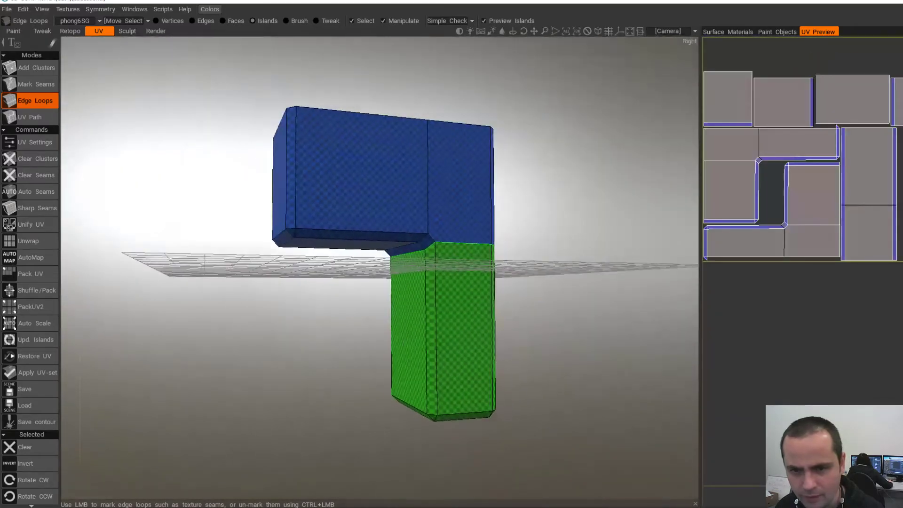
{"action": "left_click_drag", "start_coordinate": [499, 259], "coordinate": [405, 254], "text": "alt"}
{"action": "left_click_drag", "start_coordinate": [424, 292], "coordinate": [432, 229], "text": "alt"}
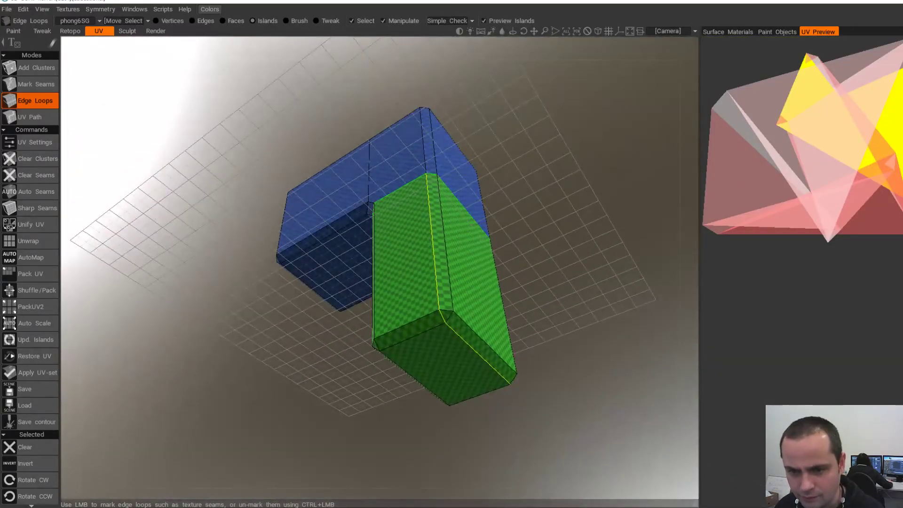
{"action": "left_click", "coordinate": [421, 314]}
- Mark two vertical loops and the green/blue boundary loop as seams
{"action": "mouse_move", "coordinate": [439, 274]}
{"action": "left_mouse_down", "text": "alt"}
{"action": "mouse_move", "coordinate": [448, 284]}
{"action": "mouse_move", "coordinate": [445, 265]}
{"action": "left_mouse_up", "text": "alt"}
{"action": "left_click", "coordinate": [447, 284]}
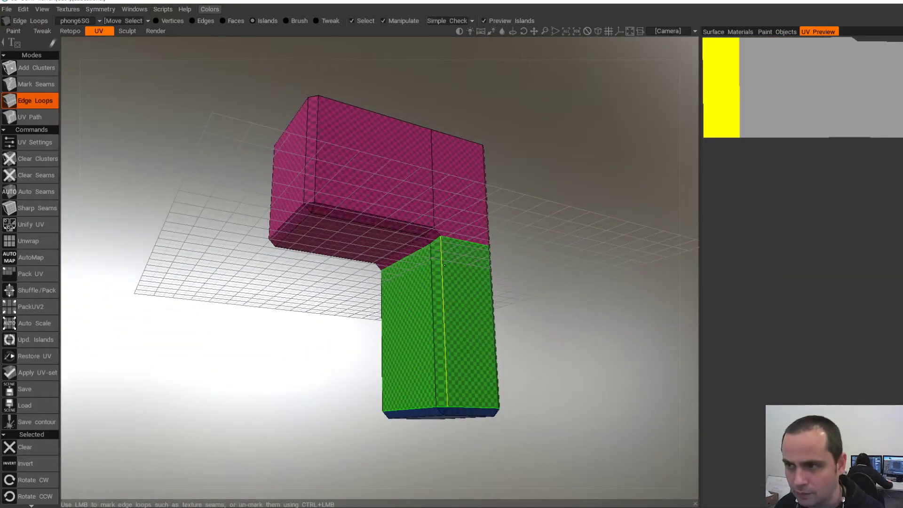
{"action": "left_click", "coordinate": [443, 272]}
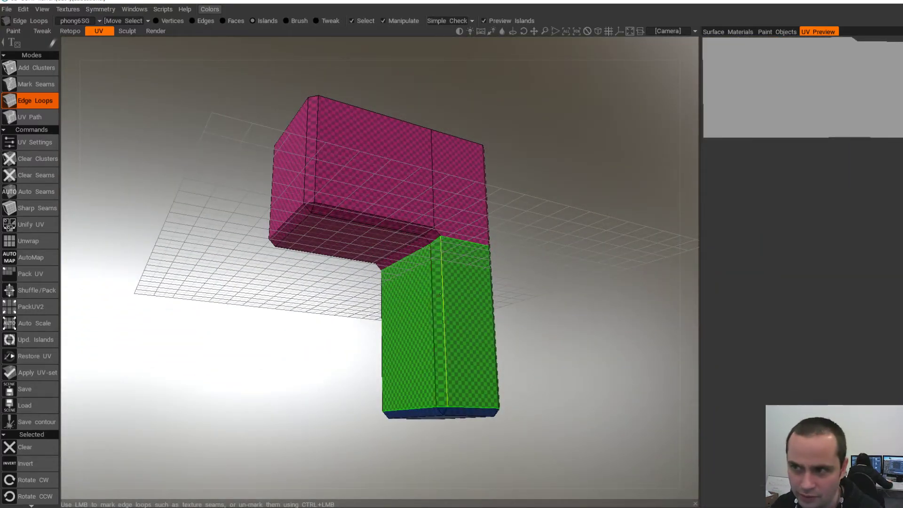
{"action": "left_click_drag", "start_coordinate": [452, 348], "coordinate": [395, 334], "text": "alt"}
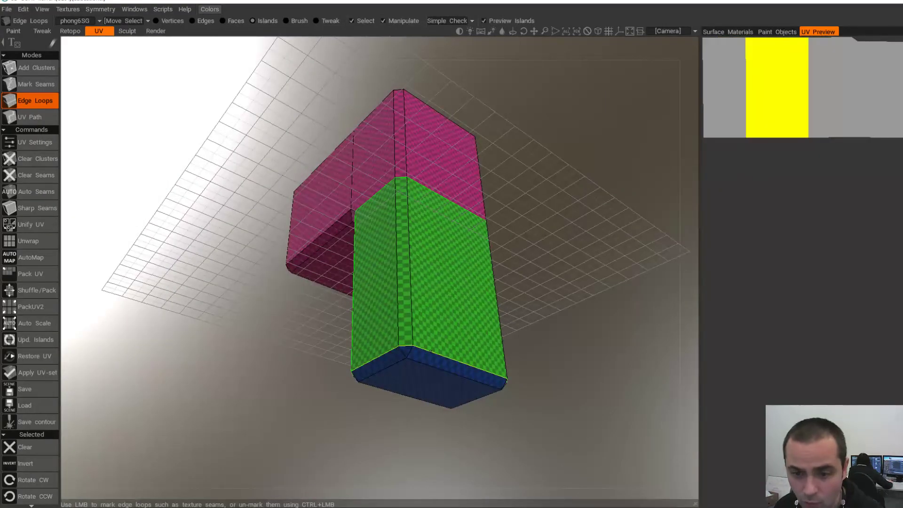
{"action": "left_click", "coordinate": [430, 351]}
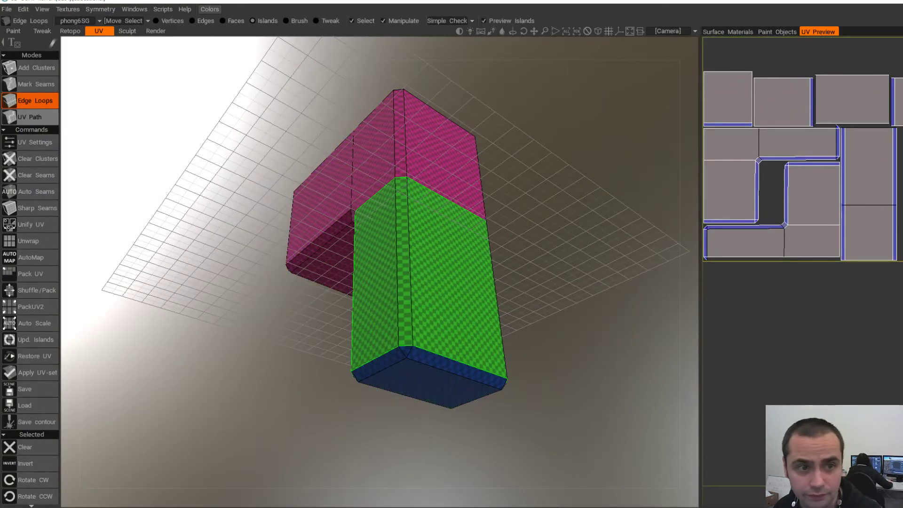
{"action": "left_click", "coordinate": [35, 84]}
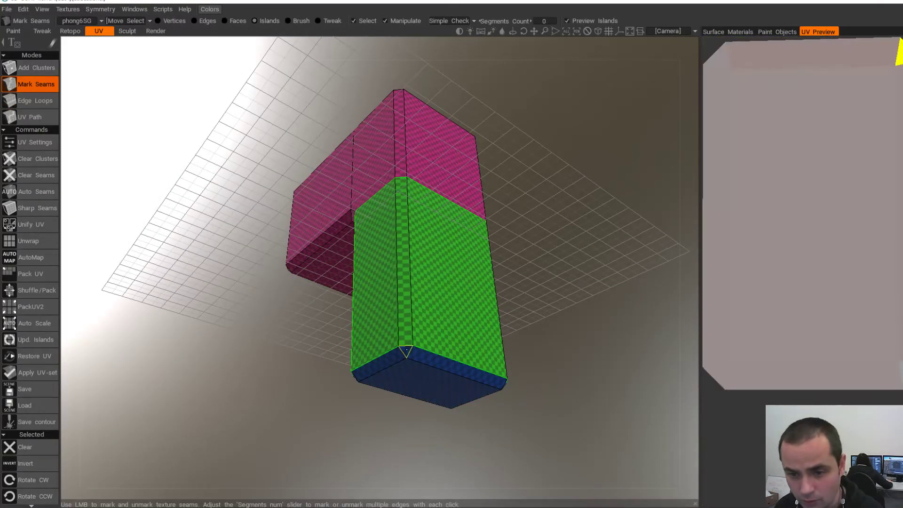
- Remove the bevel-edge seam and mark the corner edge so the bottom cap splits off
{"action": "left_click", "coordinate": [408, 349]}
{"action": "left_click_drag", "start_coordinate": [424, 353], "coordinate": [475, 367], "text": "alt"}
{"action": "key", "text": "ctrl+z"}
{"action": "left_click", "coordinate": [370, 348]}
{"action": "left_click_drag", "start_coordinate": [423, 389], "coordinate": [437, 360], "text": "alt"}
{"action": "left_click", "coordinate": [450, 342]}
{"action": "left_click_drag", "start_coordinate": [442, 325], "coordinate": [480, 385], "text": "alt"}
{"action": "mouse_move", "coordinate": [417, 357]}
{"action": "left_mouse_down", "text": "alt"}
{"action": "mouse_move", "coordinate": [416, 366]}
{"action": "mouse_move", "coordinate": [427, 363]}
{"action": "left_mouse_up", "text": "alt"}
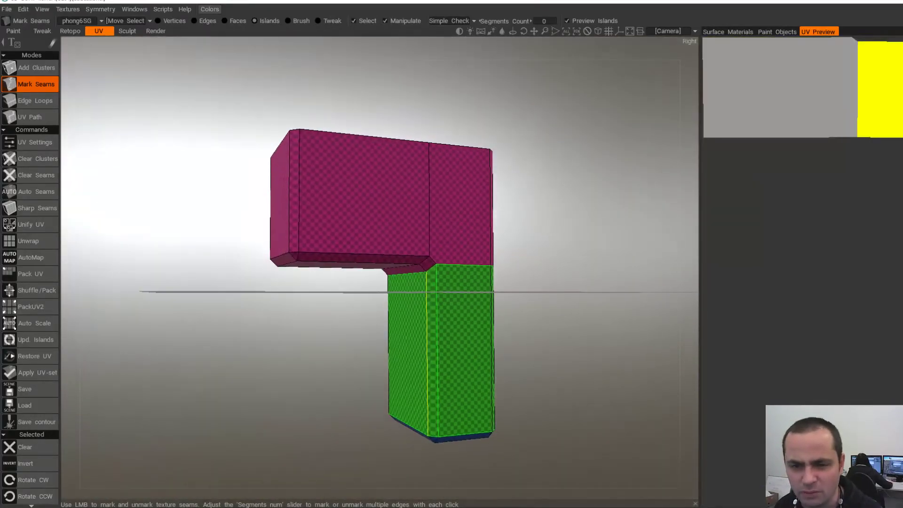
{"action": "left_click_drag", "start_coordinate": [413, 304], "coordinate": [454, 327], "text": "alt"}
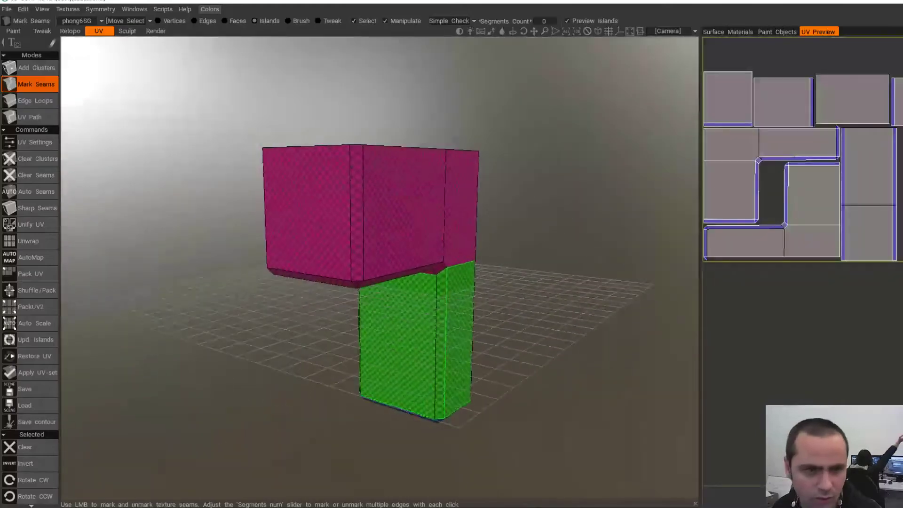
- Seam the overhang's underside loop in Edge Loops mode to make it its own island
{"action": "left_click", "coordinate": [35, 100]}
{"action": "left_click_drag", "start_coordinate": [330, 325], "coordinate": [329, 277], "text": "alt"}
{"action": "left_click", "coordinate": [419, 212]}
{"action": "left_click_drag", "start_coordinate": [440, 278], "coordinate": [288, 345], "text": "alt"}
{"action": "left_click", "coordinate": [417, 278], "text": "ctrl"}
{"action": "left_click", "coordinate": [414, 278]}
{"action": "left_click_drag", "start_coordinate": [454, 221], "coordinate": [419, 222], "text": "alt"}
{"action": "left_click_drag", "start_coordinate": [494, 217], "coordinate": [301, 246], "text": "alt"}
{"action": "left_click_drag", "start_coordinate": [395, 212], "coordinate": [374, 216], "text": "alt"}
{"action": "left_click_drag", "start_coordinate": [394, 367], "coordinate": [387, 329], "text": "alt"}
{"action": "left_click_drag", "start_coordinate": [388, 292], "coordinate": [393, 257], "text": "alt"}
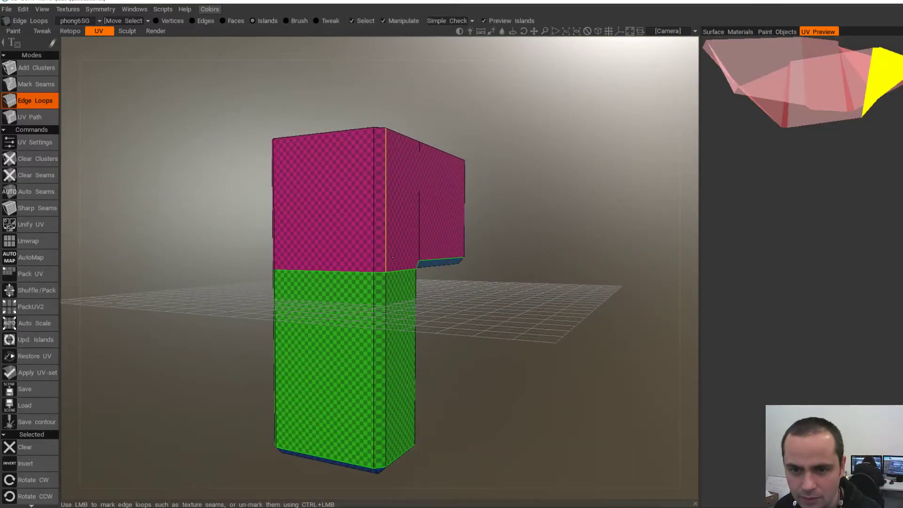
- Replace the horizontal pink/green seam with a vertical loop seam on the side
{"action": "left_click", "coordinate": [394, 271], "text": "ctrl"}
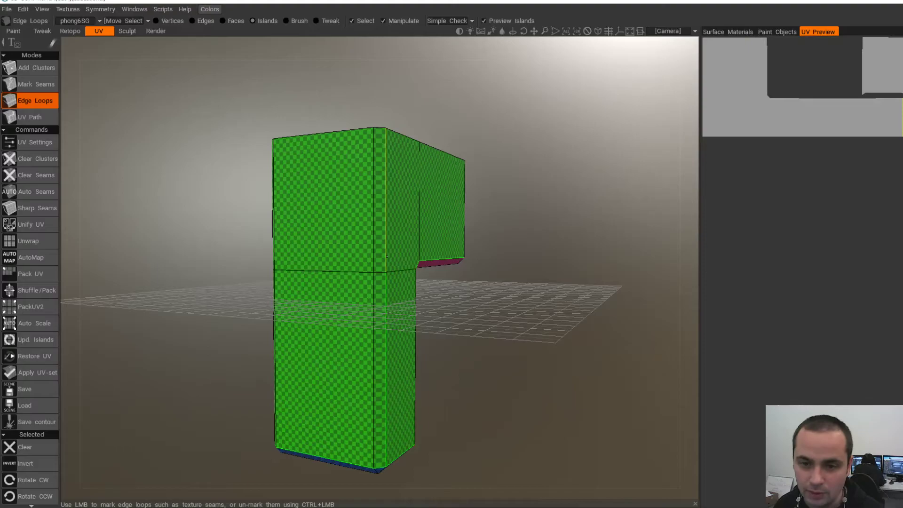
{"action": "left_click_drag", "start_coordinate": [287, 272], "coordinate": [369, 274], "text": "alt"}
{"action": "left_click", "coordinate": [377, 276]}
{"action": "left_click_drag", "start_coordinate": [430, 280], "coordinate": [340, 271], "text": "alt"}
{"action": "left_click_drag", "start_coordinate": [377, 297], "coordinate": [325, 305], "text": "alt"}
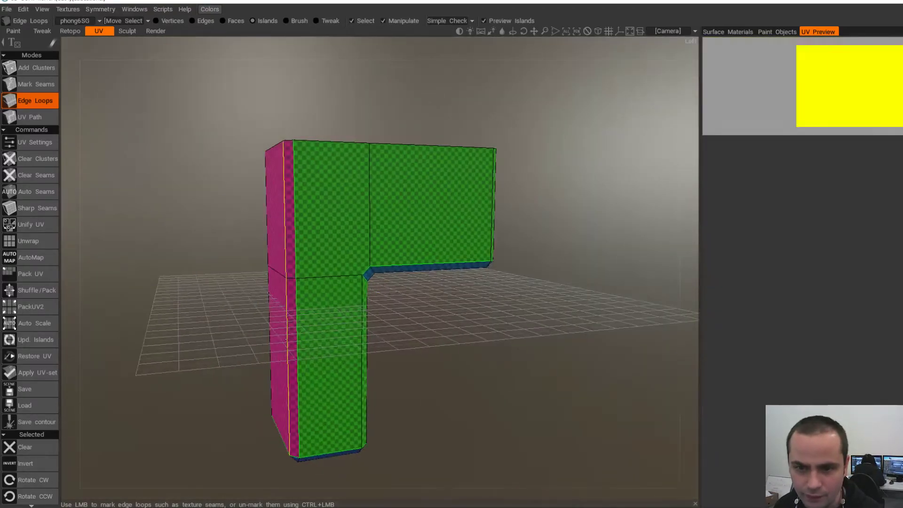
{"action": "left_click_drag", "start_coordinate": [394, 302], "coordinate": [612, 303], "text": "alt"}
- Unwrap the islands, then remove the seam under the upper block
{"action": "left_click_drag", "start_coordinate": [475, 324], "coordinate": [498, 273], "text": "alt"}
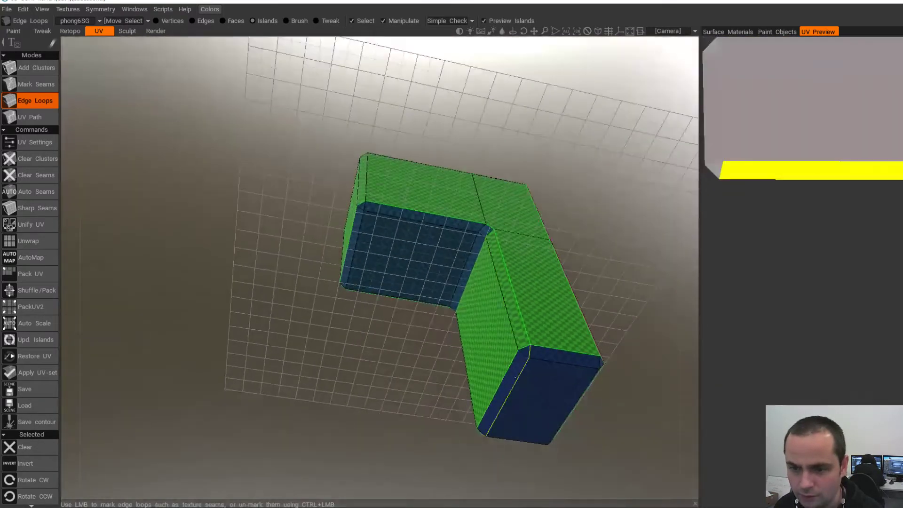
{"action": "left_click", "coordinate": [29, 241]}
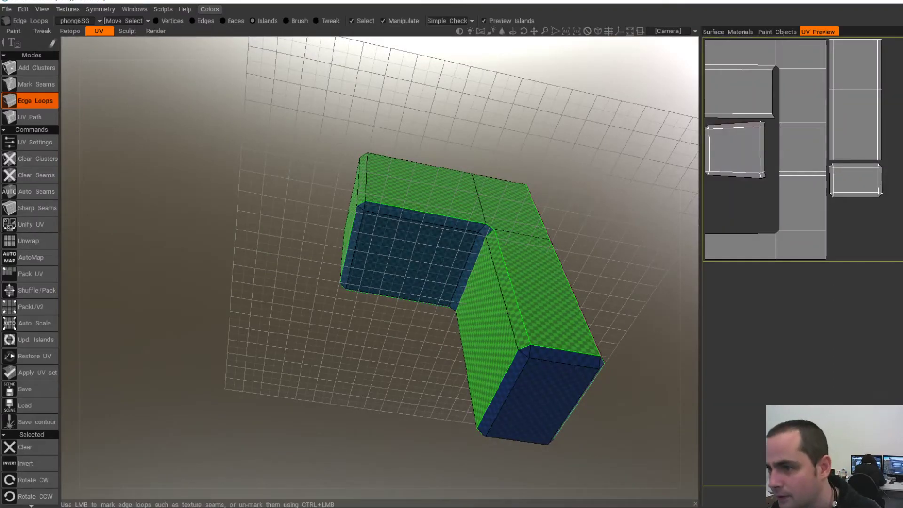
{"action": "left_click_drag", "start_coordinate": [437, 283], "coordinate": [500, 269], "text": "alt"}
{"action": "left_click", "coordinate": [465, 282], "text": "ctrl"}
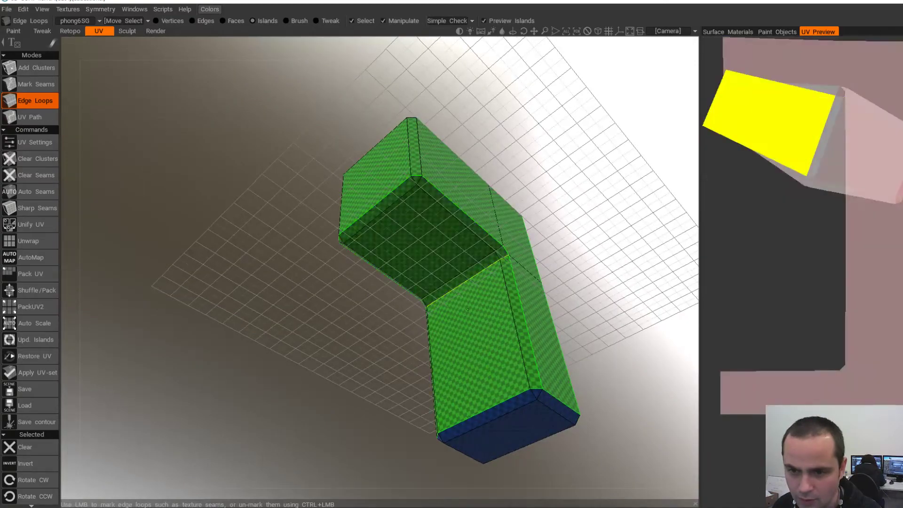
- Mark the column's vertical edge as a seam and re-unwrap, checking the horizontal UV island
{"action": "left_click", "coordinate": [28, 241]}
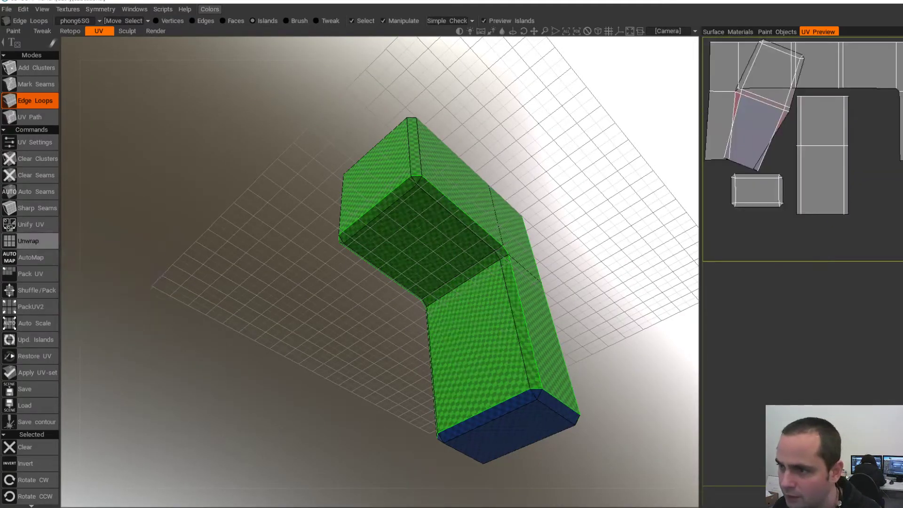
{"action": "left_click_drag", "start_coordinate": [264, 287], "coordinate": [400, 282], "text": "alt"}
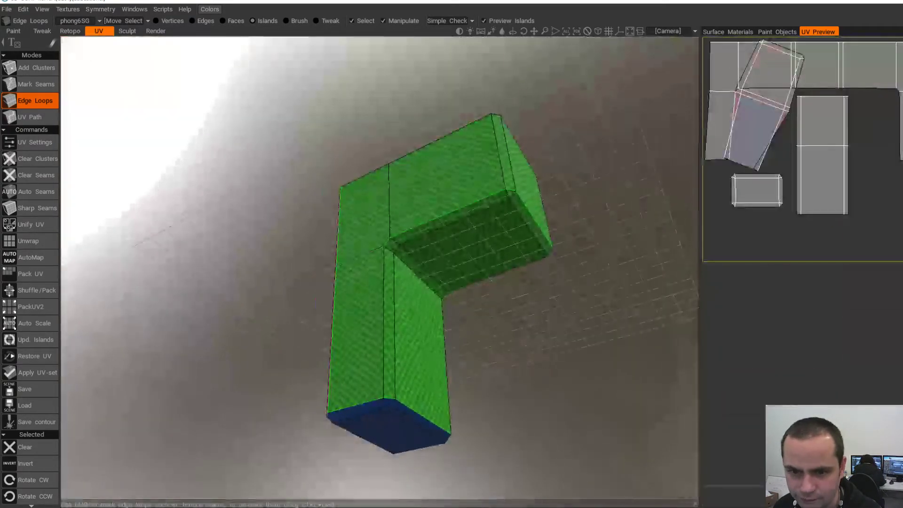
{"action": "left_click", "coordinate": [380, 280]}
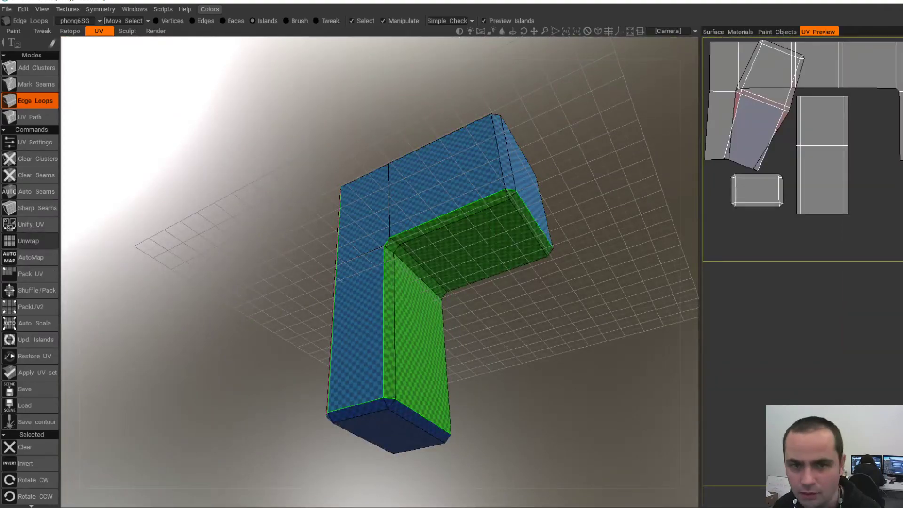
{"action": "left_click", "coordinate": [28, 240]}
{"action": "left_click", "coordinate": [770, 193]}
{"action": "left_click_drag", "start_coordinate": [508, 291], "coordinate": [409, 257], "text": "alt"}
{"action": "left_click", "coordinate": [395, 282]}
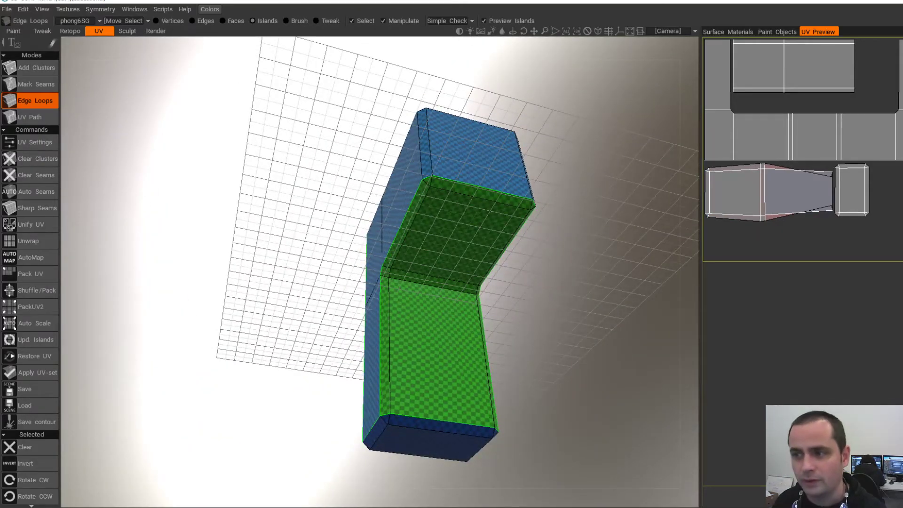
- Seam one more edge loop, unwrap again, and check the large U-shaped UV island
{"action": "left_click_drag", "start_coordinate": [532, 287], "coordinate": [503, 275], "text": "alt"}
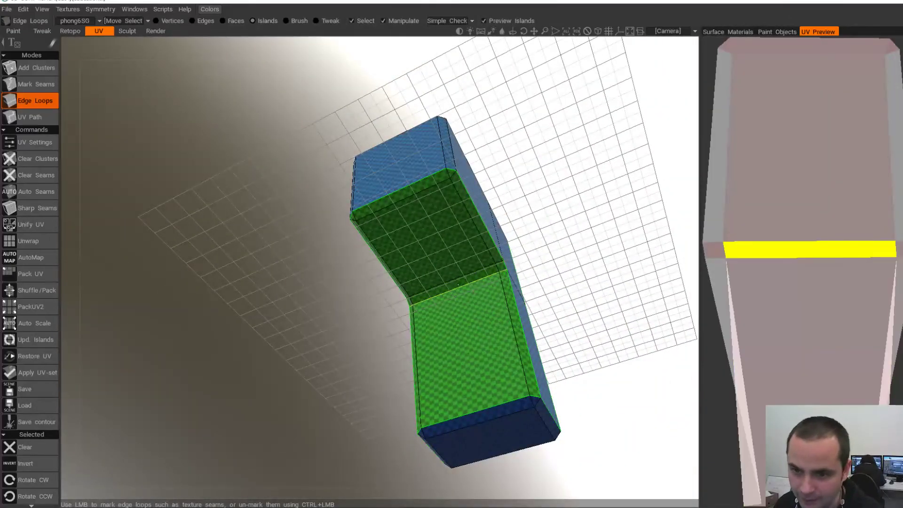
{"action": "left_click", "coordinate": [457, 284]}
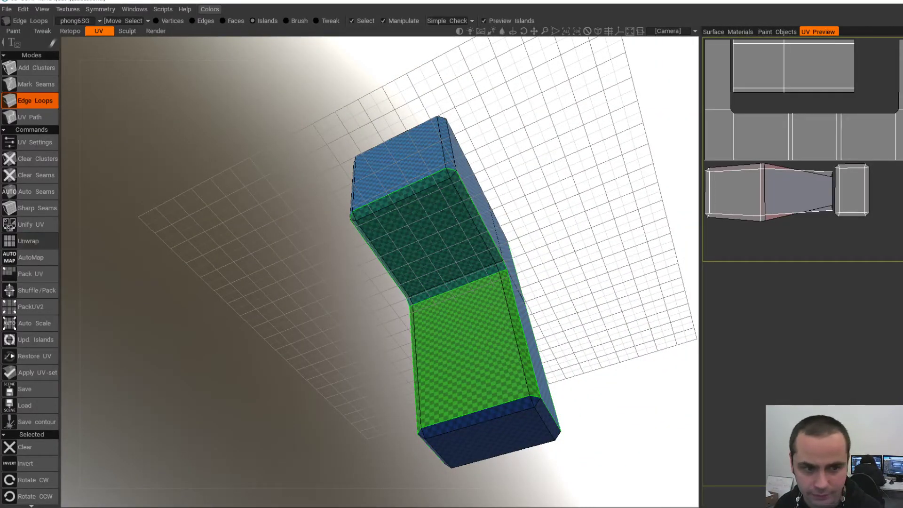
{"action": "left_click", "coordinate": [29, 241]}
{"action": "left_click", "coordinate": [772, 136]}
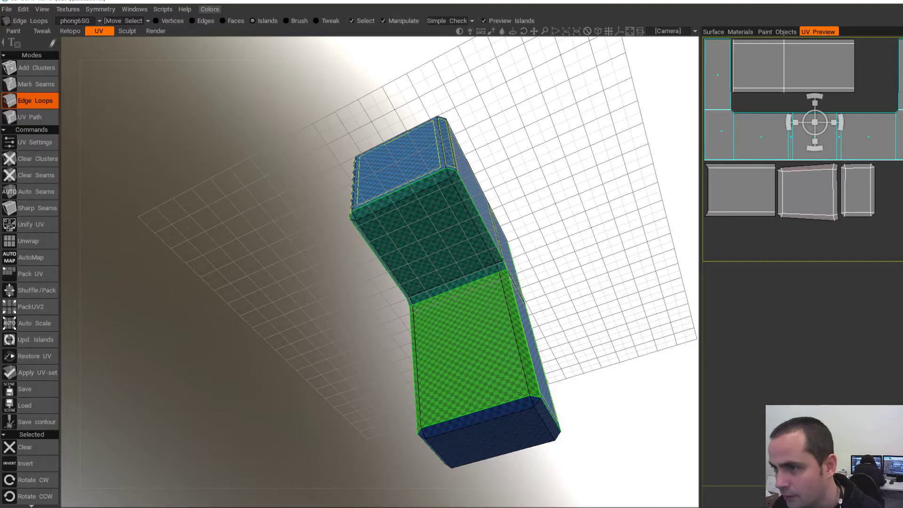
{"action": "left_click_drag", "start_coordinate": [565, 226], "coordinate": [499, 292], "text": "alt"}
{"action": "key", "text": "Escape"}
{"action": "mouse_move", "coordinate": [415, 339]}
{"action": "left_mouse_down", "text": "alt"}
{"action": "mouse_move", "coordinate": [470, 311]}
{"action": "mouse_move", "coordinate": [405, 291]}
{"action": "mouse_move", "coordinate": [471, 320]}
{"action": "mouse_move", "coordinate": [583, 334]}
{"action": "mouse_move", "coordinate": [423, 329]}
{"action": "left_mouse_up", "text": "alt"}
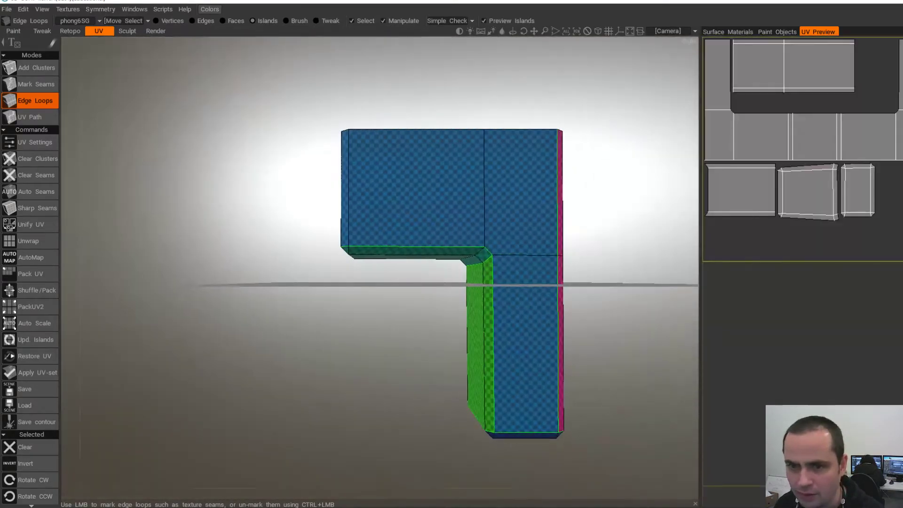
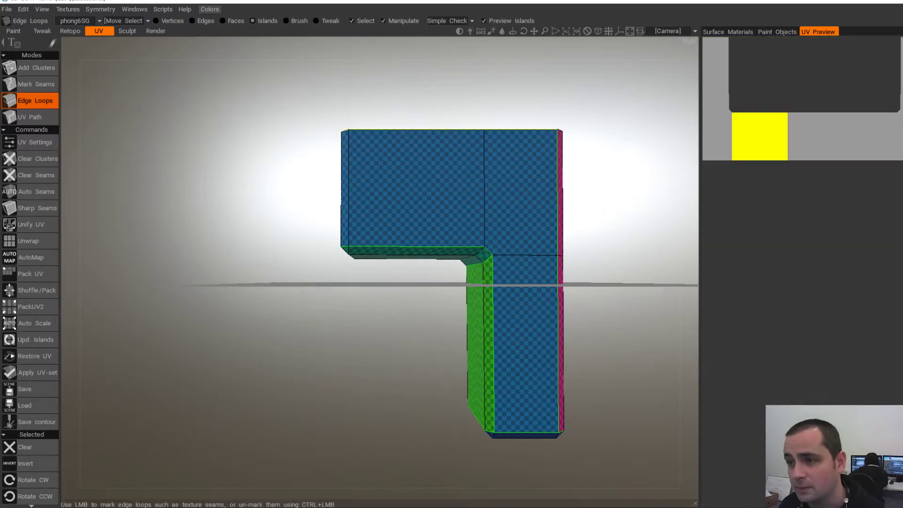
- Mark the left vertical edge loop as a seam, unwrap, and inspect the left UV island
{"action": "left_click_drag", "start_coordinate": [433, 135], "coordinate": [489, 153], "text": "alt"}
{"action": "left_click_drag", "start_coordinate": [356, 175], "coordinate": [405, 189], "text": "alt"}
{"action": "left_click", "coordinate": [405, 189]}
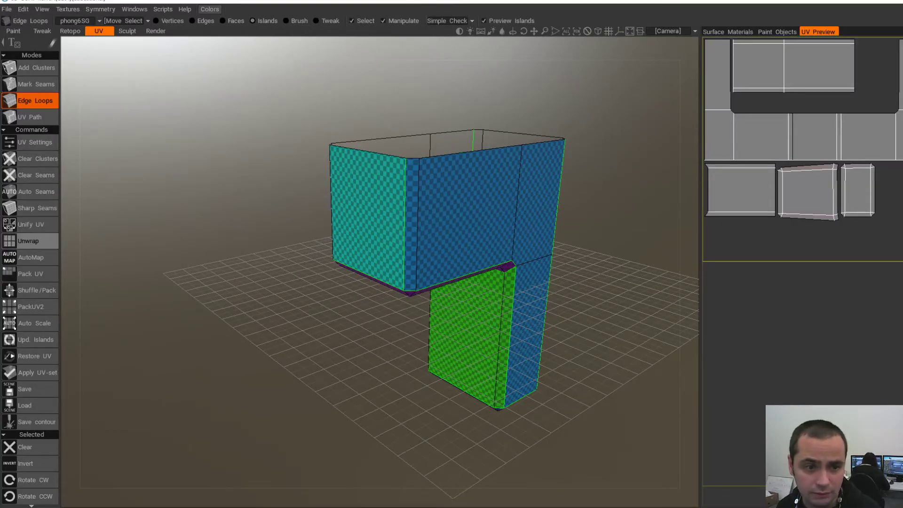
{"action": "left_click", "coordinate": [29, 241]}
{"action": "left_click", "coordinate": [781, 136]}
- Seam off the left part and the strip's right edge, unseam its left edge, re-unwrap
{"action": "left_click_drag", "start_coordinate": [470, 264], "coordinate": [640, 263], "text": "alt"}
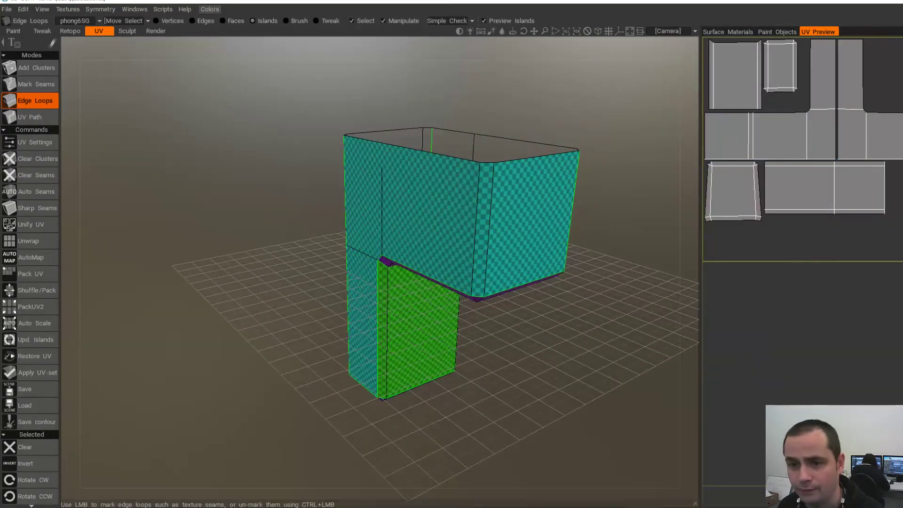
{"action": "left_click_drag", "start_coordinate": [508, 264], "coordinate": [485, 264], "text": "alt"}
{"action": "left_click", "coordinate": [457, 214]}
{"action": "left_click_drag", "start_coordinate": [471, 217], "coordinate": [384, 153], "text": "alt"}
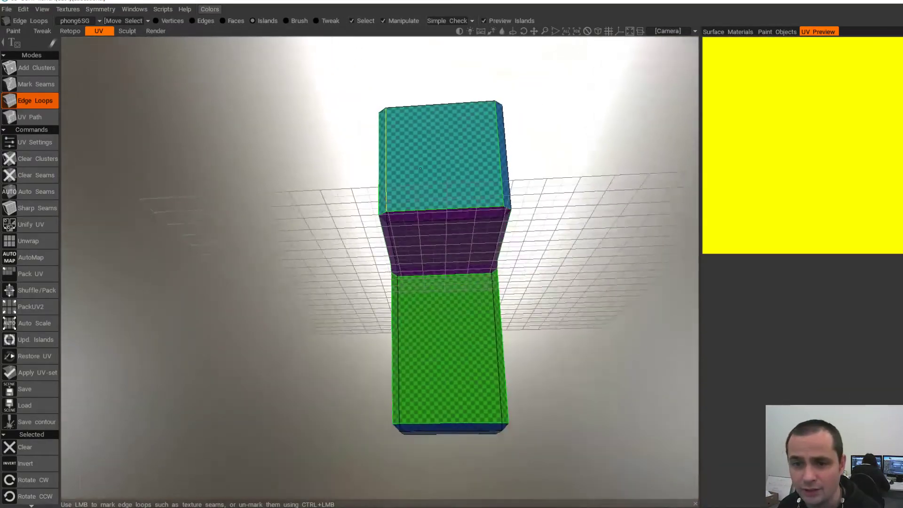
{"action": "left_click_drag", "start_coordinate": [442, 207], "coordinate": [358, 249], "text": "alt"}
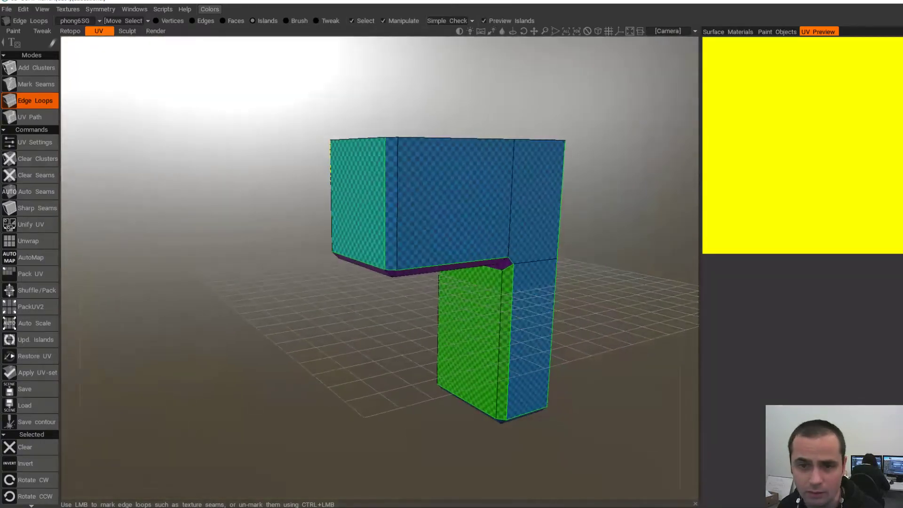
{"action": "left_click", "coordinate": [398, 176]}
{"action": "left_click", "coordinate": [386, 174], "text": "ctrl"}
{"action": "left_click_drag", "start_coordinate": [370, 171], "coordinate": [417, 173], "text": "alt"}
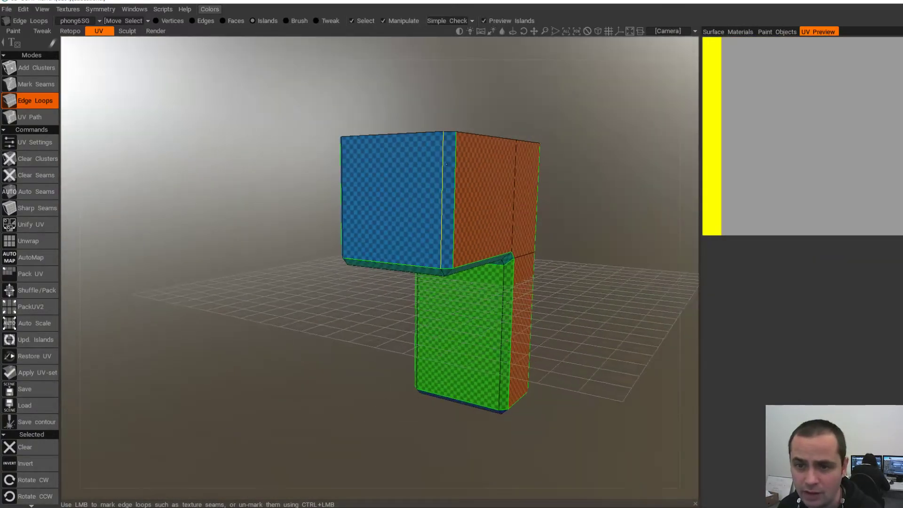
{"action": "left_click", "coordinate": [28, 241]}
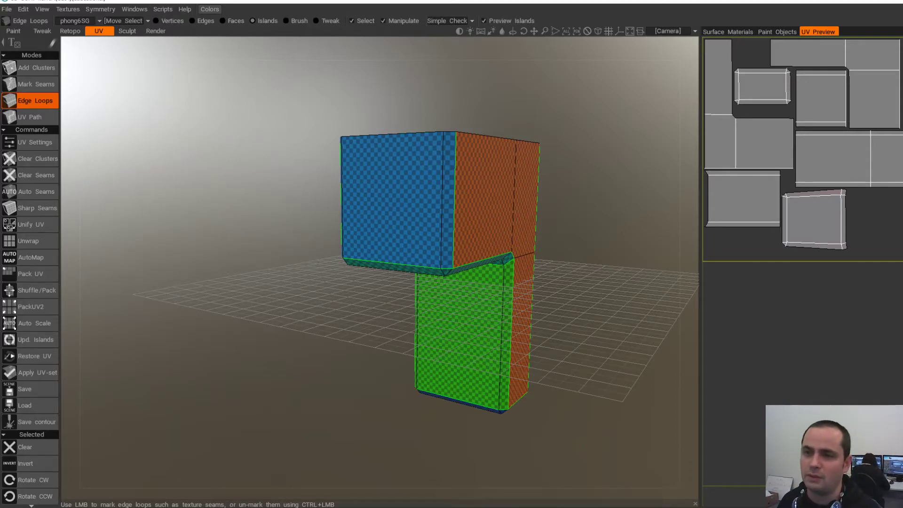
- Check the top-left UV island, then remove the seam between the pink and blue faces
{"action": "left_click", "coordinate": [762, 86]}
{"action": "left_click_drag", "start_coordinate": [471, 264], "coordinate": [325, 160], "text": "alt"}
{"action": "left_click", "coordinate": [795, 315]}
{"action": "left_click_drag", "start_coordinate": [423, 292], "coordinate": [475, 282], "text": "alt"}
{"action": "left_click", "coordinate": [473, 285], "text": "ctrl"}
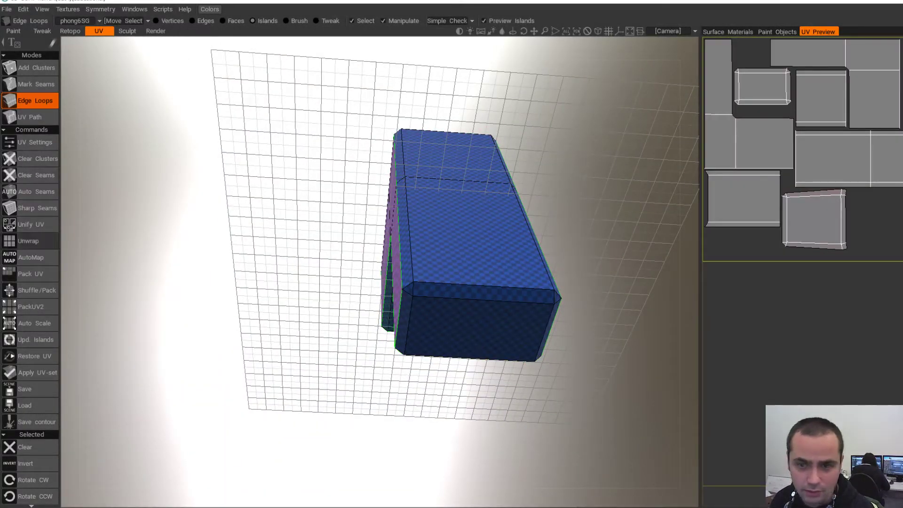
{"action": "left_click", "coordinate": [29, 241]}
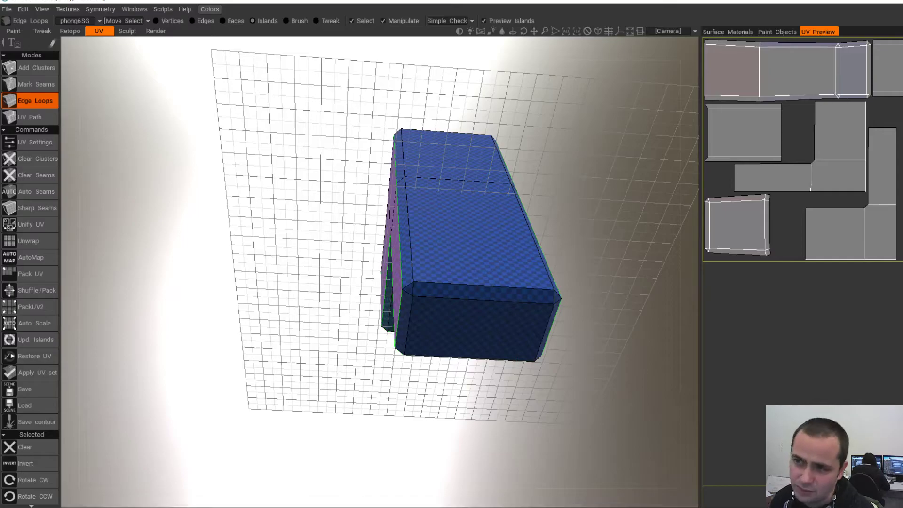
{"action": "left_click_drag", "start_coordinate": [499, 292], "coordinate": [503, 254], "text": "alt"}
{"action": "right_click_drag", "start_coordinate": [504, 254], "coordinate": [517, 226], "text": "alt"}
{"action": "left_click_drag", "start_coordinate": [517, 226], "coordinate": [503, 220], "text": "alt"}
{"action": "left_click_drag", "start_coordinate": [564, 287], "coordinate": [572, 219], "text": "alt"}
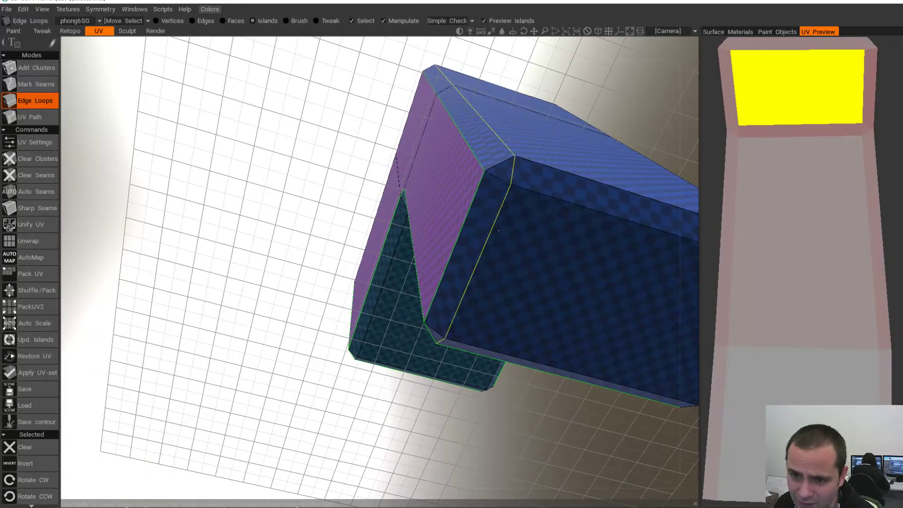
{"action": "right_click_drag", "start_coordinate": [480, 207], "coordinate": [525, 219], "text": "alt"}
{"action": "left_click_drag", "start_coordinate": [525, 219], "coordinate": [506, 287], "text": "alt"}
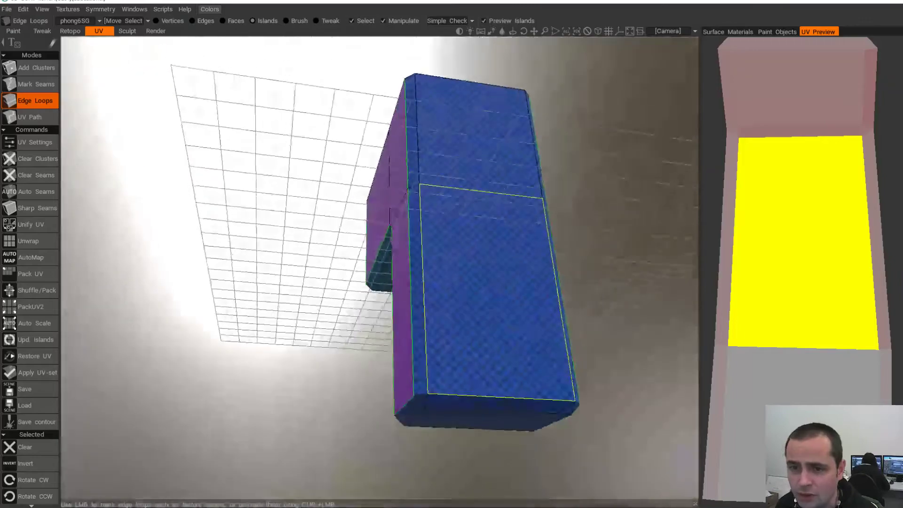
{"action": "middle_click_drag", "start_coordinate": [494, 287], "coordinate": [478, 212], "text": "alt"}
{"action": "left_click_drag", "start_coordinate": [477, 212], "coordinate": [478, 268], "text": "alt"}
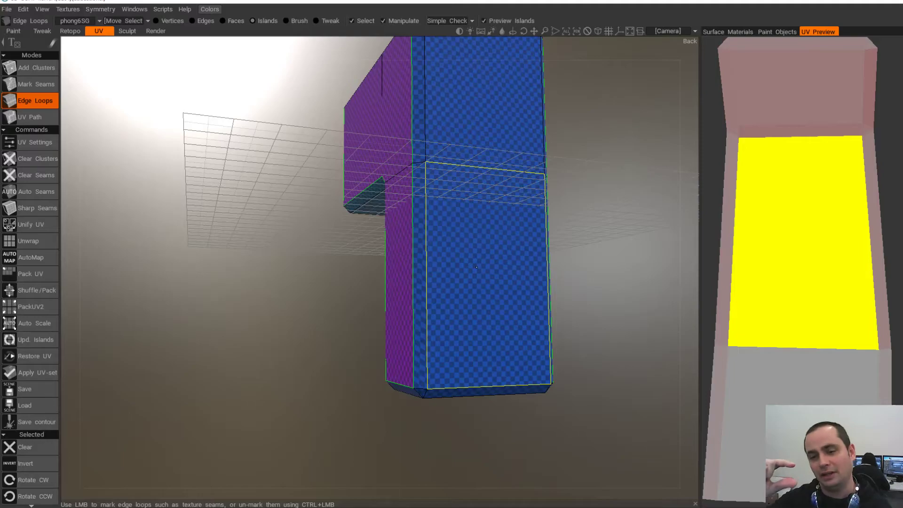
{"action": "left_click_drag", "start_coordinate": [476, 283], "coordinate": [489, 169], "text": "alt"}
{"action": "right_click_drag", "start_coordinate": [409, 249], "coordinate": [452, 252], "text": "alt"}
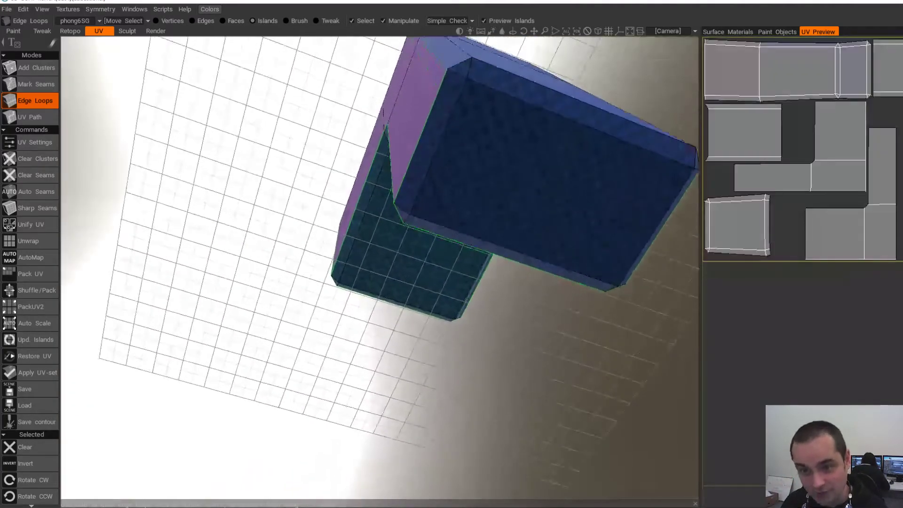
{"action": "middle_click_drag", "start_coordinate": [452, 251], "coordinate": [426, 285], "text": "alt"}
{"action": "right_click_drag", "start_coordinate": [425, 285], "coordinate": [433, 286], "text": "alt"}
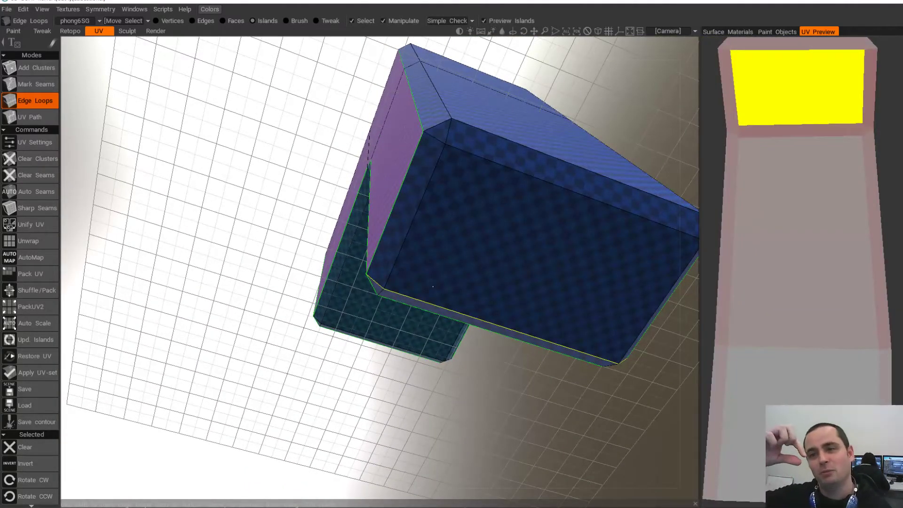
{"action": "left_click_drag", "start_coordinate": [456, 226], "coordinate": [475, 247], "text": "alt"}
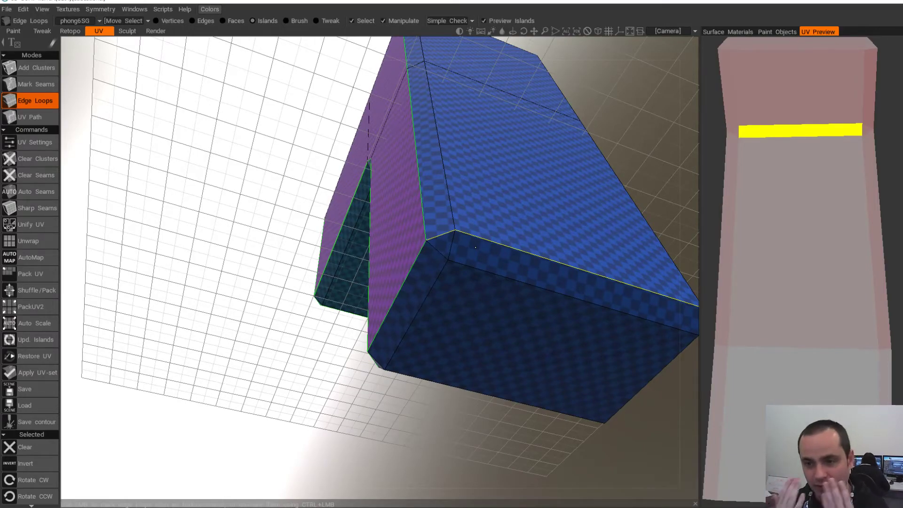
{"action": "left_click_drag", "start_coordinate": [416, 205], "coordinate": [374, 223], "text": "alt"}
{"action": "middle_click_drag", "start_coordinate": [438, 305], "coordinate": [408, 276], "text": "alt"}
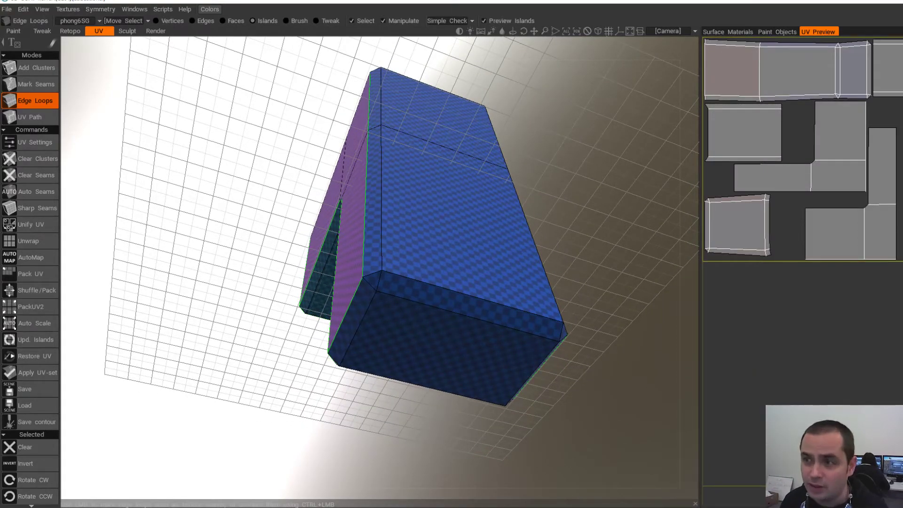
- Seam the bevel edge loop and unwrap, separating top and side faces from the strip
{"action": "left_click", "coordinate": [466, 302]}
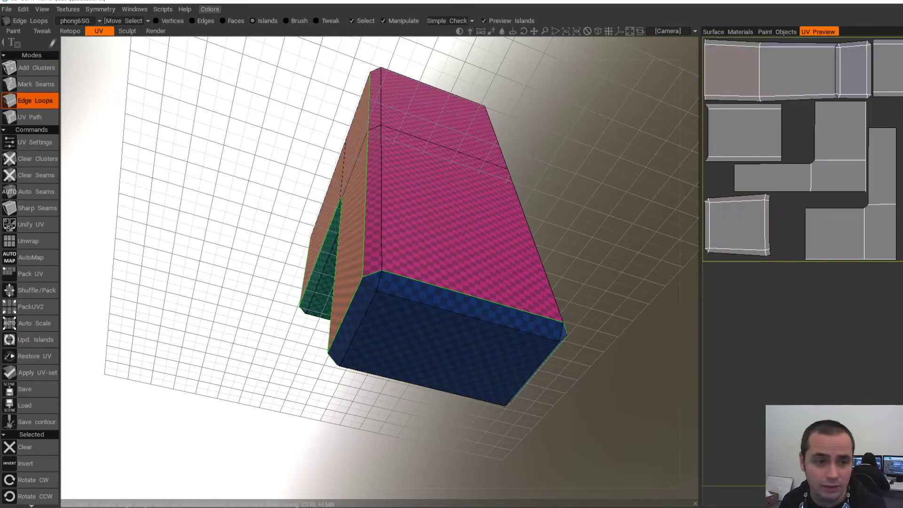
{"action": "left_click", "coordinate": [29, 241]}
{"action": "scroll", "coordinate": [381, 268], "scroll_direction": "up", "scroll_amount": 5}
{"action": "left_click_drag", "start_coordinate": [327, 330], "coordinate": [350, 302], "text": "alt"}
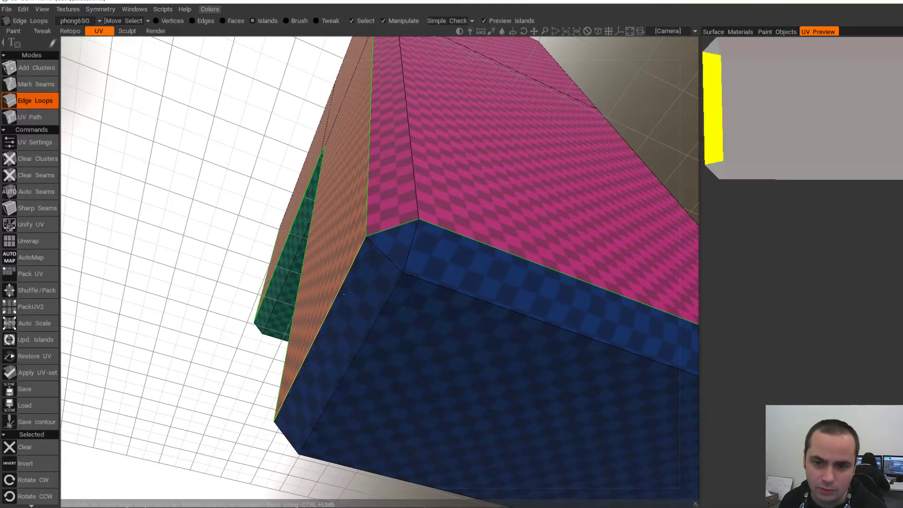
{"action": "scroll", "coordinate": [372, 296], "scroll_direction": "down", "scroll_amount": 6}
{"action": "left_click_drag", "start_coordinate": [372, 296], "coordinate": [476, 386], "text": "alt"}
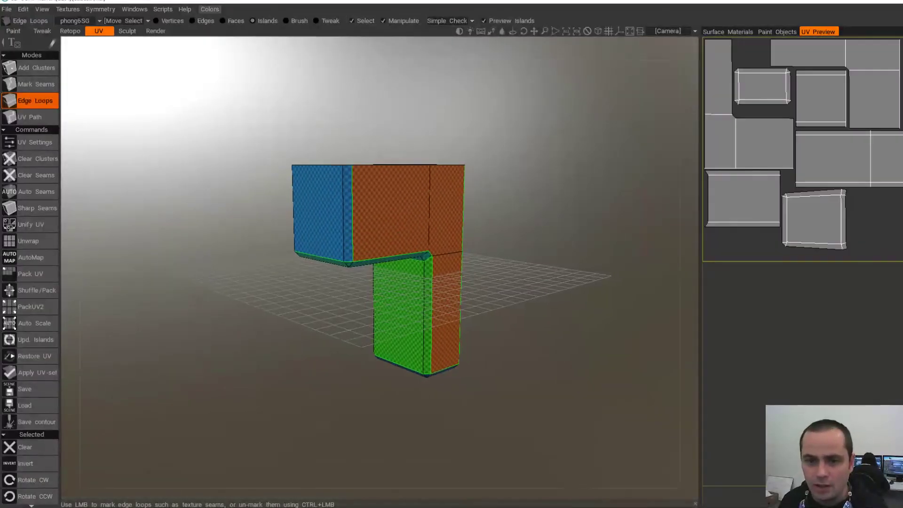
- Inspect the recoloured L-piece from below, then apply the new UV set to the mesh
{"action": "middle_click_drag", "start_coordinate": [400, 268], "coordinate": [365, 283], "text": "alt"}
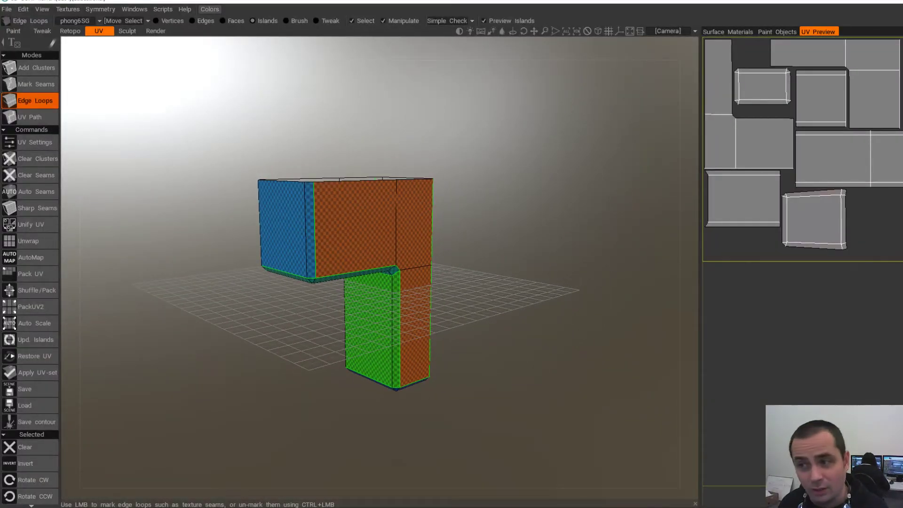
{"action": "scroll", "coordinate": [380, 272], "scroll_direction": "up", "scroll_amount": 2}
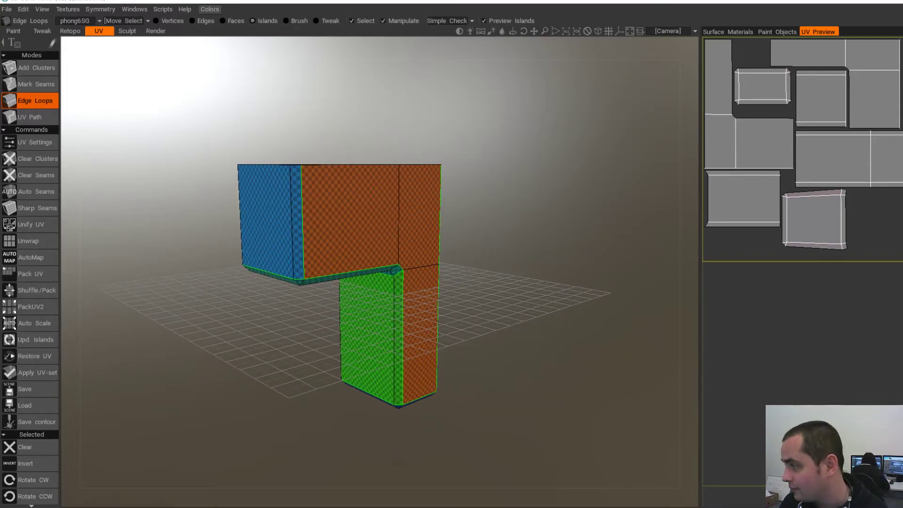
{"action": "middle_click_drag", "start_coordinate": [400, 325], "coordinate": [409, 268], "text": "alt"}
{"action": "scroll", "coordinate": [408, 271], "scroll_direction": "up", "scroll_amount": 2}
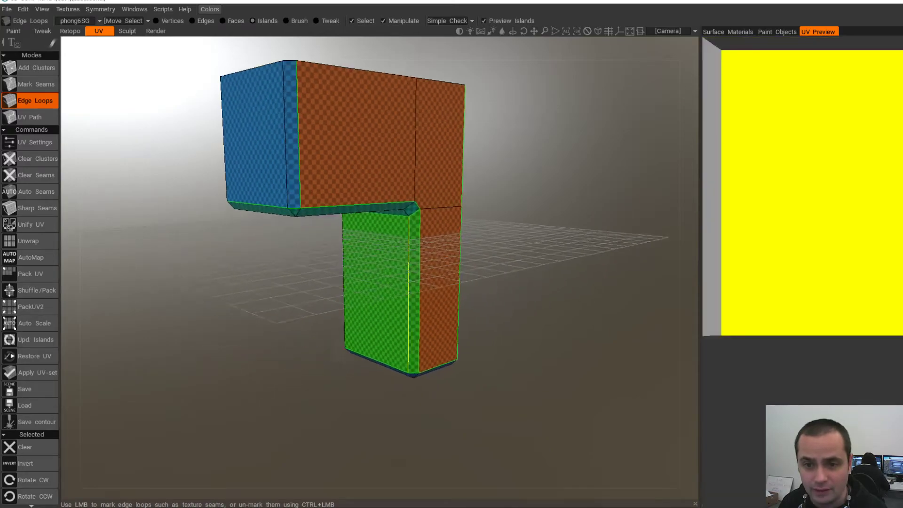
{"action": "left_click_drag", "start_coordinate": [408, 271], "coordinate": [386, 202], "text": "alt"}
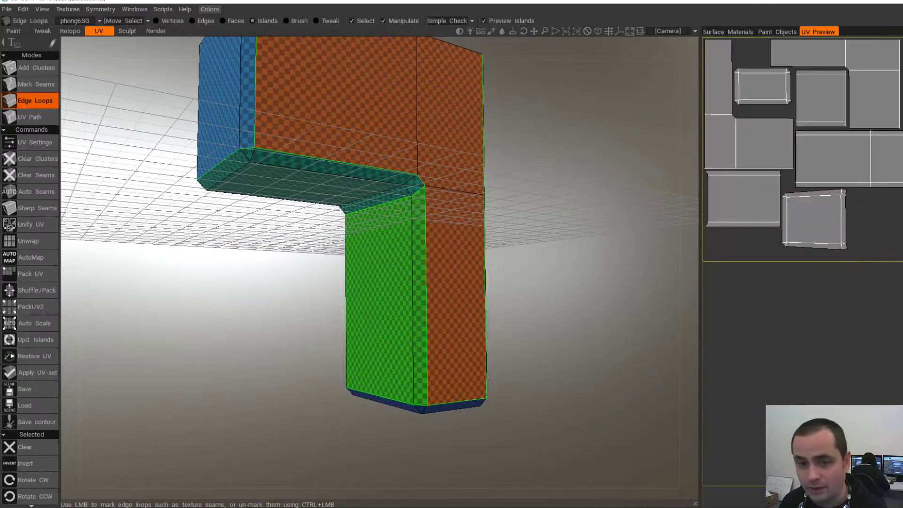
{"action": "left_click", "coordinate": [33, 372]}
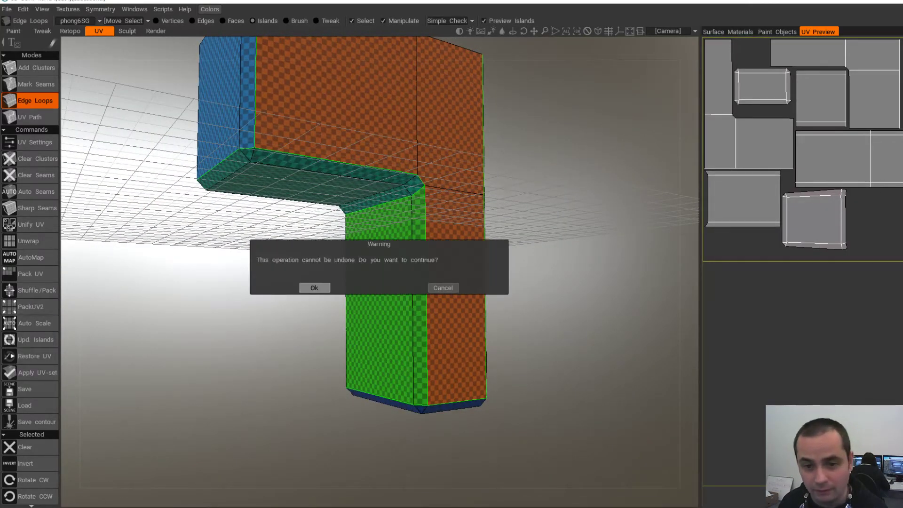
- Confirm the UV apply and export as OBJ, overwriting BottomLShape-L.obj in GrenadeLauncher LOW/rest
{"action": "left_click", "coordinate": [314, 287]}
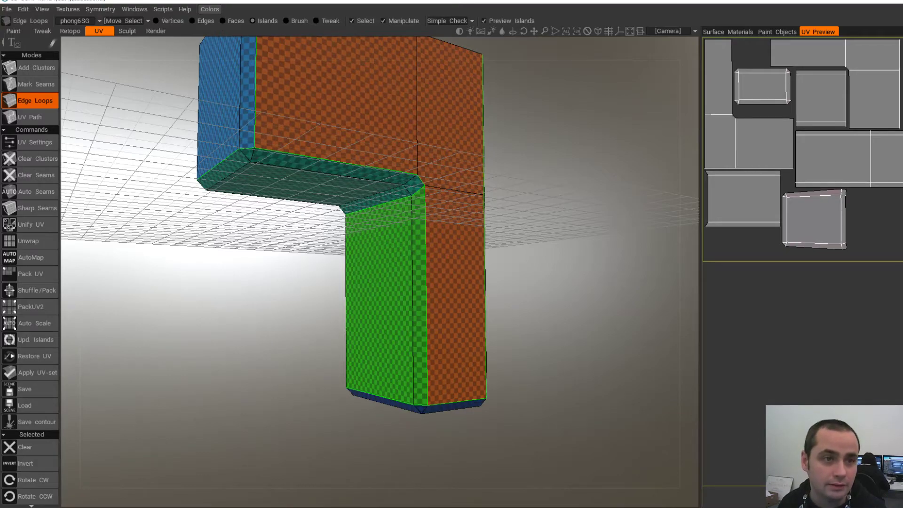
{"action": "left_click", "coordinate": [7, 9]}
{"action": "left_click", "coordinate": [28, 132]}
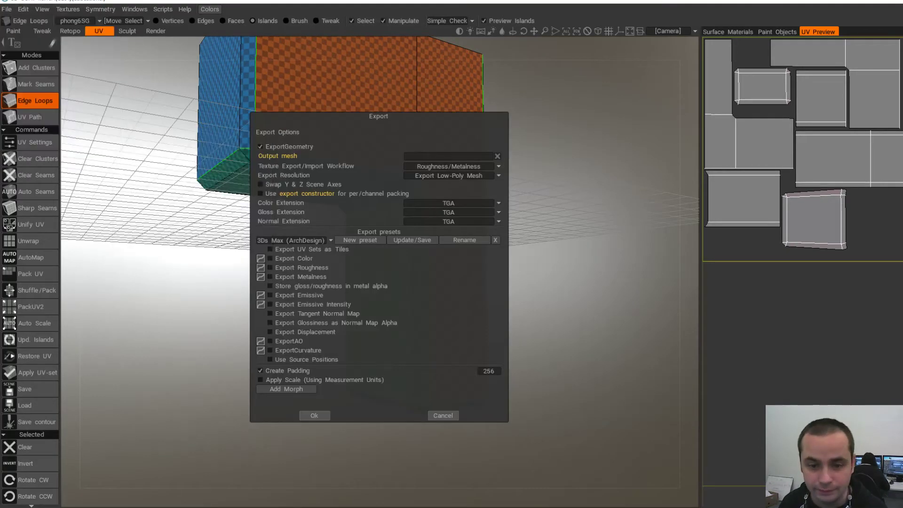
{"action": "left_click", "coordinate": [314, 416]}
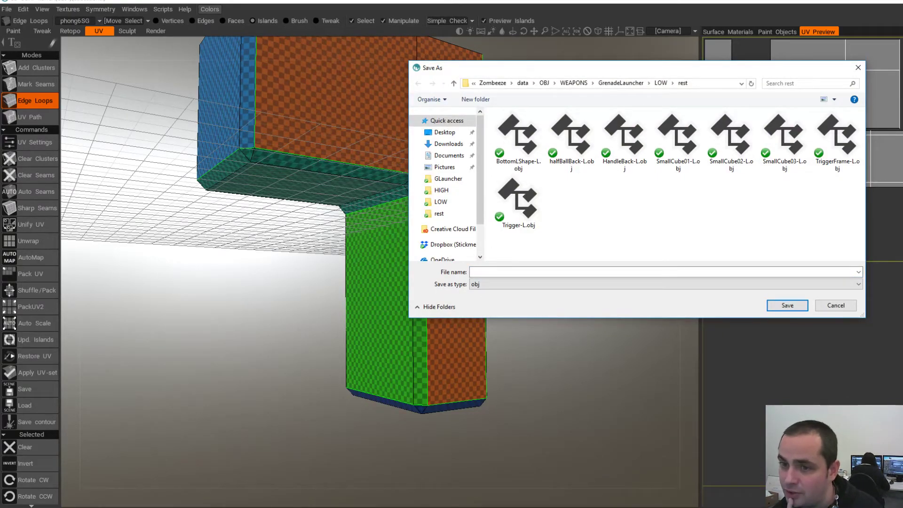
{"action": "double_click", "coordinate": [518, 141]}
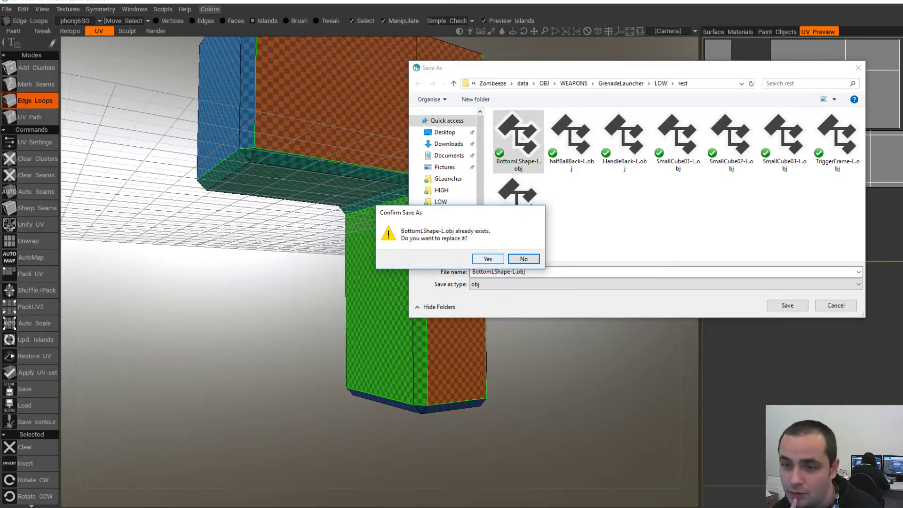
{"action": "left_click", "coordinate": [488, 258]}
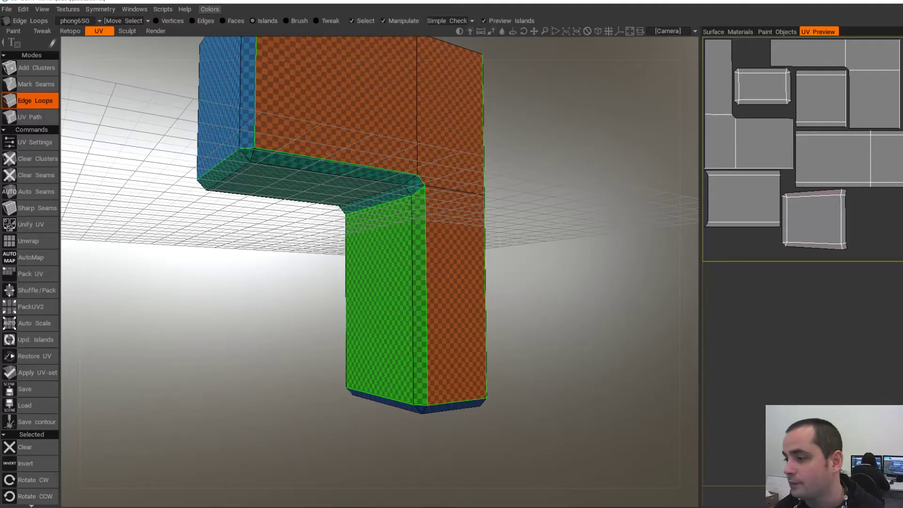
- In Maya, import BottomLShape-L.obj and select the imported L-shaped mesh
{"action": "key", "text": "alt+Tab"}
{"action": "scroll", "coordinate": [363, 261], "scroll_direction": "down", "scroll_amount": 5}
{"action": "scroll", "coordinate": [364, 261], "scroll_direction": "up", "scroll_amount": 3}
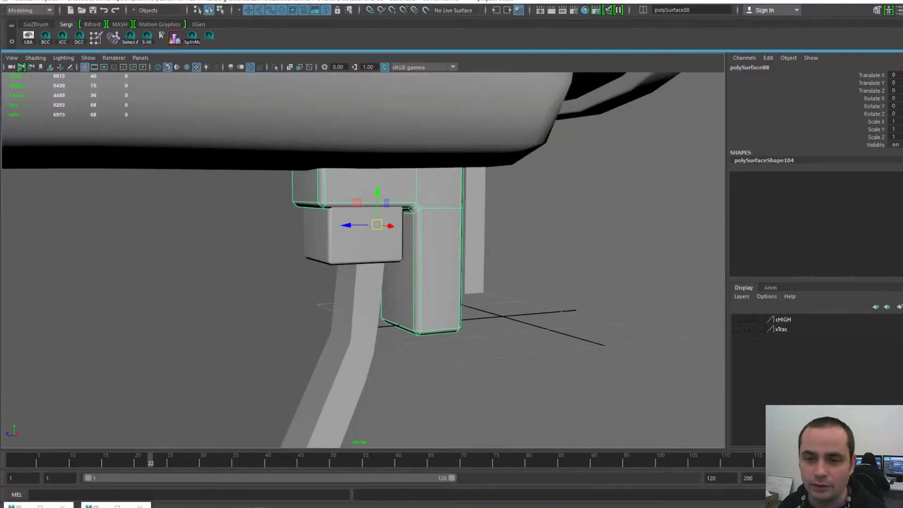
{"action": "key", "text": "Delete"}
{"action": "key", "text": "space"}
{"action": "left_click", "coordinate": [314, 141]}
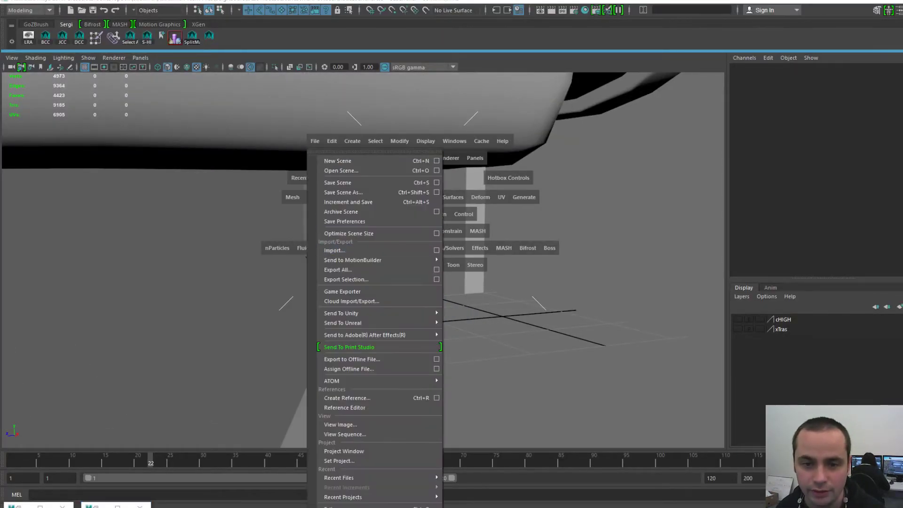
{"action": "left_click", "coordinate": [334, 250]}
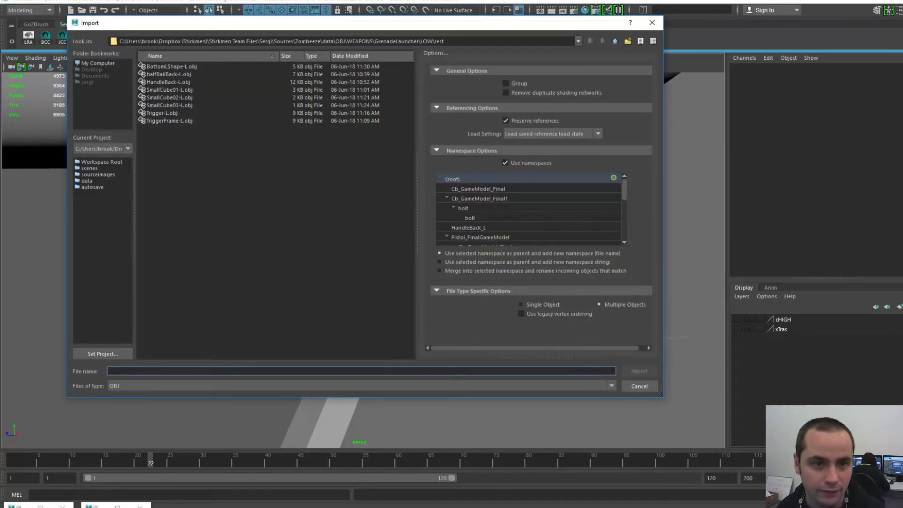
{"action": "double_click", "coordinate": [171, 67]}
{"action": "left_click", "coordinate": [433, 231]}
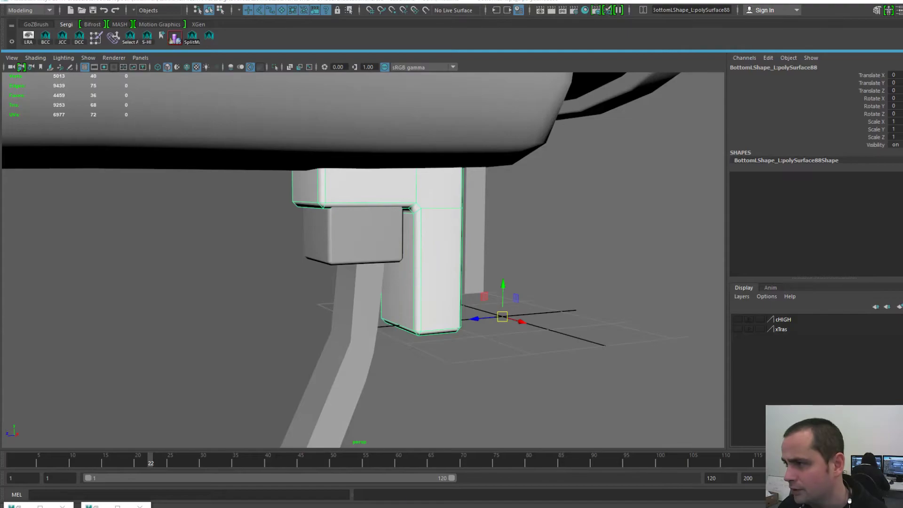
- Centre the pivot on the L-shaped piece via Modify > Center Pivot
{"action": "scroll", "coordinate": [397, 252], "scroll_direction": "down", "scroll_amount": 3}
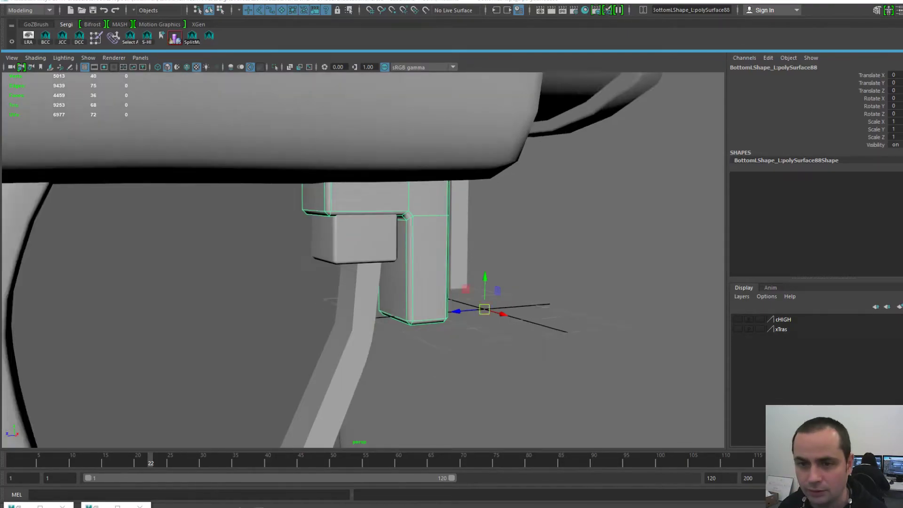
{"action": "key", "text": "space"}
{"action": "left_click", "coordinate": [385, 215]}
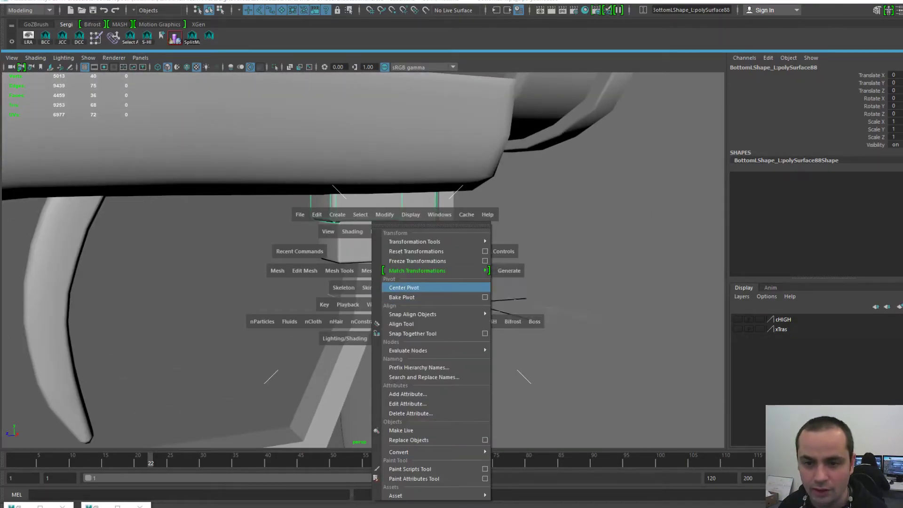
{"action": "left_click", "coordinate": [404, 288]}
- Delete all construction history, save the scene, and reselect the L-shaped bracket
{"action": "key", "text": "space"}
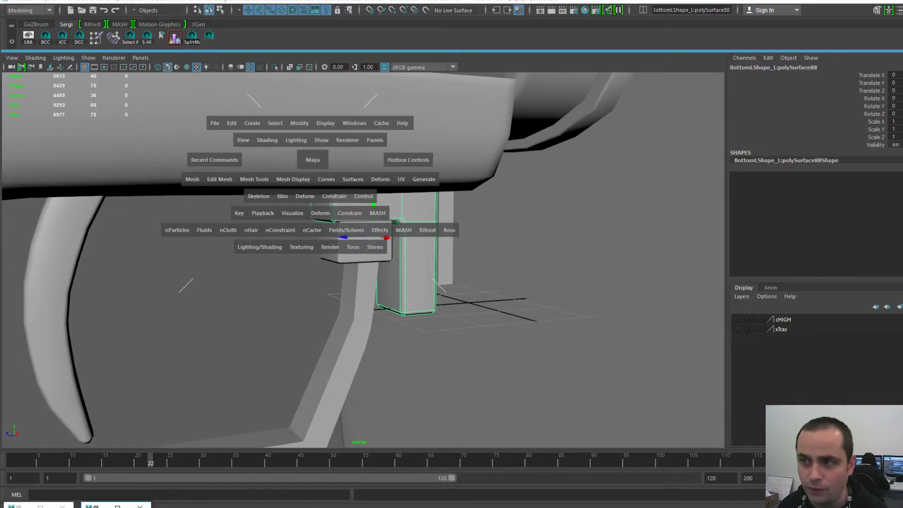
{"action": "left_click", "coordinate": [231, 124]}
{"action": "mouse_move", "coordinate": [282, 250]}
{"action": "left_click", "coordinate": [391, 196]}
{"action": "left_click", "coordinate": [291, 292]}
{"action": "scroll", "coordinate": [292, 292], "scroll_direction": "up", "scroll_amount": 3}
{"action": "left_click_drag", "start_coordinate": [292, 292], "coordinate": [235, 292], "text": "alt"}
{"action": "key", "text": "ctrl+s"}
{"action": "scroll", "coordinate": [397, 263], "scroll_direction": "down", "scroll_amount": 5}
{"action": "left_click", "coordinate": [398, 264]}
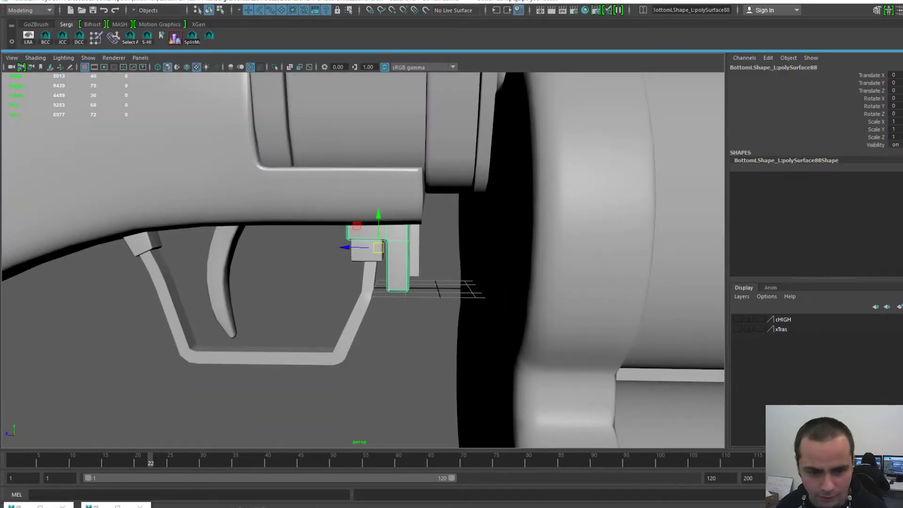
- Check the bracket's new 3D-Coat UVs in the UV Editor, then minimise the editor
{"action": "left_click", "coordinate": [98, 506]}
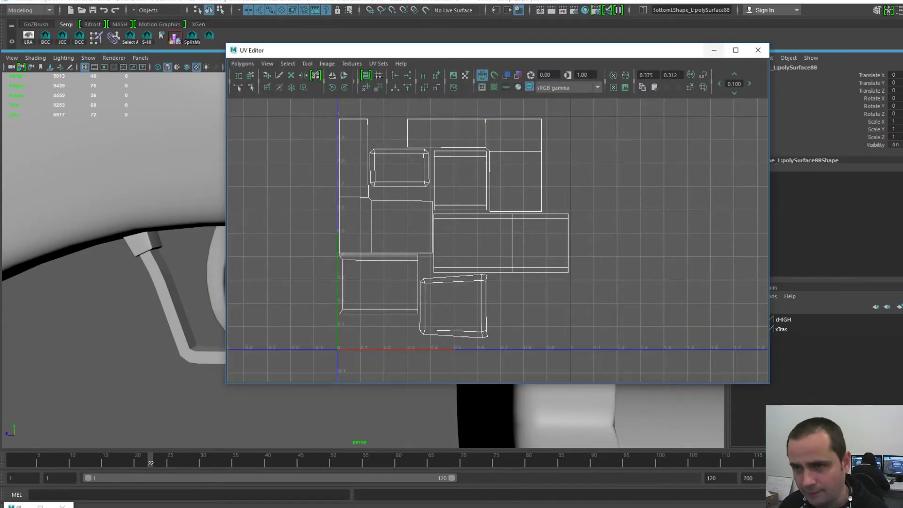
{"action": "left_click", "coordinate": [714, 50]}
{"action": "scroll", "coordinate": [364, 260], "scroll_direction": "down", "scroll_amount": 5}
{"action": "middle_click_drag", "start_coordinate": [367, 257], "coordinate": [442, 247], "text": "alt"}
{"action": "scroll", "coordinate": [363, 260], "scroll_direction": "up", "scroll_amount": 1}
- Box-select the trigger frame and trigger together in the viewport
{"action": "left_click_drag", "start_coordinate": [305, 322], "coordinate": [433, 244]}
{"action": "left_click_drag", "start_coordinate": [433, 322], "coordinate": [485, 353]}
{"action": "middle_click_drag", "start_coordinate": [379, 273], "coordinate": [370, 323], "text": "alt"}
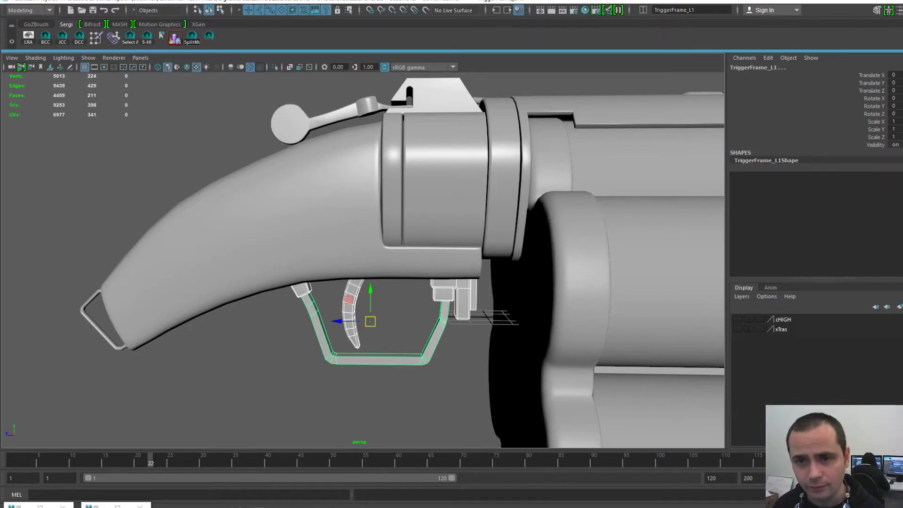
{"action": "middle_click_drag", "start_coordinate": [329, 164], "coordinate": [329, 225], "text": "alt"}
{"action": "left_click", "coordinate": [301, 183]}
{"action": "left_click", "coordinate": [236, 150]}
{"action": "left_click", "coordinate": [393, 235]}
{"action": "left_click", "coordinate": [440, 230]}
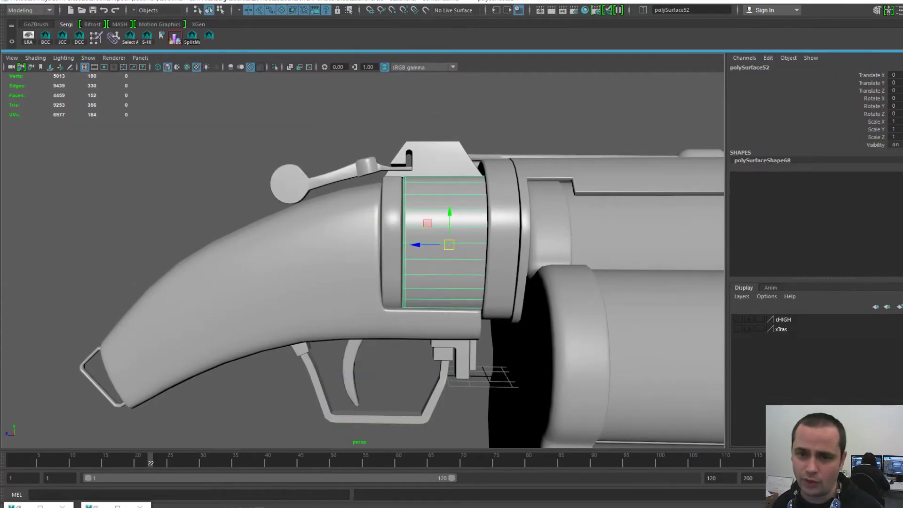
{"action": "left_click", "coordinate": [393, 235]}
{"action": "left_click_drag", "start_coordinate": [393, 235], "coordinate": [447, 257], "text": "alt"}
{"action": "left_click", "coordinate": [454, 235]}
{"action": "left_click", "coordinate": [416, 235]}
{"action": "right_click_drag", "start_coordinate": [386, 239], "coordinate": [423, 241], "text": "alt"}
{"action": "middle_click_drag", "start_coordinate": [423, 241], "coordinate": [405, 240], "text": "alt"}
{"action": "right_click_drag", "start_coordinate": [405, 240], "coordinate": [367, 238], "text": "alt"}
{"action": "left_click_drag", "start_coordinate": [367, 238], "coordinate": [336, 235], "text": "alt"}
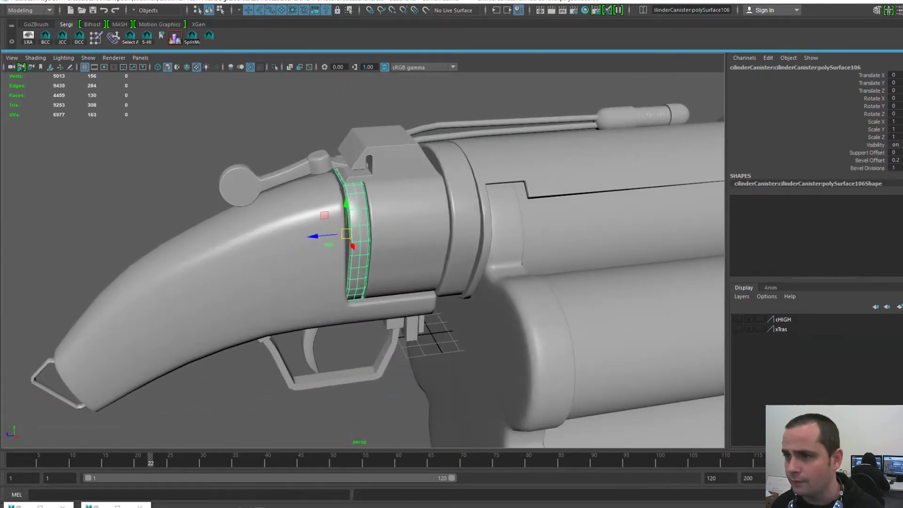
{"action": "left_click", "coordinate": [388, 217]}
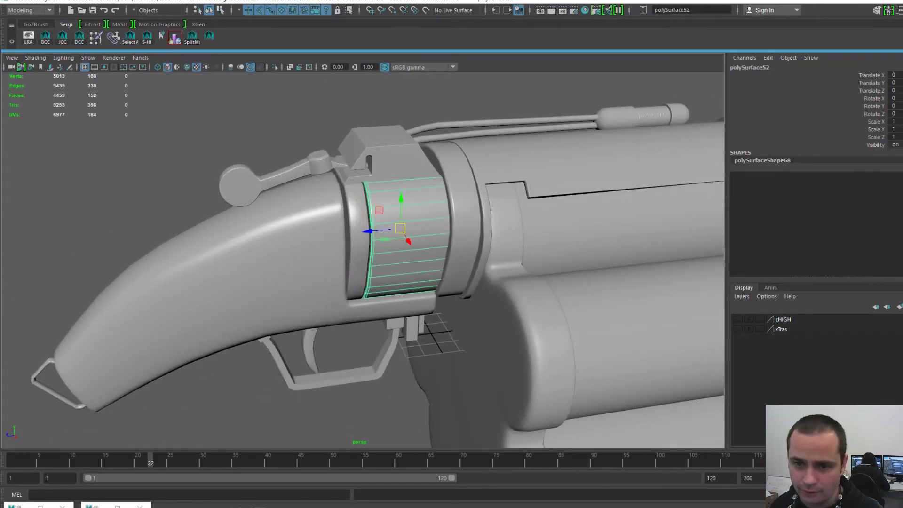
{"action": "right_click_drag", "start_coordinate": [380, 211], "coordinate": [428, 216], "text": "alt"}
{"action": "left_click", "coordinate": [354, 211], "text": "shift"}
{"action": "left_click", "coordinate": [356, 212]}
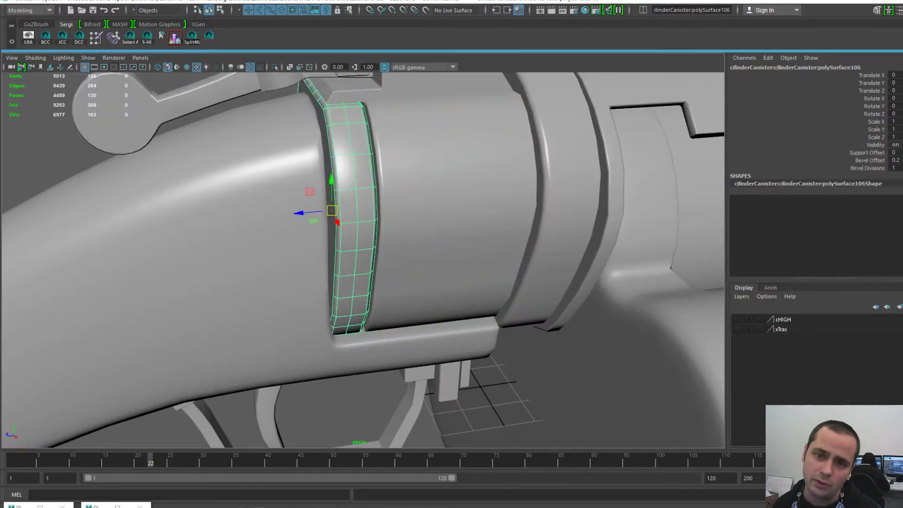
{"action": "left_click", "coordinate": [409, 214]}
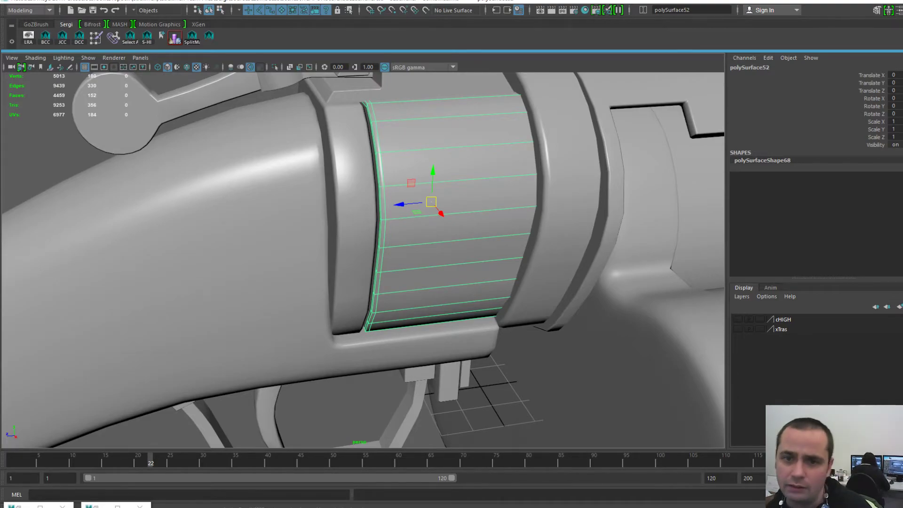
{"action": "left_click", "coordinate": [356, 211]}
{"action": "left_click_drag", "start_coordinate": [355, 211], "coordinate": [419, 235], "text": "alt"}
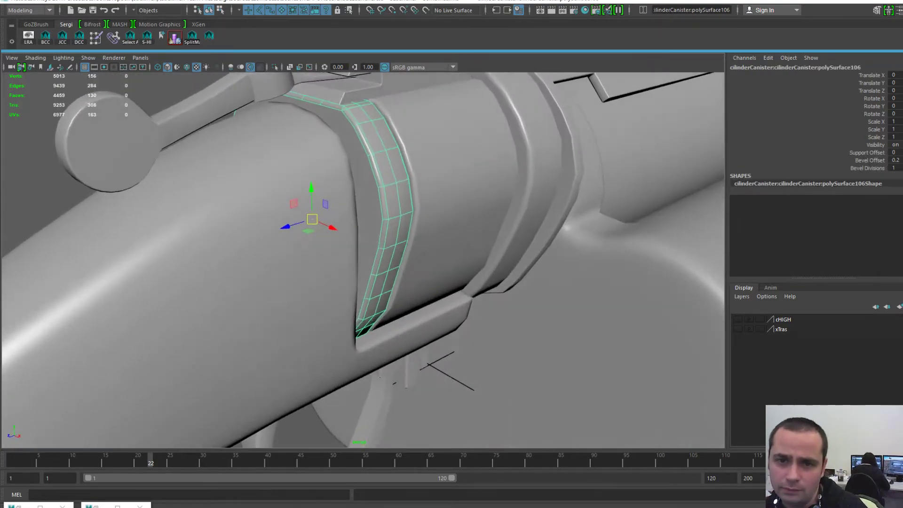
{"action": "right_click_drag", "start_coordinate": [419, 235], "coordinate": [357, 235], "text": "alt"}
{"action": "middle_click_drag", "start_coordinate": [358, 235], "coordinate": [317, 263], "text": "alt"}
{"action": "left_click_drag", "start_coordinate": [317, 263], "coordinate": [317, 230], "text": "alt"}
{"action": "left_click", "coordinate": [447, 235]}
{"action": "left_click", "coordinate": [377, 235], "text": "shift"}
{"action": "left_click", "coordinate": [302, 238], "text": "shift"}
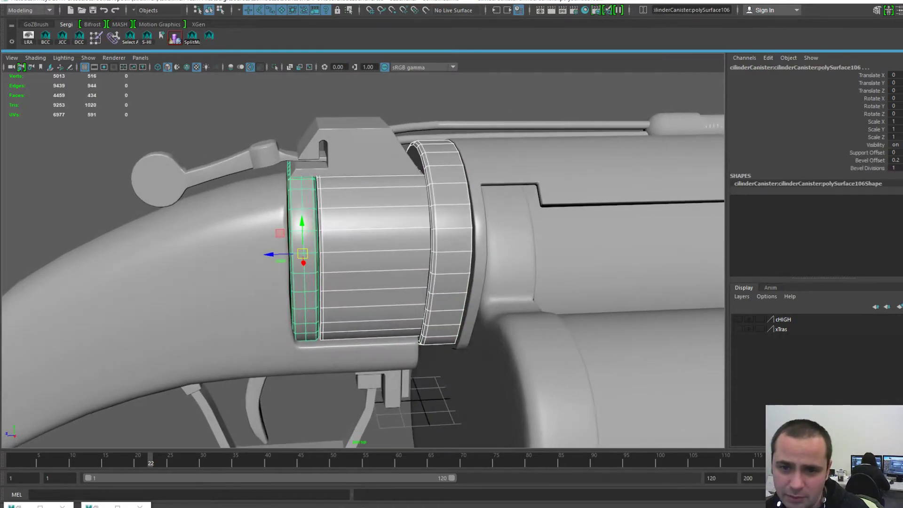
{"action": "left_click", "coordinate": [451, 238]}
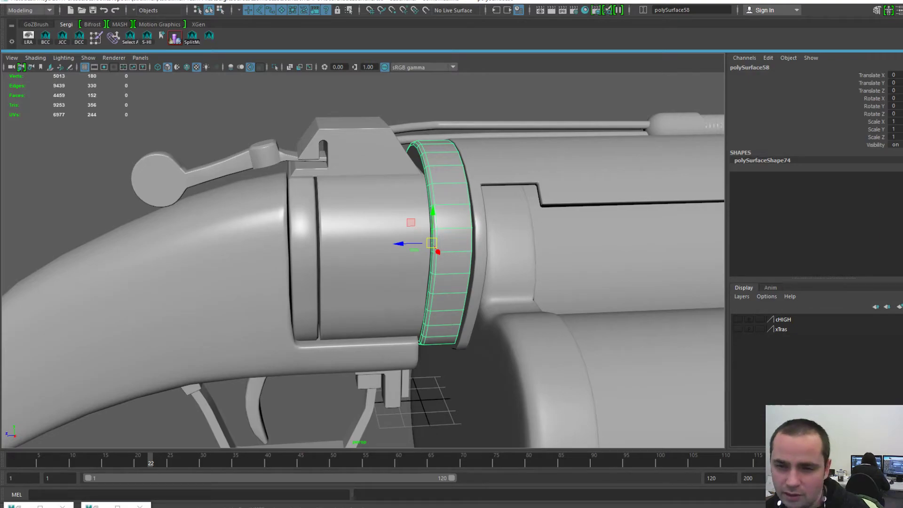
{"action": "left_click", "coordinate": [374, 236]}
{"action": "left_click", "coordinate": [305, 239]}
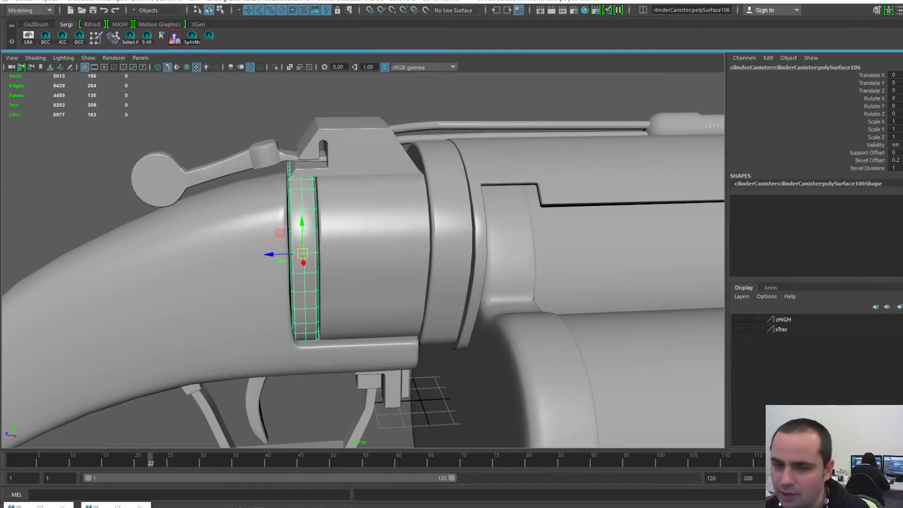
{"action": "middle_click_drag", "start_coordinate": [305, 239], "coordinate": [356, 228], "text": "alt"}
{"action": "left_click_drag", "start_coordinate": [356, 227], "coordinate": [380, 245], "text": "alt"}
{"action": "left_click", "coordinate": [404, 238]}
{"action": "key", "text": "ctrl+z"}
{"action": "left_click", "coordinate": [282, 113]}
{"action": "right_click_drag", "start_coordinate": [301, 207], "coordinate": [359, 214], "text": "alt"}
{"action": "left_click", "coordinate": [360, 216]}
{"action": "left_click", "coordinate": [437, 221]}
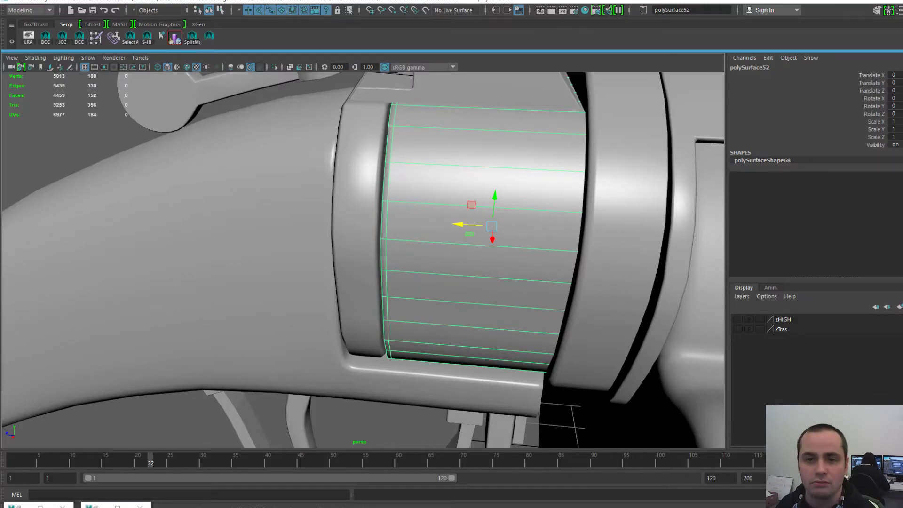
{"action": "left_click", "coordinate": [362, 254]}
{"action": "left_click", "coordinate": [423, 259]}
{"action": "left_click", "coordinate": [361, 254]}
{"action": "left_click", "coordinate": [424, 259]}
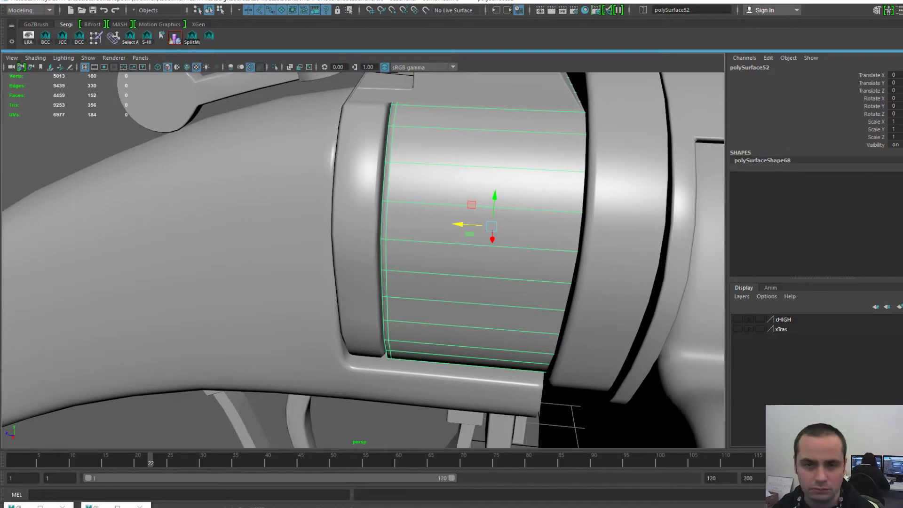
{"action": "right_click_drag", "start_coordinate": [423, 259], "coordinate": [357, 329], "text": "alt"}
{"action": "left_click", "coordinate": [264, 358]}
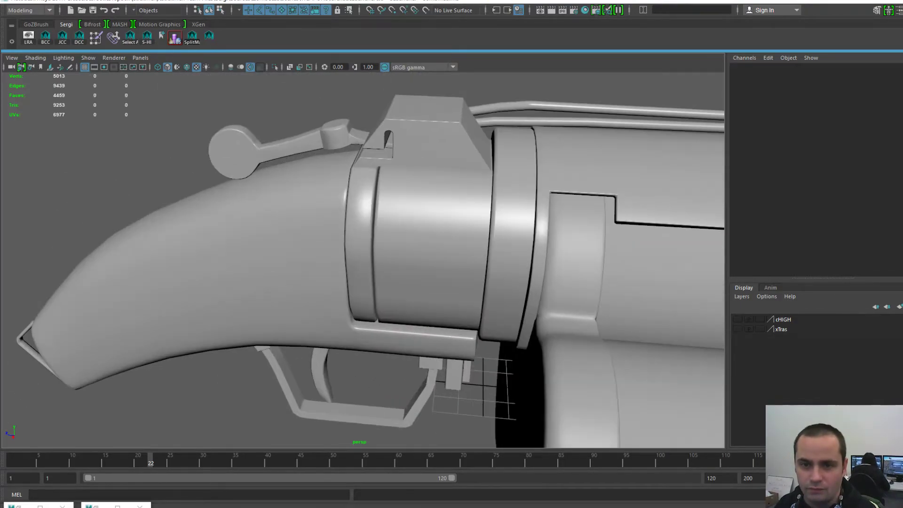
{"action": "left_click_drag", "start_coordinate": [358, 282], "coordinate": [292, 315], "text": "alt"}
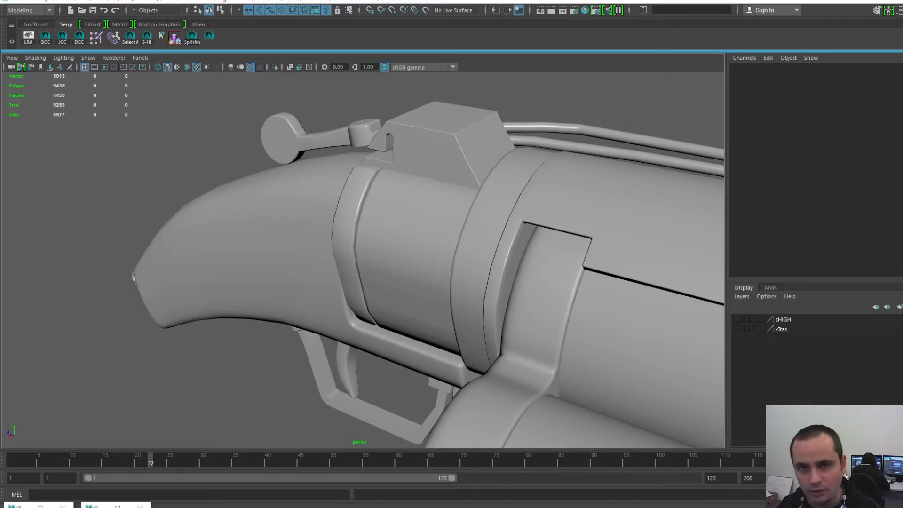
{"action": "scroll", "coordinate": [364, 261], "scroll_direction": "down", "scroll_amount": 7}
{"action": "middle_click_drag", "start_coordinate": [363, 260], "coordinate": [321, 228], "text": "alt"}
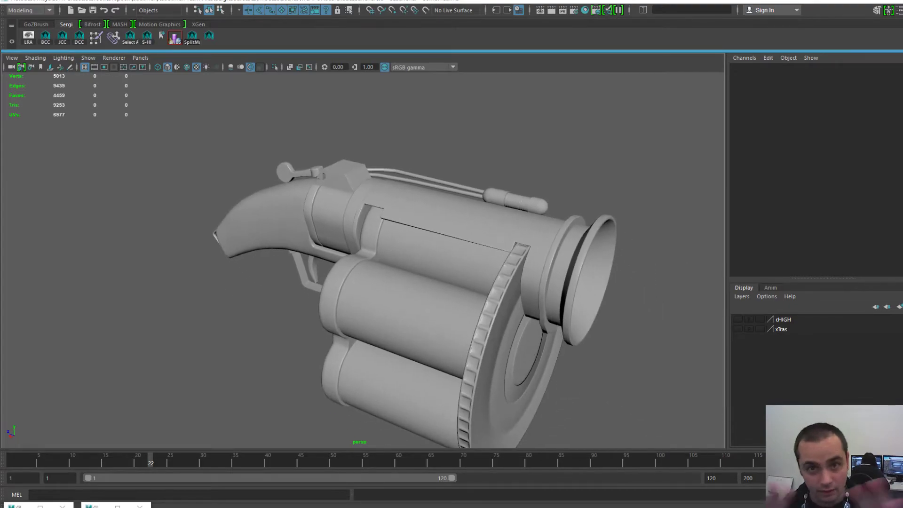
{"action": "scroll", "coordinate": [363, 260], "scroll_direction": "up", "scroll_amount": 4}
{"action": "left_click_drag", "start_coordinate": [321, 228], "coordinate": [398, 199], "text": "alt"}
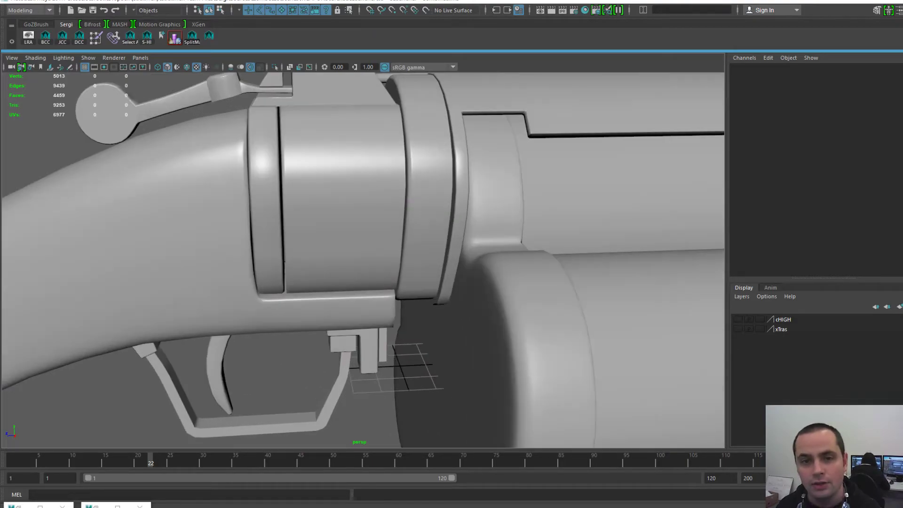
{"action": "right_click_drag", "start_coordinate": [362, 259], "coordinate": [438, 259], "text": "alt"}
{"action": "left_click_drag", "start_coordinate": [437, 259], "coordinate": [363, 263], "text": "alt"}
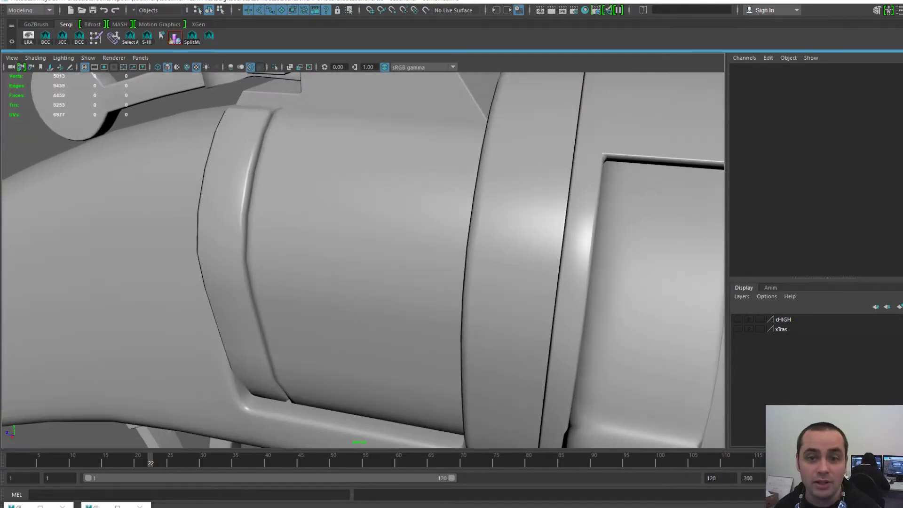
- Try selecting the curved band and adjacent cylinder, then reframe the view on the gun
{"action": "left_click", "coordinate": [226, 244]}
{"action": "left_click", "coordinate": [320, 250]}
{"action": "left_click", "coordinate": [226, 245]}
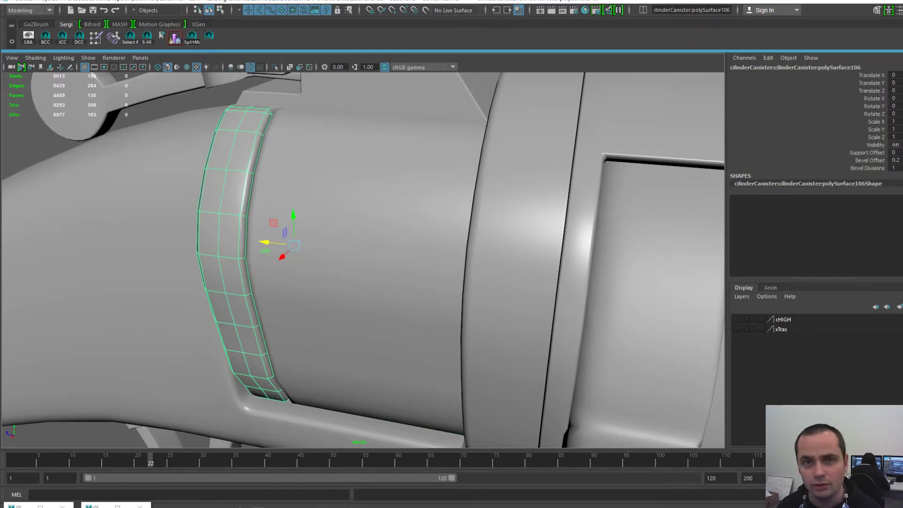
{"action": "right_click_drag", "start_coordinate": [291, 249], "coordinate": [226, 250], "text": "alt"}
{"action": "left_click", "coordinate": [198, 136]}
{"action": "mouse_move", "coordinate": [226, 188]}
{"action": "right_mouse_down", "text": "alt"}
{"action": "mouse_move", "coordinate": [287, 188]}
{"action": "mouse_move", "coordinate": [226, 188]}
{"action": "right_mouse_up", "text": "alt"}
{"action": "left_click_drag", "start_coordinate": [226, 188], "coordinate": [282, 217], "text": "alt"}
{"action": "right_click_drag", "start_coordinate": [283, 217], "coordinate": [320, 217], "text": "alt"}
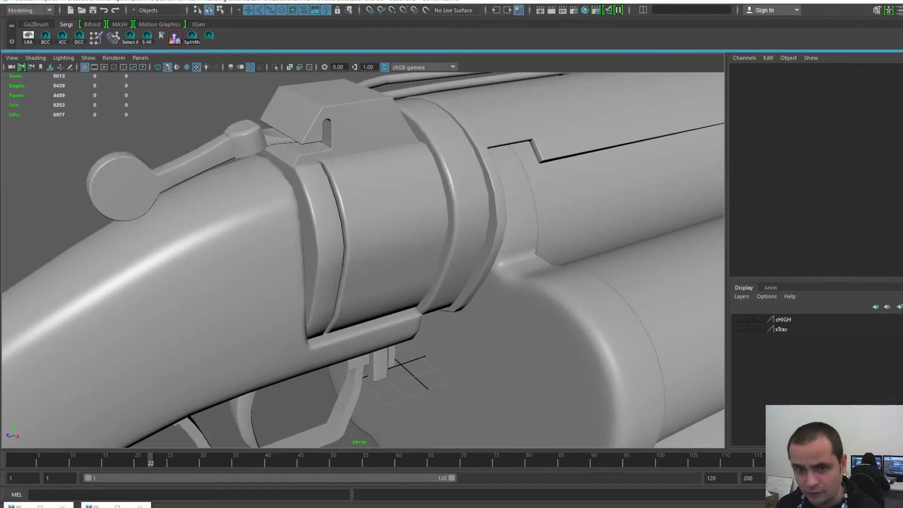
{"action": "left_click_drag", "start_coordinate": [320, 216], "coordinate": [289, 228], "text": "alt"}
- Select ring polySurface106, comparing it against ring polySurface58 and cylinder body polySurface52
{"action": "left_click", "coordinate": [300, 249]}
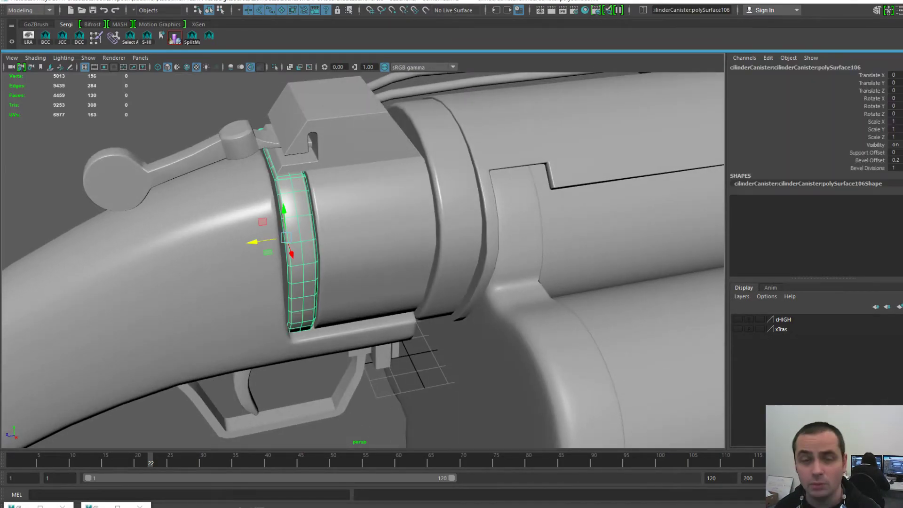
{"action": "middle_click_drag", "start_coordinate": [300, 249], "coordinate": [340, 268], "text": "alt"}
{"action": "left_click_drag", "start_coordinate": [340, 268], "coordinate": [299, 249], "text": "alt"}
{"action": "right_click_drag", "start_coordinate": [299, 249], "coordinate": [323, 222], "text": "alt"}
{"action": "key", "text": "space"}
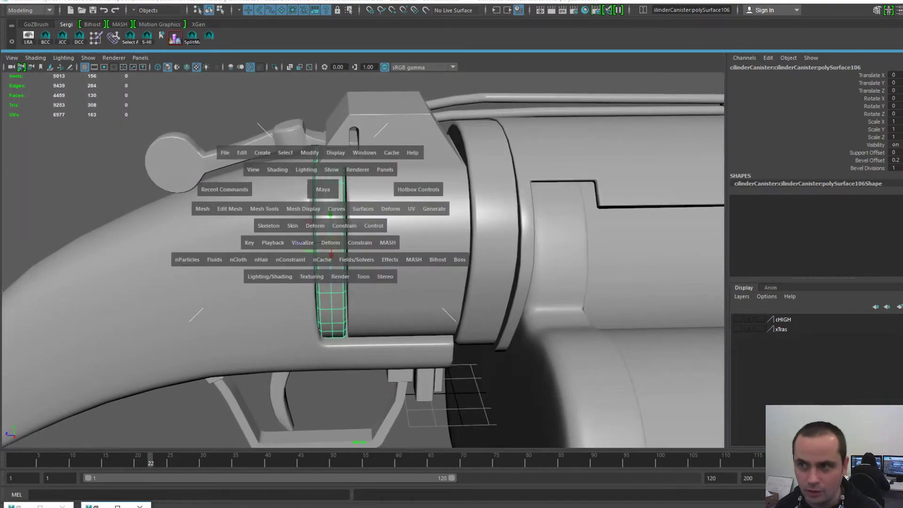
{"action": "left_click", "coordinate": [395, 268]}
{"action": "left_click", "coordinate": [333, 278]}
{"action": "left_click", "coordinate": [492, 262]}
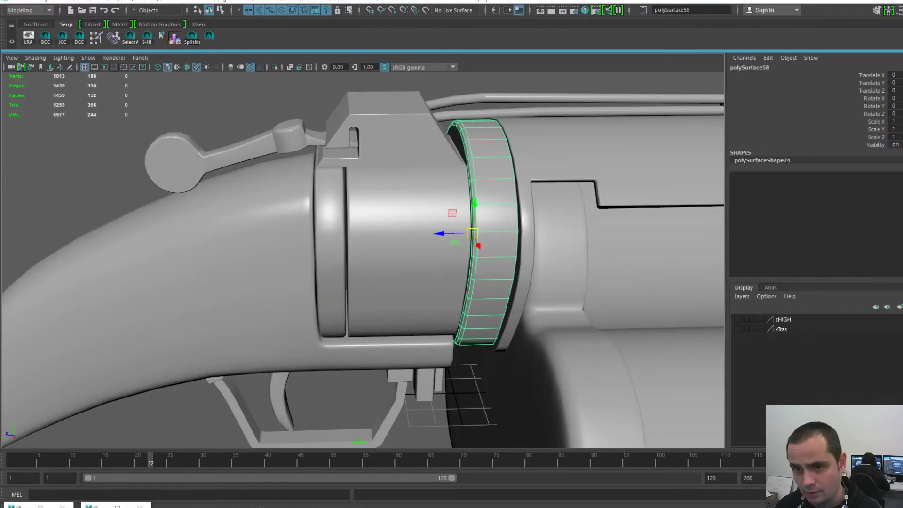
{"action": "left_click", "coordinate": [405, 269]}
{"action": "left_click", "coordinate": [332, 275]}
{"action": "left_click", "coordinate": [400, 270]}
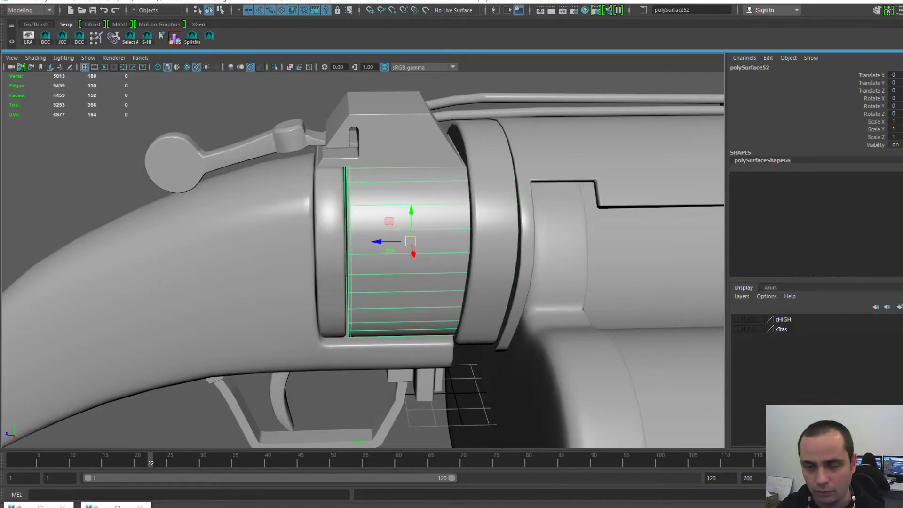
- Settle on the narrow ring piece and bring up the hotbox File menu
{"action": "left_click", "coordinate": [399, 144]}
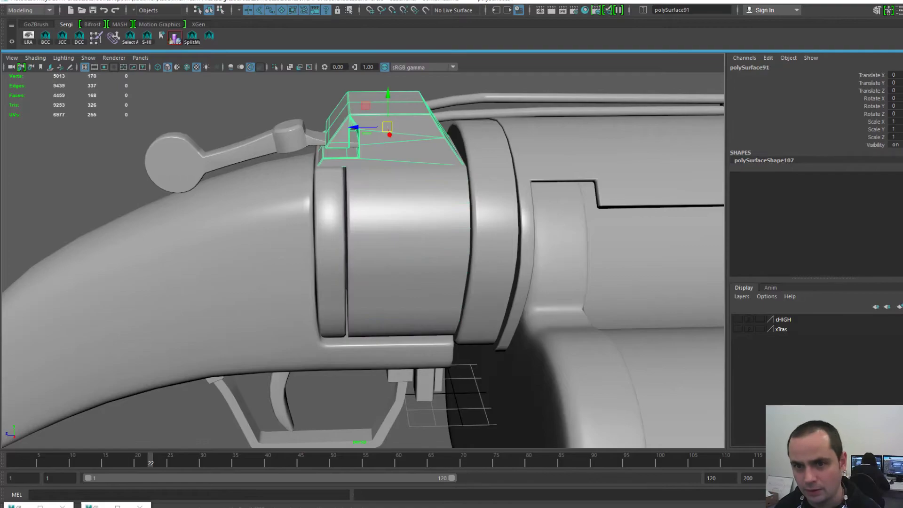
{"action": "scroll", "coordinate": [363, 260], "scroll_direction": "down", "scroll_amount": 1}
{"action": "left_click", "coordinate": [336, 245]}
{"action": "scroll", "coordinate": [336, 245], "scroll_direction": "up", "scroll_amount": 5}
{"action": "key", "text": "space"}
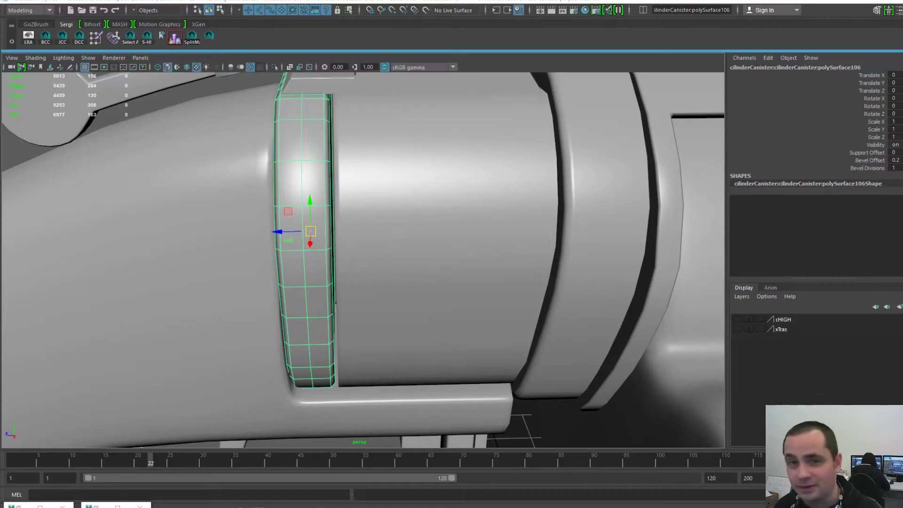
{"action": "left_click", "coordinate": [377, 122]}
{"action": "left_click", "coordinate": [311, 118]}
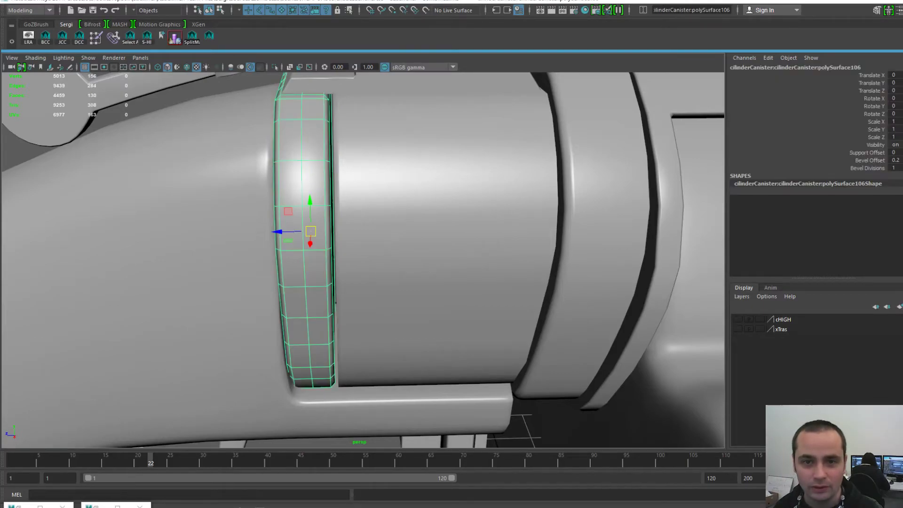
{"action": "key", "text": "space"}
{"action": "left_click", "coordinate": [245, 71]}
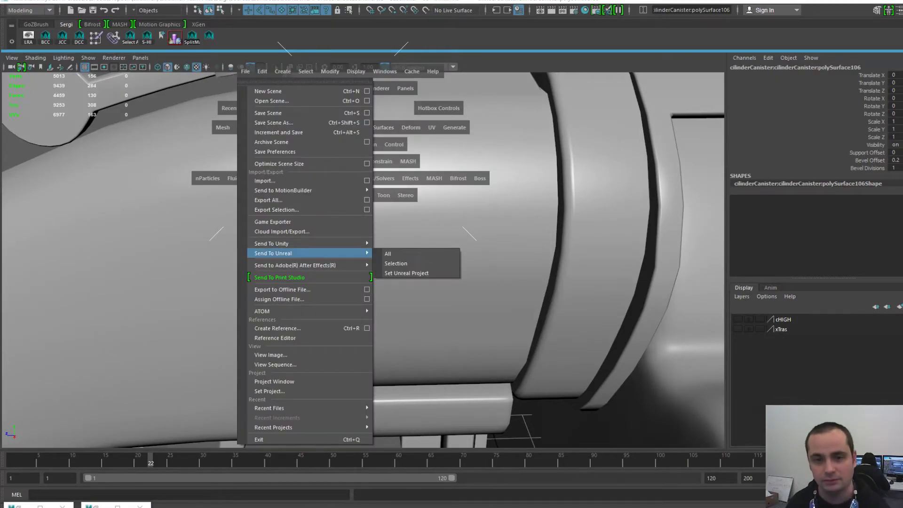
{"action": "left_click", "coordinate": [385, 71]}
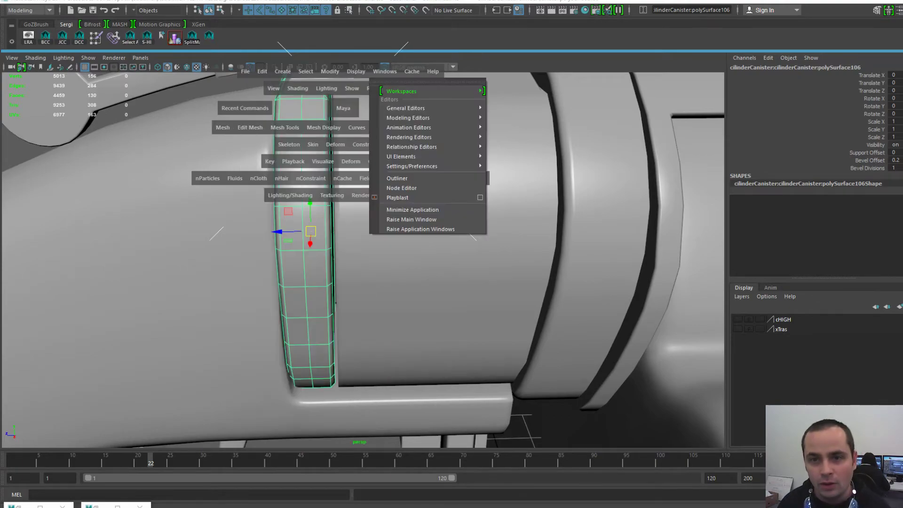
{"action": "mouse_move", "coordinate": [408, 118]}
{"action": "left_click", "coordinate": [510, 145]}
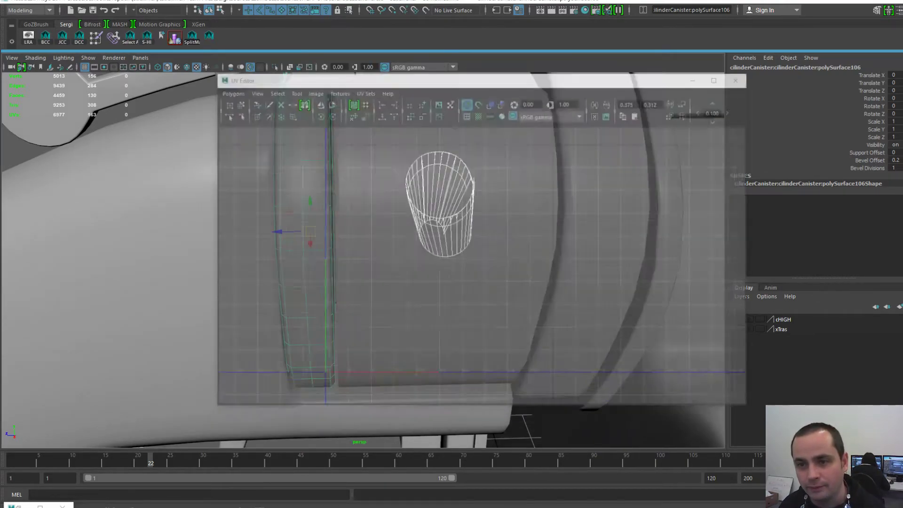
{"action": "middle_click_drag", "start_coordinate": [510, 145], "coordinate": [548, 225], "text": "alt"}
{"action": "right_click_drag", "start_coordinate": [548, 225], "coordinate": [586, 227], "text": "alt"}
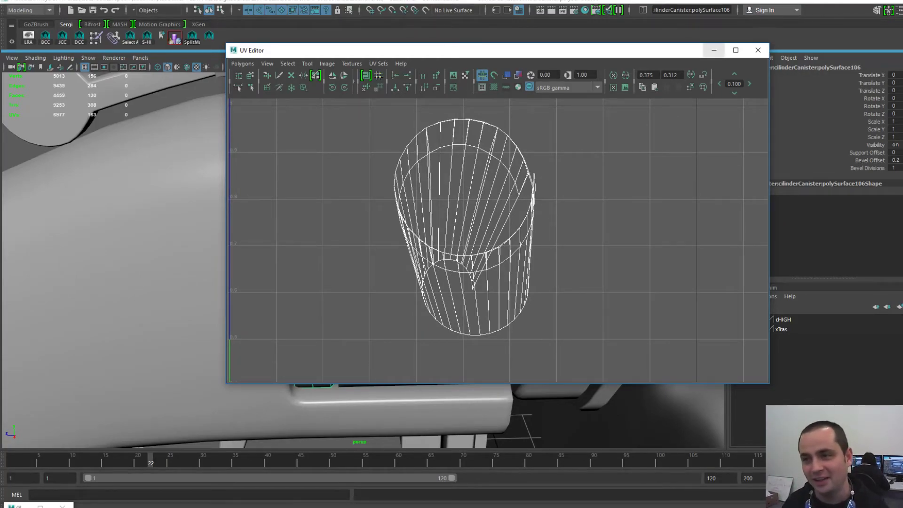
{"action": "left_click", "coordinate": [714, 50]}
{"action": "right_click_drag", "start_coordinate": [527, 203], "coordinate": [404, 210], "text": "alt"}
{"action": "left_click_drag", "start_coordinate": [404, 210], "coordinate": [499, 210], "text": "alt"}
{"action": "key", "text": "space"}
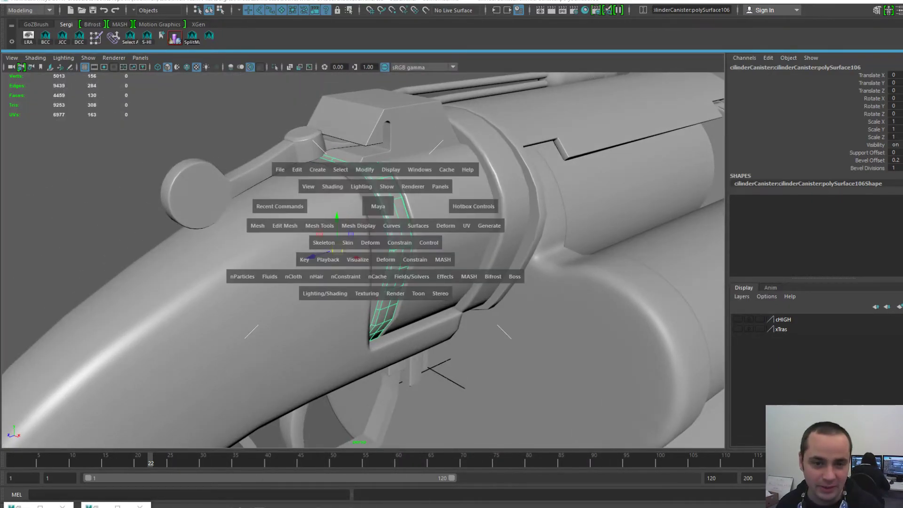
{"action": "left_click", "coordinate": [278, 169]}
{"action": "left_click", "coordinate": [325, 281]}
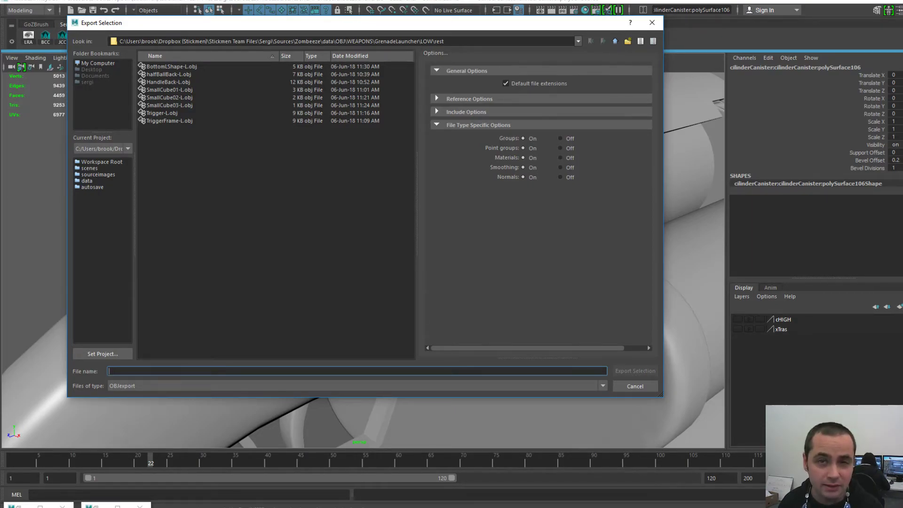
{"action": "left_click_drag", "start_coordinate": [338, 29], "coordinate": [769, 47]}
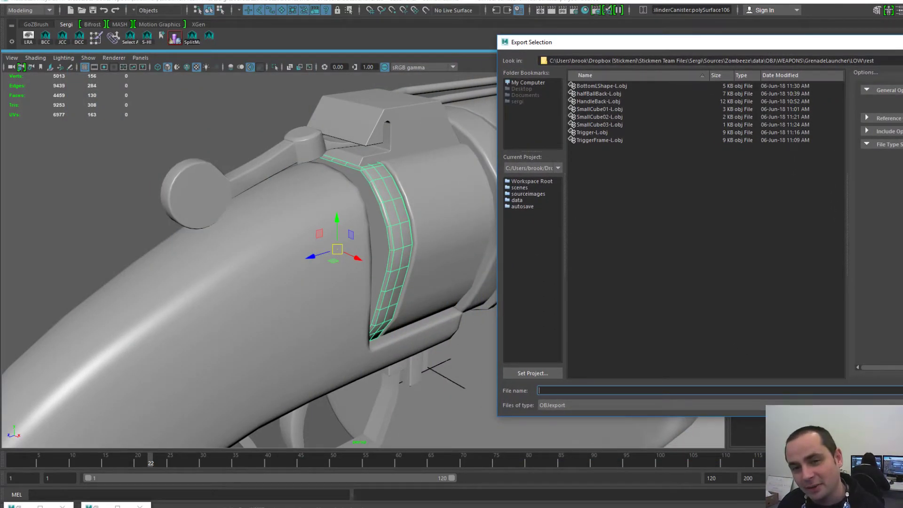
{"action": "left_click_drag", "start_coordinate": [558, 44], "coordinate": [275, 38]}
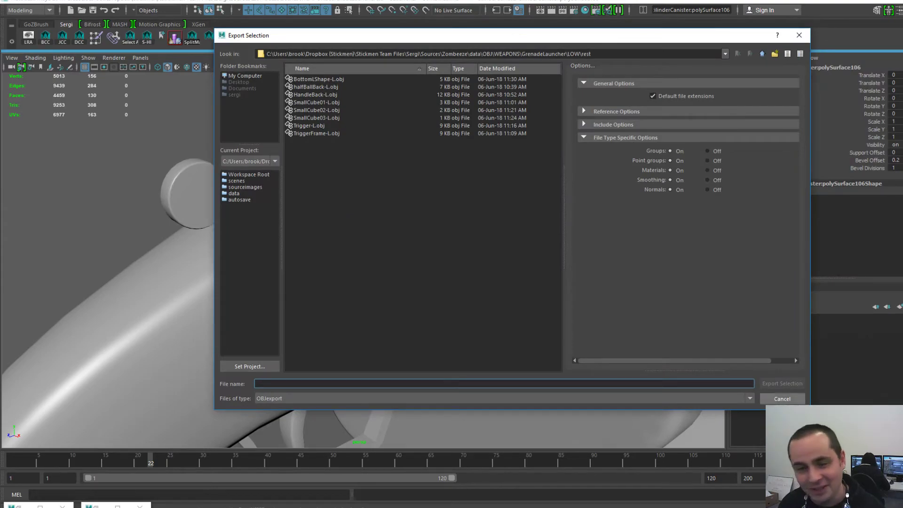
{"action": "left_click_drag", "start_coordinate": [371, 42], "coordinate": [674, 48]}
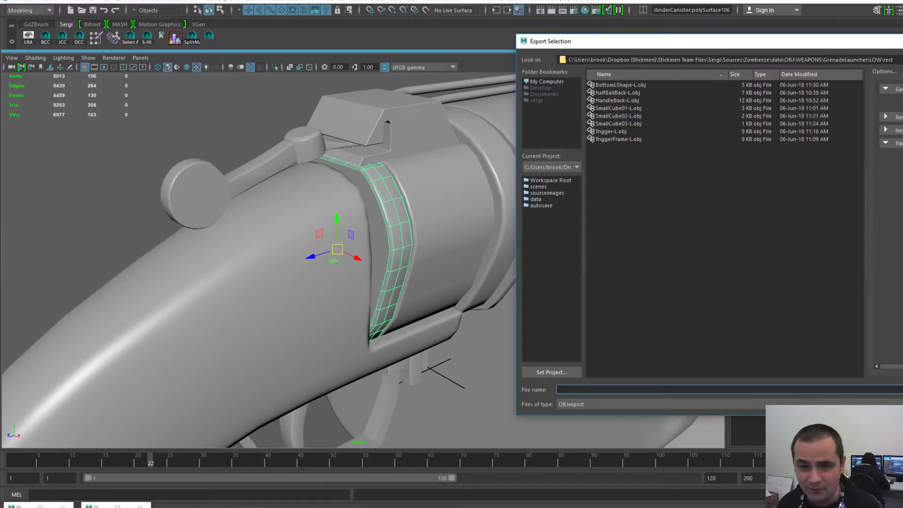
{"action": "left_click_drag", "start_coordinate": [600, 41], "coordinate": [585, 37]}
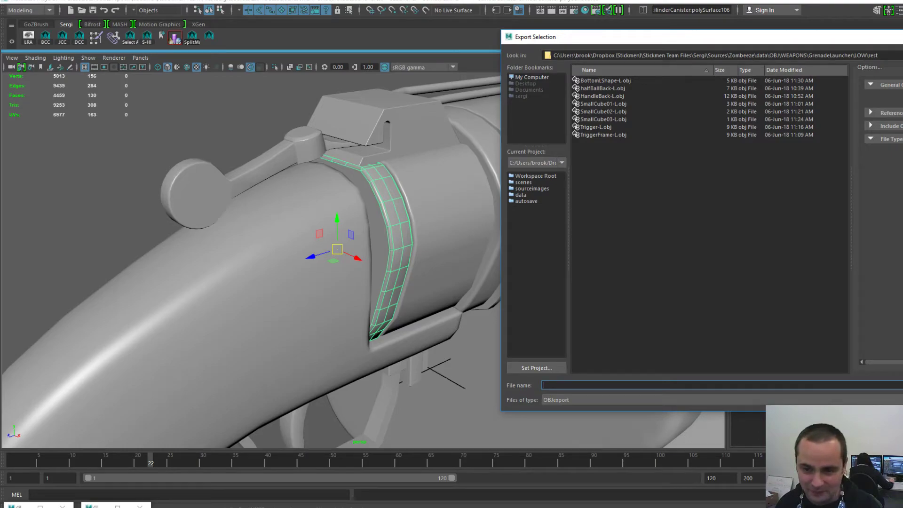
{"action": "left_click_drag", "start_coordinate": [576, 37], "coordinate": [565, 33]}
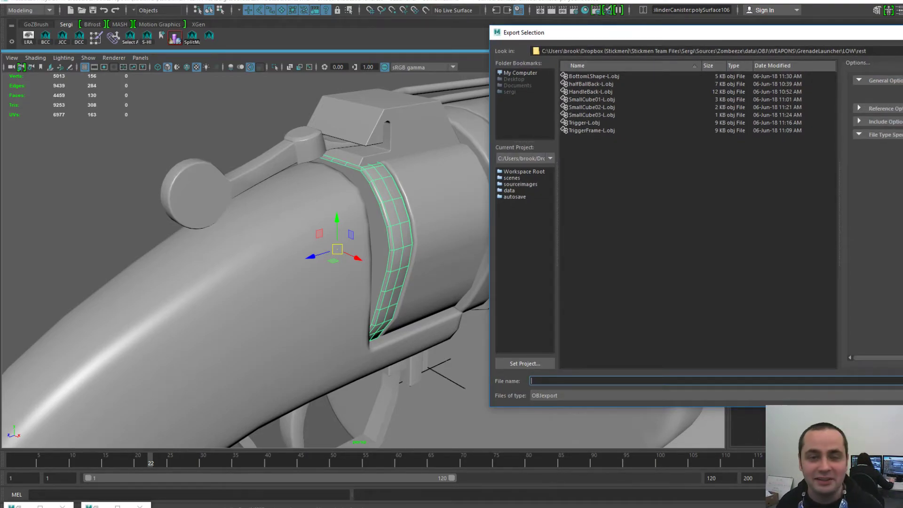
{"action": "left_click_drag", "start_coordinate": [545, 32], "coordinate": [583, 34]}
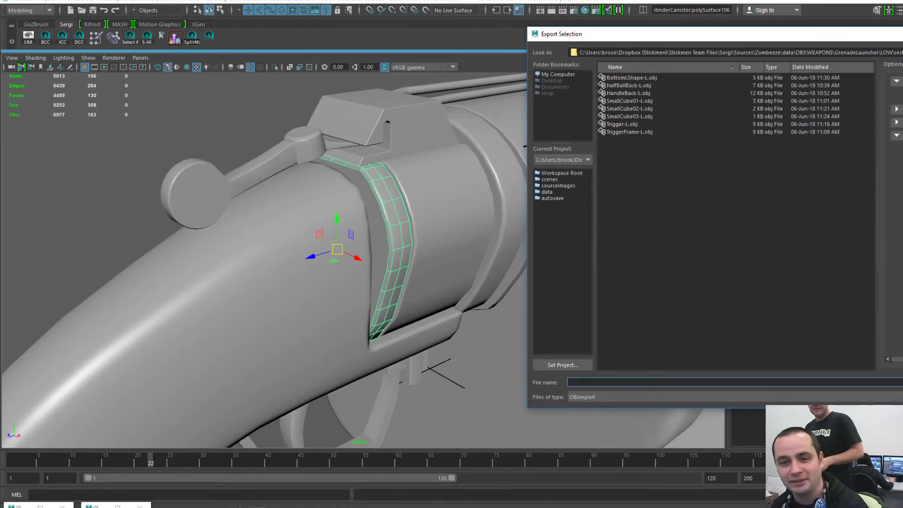
{"action": "left_click_drag", "start_coordinate": [581, 35], "coordinate": [553, 29]}
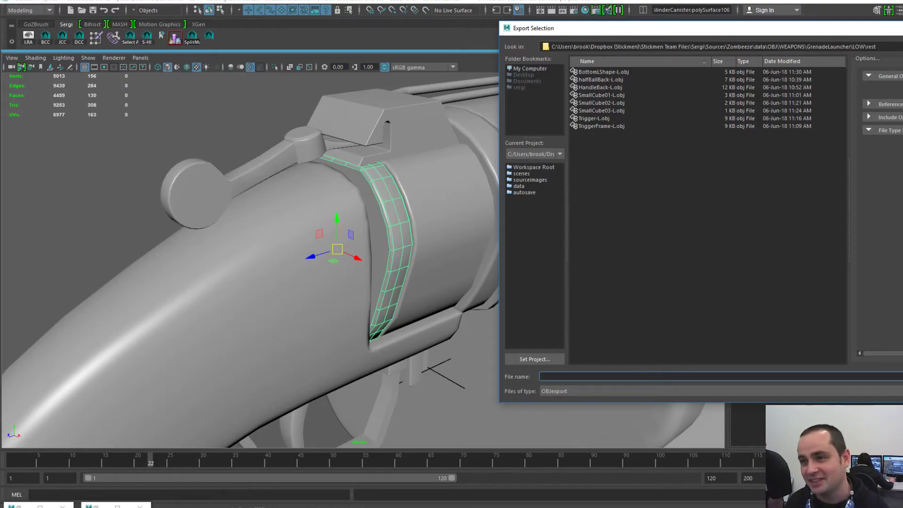
{"action": "left_click_drag", "start_coordinate": [554, 29], "coordinate": [418, 29]}
{"action": "left_click", "coordinate": [579, 48]}
{"action": "key", "text": "ctrl+a"}
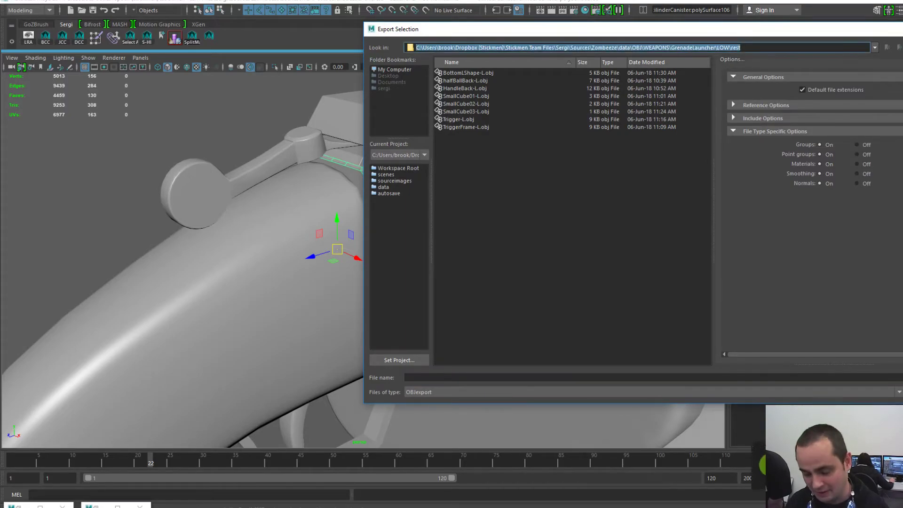
{"action": "left_click_drag", "start_coordinate": [802, 32], "coordinate": [744, 31]}
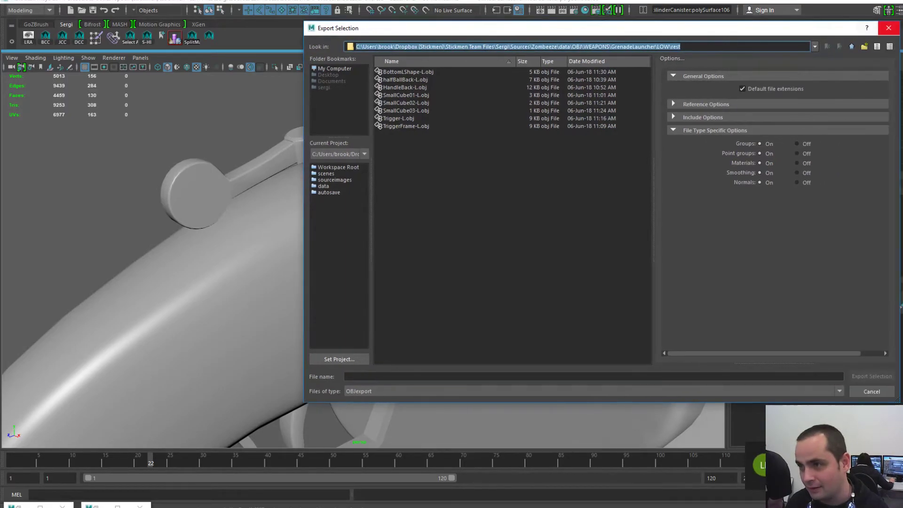
{"action": "left_click", "coordinate": [889, 28]}
{"action": "scroll", "coordinate": [363, 261], "scroll_direction": "down", "scroll_amount": 9}
{"action": "left_click_drag", "start_coordinate": [377, 264], "coordinate": [302, 236], "text": "alt"}
{"action": "scroll", "coordinate": [343, 254], "scroll_direction": "up", "scroll_amount": 8}
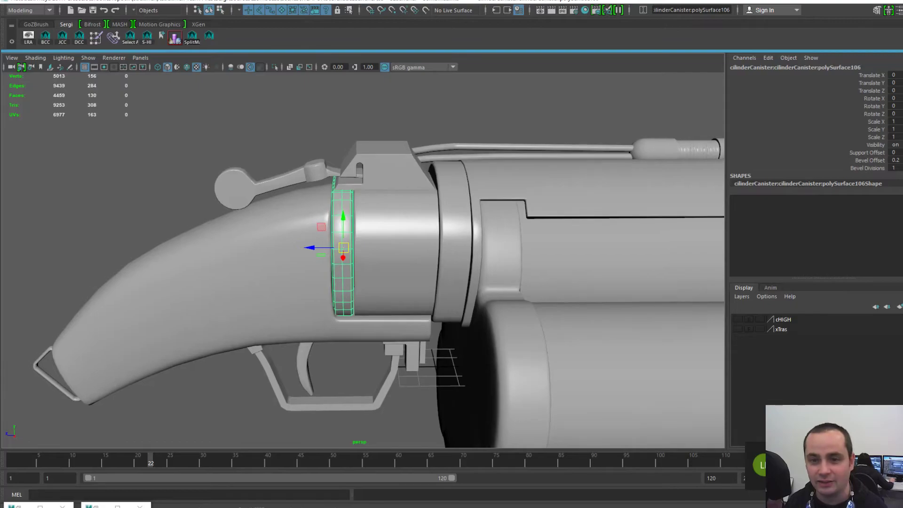
- Compare selections of the rear ring, front ring and middle cylinder pieces
{"action": "left_click", "coordinate": [382, 235], "text": "shift"}
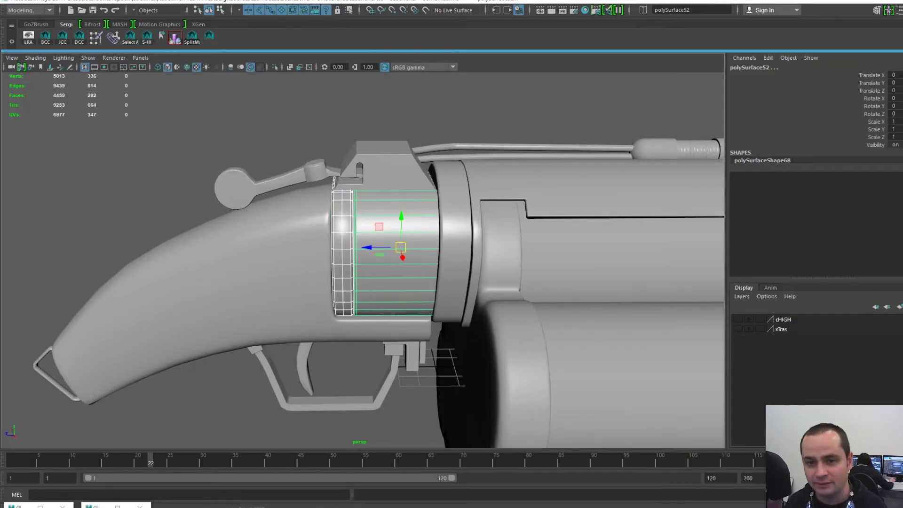
{"action": "left_click_drag", "start_coordinate": [376, 263], "coordinate": [339, 258], "text": "alt"}
{"action": "left_click", "coordinate": [417, 269]}
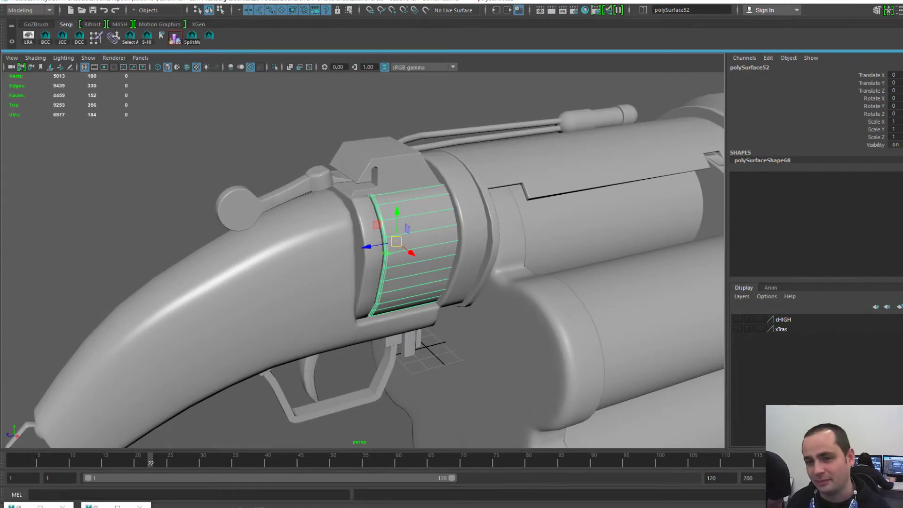
{"action": "left_click", "coordinate": [471, 221]}
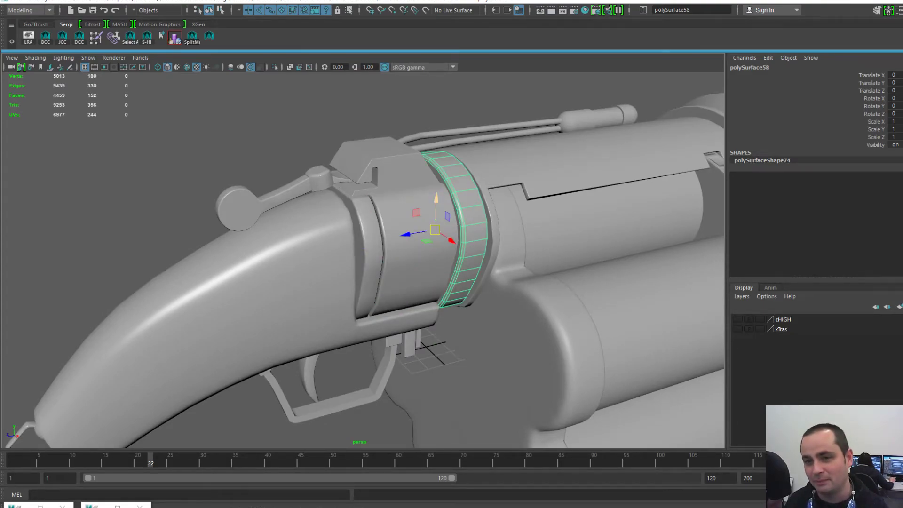
{"action": "left_click", "coordinate": [373, 250]}
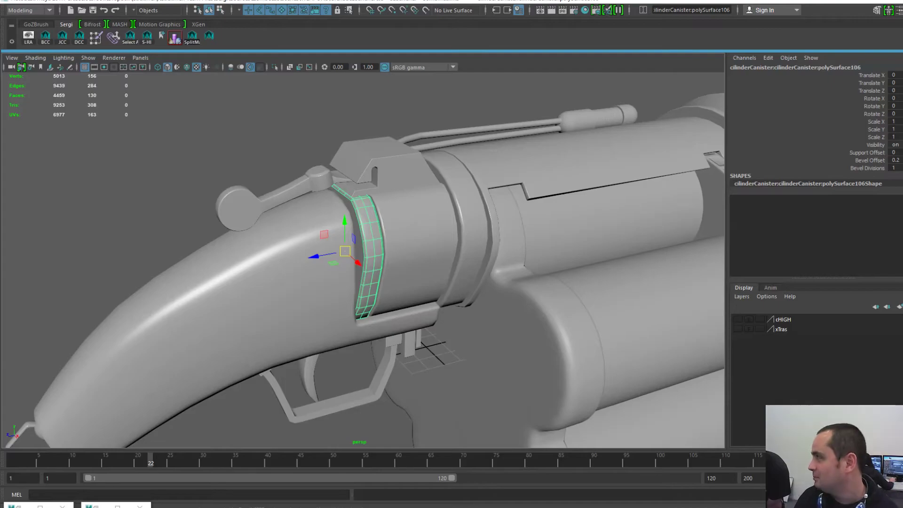
{"action": "left_click", "coordinate": [416, 254]}
{"action": "left_click", "coordinate": [472, 226]}
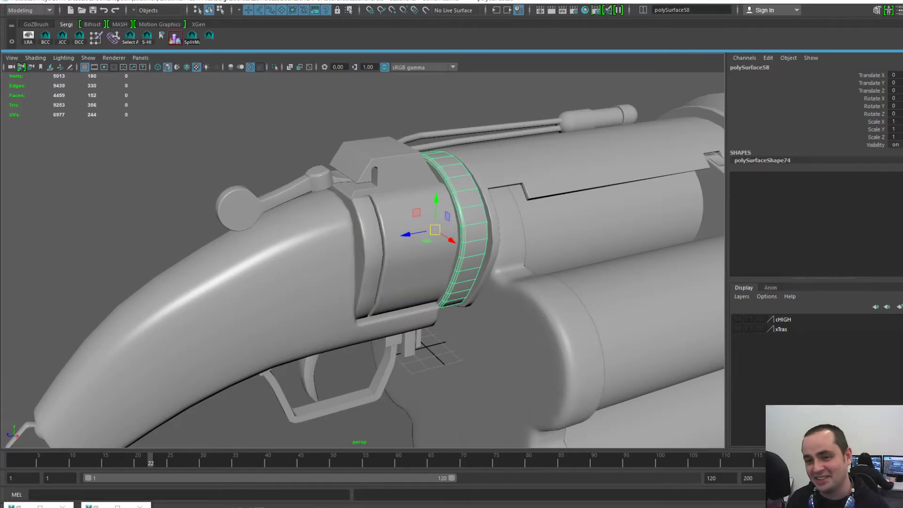
{"action": "middle_click_drag", "start_coordinate": [473, 226], "coordinate": [478, 211], "text": "alt"}
{"action": "right_click_drag", "start_coordinate": [478, 211], "coordinate": [527, 214], "text": "alt"}
{"action": "left_click", "coordinate": [387, 235]}
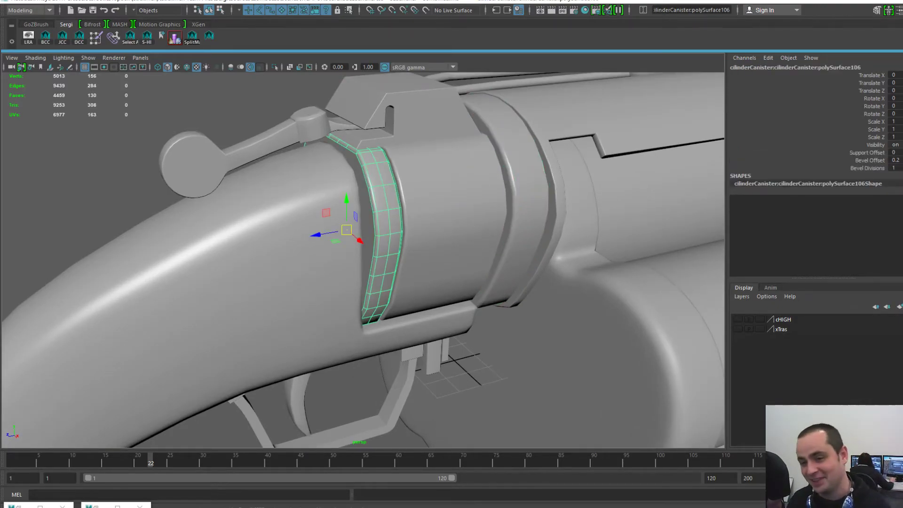
{"action": "right_click_drag", "start_coordinate": [387, 235], "coordinate": [364, 234], "text": "alt"}
{"action": "left_click_drag", "start_coordinate": [365, 235], "coordinate": [340, 231], "text": "alt"}
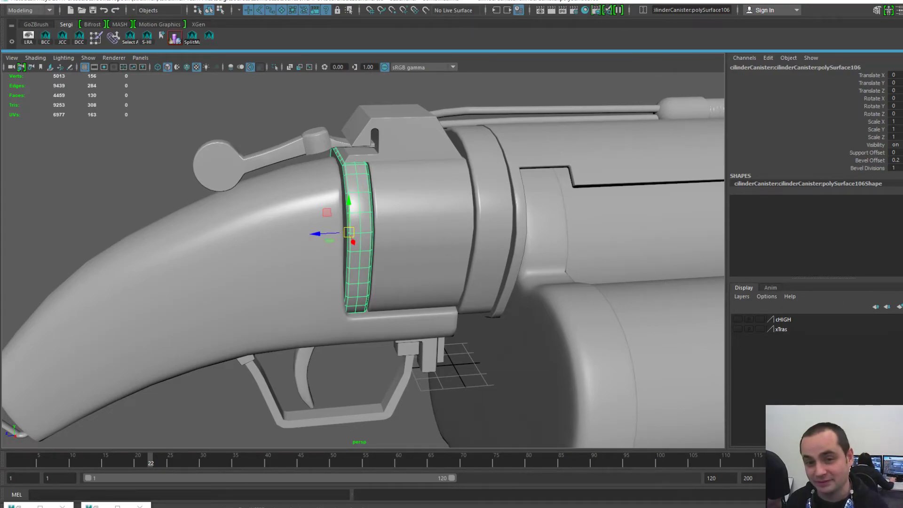
- Recentre the whole gun, briefly selecting the muzzle ring and barrel shell, then clear
{"action": "scroll", "coordinate": [330, 240], "scroll_direction": "up", "scroll_amount": 3}
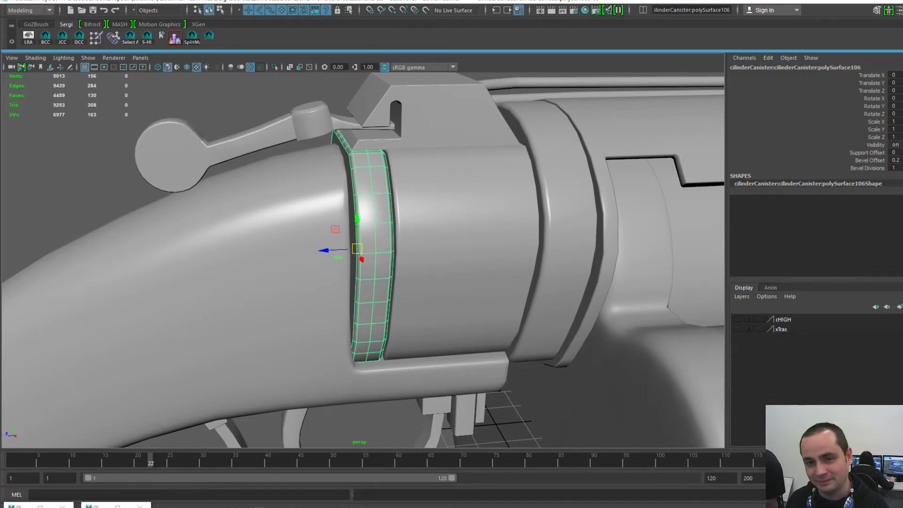
{"action": "scroll", "coordinate": [364, 260], "scroll_direction": "down", "scroll_amount": 5}
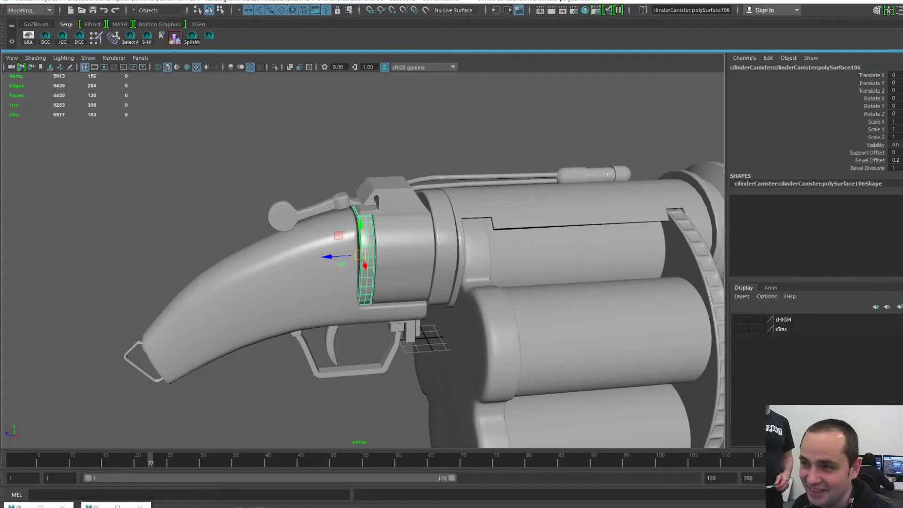
{"action": "middle_click_drag", "start_coordinate": [362, 259], "coordinate": [298, 256], "text": "alt"}
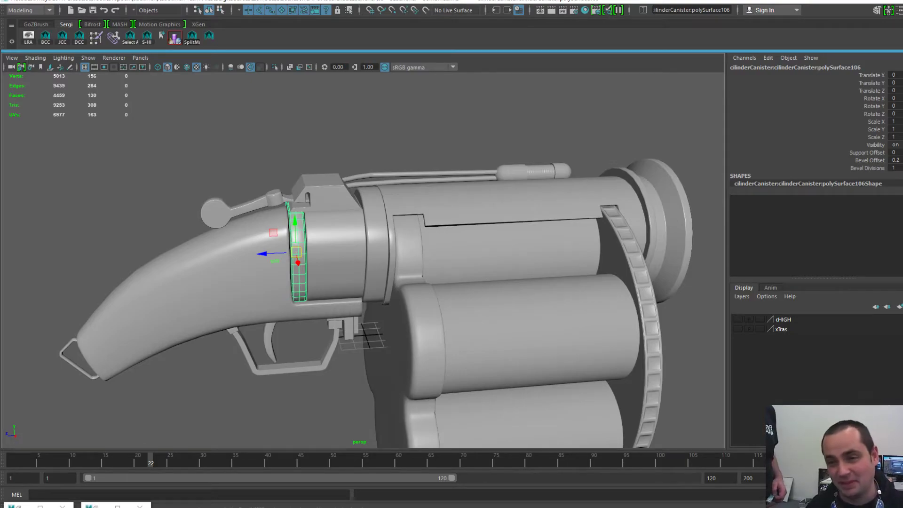
{"action": "left_click", "coordinate": [651, 215]}
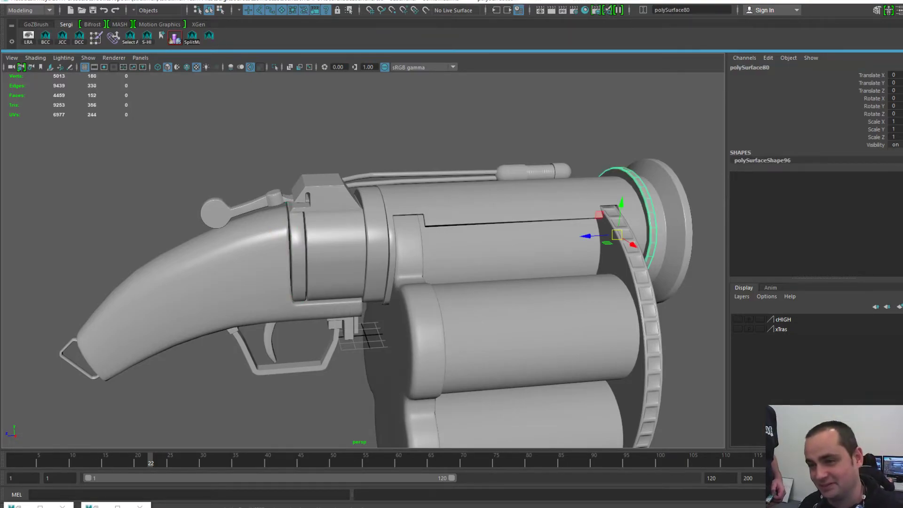
{"action": "left_click", "coordinate": [576, 200]}
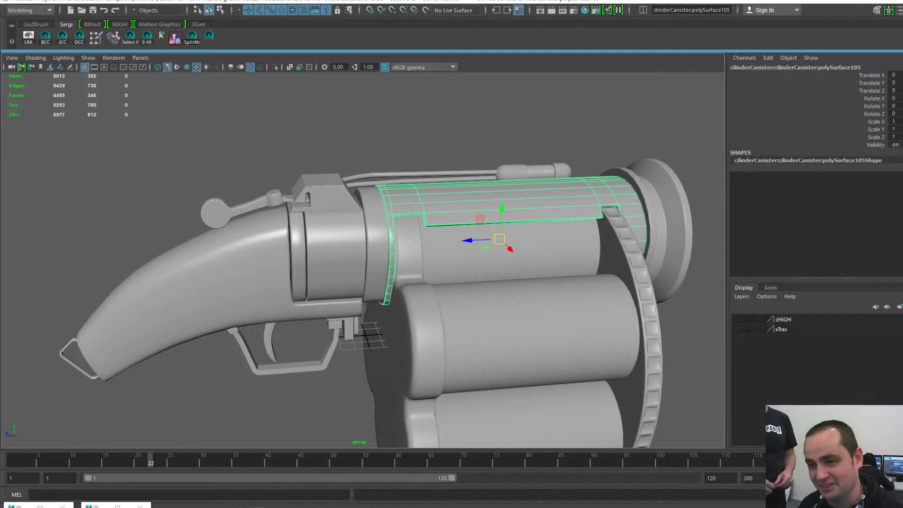
{"action": "left_click", "coordinate": [555, 127]}
{"action": "scroll", "coordinate": [363, 260], "scroll_direction": "down", "scroll_amount": 2}
{"action": "scroll", "coordinate": [362, 261], "scroll_direction": "up", "scroll_amount": 3}
{"action": "left_click_drag", "start_coordinate": [362, 235], "coordinate": [419, 247], "text": "alt"}
- Select the narrow band near the grip, frame it with F, and bring up File commands
{"action": "left_click", "coordinate": [312, 286]}
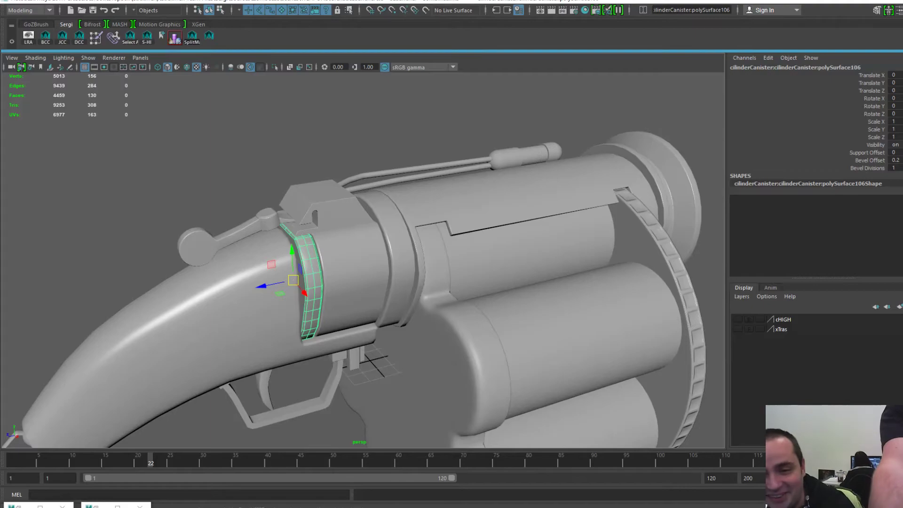
{"action": "left_click", "coordinate": [354, 282]}
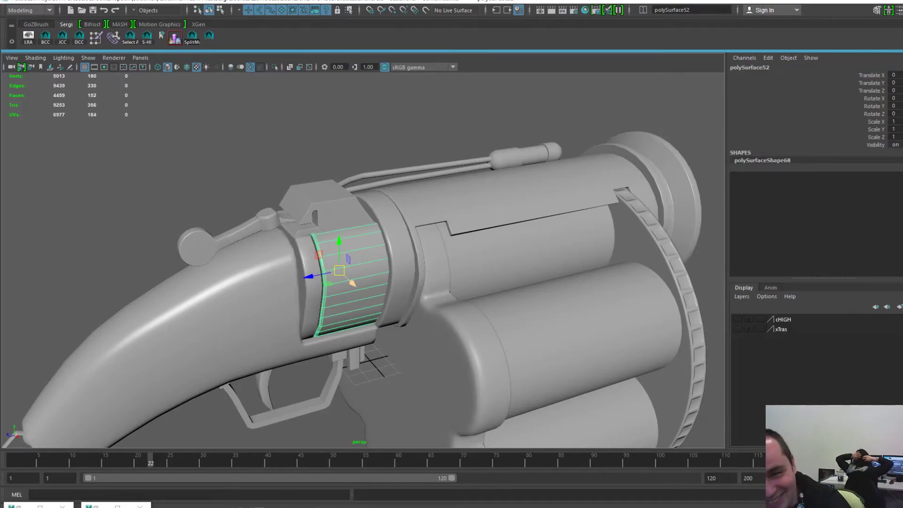
{"action": "left_click", "coordinate": [309, 275]}
{"action": "right_click_drag", "start_coordinate": [309, 275], "coordinate": [341, 263], "text": "alt"}
{"action": "key", "text": "f"}
{"action": "middle_click_drag", "start_coordinate": [363, 260], "coordinate": [321, 290], "text": "alt"}
{"action": "right_click_drag", "start_coordinate": [321, 291], "coordinate": [359, 297], "text": "alt"}
{"action": "middle_click_drag", "start_coordinate": [358, 297], "coordinate": [360, 248], "text": "alt"}
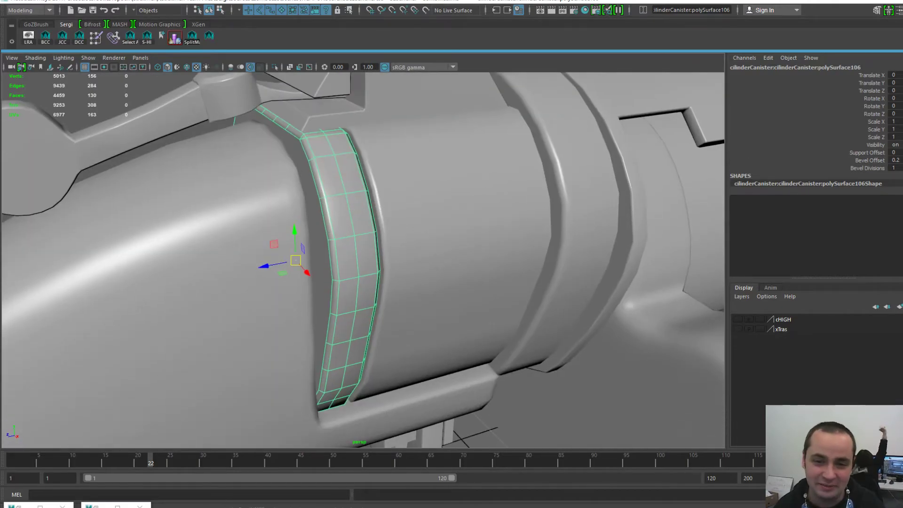
{"action": "key", "text": "space"}
{"action": "left_click", "coordinate": [262, 210]}
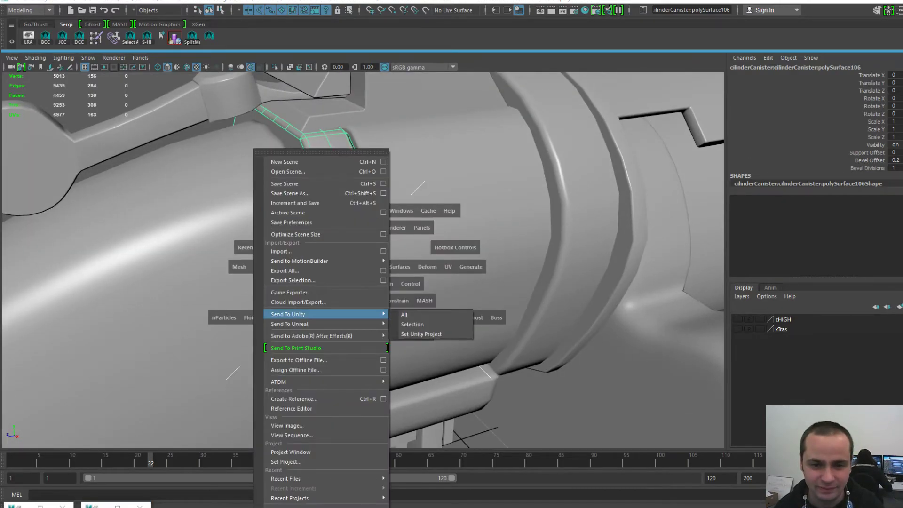
- Export only the selected band as BarrelBack01-L.obj via Export Selection
{"action": "left_click", "coordinate": [293, 281]}
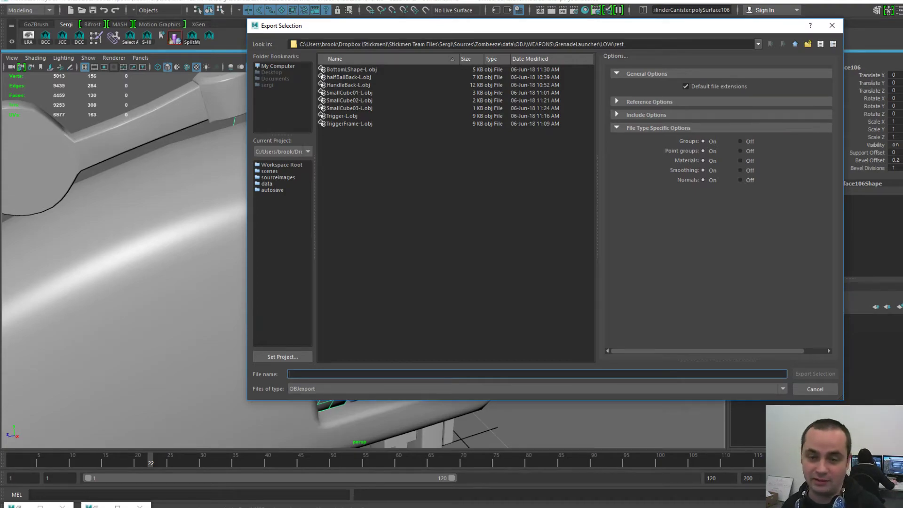
{"action": "type", "text": "Back"}
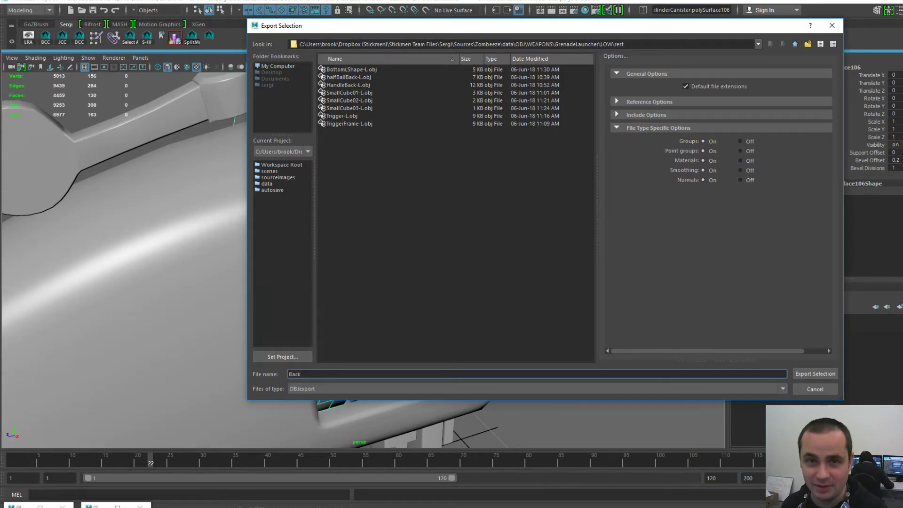
{"action": "key", "text": "BackSpace"}
{"action": "key", "text": "BackSpace"}
{"action": "key", "text": "BackSpace"}
{"action": "key", "text": "BackSpace"}
{"action": "type", "text": "BarrelBa"}
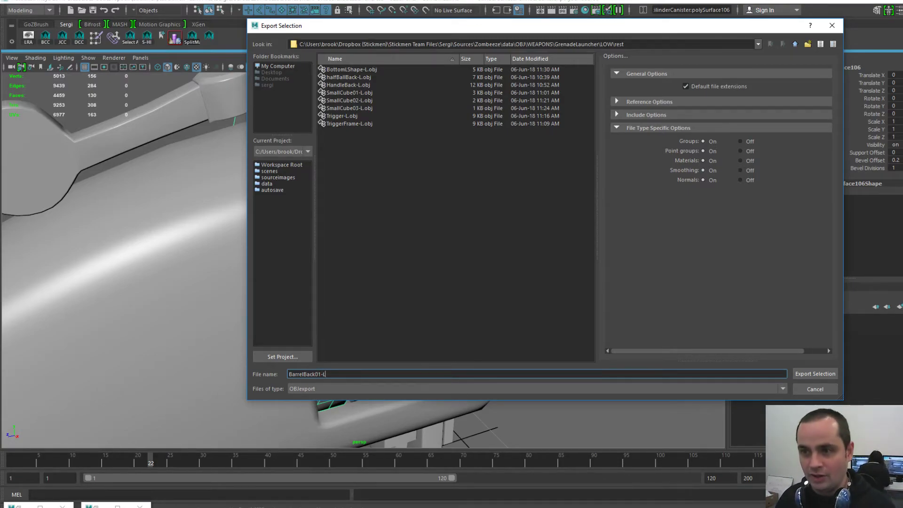
{"action": "key", "text": "Return"}
{"action": "scroll", "coordinate": [363, 260], "scroll_direction": "down", "scroll_amount": 3}
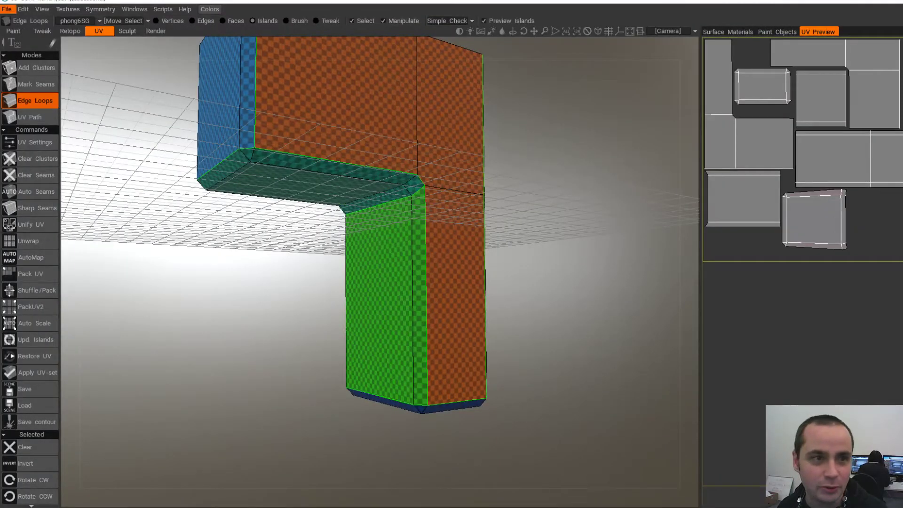
- Start a new scene without saving and choose UV Map Mesh
{"action": "left_click", "coordinate": [7, 9]}
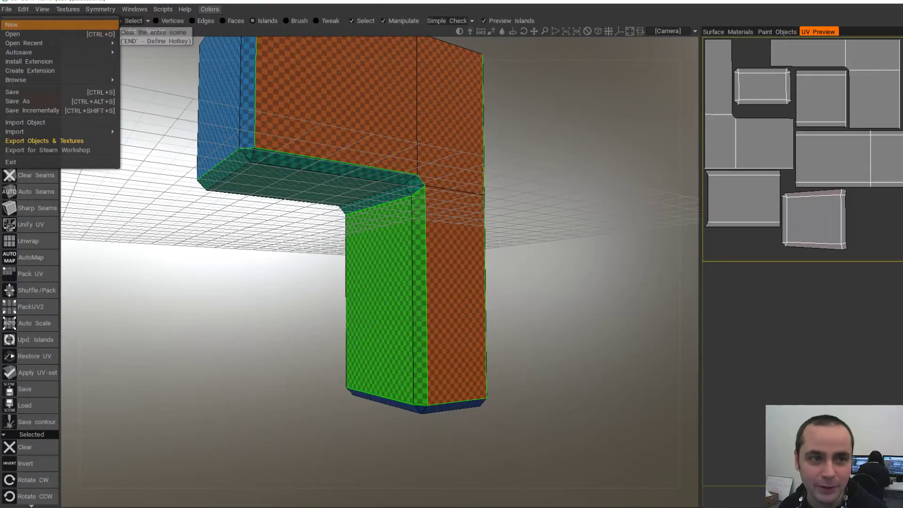
{"action": "left_click", "coordinate": [11, 24]}
{"action": "left_click", "coordinate": [378, 287]}
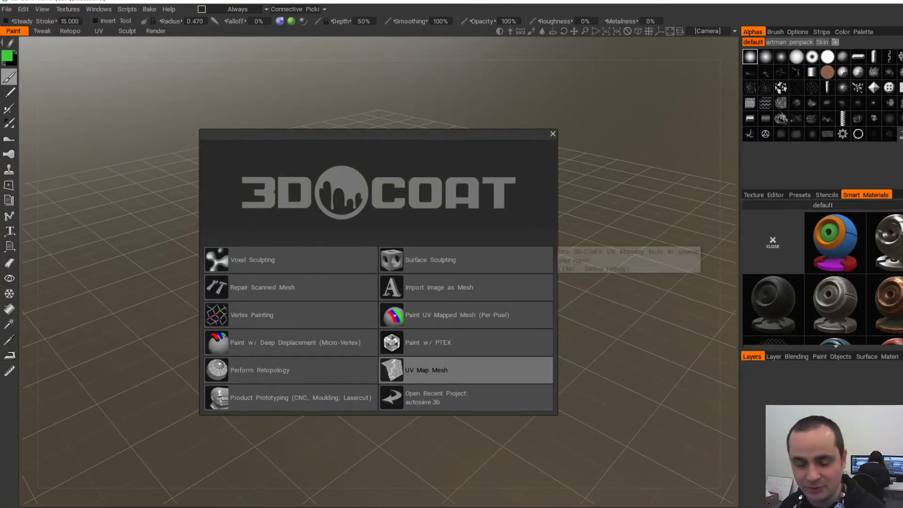
{"action": "left_click", "coordinate": [465, 370]}
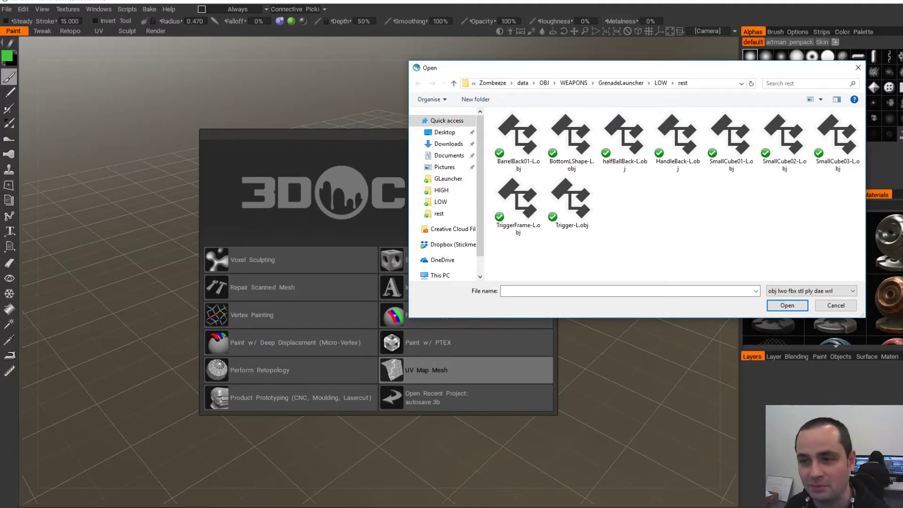
- Open BarrelBack01-L.obj and bring up its UV map typing options
{"action": "left_click", "coordinate": [571, 142]}
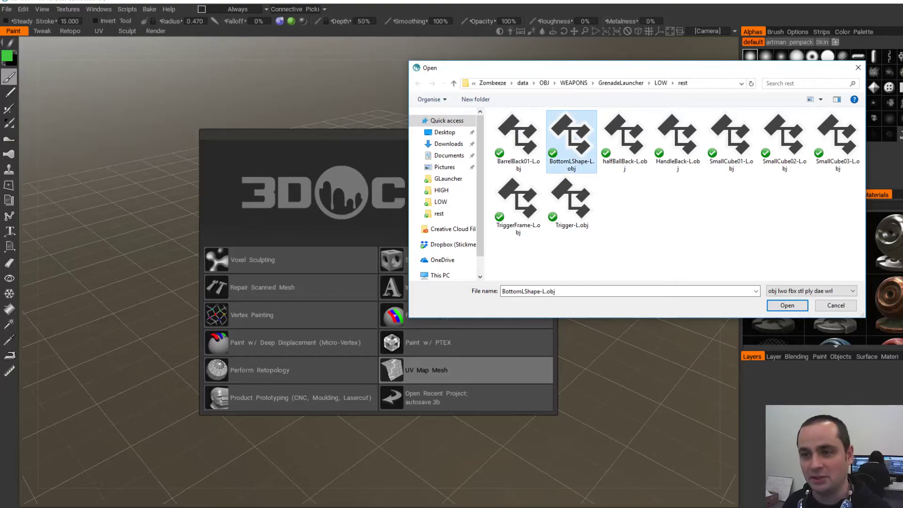
{"action": "left_click", "coordinate": [624, 141]}
{"action": "left_click", "coordinate": [678, 141]}
{"action": "left_click", "coordinate": [732, 141]}
{"action": "left_click", "coordinate": [678, 141]}
{"action": "left_click", "coordinate": [571, 141]}
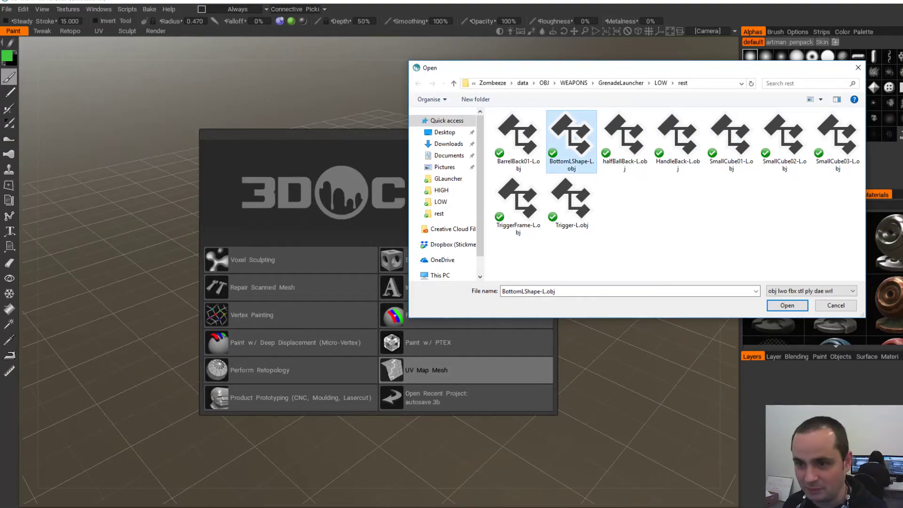
{"action": "key", "text": "Right"}
{"action": "key", "text": "Right"}
{"action": "key", "text": "Right"}
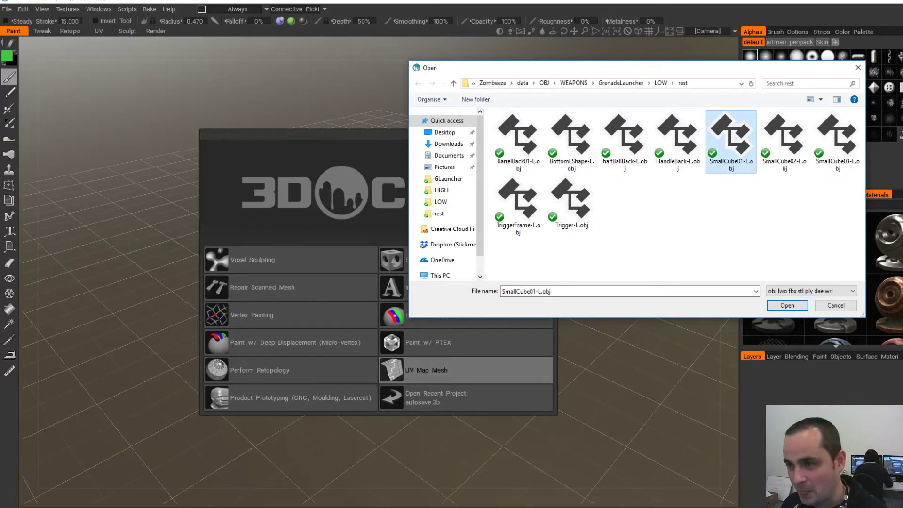
{"action": "key", "text": "Left"}
{"action": "key", "text": "Left"}
{"action": "key", "text": "Left"}
{"action": "key", "text": "Left"}
{"action": "key", "text": "Return"}
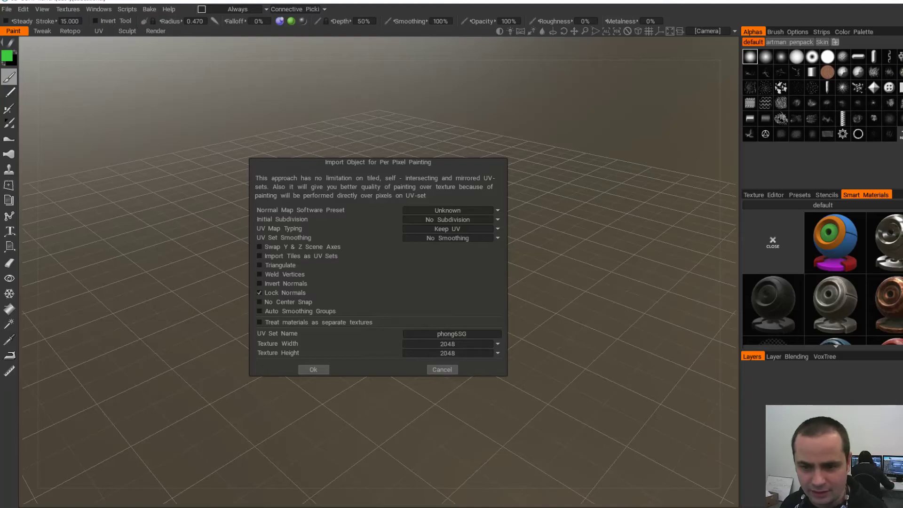
{"action": "left_click", "coordinate": [454, 230]}
- Import the disc with Auto-Mapping UVs and clear all its seams
{"action": "left_click", "coordinate": [429, 250]}
{"action": "left_click", "coordinate": [314, 370]}
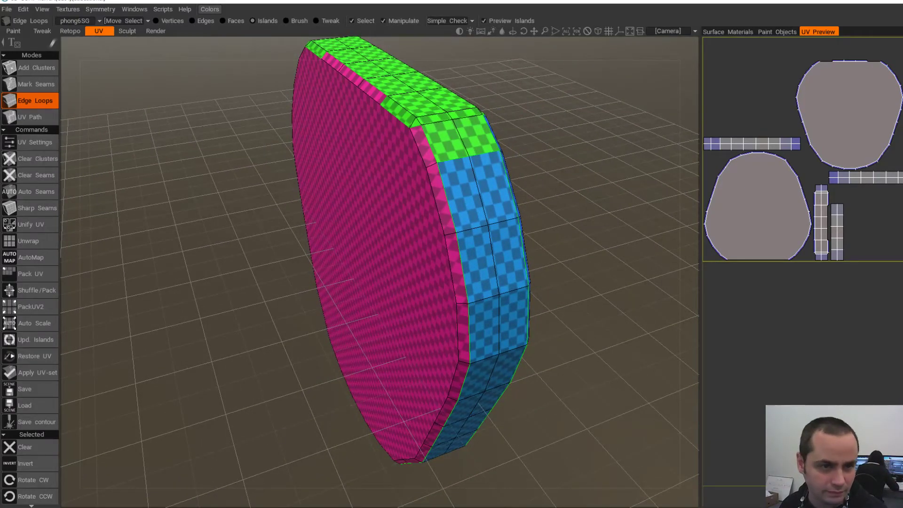
{"action": "left_click", "coordinate": [30, 175]}
- Mark seams on the top loop, the far face loop and a rim cross edge
{"action": "left_click_drag", "start_coordinate": [155, 225], "coordinate": [198, 224], "text": "alt"}
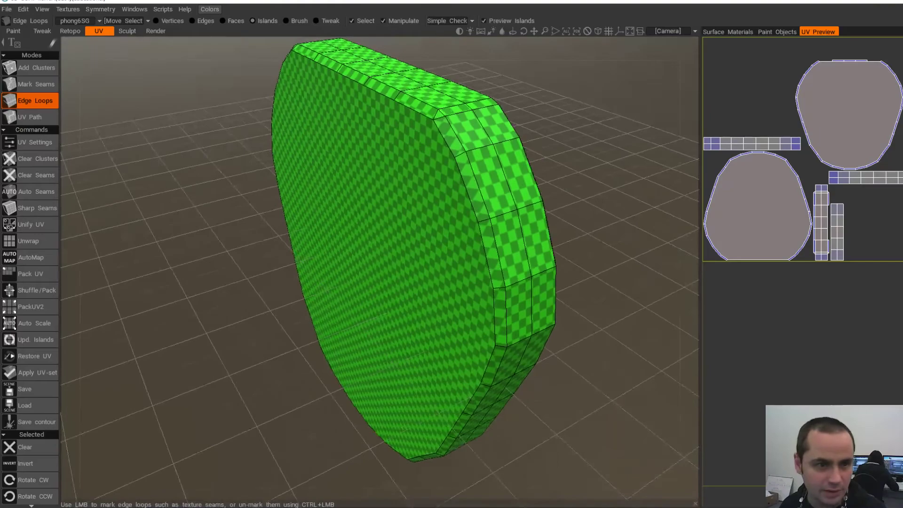
{"action": "left_click", "coordinate": [408, 97]}
{"action": "left_click_drag", "start_coordinate": [555, 160], "coordinate": [280, 169], "text": "alt"}
{"action": "left_click", "coordinate": [385, 120]}
{"action": "left_click", "coordinate": [365, 130]}
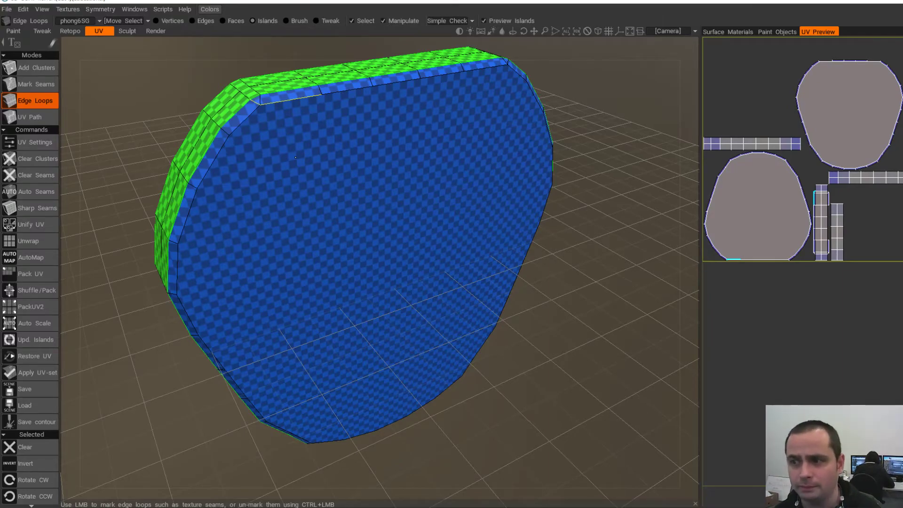
- Add seams on the vertical side edge and a loop splitting the rim band
{"action": "left_click_drag", "start_coordinate": [231, 207], "coordinate": [330, 278], "text": "alt"}
{"action": "left_click_drag", "start_coordinate": [301, 226], "coordinate": [212, 158], "text": "alt"}
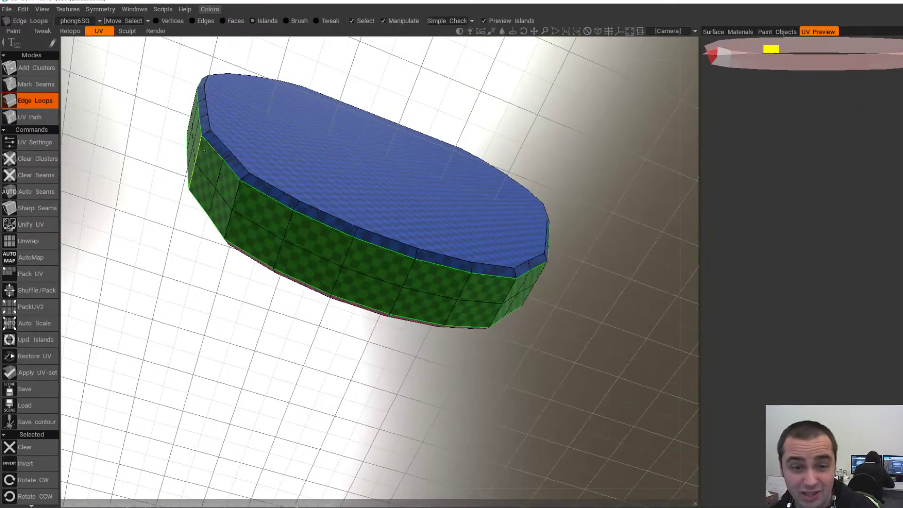
{"action": "left_click_drag", "start_coordinate": [381, 239], "coordinate": [454, 238], "text": "alt"}
{"action": "left_click", "coordinate": [532, 162]}
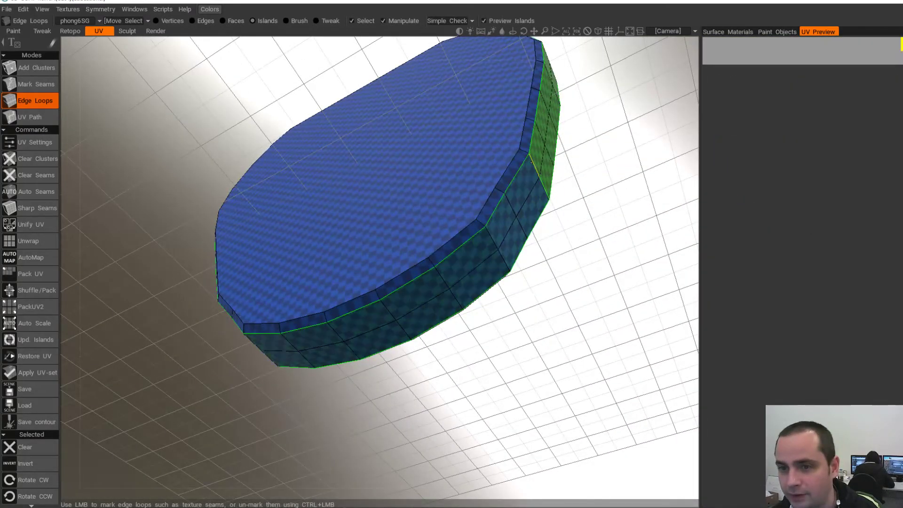
{"action": "left_click_drag", "start_coordinate": [532, 166], "coordinate": [489, 282], "text": "alt"}
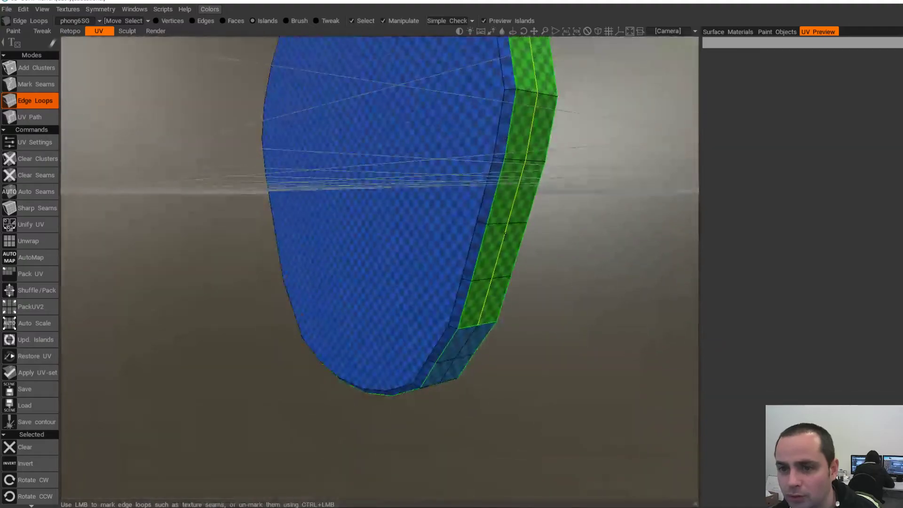
{"action": "middle_click_drag", "start_coordinate": [484, 188], "coordinate": [470, 391], "text": "alt"}
{"action": "left_click_drag", "start_coordinate": [471, 235], "coordinate": [414, 315], "text": "alt"}
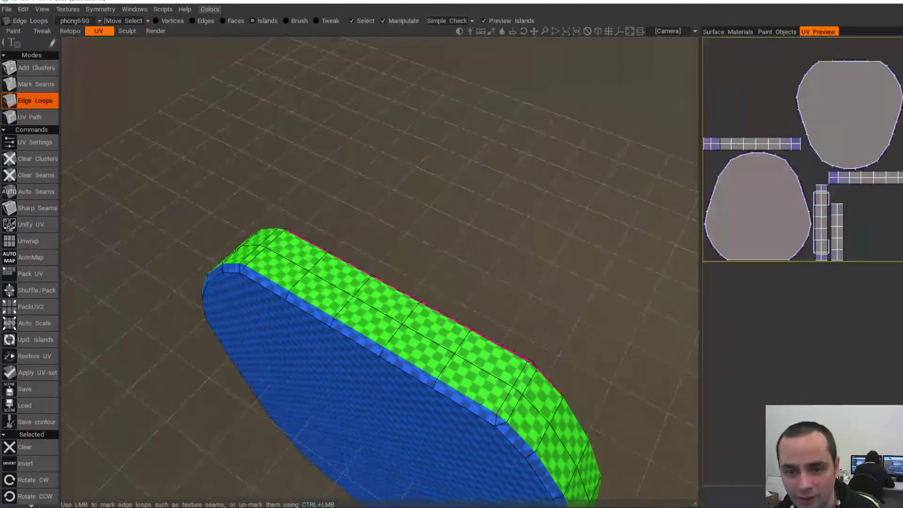
{"action": "middle_click_drag", "start_coordinate": [414, 316], "coordinate": [417, 269], "text": "alt"}
{"action": "left_click", "coordinate": [417, 267]}
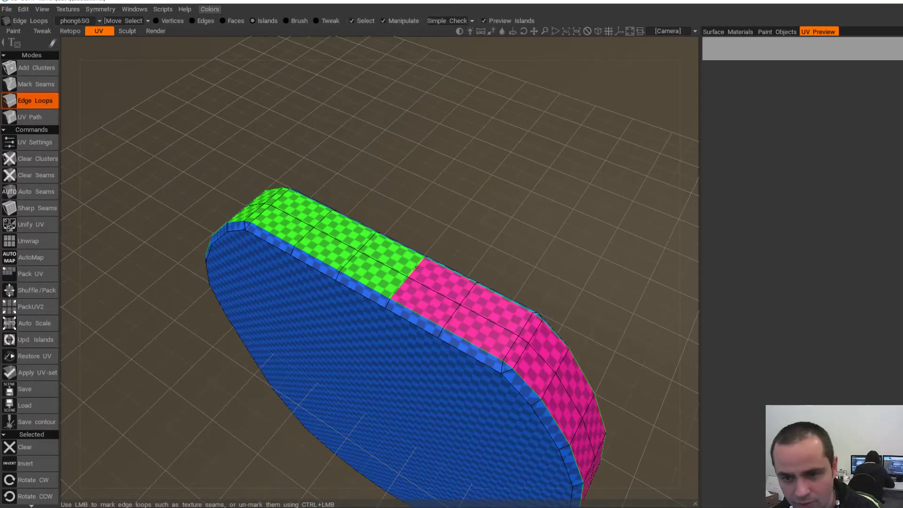
{"action": "left_click_drag", "start_coordinate": [291, 292], "coordinate": [330, 207], "text": "alt"}
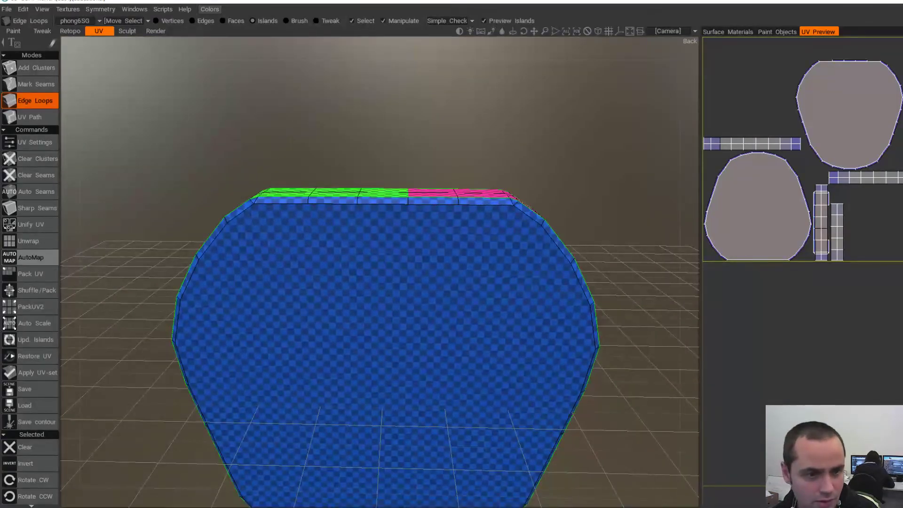
- Unwrap the marked islands twice, undoing each result
{"action": "left_click", "coordinate": [29, 241]}
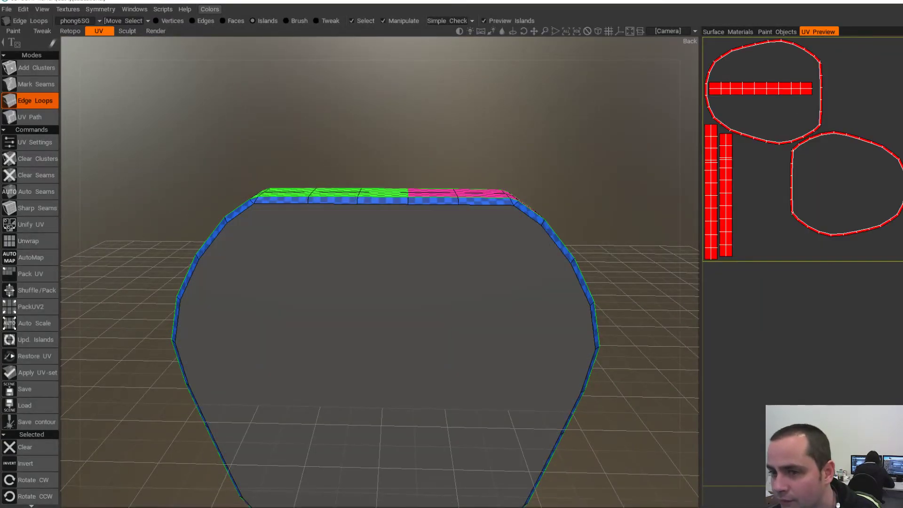
{"action": "scroll", "coordinate": [380, 272], "scroll_direction": "down", "scroll_amount": 4}
{"action": "middle_click_drag", "start_coordinate": [447, 278], "coordinate": [447, 217], "text": "alt"}
{"action": "left_click_drag", "start_coordinate": [447, 216], "coordinate": [365, 235], "text": "alt"}
{"action": "key", "text": "ctrl+z"}
{"action": "scroll", "coordinate": [393, 224], "scroll_direction": "up", "scroll_amount": 2}
{"action": "left_click", "coordinate": [30, 241]}
{"action": "mouse_move", "coordinate": [367, 244]}
{"action": "left_mouse_down", "text": "alt"}
{"action": "mouse_move", "coordinate": [414, 214]}
{"action": "mouse_move", "coordinate": [336, 165]}
{"action": "mouse_move", "coordinate": [400, 146]}
{"action": "mouse_move", "coordinate": [329, 221]}
{"action": "mouse_move", "coordinate": [377, 231]}
{"action": "left_mouse_up", "text": "alt"}
{"action": "key", "text": "ctrl+z"}
{"action": "scroll", "coordinate": [373, 163], "scroll_direction": "up", "scroll_amount": 3}
{"action": "scroll", "coordinate": [372, 164], "scroll_direction": "down", "scroll_amount": 2}
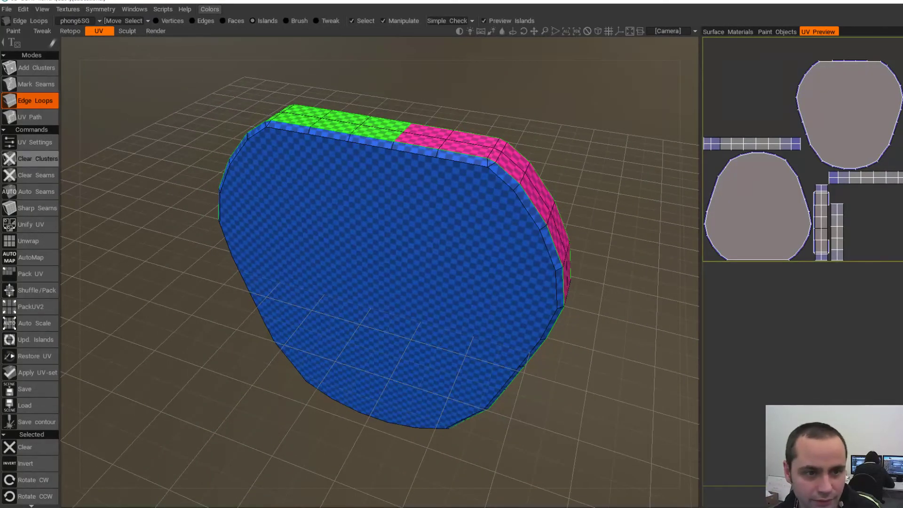
- Clear all seams, unwrap the disc as one island, then undo it
{"action": "left_click", "coordinate": [36, 175]}
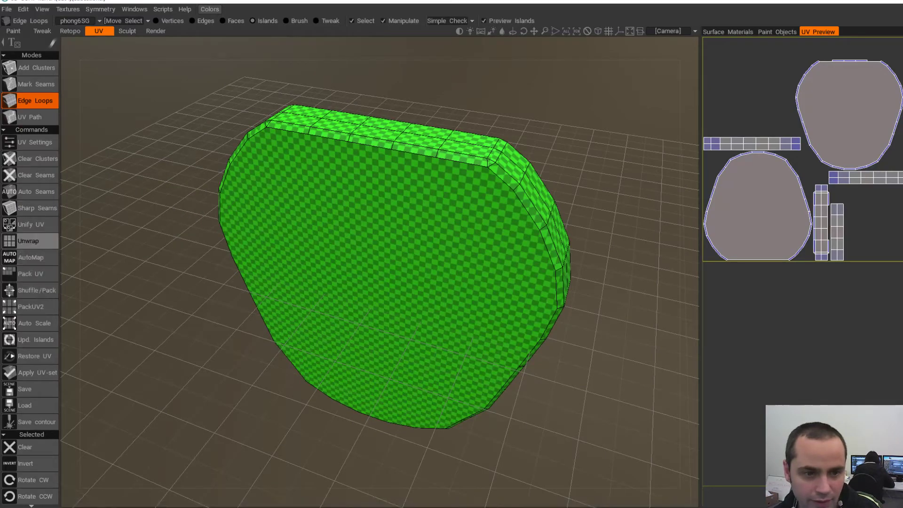
{"action": "left_click", "coordinate": [29, 242]}
{"action": "key", "text": "ctrl+z"}
{"action": "left_click_drag", "start_coordinate": [463, 226], "coordinate": [444, 200], "text": "alt"}
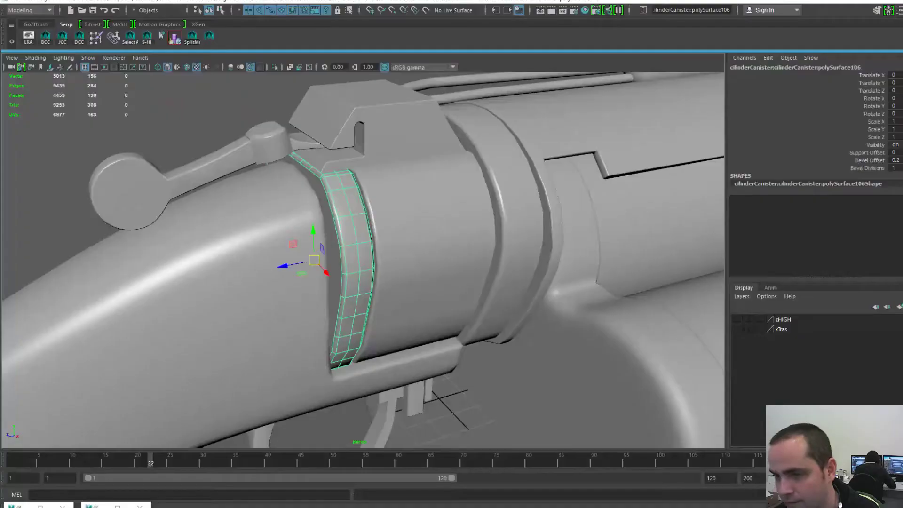
- Center the ring piece's pivot and lift it straight up above the gun
{"action": "key", "text": "space"}
{"action": "left_click", "coordinate": [307, 165]}
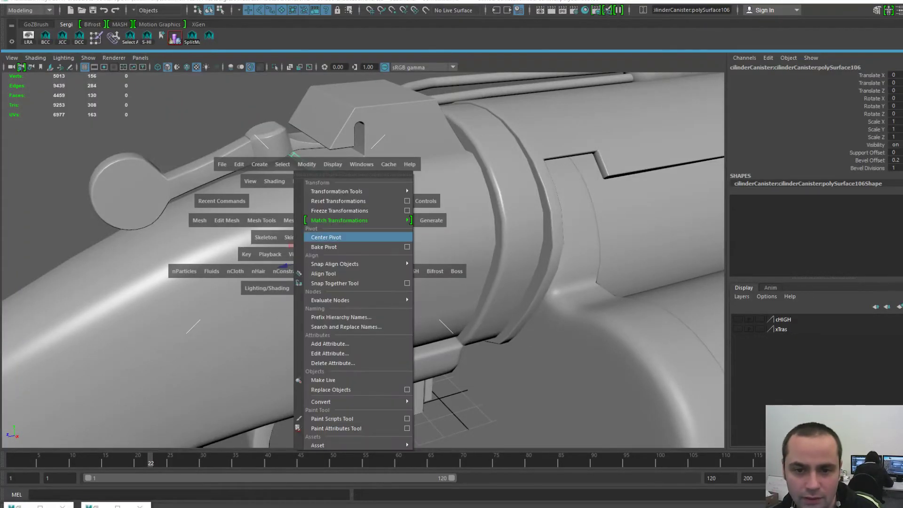
{"action": "left_click", "coordinate": [326, 237]}
{"action": "scroll", "coordinate": [330, 237], "scroll_direction": "down", "scroll_amount": 5}
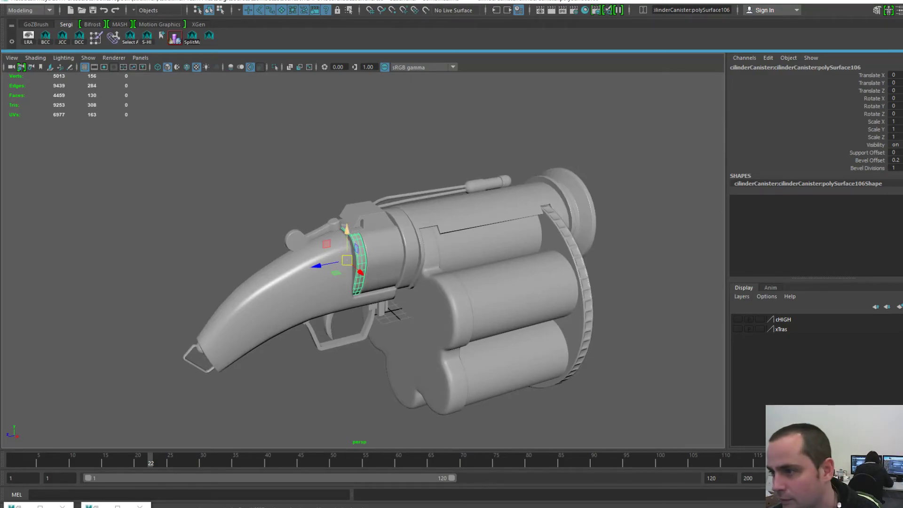
{"action": "left_click_drag", "start_coordinate": [348, 230], "coordinate": [451, 177]}
{"action": "scroll", "coordinate": [451, 176], "scroll_direction": "up", "scroll_amount": 5}
{"action": "left_click_drag", "start_coordinate": [464, 123], "coordinate": [393, 92], "text": "alt"}
- Open the UV Editor and float it over the viewport
{"action": "key", "text": "space"}
{"action": "left_click", "coordinate": [435, 55]}
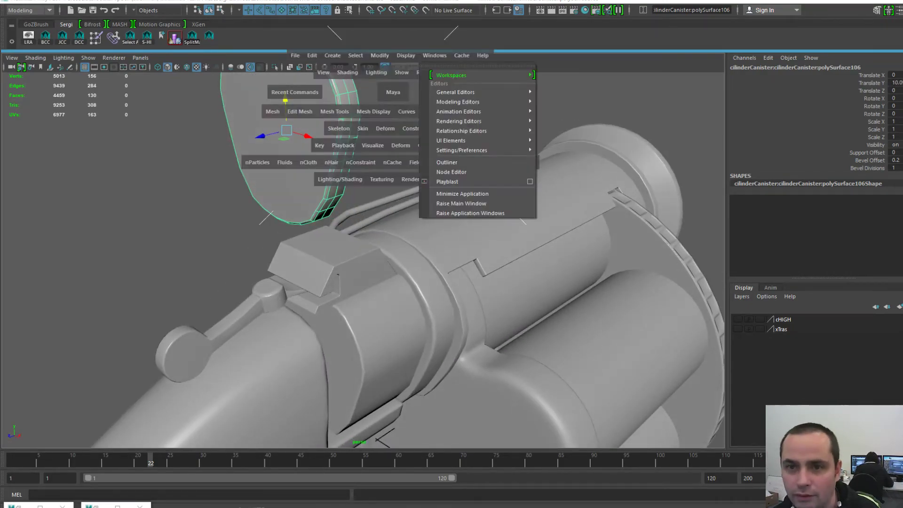
{"action": "mouse_move", "coordinate": [459, 100]}
{"action": "left_click", "coordinate": [561, 129]}
{"action": "scroll", "coordinate": [502, 243], "scroll_direction": "down", "scroll_amount": 4}
{"action": "left_click_drag", "start_coordinate": [519, 52], "coordinate": [526, 55]}
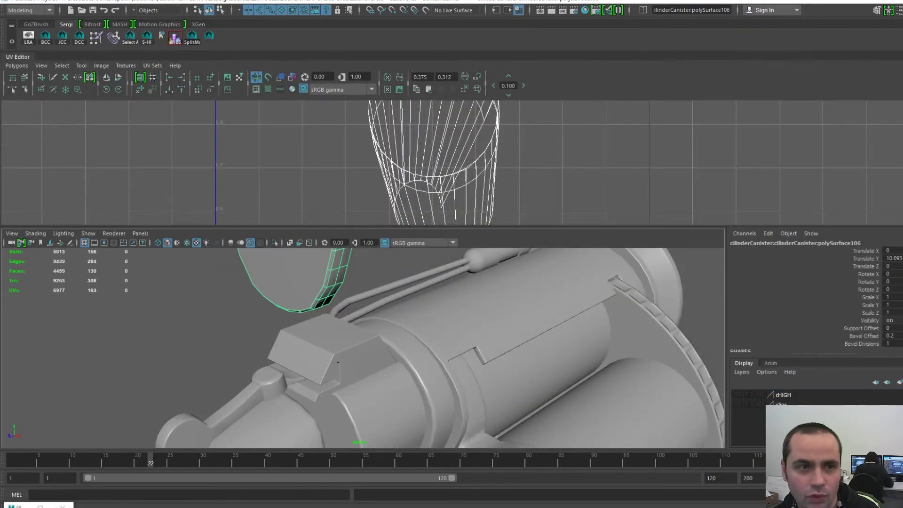
{"action": "left_click_drag", "start_coordinate": [18, 57], "coordinate": [428, 74]}
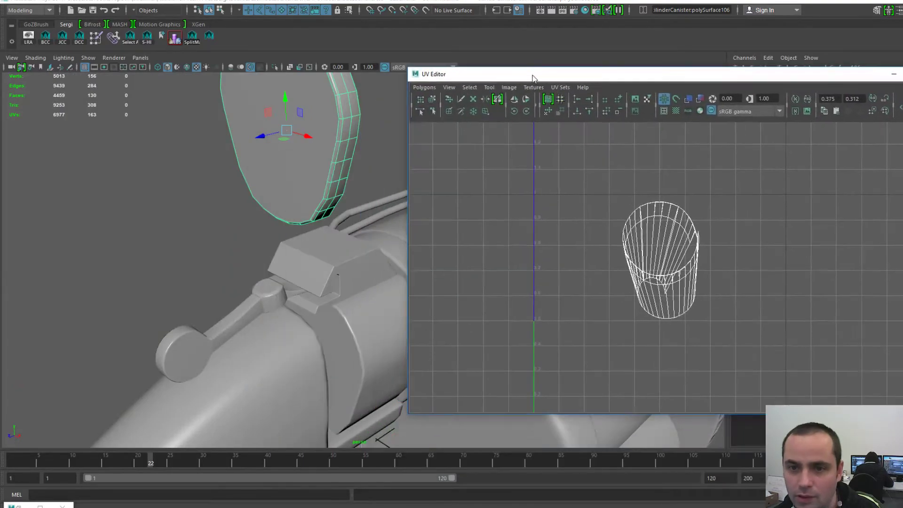
- Apply UV > Automatic projection to the ring, return to object selection and minimize the editor
{"action": "left_click", "coordinate": [424, 88]}
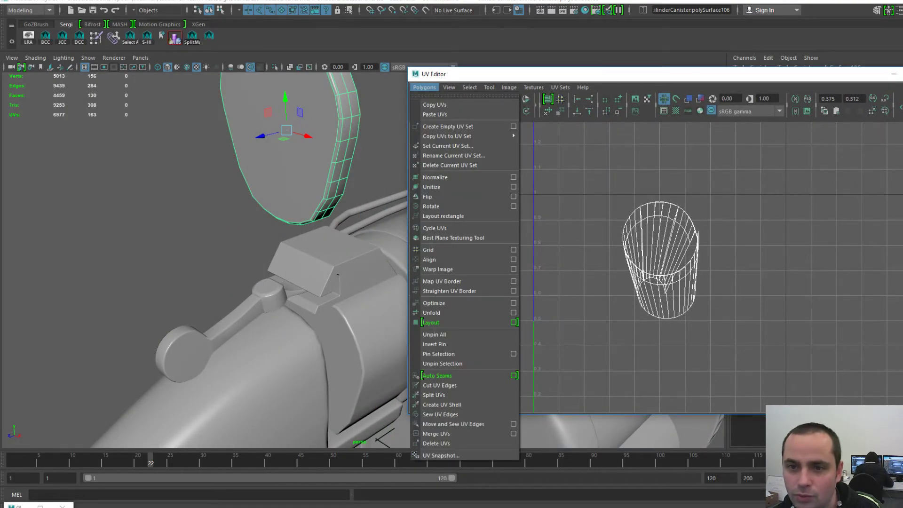
{"action": "left_click", "coordinate": [425, 87]}
{"action": "key", "text": "space"}
{"action": "left_click", "coordinate": [611, 148]}
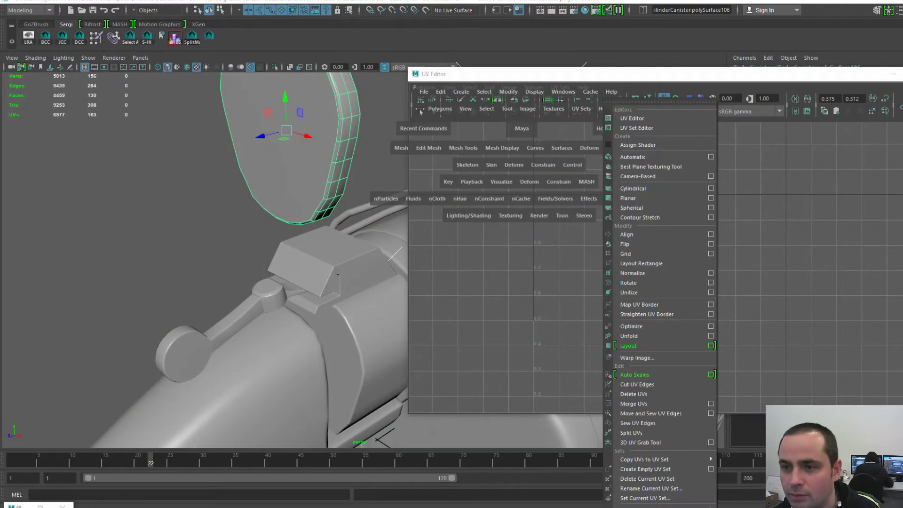
{"action": "left_click", "coordinate": [633, 156]}
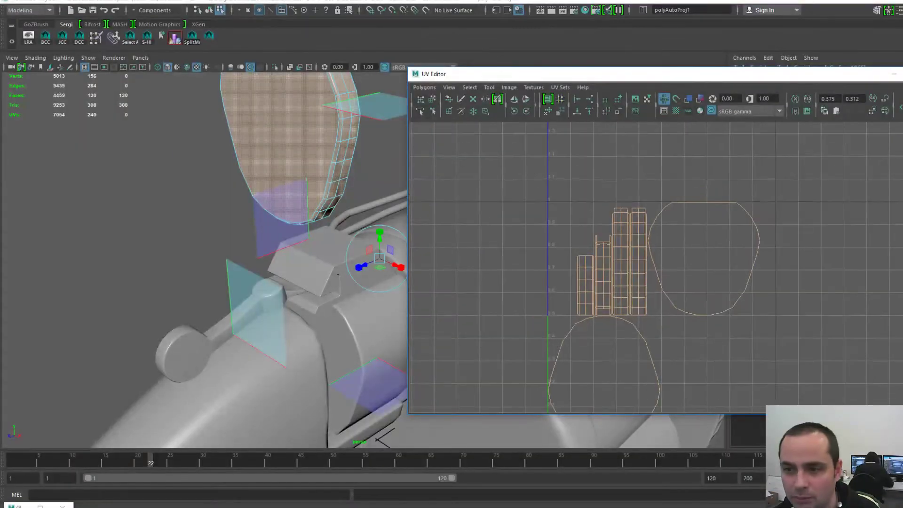
{"action": "key", "text": "F8"}
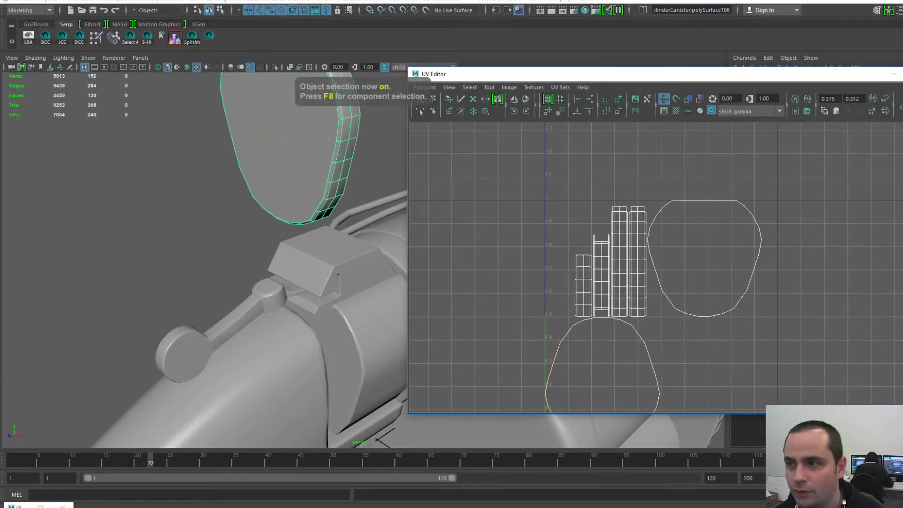
{"action": "left_click", "coordinate": [894, 74]}
- Set the ring's Translate Y to 0, dropping it back onto the gun
{"action": "left_click", "coordinate": [896, 83]}
{"action": "type", "text": "0"}
{"action": "key", "text": "Return"}
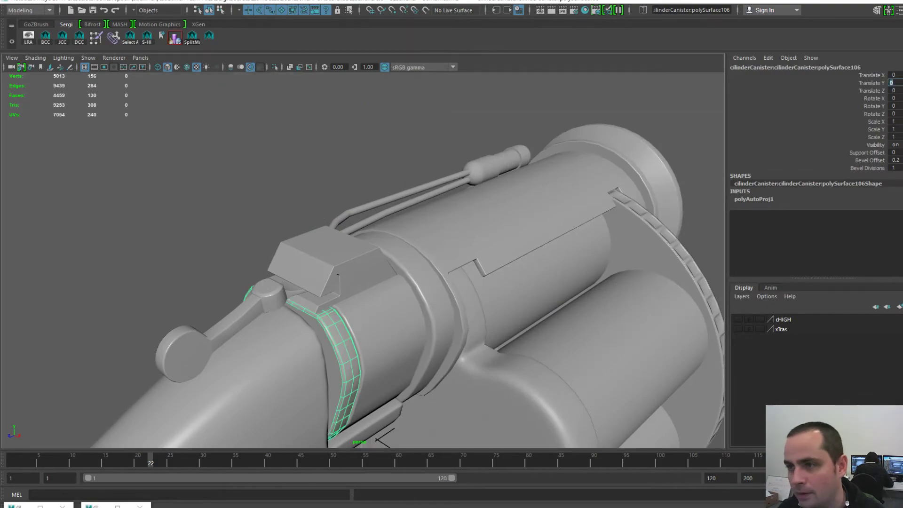
{"action": "left_click_drag", "start_coordinate": [388, 188], "coordinate": [394, 153], "text": "alt"}
{"action": "key", "text": "space"}
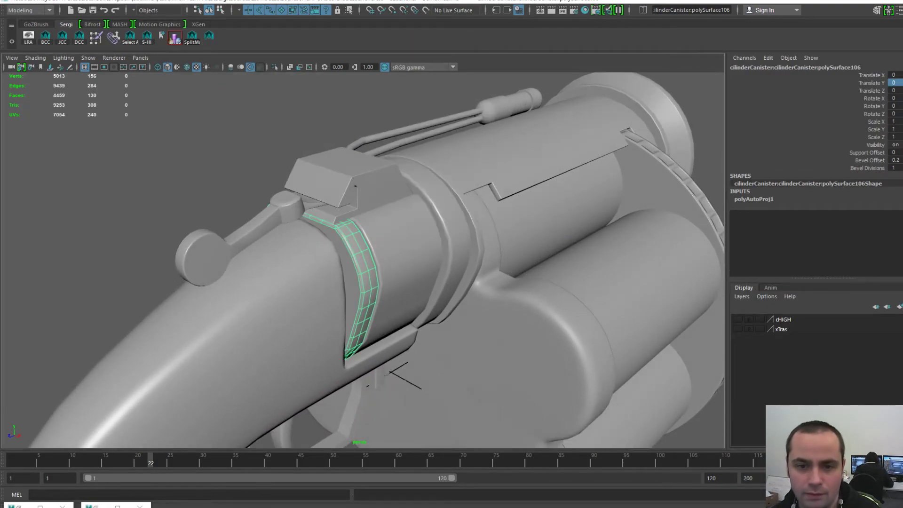
{"action": "key", "text": "w"}
{"action": "scroll", "coordinate": [393, 153], "scroll_direction": "up", "scroll_amount": 4}
- Export the selected ring as BarrelBack01-L.obj, replacing the existing file
{"action": "key", "text": "space"}
{"action": "left_click", "coordinate": [198, 172]}
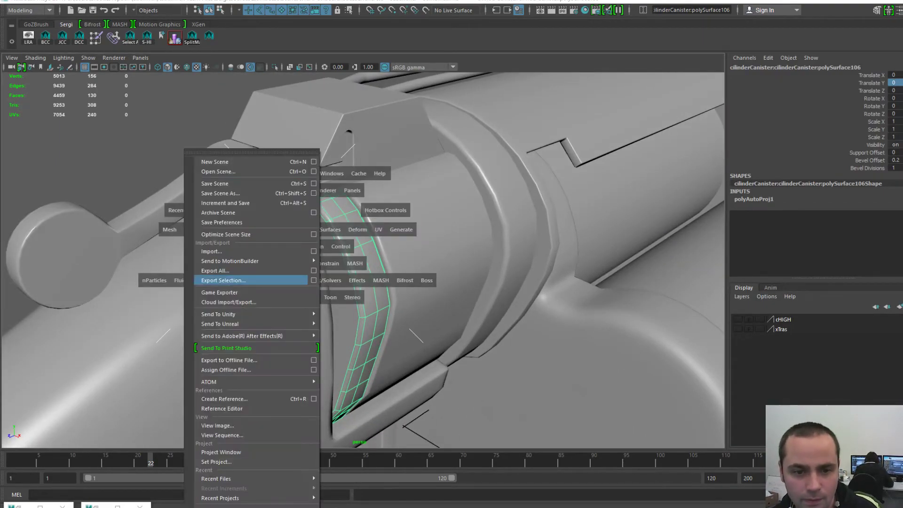
{"action": "left_click", "coordinate": [250, 280]}
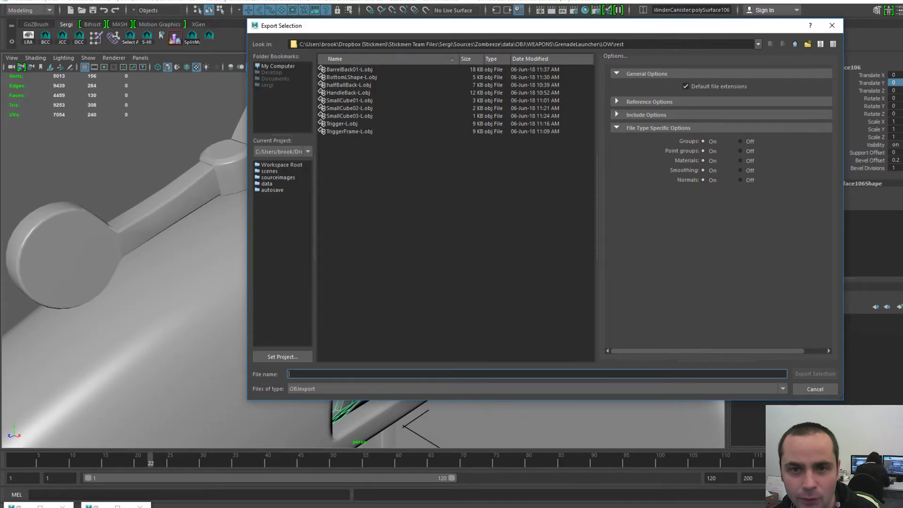
{"action": "double_click", "coordinate": [349, 70]}
{"action": "left_click", "coordinate": [525, 226]}
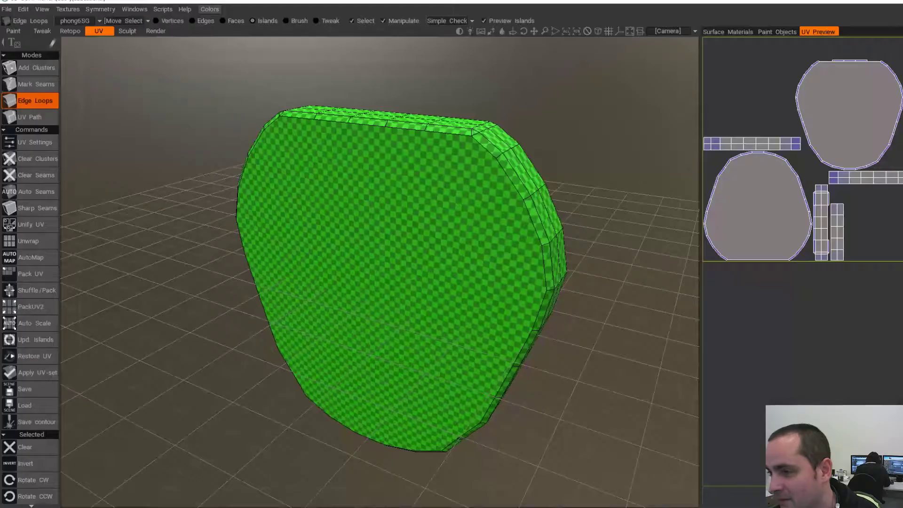
- Start a new UV Map Mesh scene without saving and load the re-exported OBJ
{"action": "left_click", "coordinate": [12, 25]}
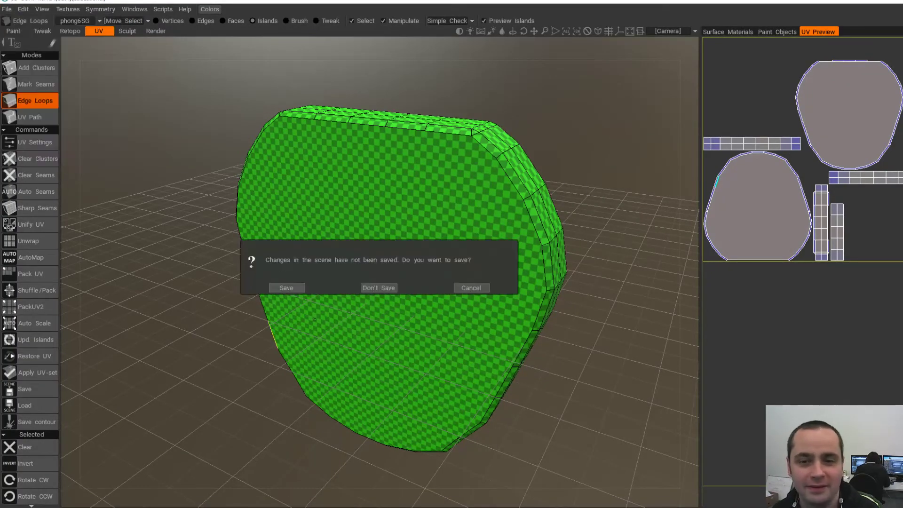
{"action": "left_click", "coordinate": [380, 287]}
{"action": "left_click", "coordinate": [426, 371]}
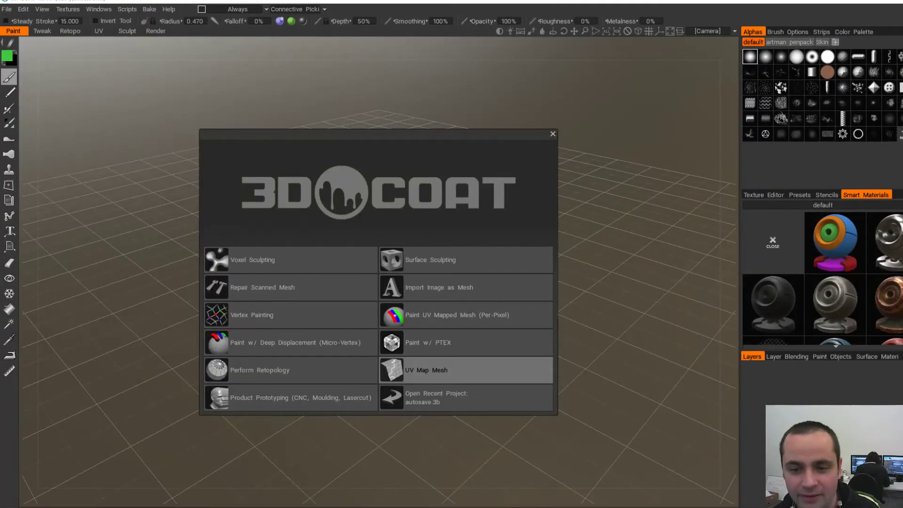
{"action": "double_click", "coordinate": [518, 136]}
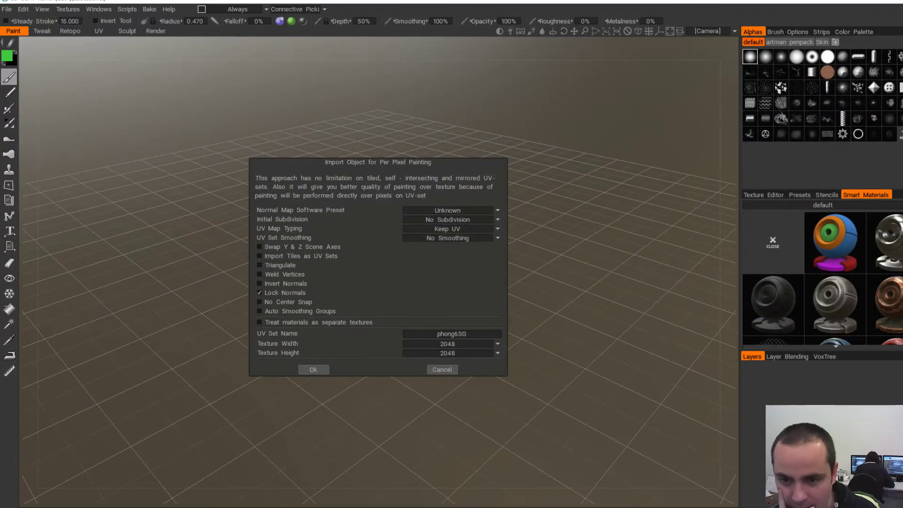
{"action": "left_click", "coordinate": [313, 369]}
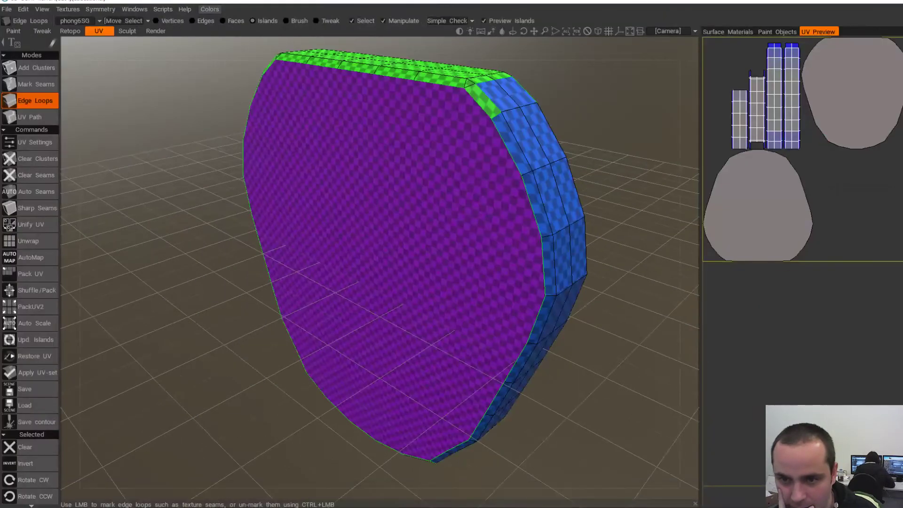
- Unwrap the mesh with its current seams, inspect it, then undo
{"action": "left_click", "coordinate": [31, 241]}
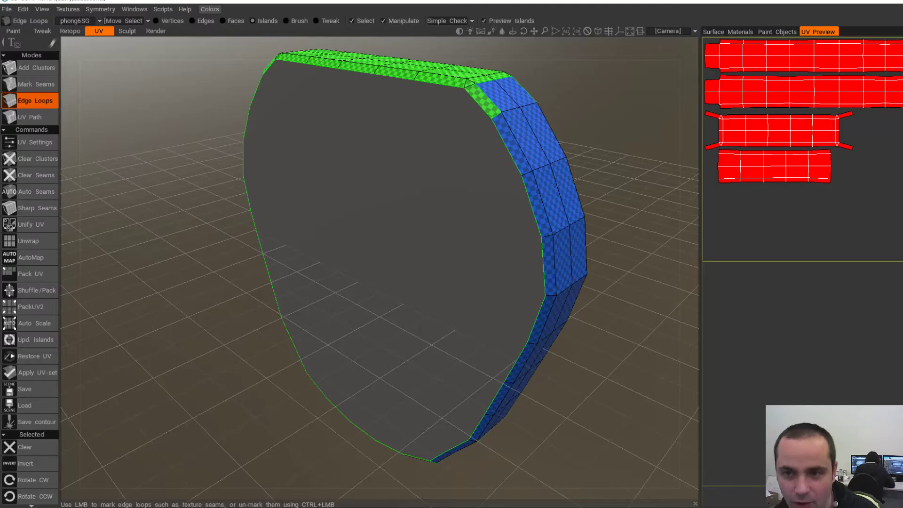
{"action": "left_click_drag", "start_coordinate": [499, 212], "coordinate": [550, 145], "text": "alt"}
{"action": "left_click_drag", "start_coordinate": [278, 216], "coordinate": [455, 105], "text": "alt"}
{"action": "key", "text": "ctrl+z"}
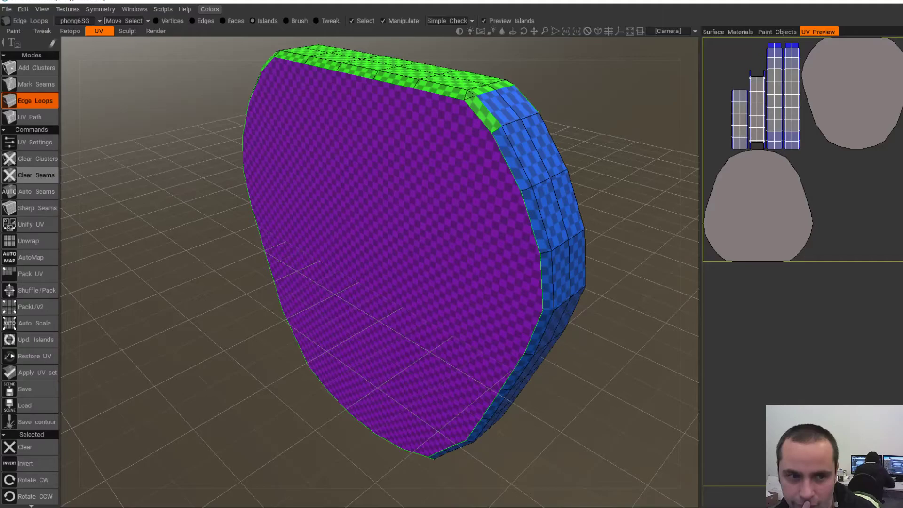
- Clear all seams and orbit around the mesh to inspect its faces
{"action": "left_click", "coordinate": [37, 175]}
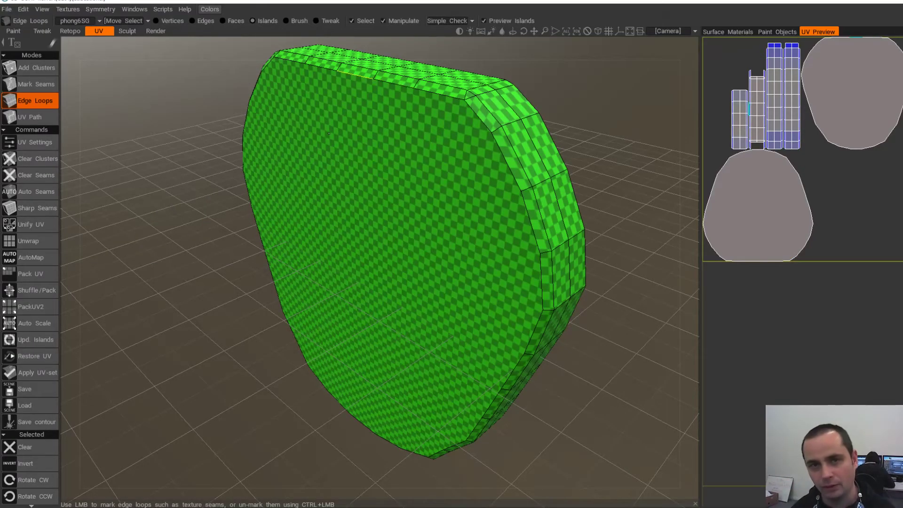
{"action": "left_click_drag", "start_coordinate": [324, 249], "coordinate": [345, 231], "text": "alt"}
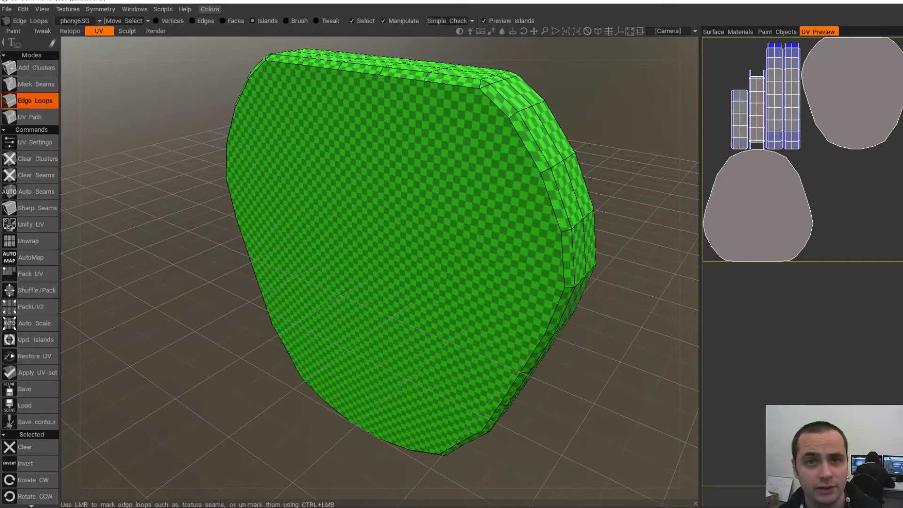
{"action": "left_click_drag", "start_coordinate": [365, 175], "coordinate": [382, 169], "text": "alt"}
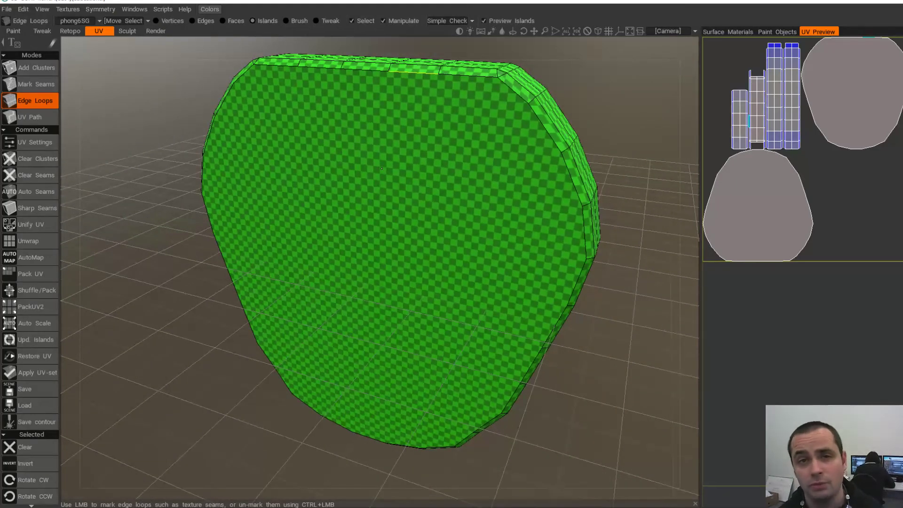
{"action": "left_click_drag", "start_coordinate": [386, 217], "coordinate": [259, 253], "text": "alt"}
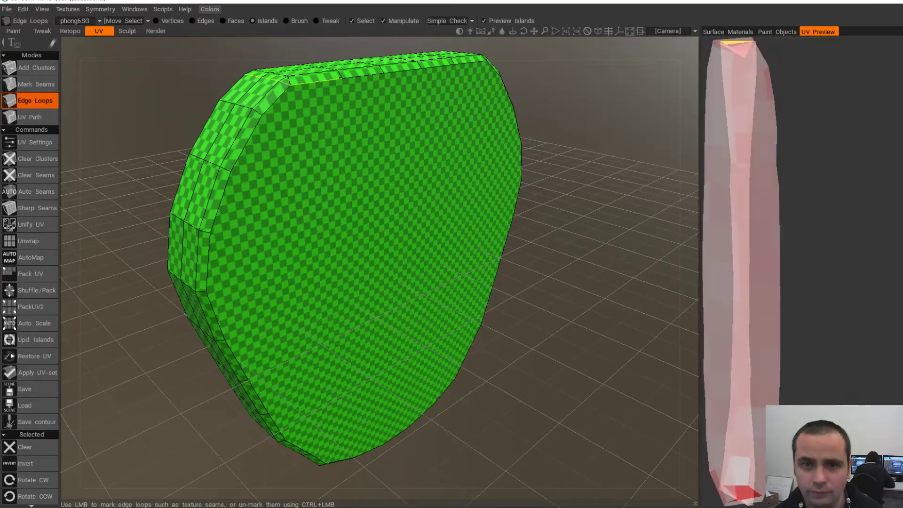
{"action": "left_click_drag", "start_coordinate": [338, 79], "coordinate": [266, 81], "text": "alt"}
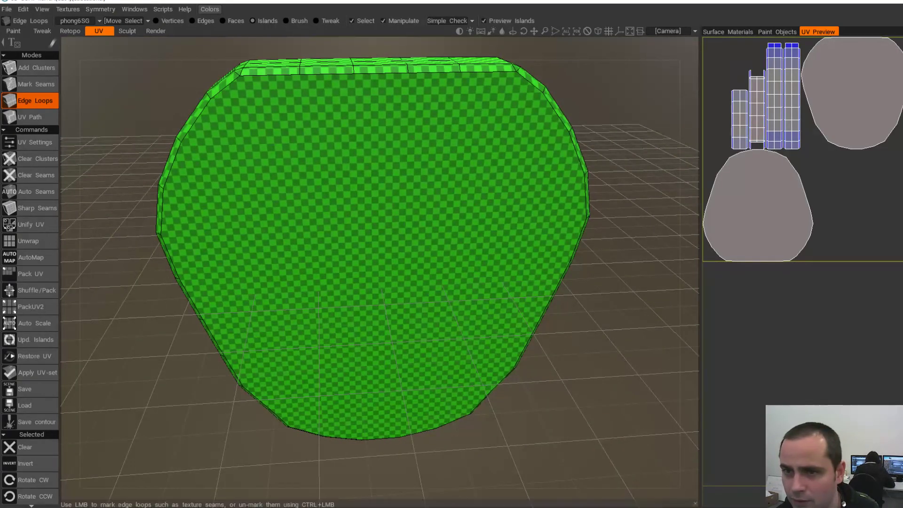
{"action": "left_click_drag", "start_coordinate": [435, 72], "coordinate": [372, 102], "text": "alt"}
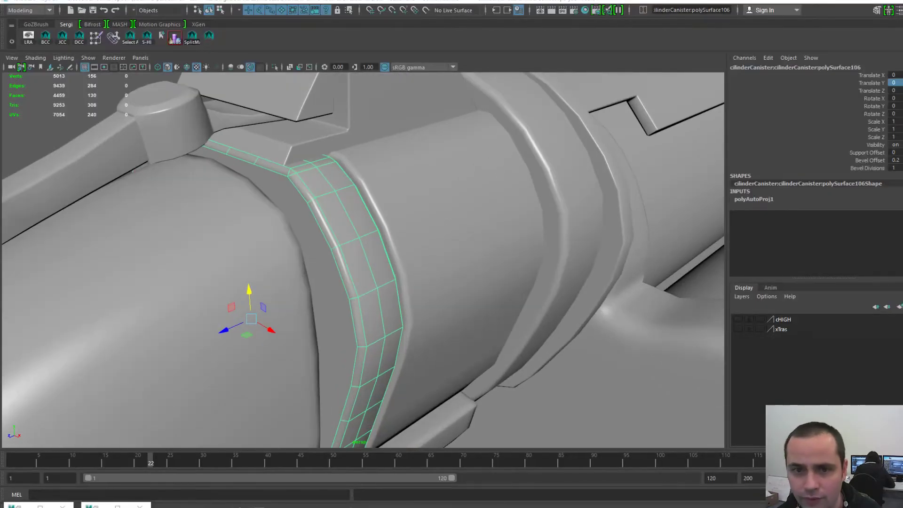
{"action": "scroll", "coordinate": [409, 313], "scroll_direction": "down", "scroll_amount": 5}
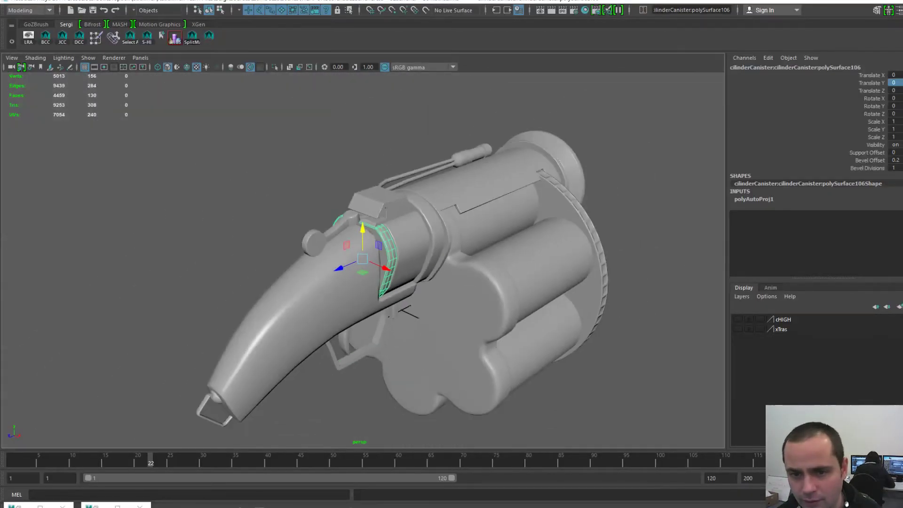
- Raise the ring above the gun and try deleting its cap face, then undo
{"action": "left_click_drag", "start_coordinate": [363, 229], "coordinate": [363, 101]}
{"action": "middle_click_drag", "start_coordinate": [363, 100], "coordinate": [376, 192], "text": "alt"}
{"action": "scroll", "coordinate": [376, 192], "scroll_direction": "up", "scroll_amount": 7}
{"action": "middle_click_drag", "start_coordinate": [365, 70], "coordinate": [341, 161], "text": "alt"}
{"action": "right_click_drag", "start_coordinate": [341, 161], "coordinate": [342, 189]}
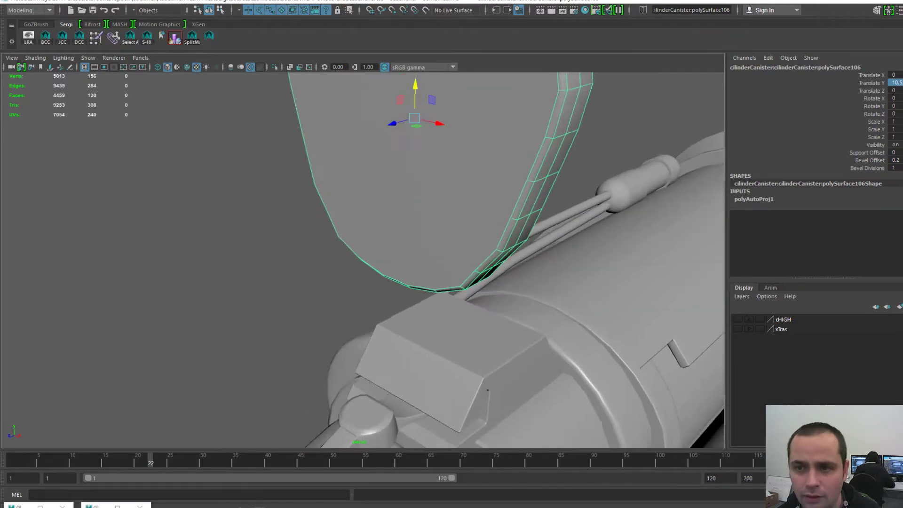
{"action": "left_click", "coordinate": [342, 192]}
{"action": "key", "text": "Delete"}
{"action": "scroll", "coordinate": [342, 193], "scroll_direction": "down", "scroll_amount": 4}
{"action": "mouse_move", "coordinate": [342, 193]}
{"action": "left_mouse_down", "text": "alt"}
{"action": "mouse_move", "coordinate": [426, 221]}
{"action": "mouse_move", "coordinate": [475, 204]}
{"action": "mouse_move", "coordinate": [345, 200]}
{"action": "left_mouse_up", "text": "alt"}
{"action": "key", "text": "ctrl+z"}
{"action": "key", "text": "ctrl+z"}
{"action": "key", "text": "ctrl+z"}
{"action": "key", "text": "ctrl+z"}
{"action": "key", "text": "ctrl+z"}
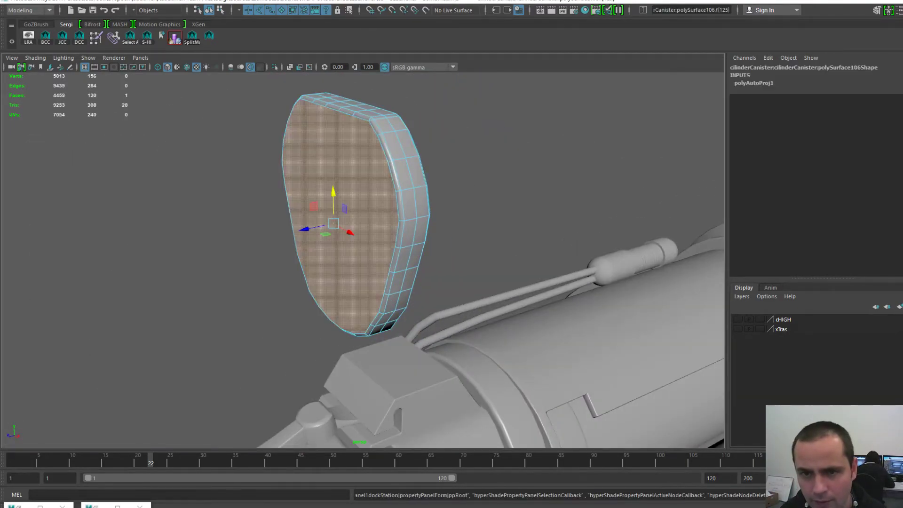
{"action": "scroll", "coordinate": [346, 200], "scroll_direction": "down", "scroll_amount": 5}
{"action": "scroll", "coordinate": [345, 200], "scroll_direction": "up", "scroll_amount": 3}
{"action": "middle_click_drag", "start_coordinate": [353, 233], "coordinate": [327, 130], "text": "alt"}
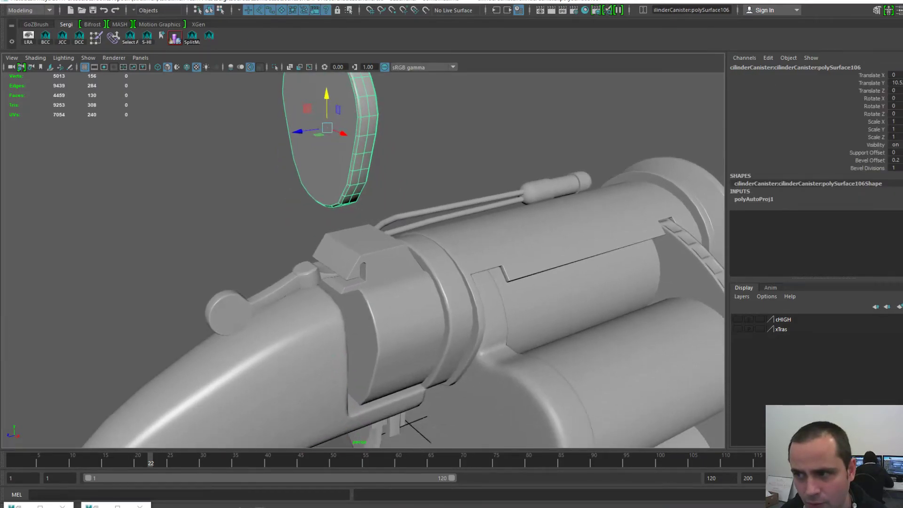
- Set the ring's Translate Y to 10 and select the canister piece polySurface52
{"action": "left_click", "coordinate": [896, 83]}
{"action": "type", "text": "10"}
{"action": "key", "text": "Return"}
{"action": "left_click", "coordinate": [406, 332]}
{"action": "scroll", "coordinate": [406, 332], "scroll_direction": "down", "scroll_amount": 5}
{"action": "scroll", "coordinate": [363, 260], "scroll_direction": "up", "scroll_amount": 5}
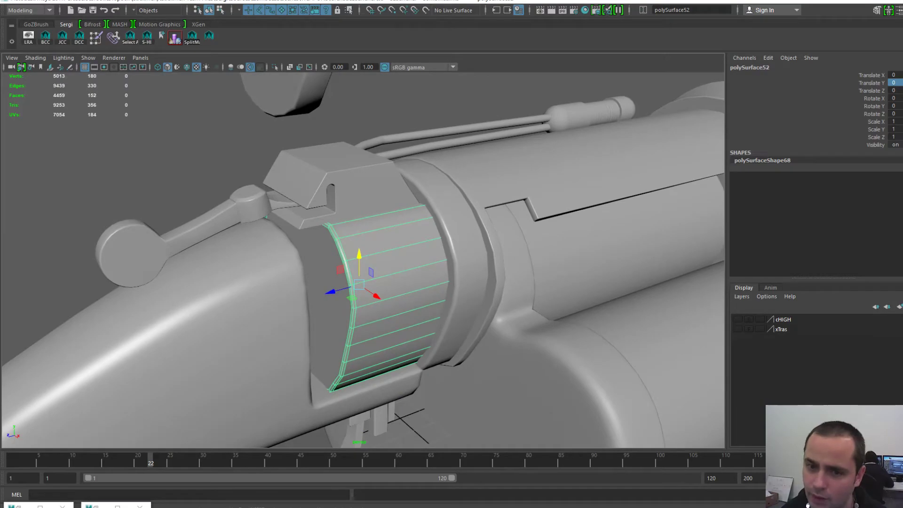
- Export the selection as BarrelBack02-L.obj into the LOW rest folder
{"action": "key", "text": "space"}
{"action": "left_click", "coordinate": [303, 202]}
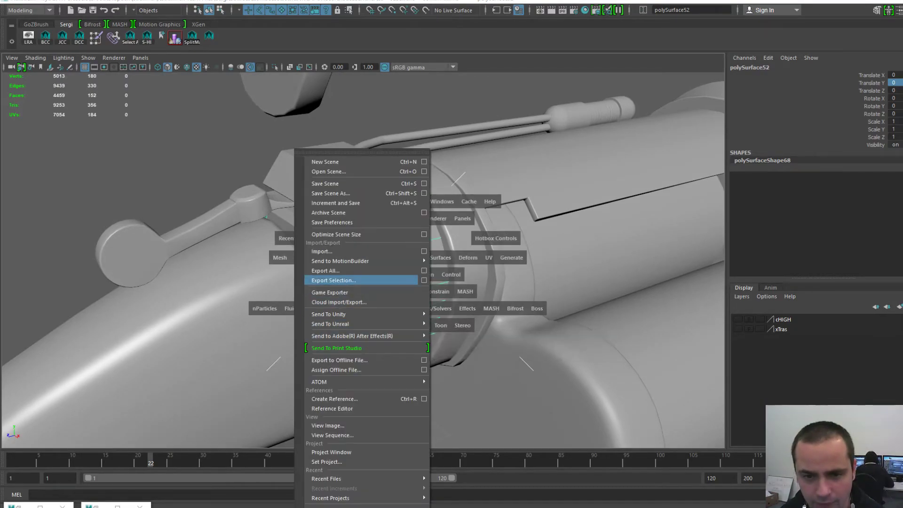
{"action": "left_click", "coordinate": [334, 280]}
{"action": "left_click", "coordinate": [350, 70]}
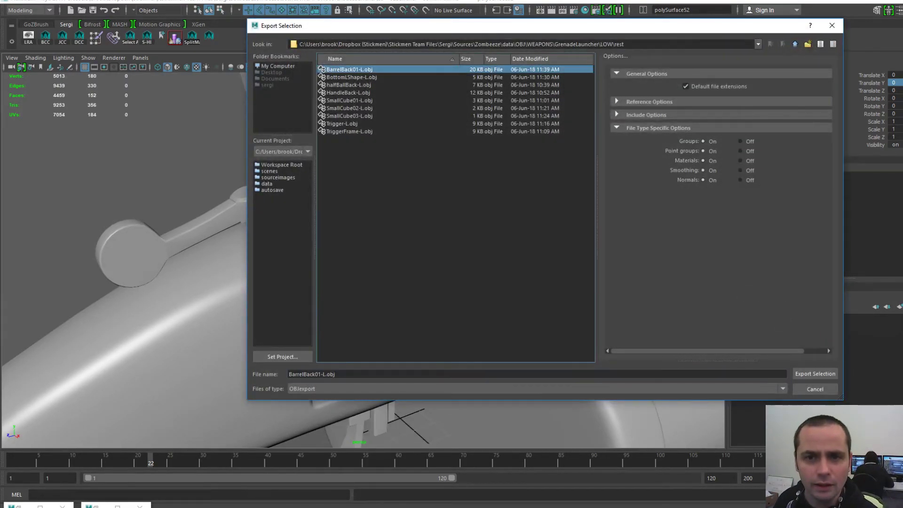
{"action": "left_click", "coordinate": [319, 374]}
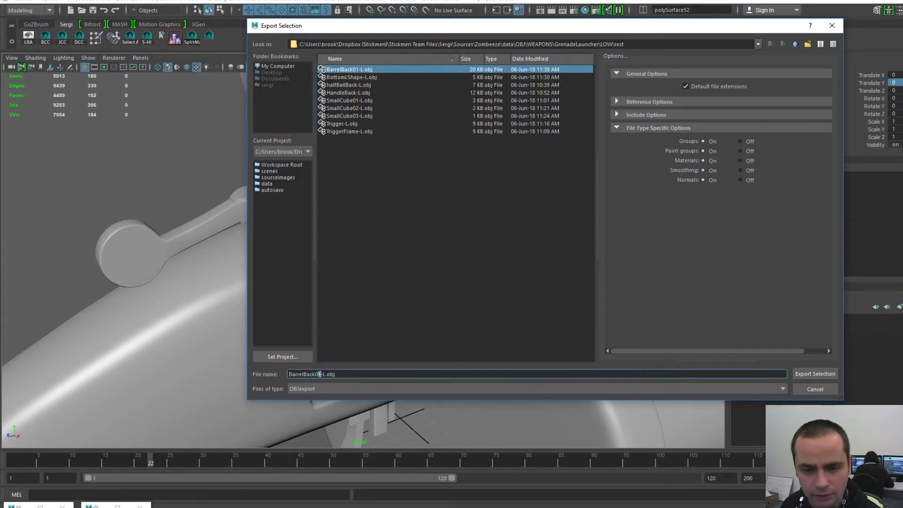
{"action": "type", "text": "2"}
{"action": "key", "text": "Return"}
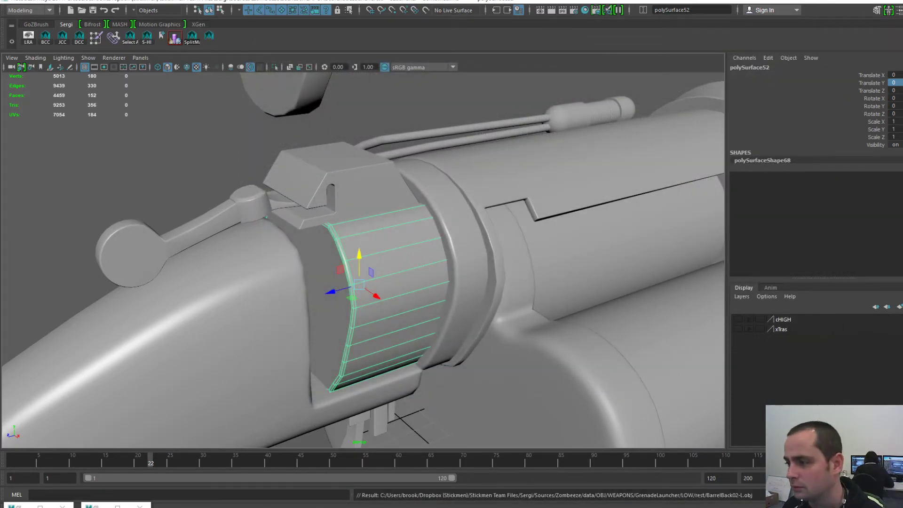
{"action": "key", "text": "alt+Tab"}
- Start a new UV Map Mesh scene without saving and open BarrelBack02-L.obj
{"action": "left_click", "coordinate": [6, 9]}
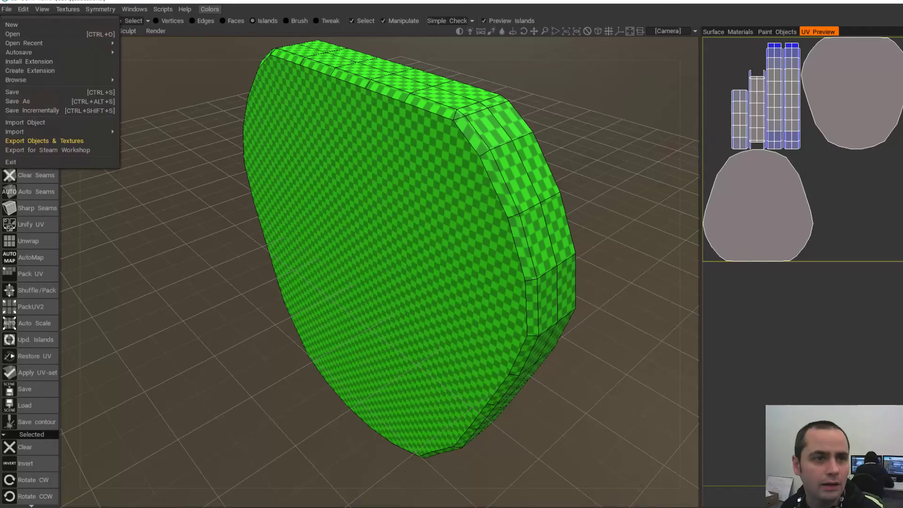
{"action": "left_click", "coordinate": [12, 25]}
{"action": "left_click", "coordinate": [379, 288]}
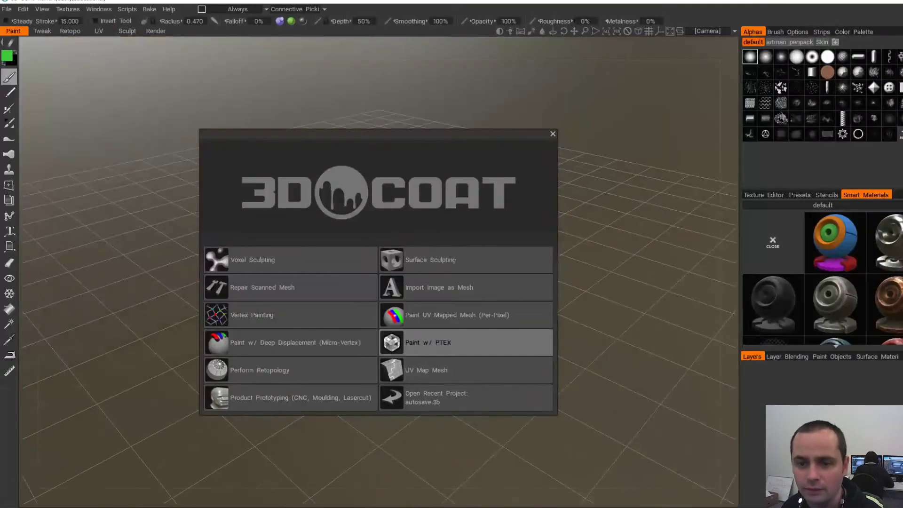
{"action": "left_click", "coordinate": [466, 370]}
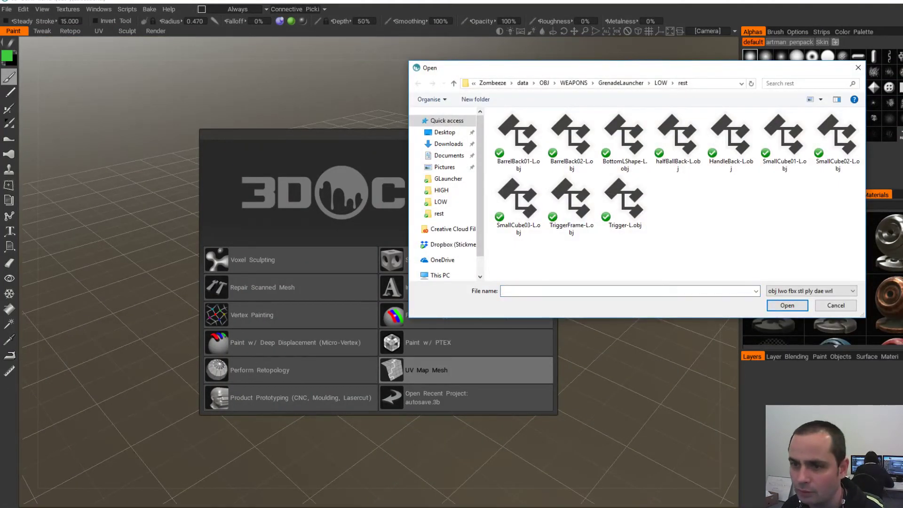
{"action": "double_click", "coordinate": [575, 137]}
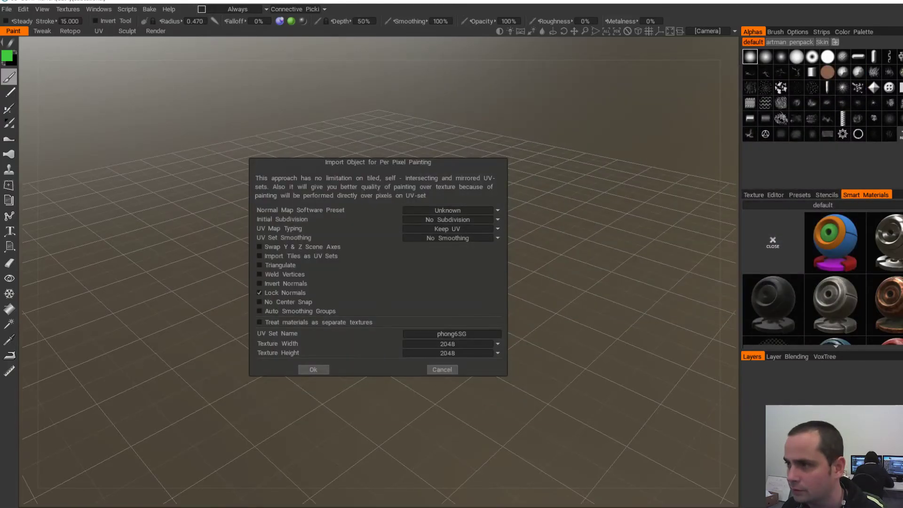
- Set UV Map Typing to Auto-Mapping and confirm the import
{"action": "key", "text": "alt+Tab"}
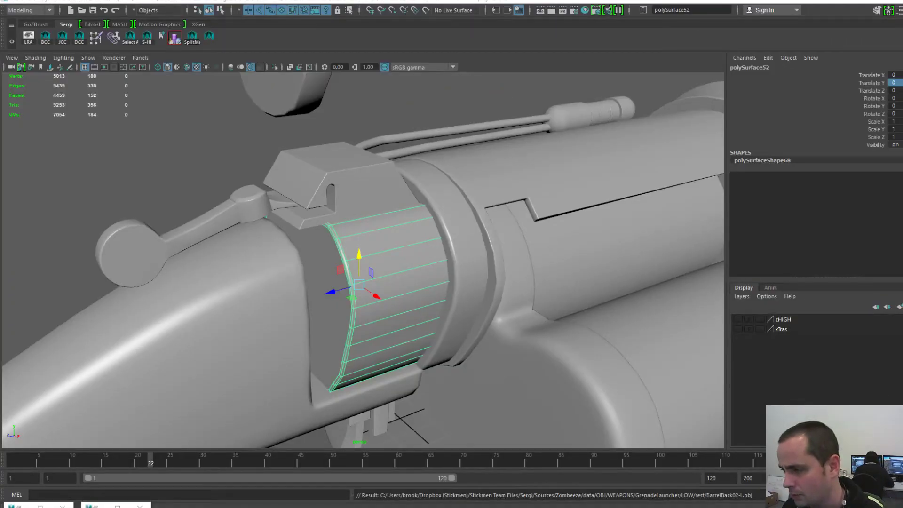
{"action": "key", "text": "alt+Tab"}
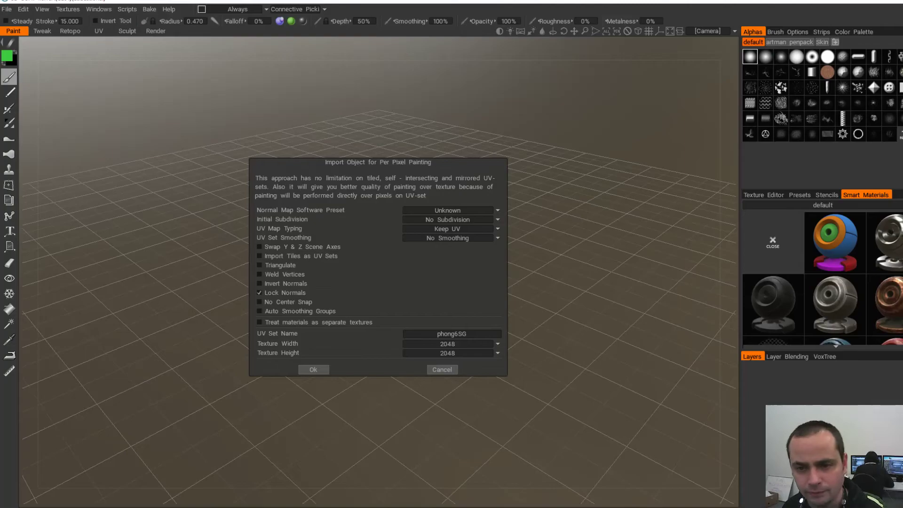
{"action": "left_click", "coordinate": [480, 229]}
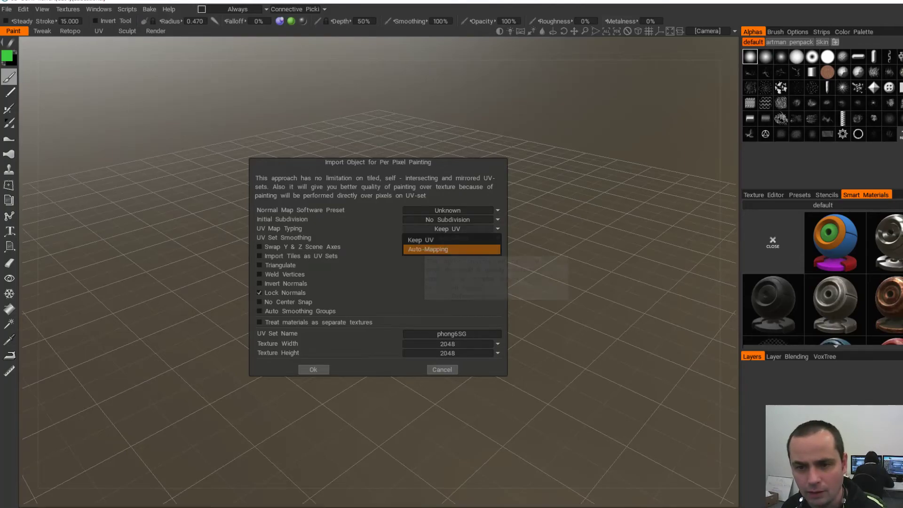
{"action": "left_click", "coordinate": [451, 249]}
{"action": "left_click", "coordinate": [313, 370]}
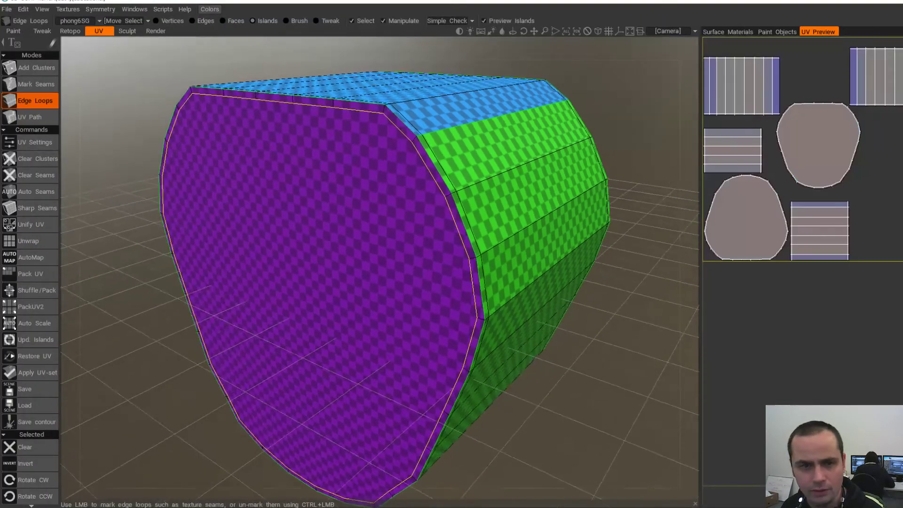
- Unwrap all UV islands and orbit the piece to inspect them
{"action": "left_click", "coordinate": [28, 241]}
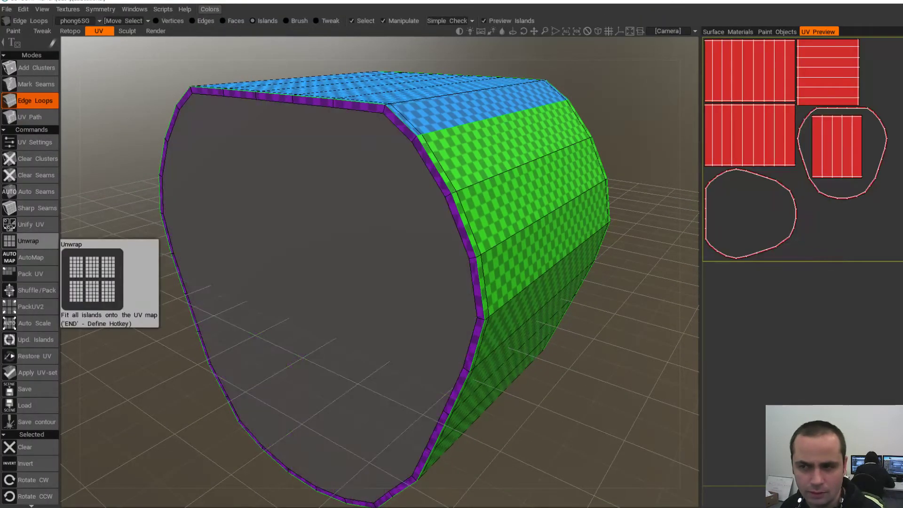
{"action": "left_click_drag", "start_coordinate": [455, 207], "coordinate": [448, 241], "text": "alt"}
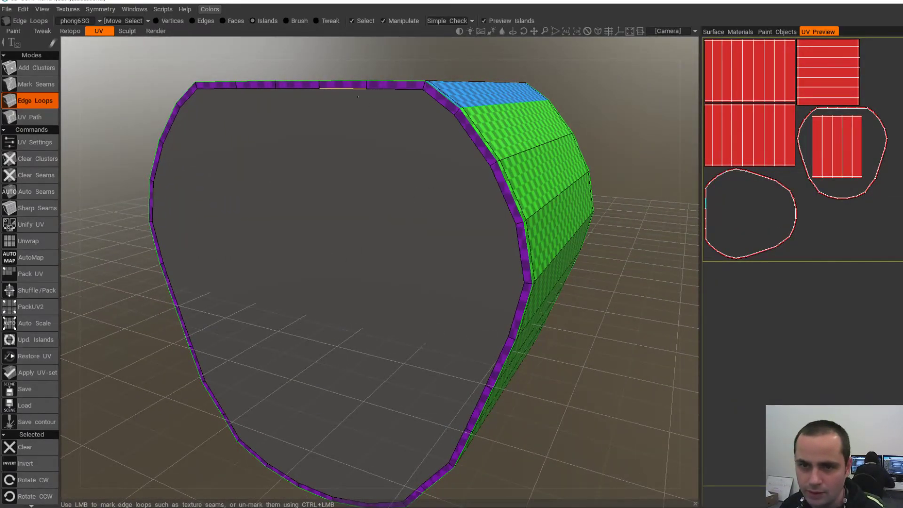
{"action": "left_click_drag", "start_coordinate": [355, 165], "coordinate": [393, 155], "text": "alt"}
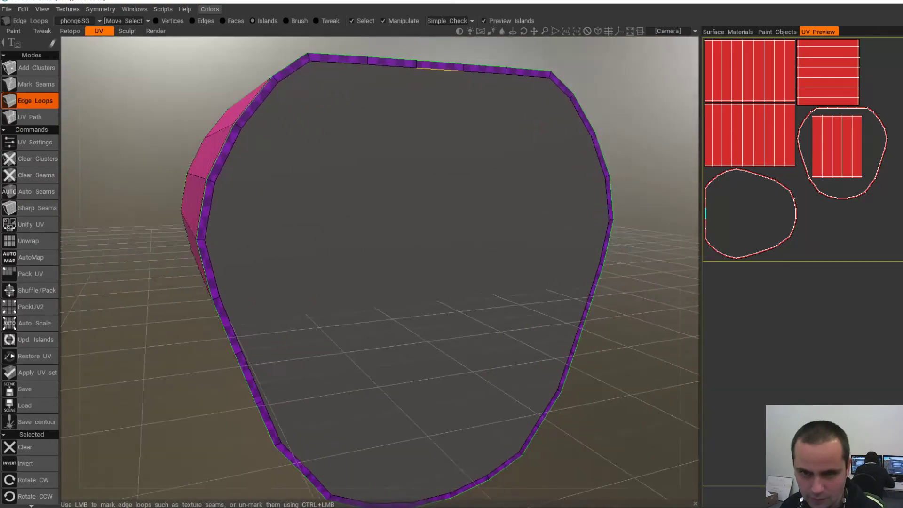
{"action": "left_click_drag", "start_coordinate": [343, 108], "coordinate": [203, 118], "text": "alt"}
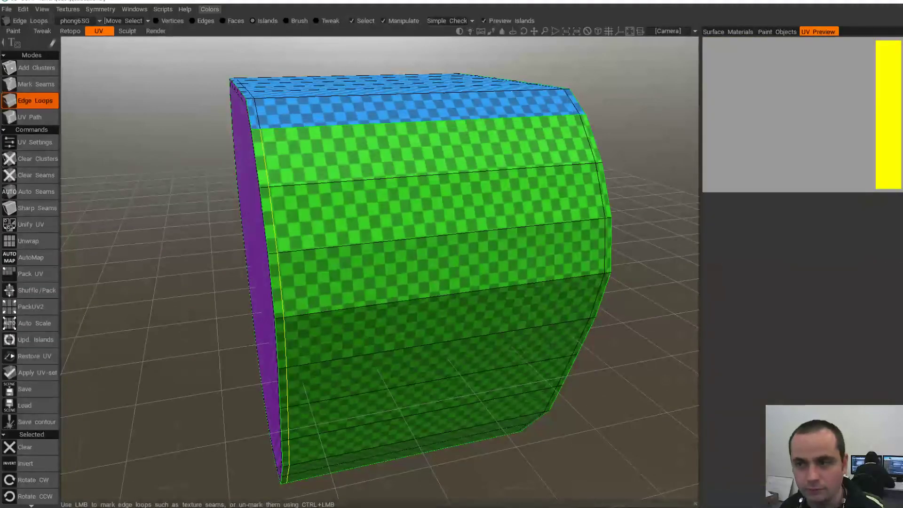
{"action": "left_click_drag", "start_coordinate": [283, 137], "coordinate": [405, 141], "text": "alt"}
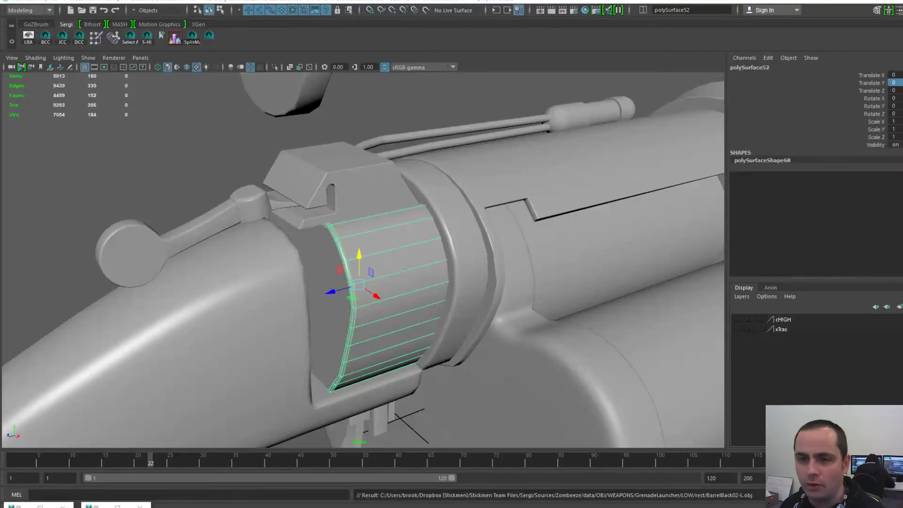
{"action": "scroll", "coordinate": [363, 259], "scroll_direction": "down", "scroll_amount": 5}
- Select the floating disc piece and delete its front cap face
{"action": "scroll", "coordinate": [362, 258], "scroll_direction": "up", "scroll_amount": 5}
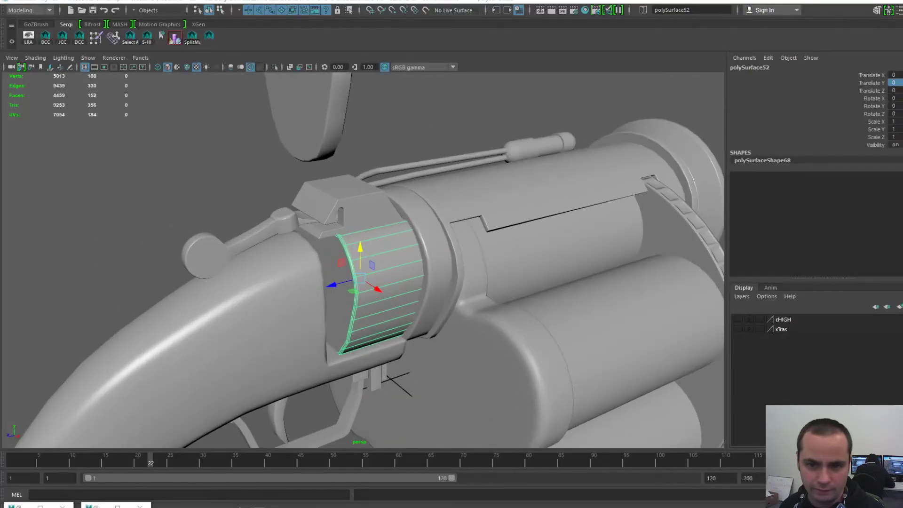
{"action": "scroll", "coordinate": [362, 259], "scroll_direction": "up", "scroll_amount": 5}
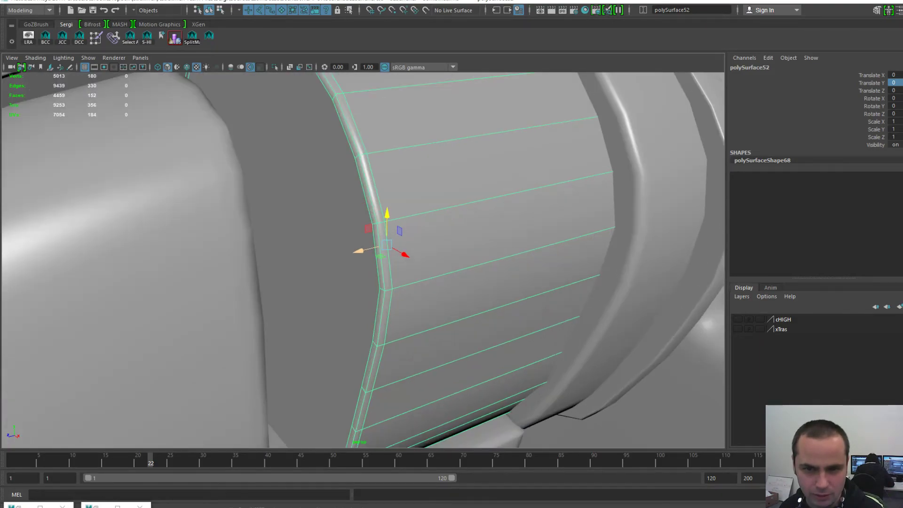
{"action": "scroll", "coordinate": [362, 259], "scroll_direction": "down", "scroll_amount": 3}
{"action": "right_click_drag", "start_coordinate": [328, 200], "coordinate": [328, 230]}
{"action": "left_click", "coordinate": [338, 240]}
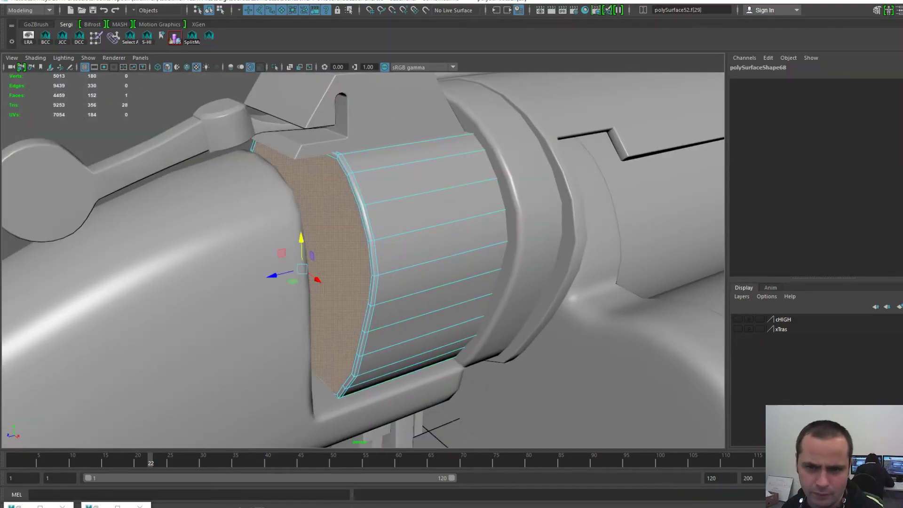
{"action": "scroll", "coordinate": [352, 250], "scroll_direction": "down", "scroll_amount": 6}
{"action": "key", "text": "F8"}
{"action": "left_click", "coordinate": [330, 132]}
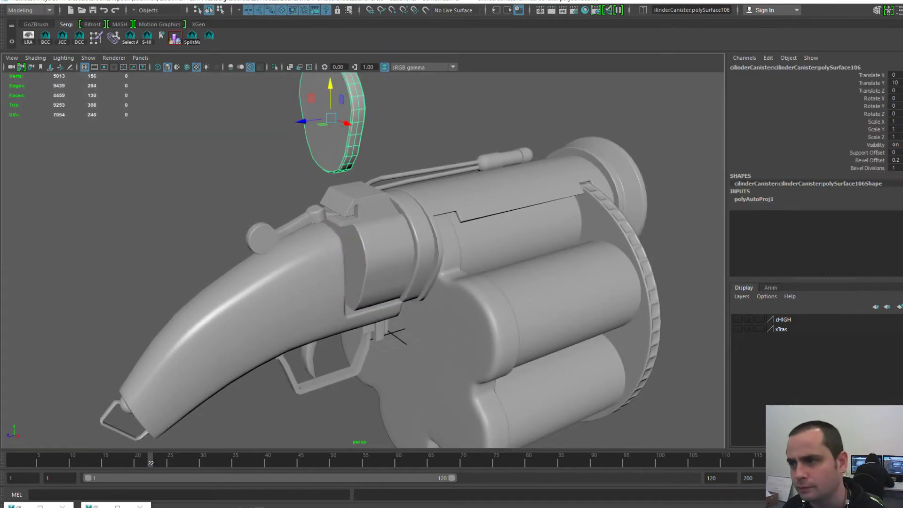
{"action": "middle_click_drag", "start_coordinate": [330, 131], "coordinate": [335, 210], "text": "alt"}
{"action": "scroll", "coordinate": [335, 210], "scroll_direction": "up", "scroll_amount": 5}
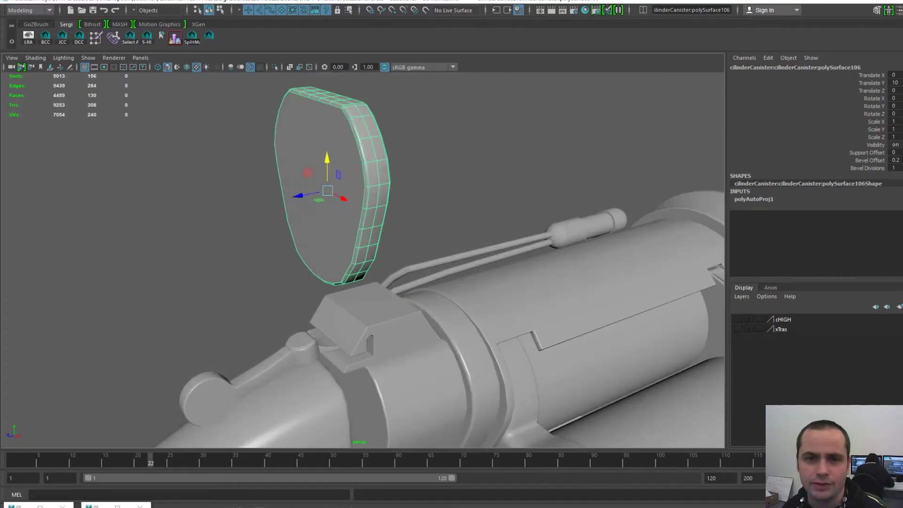
{"action": "right_click_drag", "start_coordinate": [325, 189], "coordinate": [325, 219]}
{"action": "left_click", "coordinate": [325, 211]}
{"action": "key", "text": "Delete"}
- Delete the disc's remaining cap face so only an open ring is left
{"action": "left_click_drag", "start_coordinate": [324, 212], "coordinate": [235, 202], "text": "alt"}
{"action": "left_click", "coordinate": [264, 188]}
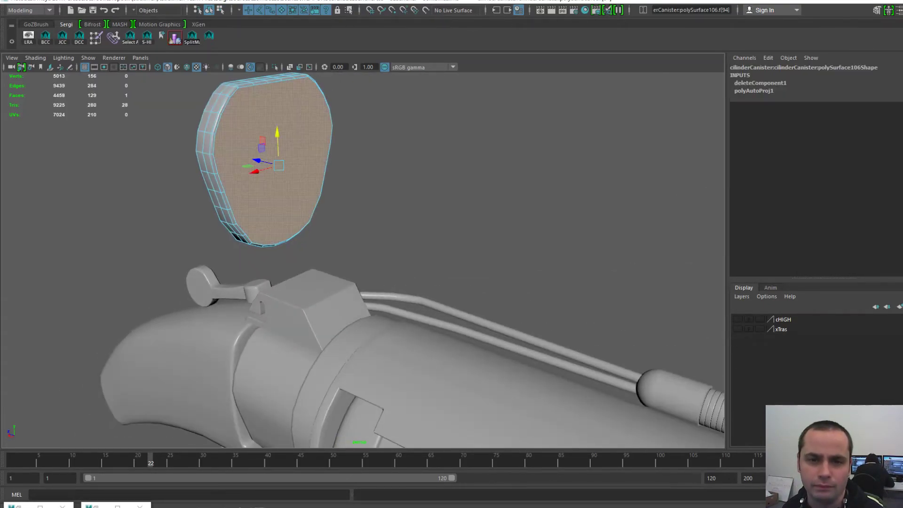
{"action": "key", "text": "Delete"}
{"action": "key", "text": "F8"}
- Export the selected open ring over BarrelBack01-L.obj, confirming the replacement, then return to 3D-Coat
{"action": "left_click_drag", "start_coordinate": [217, 155], "coordinate": [319, 167], "text": "alt"}
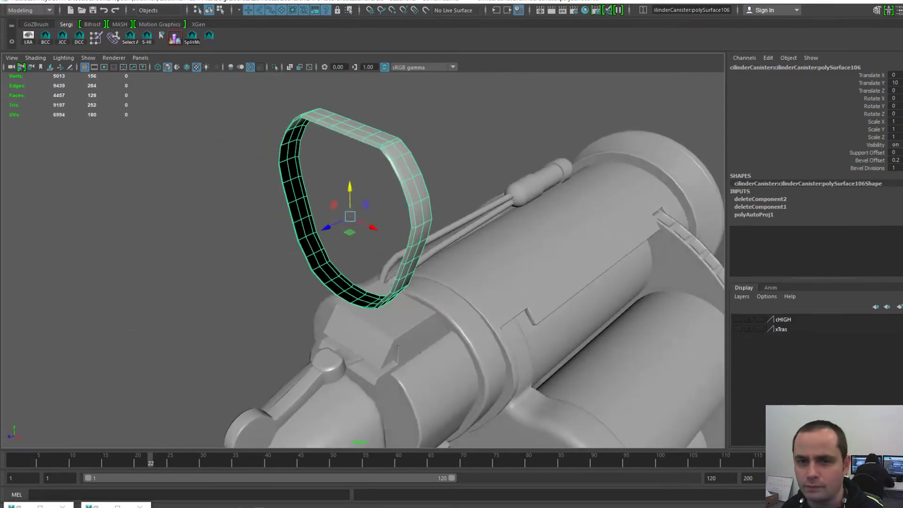
{"action": "key", "text": "space"}
{"action": "left_click", "coordinate": [220, 130]}
{"action": "left_click", "coordinate": [253, 269]}
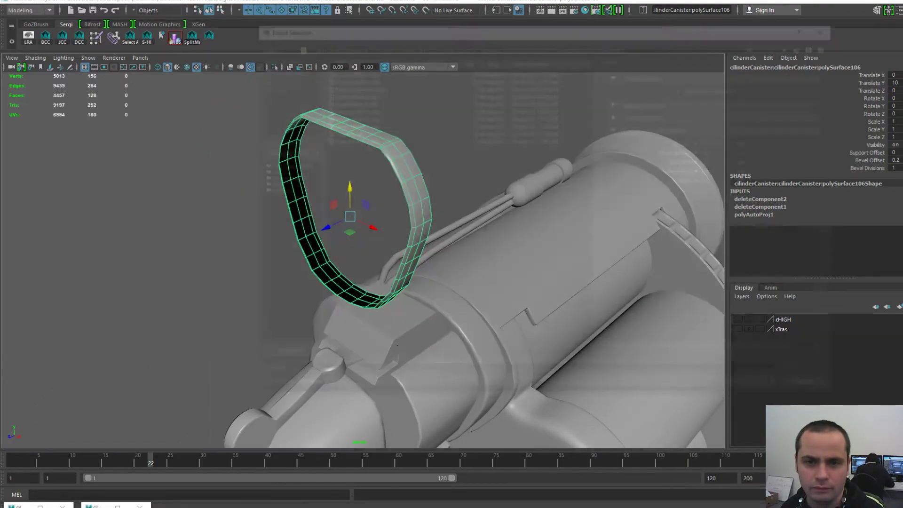
{"action": "double_click", "coordinate": [350, 70]}
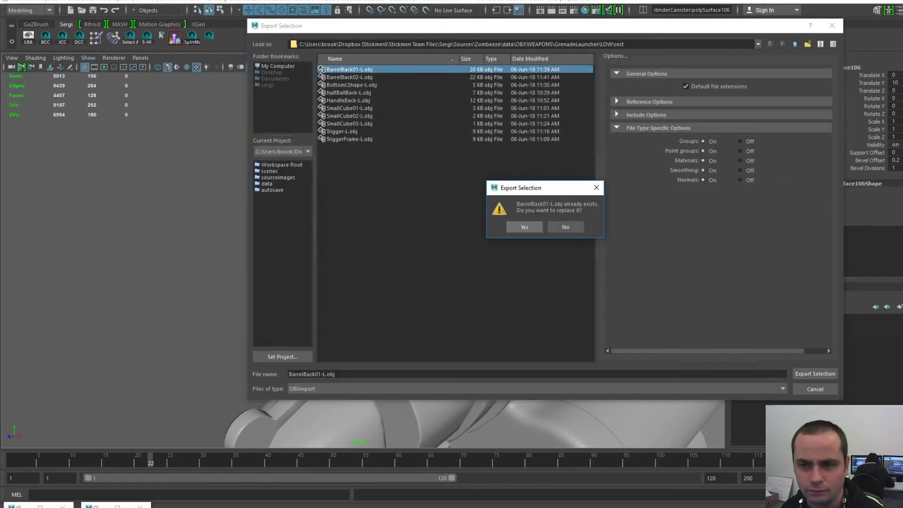
{"action": "left_click", "coordinate": [525, 226]}
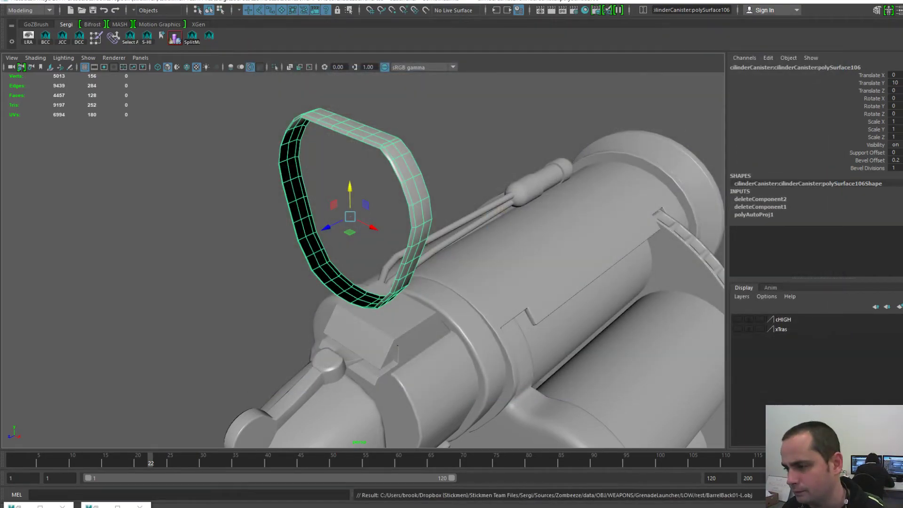
{"action": "key", "text": "alt+Tab"}
{"action": "left_click", "coordinate": [7, 10]}
- Discard the old scene, load BarrelBack01-L.obj via UV Map Mesh, and unwrap the ring
{"action": "left_click", "coordinate": [13, 25]}
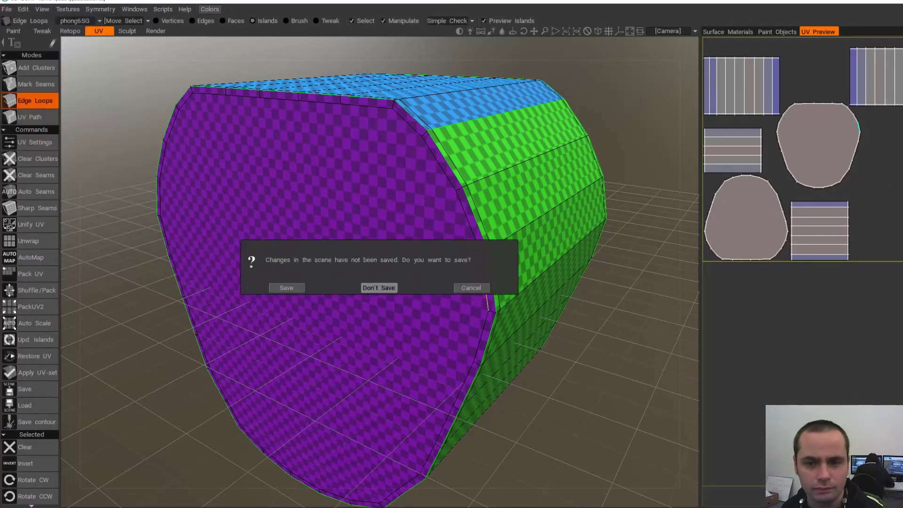
{"action": "left_click", "coordinate": [379, 288]}
{"action": "left_click", "coordinate": [423, 370]}
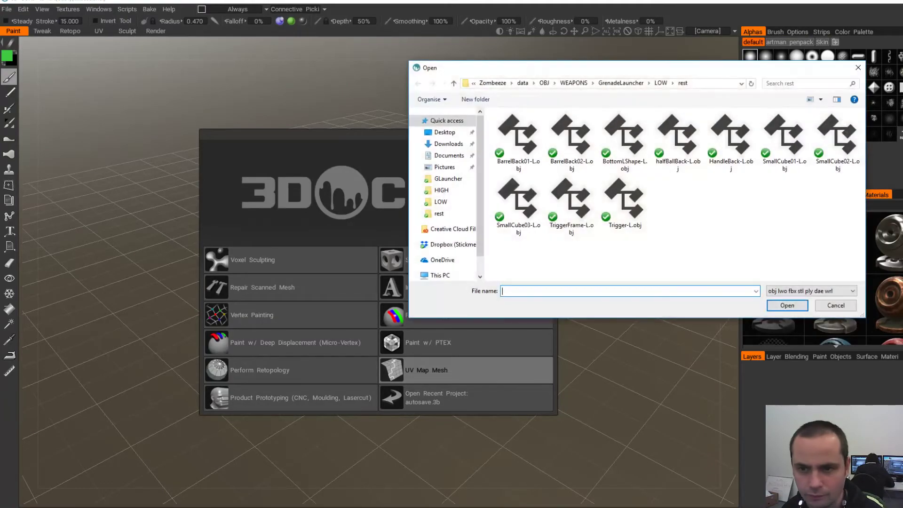
{"action": "double_click", "coordinate": [518, 139]}
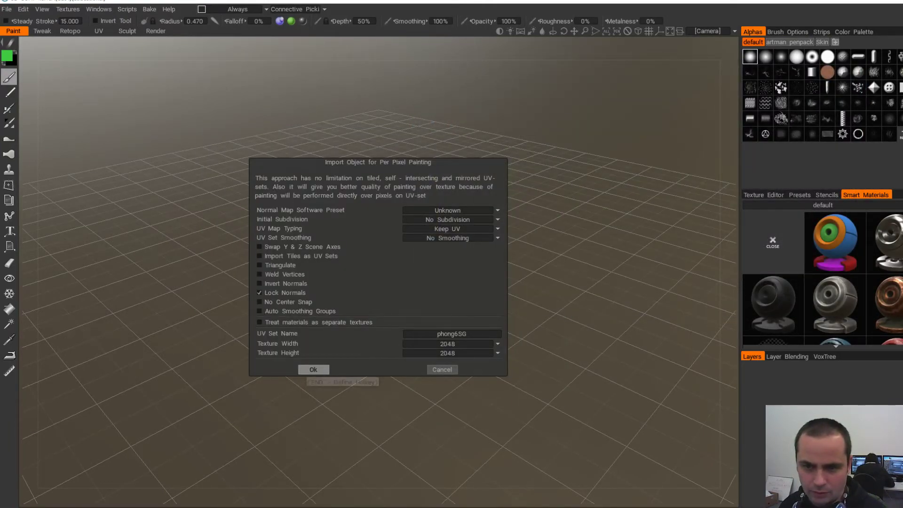
{"action": "left_click", "coordinate": [314, 370]}
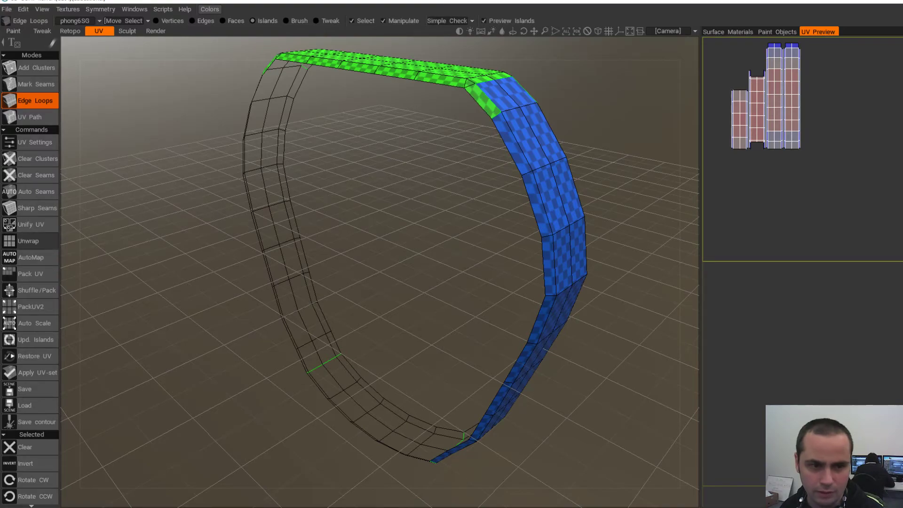
{"action": "left_click", "coordinate": [28, 241]}
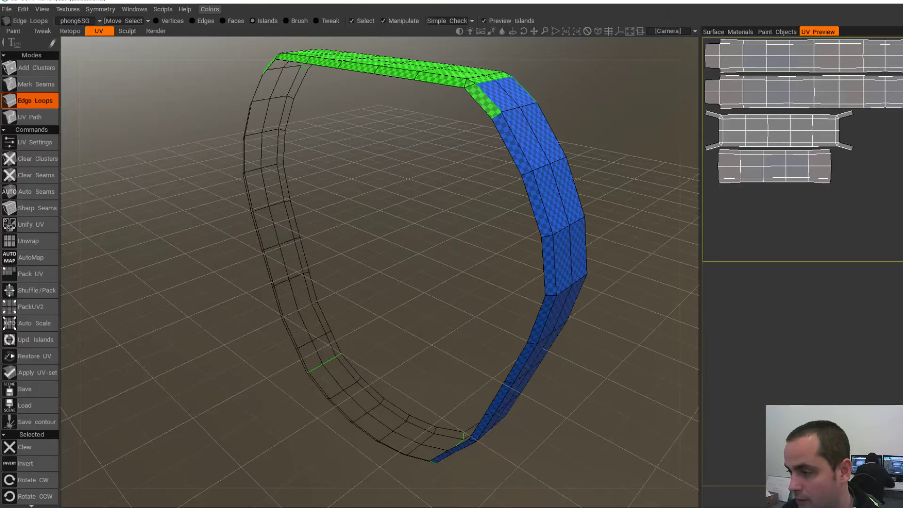
- Back in Maya, select the ring and fill its open border with a cap face
{"action": "key", "text": "alt+Tab"}
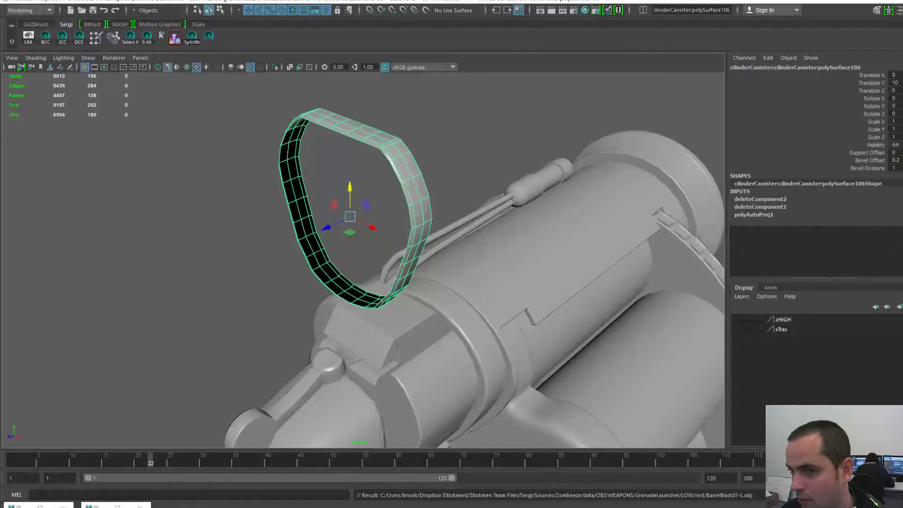
{"action": "left_click_drag", "start_coordinate": [423, 264], "coordinate": [410, 253], "text": "alt"}
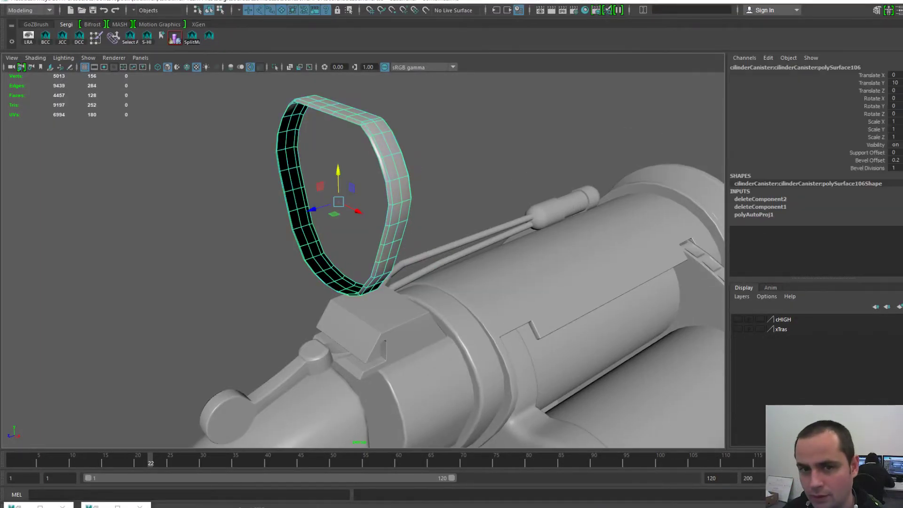
{"action": "key", "text": "F8"}
{"action": "key", "text": "f"}
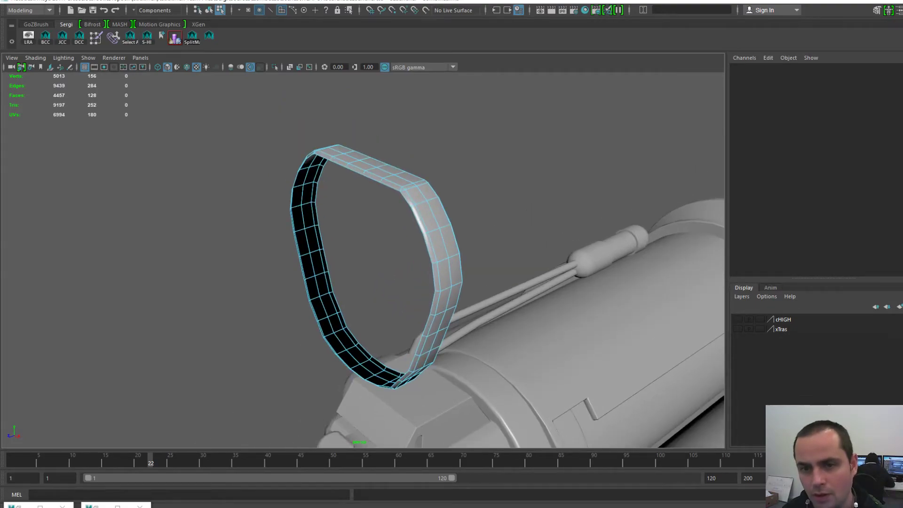
{"action": "key", "text": "F9"}
{"action": "key", "text": "F8"}
{"action": "left_click", "coordinate": [400, 235]}
{"action": "mouse_move", "coordinate": [400, 235]}
{"action": "left_mouse_down", "text": "alt"}
{"action": "mouse_move", "coordinate": [435, 228]}
{"action": "mouse_move", "coordinate": [409, 226]}
{"action": "left_mouse_up", "text": "alt"}
{"action": "left_click", "coordinate": [311, 236]}
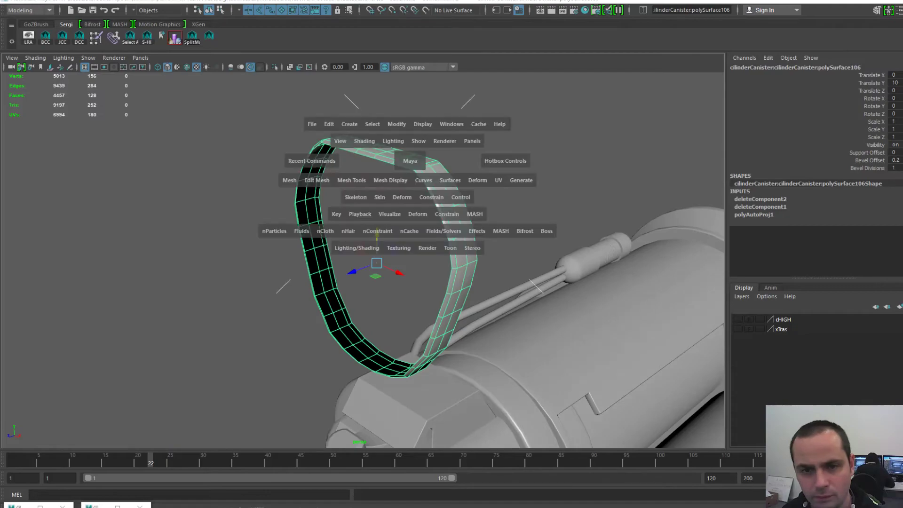
{"action": "left_click", "coordinate": [329, 253]}
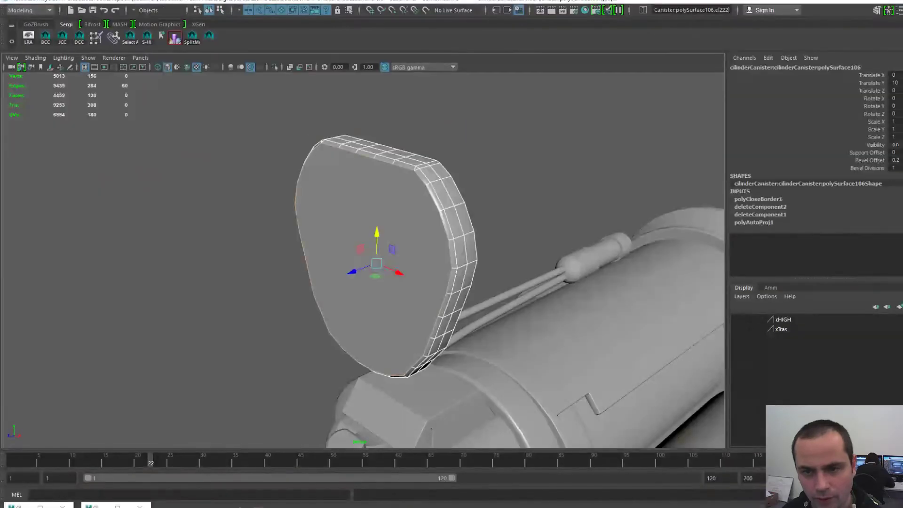
- Export the capped plate over BarrelBack01-L.obj, confirming the replacement, and return to 3D-Coat
{"action": "left_click", "coordinate": [392, 249]}
{"action": "key", "text": "F8"}
{"action": "key", "text": "F8"}
{"action": "left_click_drag", "start_coordinate": [391, 250], "coordinate": [370, 216], "text": "alt"}
{"action": "key", "text": "F8"}
{"action": "key", "text": "F8"}
{"action": "key", "text": "space"}
{"action": "left_click", "coordinate": [272, 179]}
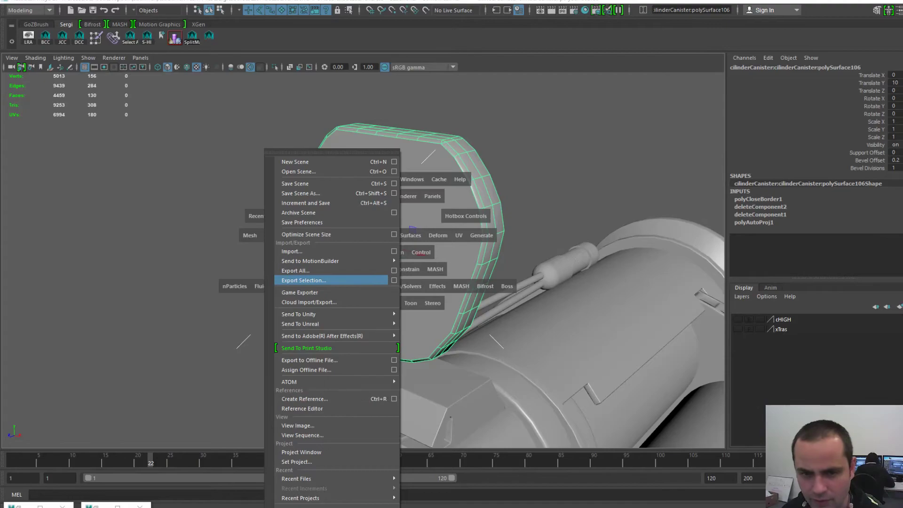
{"action": "left_click", "coordinate": [333, 281]}
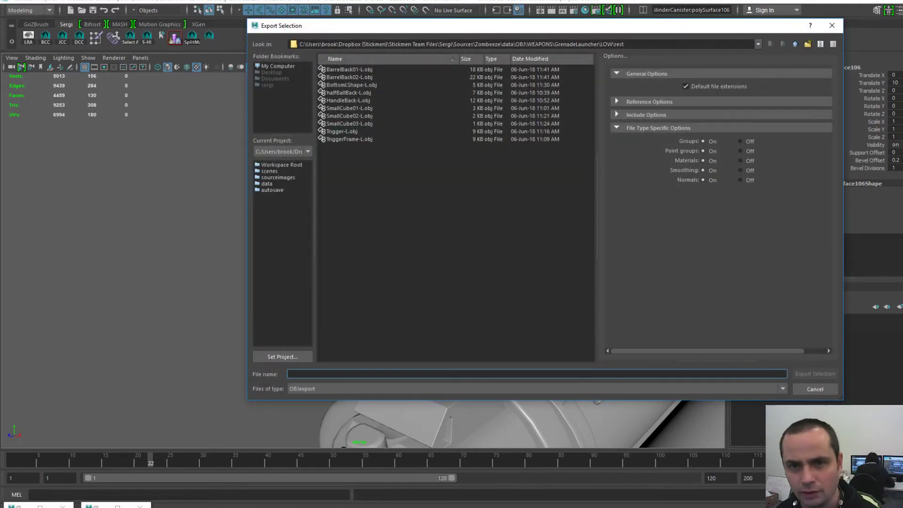
{"action": "double_click", "coordinate": [350, 70]}
{"action": "key", "text": "Return"}
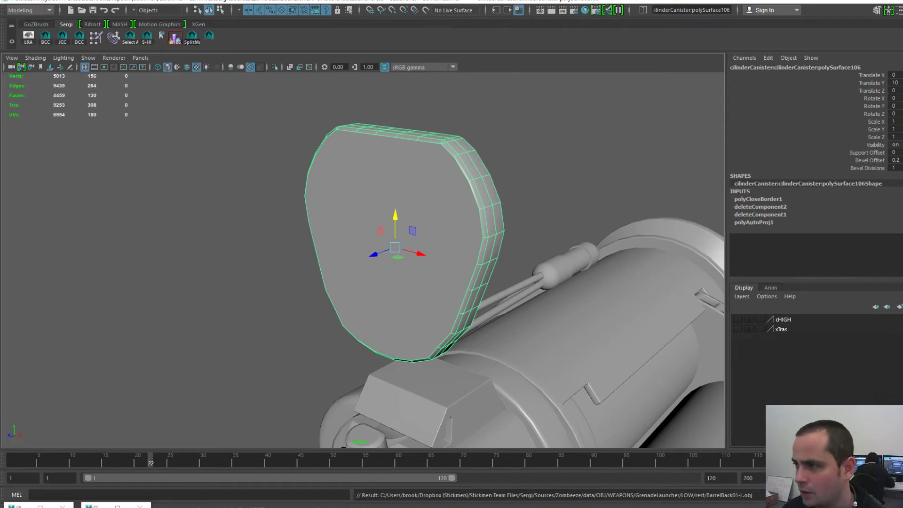
{"action": "key", "text": "alt+Tab"}
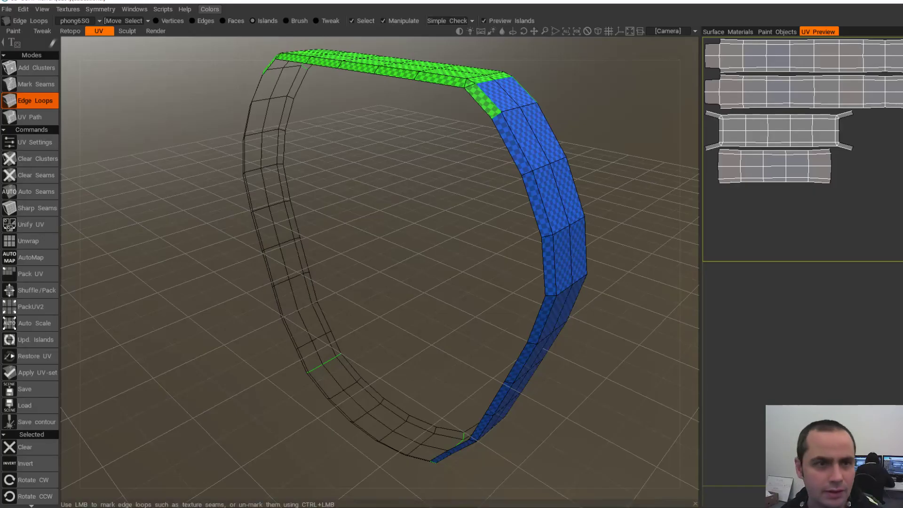
- Start a new scene without saving and load the capped plate's OBJ for UV mapping
{"action": "left_click", "coordinate": [7, 9]}
{"action": "left_click", "coordinate": [11, 24]}
{"action": "left_click", "coordinate": [379, 288]}
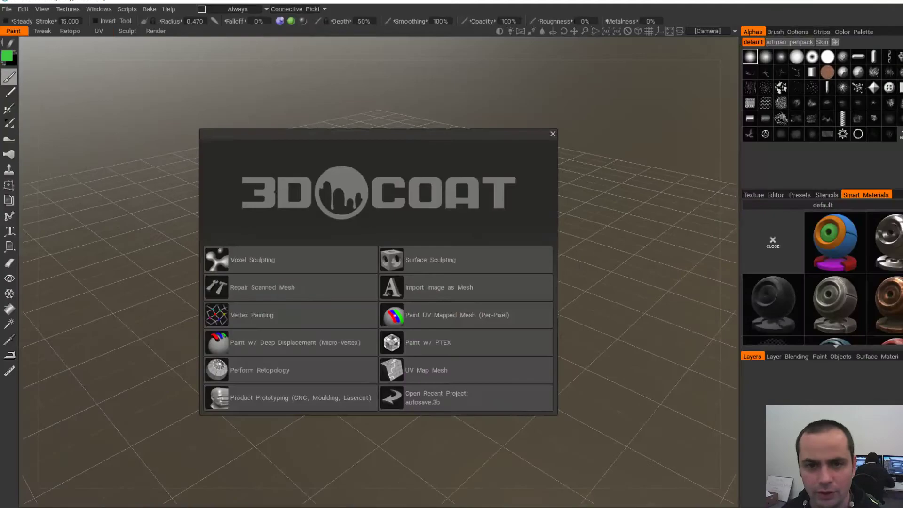
{"action": "left_click", "coordinate": [426, 371]}
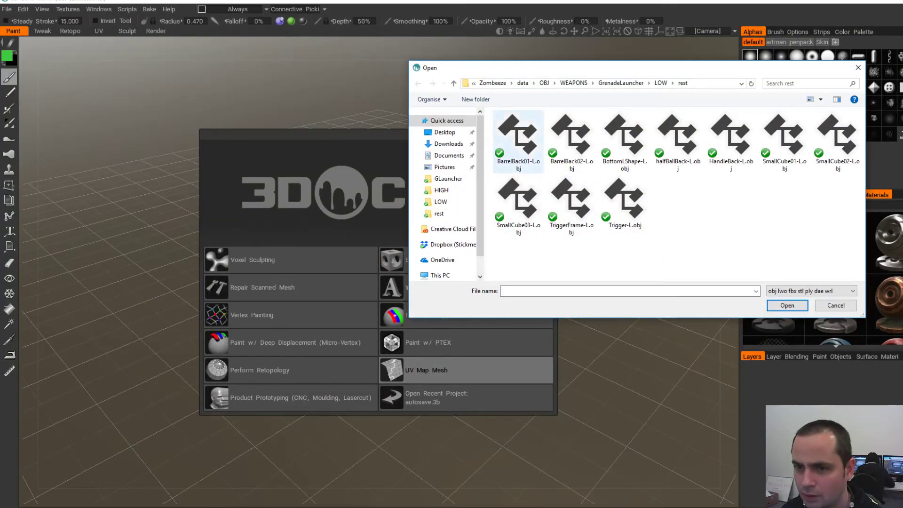
{"action": "double_click", "coordinate": [518, 139]}
{"action": "left_click", "coordinate": [313, 369]}
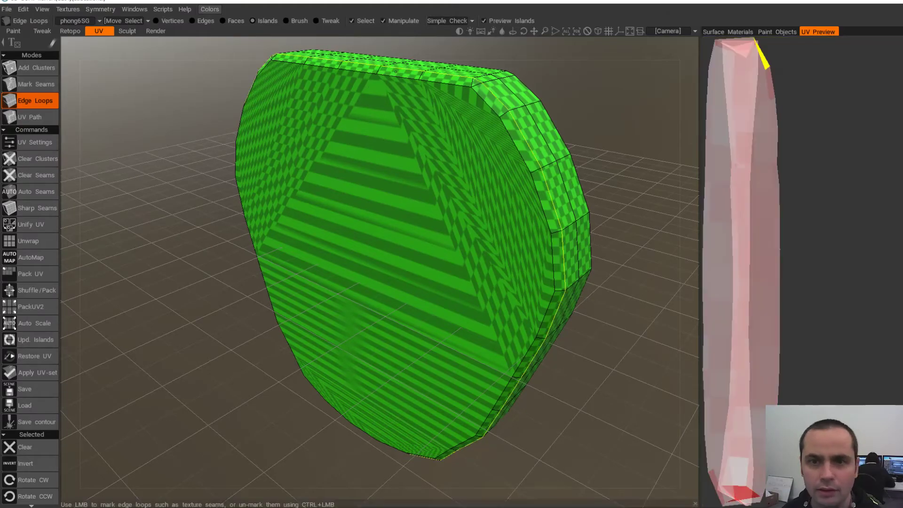
- Mark edge-loop seams around the plate's front and back faces and unwrap it
{"action": "left_click", "coordinate": [451, 76]}
{"action": "left_click_drag", "start_coordinate": [378, 255], "coordinate": [351, 263], "text": "alt"}
{"action": "left_click", "coordinate": [398, 216]}
{"action": "left_click_drag", "start_coordinate": [398, 217], "coordinate": [583, 214], "text": "alt"}
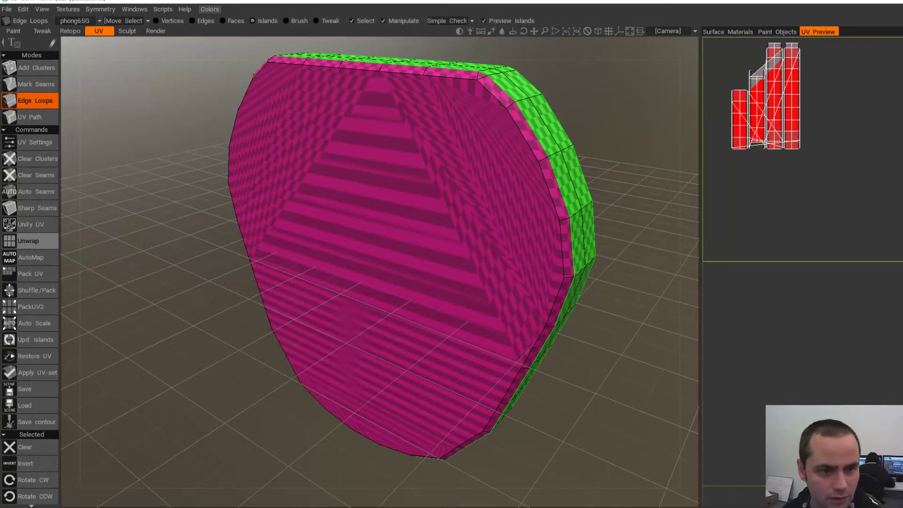
{"action": "left_click", "coordinate": [28, 241]}
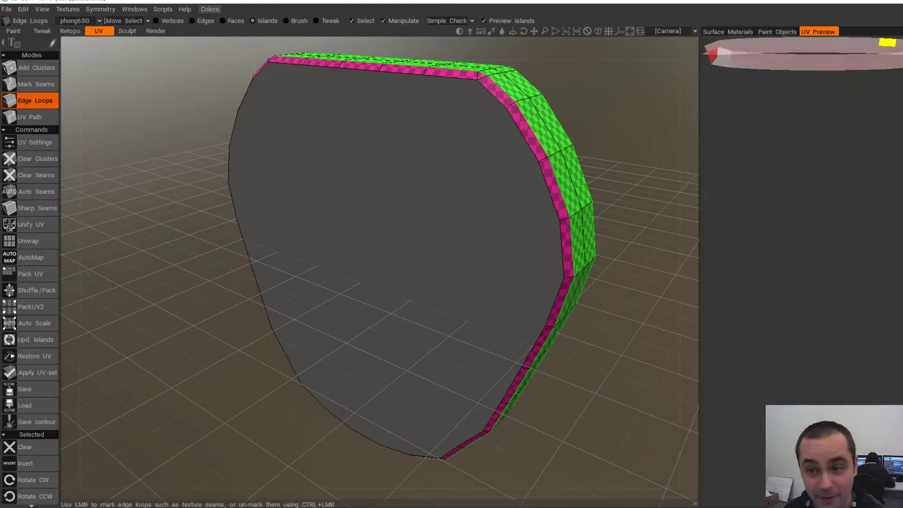
{"action": "left_click_drag", "start_coordinate": [532, 128], "coordinate": [502, 122], "text": "alt"}
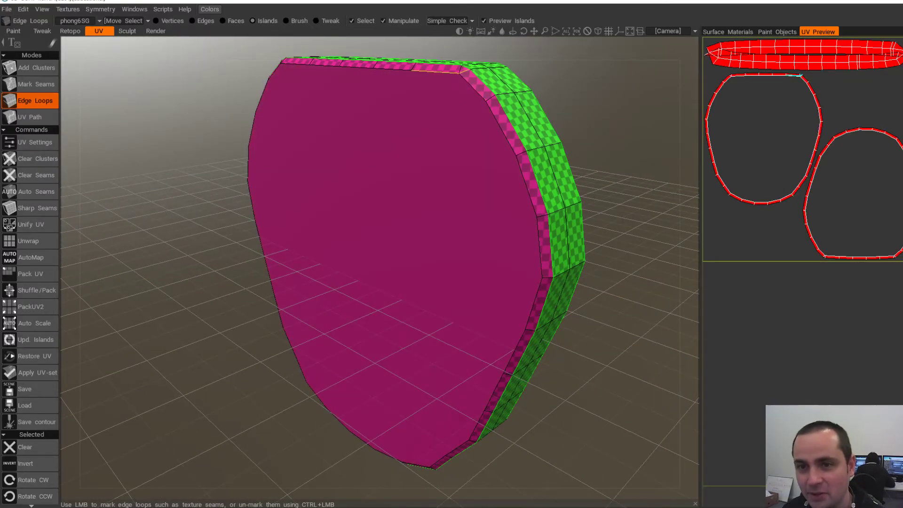
{"action": "left_click_drag", "start_coordinate": [466, 88], "coordinate": [491, 97], "text": "alt"}
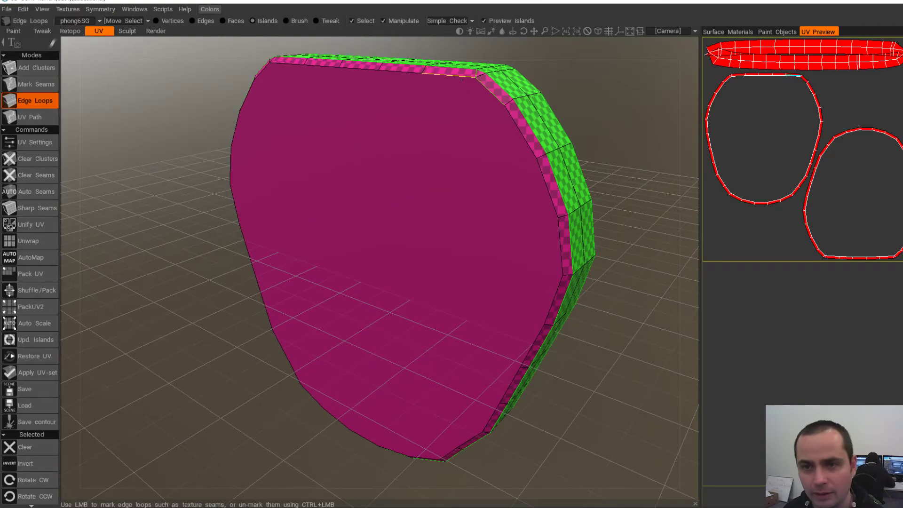
{"action": "left_click", "coordinate": [29, 241]}
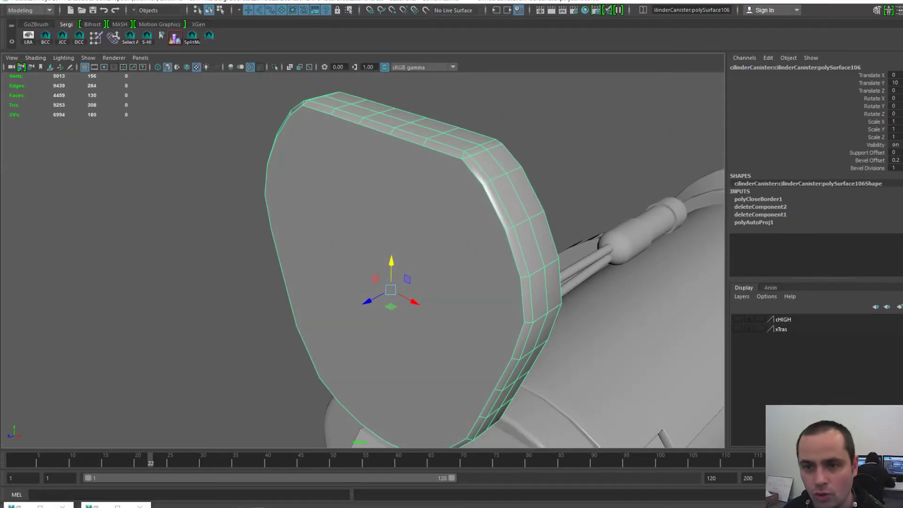
- Undo the recent selection steps and the cap, returning the plate to an open ring
{"action": "scroll", "coordinate": [390, 263], "scroll_direction": "down", "scroll_amount": 6}
{"action": "left_click_drag", "start_coordinate": [358, 259], "coordinate": [357, 237], "text": "alt"}
{"action": "scroll", "coordinate": [390, 264], "scroll_direction": "up", "scroll_amount": 4}
{"action": "scroll", "coordinate": [363, 260], "scroll_direction": "up", "scroll_amount": 2}
{"action": "scroll", "coordinate": [364, 261], "scroll_direction": "up", "scroll_amount": 2}
{"action": "key", "text": "ctrl+z"}
{"action": "key", "text": "ctrl+z"}
{"action": "key", "text": "ctrl+z"}
{"action": "key", "text": "ctrl+z"}
{"action": "key", "text": "ctrl+z"}
{"action": "key", "text": "ctrl+z"}
{"action": "key", "text": "ctrl+z"}
{"action": "key", "text": "ctrl+z"}
{"action": "key", "text": "ctrl+z"}
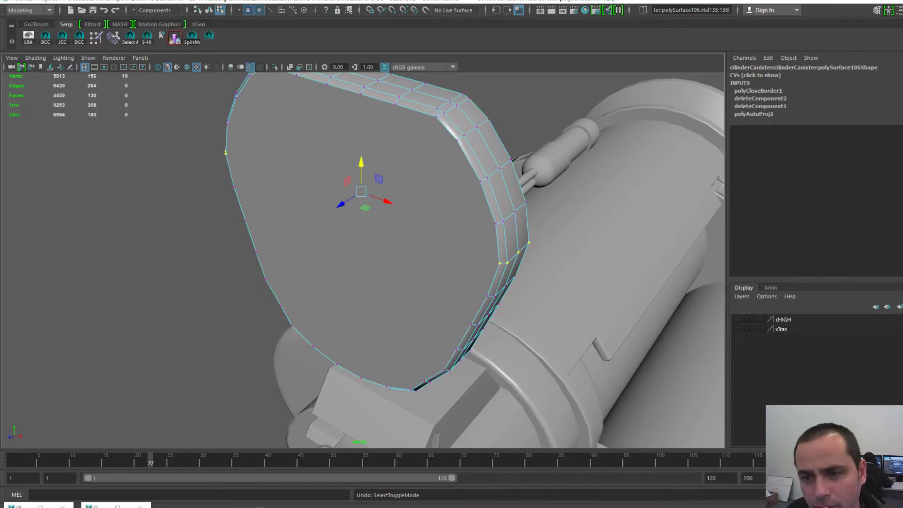
{"action": "key", "text": "ctrl+z"}
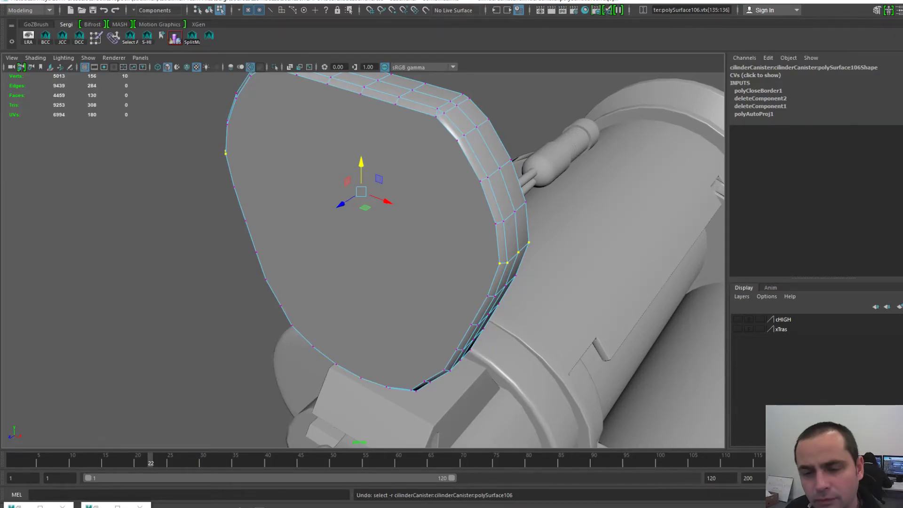
{"action": "key", "text": "ctrl+z"}
{"action": "key", "text": "ctrl+z"}
{"action": "key", "text": "ctrl+z"}
{"action": "key", "text": "ctrl+z"}
{"action": "key", "text": "ctrl+z"}
{"action": "key", "text": "ctrl+z"}
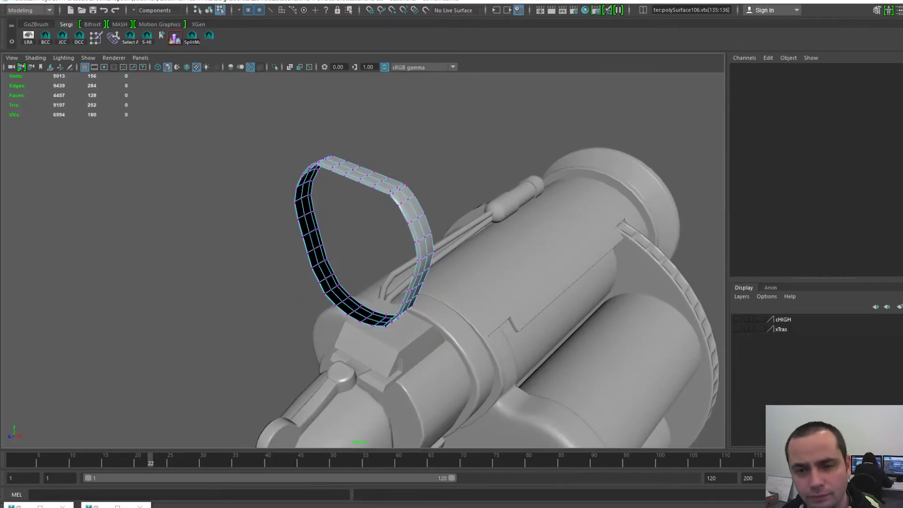
- Keep undoing until the ring's cap faces return, then check the plate's underside
{"action": "key", "text": "ctrl+z"}
{"action": "key", "text": "ctrl+z"}
{"action": "key", "text": "ctrl+z"}
{"action": "key", "text": "ctrl+z"}
{"action": "key", "text": "ctrl+z"}
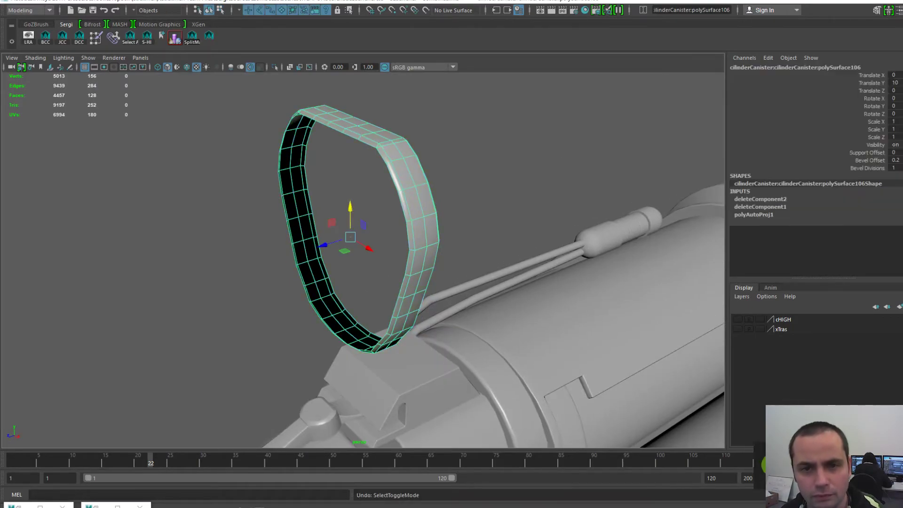
{"action": "key", "text": "ctrl+z"}
{"action": "key", "text": "ctrl+z"}
{"action": "key", "text": "ctrl+z"}
{"action": "key", "text": "ctrl+z"}
{"action": "key", "text": "ctrl+z"}
{"action": "key", "text": "ctrl+z"}
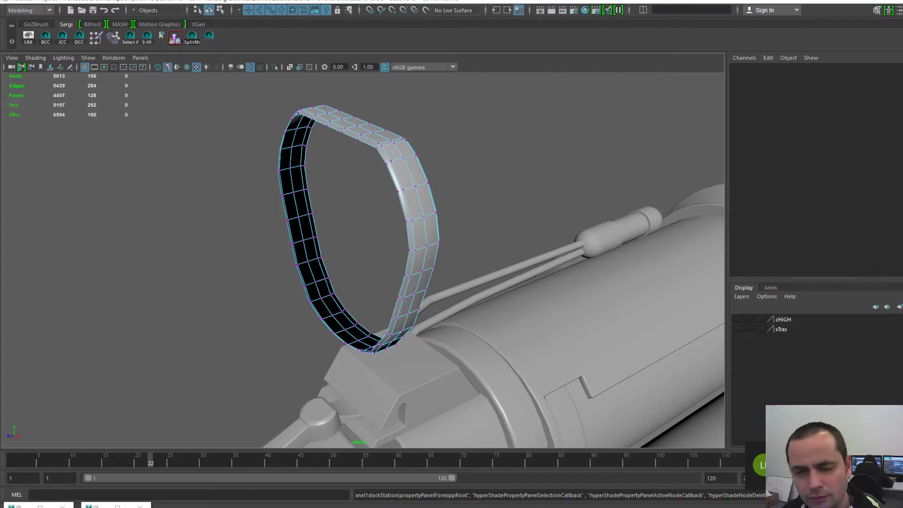
{"action": "key", "text": "ctrl+z"}
{"action": "key", "text": "ctrl+z"}
{"action": "key", "text": "ctrl+z"}
{"action": "key", "text": "ctrl+z"}
{"action": "key", "text": "ctrl+z"}
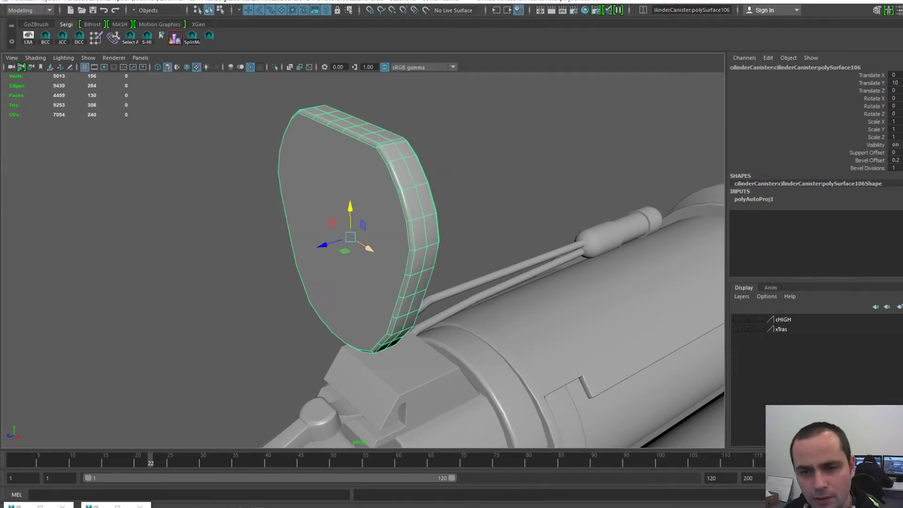
{"action": "scroll", "coordinate": [366, 245], "scroll_direction": "up", "scroll_amount": 1}
{"action": "mouse_move", "coordinate": [366, 246]}
{"action": "left_mouse_down", "text": "alt"}
{"action": "mouse_move", "coordinate": [426, 233]}
{"action": "mouse_move", "coordinate": [430, 151]}
{"action": "mouse_move", "coordinate": [361, 230]}
{"action": "left_mouse_up", "text": "alt"}
- Triangulate the capped plate with Mesh > Triangulate
{"action": "key", "text": "space"}
{"action": "left_click", "coordinate": [240, 250]}
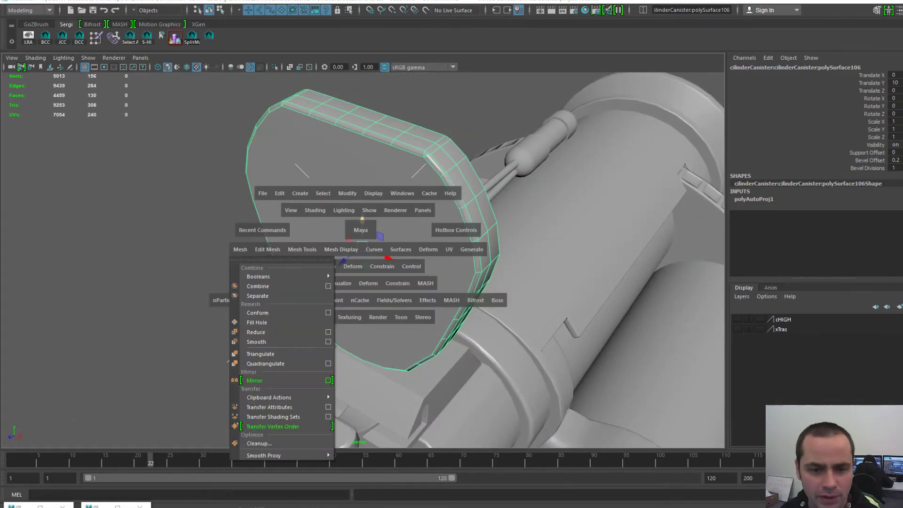
{"action": "left_click", "coordinate": [260, 354]}
- Export the triangulated plate over BarrelBack01-L.obj, confirming the replacement
{"action": "key", "text": "space"}
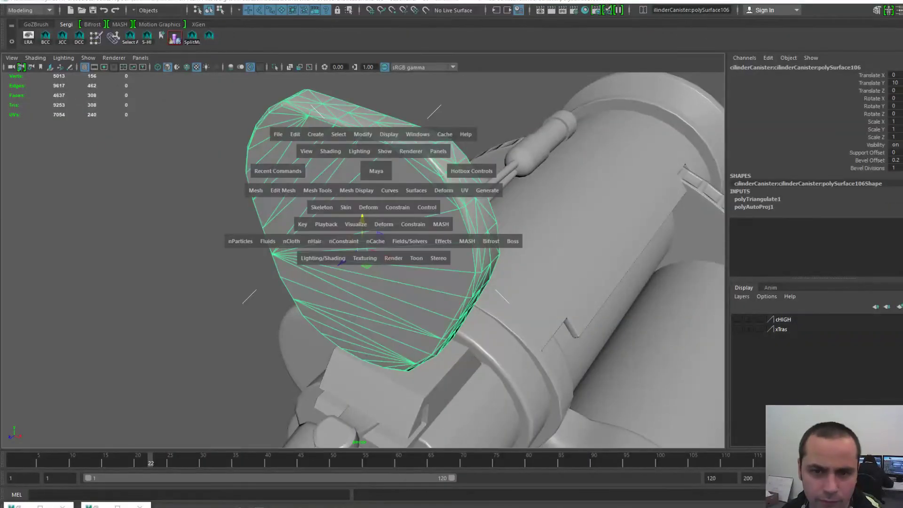
{"action": "left_click", "coordinate": [278, 134]}
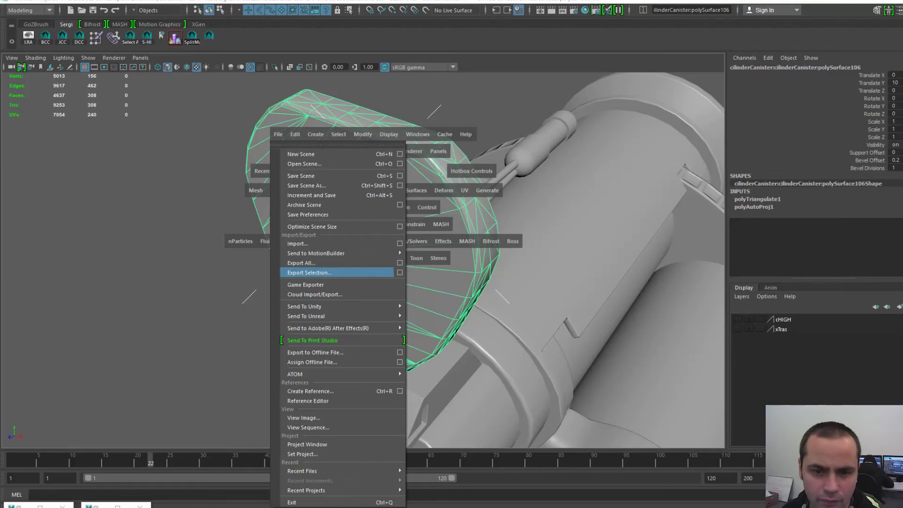
{"action": "left_click", "coordinate": [329, 272]}
{"action": "left_click", "coordinate": [438, 212]}
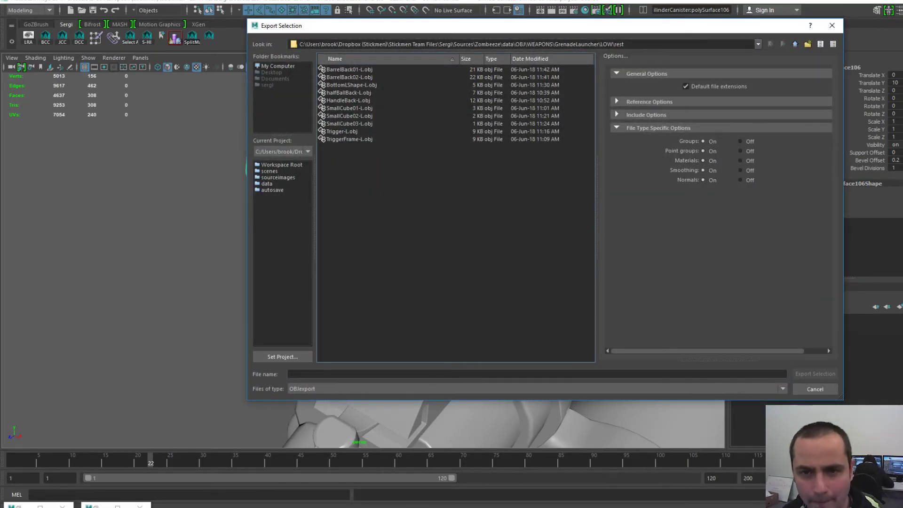
{"action": "double_click", "coordinate": [350, 70]}
{"action": "left_click", "coordinate": [525, 226]}
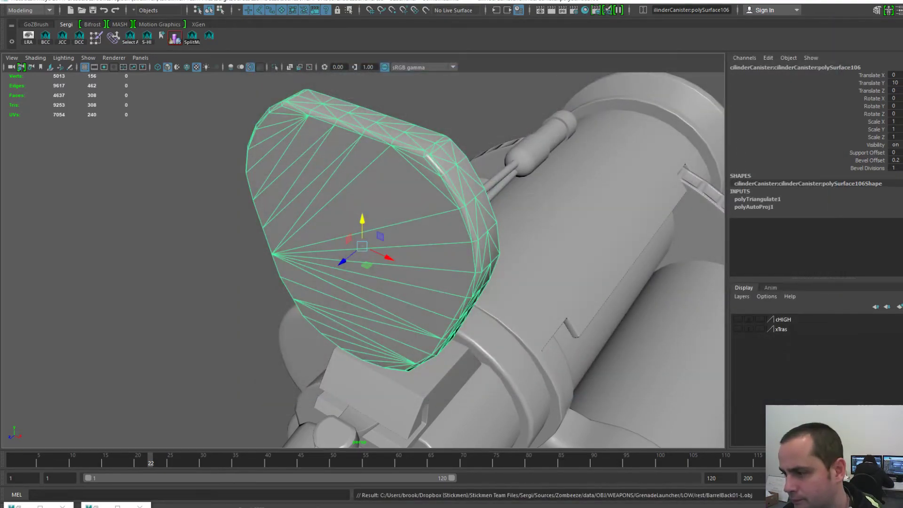
- In 3D-Coat, start a new scene without saving the current one
{"action": "key", "text": "alt+Tab"}
{"action": "left_click", "coordinate": [7, 9]}
{"action": "left_click", "coordinate": [11, 24]}
{"action": "left_click", "coordinate": [378, 287]}
- Load BarrelBack01-L.obj for UV mapping with UV Map Typing set to Auto-Mapping
{"action": "left_click", "coordinate": [438, 369]}
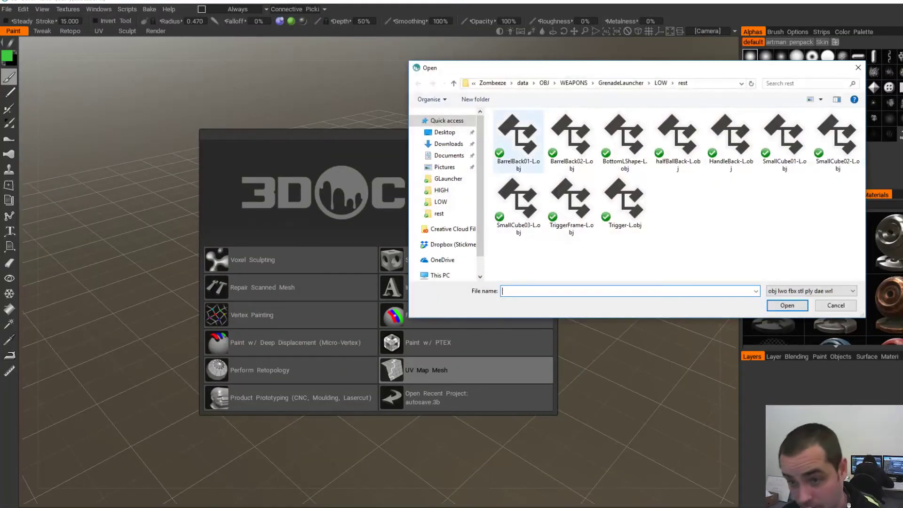
{"action": "double_click", "coordinate": [518, 141]}
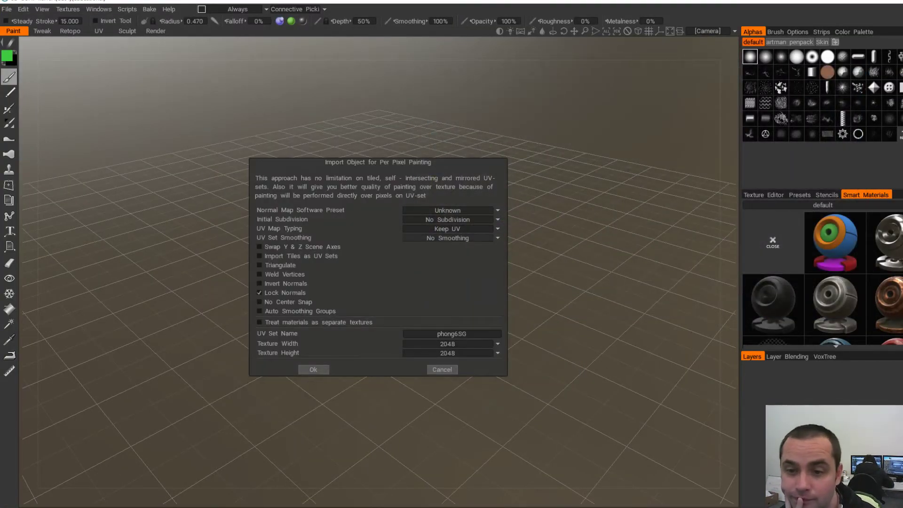
{"action": "left_click", "coordinate": [497, 229]}
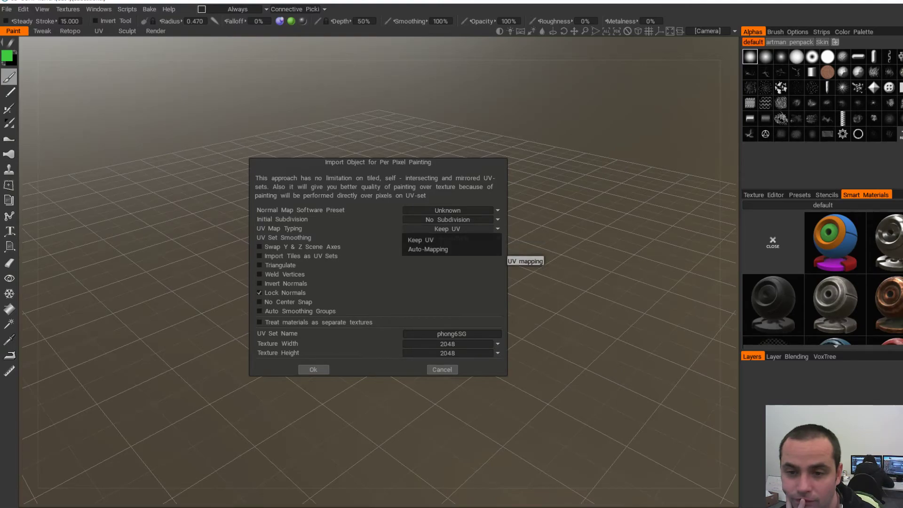
{"action": "left_click", "coordinate": [428, 249]}
{"action": "left_click", "coordinate": [313, 369]}
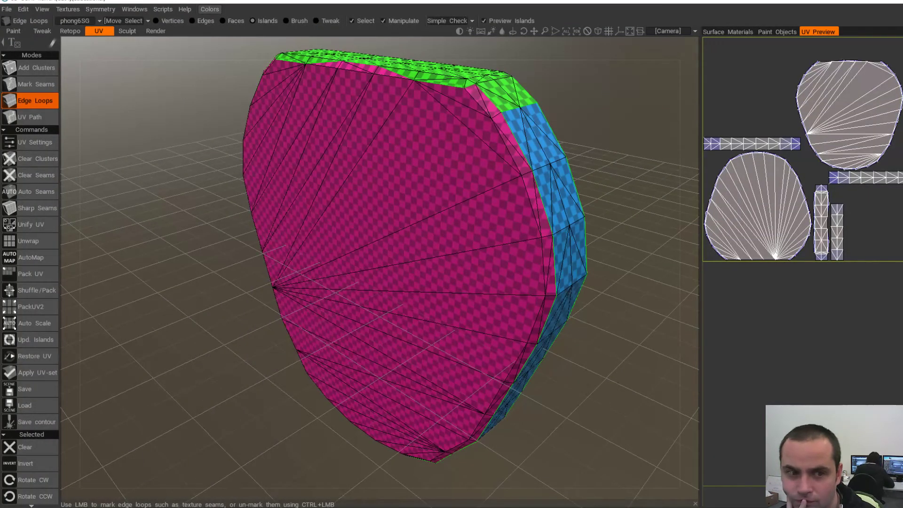
- Unwrap the mesh into UV islands and orbit to inspect its front and back faces
{"action": "left_click", "coordinate": [30, 241]}
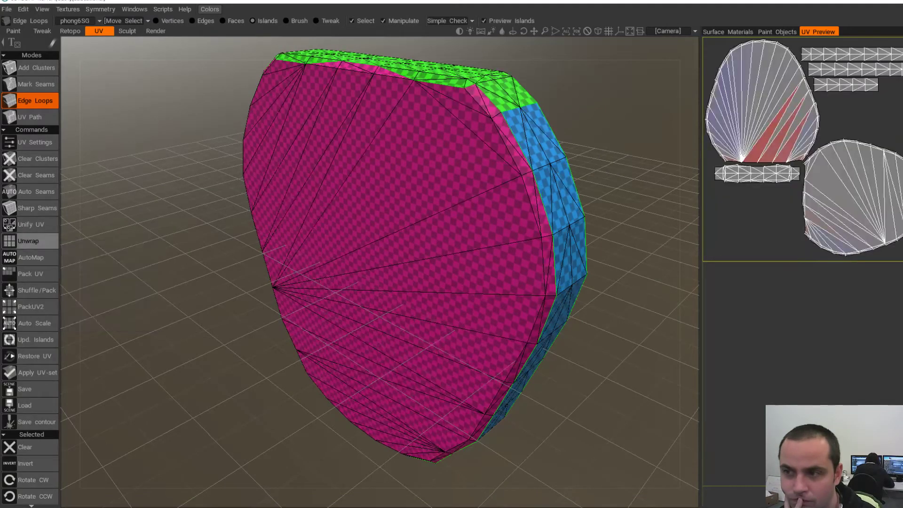
{"action": "left_click_drag", "start_coordinate": [377, 273], "coordinate": [423, 233], "text": "alt"}
{"action": "left_click_drag", "start_coordinate": [461, 334], "coordinate": [377, 313], "text": "alt"}
{"action": "left_click_drag", "start_coordinate": [494, 296], "coordinate": [357, 273], "text": "alt"}
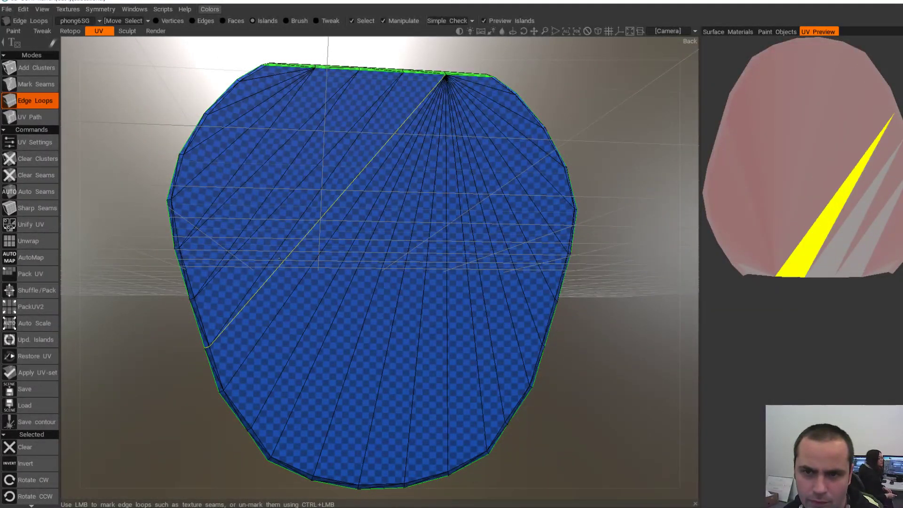
{"action": "left_click_drag", "start_coordinate": [324, 287], "coordinate": [546, 276], "text": "alt"}
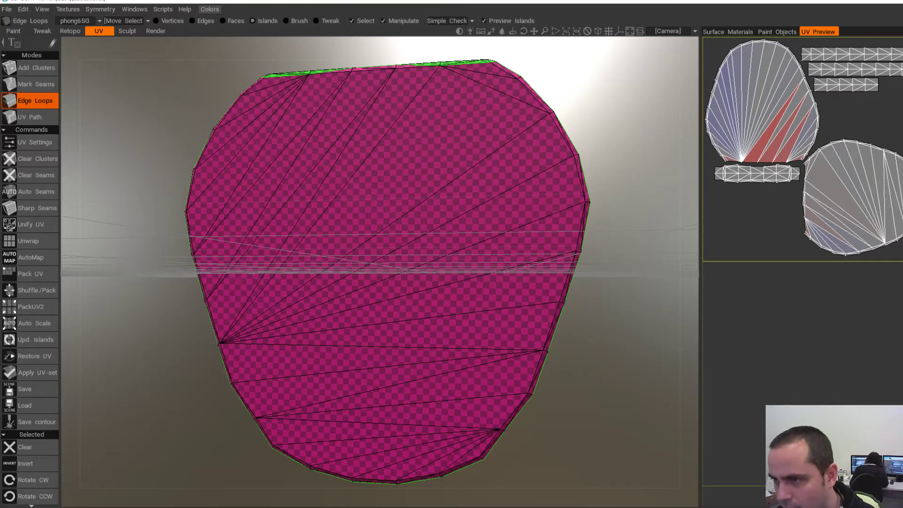
{"action": "left_click_drag", "start_coordinate": [541, 211], "coordinate": [433, 245], "text": "alt"}
- In Maya, undo the triangulation on the barrel back piece
{"action": "key", "text": "alt+Tab"}
{"action": "key", "text": "ctrl+z"}
{"action": "key", "text": "ctrl+z"}
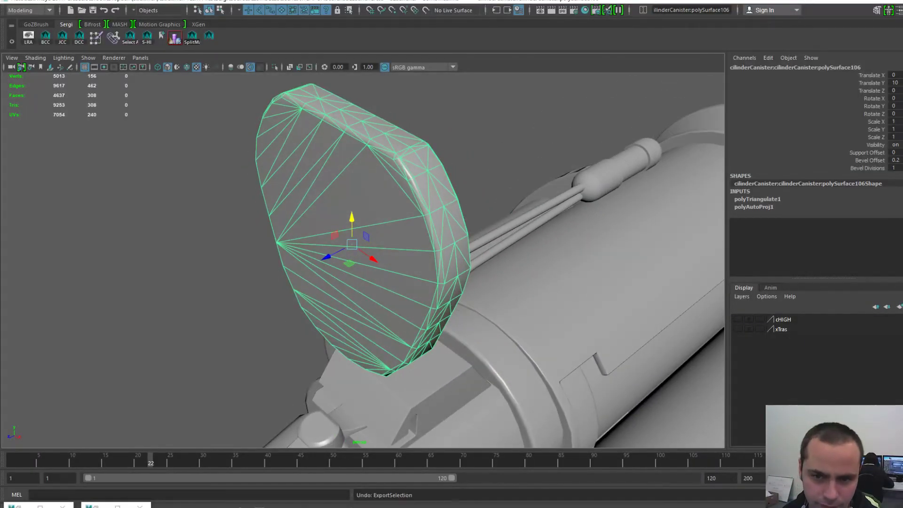
{"action": "key", "text": "ctrl+F11"}
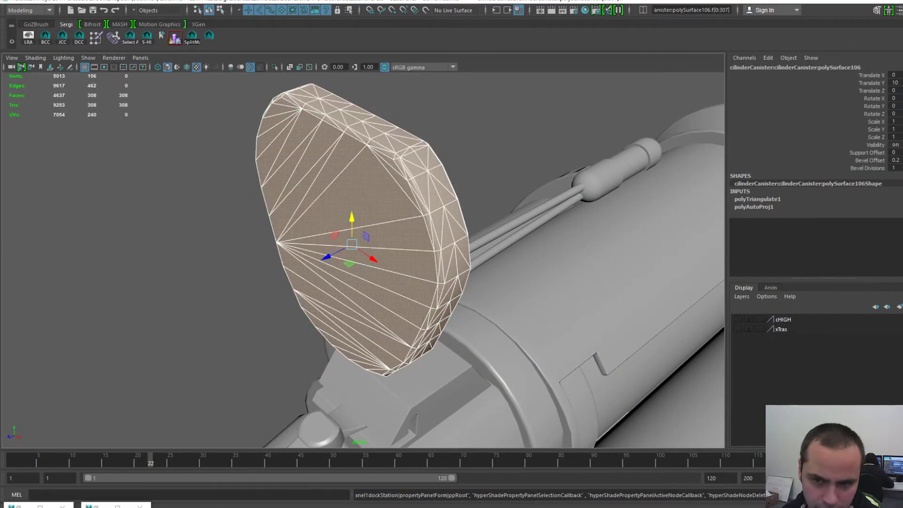
{"action": "key", "text": "ctrl+z"}
{"action": "key", "text": "ctrl+z"}
{"action": "left_click_drag", "start_coordinate": [315, 162], "coordinate": [371, 158], "text": "alt"}
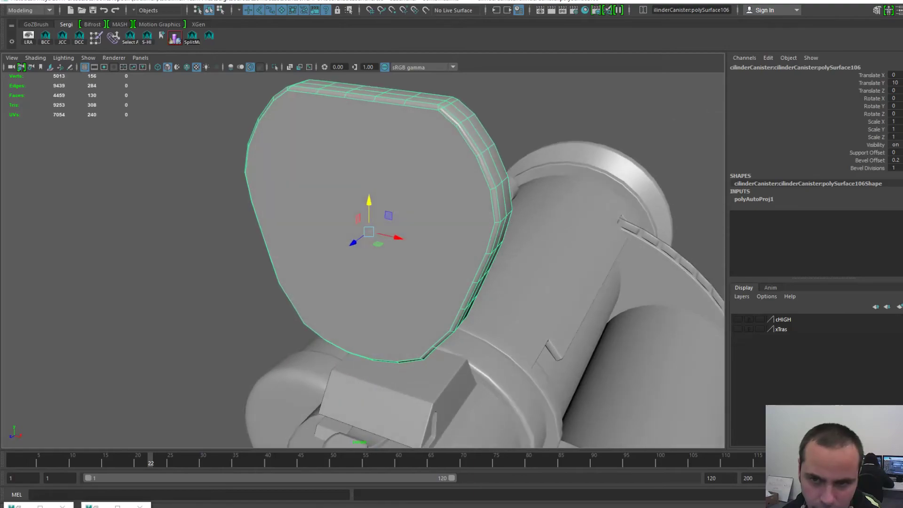
- Make the piece's edges hard using the AMTools general tools
{"action": "key", "text": "space"}
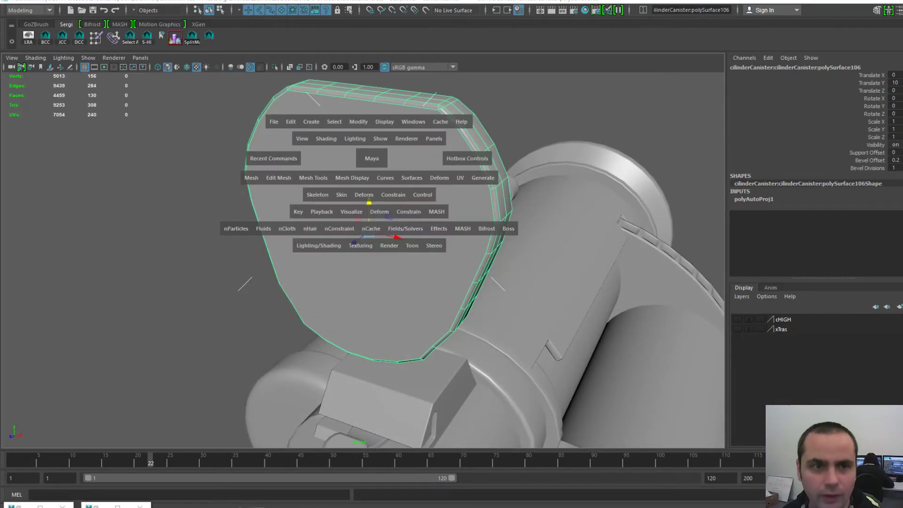
{"action": "left_click", "coordinate": [209, 35]}
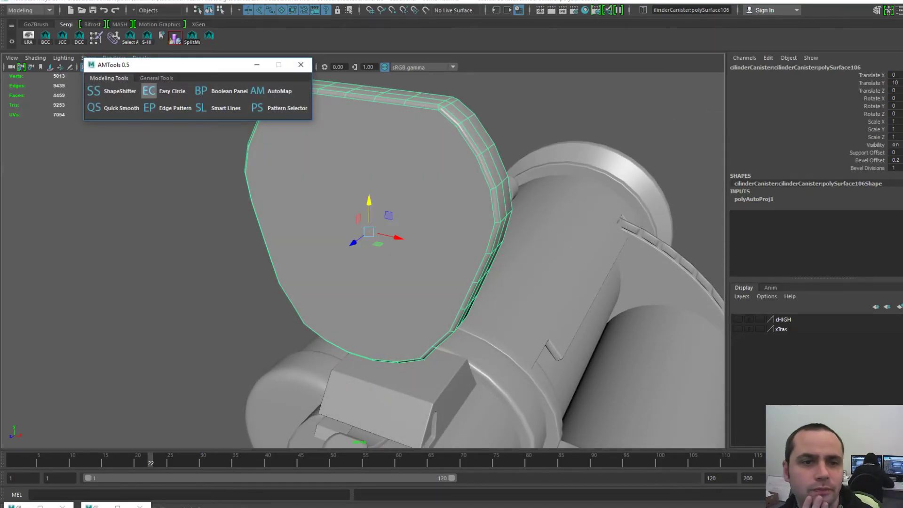
{"action": "left_click", "coordinate": [157, 78]}
{"action": "left_click", "coordinate": [203, 108]}
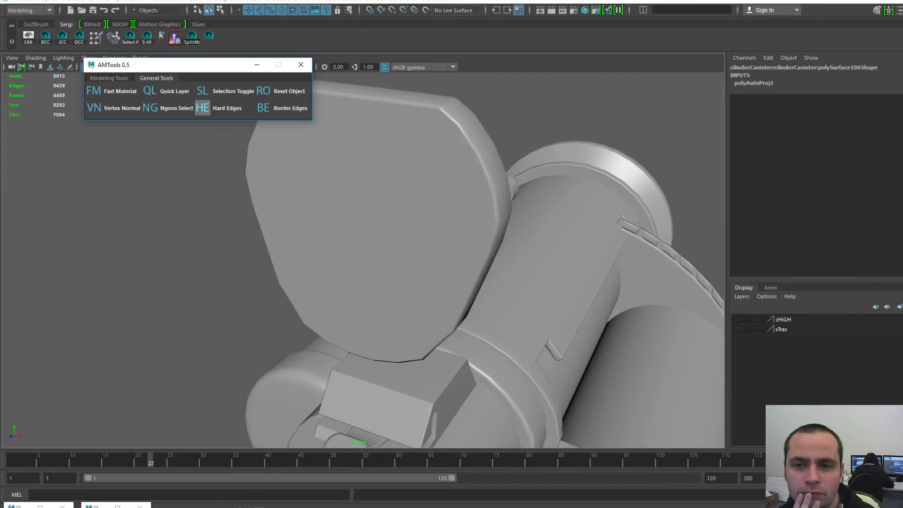
{"action": "left_click_drag", "start_coordinate": [438, 207], "coordinate": [463, 245], "text": "alt"}
- Unlock the piece's vertex normals and apply Harden Edge, then check the shading
{"action": "left_click", "coordinate": [390, 195]}
{"action": "key", "text": "space"}
{"action": "left_click", "coordinate": [369, 215]}
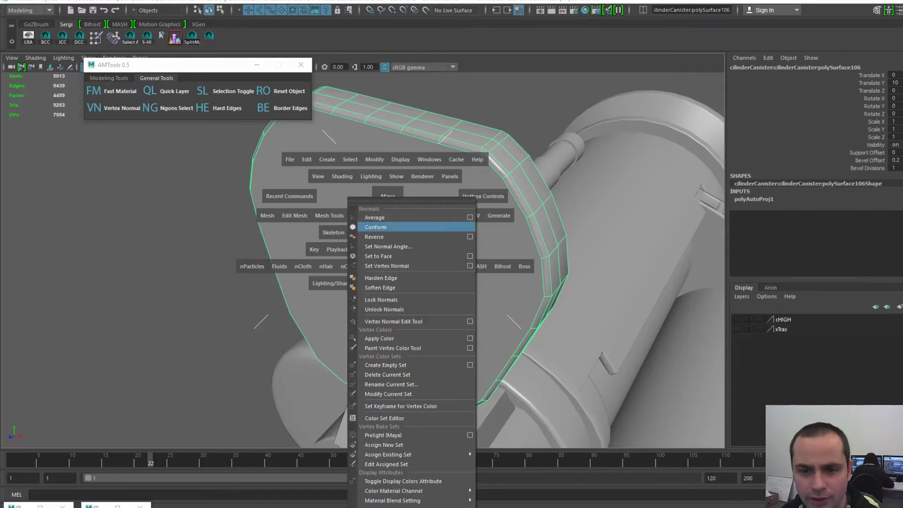
{"action": "left_click", "coordinate": [385, 309]}
{"action": "left_click", "coordinate": [203, 211]}
{"action": "left_click", "coordinate": [422, 193]}
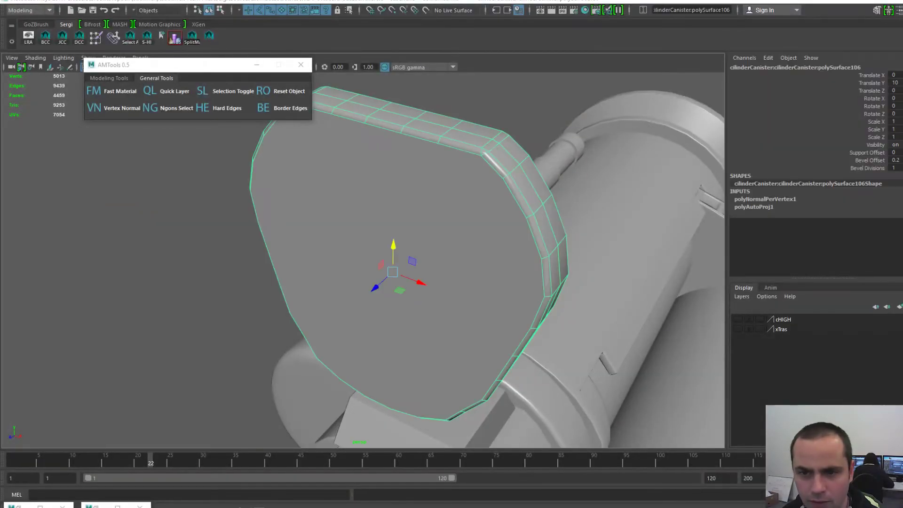
{"action": "key", "text": "space"}
{"action": "left_click", "coordinate": [401, 212]}
{"action": "left_click", "coordinate": [416, 278]}
{"action": "left_click", "coordinate": [203, 245]}
{"action": "left_click_drag", "start_coordinate": [377, 254], "coordinate": [411, 226], "text": "alt"}
- Export the piece over BarrelBack01-L.obj, confirming the replacement, and return to 3D-Coat
{"action": "left_click", "coordinate": [409, 179]}
{"action": "key", "text": "space"}
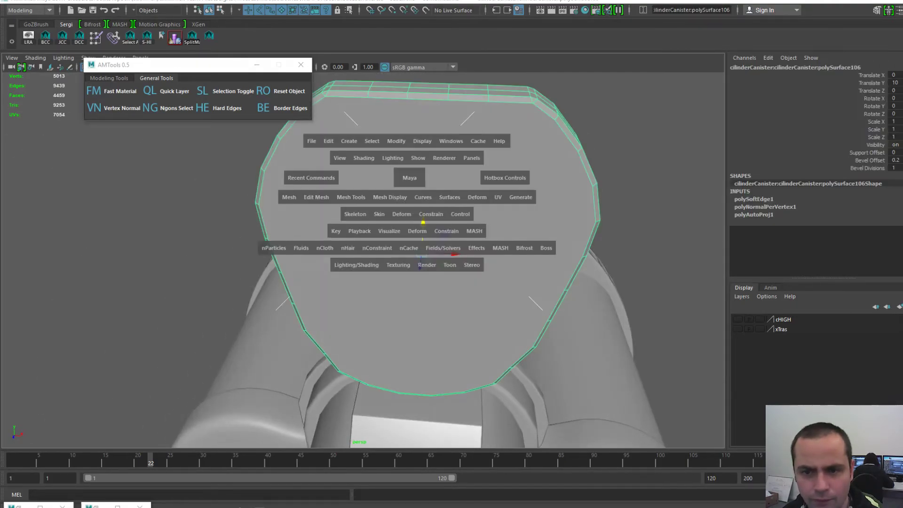
{"action": "left_click", "coordinate": [311, 141]}
{"action": "left_click", "coordinate": [343, 275]}
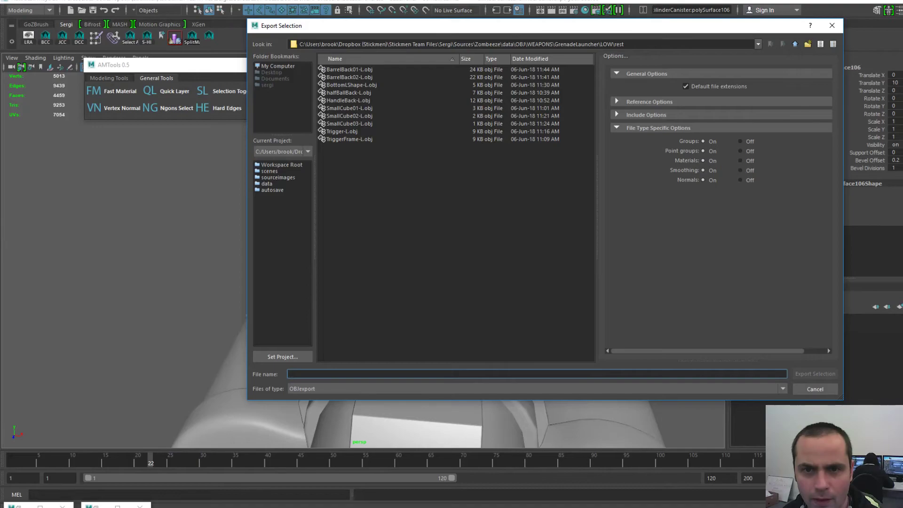
{"action": "double_click", "coordinate": [350, 70]}
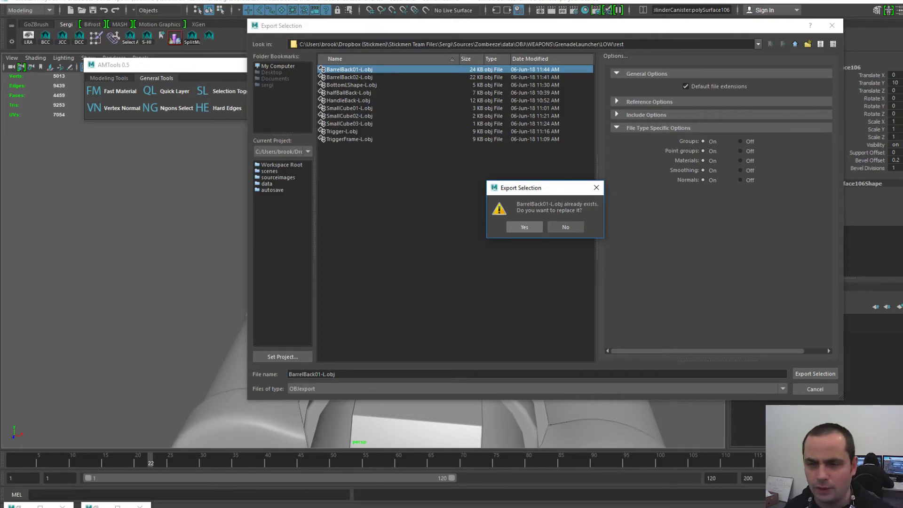
{"action": "left_click", "coordinate": [525, 227]}
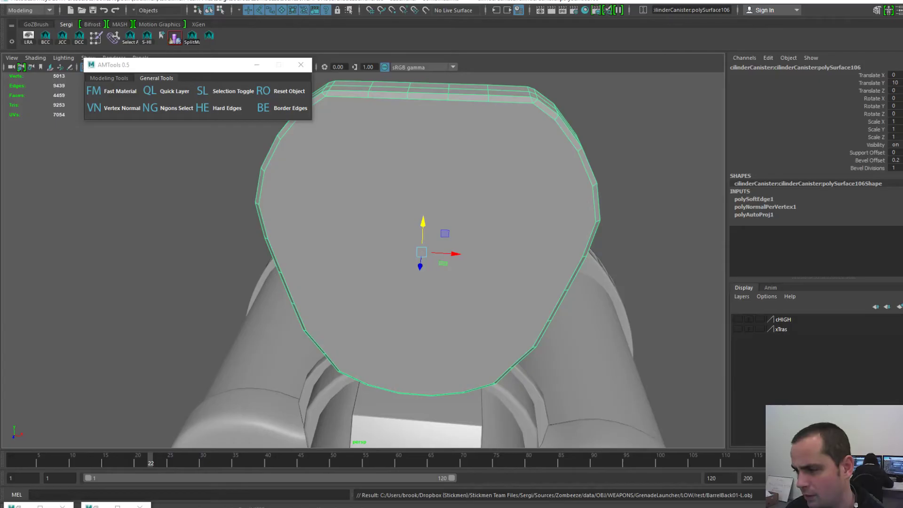
{"action": "key", "text": "alt+Tab"}
{"action": "left_click", "coordinate": [7, 9]}
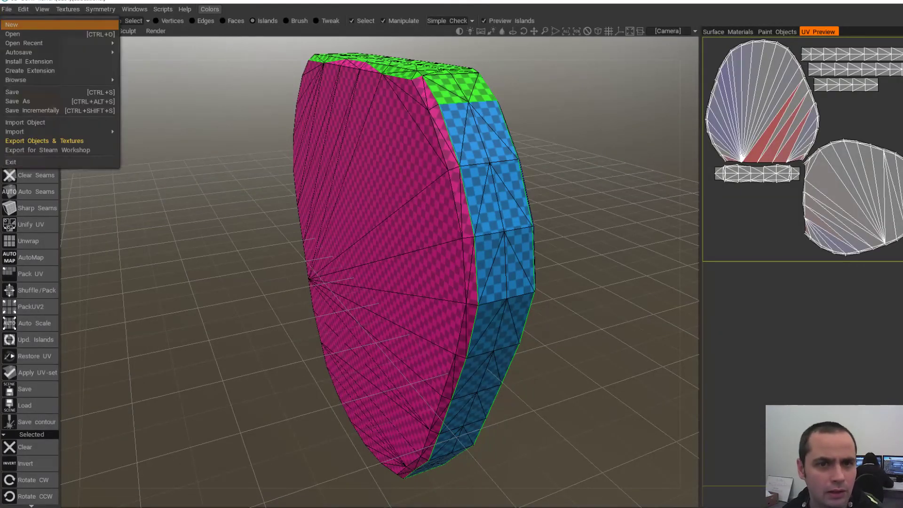
- Discard the current scene and load the hard-edged barrel back OBJ with Auto-Mapping UVs
{"action": "left_click", "coordinate": [14, 24]}
{"action": "left_click", "coordinate": [283, 287]}
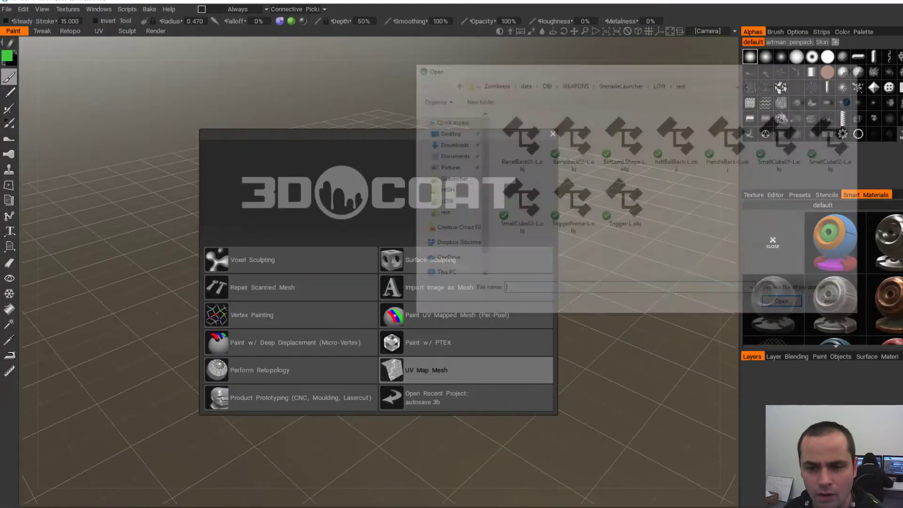
{"action": "double_click", "coordinate": [519, 134]}
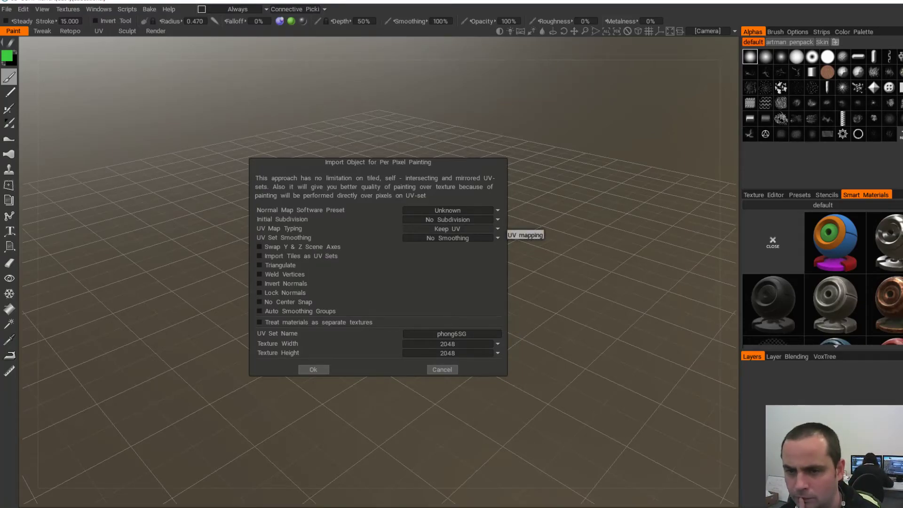
{"action": "left_click", "coordinate": [498, 229]}
{"action": "left_click", "coordinate": [438, 249]}
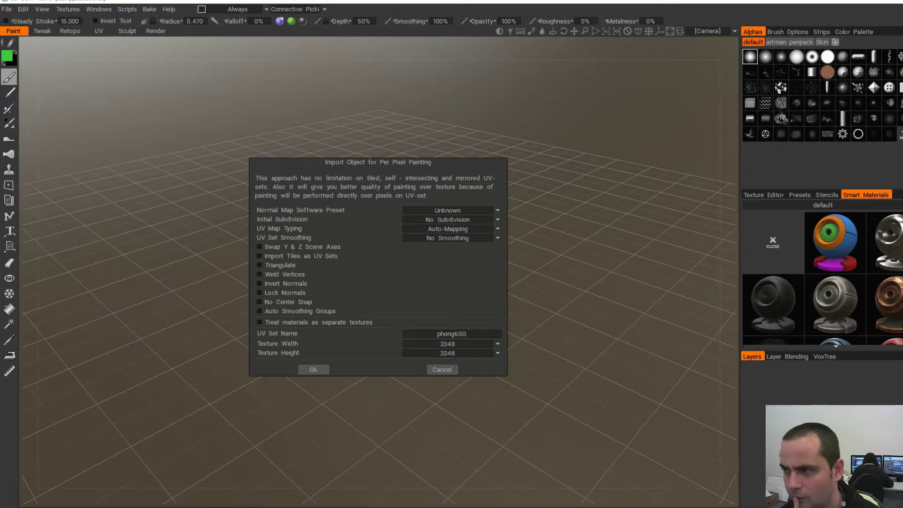
{"action": "left_click", "coordinate": [313, 369]}
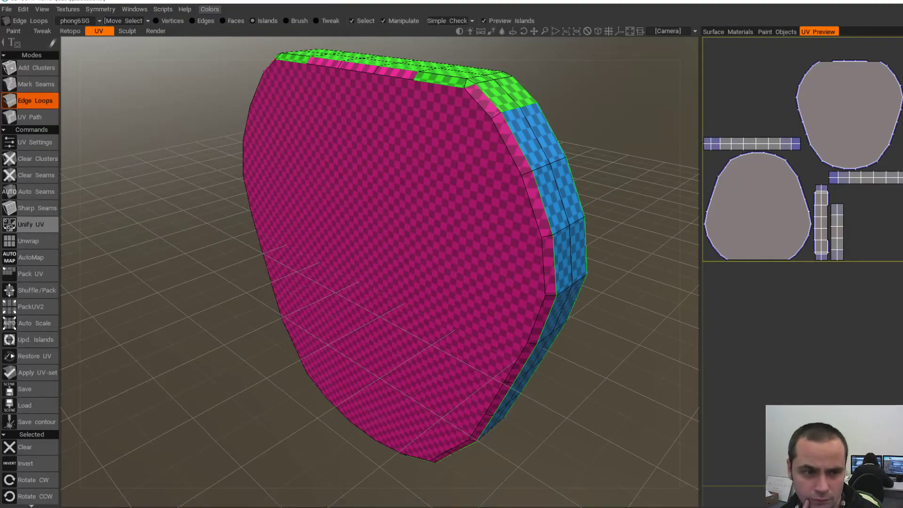
- Unwrap the barrel back piece and orbit around to inspect its UV islands
{"action": "left_click", "coordinate": [29, 241]}
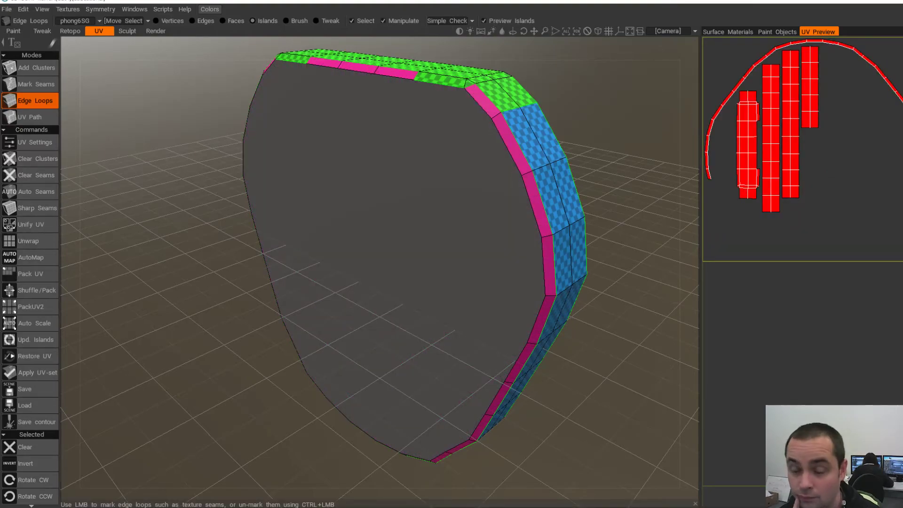
{"action": "left_click_drag", "start_coordinate": [506, 146], "coordinate": [522, 150], "text": "alt"}
{"action": "key", "text": "ctrl+z"}
{"action": "left_click_drag", "start_coordinate": [409, 89], "coordinate": [436, 96], "text": "alt"}
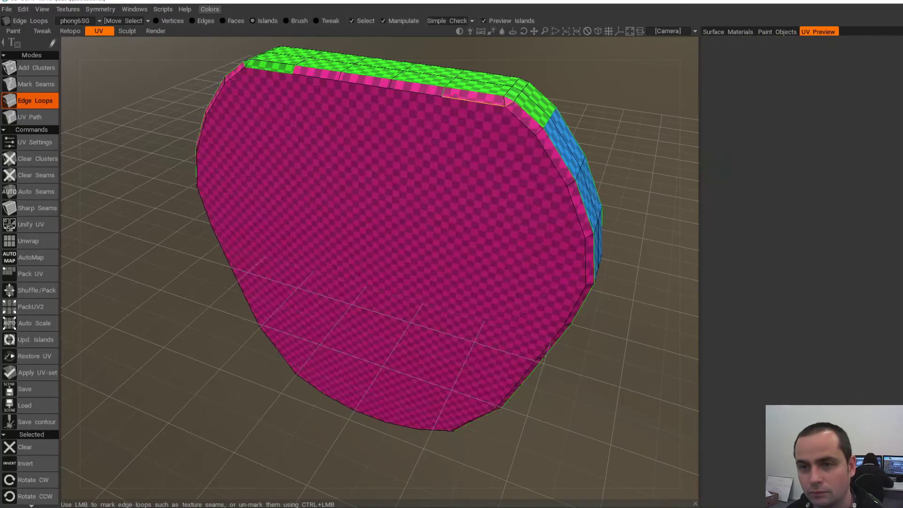
{"action": "left_click_drag", "start_coordinate": [357, 78], "coordinate": [423, 224], "text": "alt"}
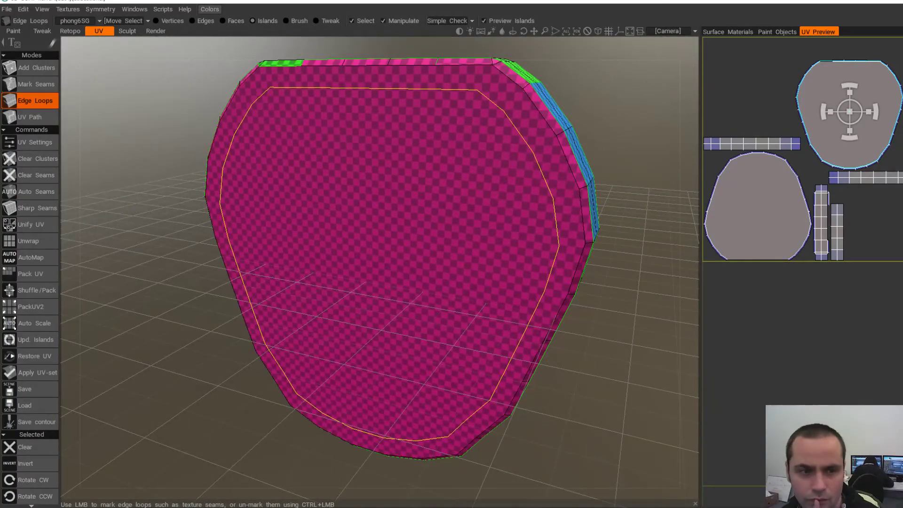
- Re-unwrap the piece, check its front and back cap islands, then return to Maya
{"action": "left_click", "coordinate": [30, 241]}
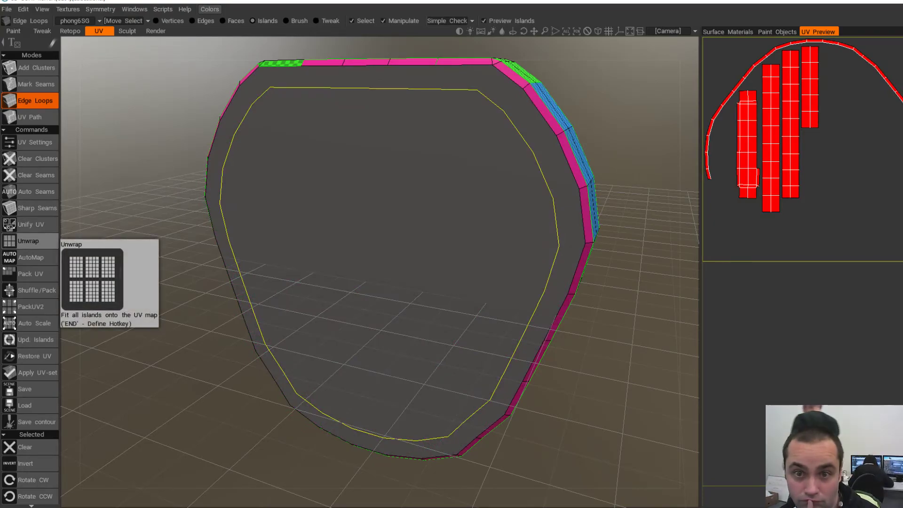
{"action": "mouse_move", "coordinate": [314, 200]}
{"action": "left_mouse_down", "text": "alt"}
{"action": "mouse_move", "coordinate": [432, 190]}
{"action": "mouse_move", "coordinate": [315, 202]}
{"action": "left_mouse_up", "text": "alt"}
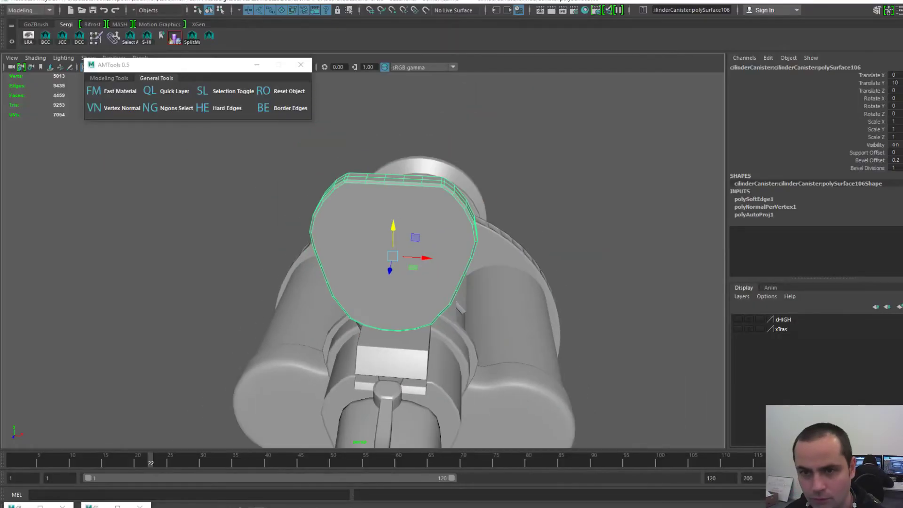
{"action": "left_click_drag", "start_coordinate": [377, 235], "coordinate": [352, 246], "text": "alt"}
- Clear the stray face selection and apply Soften Edge to the canister cap
{"action": "key", "text": "F11"}
{"action": "left_click", "coordinate": [386, 247]}
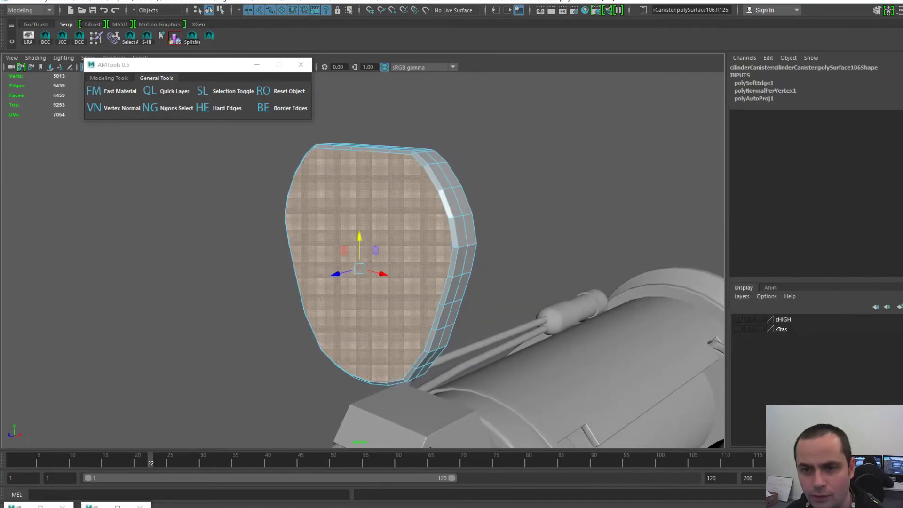
{"action": "key", "text": "ctrl+z"}
{"action": "key", "text": "F8"}
{"action": "key", "text": "space"}
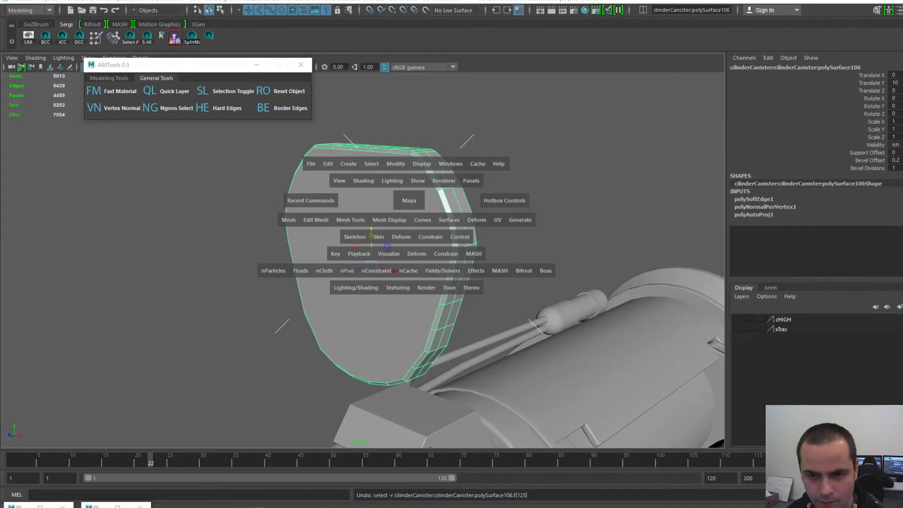
{"action": "left_click", "coordinate": [384, 219]}
{"action": "left_click", "coordinate": [401, 287]}
- Multi-Cut a horizontal edge across the cap's front face from right vertex to left
{"action": "left_click", "coordinate": [513, 226]}
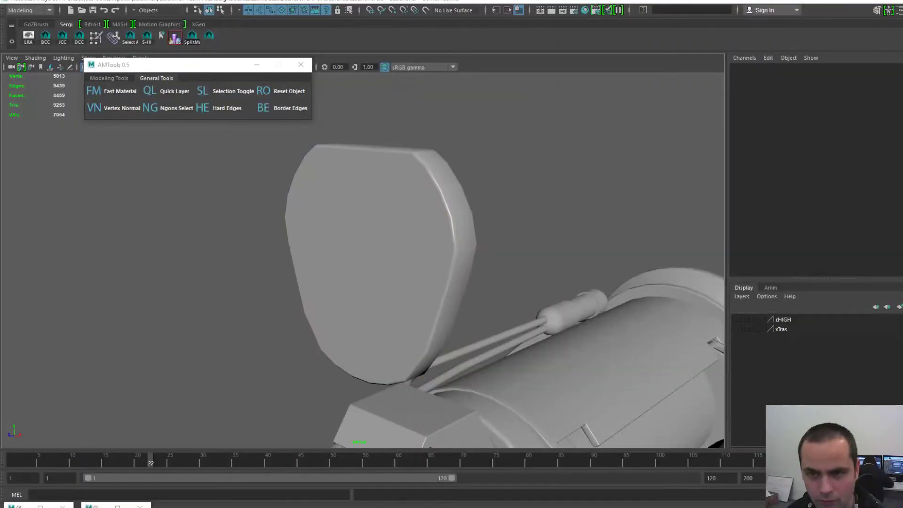
{"action": "scroll", "coordinate": [512, 226], "scroll_direction": "up", "scroll_amount": 3}
{"action": "middle_click_drag", "start_coordinate": [414, 235], "coordinate": [413, 248], "text": "alt"}
{"action": "left_click", "coordinate": [413, 248]}
{"action": "left_click_drag", "start_coordinate": [414, 248], "coordinate": [517, 255], "text": "alt"}
{"action": "left_click_drag", "start_coordinate": [414, 235], "coordinate": [466, 252], "text": "alt"}
{"action": "left_click", "coordinate": [877, 10]}
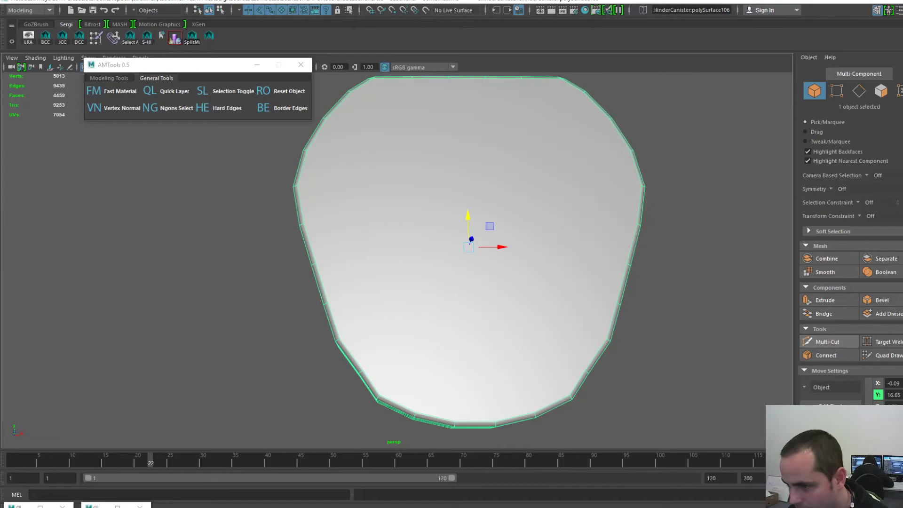
{"action": "left_click", "coordinate": [828, 342]}
{"action": "left_click_drag", "start_coordinate": [504, 212], "coordinate": [457, 231], "text": "alt"}
{"action": "left_click", "coordinate": [625, 241]}
{"action": "left_click_drag", "start_coordinate": [624, 240], "coordinate": [669, 235], "text": "alt"}
{"action": "left_click", "coordinate": [295, 214]}
{"action": "key", "text": "ctrl+z"}
- Cut a vertical edge from the cap's bottom edge up to its top edge
{"action": "left_click_drag", "start_coordinate": [435, 233], "coordinate": [440, 258], "text": "alt"}
{"action": "left_click_drag", "start_coordinate": [448, 218], "coordinate": [444, 167], "text": "alt"}
{"action": "scroll", "coordinate": [446, 174], "scroll_direction": "down", "scroll_amount": 4}
{"action": "left_click", "coordinate": [425, 330]}
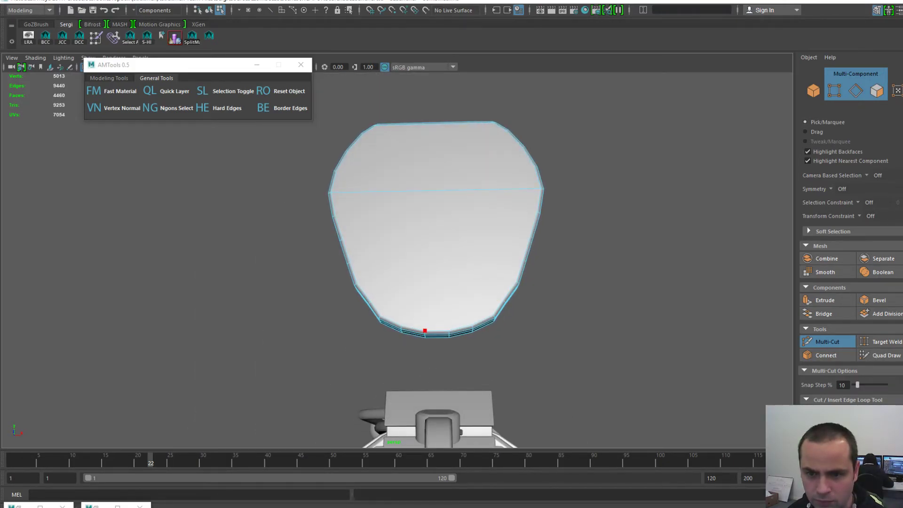
{"action": "left_click_drag", "start_coordinate": [425, 331], "coordinate": [430, 370], "text": "alt"}
{"action": "left_click", "coordinate": [453, 153]}
{"action": "left_click_drag", "start_coordinate": [451, 292], "coordinate": [441, 256], "text": "alt"}
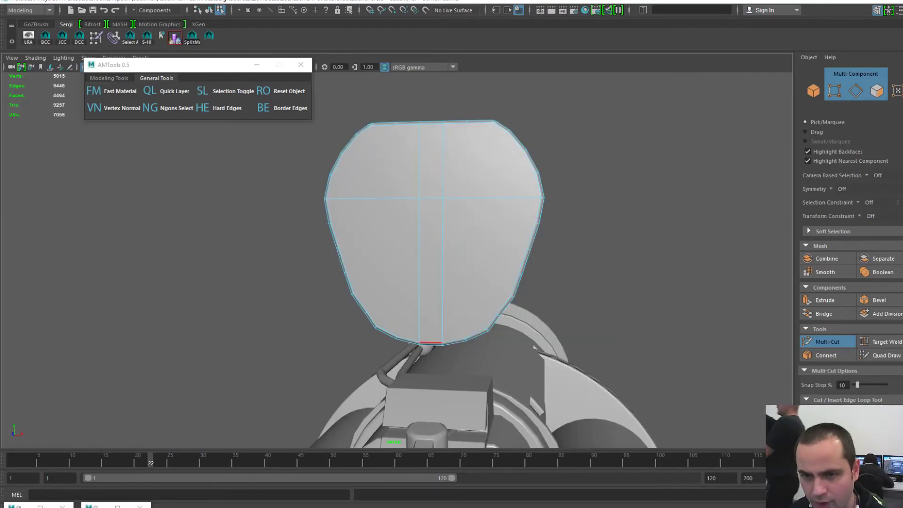
{"action": "left_click_drag", "start_coordinate": [391, 230], "coordinate": [401, 244], "text": "alt"}
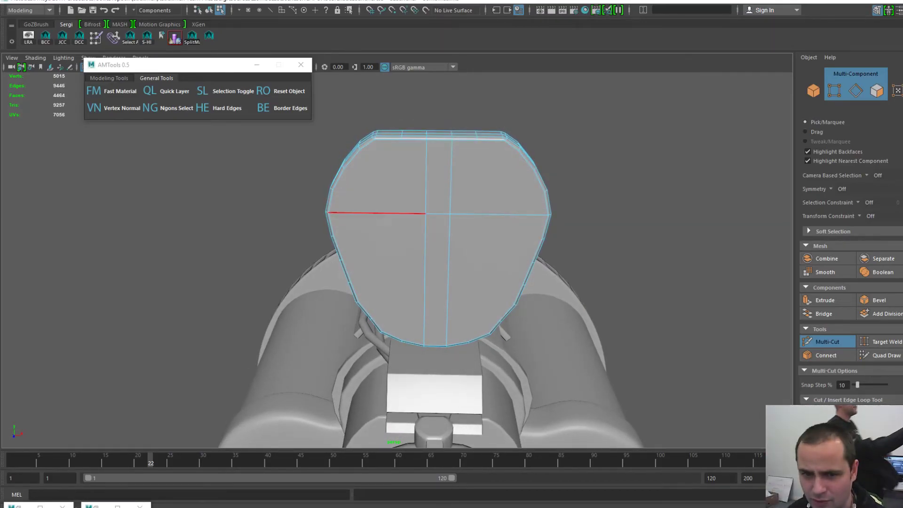
{"action": "left_click", "coordinate": [351, 282]}
{"action": "left_click_drag", "start_coordinate": [459, 280], "coordinate": [426, 281], "text": "alt"}
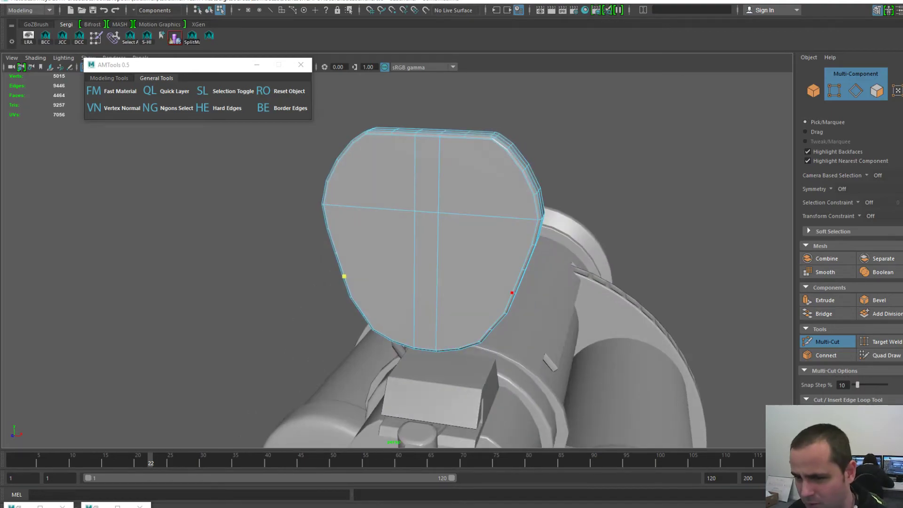
{"action": "key", "text": "q"}
{"action": "key", "text": "F8"}
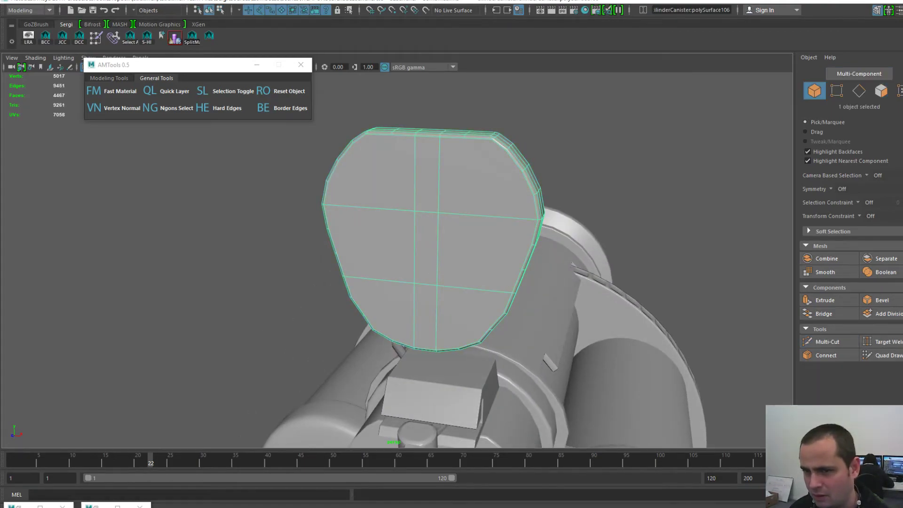
- Add a horizontal cut across the cap's back face
{"action": "mouse_move", "coordinate": [438, 277]}
{"action": "left_mouse_down", "text": "alt"}
{"action": "mouse_move", "coordinate": [297, 273]}
{"action": "mouse_move", "coordinate": [423, 280]}
{"action": "mouse_move", "coordinate": [400, 275]}
{"action": "left_mouse_up", "text": "alt"}
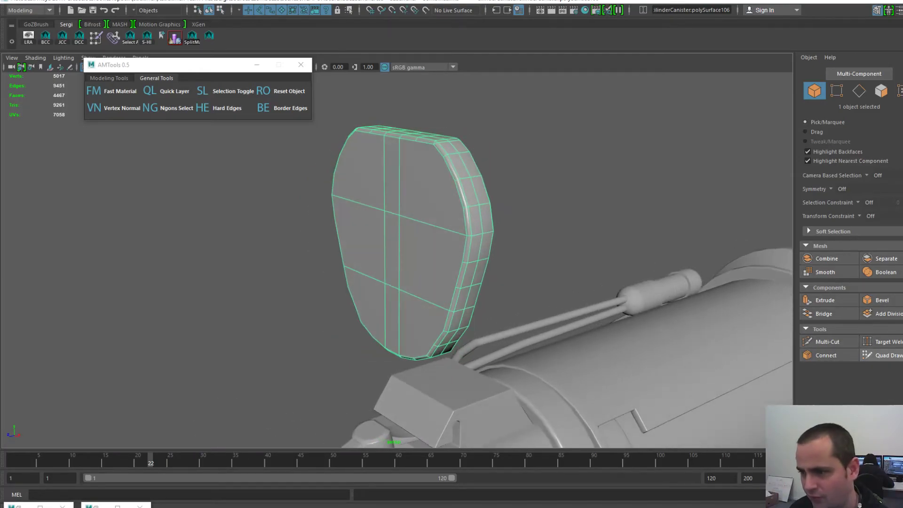
{"action": "left_click", "coordinate": [828, 342]}
{"action": "left_click_drag", "start_coordinate": [579, 278], "coordinate": [419, 263], "text": "alt"}
{"action": "left_click", "coordinate": [417, 258]}
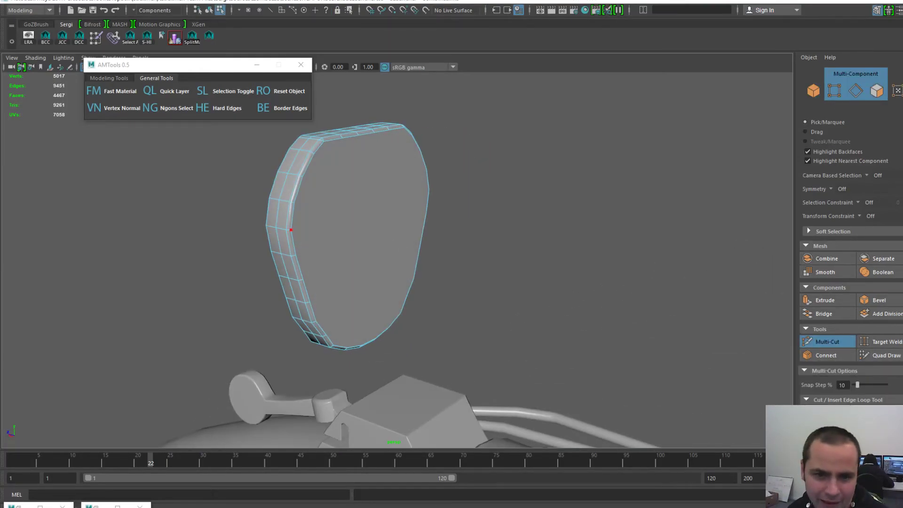
{"action": "left_click_drag", "start_coordinate": [292, 273], "coordinate": [376, 275], "text": "alt"}
{"action": "left_click", "coordinate": [455, 207]}
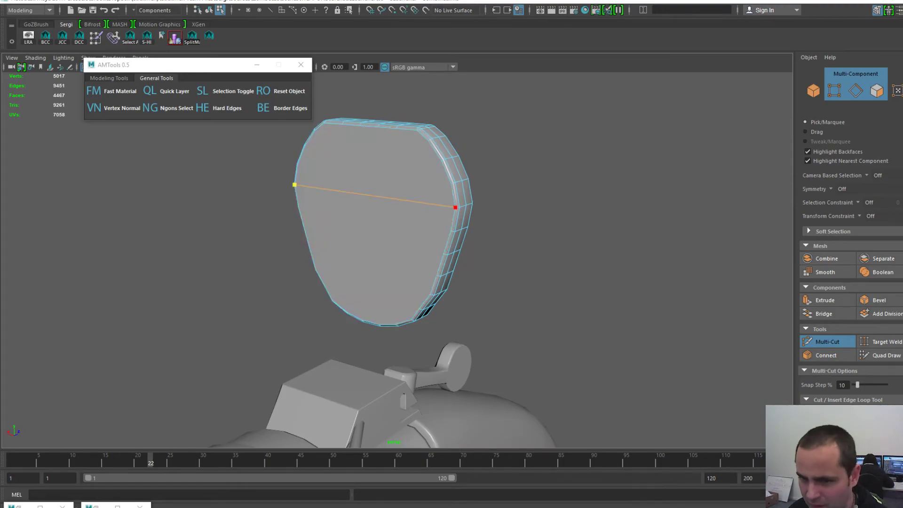
{"action": "left_click_drag", "start_coordinate": [366, 230], "coordinate": [548, 235], "text": "alt"}
{"action": "scroll", "coordinate": [548, 236], "scroll_direction": "up", "scroll_amount": 2}
{"action": "scroll", "coordinate": [542, 263], "scroll_direction": "down", "scroll_amount": 2}
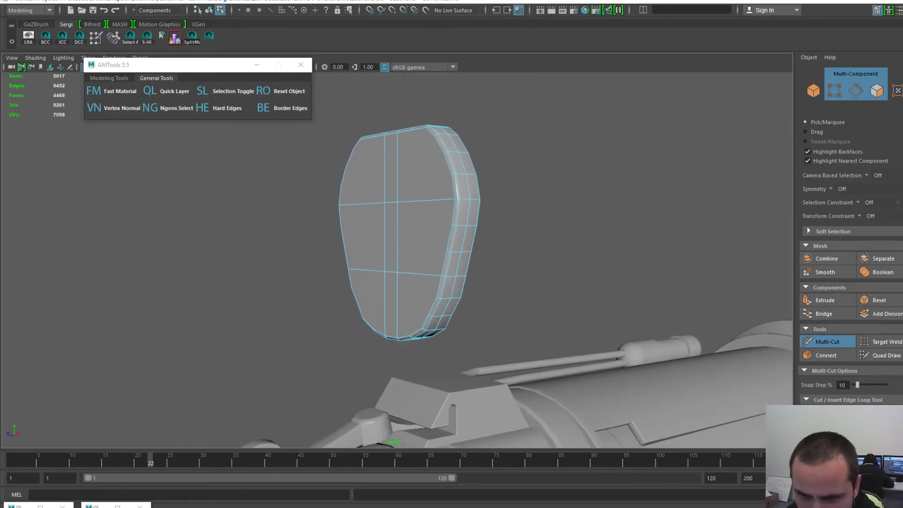
{"action": "left_click_drag", "start_coordinate": [527, 283], "coordinate": [414, 289], "text": "alt"}
{"action": "left_click", "coordinate": [407, 300]}
- Cut a vertical edge from top to bottom on the cap's other face, then reselect the whole cap
{"action": "left_click", "coordinate": [310, 283]}
{"action": "left_click_drag", "start_coordinate": [310, 283], "coordinate": [207, 281], "text": "alt"}
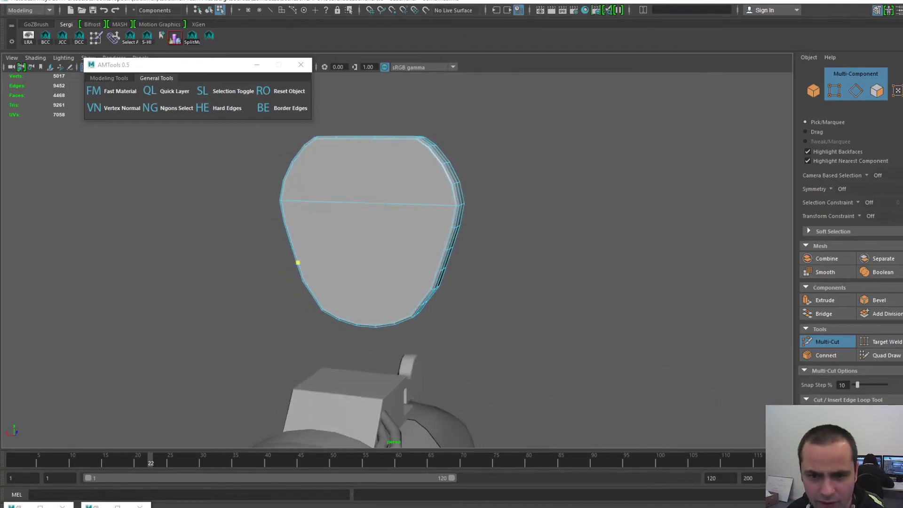
{"action": "left_click_drag", "start_coordinate": [335, 293], "coordinate": [334, 313], "text": "alt"}
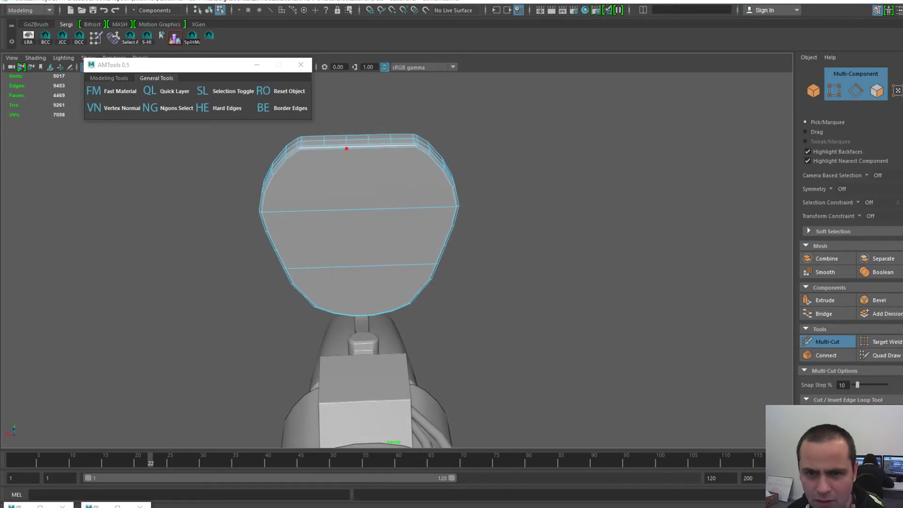
{"action": "left_click", "coordinate": [347, 148]}
{"action": "mouse_move", "coordinate": [346, 148]}
{"action": "left_mouse_down", "text": "alt"}
{"action": "mouse_move", "coordinate": [353, 85]}
{"action": "mouse_move", "coordinate": [360, 124]}
{"action": "left_mouse_up", "text": "alt"}
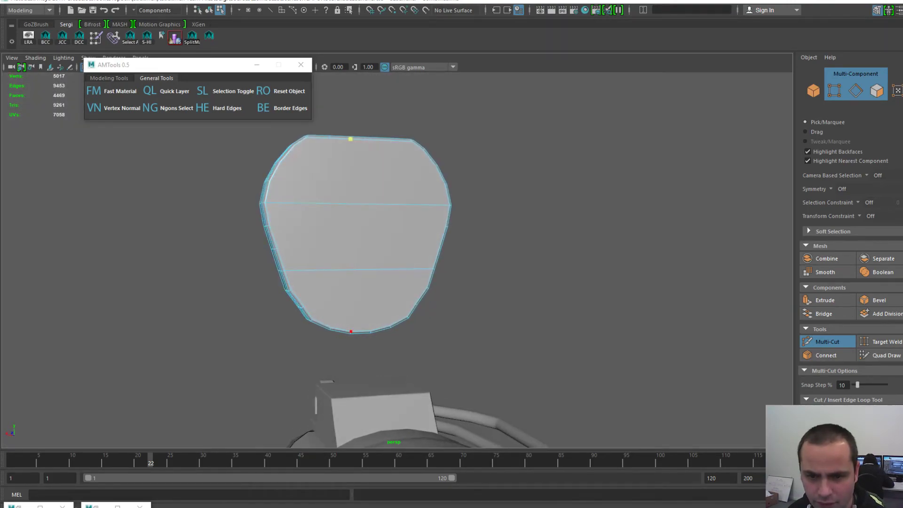
{"action": "left_click", "coordinate": [371, 331]}
{"action": "left_click_drag", "start_coordinate": [329, 290], "coordinate": [527, 315], "text": "alt"}
{"action": "key", "text": "q"}
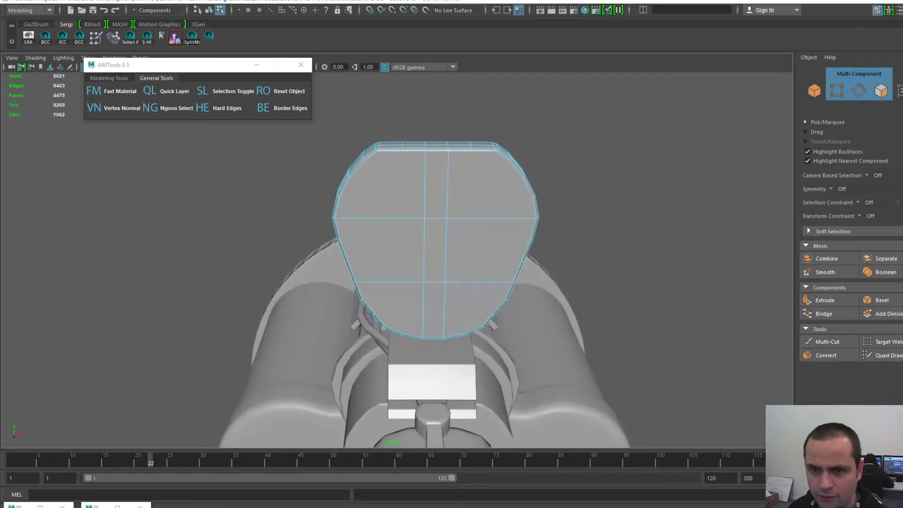
{"action": "key", "text": "F8"}
{"action": "key", "text": "w"}
{"action": "key", "text": "space"}
- Export the selected cap with Export Selection, overwriting BarrelBack01-L.obj
{"action": "left_click", "coordinate": [329, 167]}
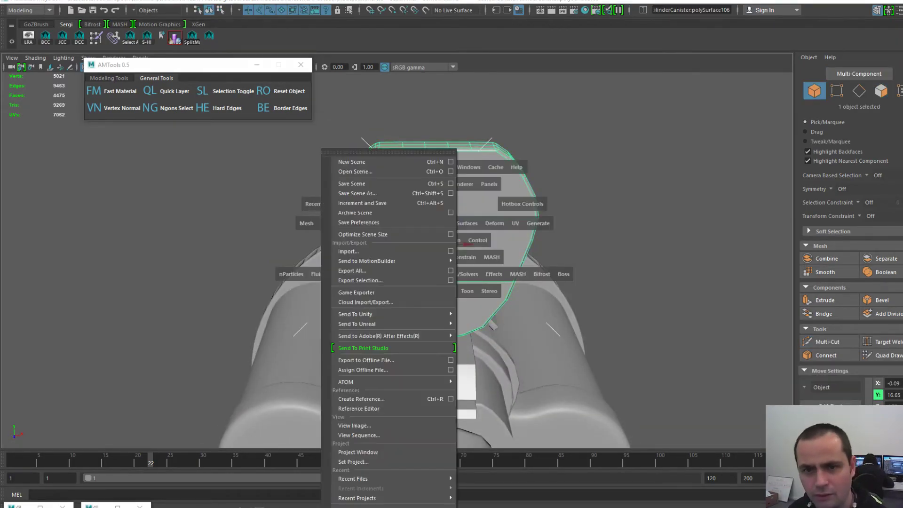
{"action": "left_click", "coordinate": [360, 280]}
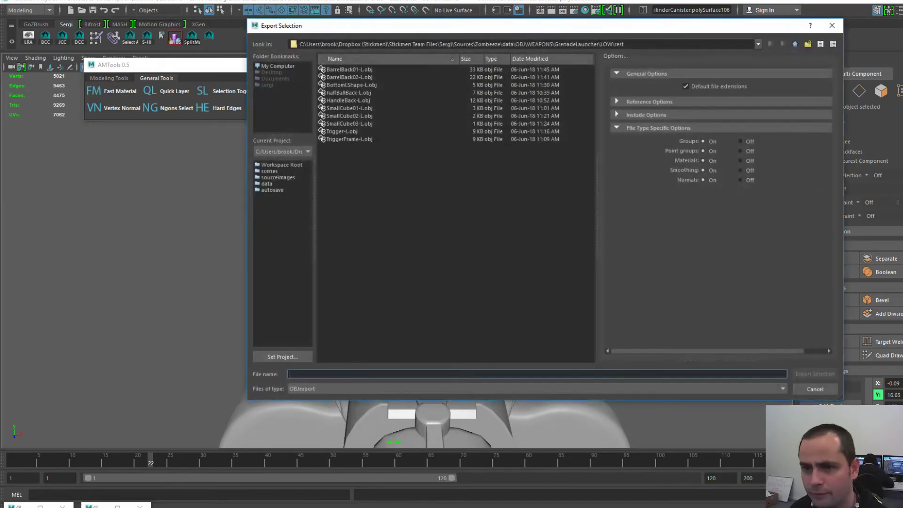
{"action": "double_click", "coordinate": [349, 70]}
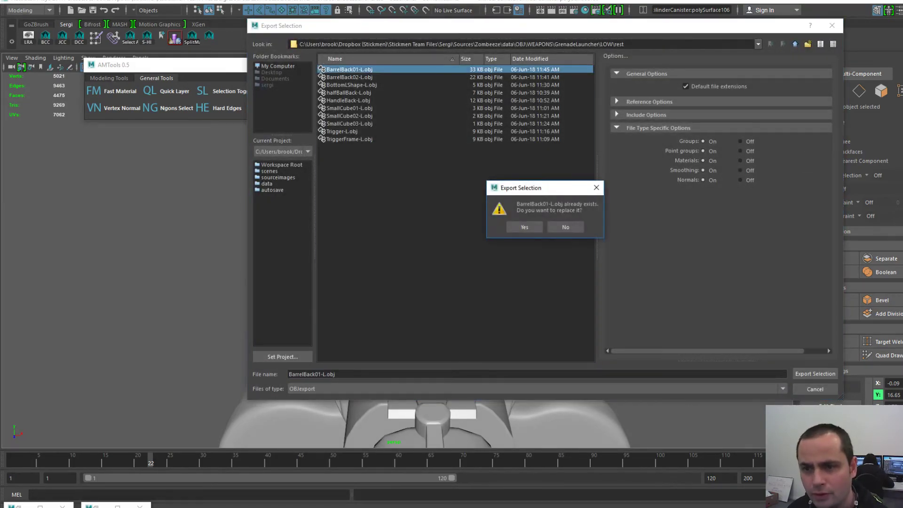
{"action": "left_click", "coordinate": [525, 227]}
{"action": "key", "text": "ctrl+a"}
{"action": "key", "text": "ctrl+a"}
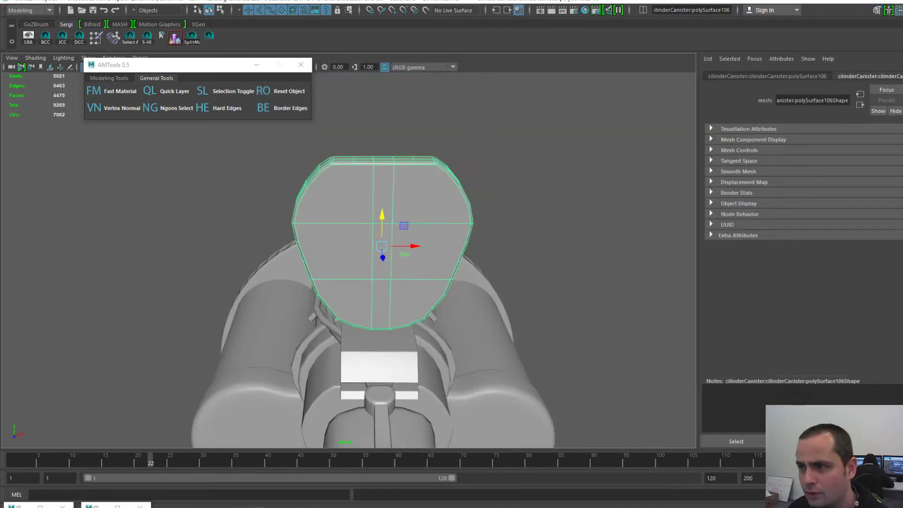
{"action": "left_click_drag", "start_coordinate": [499, 245], "coordinate": [405, 239], "text": "alt"}
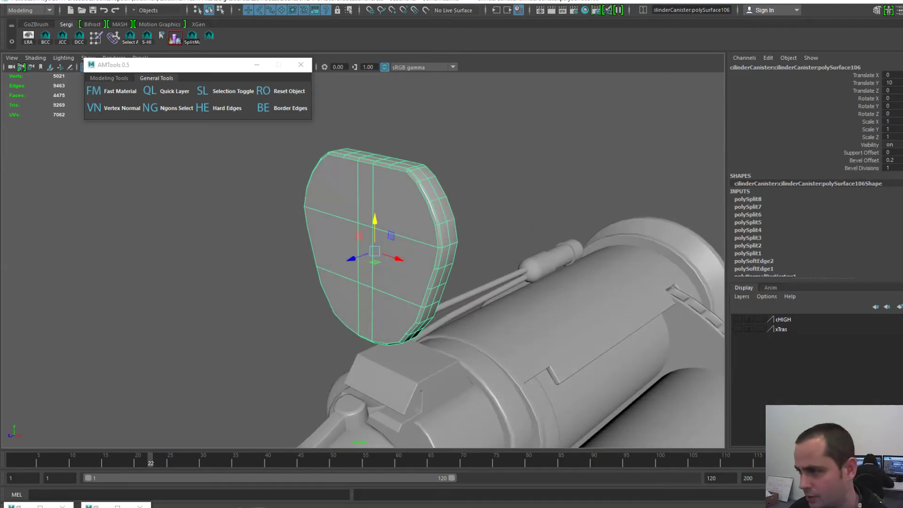
{"action": "key", "text": "alt+Tab"}
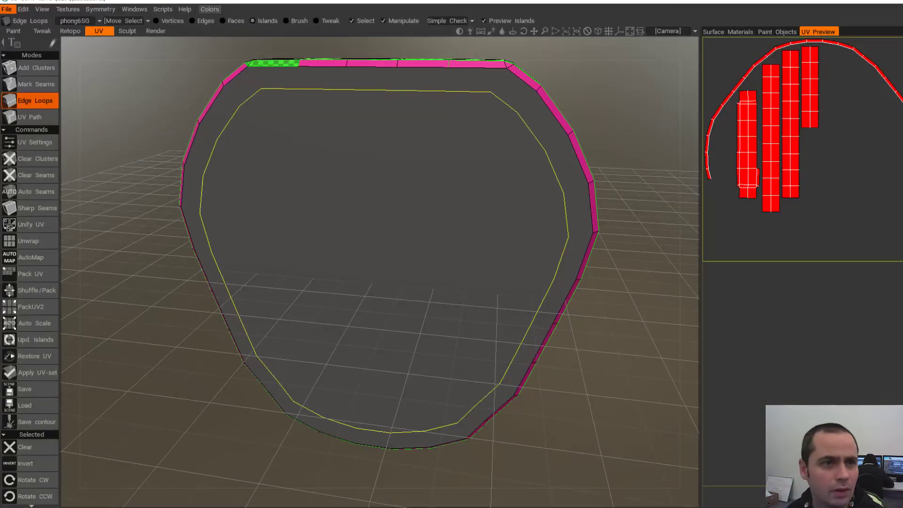
- Discard the current scene and import BarrelBack01-L.obj via UV Map Mesh, Keep UV at 2048×2048
{"action": "mouse_move", "coordinate": [7, 9]}
{"action": "left_click", "coordinate": [12, 24]}
{"action": "left_click", "coordinate": [379, 288]}
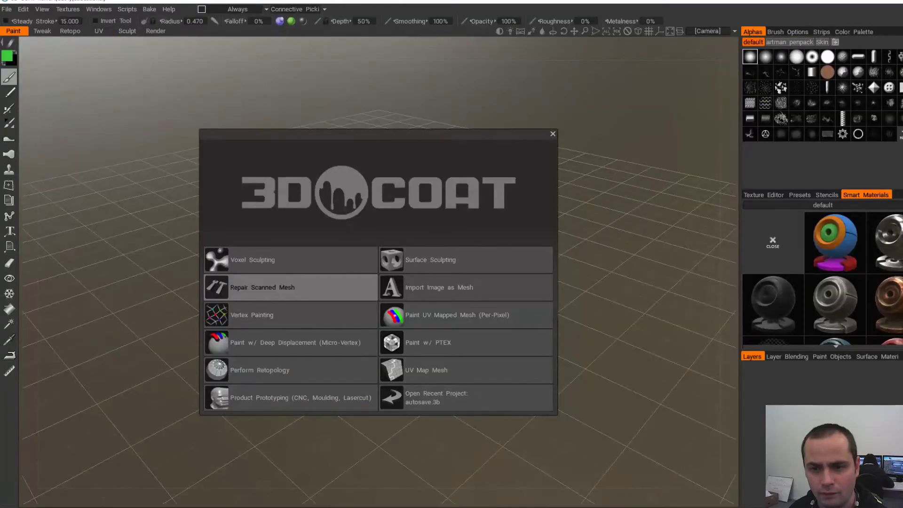
{"action": "left_click", "coordinate": [466, 370]}
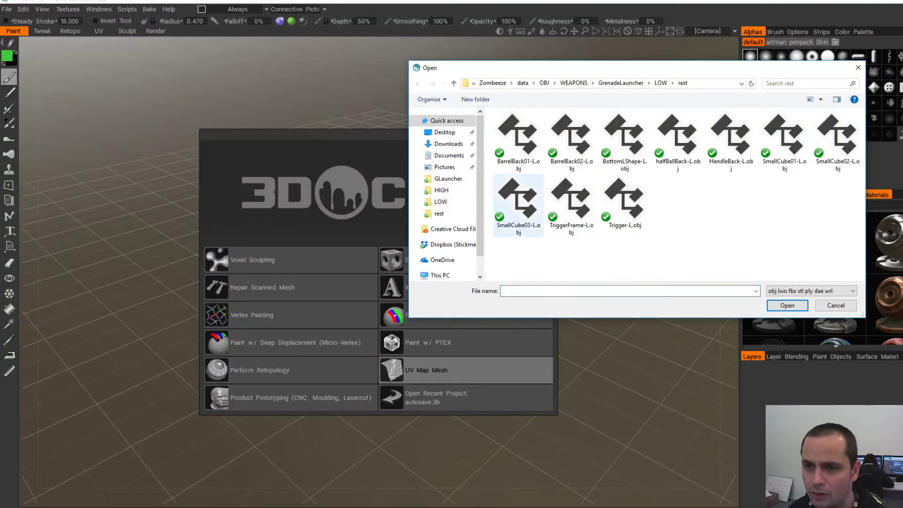
{"action": "left_click", "coordinate": [518, 139]}
{"action": "double_click", "coordinate": [521, 136]}
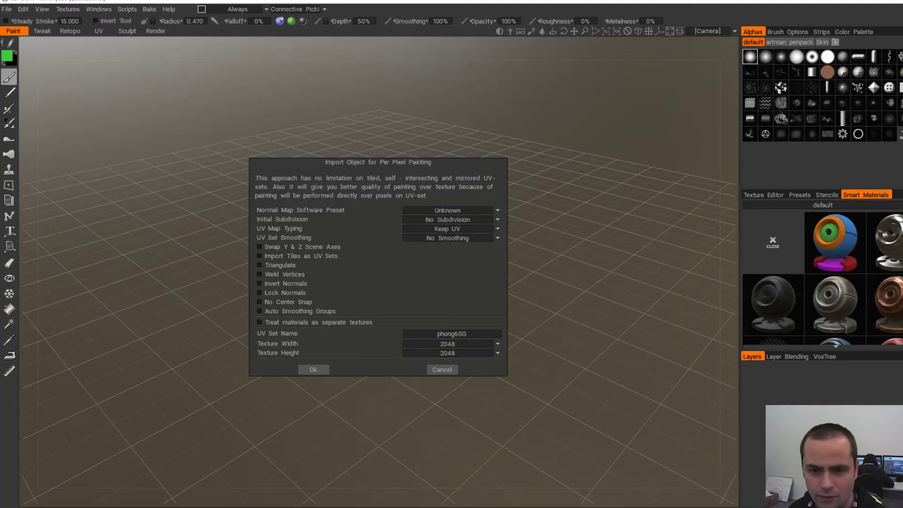
{"action": "left_click", "coordinate": [313, 369]}
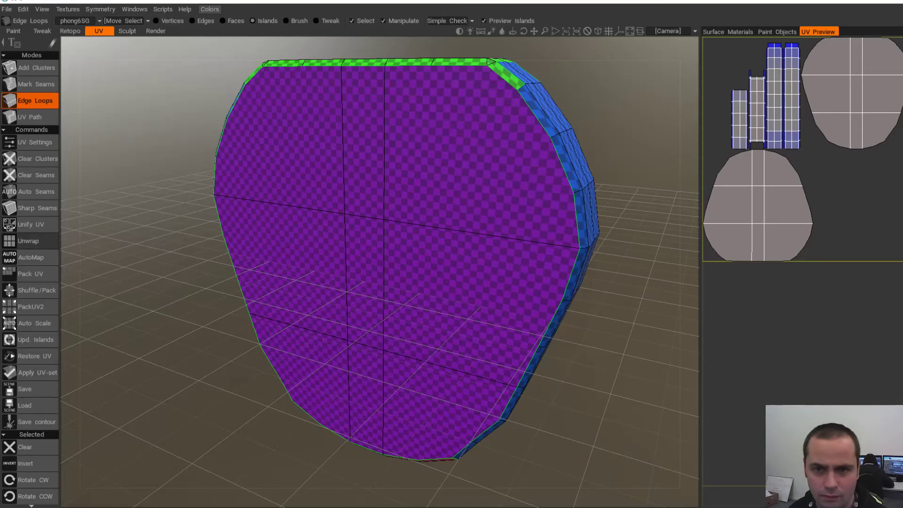
- Unwrap the plate into two divided cap islands and edge strips, marking the vertical loop as a seam
{"action": "left_click", "coordinate": [28, 241]}
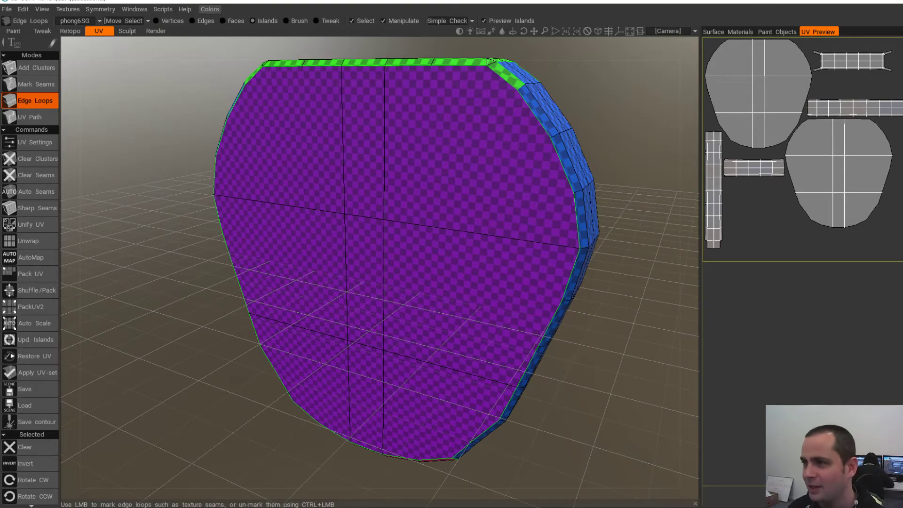
{"action": "left_click_drag", "start_coordinate": [384, 212], "coordinate": [370, 248], "text": "alt"}
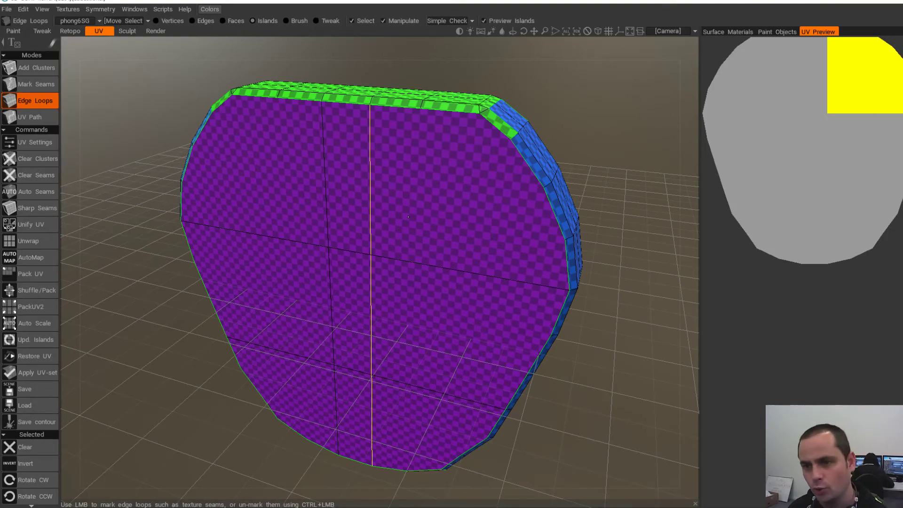
{"action": "left_click", "coordinate": [408, 217]}
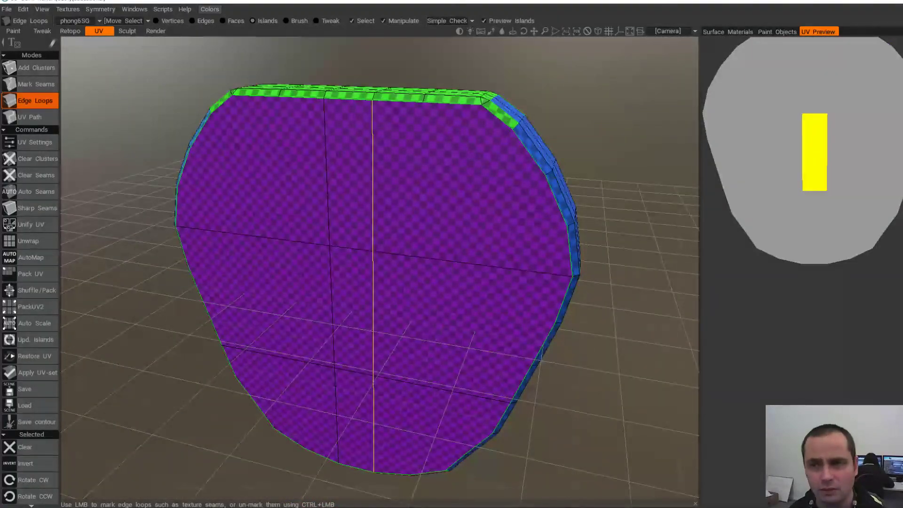
{"action": "middle_click_drag", "start_coordinate": [374, 249], "coordinate": [383, 205]}
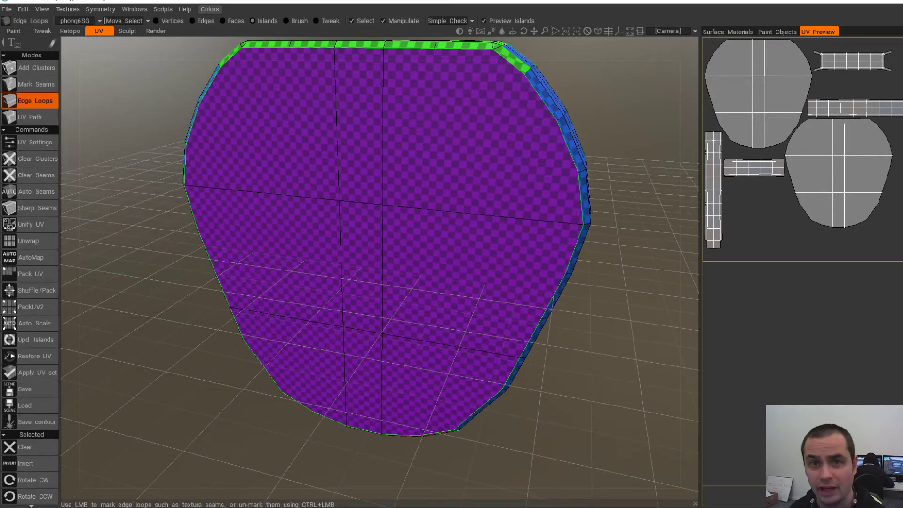
{"action": "middle_click_drag", "start_coordinate": [349, 235], "coordinate": [309, 276]}
{"action": "left_click_drag", "start_coordinate": [400, 242], "coordinate": [368, 258], "text": "alt"}
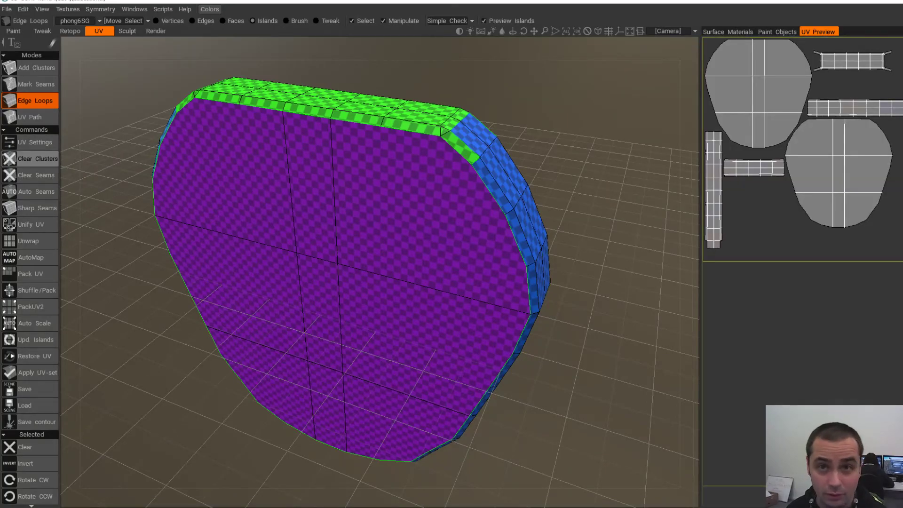
- Clear the slab's existing UV clusters and turn the view toward its front face
{"action": "left_click", "coordinate": [28, 159]}
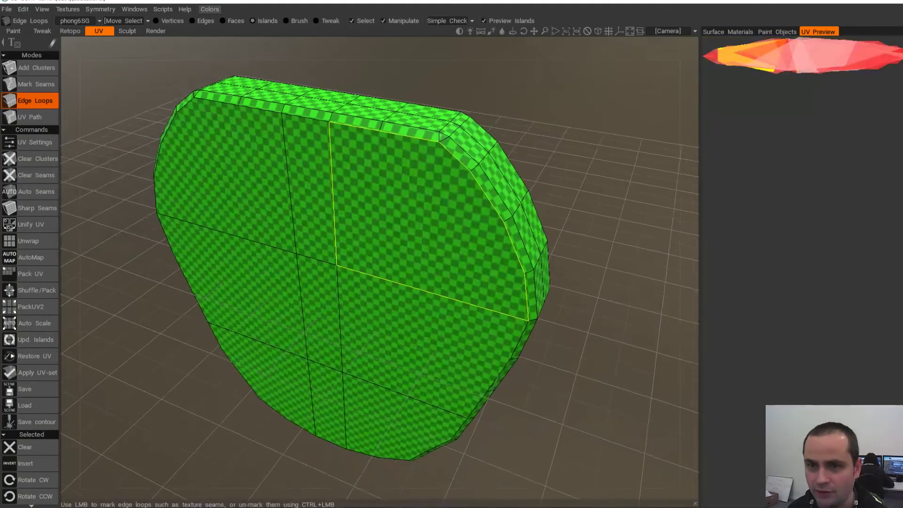
{"action": "left_click_drag", "start_coordinate": [400, 221], "coordinate": [452, 222], "text": "alt"}
{"action": "left_click_drag", "start_coordinate": [226, 203], "coordinate": [228, 195], "text": "alt"}
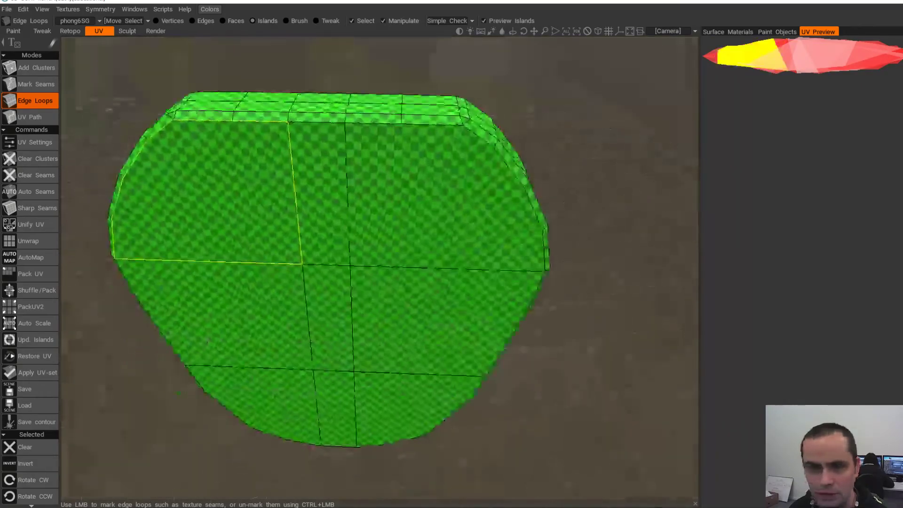
{"action": "left_click_drag", "start_coordinate": [203, 126], "coordinate": [235, 110], "text": "alt"}
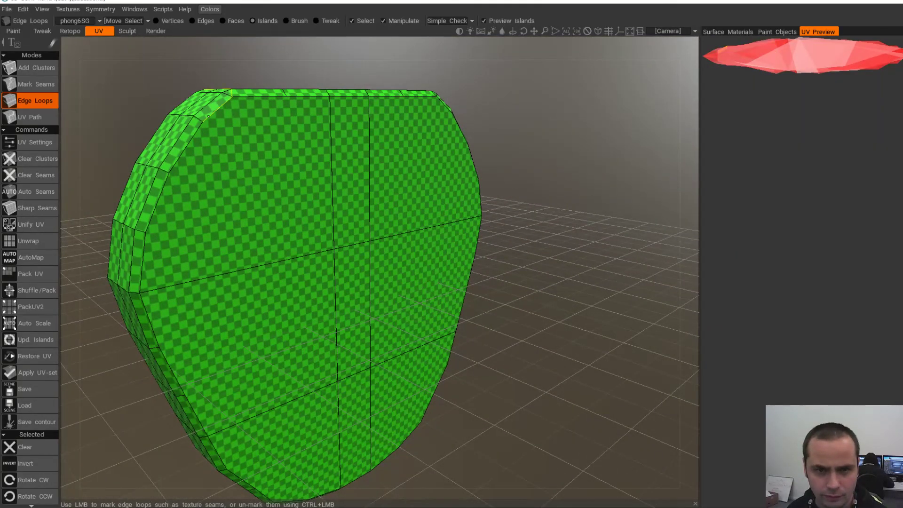
- Mark the front face's upper and right rim edges as seams
{"action": "left_click", "coordinate": [209, 116]}
{"action": "left_click", "coordinate": [187, 146]}
{"action": "left_click_drag", "start_coordinate": [187, 146], "coordinate": [162, 151], "text": "alt"}
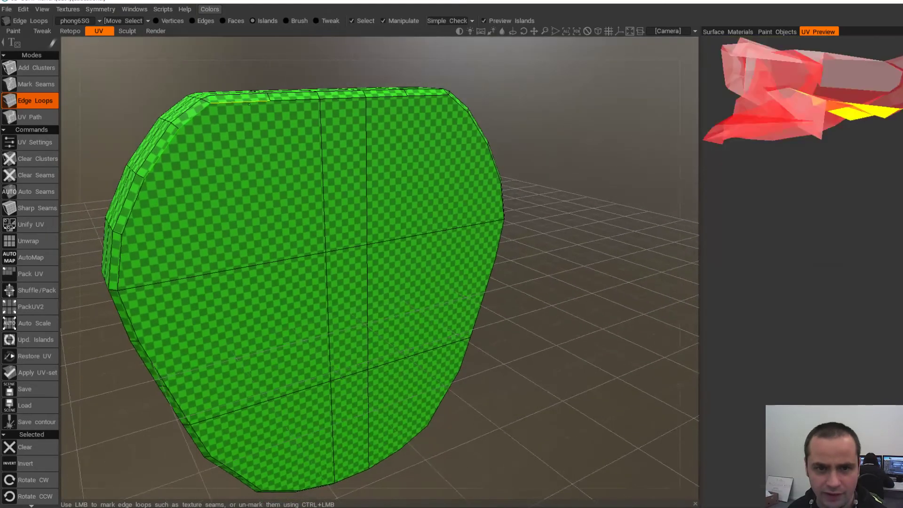
{"action": "left_click", "coordinate": [264, 101]}
{"action": "left_click", "coordinate": [364, 98]}
{"action": "left_click_drag", "start_coordinate": [434, 99], "coordinate": [504, 183], "text": "alt"}
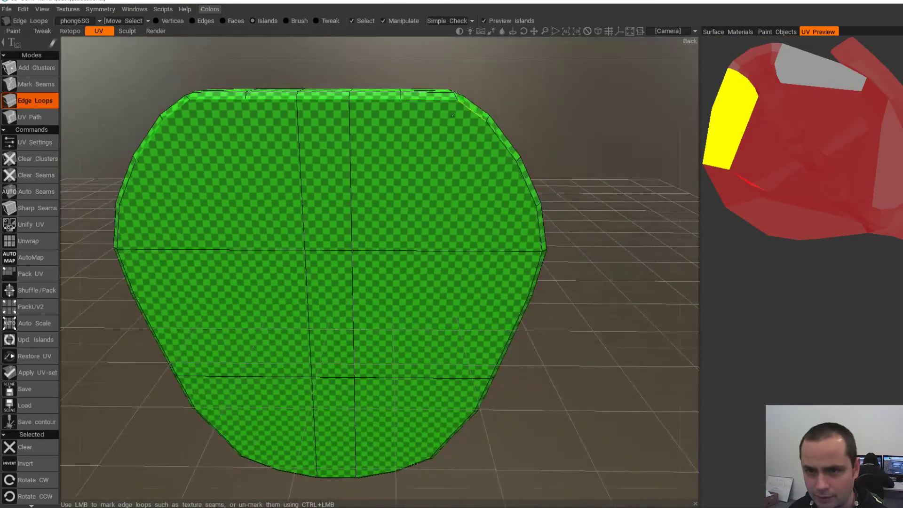
{"action": "left_click", "coordinate": [501, 150]}
{"action": "left_click", "coordinate": [526, 185]}
{"action": "left_click", "coordinate": [538, 233]}
{"action": "left_click", "coordinate": [521, 316]}
{"action": "middle_click_drag", "start_coordinate": [475, 372], "coordinate": [454, 256], "text": "alt"}
{"action": "left_click", "coordinate": [461, 286]}
{"action": "left_click", "coordinate": [440, 322]}
- Seam the front face's bottom and left rim edges, closing the loop so the face separates
{"action": "left_click_drag", "start_coordinate": [410, 379], "coordinate": [398, 350], "text": "alt"}
{"action": "middle_click_drag", "start_coordinate": [393, 376], "coordinate": [453, 306], "text": "alt"}
{"action": "left_click", "coordinate": [451, 306]}
{"action": "left_click", "coordinate": [412, 320]}
{"action": "left_click", "coordinate": [371, 325]}
{"action": "left_click", "coordinate": [328, 320]}
{"action": "left_click", "coordinate": [280, 304]}
{"action": "left_click", "coordinate": [257, 286]}
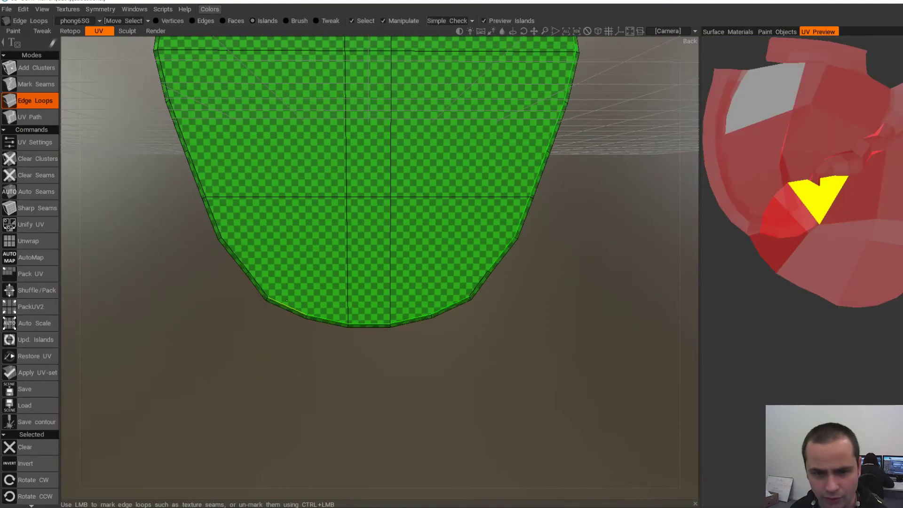
{"action": "left_click_drag", "start_coordinate": [235, 260], "coordinate": [273, 265], "text": "alt"}
{"action": "middle_click_drag", "start_coordinate": [241, 251], "coordinate": [285, 293], "text": "alt"}
{"action": "left_click", "coordinate": [289, 299]}
{"action": "middle_click_drag", "start_coordinate": [245, 217], "coordinate": [265, 251], "text": "alt"}
{"action": "left_click", "coordinate": [265, 251]}
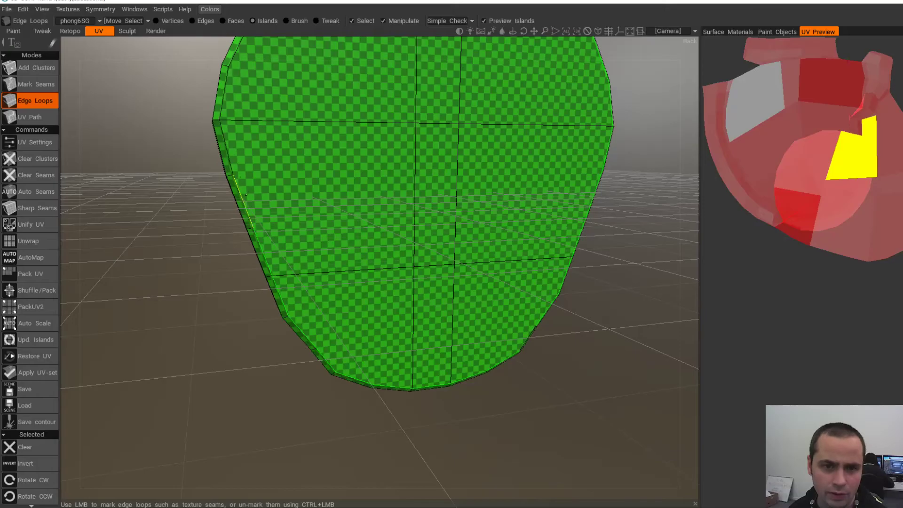
{"action": "left_click", "coordinate": [246, 195]}
{"action": "left_click", "coordinate": [231, 150]}
{"action": "middle_click_drag", "start_coordinate": [230, 144], "coordinate": [237, 239], "text": "alt"}
{"action": "left_click", "coordinate": [258, 123]}
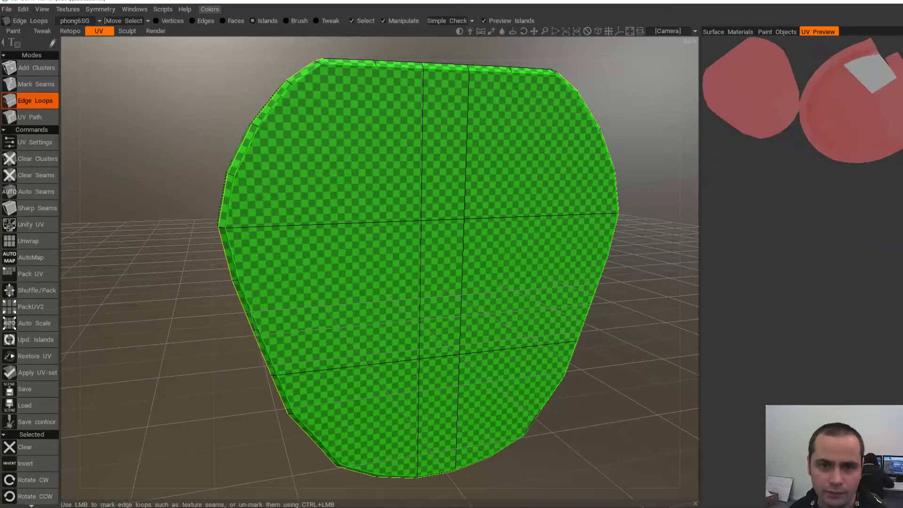
{"action": "left_click_drag", "start_coordinate": [404, 214], "coordinate": [339, 207], "text": "alt"}
{"action": "middle_click_drag", "start_coordinate": [494, 240], "coordinate": [383, 205], "text": "alt"}
{"action": "right_click_drag", "start_coordinate": [383, 205], "coordinate": [400, 202], "text": "alt"}
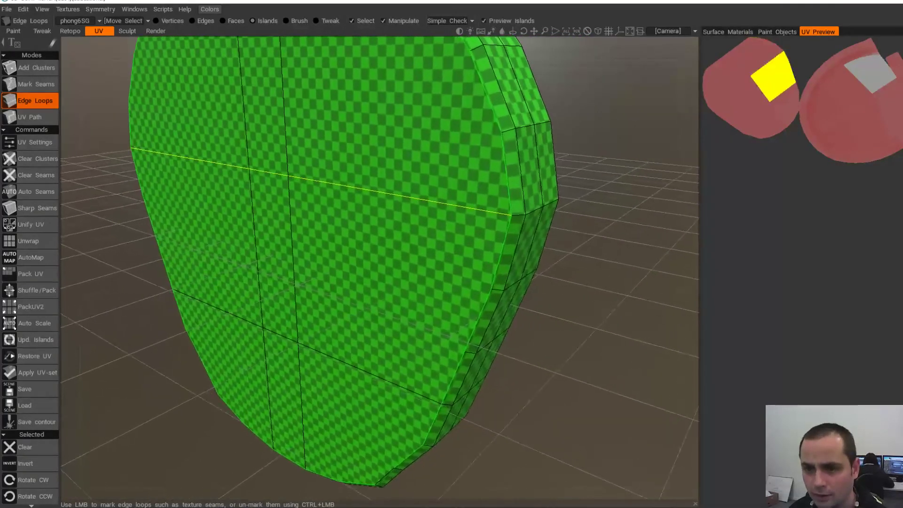
{"action": "left_click_drag", "start_coordinate": [400, 202], "coordinate": [438, 127], "text": "alt"}
{"action": "middle_click_drag", "start_coordinate": [400, 367], "coordinate": [430, 264], "text": "alt"}
{"action": "left_click_drag", "start_coordinate": [404, 283], "coordinate": [466, 282], "text": "alt"}
{"action": "left_click", "coordinate": [466, 342]}
- On the slab's other flat face, mark the left and bottom rim edges as seams
{"action": "right_click_drag", "start_coordinate": [463, 330], "coordinate": [424, 212], "text": "alt"}
{"action": "middle_click_drag", "start_coordinate": [423, 212], "coordinate": [454, 357], "text": "alt"}
{"action": "left_click_drag", "start_coordinate": [454, 358], "coordinate": [282, 393], "text": "alt"}
{"action": "middle_click_drag", "start_coordinate": [282, 392], "coordinate": [277, 385], "text": "alt"}
{"action": "left_click_drag", "start_coordinate": [276, 385], "coordinate": [385, 301], "text": "alt"}
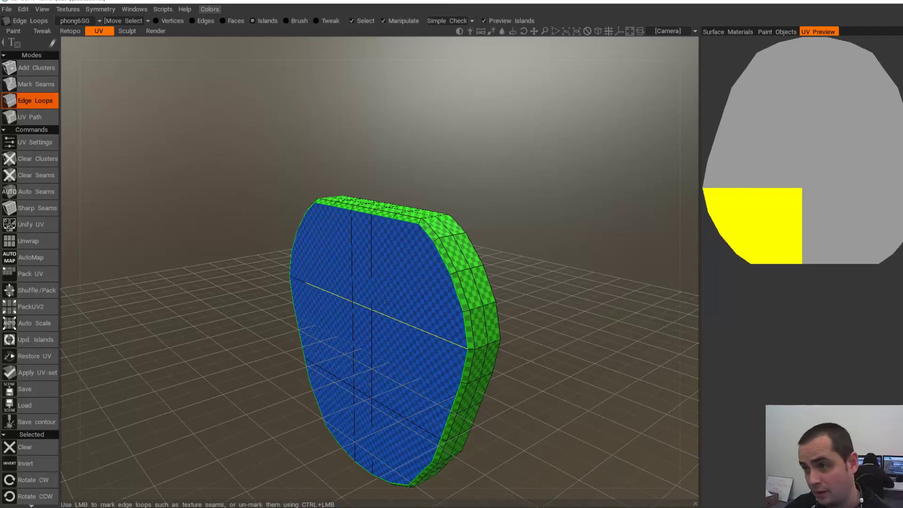
{"action": "left_click_drag", "start_coordinate": [388, 325], "coordinate": [243, 329], "text": "alt"}
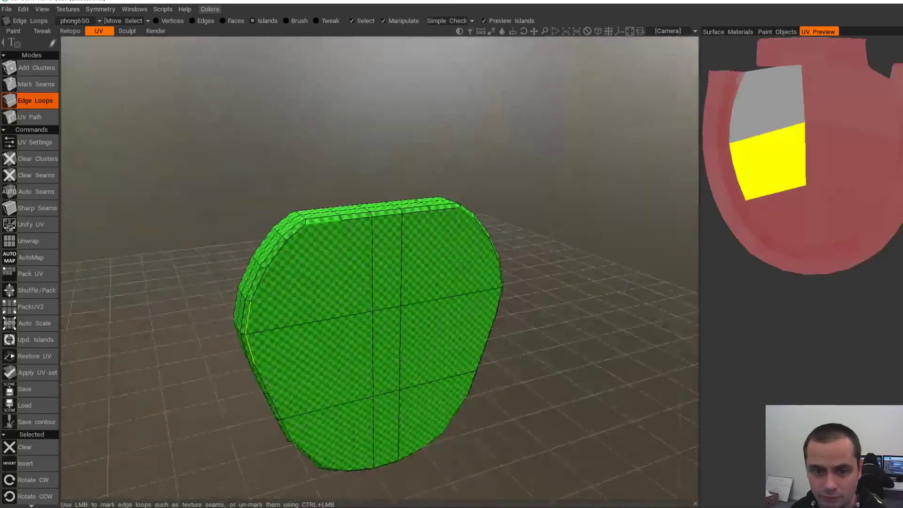
{"action": "right_click_drag", "start_coordinate": [242, 329], "coordinate": [266, 324], "text": "alt"}
{"action": "left_click_drag", "start_coordinate": [266, 230], "coordinate": [268, 249], "text": "alt"}
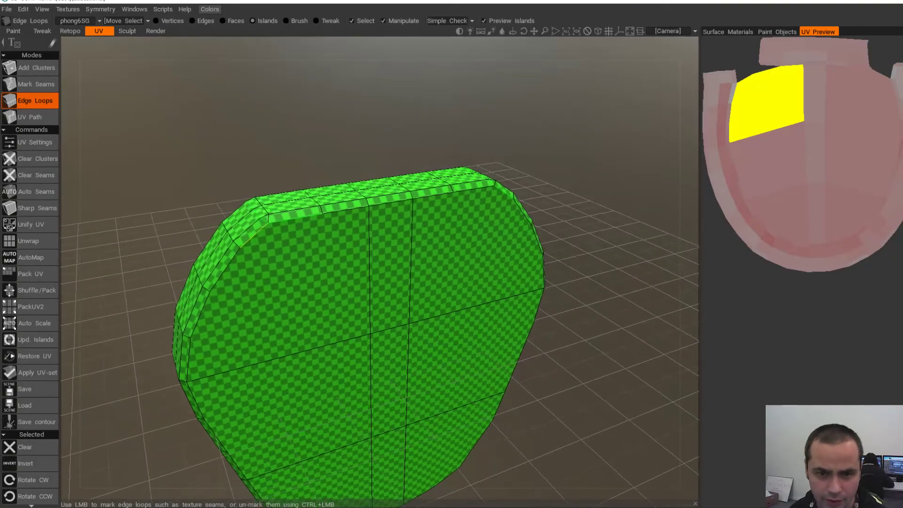
{"action": "left_click", "coordinate": [241, 271]}
{"action": "left_click", "coordinate": [209, 319]}
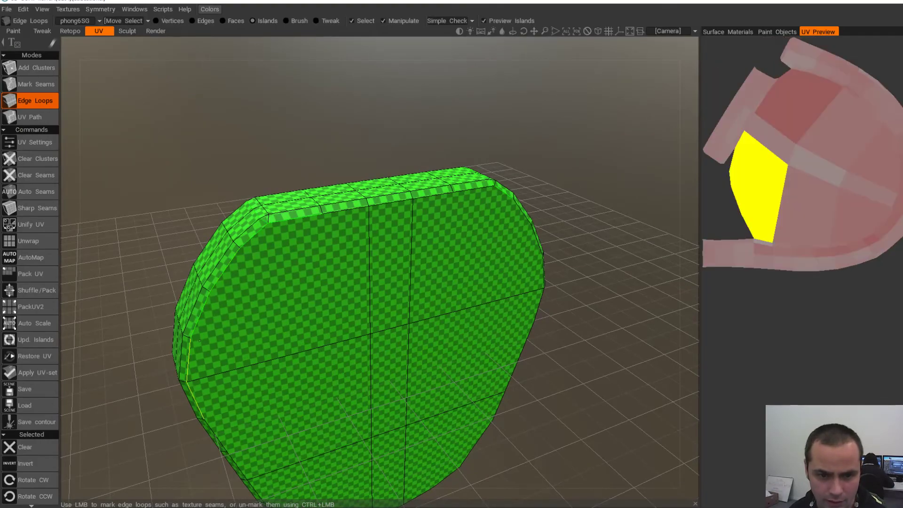
{"action": "left_click", "coordinate": [200, 378]}
{"action": "left_click_drag", "start_coordinate": [224, 426], "coordinate": [239, 327], "text": "alt"}
{"action": "left_click", "coordinate": [215, 286]}
{"action": "left_click", "coordinate": [231, 328]}
{"action": "left_click", "coordinate": [251, 365]}
{"action": "left_click", "coordinate": [257, 384]}
{"action": "left_click", "coordinate": [281, 414]}
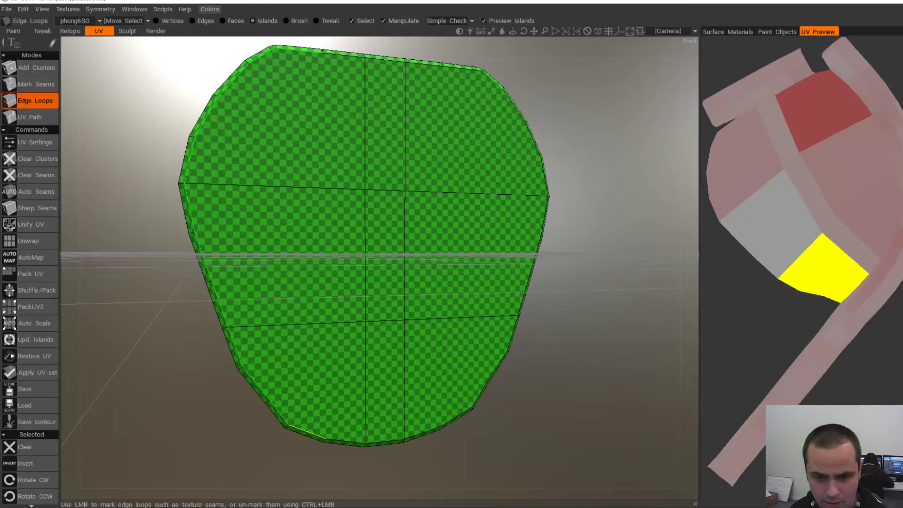
{"action": "left_click", "coordinate": [308, 431]}
{"action": "left_click", "coordinate": [360, 440]}
- Seam the second face's right and upper rim edges to close its loop
{"action": "left_click_drag", "start_coordinate": [418, 418], "coordinate": [388, 416], "text": "alt"}
{"action": "left_click", "coordinate": [448, 415]}
{"action": "left_click", "coordinate": [487, 388]}
{"action": "left_click", "coordinate": [515, 343]}
{"action": "left_click", "coordinate": [530, 301]}
{"action": "left_click", "coordinate": [544, 255]}
{"action": "left_click", "coordinate": [550, 210]}
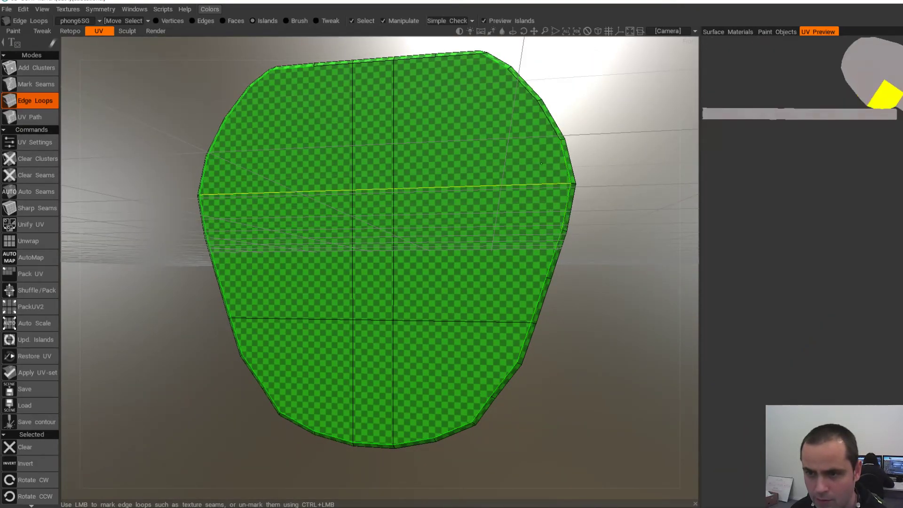
{"action": "middle_click_drag", "start_coordinate": [537, 178], "coordinate": [538, 228], "text": "alt"}
{"action": "left_click", "coordinate": [530, 156]}
{"action": "left_click", "coordinate": [499, 123]}
- Mark the top edge loop as a seam and cut the rim strip underneath
{"action": "left_click_drag", "start_coordinate": [498, 122], "coordinate": [369, 157], "text": "alt"}
{"action": "left_click", "coordinate": [412, 161]}
{"action": "left_click_drag", "start_coordinate": [376, 288], "coordinate": [414, 221], "text": "alt"}
{"action": "left_click_drag", "start_coordinate": [474, 406], "coordinate": [485, 225], "text": "alt"}
{"action": "left_click", "coordinate": [404, 281]}
- Add two more cross seams on the rim strip and inspect the resulting islands
{"action": "left_click", "coordinate": [490, 218]}
{"action": "left_click_drag", "start_coordinate": [343, 230], "coordinate": [451, 235], "text": "alt"}
{"action": "left_click", "coordinate": [264, 242]}
{"action": "scroll", "coordinate": [264, 243], "scroll_direction": "down", "scroll_amount": 4}
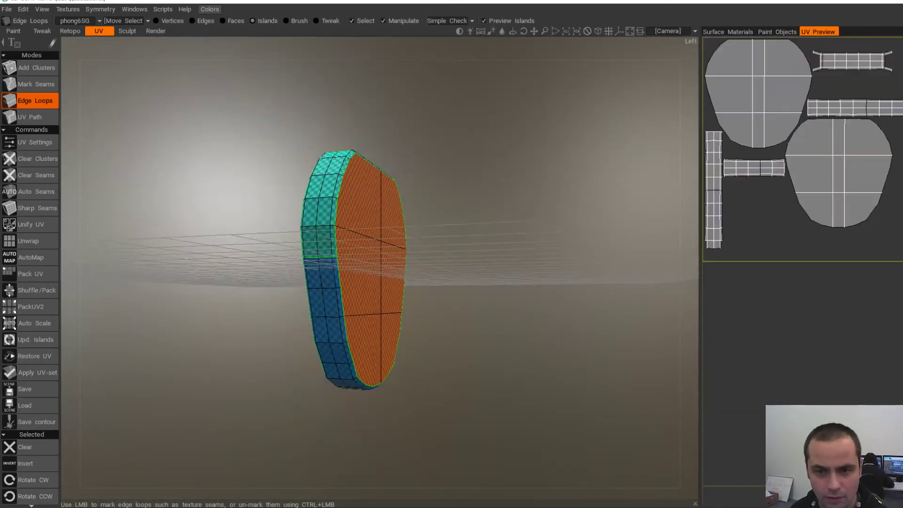
{"action": "left_click_drag", "start_coordinate": [263, 242], "coordinate": [183, 277], "text": "alt"}
{"action": "left_click_drag", "start_coordinate": [428, 236], "coordinate": [367, 240], "text": "alt"}
{"action": "scroll", "coordinate": [320, 242], "scroll_direction": "up", "scroll_amount": 2}
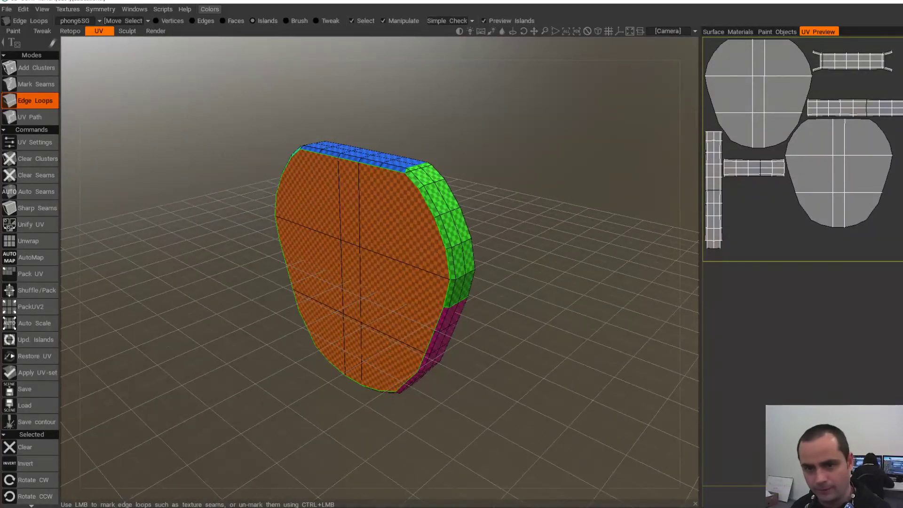
{"action": "left_click_drag", "start_coordinate": [315, 264], "coordinate": [400, 325], "text": "alt"}
{"action": "left_click_drag", "start_coordinate": [414, 292], "coordinate": [323, 249], "text": "alt"}
{"action": "left_click_drag", "start_coordinate": [318, 211], "coordinate": [412, 209], "text": "alt"}
{"action": "left_click_drag", "start_coordinate": [302, 287], "coordinate": [247, 239], "text": "alt"}
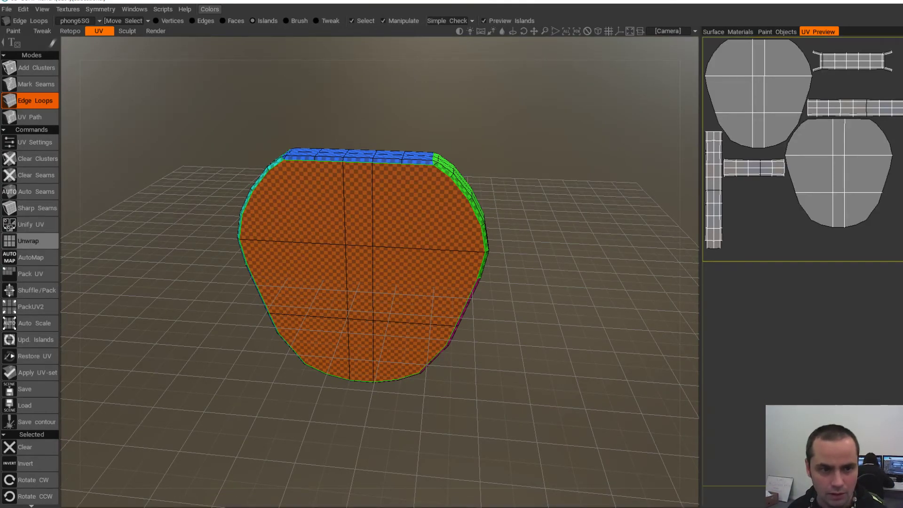
- Unwrap the slab and apply the new UV-set to the mesh, confirming the warning
{"action": "left_click", "coordinate": [29, 241]}
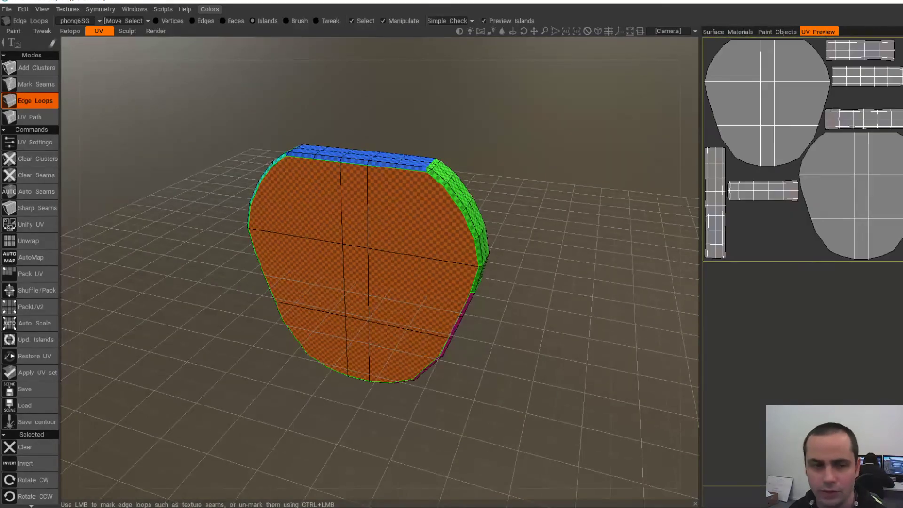
{"action": "left_click", "coordinate": [37, 373]}
{"action": "left_click", "coordinate": [308, 288]}
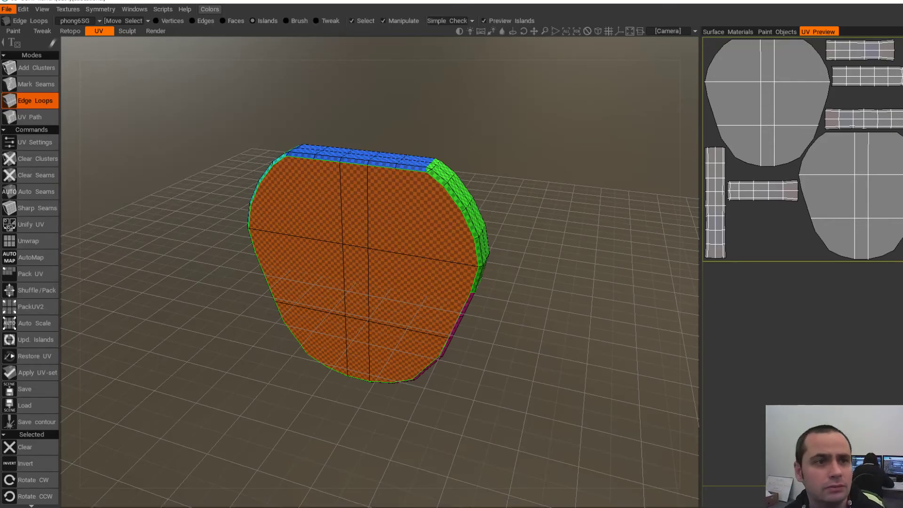
- Start Export Objects & Textures, accept the settings, and pick BarrelBack01-L.obj in LOW/rest as the file name
{"action": "left_click", "coordinate": [6, 9]}
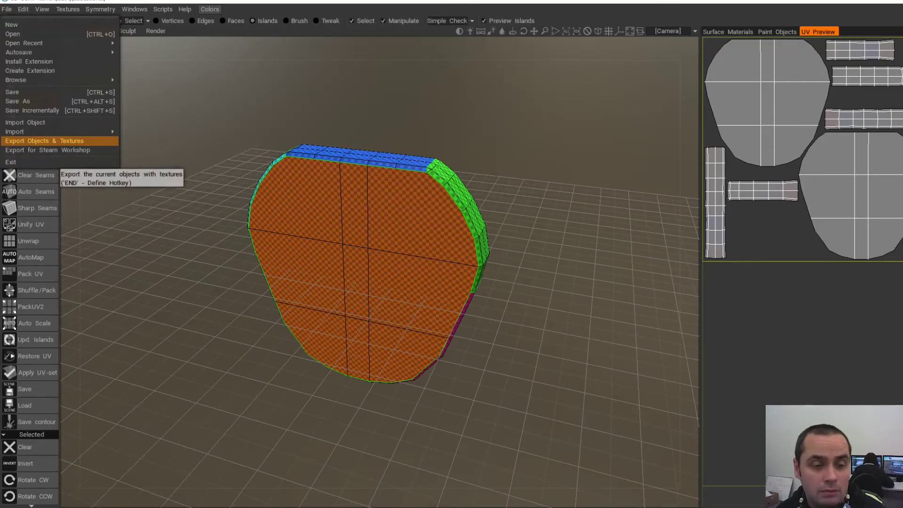
{"action": "left_click", "coordinate": [28, 141]}
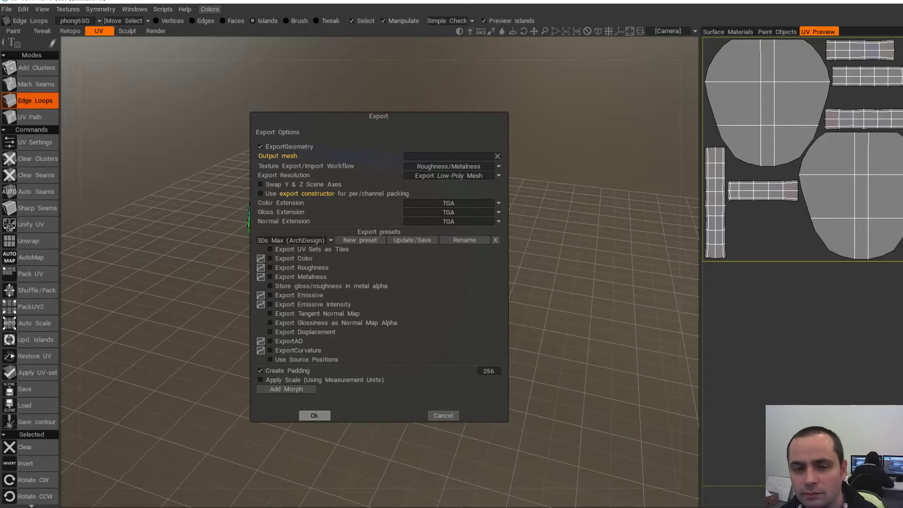
{"action": "left_click", "coordinate": [314, 416]}
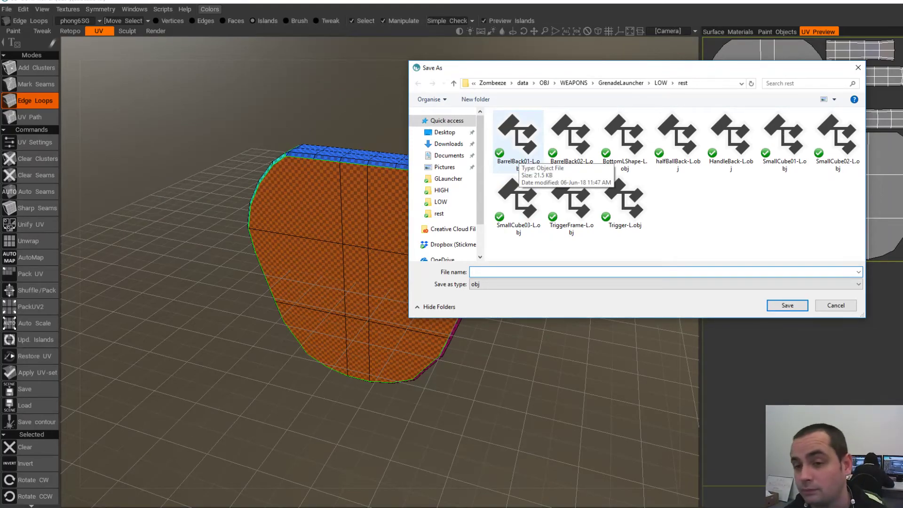
{"action": "left_click", "coordinate": [517, 156]}
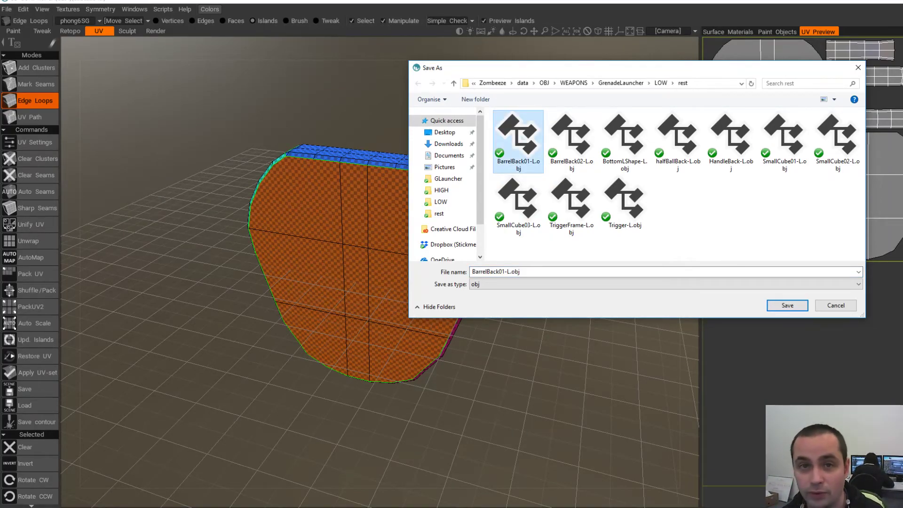
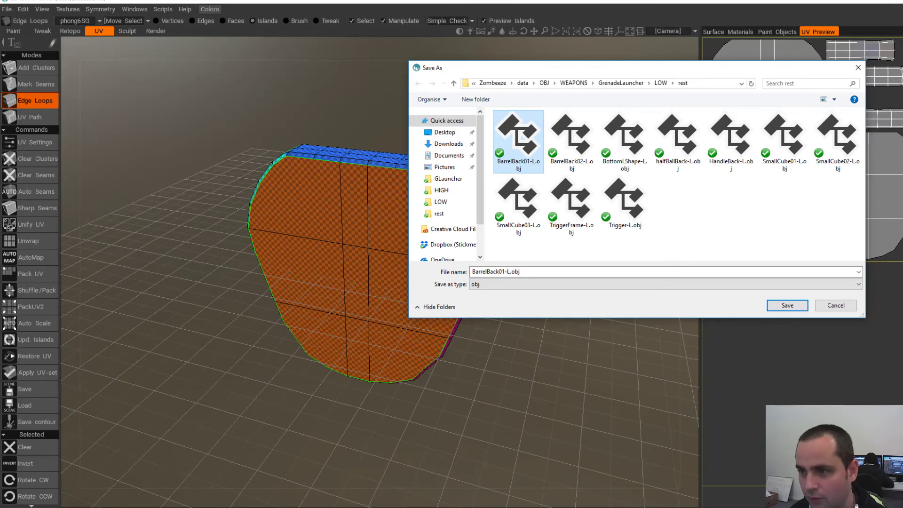
- Save the UV-unwrapped barrel back piece as BarrelBack01-L.obj in LOW/rest
{"action": "key", "text": "Return"}
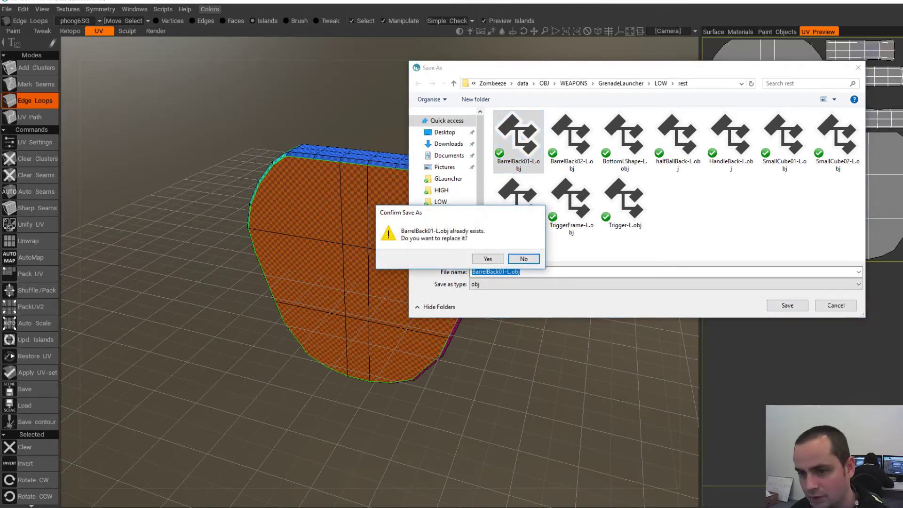
- Confirm replacing BarrelBack01-L.obj, then delete the old barrel back plate in Maya
{"action": "key", "text": "y"}
{"action": "key", "text": "alt+Tab"}
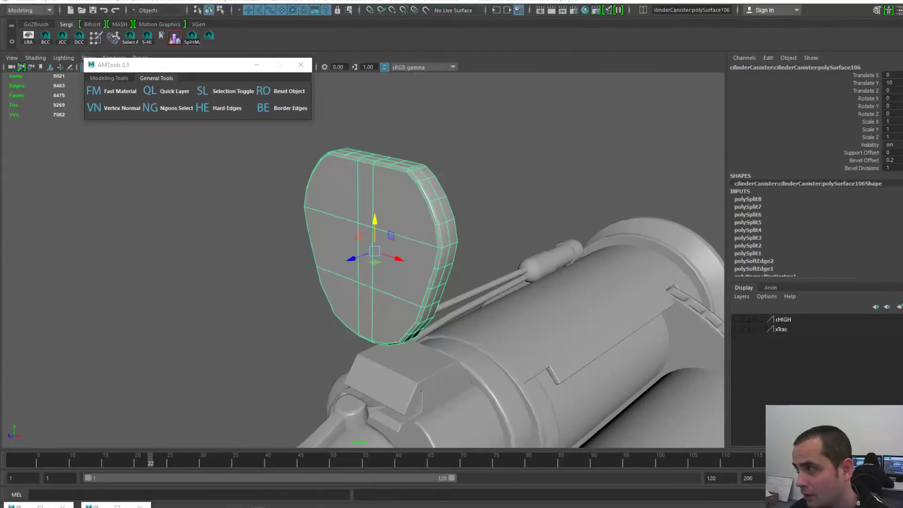
{"action": "left_click_drag", "start_coordinate": [405, 264], "coordinate": [376, 262], "text": "alt"}
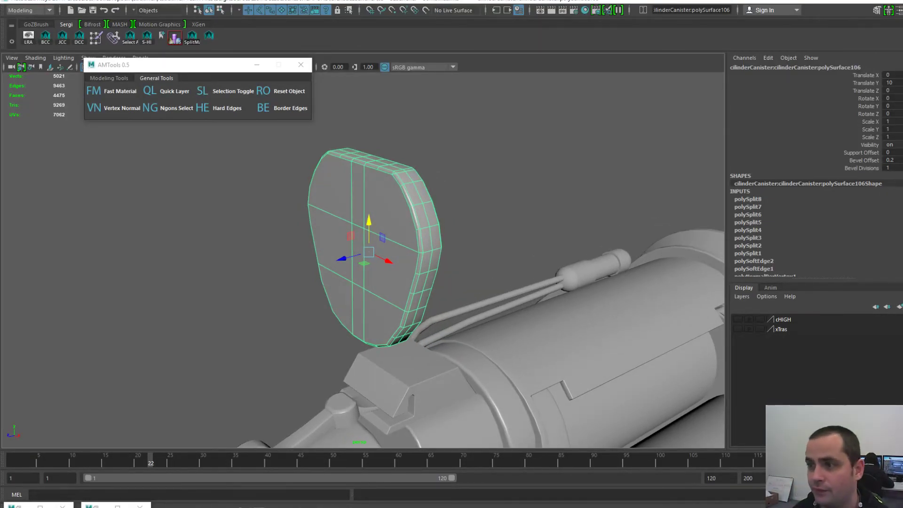
{"action": "key", "text": "Delete"}
- Import BarrelBack01-L.obj into the Maya scene
{"action": "key", "text": "space"}
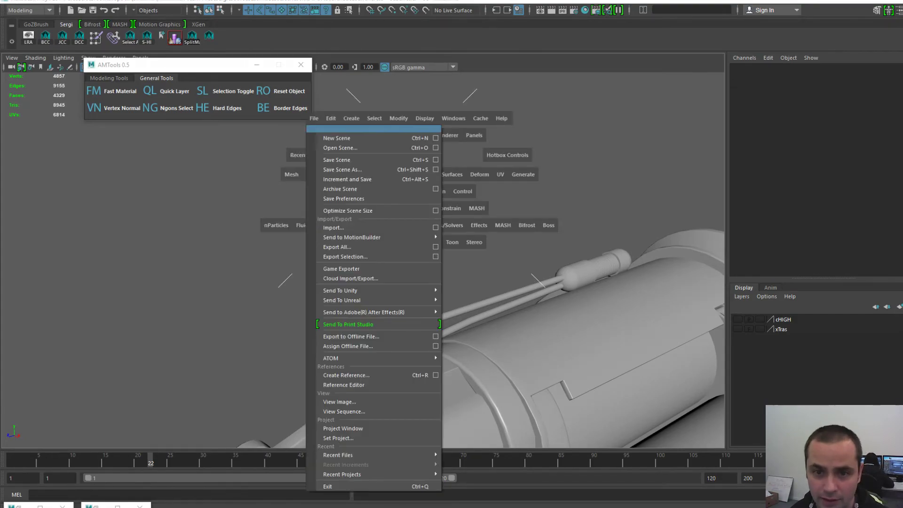
{"action": "left_click", "coordinate": [333, 228]}
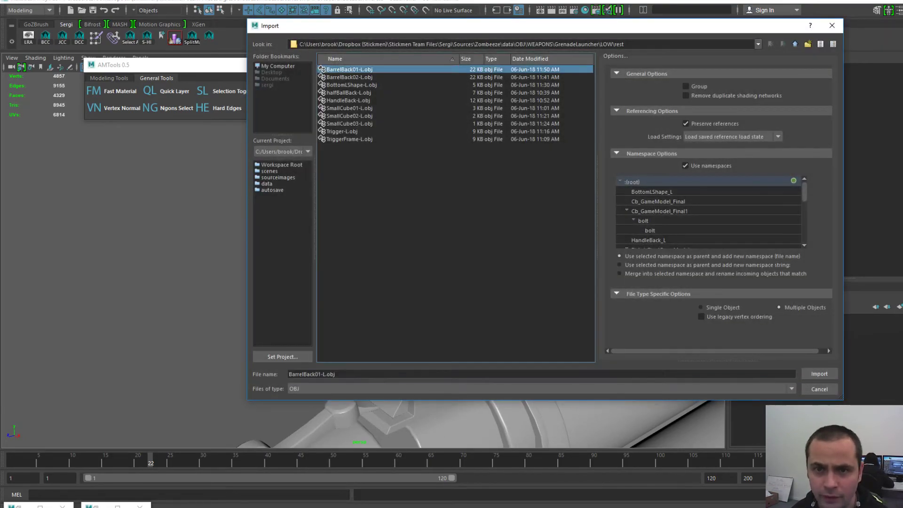
{"action": "double_click", "coordinate": [349, 70]}
{"action": "left_click", "coordinate": [376, 235]}
{"action": "left_click_drag", "start_coordinate": [376, 235], "coordinate": [419, 235], "text": "alt"}
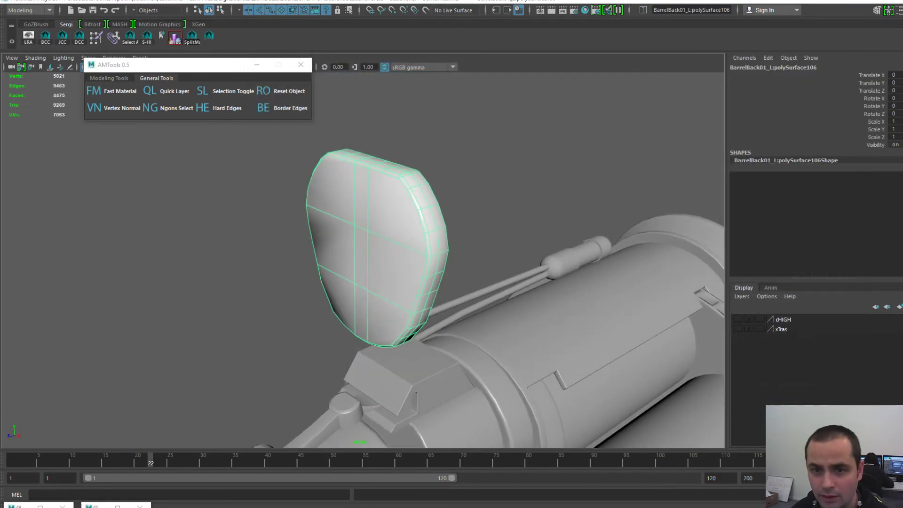
{"action": "right_click_drag", "start_coordinate": [405, 244], "coordinate": [451, 249], "text": "alt"}
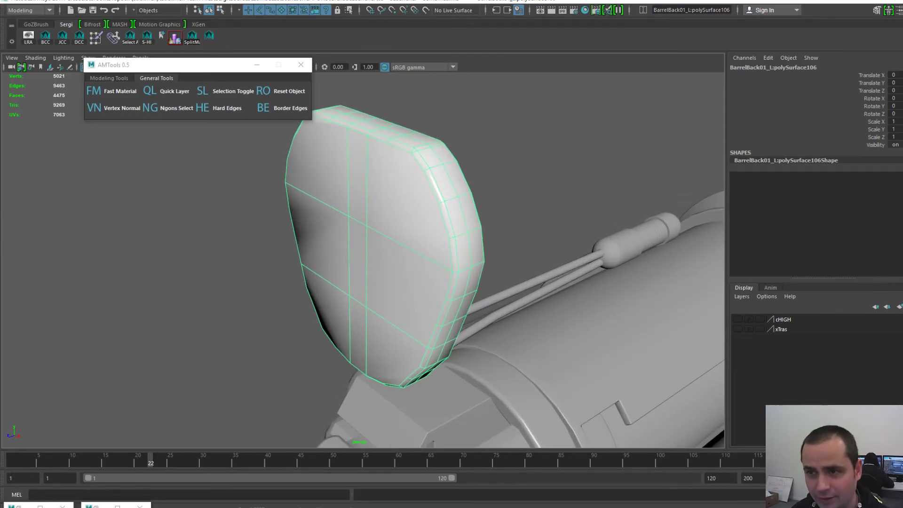
{"action": "scroll", "coordinate": [518, 188], "scroll_direction": "down", "scroll_amount": 2}
- Select the imported plate, briefly checking its edges before returning to object mode
{"action": "left_click", "coordinate": [518, 188]}
{"action": "scroll", "coordinate": [376, 235], "scroll_direction": "up", "scroll_amount": 2}
{"action": "left_click", "coordinate": [376, 236]}
{"action": "key", "text": "F10"}
{"action": "key", "text": "F8"}
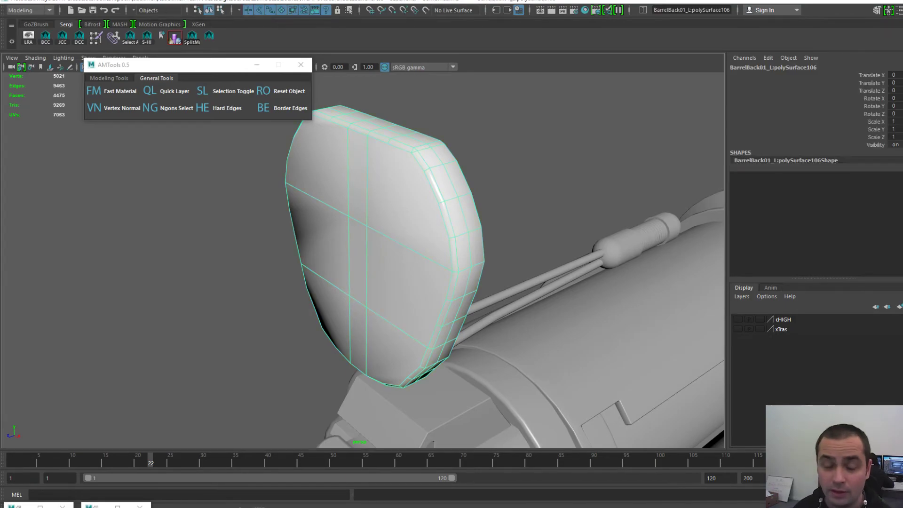
{"action": "left_click", "coordinate": [109, 78]}
- Apply Quick Smooth to the imported plate and unlock its normals
{"action": "left_click", "coordinate": [94, 107]}
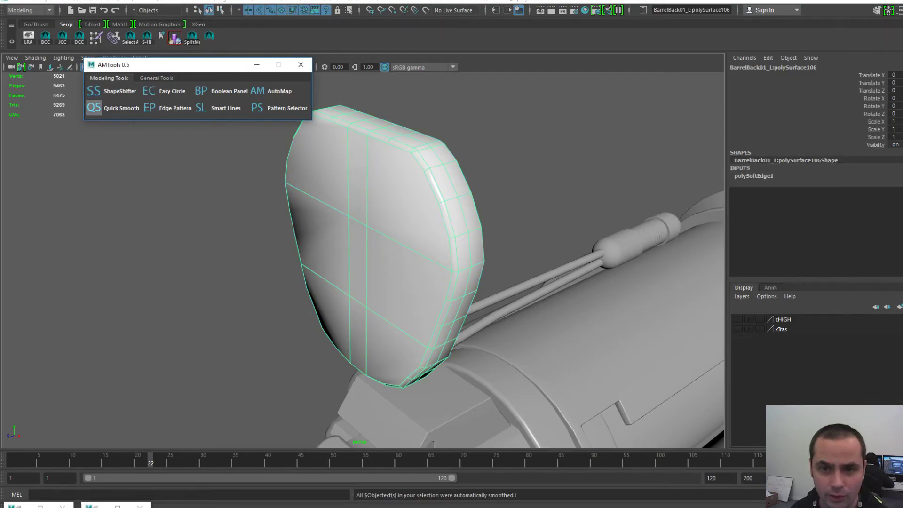
{"action": "key", "text": "space"}
{"action": "left_click", "coordinate": [362, 210]}
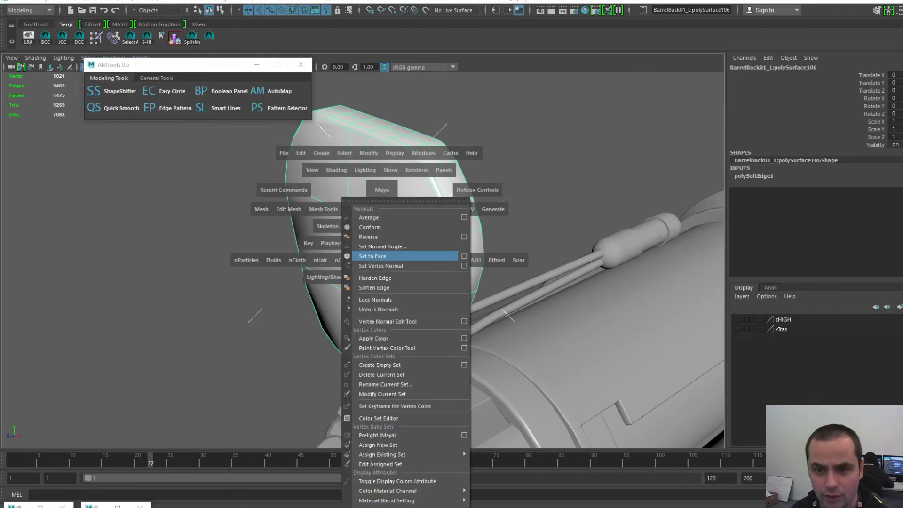
{"action": "left_click", "coordinate": [362, 209]}
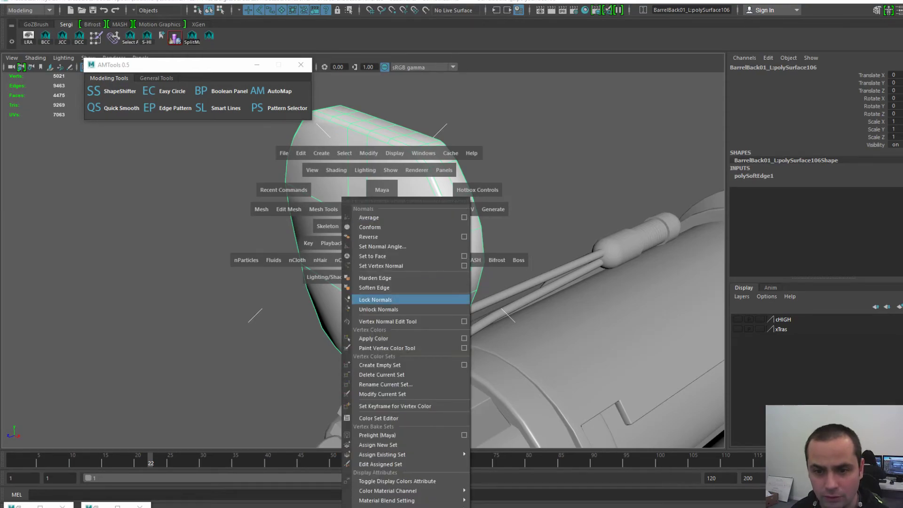
{"action": "left_click", "coordinate": [373, 309]}
- Smooth the plate's shading again and inspect it edge-on and face-on
{"action": "left_click", "coordinate": [94, 107]}
{"action": "left_click", "coordinate": [202, 189]}
{"action": "left_click_drag", "start_coordinate": [405, 235], "coordinate": [379, 235], "text": "alt"}
{"action": "left_click", "coordinate": [379, 236]}
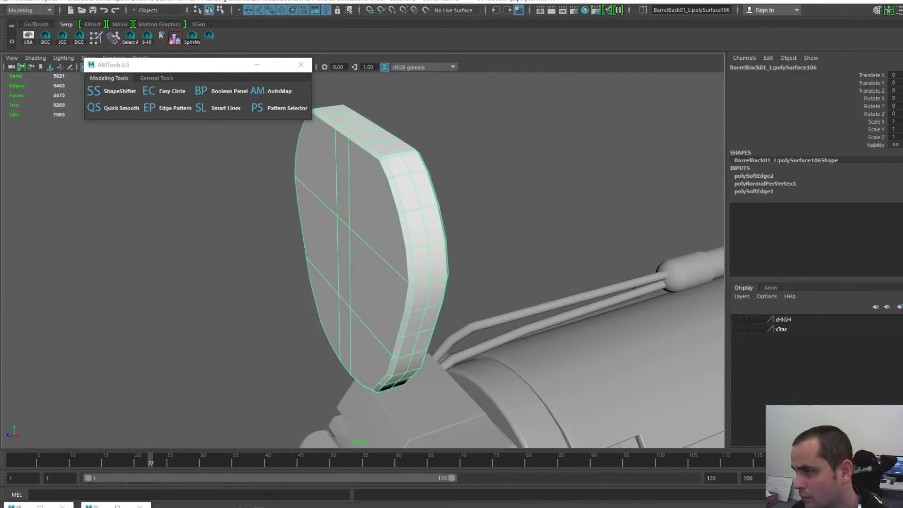
{"action": "left_click", "coordinate": [518, 188]}
{"action": "left_click_drag", "start_coordinate": [423, 225], "coordinate": [502, 247], "text": "alt"}
{"action": "left_click", "coordinate": [400, 235]}
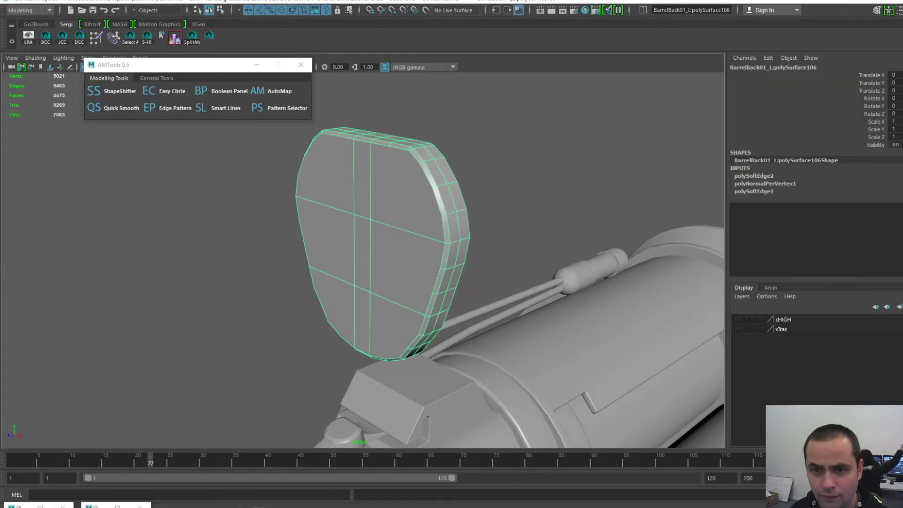
{"action": "right_click_drag", "start_coordinate": [400, 235], "coordinate": [447, 240], "text": "alt"}
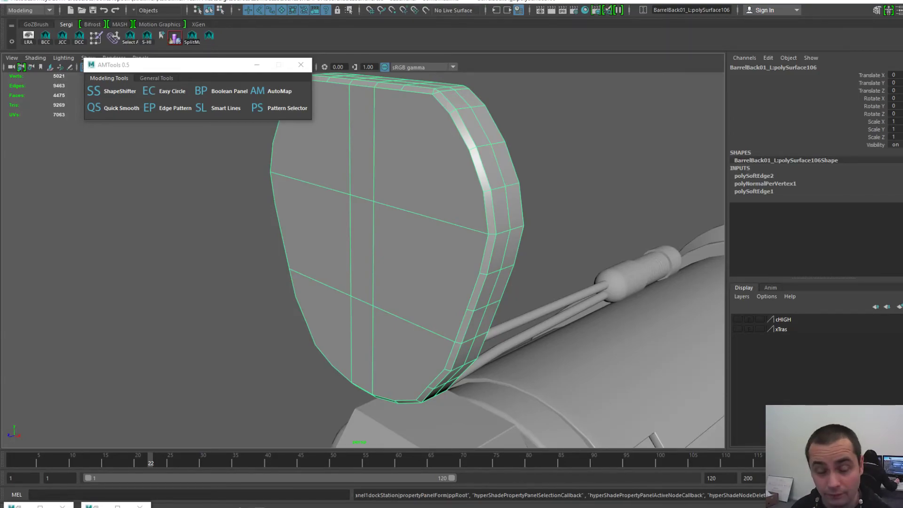
- Undo the second smoothing and the normal unlock, then reframe on the plate
{"action": "key", "text": "ctrl+z"}
{"action": "key", "text": "ctrl+z"}
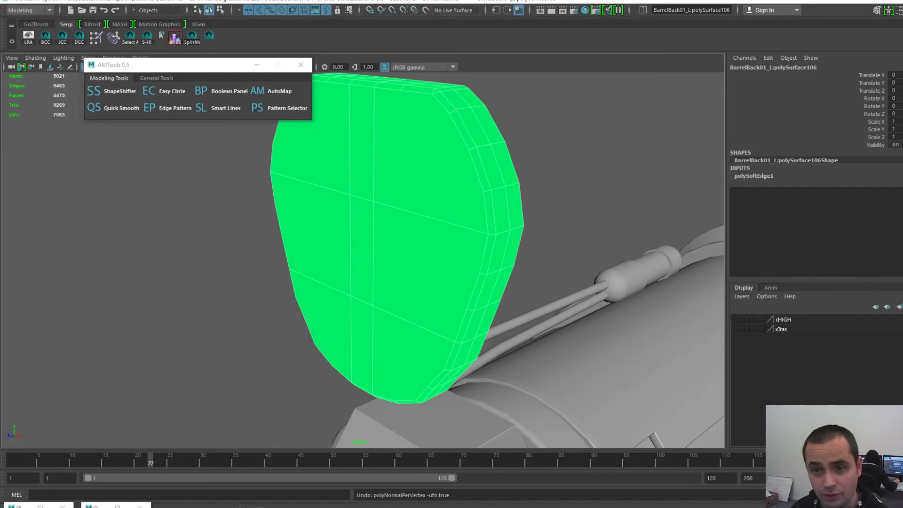
{"action": "key", "text": "ctrl+z"}
{"action": "key", "text": "ctrl+z"}
{"action": "key", "text": "ctrl+z"}
{"action": "key", "text": "ctrl+z"}
{"action": "key", "text": "ctrl+z"}
{"action": "key", "text": "ctrl+z"}
{"action": "key", "text": "ctrl+z"}
{"action": "key", "text": "ctrl+z"}
{"action": "key", "text": "ctrl+z"}
{"action": "key", "text": "ctrl+z"}
{"action": "key", "text": "ctrl+z"}
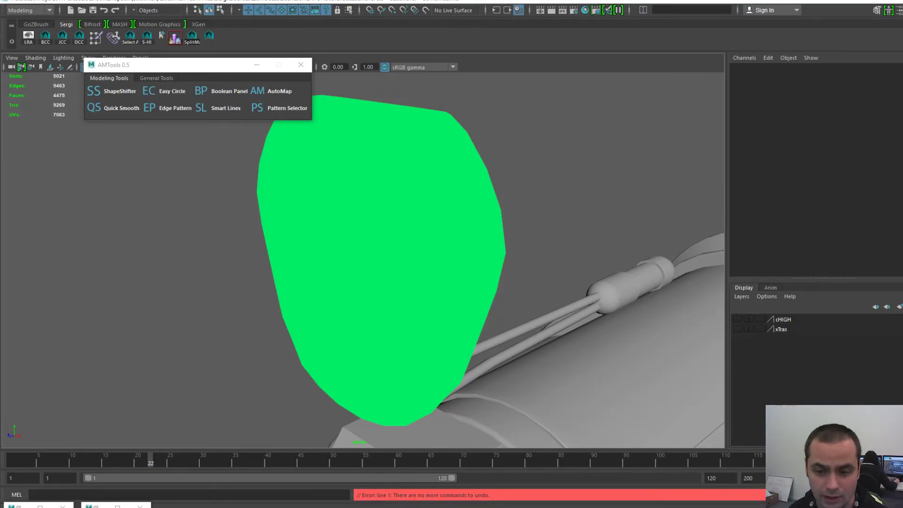
{"action": "left_click", "coordinate": [381, 263]}
{"action": "left_click_drag", "start_coordinate": [381, 264], "coordinate": [350, 263], "text": "alt"}
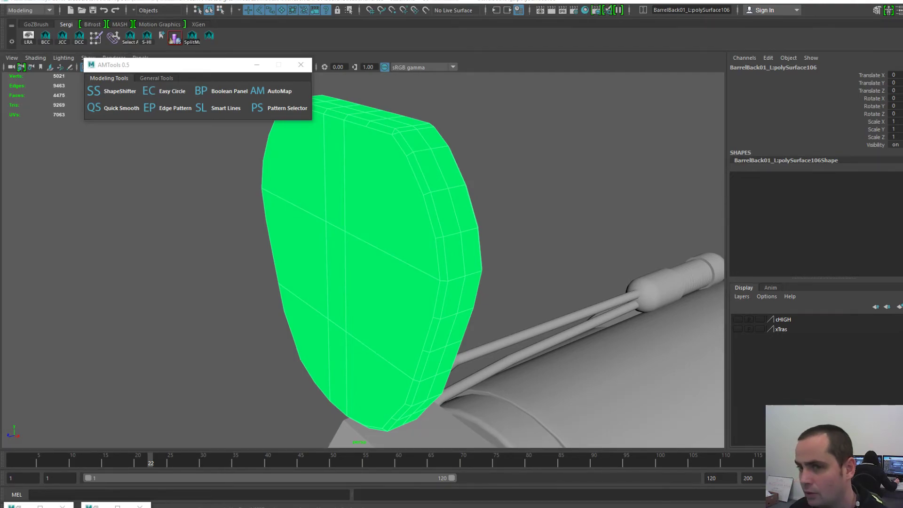
{"action": "middle_click_drag", "start_coordinate": [381, 264], "coordinate": [389, 240], "text": "alt"}
{"action": "right_click_drag", "start_coordinate": [390, 240], "coordinate": [367, 226], "text": "alt"}
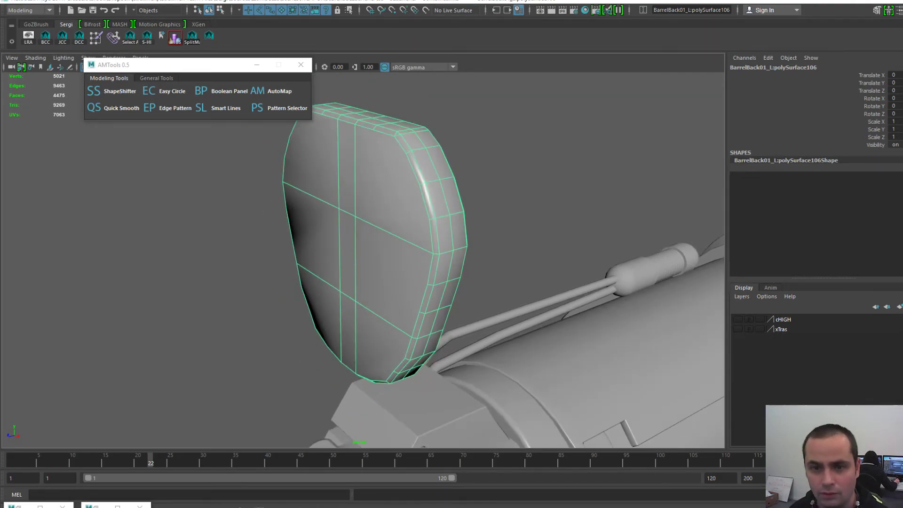
{"action": "left_click_drag", "start_coordinate": [367, 207], "coordinate": [382, 189], "text": "alt"}
- Harden the plate's edges from the Mesh Display normal options
{"action": "key", "text": "space"}
{"action": "left_click", "coordinate": [361, 197]}
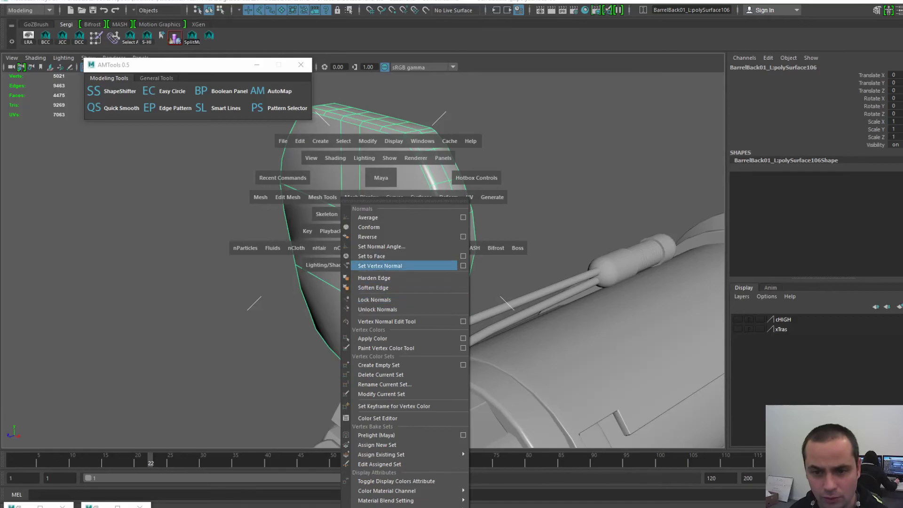
{"action": "left_click", "coordinate": [374, 278]}
{"action": "left_click", "coordinate": [374, 278]}
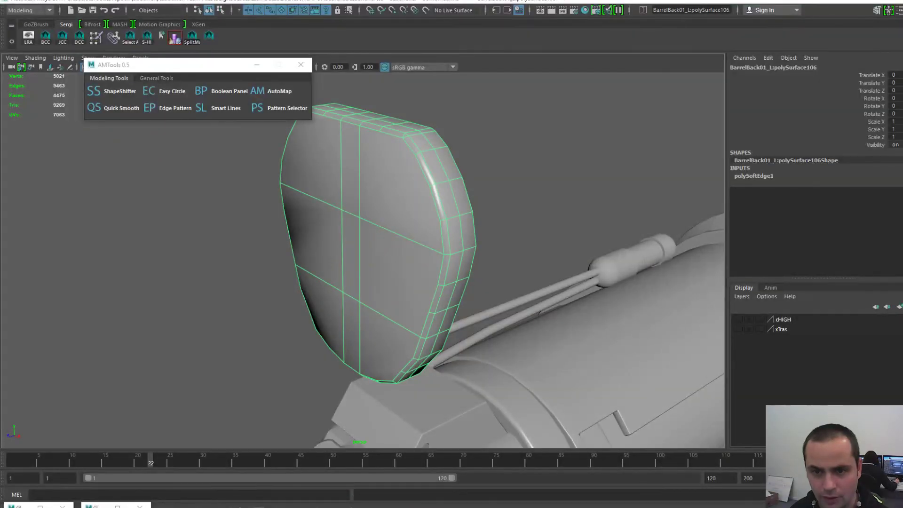
- Unlock the plate's normals again and reselect the plate
{"action": "key", "text": "space"}
{"action": "left_click", "coordinate": [366, 224]}
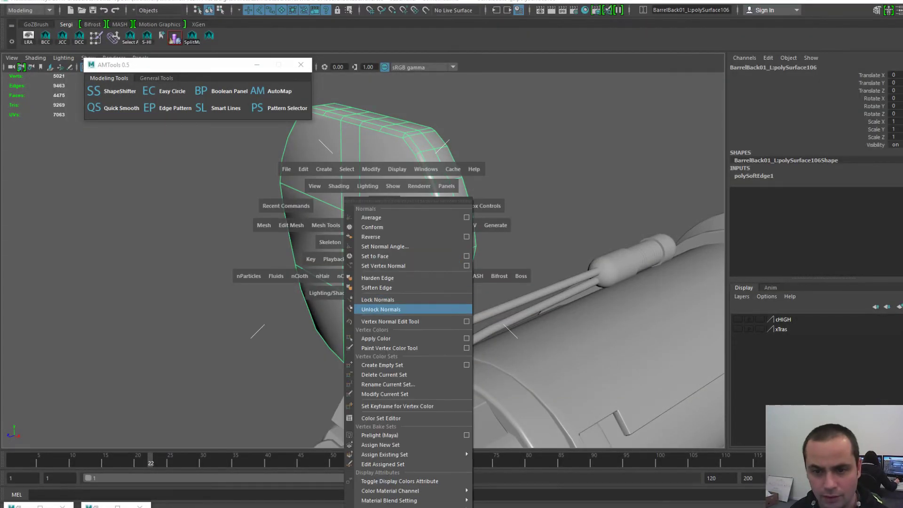
{"action": "left_click", "coordinate": [375, 309]}
{"action": "left_click", "coordinate": [513, 188]}
{"action": "scroll", "coordinate": [392, 188], "scroll_direction": "up", "scroll_amount": 3}
{"action": "left_click", "coordinate": [392, 188]}
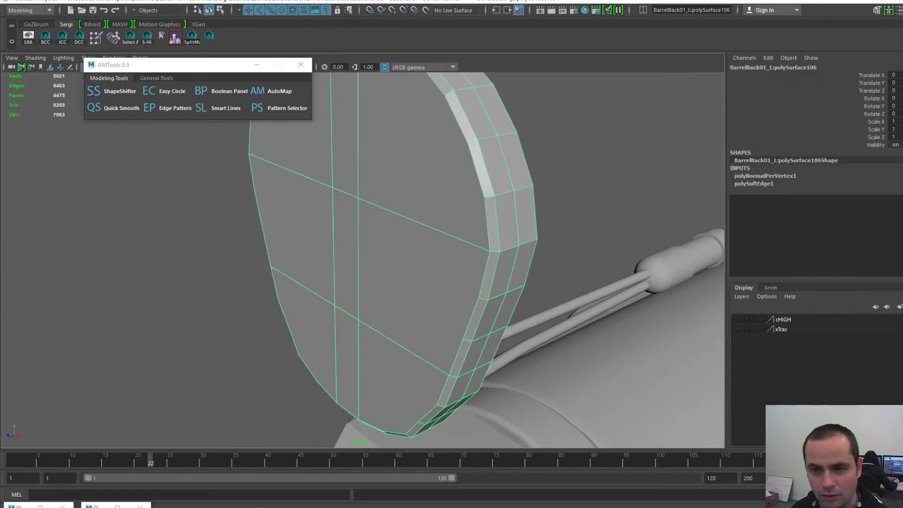
{"action": "scroll", "coordinate": [392, 188], "scroll_direction": "down", "scroll_amount": 3}
- Toggle the four-view layout and orbit out to the barrel section below the plate
{"action": "key", "text": "space"}
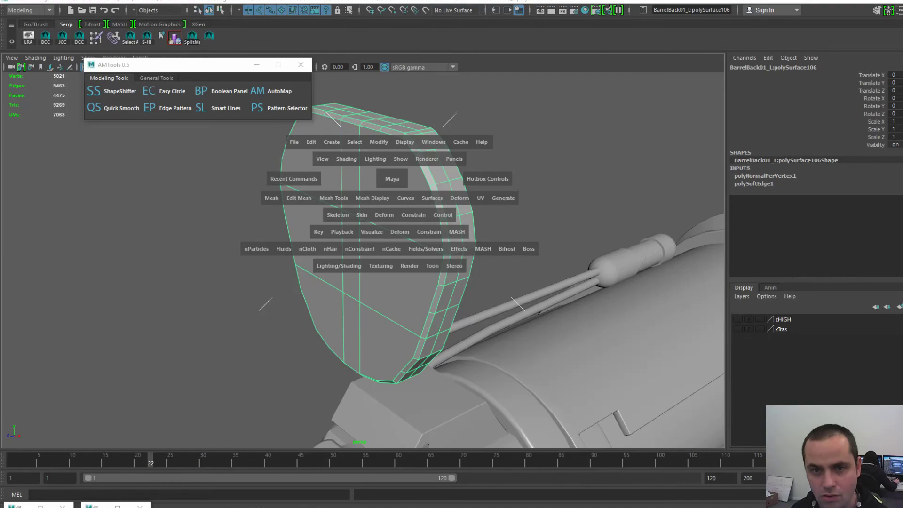
{"action": "left_click_drag", "start_coordinate": [392, 179], "coordinate": [404, 191], "text": "alt"}
{"action": "key", "text": "space"}
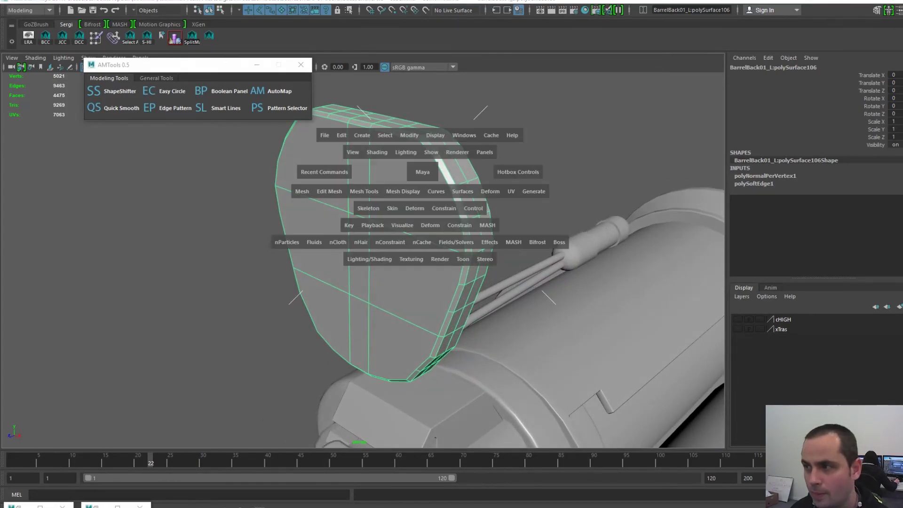
{"action": "key", "text": "space"}
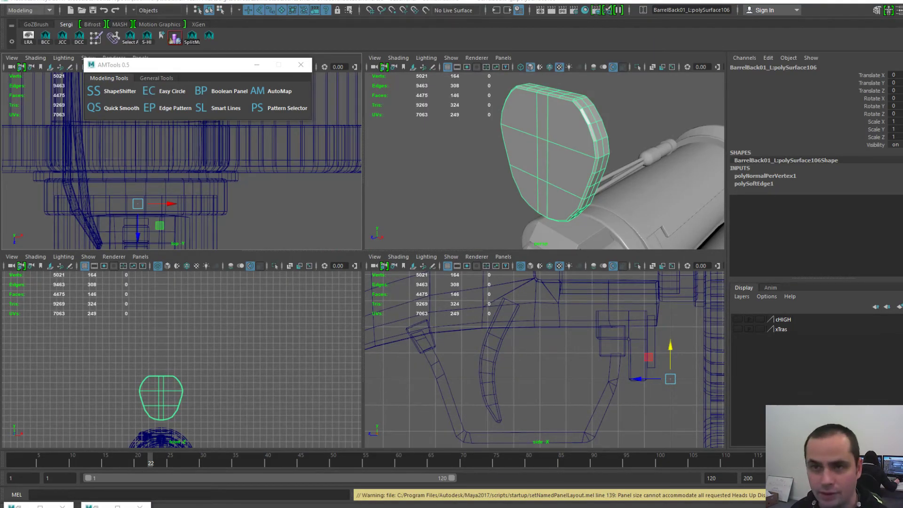
{"action": "key", "text": "space"}
{"action": "left_click_drag", "start_coordinate": [532, 188], "coordinate": [454, 202], "text": "alt"}
{"action": "middle_click_drag", "start_coordinate": [454, 202], "coordinate": [475, 104], "text": "alt"}
{"action": "right_click_drag", "start_coordinate": [475, 104], "coordinate": [397, 110], "text": "alt"}
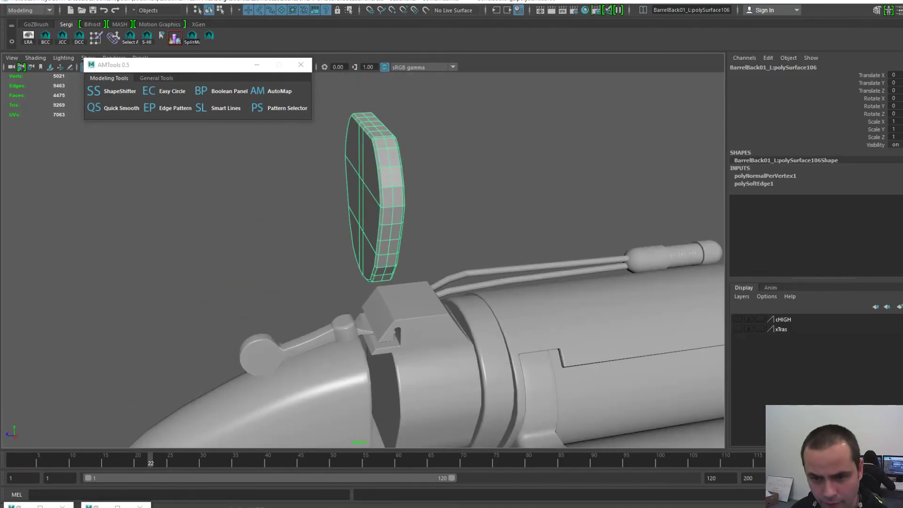
{"action": "left_click", "coordinate": [431, 376]}
{"action": "middle_click_drag", "start_coordinate": [430, 377], "coordinate": [423, 320], "text": "alt"}
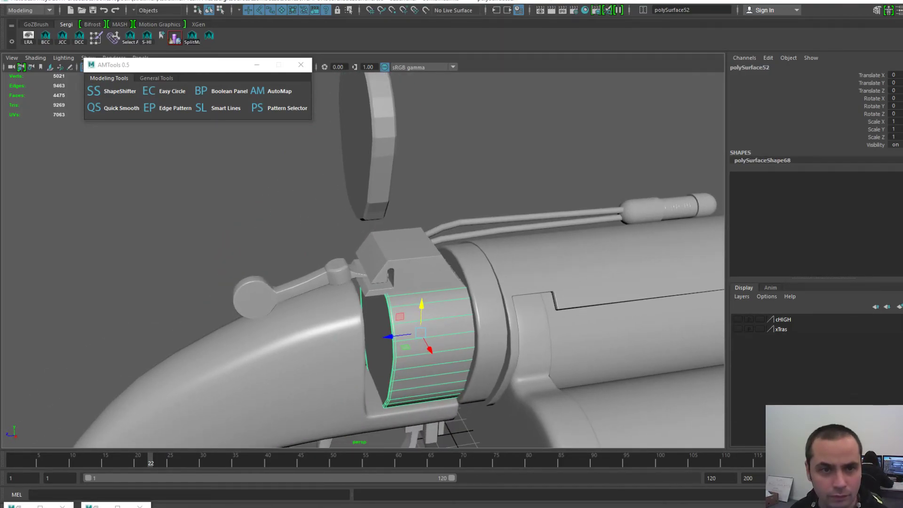
- Check the barrel section's hard edges, then reselect the plate
{"action": "left_click", "coordinate": [156, 78]}
{"action": "left_click", "coordinate": [203, 108]}
{"action": "left_click_drag", "start_coordinate": [438, 282], "coordinate": [475, 301], "text": "alt"}
{"action": "left_click", "coordinate": [362, 127]}
{"action": "middle_click_drag", "start_coordinate": [363, 128], "coordinate": [353, 203], "text": "alt"}
{"action": "right_click_drag", "start_coordinate": [301, 184], "coordinate": [336, 181], "text": "alt"}
- Soften the plate's edges and look down on the barrel to check shading
{"action": "key", "text": "space"}
{"action": "left_click", "coordinate": [278, 201]}
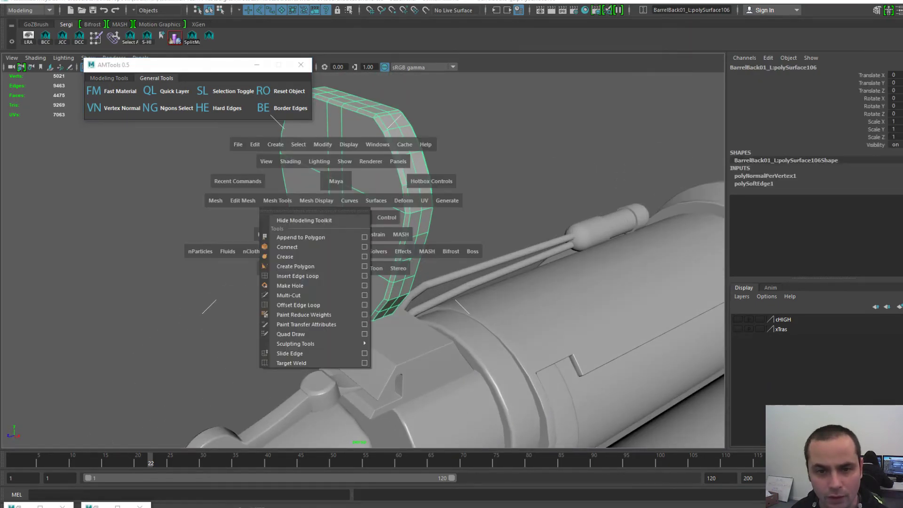
{"action": "left_click", "coordinate": [316, 201]}
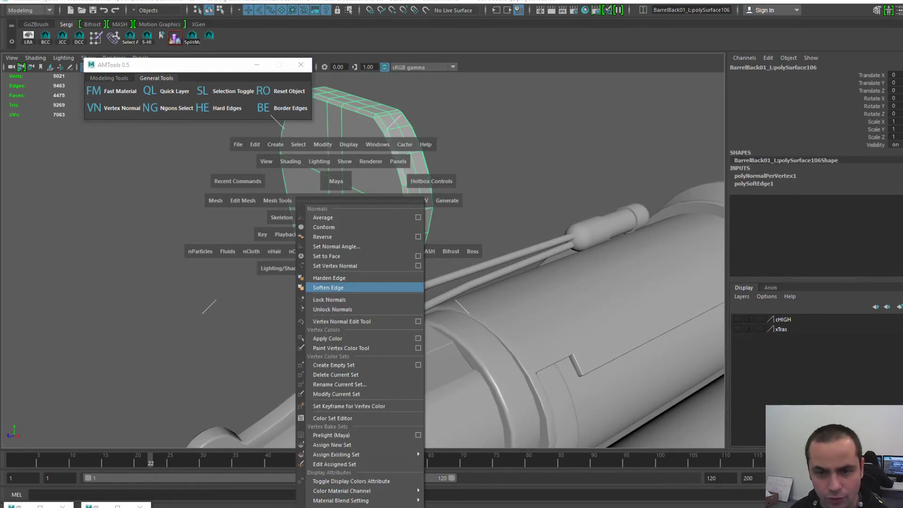
{"action": "left_click", "coordinate": [320, 288]}
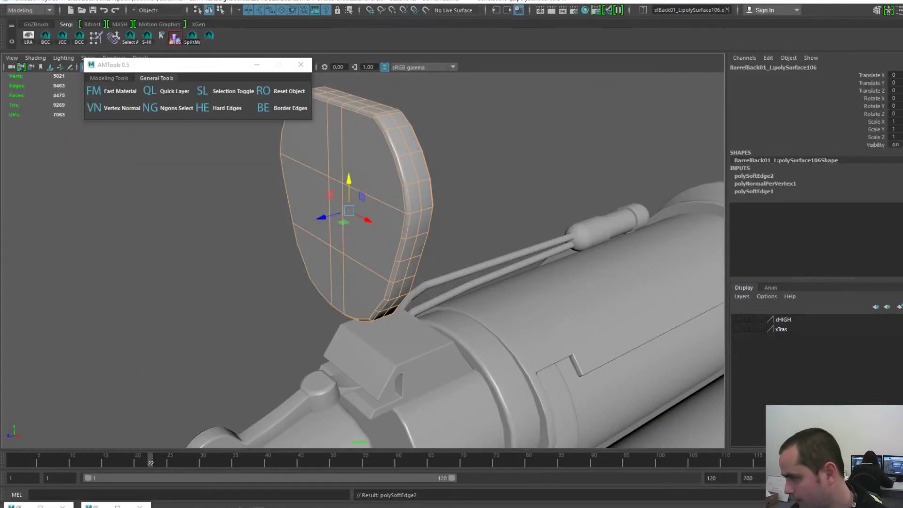
{"action": "left_click", "coordinate": [527, 150]}
{"action": "right_click_drag", "start_coordinate": [423, 235], "coordinate": [357, 235], "text": "alt"}
- Set the barrel back plate's Translate Y to -10
{"action": "left_click_drag", "start_coordinate": [357, 236], "coordinate": [423, 226], "text": "alt"}
{"action": "left_click", "coordinate": [367, 216]}
{"action": "key", "text": "w"}
{"action": "left_click_drag", "start_coordinate": [367, 216], "coordinate": [442, 278], "text": "alt"}
{"action": "left_click", "coordinate": [235, 244]}
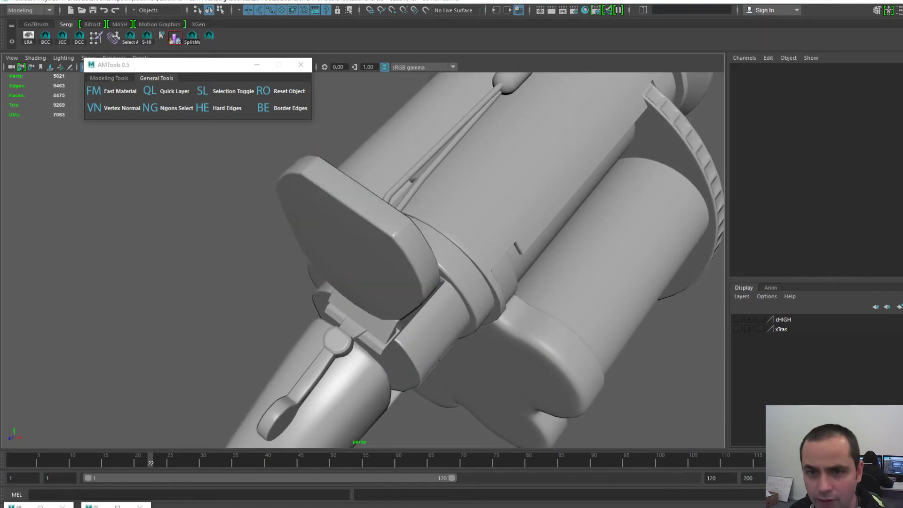
{"action": "left_click_drag", "start_coordinate": [264, 254], "coordinate": [278, 207], "text": "alt"}
{"action": "left_click", "coordinate": [353, 216]}
{"action": "left_click", "coordinate": [895, 83]}
{"action": "type", "text": "-10"}
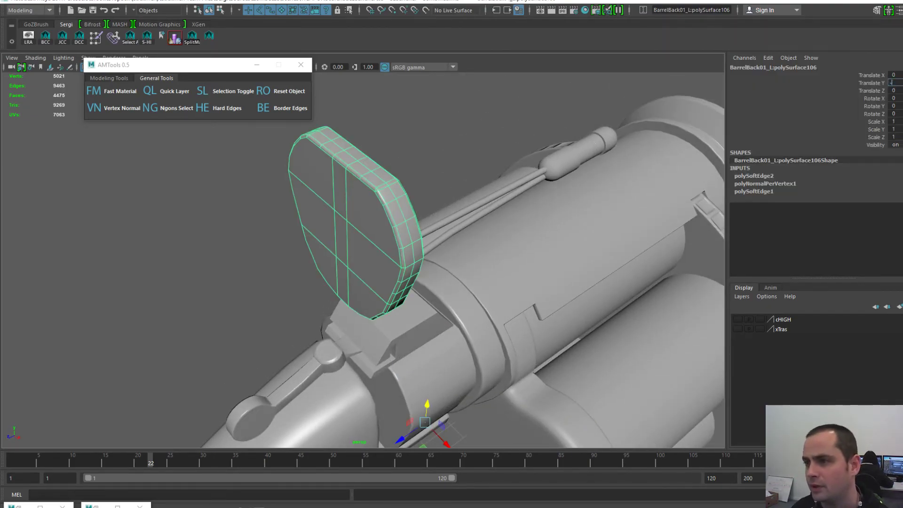
{"action": "key", "text": "Return"}
- Center the plate's pivot on its geometry via Modify > Center Pivot
{"action": "left_click_drag", "start_coordinate": [410, 278], "coordinate": [356, 193], "text": "alt"}
{"action": "key", "text": "space"}
{"action": "left_click", "coordinate": [343, 156]}
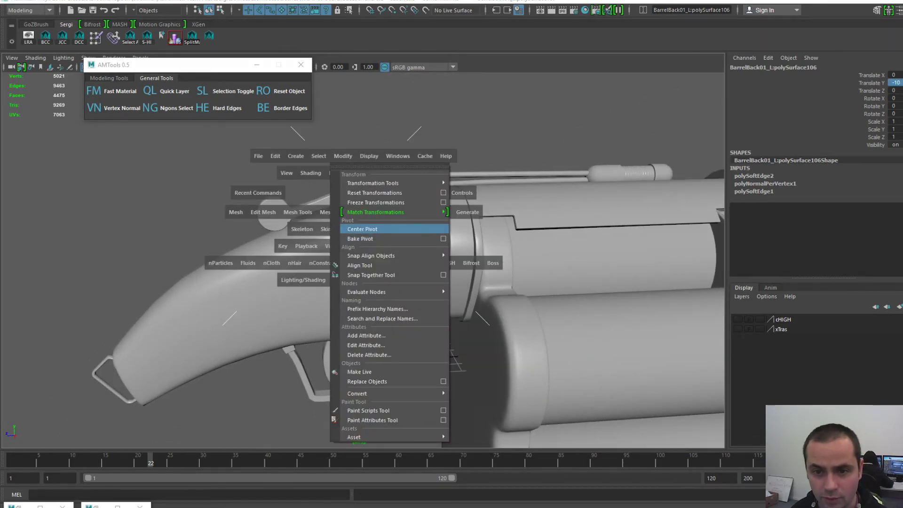
{"action": "left_click", "coordinate": [362, 229]}
{"action": "right_click_drag", "start_coordinate": [365, 229], "coordinate": [395, 221], "text": "alt"}
{"action": "left_click_drag", "start_coordinate": [396, 221], "coordinate": [402, 207], "text": "alt"}
- Freeze the plate's transformations and save the scene
{"action": "key", "text": "space"}
{"action": "left_click", "coordinate": [389, 170]}
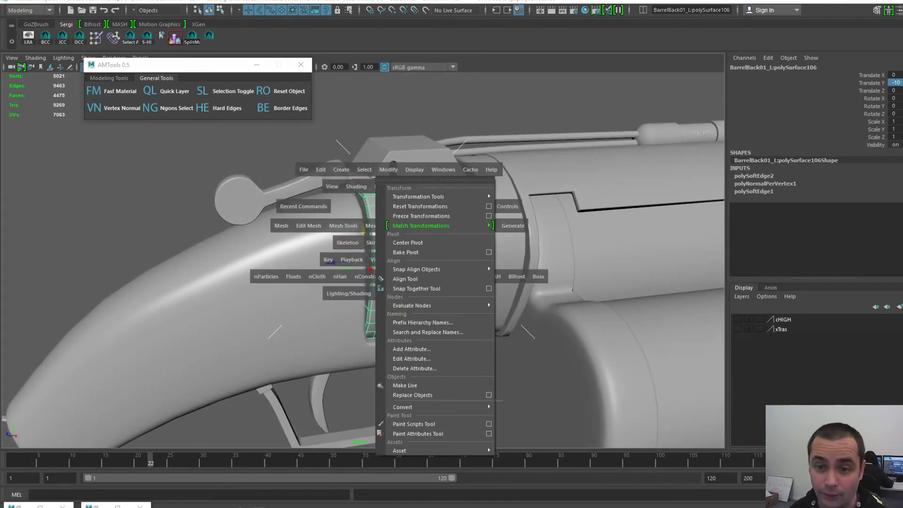
{"action": "left_click", "coordinate": [421, 216]}
{"action": "left_click", "coordinate": [329, 141]}
{"action": "right_click_drag", "start_coordinate": [376, 207], "coordinate": [400, 207], "text": "alt"}
{"action": "key", "text": "ctrl+s"}
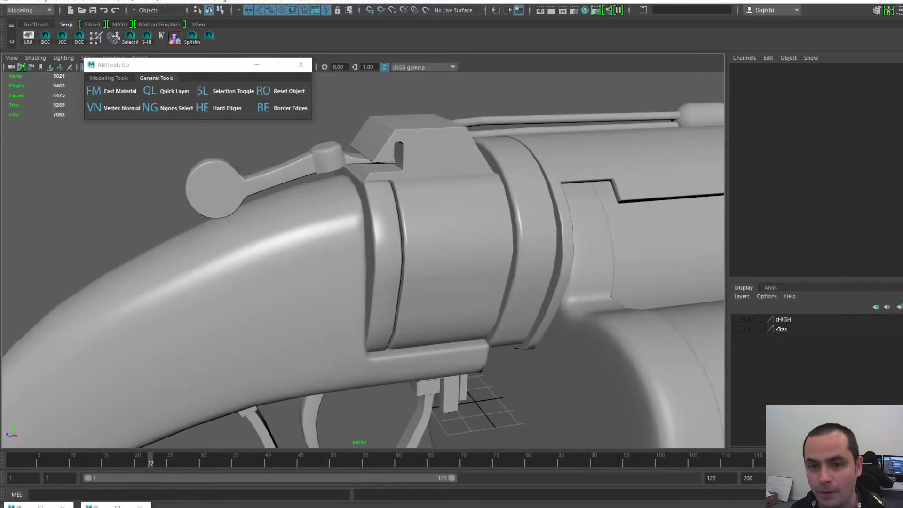
- Delete construction history for all objects via Edit > Delete All by Type > History
{"action": "left_click_drag", "start_coordinate": [400, 207], "coordinate": [393, 226], "text": "alt"}
{"action": "key", "text": "space"}
{"action": "left_click", "coordinate": [317, 179]}
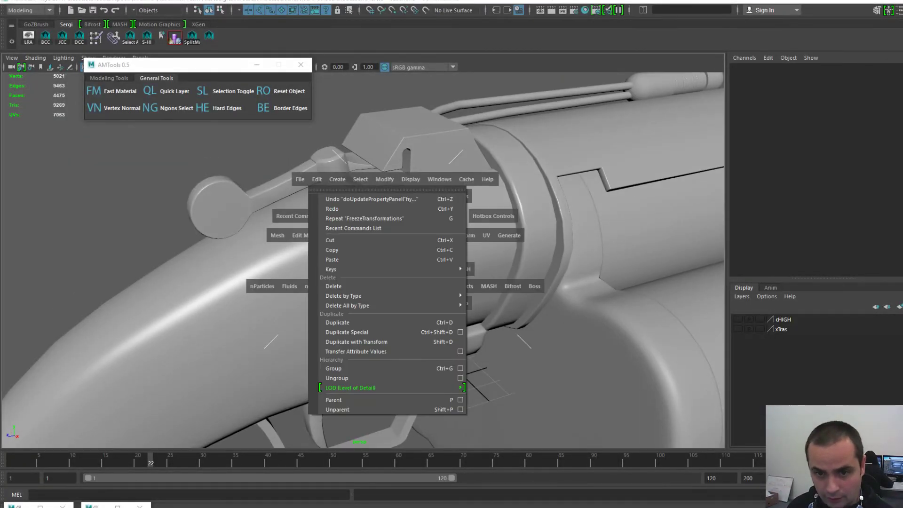
{"action": "mouse_move", "coordinate": [424, 306]}
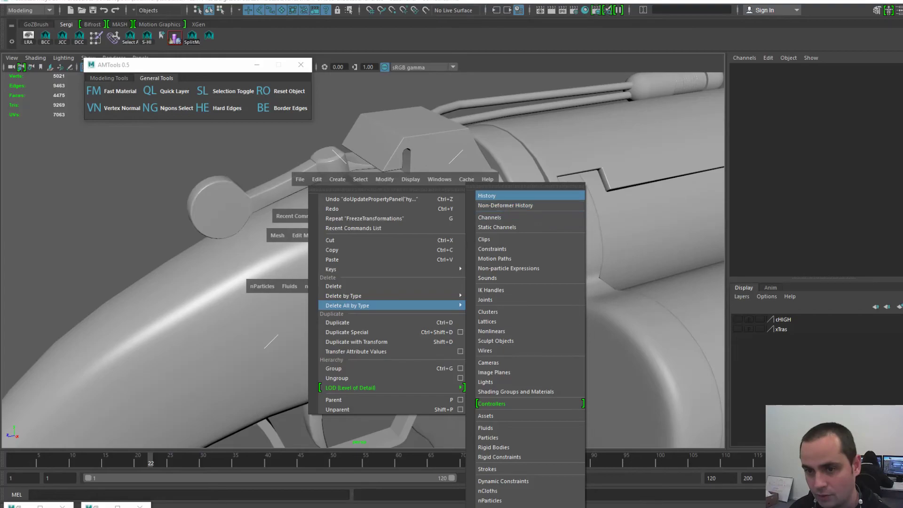
{"action": "left_click", "coordinate": [488, 196]}
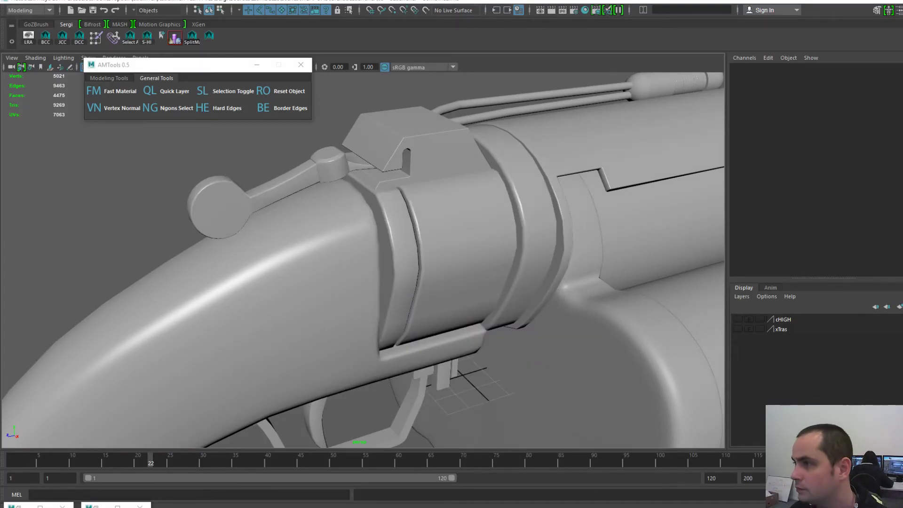
{"action": "left_click", "coordinate": [405, 235]}
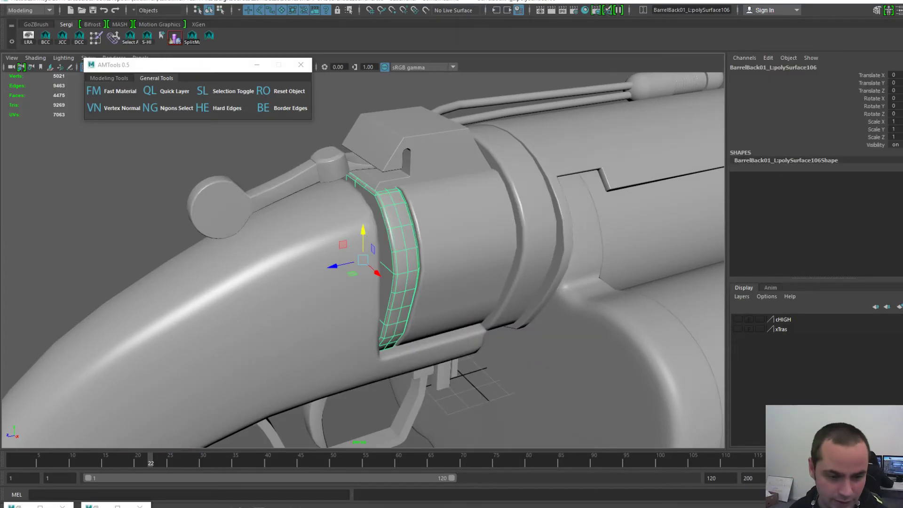
{"action": "left_click", "coordinate": [96, 506]}
{"action": "right_click_drag", "start_coordinate": [659, 268], "coordinate": [687, 282], "text": "alt"}
{"action": "middle_click_drag", "start_coordinate": [687, 283], "coordinate": [647, 243], "text": "alt"}
{"action": "right_click_drag", "start_coordinate": [648, 244], "coordinate": [607, 245], "text": "alt"}
{"action": "right_click_drag", "start_coordinate": [659, 264], "coordinate": [678, 266], "text": "alt"}
{"action": "middle_click_drag", "start_coordinate": [677, 265], "coordinate": [673, 255], "text": "alt"}
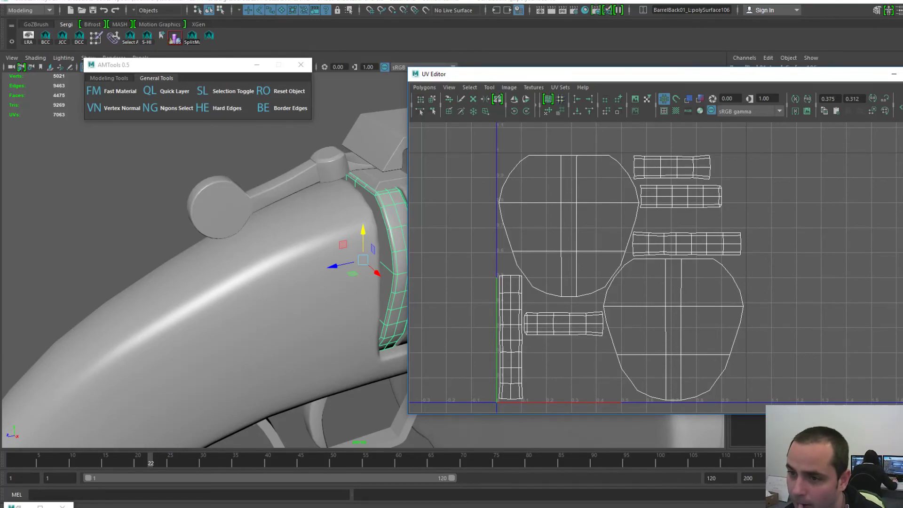
{"action": "left_click_drag", "start_coordinate": [694, 74], "coordinate": [616, 73]}
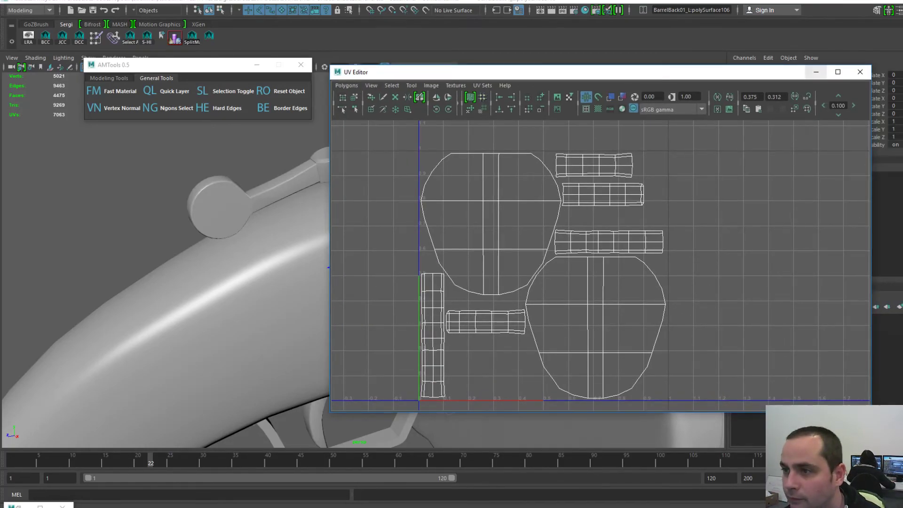
{"action": "left_click", "coordinate": [816, 72]}
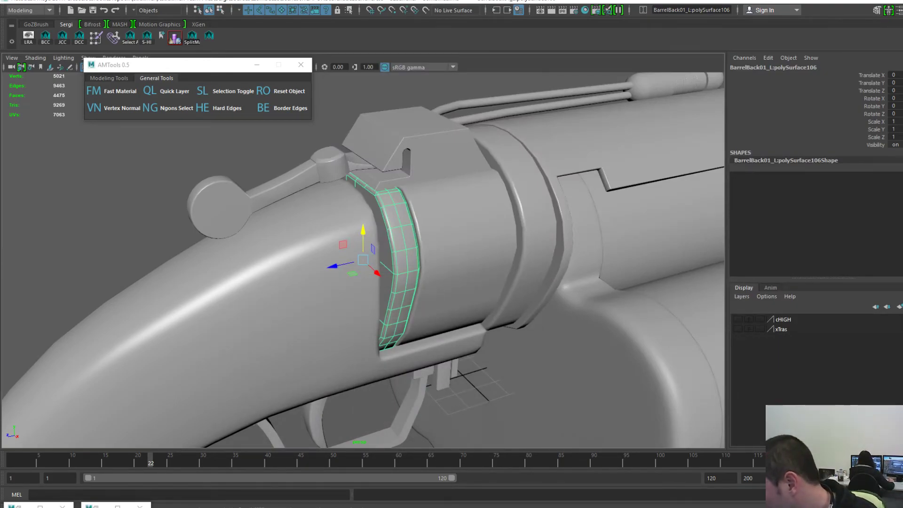
- Select the rounded plate piece, raise it out of the launcher and inspect it
{"action": "left_click", "coordinate": [450, 249]}
{"action": "left_click_drag", "start_coordinate": [450, 250], "coordinate": [484, 247], "text": "alt"}
{"action": "mouse_move", "coordinate": [485, 247]}
{"action": "right_mouse_down", "text": "alt"}
{"action": "mouse_move", "coordinate": [522, 249]}
{"action": "mouse_move", "coordinate": [471, 250]}
{"action": "right_mouse_up", "text": "alt"}
{"action": "middle_click_drag", "start_coordinate": [444, 252], "coordinate": [413, 260], "text": "alt"}
{"action": "right_click_drag", "start_coordinate": [413, 260], "coordinate": [385, 260], "text": "alt"}
{"action": "left_click_drag", "start_coordinate": [391, 229], "coordinate": [391, 93]}
{"action": "middle_click_drag", "start_coordinate": [391, 94], "coordinate": [397, 212], "text": "alt"}
{"action": "right_click_drag", "start_coordinate": [397, 211], "coordinate": [443, 211], "text": "alt"}
{"action": "left_click_drag", "start_coordinate": [442, 212], "coordinate": [545, 230], "text": "alt"}
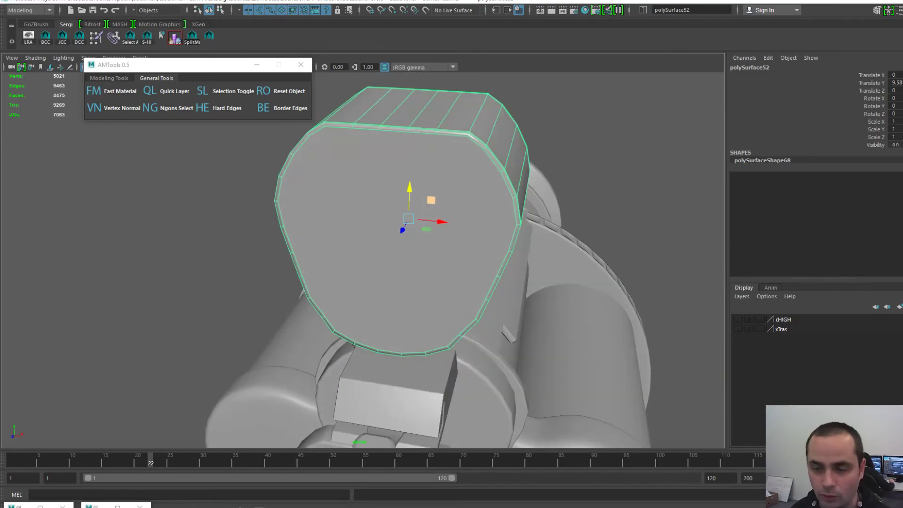
{"action": "left_click_drag", "start_coordinate": [431, 201], "coordinate": [412, 198], "text": "alt"}
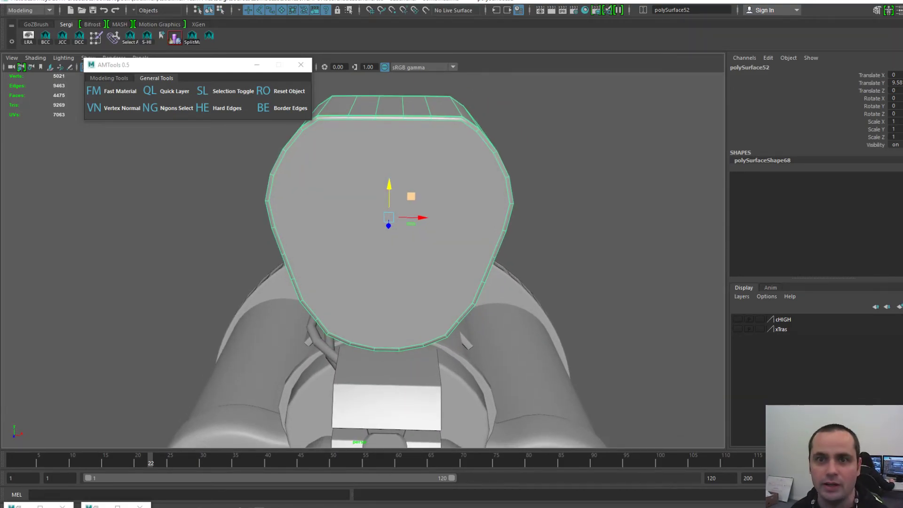
{"action": "left_click_drag", "start_coordinate": [404, 254], "coordinate": [424, 280], "text": "alt"}
{"action": "scroll", "coordinate": [417, 254], "scroll_direction": "down", "scroll_amount": 1}
- Set the rounded plate's Translate Y to 10 and ready the Multi-Cut tool
{"action": "left_click", "coordinate": [895, 83]}
{"action": "type", "text": "10"}
{"action": "key", "text": "Return"}
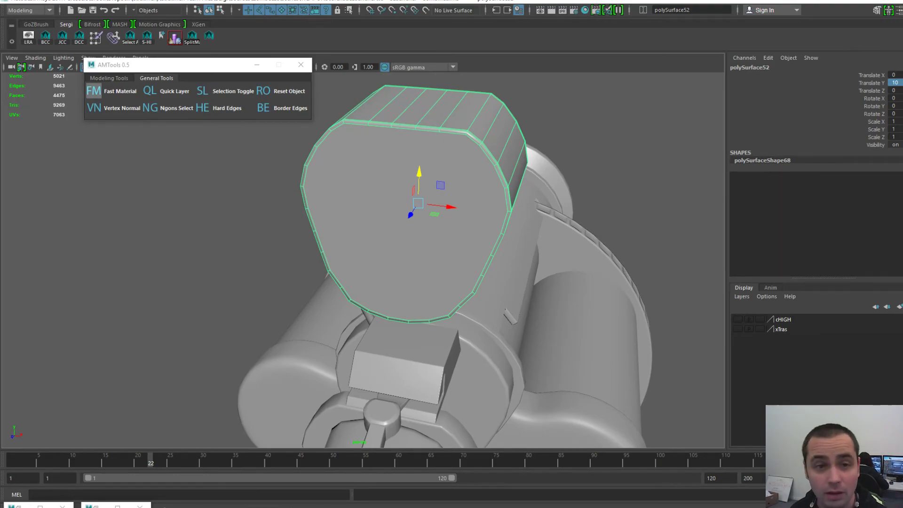
{"action": "left_click", "coordinate": [877, 9]}
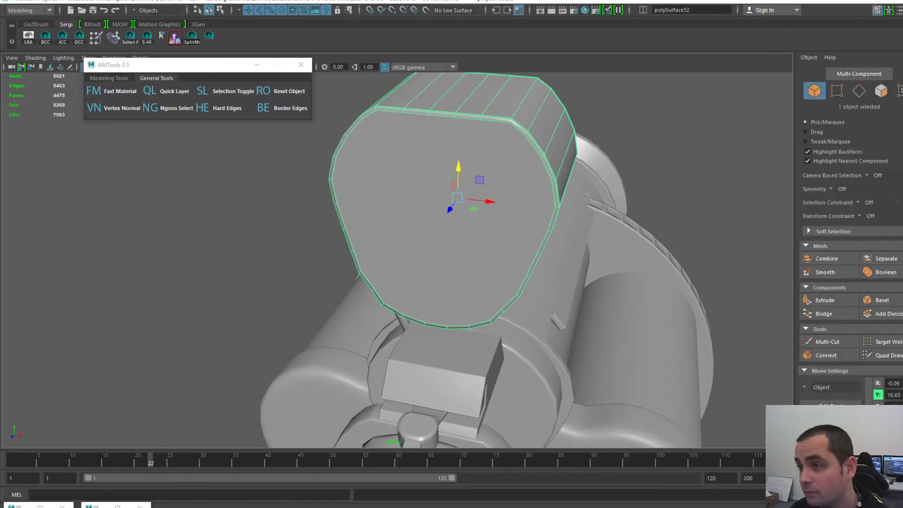
{"action": "left_click", "coordinate": [828, 342]}
{"action": "left_click_drag", "start_coordinate": [391, 179], "coordinate": [426, 177], "text": "alt"}
- Cut a vertical edge across the rounded plate's front face with Multi-Cut
{"action": "left_click", "coordinate": [425, 111]}
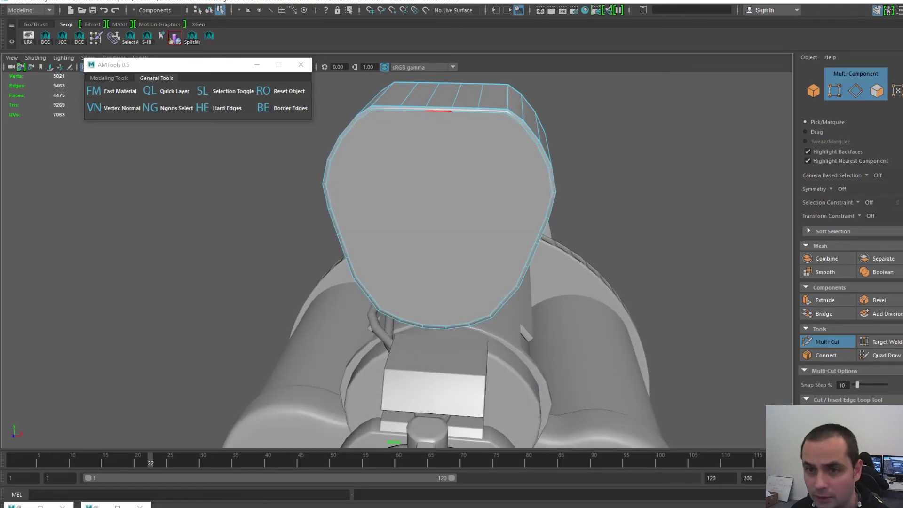
{"action": "left_click_drag", "start_coordinate": [451, 111], "coordinate": [461, 77], "text": "alt"}
{"action": "left_click", "coordinate": [448, 116]}
{"action": "left_click", "coordinate": [448, 340]}
{"action": "right_click", "coordinate": [448, 339]}
{"action": "left_click", "coordinate": [535, 240]}
{"action": "left_click_drag", "start_coordinate": [548, 188], "coordinate": [539, 195], "text": "alt"}
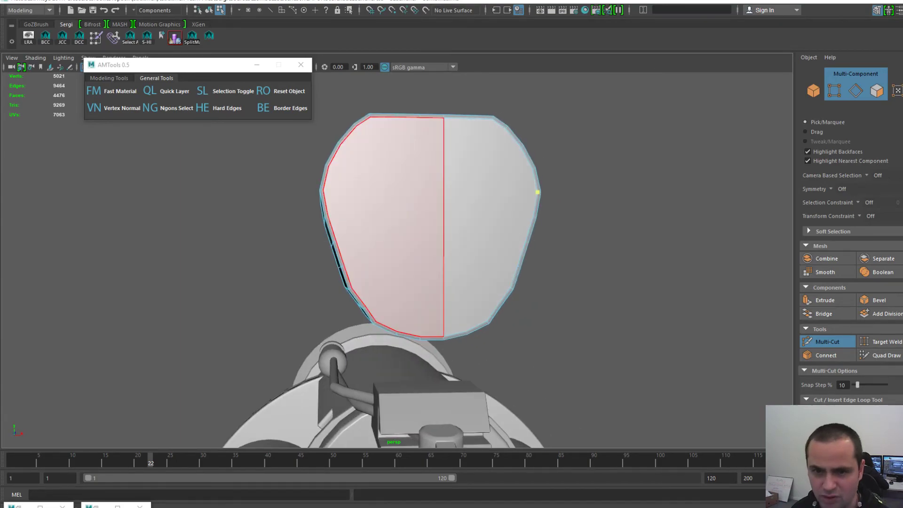
{"action": "mouse_move", "coordinate": [355, 238]}
{"action": "left_mouse_down", "text": "alt"}
{"action": "mouse_move", "coordinate": [340, 268]}
{"action": "mouse_move", "coordinate": [325, 263]}
{"action": "left_mouse_up", "text": "alt"}
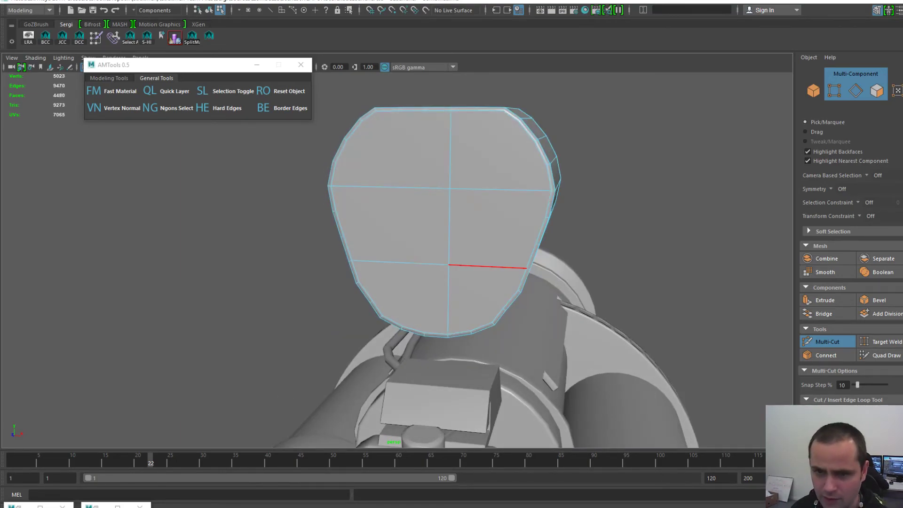
{"action": "left_click_drag", "start_coordinate": [423, 161], "coordinate": [431, 162], "text": "alt"}
- Add horizontal cuts from the centre vertex around the plate's back, top and left rims
{"action": "left_click", "coordinate": [449, 188]}
{"action": "left_click_drag", "start_coordinate": [425, 110], "coordinate": [422, 129], "text": "alt"}
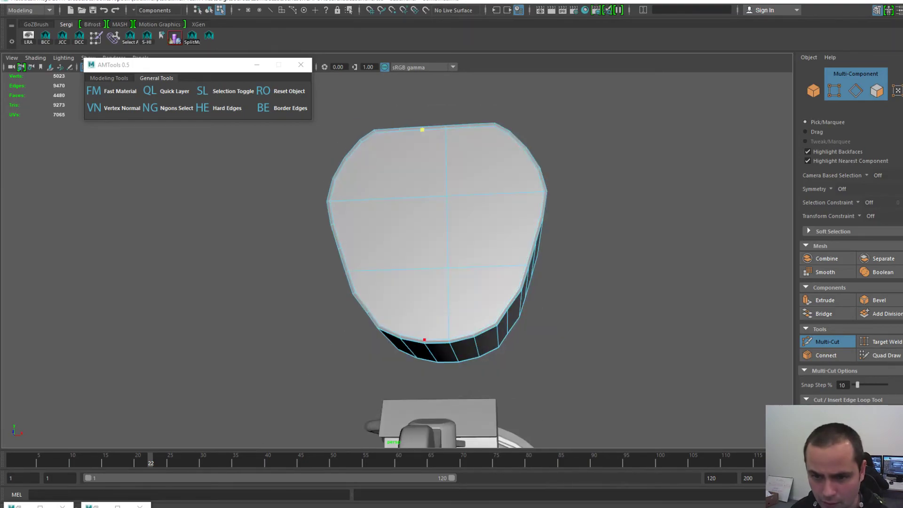
{"action": "left_click_drag", "start_coordinate": [498, 266], "coordinate": [236, 285], "text": "alt"}
{"action": "left_click", "coordinate": [217, 297]}
{"action": "left_click_drag", "start_coordinate": [328, 263], "coordinate": [336, 217], "text": "alt"}
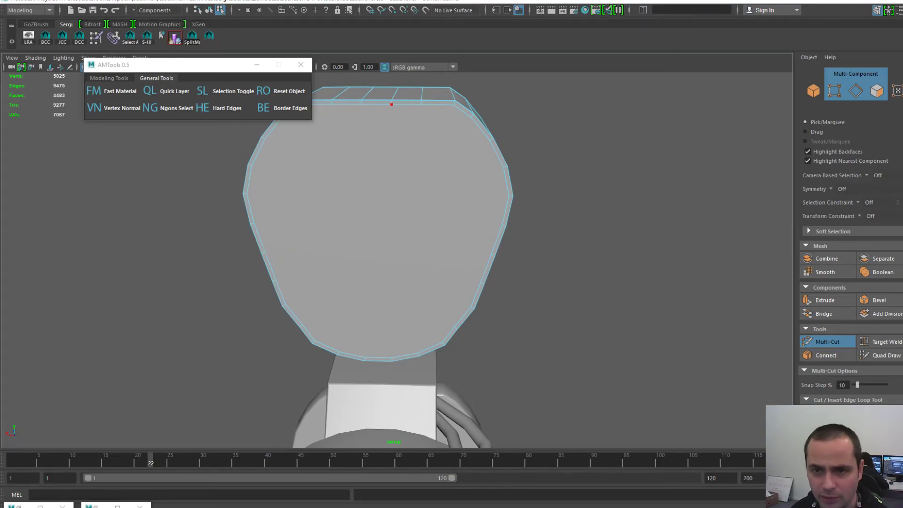
{"action": "left_click_drag", "start_coordinate": [393, 236], "coordinate": [394, 189], "text": "alt"}
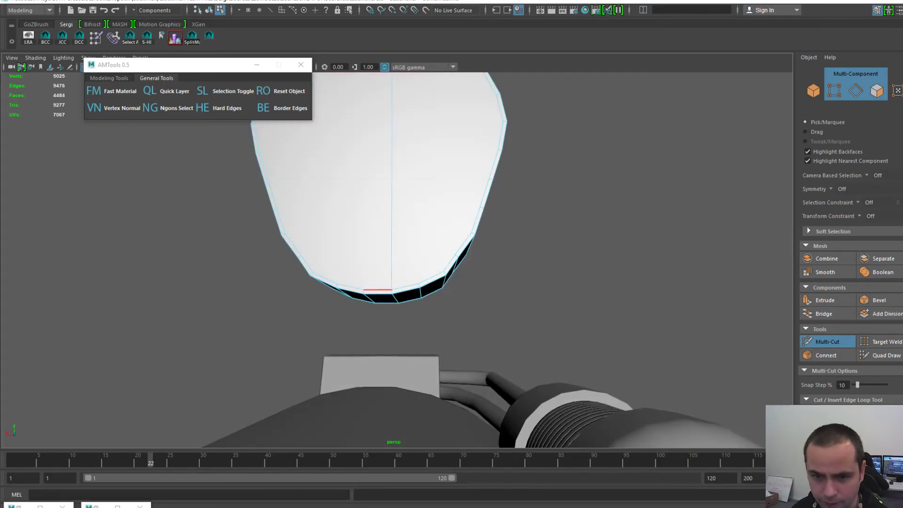
{"action": "middle_click_drag", "start_coordinate": [374, 174], "coordinate": [380, 259], "text": "alt"}
{"action": "left_click", "coordinate": [370, 124]}
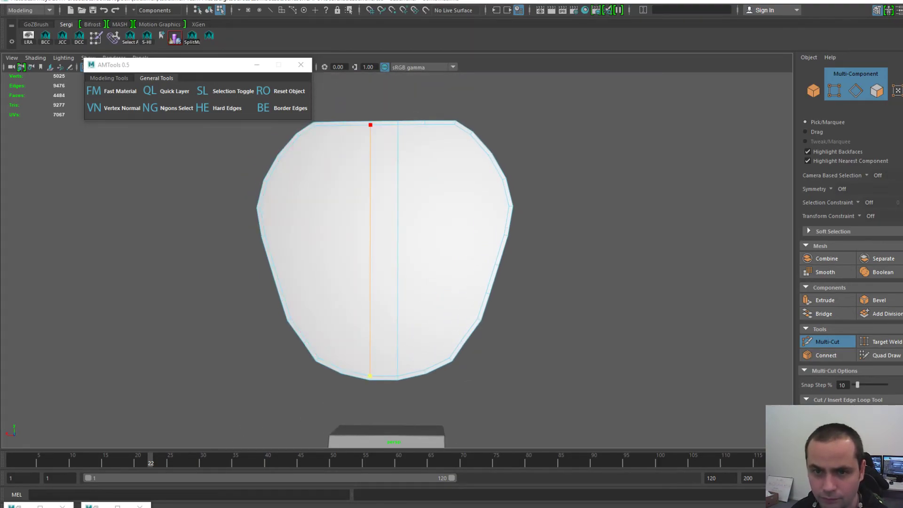
{"action": "mouse_move", "coordinate": [364, 236]}
{"action": "left_mouse_down", "text": "alt"}
{"action": "mouse_move", "coordinate": [525, 235]}
{"action": "mouse_move", "coordinate": [400, 227]}
{"action": "left_mouse_up", "text": "alt"}
{"action": "left_click", "coordinate": [372, 213]}
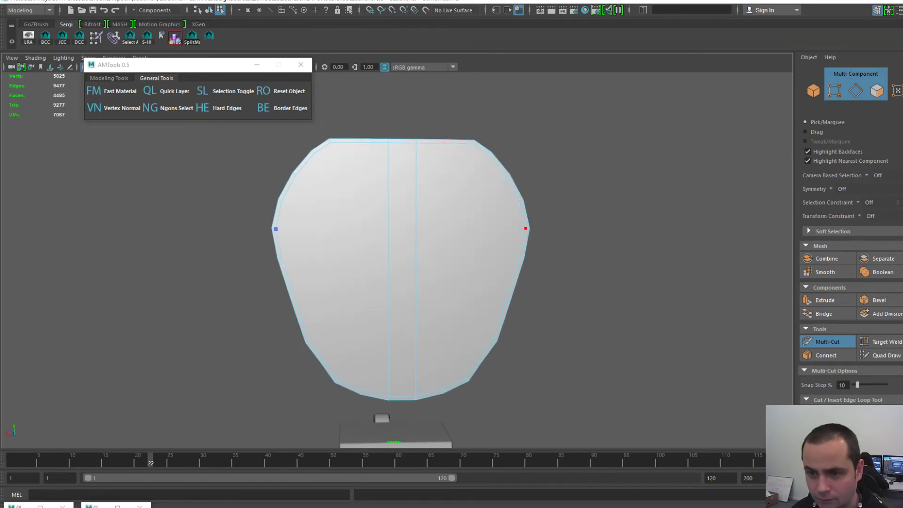
{"action": "mouse_move", "coordinate": [399, 258]}
{"action": "left_mouse_down", "text": "alt"}
{"action": "mouse_move", "coordinate": [414, 259]}
{"action": "mouse_move", "coordinate": [389, 258]}
{"action": "left_mouse_up", "text": "alt"}
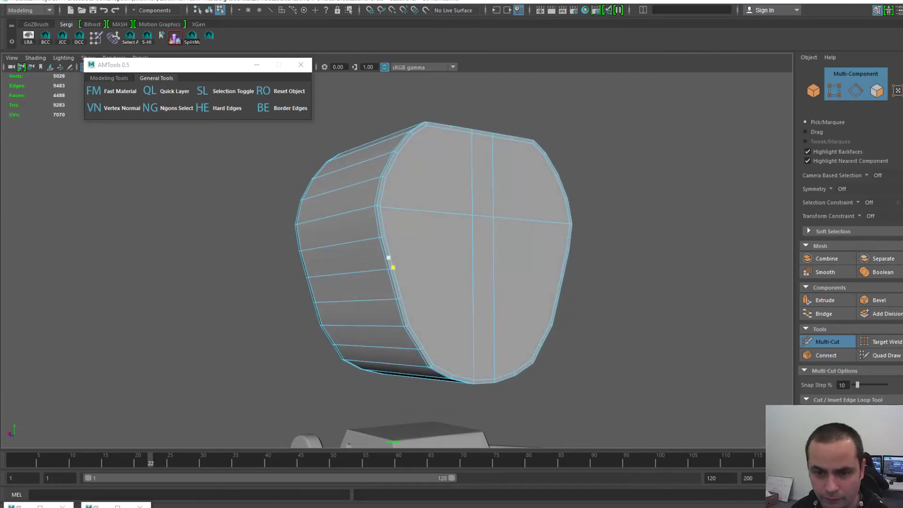
{"action": "mouse_move", "coordinate": [399, 298]}
{"action": "left_mouse_down", "text": "alt"}
{"action": "mouse_move", "coordinate": [266, 317]}
{"action": "mouse_move", "coordinate": [256, 294]}
{"action": "mouse_move", "coordinate": [203, 303]}
{"action": "mouse_move", "coordinate": [212, 334]}
{"action": "mouse_move", "coordinate": [386, 308]}
{"action": "mouse_move", "coordinate": [320, 299]}
{"action": "mouse_move", "coordinate": [419, 303]}
{"action": "mouse_move", "coordinate": [522, 330]}
{"action": "left_mouse_up", "text": "alt"}
- Leave Multi-Cut, reselect the plate piece and set its Translate Y to 0
{"action": "key", "text": "F8"}
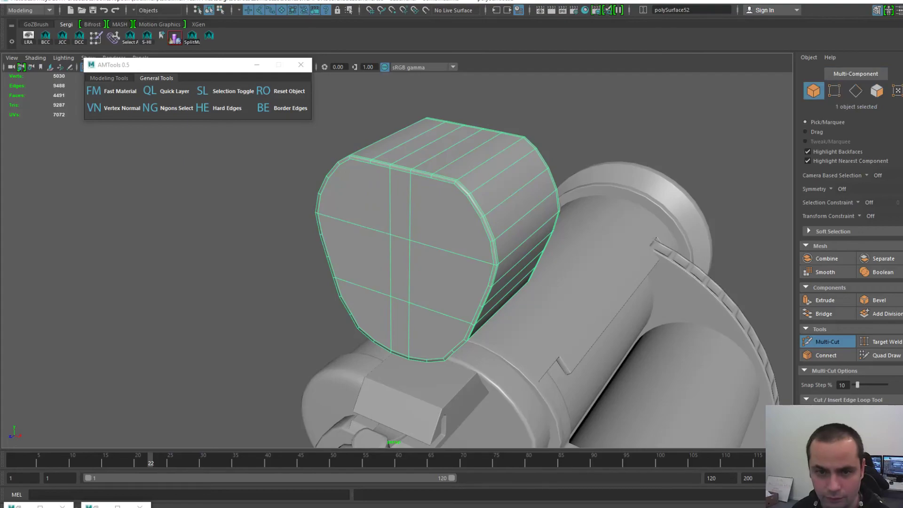
{"action": "key", "text": "q"}
{"action": "left_click", "coordinate": [282, 245]}
{"action": "left_click", "coordinate": [360, 236]}
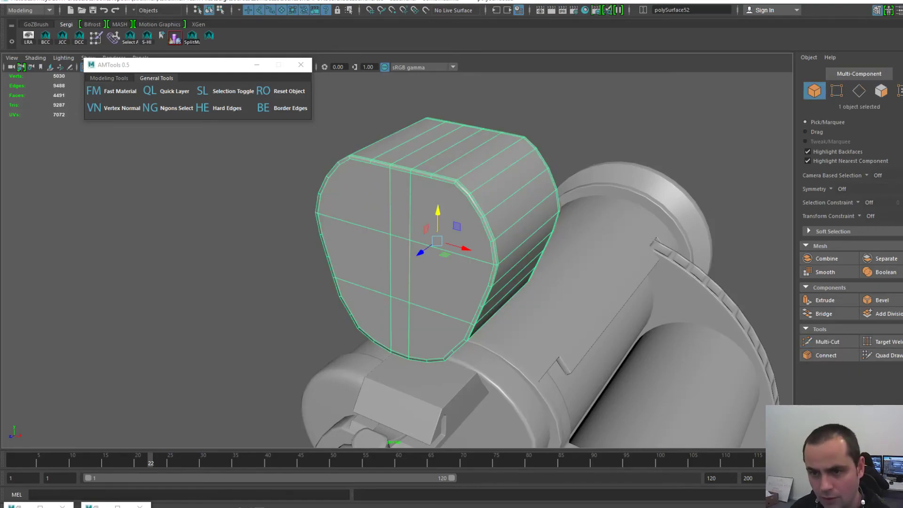
{"action": "key", "text": "w"}
{"action": "key", "text": "ctrl+a"}
{"action": "key", "text": "ctrl+a"}
{"action": "left_click", "coordinate": [895, 83]}
{"action": "type", "text": "0"}
{"action": "key", "text": "Return"}
{"action": "key", "text": "f"}
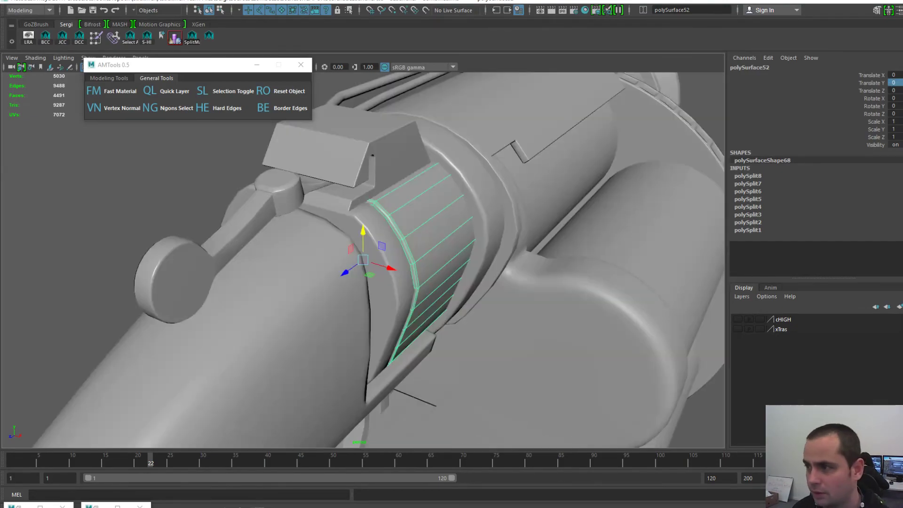
- Export the selected plate over BarrelBack02-L.obj, confirming the overwrite
{"action": "left_click_drag", "start_coordinate": [480, 278], "coordinate": [428, 256], "text": "alt"}
{"action": "key", "text": "space"}
{"action": "left_click", "coordinate": [333, 220]}
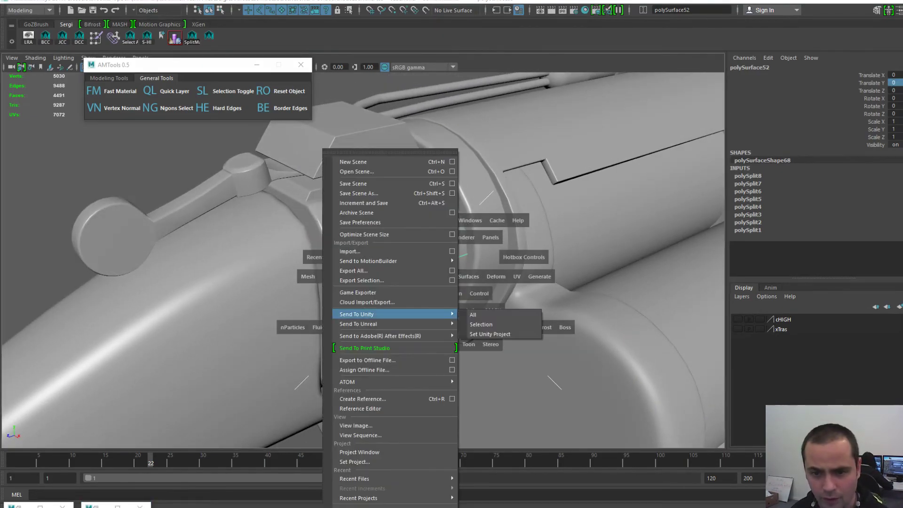
{"action": "left_click", "coordinate": [361, 280]}
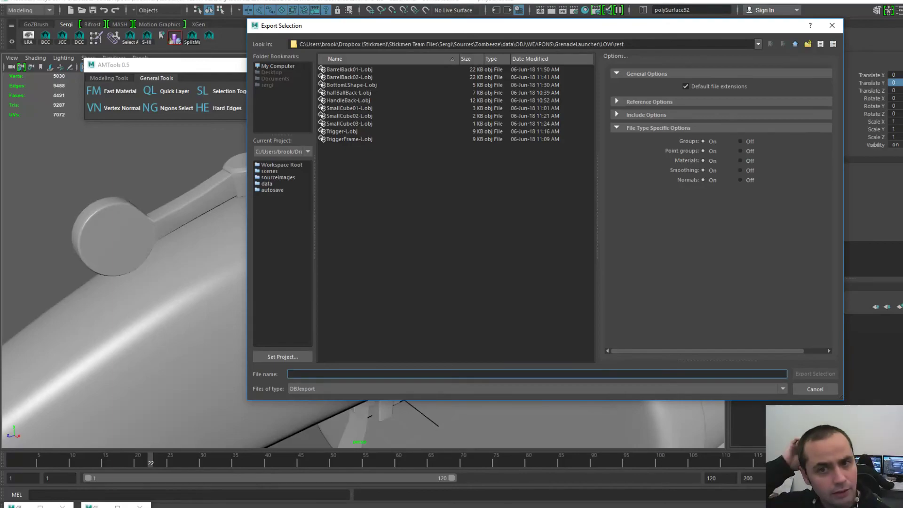
{"action": "double_click", "coordinate": [349, 77]}
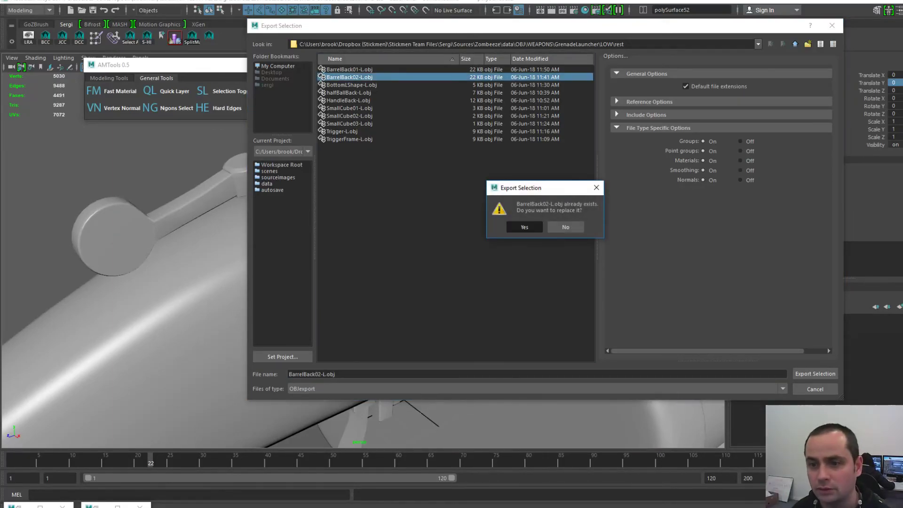
{"action": "left_click", "coordinate": [524, 226]}
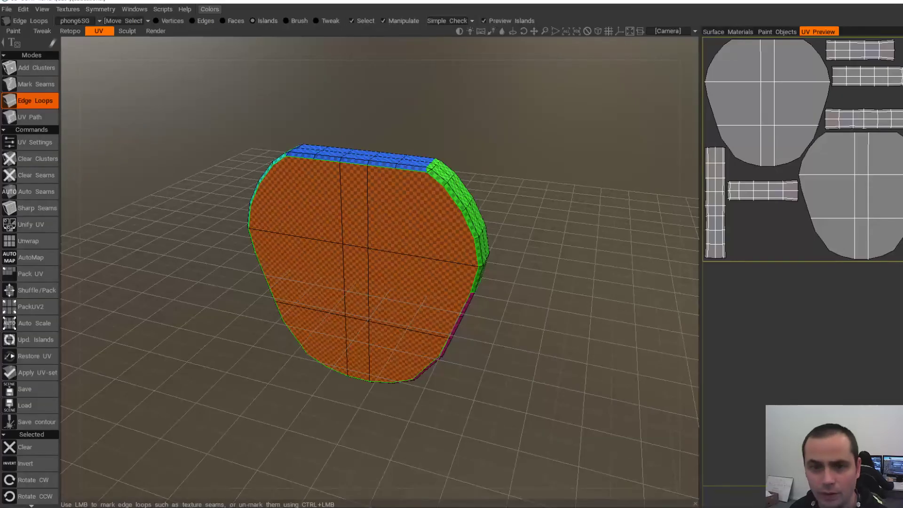
- Start a new UV Map Mesh scene from BarrelBack02-L.obj with UV Map Typing set to Auto-Mapping
{"action": "left_click", "coordinate": [7, 9]}
{"action": "left_click", "coordinate": [14, 24]}
{"action": "left_click", "coordinate": [426, 370]}
{"action": "double_click", "coordinate": [572, 139]}
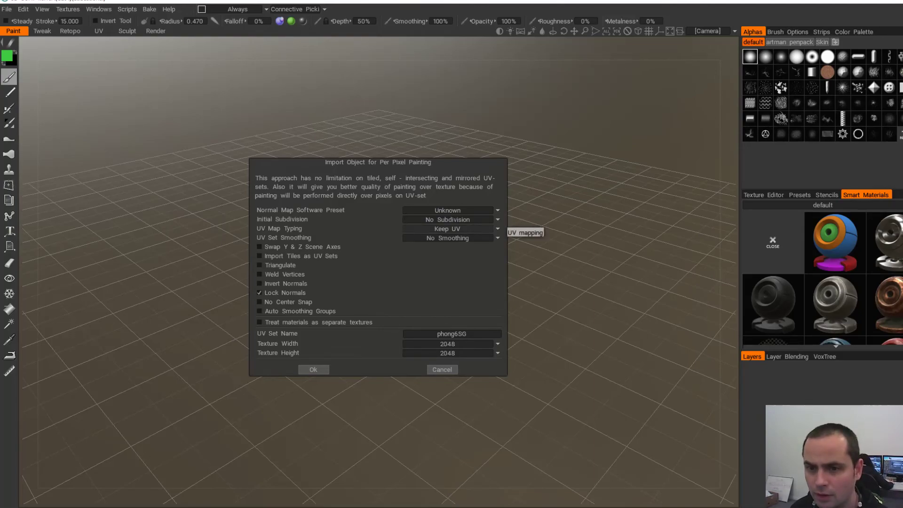
{"action": "left_click", "coordinate": [498, 229]}
{"action": "left_click", "coordinate": [447, 250]}
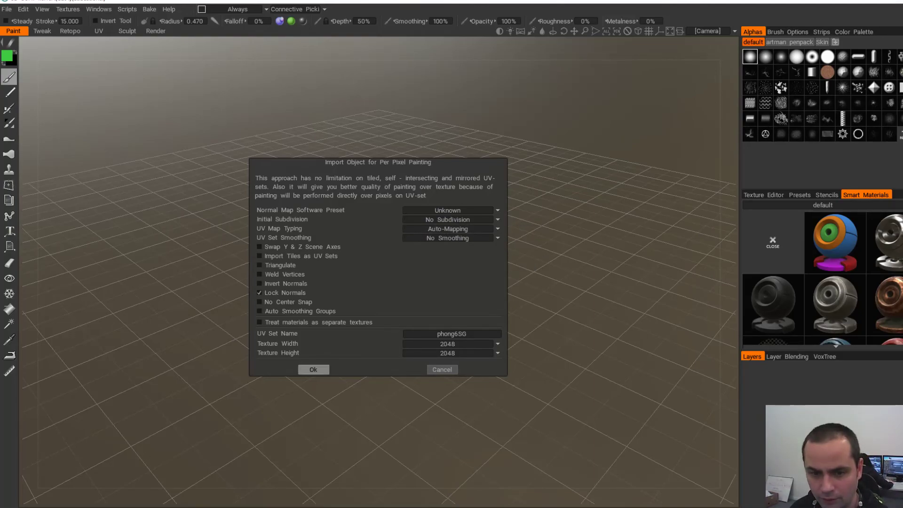
{"action": "left_click", "coordinate": [313, 369]}
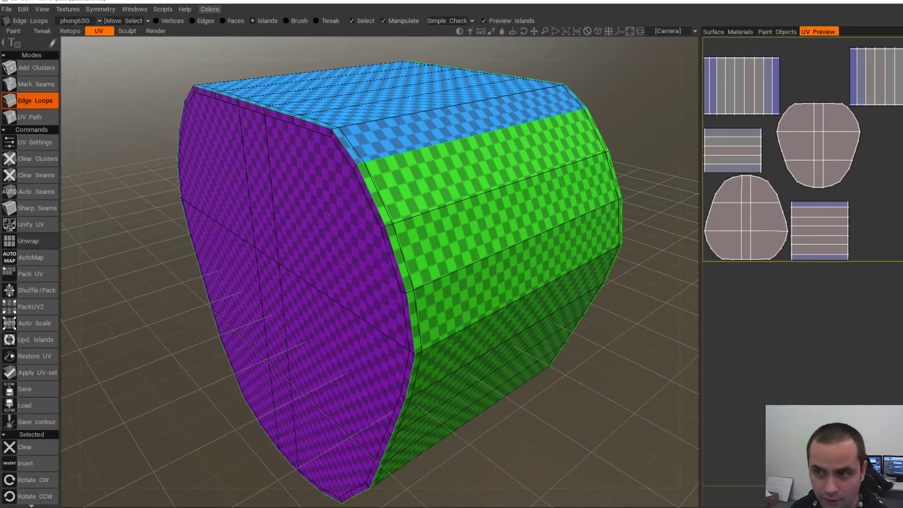
- Unwrap the piece, clear all seams, and mark new seam loops on the front and top-front edges
{"action": "left_click", "coordinate": [29, 241]}
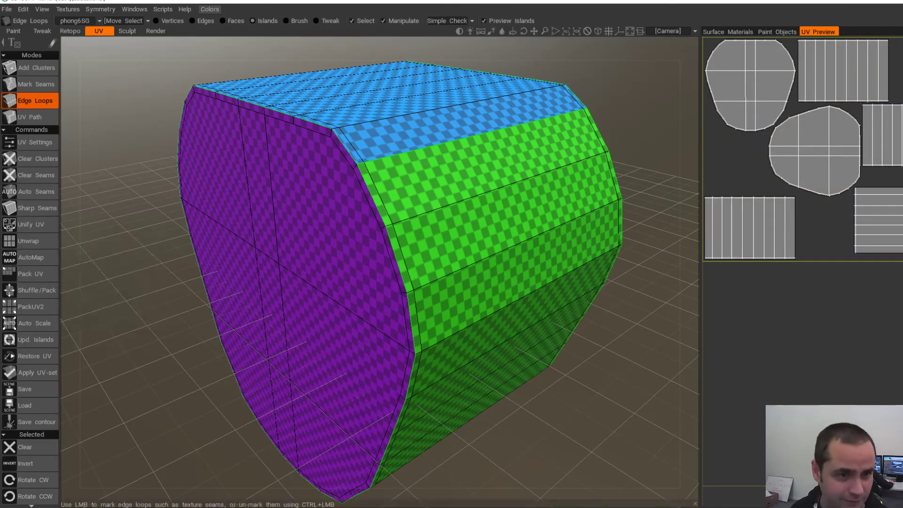
{"action": "left_click", "coordinate": [35, 175]}
{"action": "left_click", "coordinate": [266, 181]}
{"action": "left_click", "coordinate": [306, 155]}
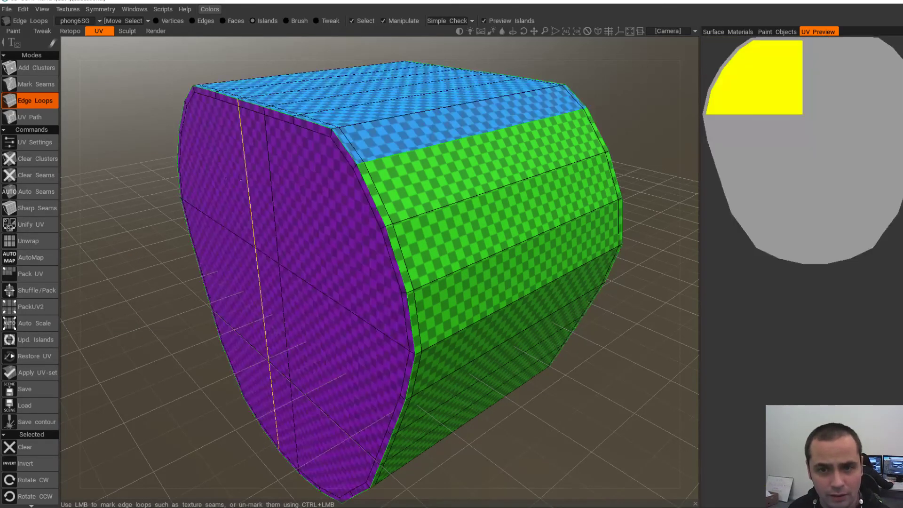
{"action": "left_click_drag", "start_coordinate": [281, 162], "coordinate": [308, 161], "text": "alt"}
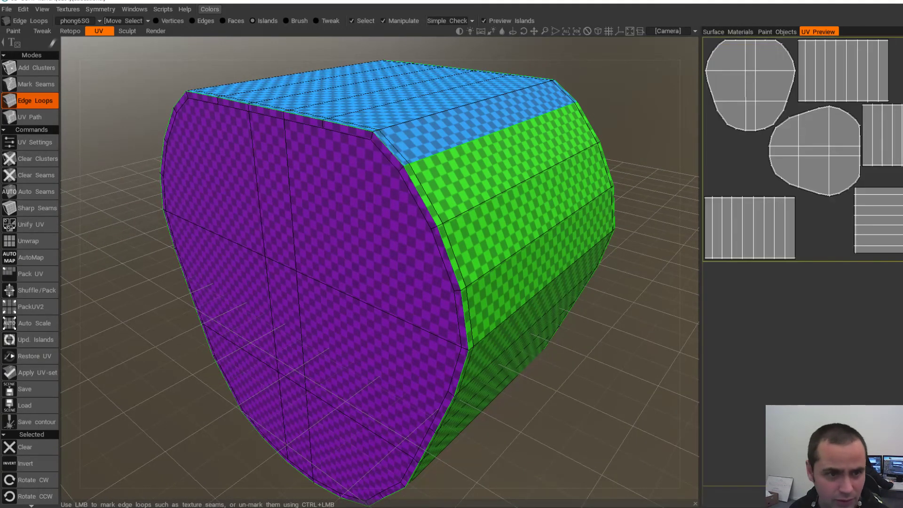
{"action": "left_click_drag", "start_coordinate": [358, 196], "coordinate": [278, 204], "text": "alt"}
{"action": "left_click_drag", "start_coordinate": [673, 207], "coordinate": [605, 279], "text": "alt"}
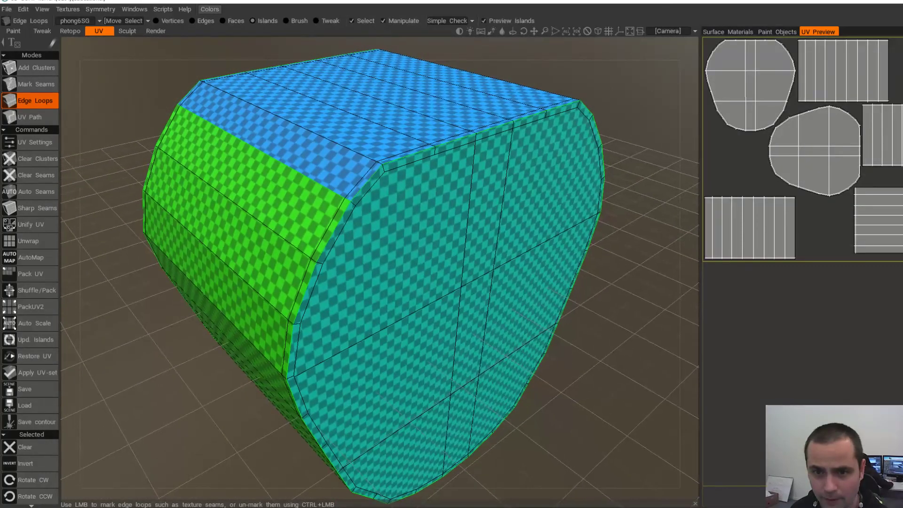
{"action": "right_click_drag", "start_coordinate": [605, 279], "coordinate": [560, 283], "text": "alt"}
{"action": "left_click_drag", "start_coordinate": [560, 282], "coordinate": [523, 273], "text": "alt"}
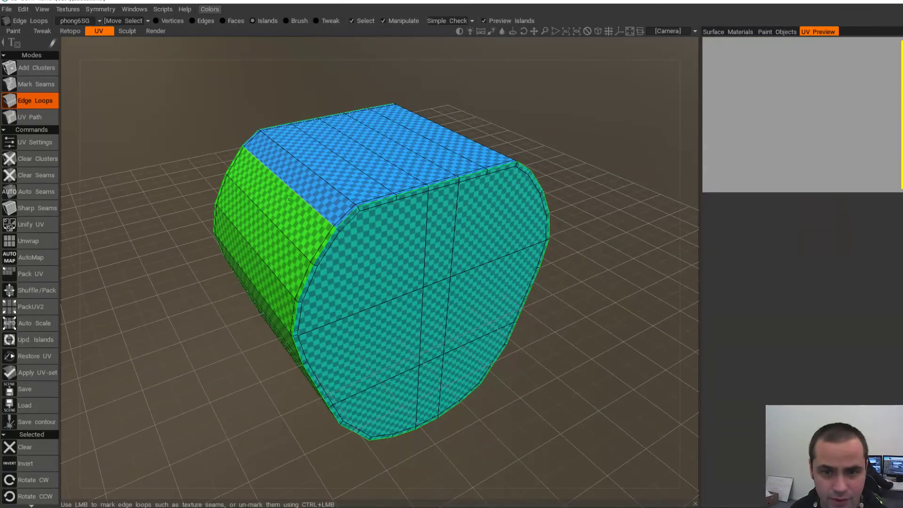
- Remove seams between side, top, green, magenta, blue and red islands, and mark an end-cap edge loop
{"action": "left_click", "coordinate": [284, 178], "text": "ctrl"}
{"action": "left_click_drag", "start_coordinate": [510, 210], "coordinate": [415, 203], "text": "alt"}
{"action": "left_click", "coordinate": [471, 201], "text": "ctrl"}
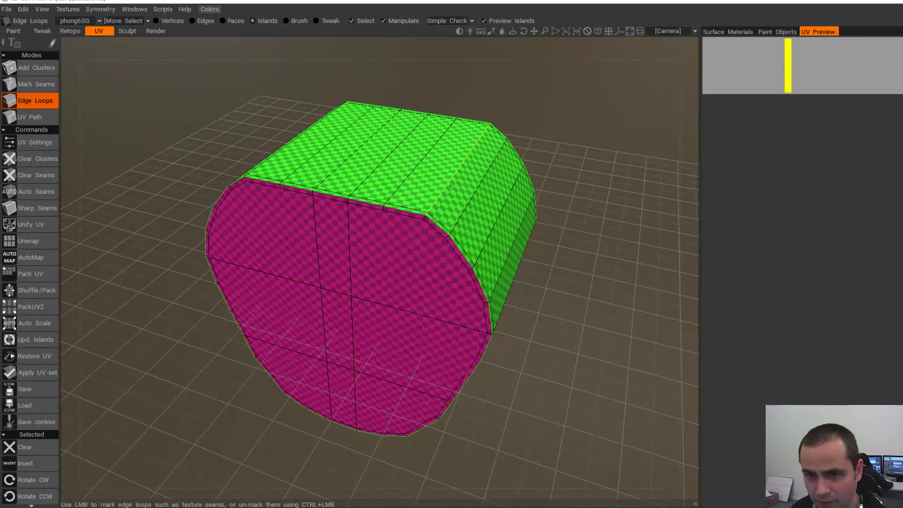
{"action": "left_click_drag", "start_coordinate": [499, 203], "coordinate": [348, 197], "text": "alt"}
{"action": "left_click", "coordinate": [491, 141], "text": "ctrl"}
{"action": "left_click", "coordinate": [264, 271], "text": "ctrl"}
{"action": "left_click_drag", "start_coordinate": [264, 271], "coordinate": [259, 110], "text": "alt"}
{"action": "left_click_drag", "start_coordinate": [310, 239], "coordinate": [393, 287], "text": "alt"}
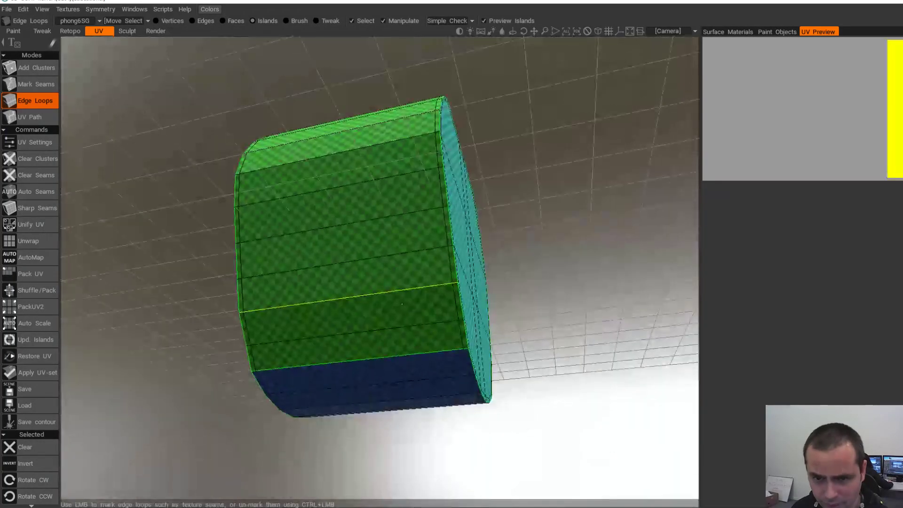
{"action": "left_click", "coordinate": [395, 292]}
{"action": "left_click_drag", "start_coordinate": [406, 359], "coordinate": [426, 341], "text": "alt"}
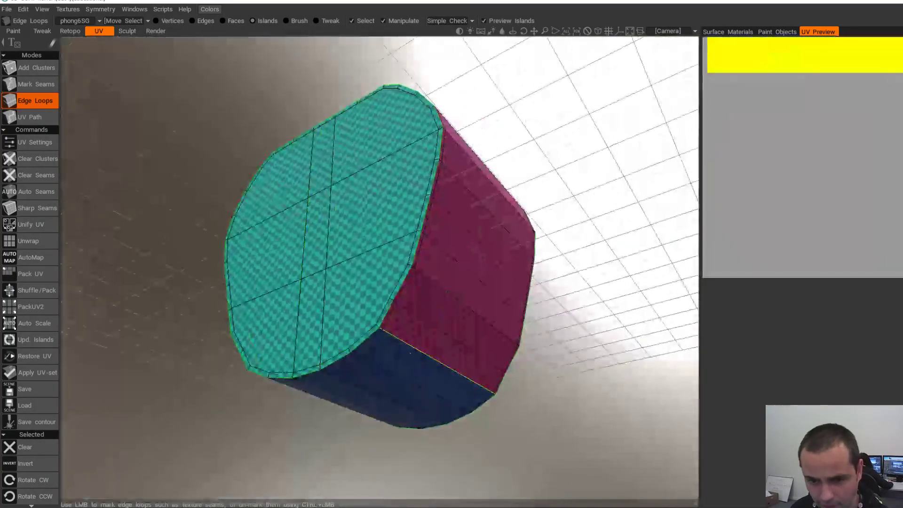
{"action": "left_click", "coordinate": [424, 350], "text": "ctrl"}
- Mark an edge loop splitting the side, then inspect the cyan cap and green side islands
{"action": "left_click", "coordinate": [428, 273]}
{"action": "left_click_drag", "start_coordinate": [428, 274], "coordinate": [447, 282], "text": "alt"}
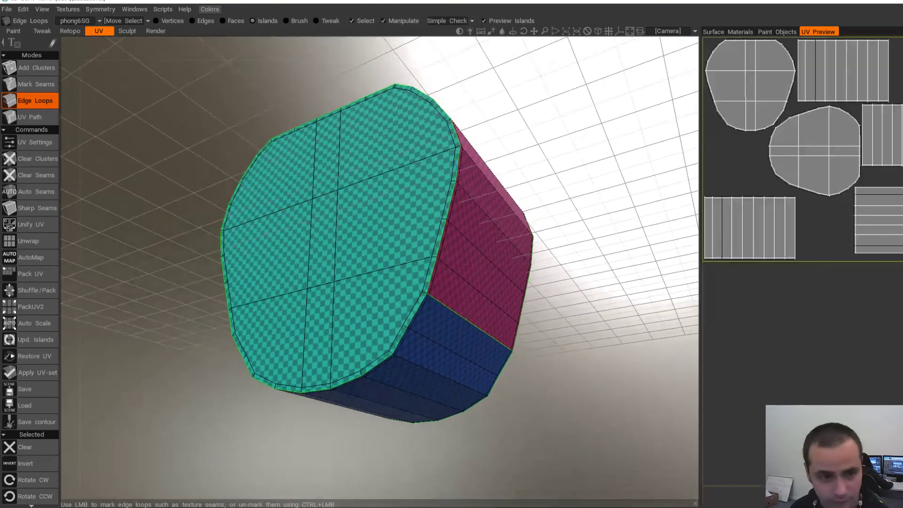
{"action": "left_click_drag", "start_coordinate": [282, 165], "coordinate": [419, 271], "text": "alt"}
{"action": "scroll", "coordinate": [306, 261], "scroll_direction": "up", "scroll_amount": 2}
{"action": "left_click_drag", "start_coordinate": [320, 249], "coordinate": [334, 250], "text": "alt"}
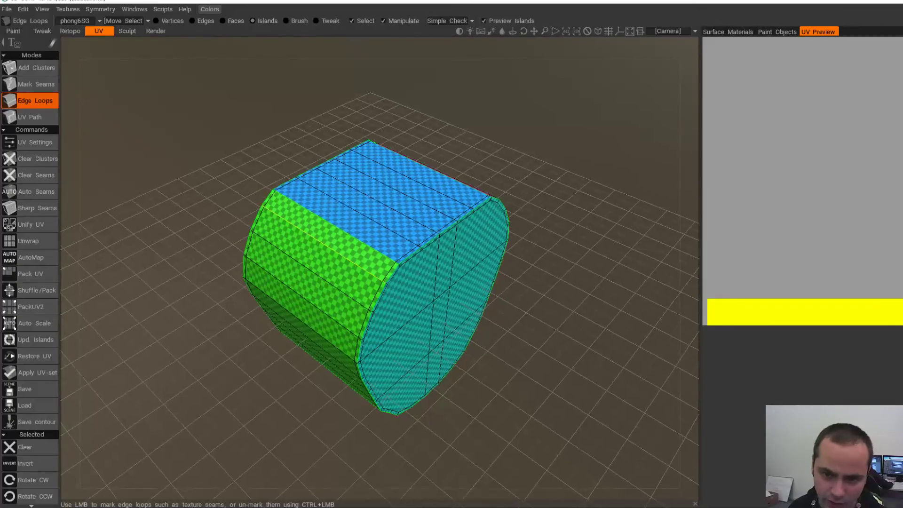
{"action": "scroll", "coordinate": [393, 260], "scroll_direction": "up", "scroll_amount": 2}
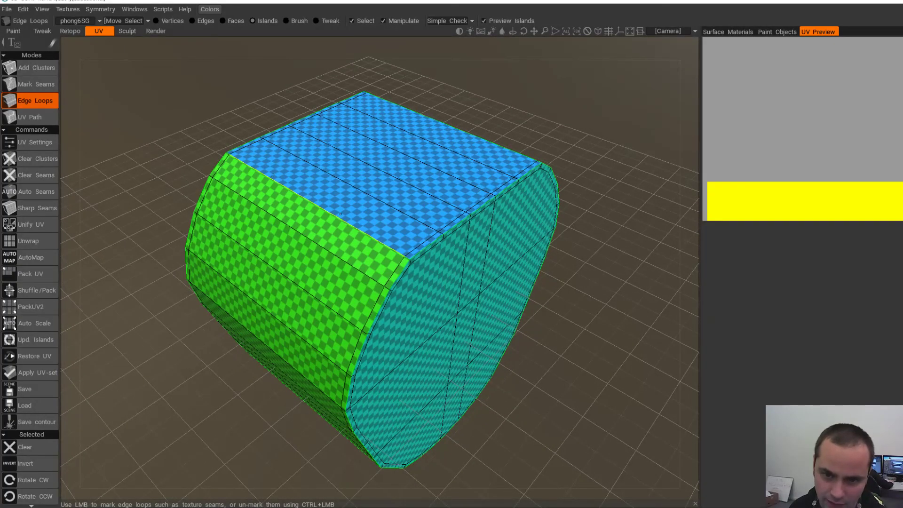
{"action": "left_click_drag", "start_coordinate": [404, 272], "coordinate": [351, 231], "text": "alt"}
{"action": "left_click_drag", "start_coordinate": [240, 264], "coordinate": [309, 240], "text": "alt"}
{"action": "left_click_drag", "start_coordinate": [247, 280], "coordinate": [236, 256], "text": "alt"}
{"action": "scroll", "coordinate": [235, 257], "scroll_direction": "down", "scroll_amount": 3}
{"action": "middle_click_drag", "start_coordinate": [236, 256], "coordinate": [235, 223], "text": "alt"}
- Apply the new UV set and export objects and textures over BarrelBack02-L.obj, then return to Maya
{"action": "left_click", "coordinate": [28, 373]}
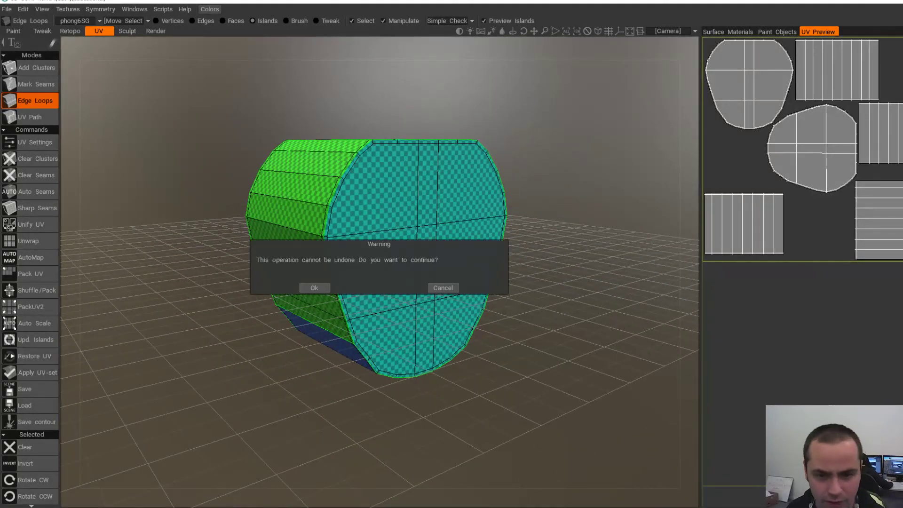
{"action": "left_click", "coordinate": [314, 287]}
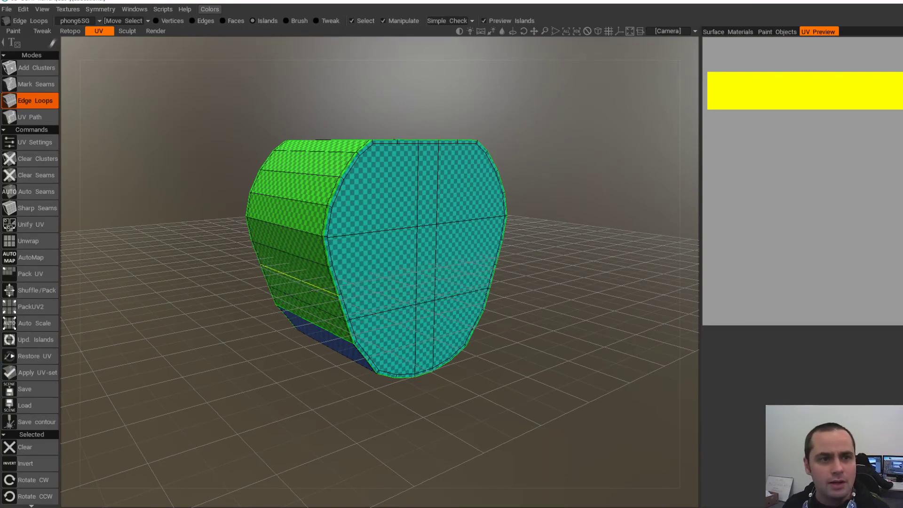
{"action": "left_click", "coordinate": [6, 9]}
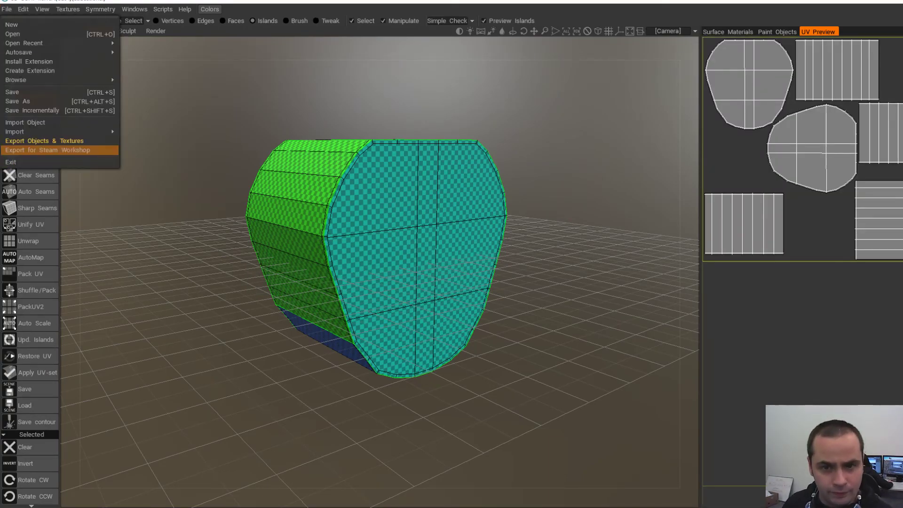
{"action": "left_click", "coordinate": [44, 141]}
{"action": "key", "text": "Return"}
{"action": "double_click", "coordinate": [572, 141]}
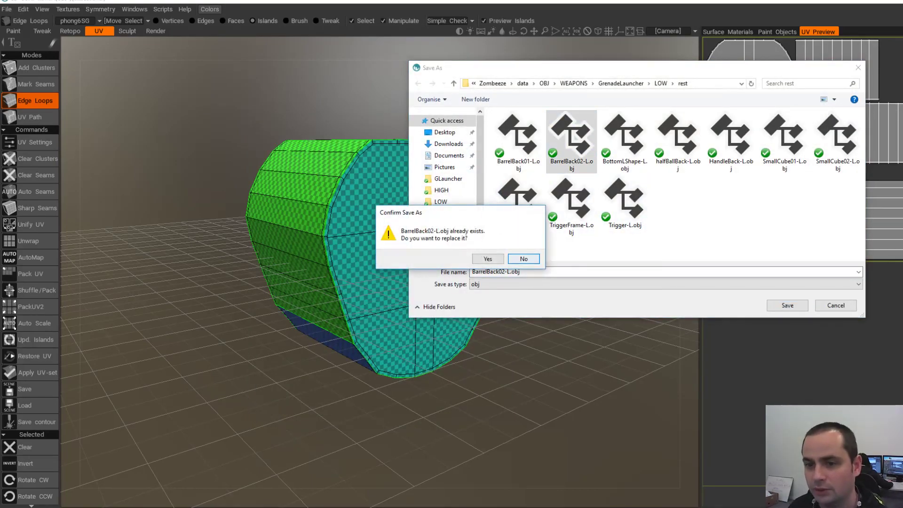
{"action": "left_click", "coordinate": [488, 259]}
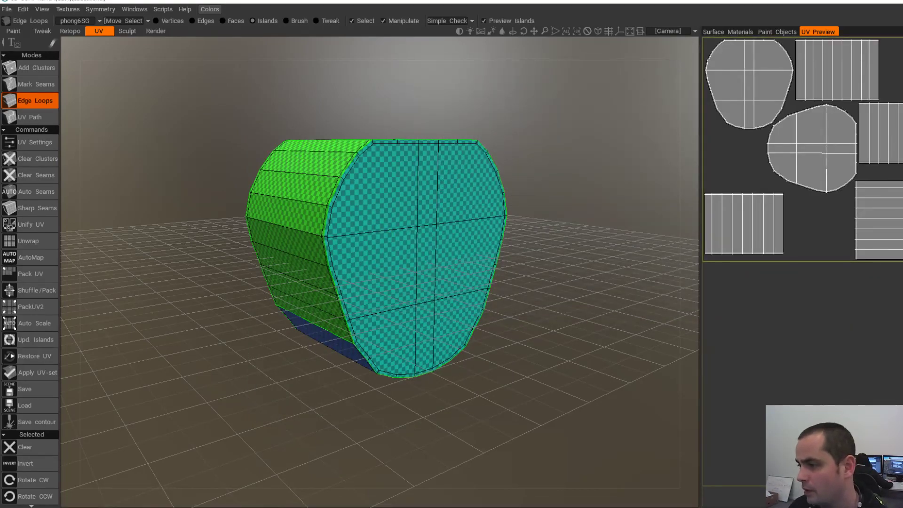
{"action": "key", "text": "alt+Tab"}
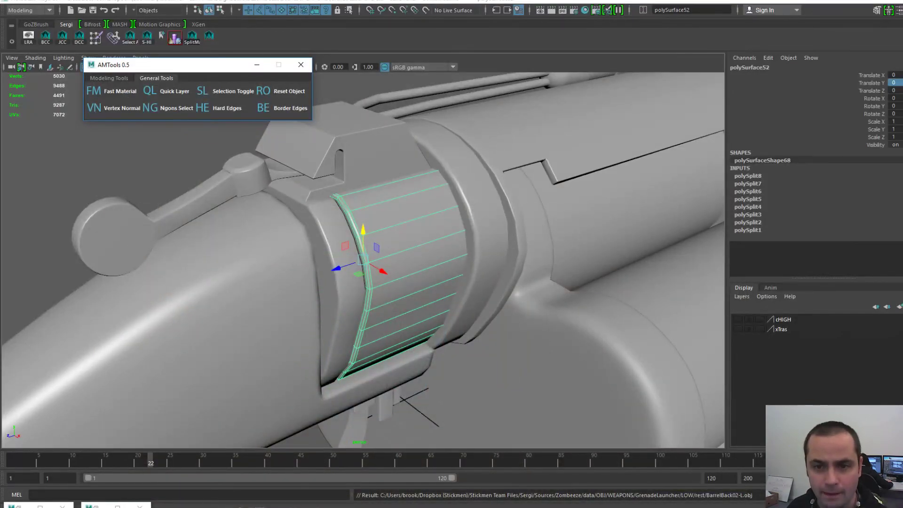
- Delete the old barrel band polySurface52 and import BarrelBack02-L.obj
{"action": "key", "text": "Delete"}
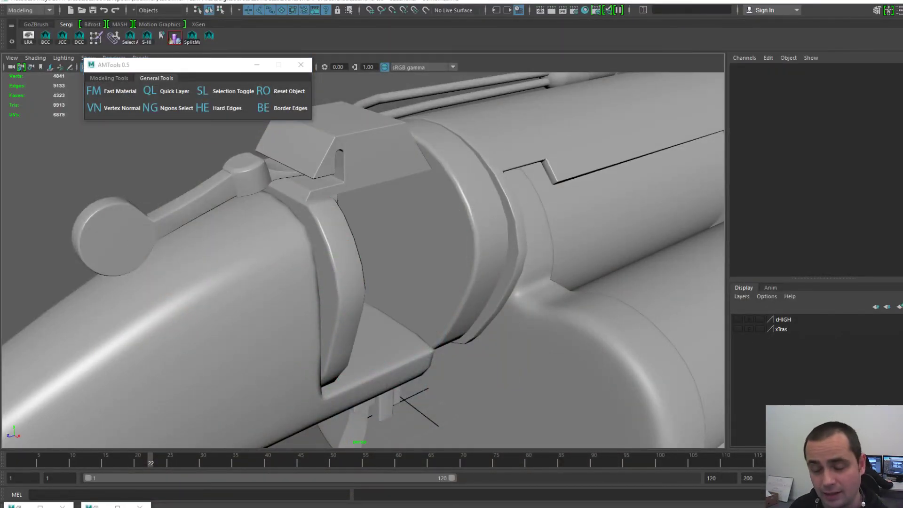
{"action": "key", "text": "space"}
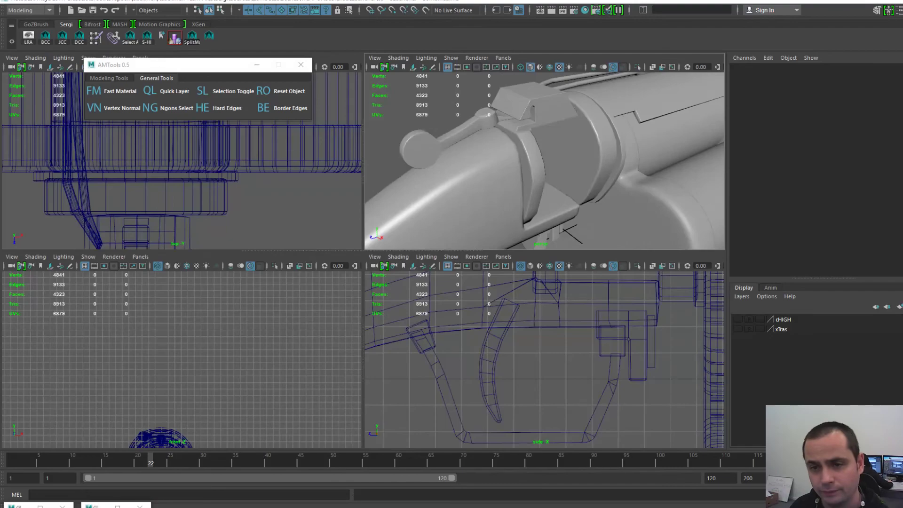
{"action": "key", "text": "space"}
{"action": "key", "text": "space"}
{"action": "left_click", "coordinate": [247, 147]}
{"action": "left_click", "coordinate": [266, 252]}
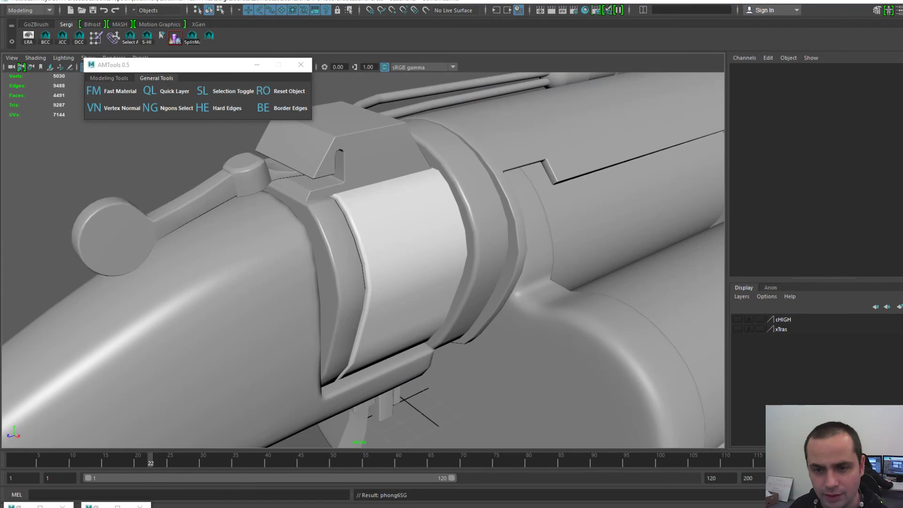
{"action": "scroll", "coordinate": [362, 258], "scroll_direction": "down", "scroll_amount": 5}
- Center the imported piece's pivot and move it to Translate Y 10
{"action": "key", "text": "space"}
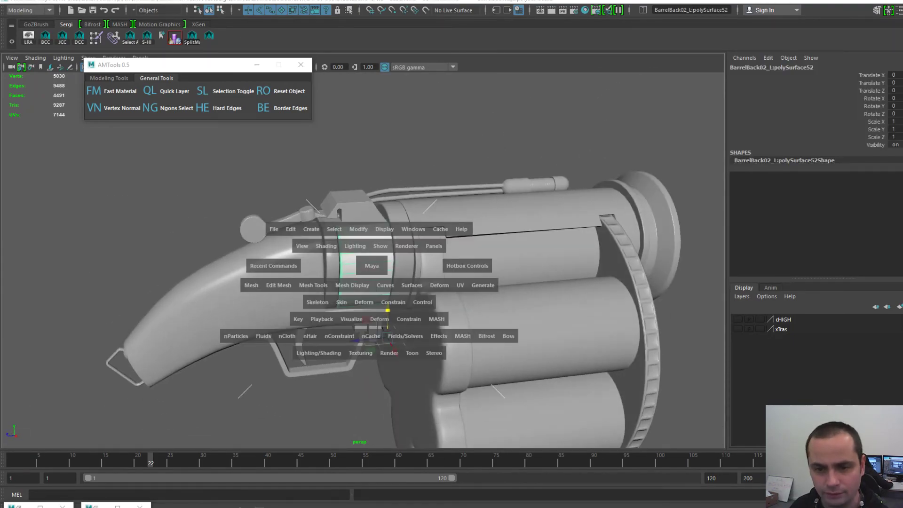
{"action": "left_click", "coordinate": [359, 228]}
{"action": "left_click", "coordinate": [379, 303]}
{"action": "scroll", "coordinate": [379, 303], "scroll_direction": "up", "scroll_amount": 3}
{"action": "scroll", "coordinate": [363, 261], "scroll_direction": "up", "scroll_amount": 2}
{"action": "left_click_drag", "start_coordinate": [362, 261], "coordinate": [388, 262], "text": "alt"}
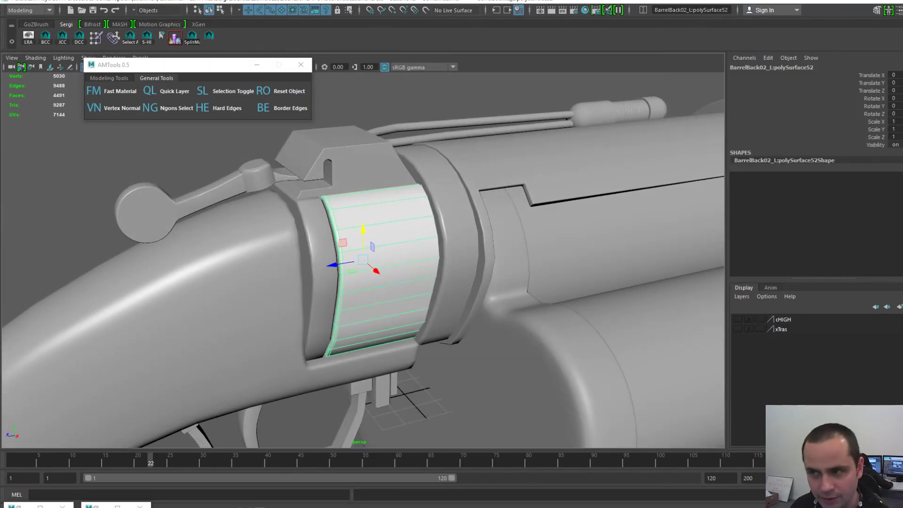
{"action": "scroll", "coordinate": [362, 261], "scroll_direction": "down", "scroll_amount": 5}
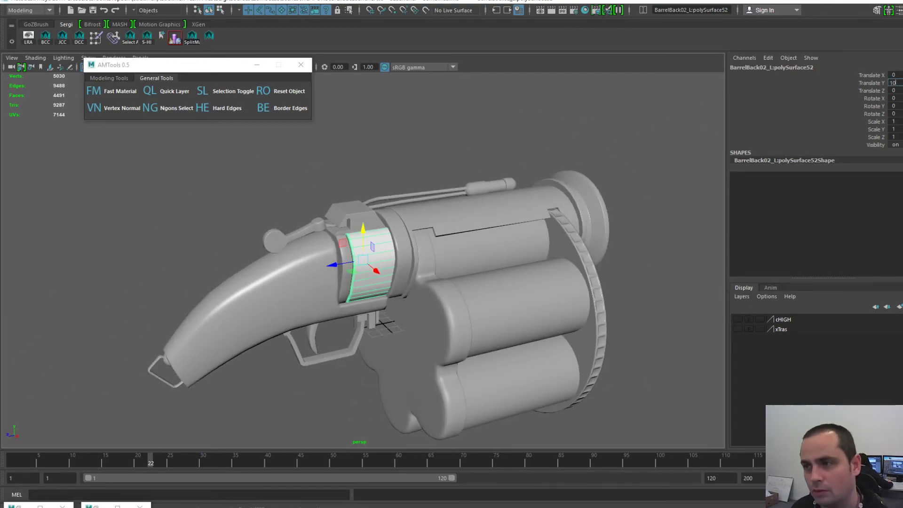
{"action": "key", "text": "Return"}
{"action": "key", "text": "f"}
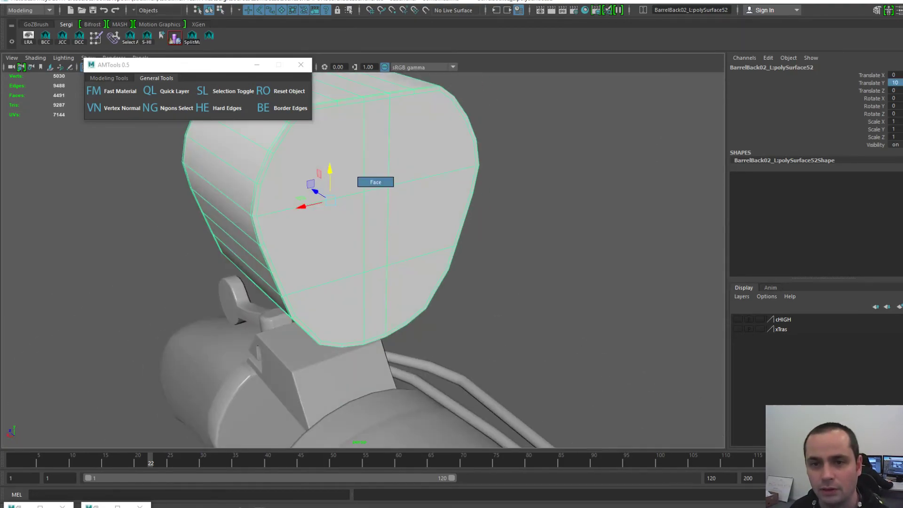
- Inspect the raised cap's faces and select the edge loop around its rim
{"action": "right_click_drag", "start_coordinate": [375, 158], "coordinate": [376, 182]}
{"action": "left_click", "coordinate": [341, 165]}
{"action": "scroll", "coordinate": [341, 166], "scroll_direction": "up", "scroll_amount": 3}
{"action": "left_click_drag", "start_coordinate": [341, 165], "coordinate": [424, 186], "text": "alt"}
{"action": "right_click_drag", "start_coordinate": [426, 188], "coordinate": [426, 162]}
{"action": "left_click", "coordinate": [427, 163]}
{"action": "double_click", "coordinate": [426, 164]}
{"action": "scroll", "coordinate": [426, 163], "scroll_direction": "down", "scroll_amount": 5}
{"action": "left_click_drag", "start_coordinate": [426, 163], "coordinate": [508, 137], "text": "alt"}
{"action": "scroll", "coordinate": [442, 198], "scroll_direction": "down", "scroll_amount": 5}
{"action": "left_click", "coordinate": [442, 198]}
{"action": "mouse_move", "coordinate": [443, 198]}
{"action": "left_mouse_down", "text": "alt"}
{"action": "mouse_move", "coordinate": [372, 216]}
{"action": "mouse_move", "coordinate": [463, 198]}
{"action": "mouse_move", "coordinate": [447, 207]}
{"action": "left_mouse_up", "text": "alt"}
{"action": "left_click", "coordinate": [490, 205]}
- Switch to face selection and pick faces on the cap's top
{"action": "left_click", "coordinate": [455, 164]}
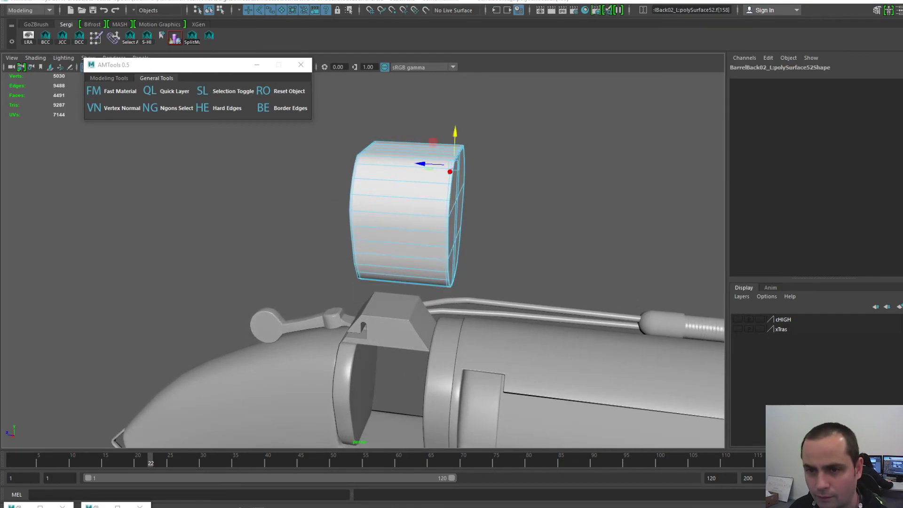
{"action": "key", "text": "space"}
{"action": "key", "text": "F9"}
{"action": "key", "text": "F10"}
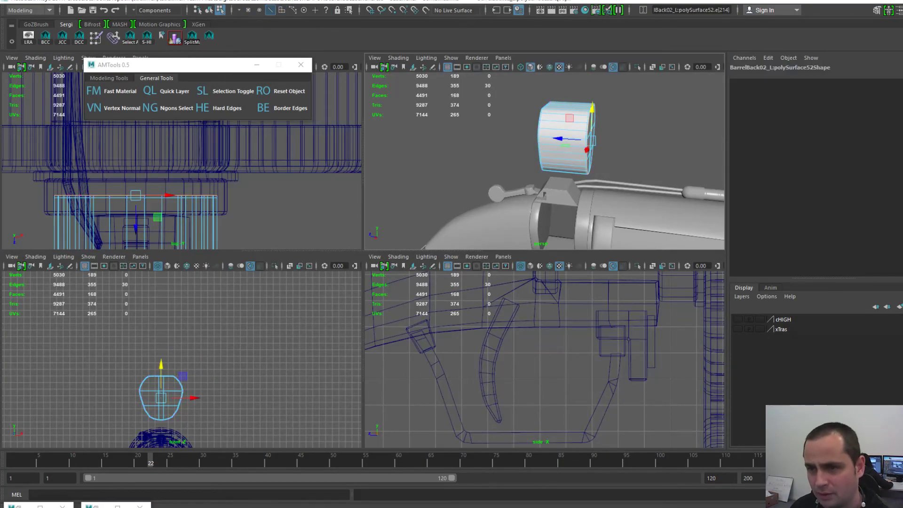
{"action": "key", "text": "F8"}
{"action": "key", "text": "space"}
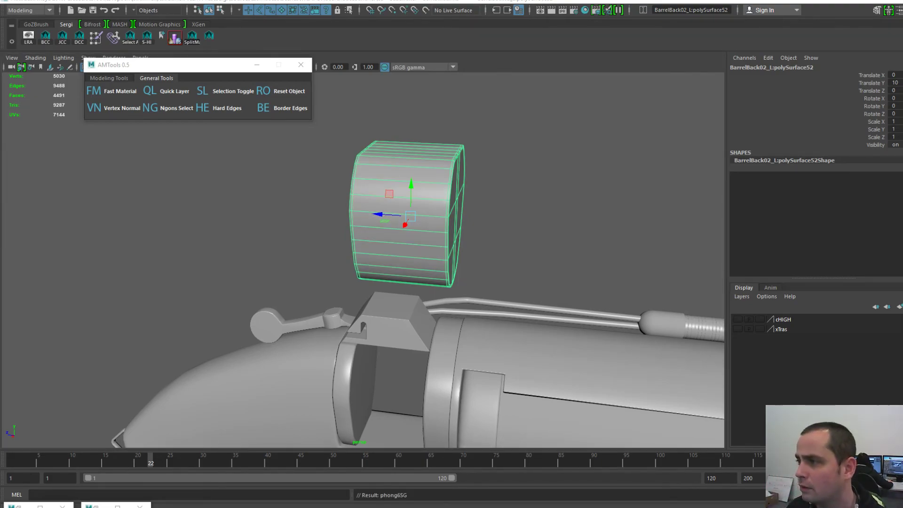
{"action": "scroll", "coordinate": [407, 214], "scroll_direction": "up", "scroll_amount": 4}
{"action": "left_click_drag", "start_coordinate": [423, 202], "coordinate": [400, 211], "text": "alt"}
{"action": "key", "text": "F11"}
{"action": "left_click", "coordinate": [512, 94]}
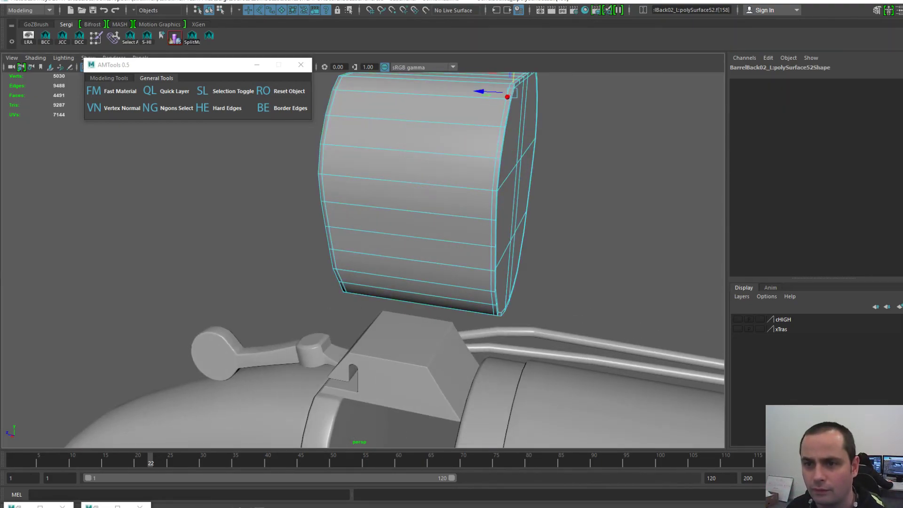
{"action": "left_click", "coordinate": [515, 81]}
- In the right view, marquee-select the barrel's end-cap faces and delete them
{"action": "key", "text": "space"}
{"action": "left_click_drag", "start_coordinate": [524, 137], "coordinate": [581, 137]}
{"action": "key", "text": "f"}
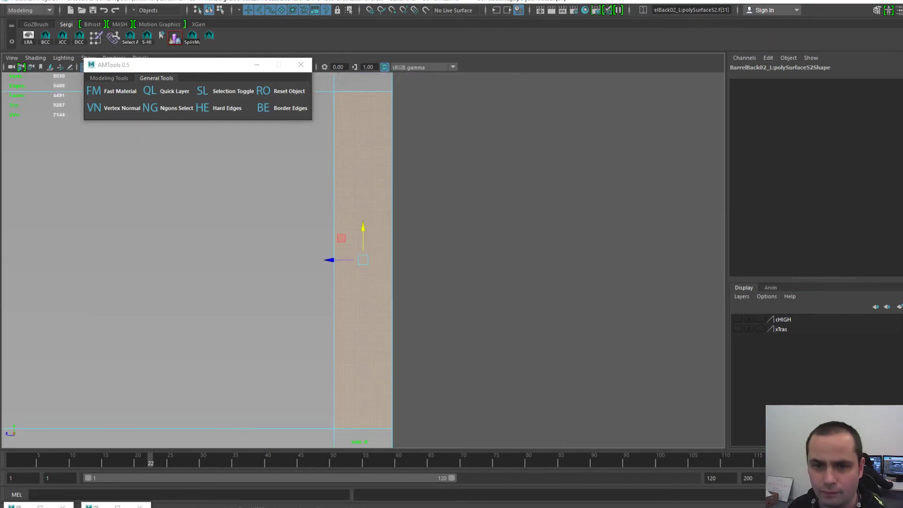
{"action": "scroll", "coordinate": [580, 137], "scroll_direction": "down", "scroll_amount": 10}
{"action": "scroll", "coordinate": [363, 260], "scroll_direction": "up", "scroll_amount": 5}
{"action": "middle_click_drag", "start_coordinate": [363, 260], "coordinate": [362, 154], "text": "alt"}
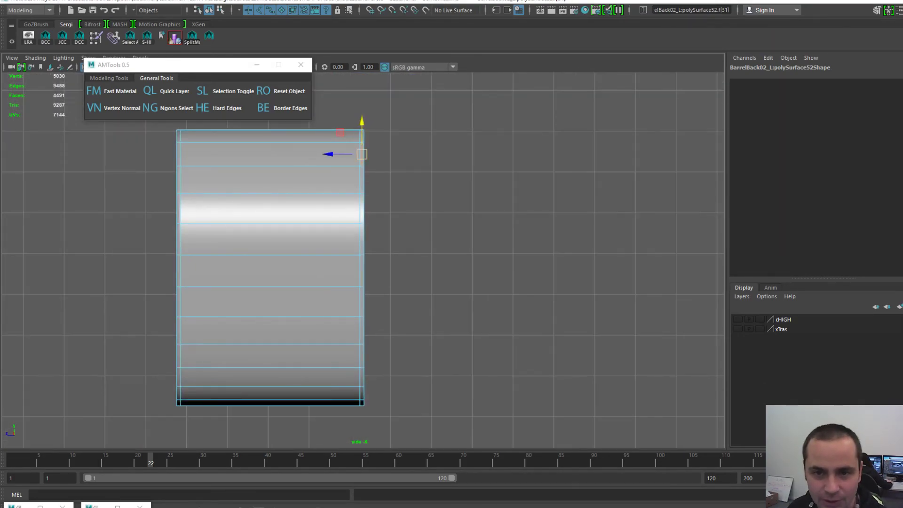
{"action": "left_click_drag", "start_coordinate": [363, 116], "coordinate": [443, 429]}
{"action": "key", "text": "Delete"}
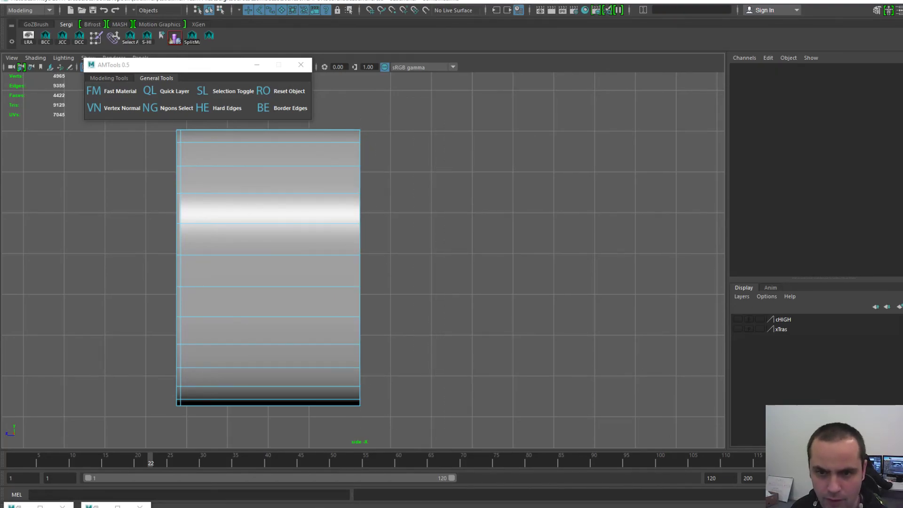
- Select the barrel section as an object and set its Translate Y to 0
{"action": "key", "text": "space"}
{"action": "key", "text": "F8"}
{"action": "key", "text": "F8"}
{"action": "scroll", "coordinate": [363, 260], "scroll_direction": "down", "scroll_amount": 5}
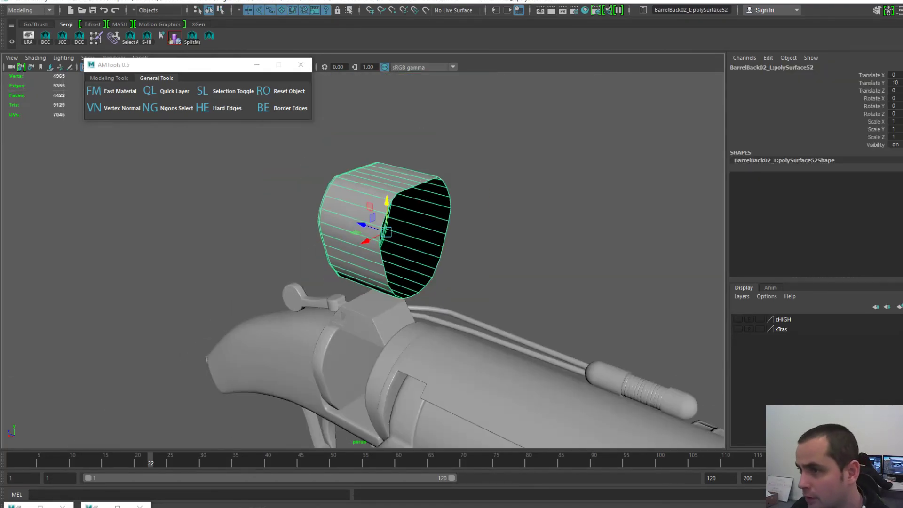
{"action": "left_click", "coordinate": [895, 83]}
{"action": "type", "text": "0"}
{"action": "key", "text": "Return"}
{"action": "left_click_drag", "start_coordinate": [330, 292], "coordinate": [424, 282], "text": "alt"}
{"action": "right_click_drag", "start_coordinate": [376, 282], "coordinate": [461, 289], "text": "alt"}
{"action": "middle_click_drag", "start_coordinate": [461, 289], "coordinate": [390, 230], "text": "alt"}
- Center the barrel section's pivot and save the scene as 03 - GLauncher - Combined.mb
{"action": "left_click", "coordinate": [312, 196]}
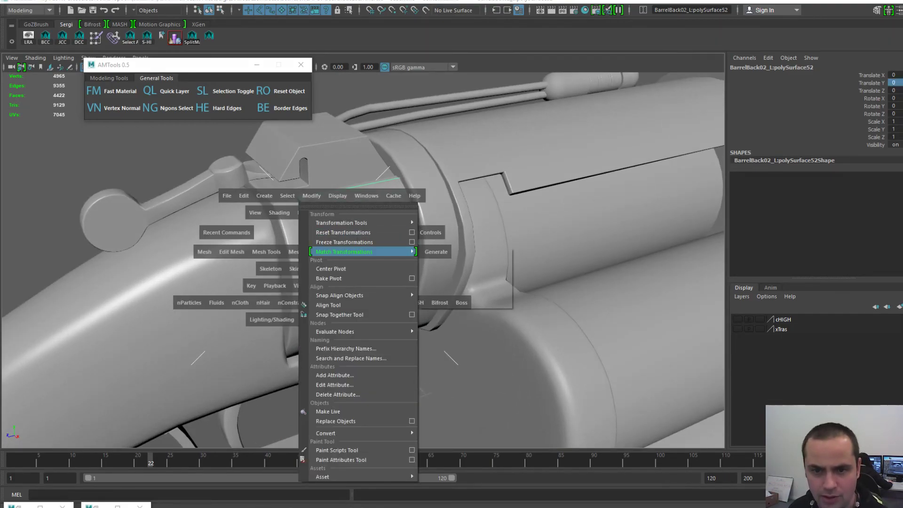
{"action": "left_click", "coordinate": [332, 268]}
{"action": "left_click_drag", "start_coordinate": [325, 233], "coordinate": [355, 239]}
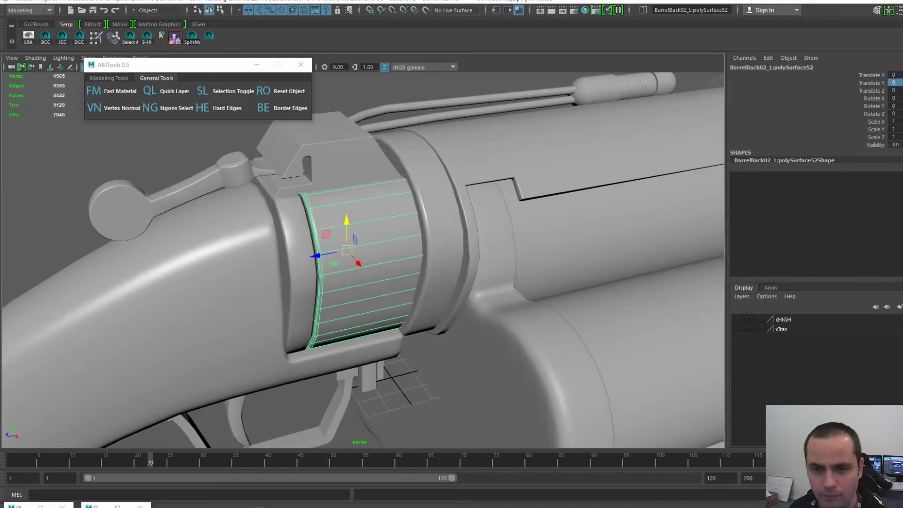
{"action": "key", "text": "space"}
{"action": "key", "text": "ctrl+s"}
{"action": "key", "text": "space"}
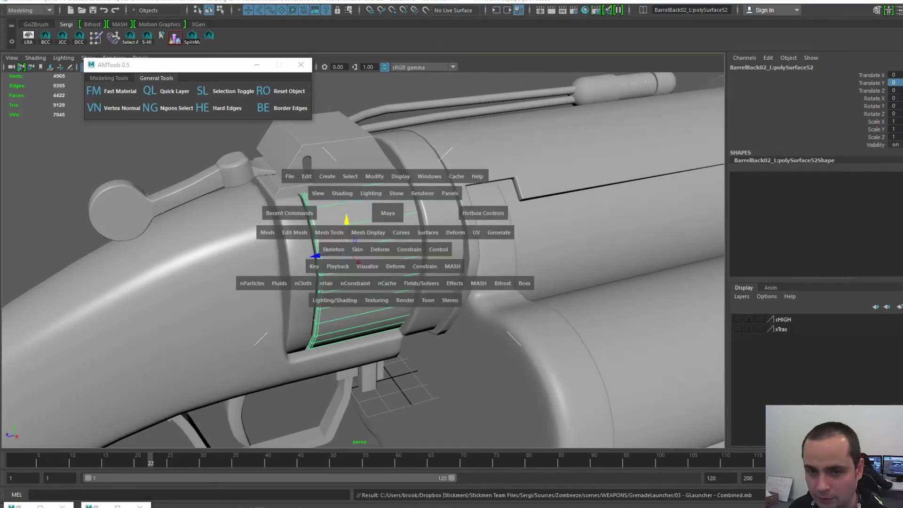
{"action": "left_click", "coordinate": [291, 177]}
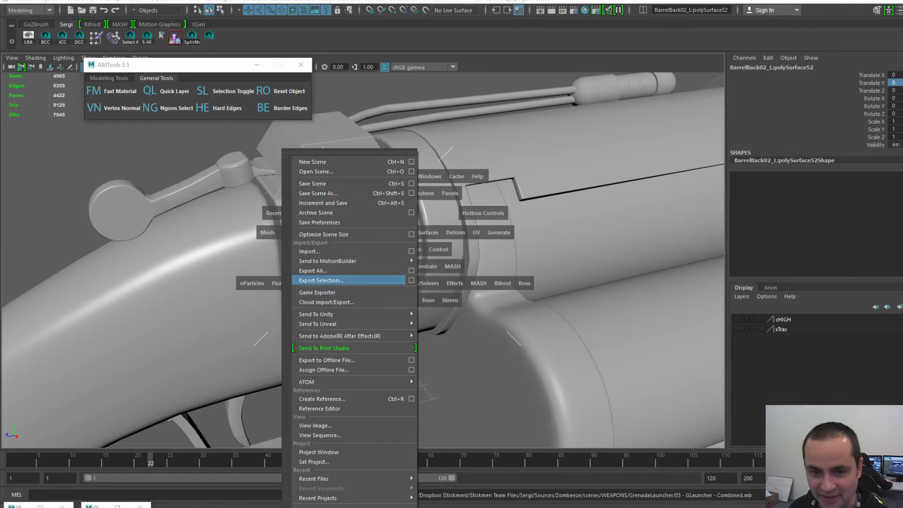
- Export Selection of the barrel section to BarrelBack02-L.obj, confirming the replace
{"action": "left_click", "coordinate": [321, 281]}
{"action": "left_click", "coordinate": [408, 227]}
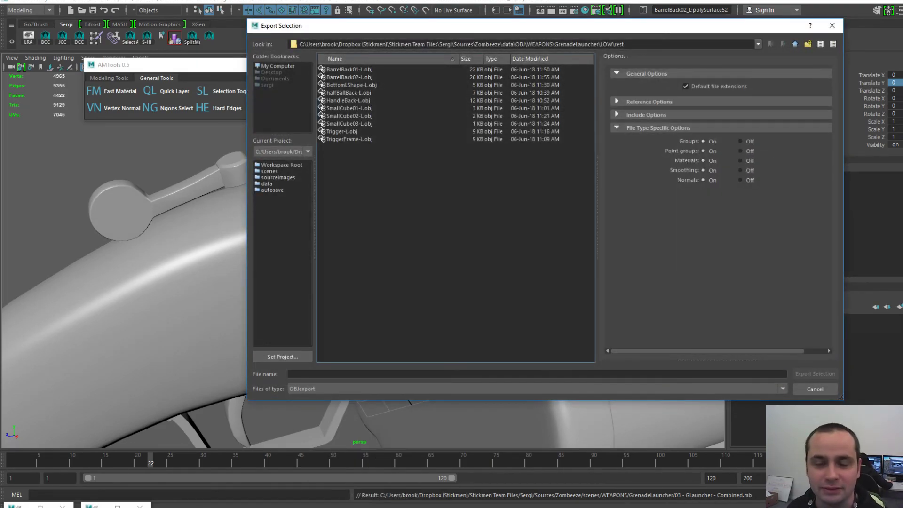
{"action": "left_click_drag", "start_coordinate": [452, 26], "coordinate": [394, 26]}
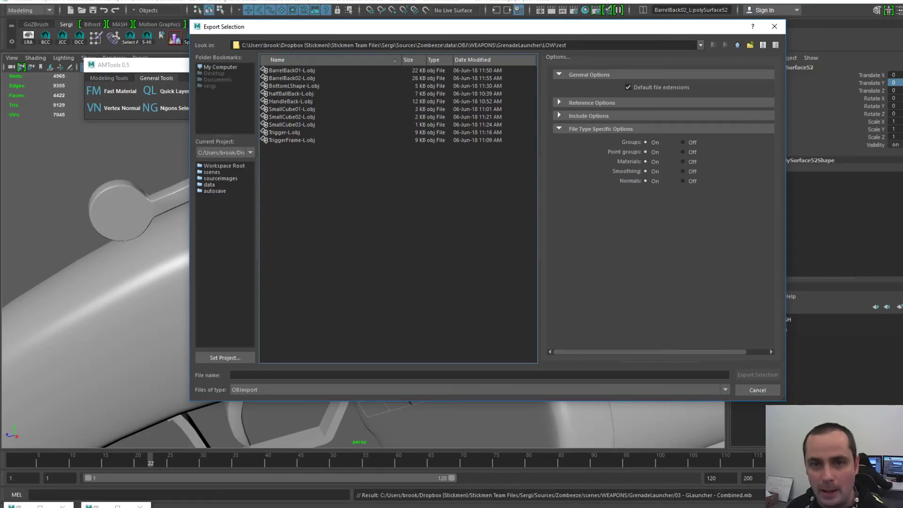
{"action": "left_click", "coordinate": [293, 78]}
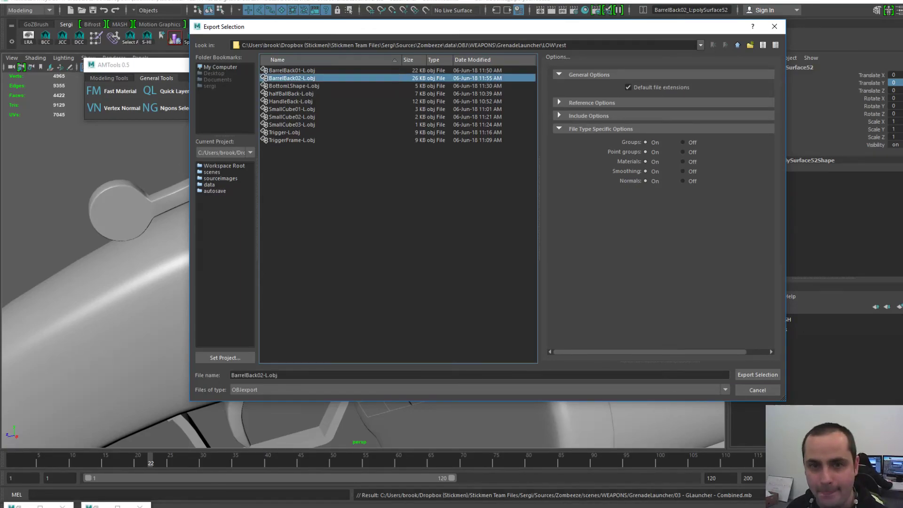
{"action": "left_click", "coordinate": [758, 375]}
{"action": "left_click", "coordinate": [464, 227]}
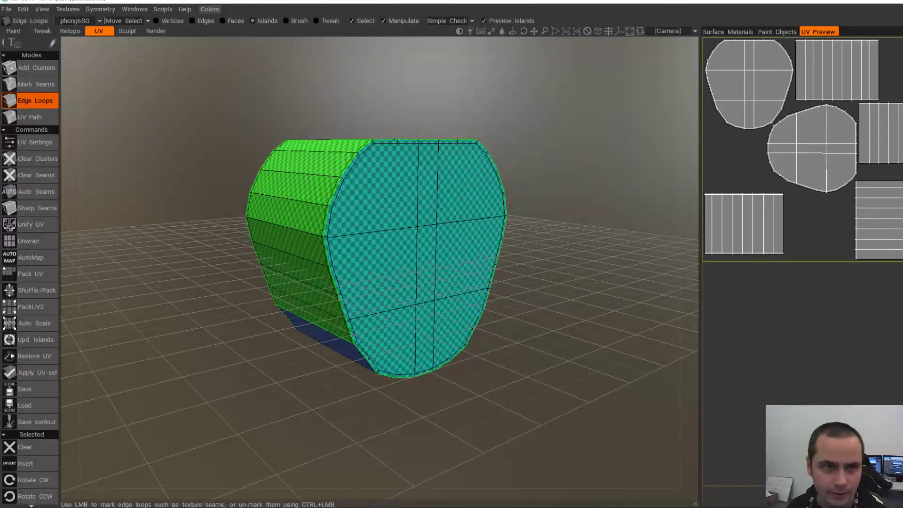
- Start a new 3D-Coat UV Map Mesh project with BarrelBack02-L.obj loaded
{"action": "left_click", "coordinate": [6, 9]}
{"action": "left_click", "coordinate": [11, 25]}
{"action": "left_click", "coordinate": [379, 287]}
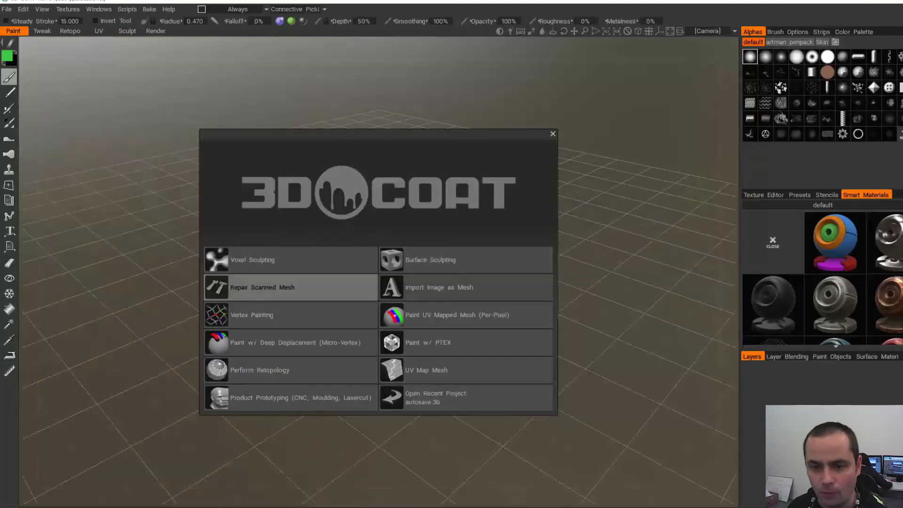
{"action": "left_click", "coordinate": [466, 370]}
{"action": "double_click", "coordinate": [571, 142]}
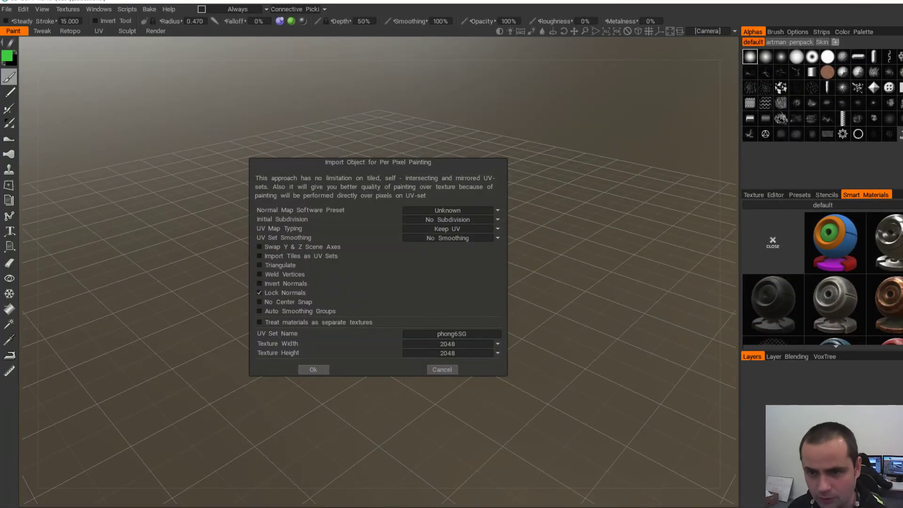
{"action": "key", "text": "Return"}
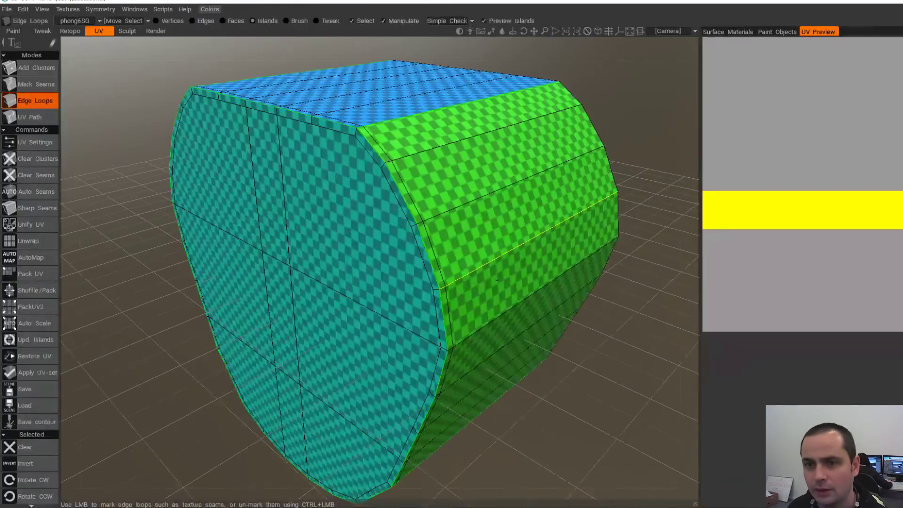
- Unwrap the cap into UV islands and apply the new UV set to the mesh
{"action": "left_click_drag", "start_coordinate": [376, 283], "coordinate": [447, 282]}
{"action": "left_click", "coordinate": [29, 241]}
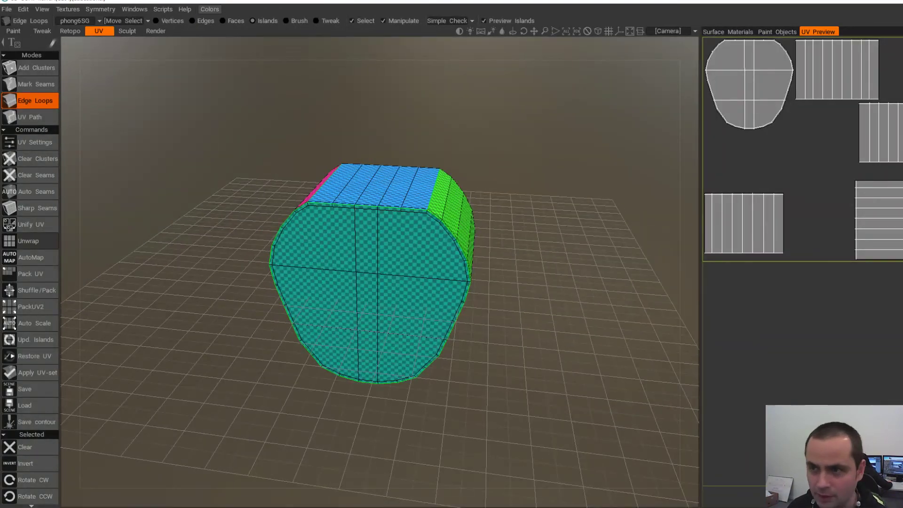
{"action": "left_click_drag", "start_coordinate": [236, 282], "coordinate": [532, 278]}
{"action": "left_click_drag", "start_coordinate": [330, 297], "coordinate": [456, 301], "text": "alt"}
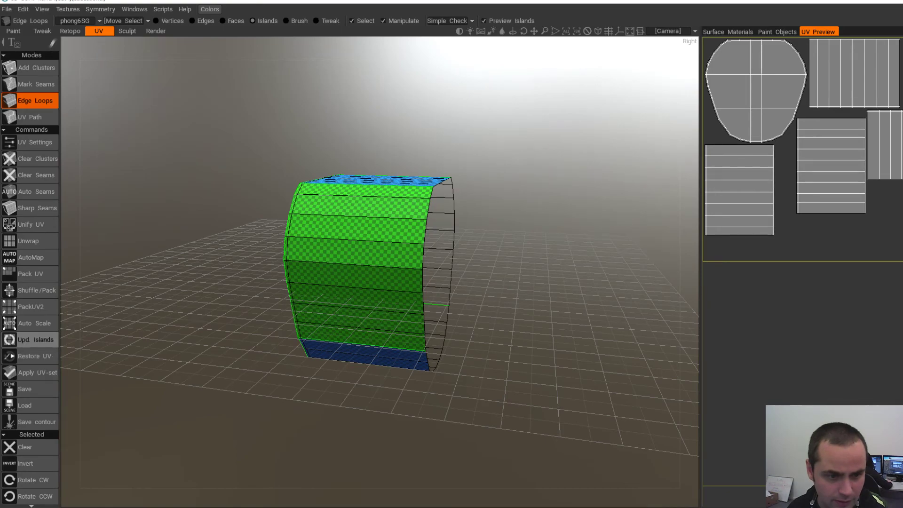
{"action": "left_click", "coordinate": [31, 372]}
{"action": "left_click", "coordinate": [309, 287]}
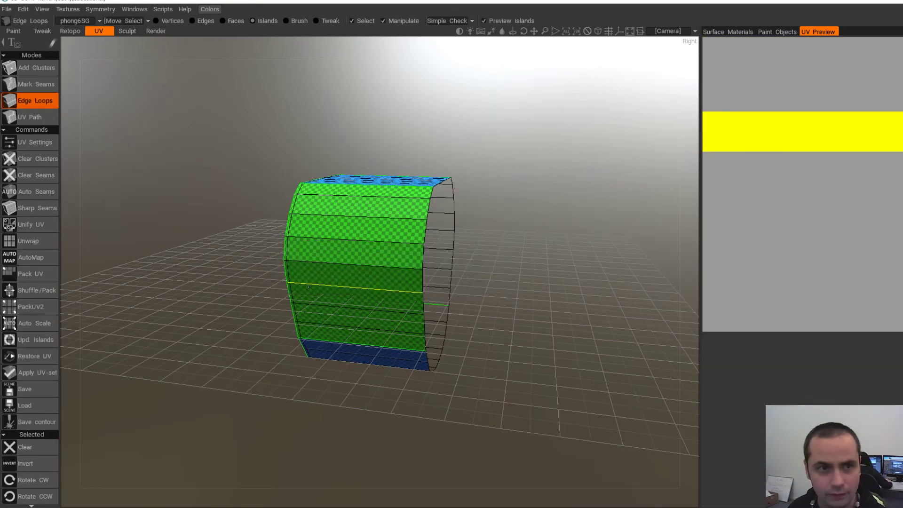
- Export the object with its new UVs, replacing BarrelBack02-L.obj
{"action": "left_click", "coordinate": [7, 9]}
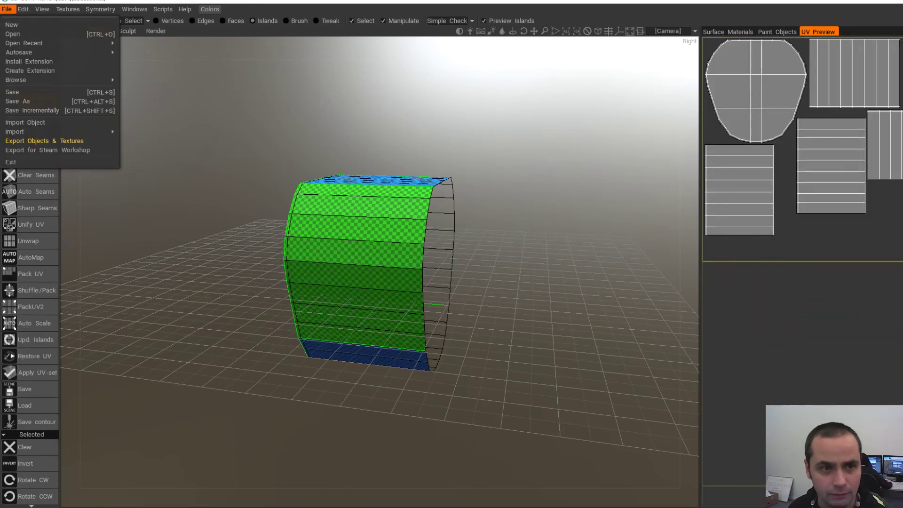
{"action": "left_click", "coordinate": [28, 142]}
{"action": "left_click", "coordinate": [314, 415]}
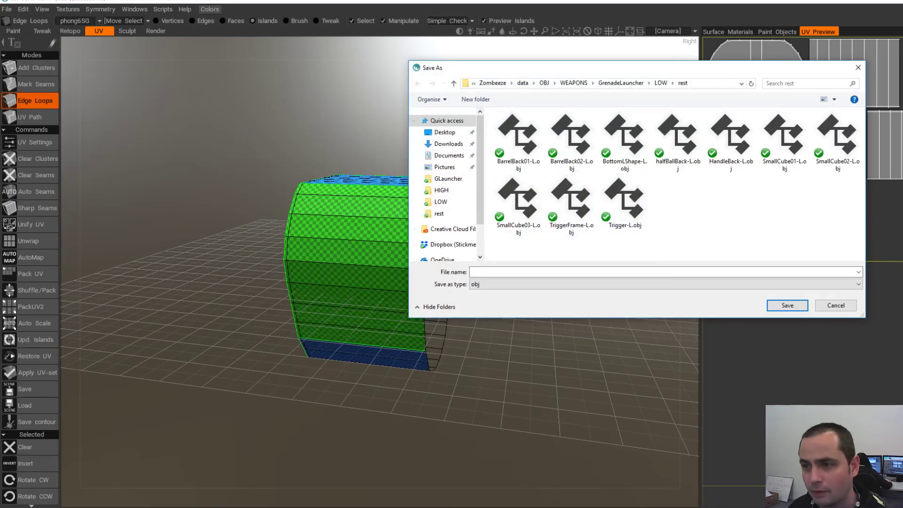
{"action": "left_click", "coordinate": [572, 137]}
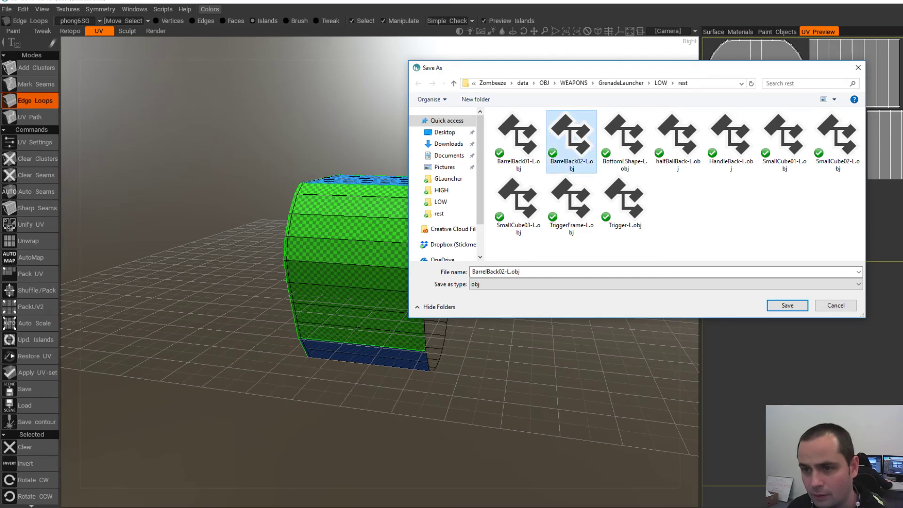
{"action": "key", "text": "Return"}
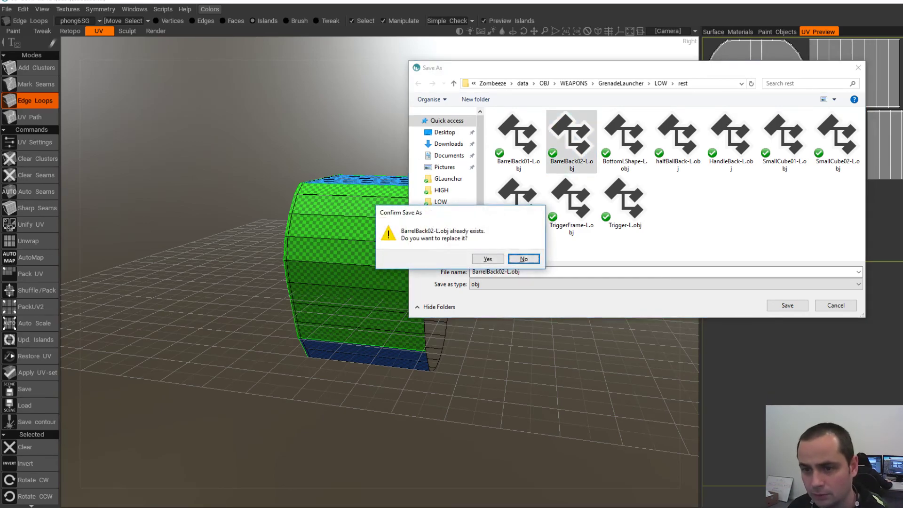
{"action": "key", "text": "Left"}
{"action": "key", "text": "Return"}
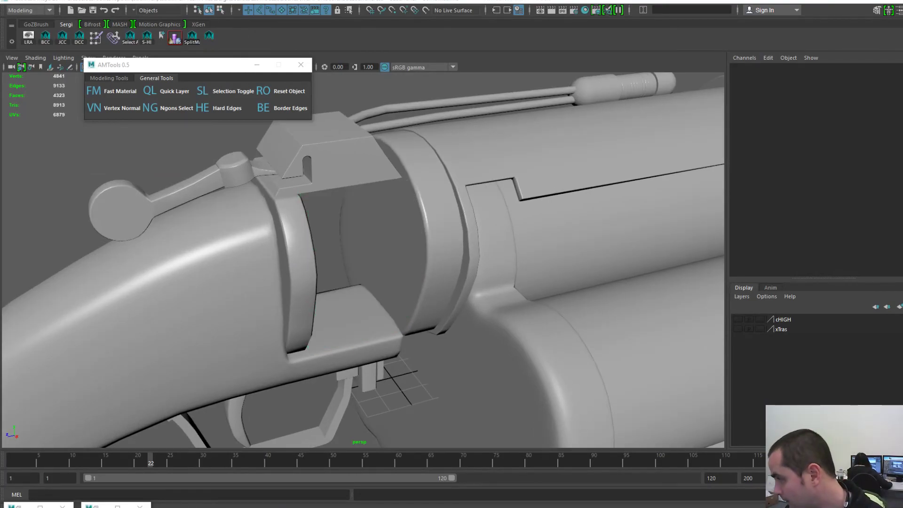
- Import the updated BarrelBack02-L.obj into the Maya scene
{"action": "key", "text": "space"}
{"action": "left_click", "coordinate": [210, 160]}
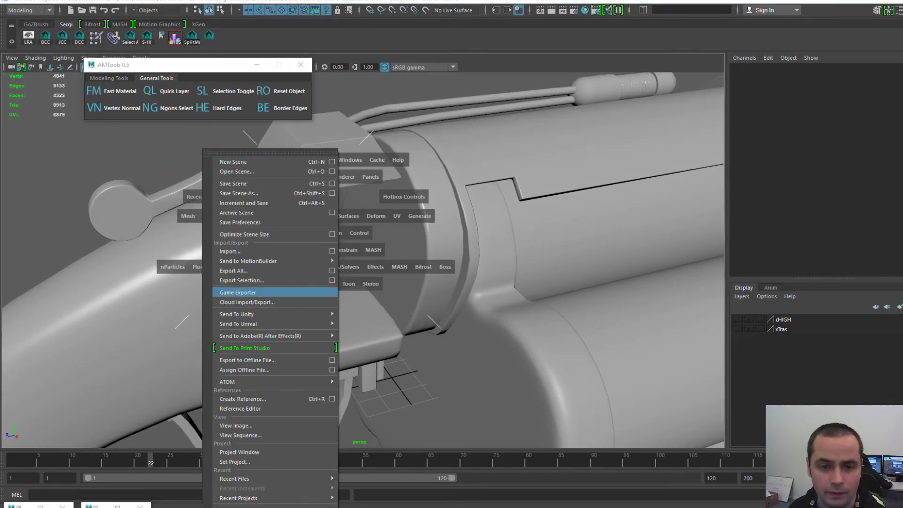
{"action": "left_click", "coordinate": [262, 250]}
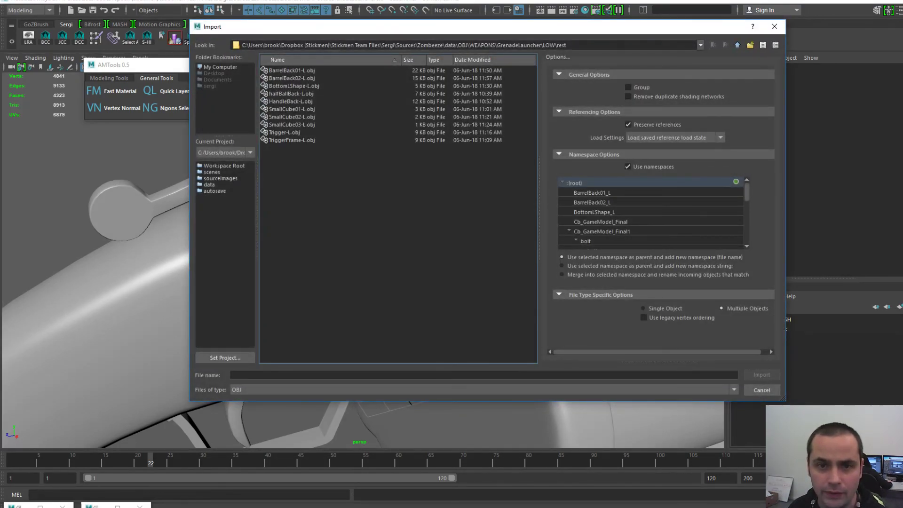
{"action": "double_click", "coordinate": [291, 78]}
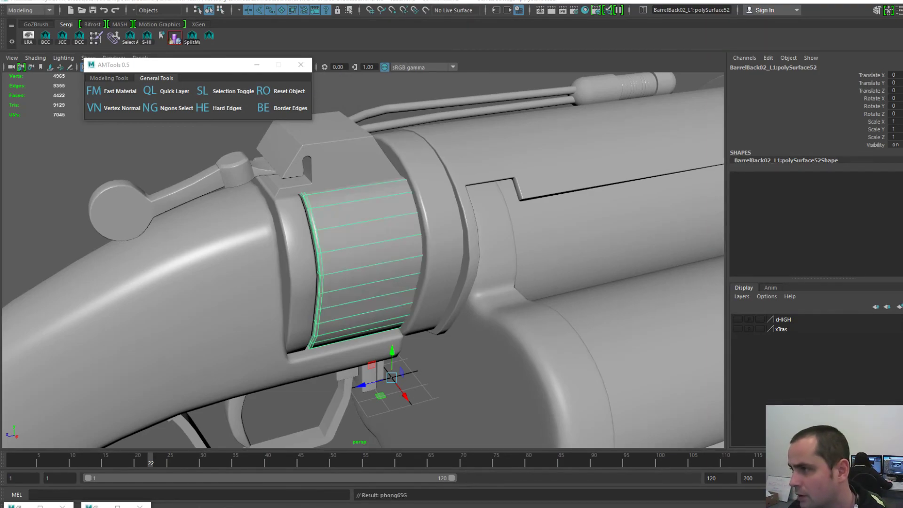
- Centre the imported cap's pivot and display its UV shells in the UV Editor
{"action": "left_click", "coordinate": [385, 225]}
{"action": "scroll", "coordinate": [384, 225], "scroll_direction": "down", "scroll_amount": 2}
{"action": "key", "text": "space"}
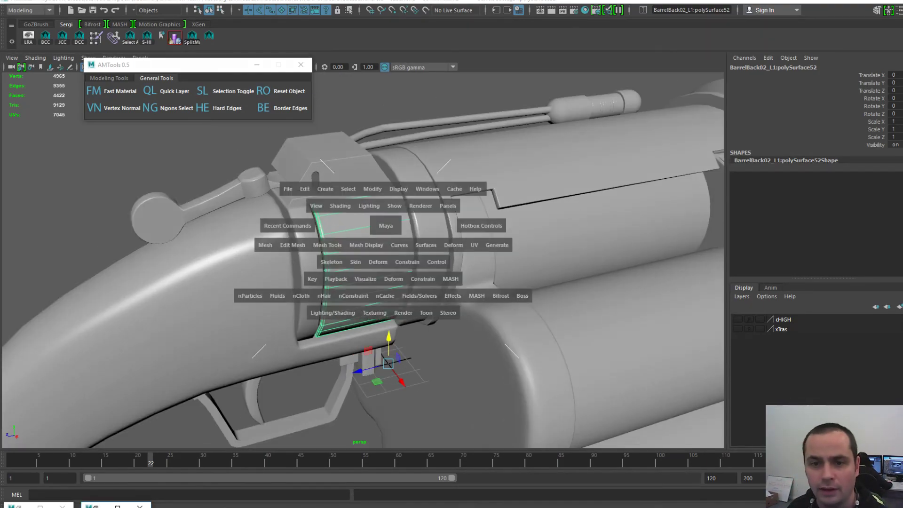
{"action": "left_click", "coordinate": [372, 189]}
{"action": "left_click", "coordinate": [392, 262]}
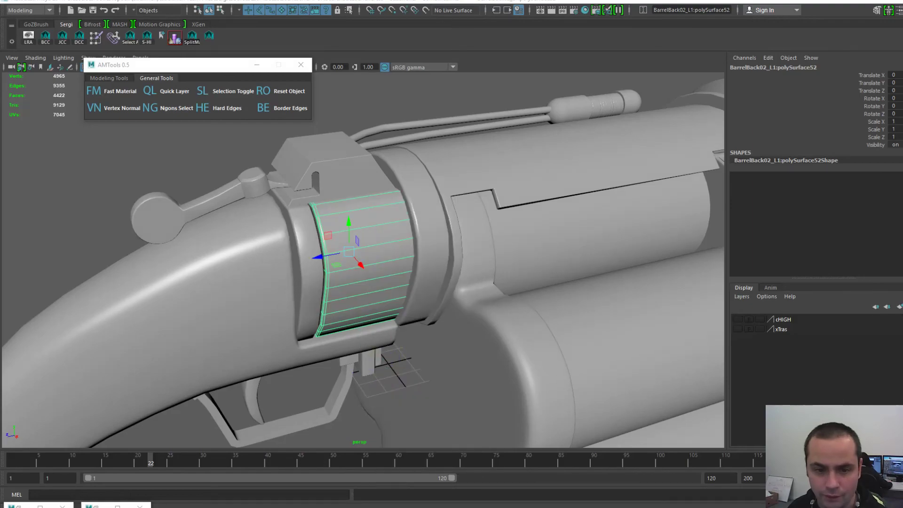
{"action": "left_click", "coordinate": [96, 506]}
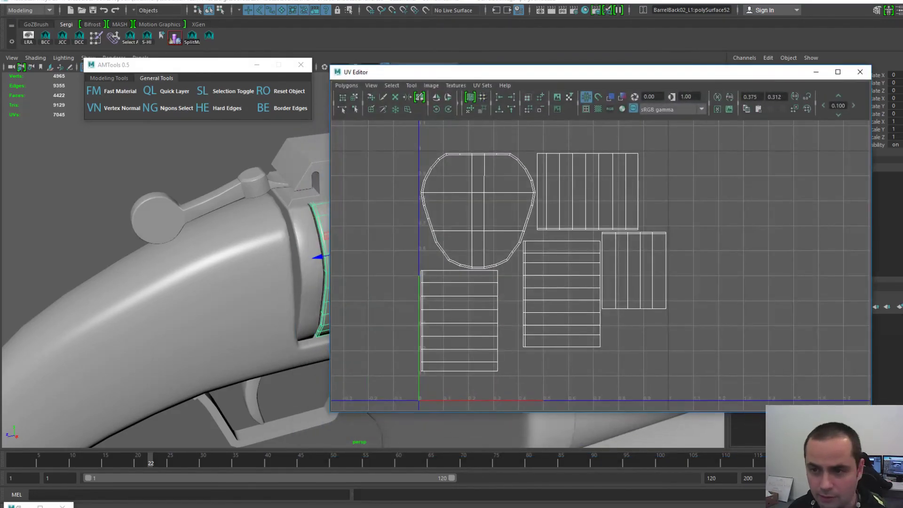
- Compare the UV shells of the rim piece and the barrel section
{"action": "left_click", "coordinate": [307, 278]}
{"action": "scroll", "coordinate": [307, 278], "scroll_direction": "down", "scroll_amount": 3}
{"action": "middle_click_drag", "start_coordinate": [307, 277], "coordinate": [244, 275], "text": "alt"}
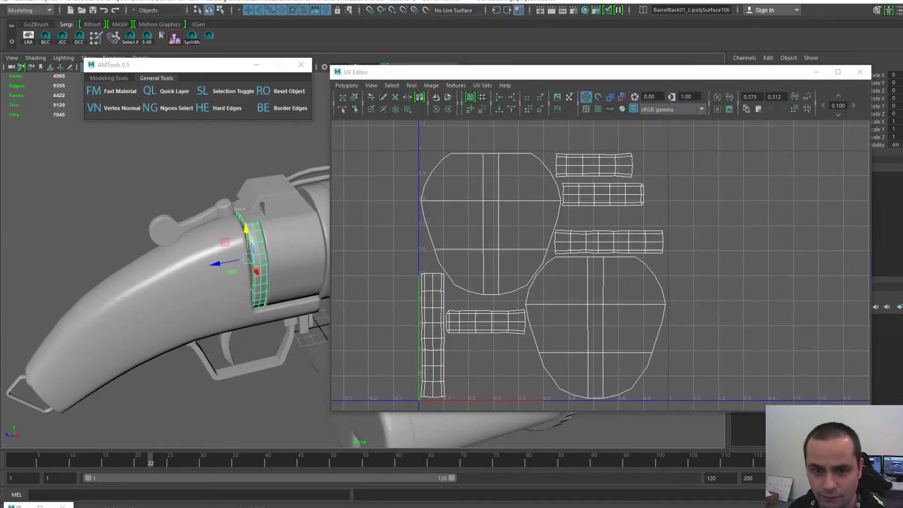
{"action": "left_click", "coordinate": [301, 273]}
{"action": "scroll", "coordinate": [282, 263], "scroll_direction": "up", "scroll_amount": 4}
{"action": "left_click", "coordinate": [160, 264]}
{"action": "left_click", "coordinate": [226, 264]}
{"action": "left_click", "coordinate": [160, 263]}
{"action": "scroll", "coordinate": [160, 263], "scroll_direction": "down", "scroll_amount": 4}
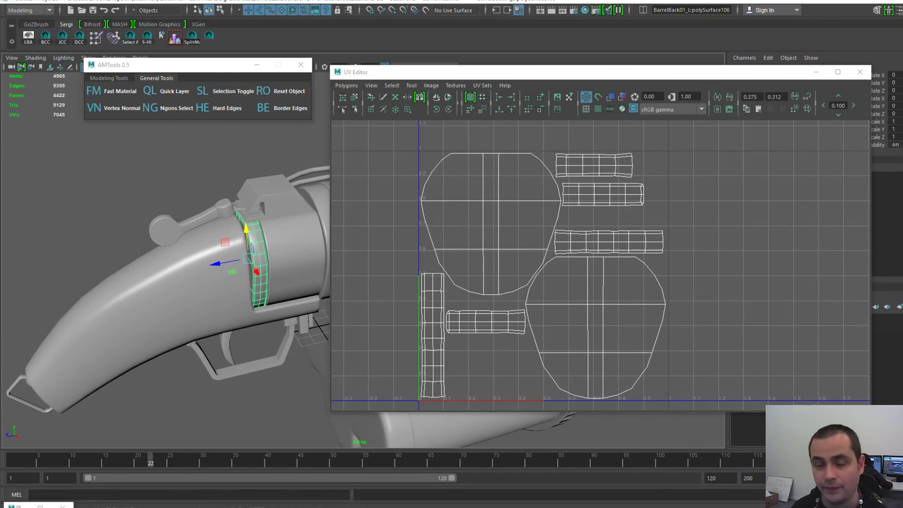
- Check the grip and barrel-back ring UVs, then close the UV Editor
{"action": "left_click", "coordinate": [193, 278]}
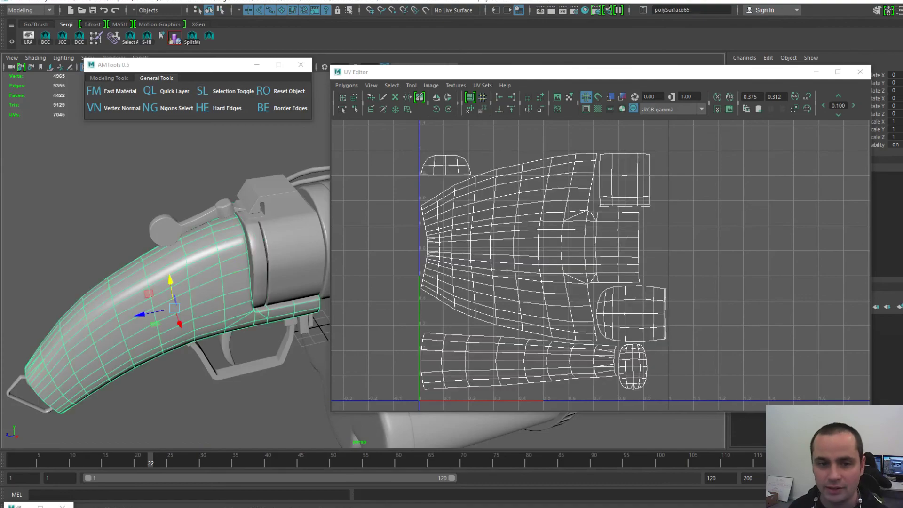
{"action": "scroll", "coordinate": [174, 282], "scroll_direction": "up", "scroll_amount": 3}
{"action": "scroll", "coordinate": [174, 282], "scroll_direction": "down", "scroll_amount": 5}
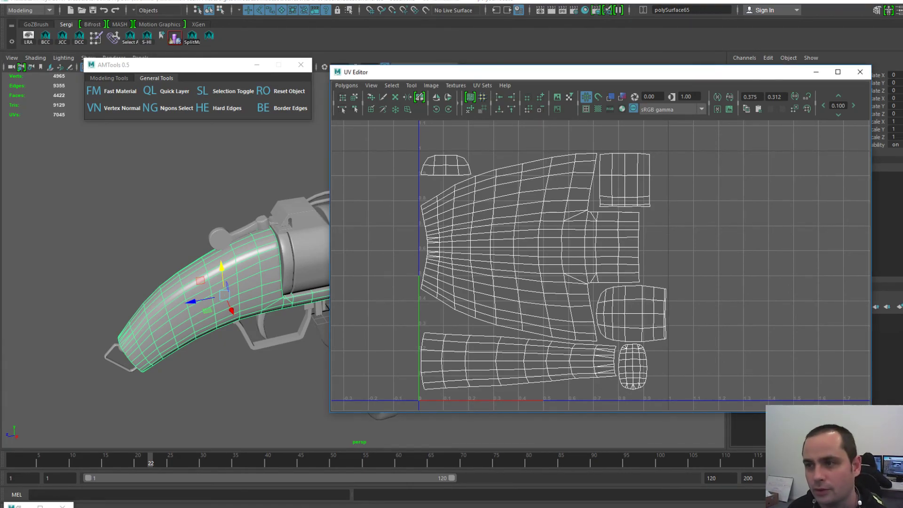
{"action": "left_click", "coordinate": [287, 264]}
{"action": "left_click", "coordinate": [309, 265]}
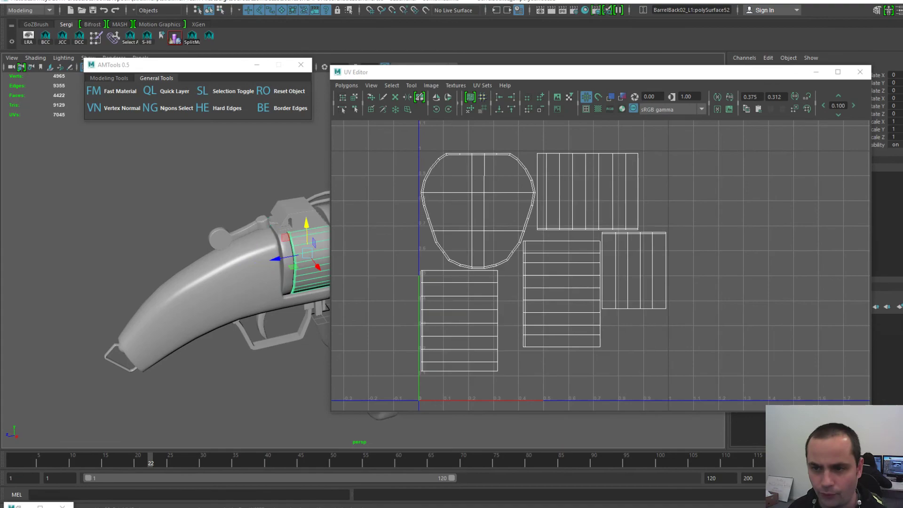
{"action": "left_click", "coordinate": [817, 72]}
{"action": "right_click_drag", "start_coordinate": [377, 263], "coordinate": [466, 263], "text": "alt"}
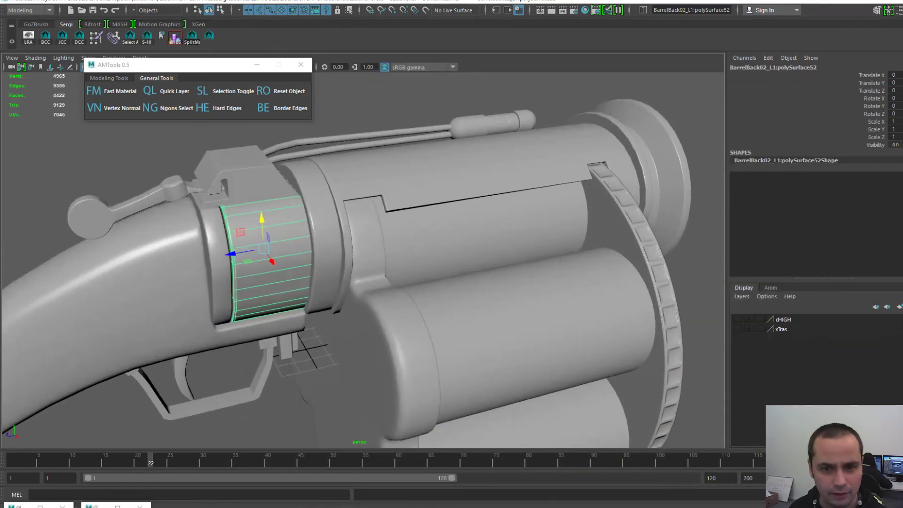
- Turn the gun side-on and try selecting pieces on the barrel top
{"action": "left_click_drag", "start_coordinate": [461, 269], "coordinate": [424, 252], "text": "alt"}
{"action": "middle_click_drag", "start_coordinate": [423, 254], "coordinate": [464, 257], "text": "alt"}
{"action": "left_click", "coordinate": [283, 187]}
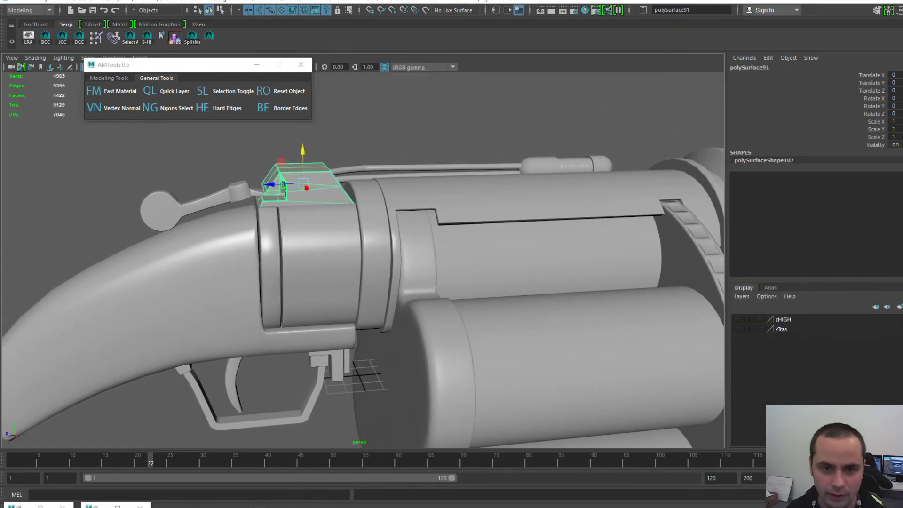
{"action": "left_click", "coordinate": [241, 189]}
{"action": "left_click", "coordinate": [160, 212]}
{"action": "left_click", "coordinate": [307, 185]}
{"action": "right_click_drag", "start_coordinate": [311, 211], "coordinate": [282, 212], "text": "alt"}
{"action": "middle_click_drag", "start_coordinate": [338, 227], "coordinate": [307, 189], "text": "alt"}
{"action": "right_click_drag", "start_coordinate": [308, 188], "coordinate": [386, 195], "text": "alt"}
- Select the barrel ring polySurface58 and zoom in on it
{"action": "left_click", "coordinate": [325, 198]}
{"action": "middle_click_drag", "start_coordinate": [324, 198], "coordinate": [345, 239], "text": "alt"}
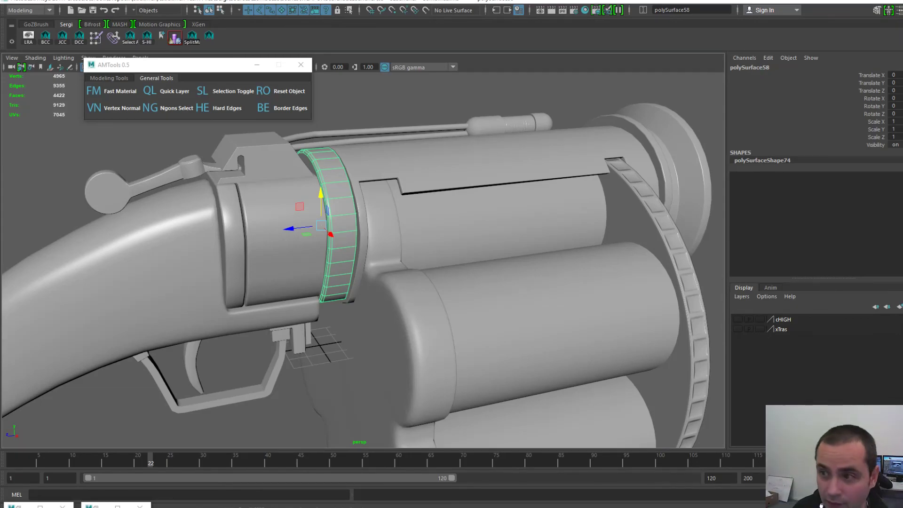
{"action": "middle_click_drag", "start_coordinate": [345, 239], "coordinate": [353, 284], "text": "alt"}
{"action": "right_click_drag", "start_coordinate": [353, 284], "coordinate": [400, 287], "text": "alt"}
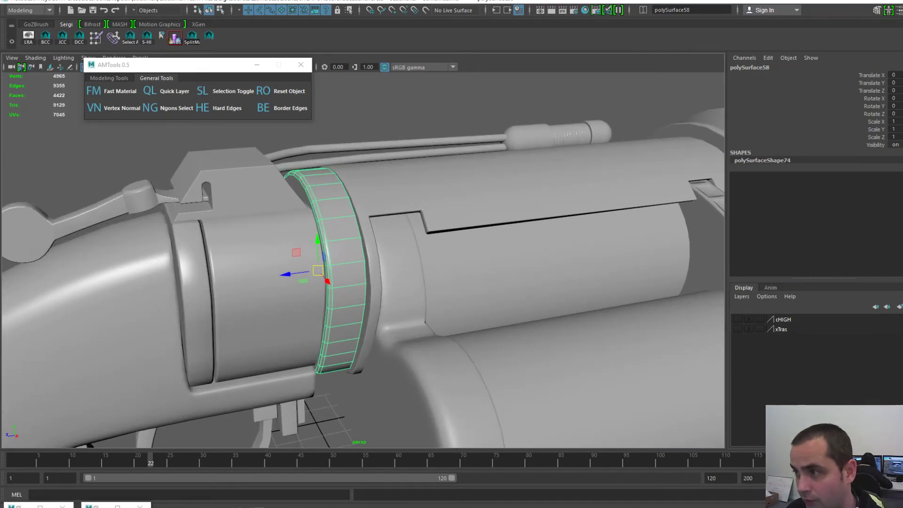
{"action": "left_click_drag", "start_coordinate": [399, 287], "coordinate": [421, 288], "text": "alt"}
{"action": "mouse_move", "coordinate": [421, 288]}
{"action": "right_mouse_down", "text": "alt"}
{"action": "mouse_move", "coordinate": [384, 287]}
{"action": "mouse_move", "coordinate": [421, 288]}
{"action": "right_mouse_up", "text": "alt"}
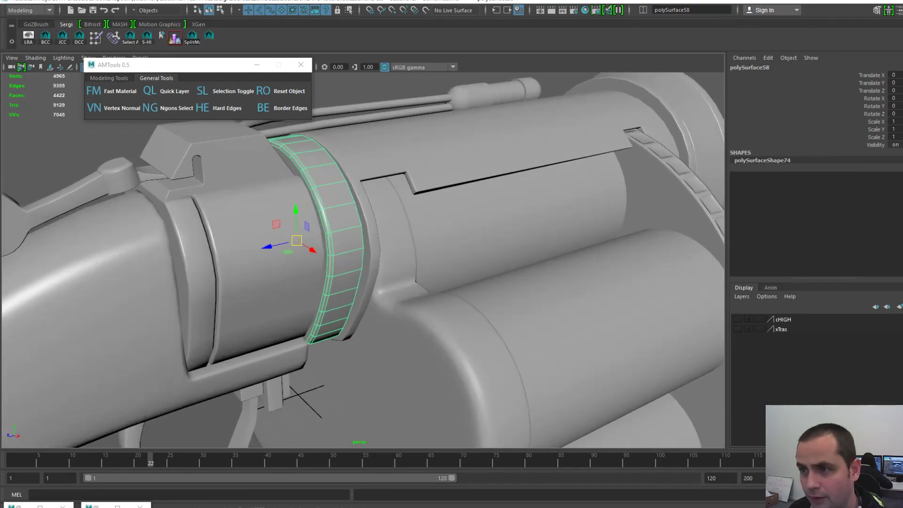
- Lift the ring above the gun by setting its Translate Y to 10
{"action": "key", "text": "space"}
{"action": "left_click", "coordinate": [184, 117]}
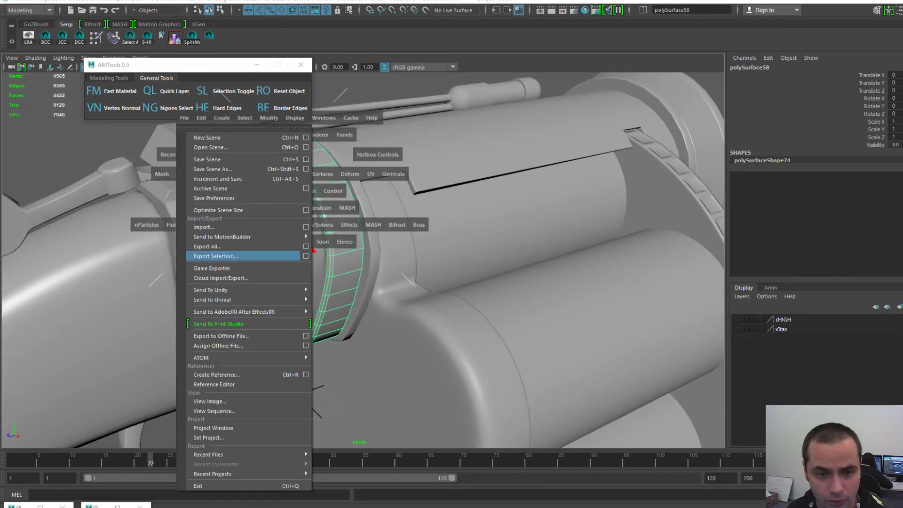
{"action": "right_click_drag", "start_coordinate": [329, 273], "coordinate": [244, 273], "text": "alt"}
{"action": "left_click_drag", "start_coordinate": [342, 226], "coordinate": [342, 136]}
{"action": "key", "text": "ctrl+z"}
{"action": "left_click_drag", "start_coordinate": [343, 225], "coordinate": [322, 134]}
{"action": "key", "text": "f"}
{"action": "left_click", "coordinate": [896, 83]}
{"action": "type", "text": "10"}
{"action": "key", "text": "Return"}
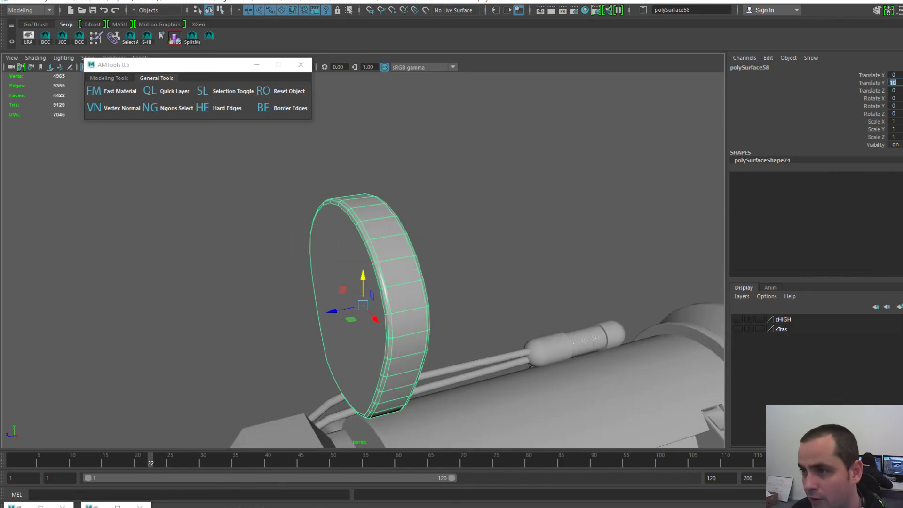
- Delete one of the ring's end-cap faces
{"action": "left_click_drag", "start_coordinate": [451, 268], "coordinate": [358, 266], "text": "alt"}
{"action": "right_click_drag", "start_coordinate": [365, 264], "coordinate": [365, 294]}
{"action": "left_click", "coordinate": [367, 282]}
{"action": "key", "text": "Delete"}
{"action": "left_click_drag", "start_coordinate": [367, 283], "coordinate": [487, 283], "text": "alt"}
{"action": "left_click", "coordinate": [878, 10]}
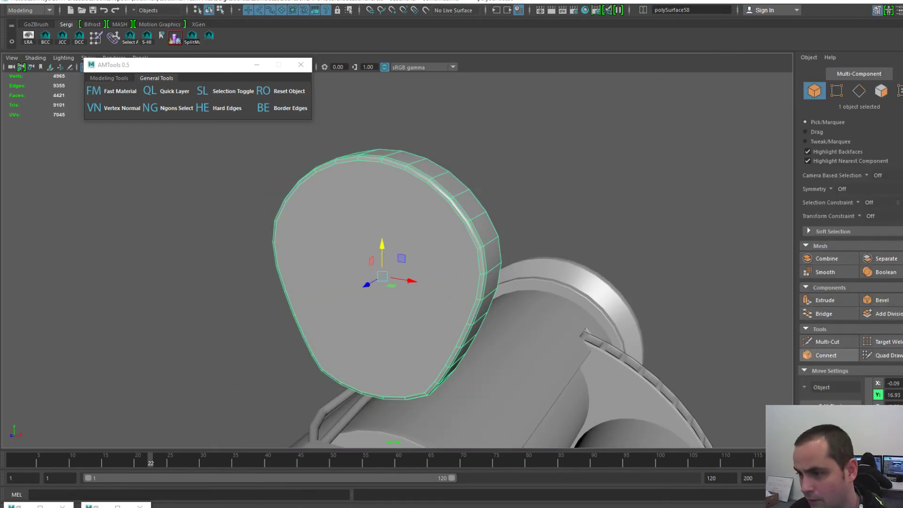
- Make two crossing Multi-Cut cuts across the ring's cap, splitting it into quarters
{"action": "left_click", "coordinate": [827, 341]}
{"action": "left_click", "coordinate": [381, 162]}
{"action": "left_click_drag", "start_coordinate": [382, 163], "coordinate": [386, 106], "text": "alt"}
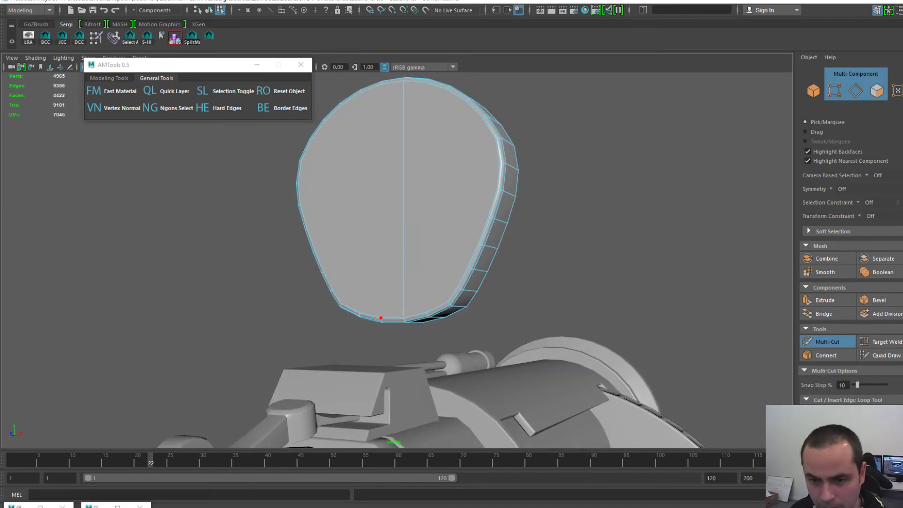
{"action": "left_click", "coordinate": [381, 318]}
{"action": "left_click_drag", "start_coordinate": [381, 318], "coordinate": [383, 365], "text": "alt"}
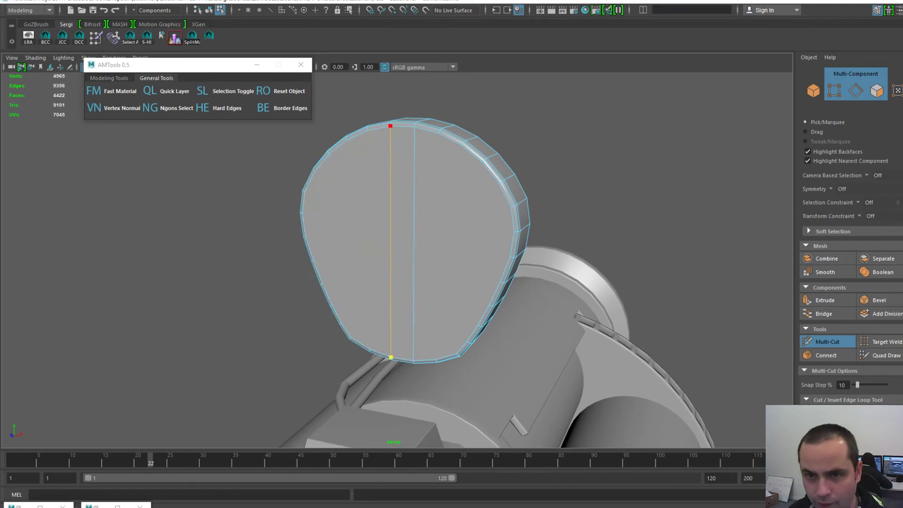
{"action": "left_click", "coordinate": [512, 207]}
{"action": "left_click_drag", "start_coordinate": [511, 207], "coordinate": [452, 207], "text": "alt"}
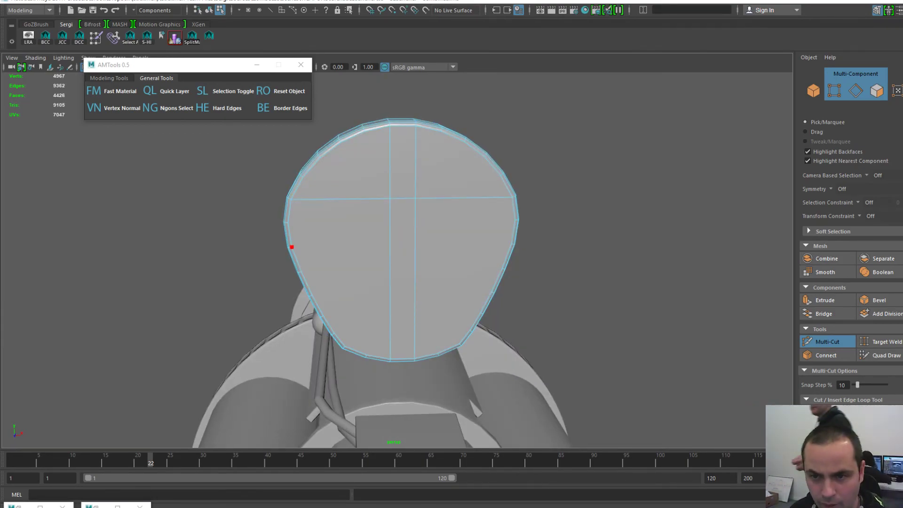
{"action": "left_click", "coordinate": [291, 247]}
{"action": "left_click_drag", "start_coordinate": [291, 247], "coordinate": [330, 247], "text": "alt"}
{"action": "scroll", "coordinate": [399, 288], "scroll_direction": "down", "scroll_amount": 3}
{"action": "left_click_drag", "start_coordinate": [400, 288], "coordinate": [340, 297], "text": "alt"}
{"action": "key", "text": "q"}
- Return the ring onto the barrel at Translate Y 0
{"action": "key", "text": "F8"}
{"action": "key", "text": "ctrl+a"}
{"action": "key", "text": "ctrl+a"}
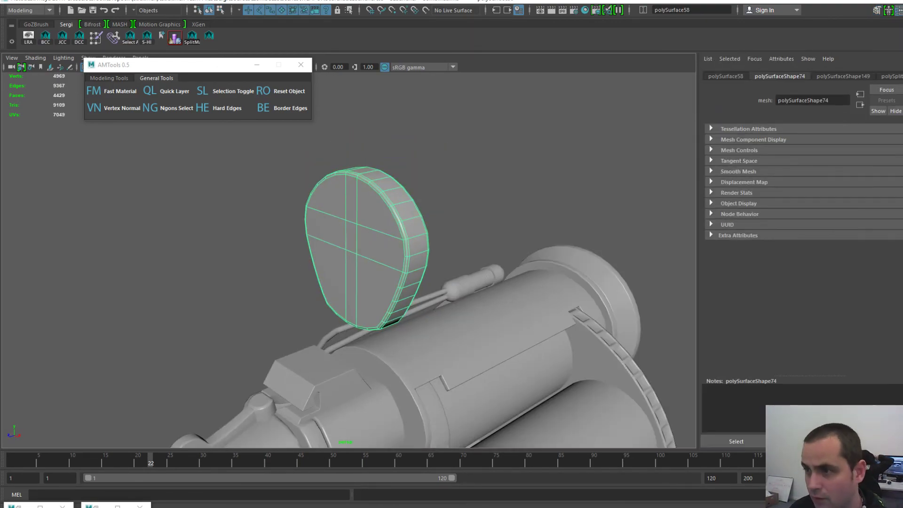
{"action": "key", "text": "Return"}
{"action": "middle_click_drag", "start_coordinate": [372, 338], "coordinate": [377, 254], "text": "alt"}
{"action": "left_click_drag", "start_coordinate": [386, 254], "coordinate": [348, 250], "text": "alt"}
- Delete the ring's construction history
{"action": "key", "text": "space"}
{"action": "left_click", "coordinate": [267, 214]}
{"action": "mouse_move", "coordinate": [294, 330]}
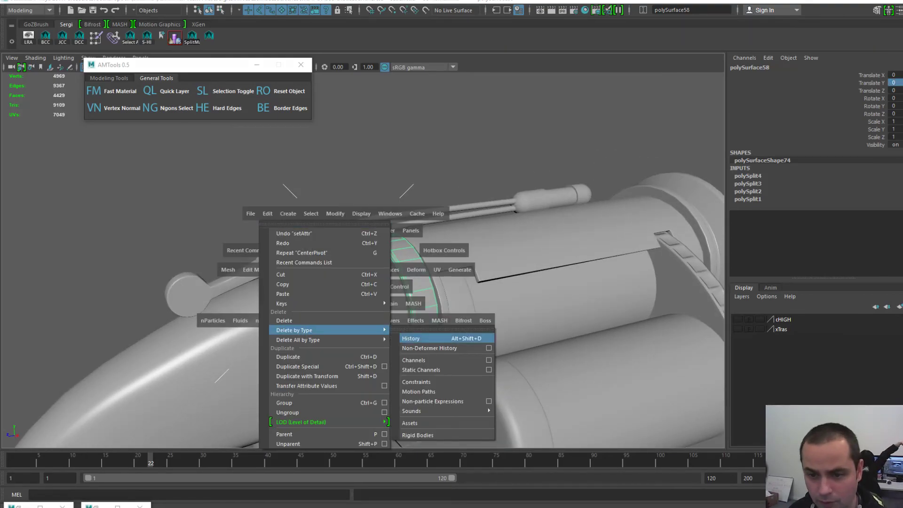
{"action": "left_click", "coordinate": [411, 339]}
{"action": "scroll", "coordinate": [411, 339], "scroll_direction": "up", "scroll_amount": 3}
{"action": "key", "text": "w"}
{"action": "scroll", "coordinate": [386, 282], "scroll_direction": "down", "scroll_amount": 5}
{"action": "scroll", "coordinate": [386, 282], "scroll_direction": "up", "scroll_amount": 2}
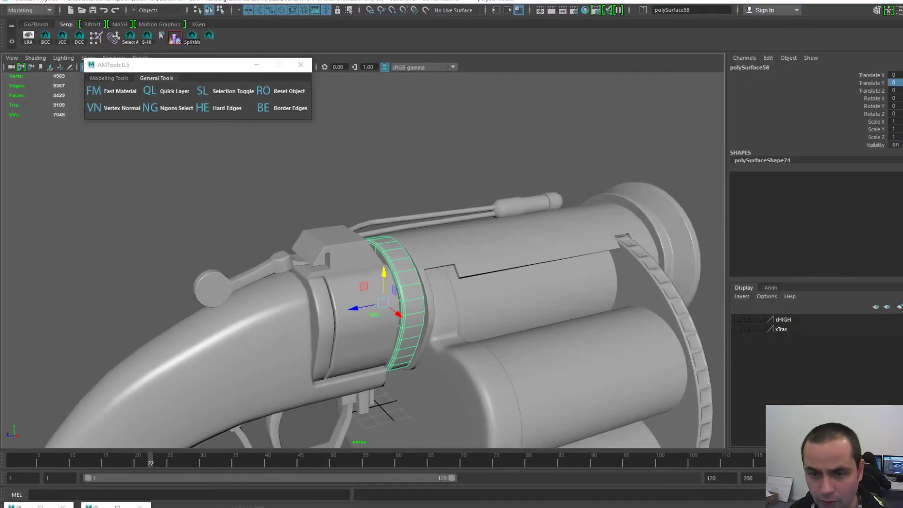
{"action": "left_click_drag", "start_coordinate": [371, 233], "coordinate": [326, 227], "text": "alt"}
- Export the selected ring as BarrelBack03-L.obj
{"action": "key", "text": "space"}
{"action": "left_click", "coordinate": [229, 190]}
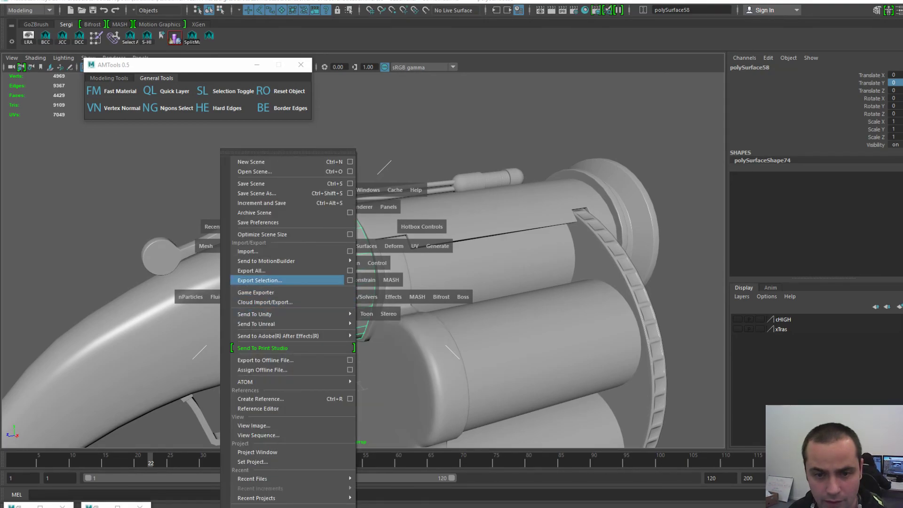
{"action": "left_click", "coordinate": [260, 281]}
{"action": "left_click", "coordinate": [292, 78]}
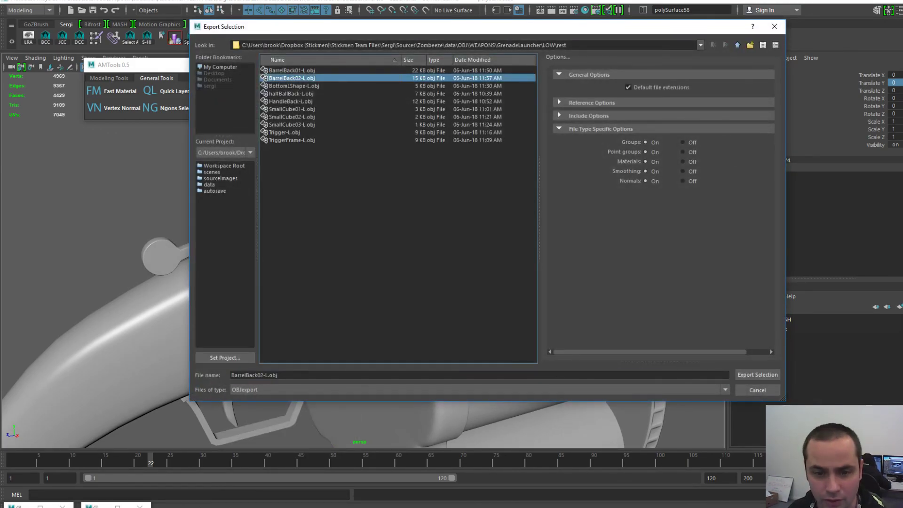
{"action": "left_click", "coordinate": [264, 376]}
{"action": "key", "text": "BackSpace"}
{"action": "type", "text": "3"}
{"action": "key", "text": "Return"}
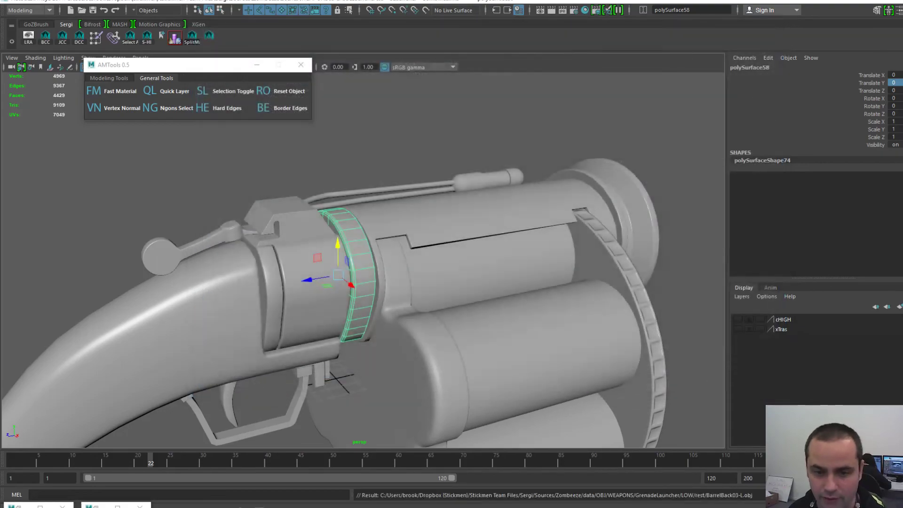
- Switch to 3D-Coat and cancel the Open file dialog
{"action": "key", "text": "alt+Tab"}
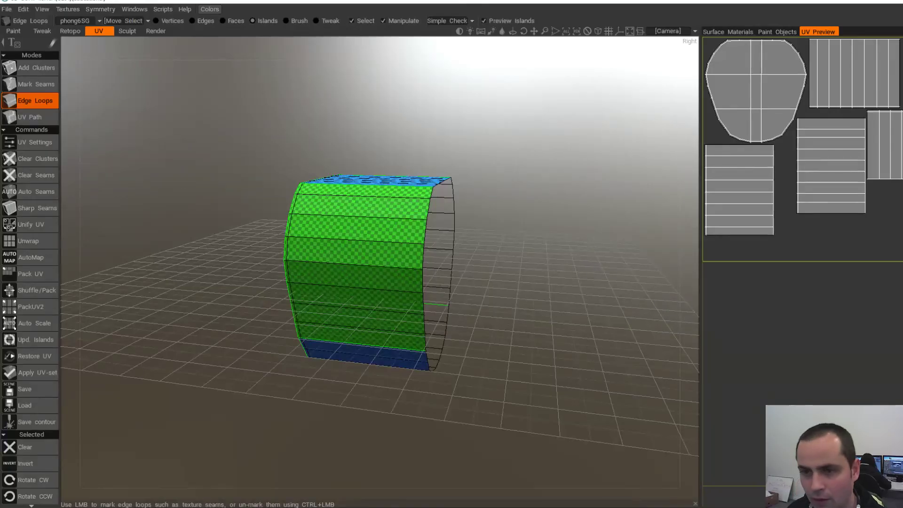
{"action": "left_click", "coordinate": [7, 10]}
{"action": "left_click", "coordinate": [13, 34]}
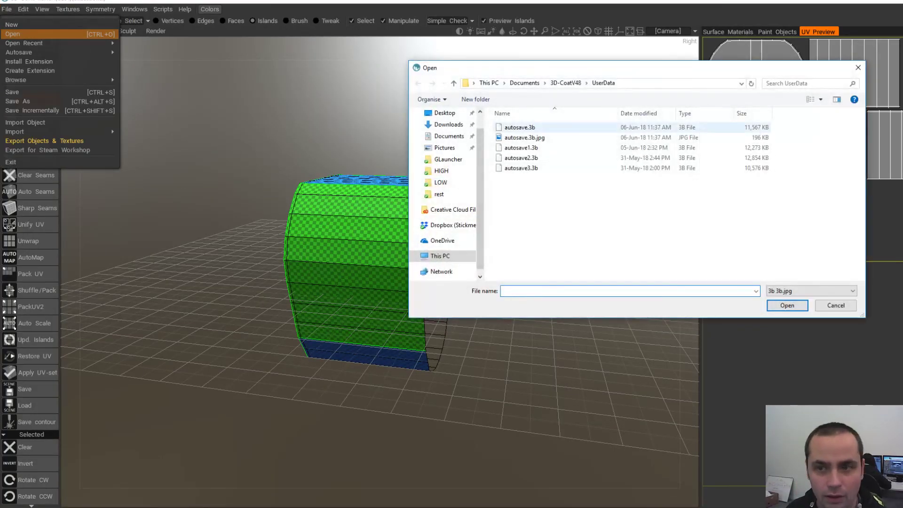
{"action": "left_click", "coordinate": [837, 306]}
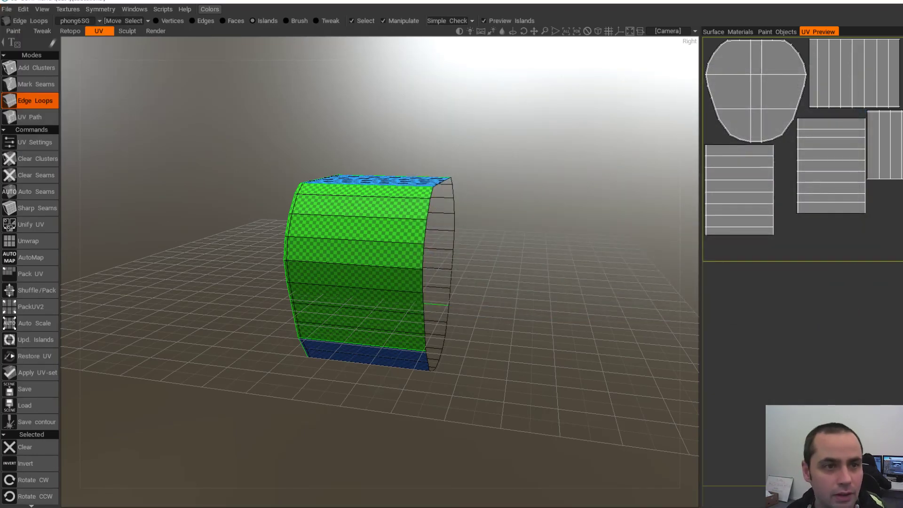
- Load the newly exported ring mesh into a UV Map Mesh project with Auto-Mapping
{"action": "mouse_move", "coordinate": [7, 9]}
{"action": "left_click", "coordinate": [12, 25]}
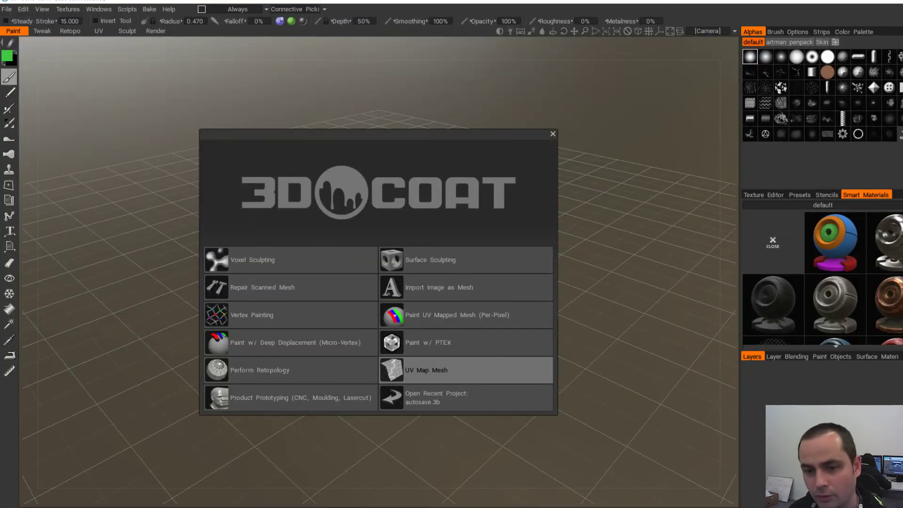
{"action": "left_click", "coordinate": [451, 371]}
{"action": "double_click", "coordinate": [624, 136]}
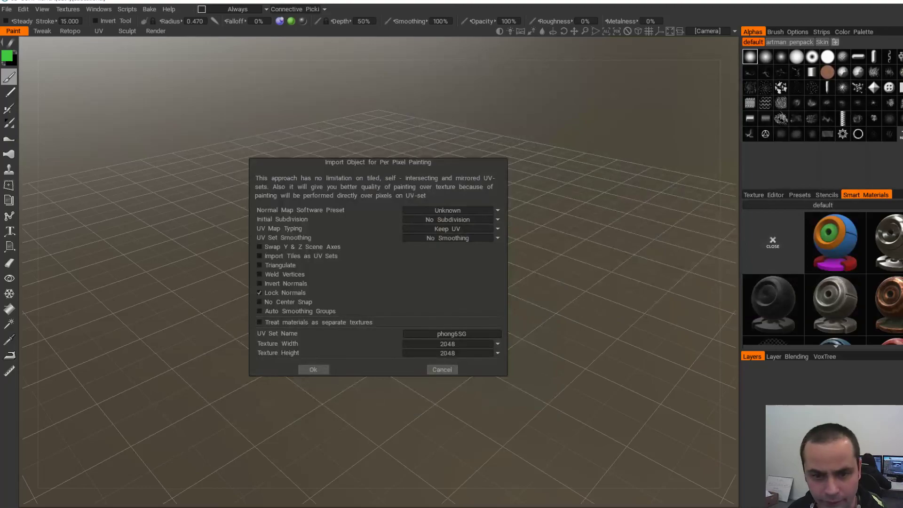
{"action": "left_click", "coordinate": [452, 220]}
{"action": "left_click", "coordinate": [452, 230]}
{"action": "left_click", "coordinate": [452, 229]}
{"action": "left_click", "coordinate": [450, 250]}
{"action": "left_click", "coordinate": [314, 370]}
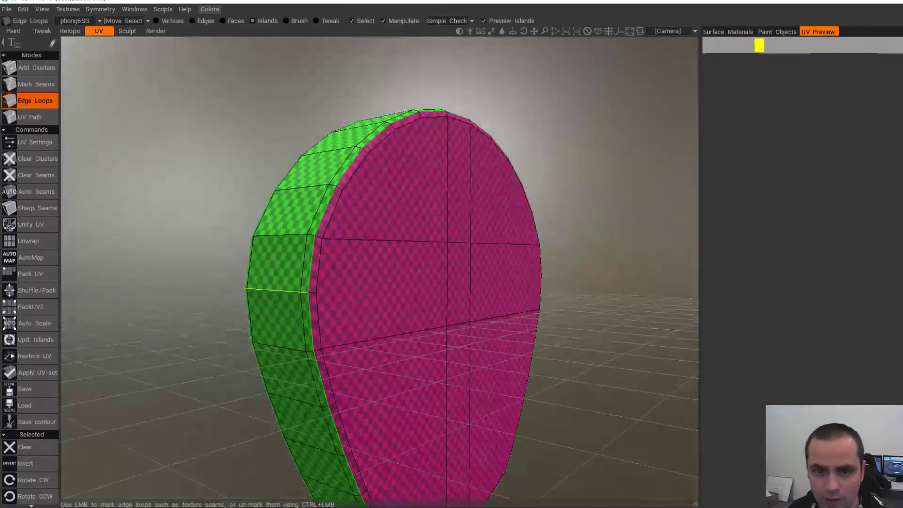
- Mark edge-loop seams on the ring's rim plus a crosswise side seam, then unwrap it
{"action": "left_click_drag", "start_coordinate": [293, 290], "coordinate": [504, 287], "text": "alt"}
{"action": "left_click", "coordinate": [277, 255]}
{"action": "left_click", "coordinate": [592, 269]}
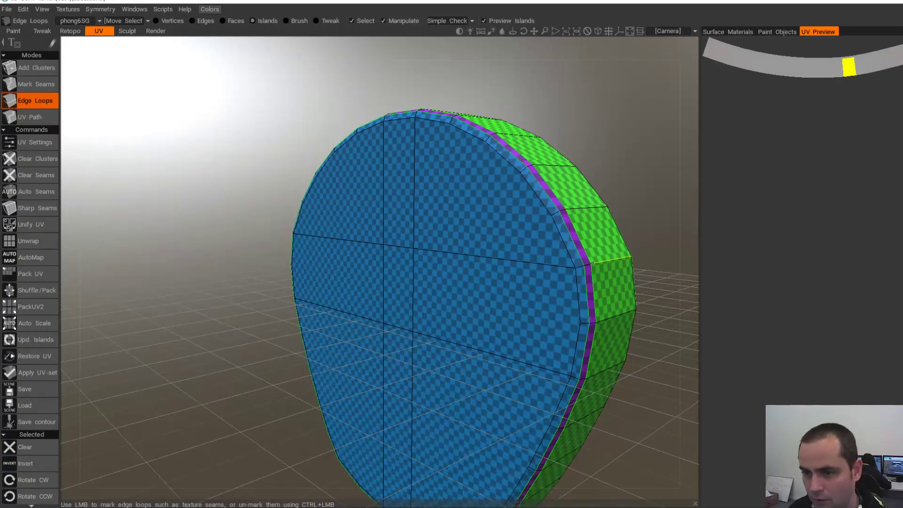
{"action": "key", "text": "ctrl+z"}
{"action": "left_click", "coordinate": [599, 262]}
{"action": "left_click", "coordinate": [28, 241]}
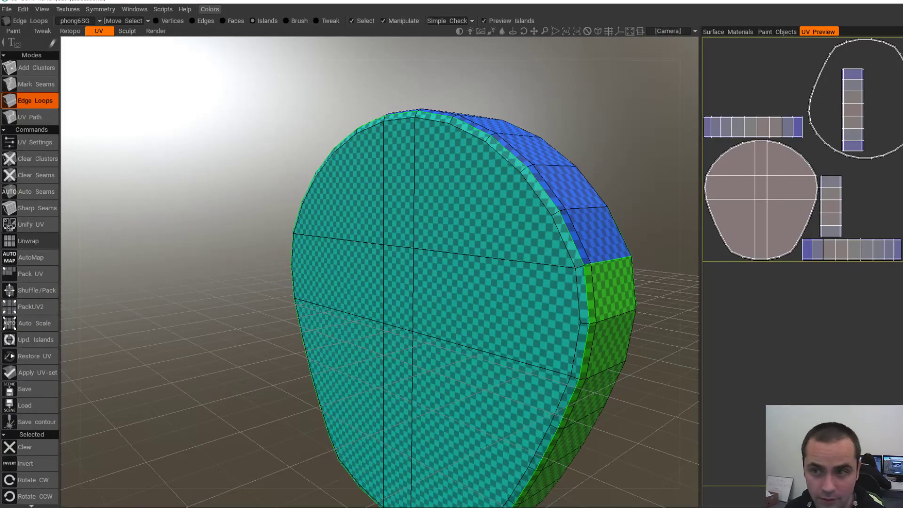
- Rework the ring's seams so the blue strip and the bottom strip merge into the rim island
{"action": "middle_click_drag", "start_coordinate": [513, 248], "coordinate": [467, 171], "text": "alt"}
{"action": "left_click_drag", "start_coordinate": [467, 172], "coordinate": [315, 184], "text": "alt"}
{"action": "left_click", "coordinate": [300, 177], "text": "ctrl"}
{"action": "left_click_drag", "start_coordinate": [374, 235], "coordinate": [324, 230], "text": "alt"}
{"action": "left_click", "coordinate": [236, 221], "text": "ctrl"}
{"action": "left_click_drag", "start_coordinate": [278, 277], "coordinate": [348, 188], "text": "alt"}
{"action": "left_click", "coordinate": [281, 408]}
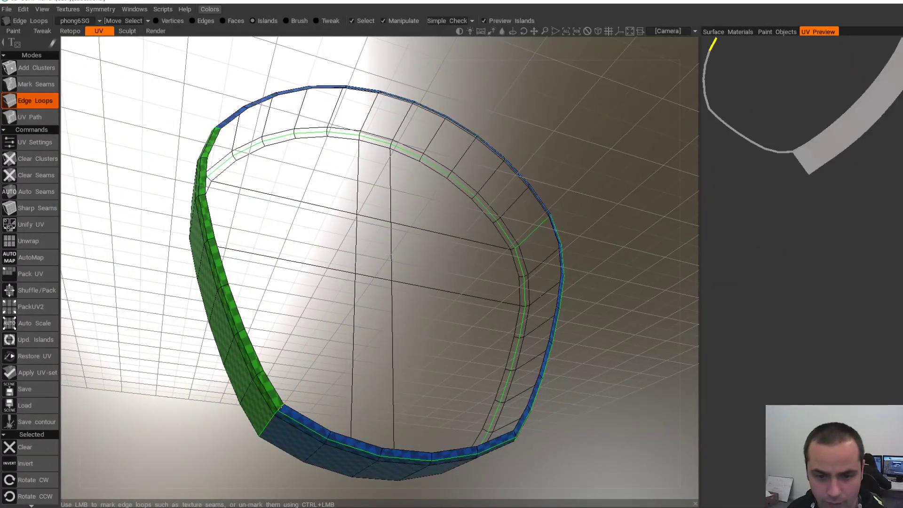
{"action": "left_click", "coordinate": [306, 424], "text": "ctrl"}
- Cut a seam across the right rim and re-unwrap the disc into curved strips
{"action": "left_click_drag", "start_coordinate": [470, 316], "coordinate": [393, 342], "text": "alt"}
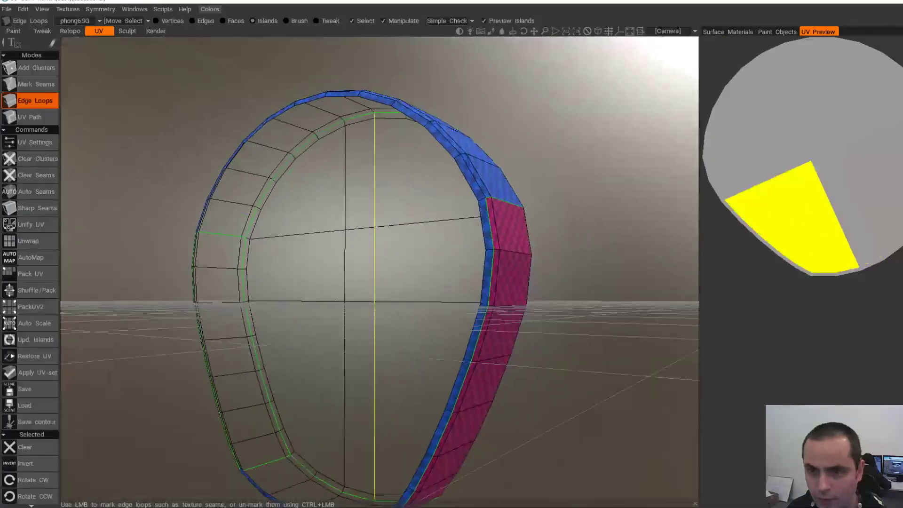
{"action": "left_click", "coordinate": [483, 199]}
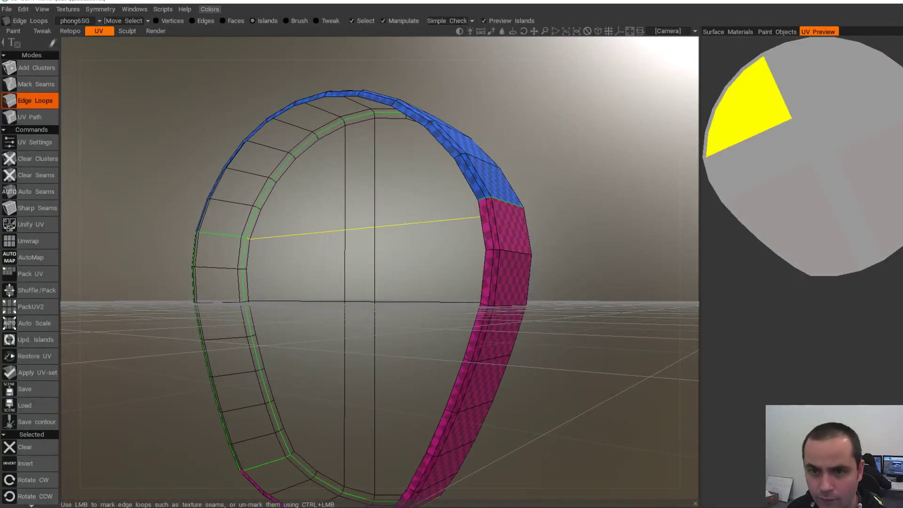
{"action": "left_click_drag", "start_coordinate": [414, 226], "coordinate": [471, 259], "text": "alt"}
{"action": "left_click", "coordinate": [28, 241]}
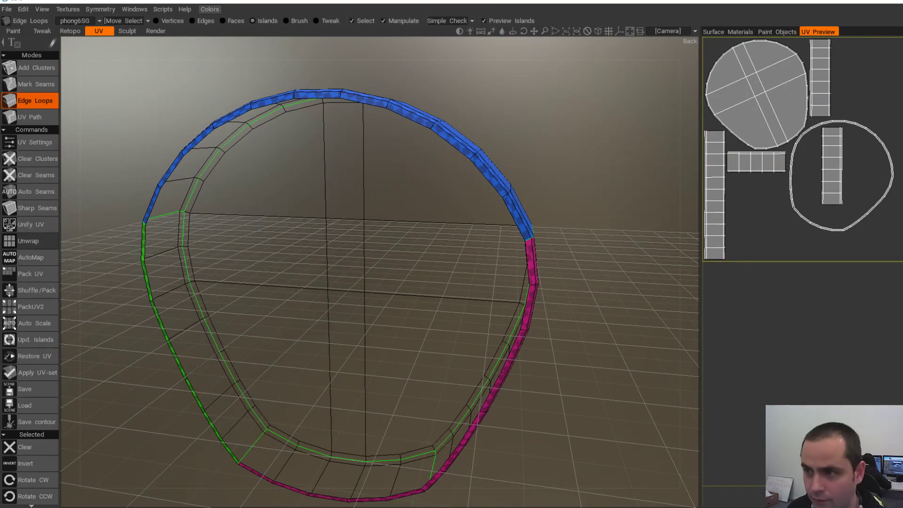
{"action": "left_click_drag", "start_coordinate": [377, 268], "coordinate": [558, 181], "text": "alt"}
- Split the purple rim island with a new seam and re-unwrap the ring
{"action": "left_click", "coordinate": [806, 171]}
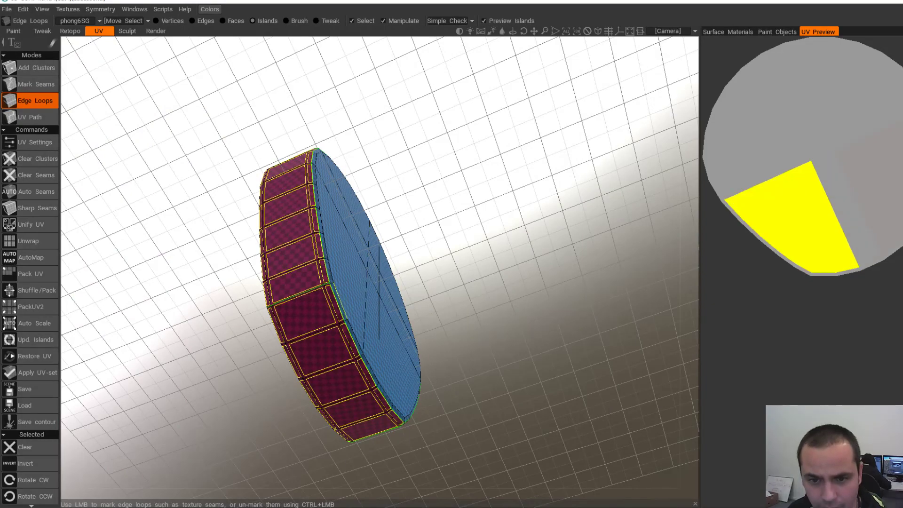
{"action": "scroll", "coordinate": [357, 311], "scroll_direction": "up", "scroll_amount": 8}
{"action": "scroll", "coordinate": [254, 334], "scroll_direction": "down", "scroll_amount": 4}
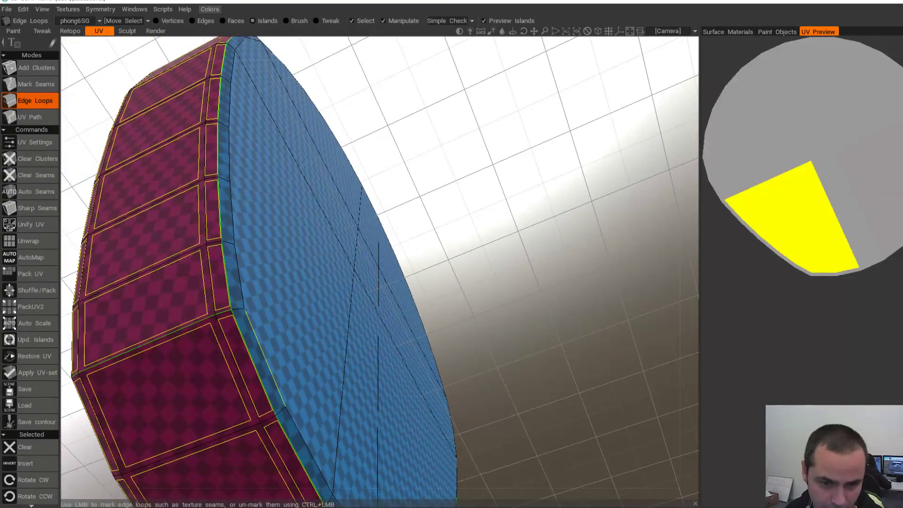
{"action": "left_click_drag", "start_coordinate": [151, 343], "coordinate": [346, 362], "text": "alt"}
{"action": "left_click", "coordinate": [360, 375]}
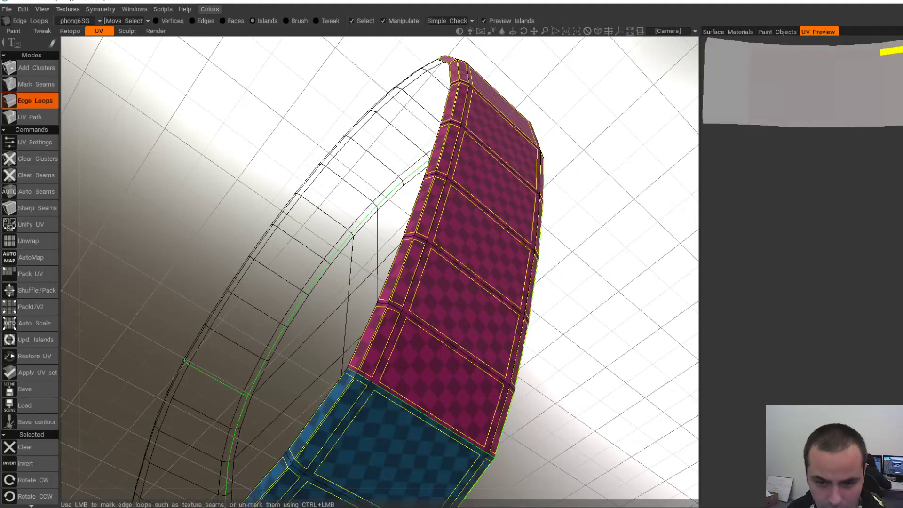
{"action": "left_click_drag", "start_coordinate": [451, 364], "coordinate": [403, 317], "text": "alt"}
{"action": "left_click_drag", "start_coordinate": [203, 338], "coordinate": [334, 329], "text": "alt"}
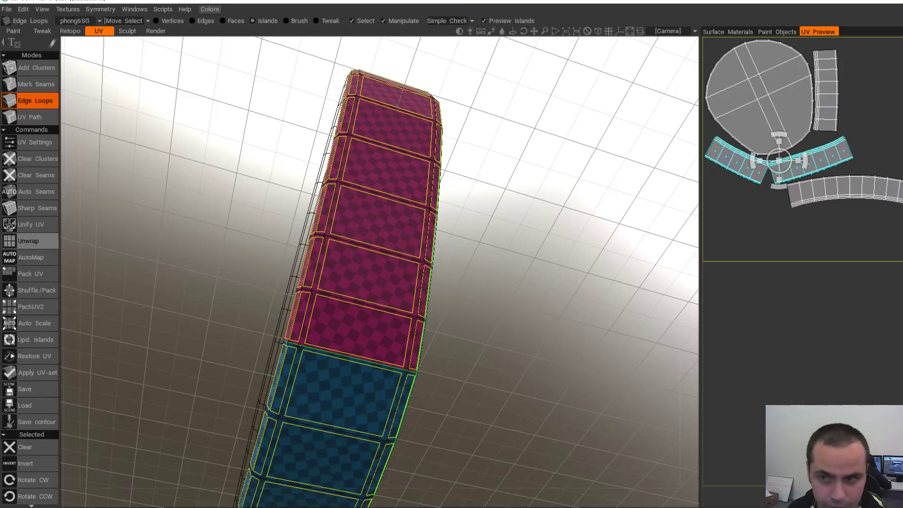
{"action": "left_click", "coordinate": [28, 240]}
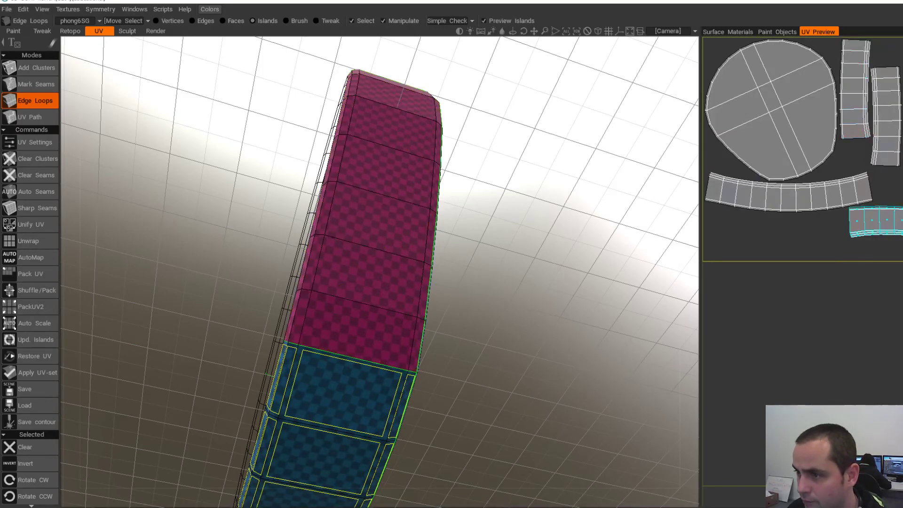
- Apply the new UV set to the ring mesh, accepting the warning
{"action": "scroll", "coordinate": [452, 283], "scroll_direction": "down", "scroll_amount": 5}
{"action": "left_click_drag", "start_coordinate": [461, 292], "coordinate": [504, 294], "text": "alt"}
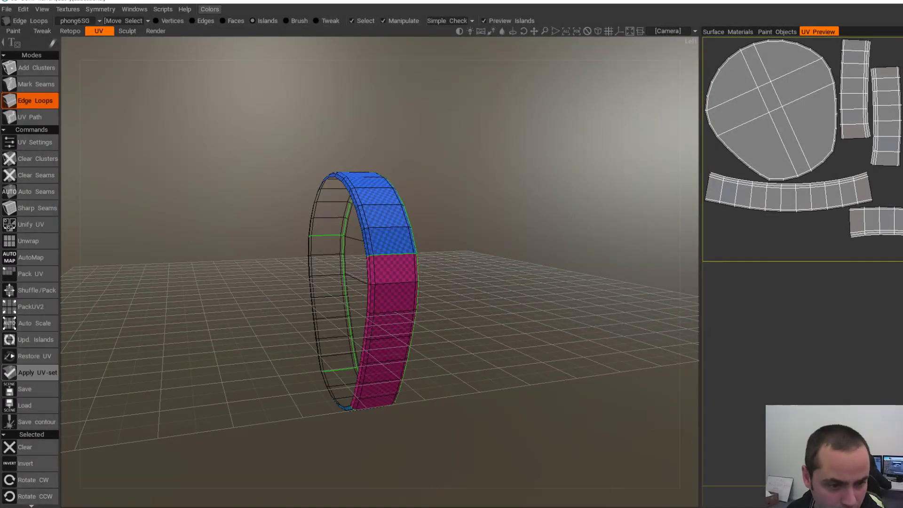
{"action": "left_click", "coordinate": [29, 372]}
{"action": "left_click", "coordinate": [322, 298]}
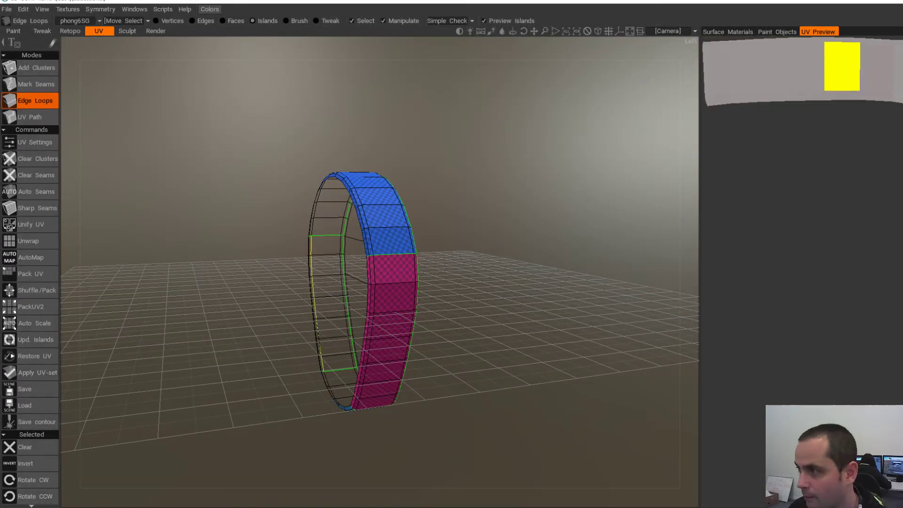
- Export the ring over BarrelBack03-L.obj in the LOW/rest folder, confirming the replacement
{"action": "left_click", "coordinate": [6, 10]}
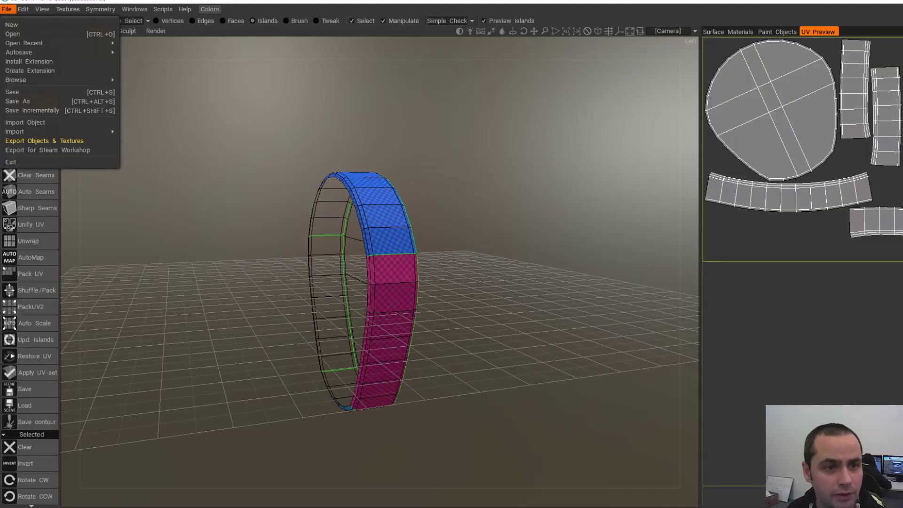
{"action": "left_click", "coordinate": [45, 141]}
{"action": "left_click", "coordinate": [314, 415]}
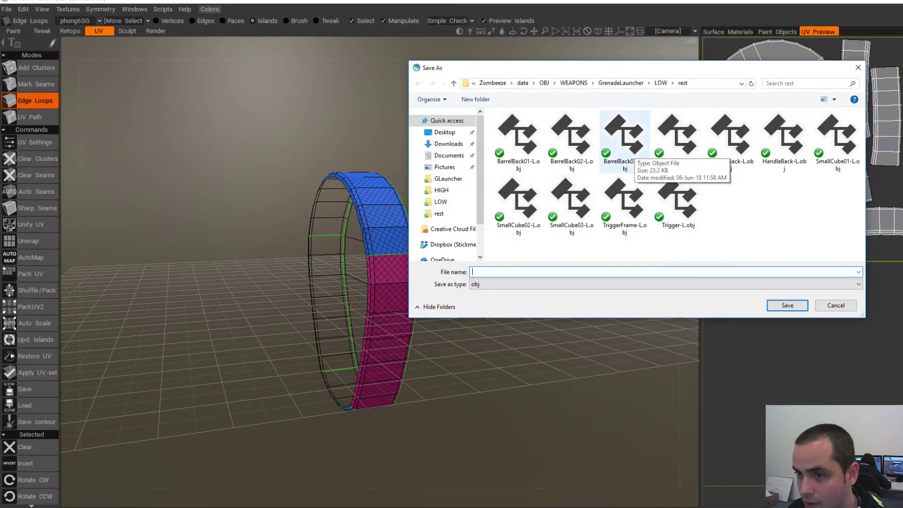
{"action": "double_click", "coordinate": [626, 141]}
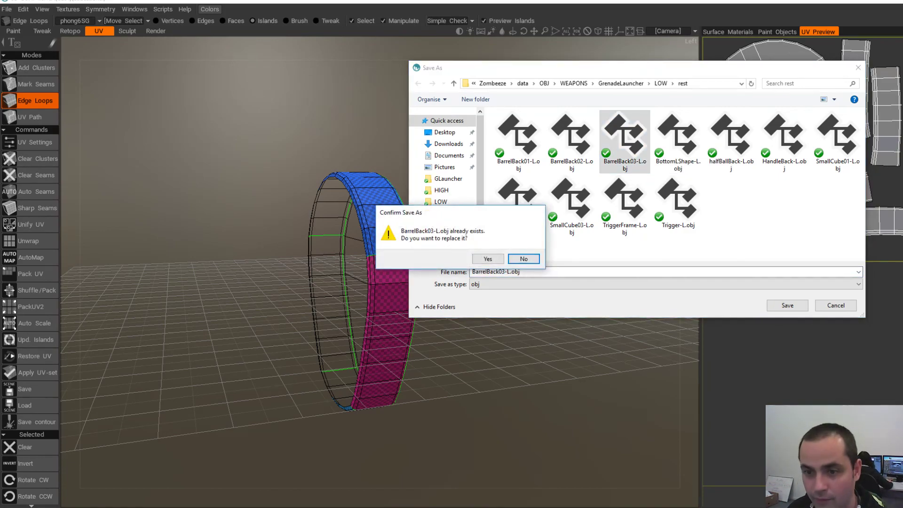
{"action": "left_click", "coordinate": [488, 258]}
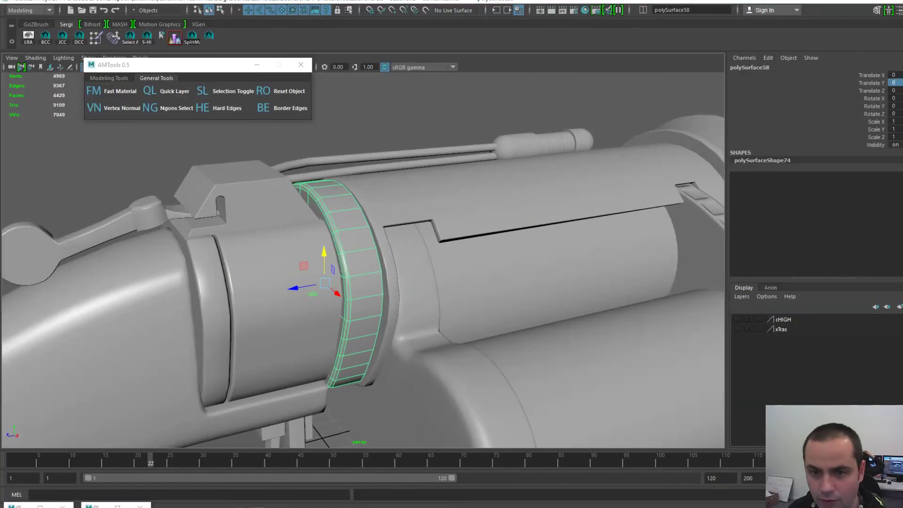
- Import BarrelBack03-L.obj into the Maya scene
{"action": "scroll", "coordinate": [350, 214], "scroll_direction": "down", "scroll_amount": 3}
{"action": "key", "text": "Delete"}
{"action": "key", "text": "space"}
{"action": "left_click", "coordinate": [253, 177]}
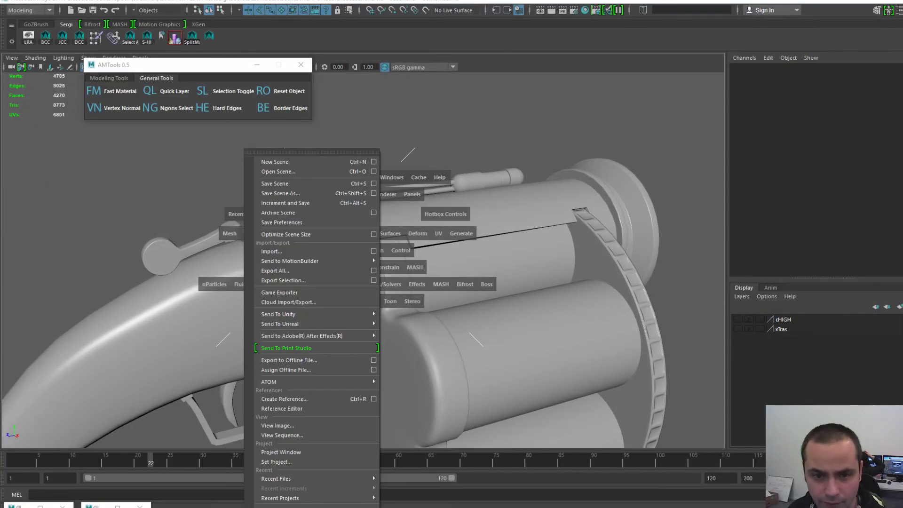
{"action": "left_click", "coordinate": [272, 251]}
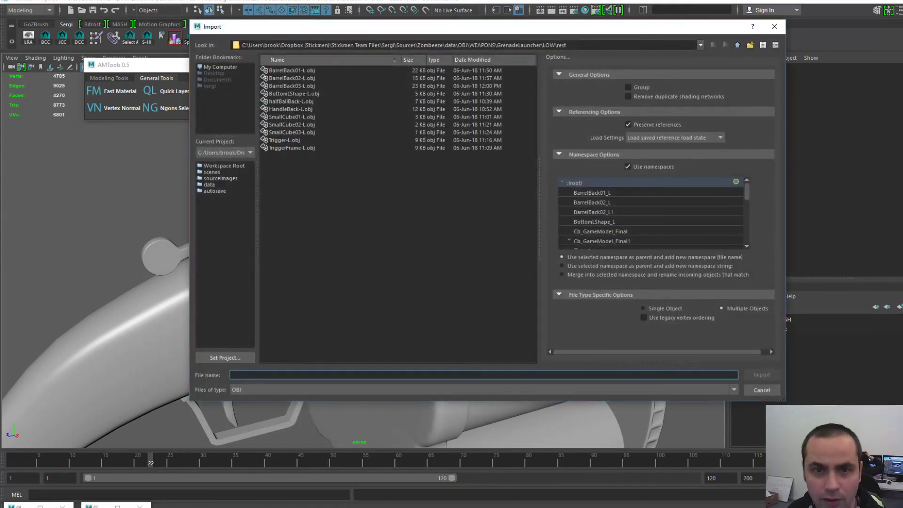
{"action": "double_click", "coordinate": [292, 86]}
{"action": "left_click", "coordinate": [356, 263]}
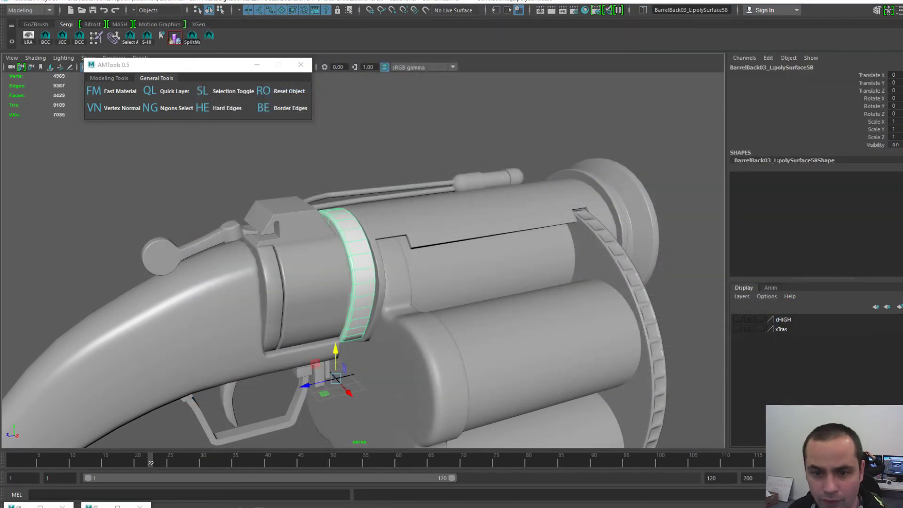
- Center the ring's pivot and delete the extra phong6SG1 shading group
{"action": "key", "text": "space"}
{"action": "left_click", "coordinate": [343, 228]}
{"action": "left_click", "coordinate": [363, 300]}
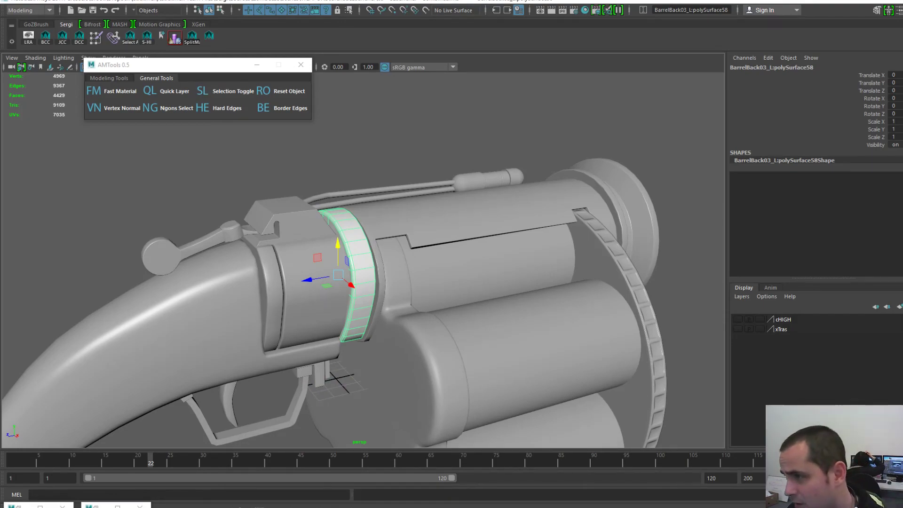
{"action": "key", "text": "Delete"}
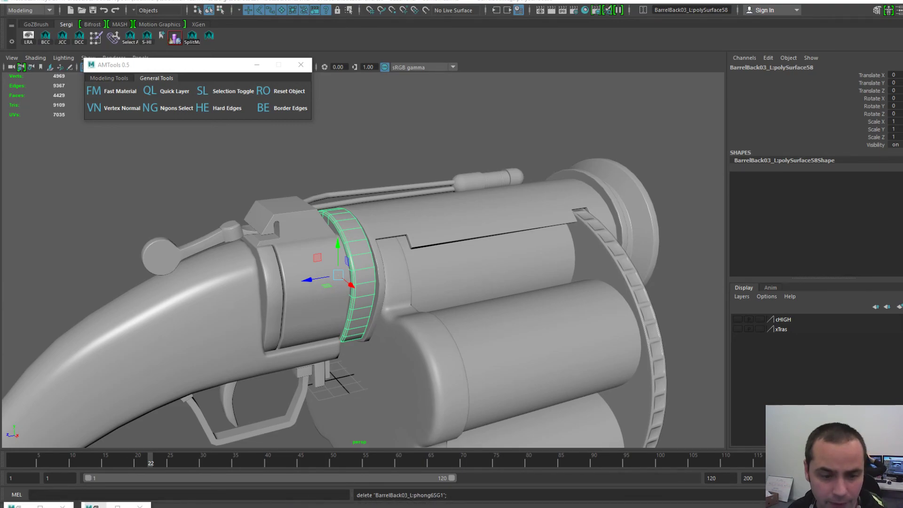
- Check the stock, band and cylinder UV shells in the UV Editor, then minimise it
{"action": "left_click", "coordinate": [96, 507]}
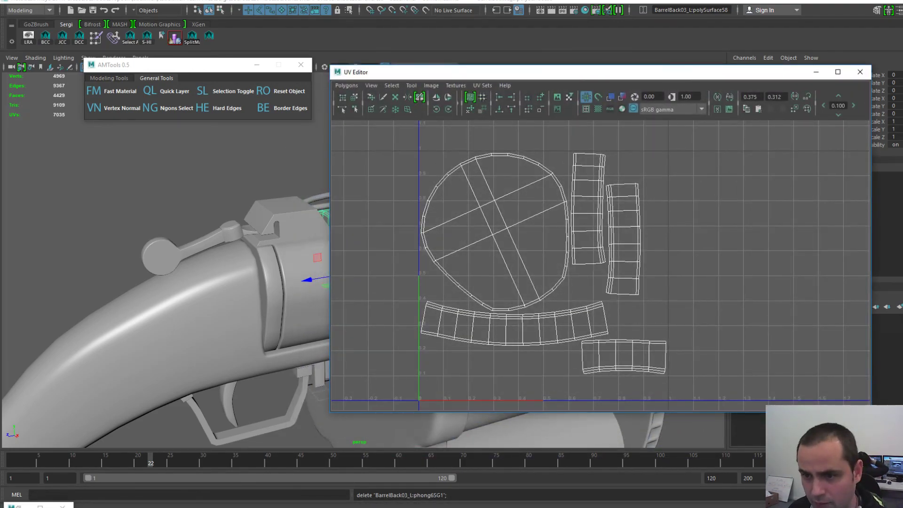
{"action": "left_click", "coordinate": [305, 301]}
{"action": "left_click", "coordinate": [226, 301]}
{"action": "middle_click_drag", "start_coordinate": [235, 302], "coordinate": [153, 296], "text": "alt"}
{"action": "left_click", "coordinate": [191, 299]}
{"action": "left_click", "coordinate": [237, 303]}
{"action": "left_click", "coordinate": [282, 284]}
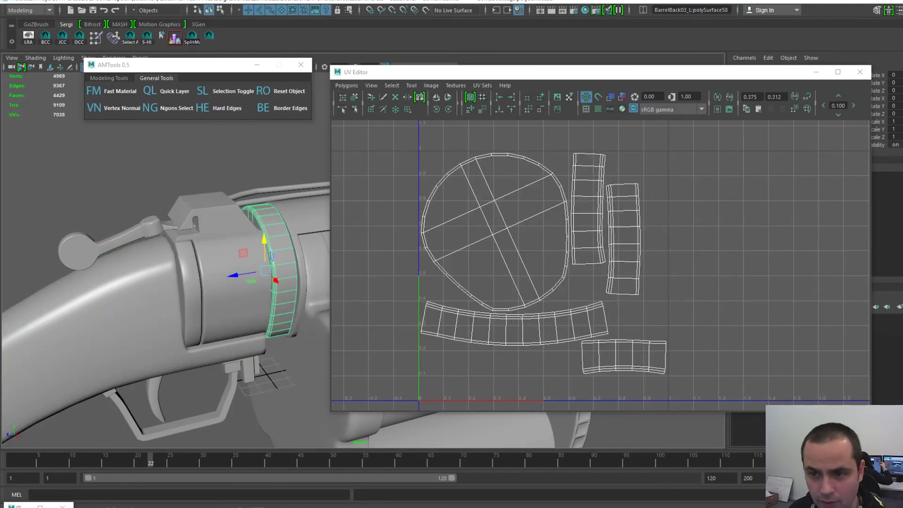
{"action": "left_click", "coordinate": [282, 160]}
{"action": "left_click", "coordinate": [817, 72]}
{"action": "scroll", "coordinate": [364, 259], "scroll_direction": "down", "scroll_amount": 2}
- Select the re-imported barrel band and save the scene with Ctrl+S
{"action": "scroll", "coordinate": [282, 268], "scroll_direction": "up", "scroll_amount": 3}
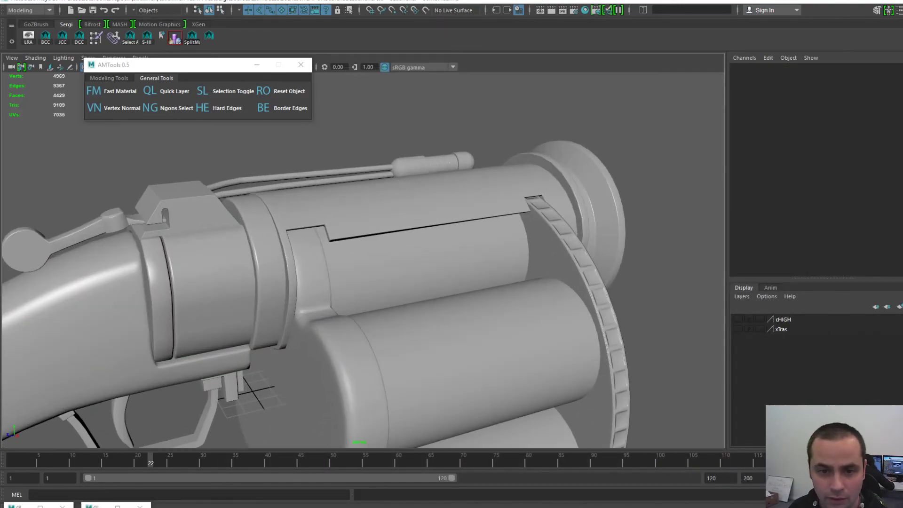
{"action": "left_click", "coordinate": [272, 272]}
{"action": "scroll", "coordinate": [282, 272], "scroll_direction": "down", "scroll_amount": 4}
{"action": "left_click_drag", "start_coordinate": [320, 278], "coordinate": [244, 275], "text": "alt"}
{"action": "scroll", "coordinate": [395, 400], "scroll_direction": "up", "scroll_amount": 2}
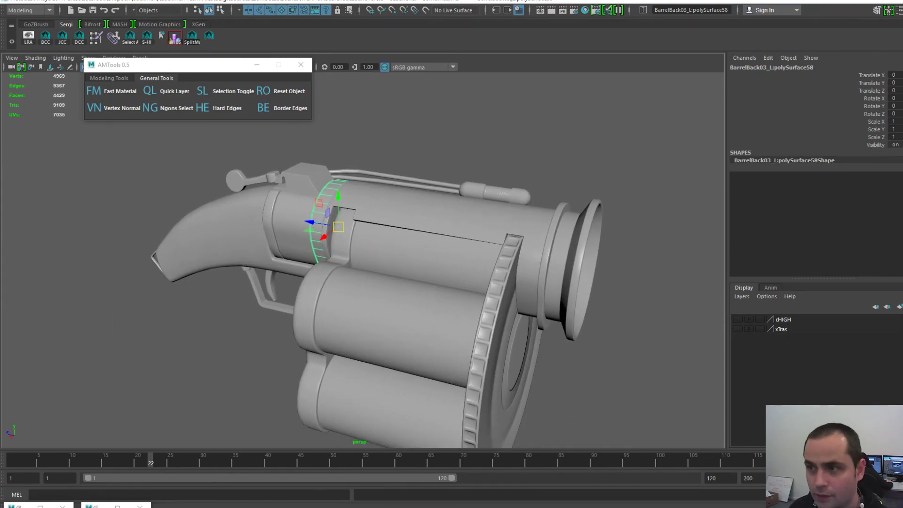
{"action": "key", "text": "ctrl+s"}
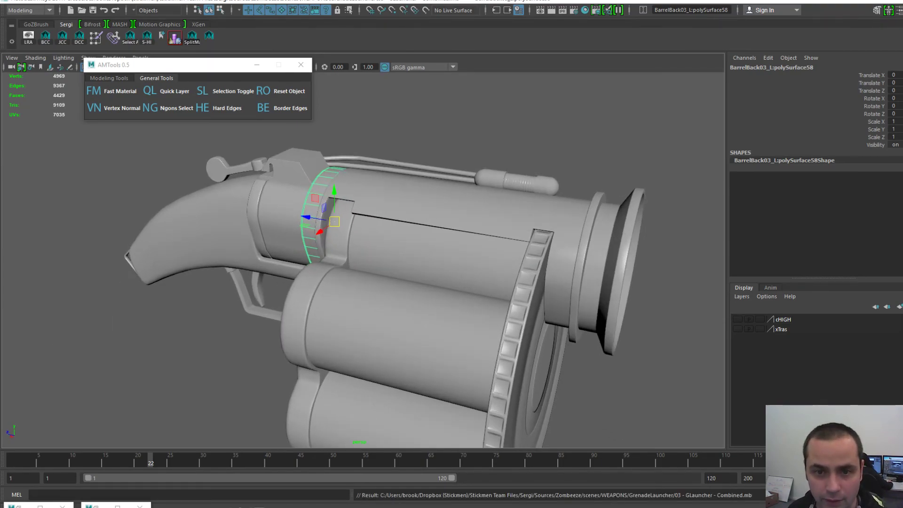
- Inspect the rear barrel section, thin ring, grip parts, hammer and sight block
{"action": "left_click_drag", "start_coordinate": [329, 282], "coordinate": [409, 266], "text": "alt"}
{"action": "left_click", "coordinate": [250, 263]}
{"action": "left_click", "coordinate": [211, 268]}
{"action": "left_click_drag", "start_coordinate": [283, 374], "coordinate": [51, 268]}
{"action": "left_click", "coordinate": [70, 212]}
{"action": "left_click_drag", "start_coordinate": [236, 283], "coordinate": [292, 285], "text": "alt"}
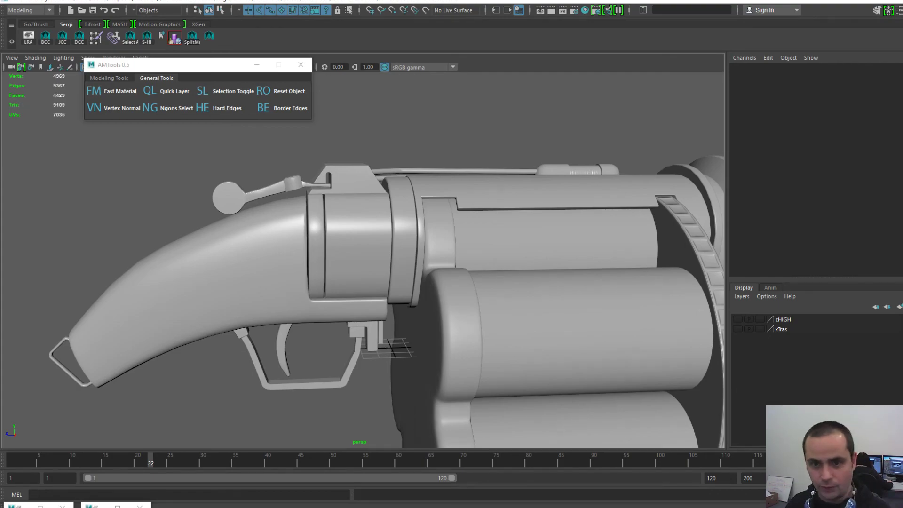
{"action": "left_click_drag", "start_coordinate": [225, 146], "coordinate": [324, 183]}
- Inspect the cylinder cover, thin ring, flared muzzle piece and middle cylinder
{"action": "middle_click_drag", "start_coordinate": [358, 263], "coordinate": [247, 223], "text": "alt"}
{"action": "scroll", "coordinate": [252, 222], "scroll_direction": "down", "scroll_amount": 1}
{"action": "scroll", "coordinate": [252, 221], "scroll_direction": "up", "scroll_amount": 1}
{"action": "left_click", "coordinate": [386, 147]}
{"action": "middle_click_drag", "start_coordinate": [589, 199], "coordinate": [485, 188], "text": "alt"}
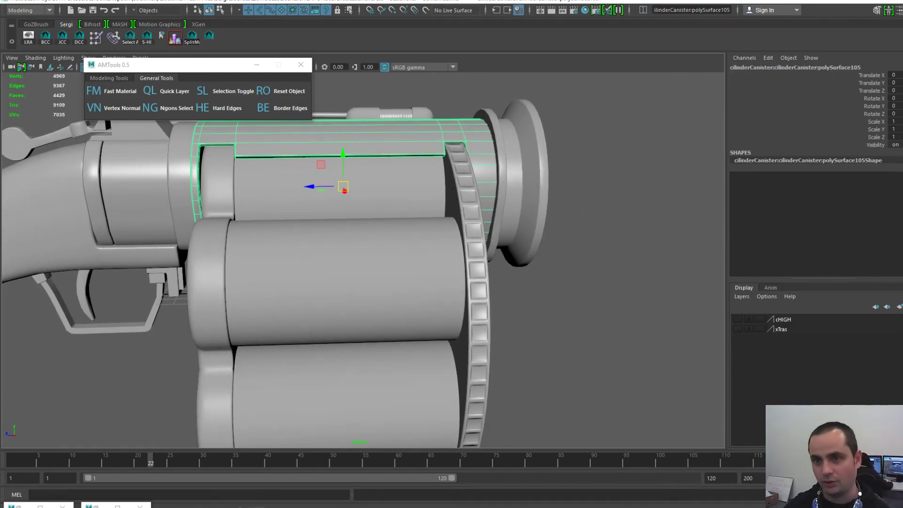
{"action": "left_click", "coordinate": [501, 198]}
{"action": "left_click", "coordinate": [522, 196]}
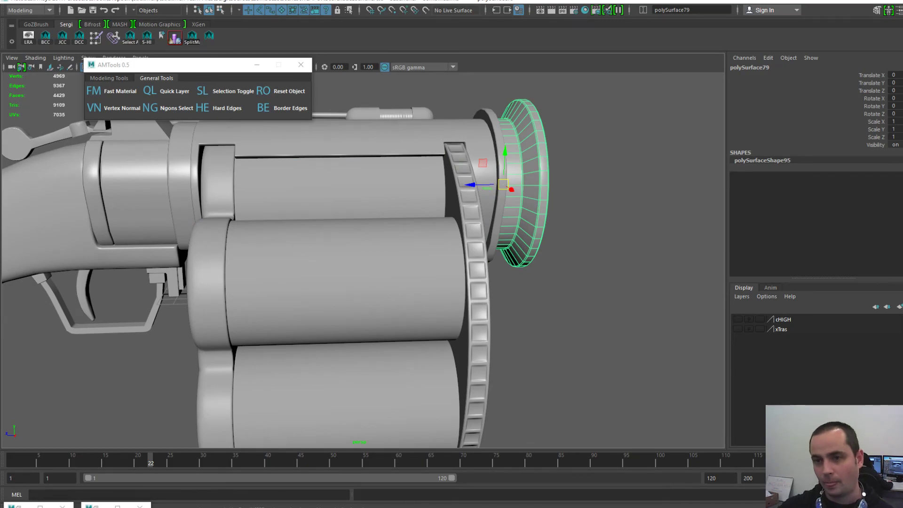
{"action": "scroll", "coordinate": [363, 260], "scroll_direction": "down", "scroll_amount": 3}
{"action": "scroll", "coordinate": [363, 260], "scroll_direction": "up", "scroll_amount": 3}
{"action": "middle_click_drag", "start_coordinate": [358, 273], "coordinate": [412, 240], "text": "alt"}
{"action": "scroll", "coordinate": [411, 240], "scroll_direction": "down", "scroll_amount": 3}
{"action": "left_click", "coordinate": [412, 245]}
- Inspect the drum's rear piece, middle cylinder, notched ring and their parent group9
{"action": "left_click_drag", "start_coordinate": [369, 244], "coordinate": [390, 246], "text": "alt"}
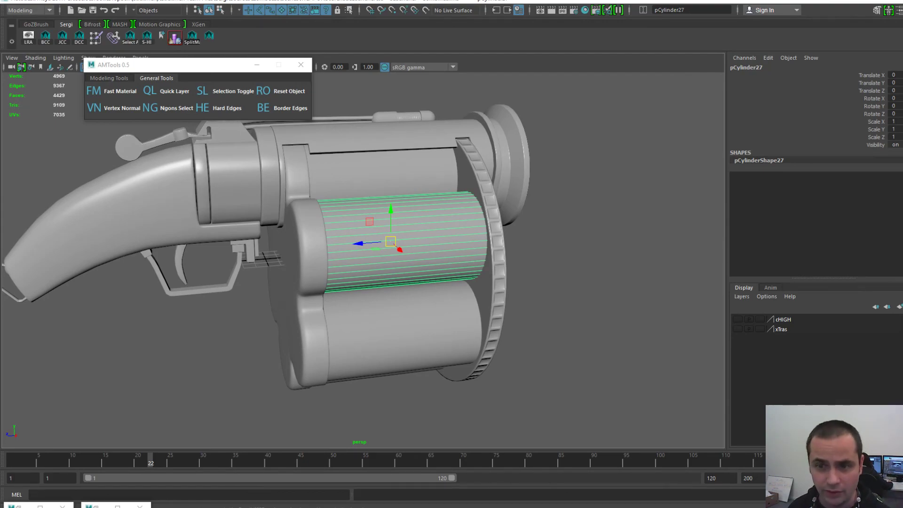
{"action": "left_click", "coordinate": [496, 249]}
{"action": "left_click", "coordinate": [312, 249]}
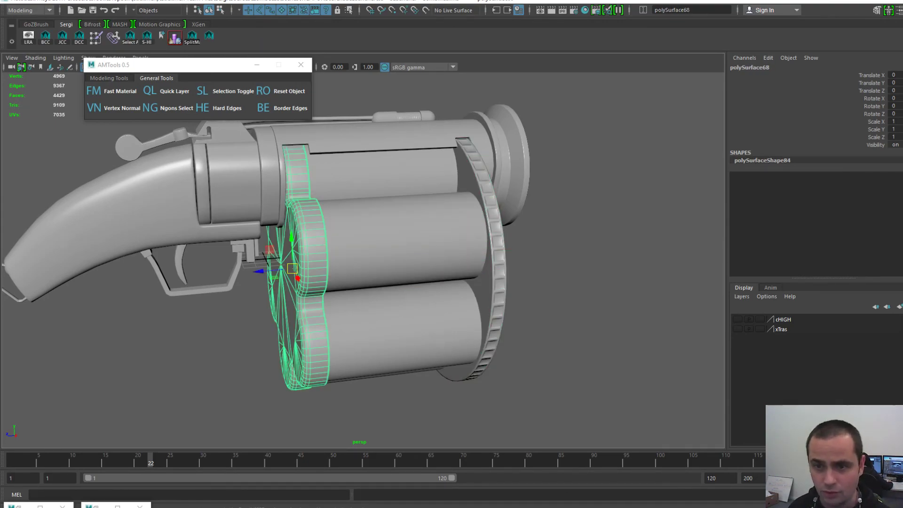
{"action": "left_click", "coordinate": [404, 243], "text": "shift"}
{"action": "left_click", "coordinate": [497, 250], "text": "shift"}
{"action": "left_click_drag", "start_coordinate": [494, 251], "coordinate": [504, 251], "text": "alt"}
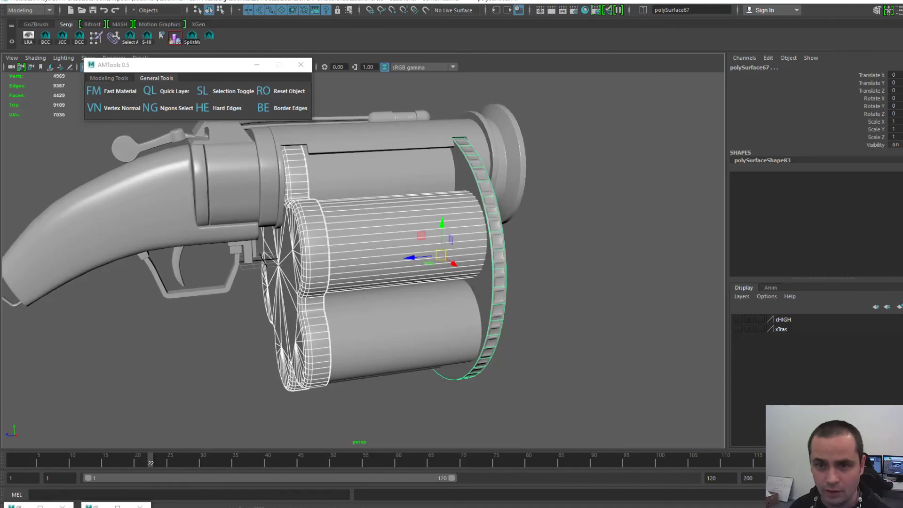
{"action": "key", "text": "Up"}
{"action": "left_click", "coordinate": [405, 242]}
{"action": "left_click", "coordinate": [574, 301]}
{"action": "left_click_drag", "start_coordinate": [574, 301], "coordinate": [555, 323], "text": "alt"}
- Inspect the thin tubes and the canister's ribbed cylinder and caps, then view the whole gun
{"action": "left_click", "coordinate": [326, 156]}
{"action": "left_click", "coordinate": [325, 165]}
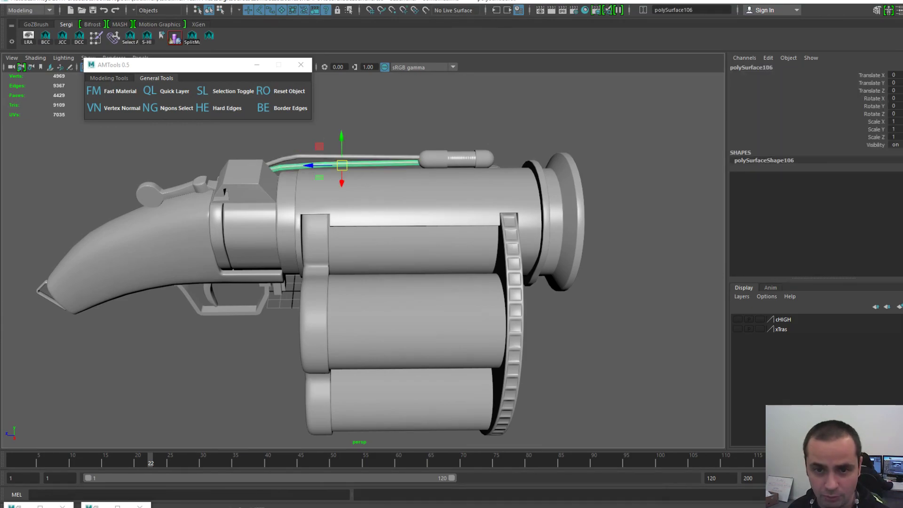
{"action": "left_click", "coordinate": [462, 159]}
{"action": "key", "text": "f"}
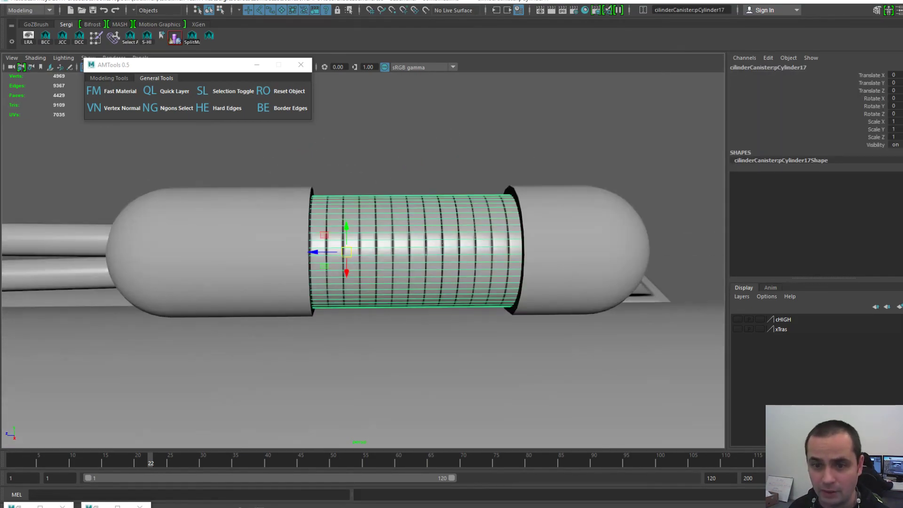
{"action": "left_click", "coordinate": [462, 159]}
{"action": "left_click", "coordinate": [437, 235]}
{"action": "left_click", "coordinate": [569, 240]}
{"action": "left_click", "coordinate": [245, 245]}
{"action": "left_click", "coordinate": [451, 146]}
{"action": "right_click_drag", "start_coordinate": [452, 197], "coordinate": [273, 226], "text": "alt"}
{"action": "middle_click_drag", "start_coordinate": [273, 226], "coordinate": [367, 134], "text": "alt"}
{"action": "left_click_drag", "start_coordinate": [367, 134], "coordinate": [386, 136], "text": "alt"}
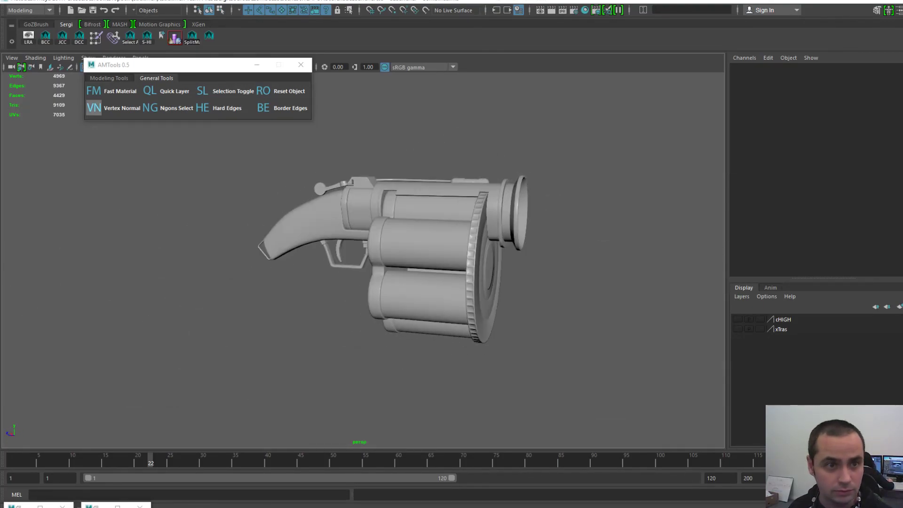